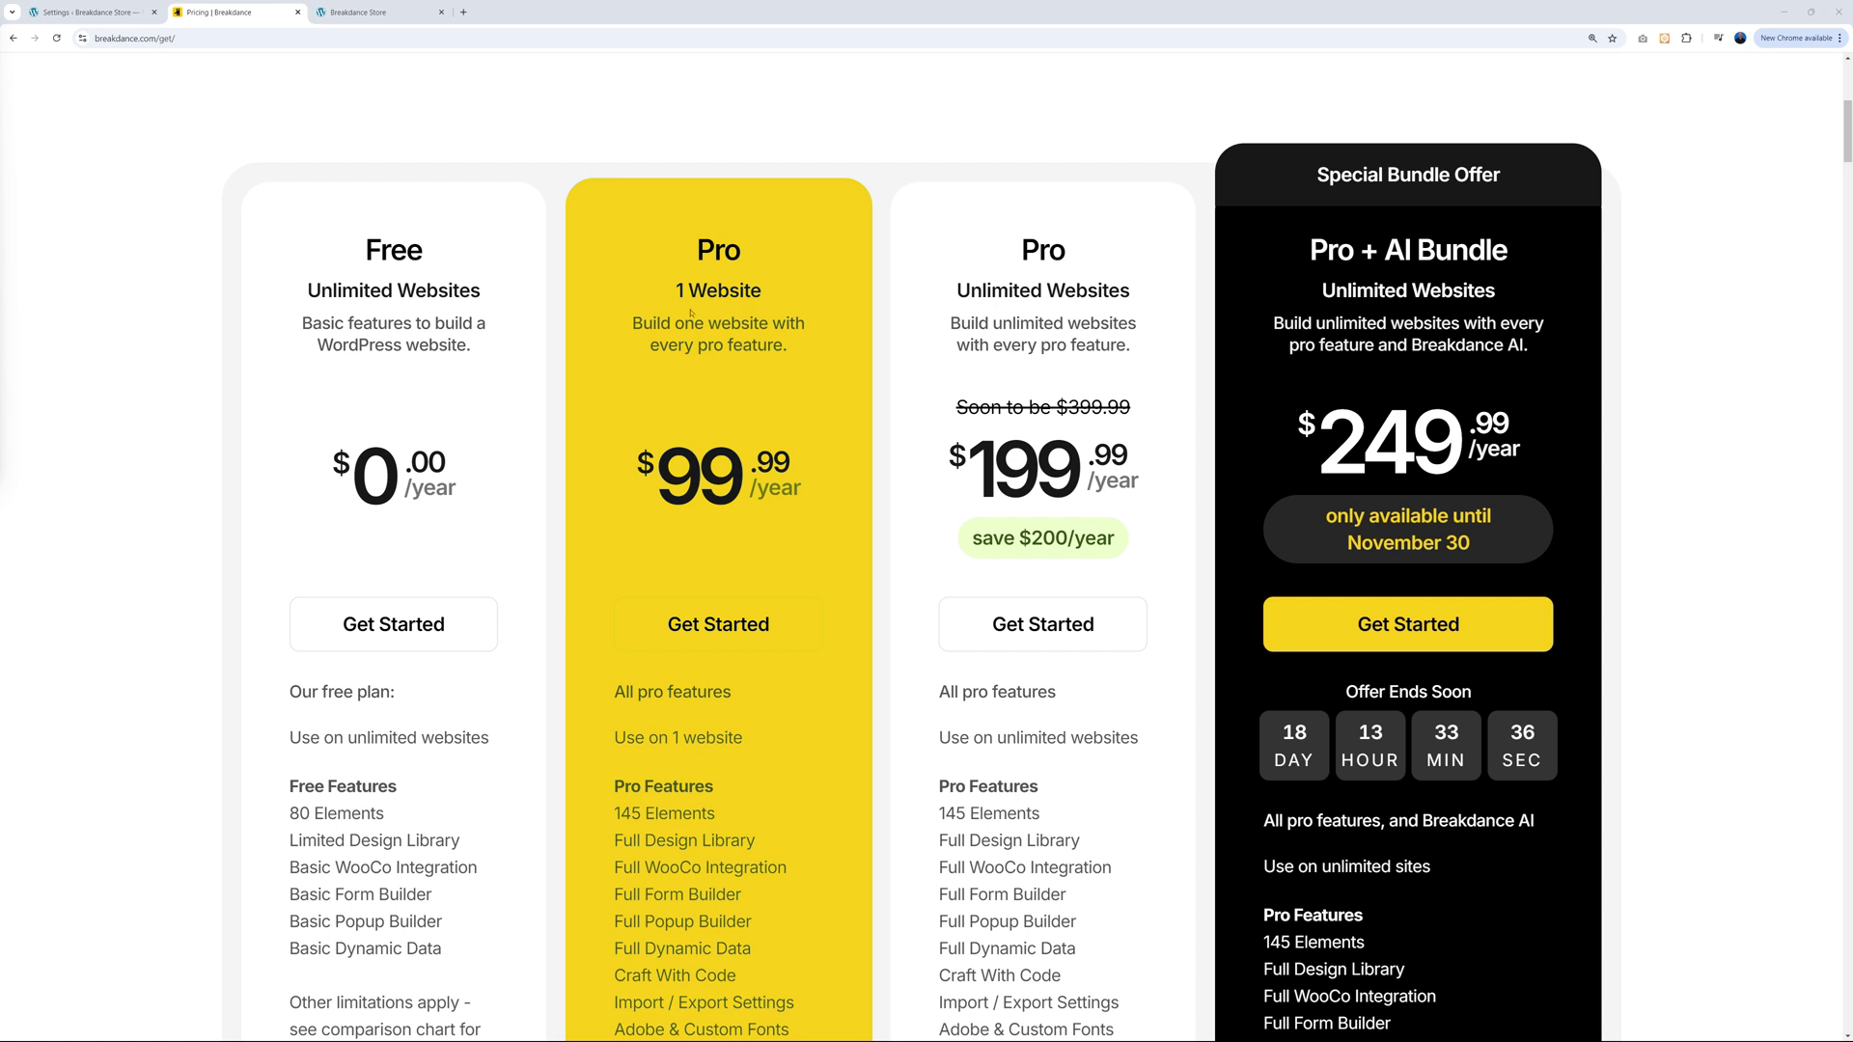
Highlight 'Unlimited' on the Pro pricing card, then return to the Breakdance License settings.
left_click_drag(956, 290, 1042, 292)
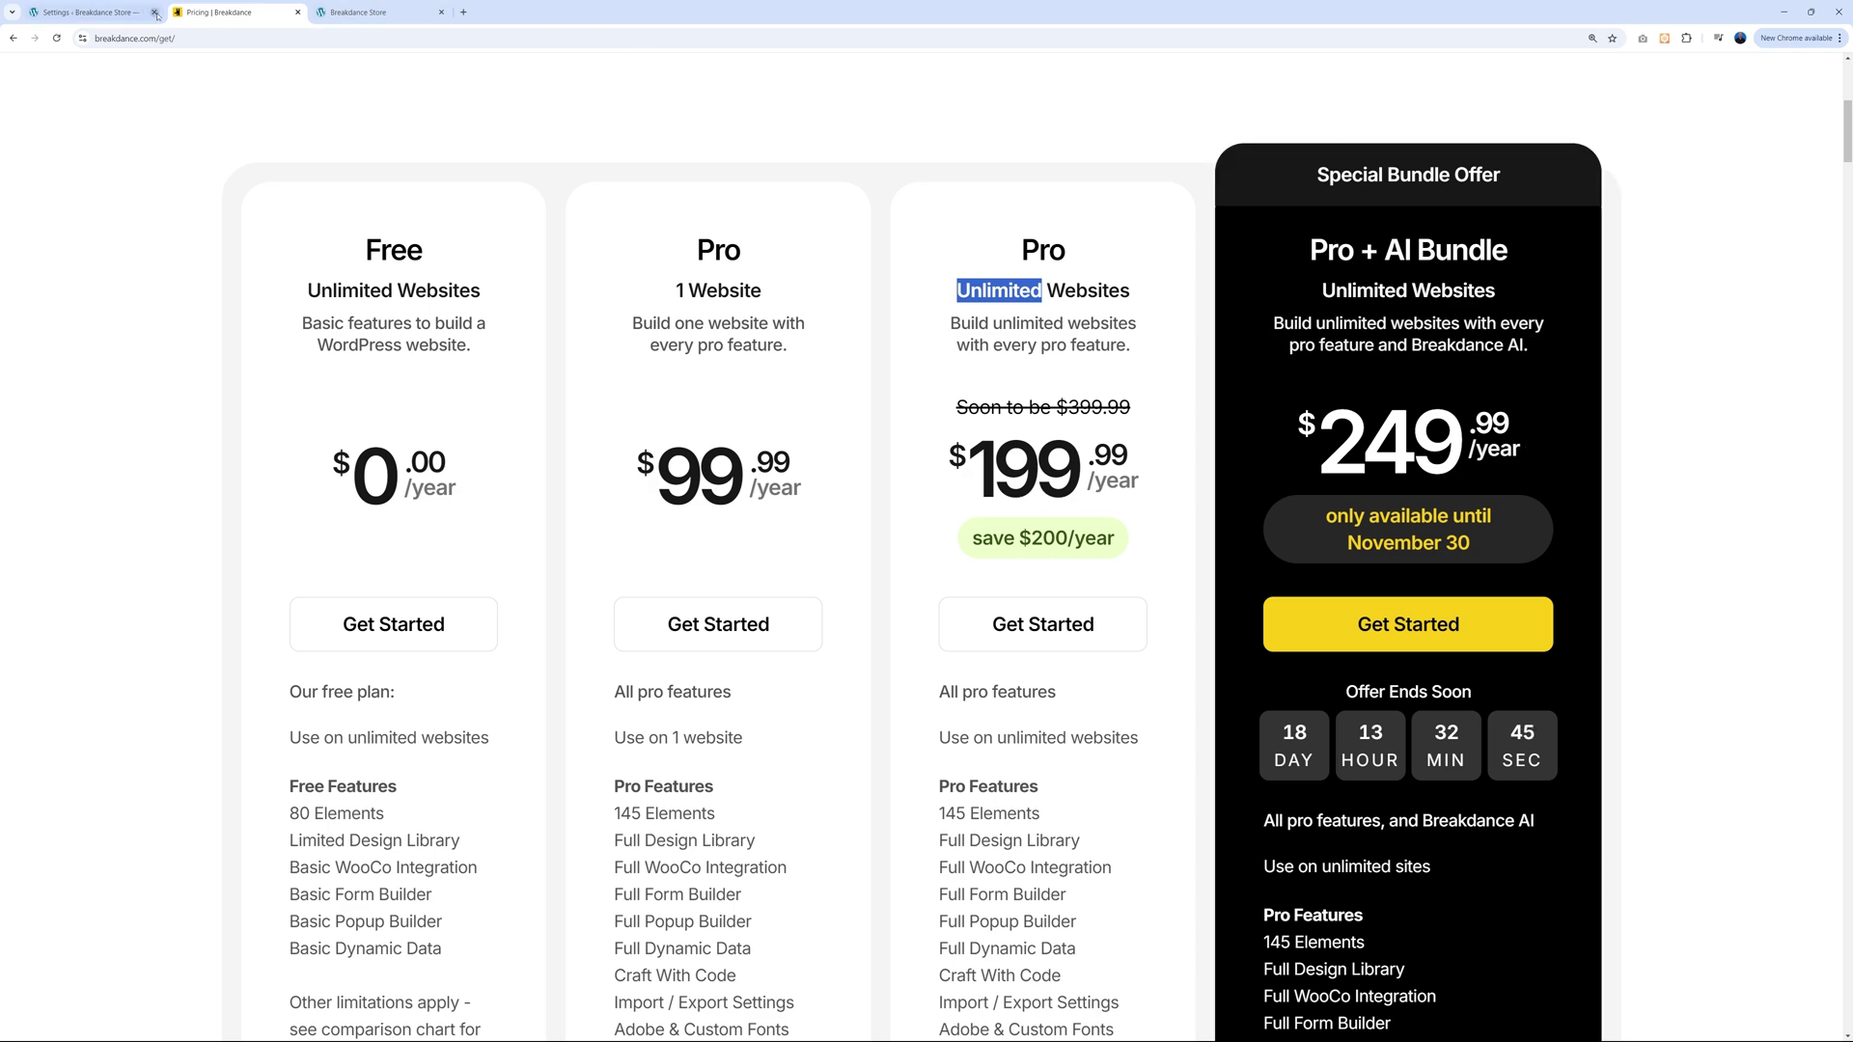
left_click(96, 14)
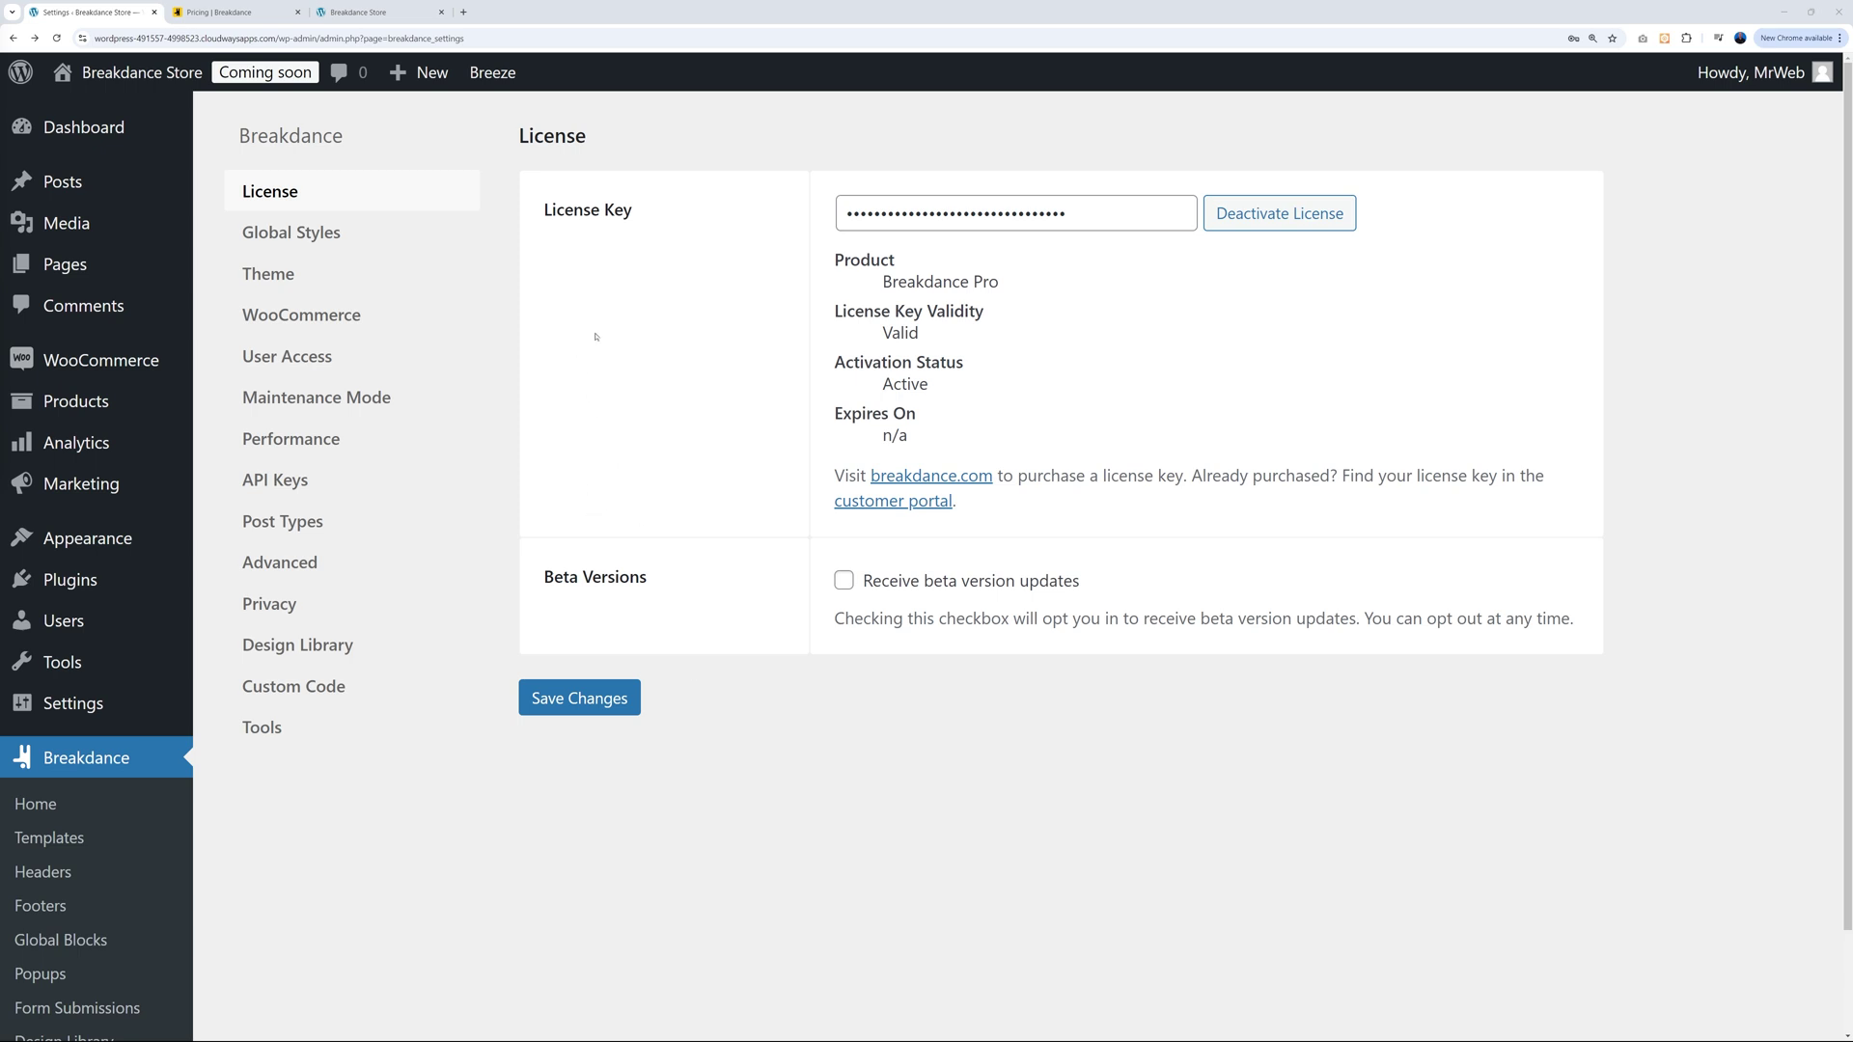
From the All Pages list, launch the About page in the Breakdance builder.
left_click(75, 267)
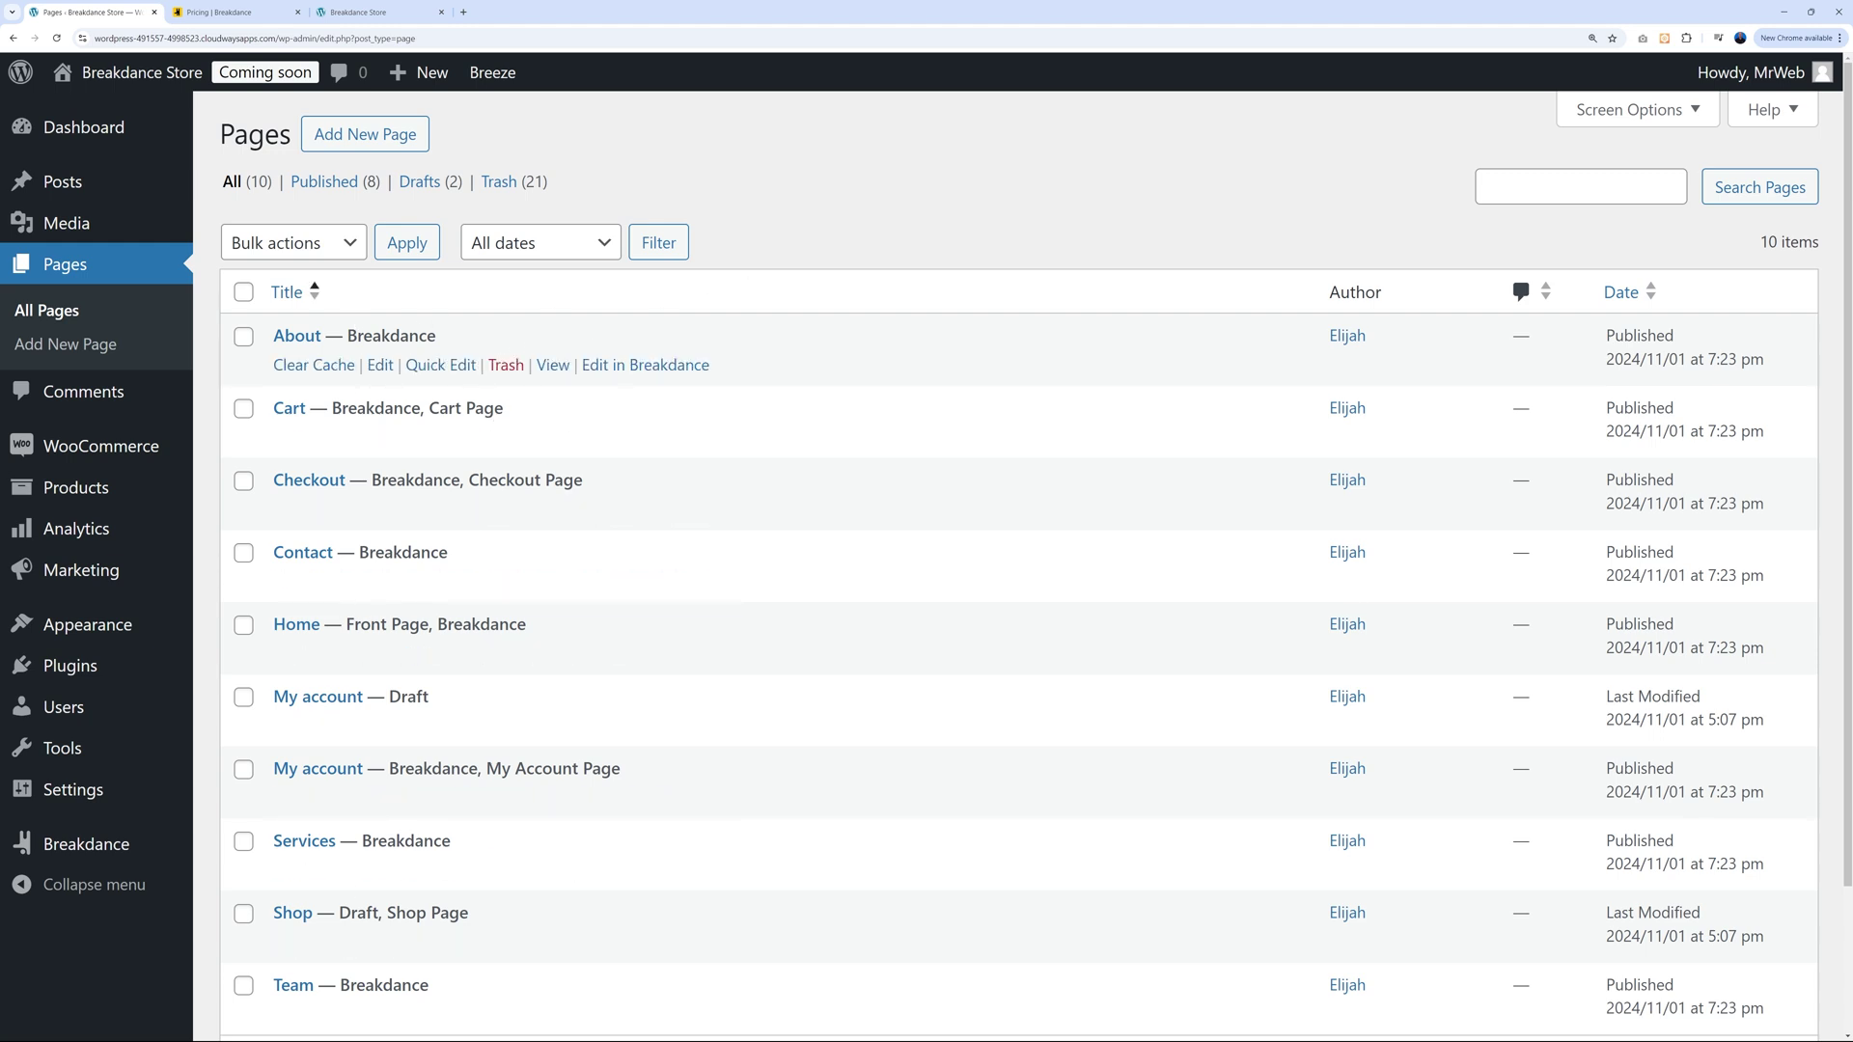
left_click_drag(348, 335, 436, 335)
left_click(815, 227)
left_click(650, 368)
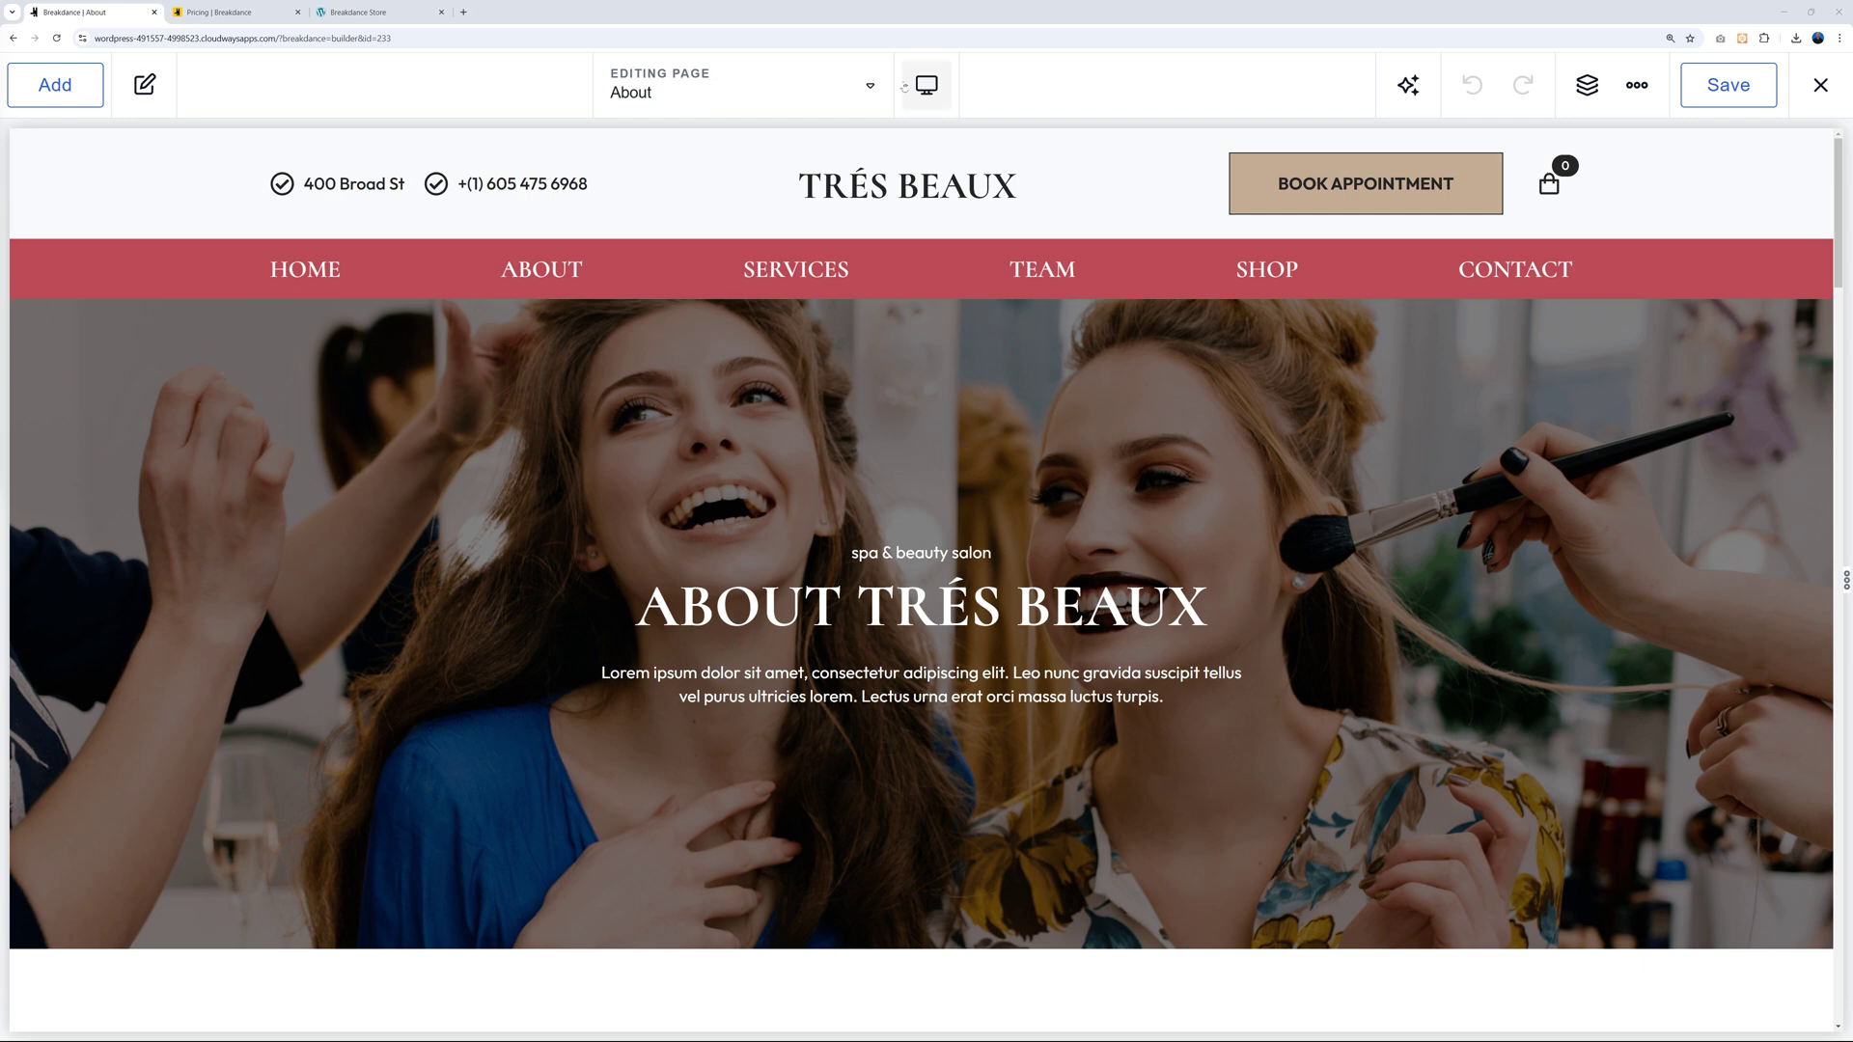
Browse the Editing Page list of pages and templates, then switch back to the About page.
left_click(868, 87)
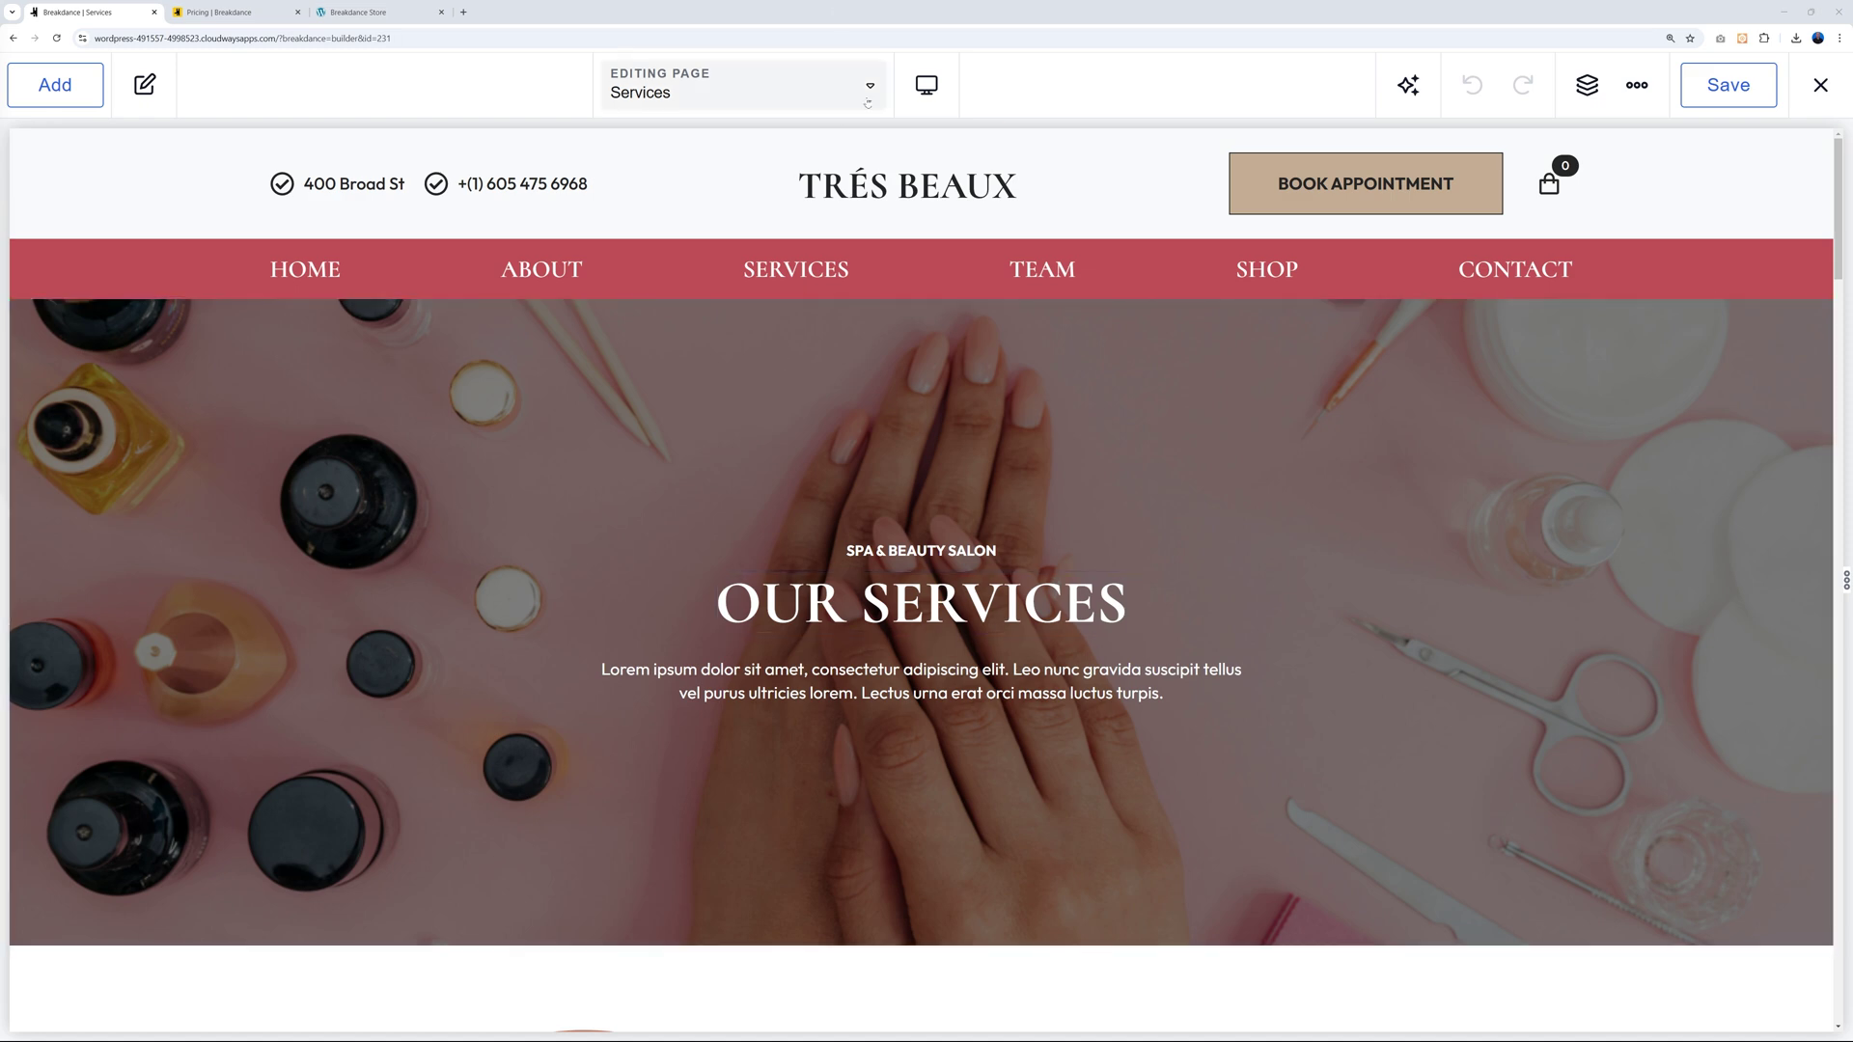
left_click(867, 89)
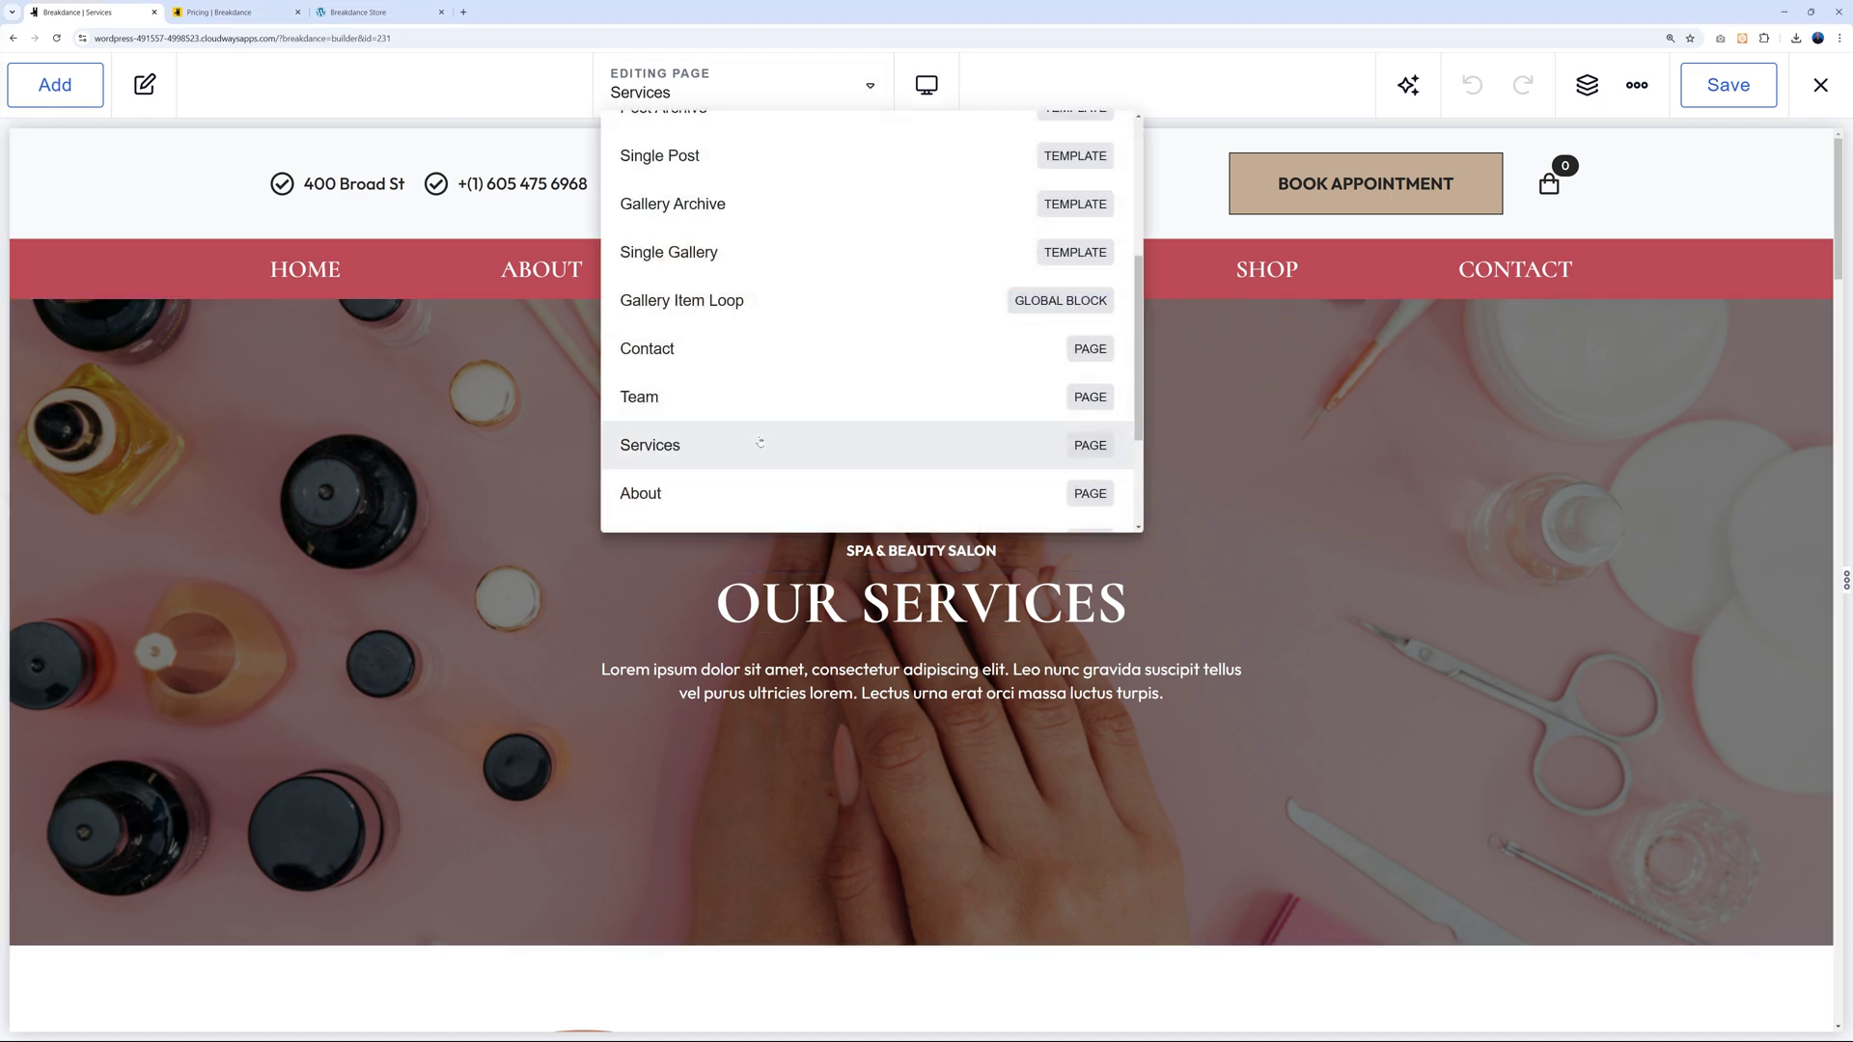
scroll(758, 443, "down", 1)
left_click(656, 385)
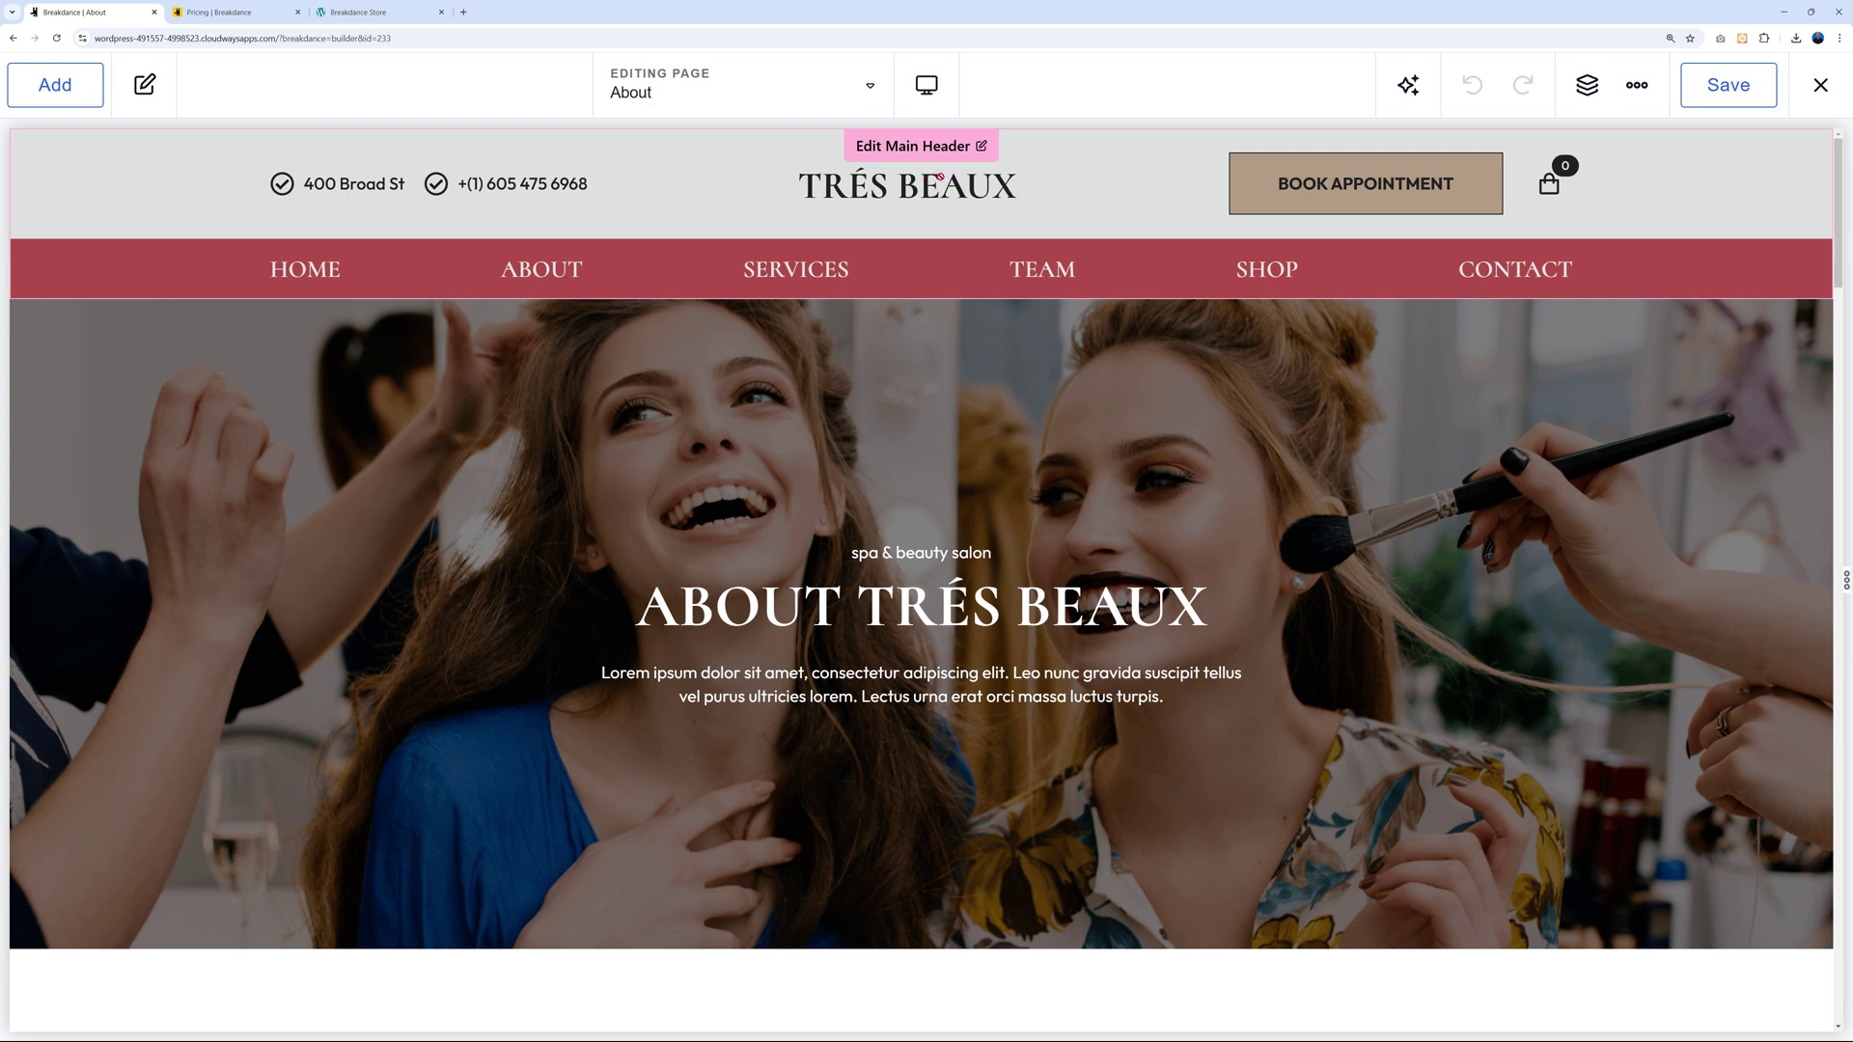
Look through the available headers and templates, then select the About page's hero section.
left_click(871, 91)
scroll(473, 354, "down", 1)
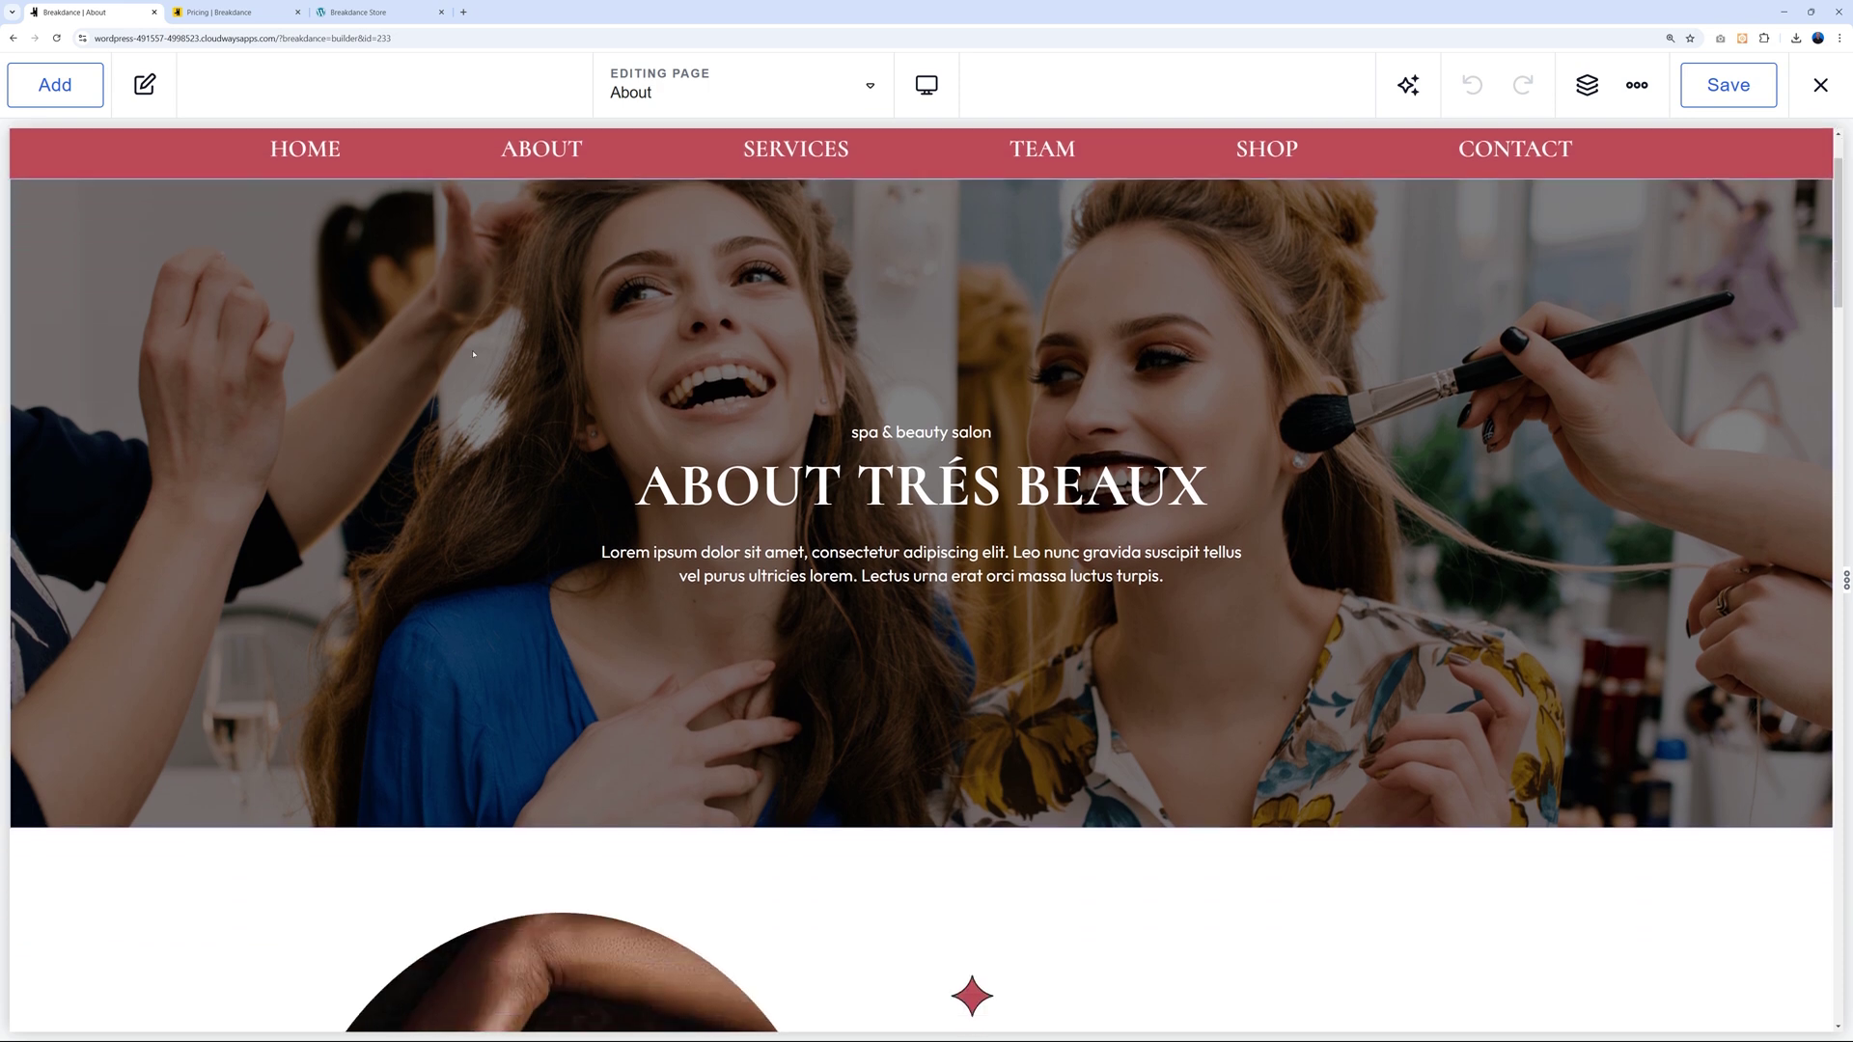
scroll(473, 354, "up", 1)
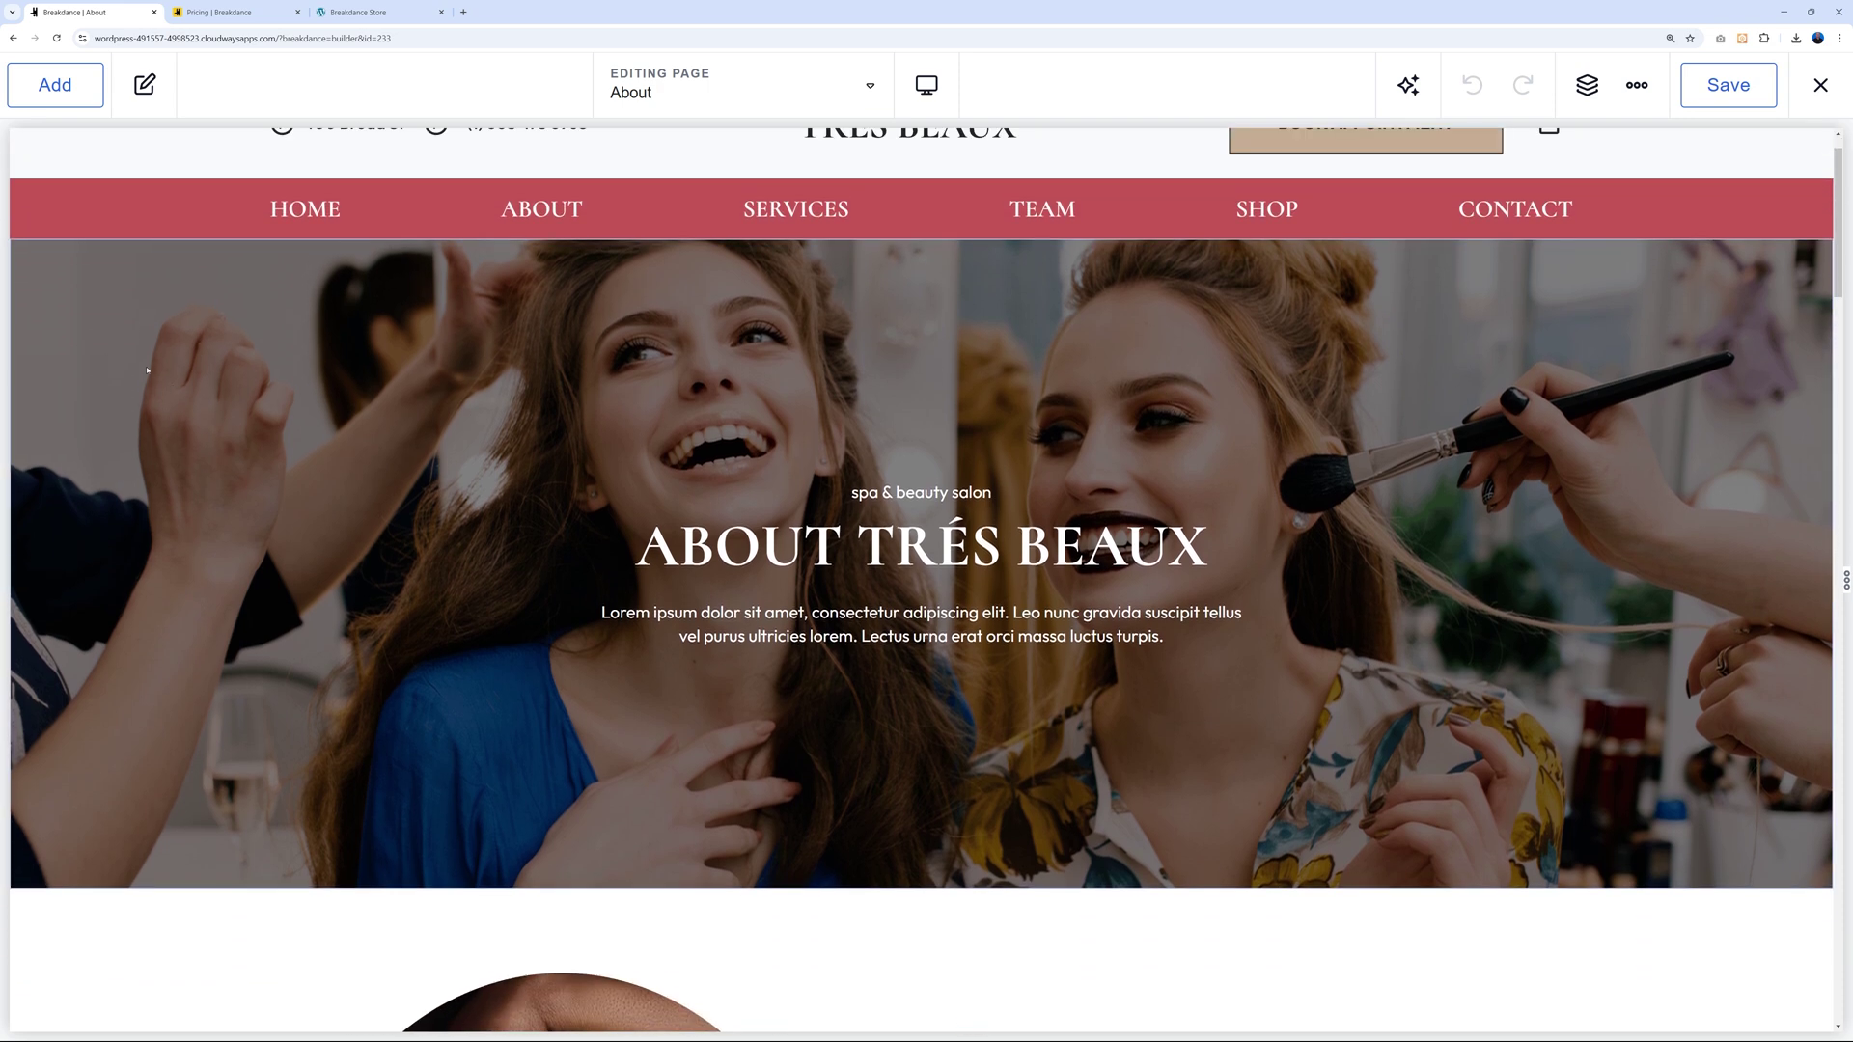
left_click(175, 299)
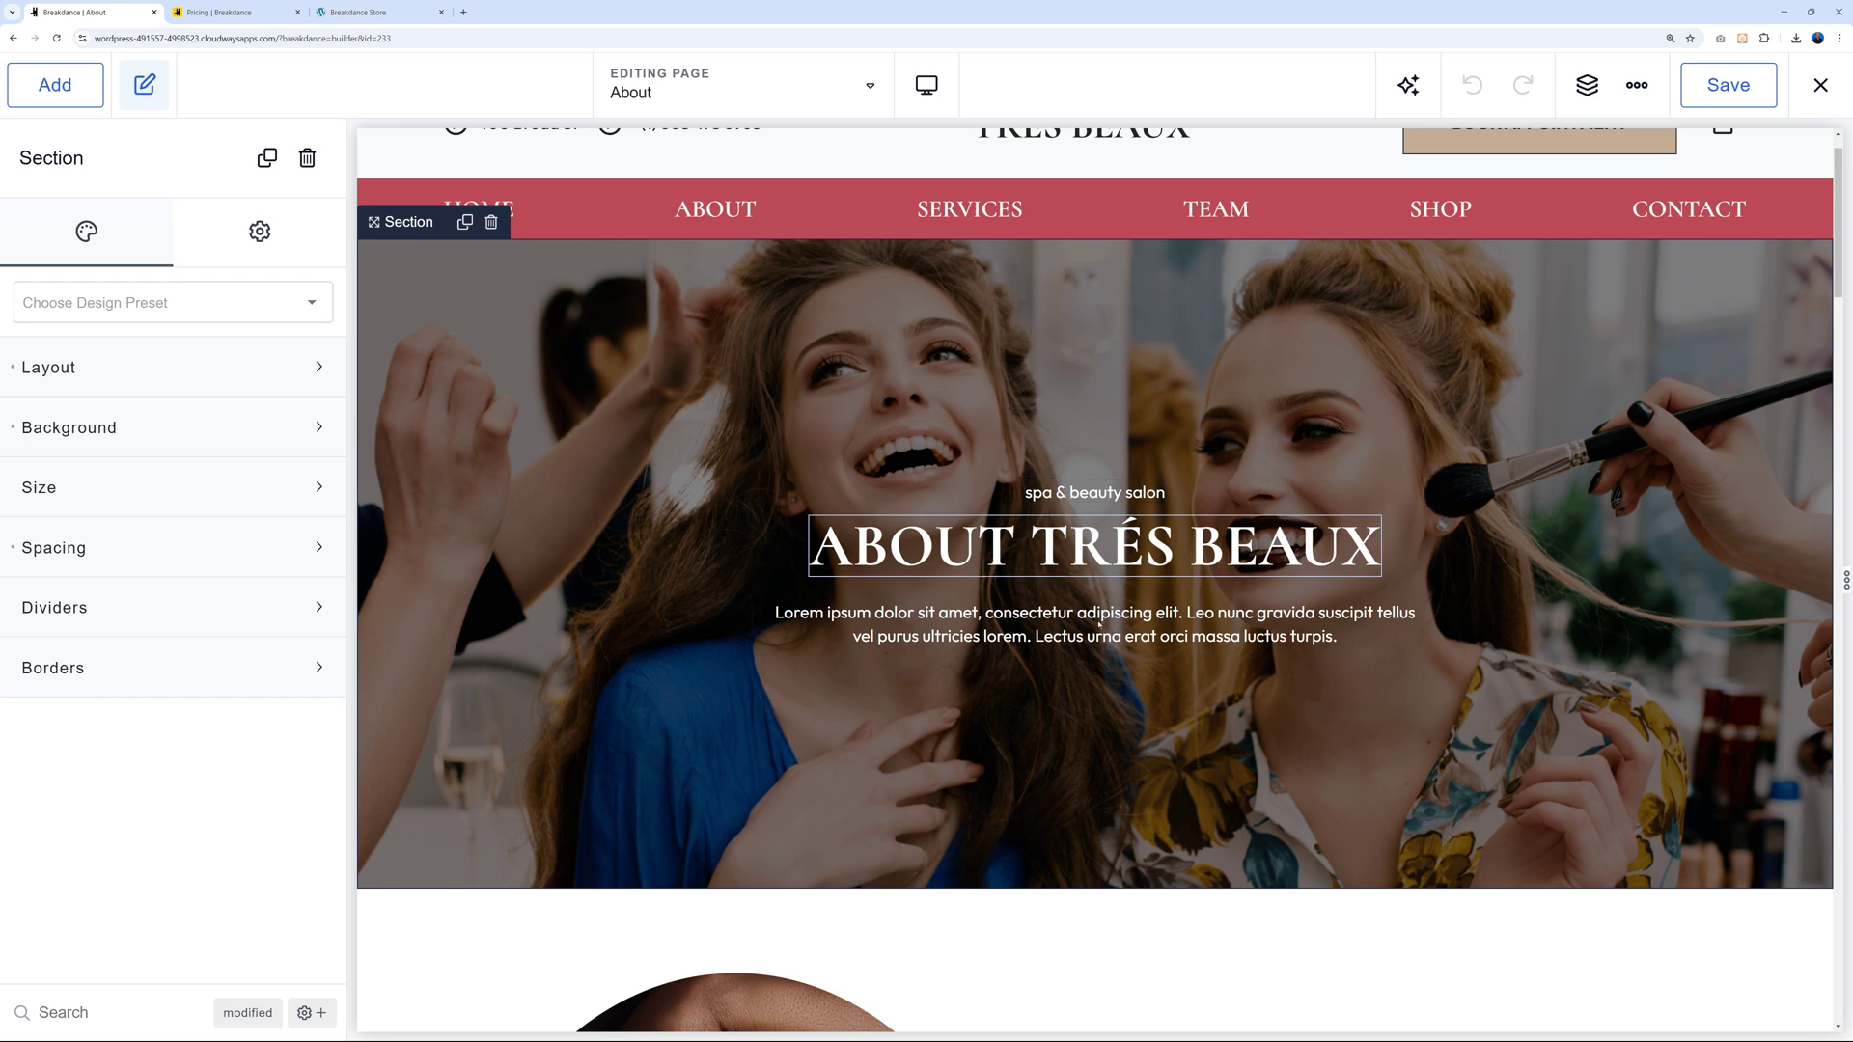
Select the hero's subtitle, ABOUT TRÉS BEAUX heading and Lorem ipsum paragraph in turn.
left_click(1098, 493)
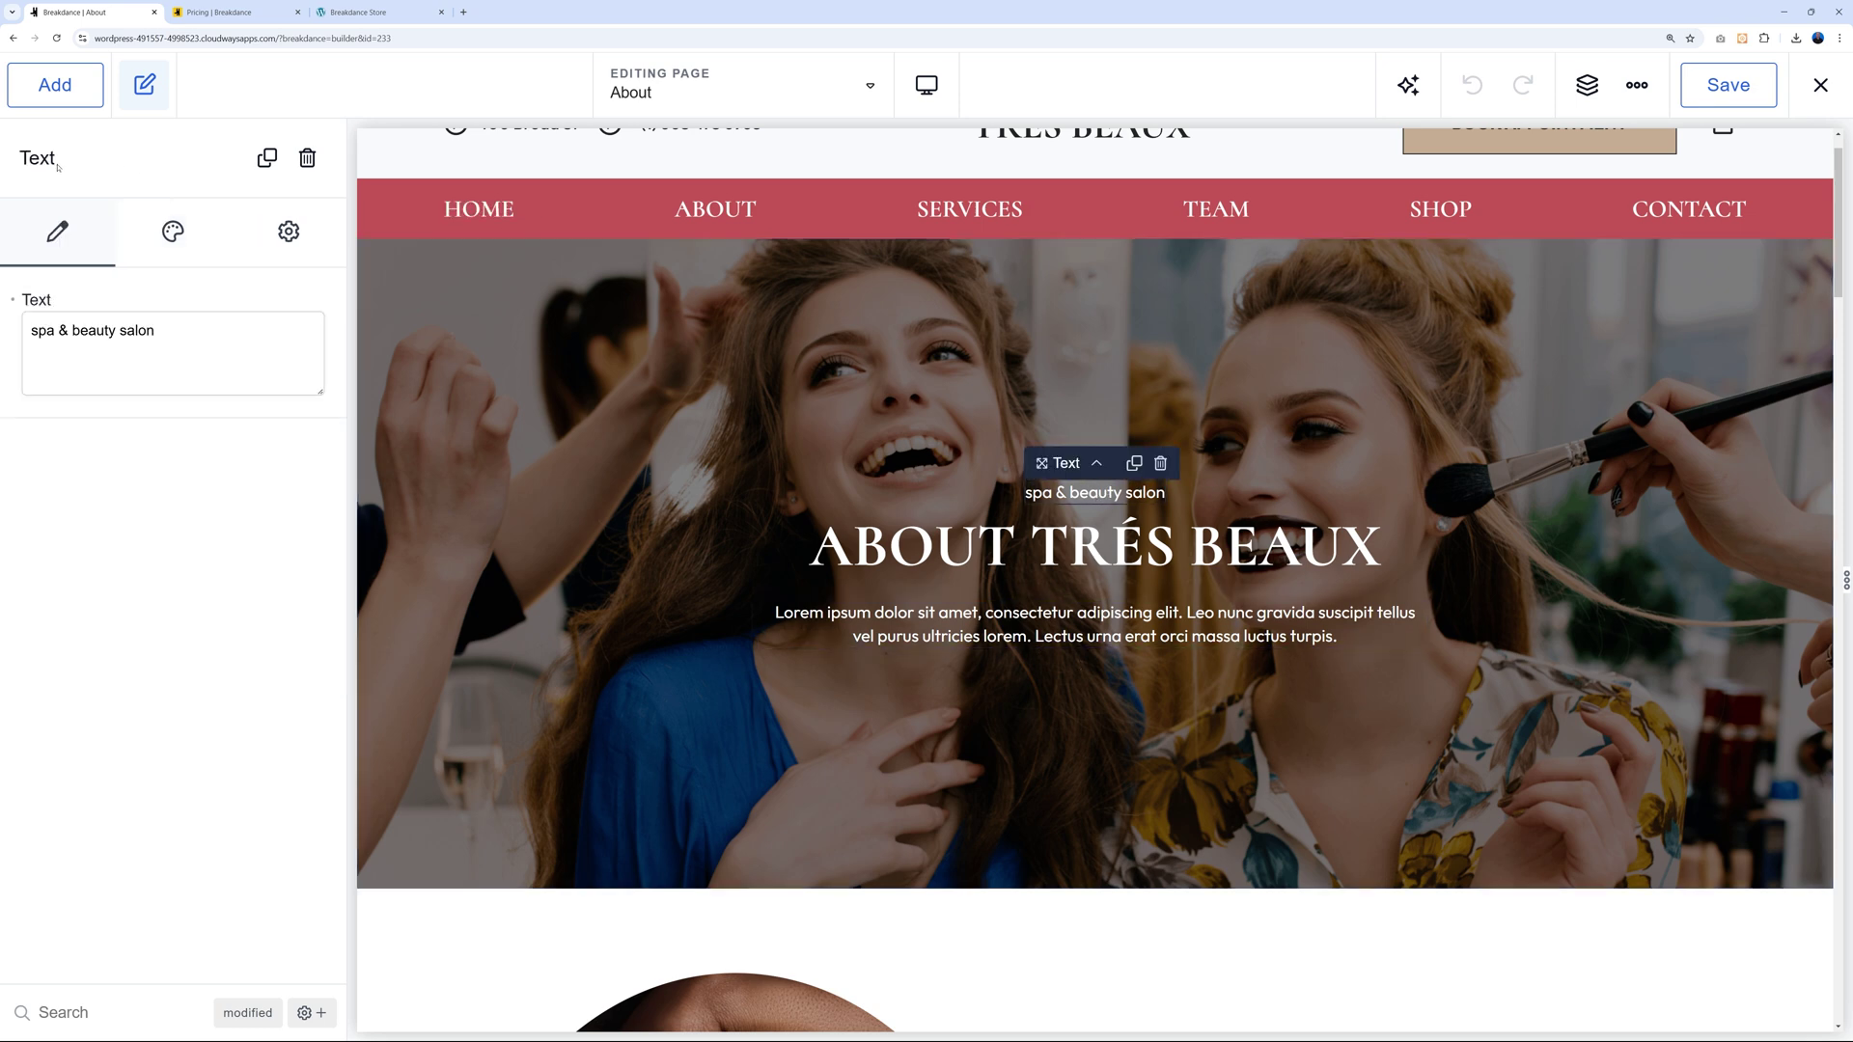
left_click(1095, 547)
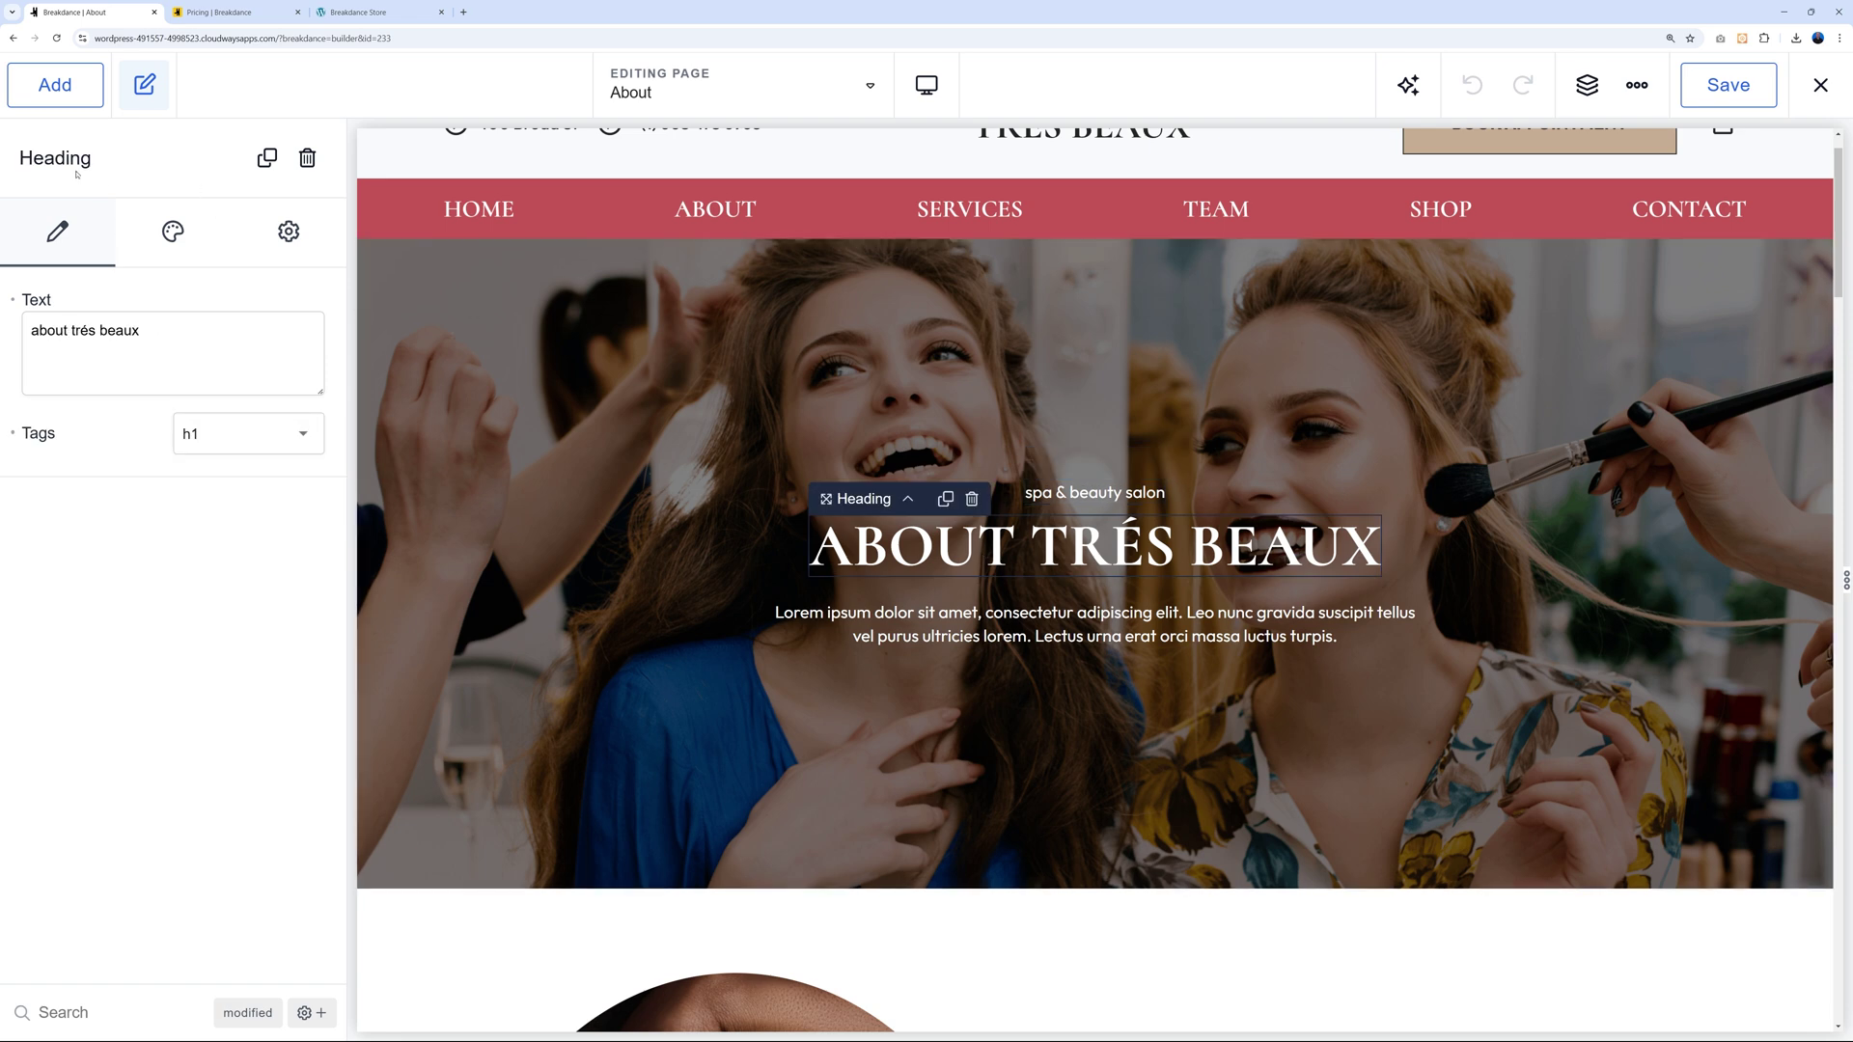
left_click(1094, 624)
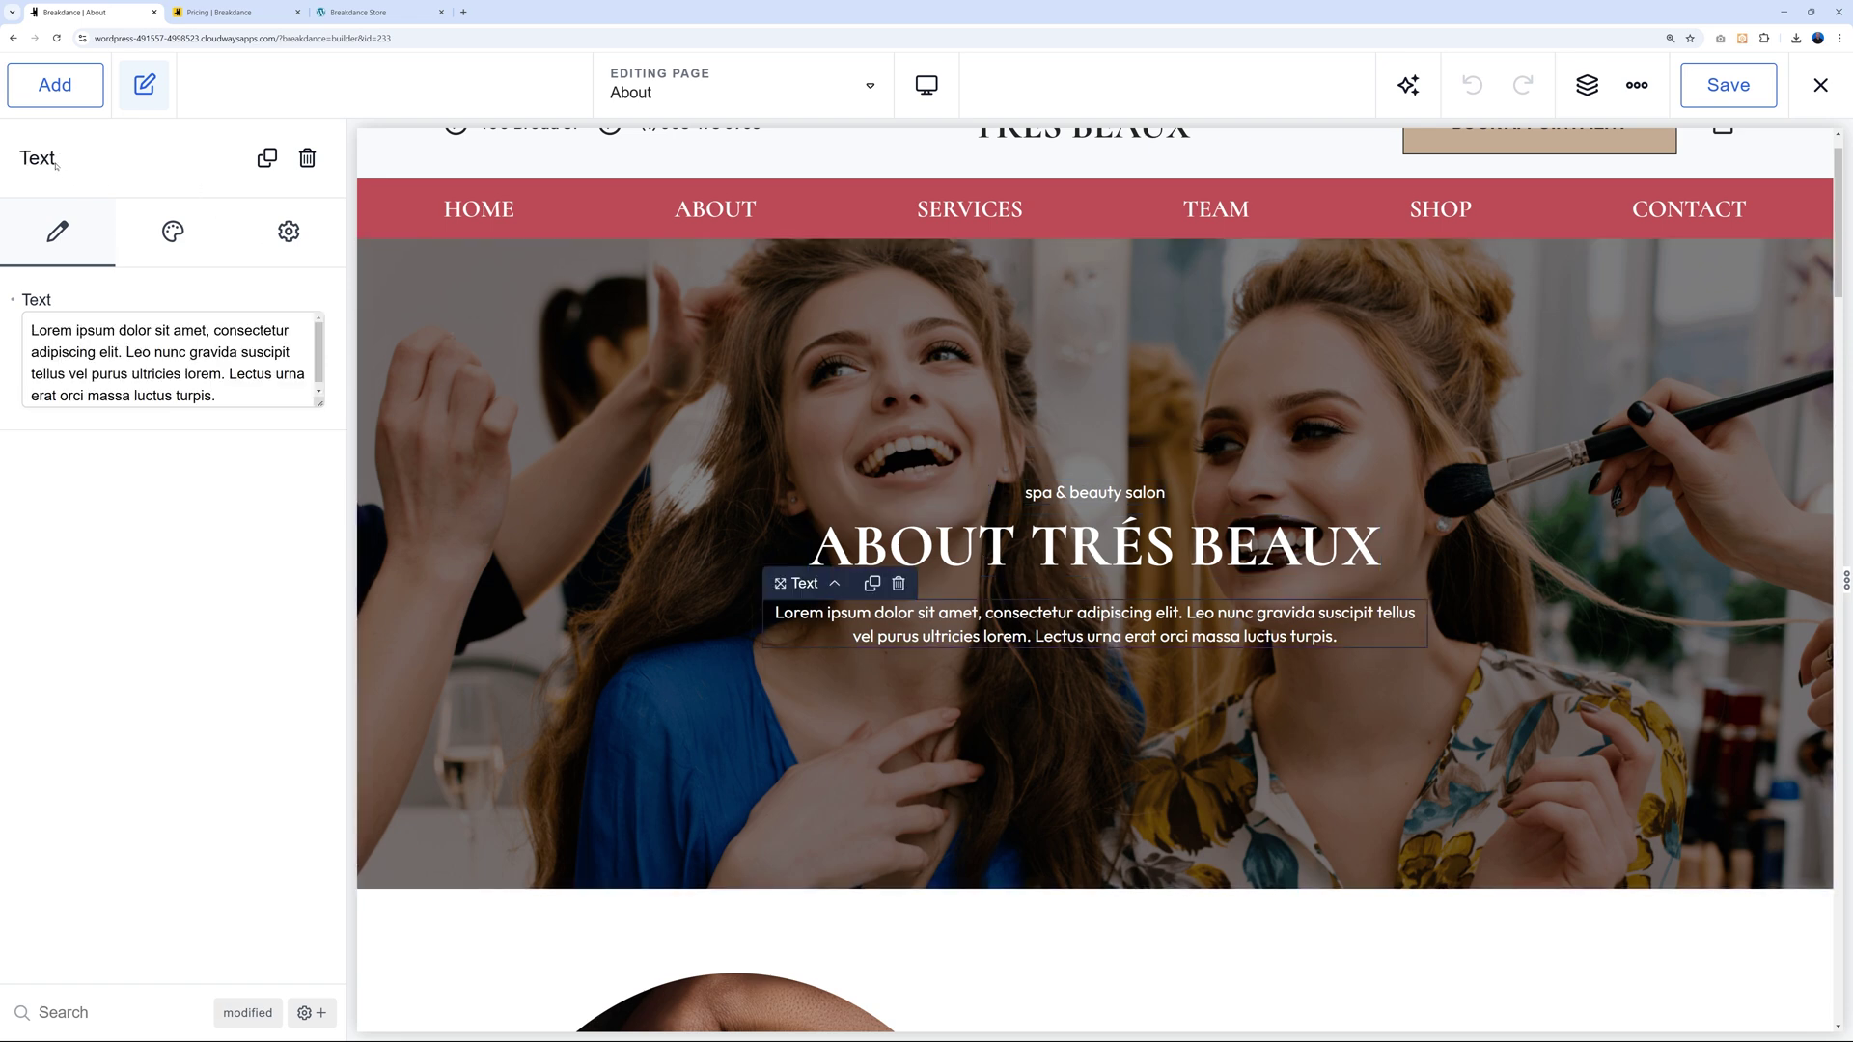
left_click(1084, 560)
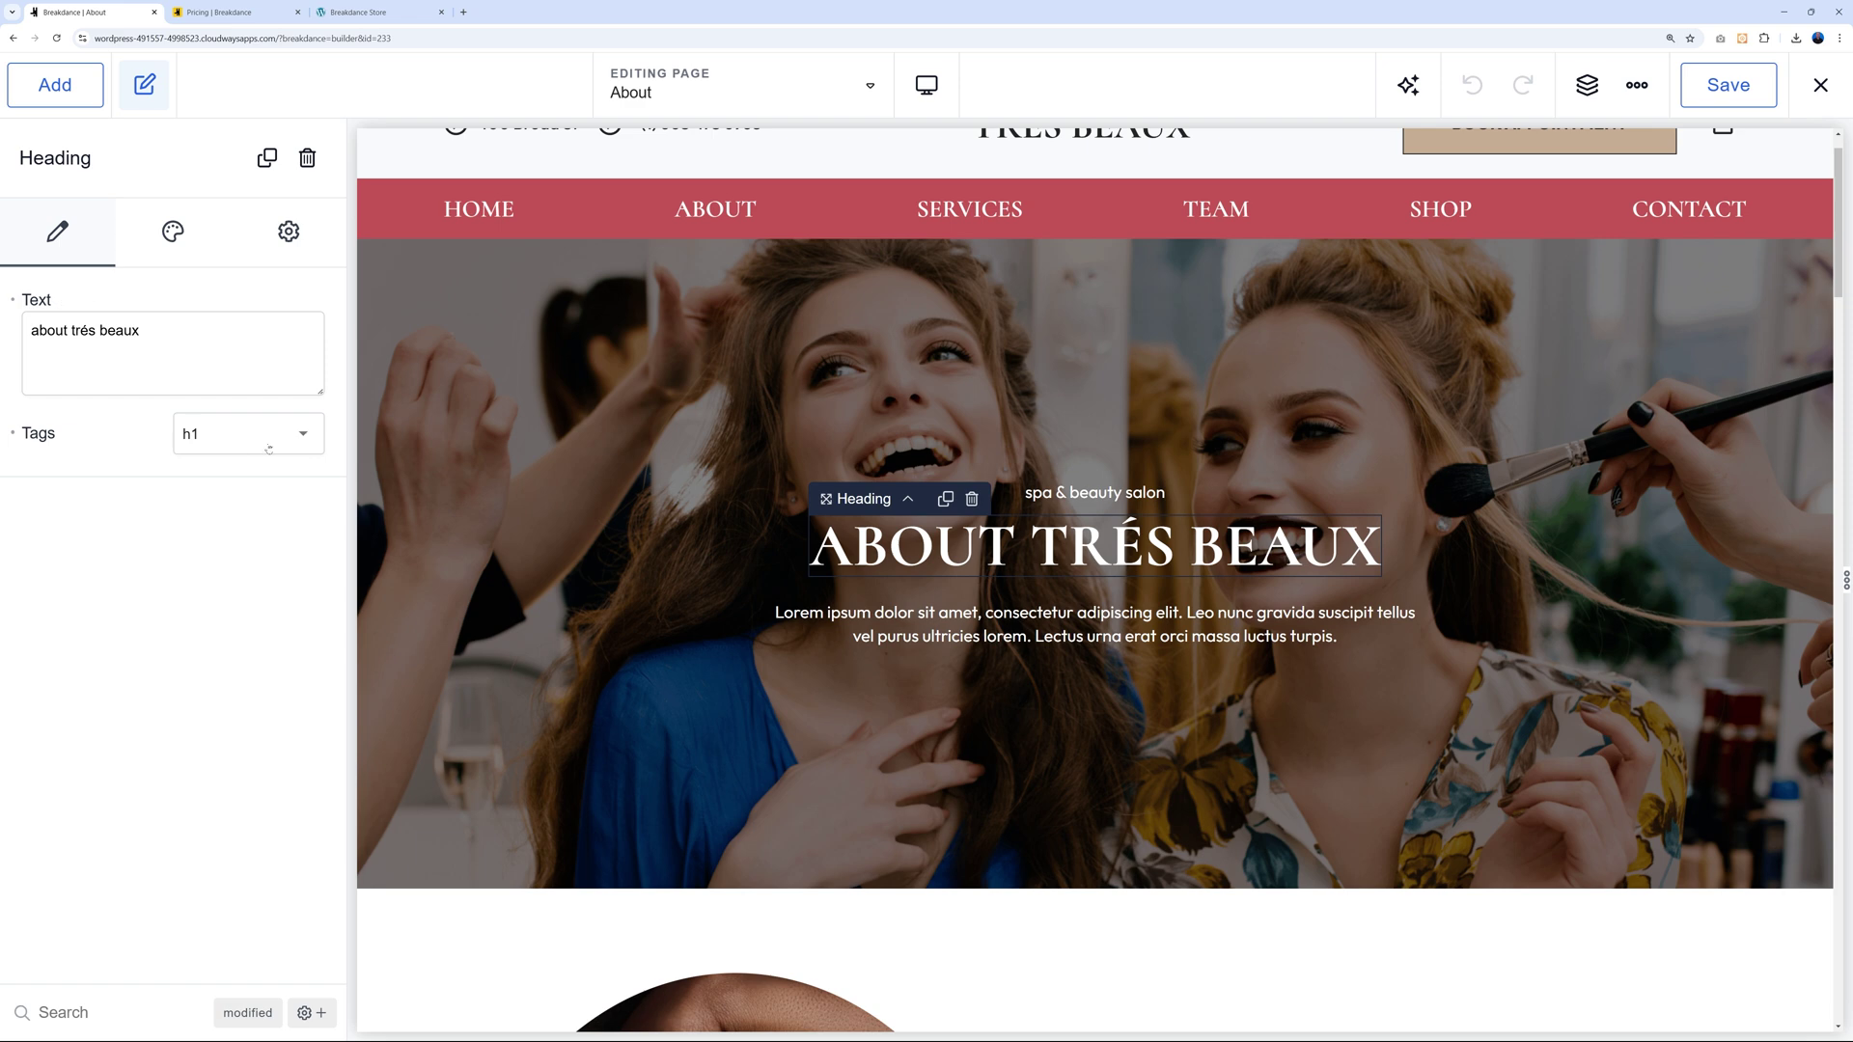
Inspect the heading's Design typography, size and spacing options.
left_click(172, 247)
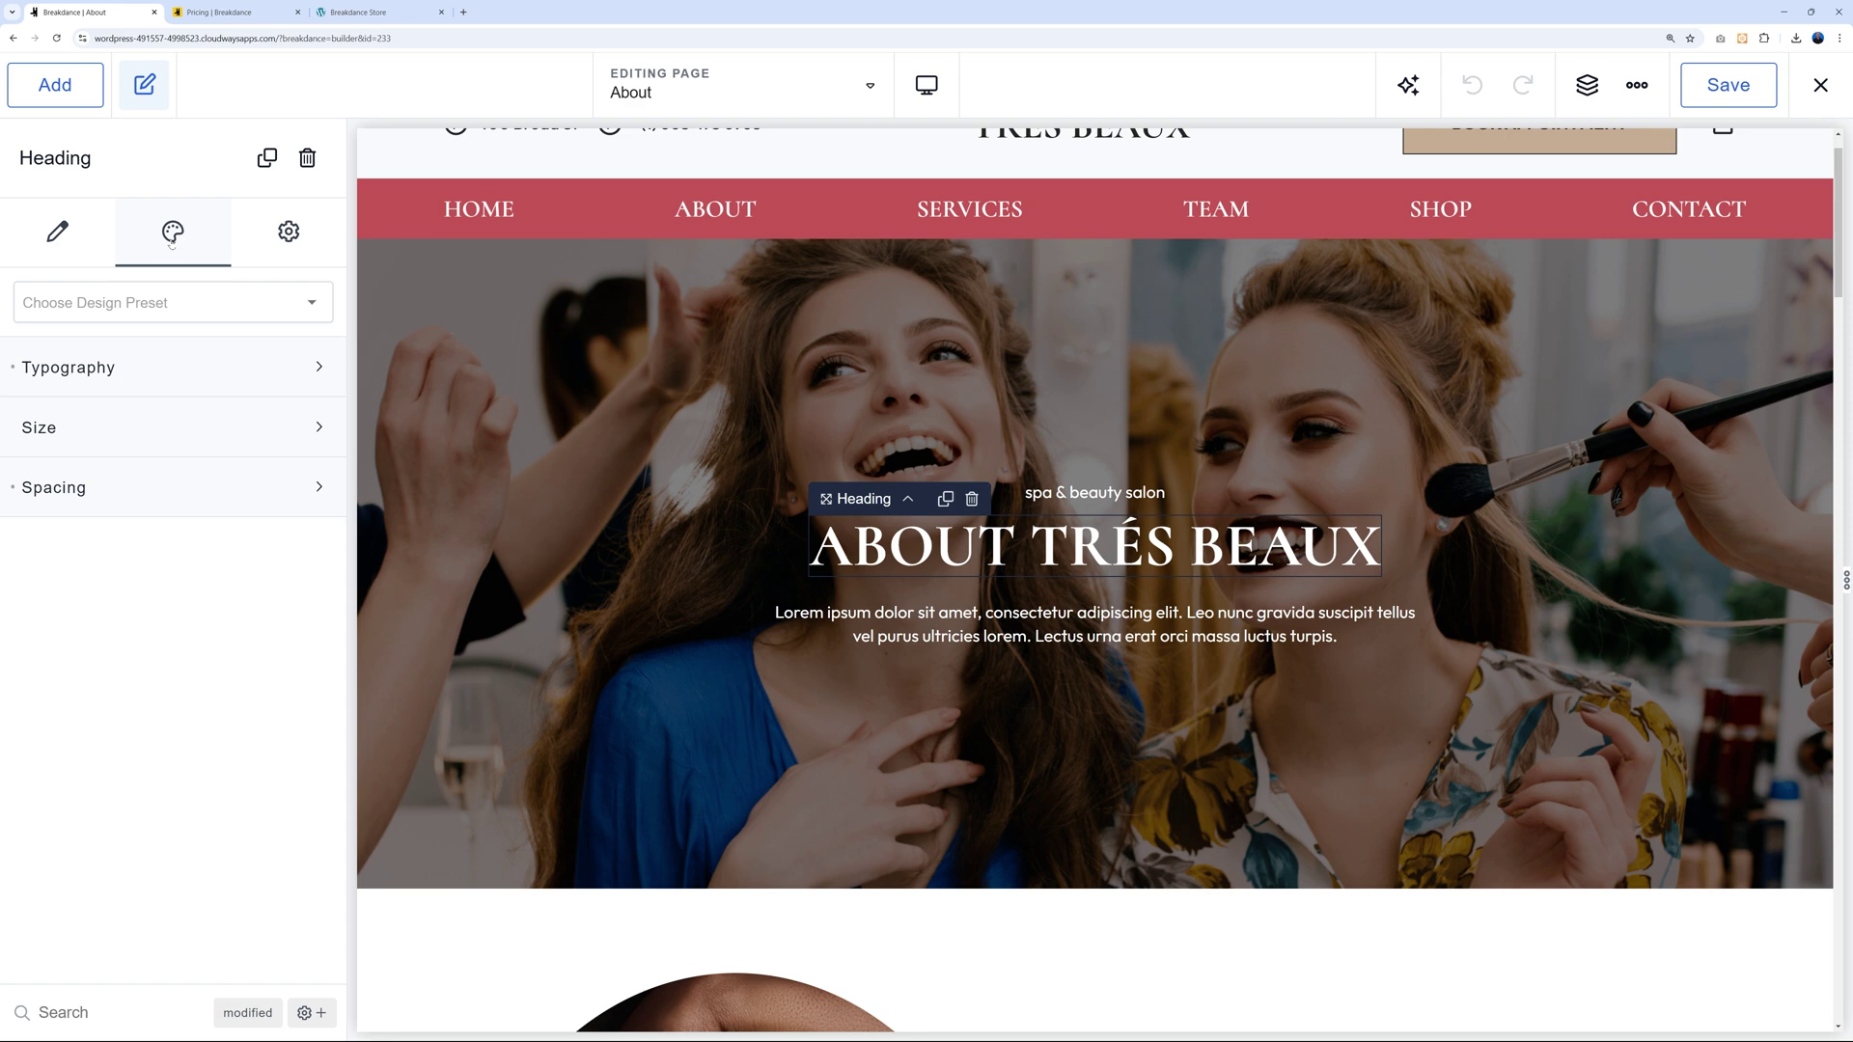
left_click(314, 377)
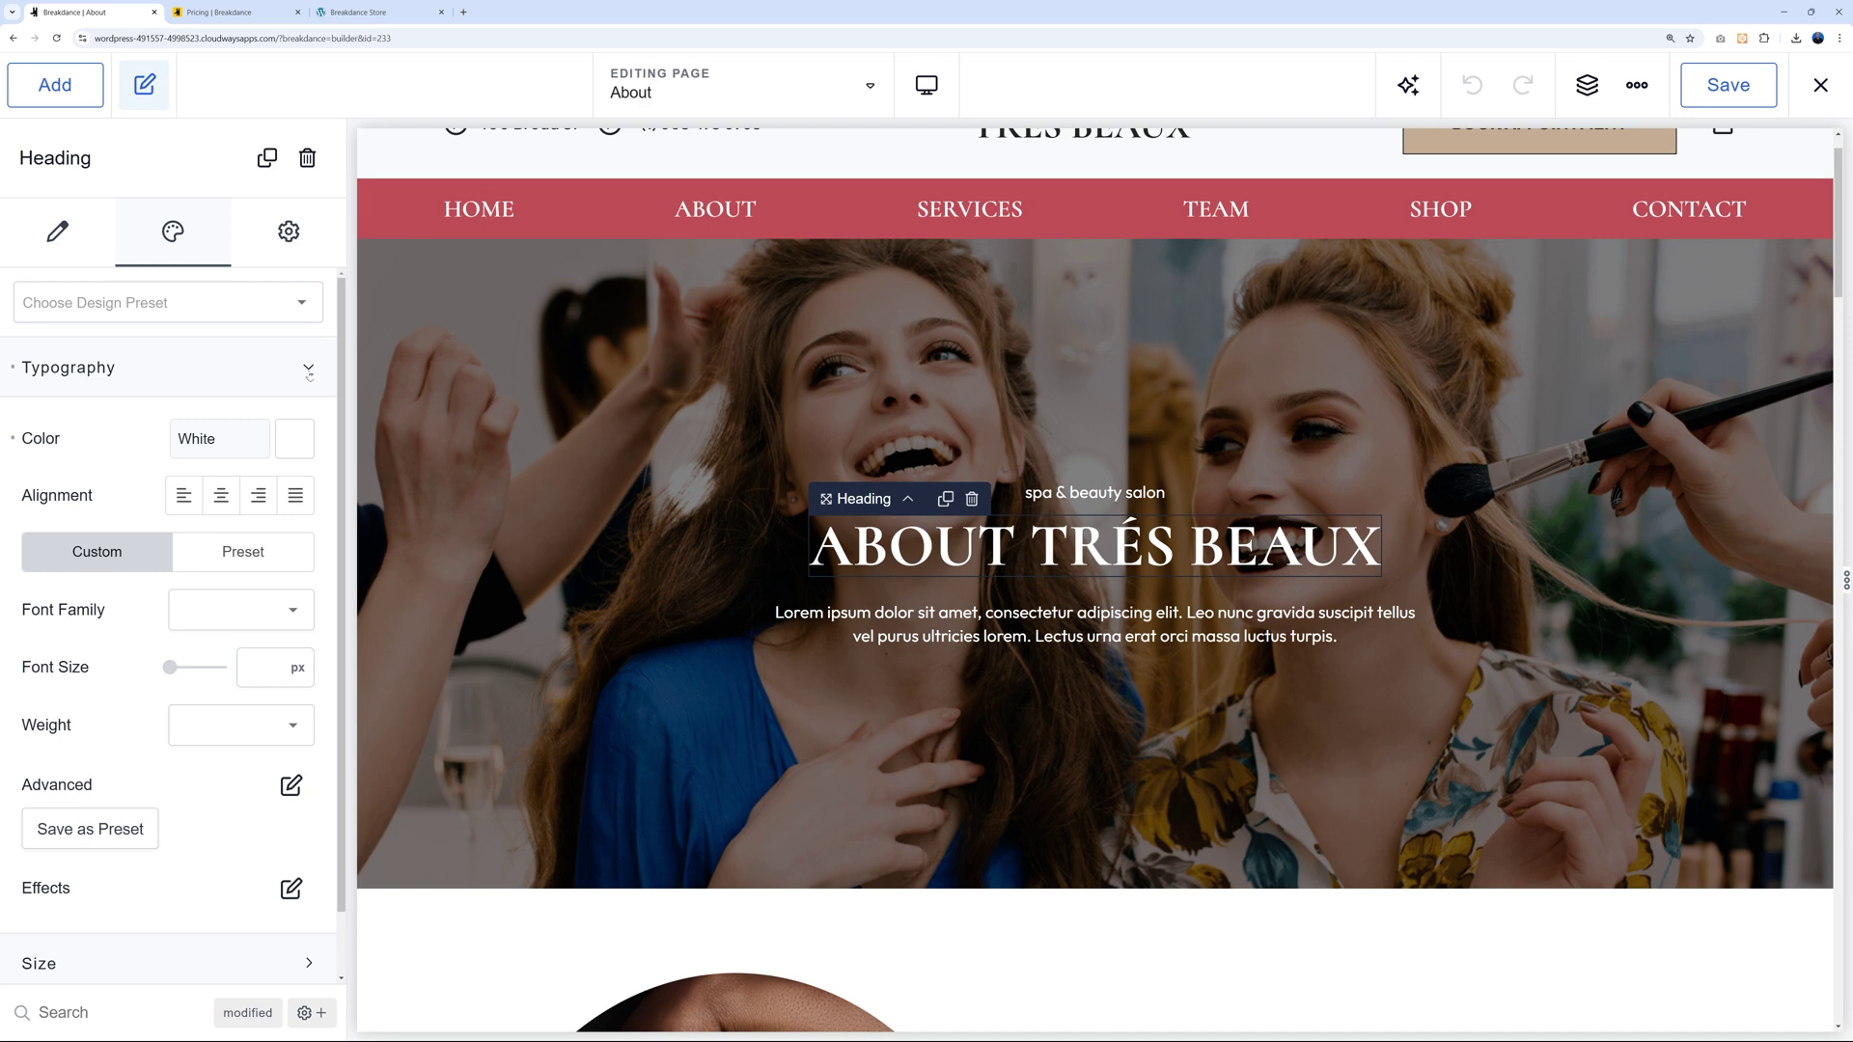
left_click(308, 367)
left_click(323, 430)
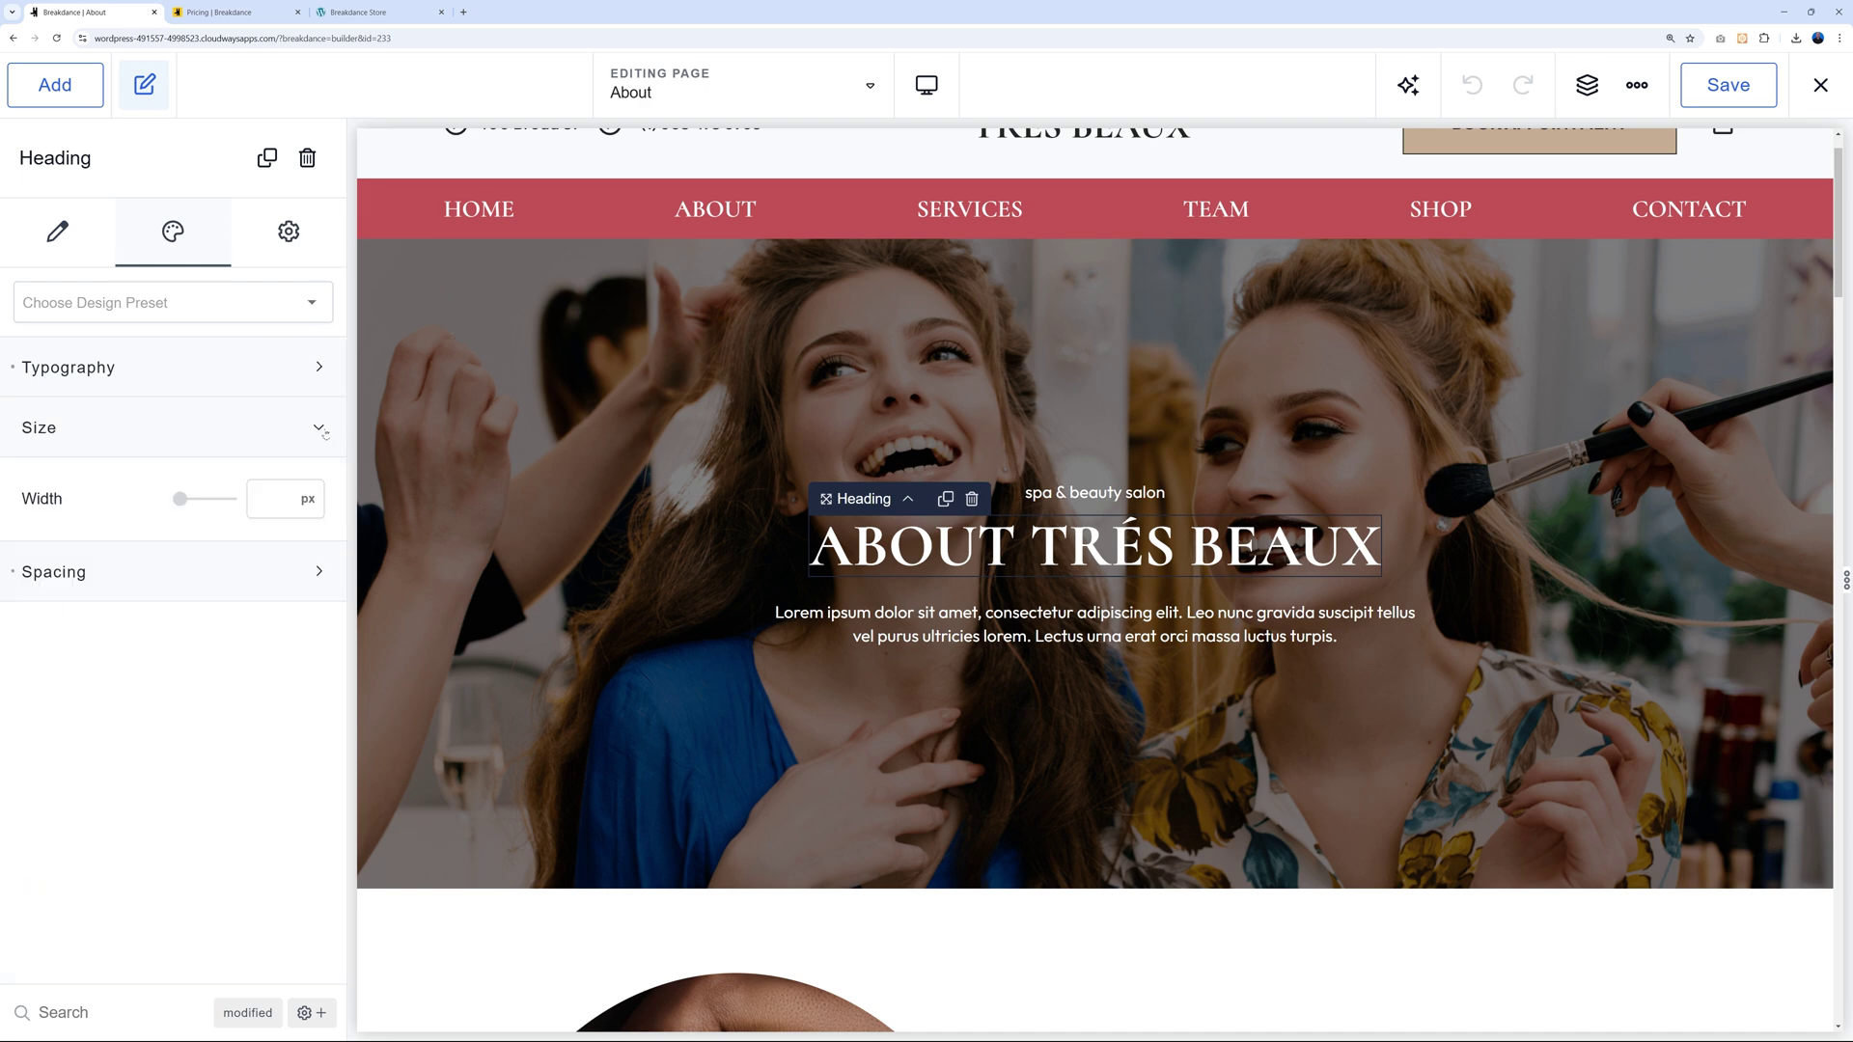
left_click(328, 569)
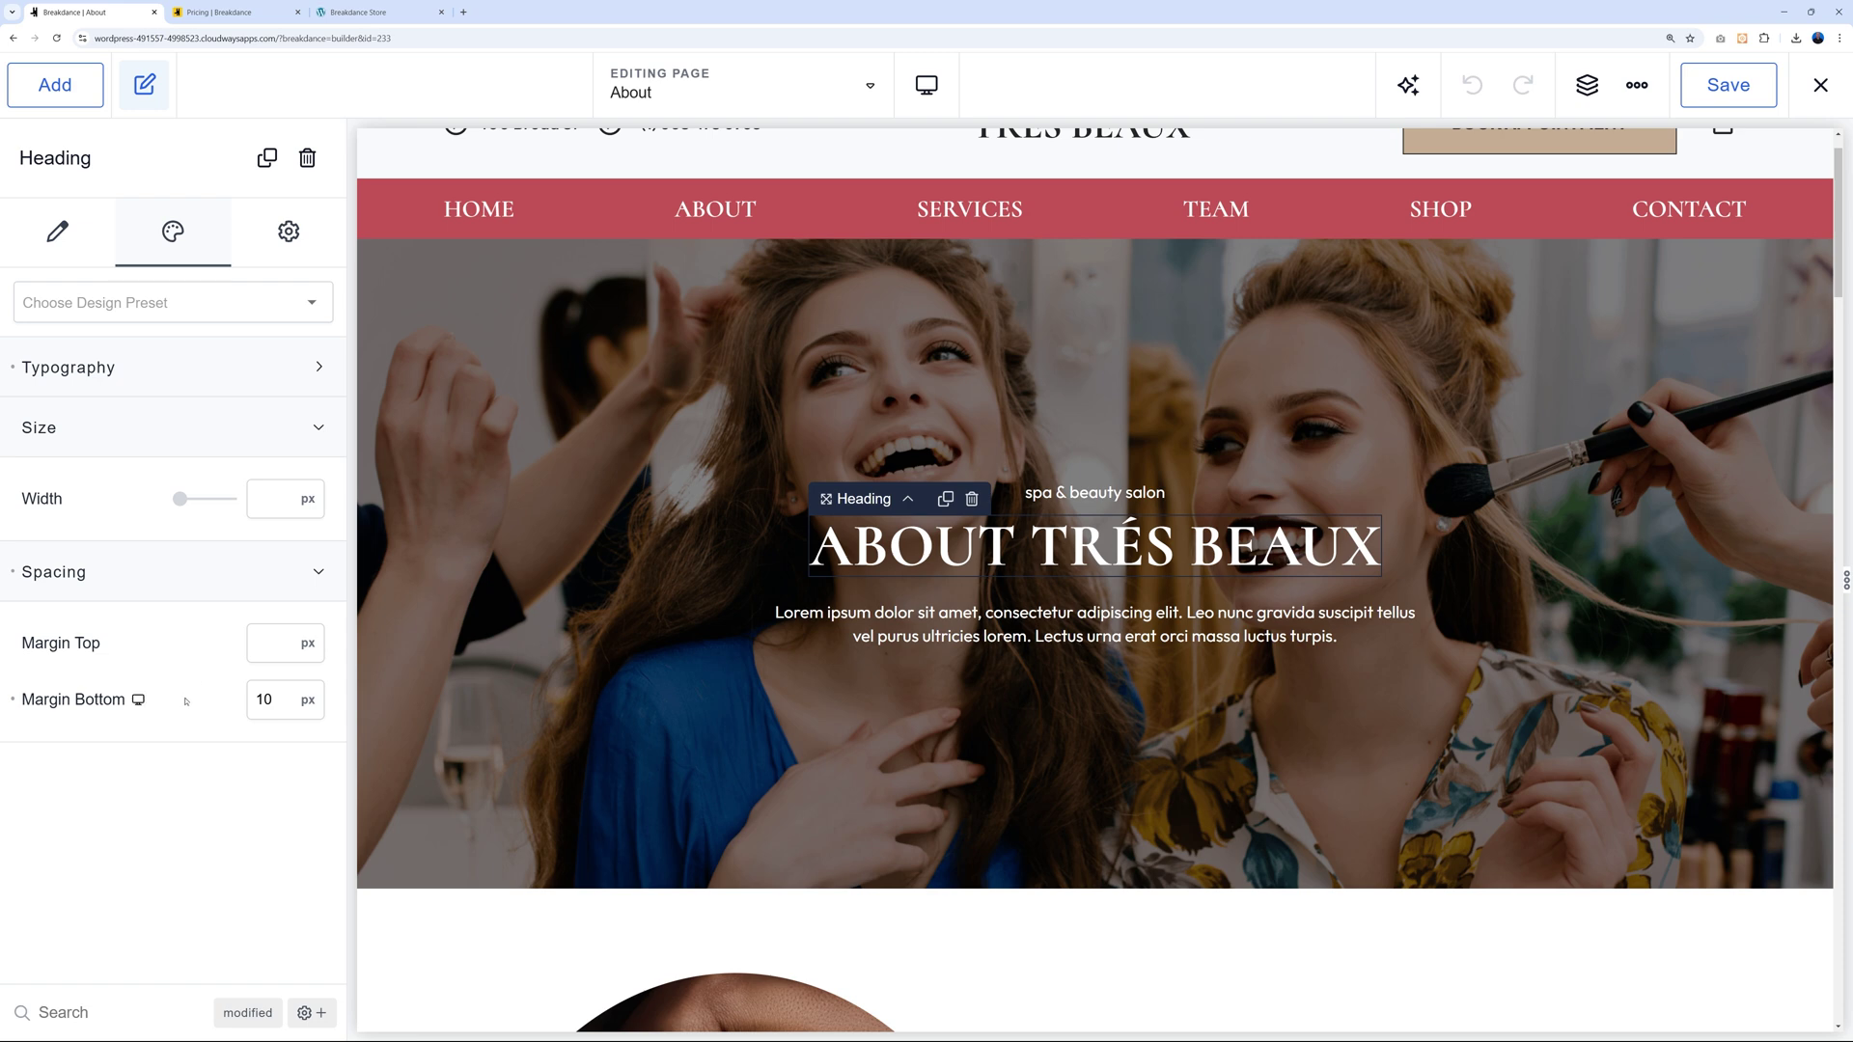
Select each welcome-section element down to the Book Appointment button, then show the Structure tree.
scroll(1638, 573, "down", 6)
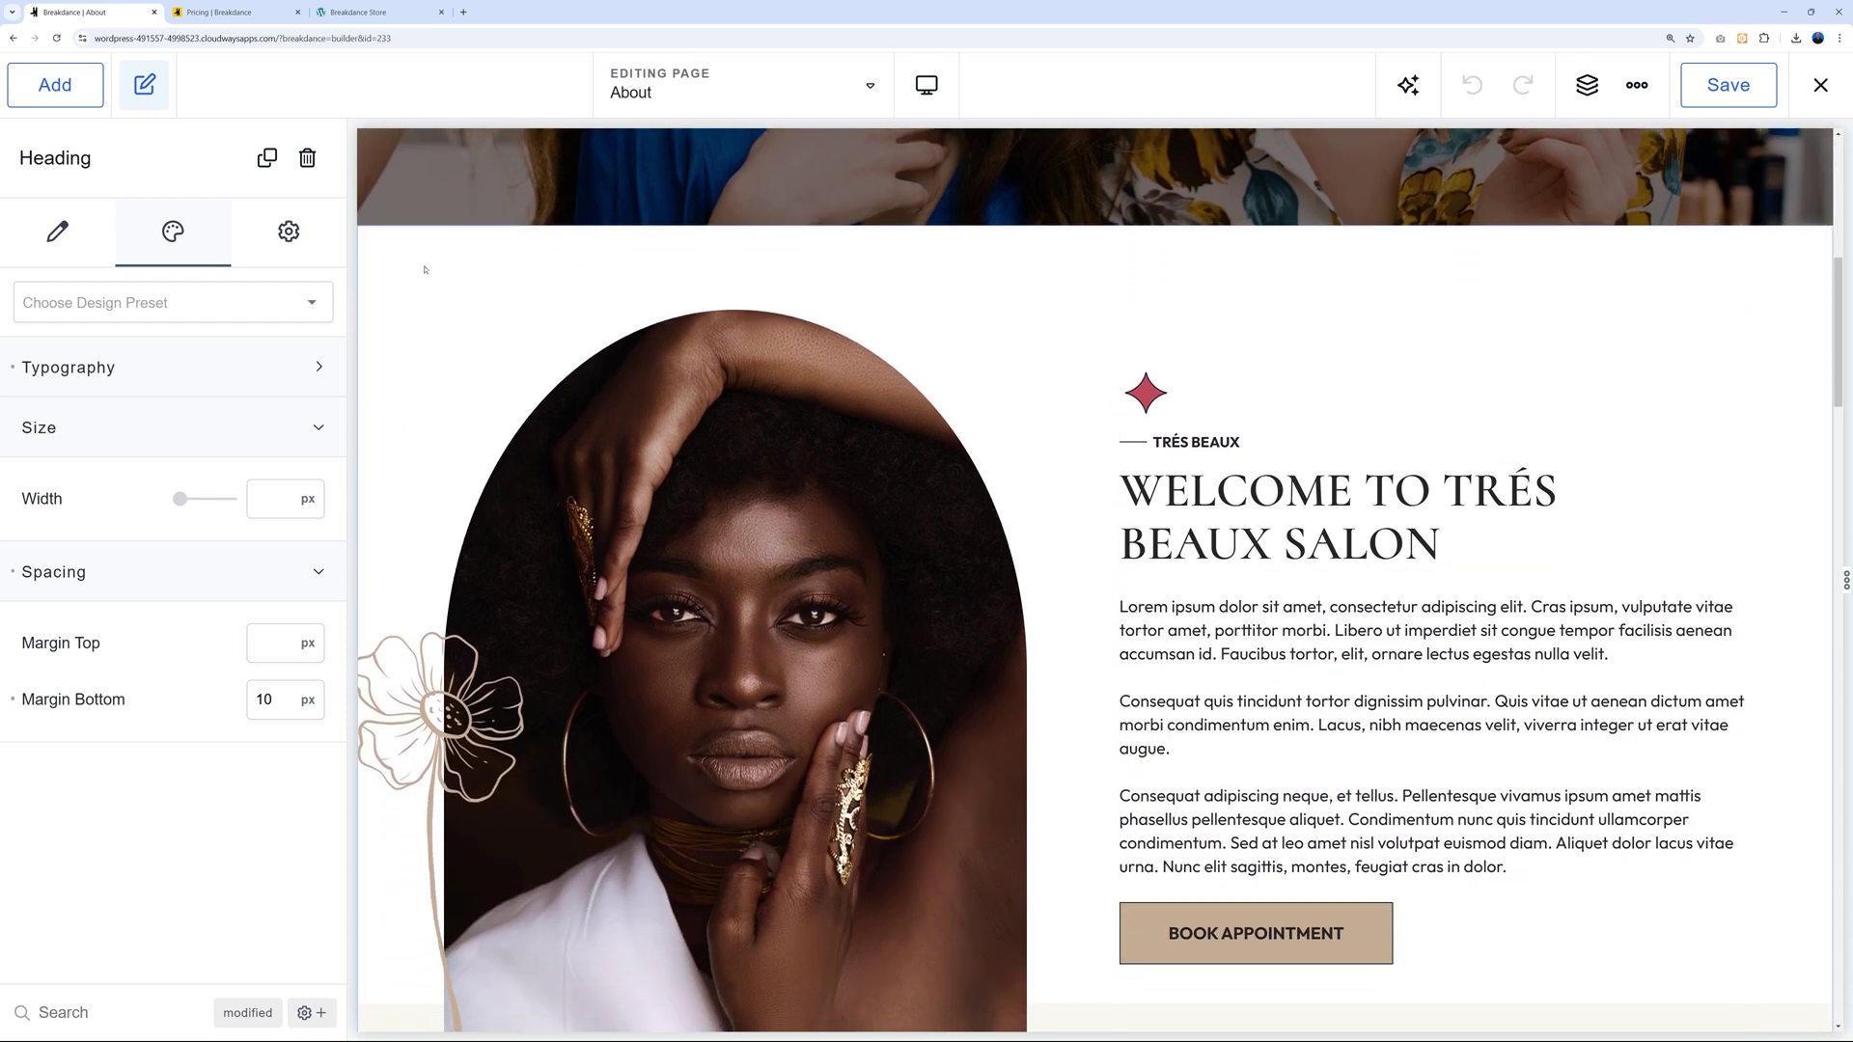
left_click(424, 268)
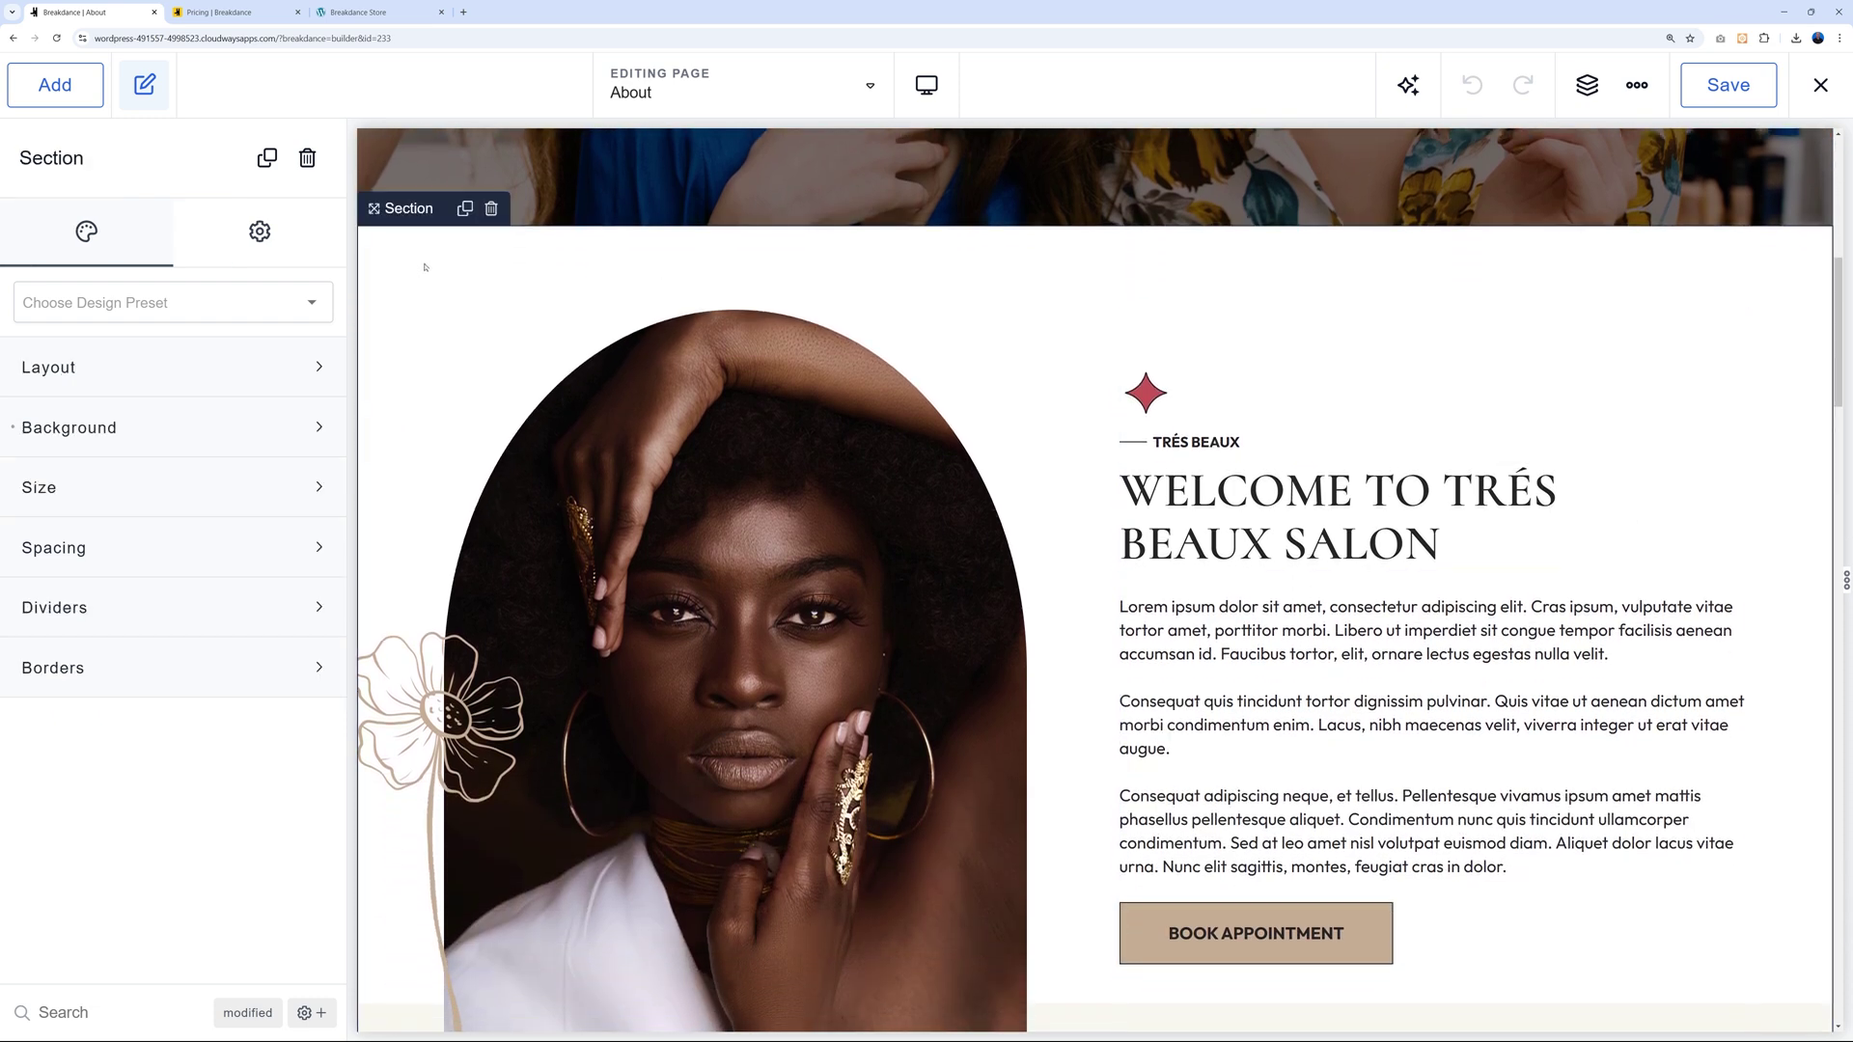
left_click(514, 377)
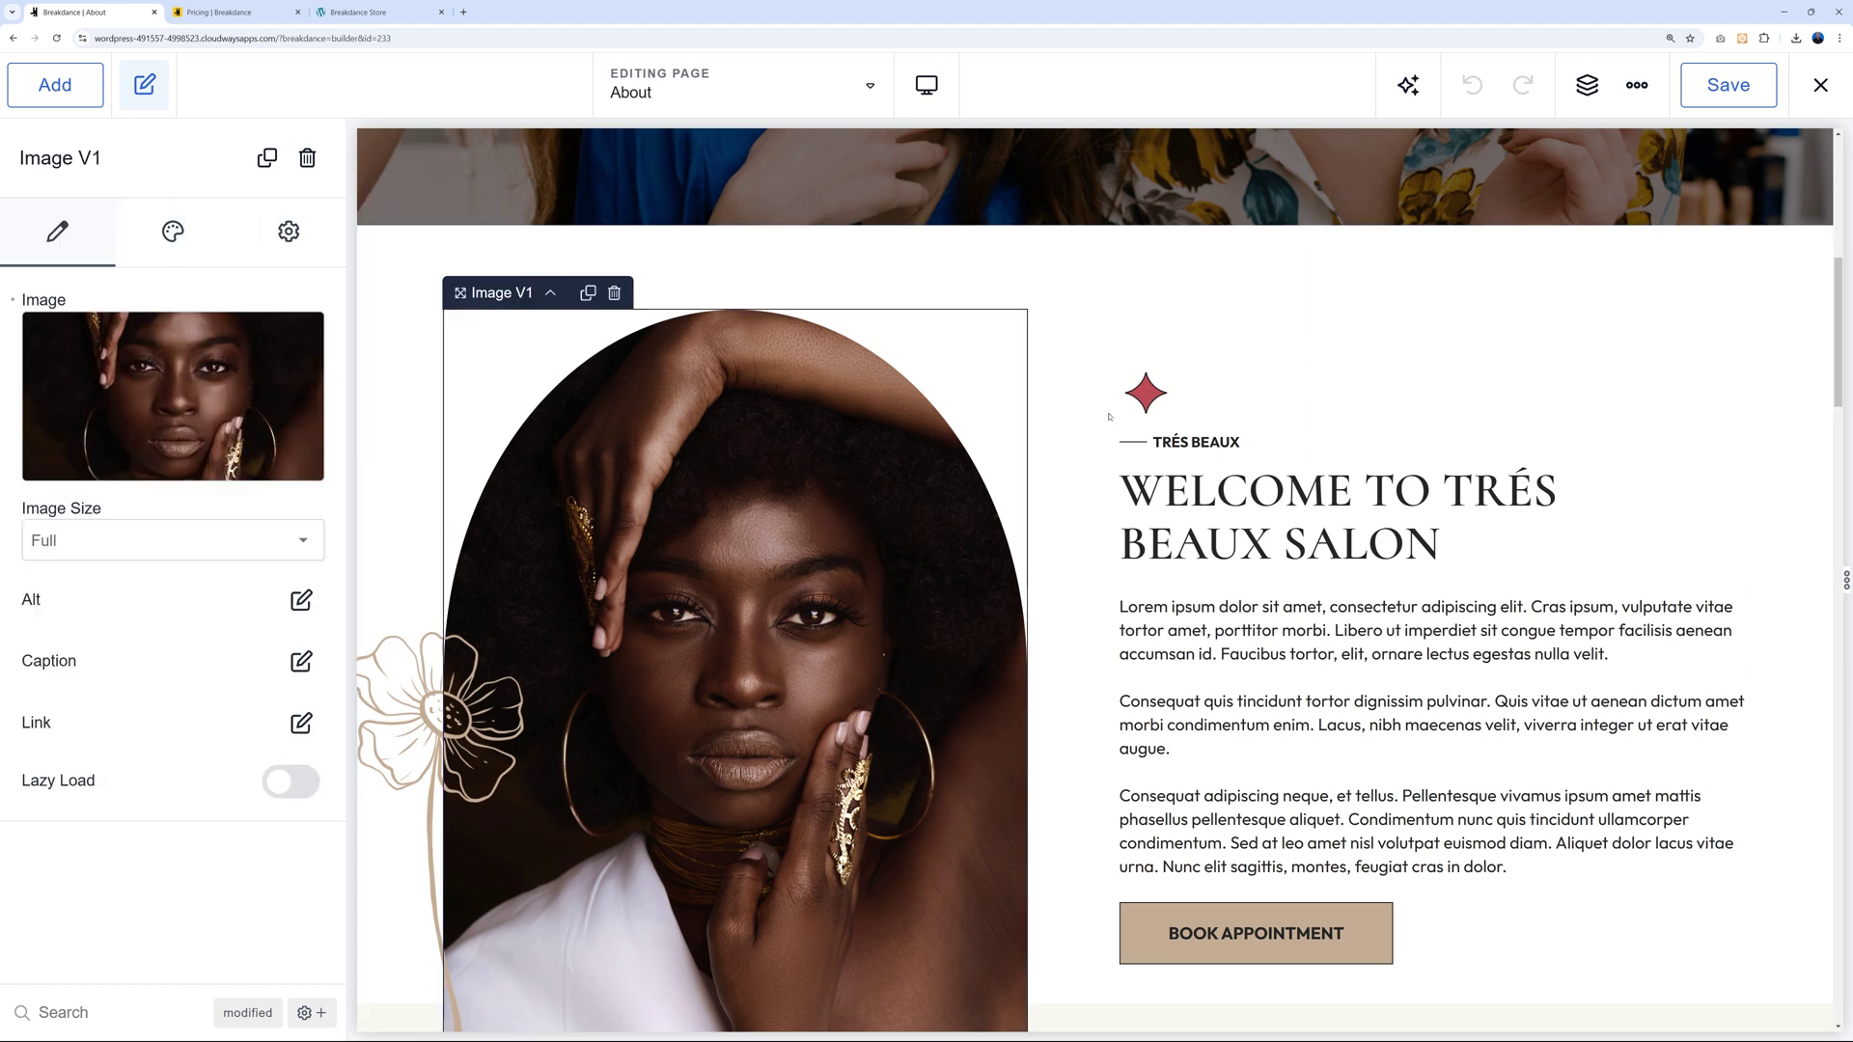
left_click(1152, 396)
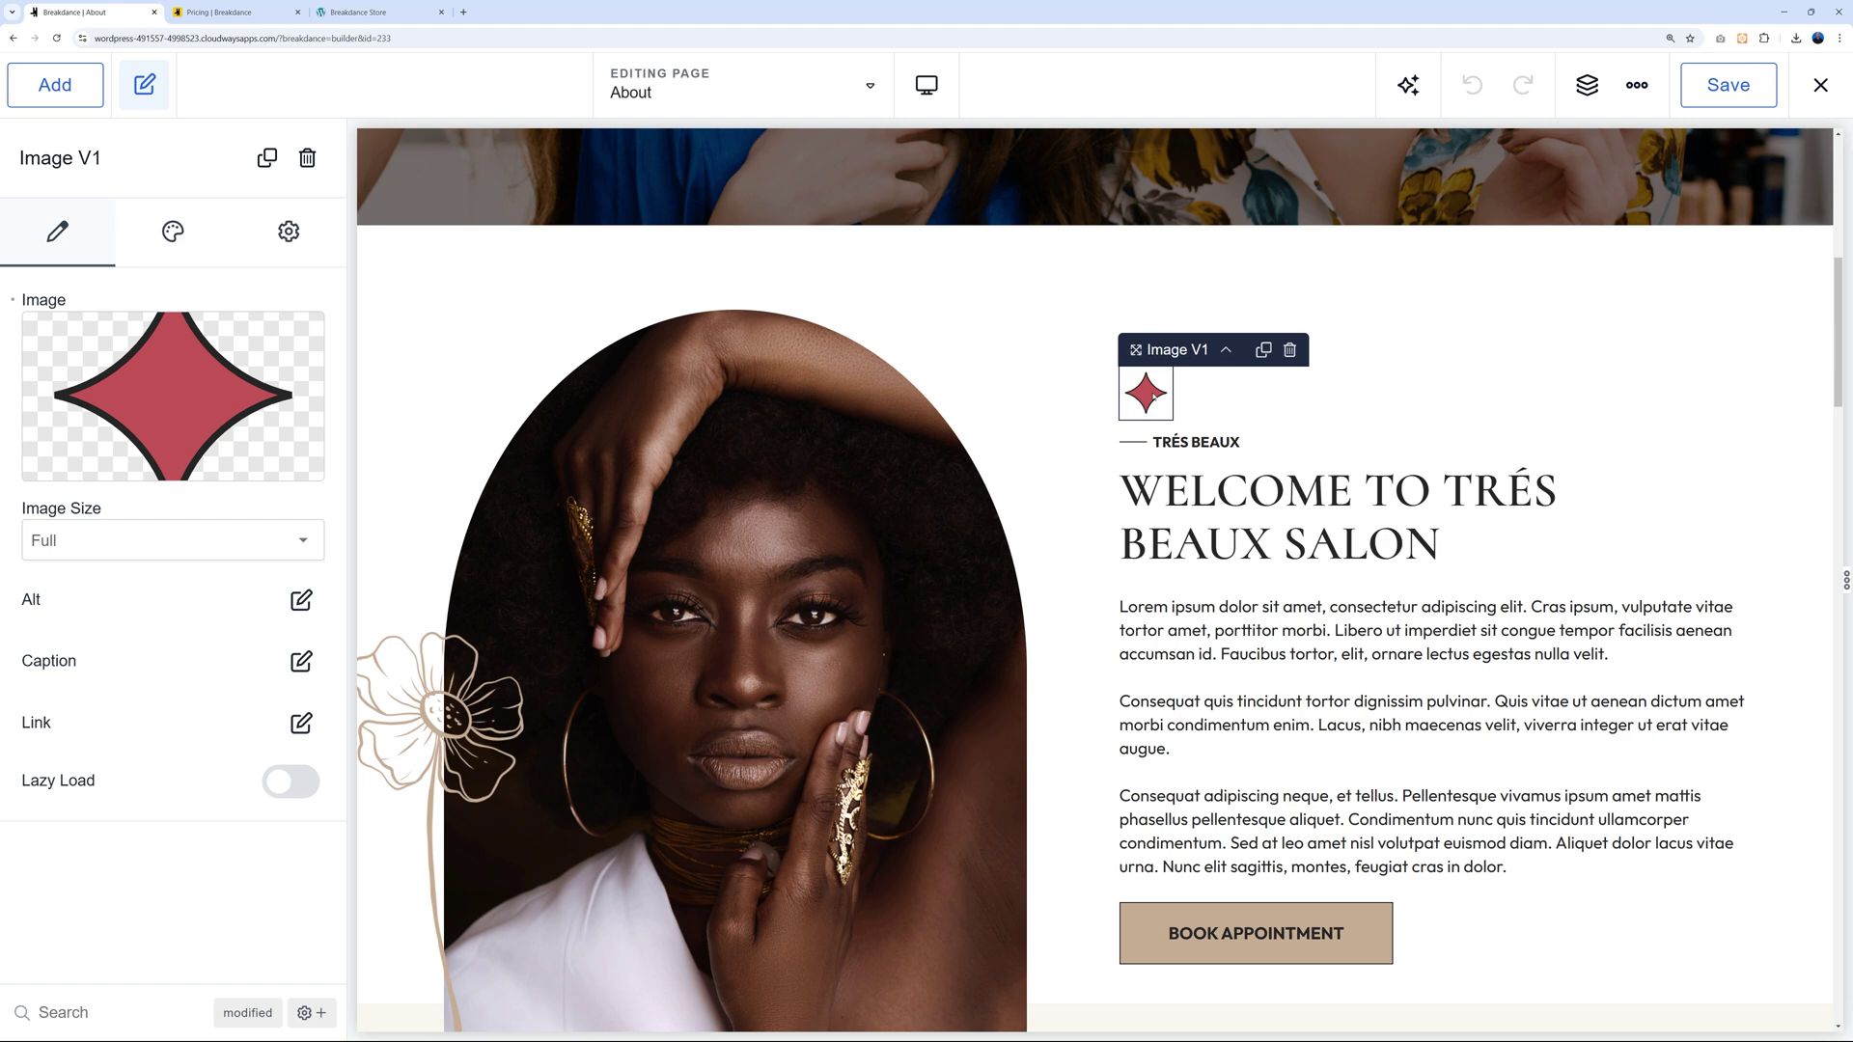
left_click(1213, 448)
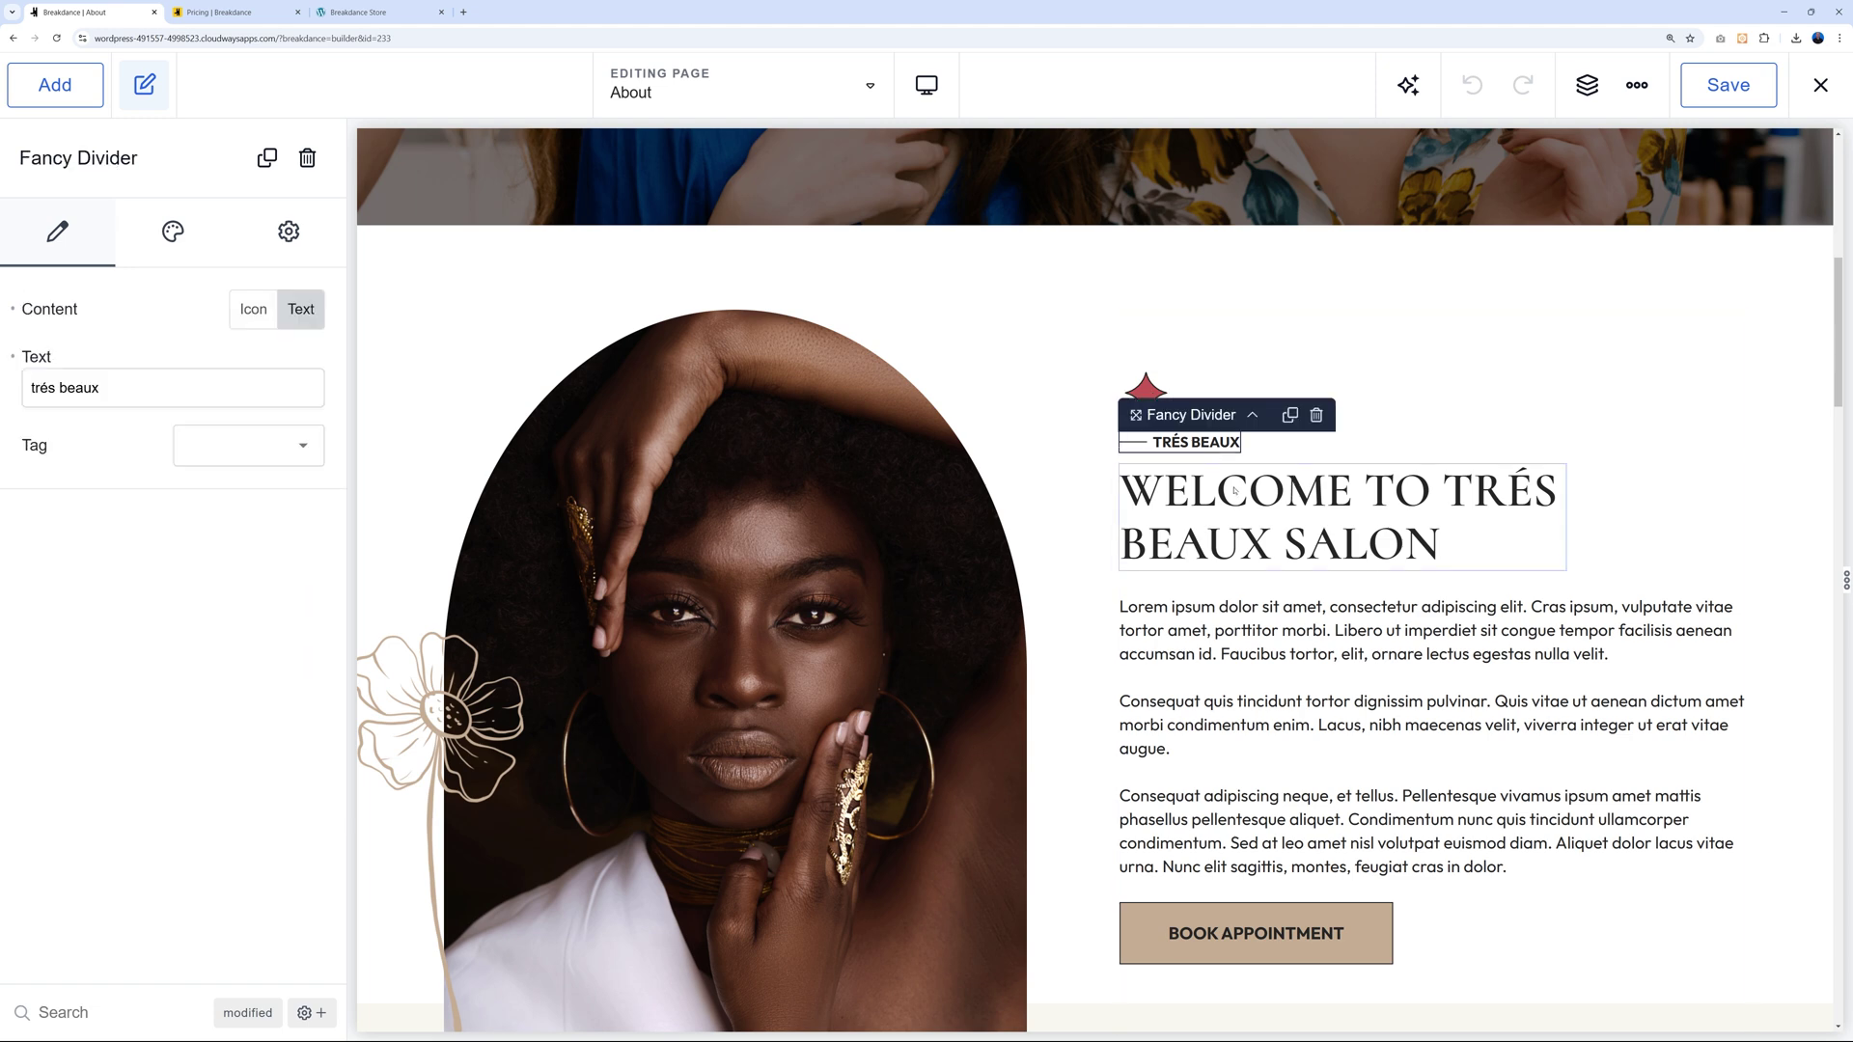
left_click(1234, 493)
left_click(1286, 668)
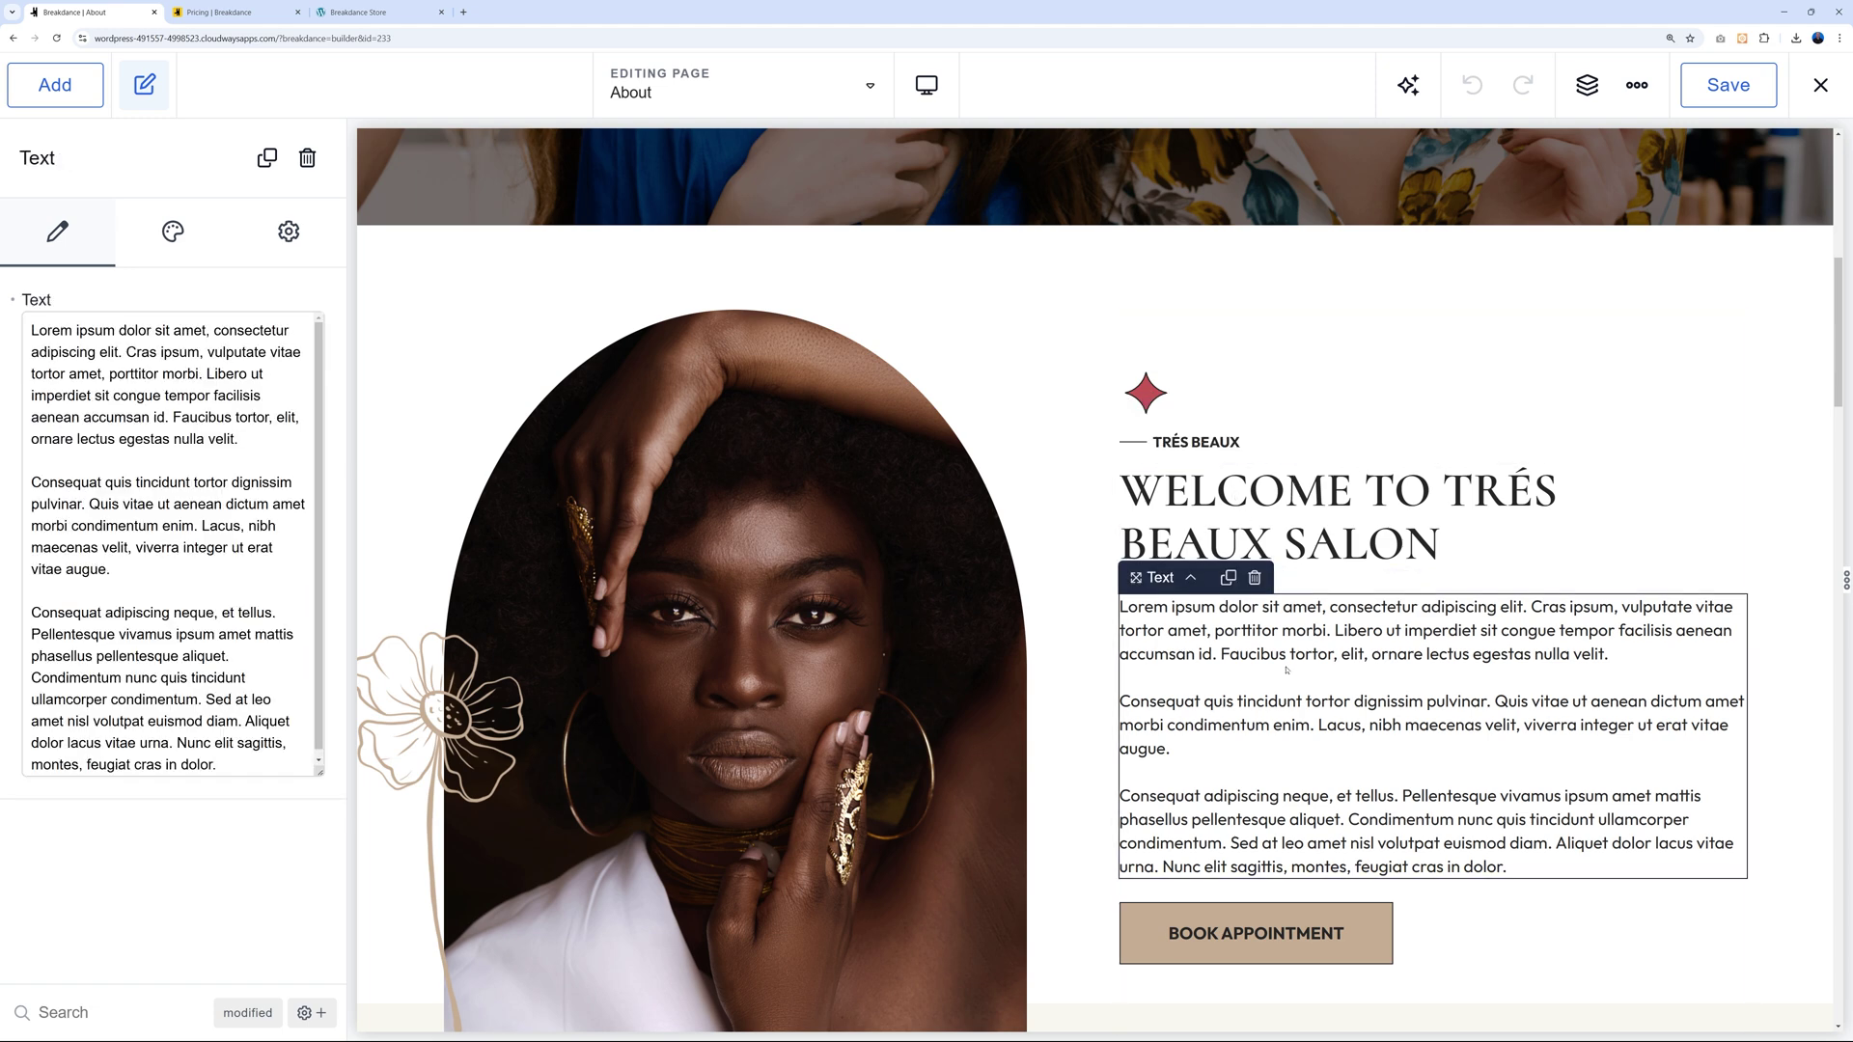
left_click(1374, 913)
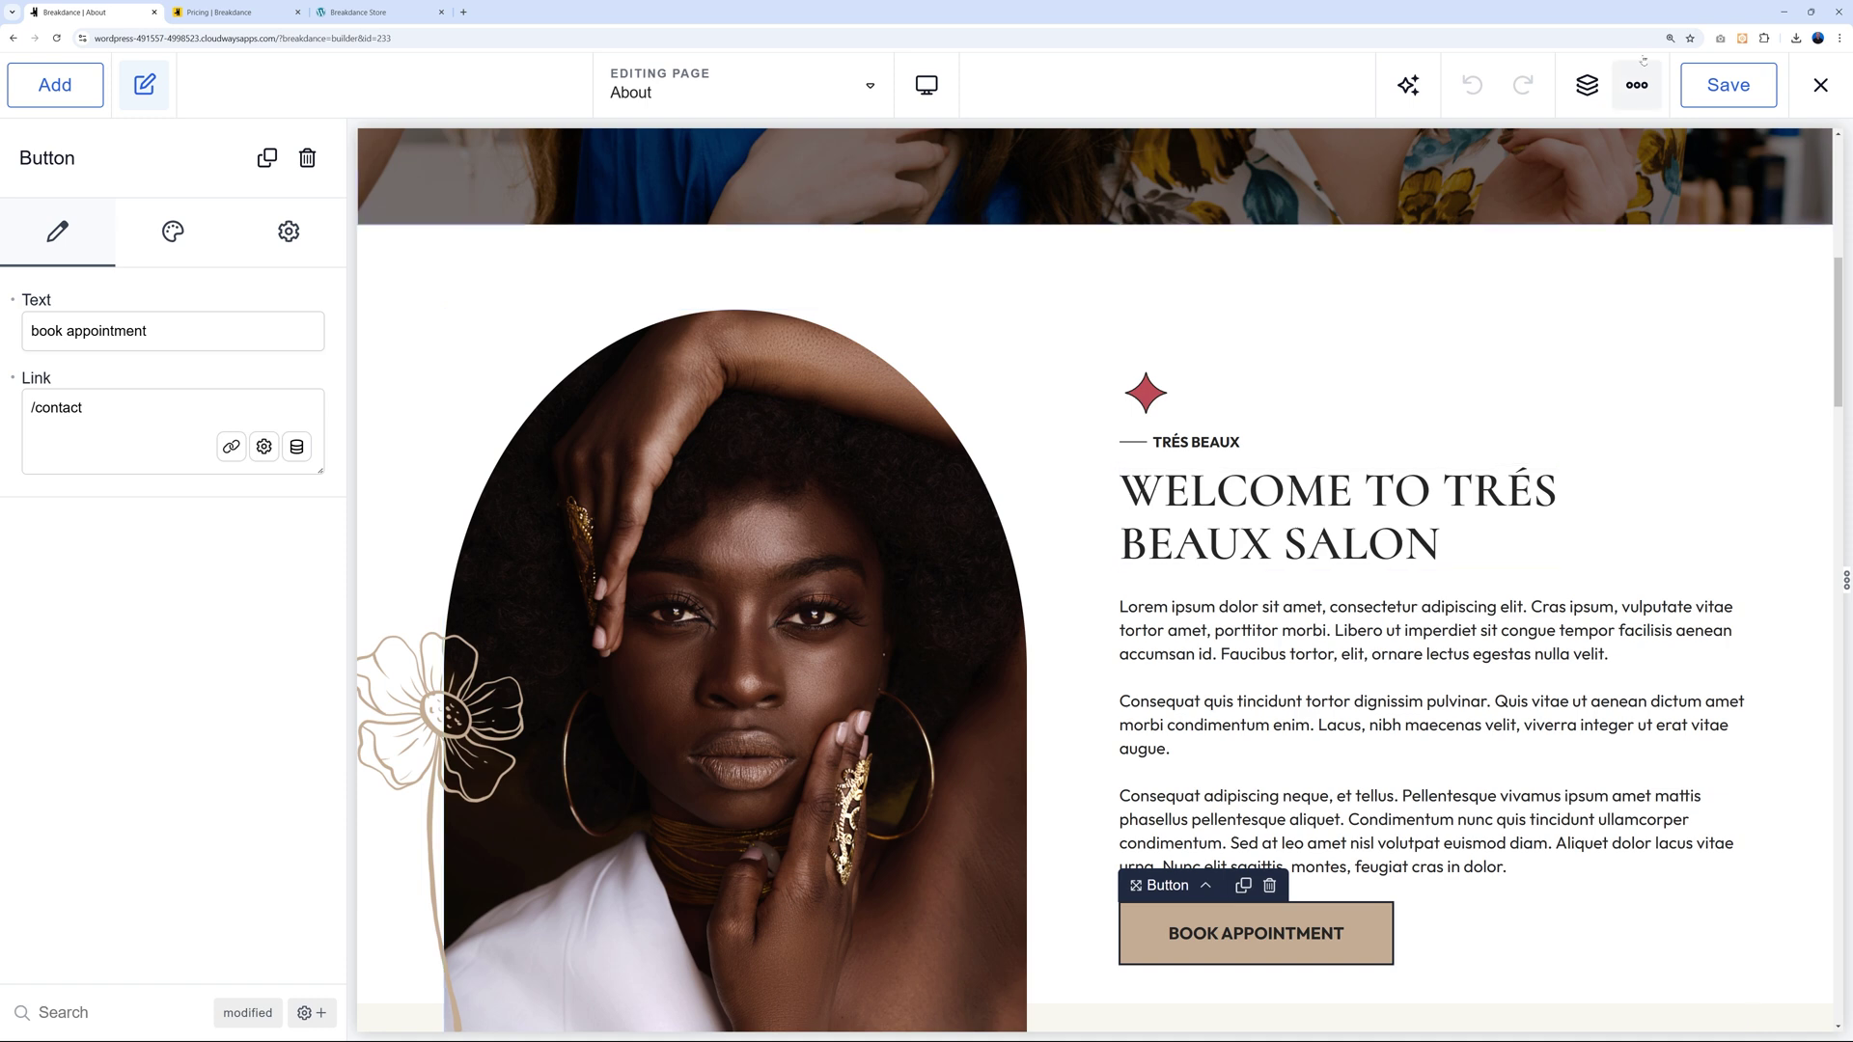
left_click(1586, 85)
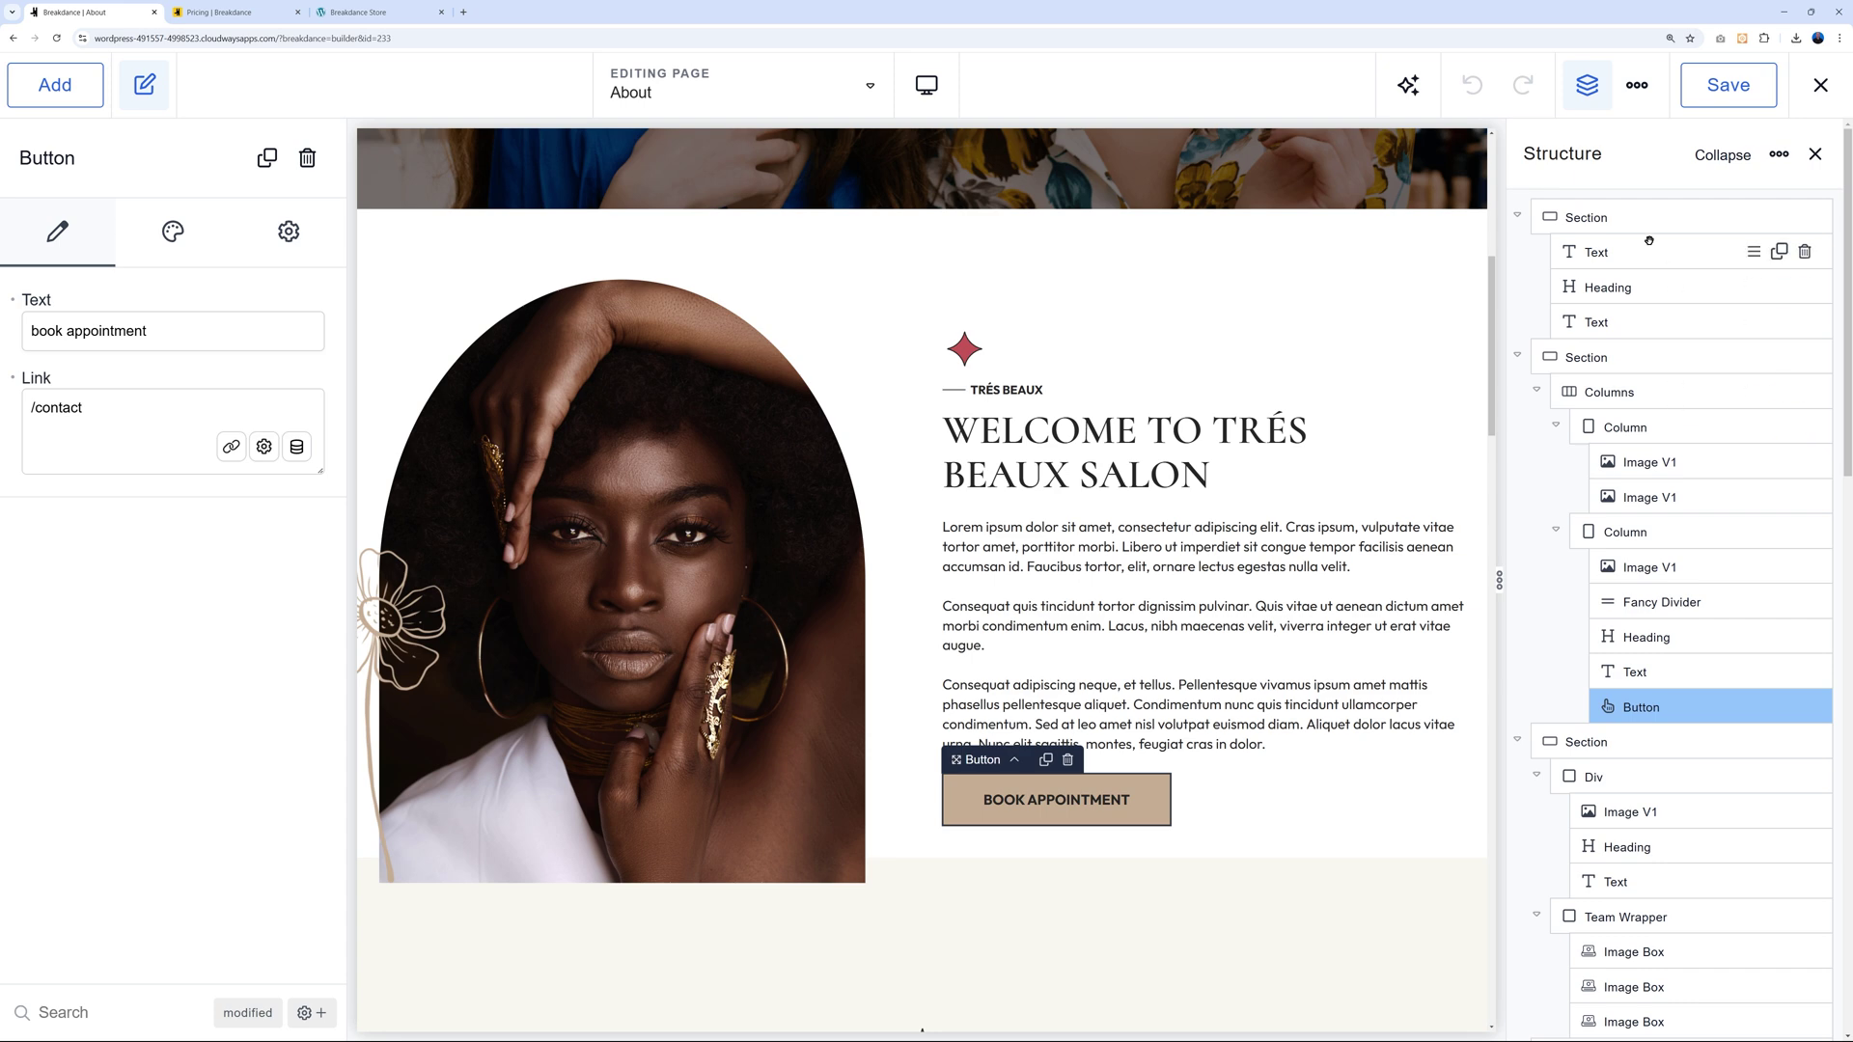
Move the welcome text column below the portrait column in Structure, then undo the reorder.
scroll(1692, 801, "down", 8)
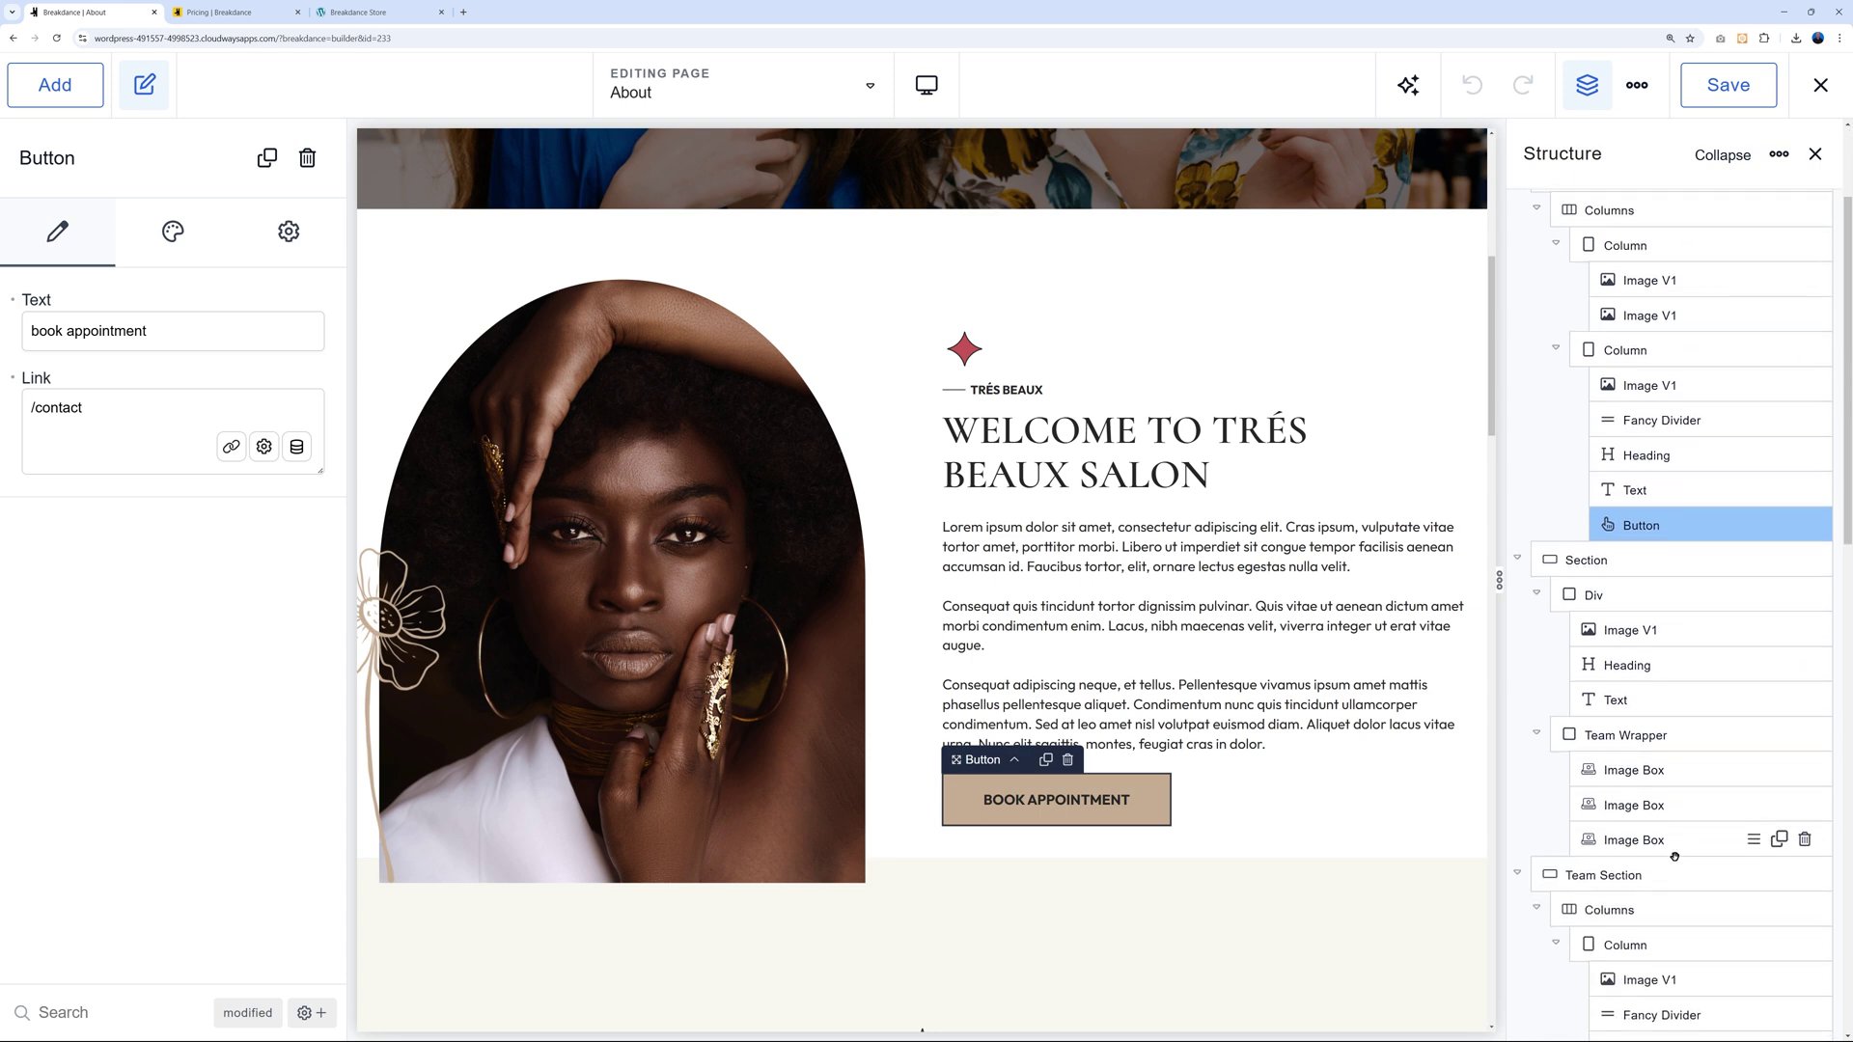
scroll(1674, 860, "up", 5)
scroll(1673, 860, "up", 3)
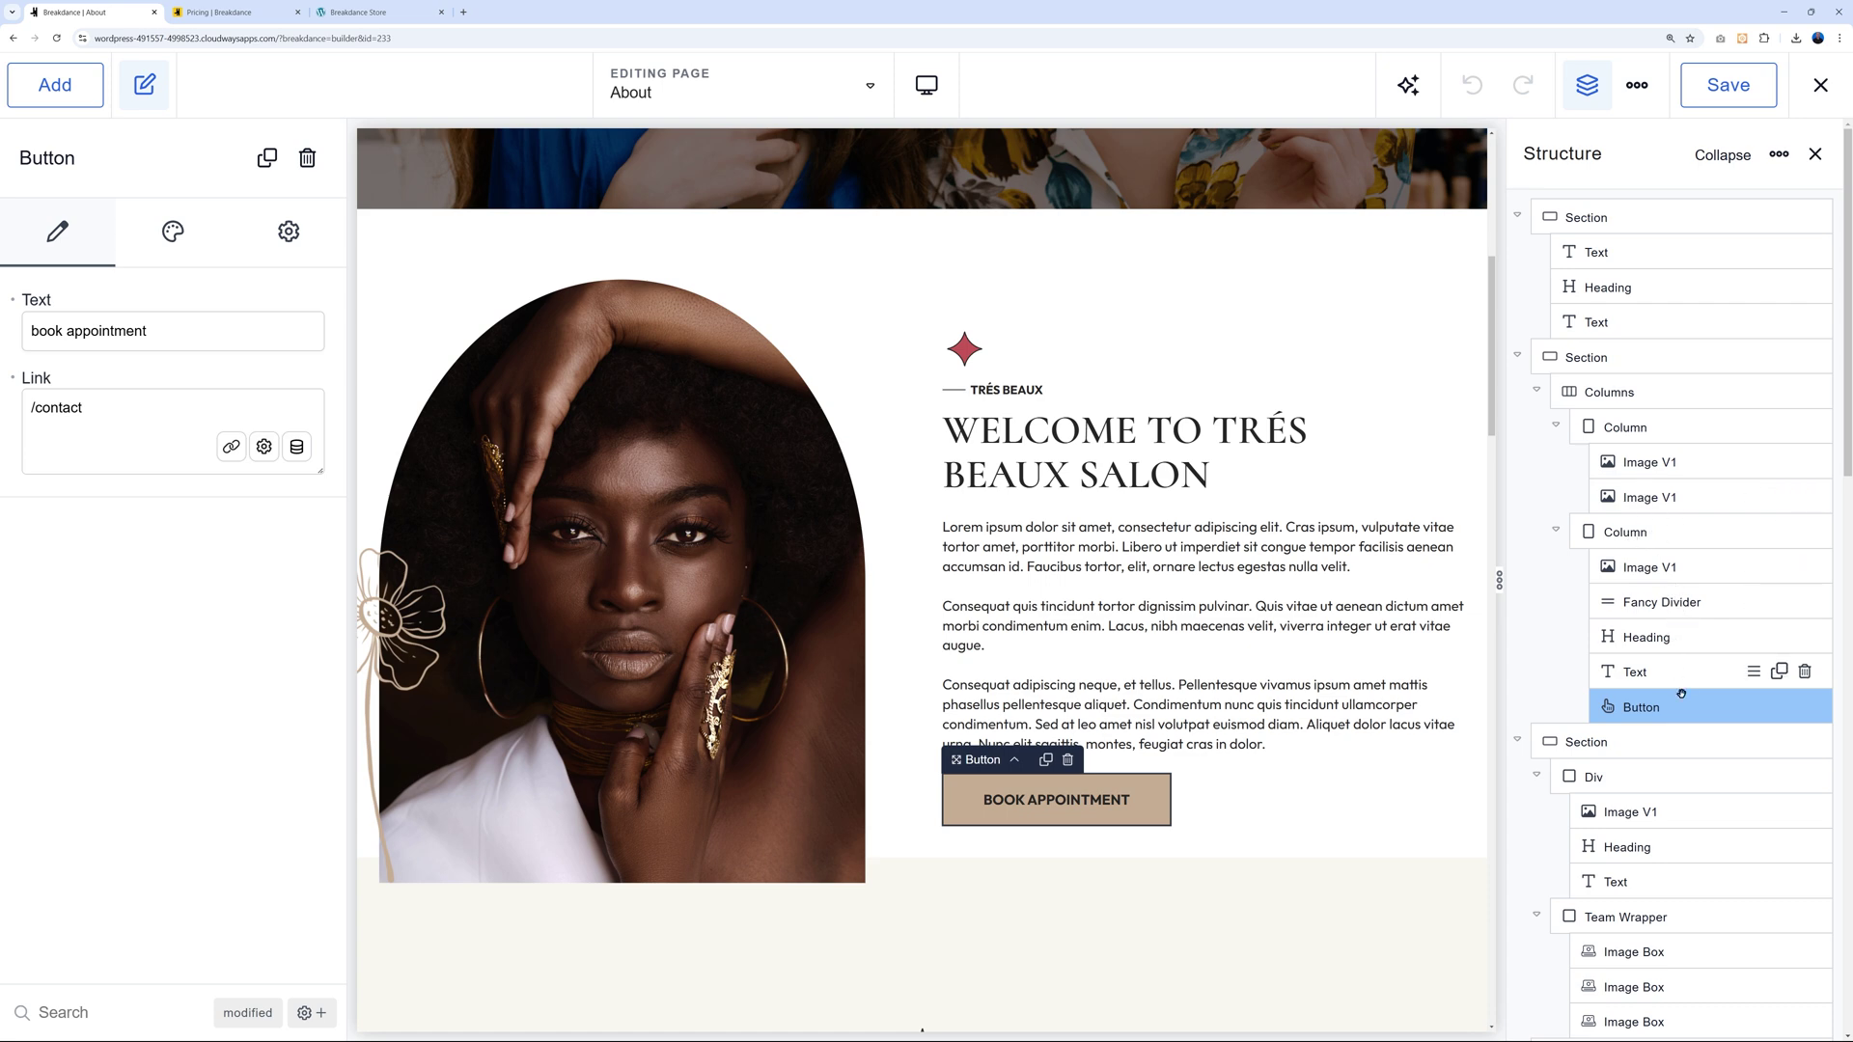
left_click(1661, 539)
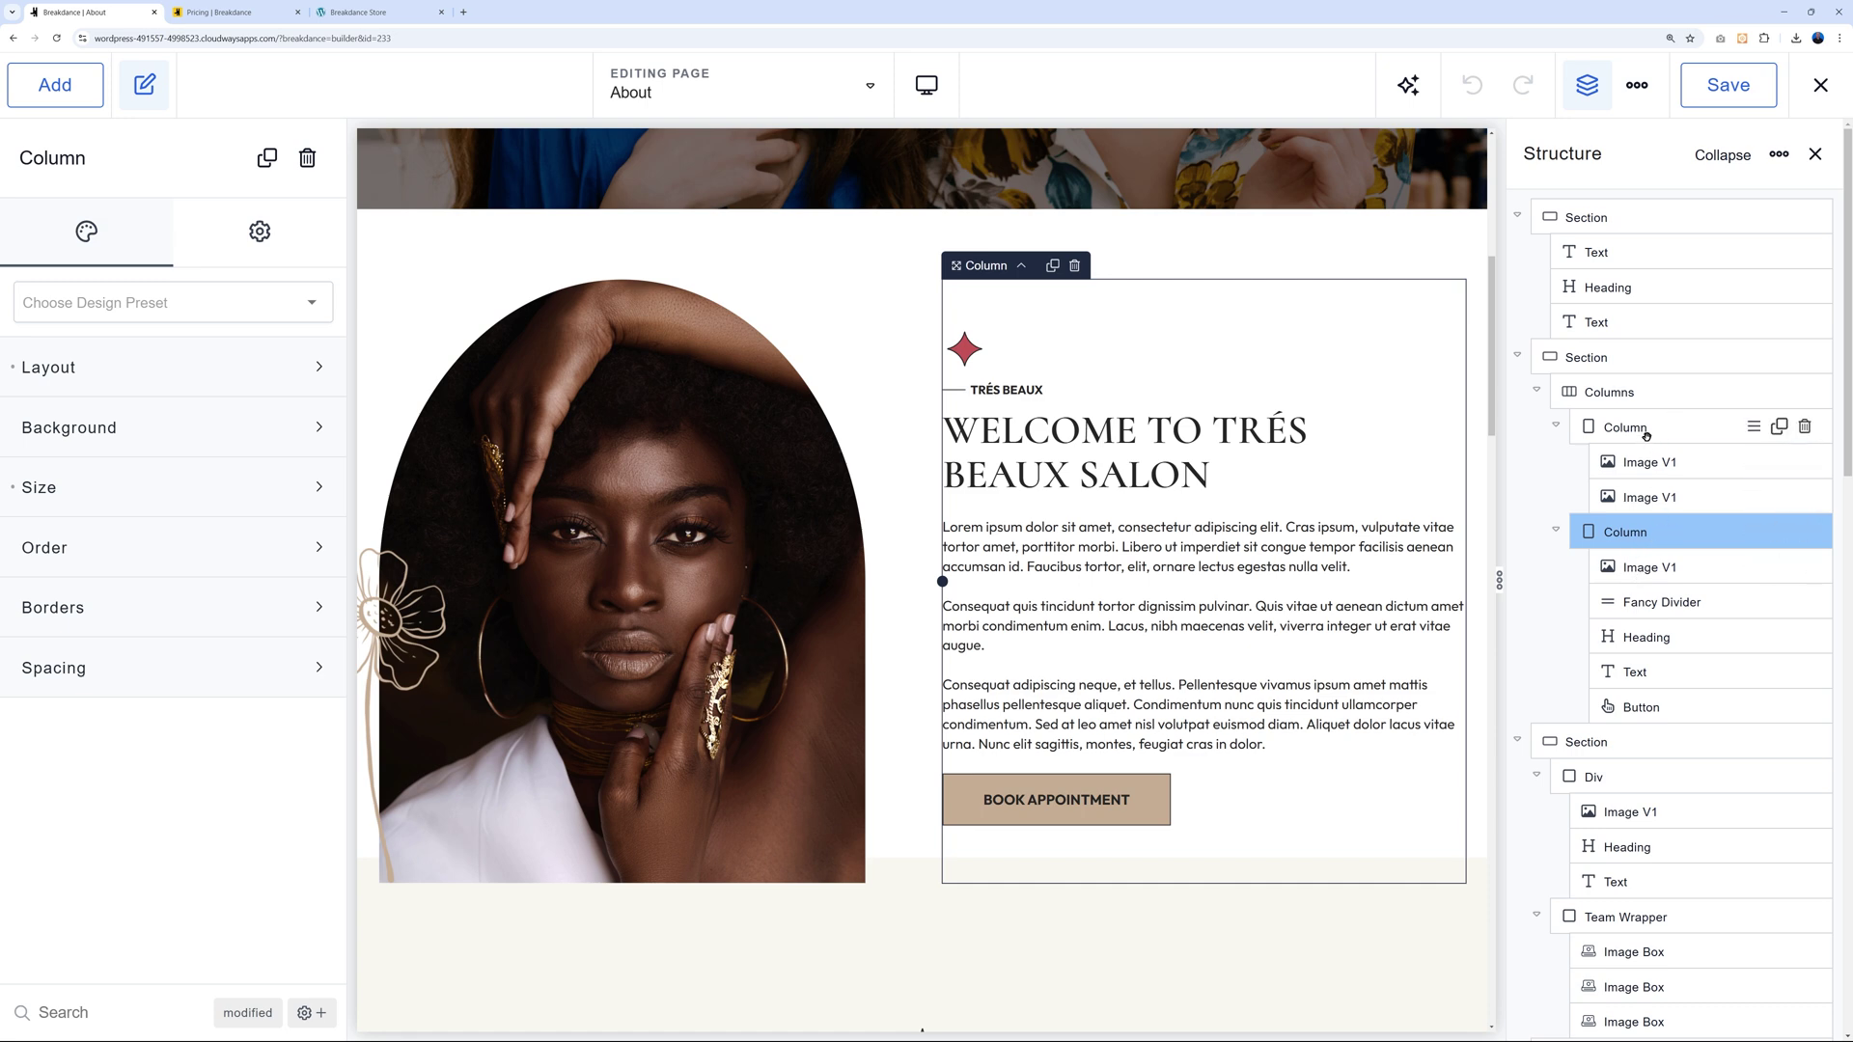
left_click_drag(1631, 538, 1640, 422)
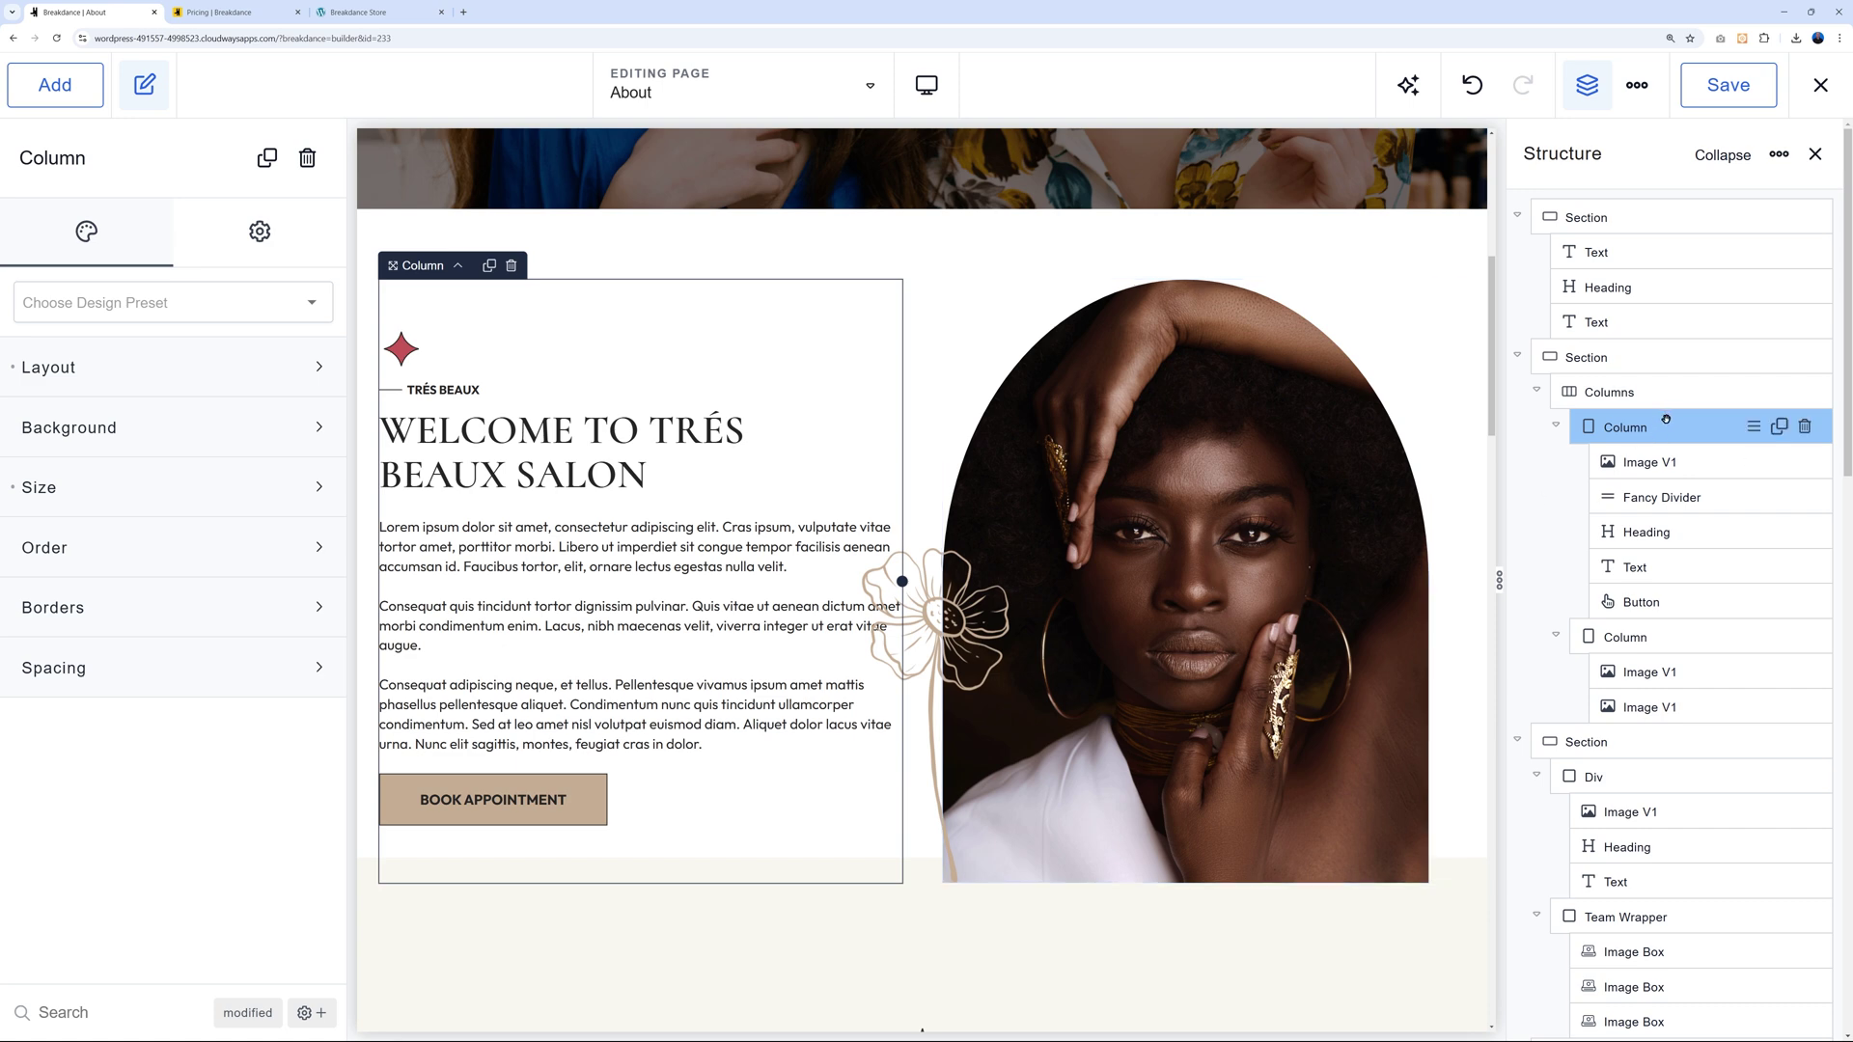
left_click_drag(1662, 426, 1678, 640)
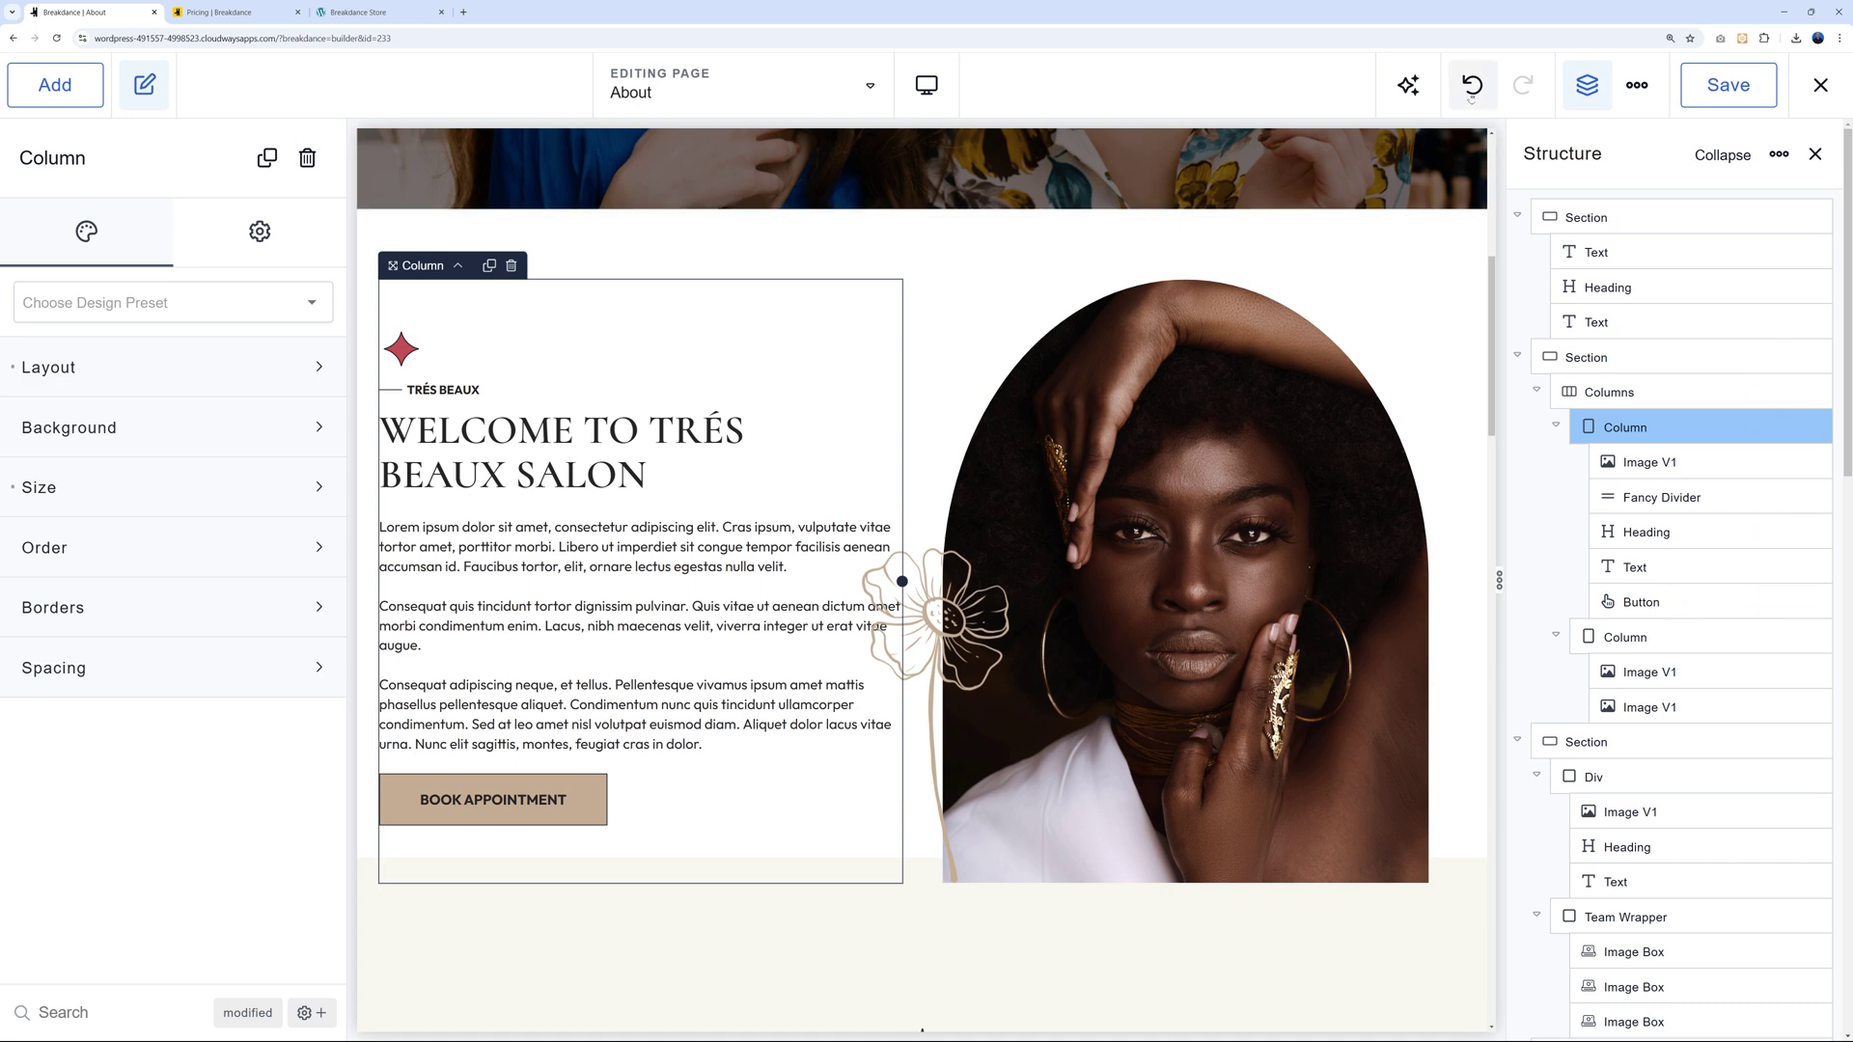
left_click(1472, 89)
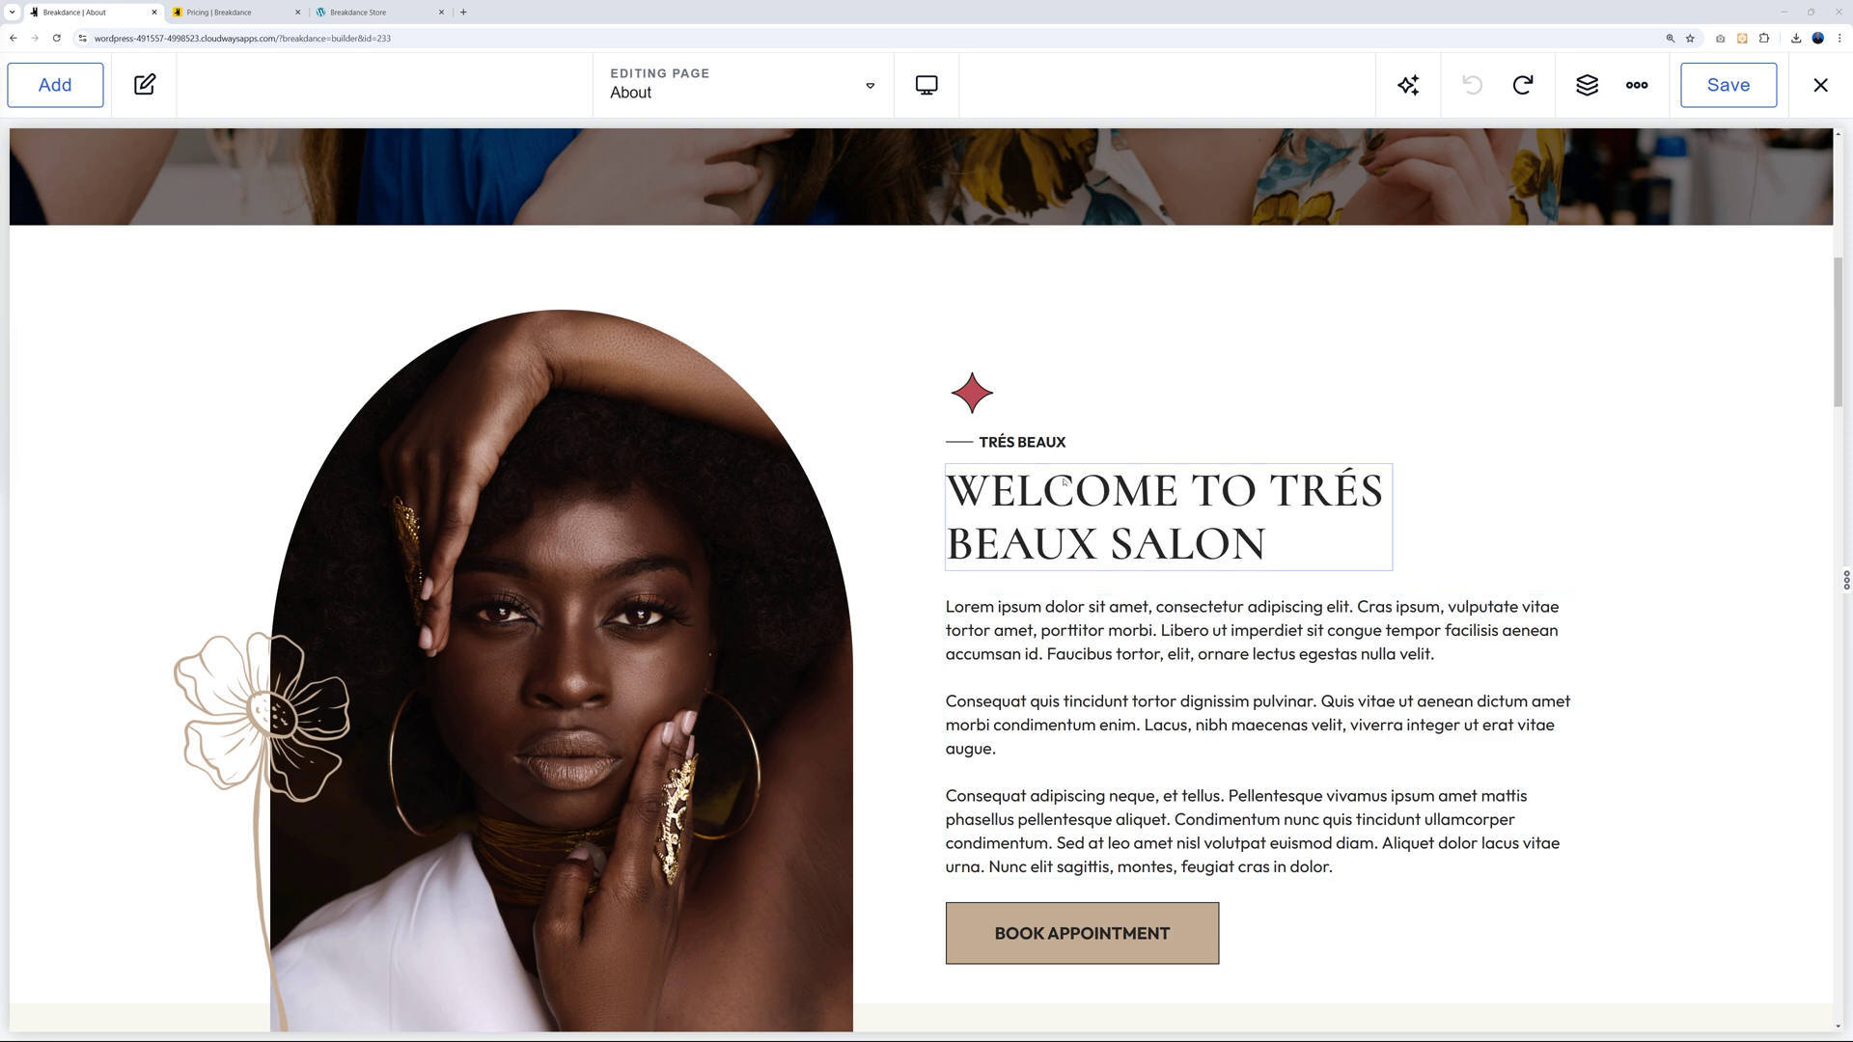
Show the Add elements panel, scroll through the Basic elements, and collapse Basic.
left_click(58, 90)
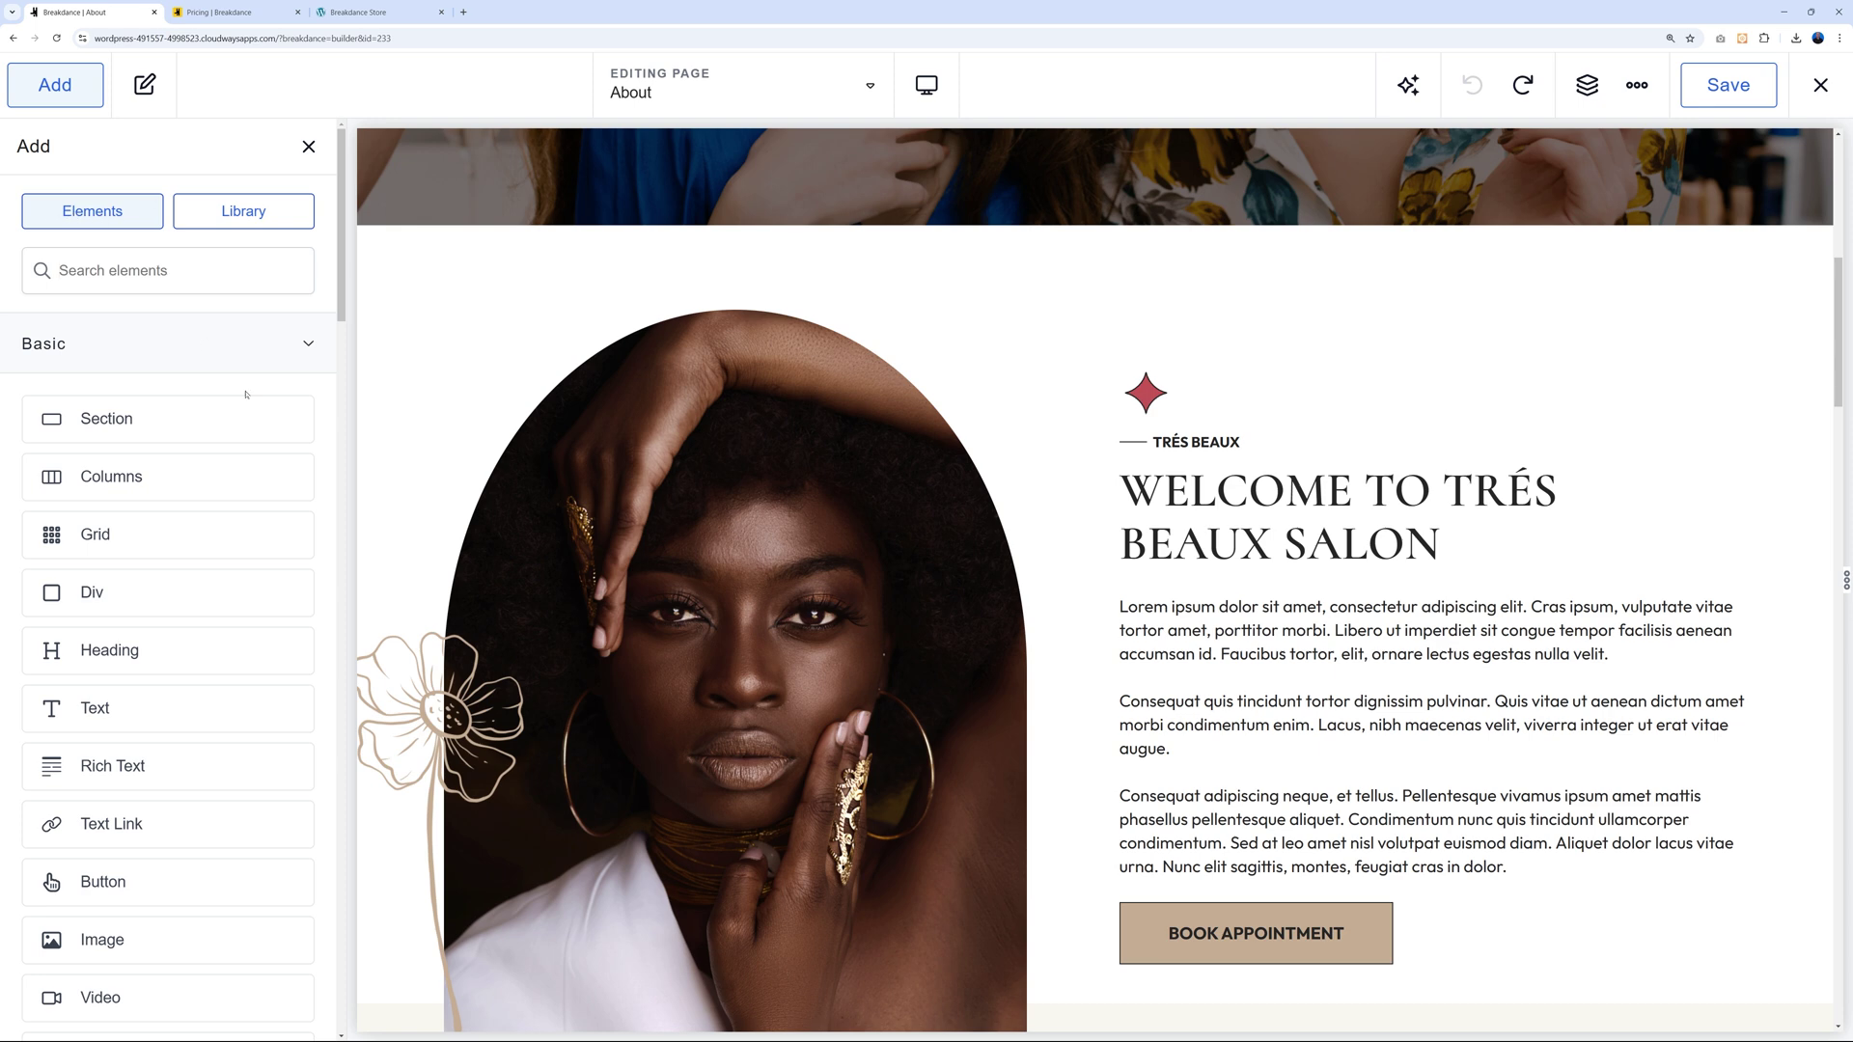
scroll(206, 345, "down", 1)
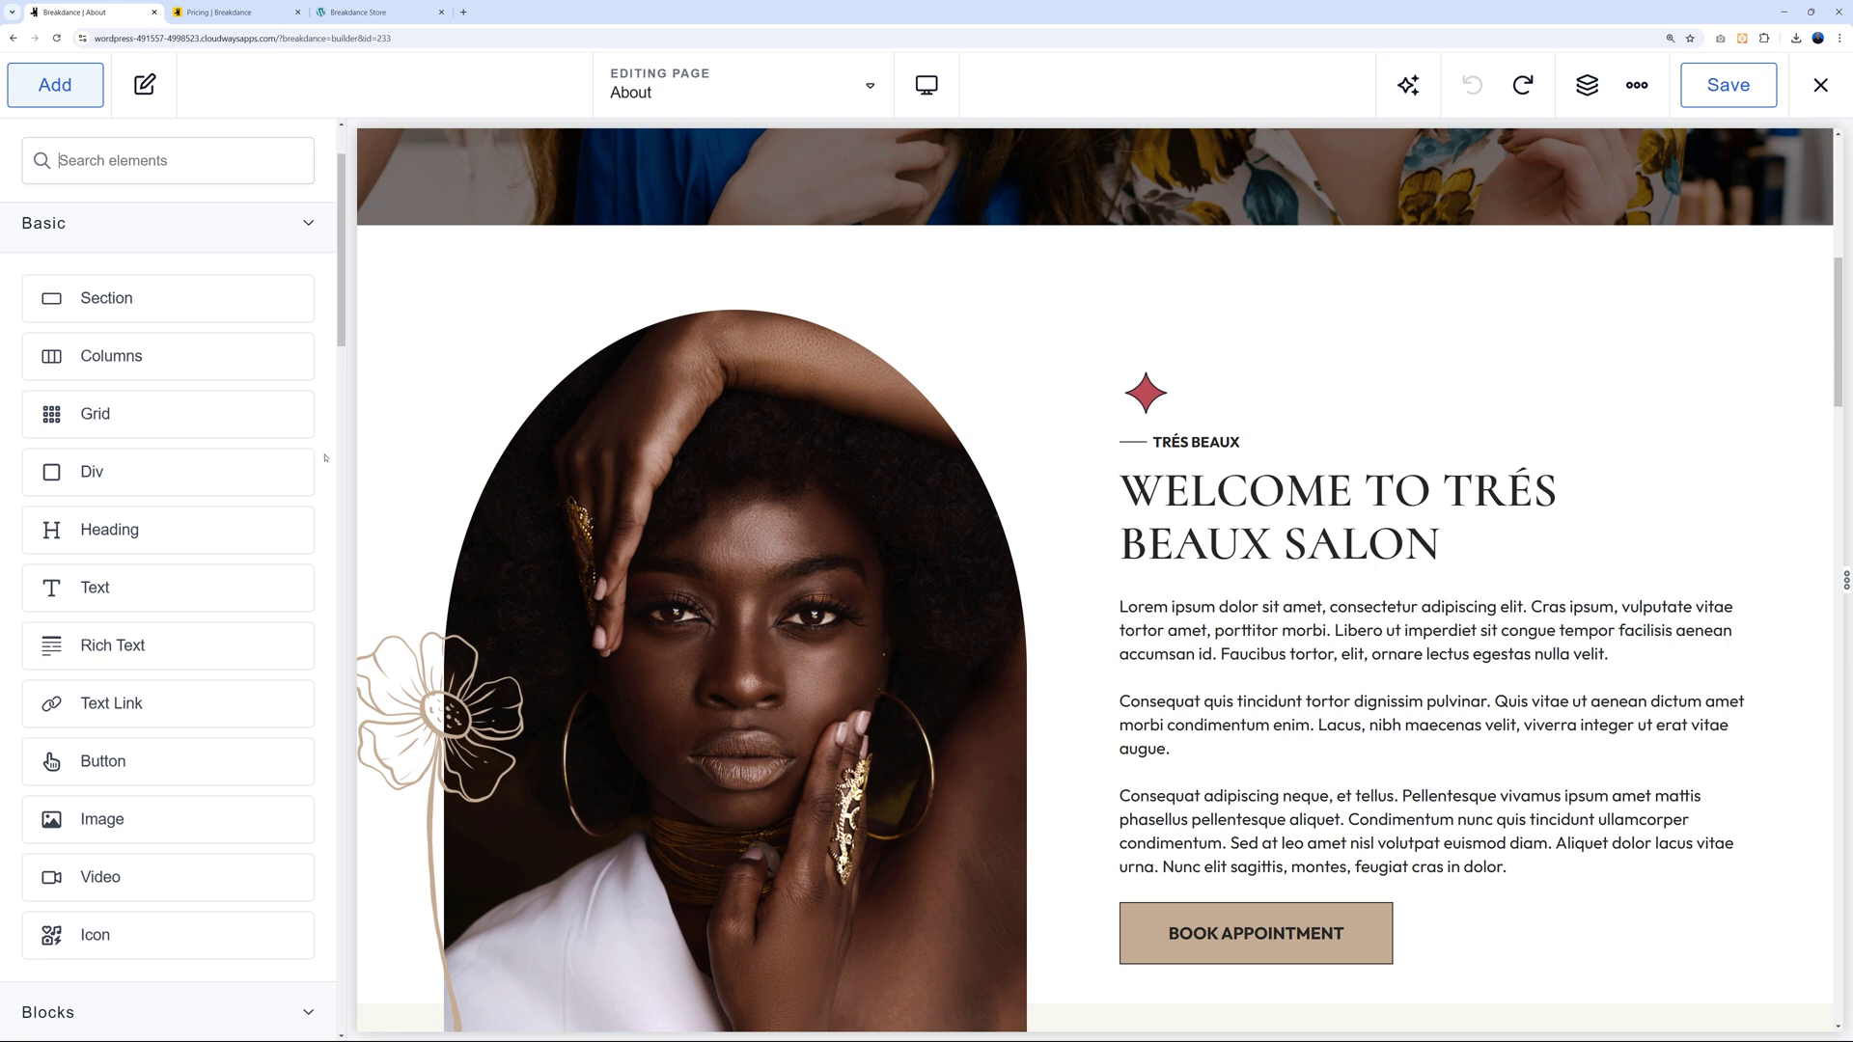
scroll(290, 463, "down", 1)
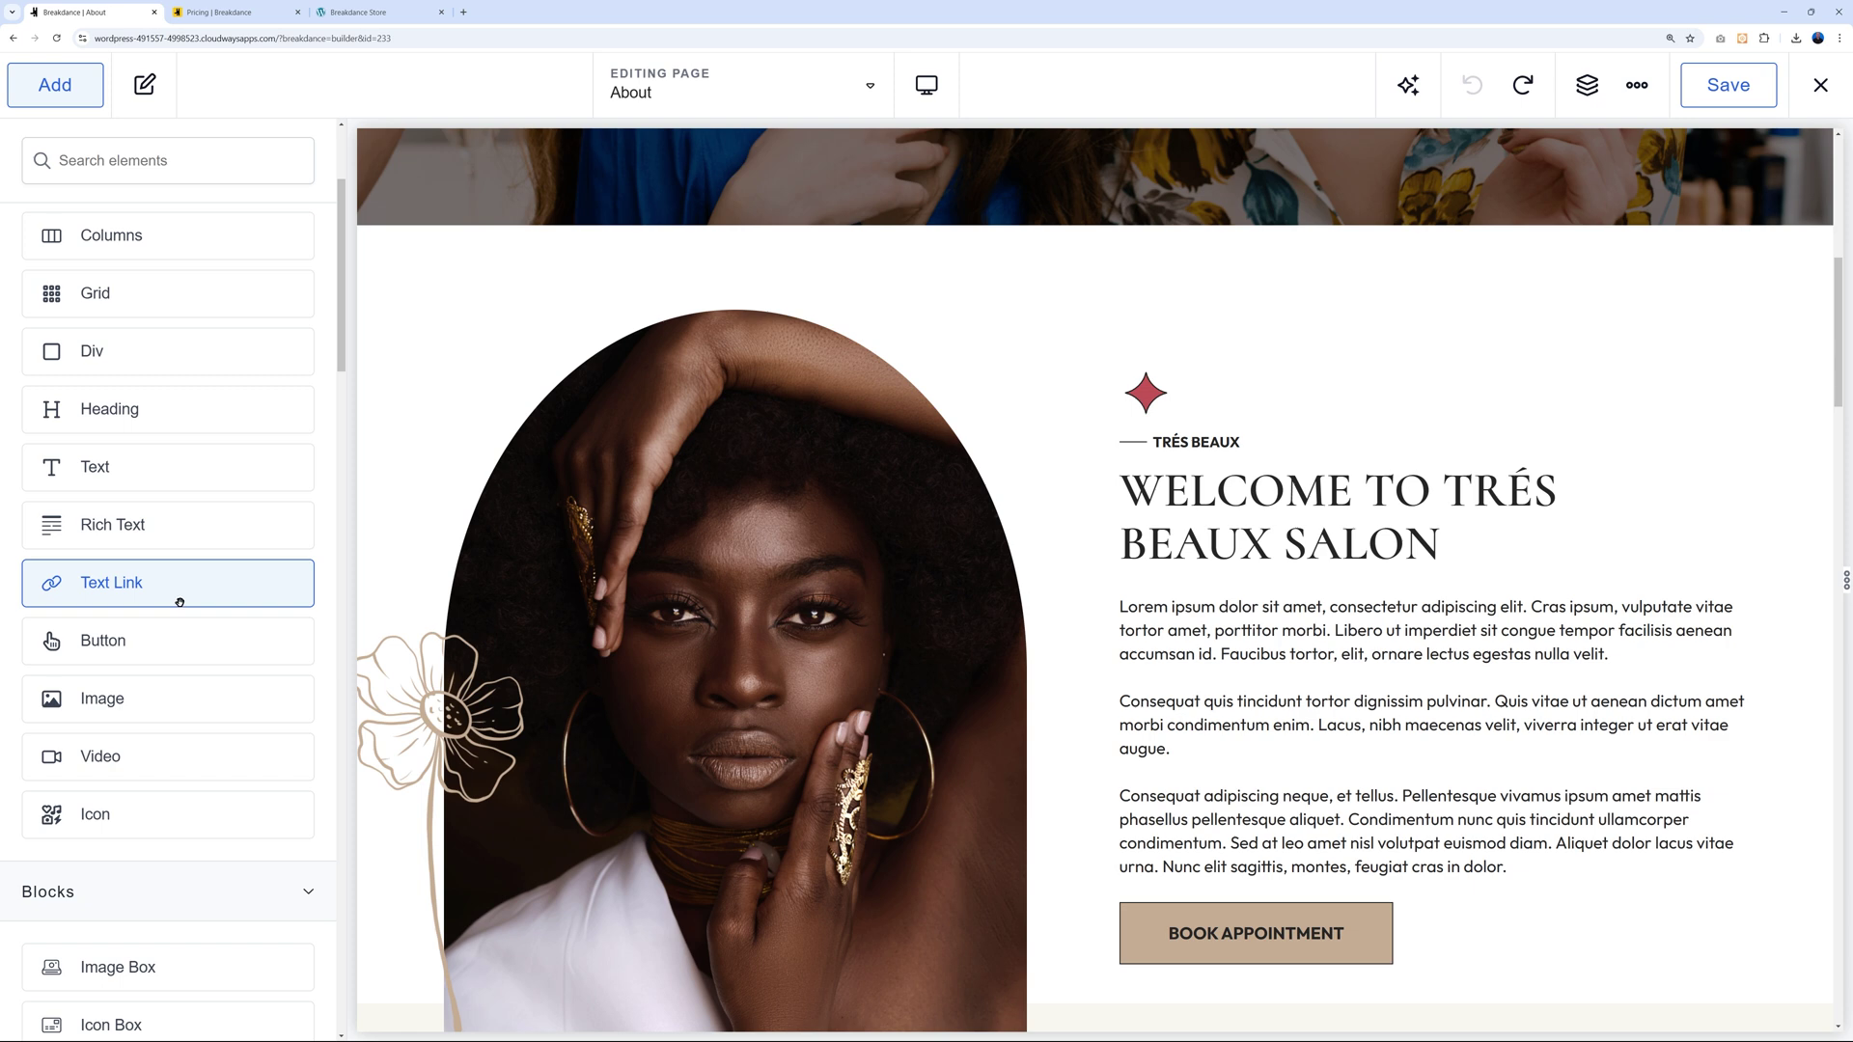
scroll(328, 636, "down", 3)
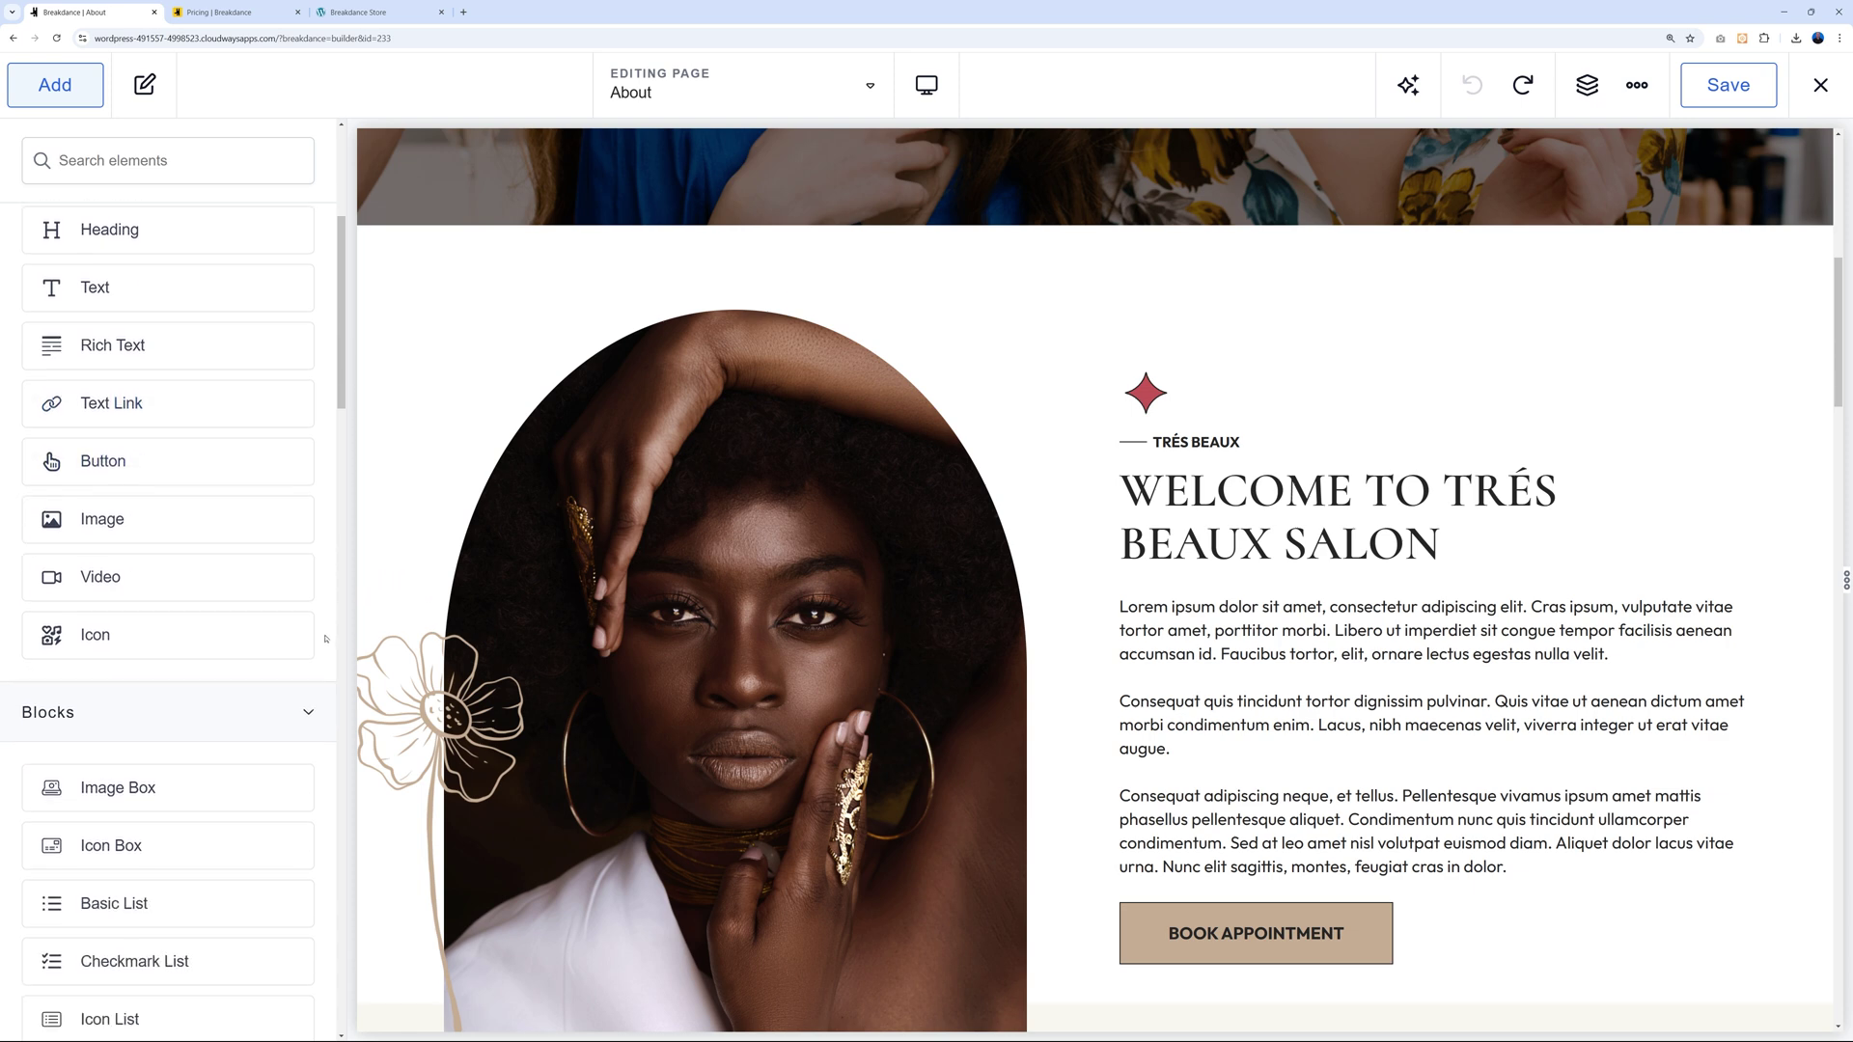
scroll(328, 636, "down", 8)
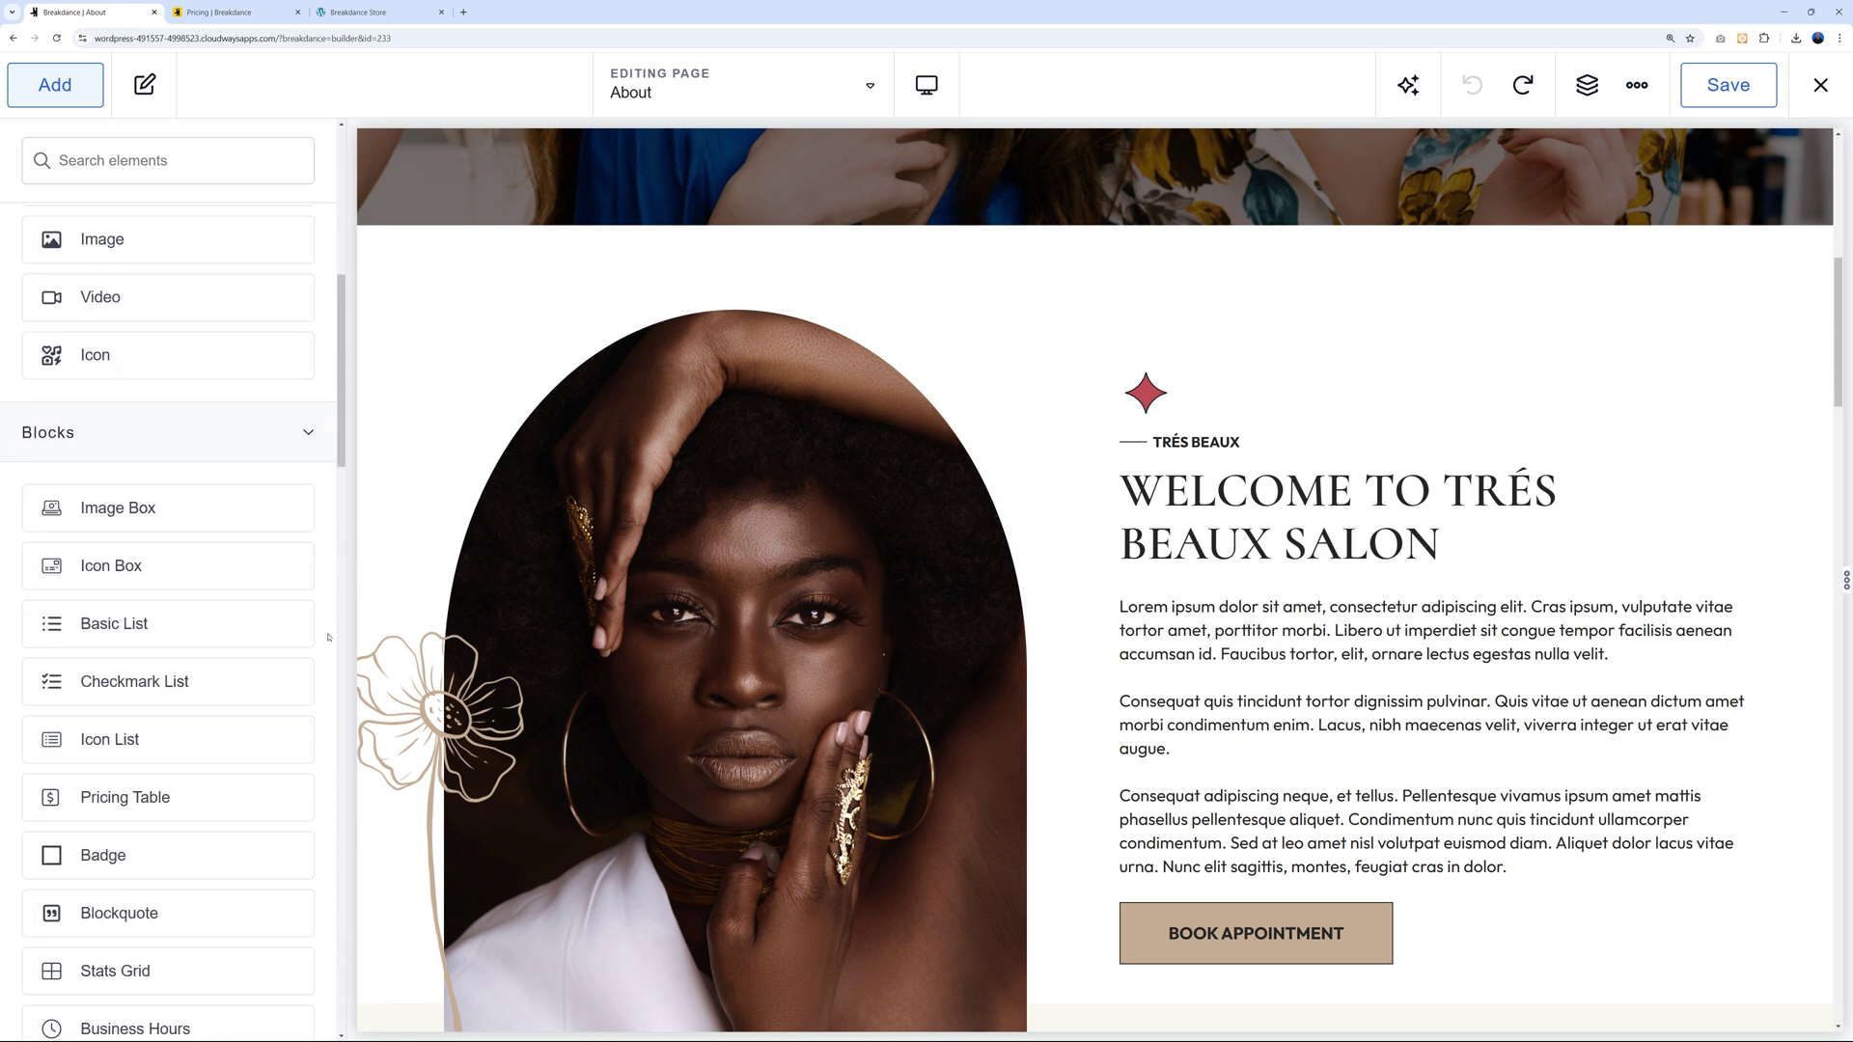
scroll(328, 639, "down", 7)
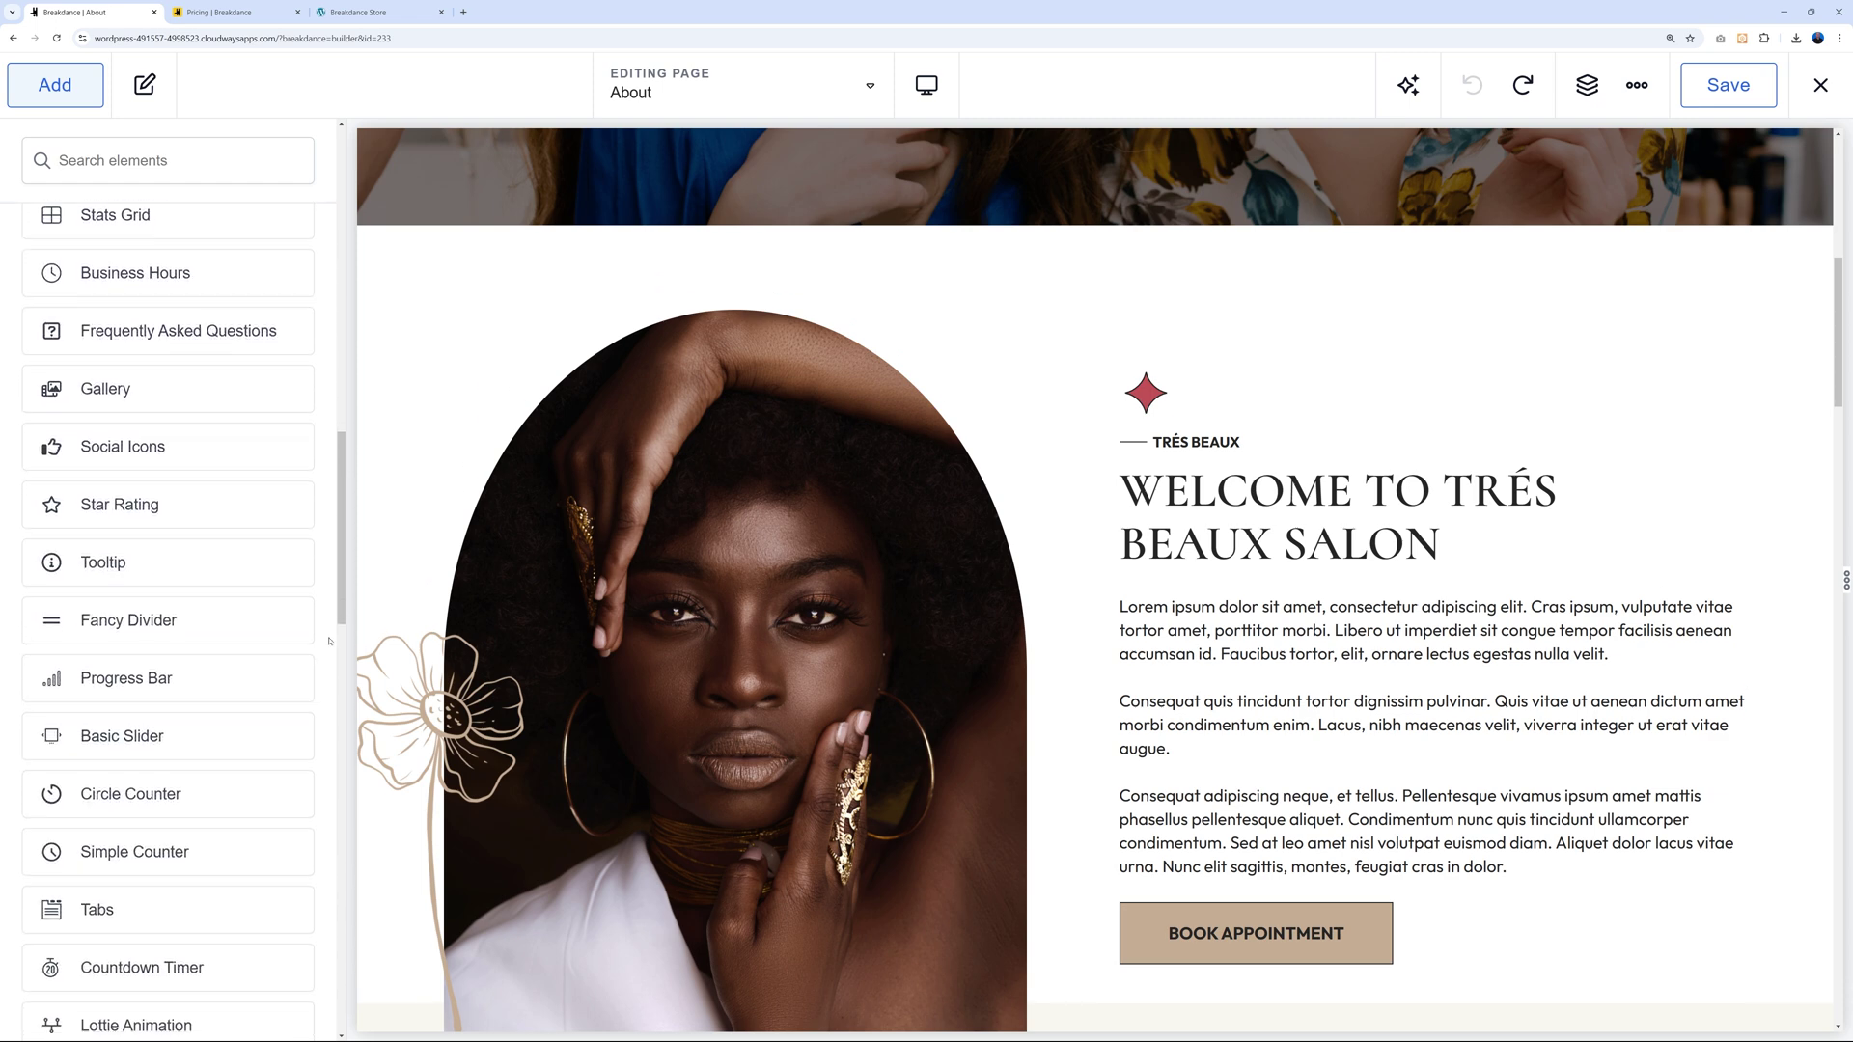
scroll(328, 640, "down", 1)
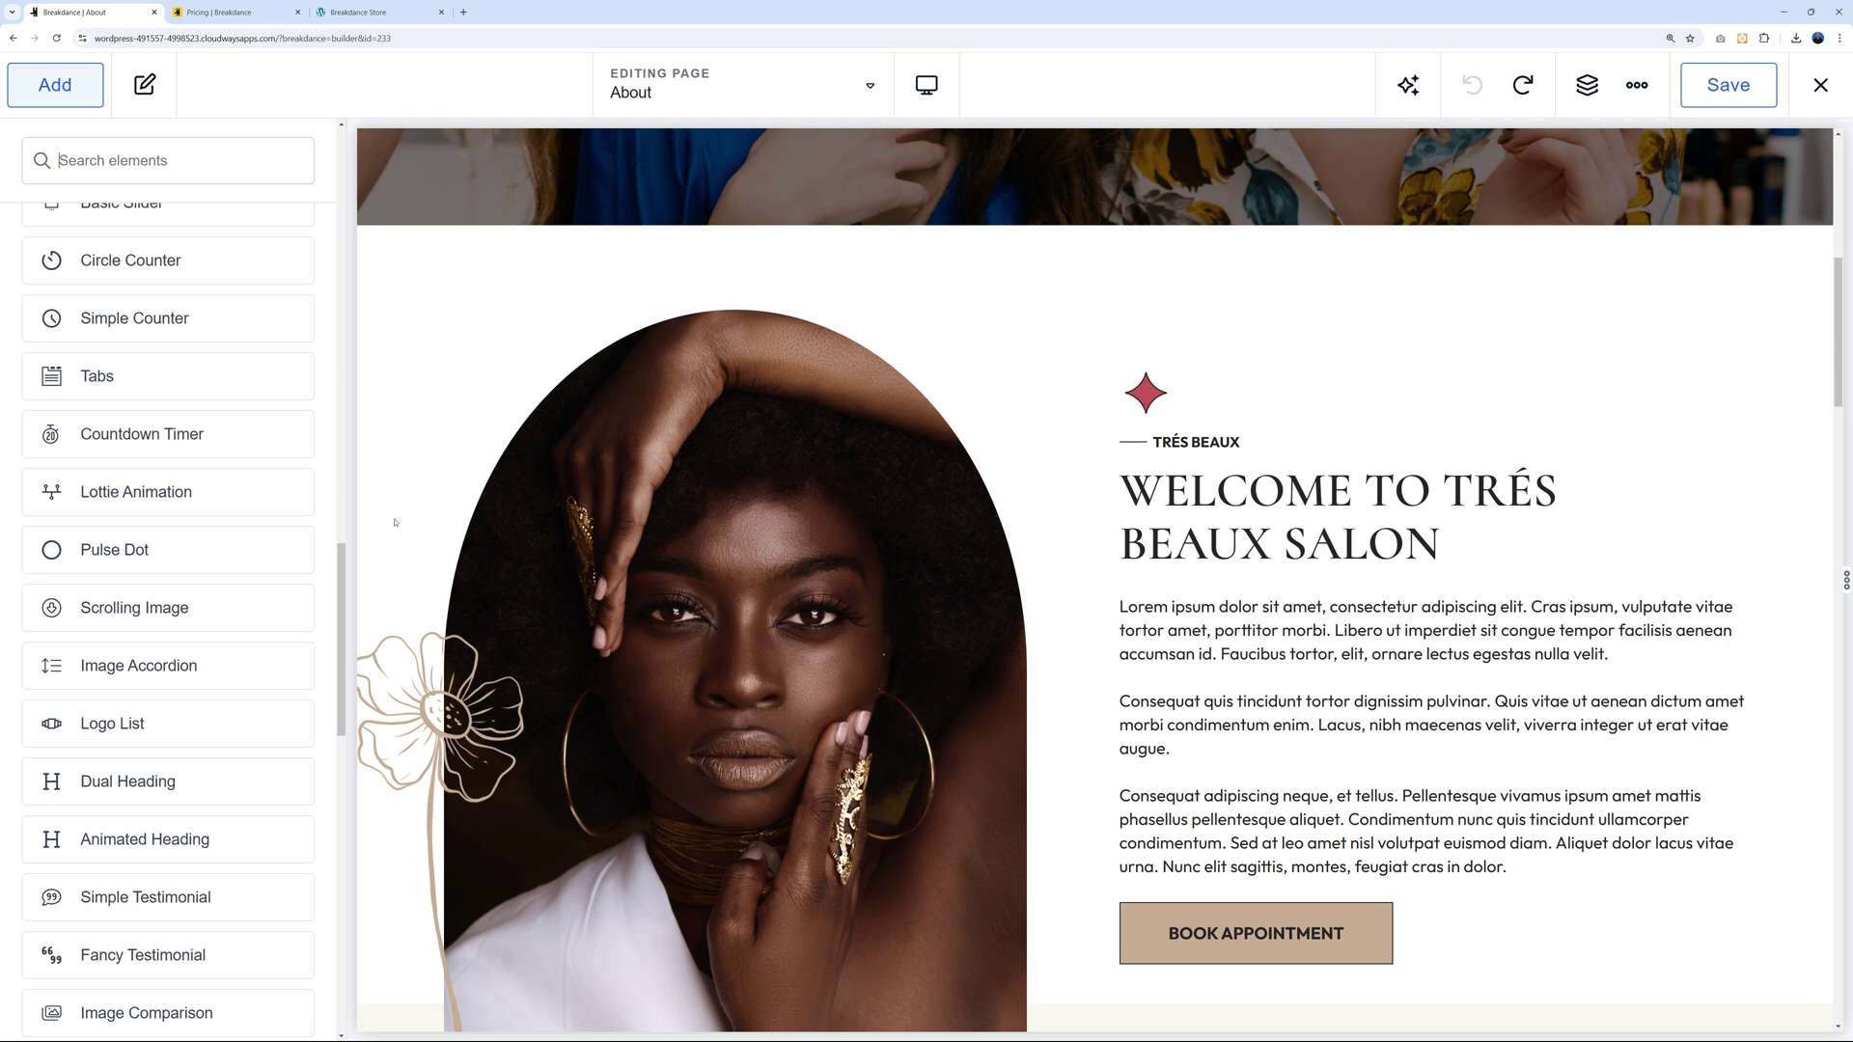
scroll(284, 645, "down", 6)
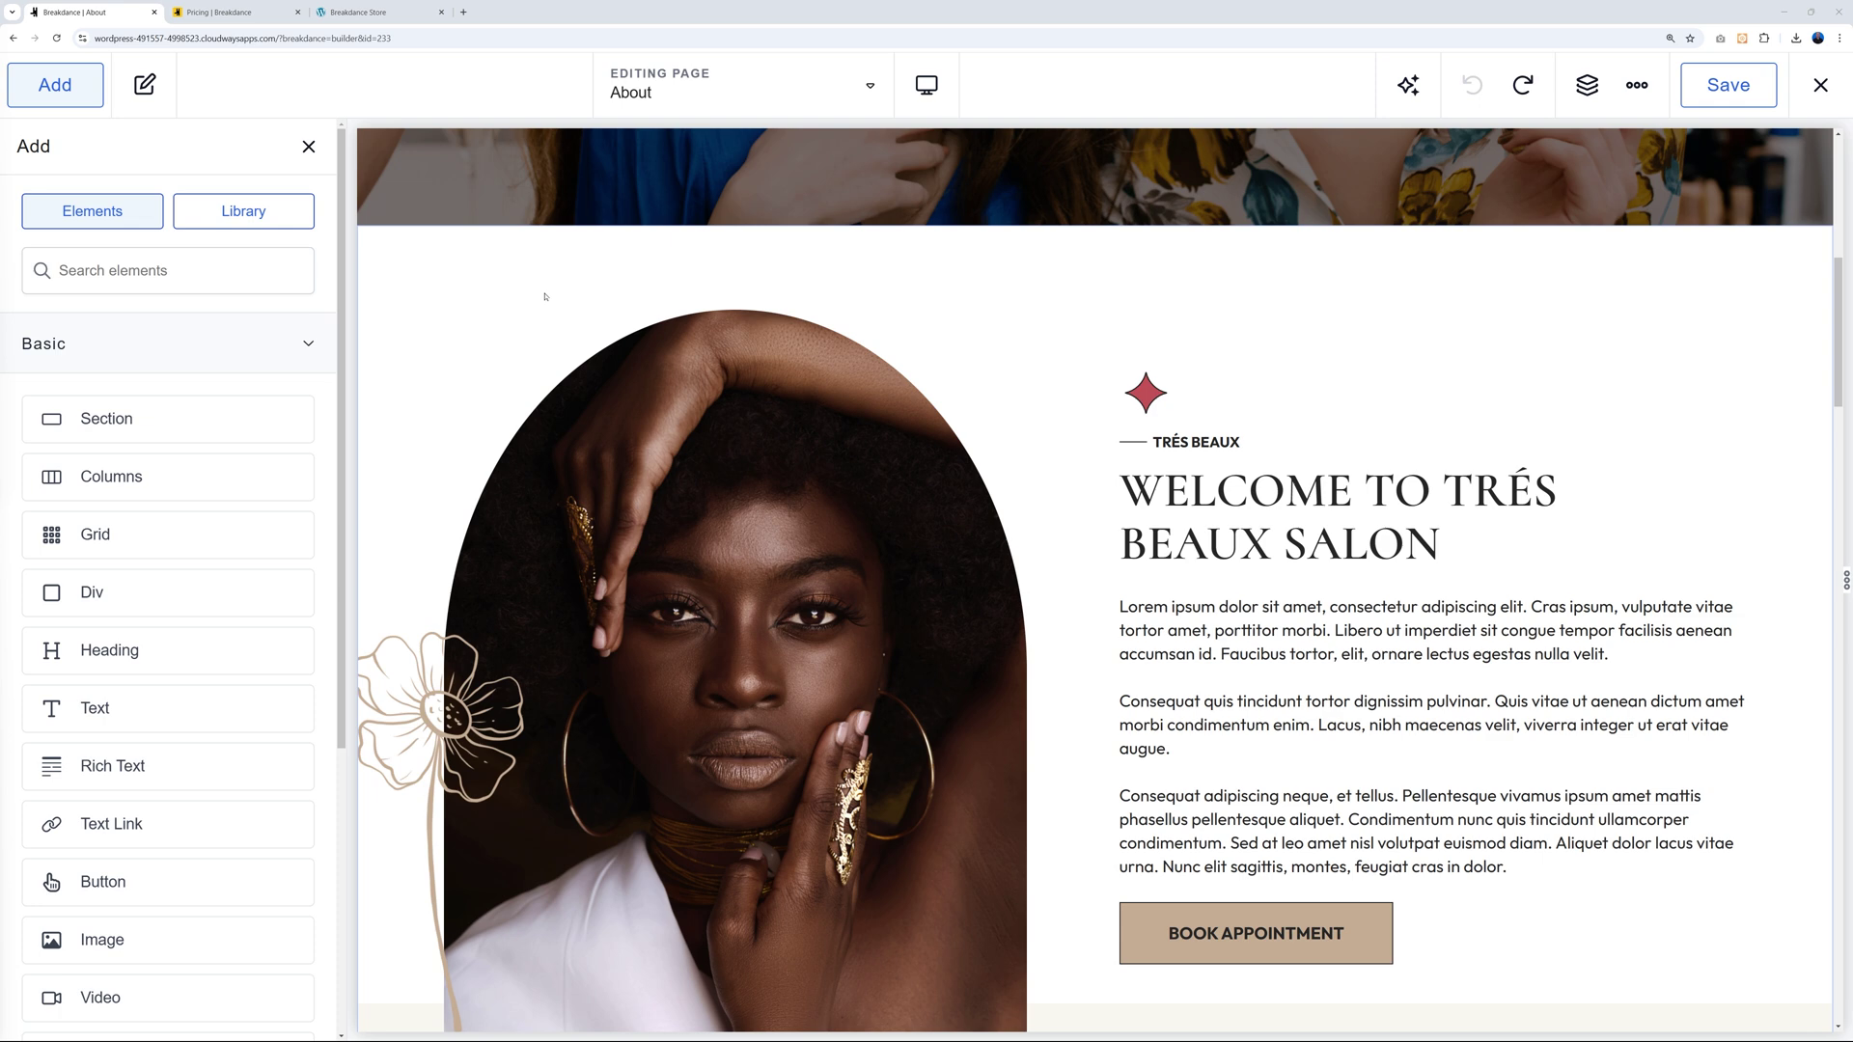
left_click(318, 345)
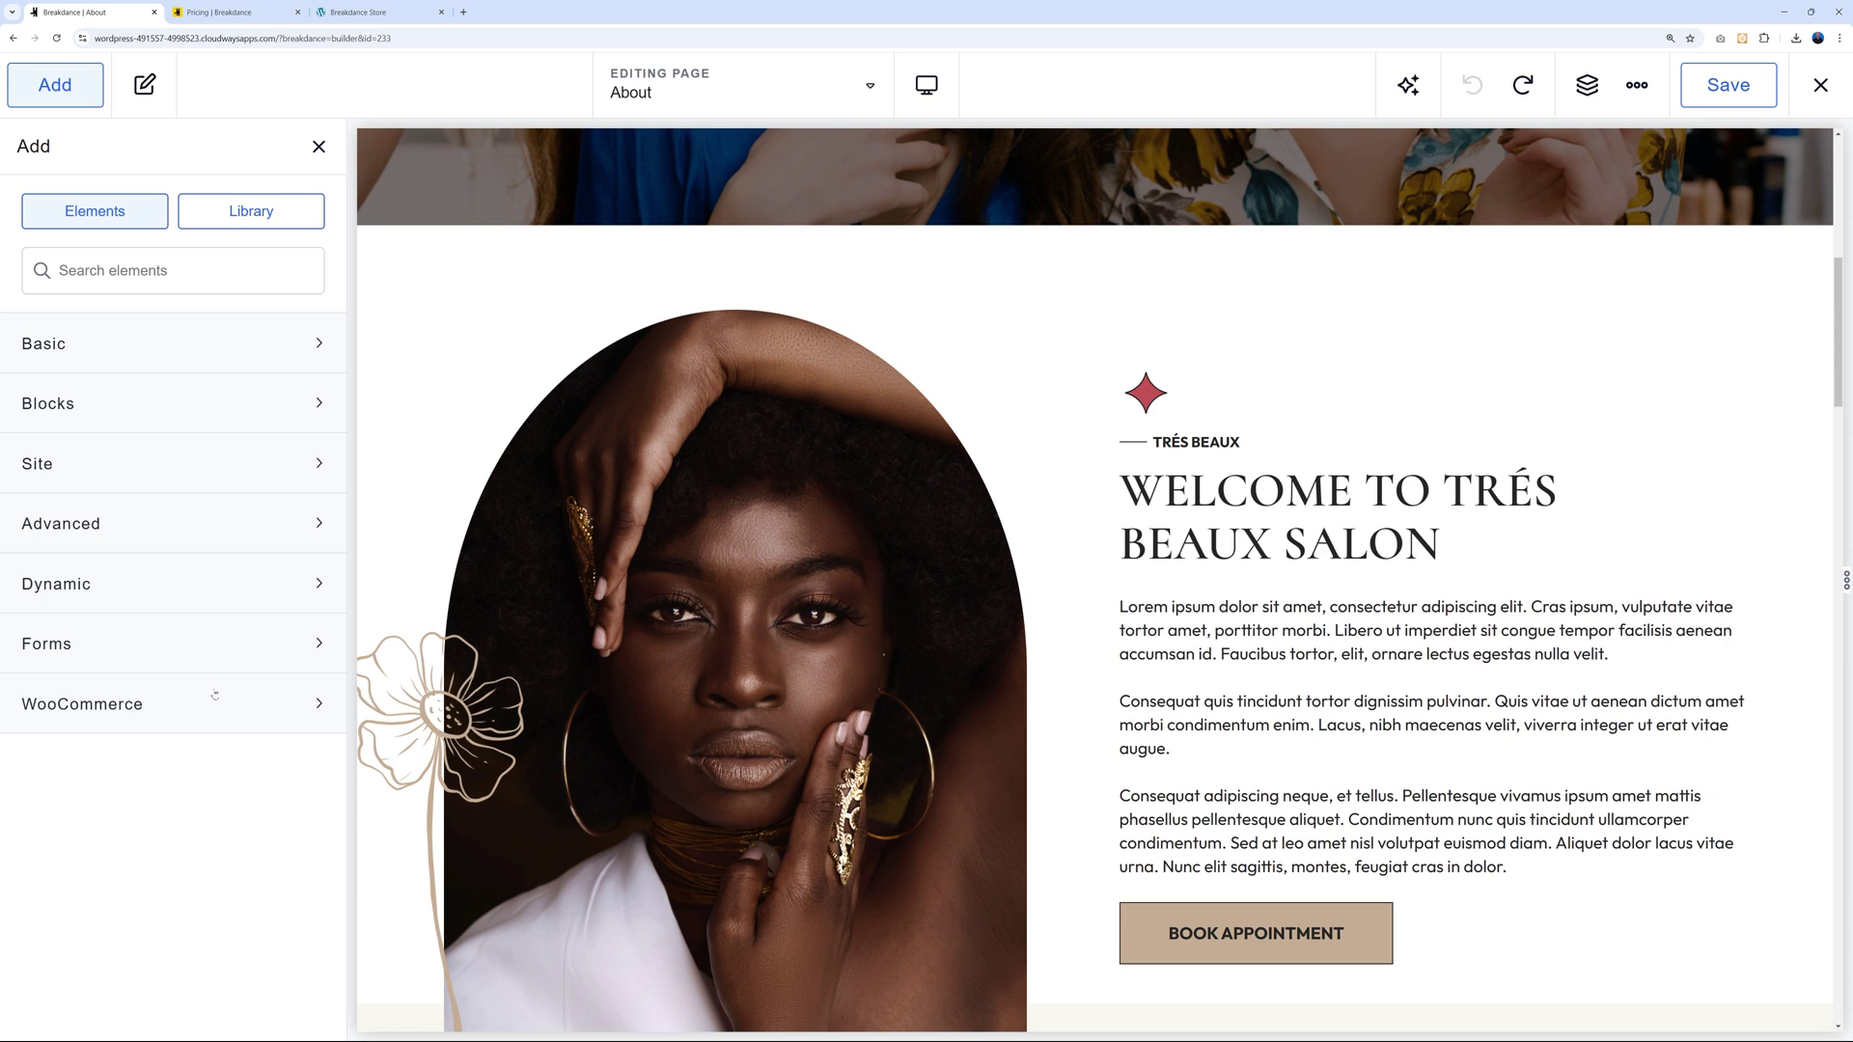
Expand the Blocks category, browse its elements, and collapse it again.
left_click(311, 406)
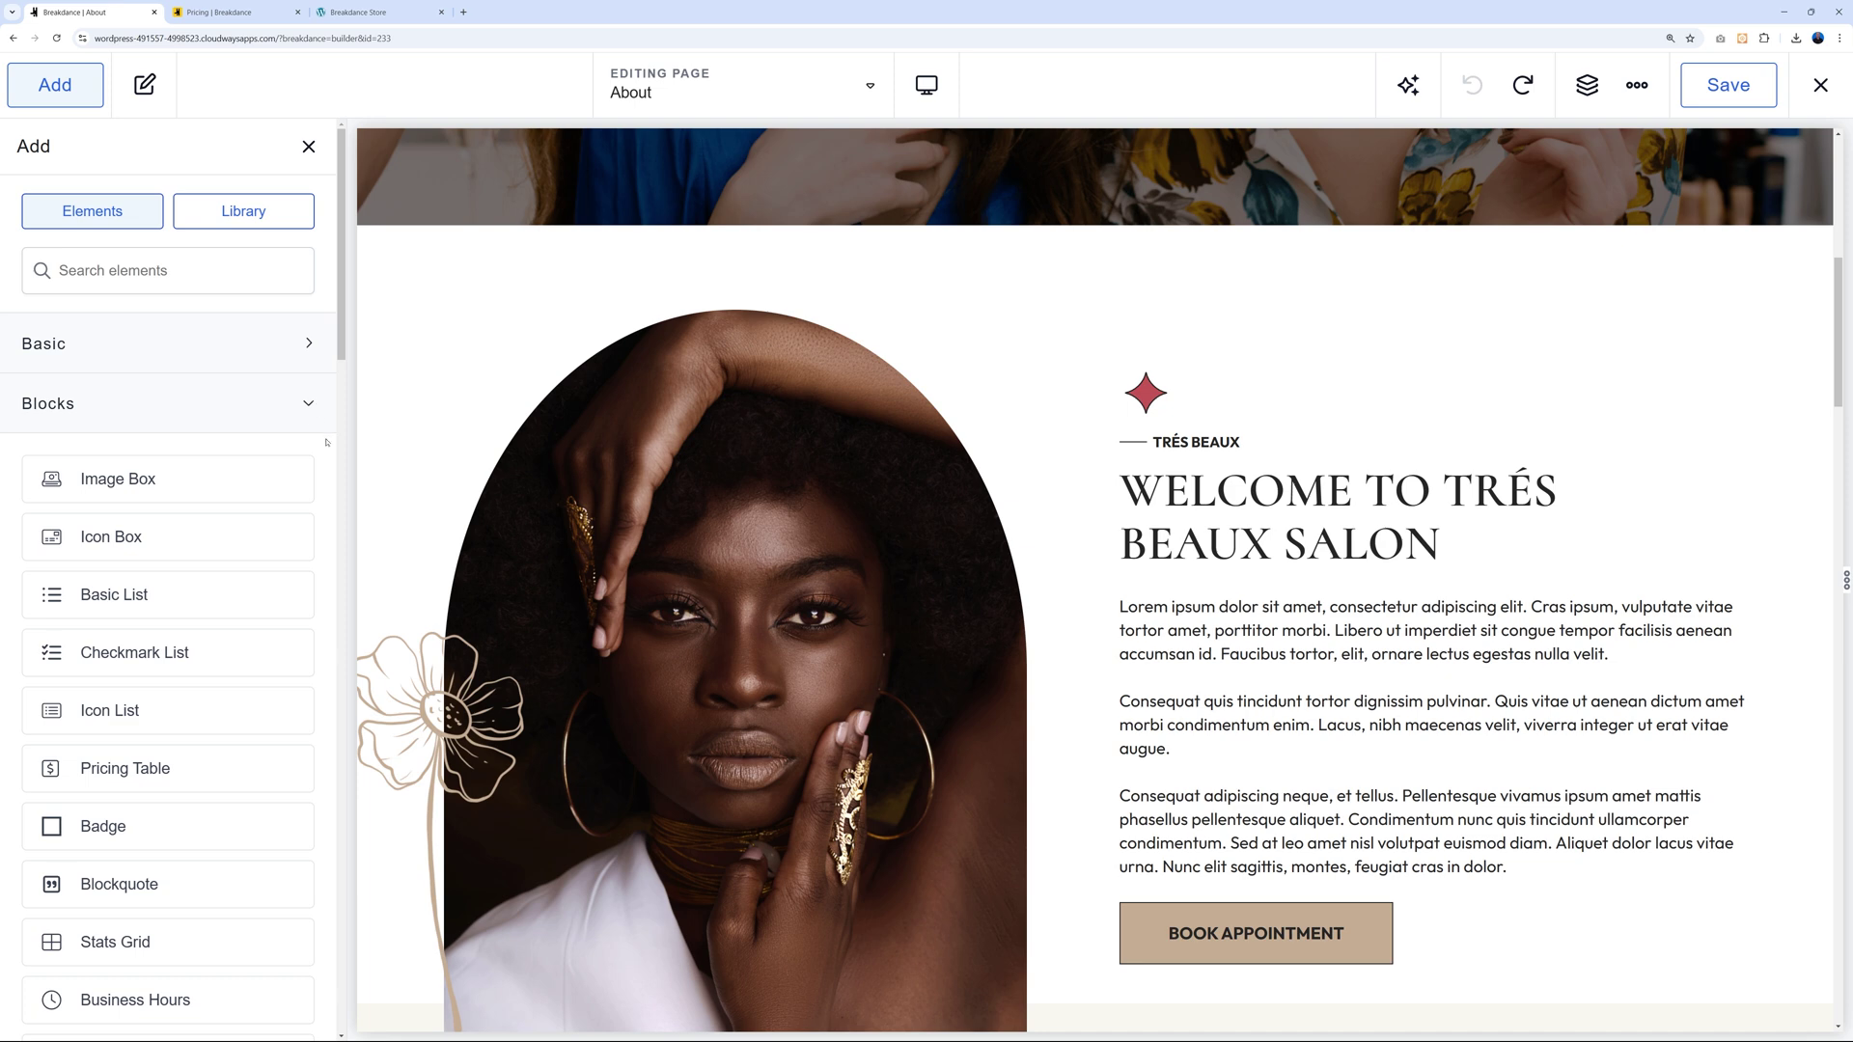
scroll(326, 442, "down", 2)
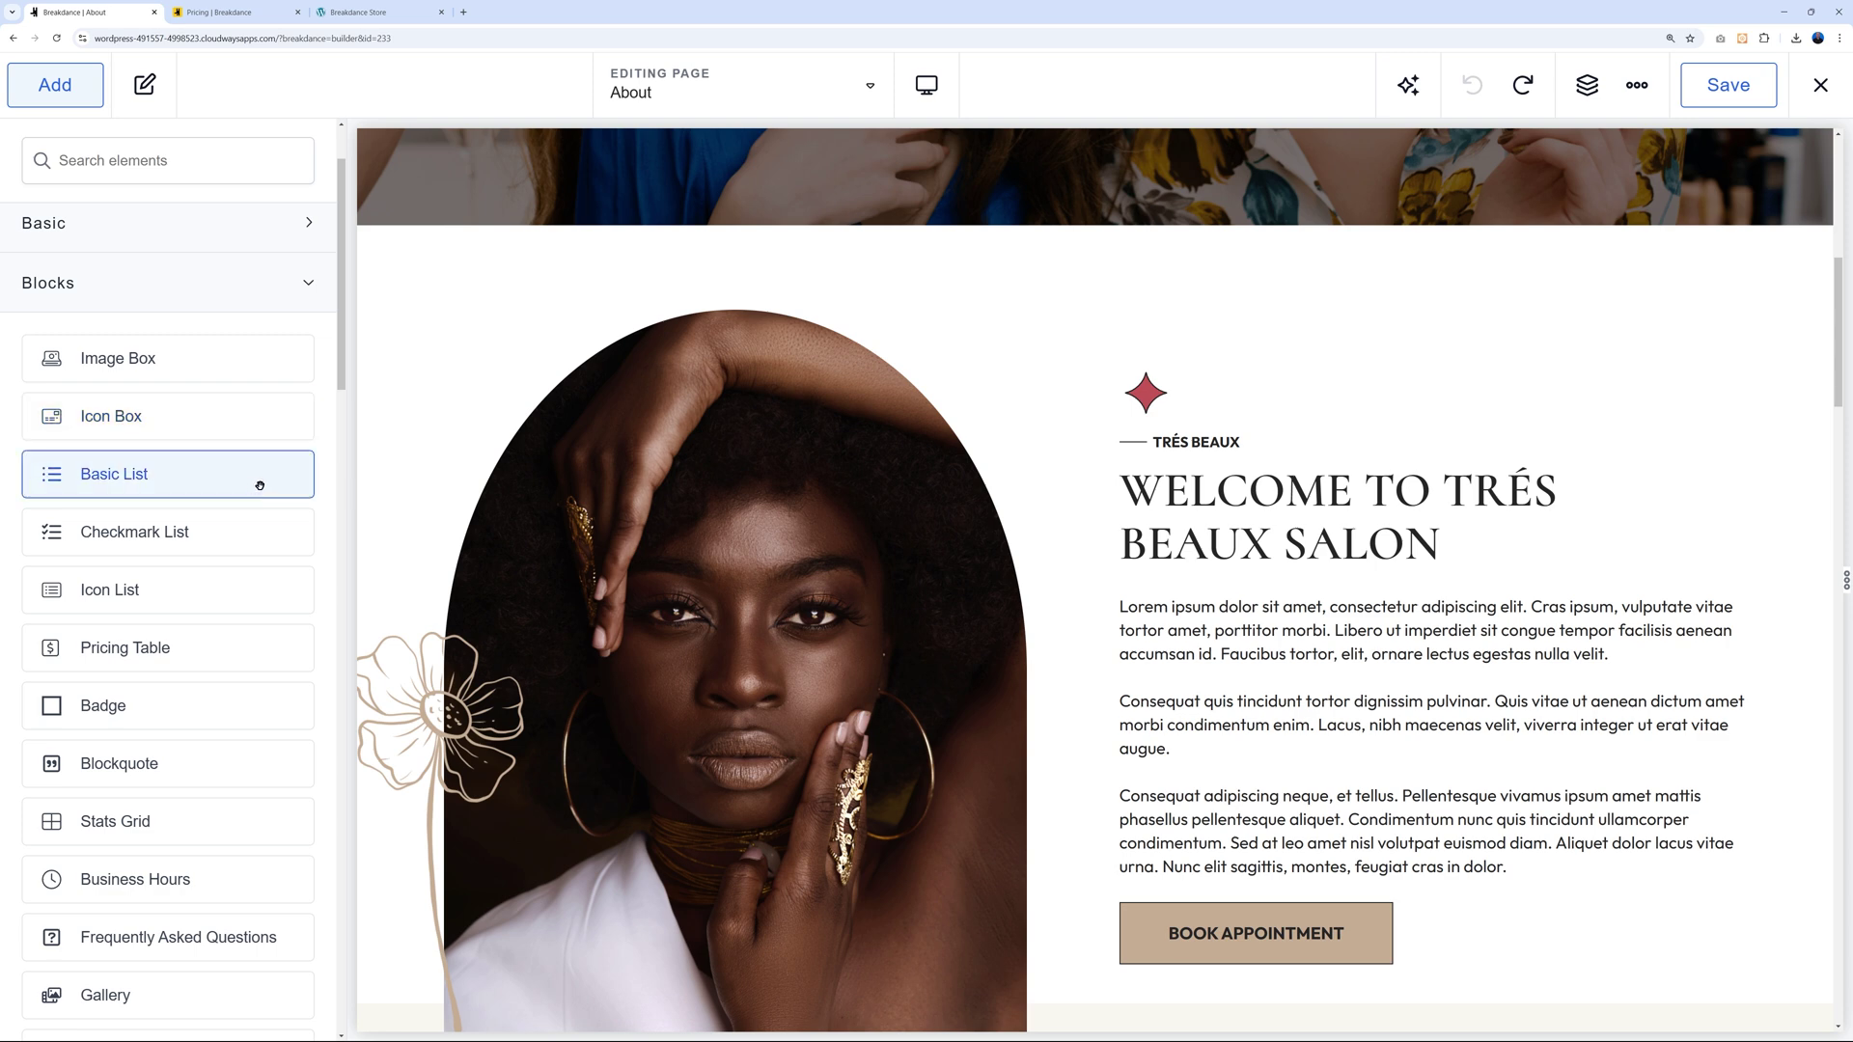
scroll(260, 485, "down", 1)
scroll(260, 485, "down", 1)
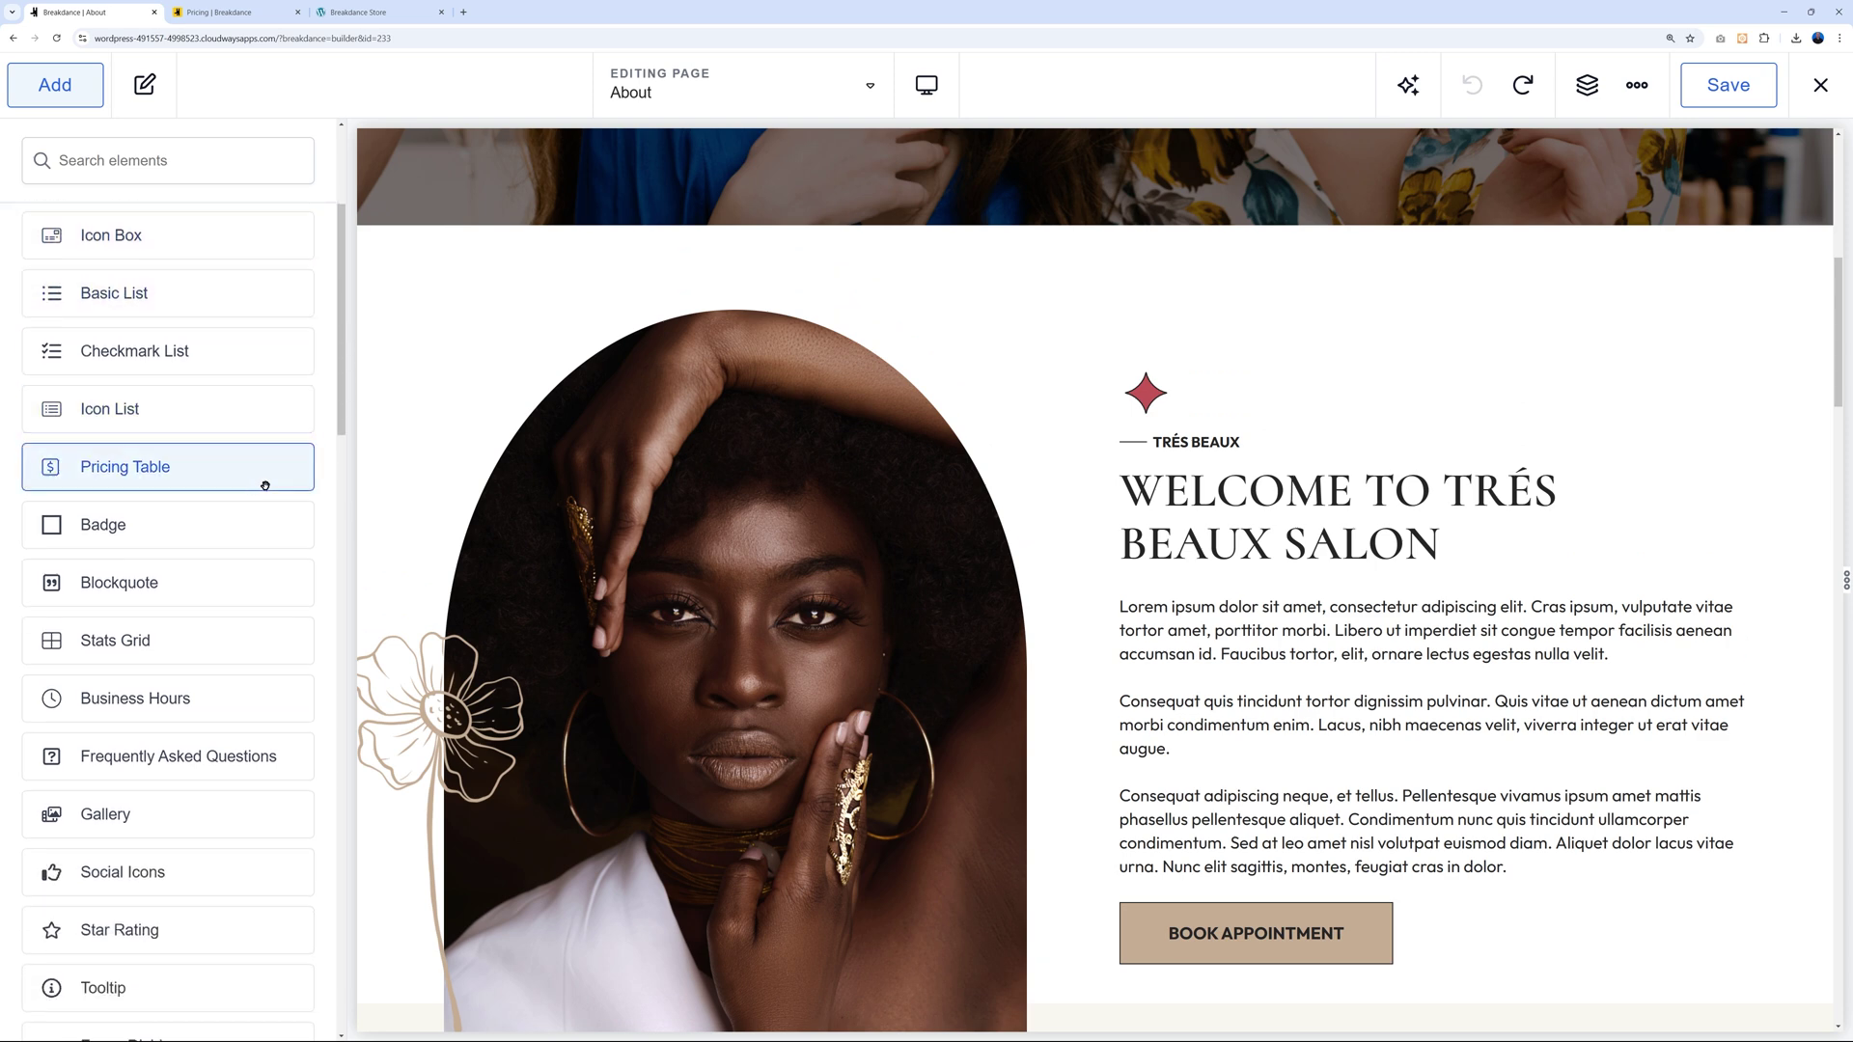
scroll(225, 487, "down", 2)
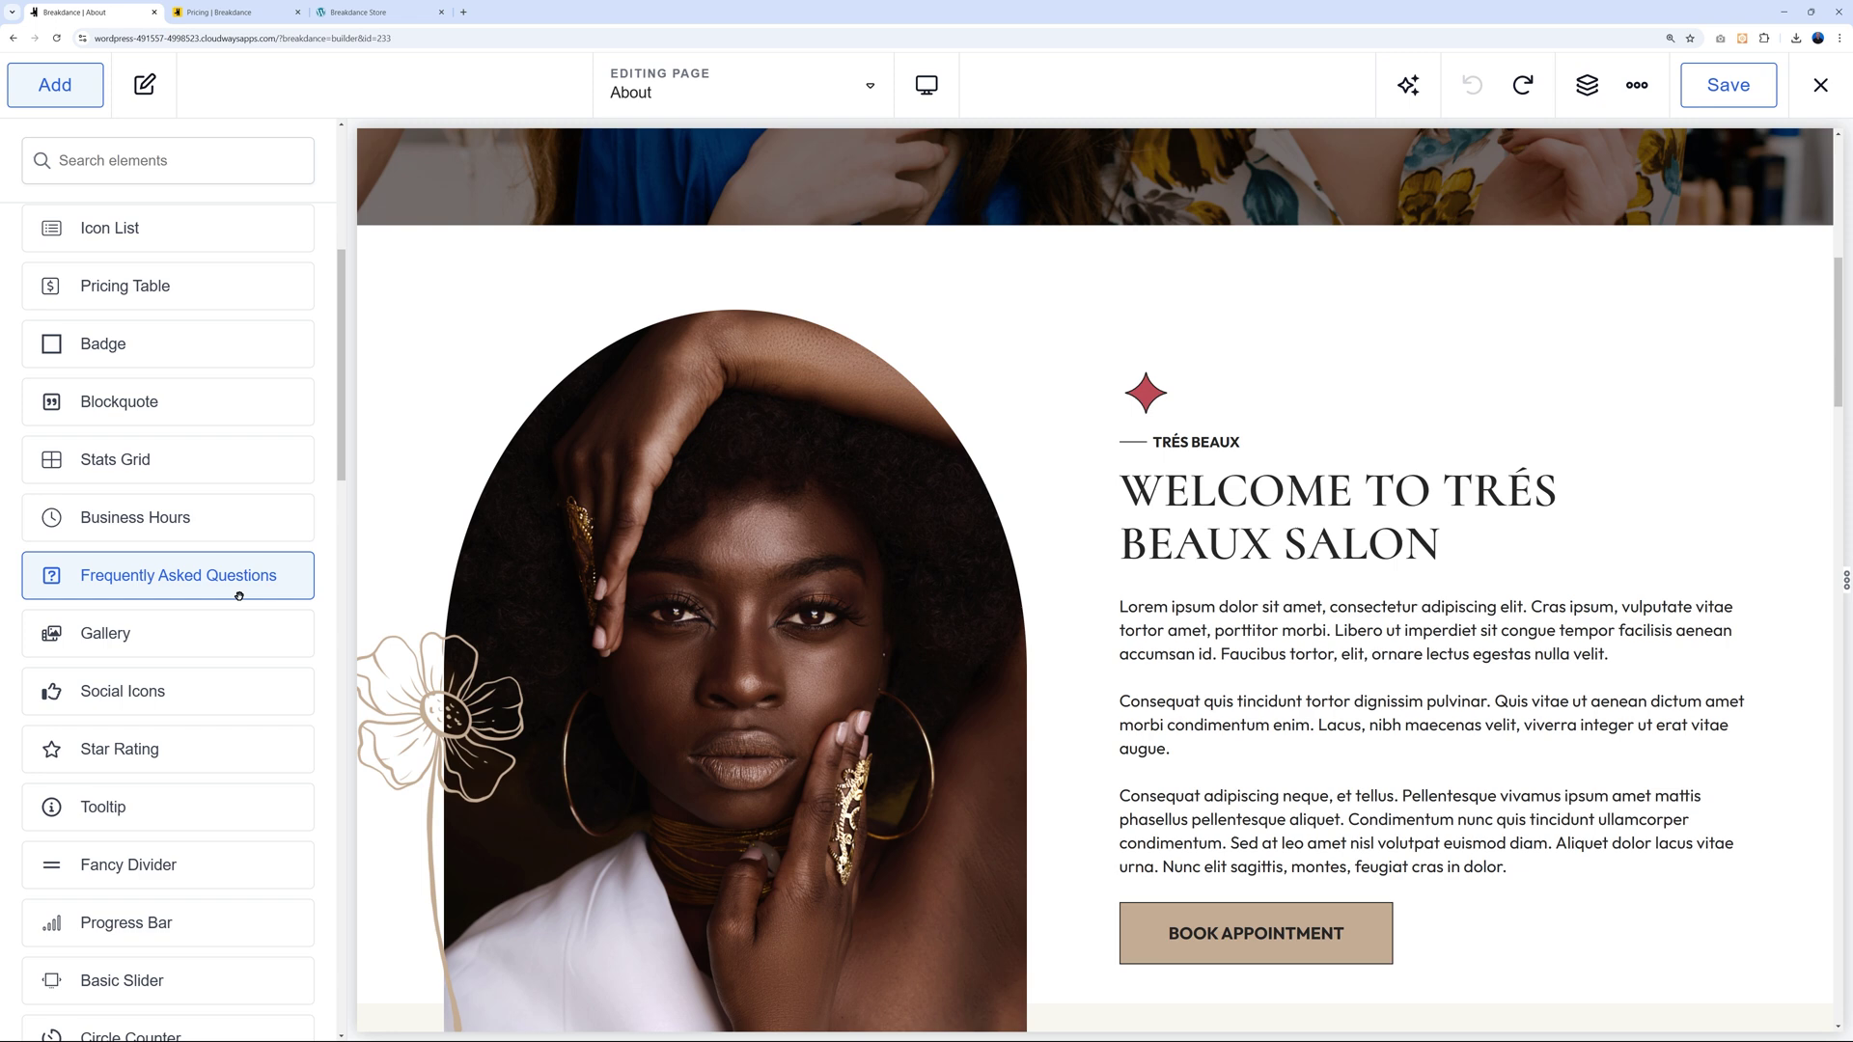
scroll(248, 597, "down", 1)
scroll(248, 597, "up", 6)
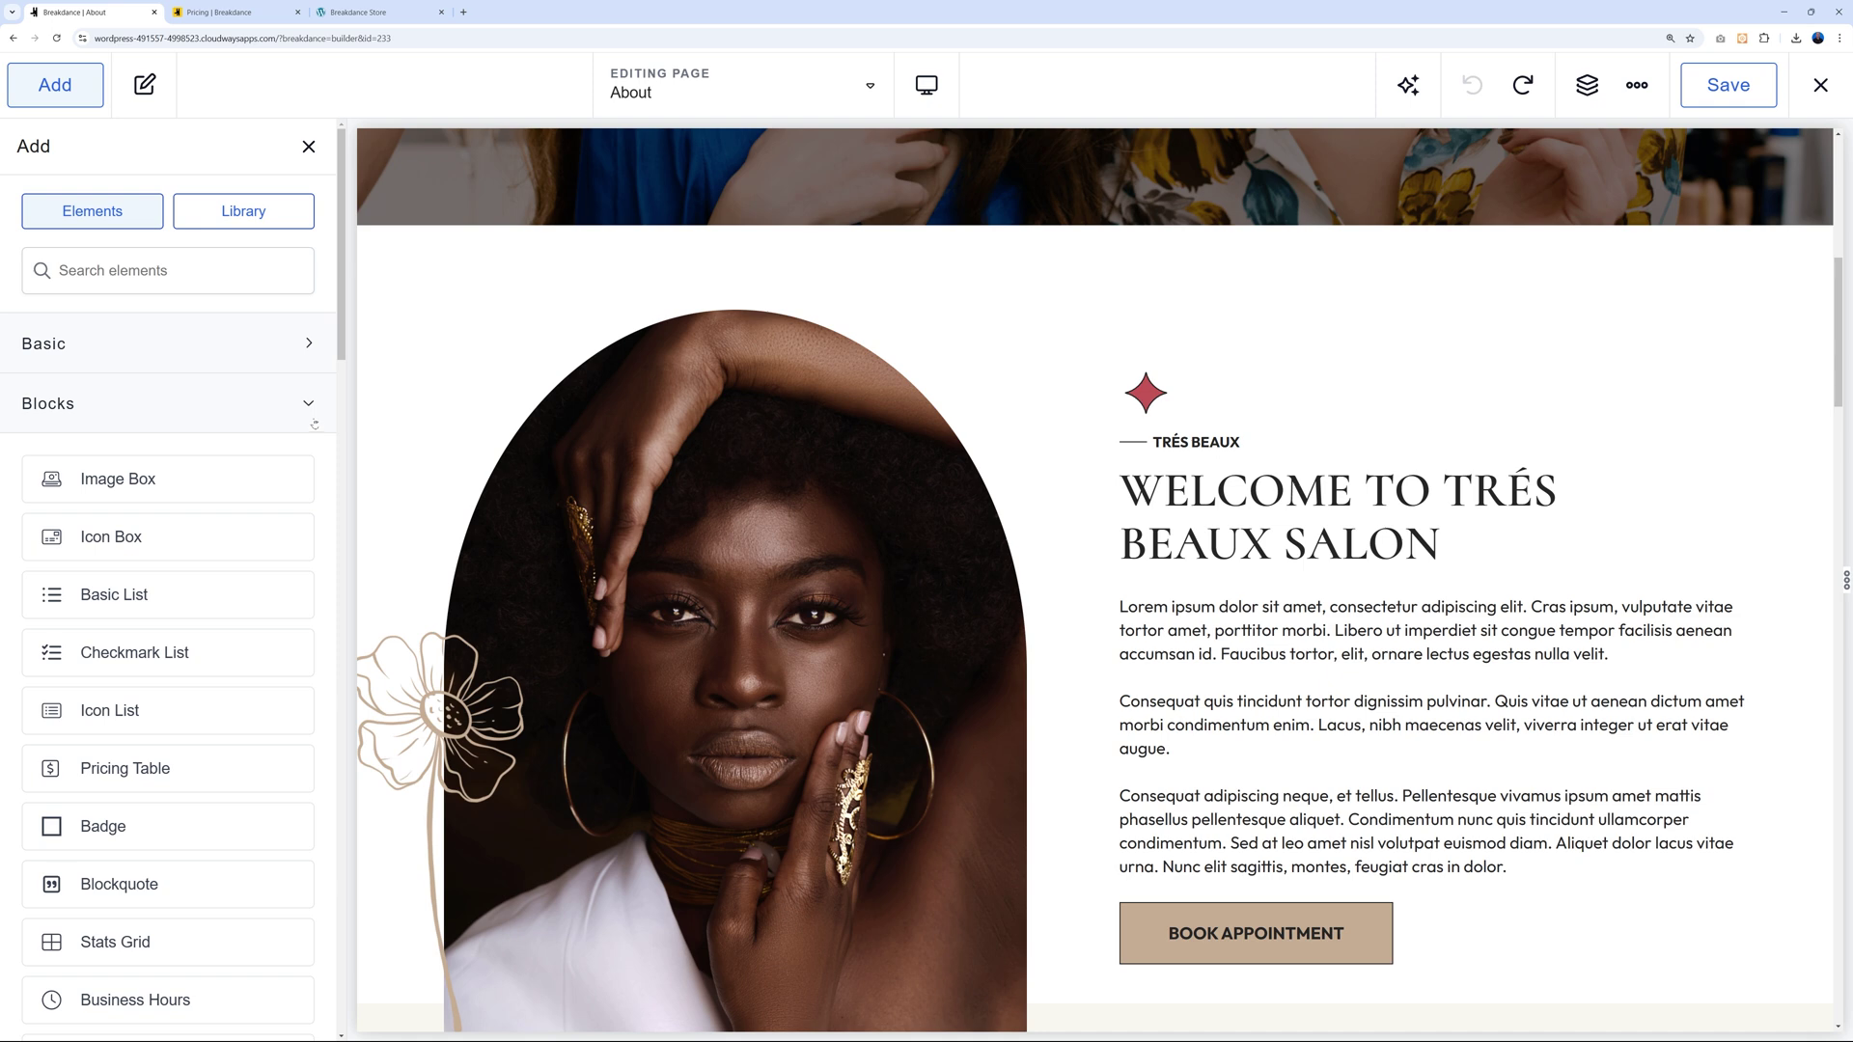
left_click(312, 406)
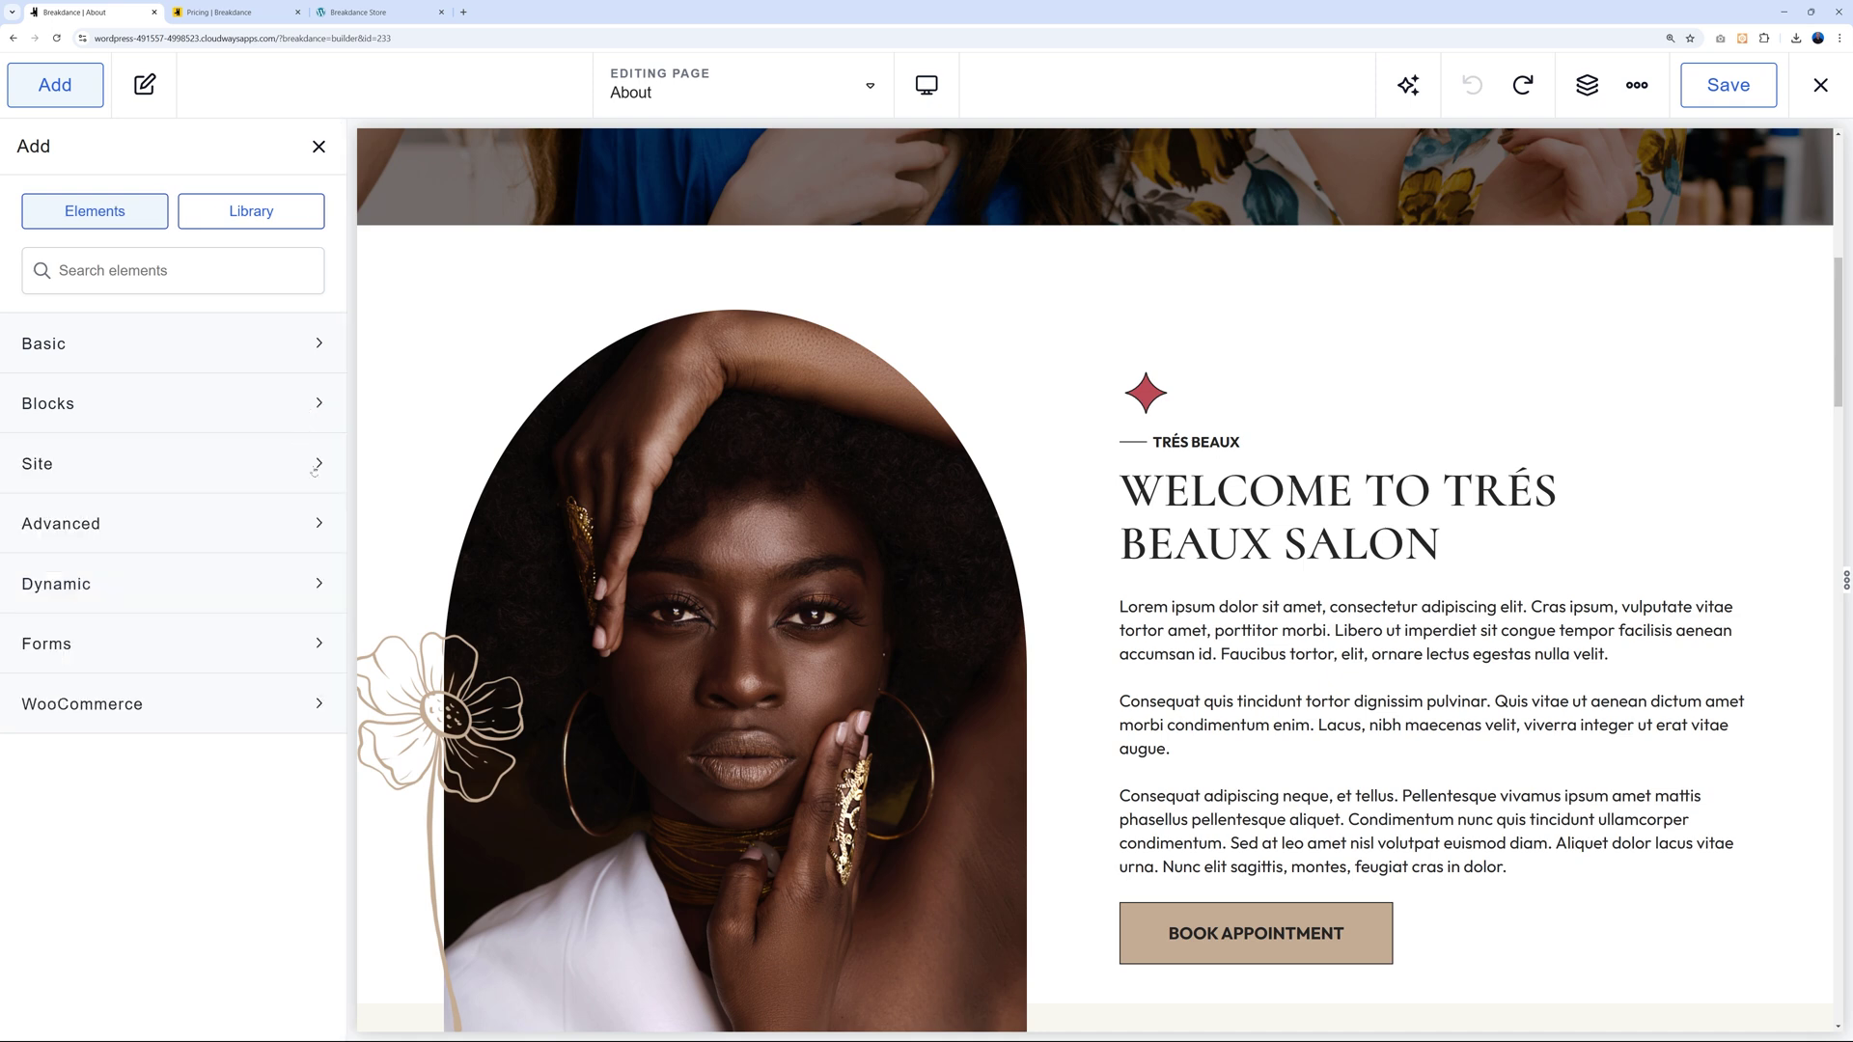
Expand and collapse the Site and Advanced categories, browsing the Advanced elements.
left_click(316, 468)
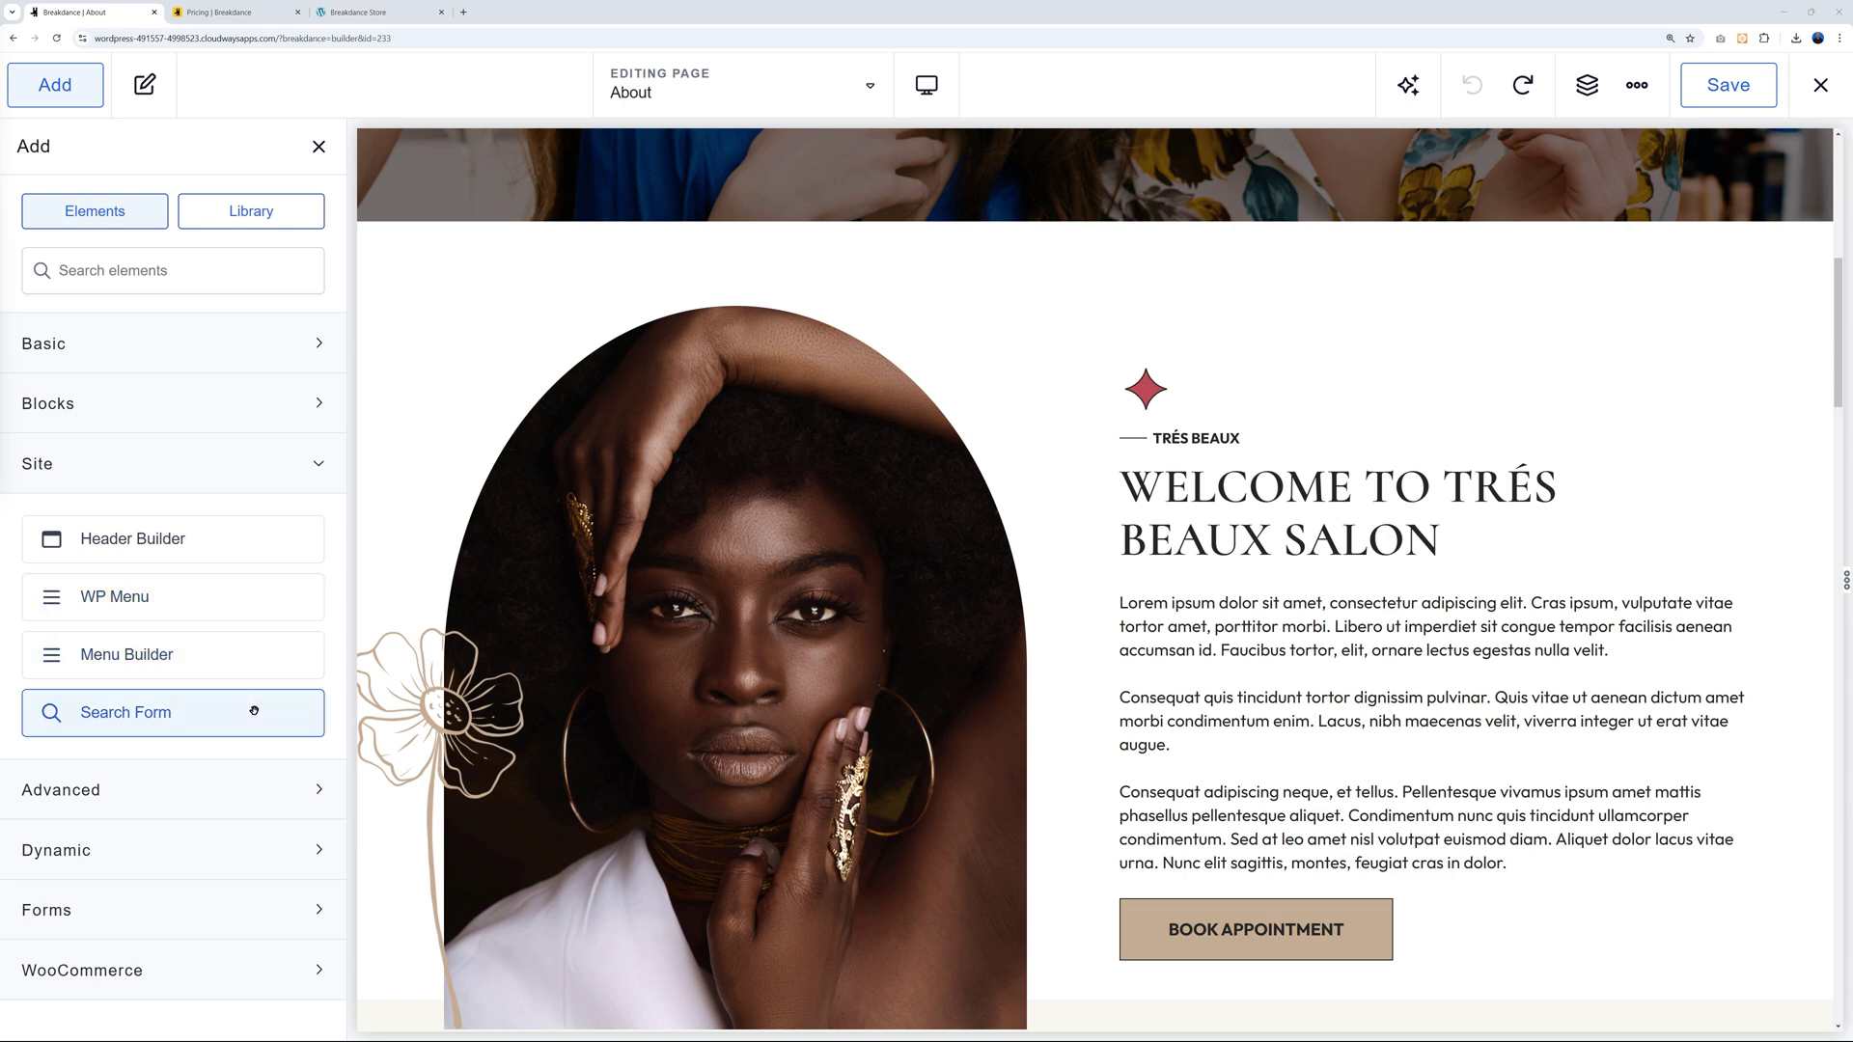
left_click(318, 463)
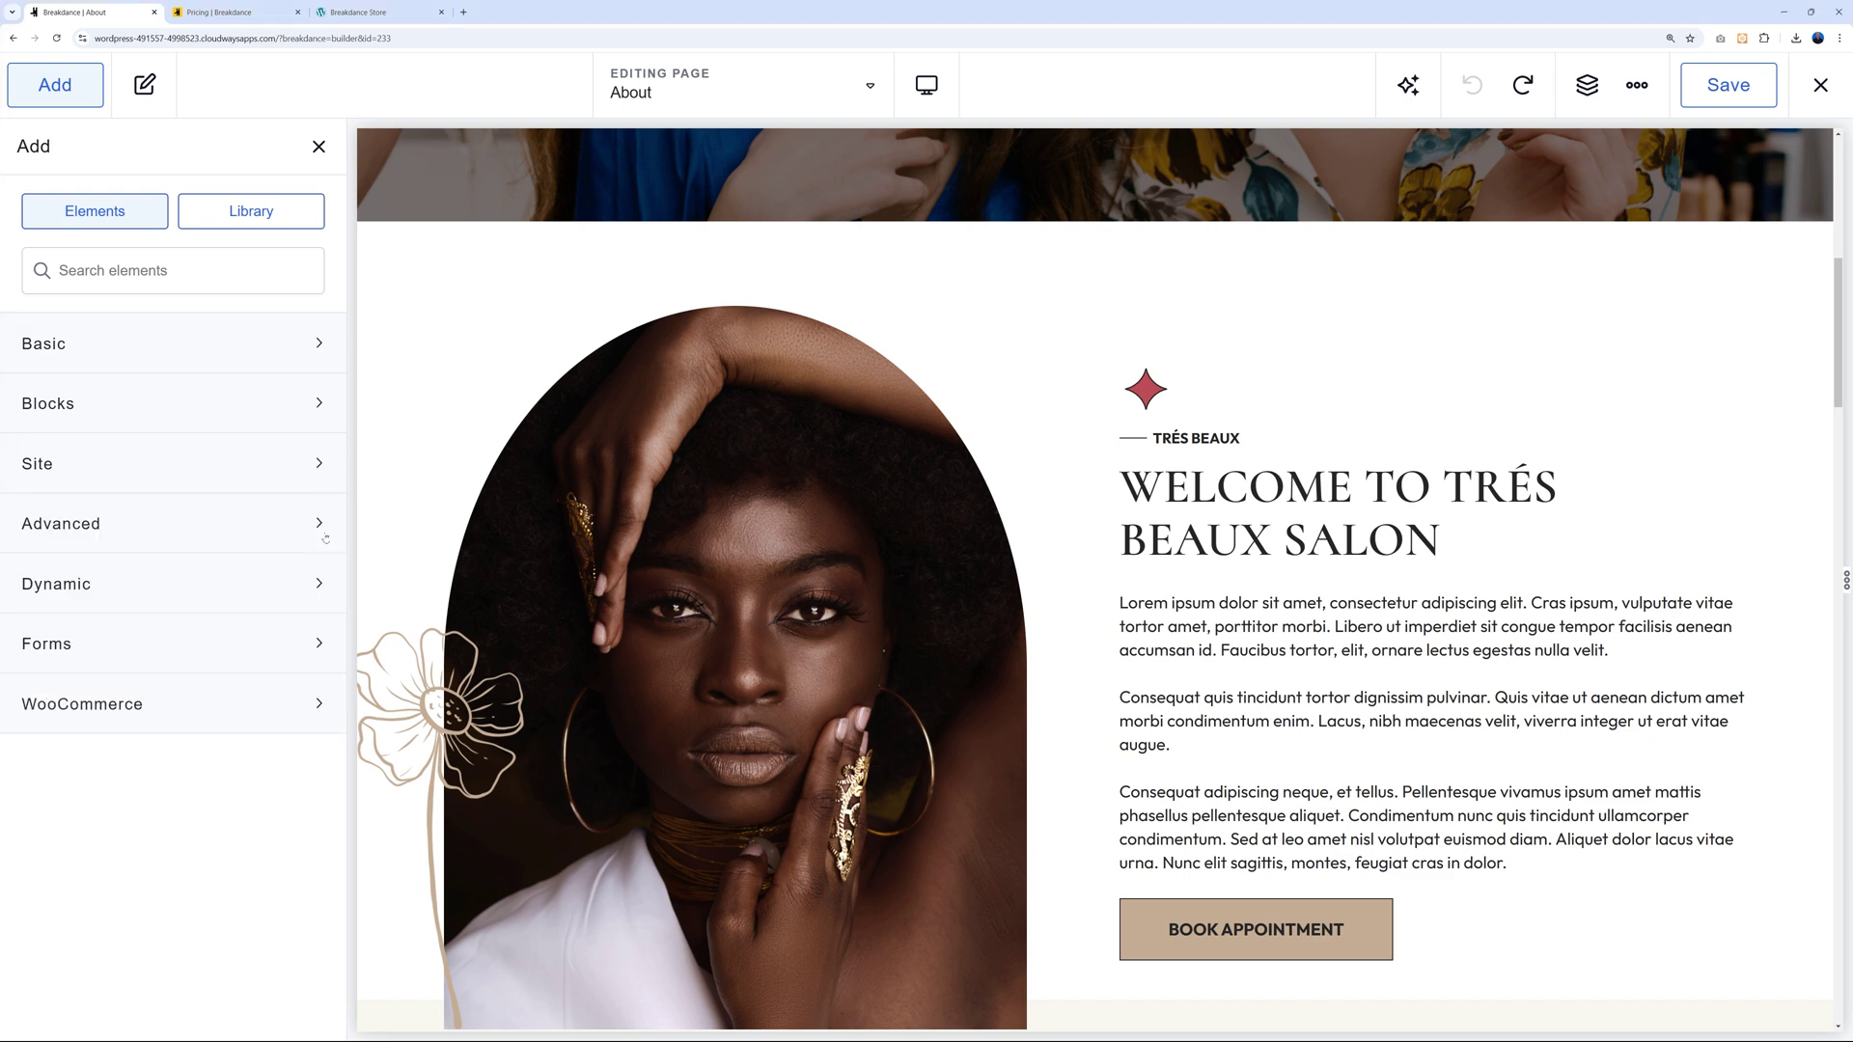
left_click(322, 524)
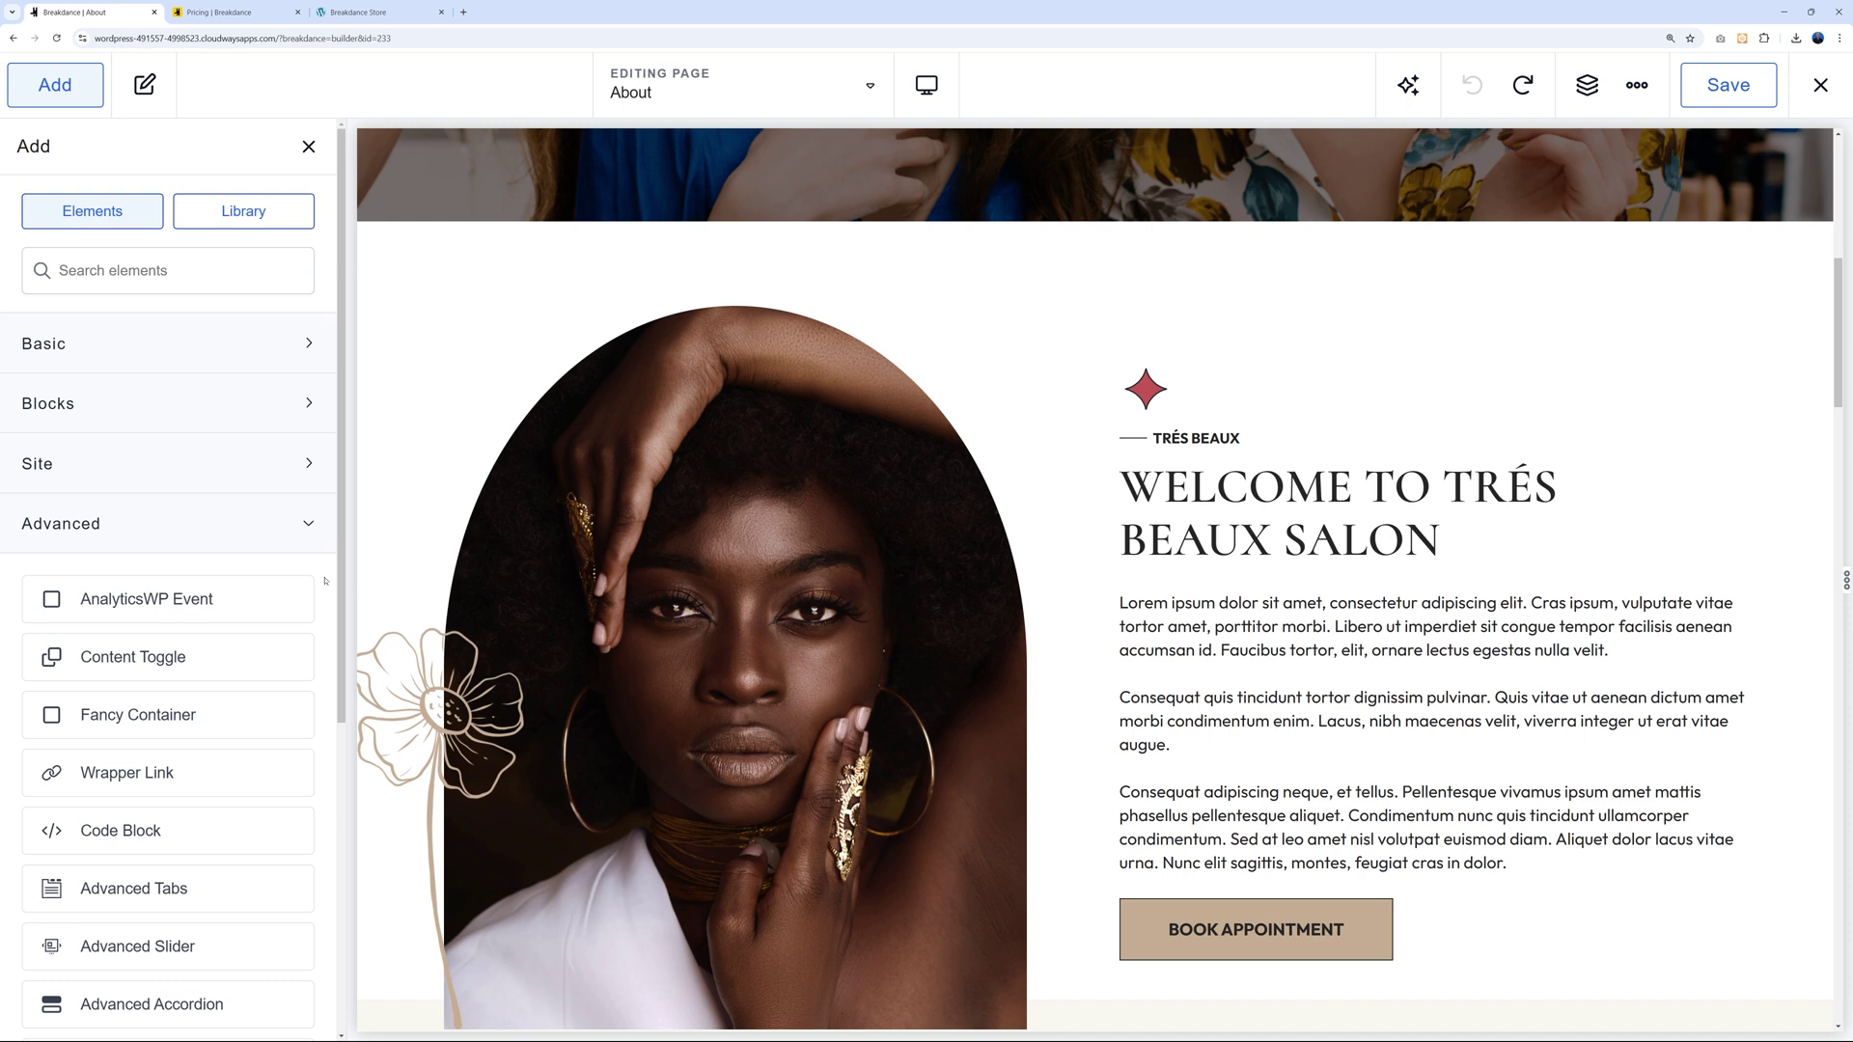
scroll(326, 580, "down", 1)
scroll(232, 595, "down", 1)
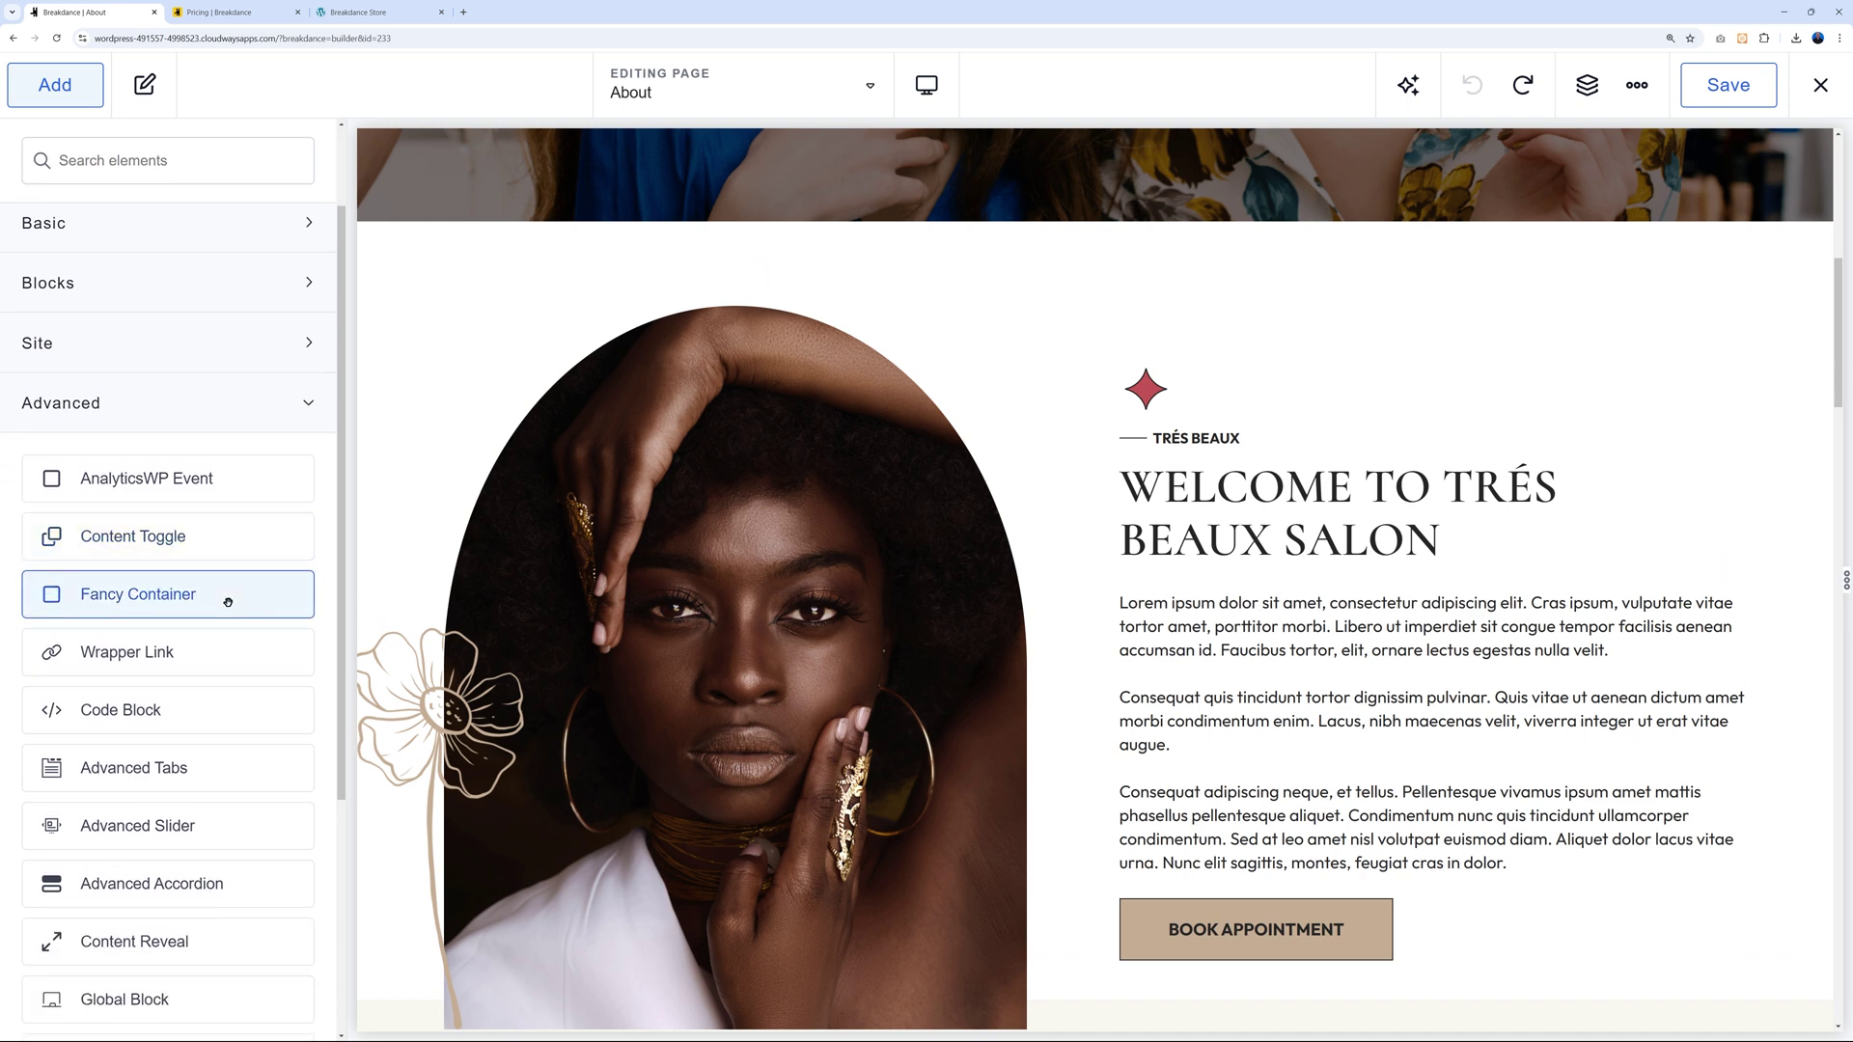
scroll(228, 602, "down", 2)
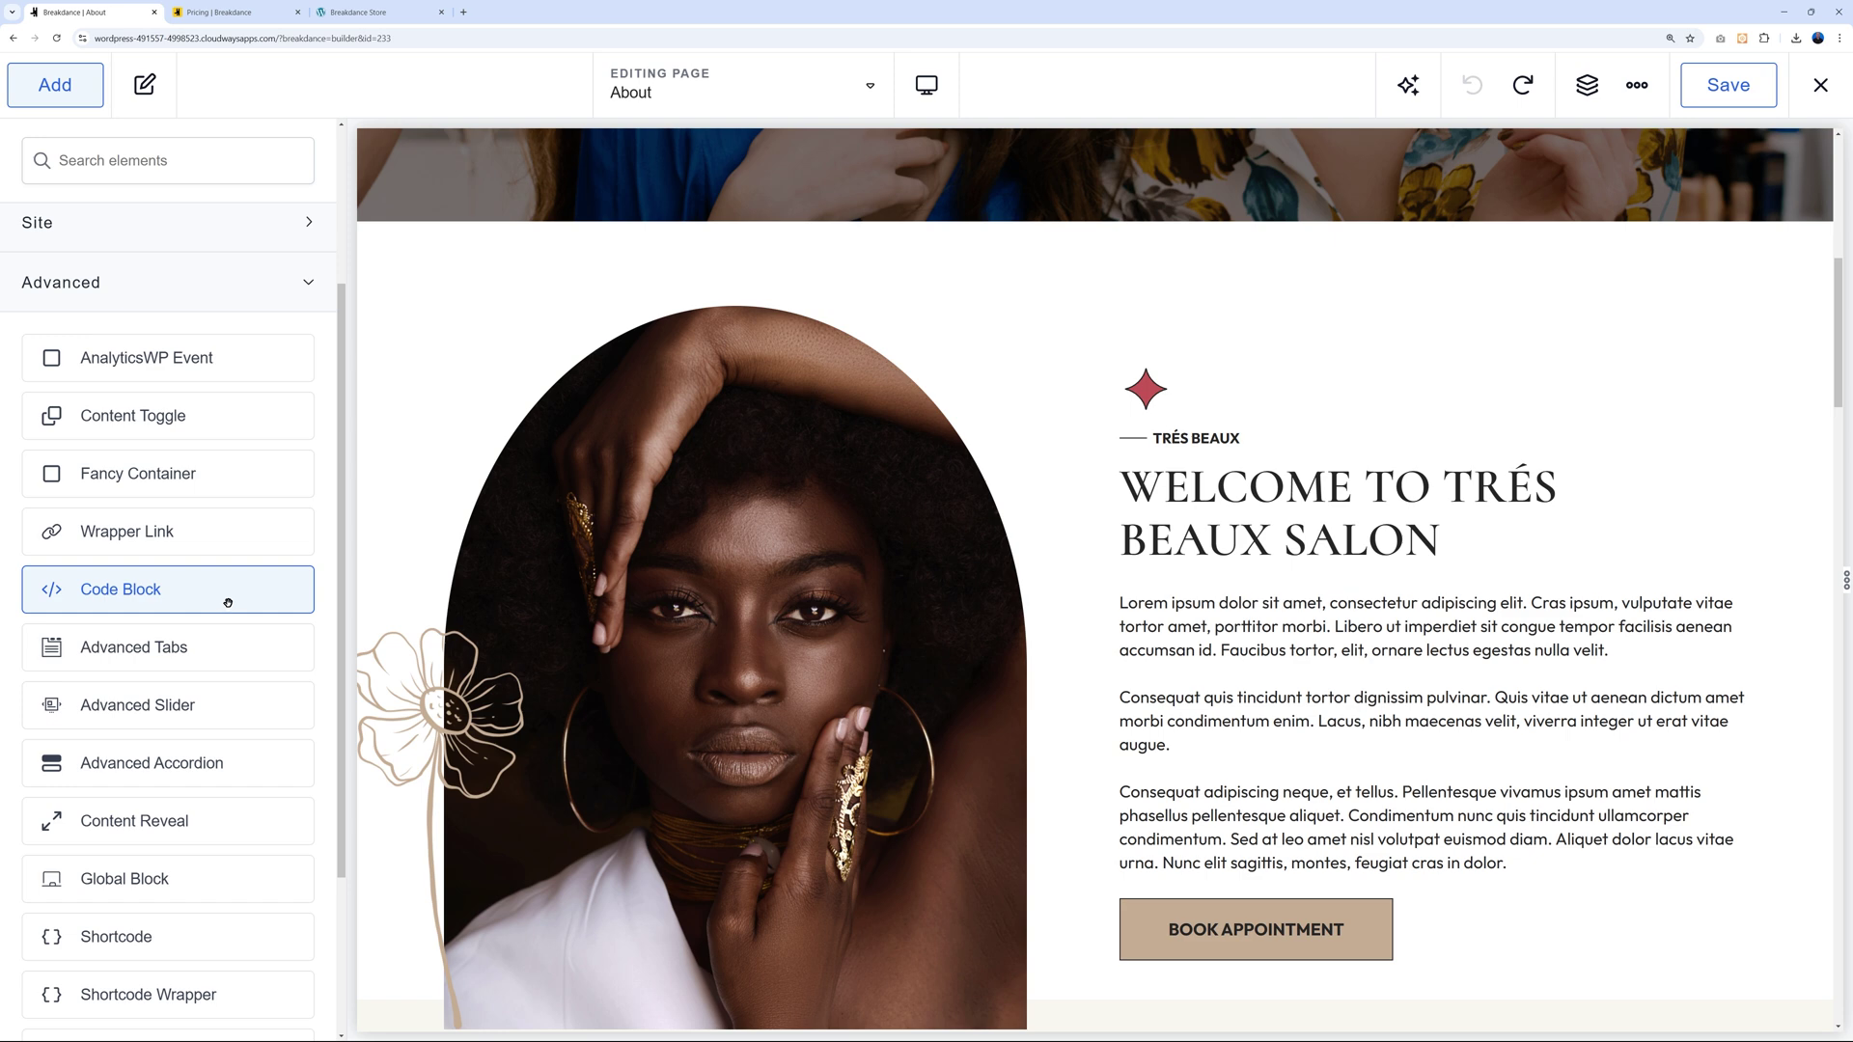
scroll(228, 602, "down", 1)
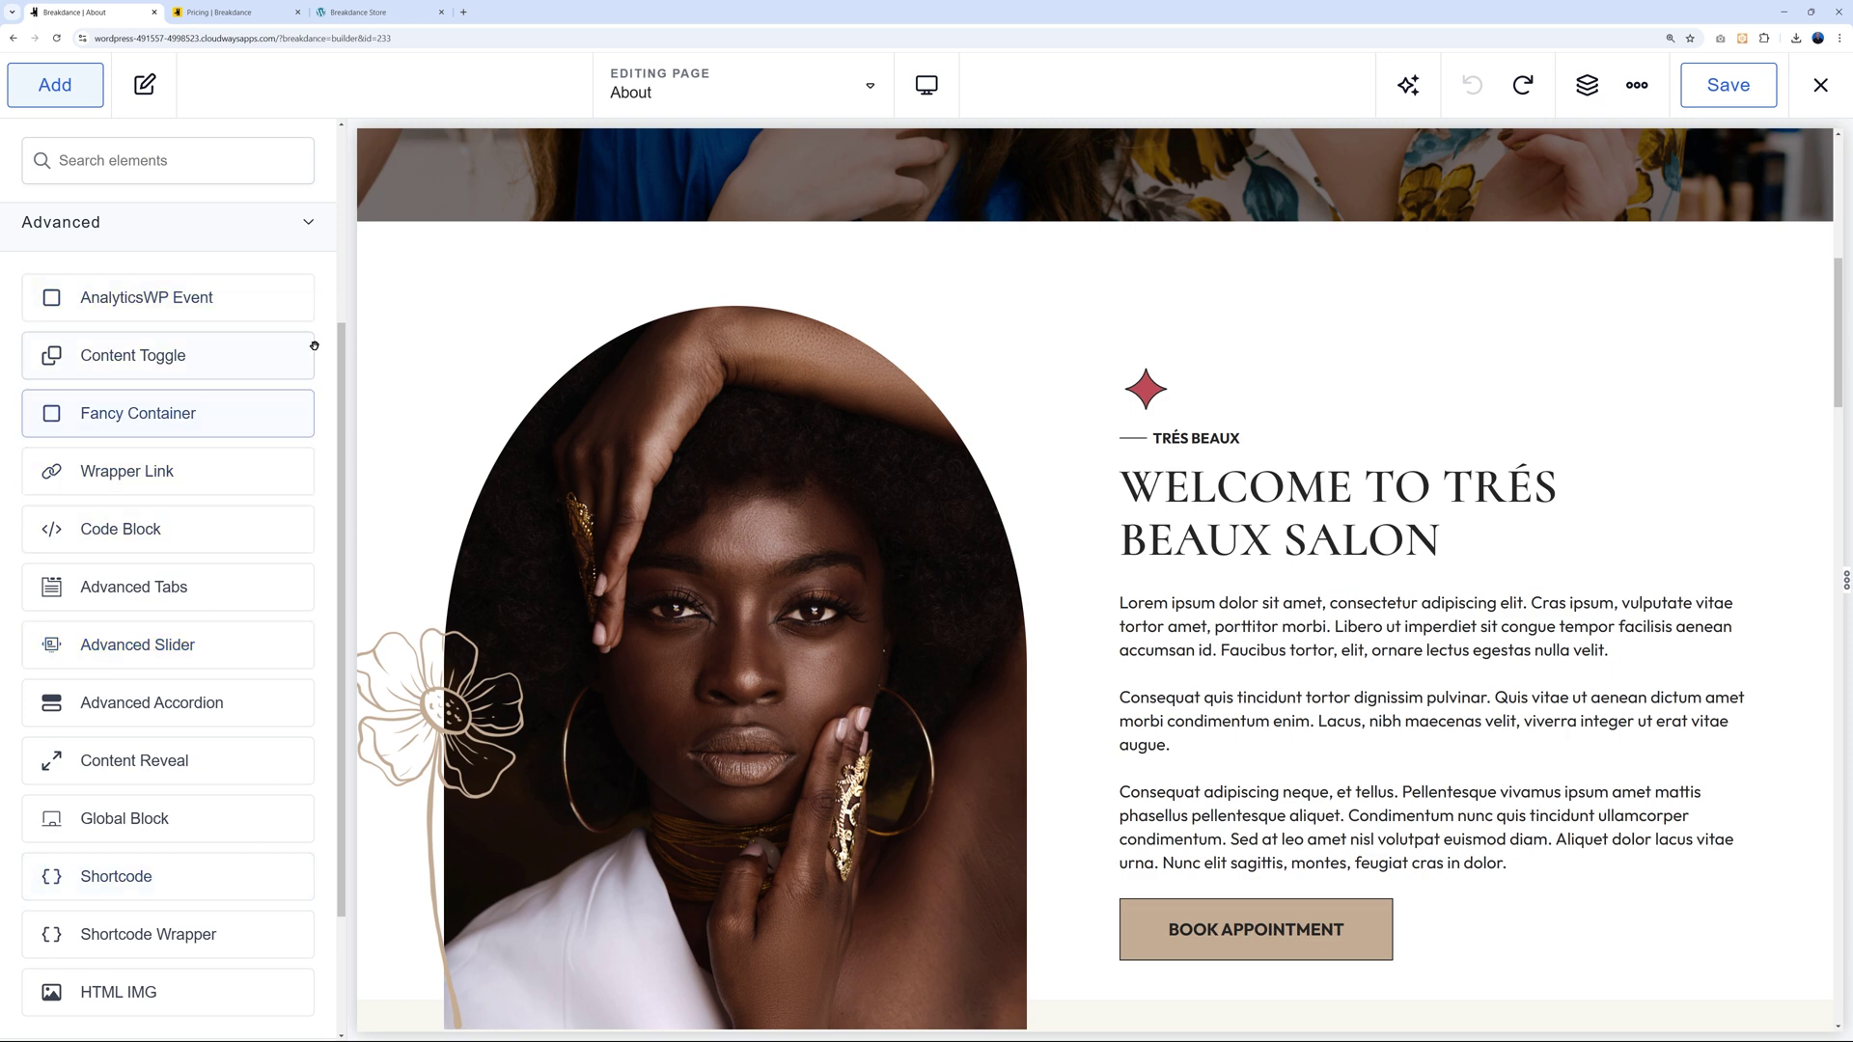
left_click(307, 222)
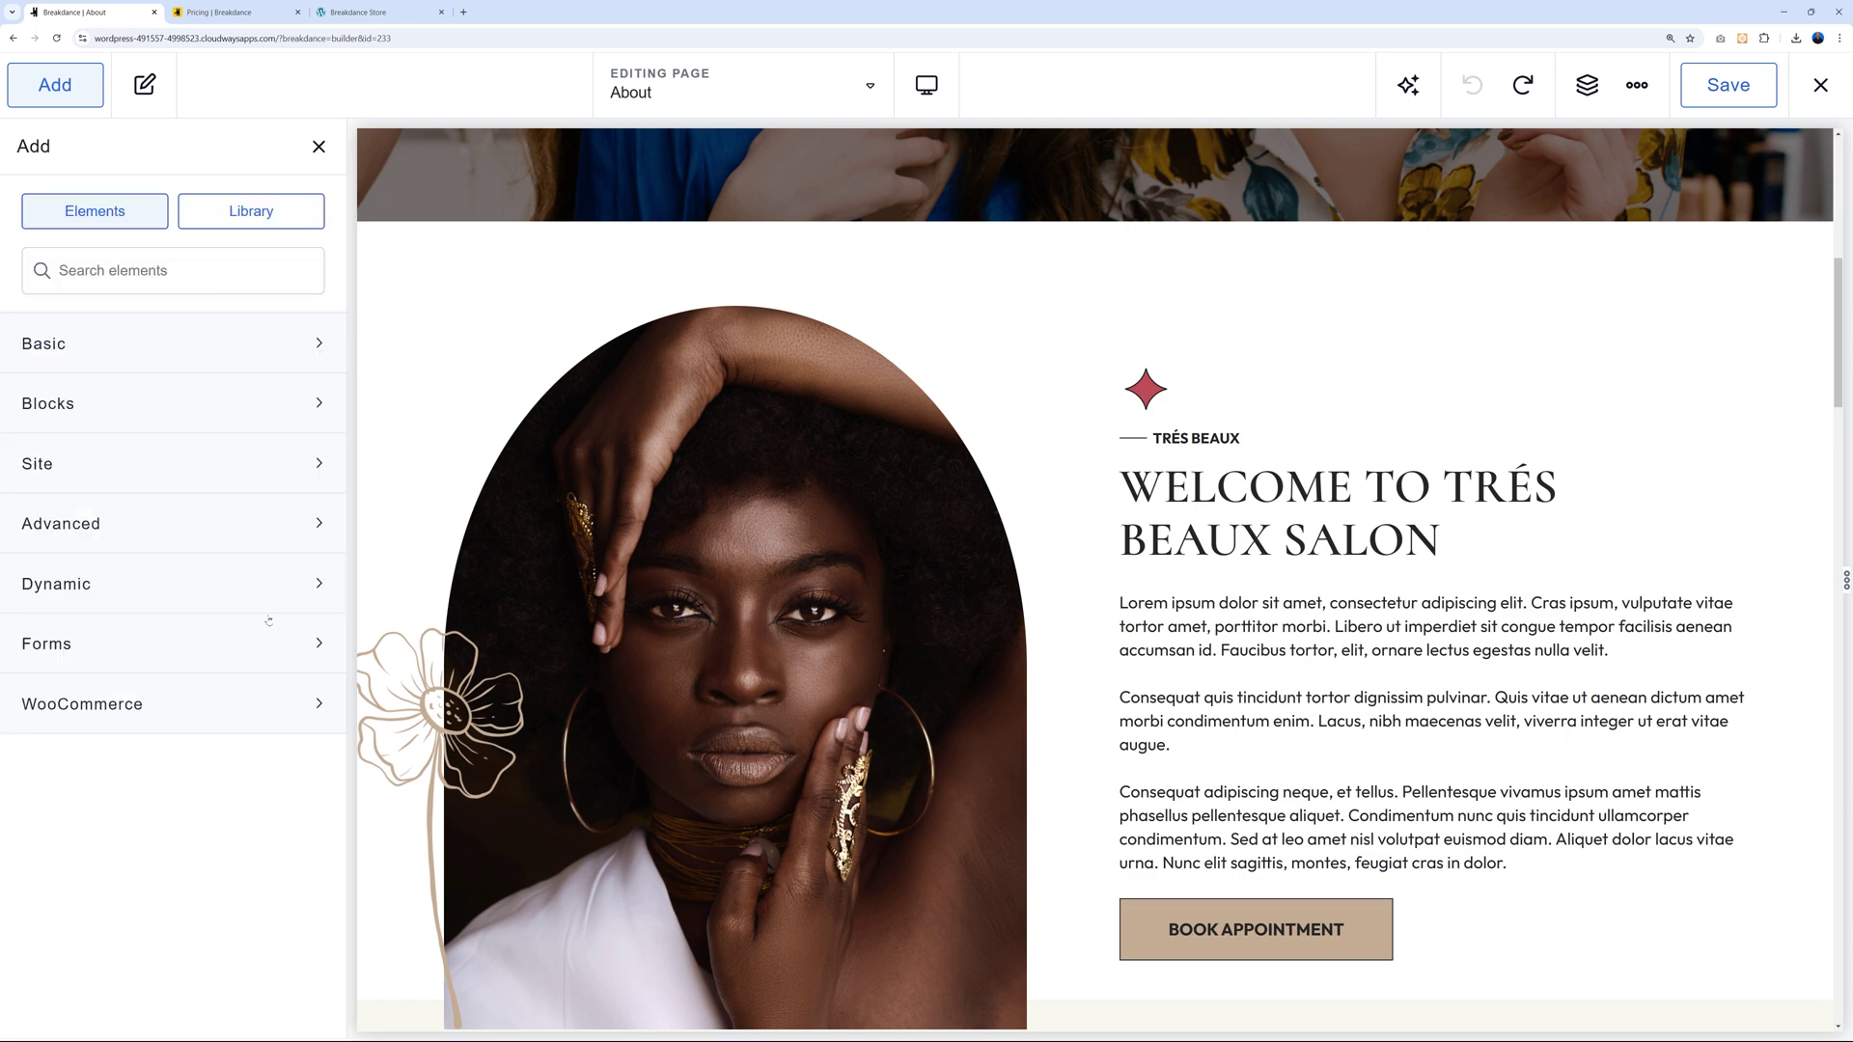
Expand the Dynamic elements category, look through it, and collapse it.
left_click(319, 580)
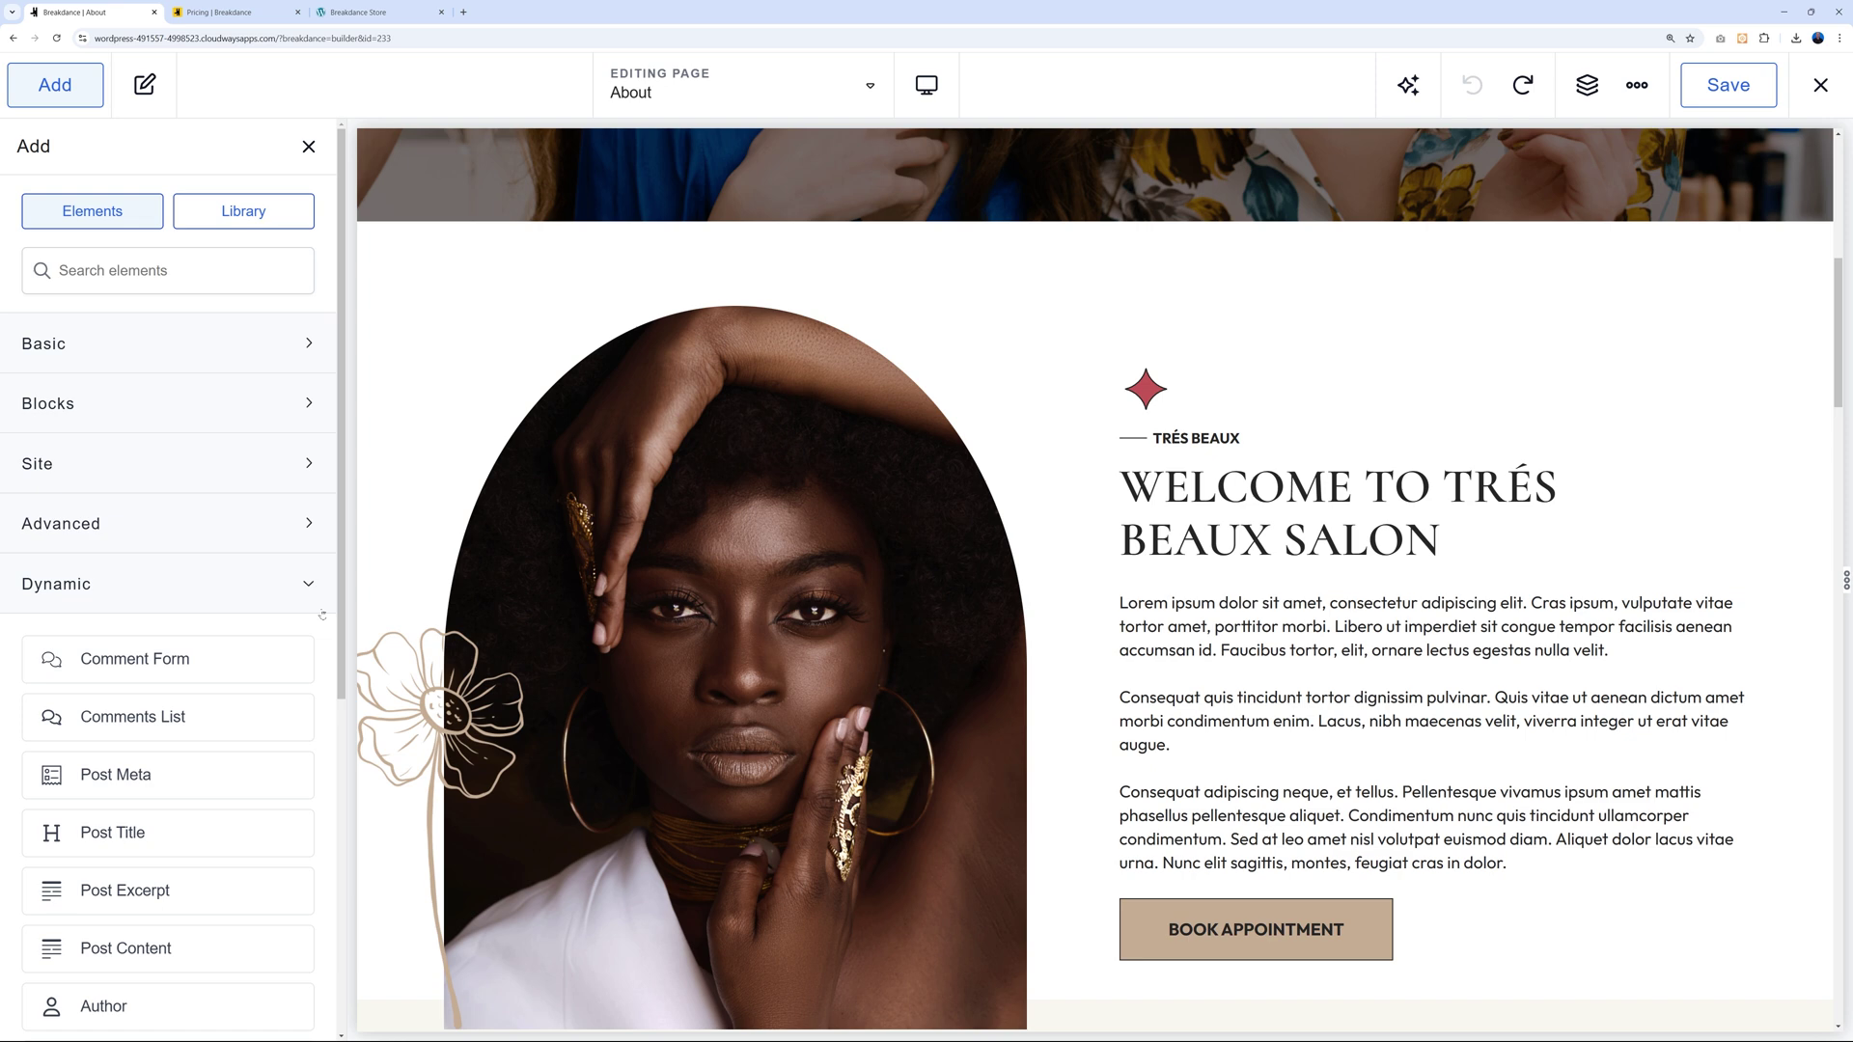
scroll(323, 614, "down", 5)
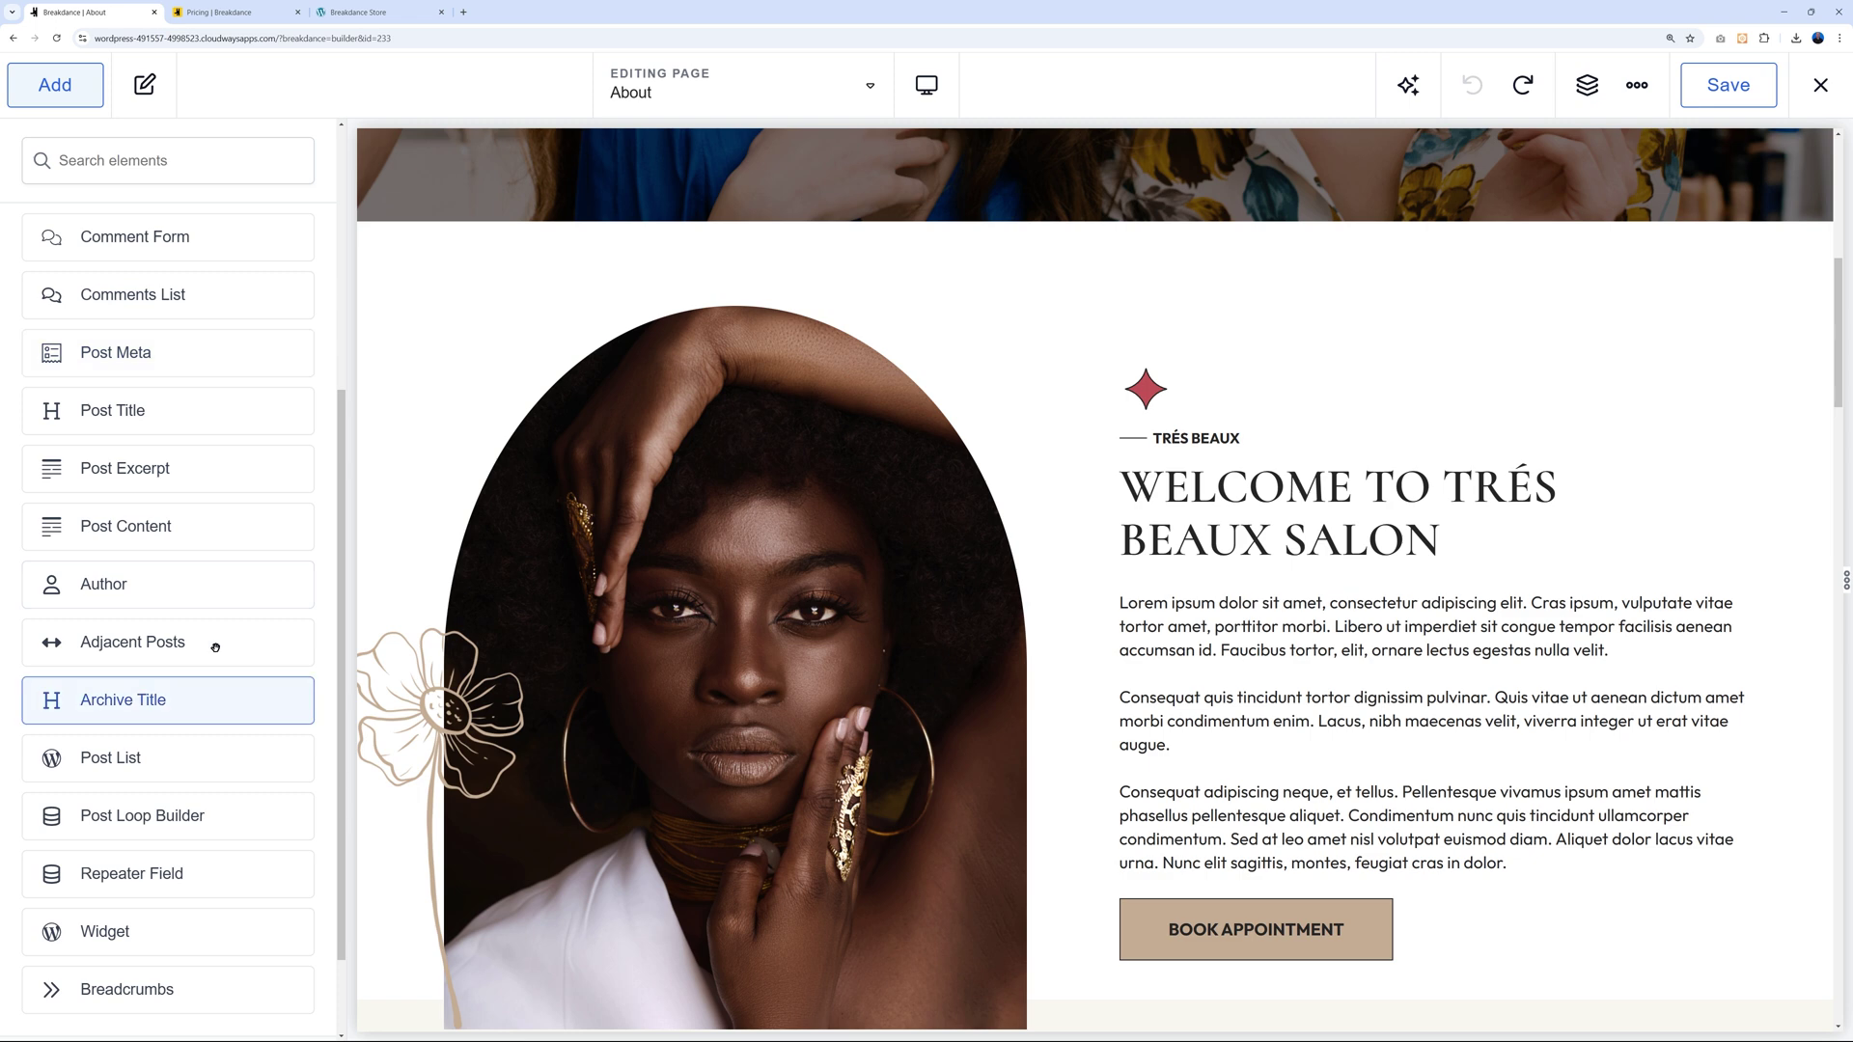
scroll(216, 646, "up", 5)
left_click(309, 410)
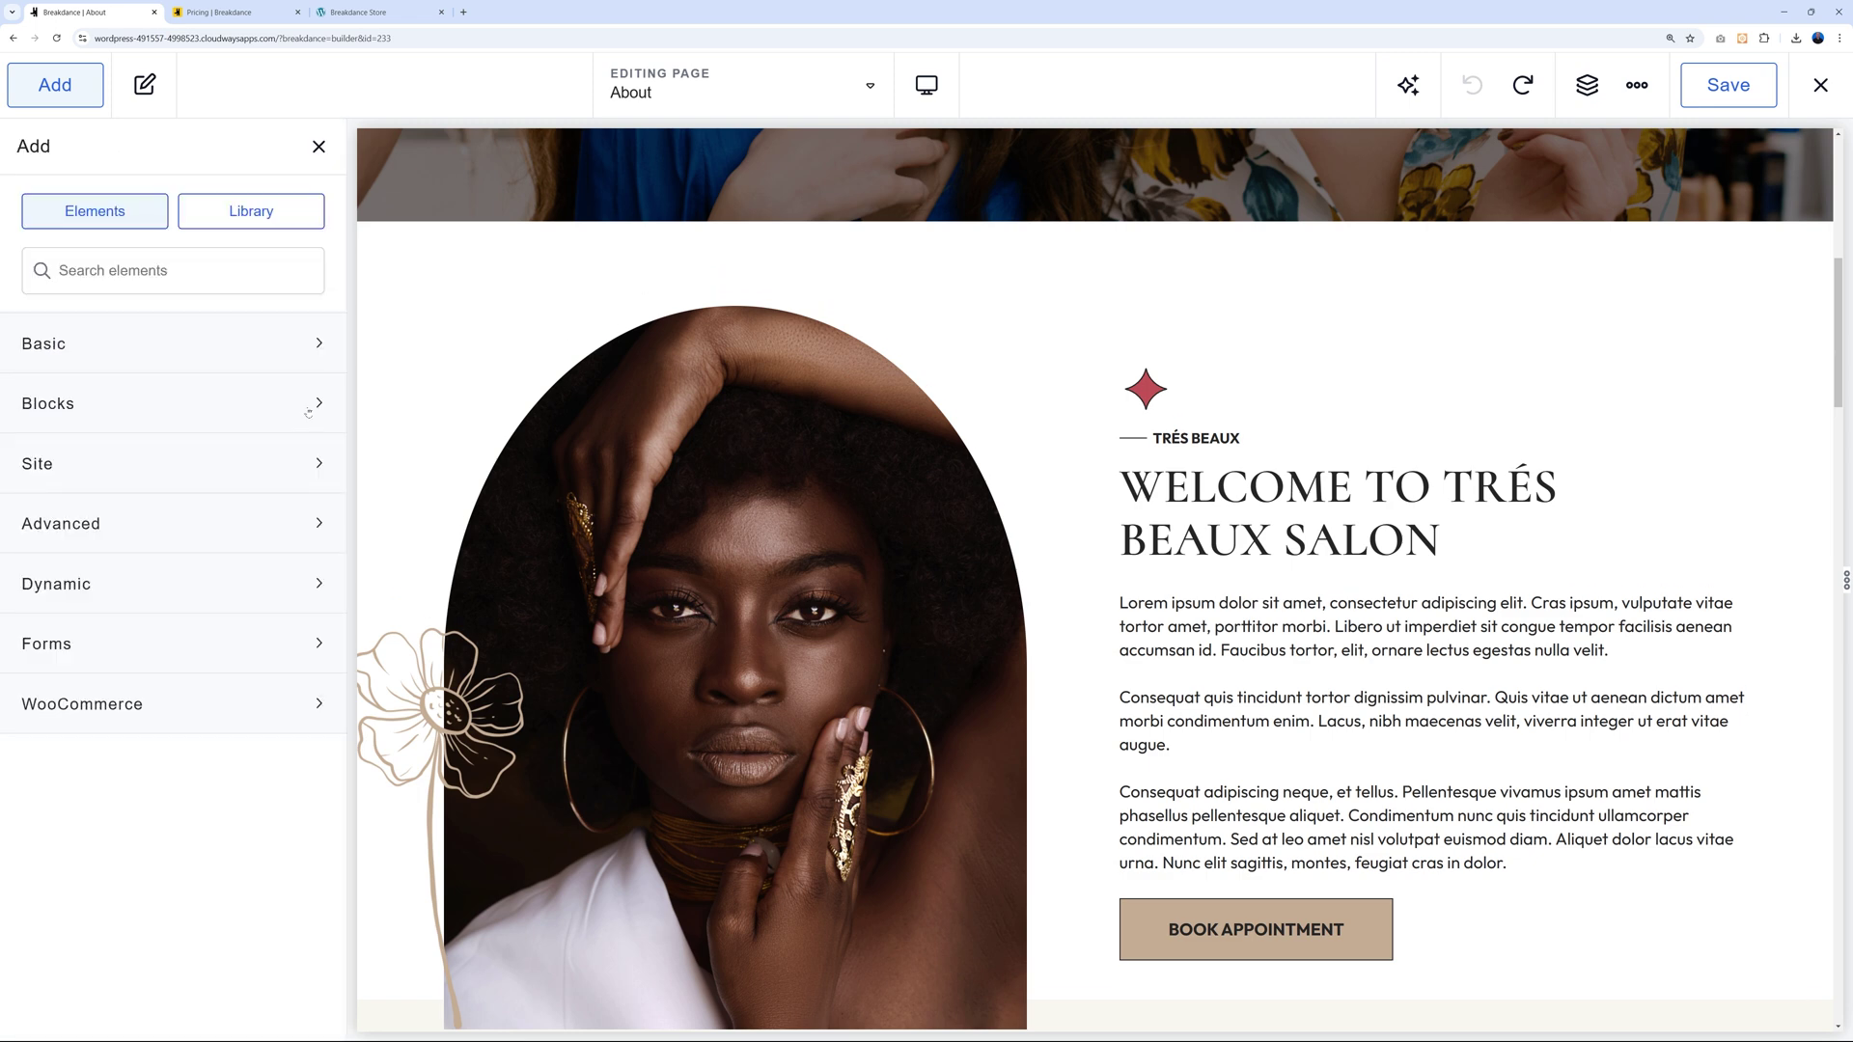
Expand the Forms and WooCommerce categories and scroll through the Woo elements.
left_click(315, 645)
left_click(313, 985)
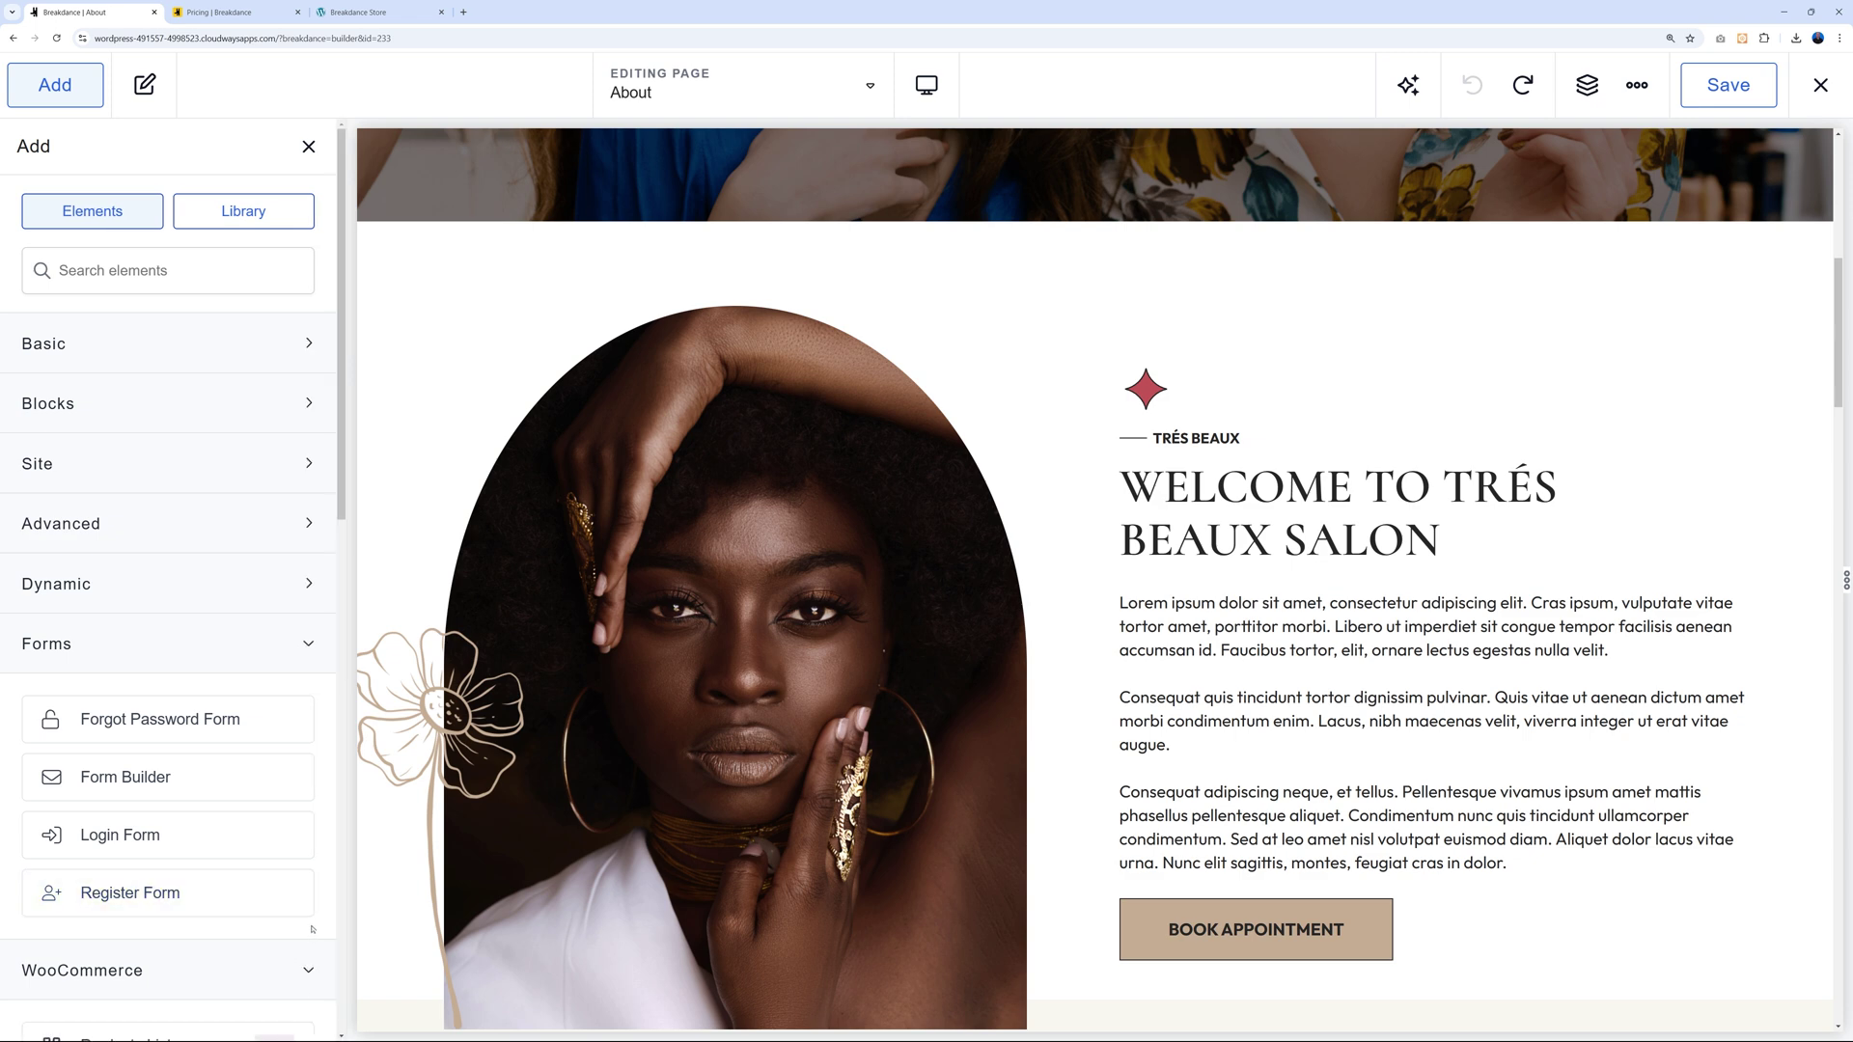
scroll(310, 857, "down", 5)
scroll(304, 844, "down", 3)
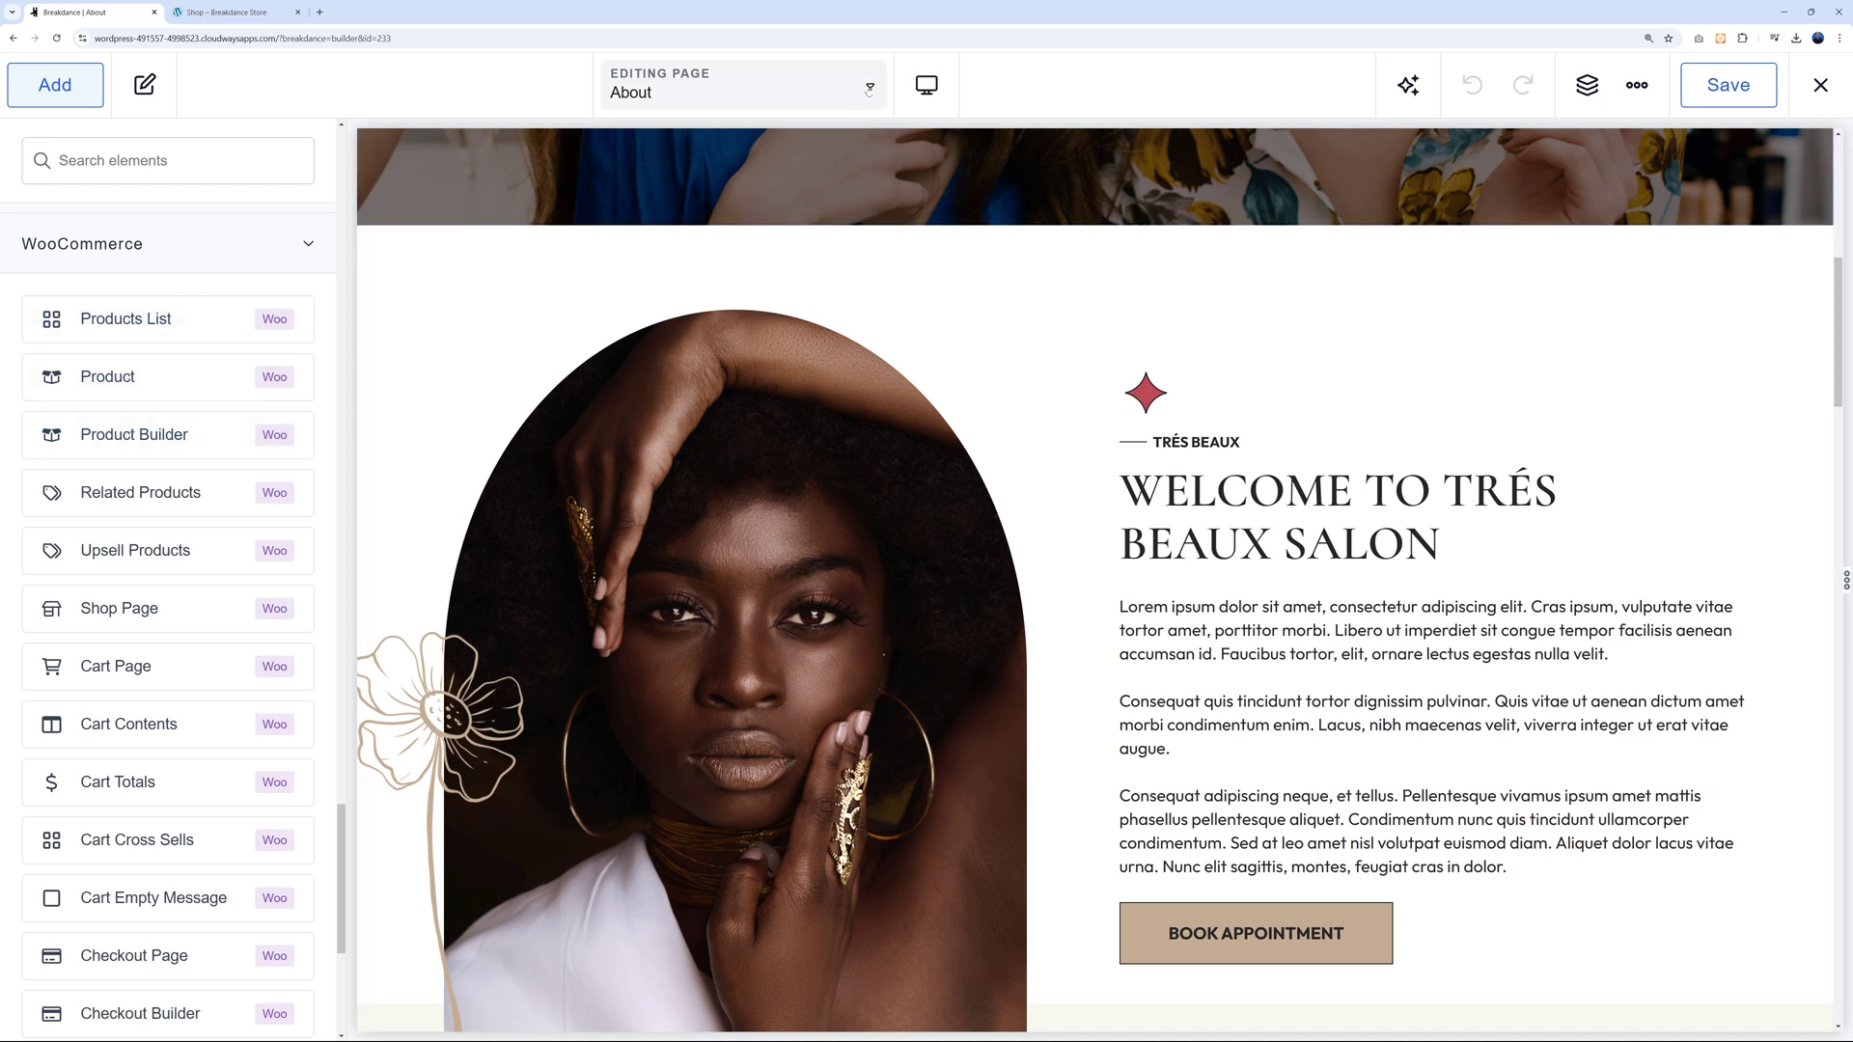
Switch to the Shop Page & All Product Archives template from the Editing Page list.
left_click(869, 88)
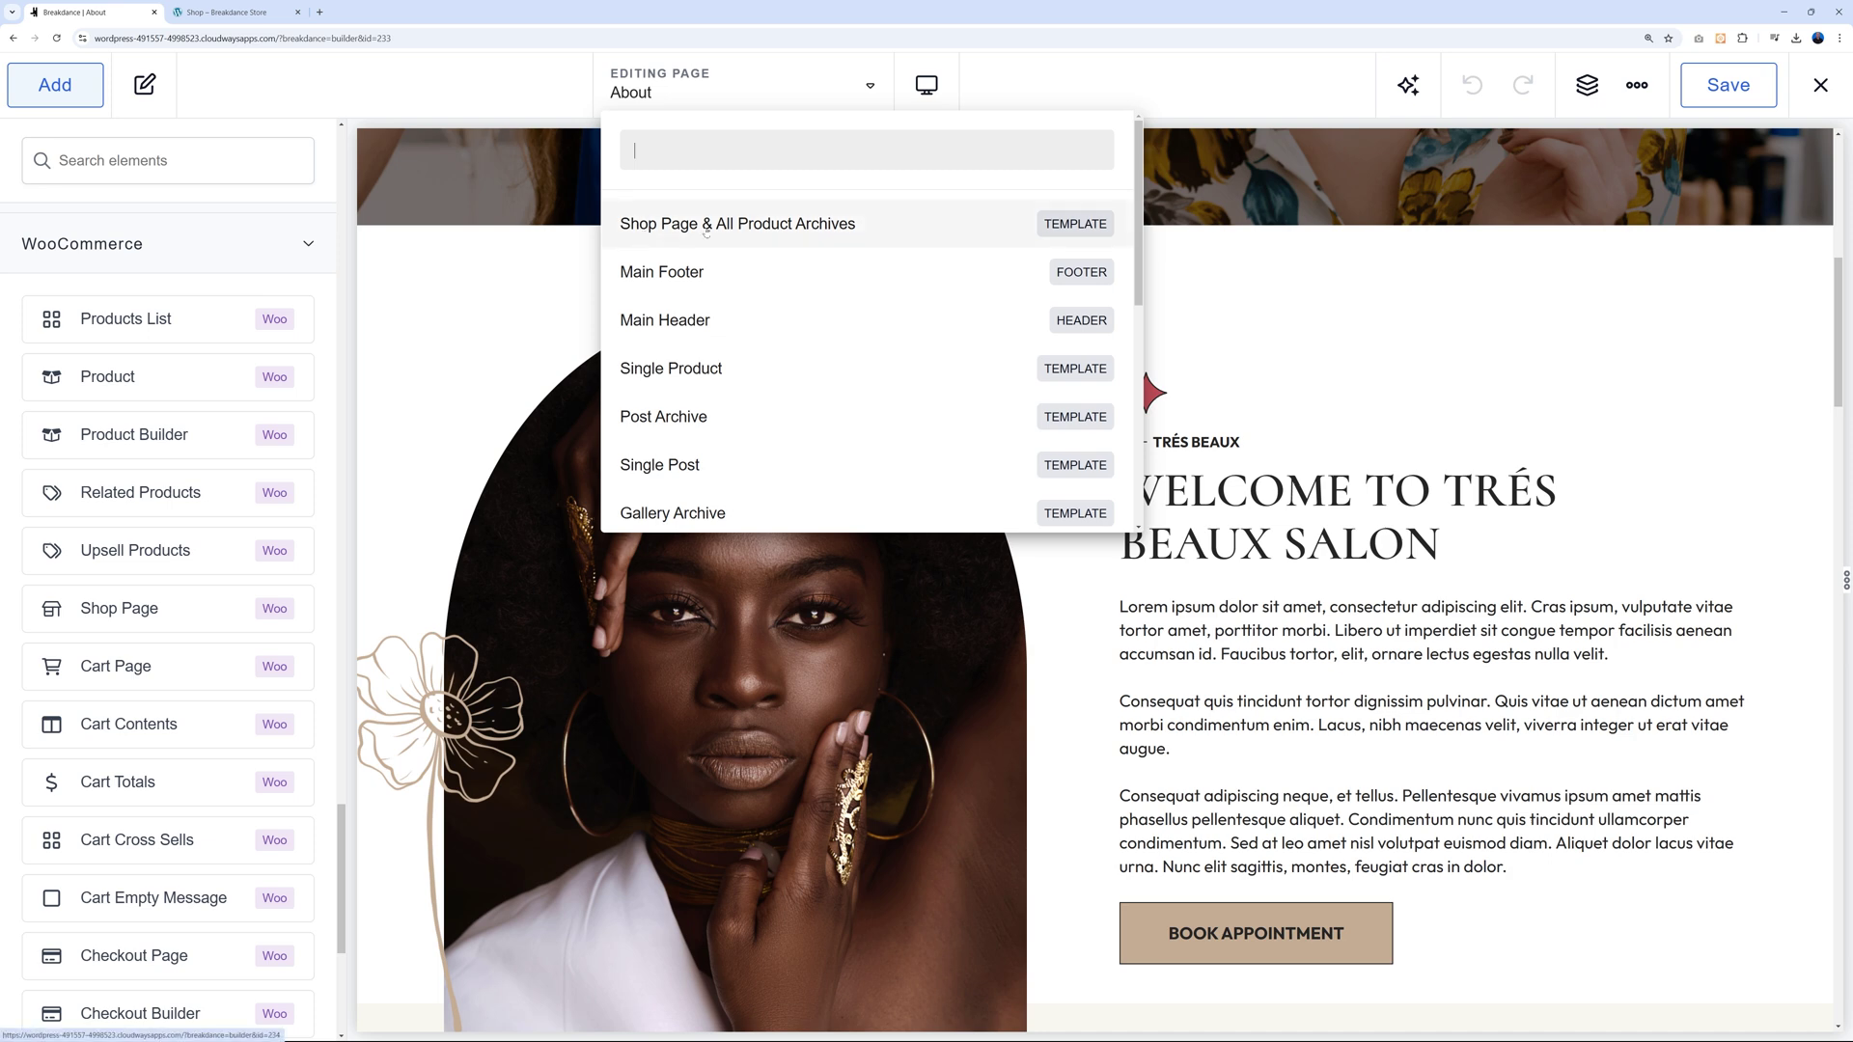
scroll(832, 386, "down", 5)
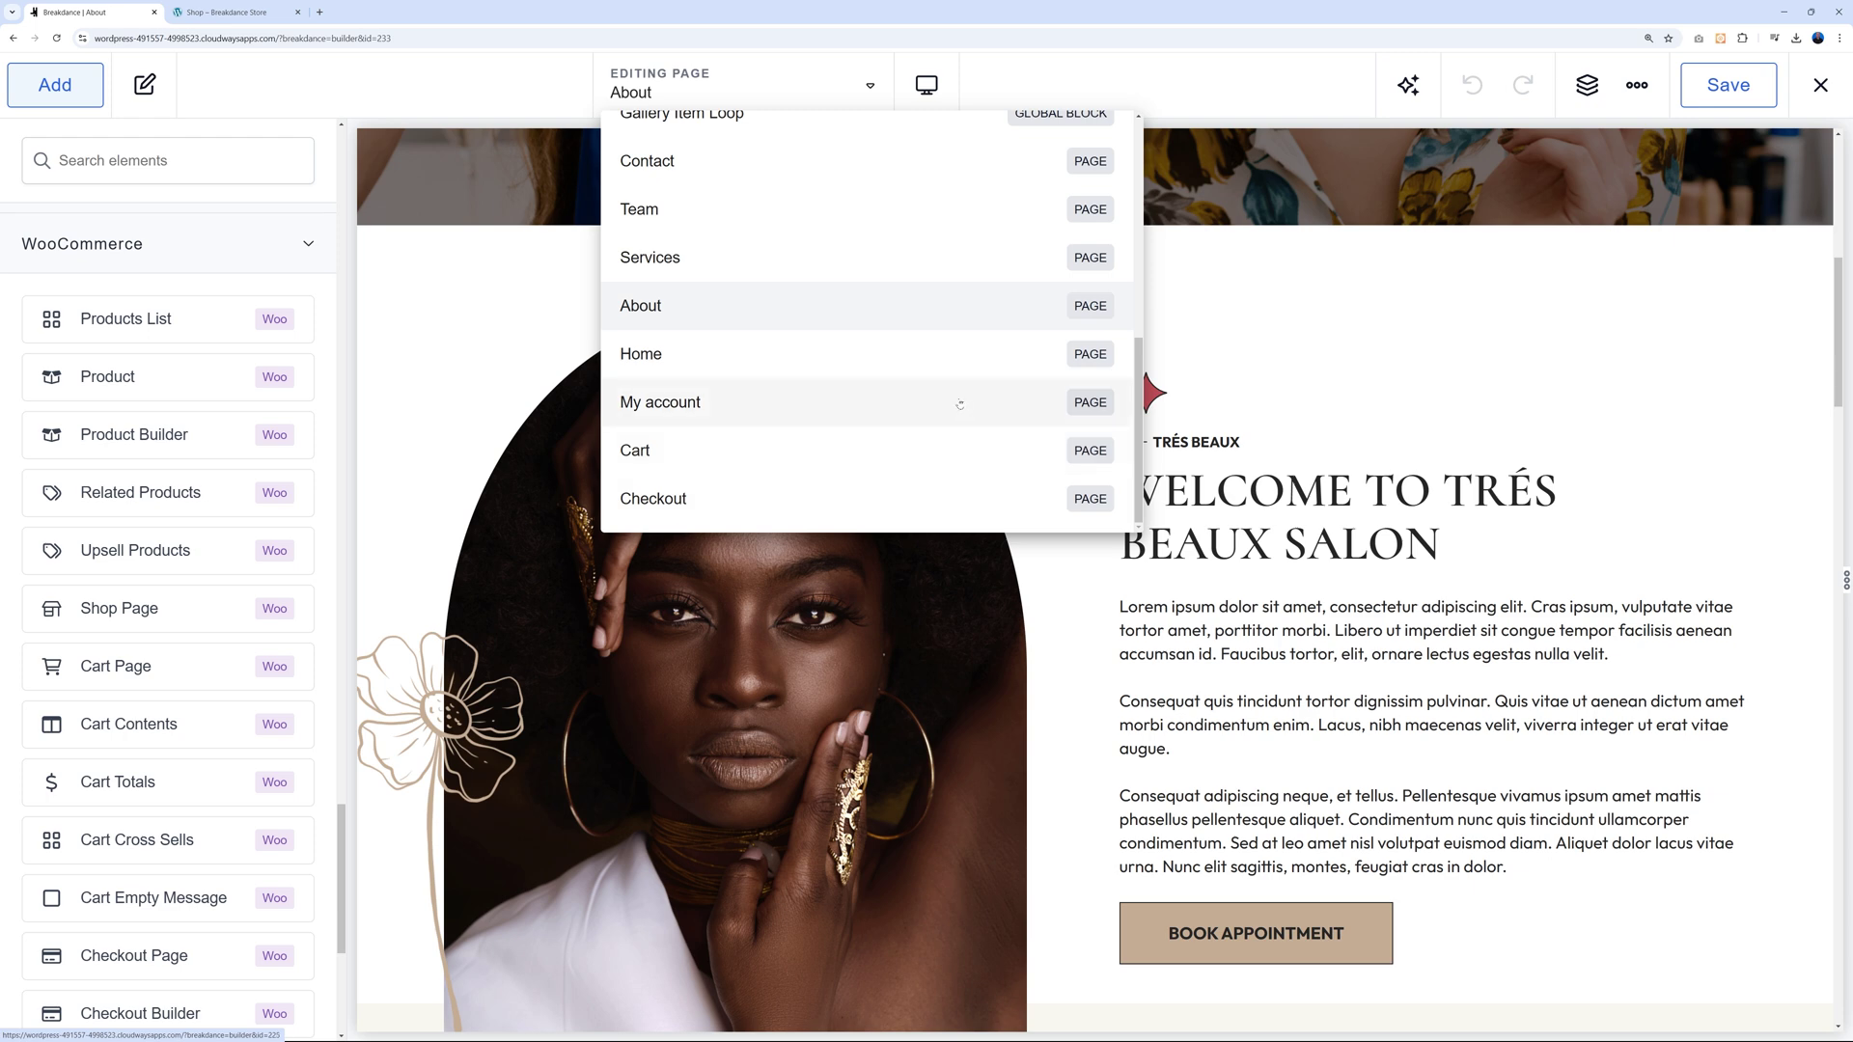
scroll(951, 412, "up", 4)
scroll(946, 412, "up", 2)
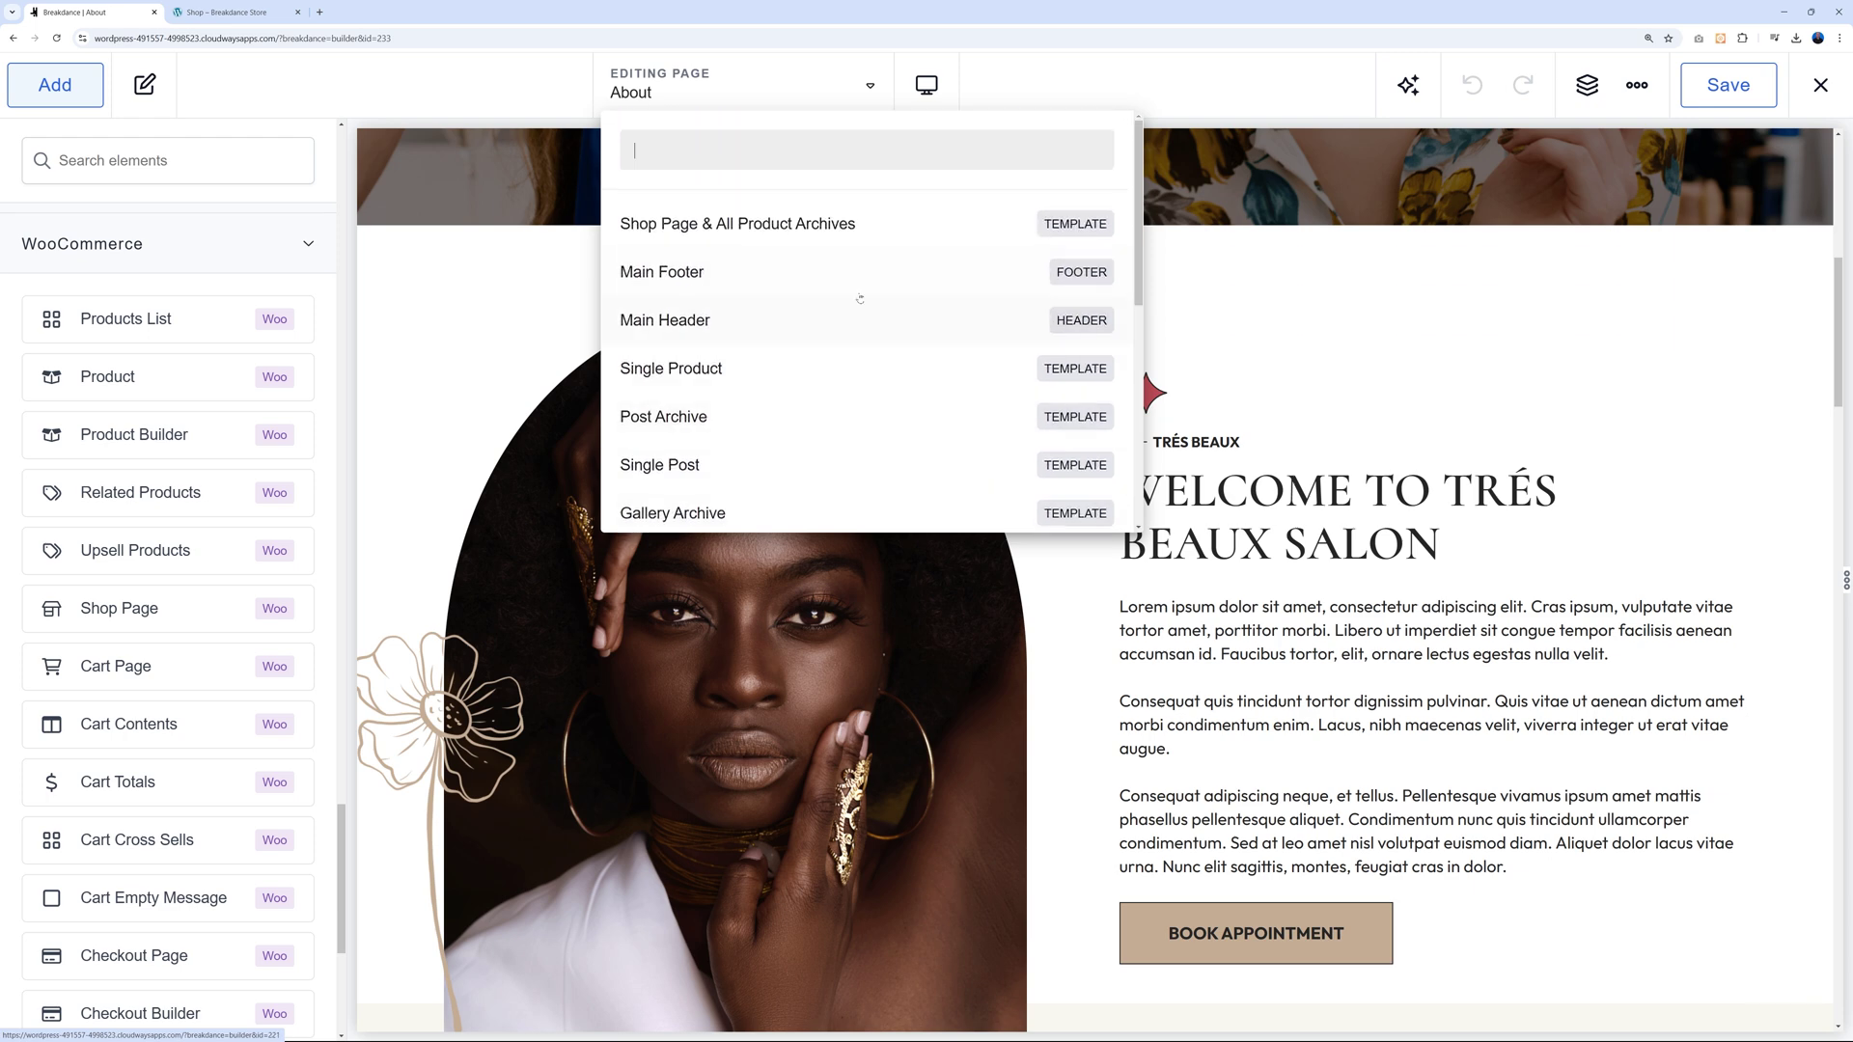
left_click(711, 226)
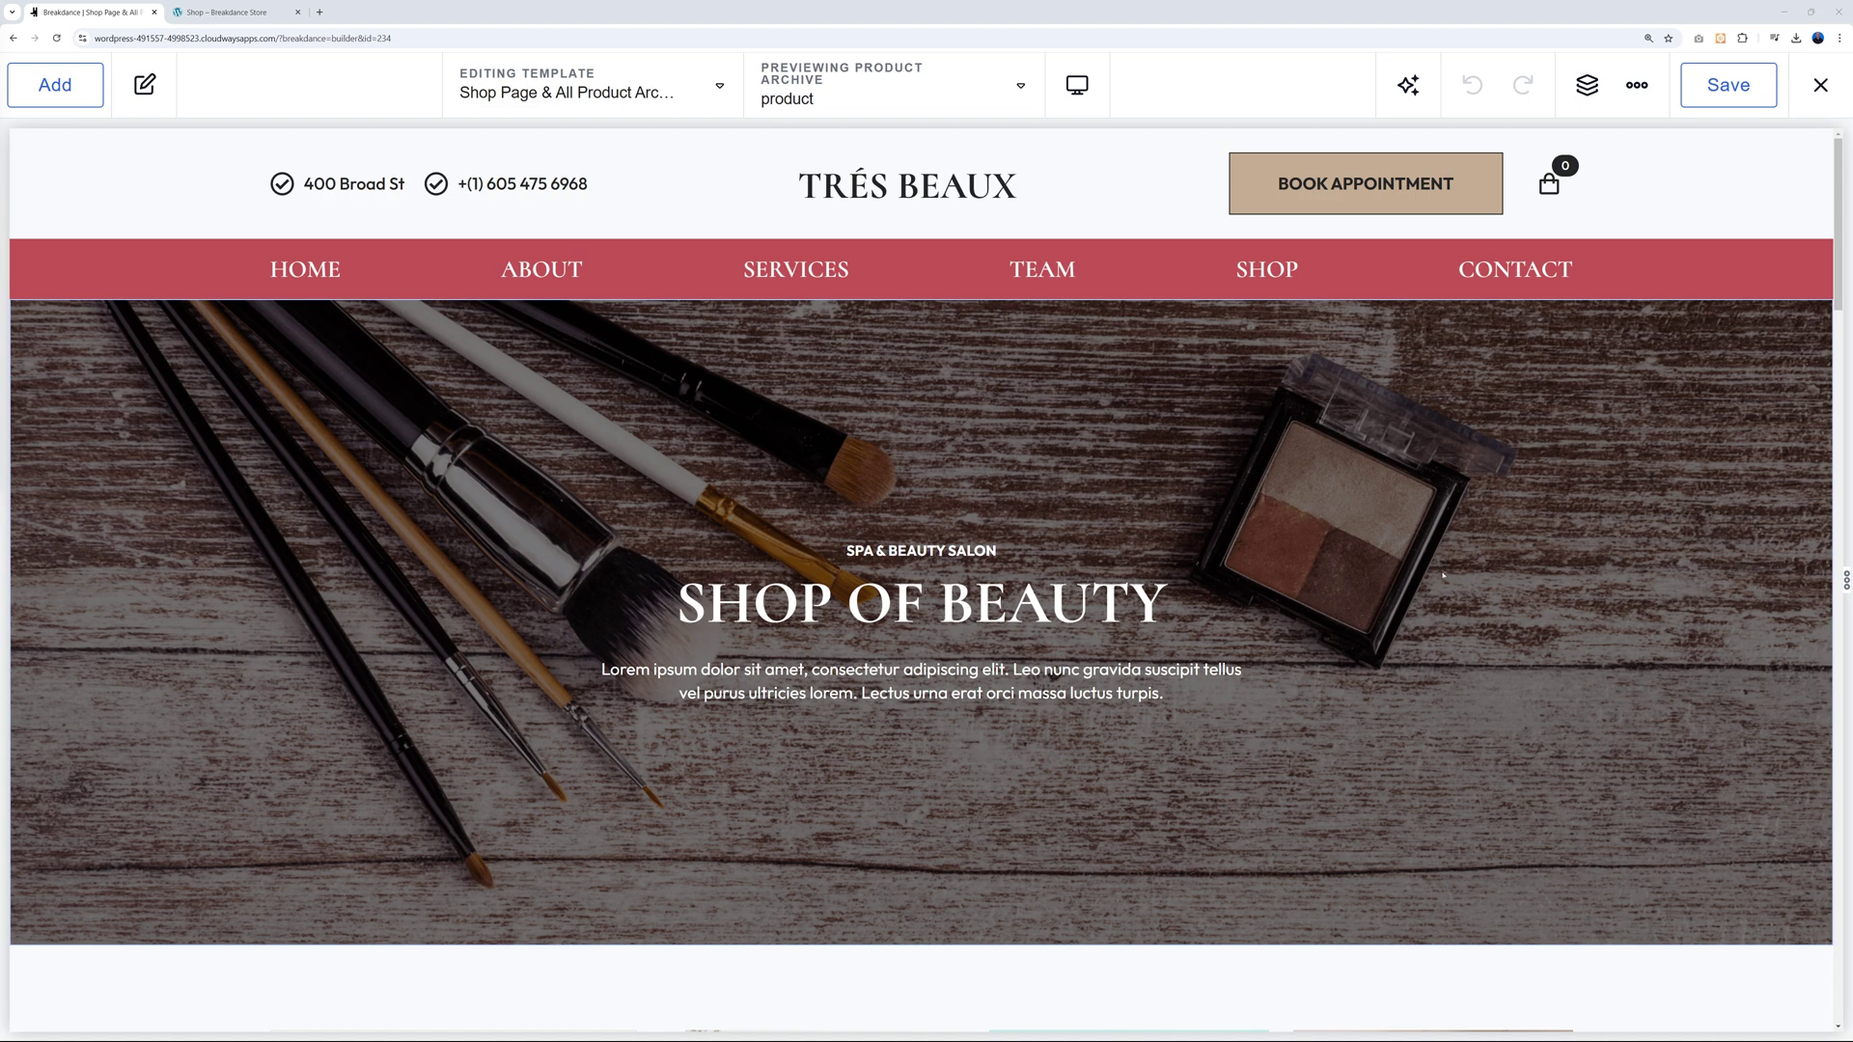
scroll(1443, 576, "down", 10)
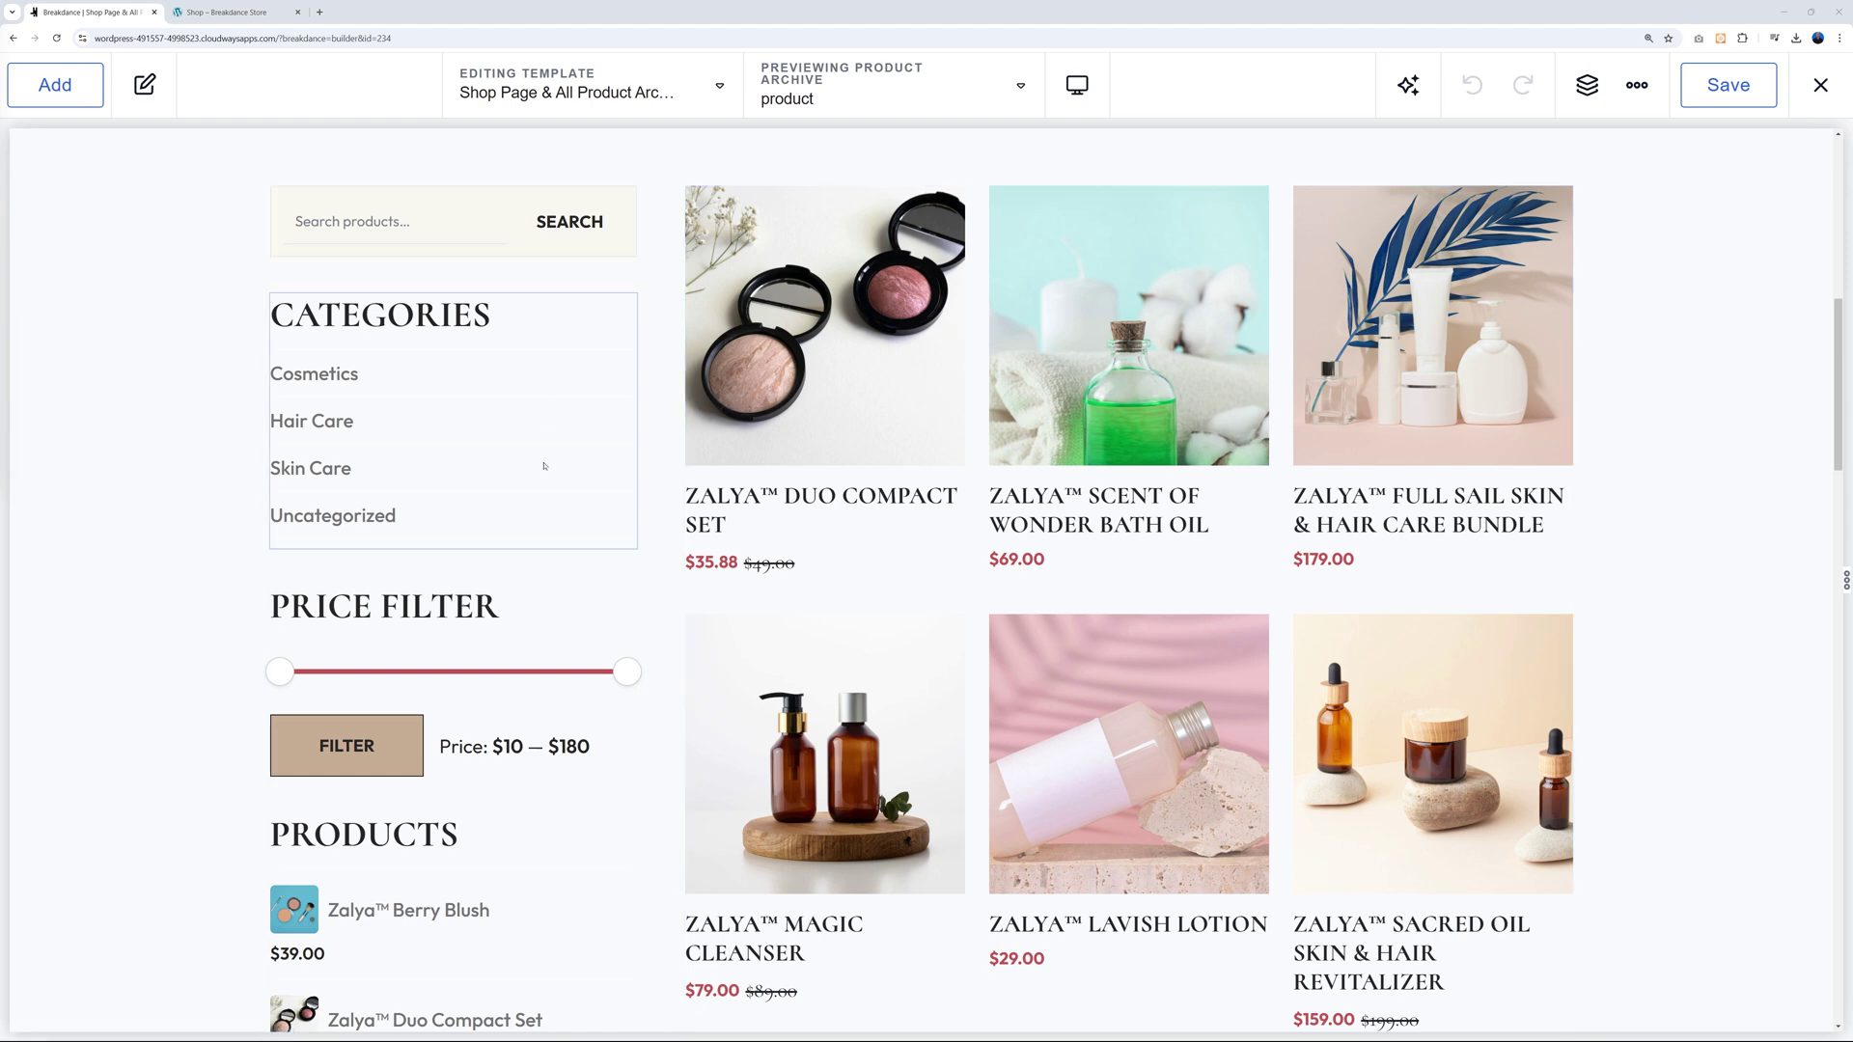
scroll(541, 467, "down", 1)
scroll(524, 507, "down", 2)
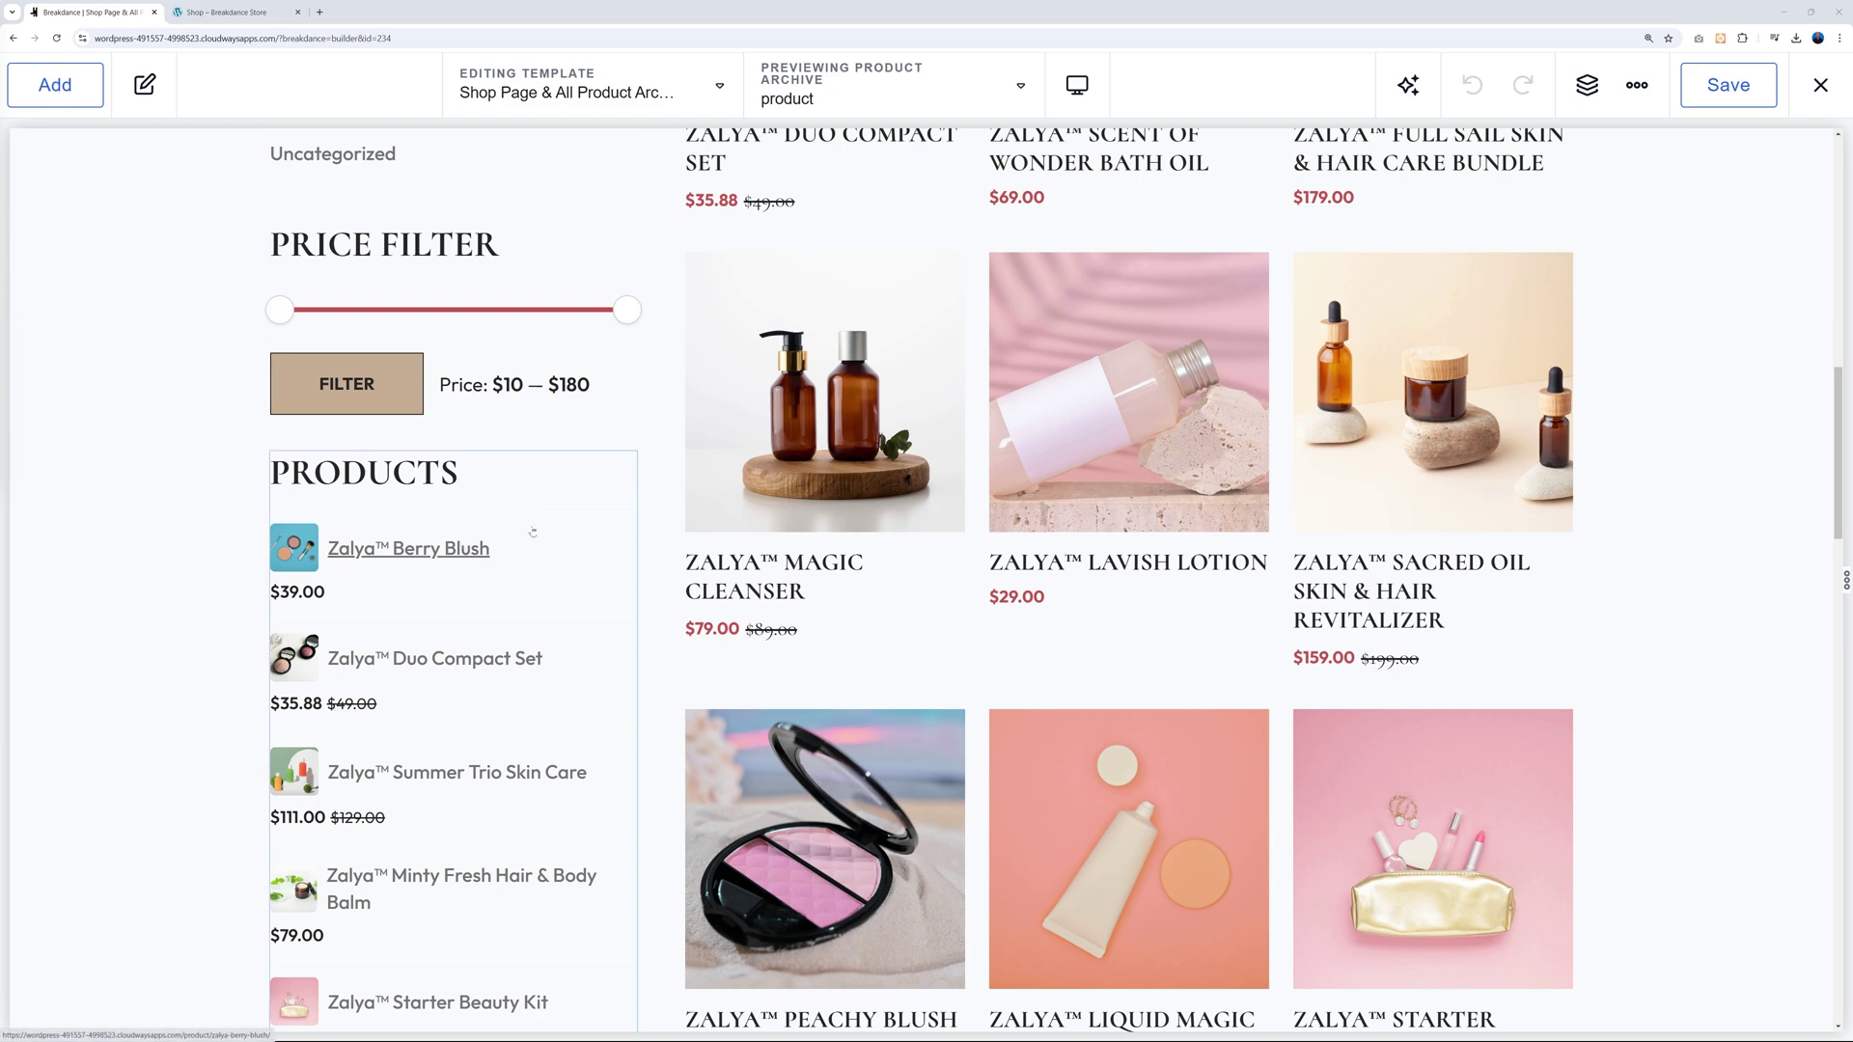
scroll(542, 572, "down", 12)
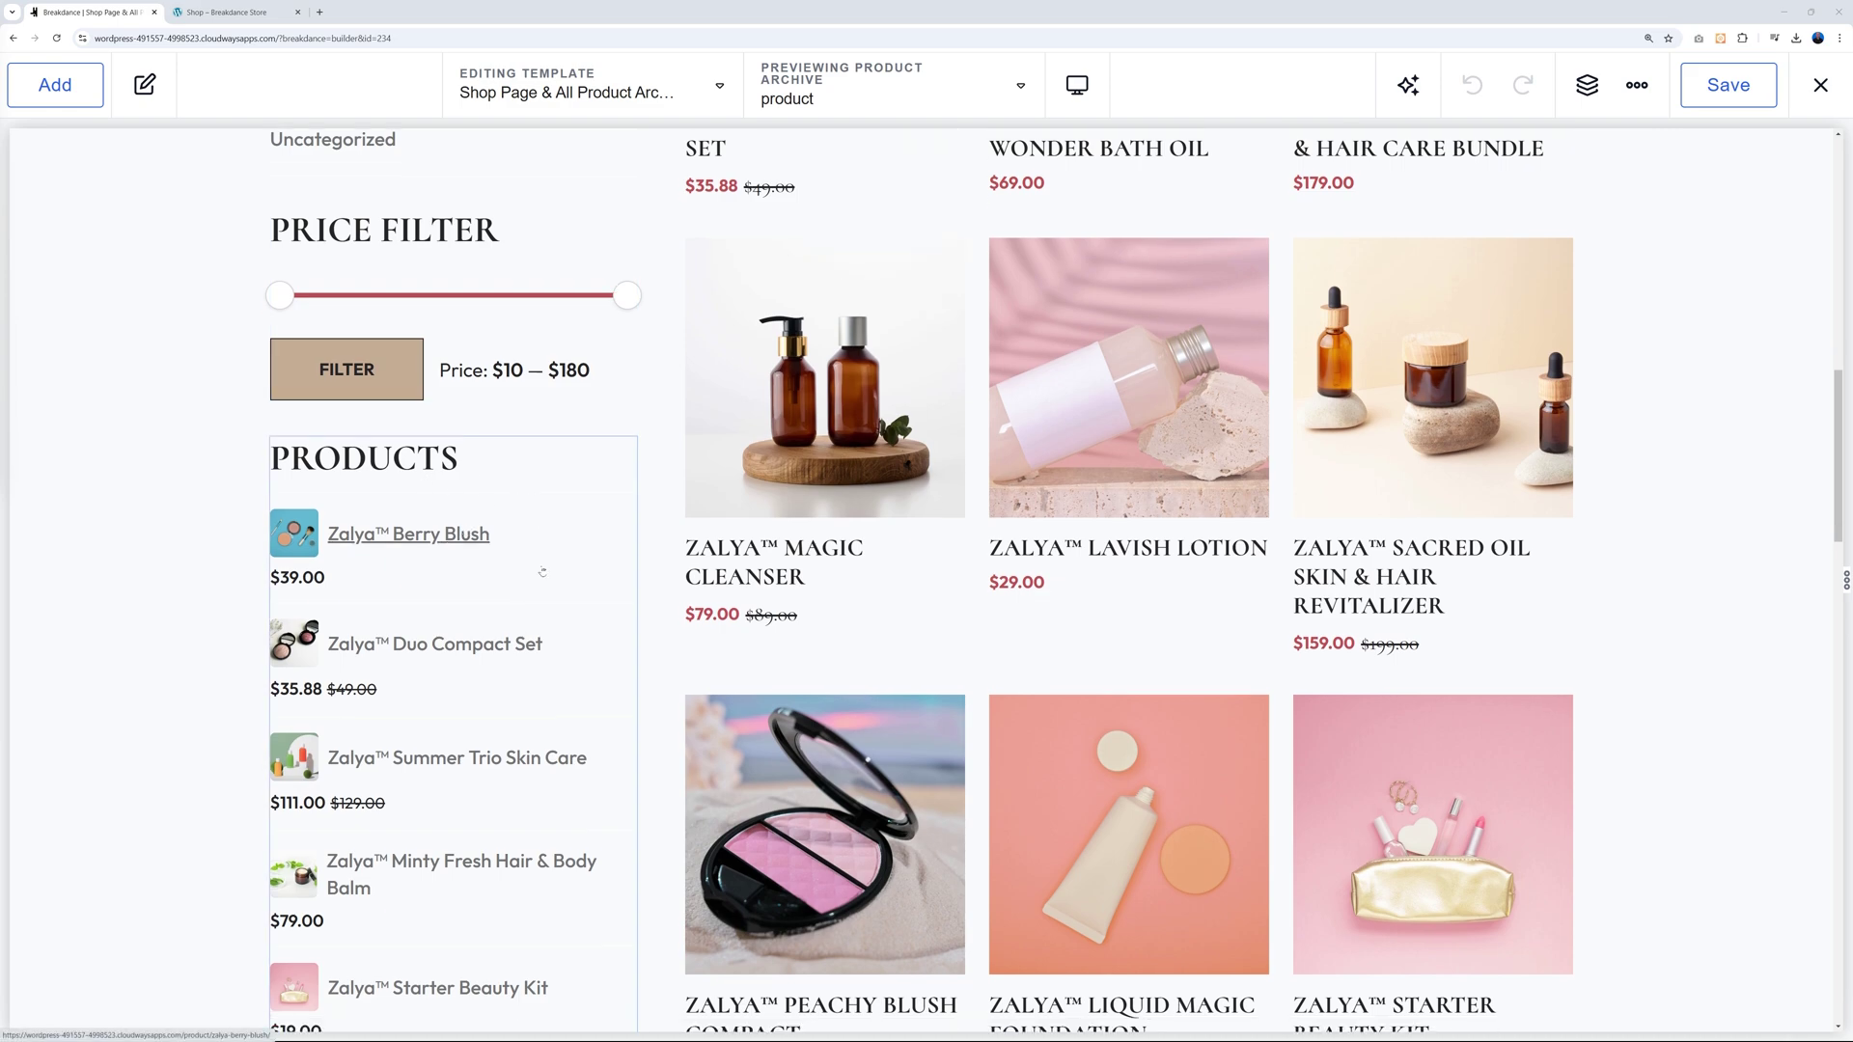
scroll(542, 571, "down", 5)
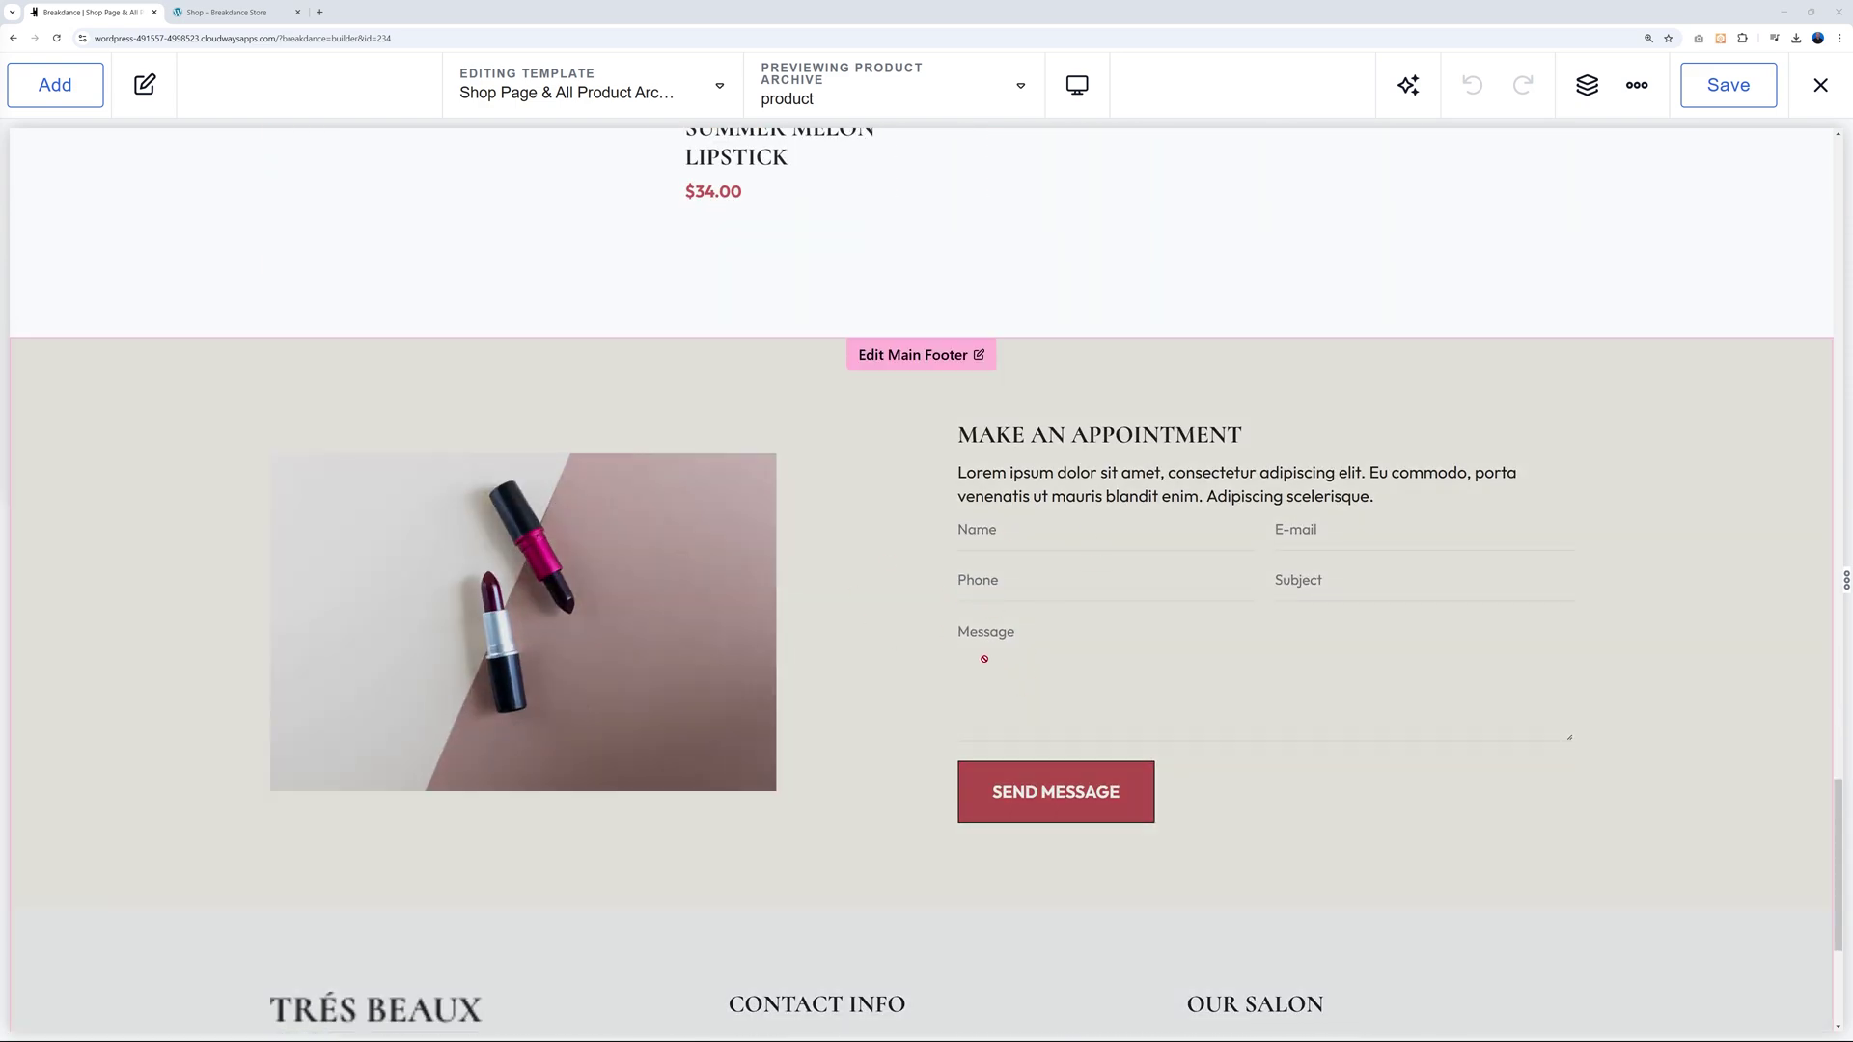
scroll(1175, 641, "up", 15)
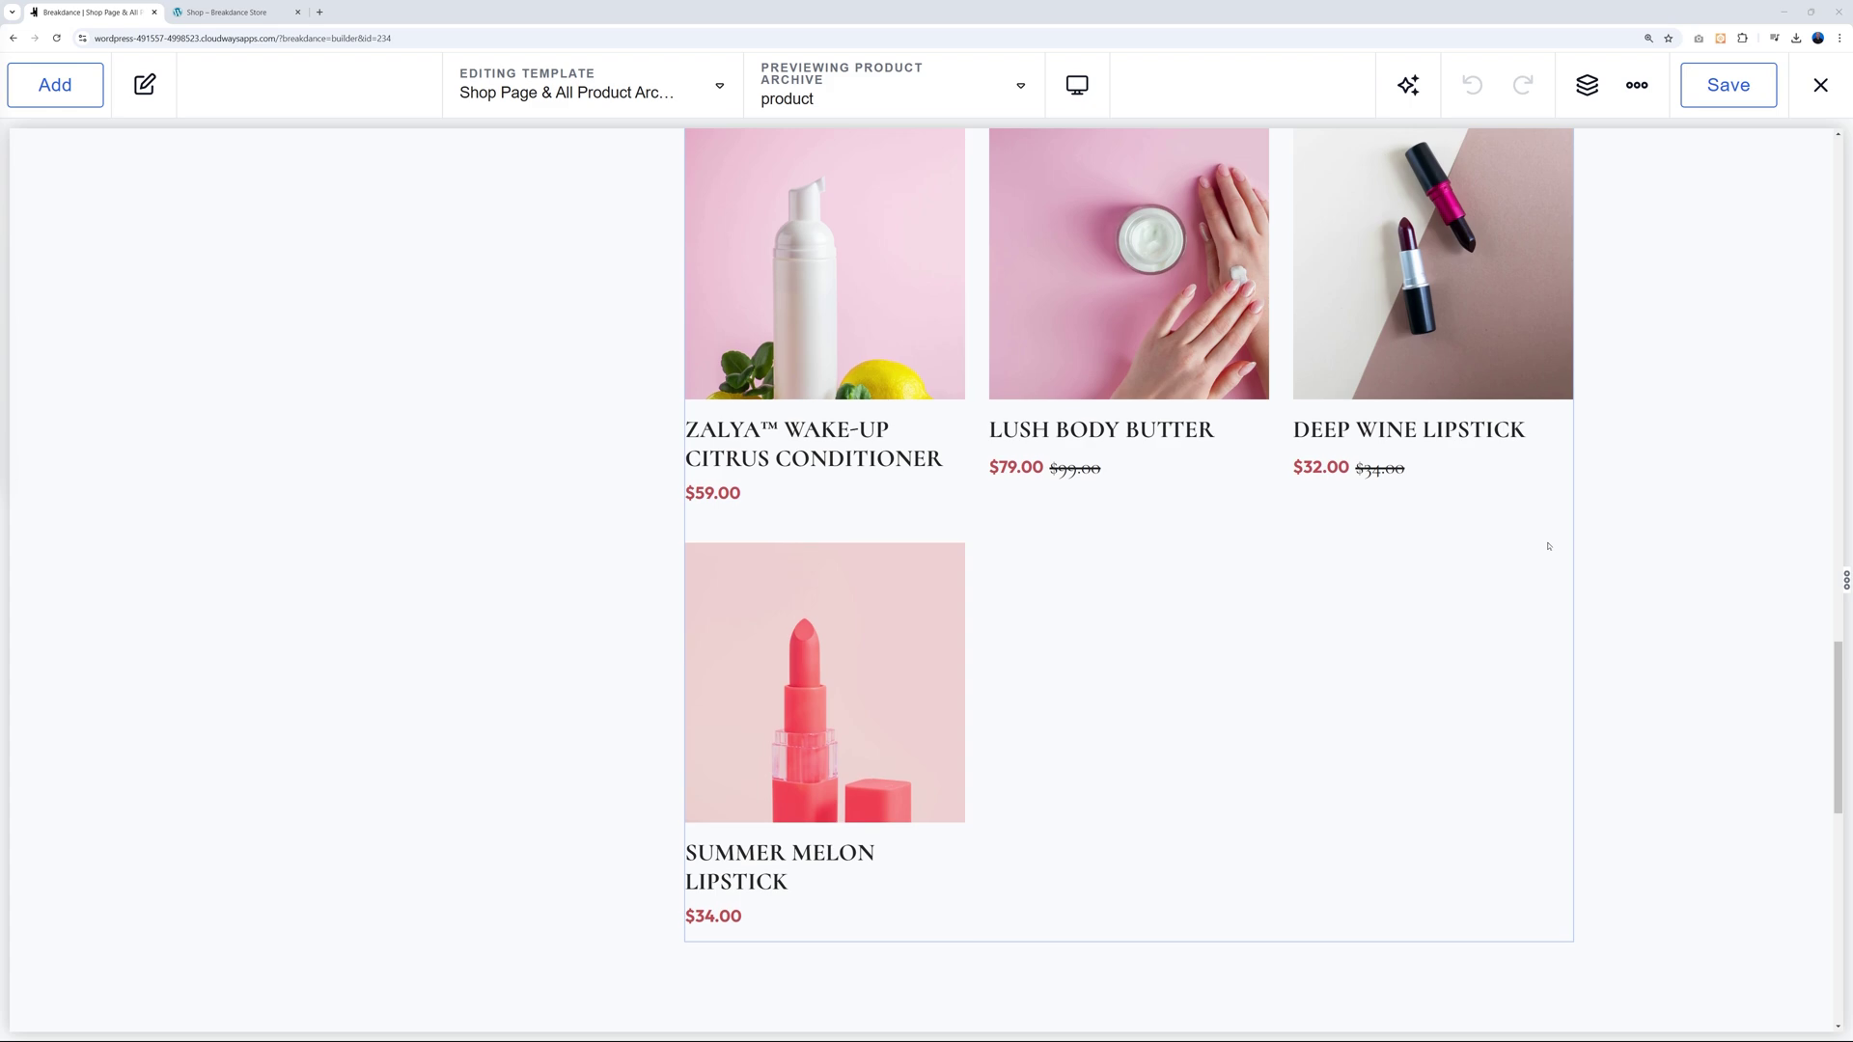
scroll(1548, 548, "up", 10)
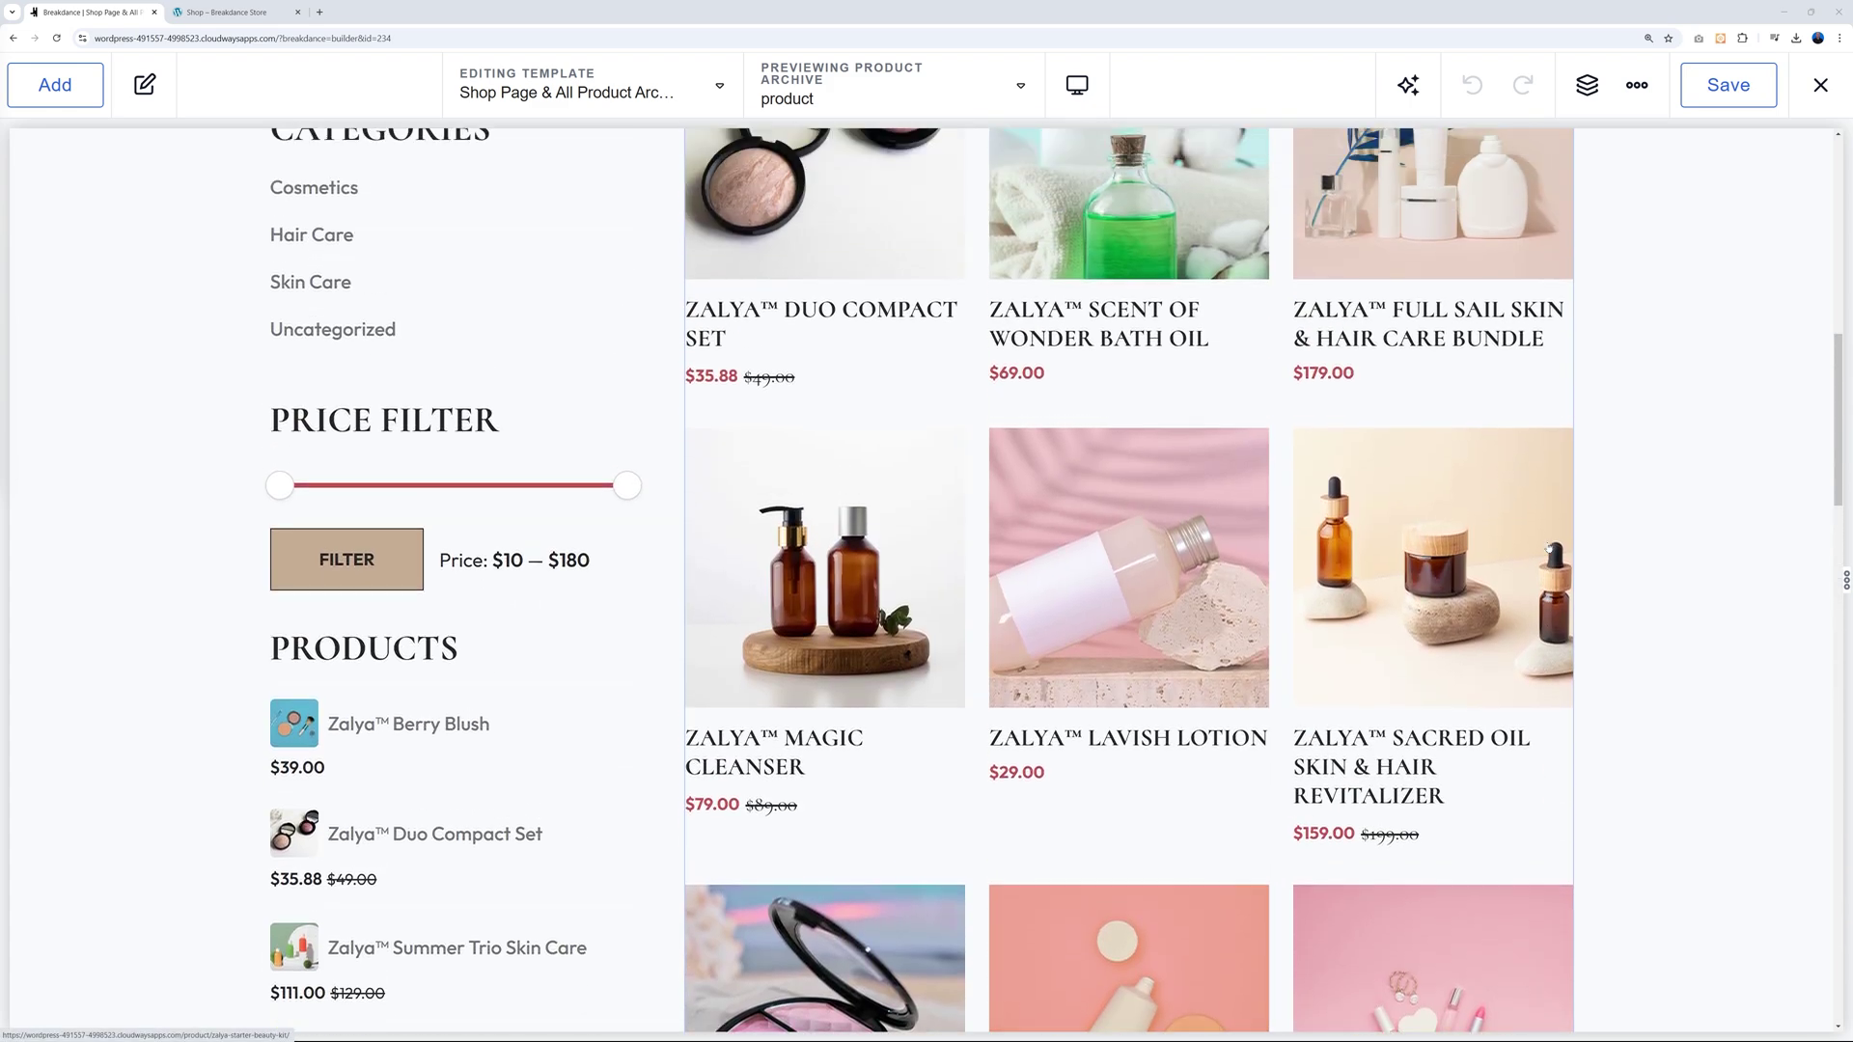
scroll(1548, 548, "up", 2)
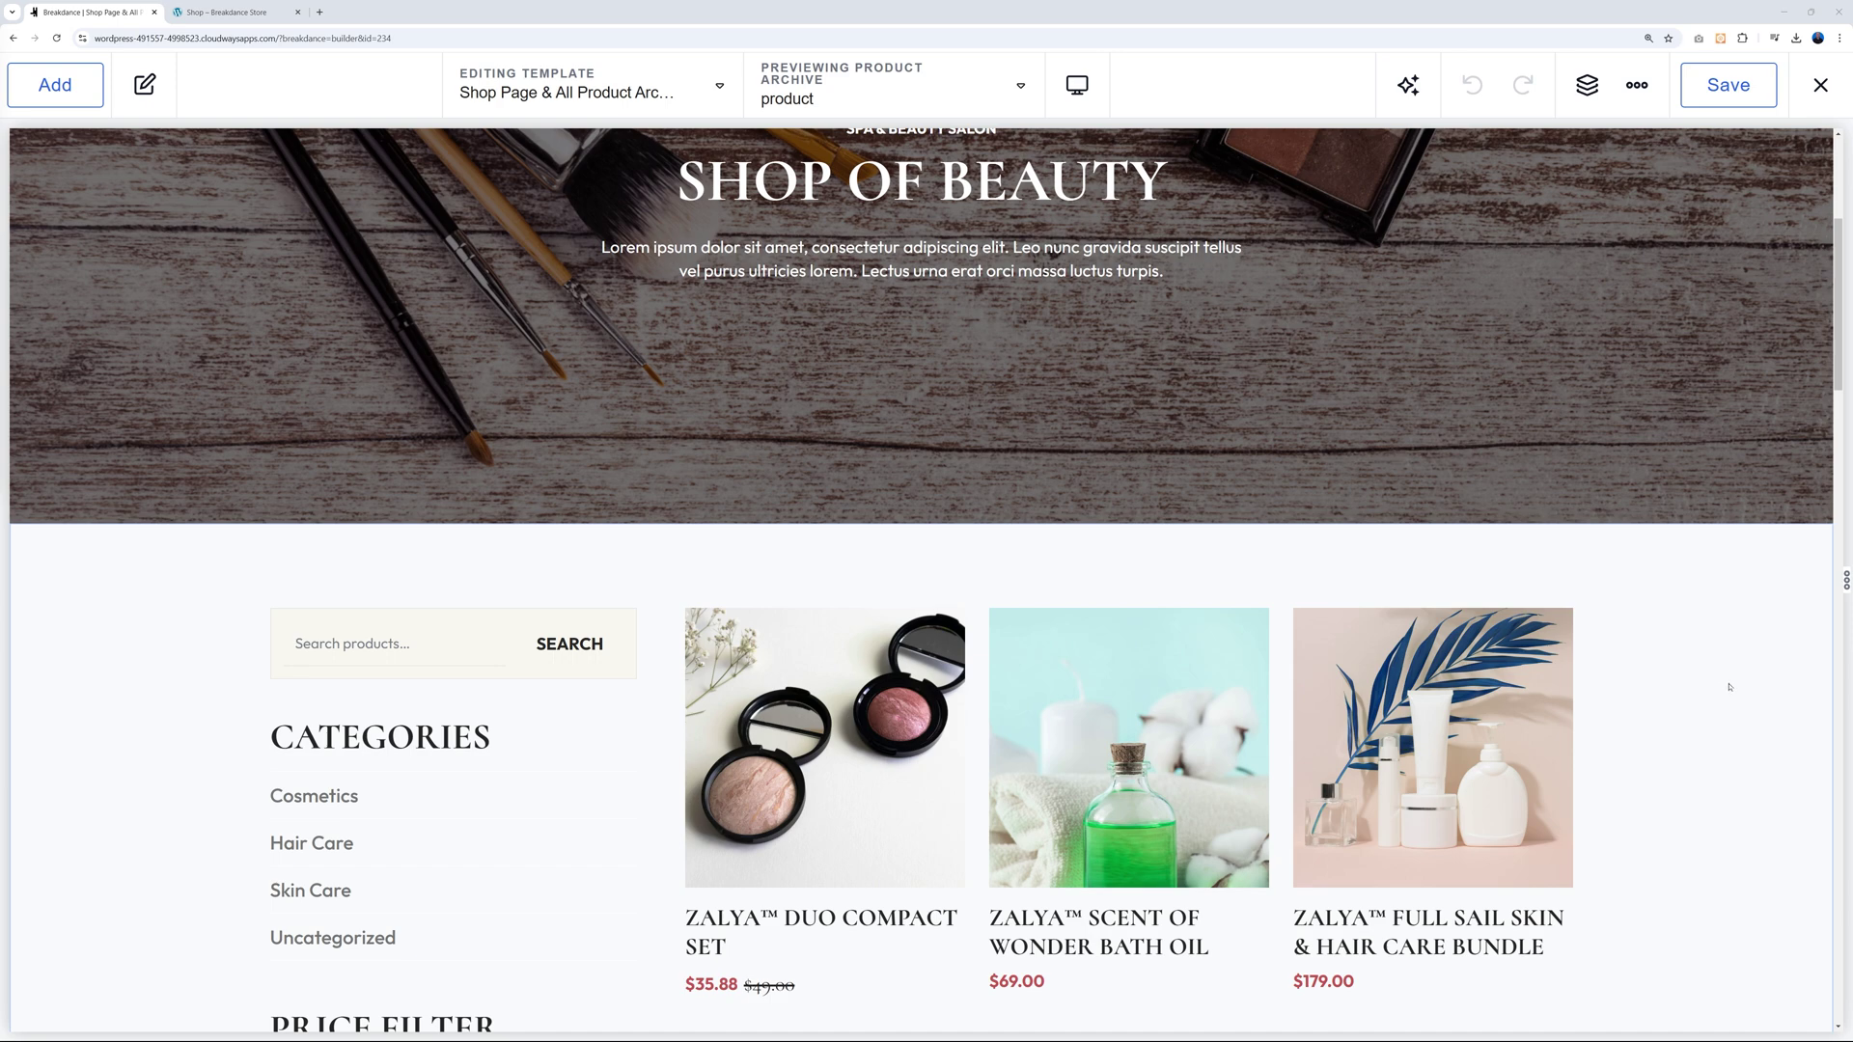
scroll(1176, 505, "down", 2)
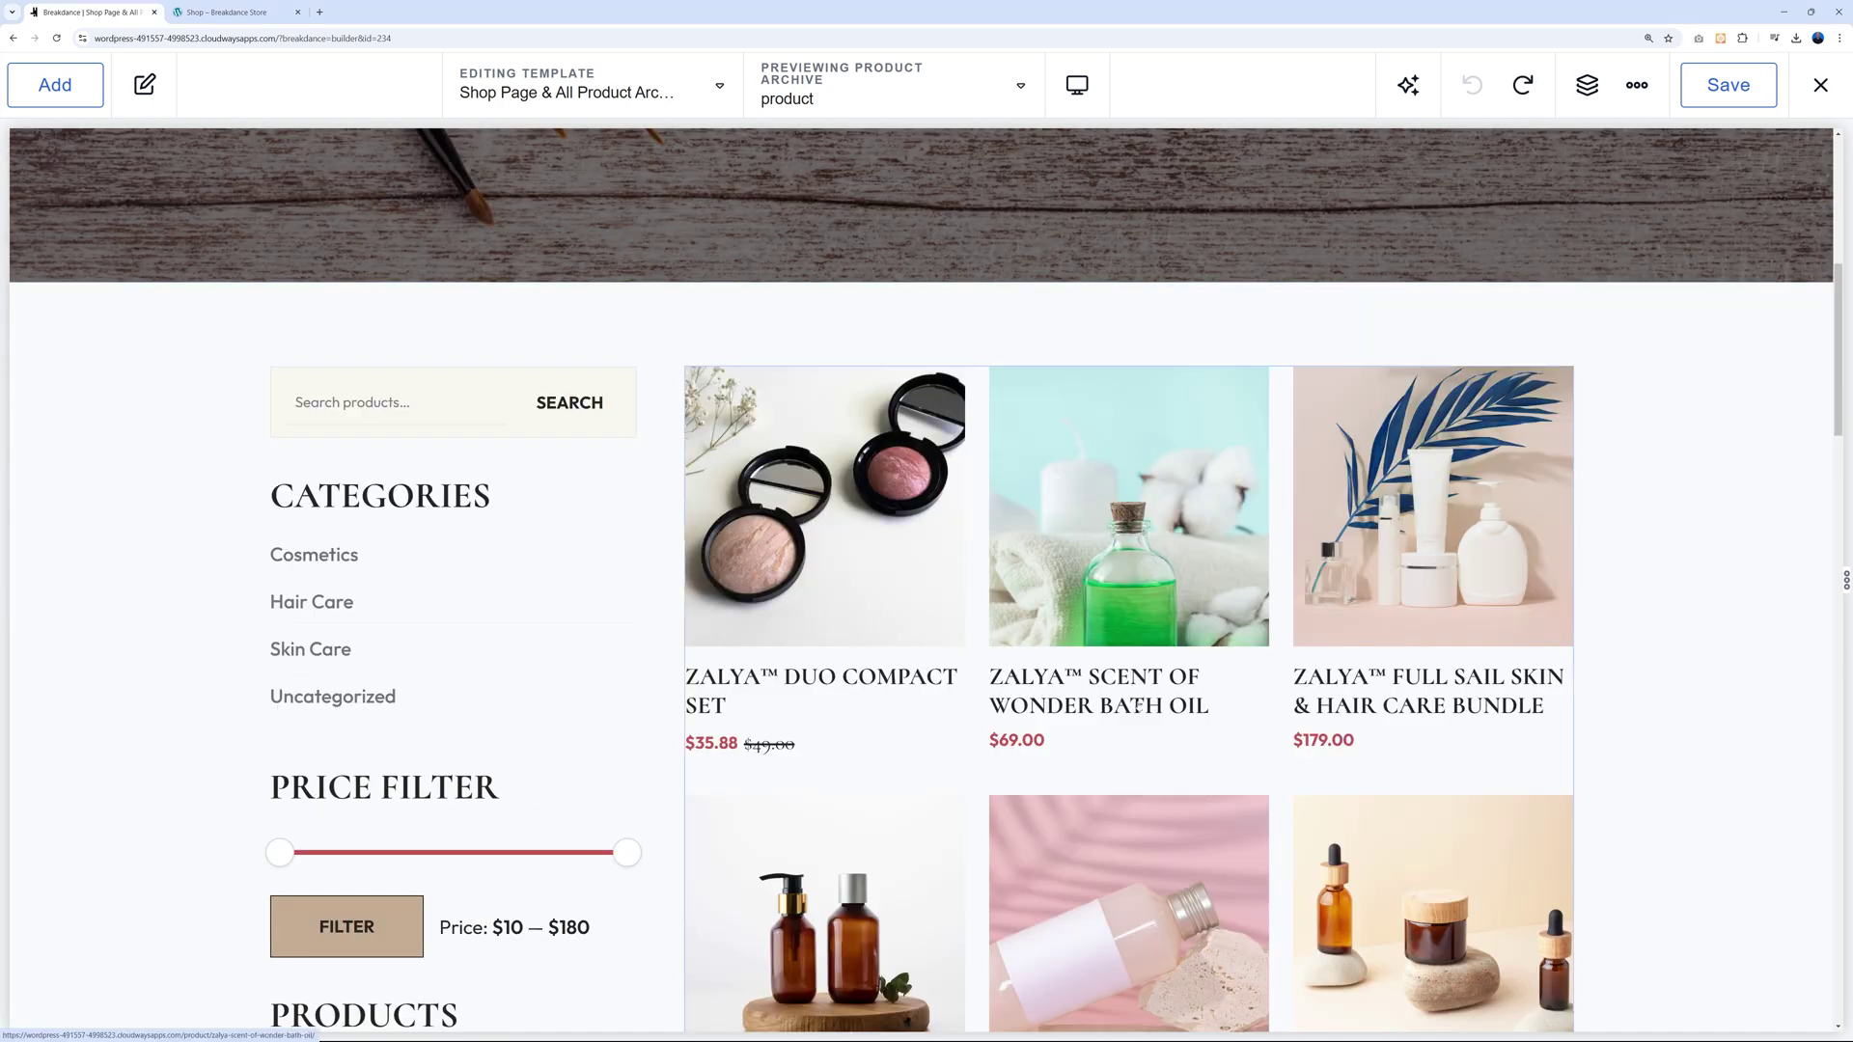
scroll(356, 340, "down", 1)
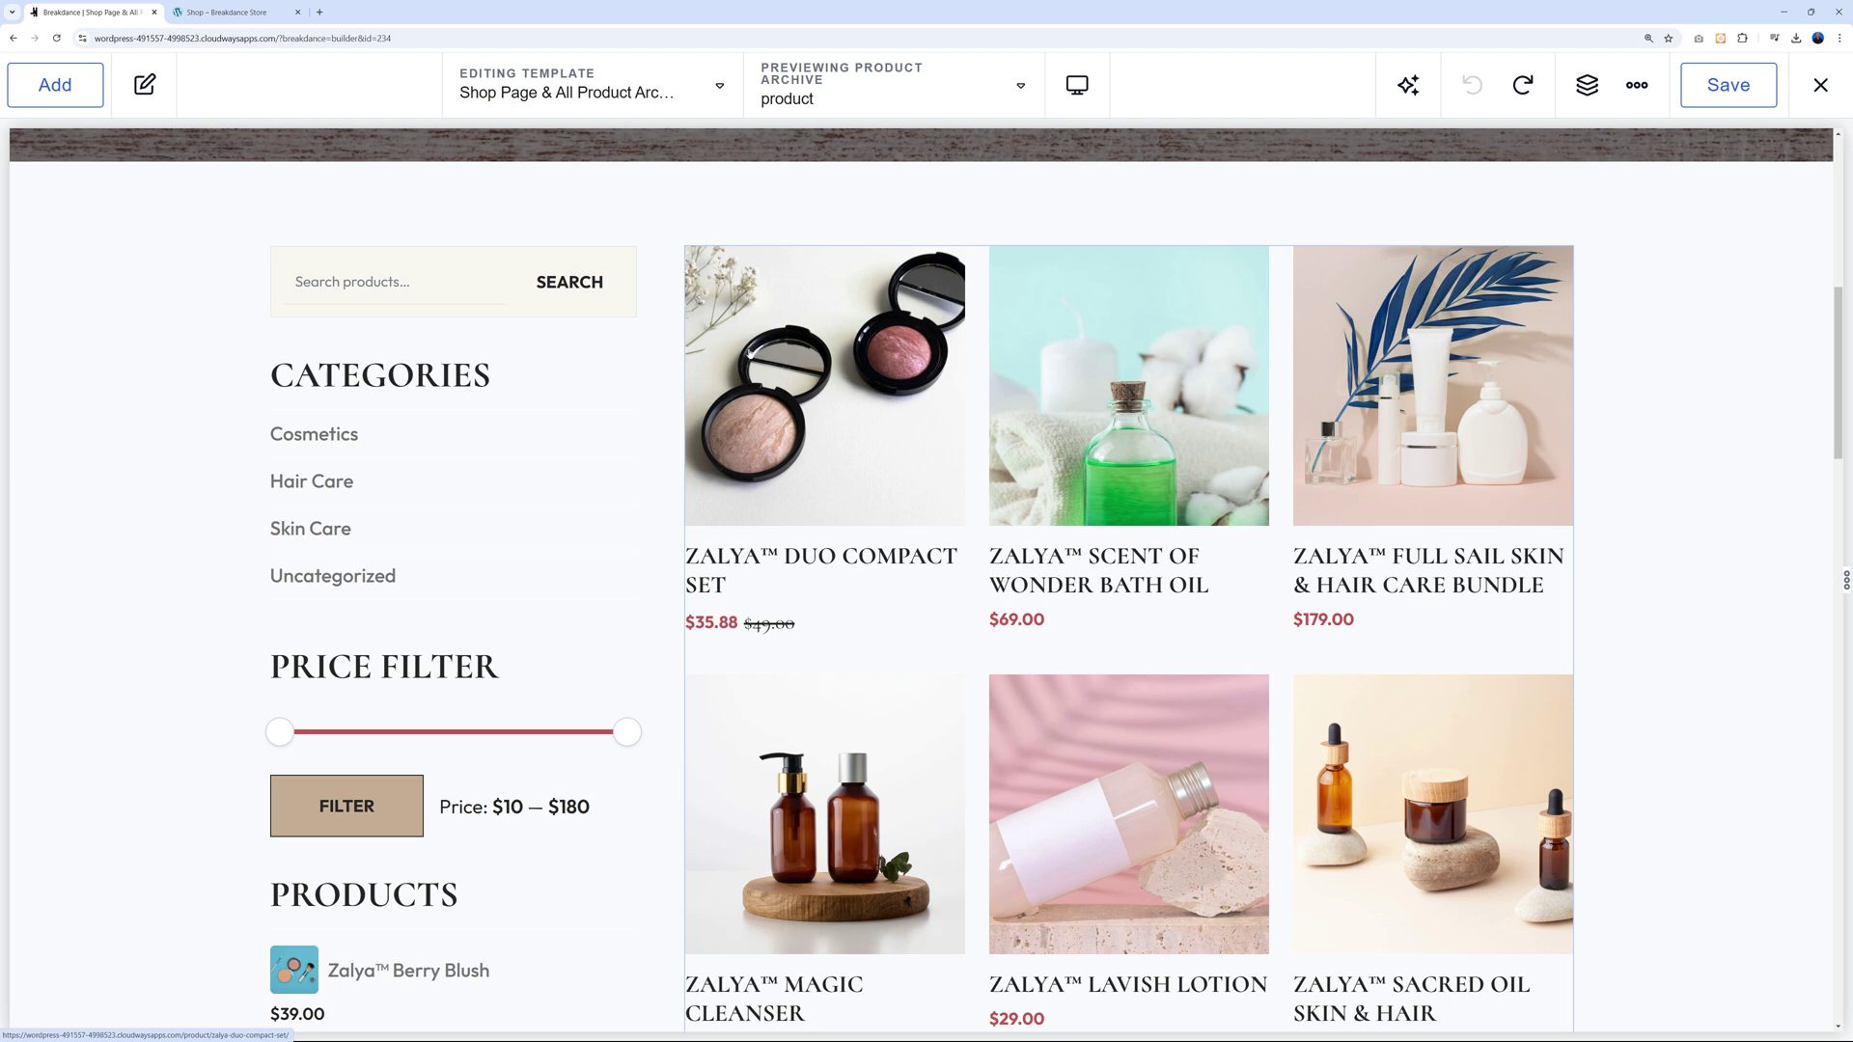
Select the shop's Products List and keep Order By set to Date, Order Descending.
left_click(732, 324)
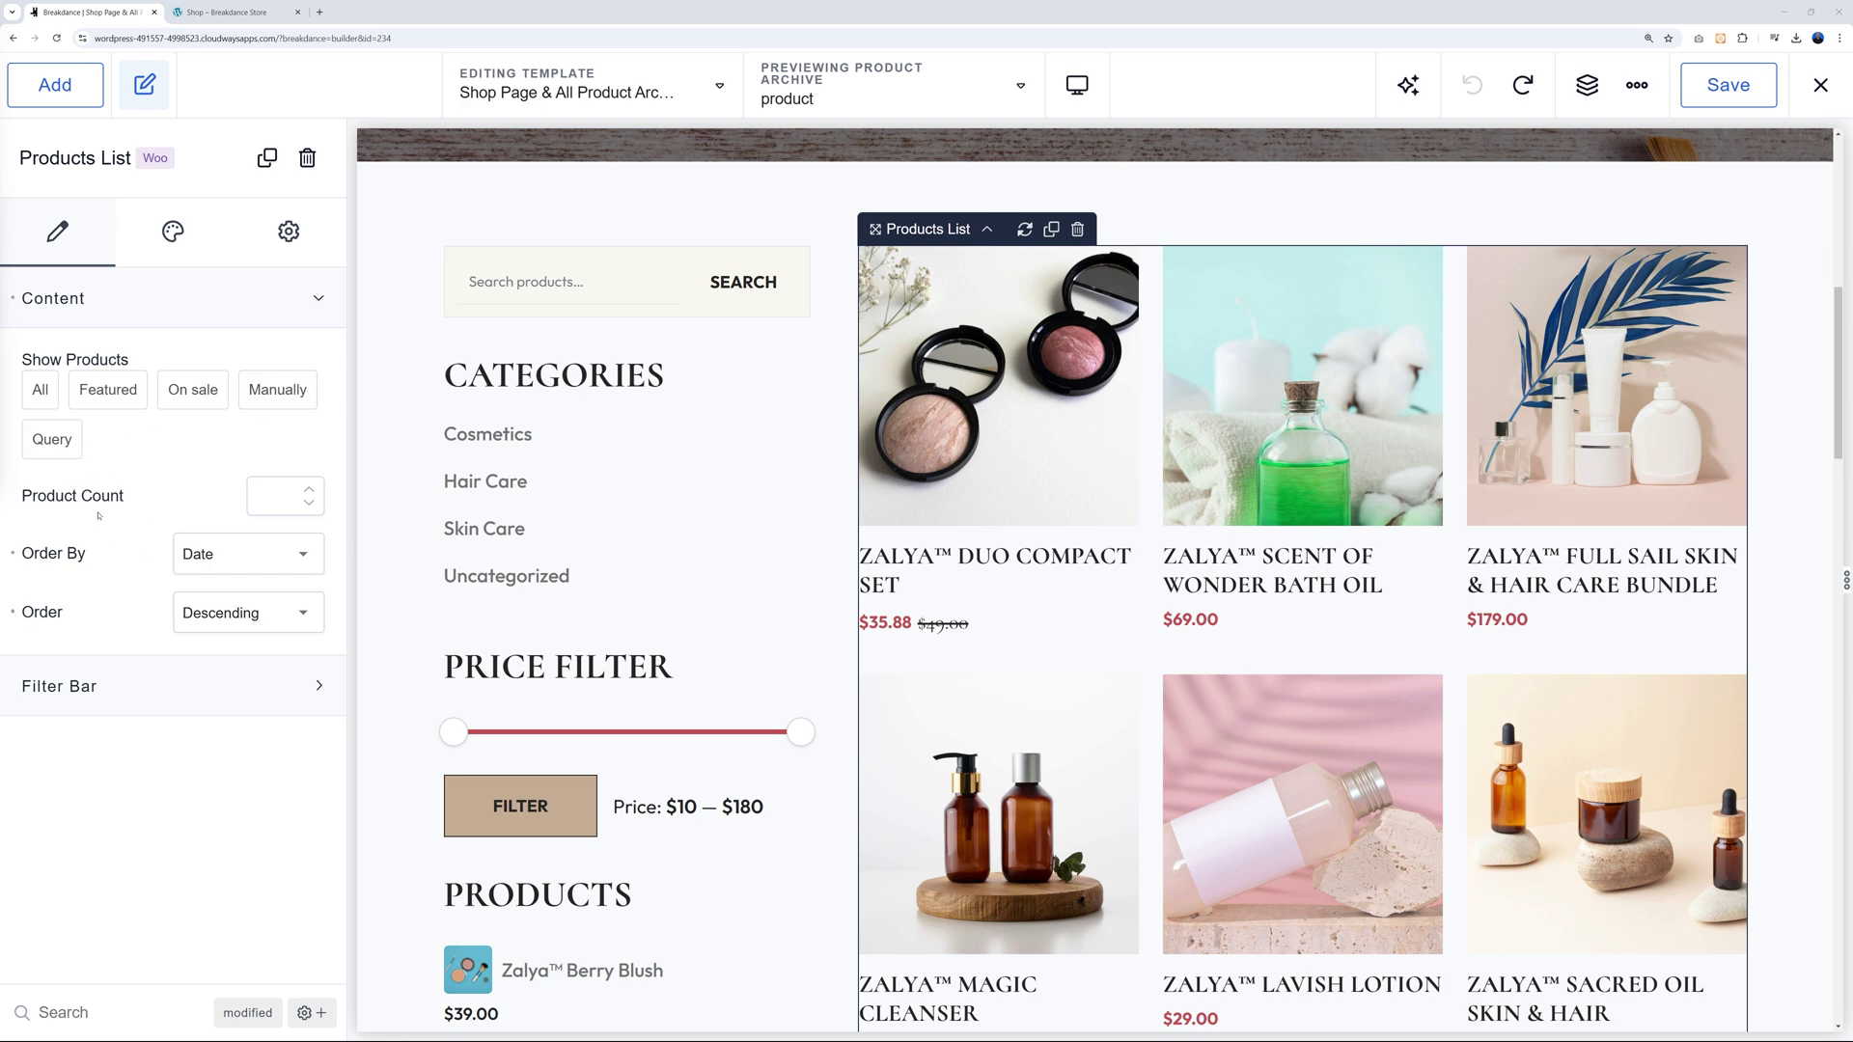
left_click(298, 567)
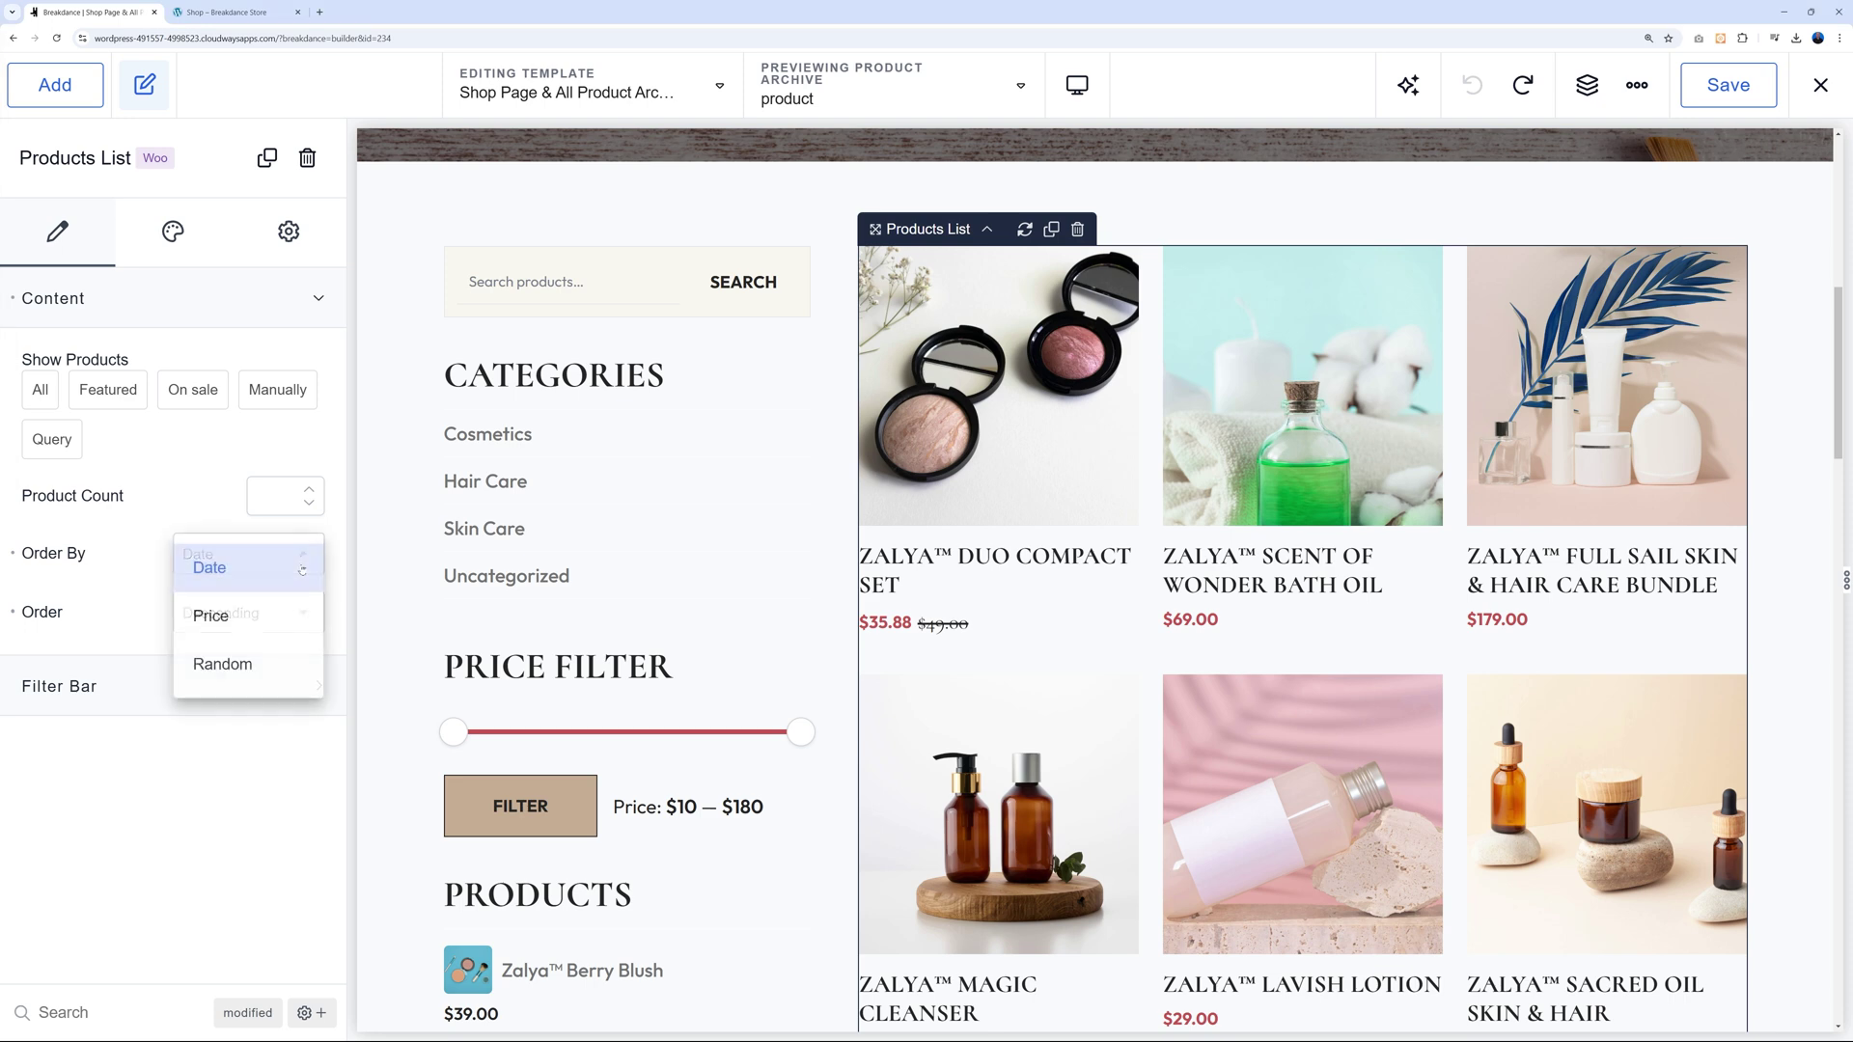
left_click(126, 589)
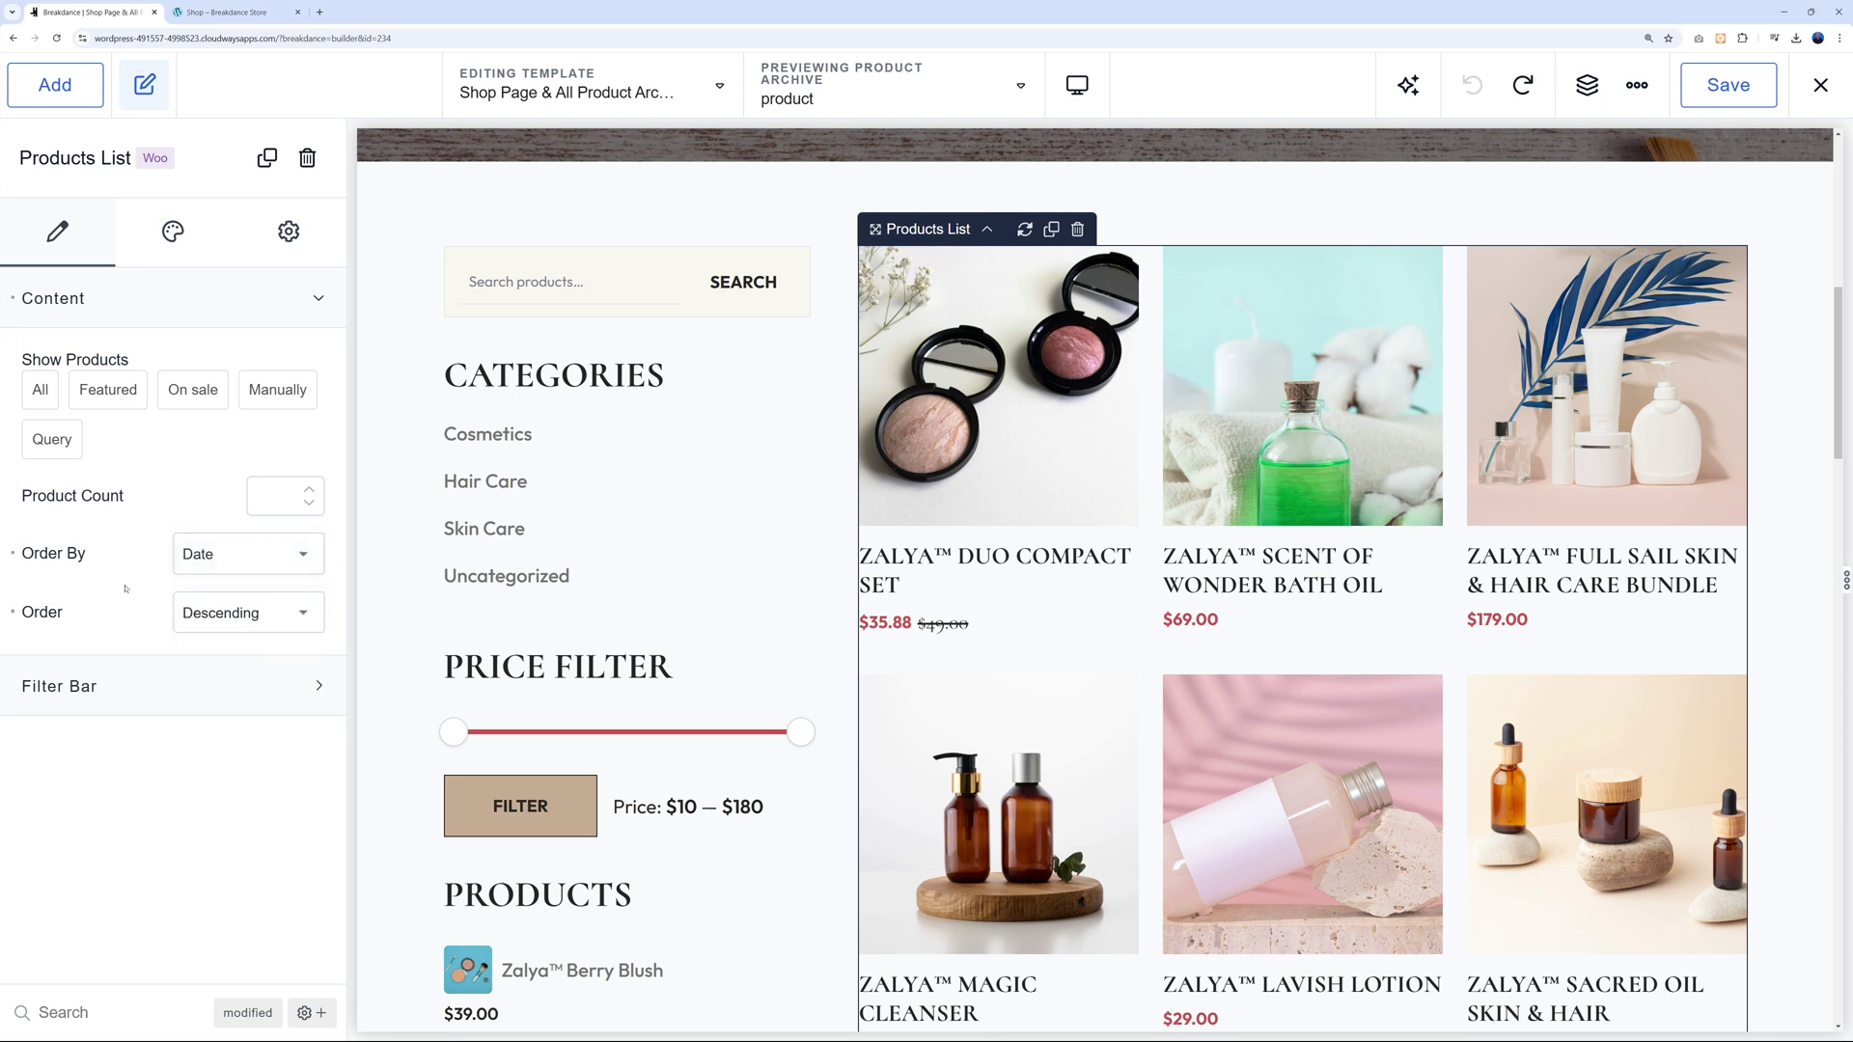
left_click(296, 621)
left_click(295, 624)
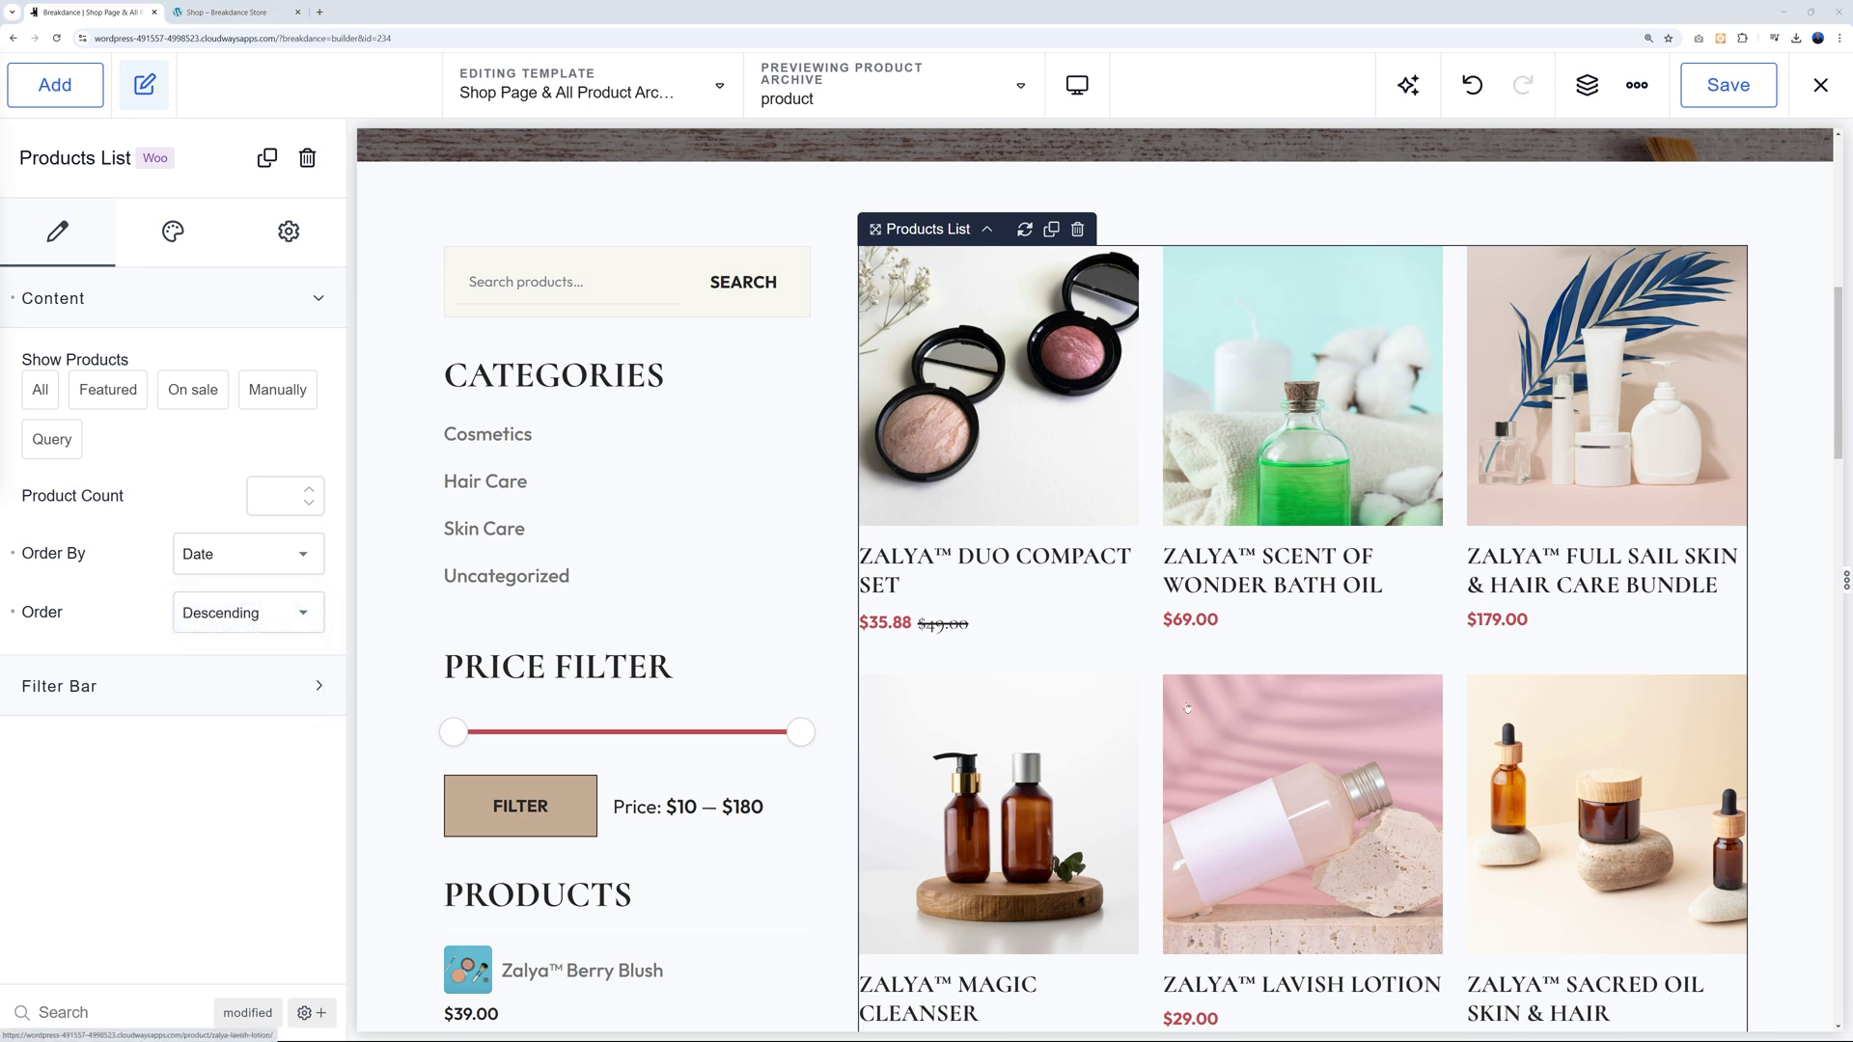
Try Show Products set to Manually without adding any, then set it to Query.
left_click(276, 396)
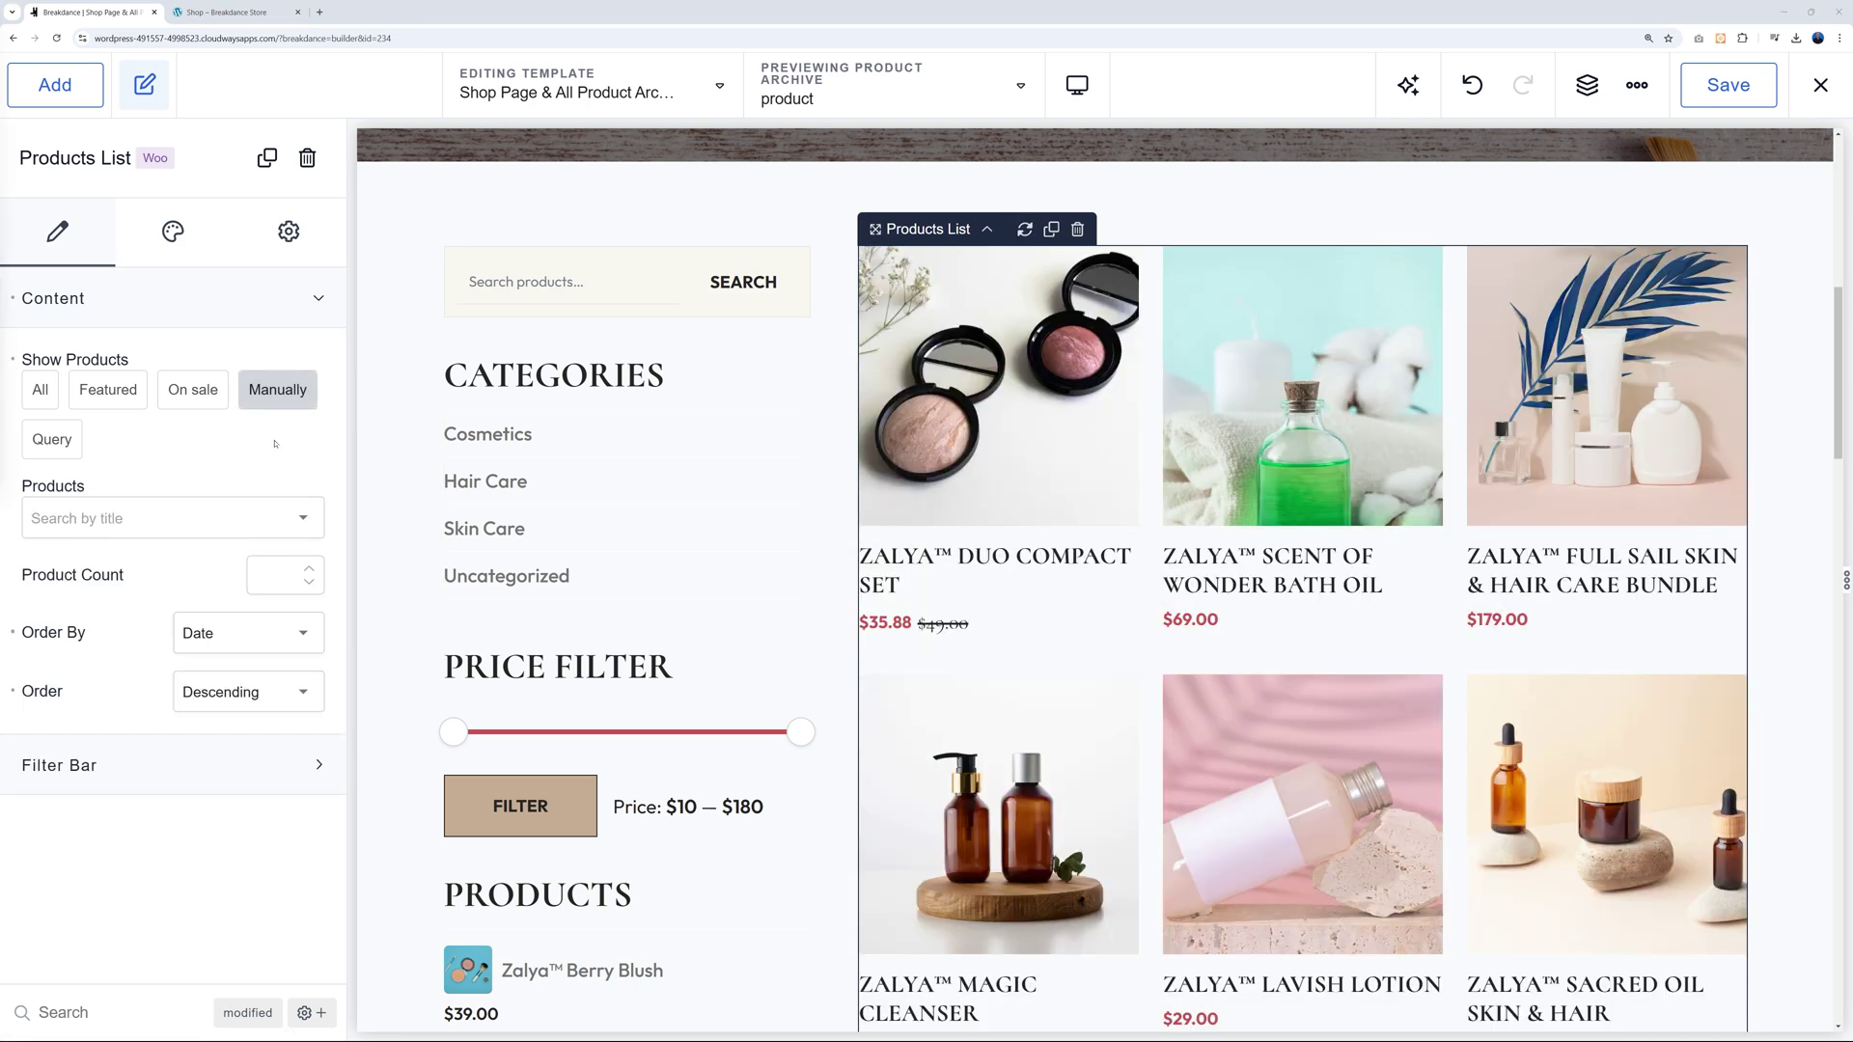
left_click(171, 518)
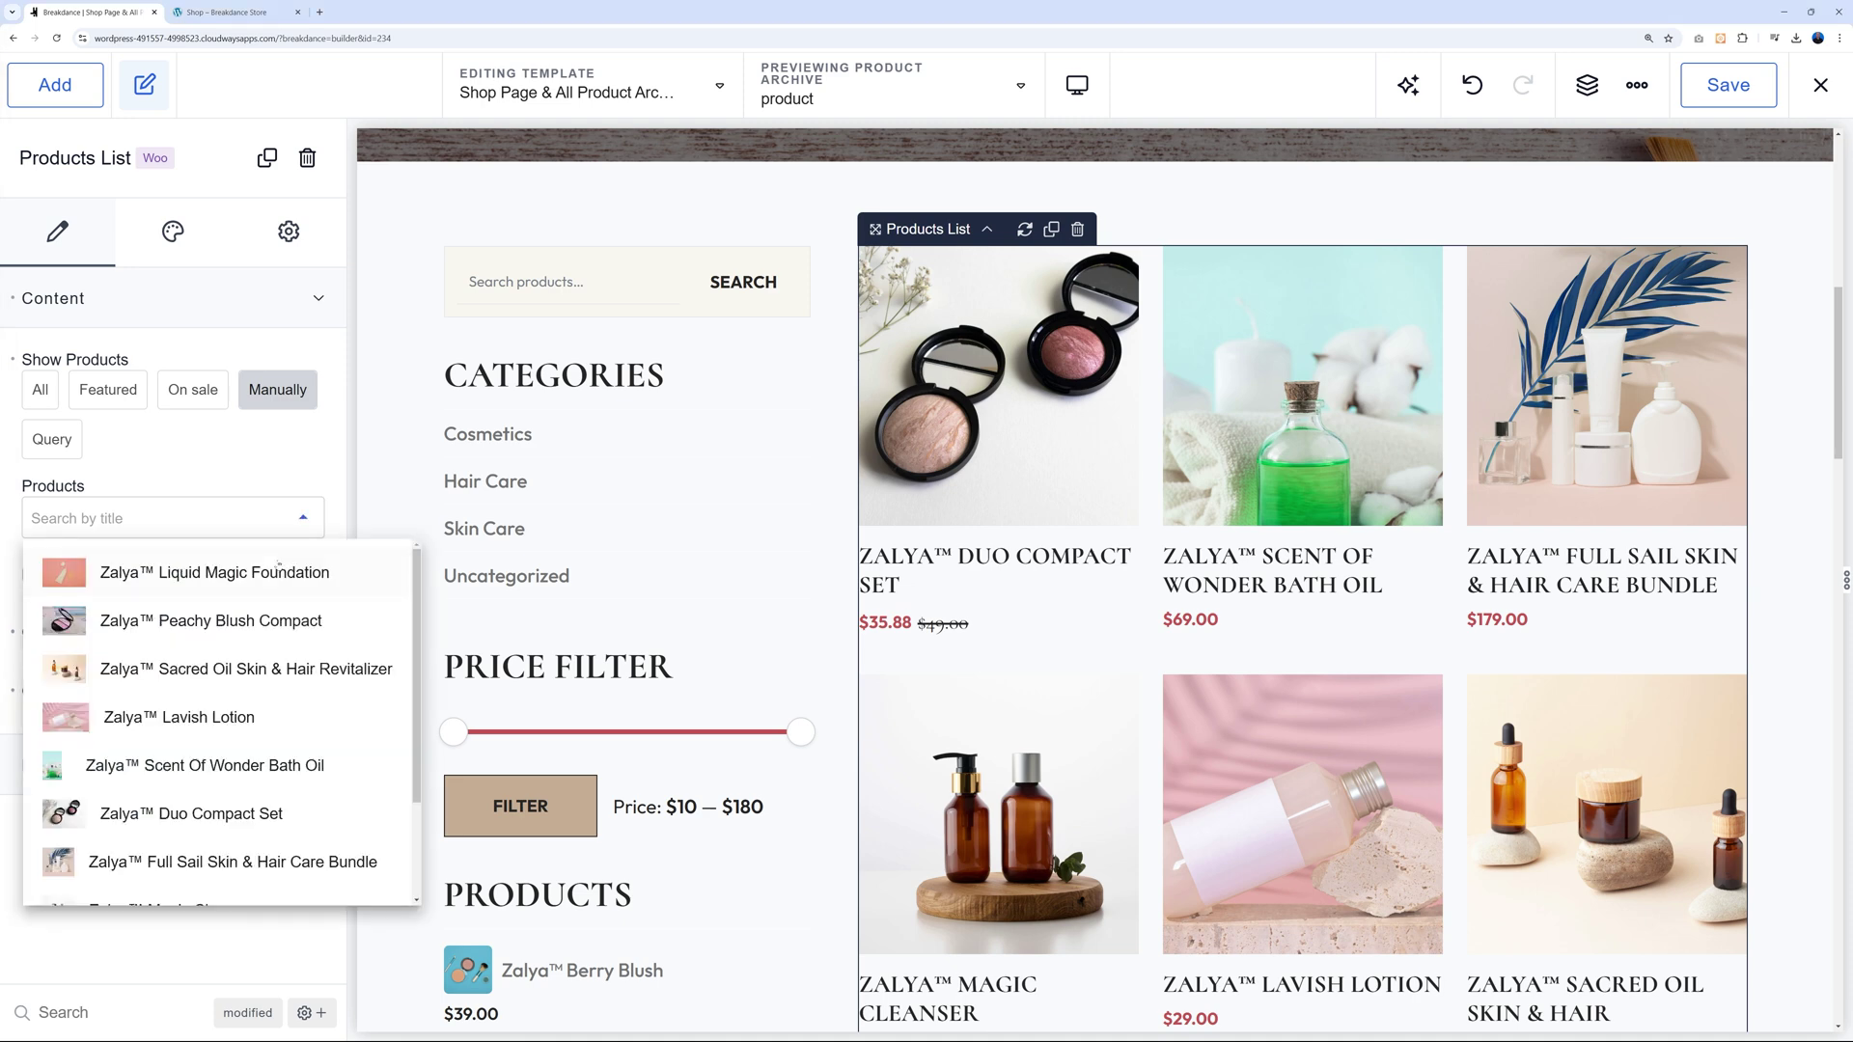
scroll(232, 790, "down", 1)
scroll(231, 790, "up", 1)
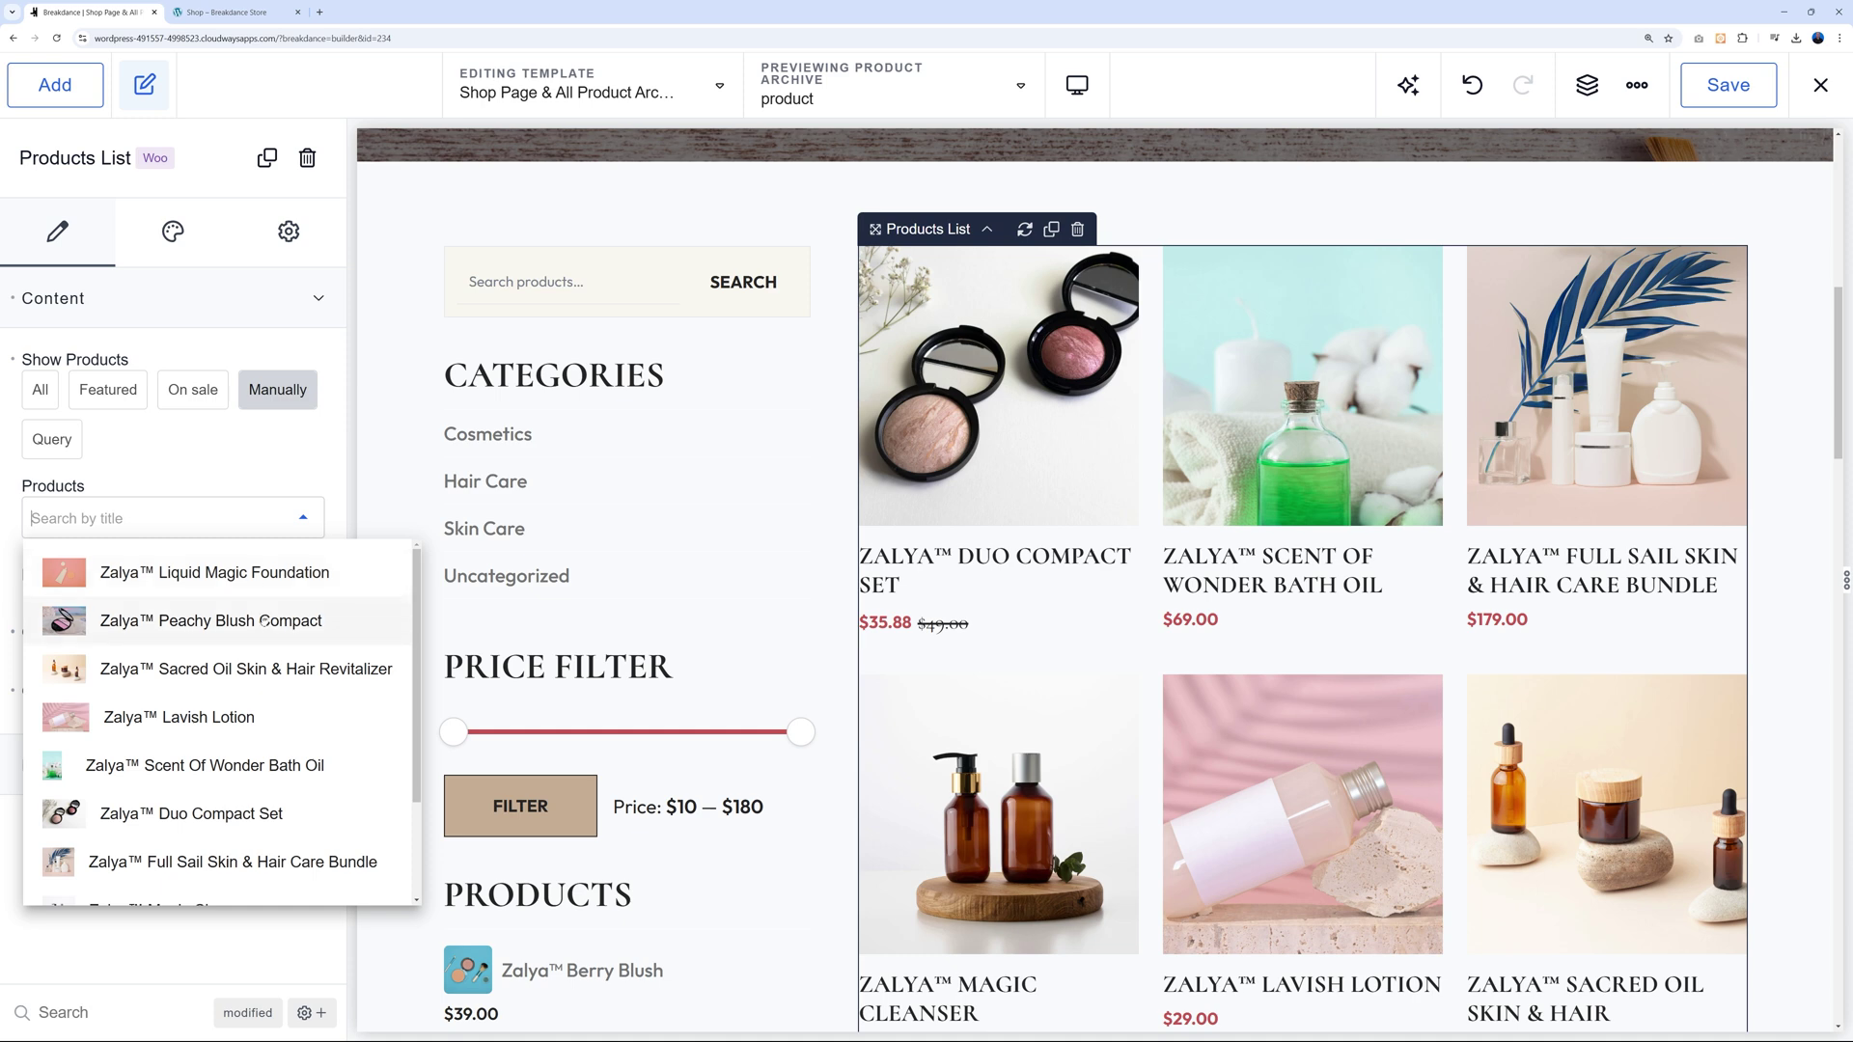
left_click(212, 467)
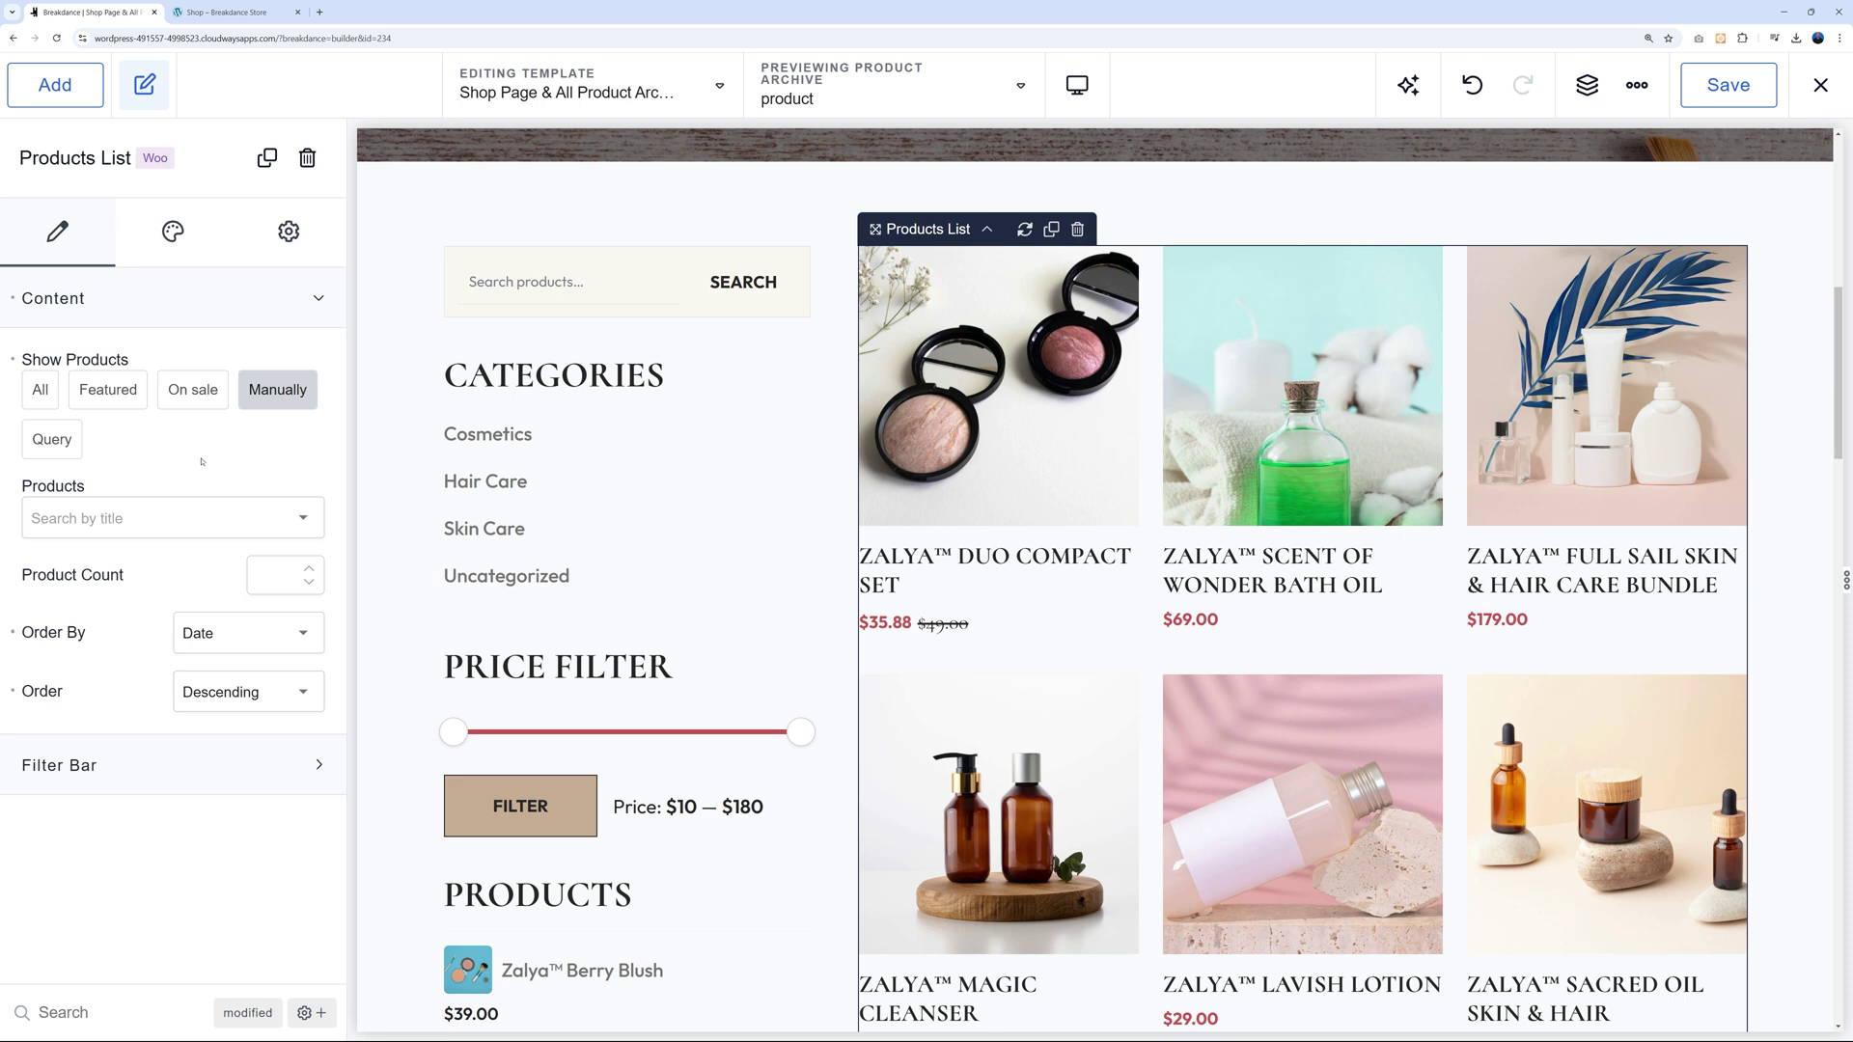
left_click(52, 440)
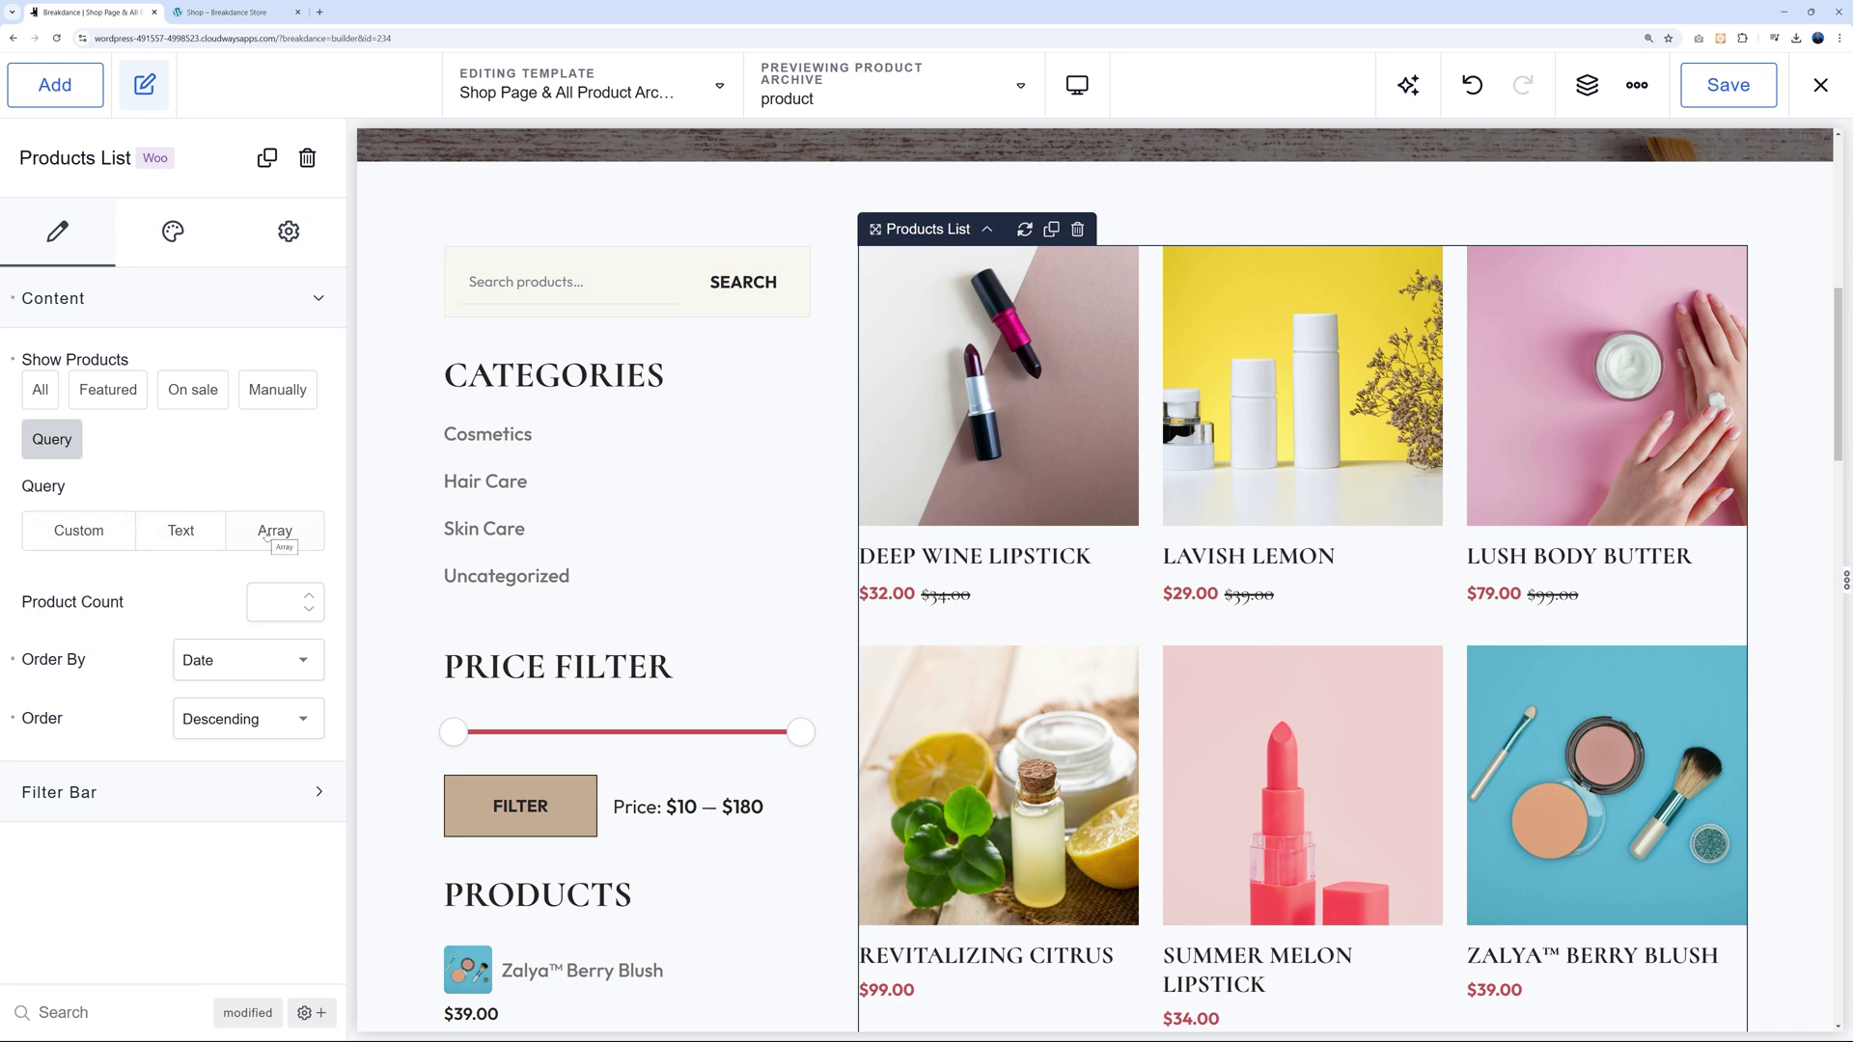
Try a Custom product query, browsing the filter conditions without adding one, and apply it.
left_click(80, 539)
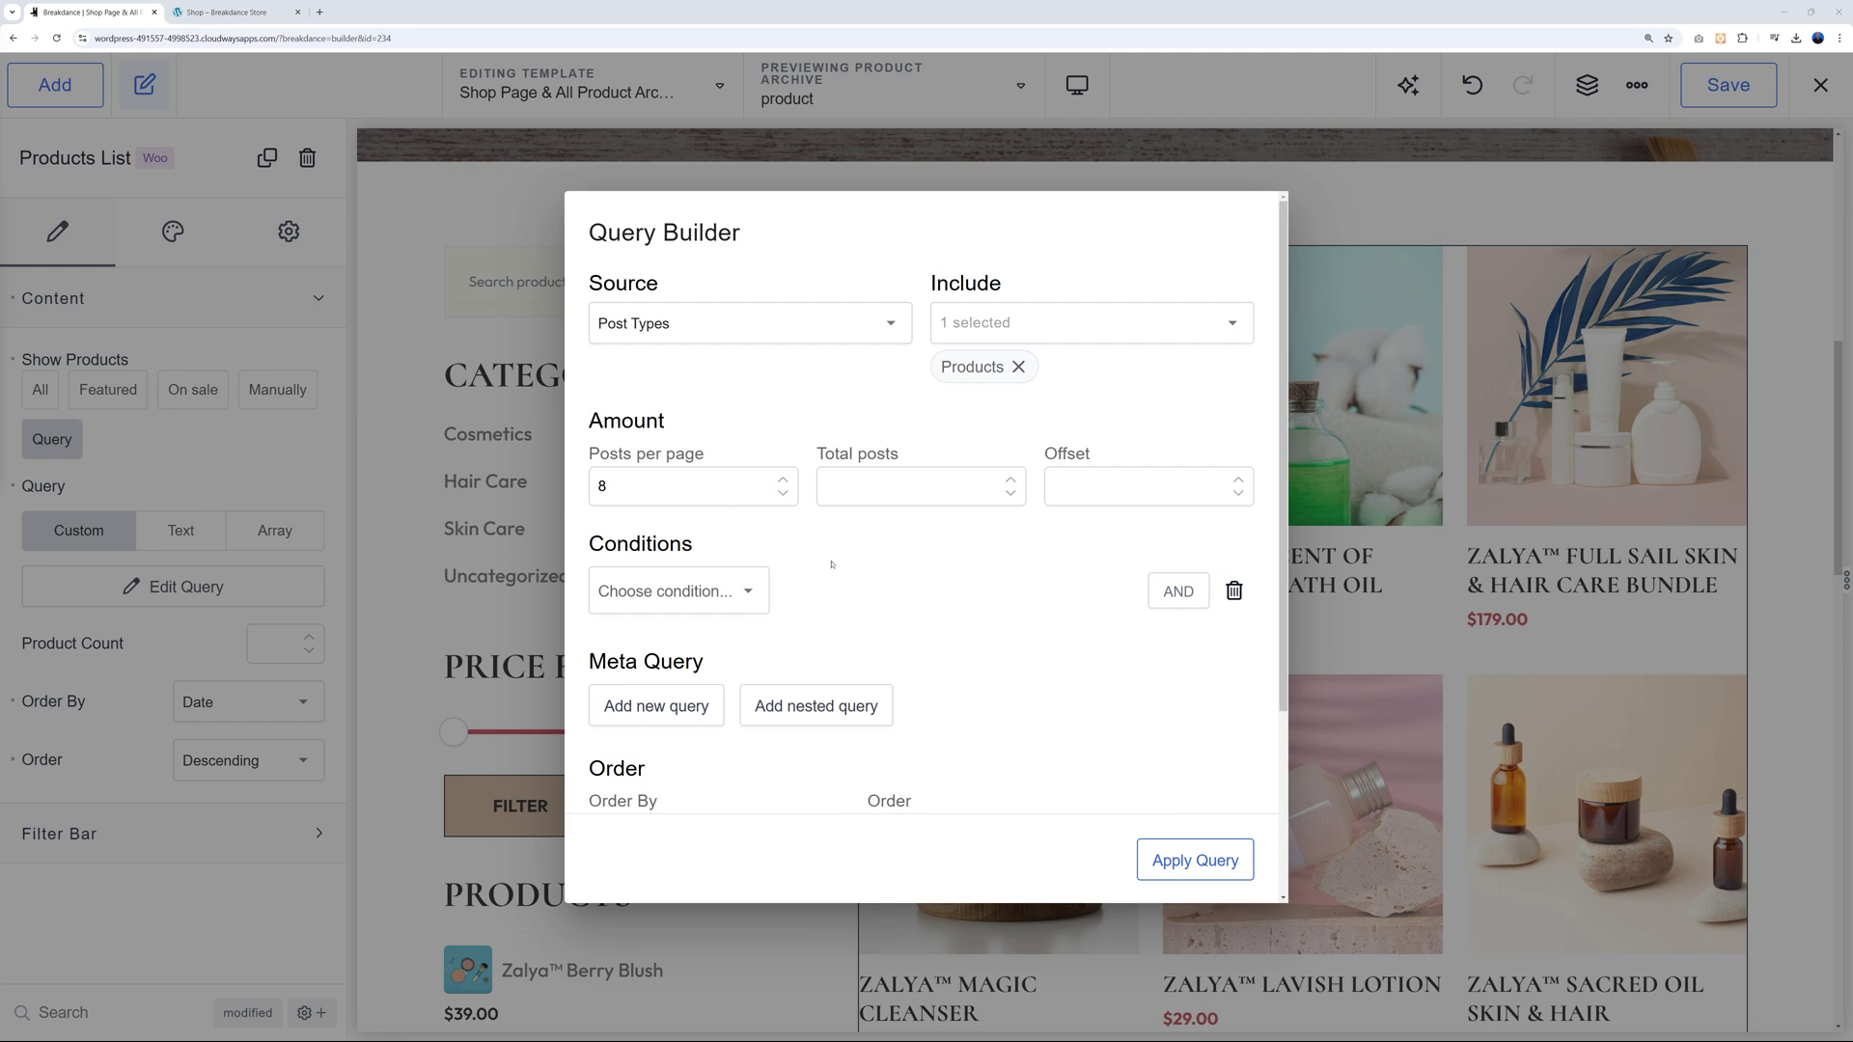
scroll(987, 592, "down", 1)
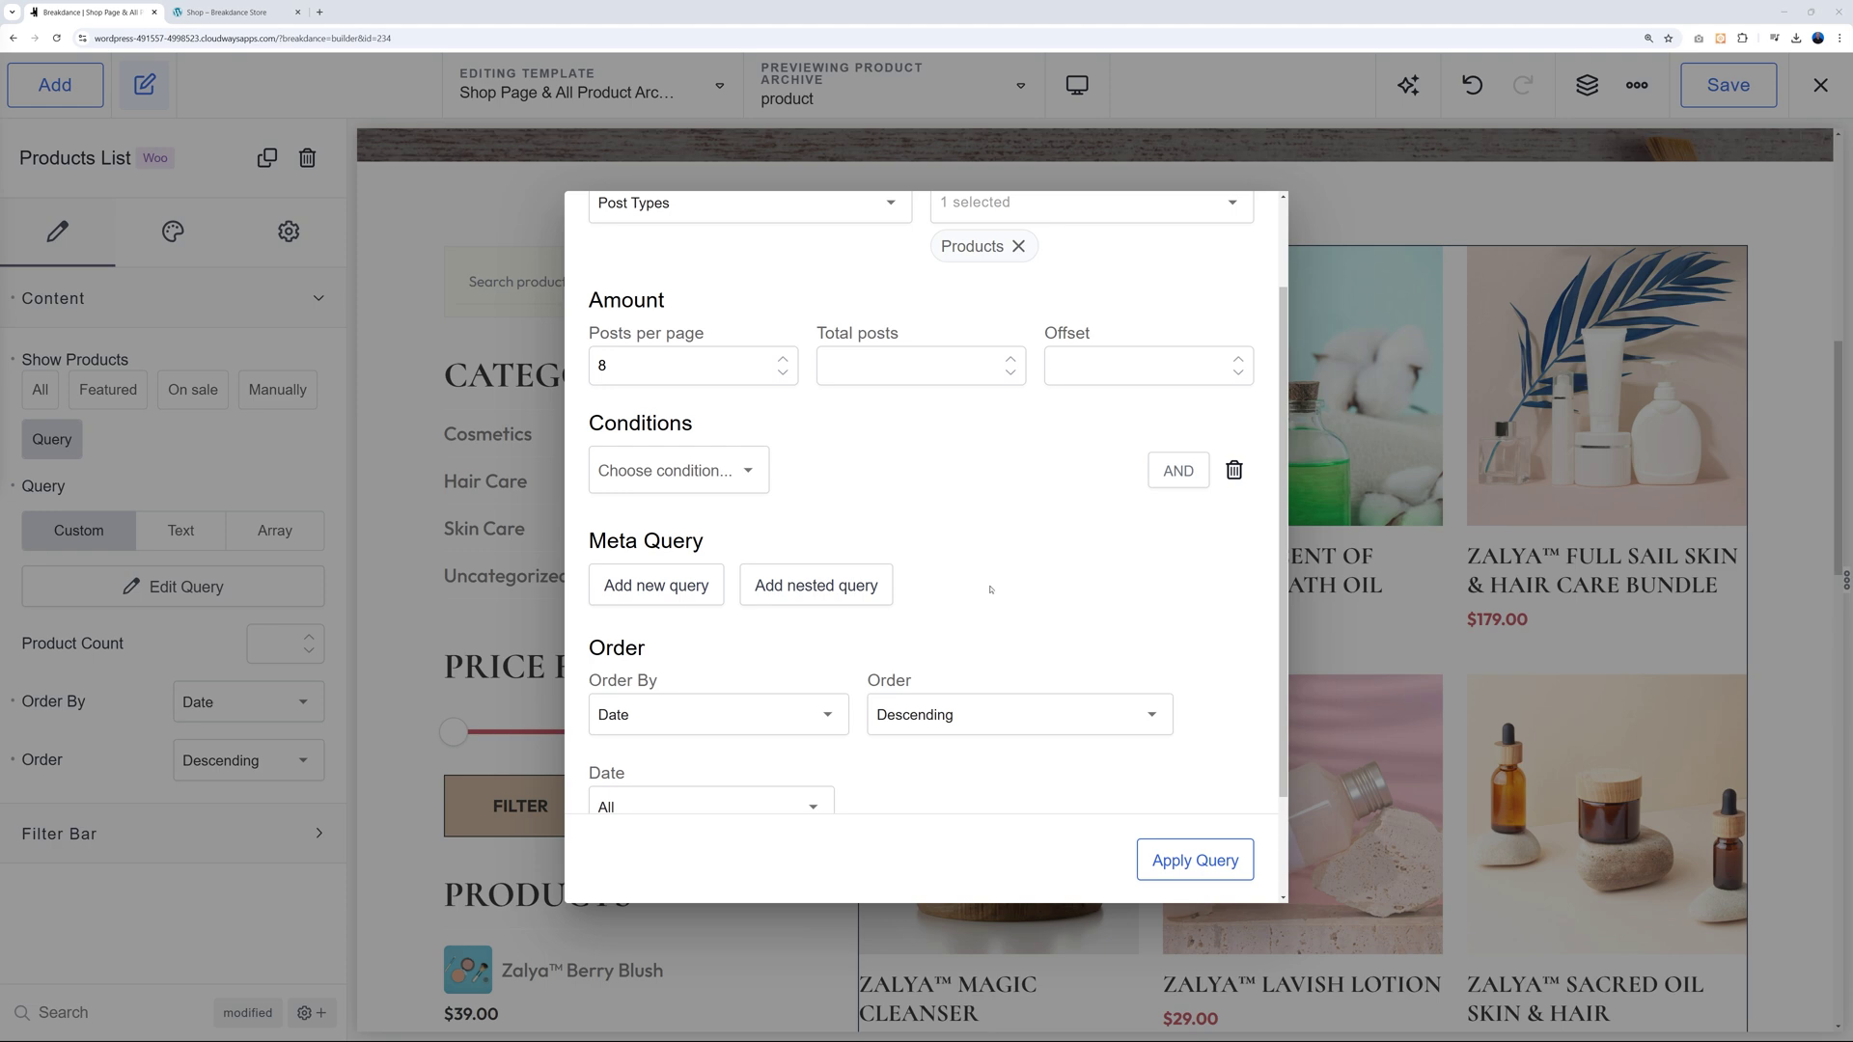
left_click(748, 470)
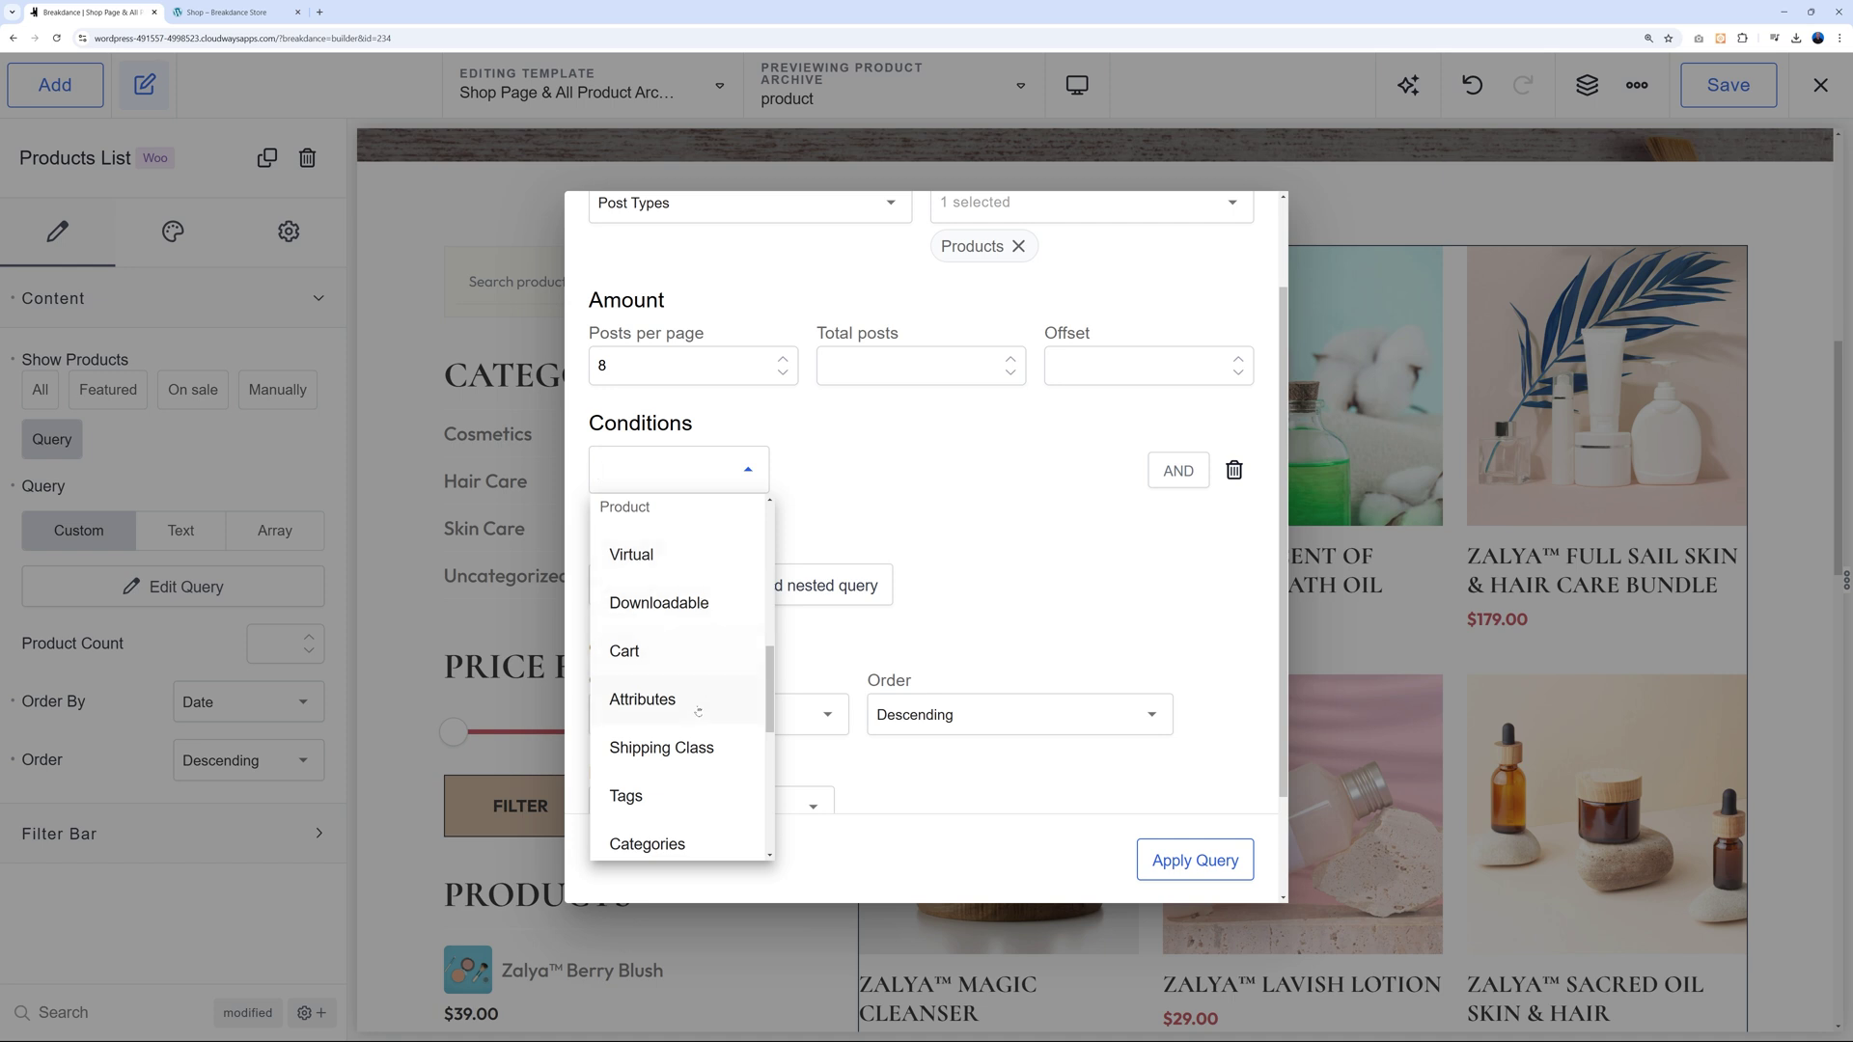
scroll(698, 711, "up", 3)
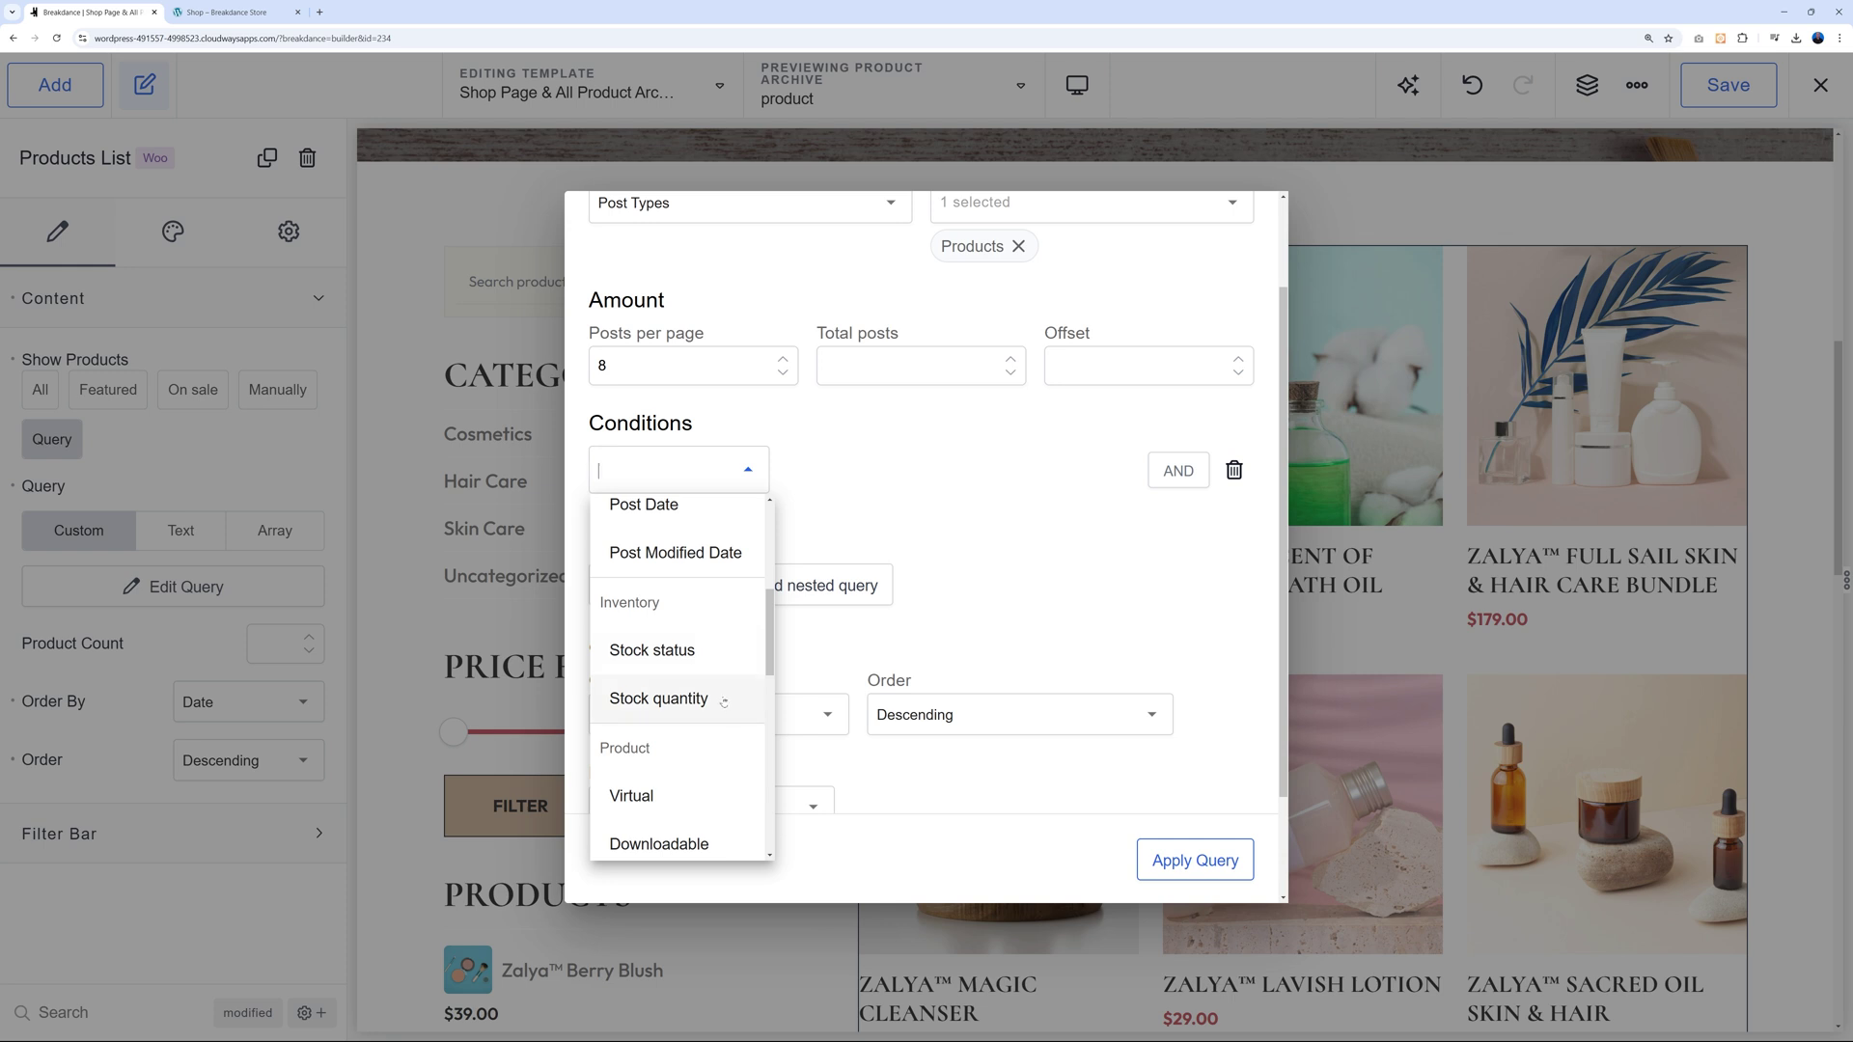
scroll(724, 701, "up", 3)
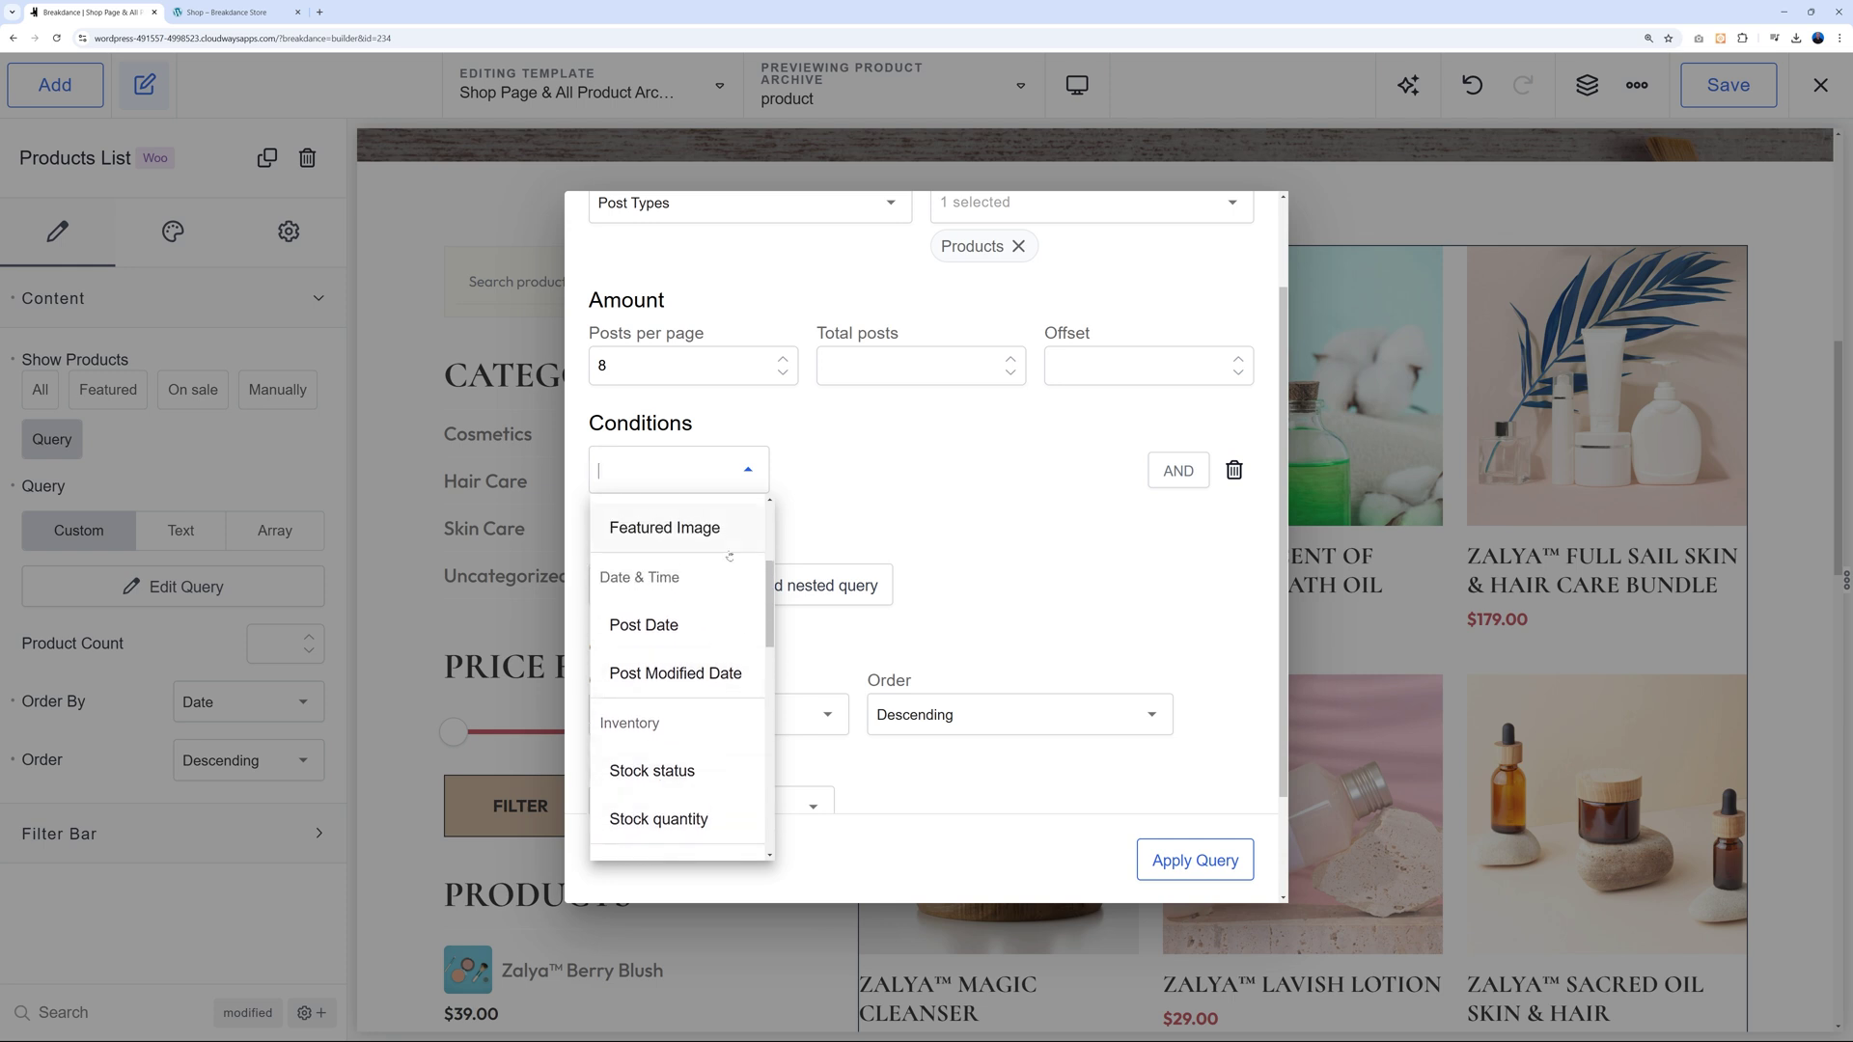
scroll(698, 631, "up", 2)
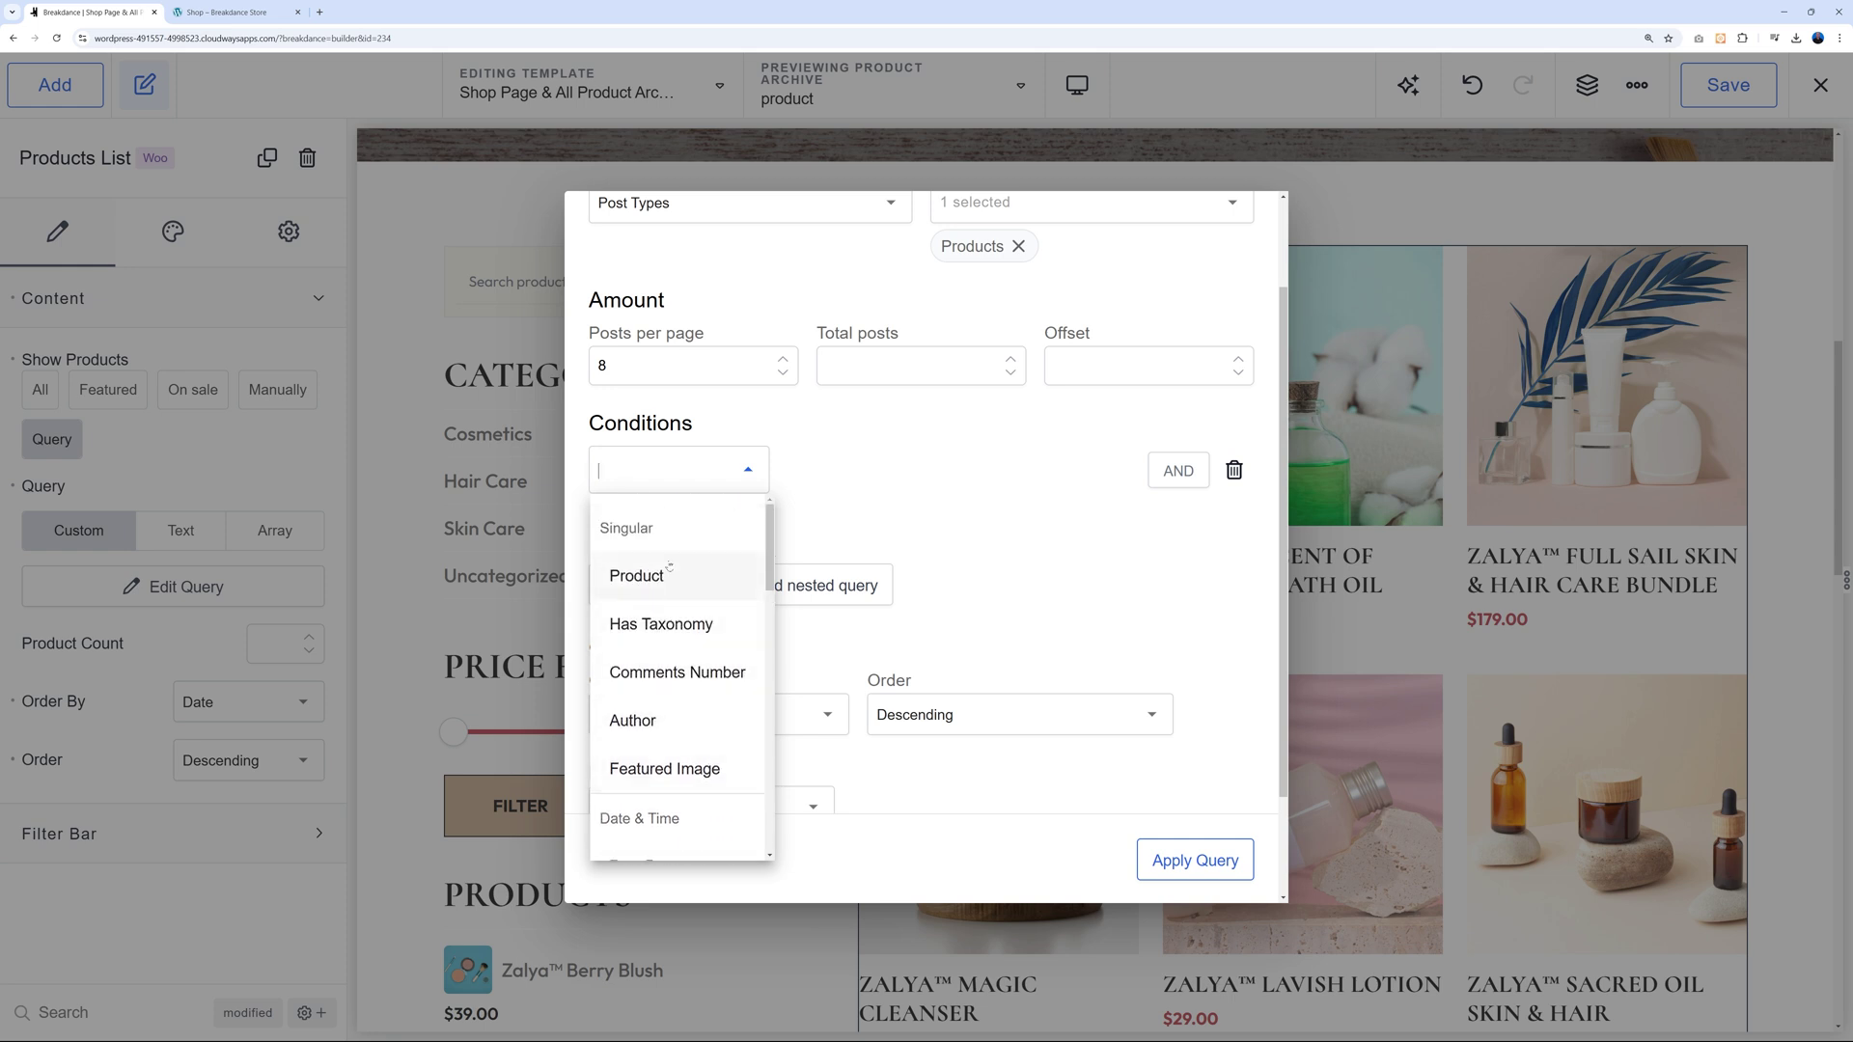
left_click(1007, 521)
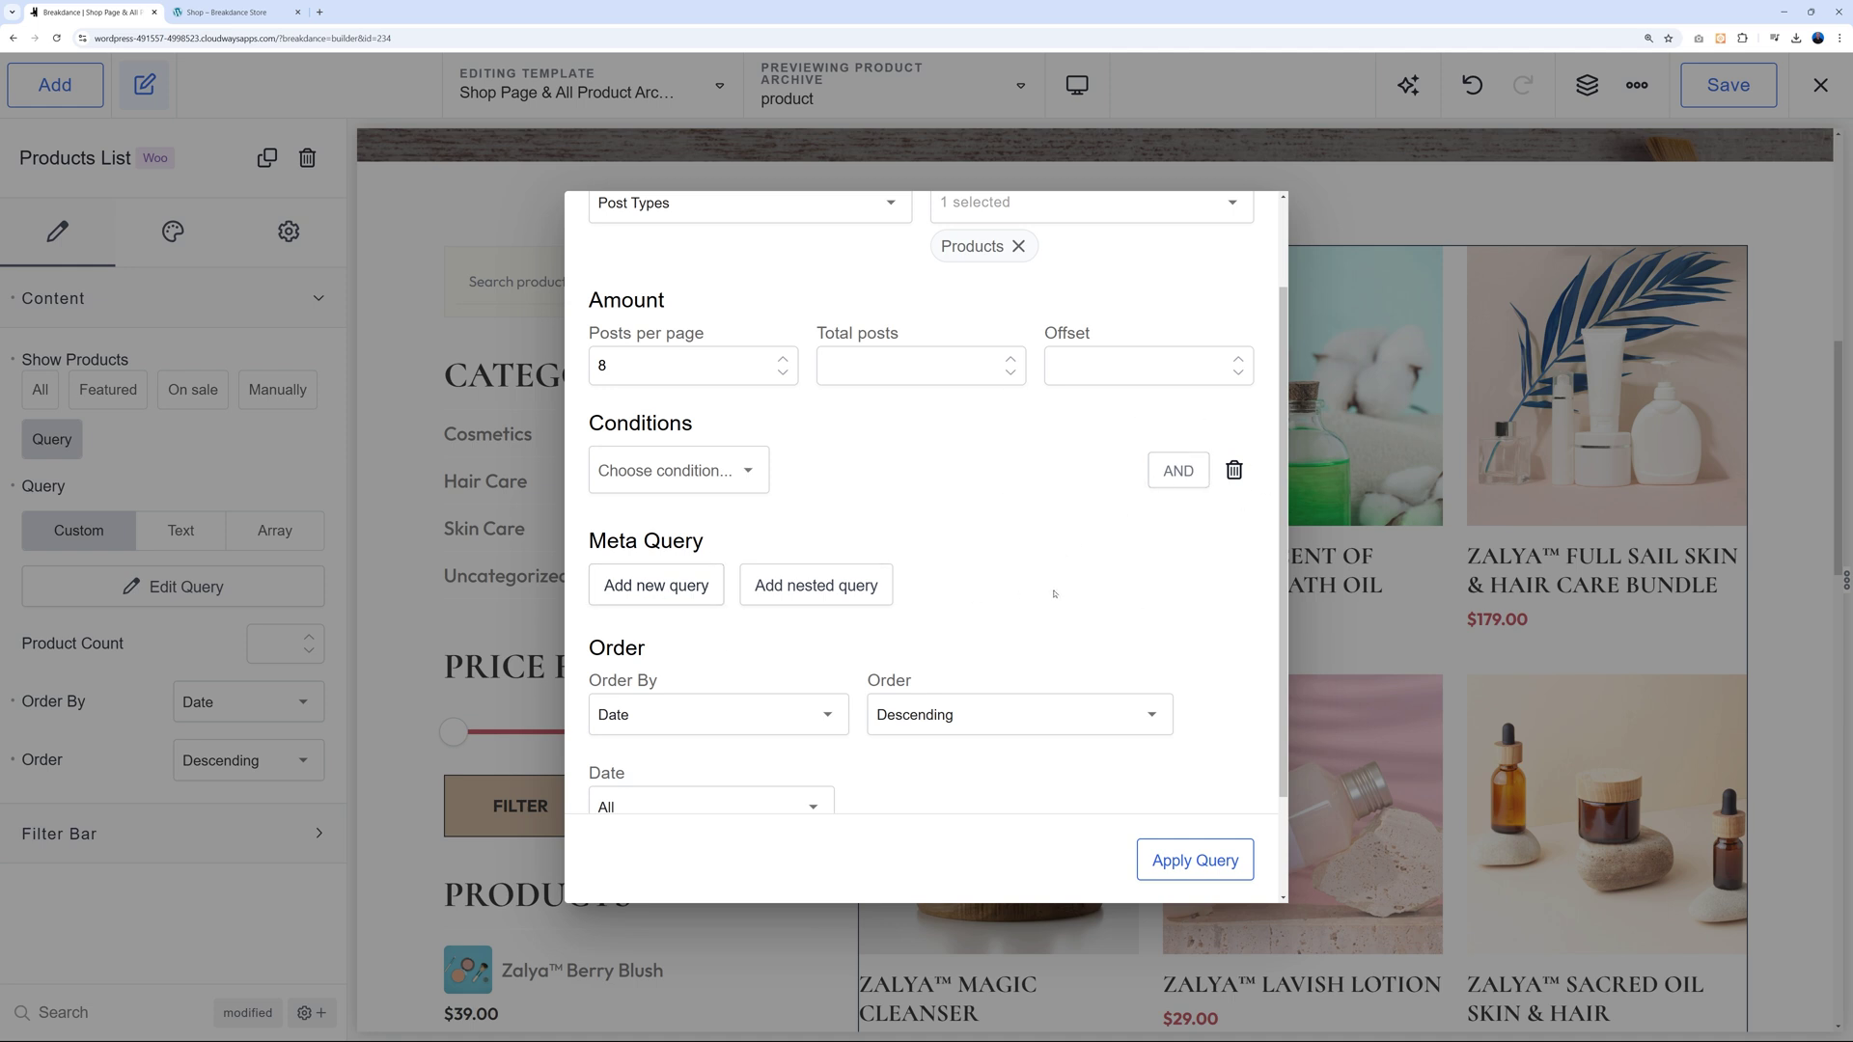
scroll(728, 634, "down", 2)
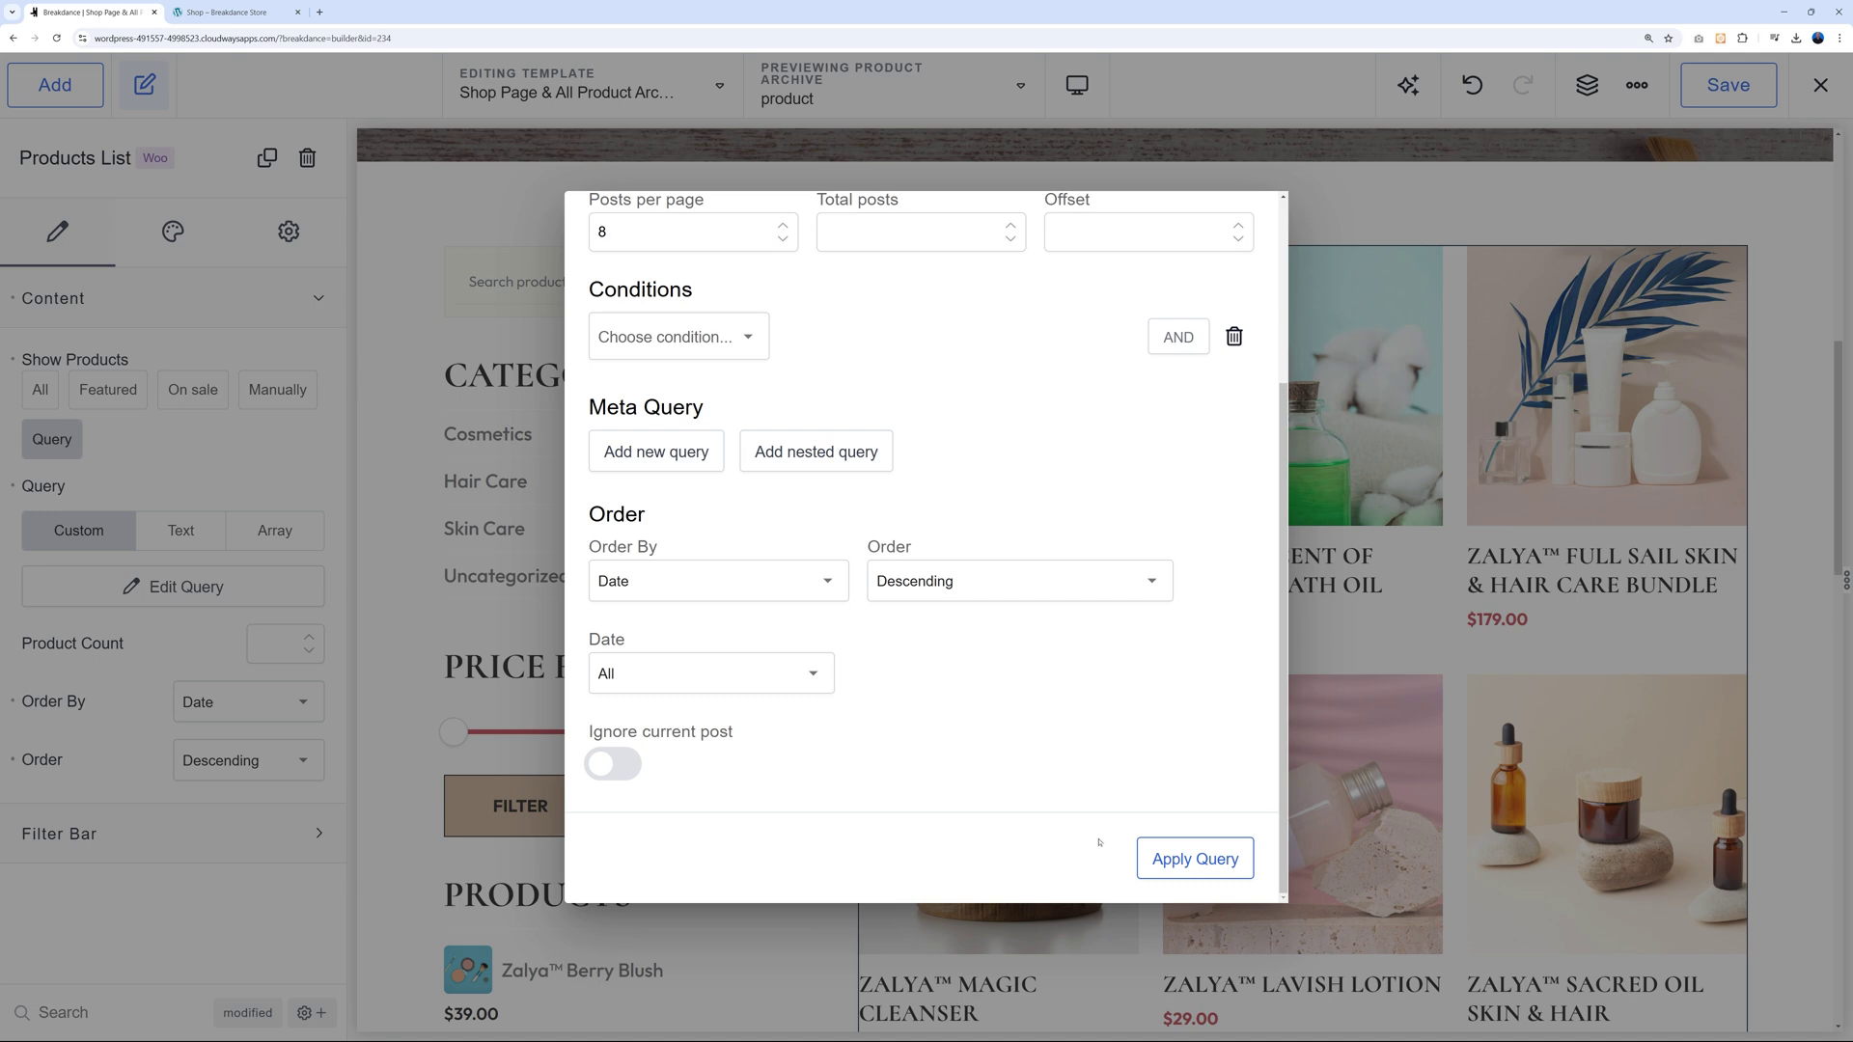
left_click(1346, 245)
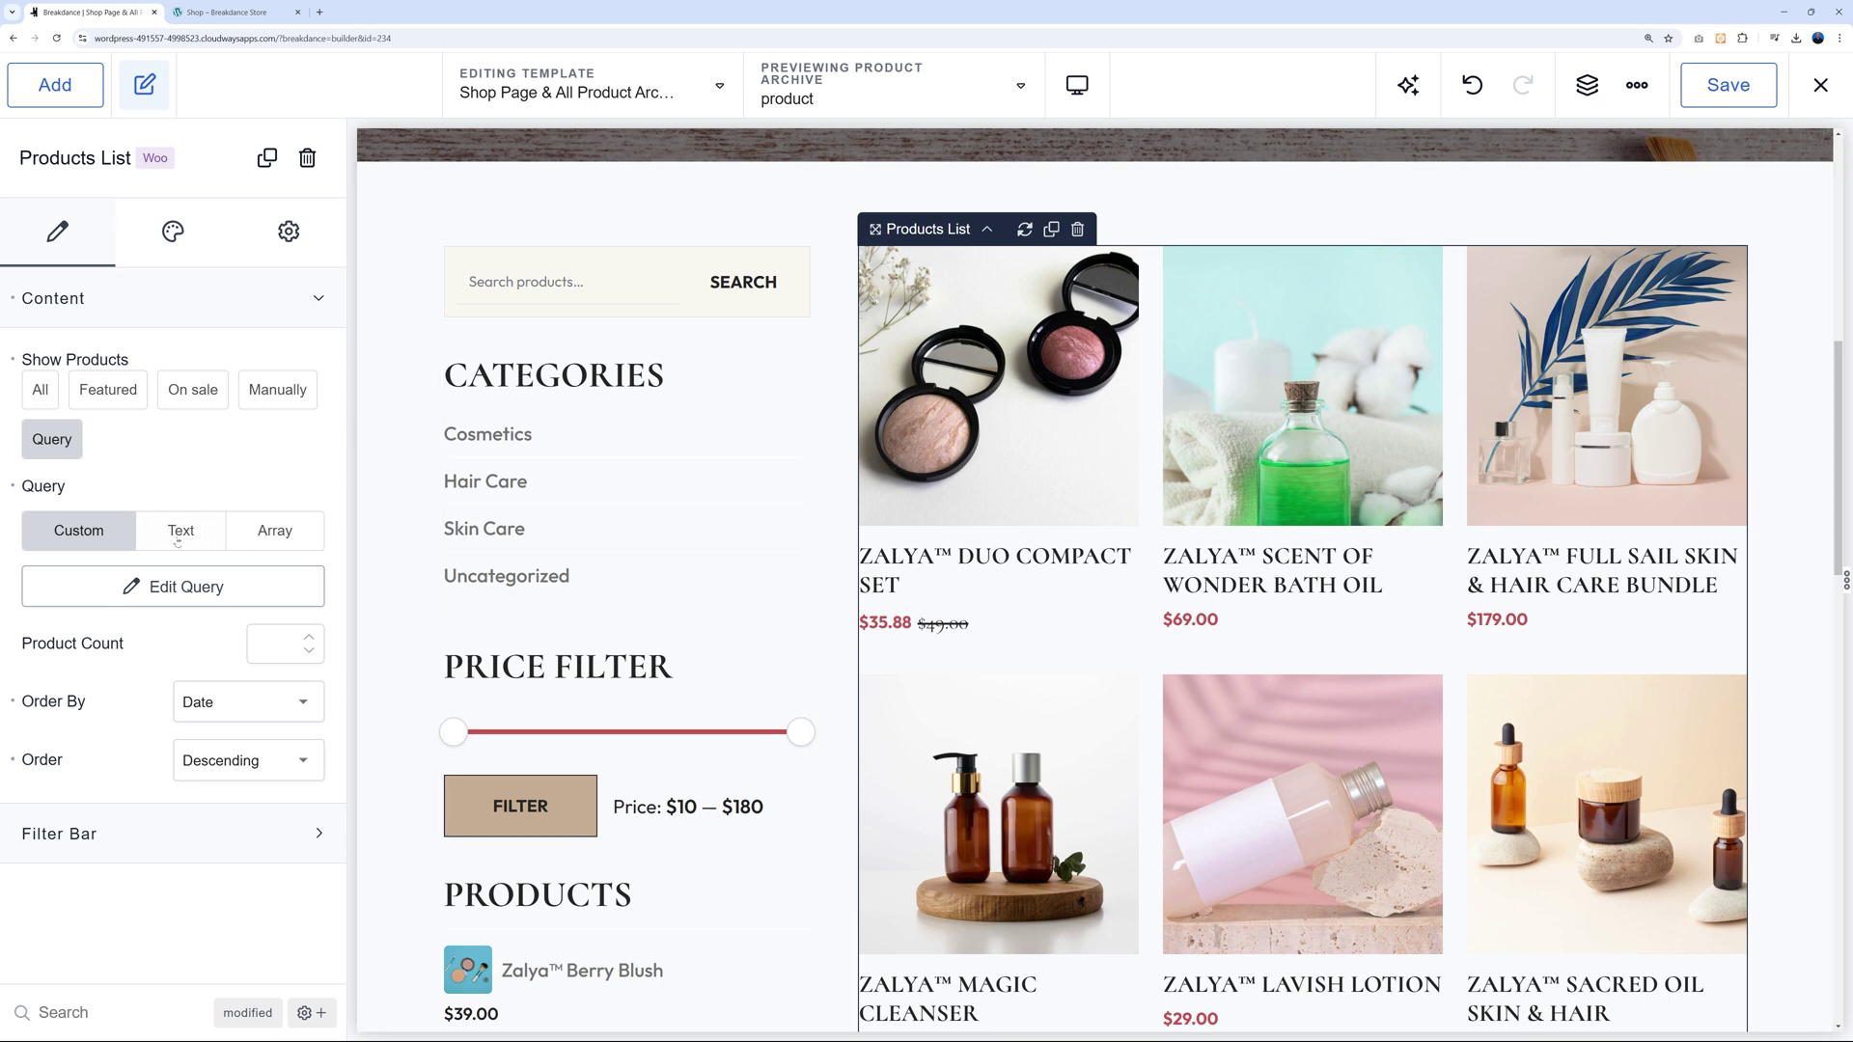
Switch the product query to Text, then Array, and finally set Show Products to All.
left_click(180, 529)
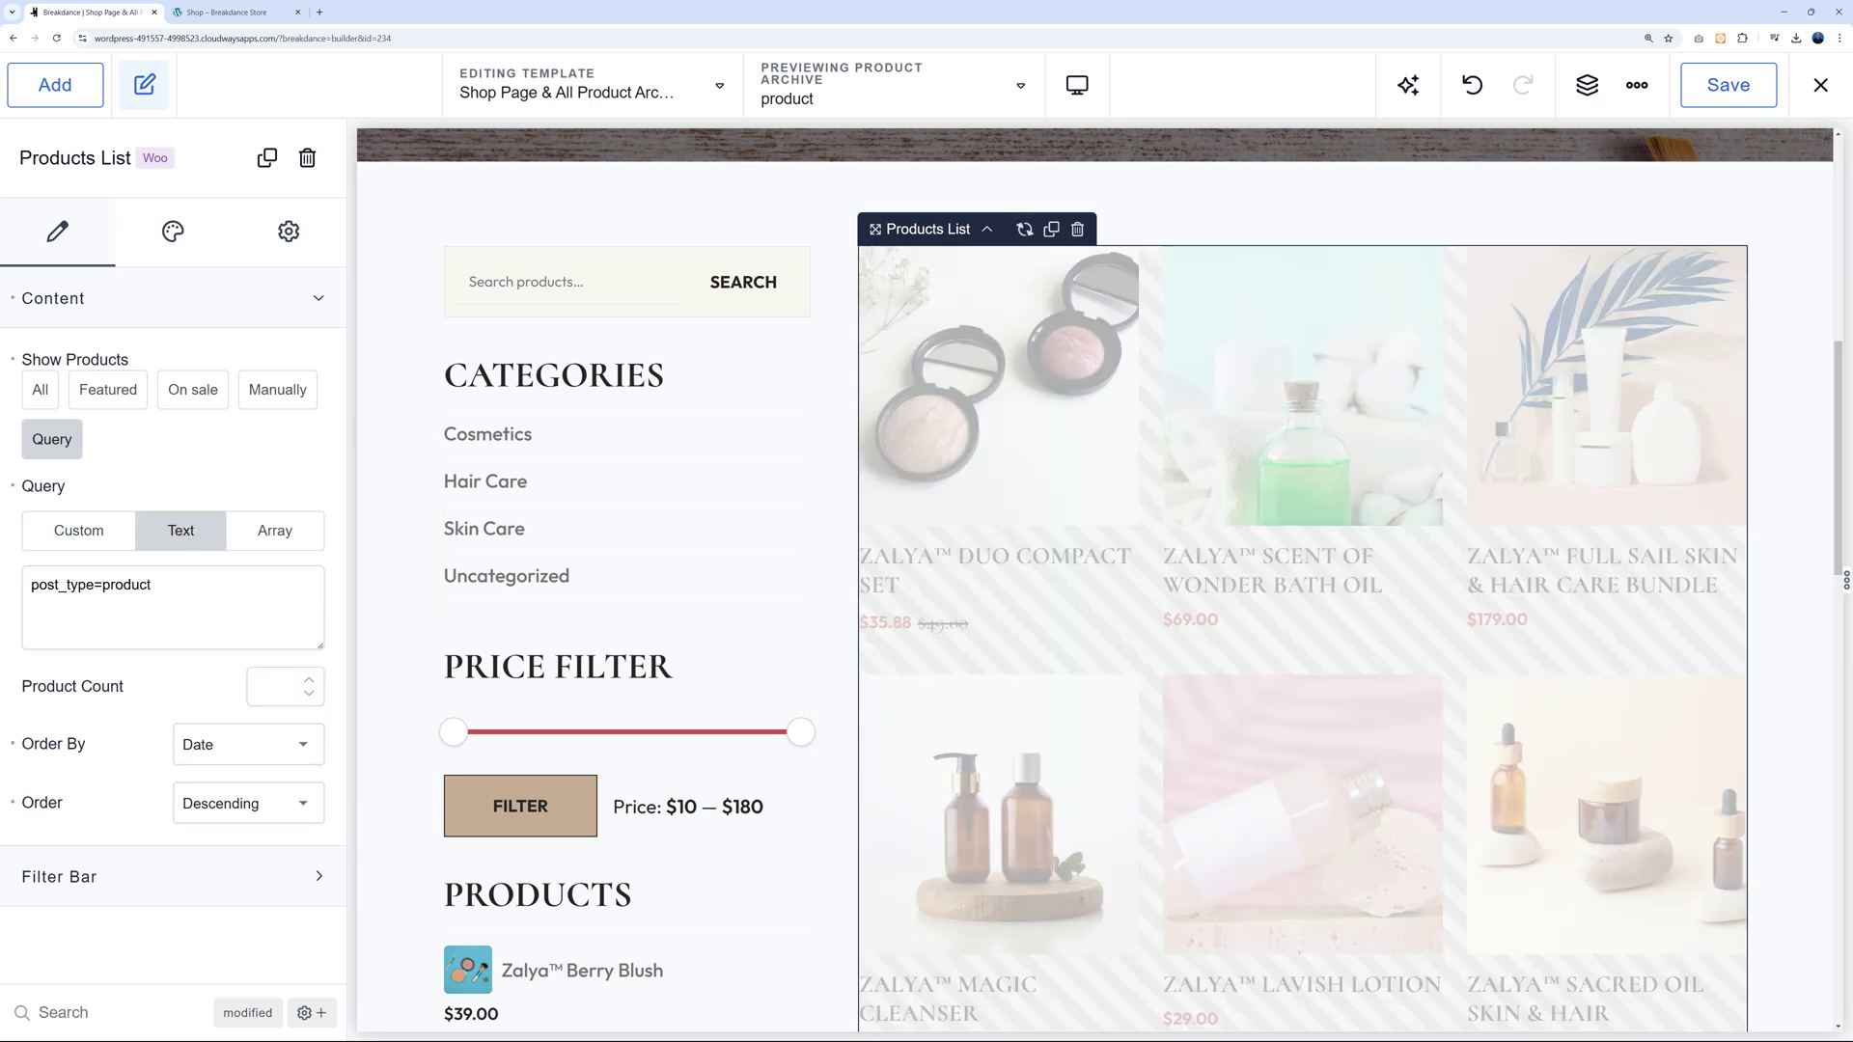
double_click(126, 585)
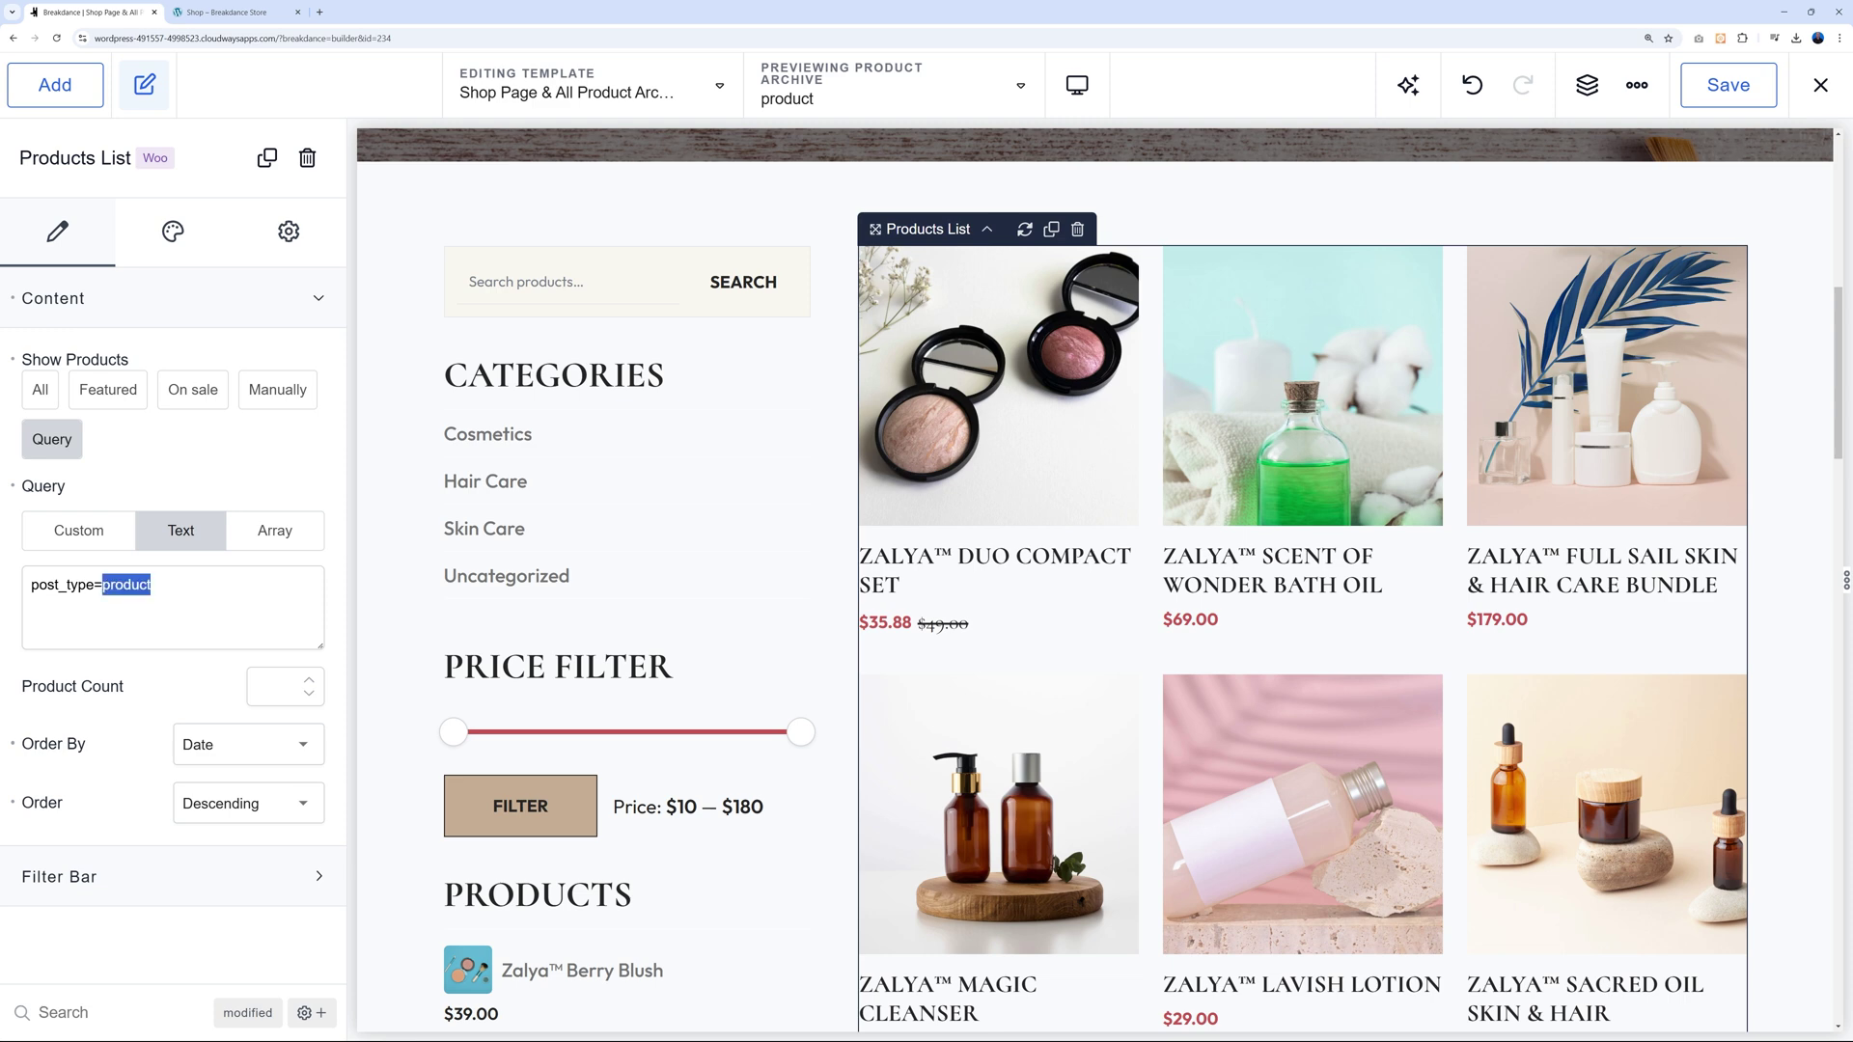
left_click(276, 531)
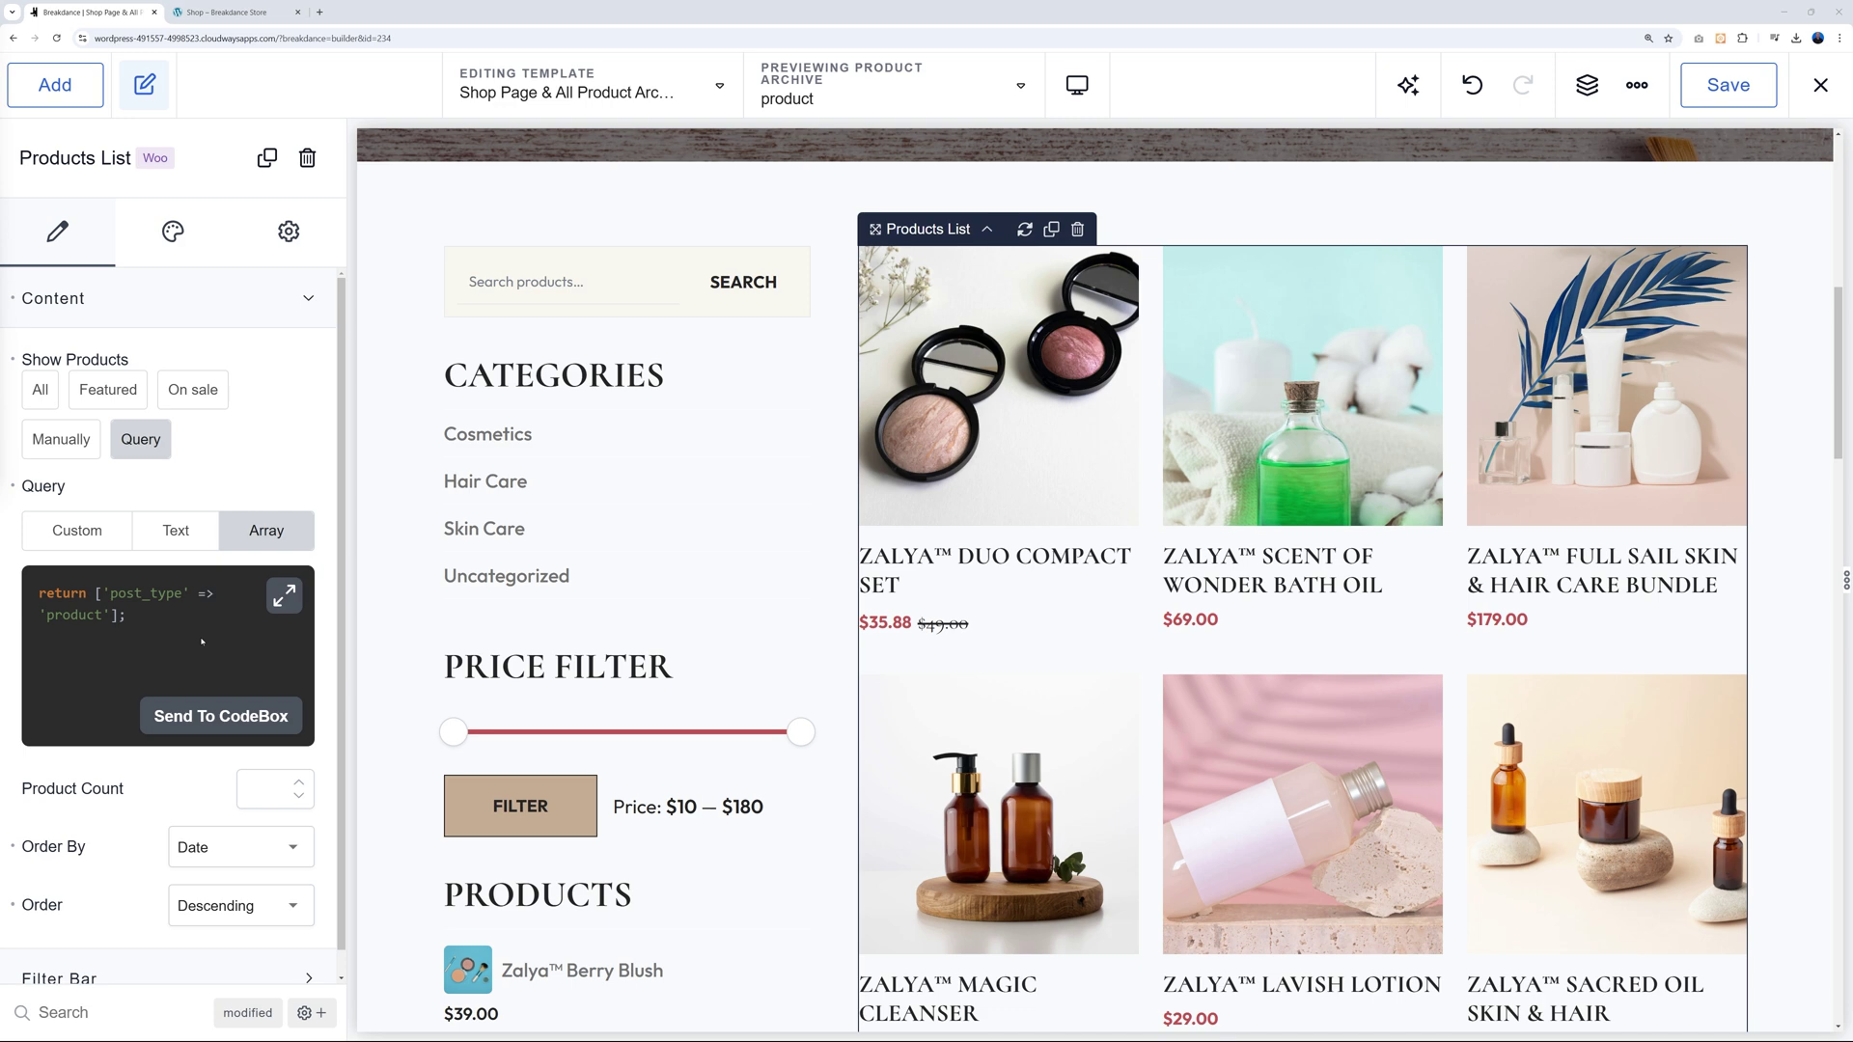
left_click(40, 390)
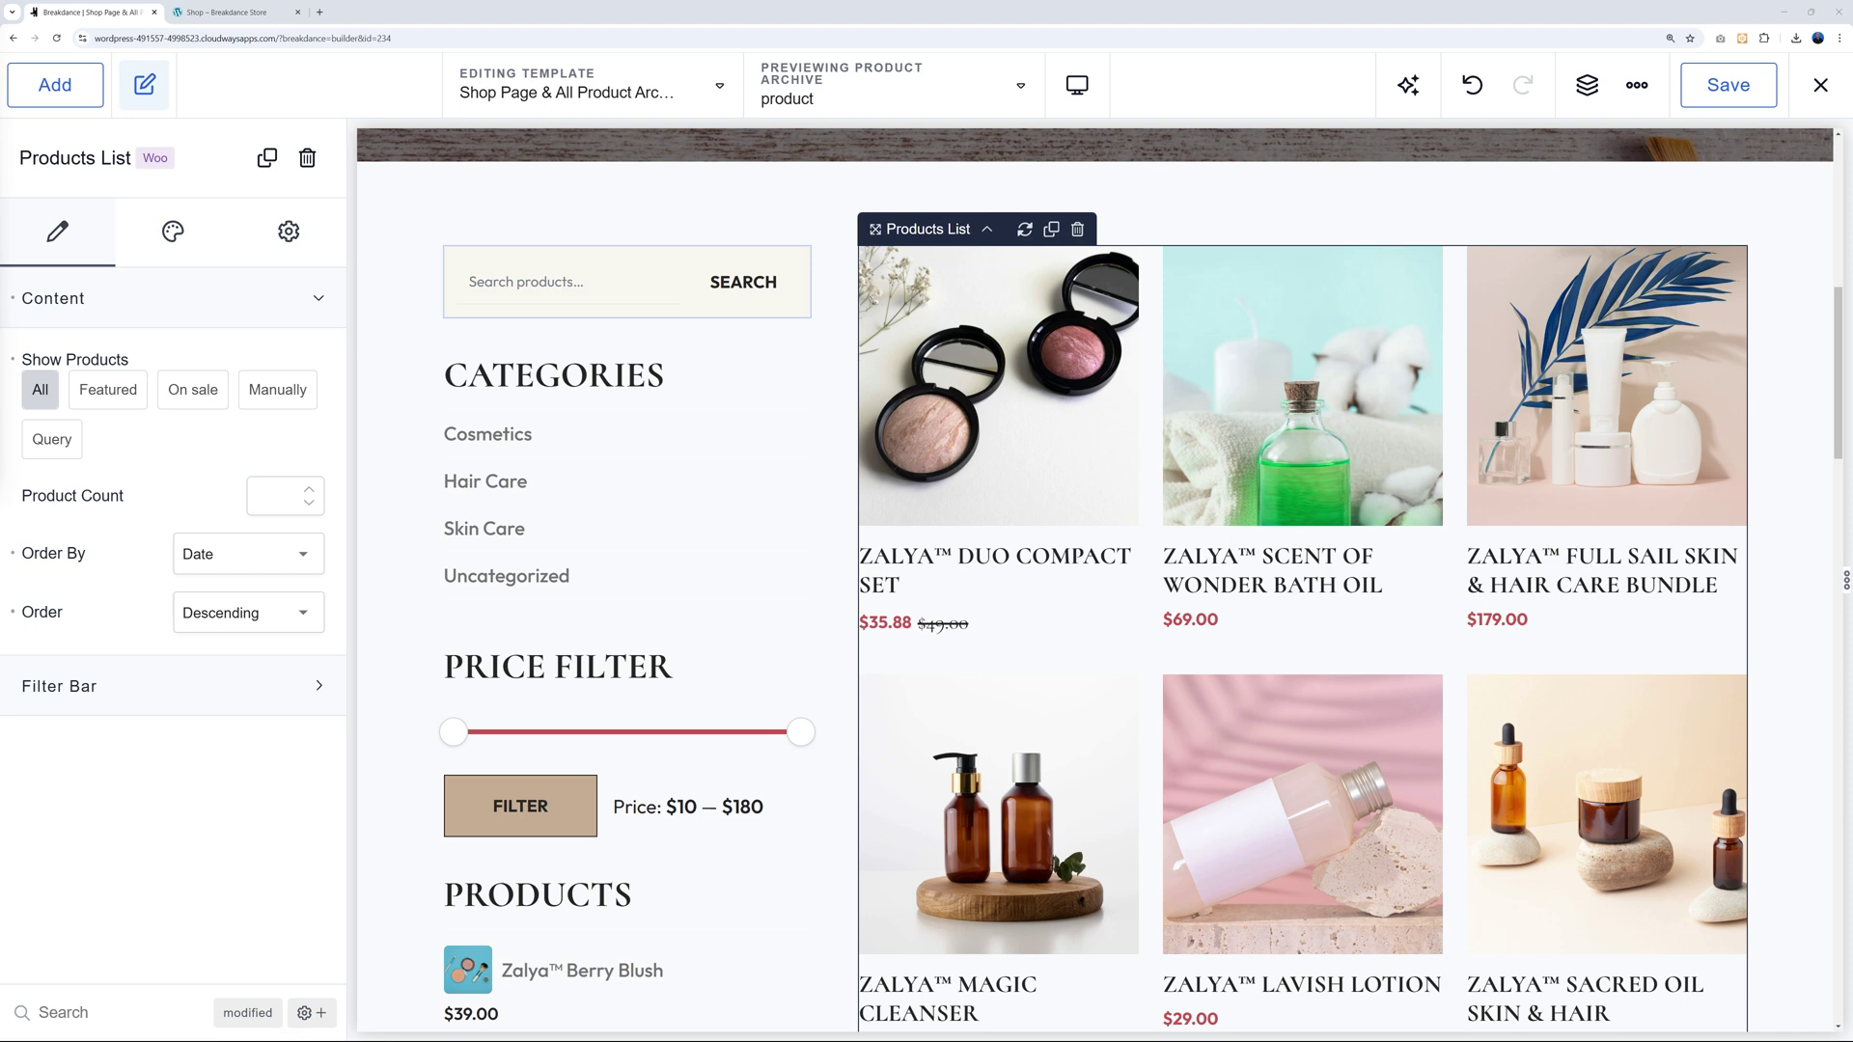
Select the sidebar Product Search and Categories widgets, keeping their existing widget types.
left_click(628, 282)
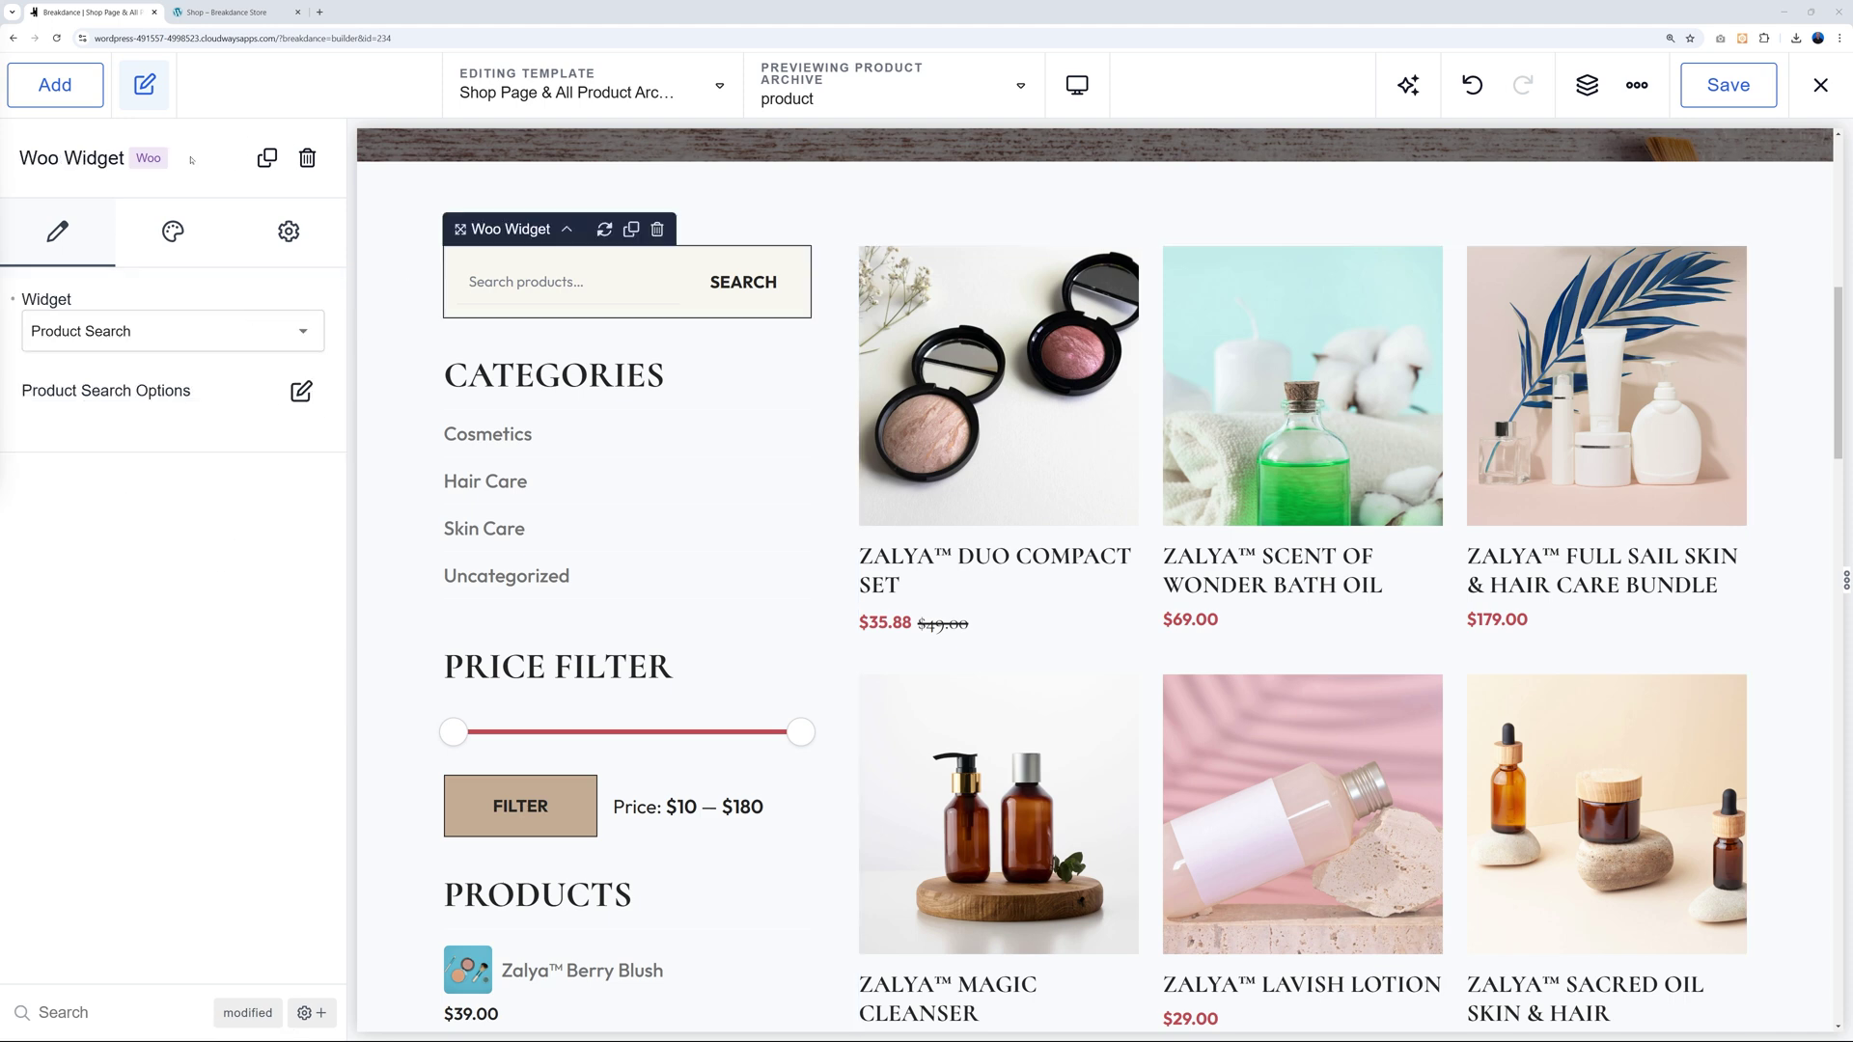
left_click(301, 338)
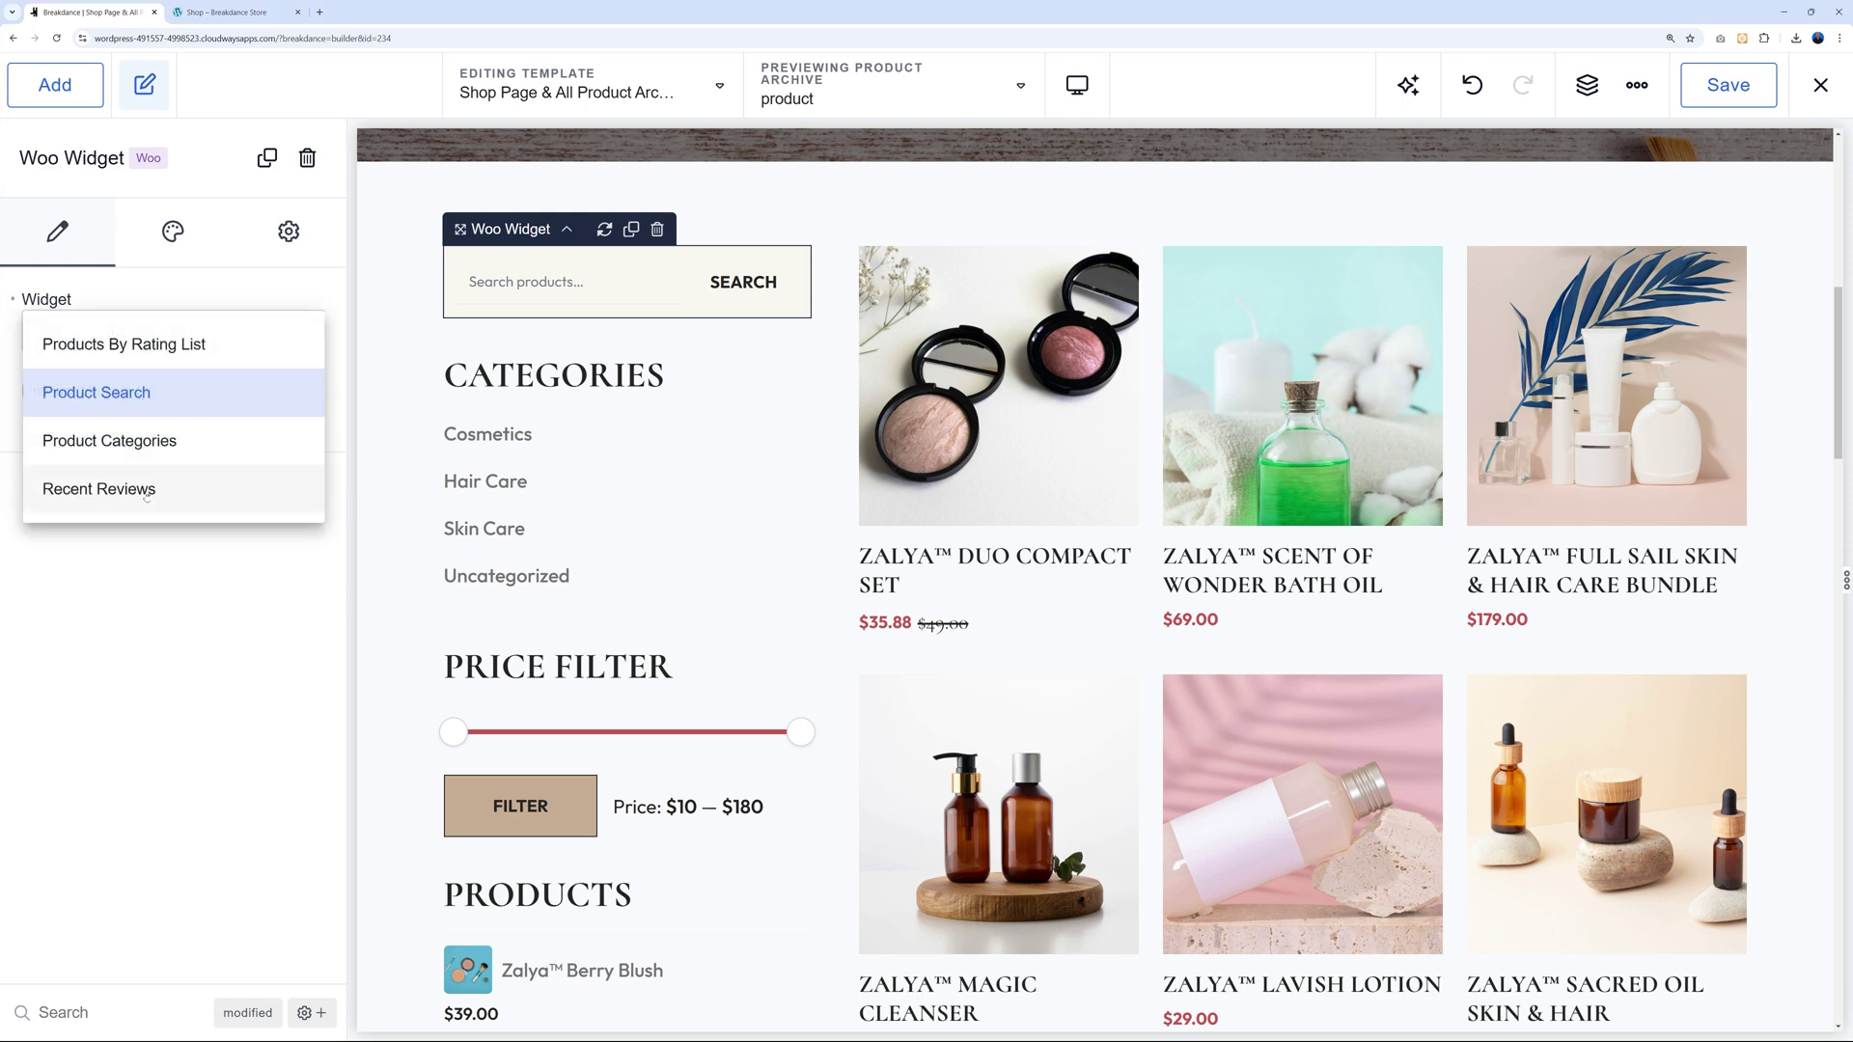
left_click(158, 586)
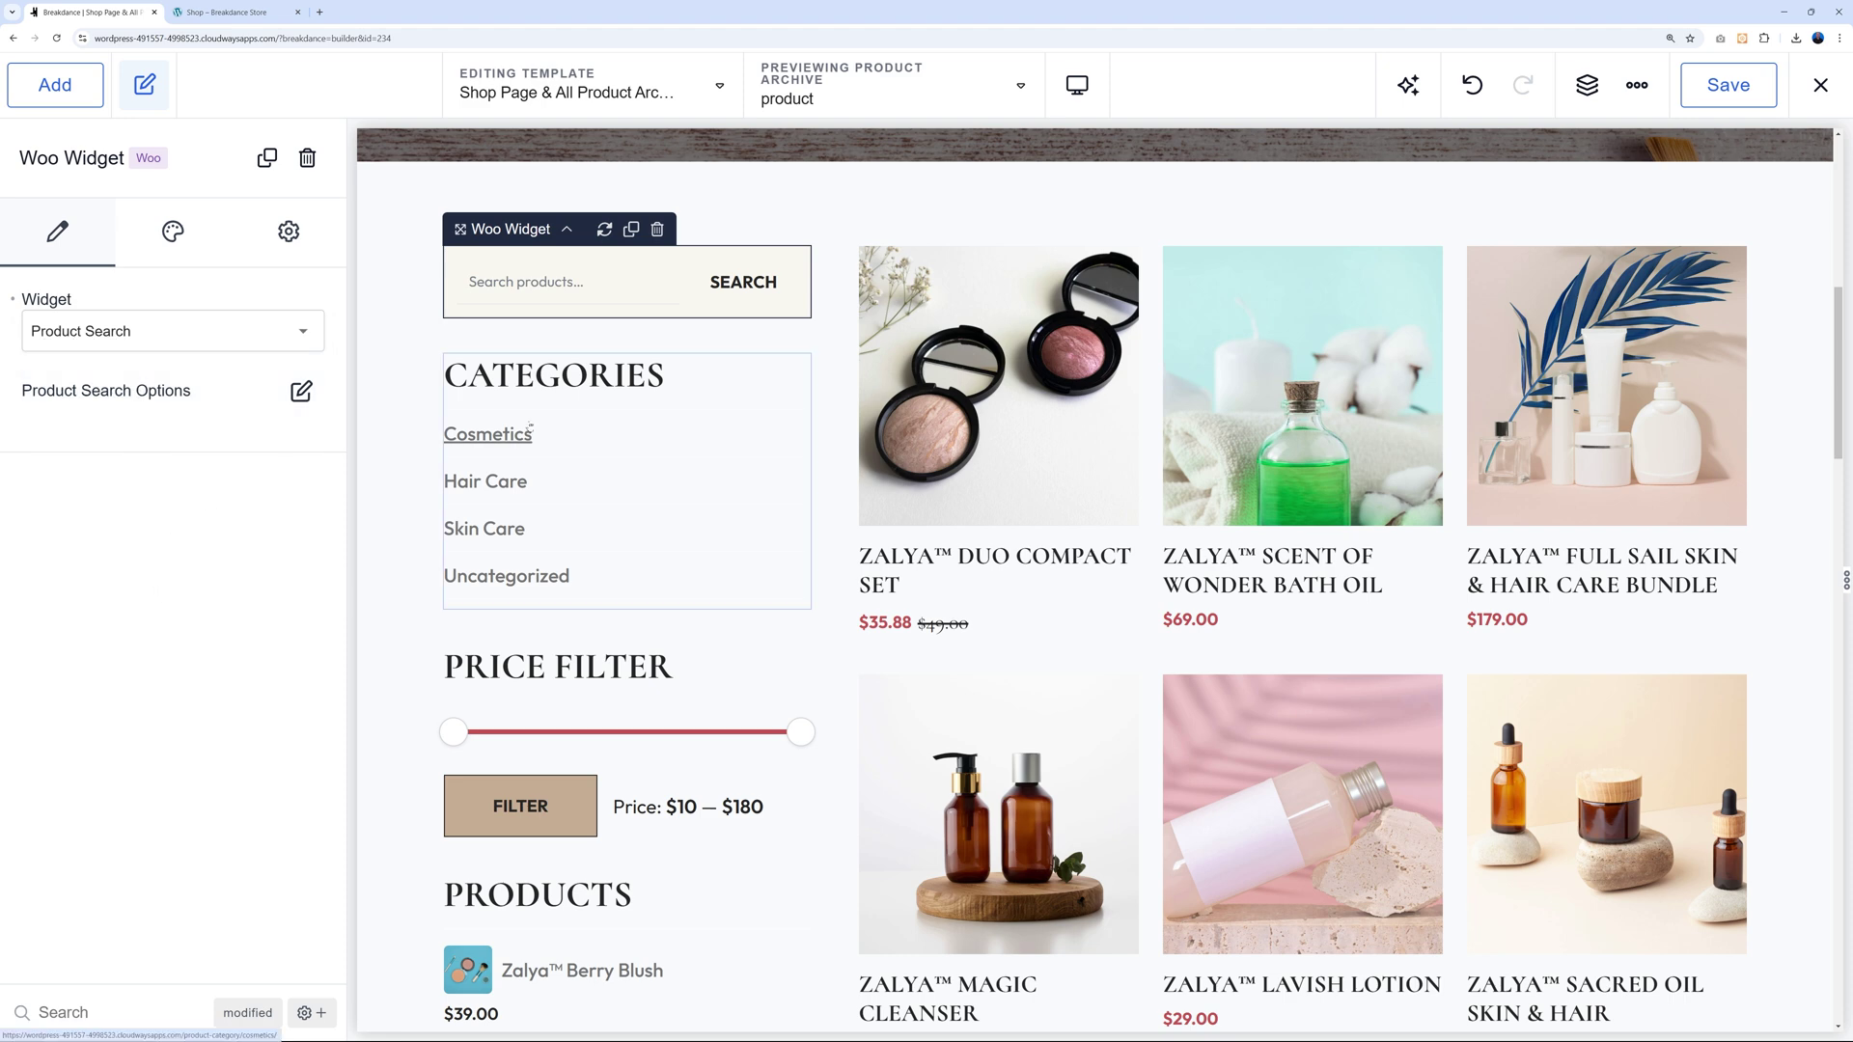
left_click(713, 382)
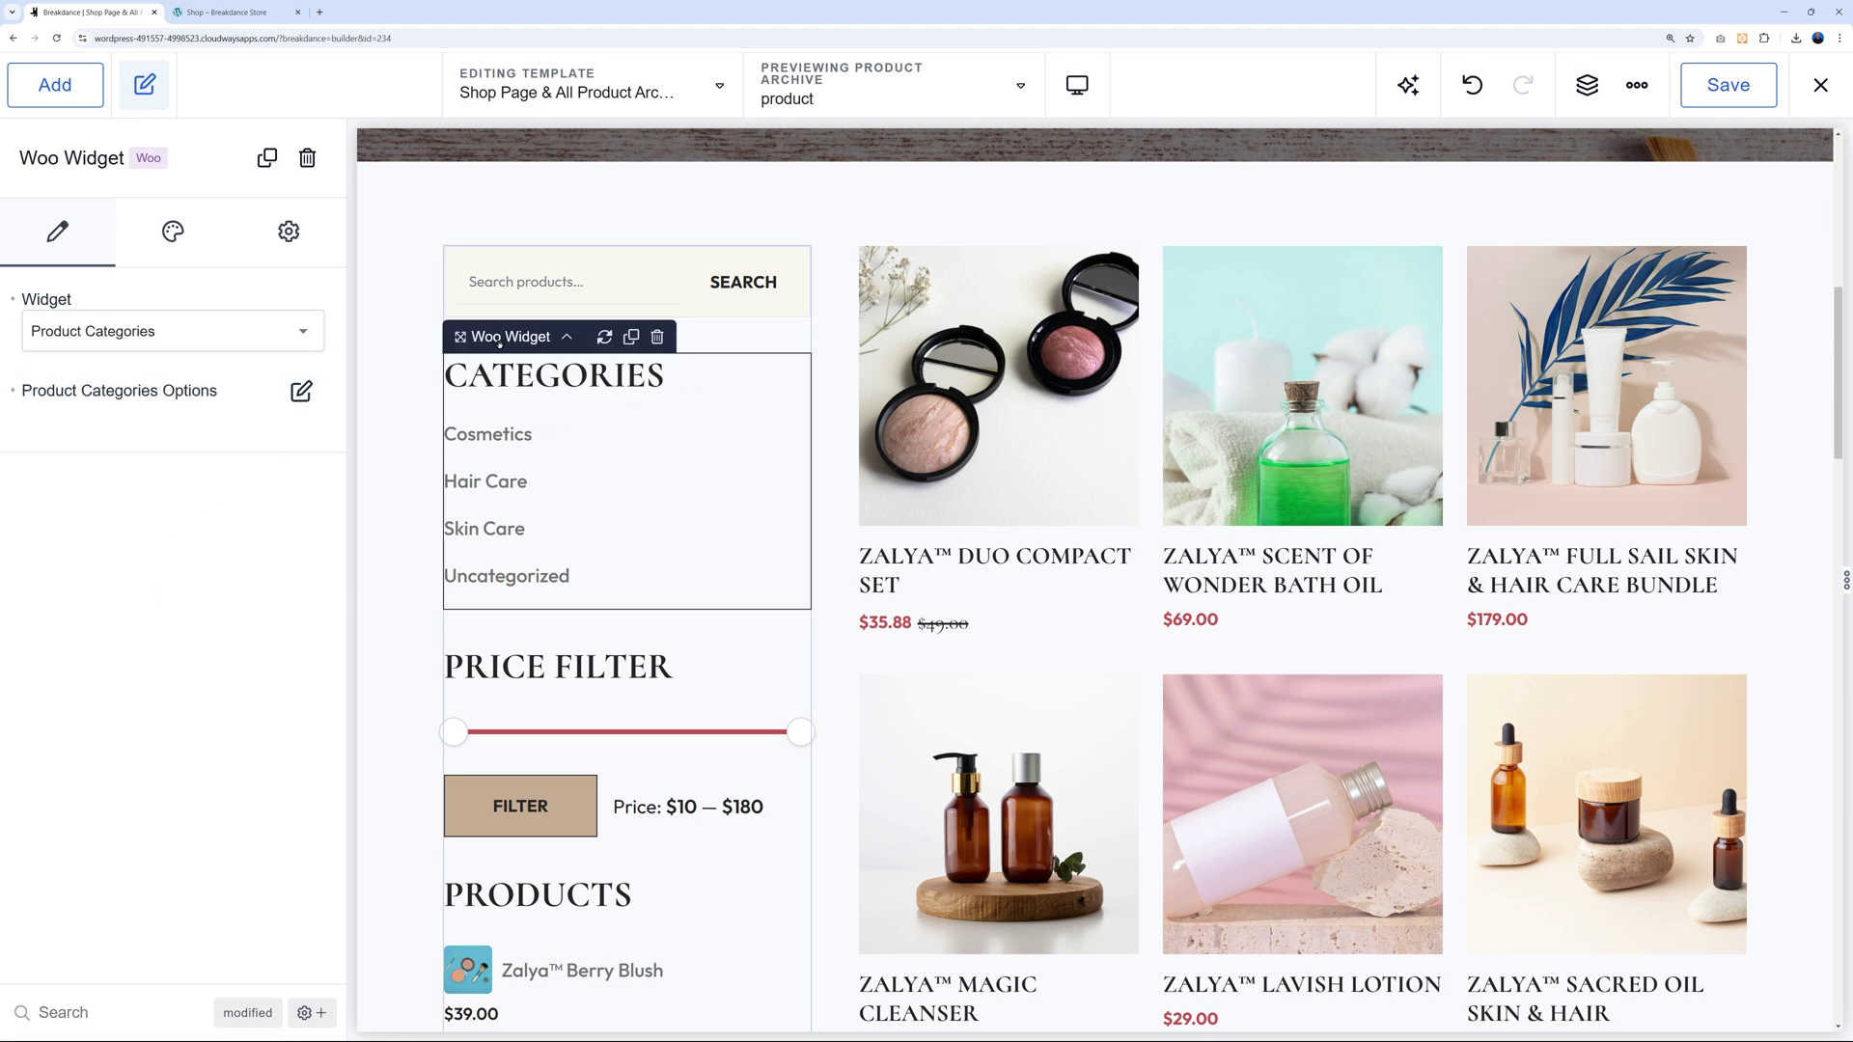
left_click(303, 331)
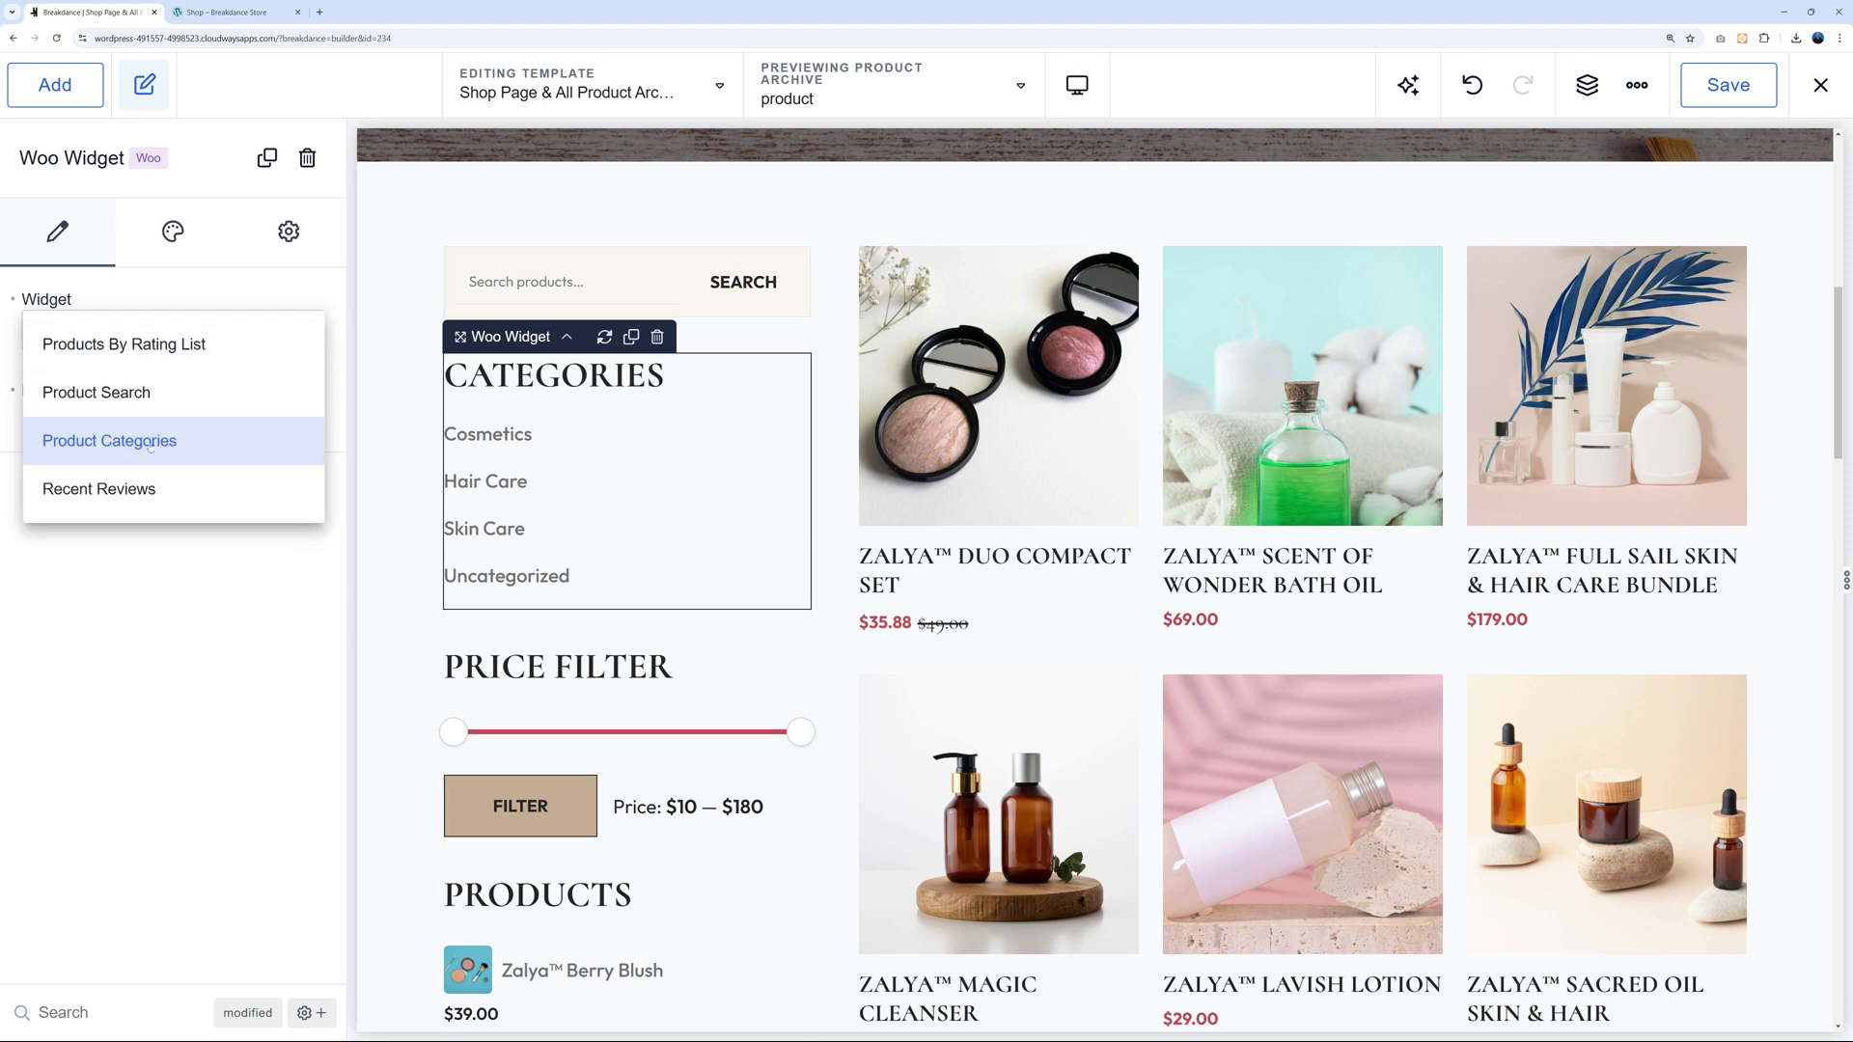
left_click(185, 573)
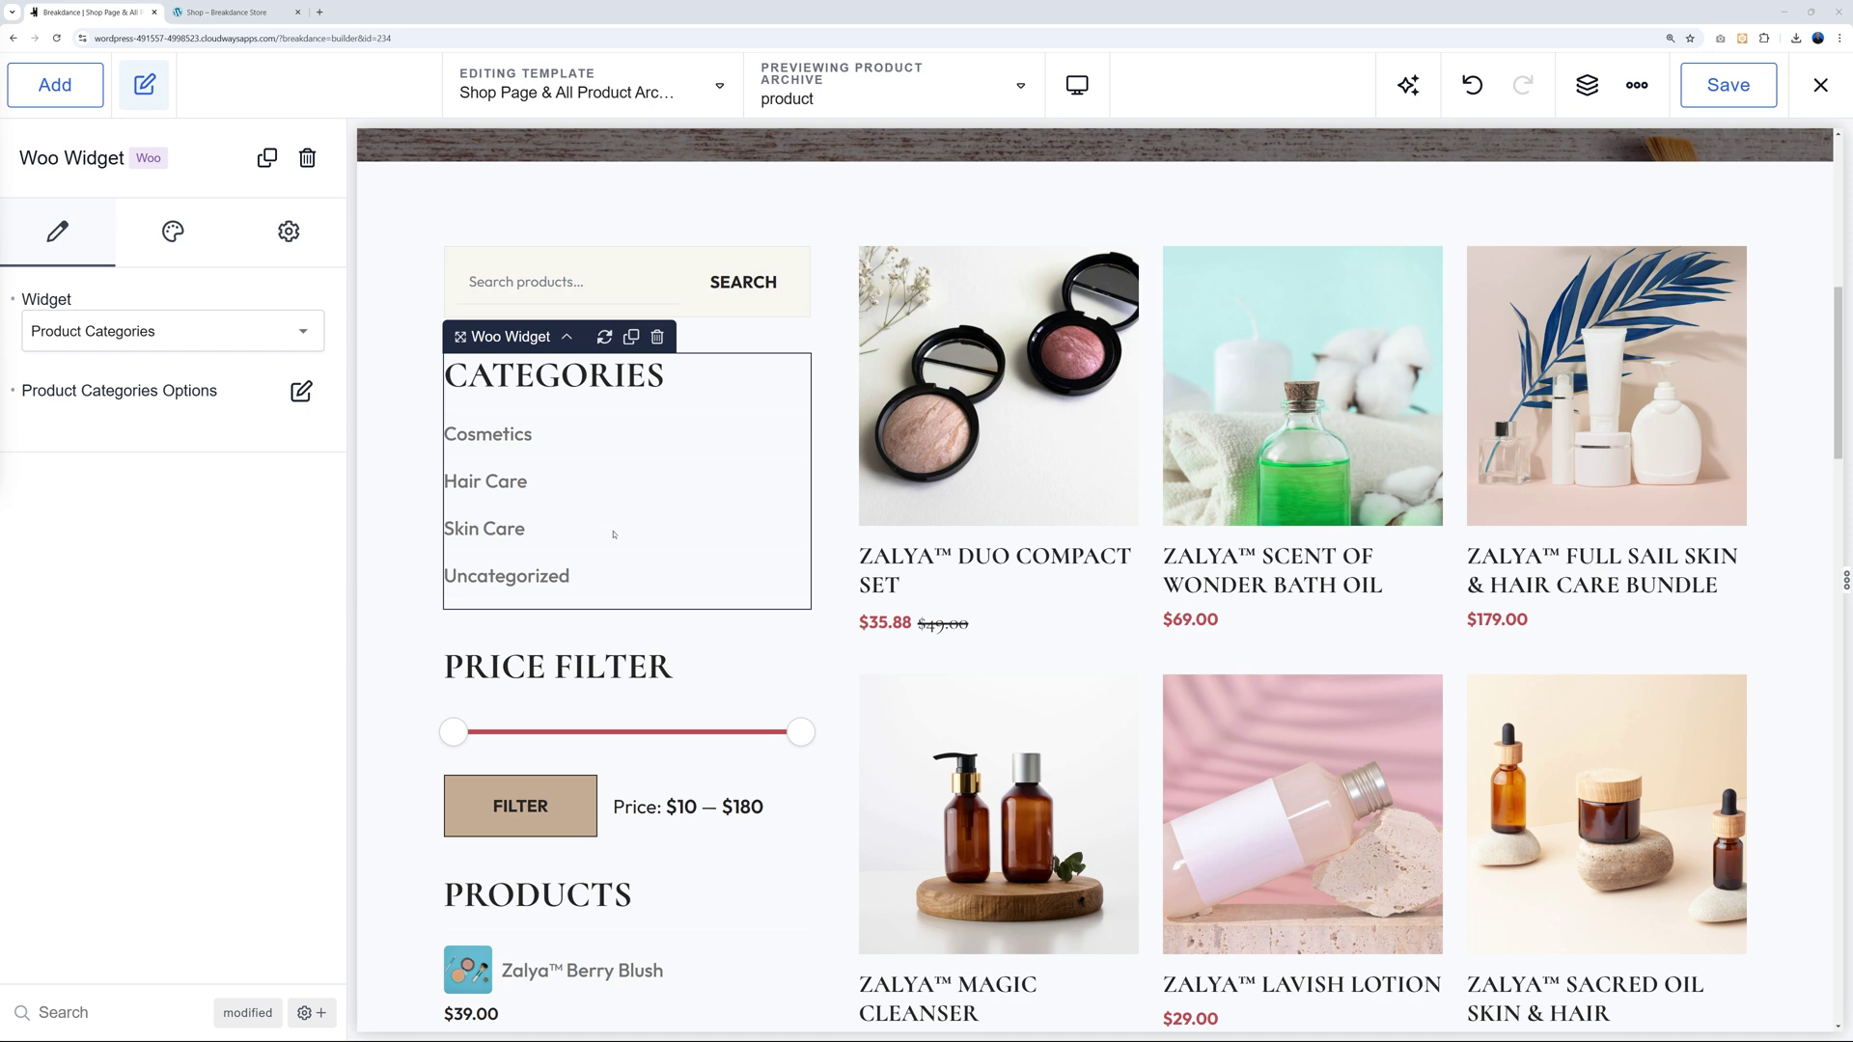
Turn Show product counts on and back off in Product Categories Options, then view the Design settings.
left_click(301, 391)
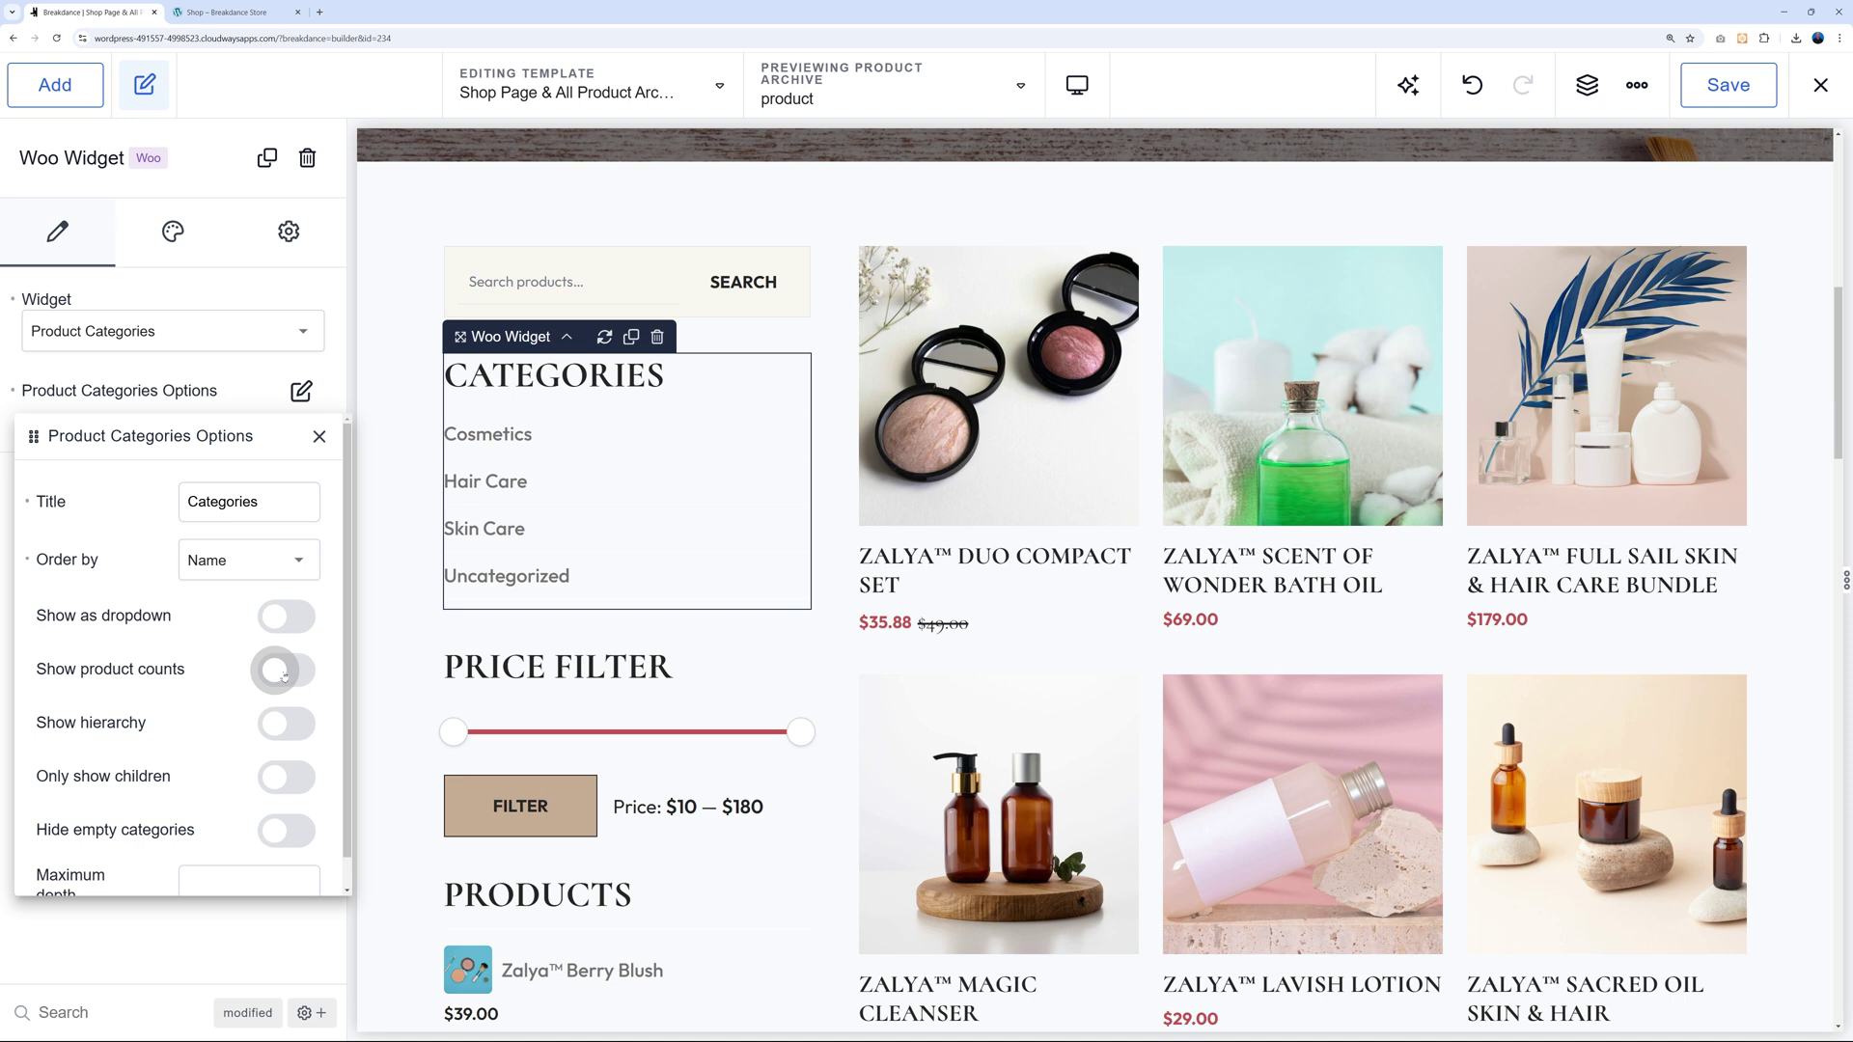
left_click(283, 672)
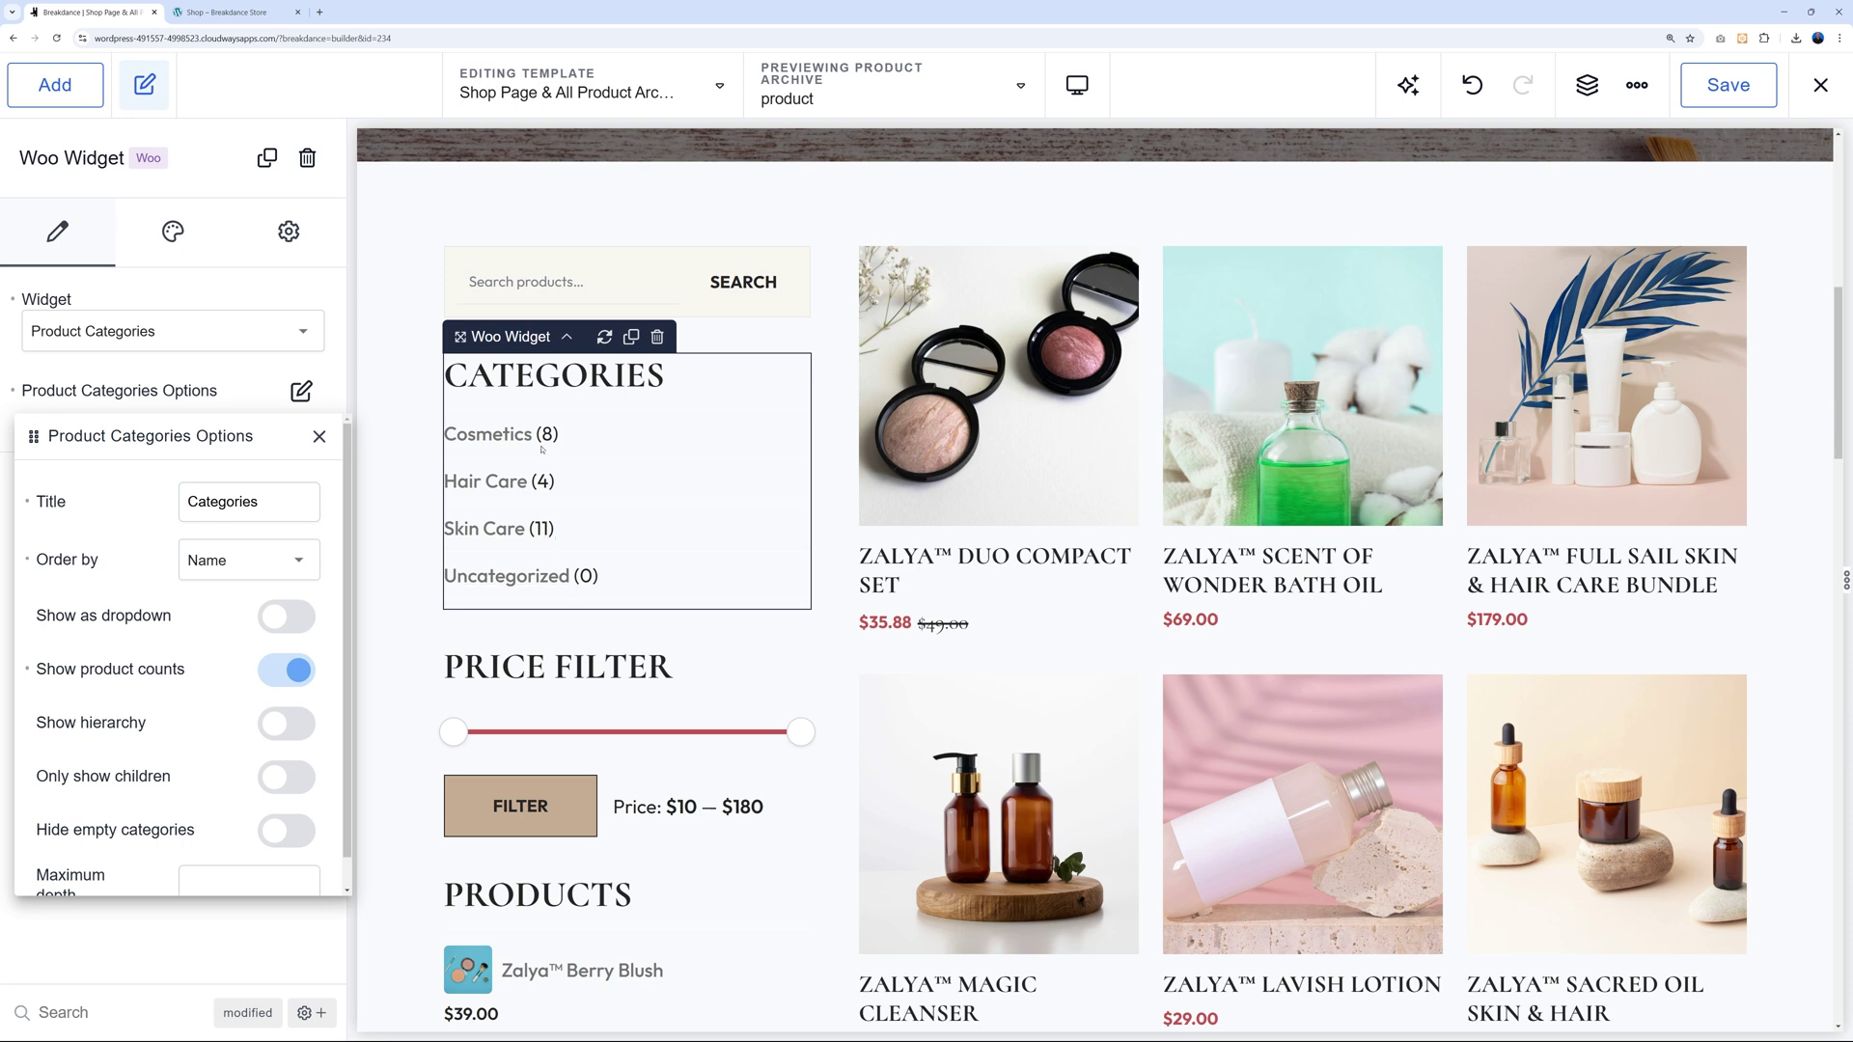
left_click(287, 668)
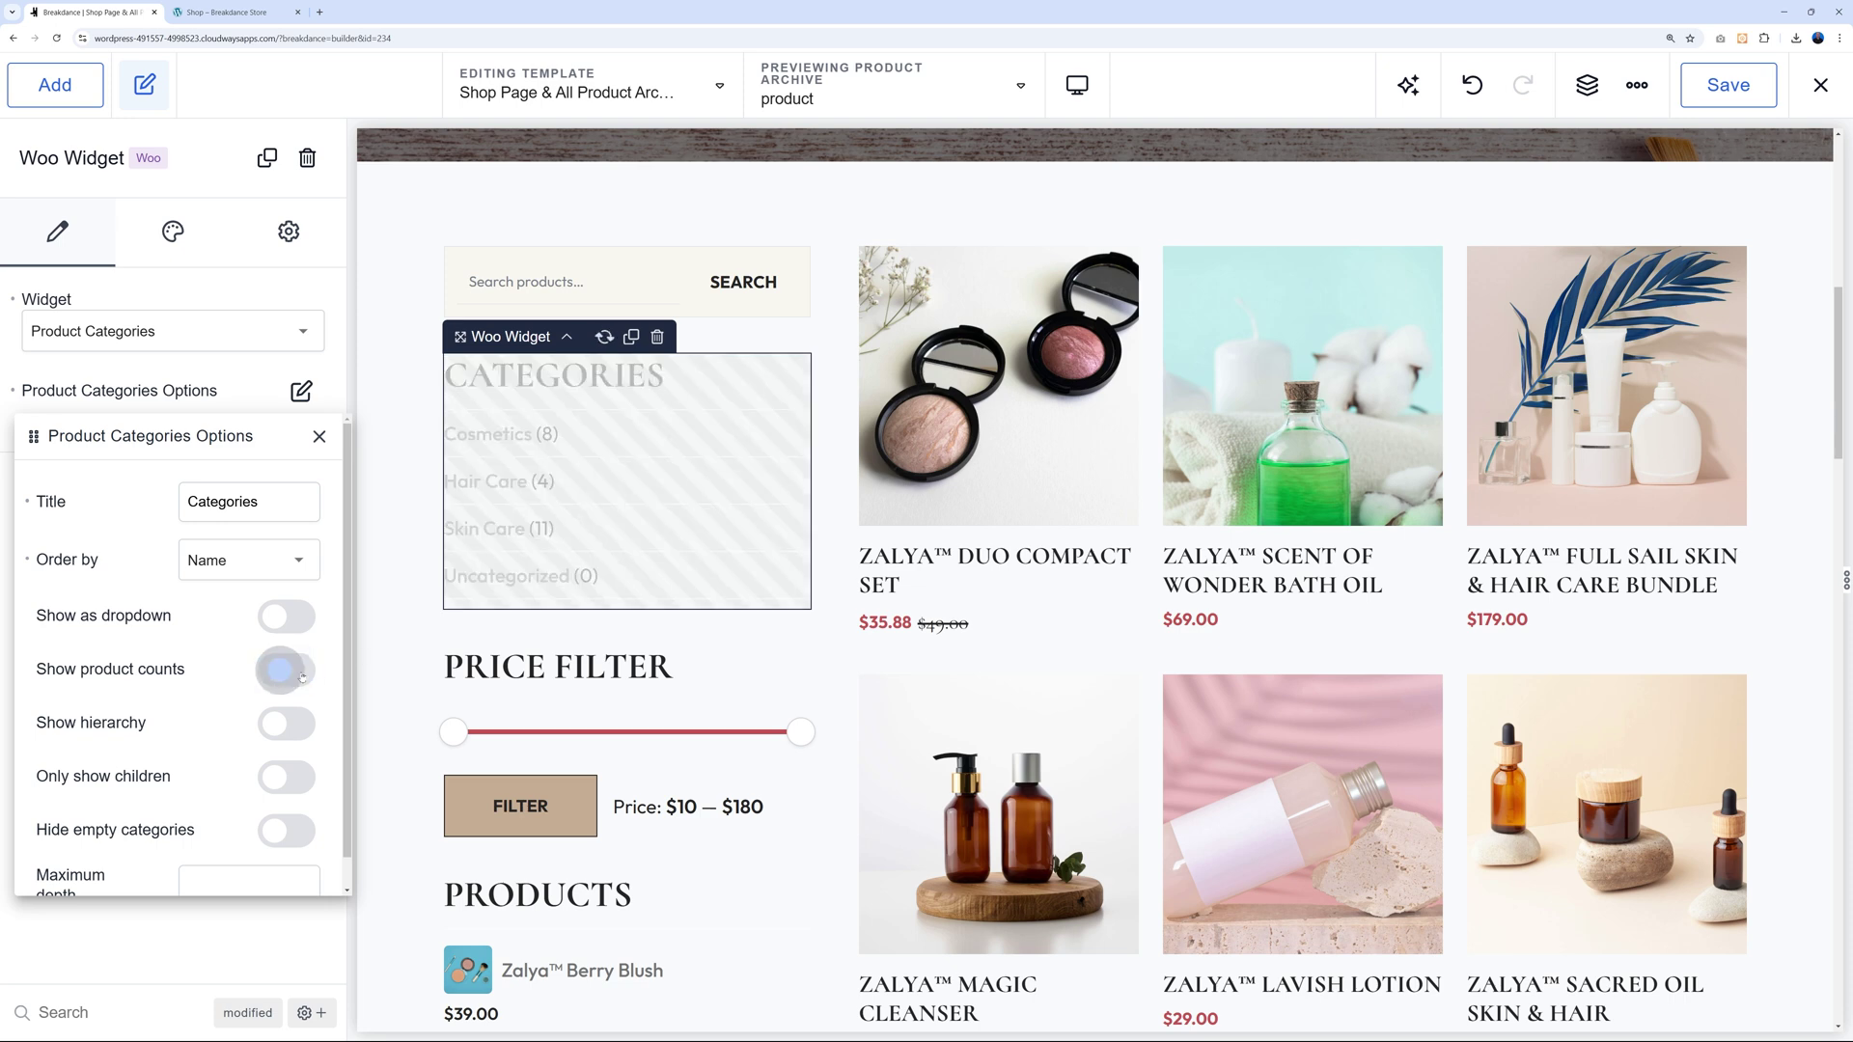
left_click(320, 436)
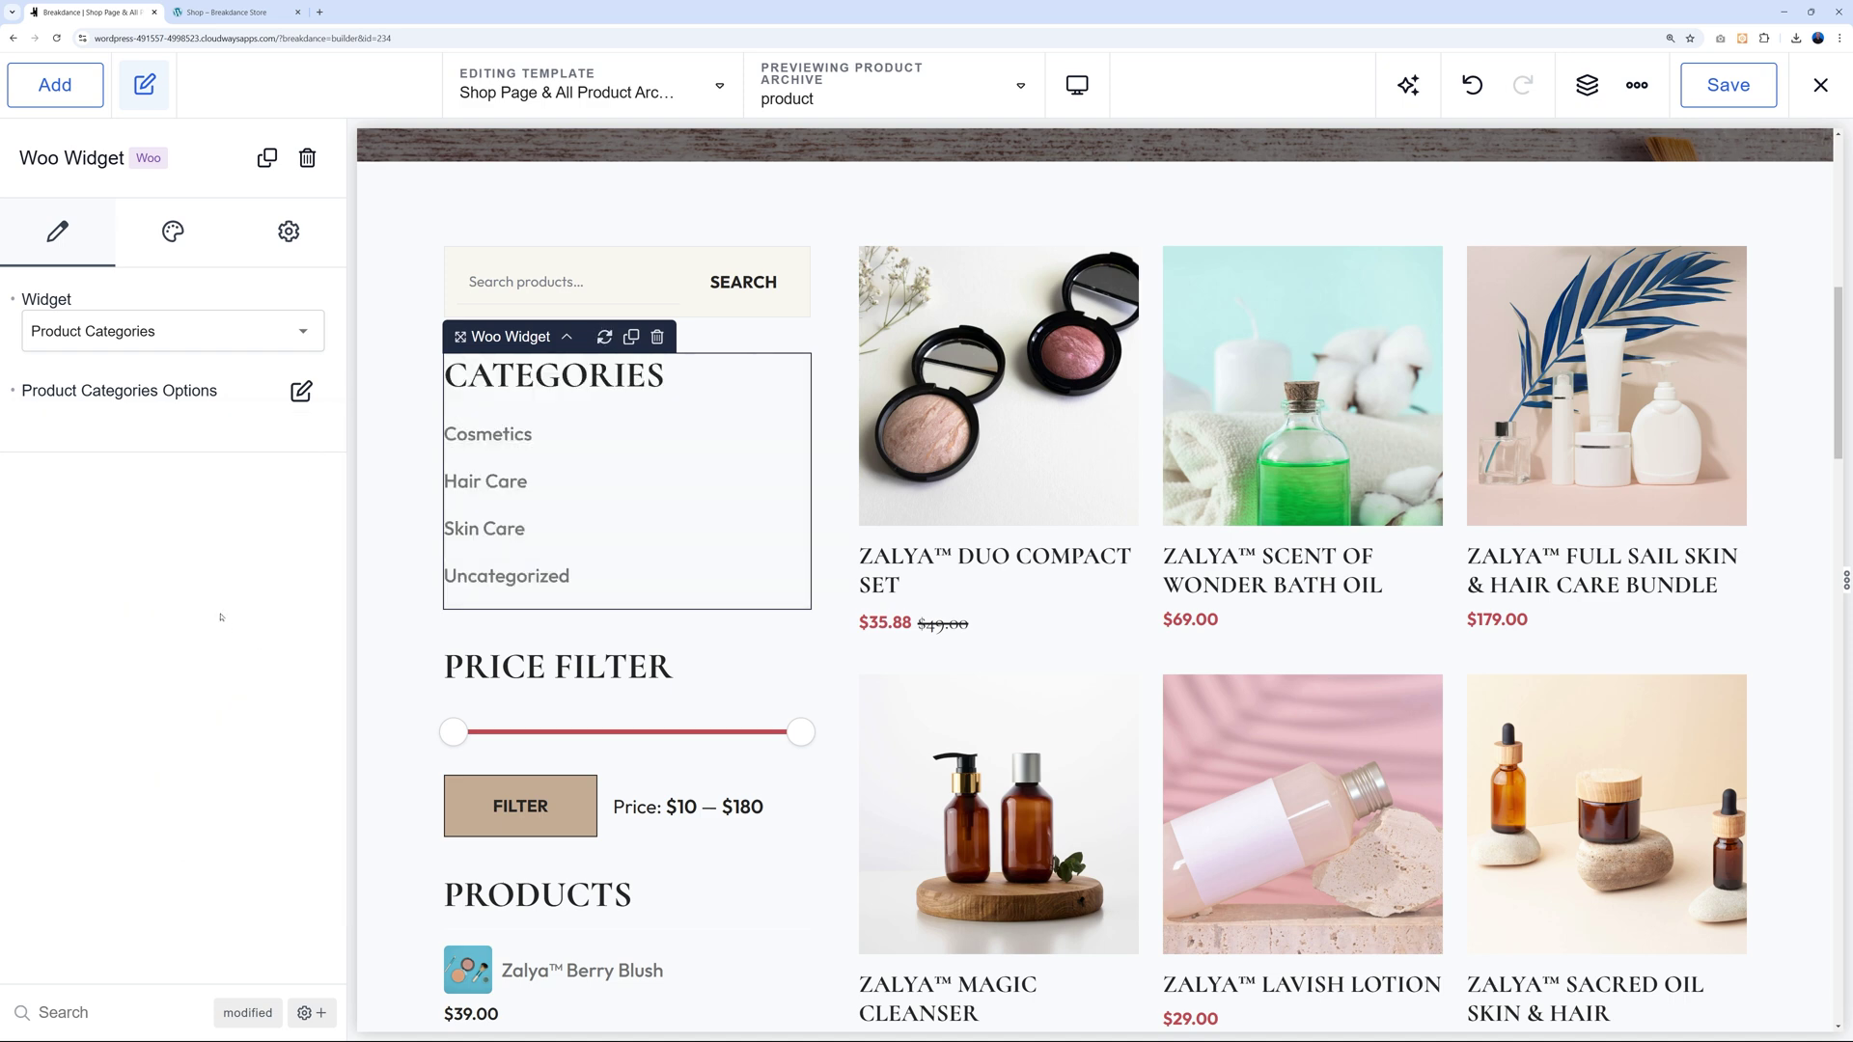
left_click(179, 239)
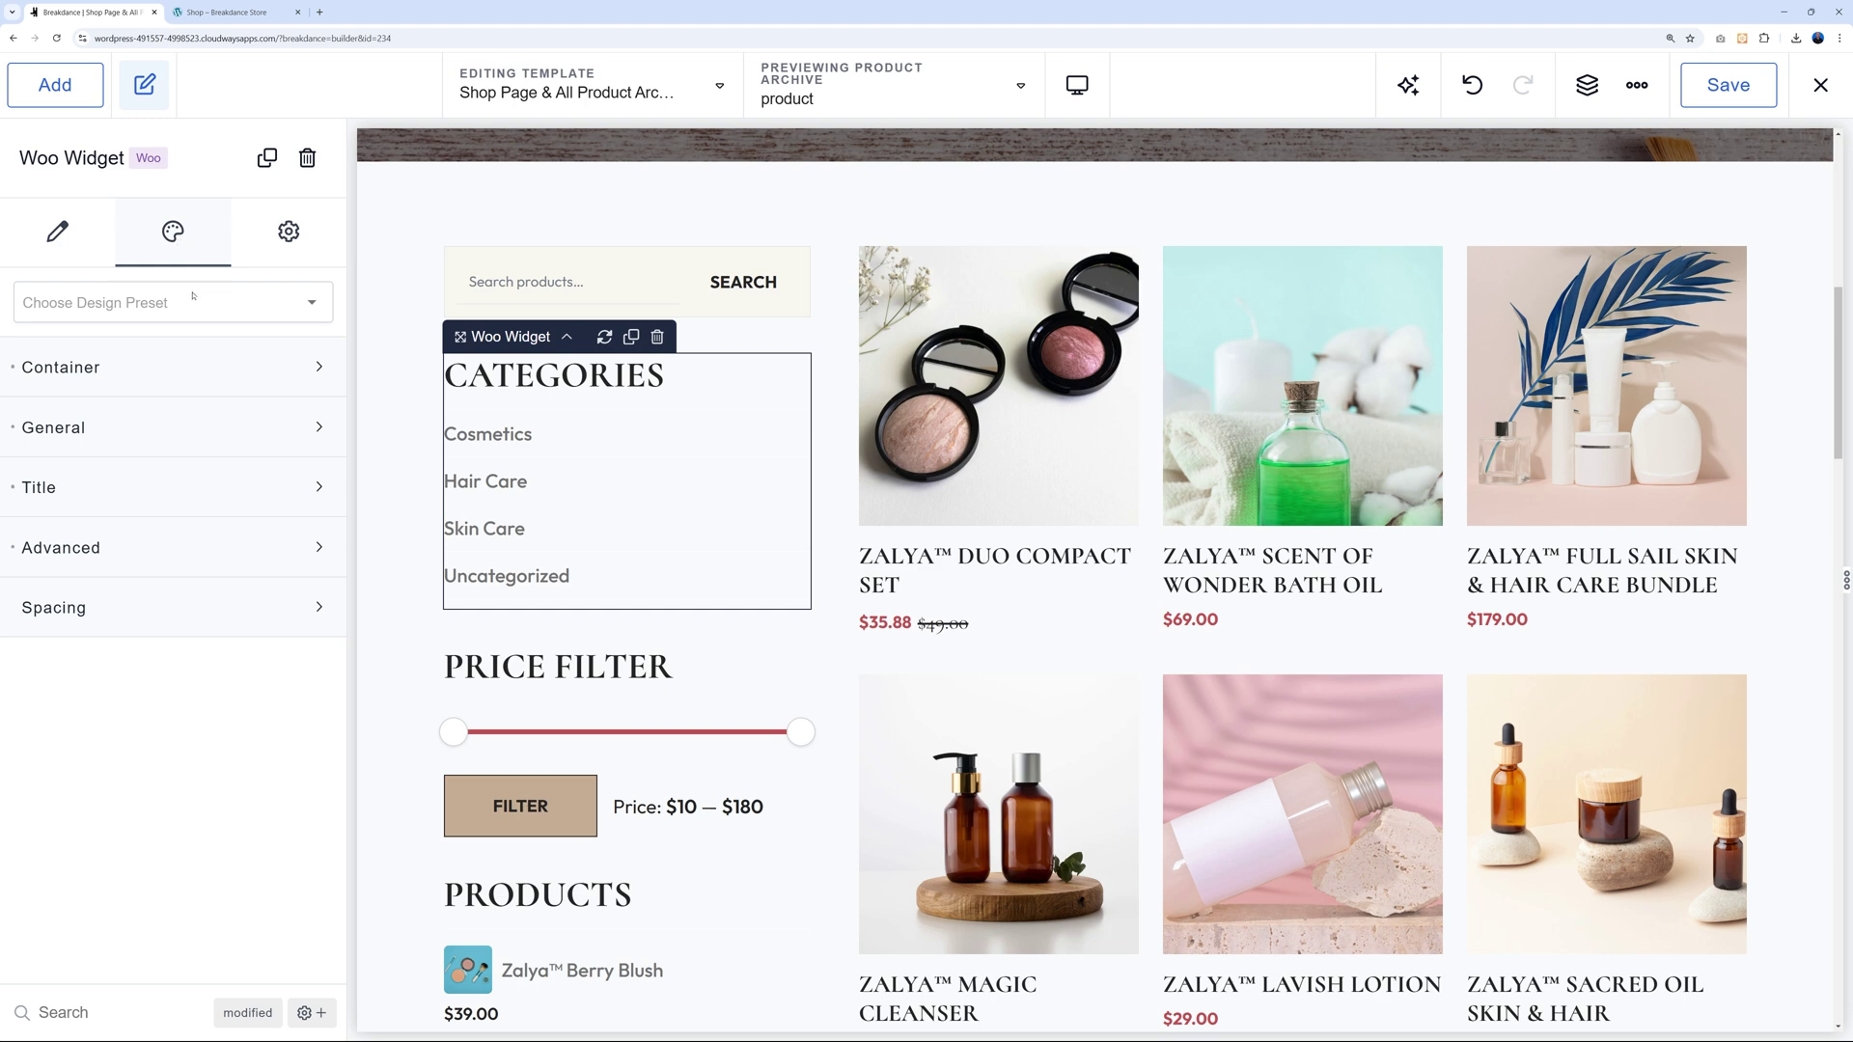
left_click(320, 368)
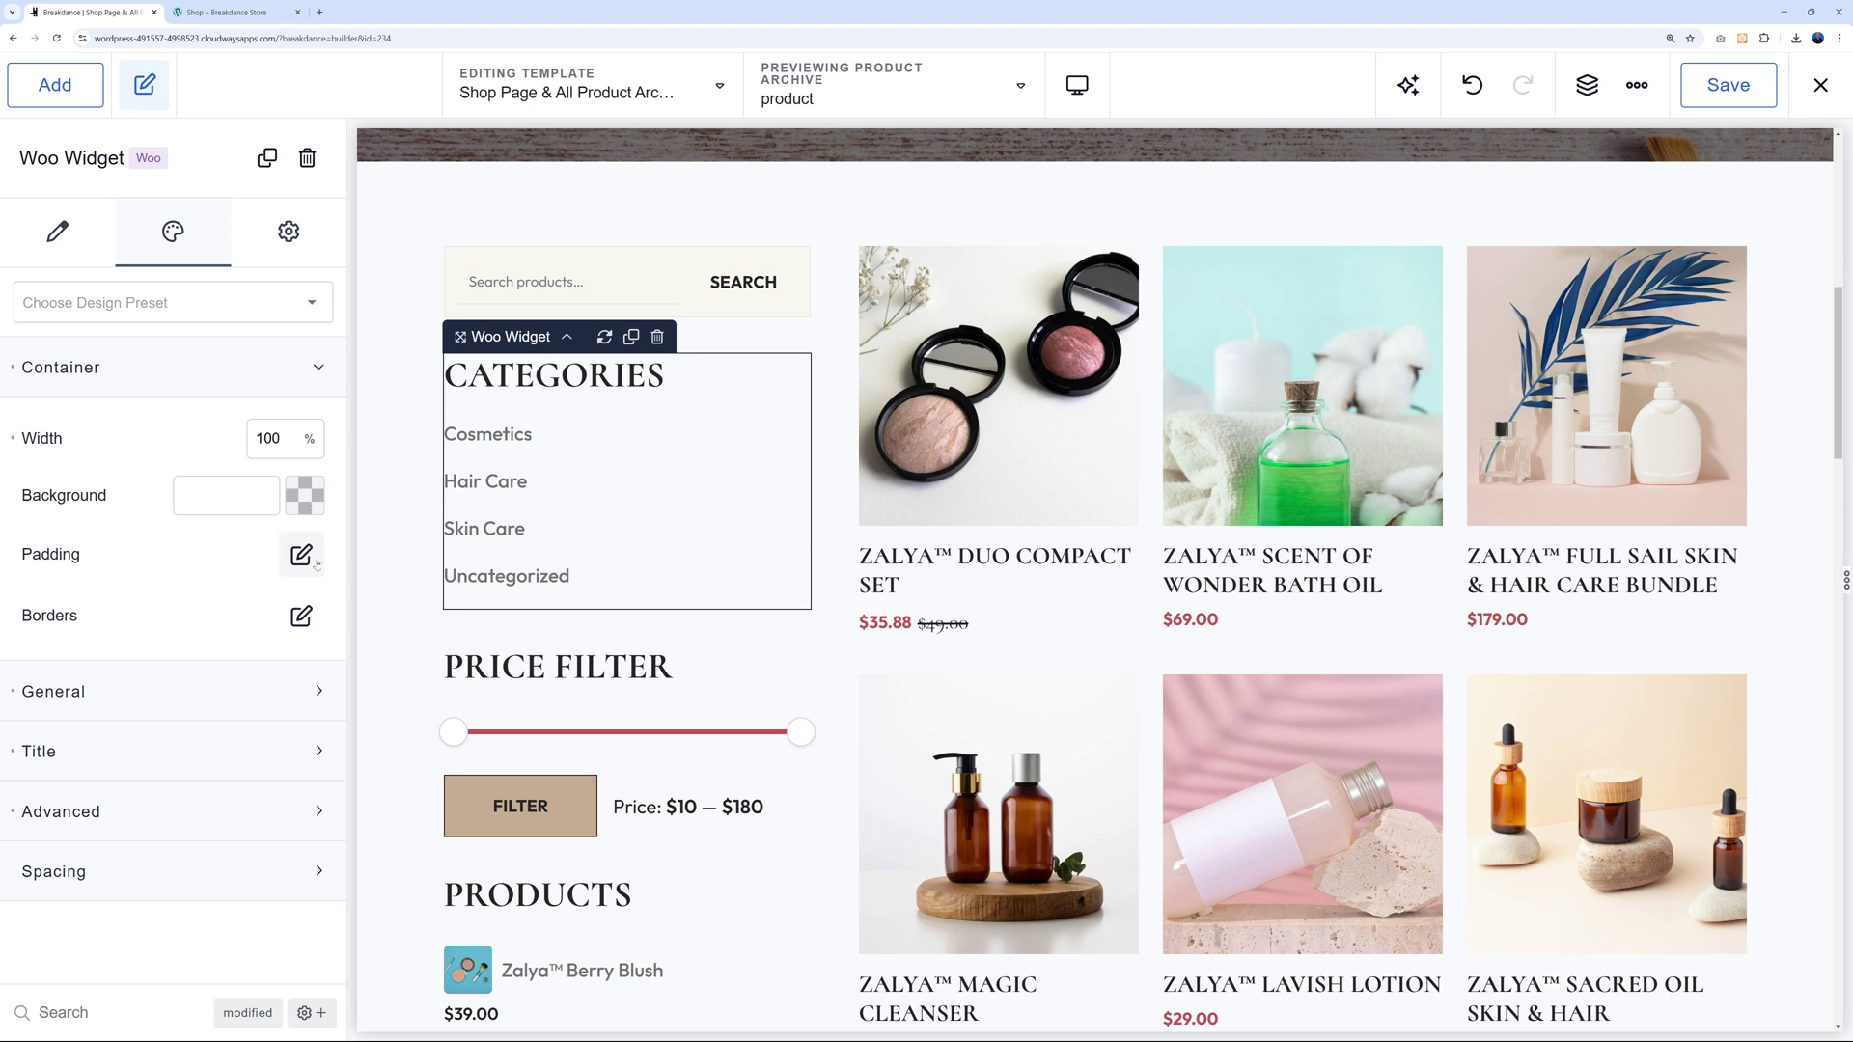
left_click(311, 752)
scroll(198, 821, "down", 1)
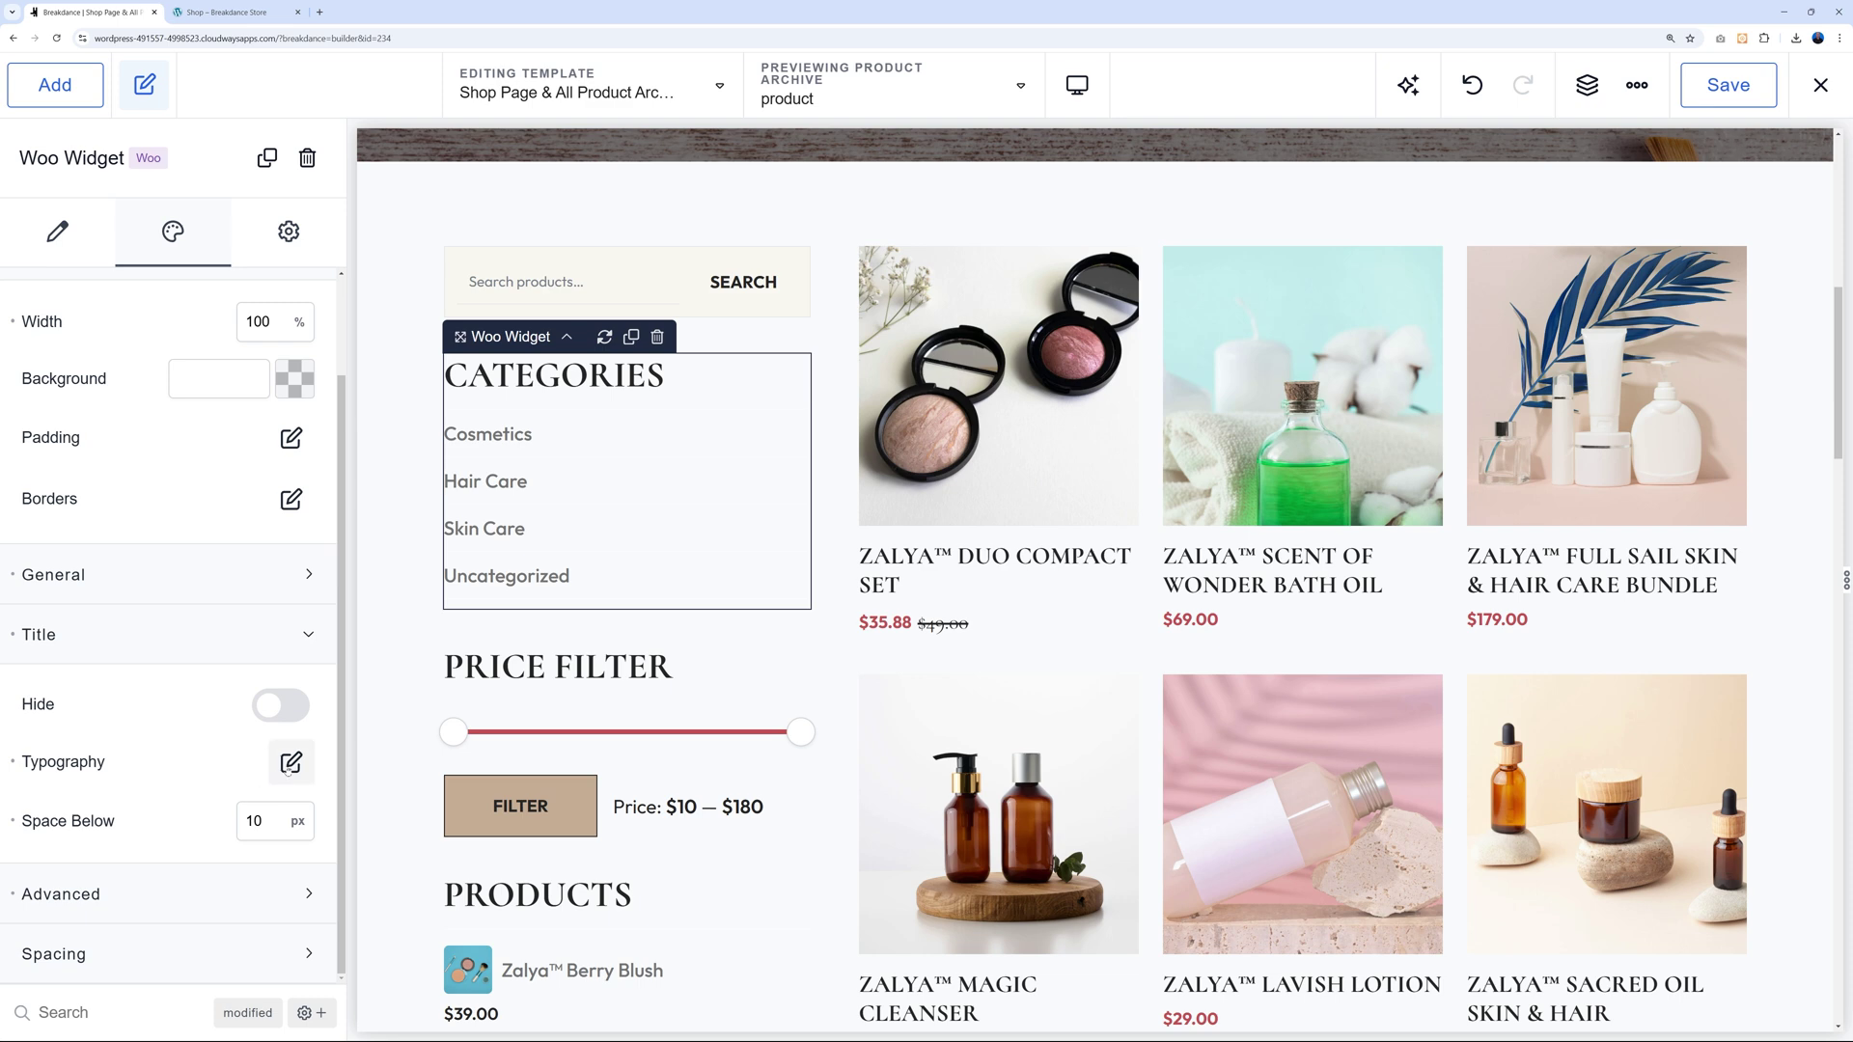
left_click(291, 762)
left_click(329, 662)
left_click(289, 714)
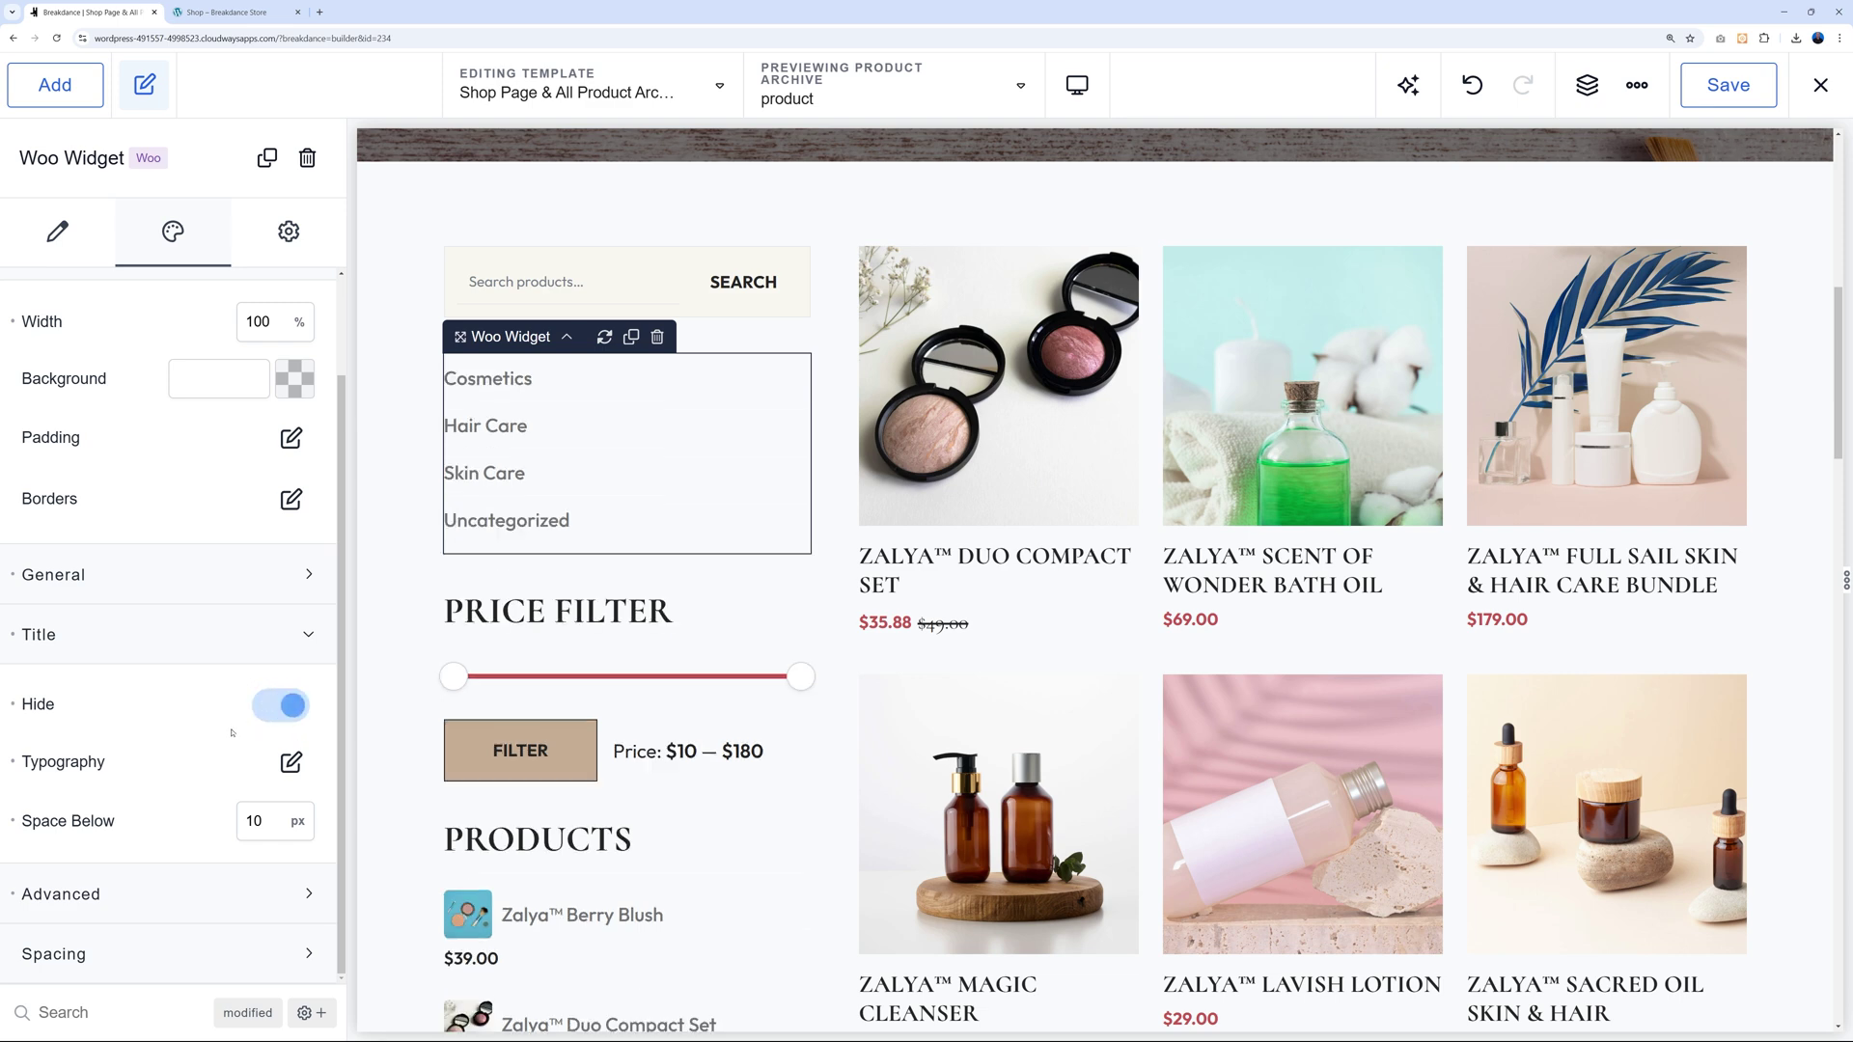
left_click(288, 708)
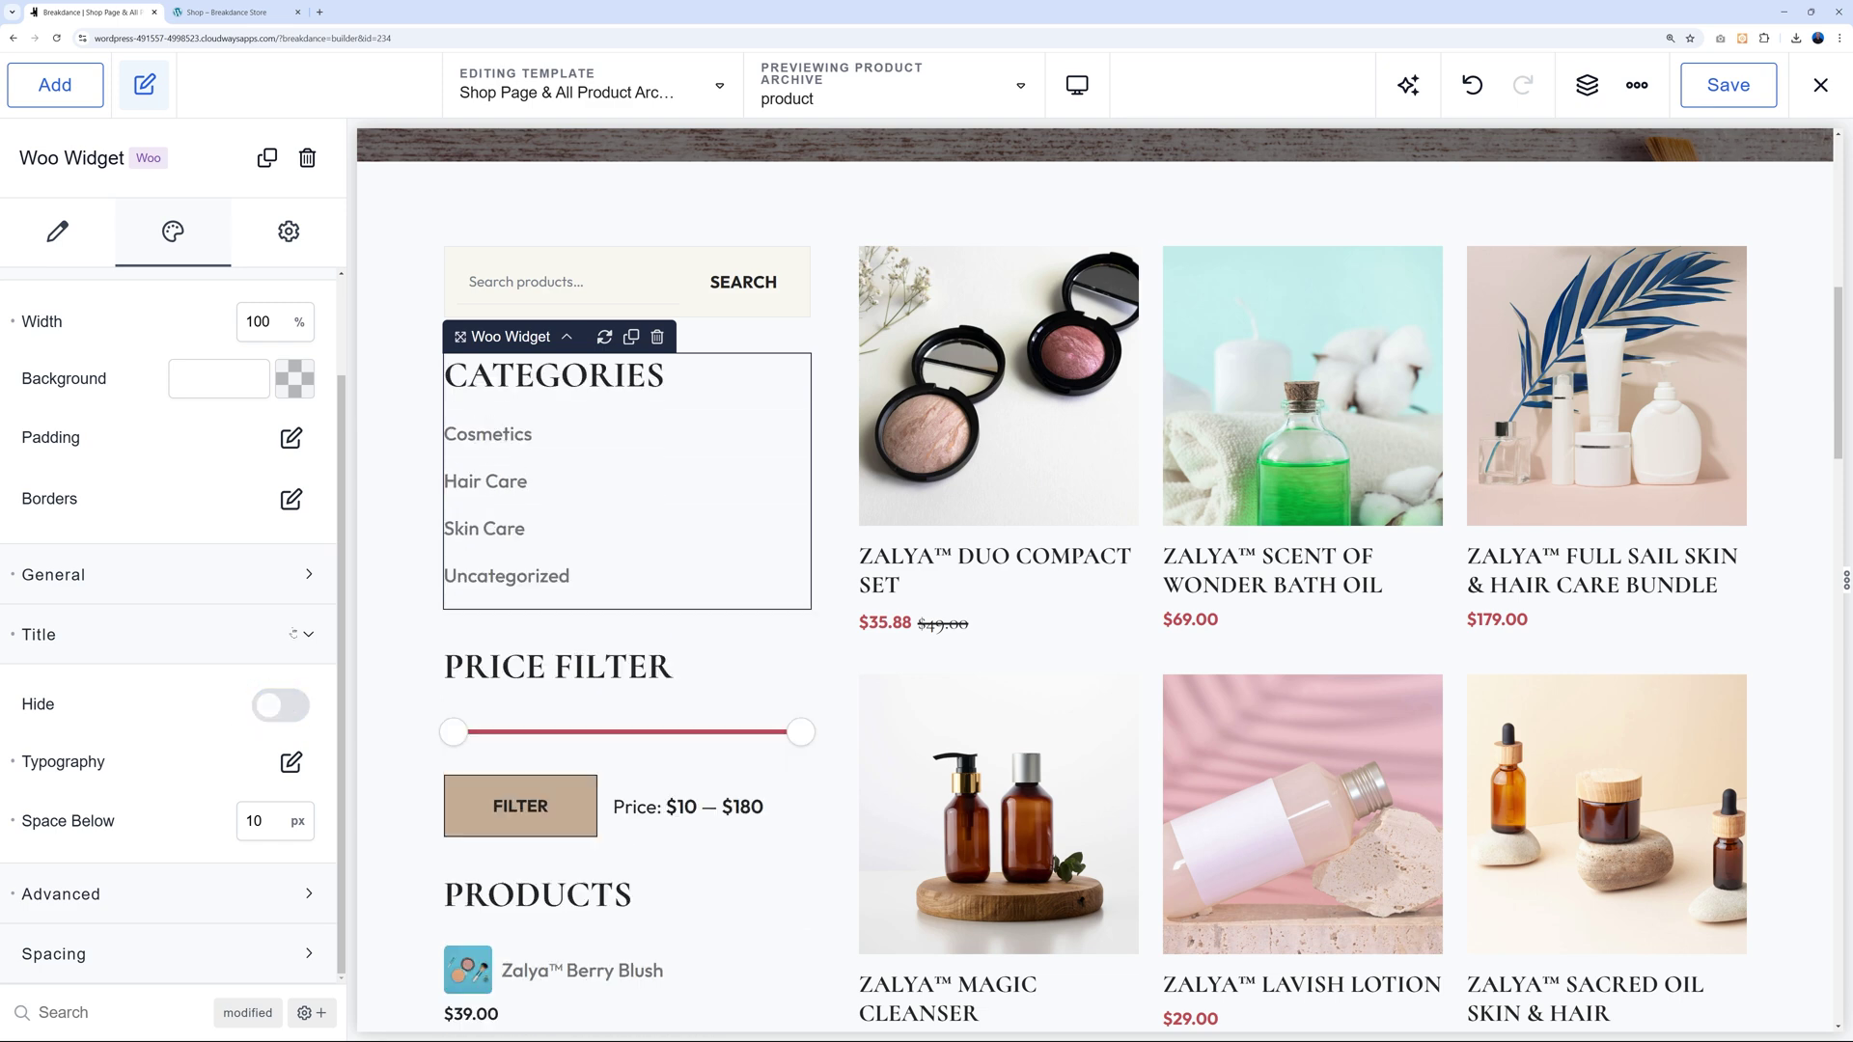
left_click(308, 634)
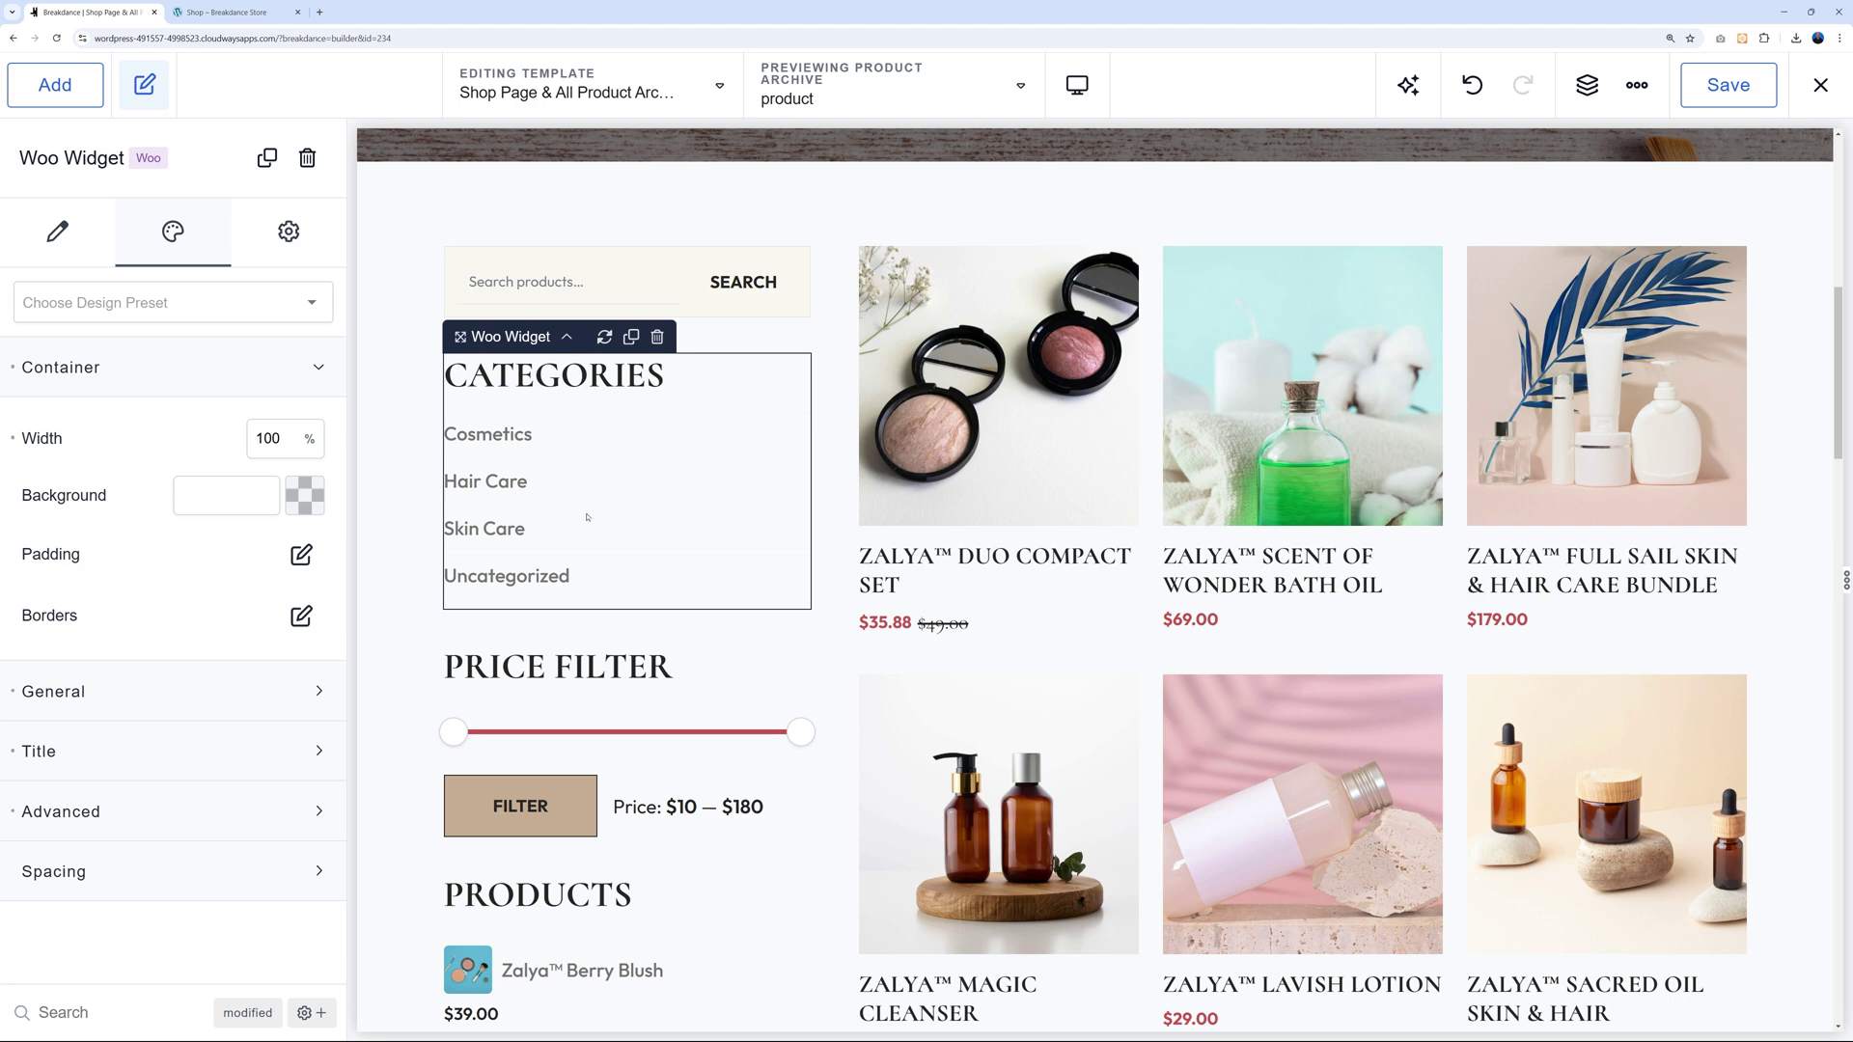
left_click(681, 675)
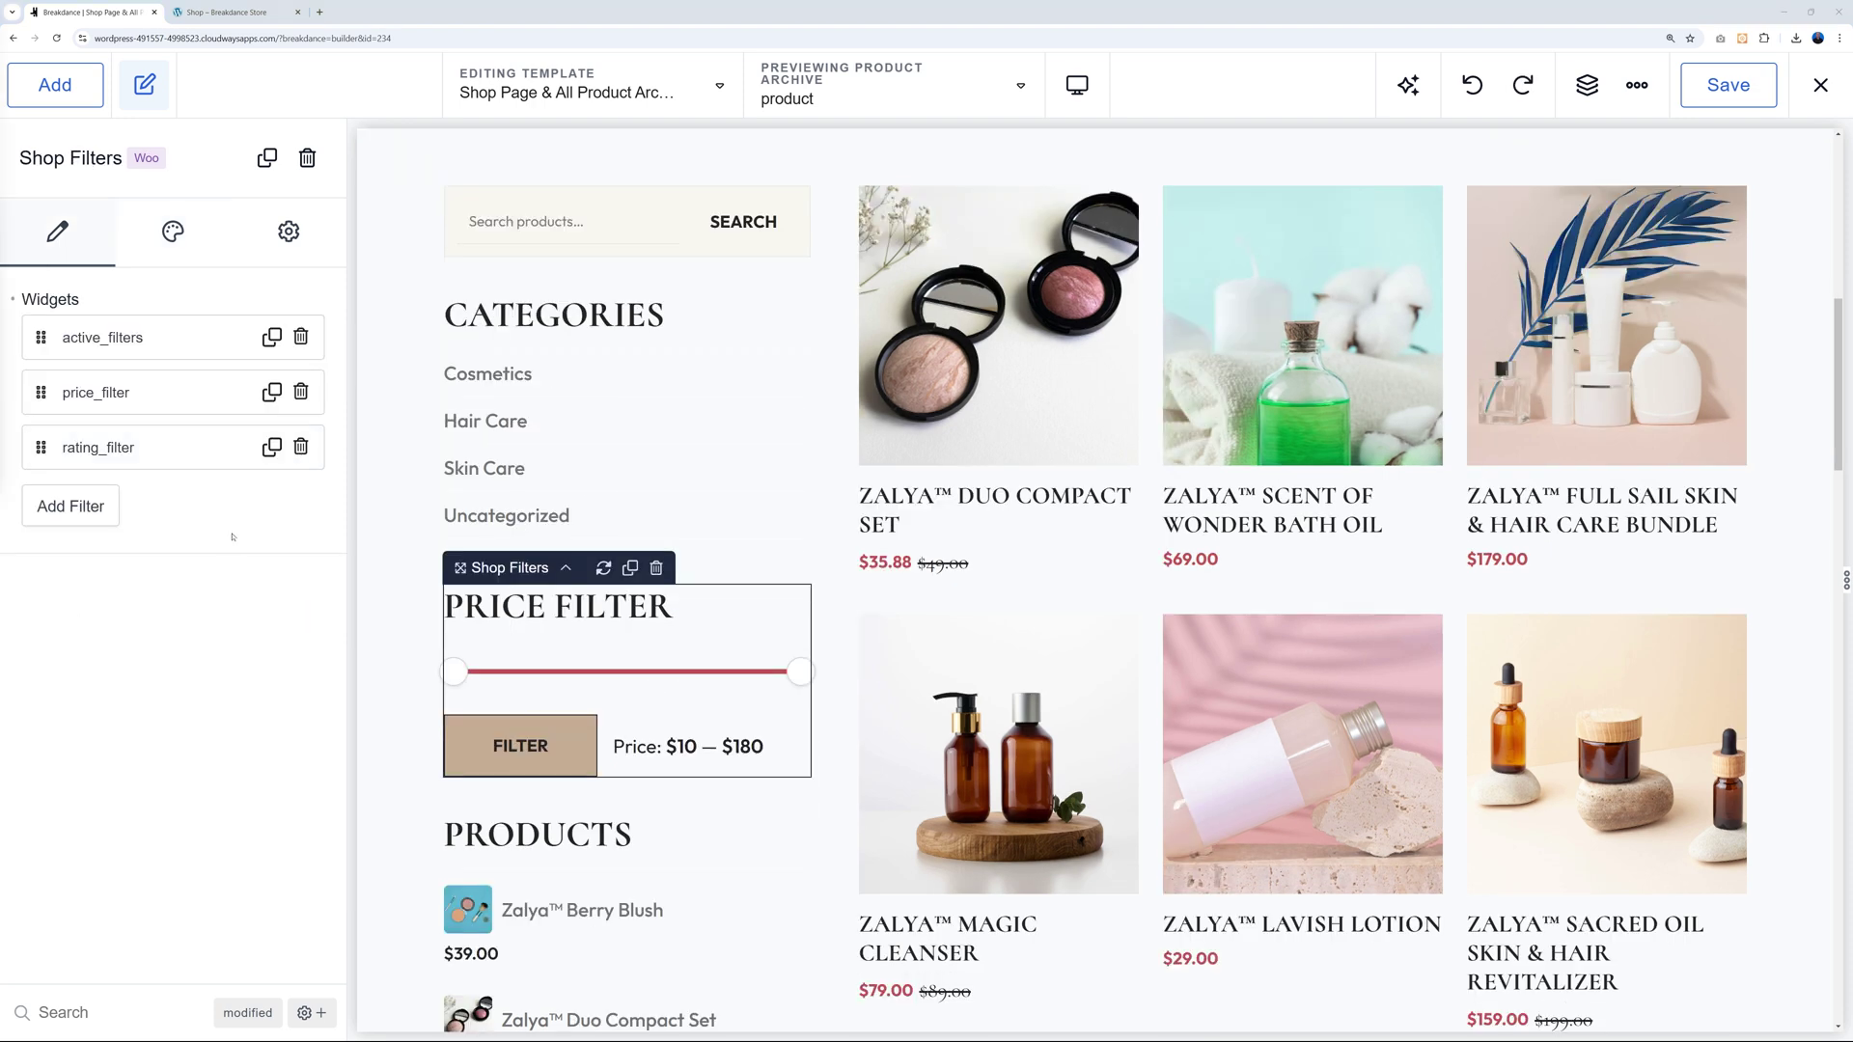
Delete the rating and price filters and add a new Price Filter.
left_click(300, 447)
left_click(300, 391)
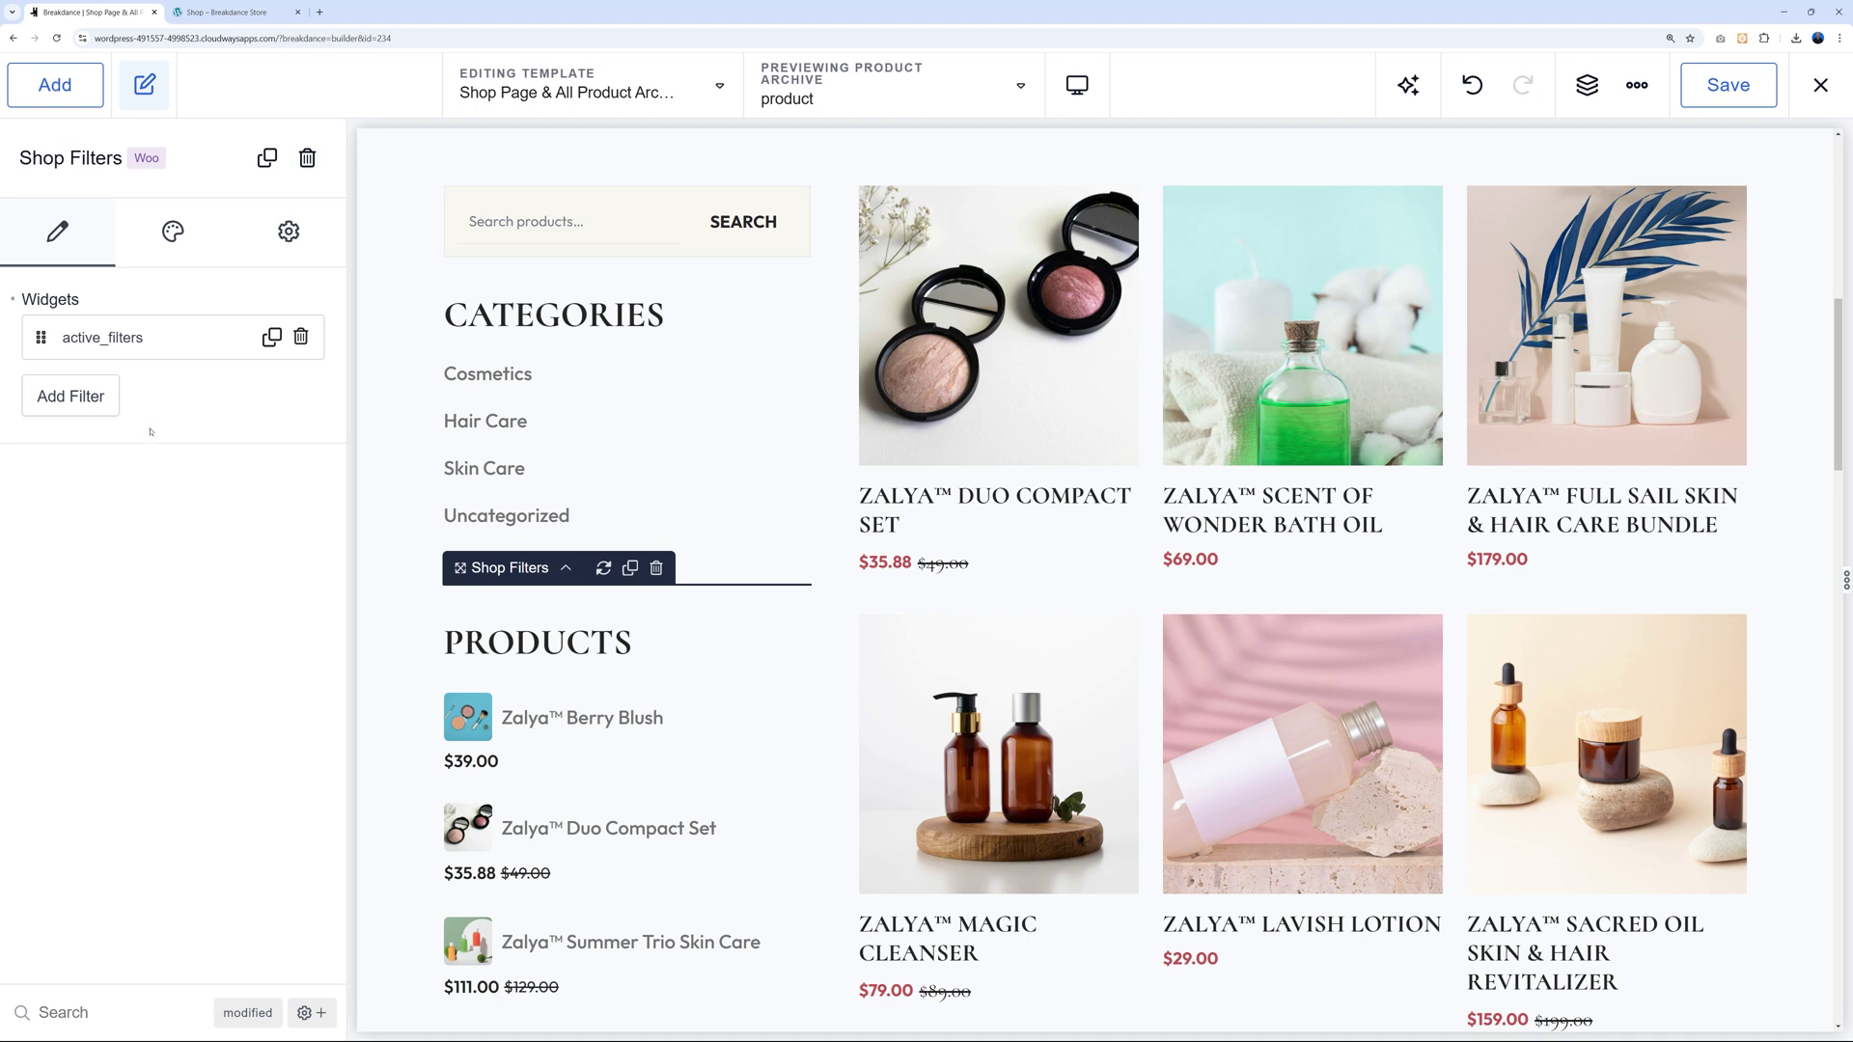
left_click(71, 396)
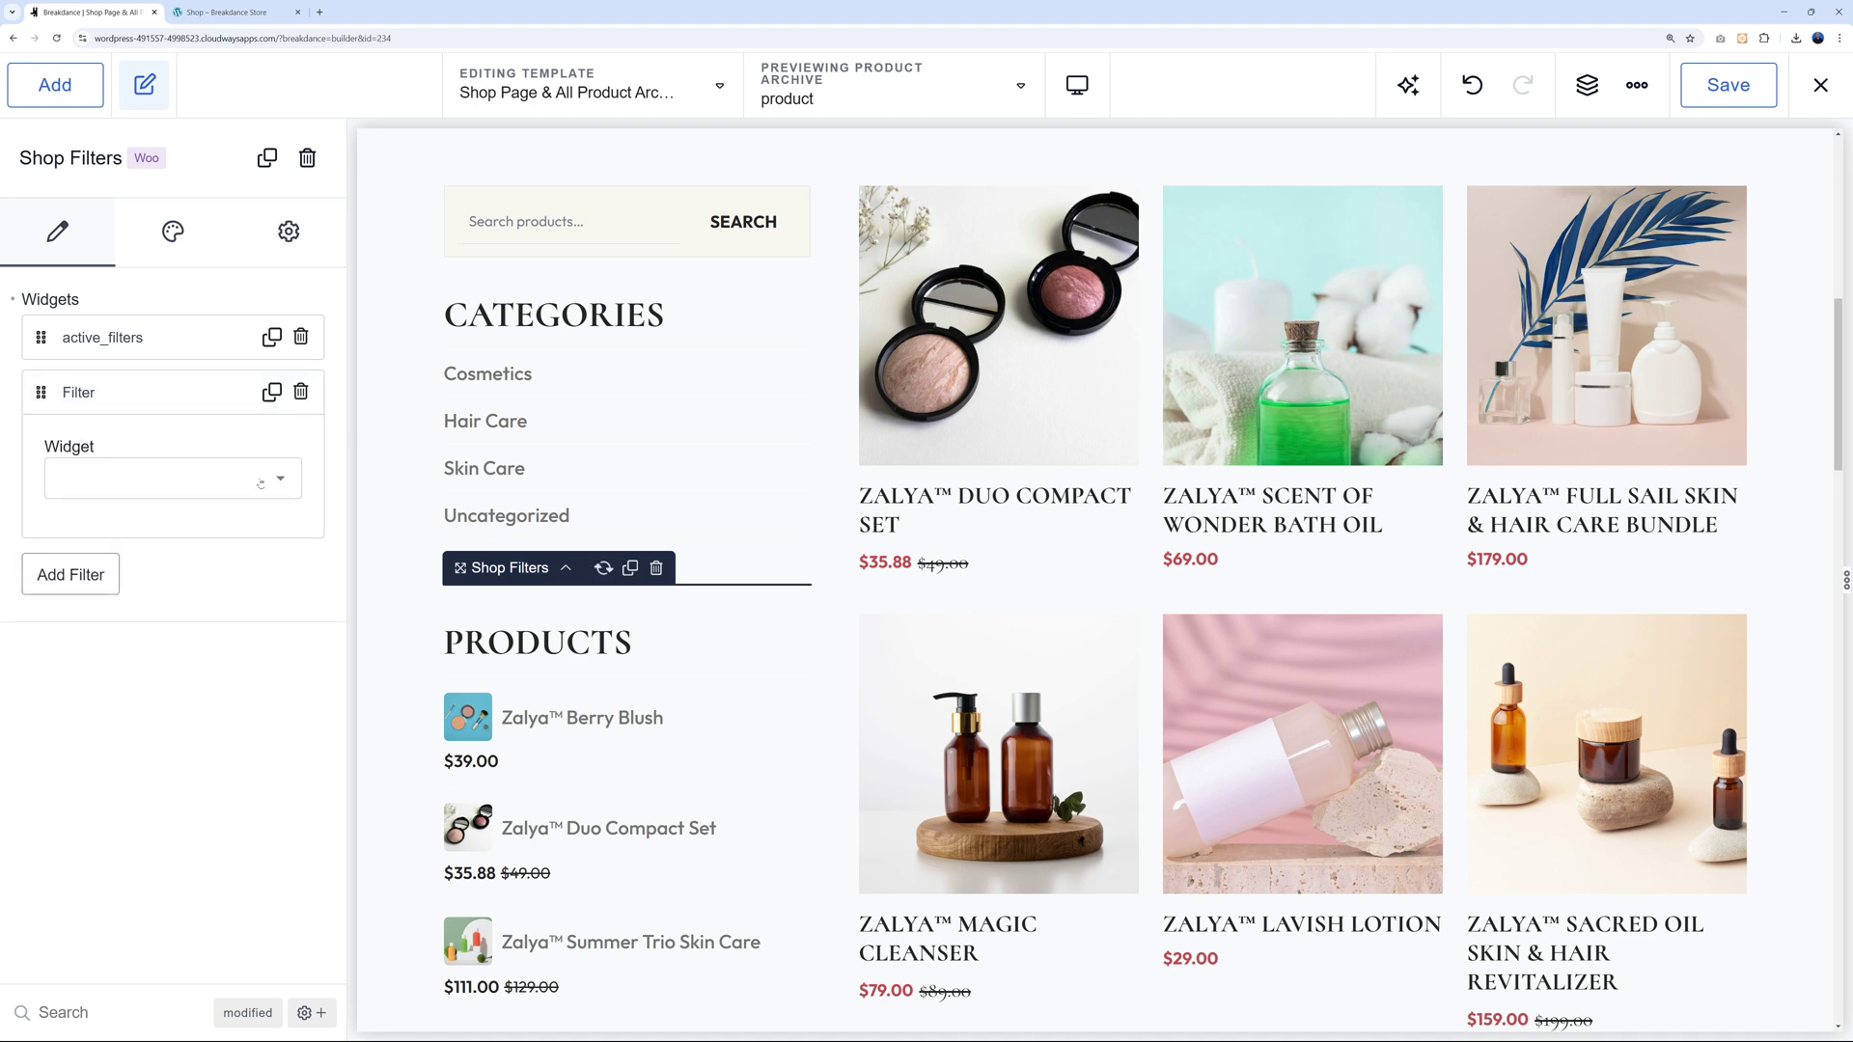
left_click(264, 484)
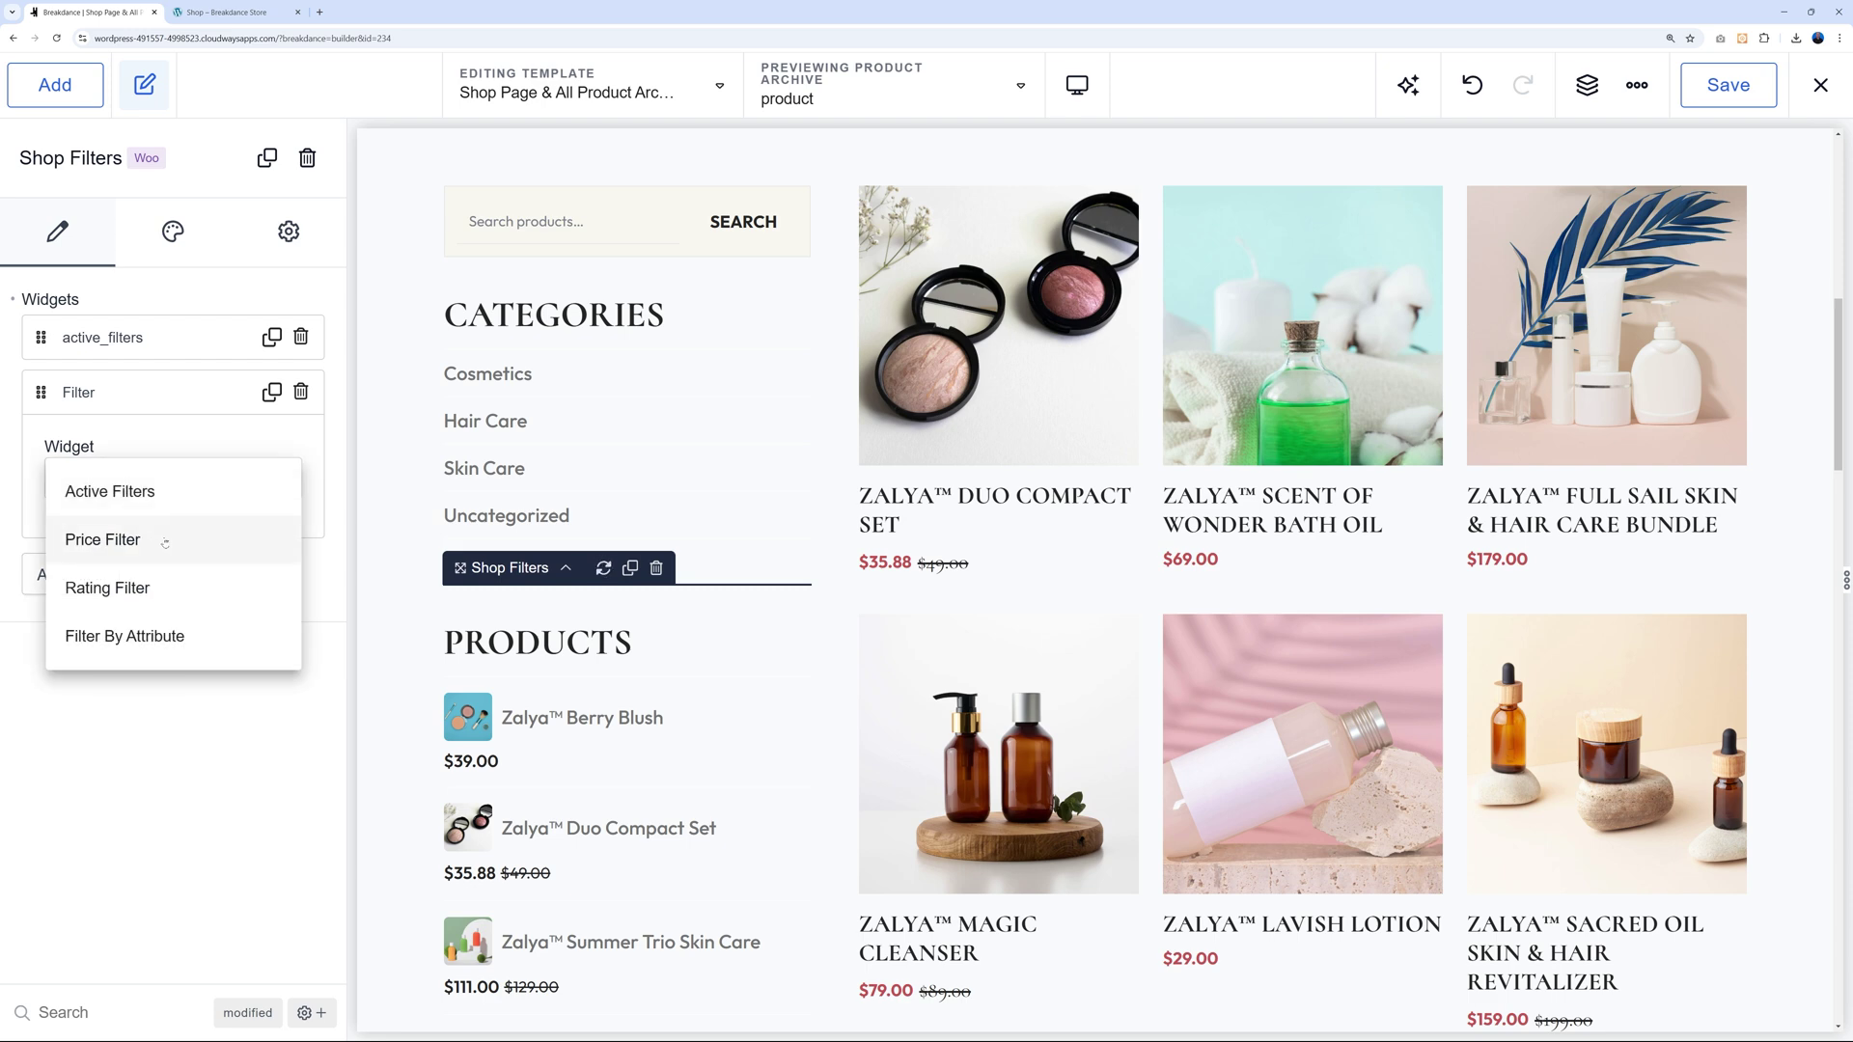
left_click(102, 540)
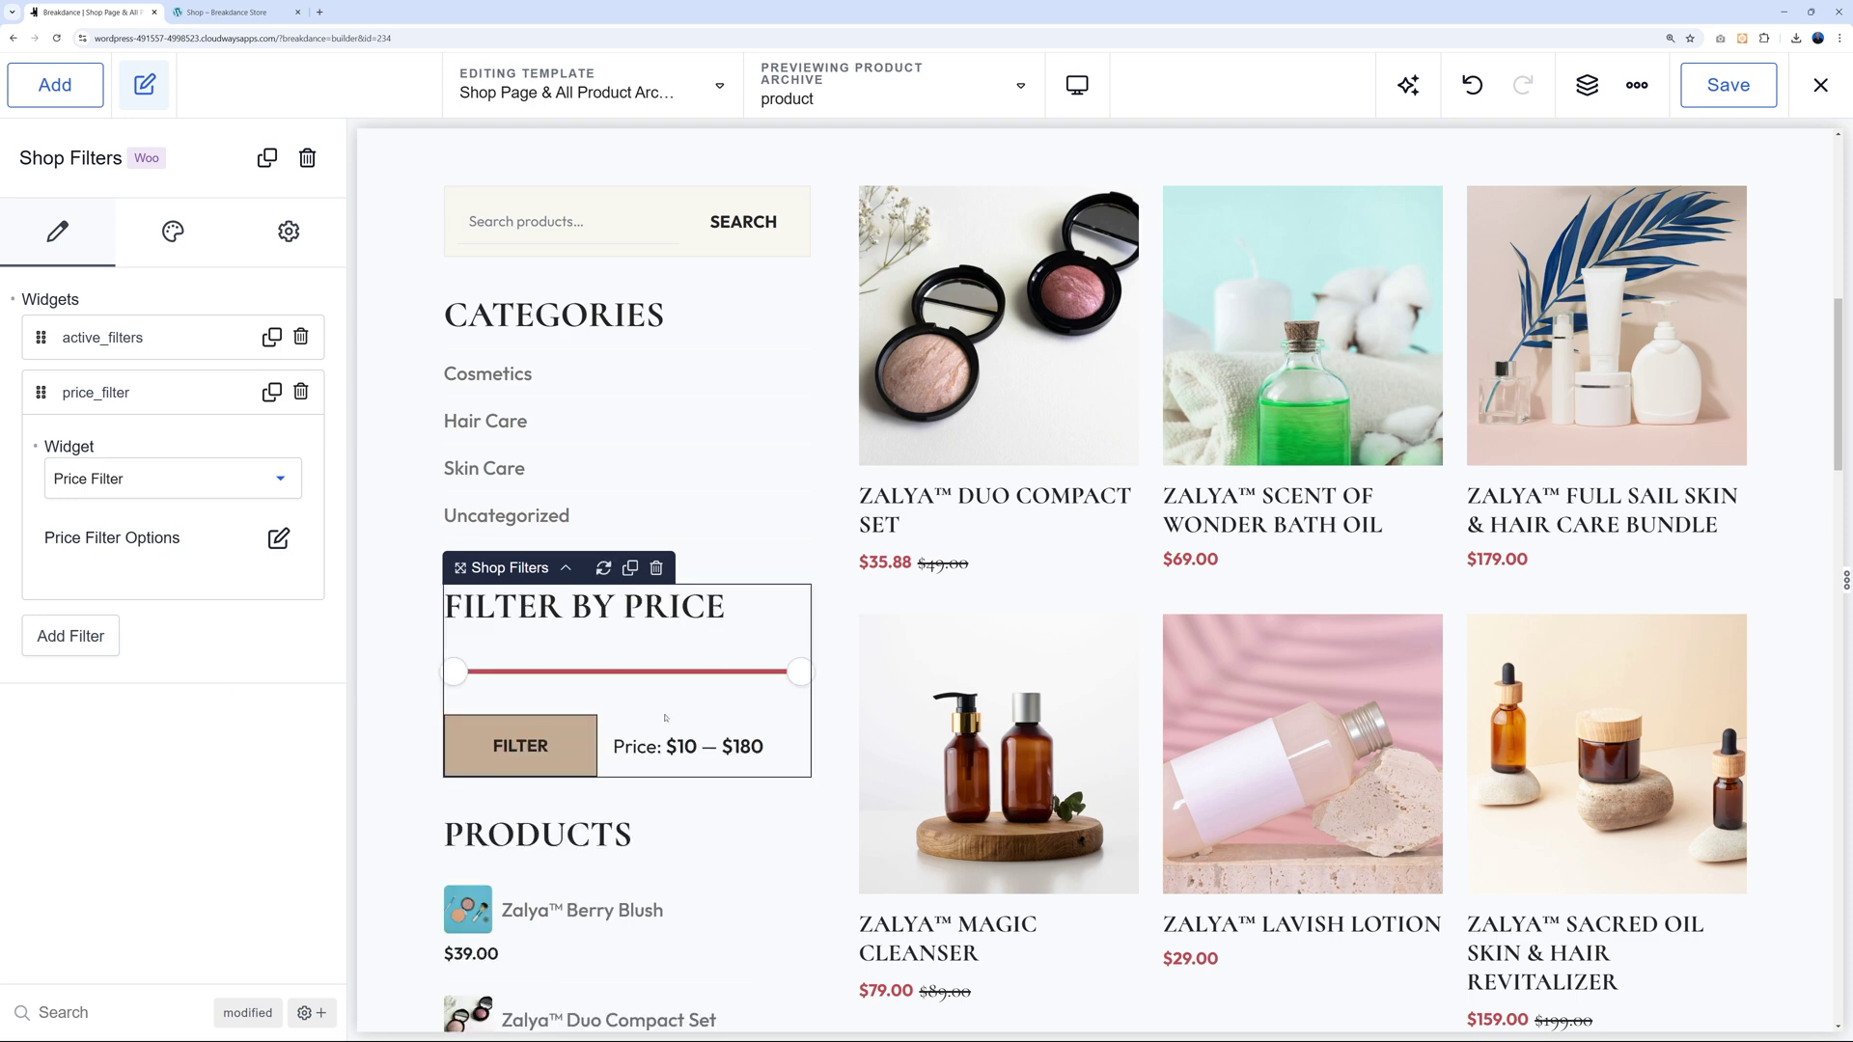
left_click(77, 392)
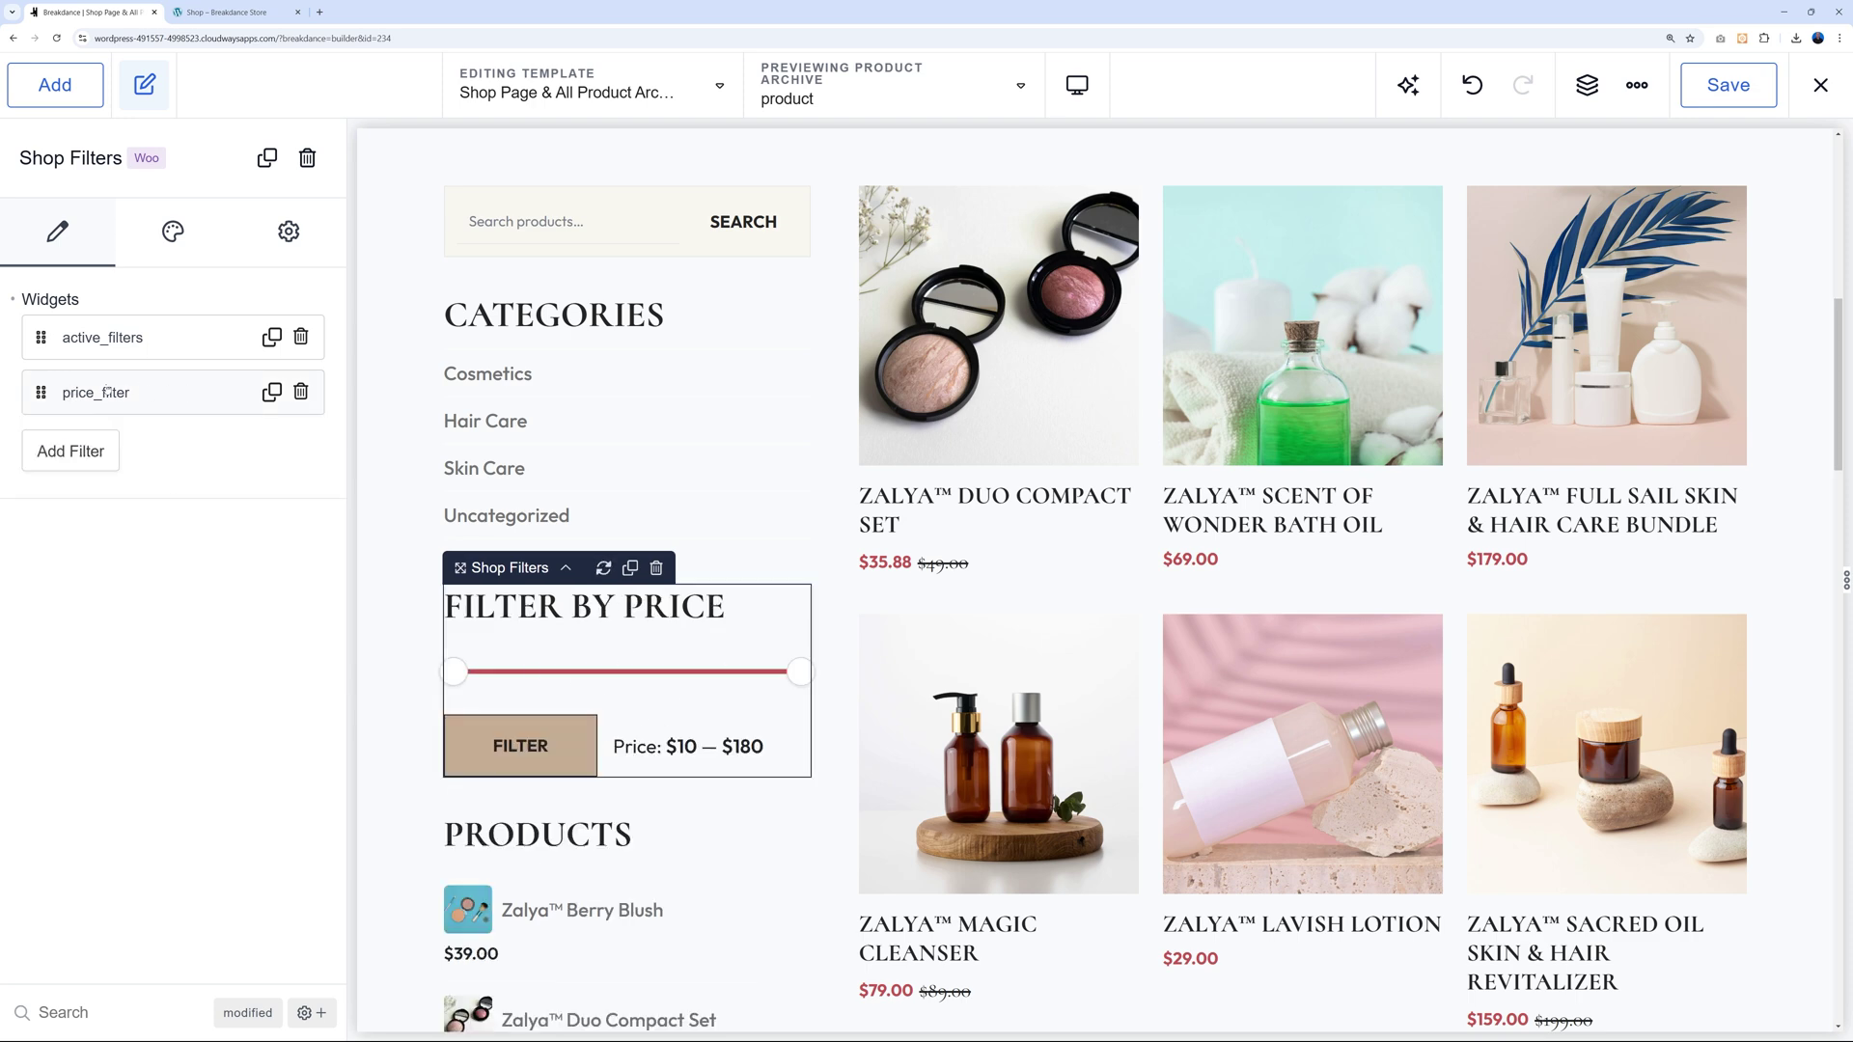
Add a Filter By Attribute filter, then delete it again.
left_click(71, 449)
left_click(184, 533)
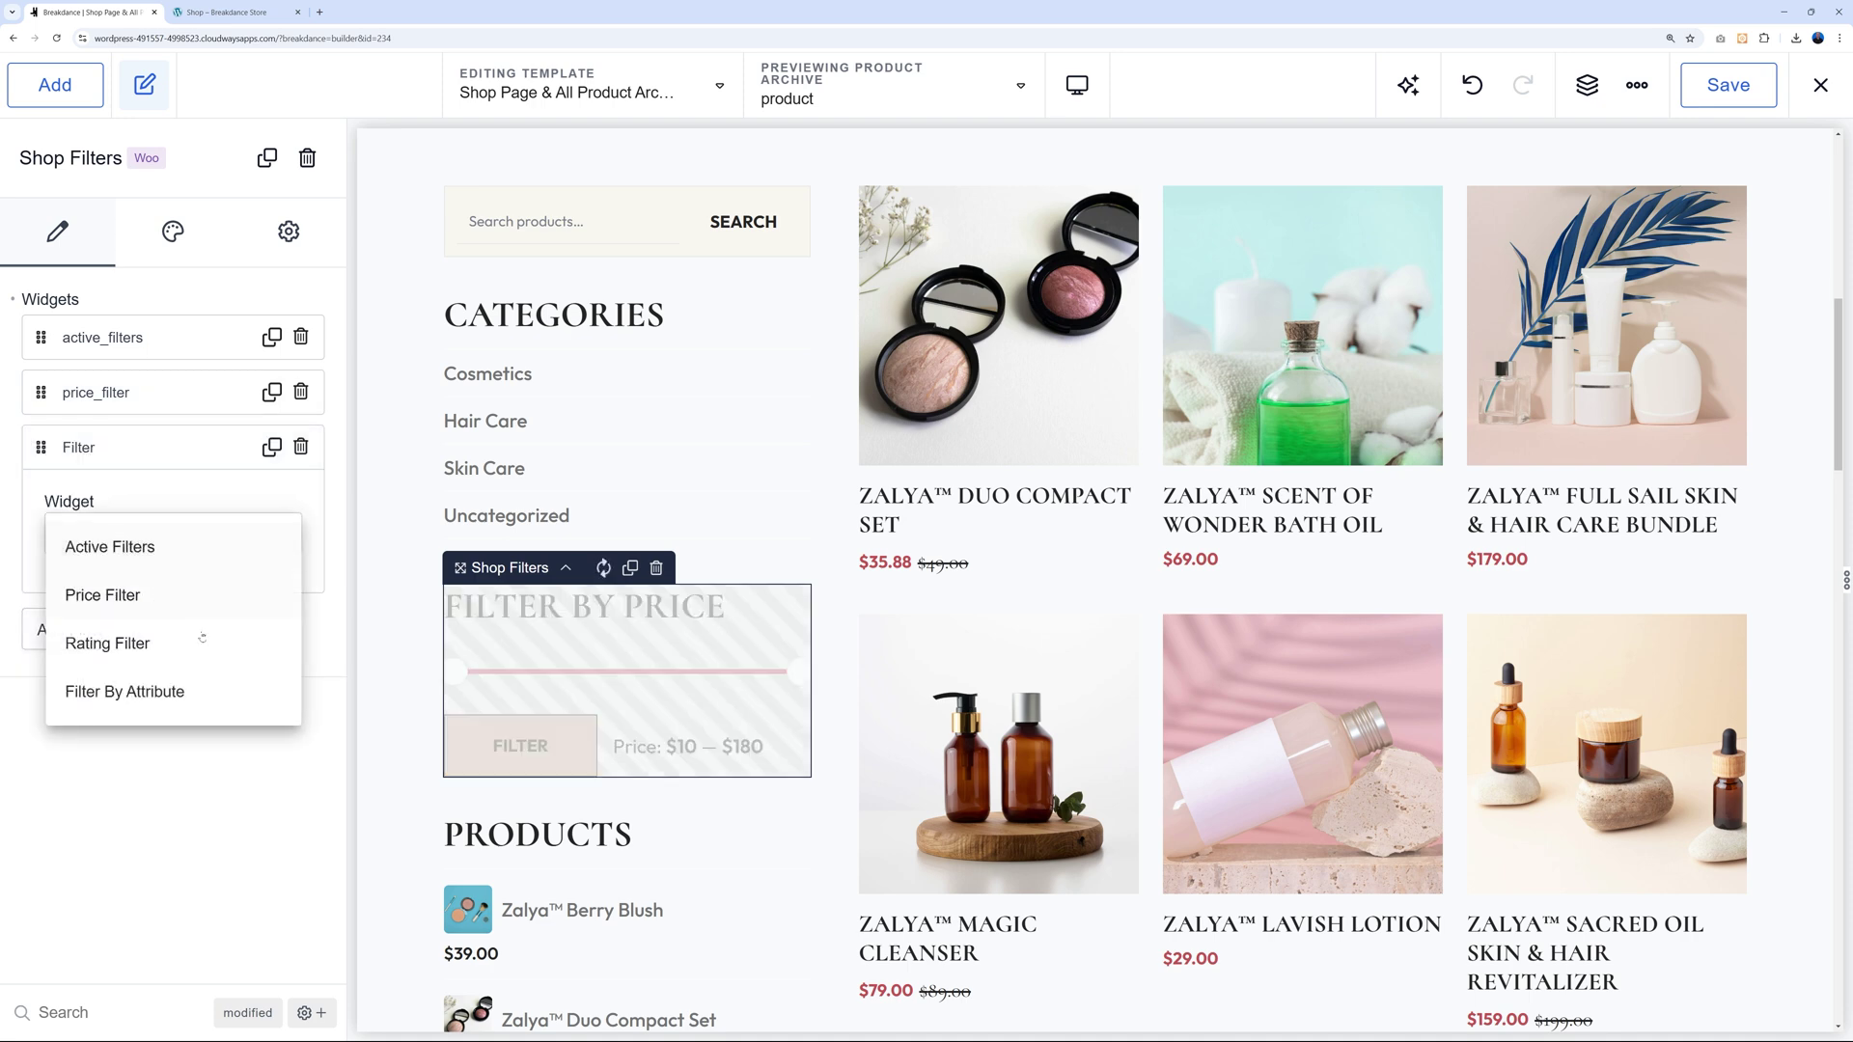
left_click(181, 693)
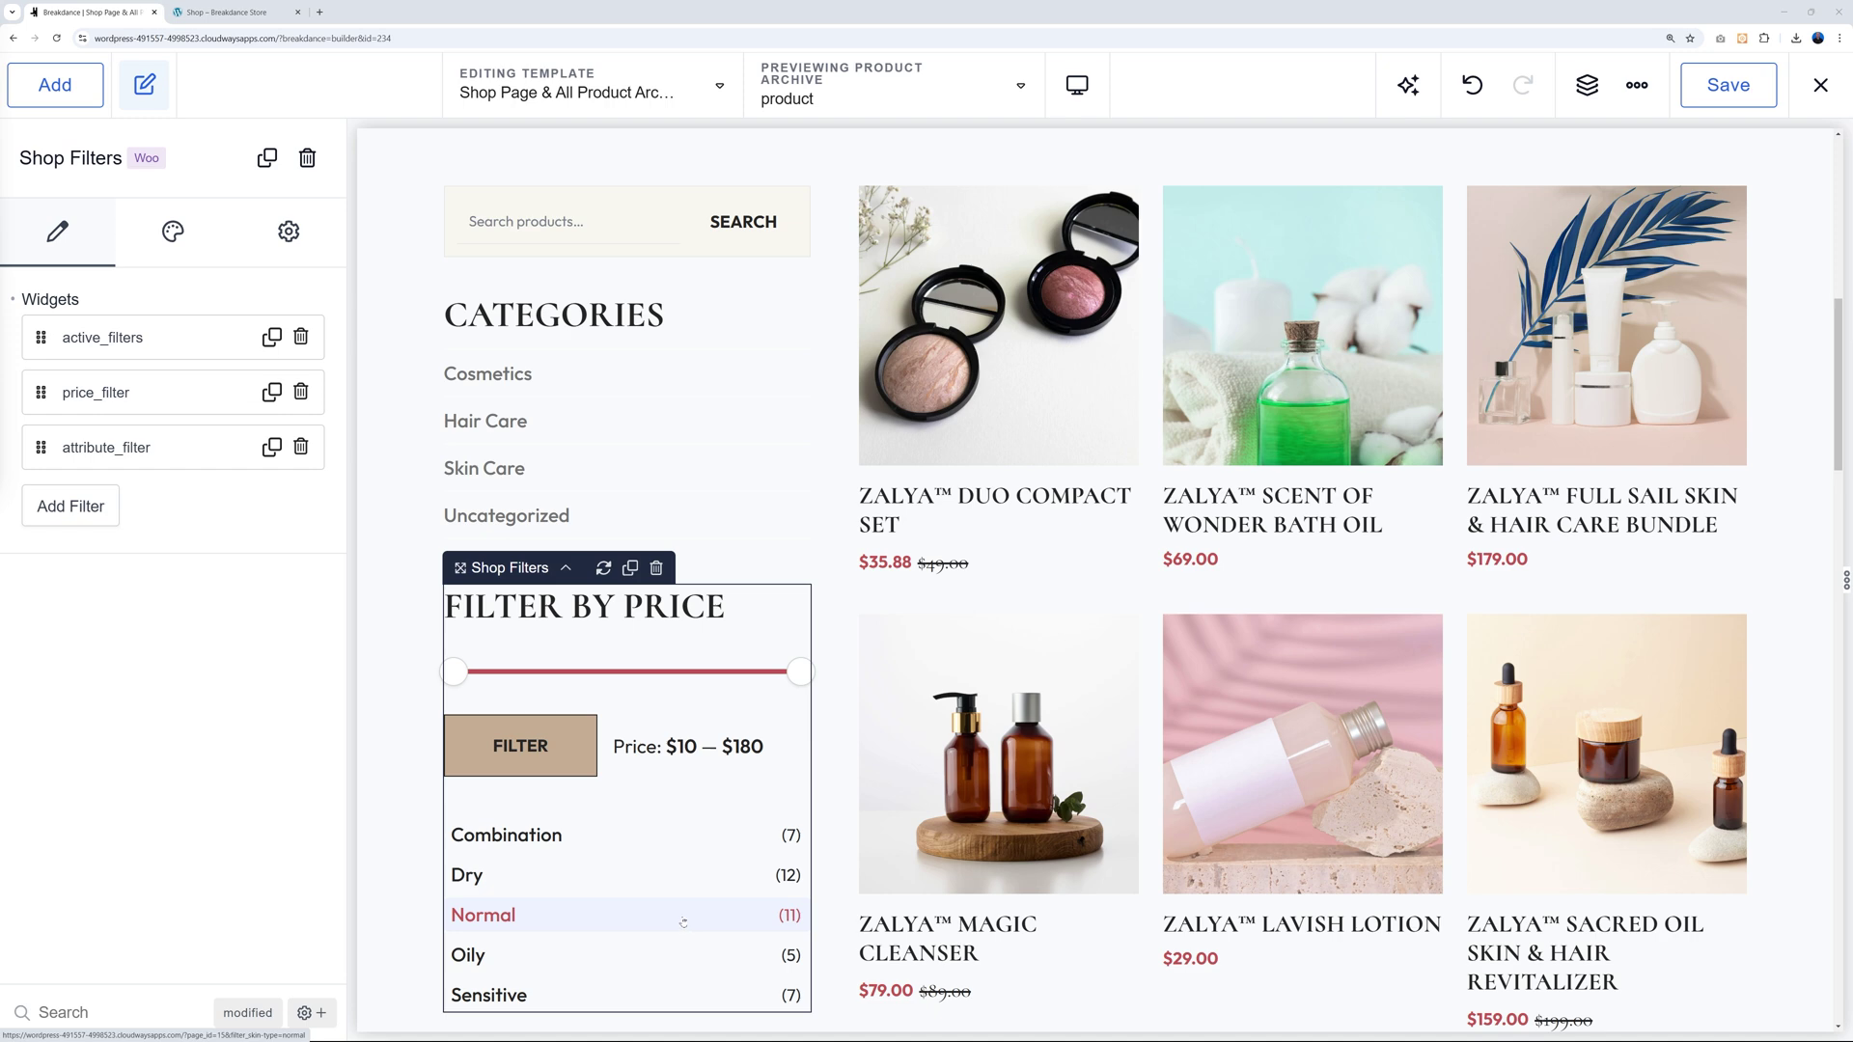
left_click(301, 447)
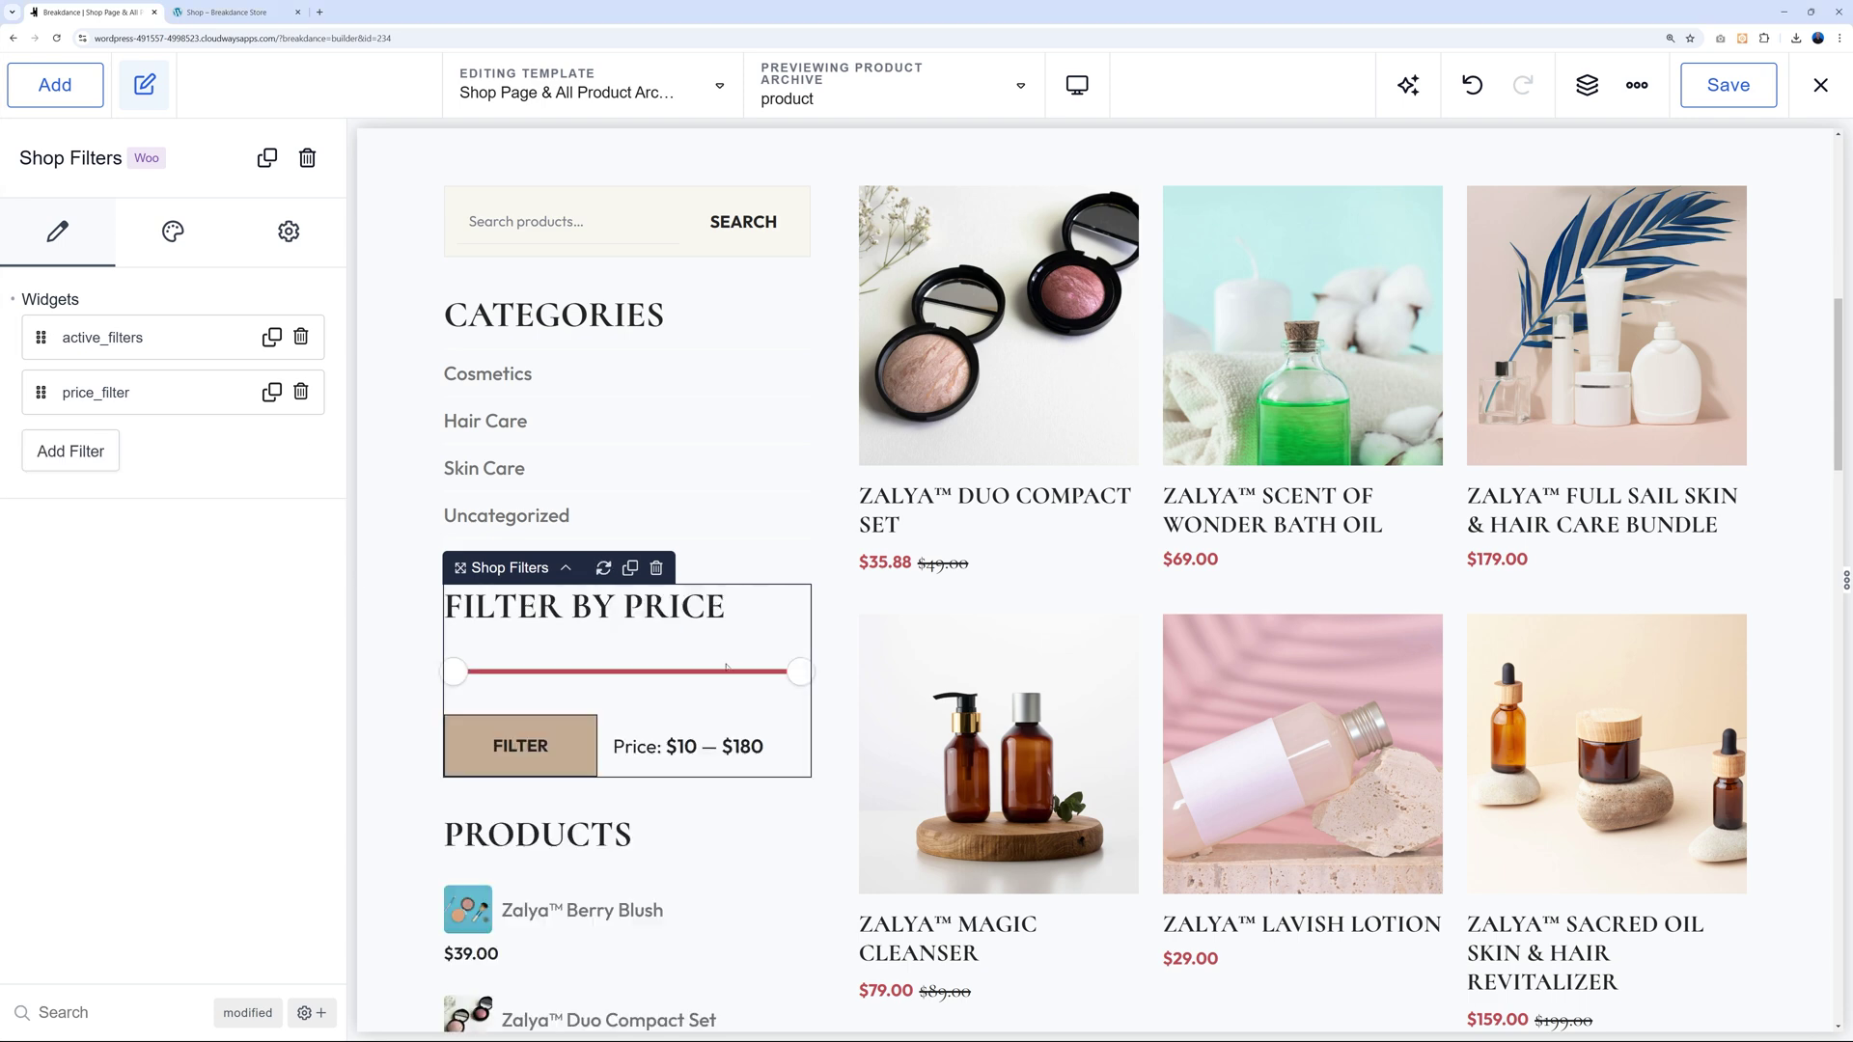
scroll(725, 665, "down", 4)
Select the sidebar products list widget, keeping Products By Rating List as its type.
left_click(666, 483)
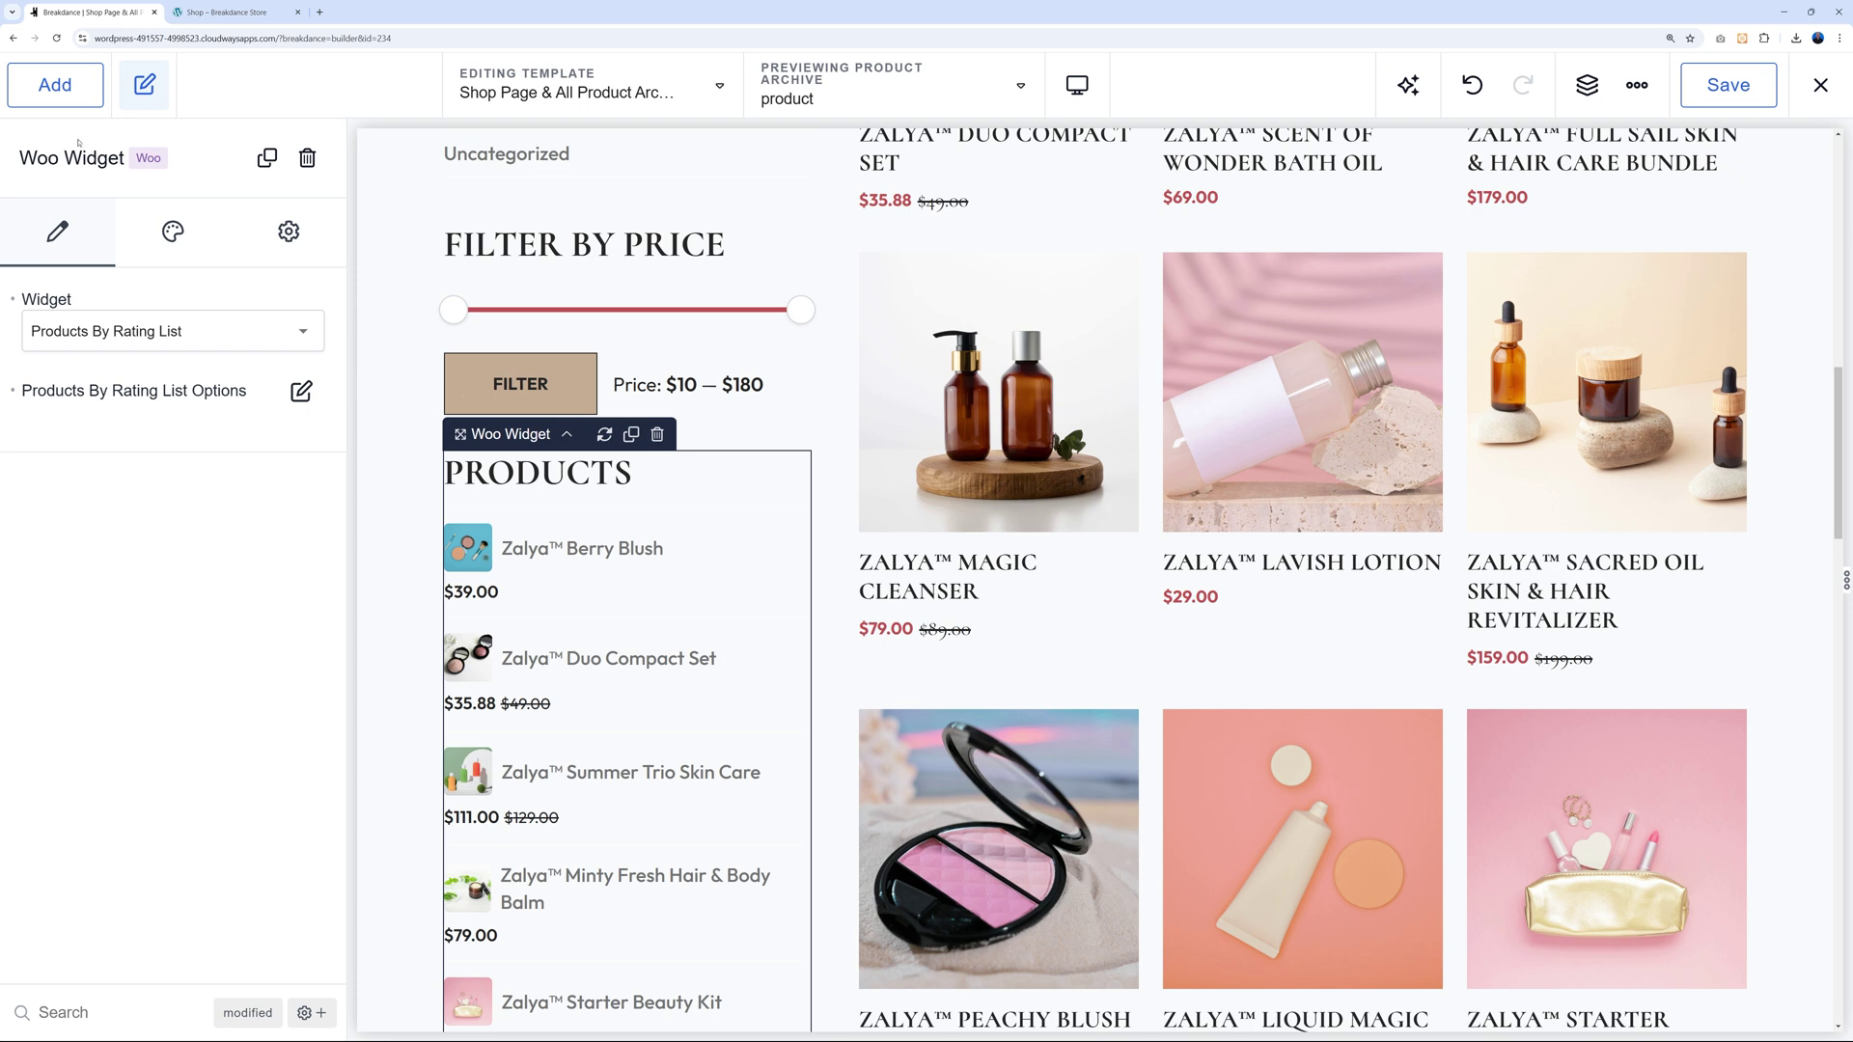
left_click(295, 338)
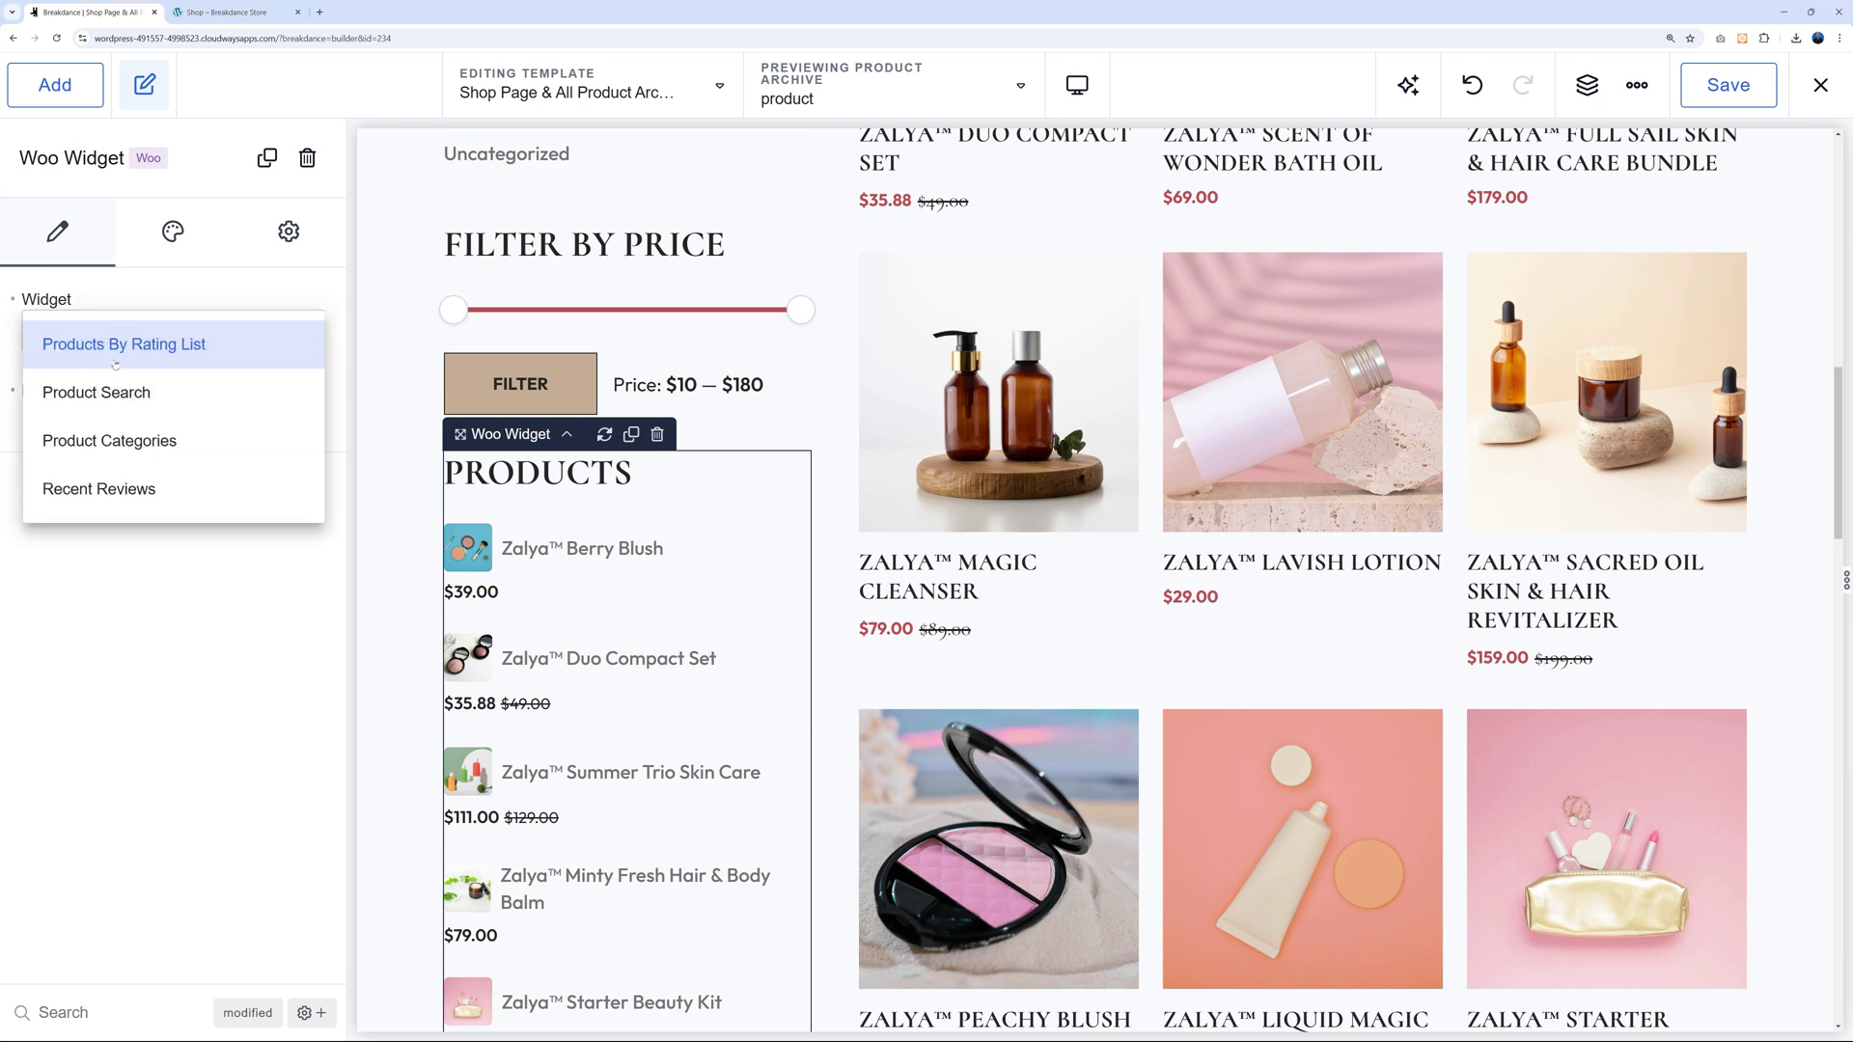
left_click(185, 613)
Browse the WooCommerce elements in the Add panel, then open the Editing Template list.
left_click(55, 84)
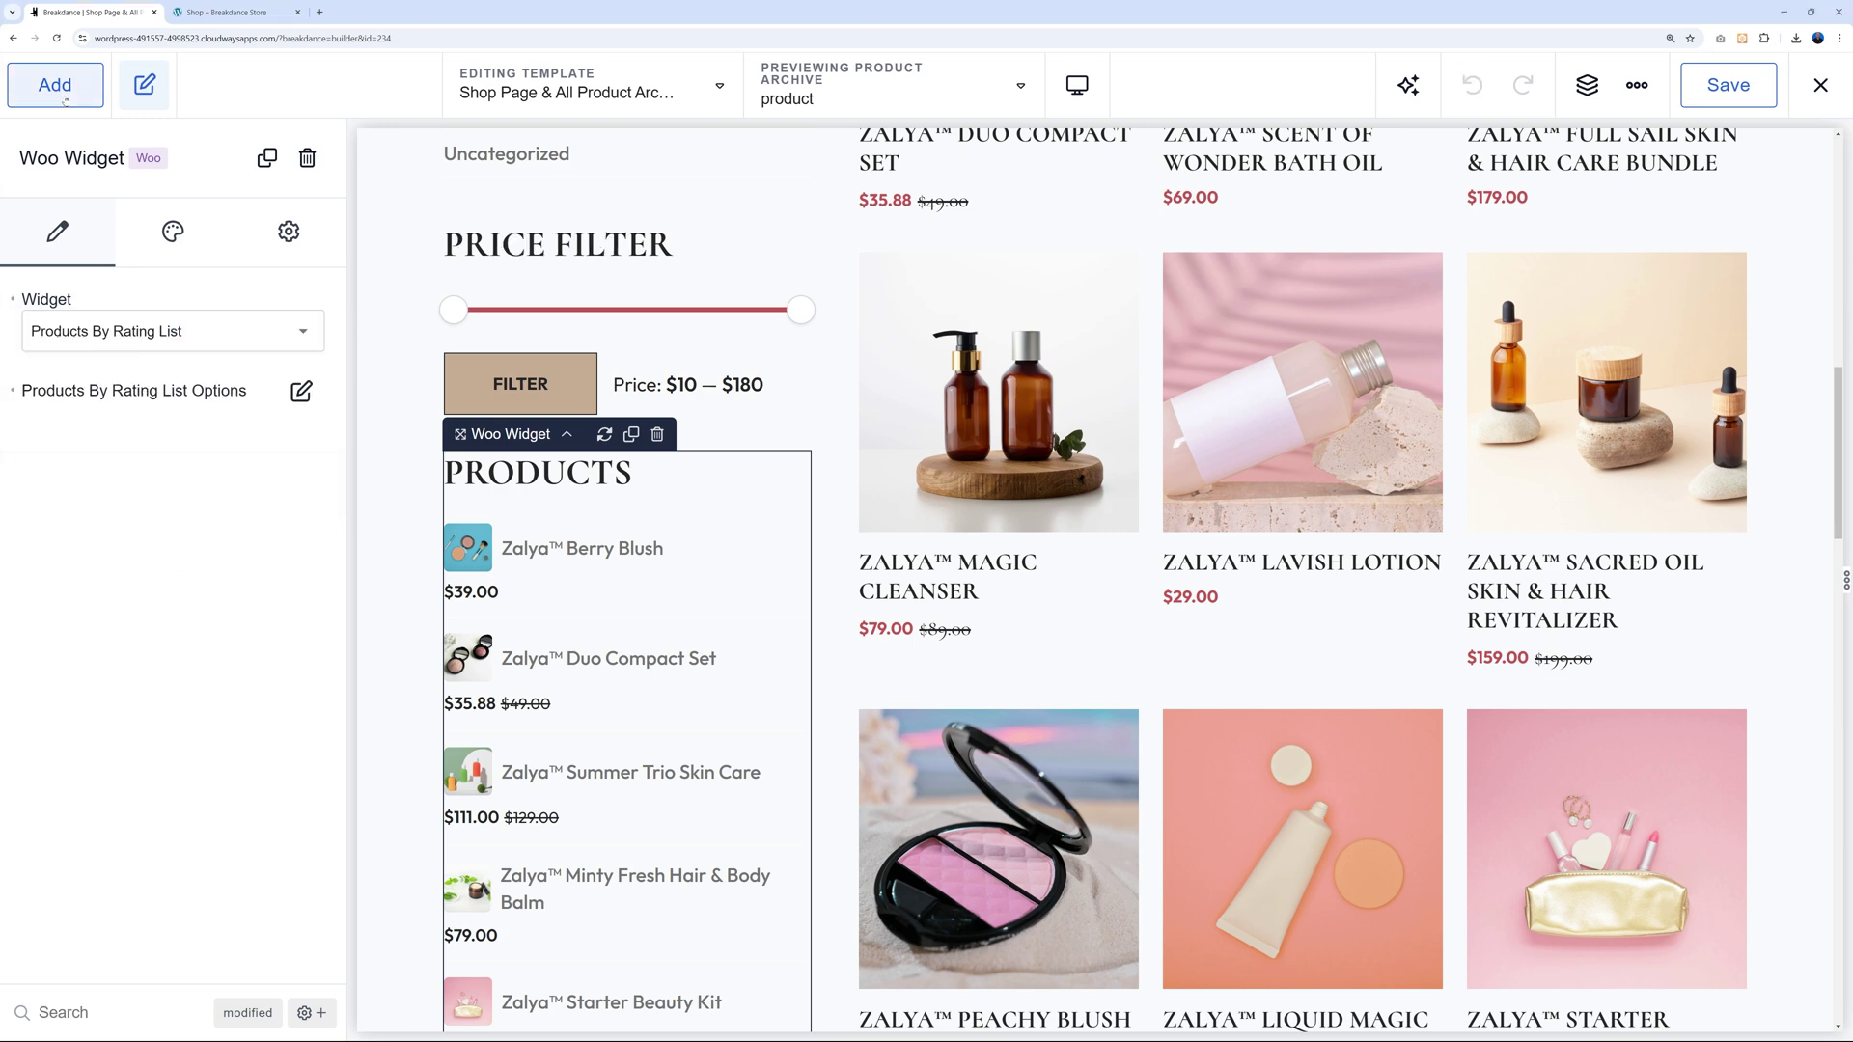
left_click(307, 344)
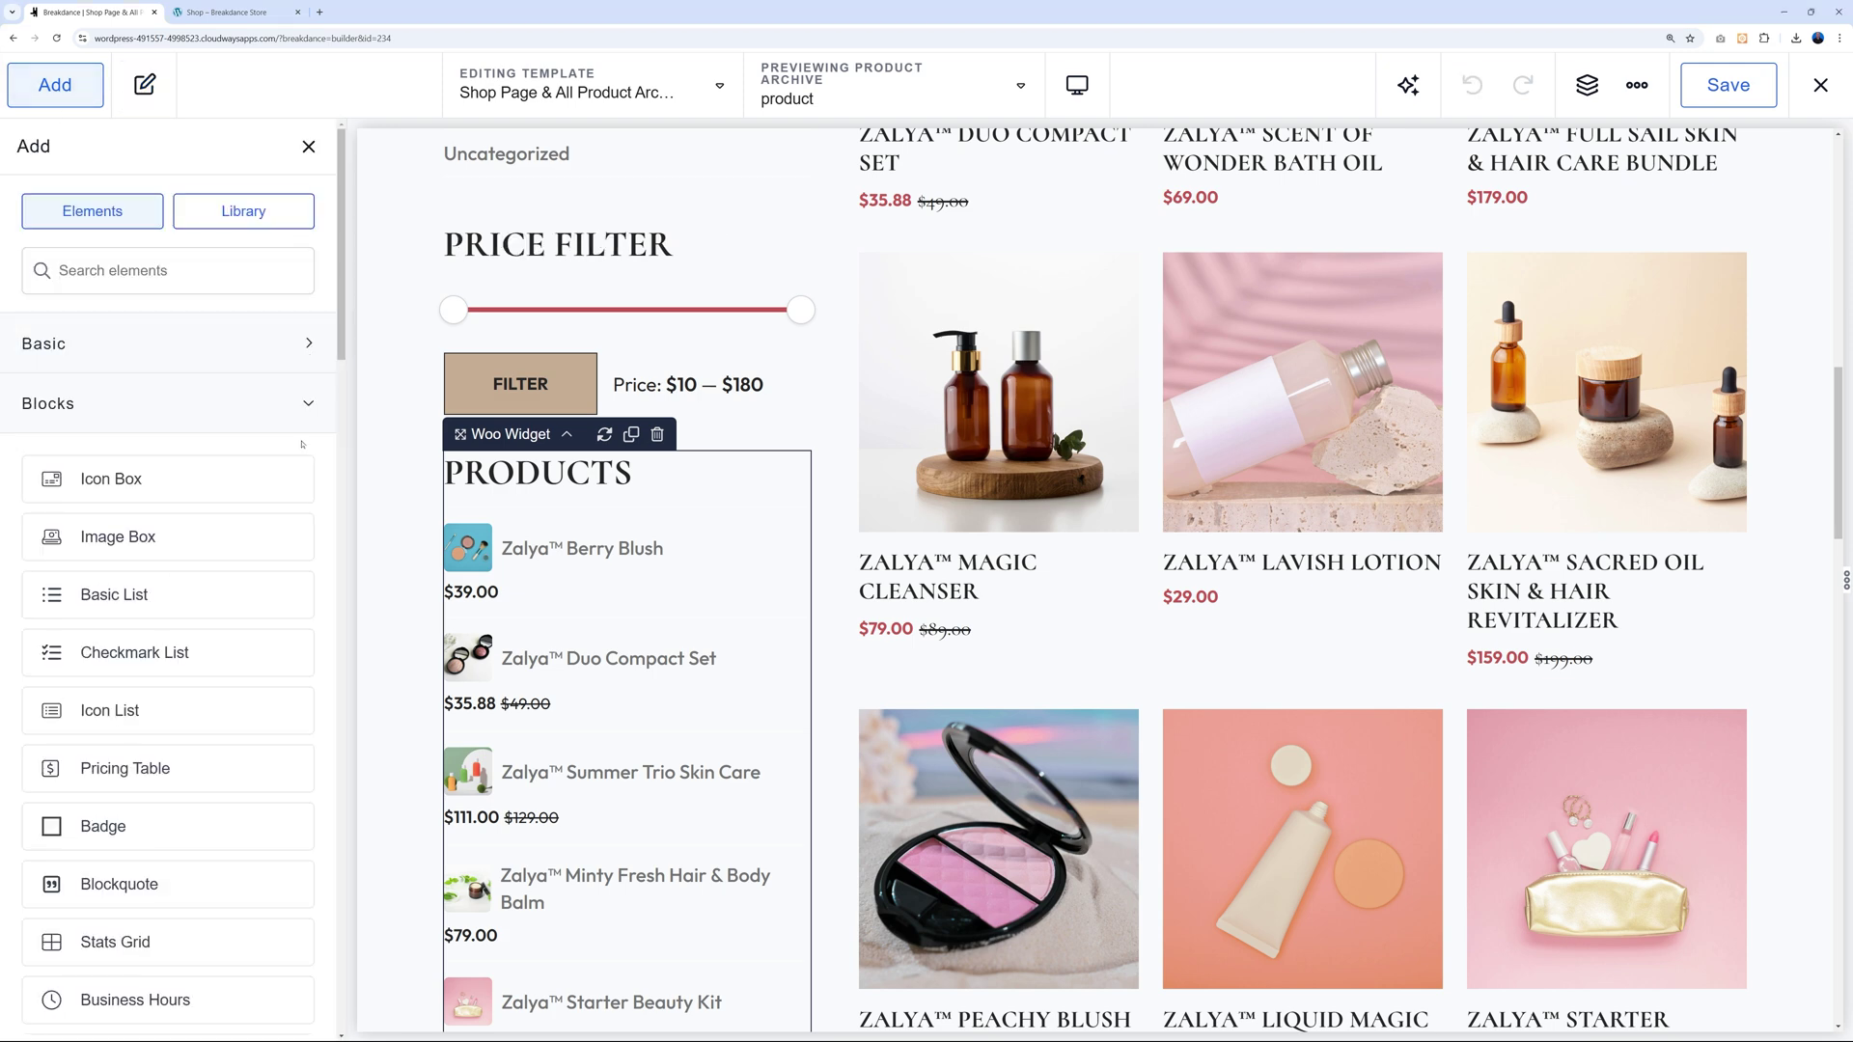
left_click(310, 405)
left_click(333, 707)
scroll(193, 695, "down", 3)
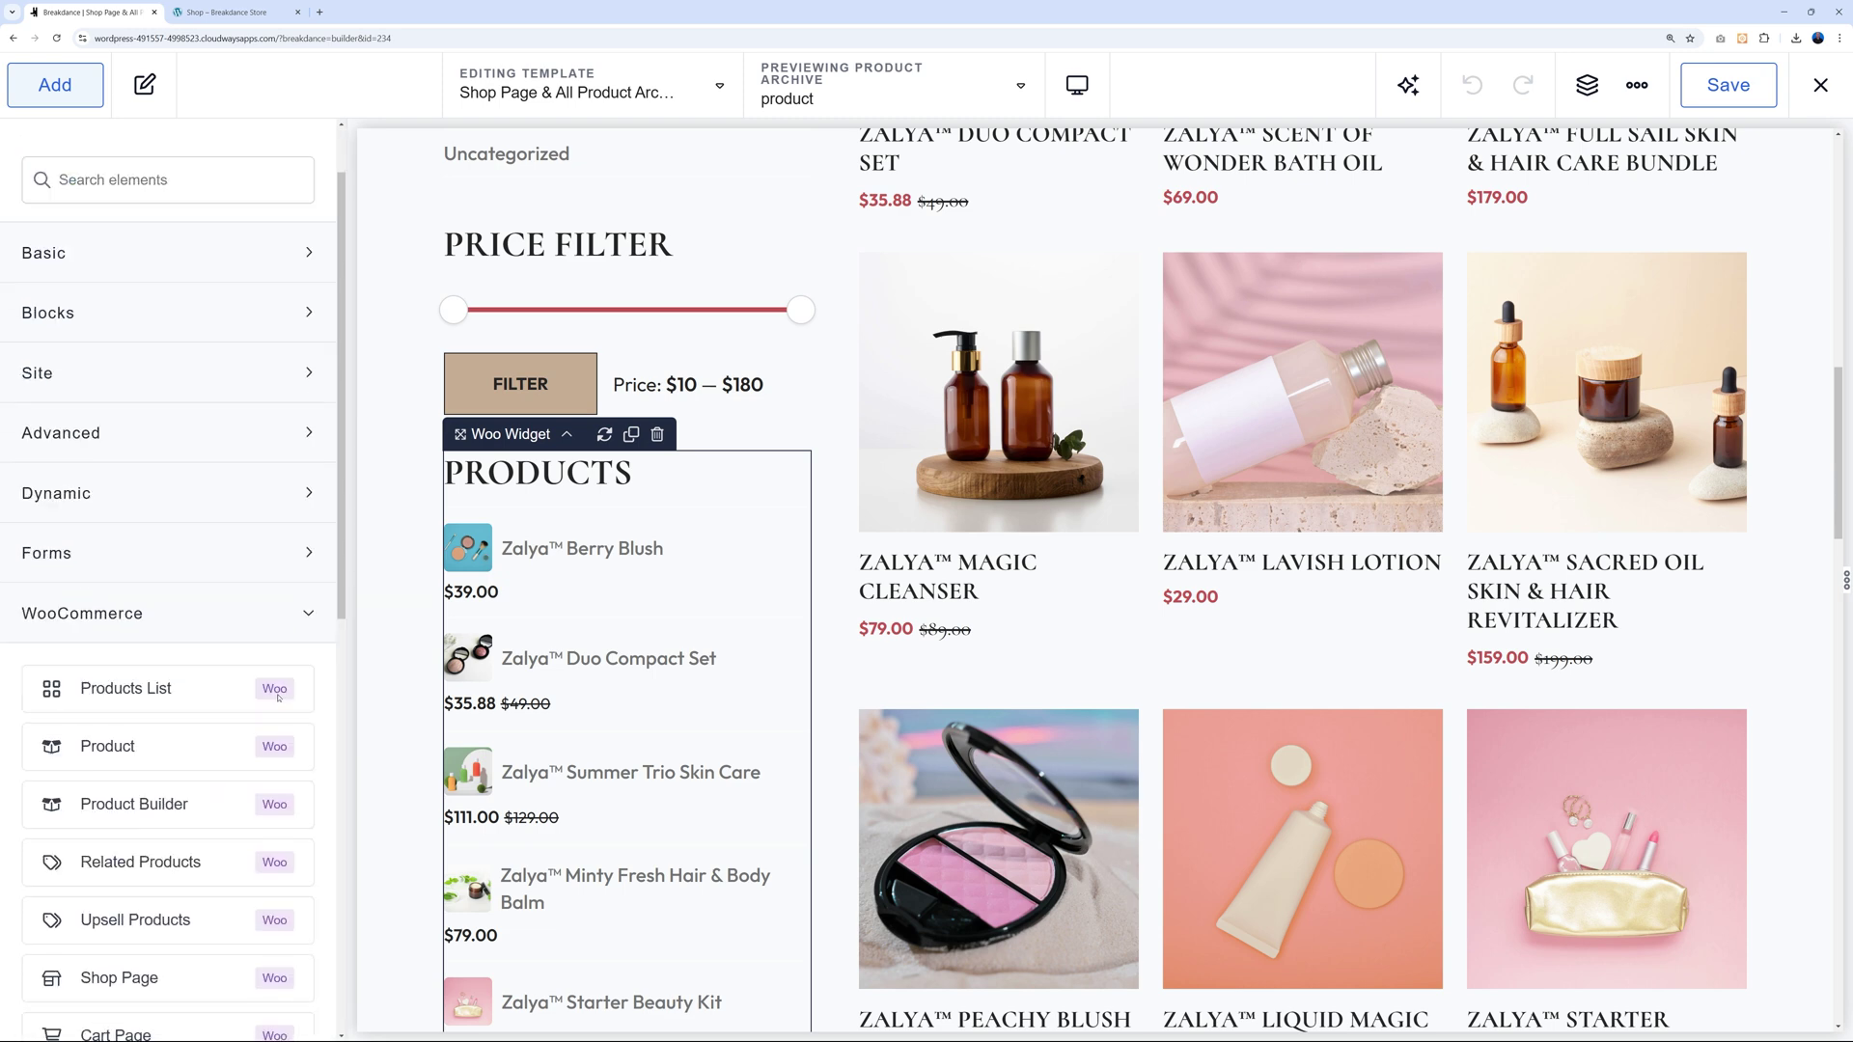
scroll(203, 824, "down", 2)
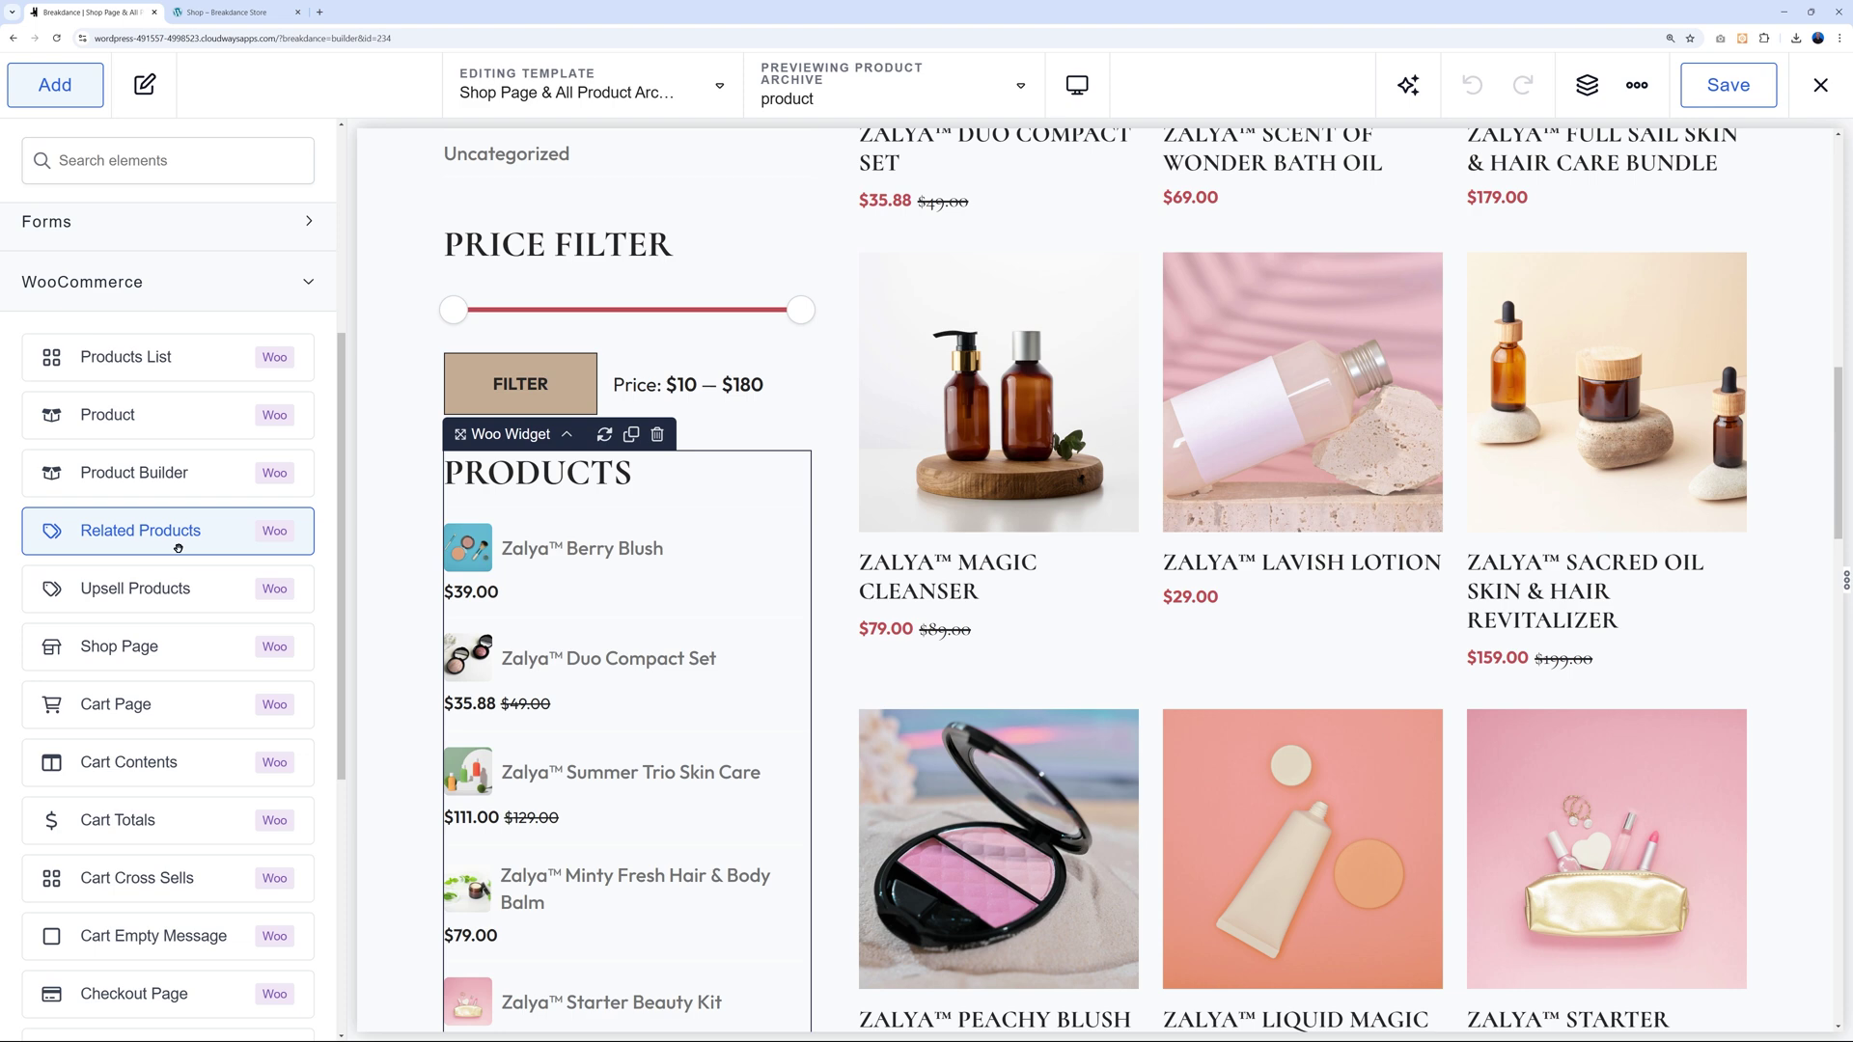
left_click(720, 86)
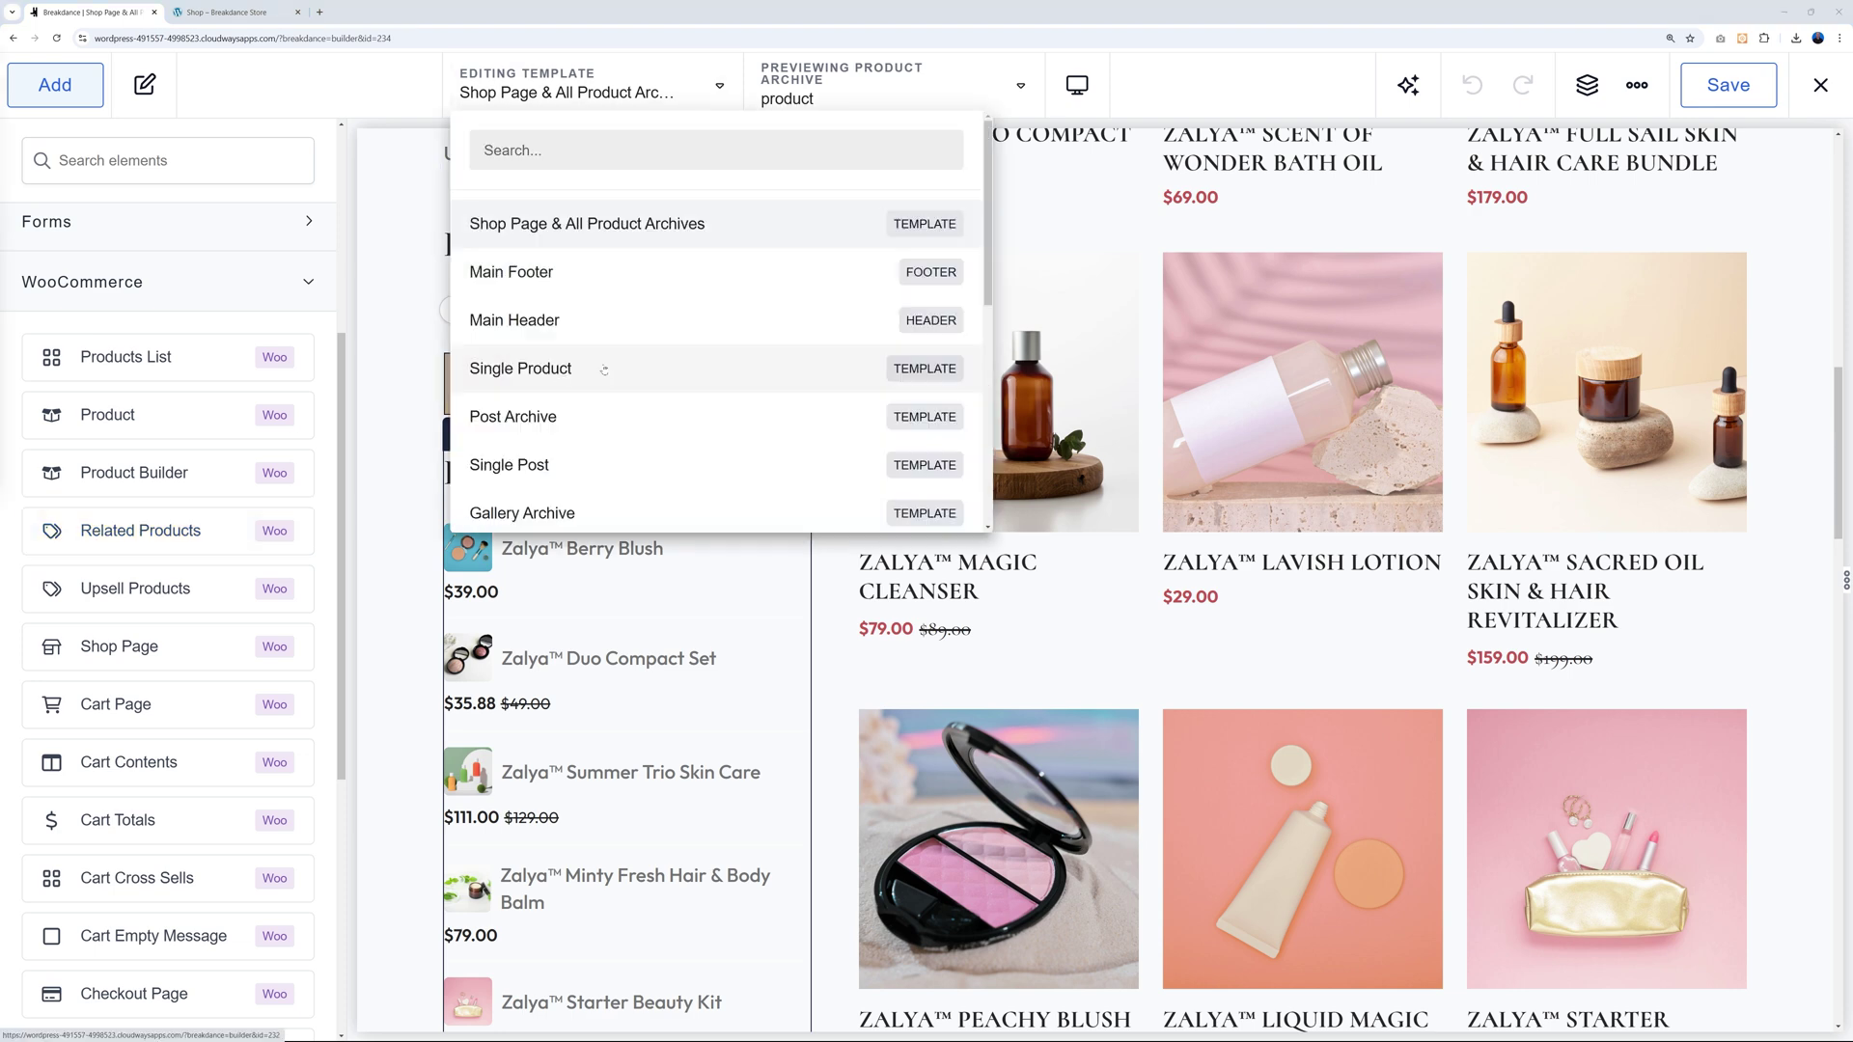
Switch to the Single Product template and browse the WooCommerce elements in the Add panel.
left_click(551, 377)
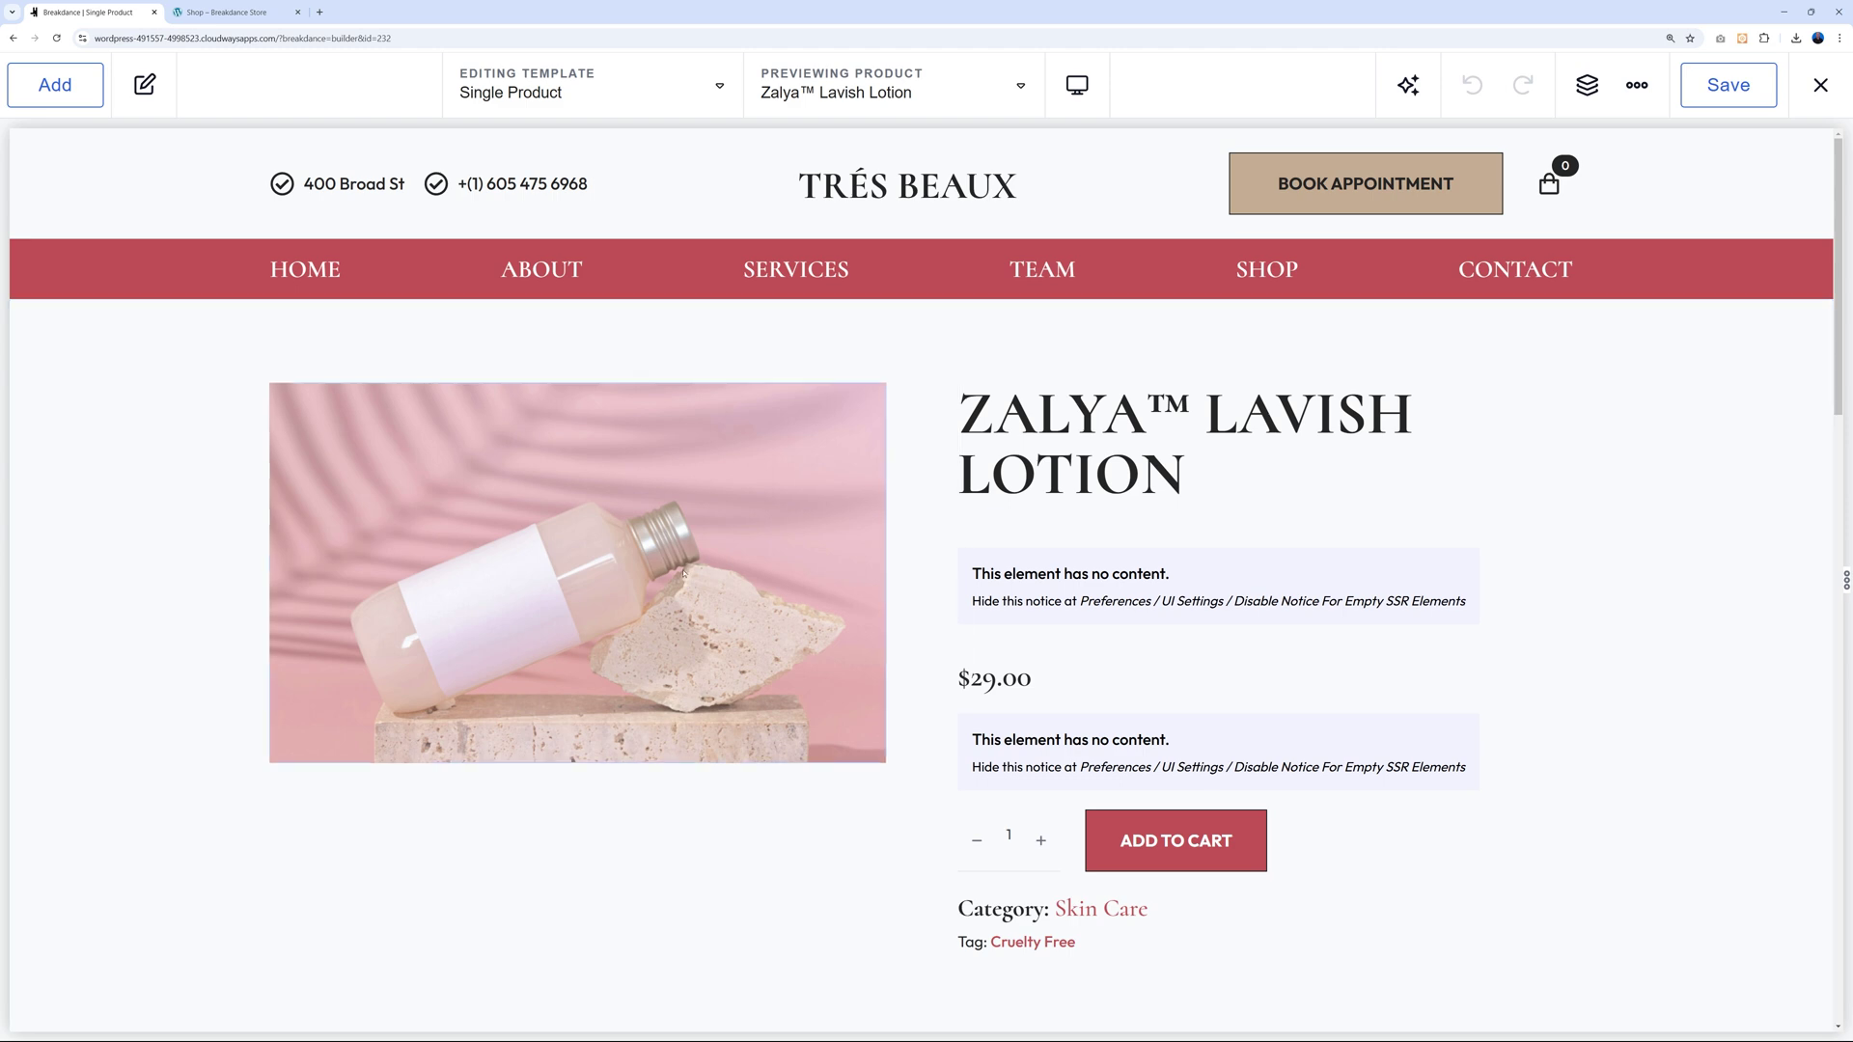
scroll(1608, 711, "down", 5)
scroll(1608, 711, "down", 2)
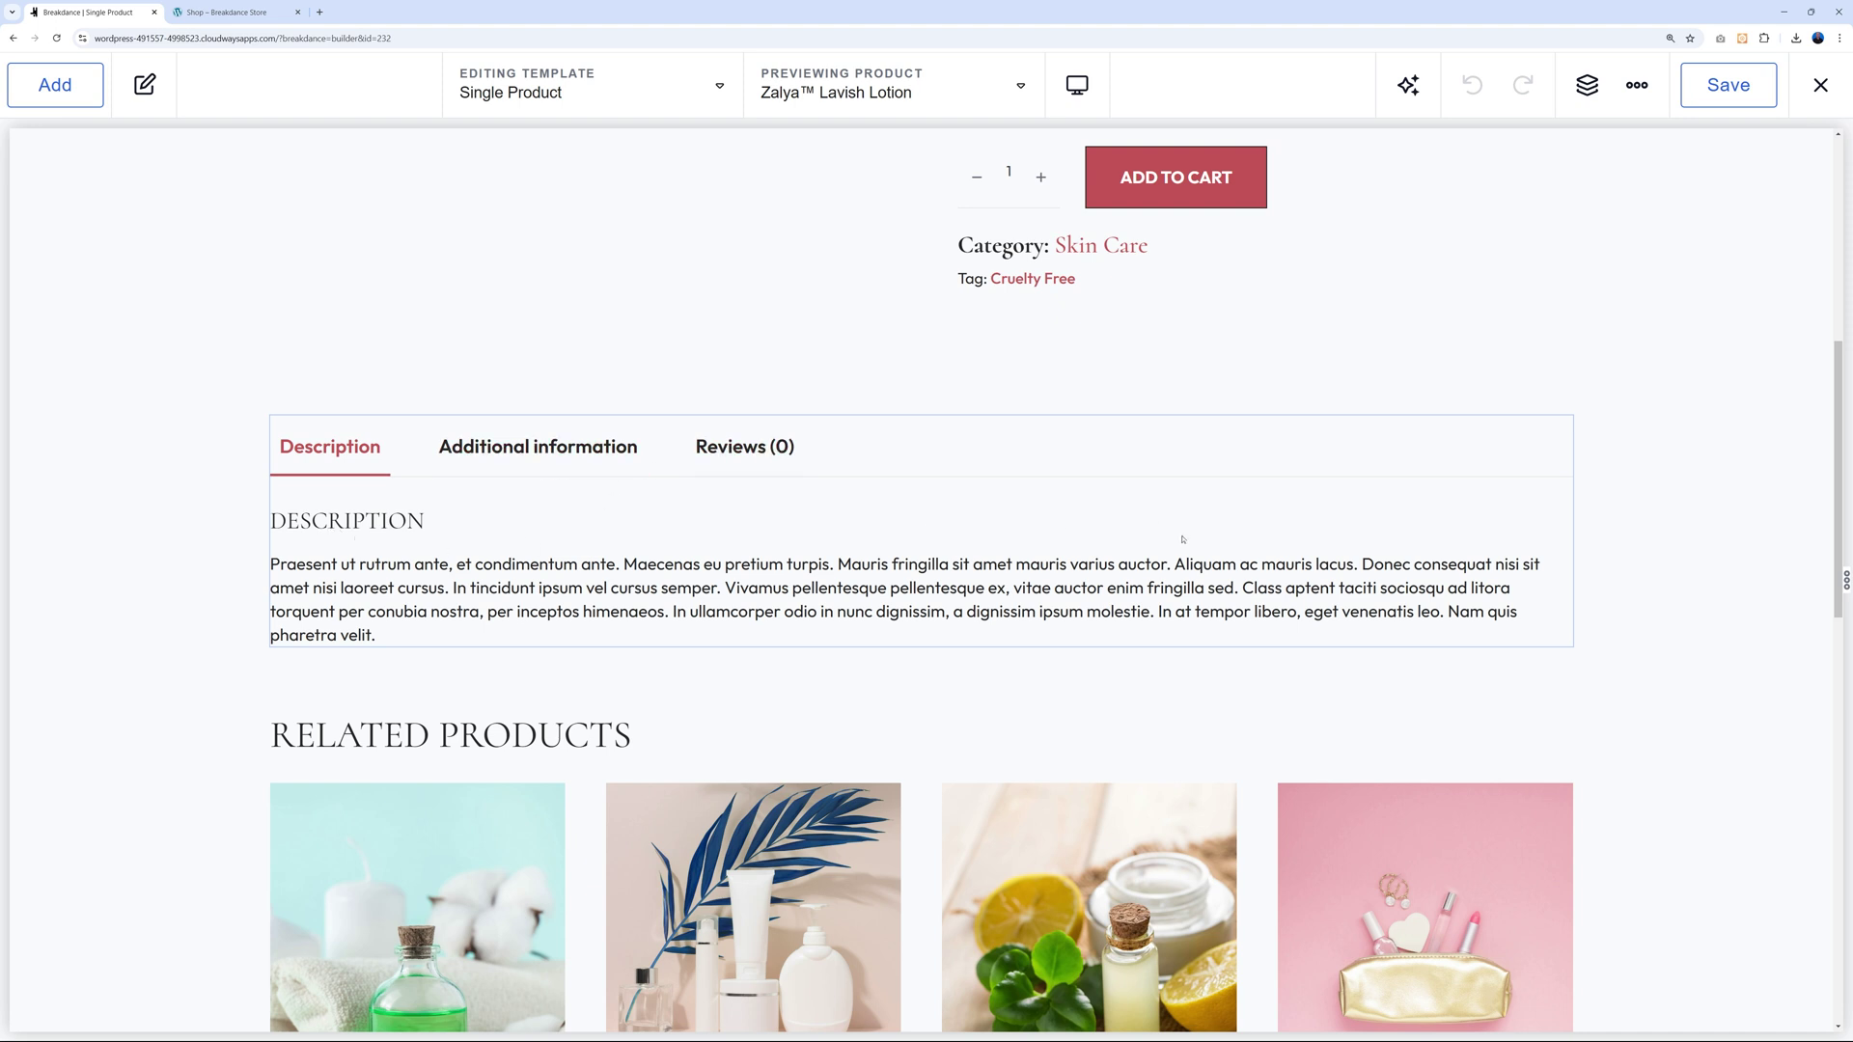
scroll(1181, 540, "down", 2)
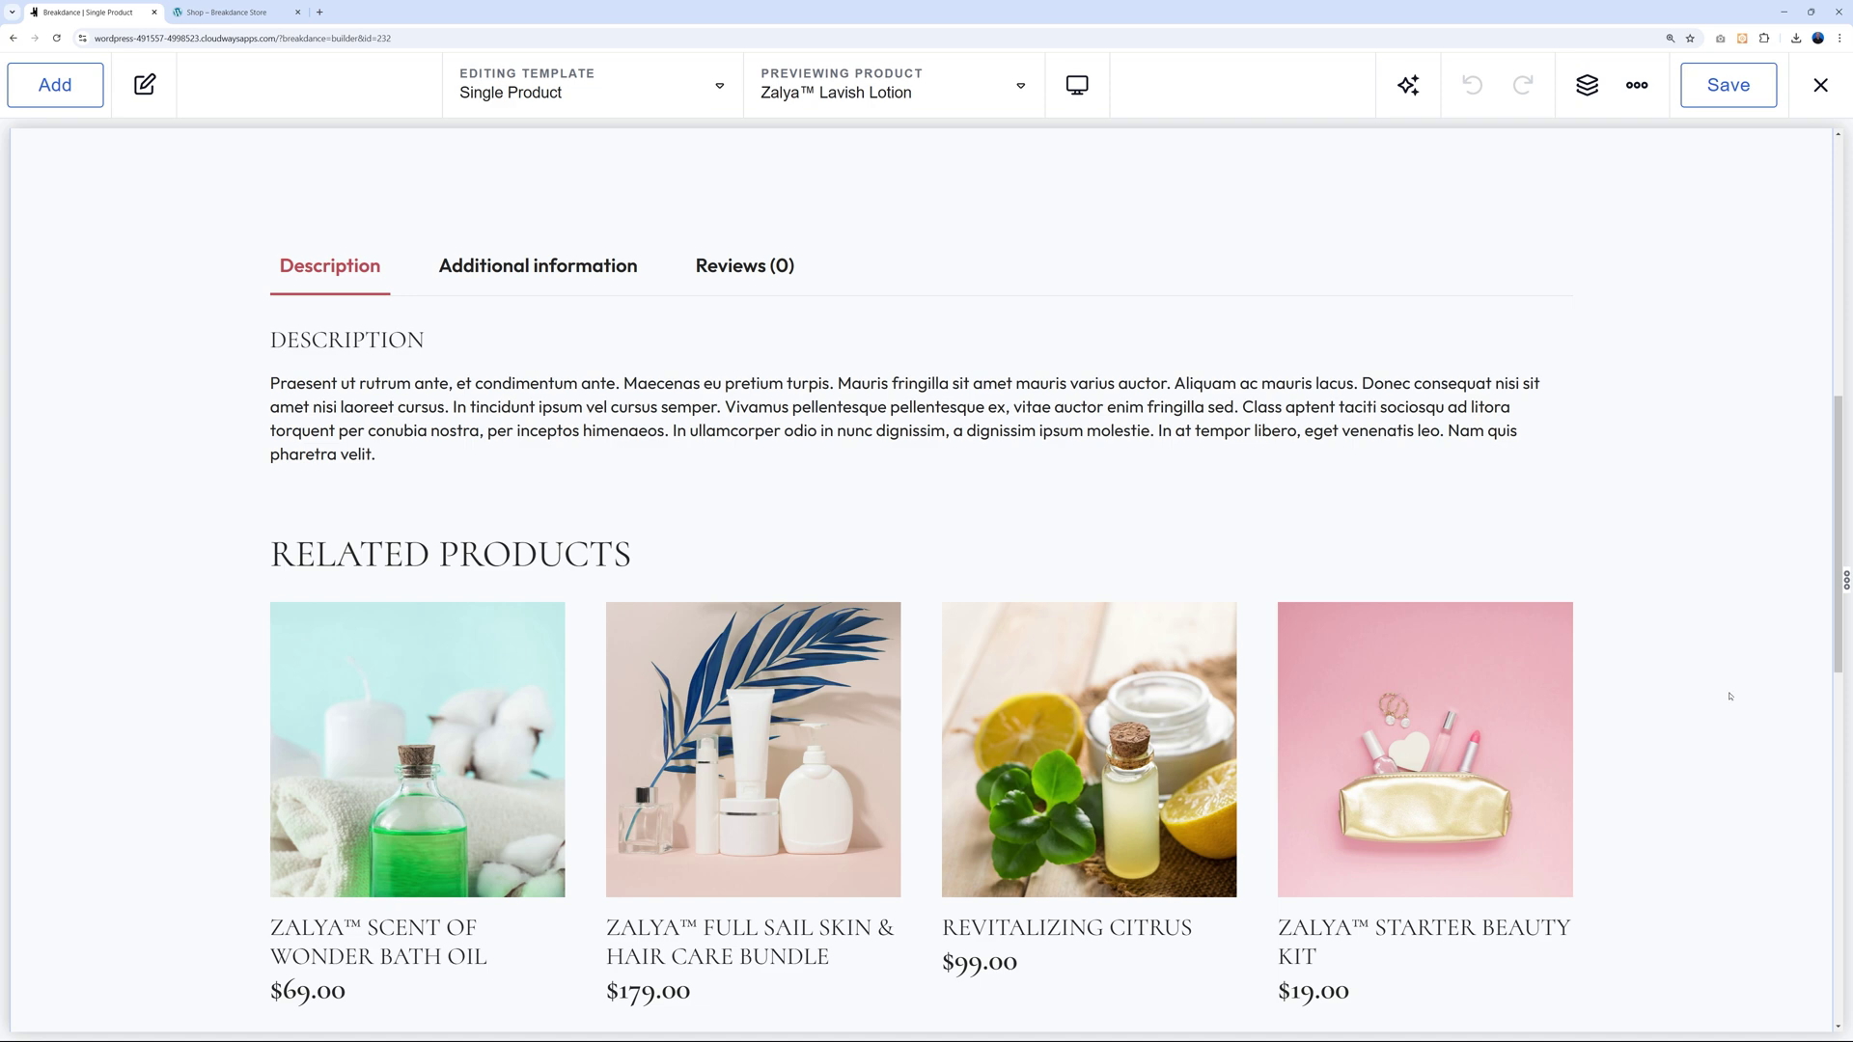
scroll(1743, 679, "up", 8)
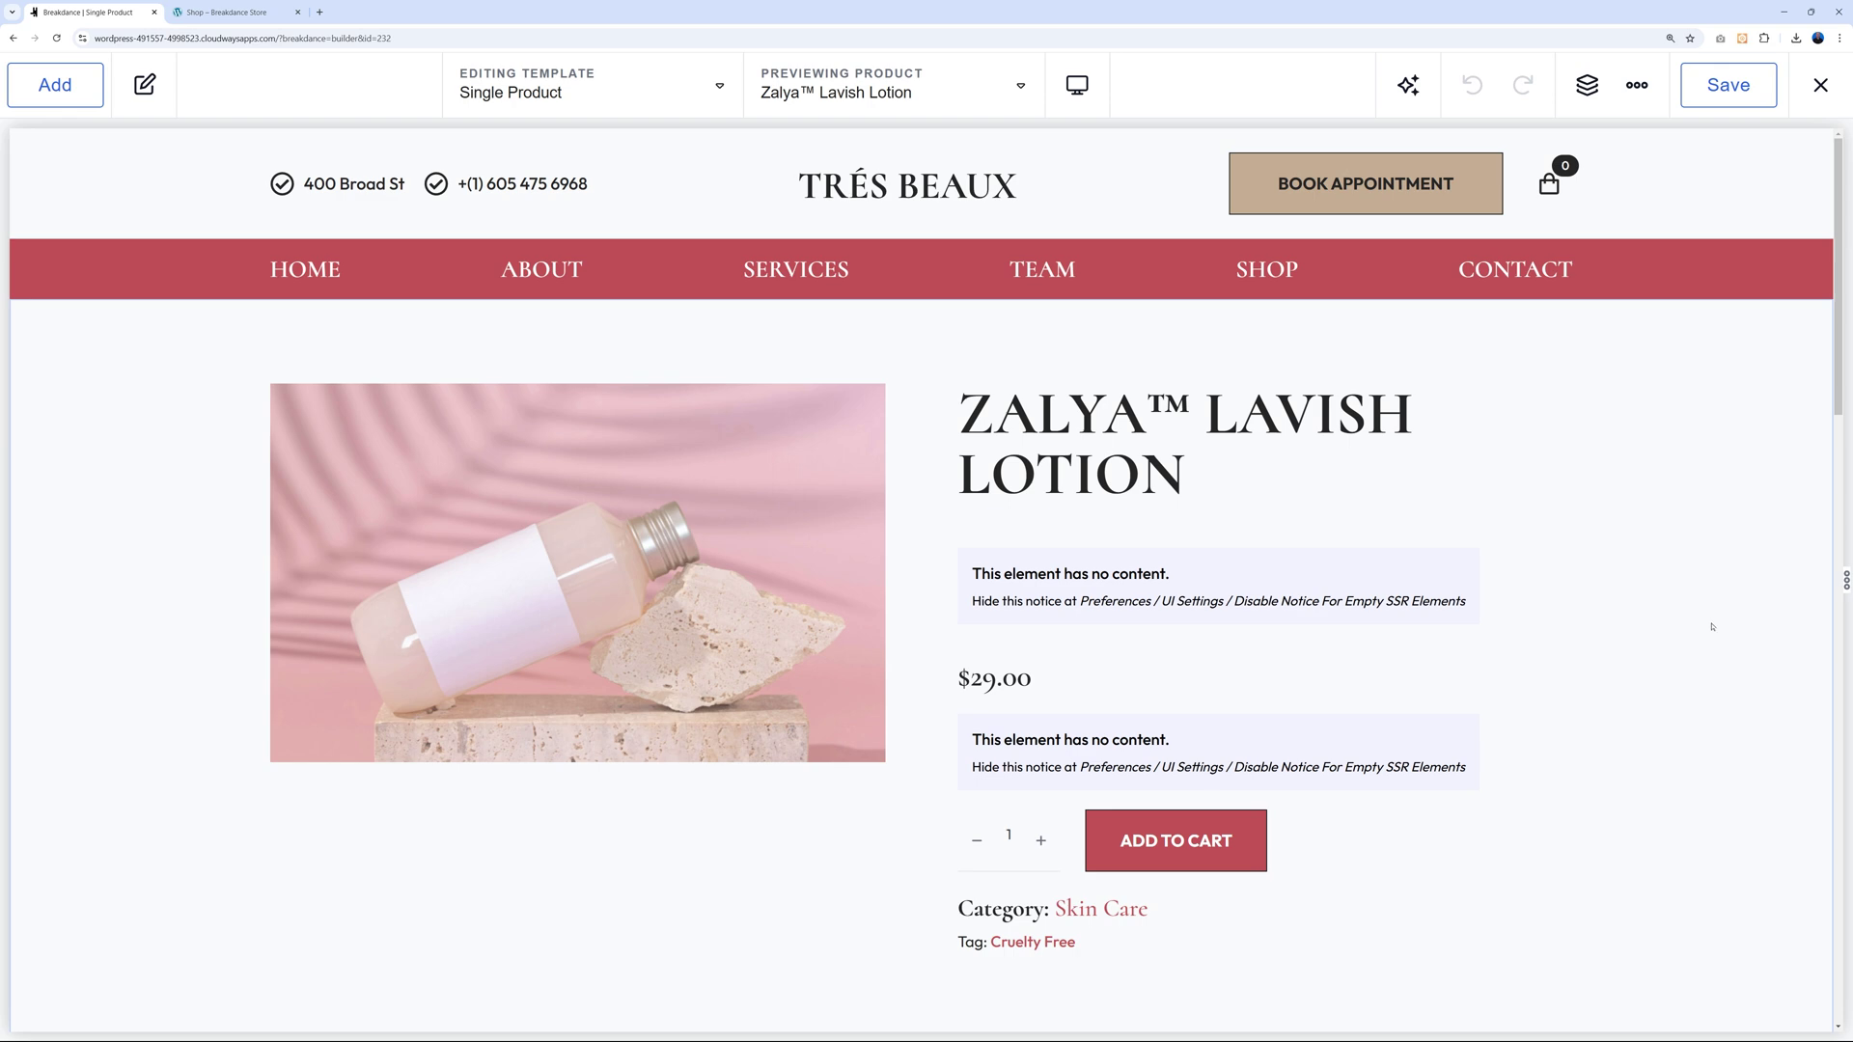
left_click(55, 84)
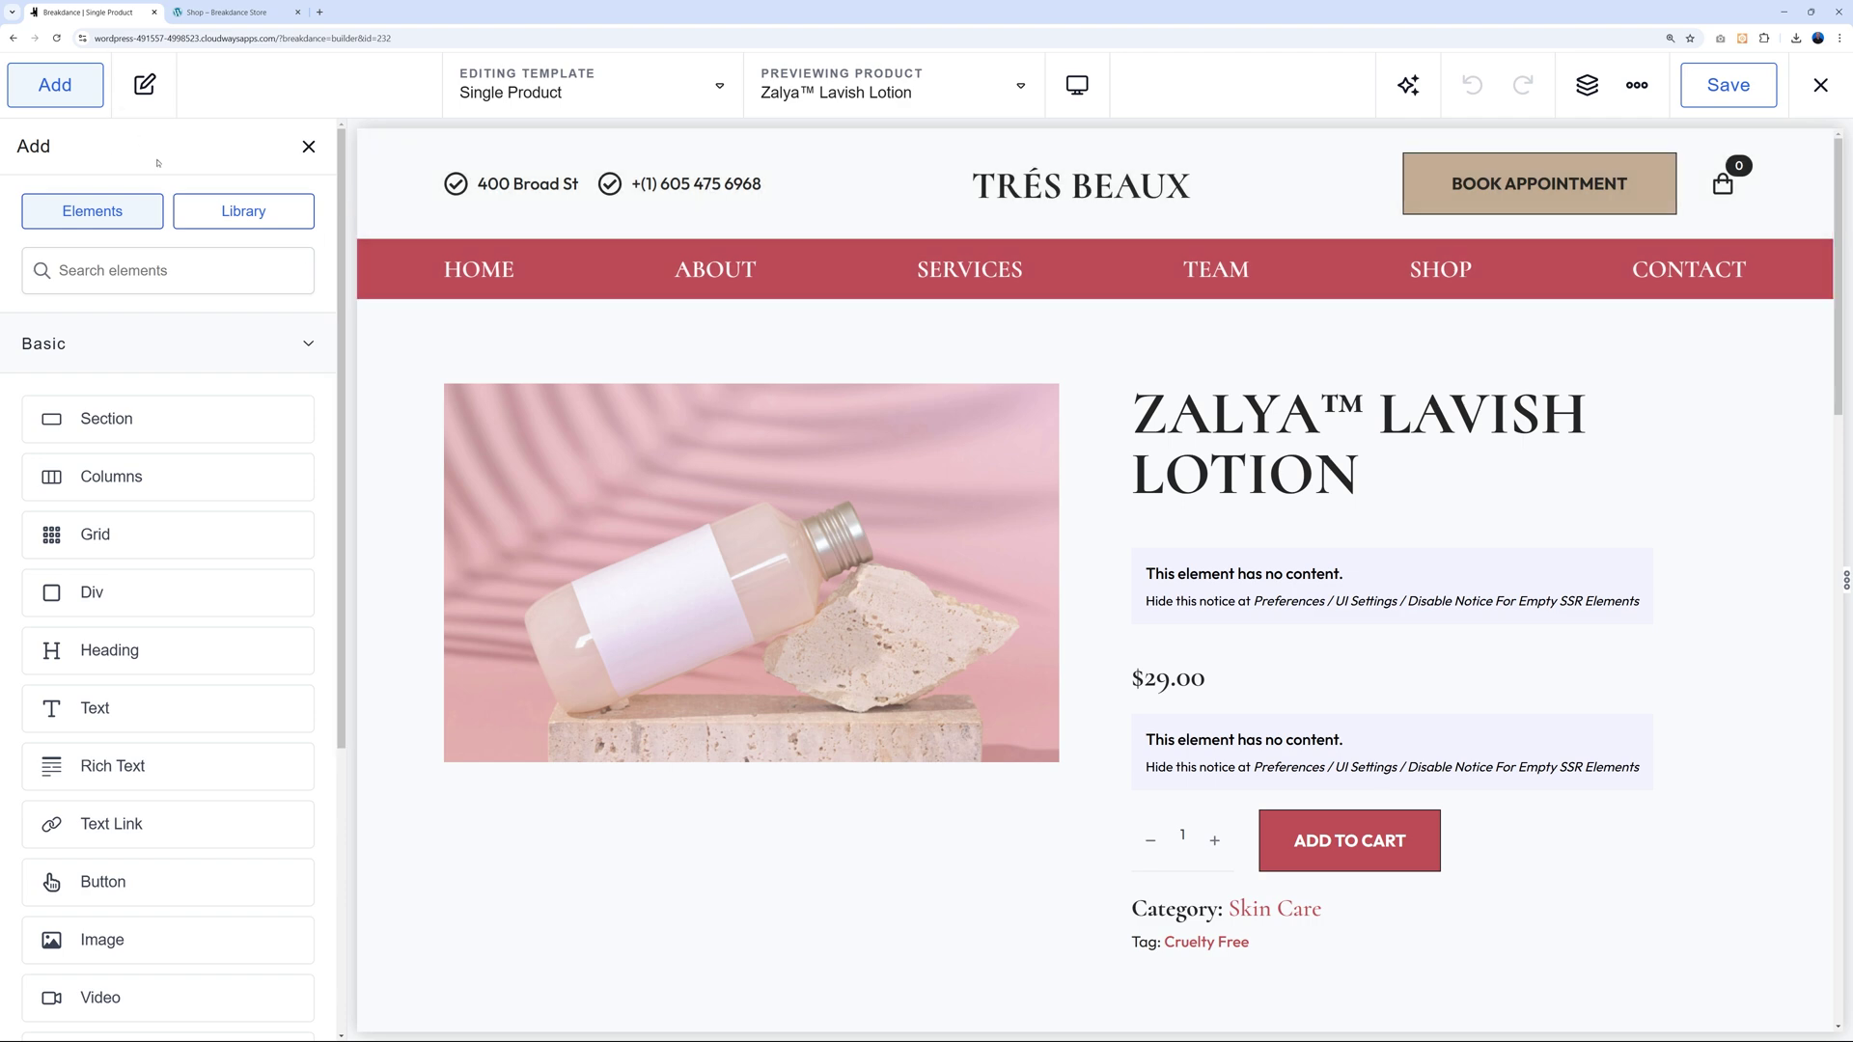
left_click(308, 346)
left_click(308, 703)
scroll(306, 664, "down", 1)
scroll(306, 664, "down", 2)
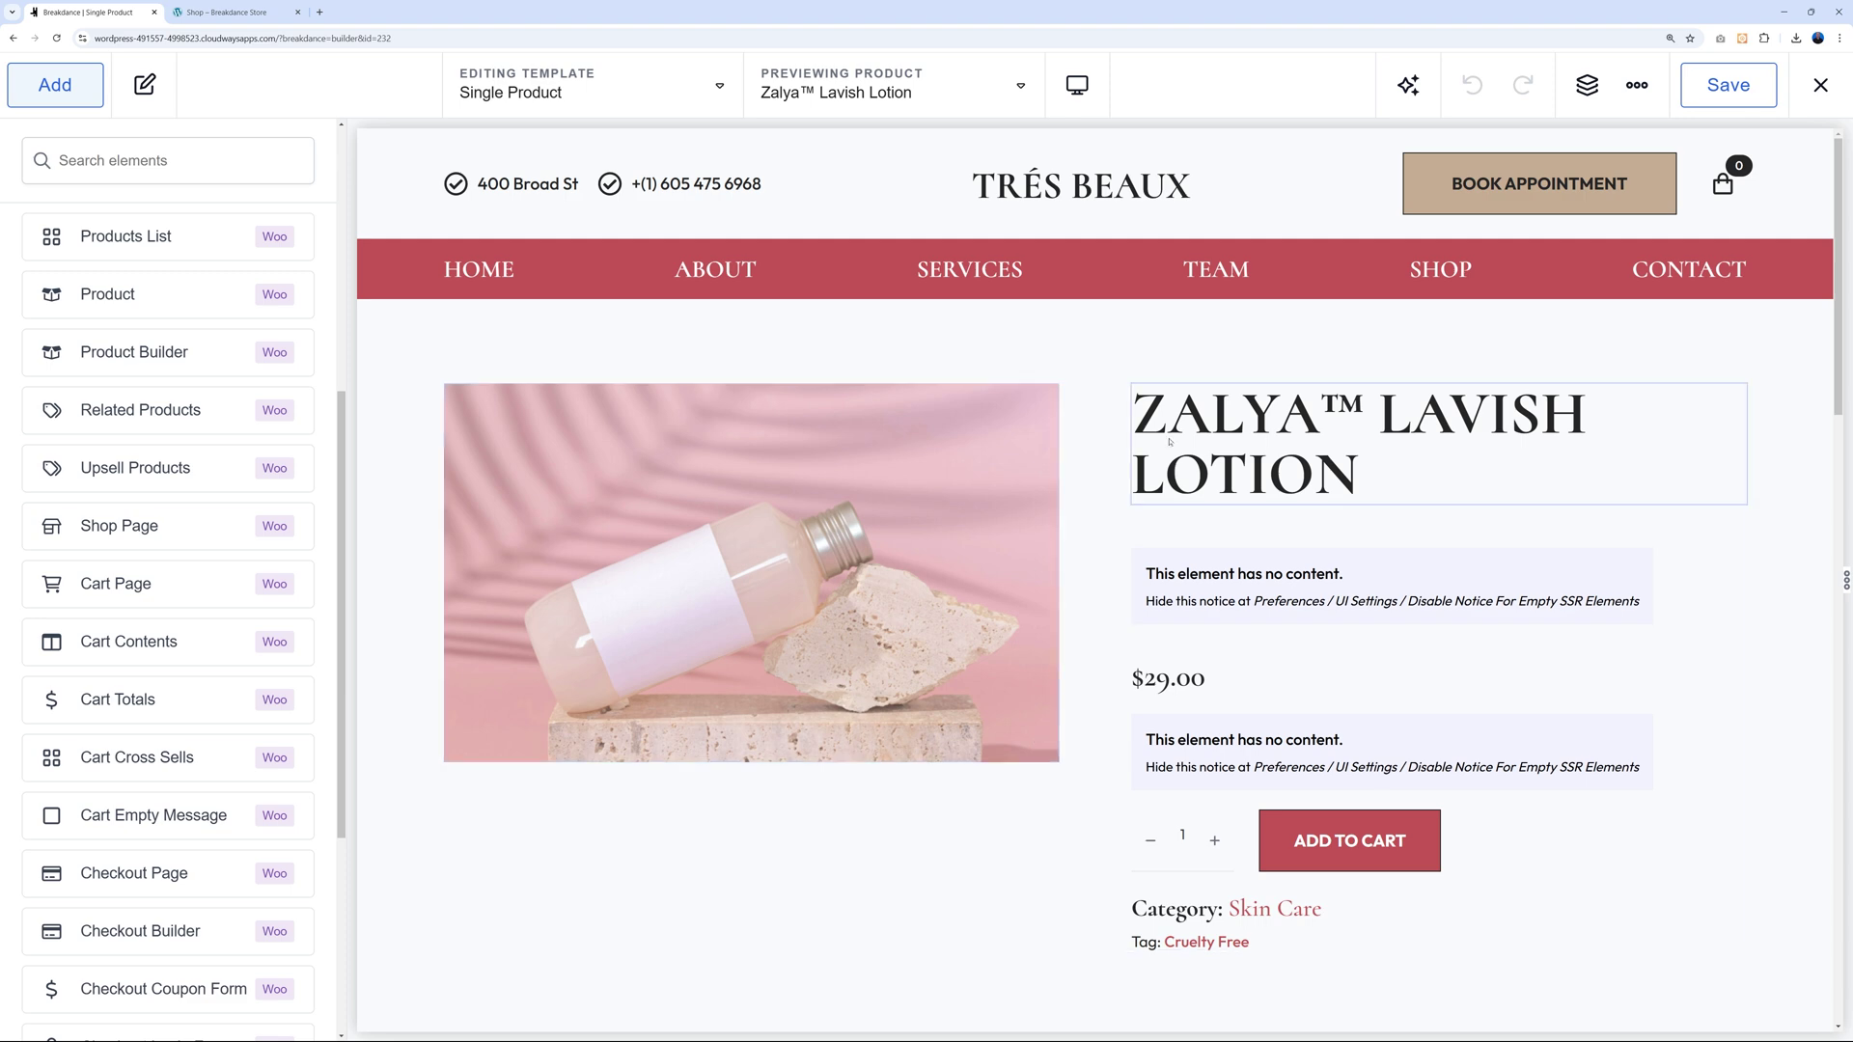
Select the title, rating, price, excerpt, add-to-cart and meta elements, then show the Structure tree.
left_click(1171, 422)
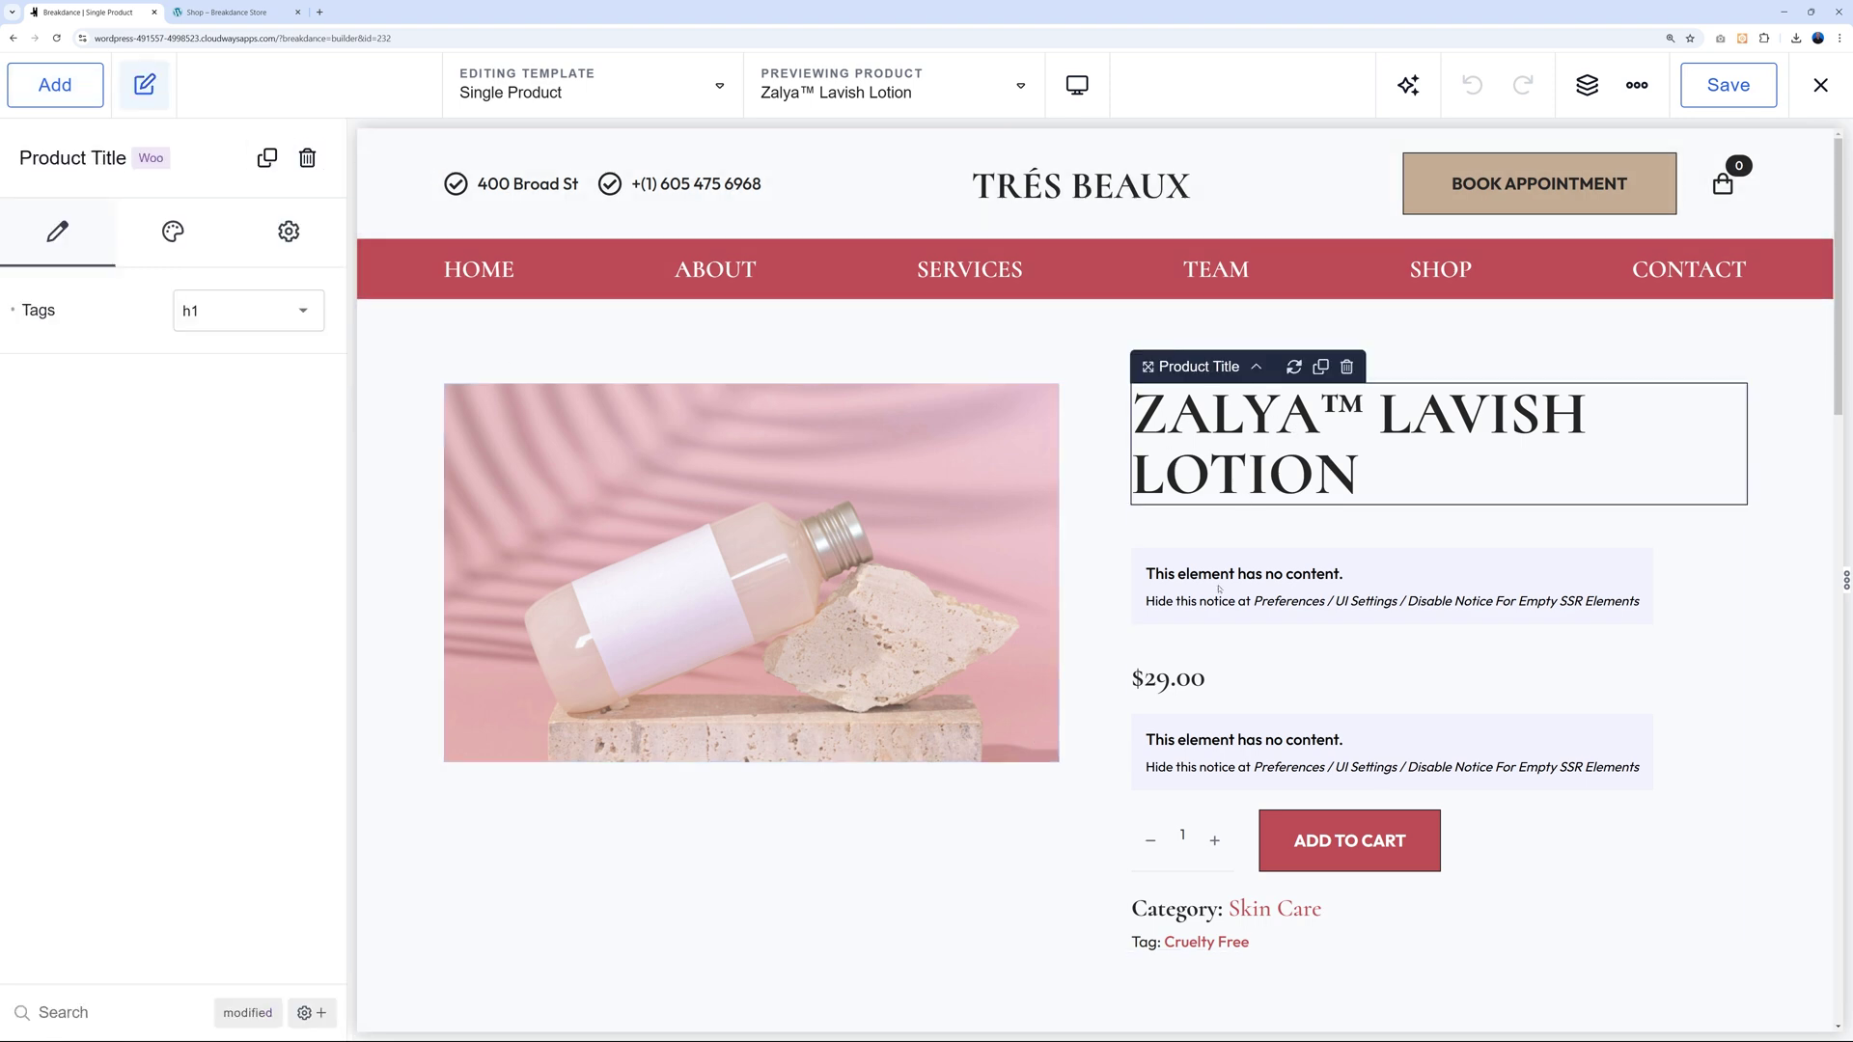
left_click(1213, 600)
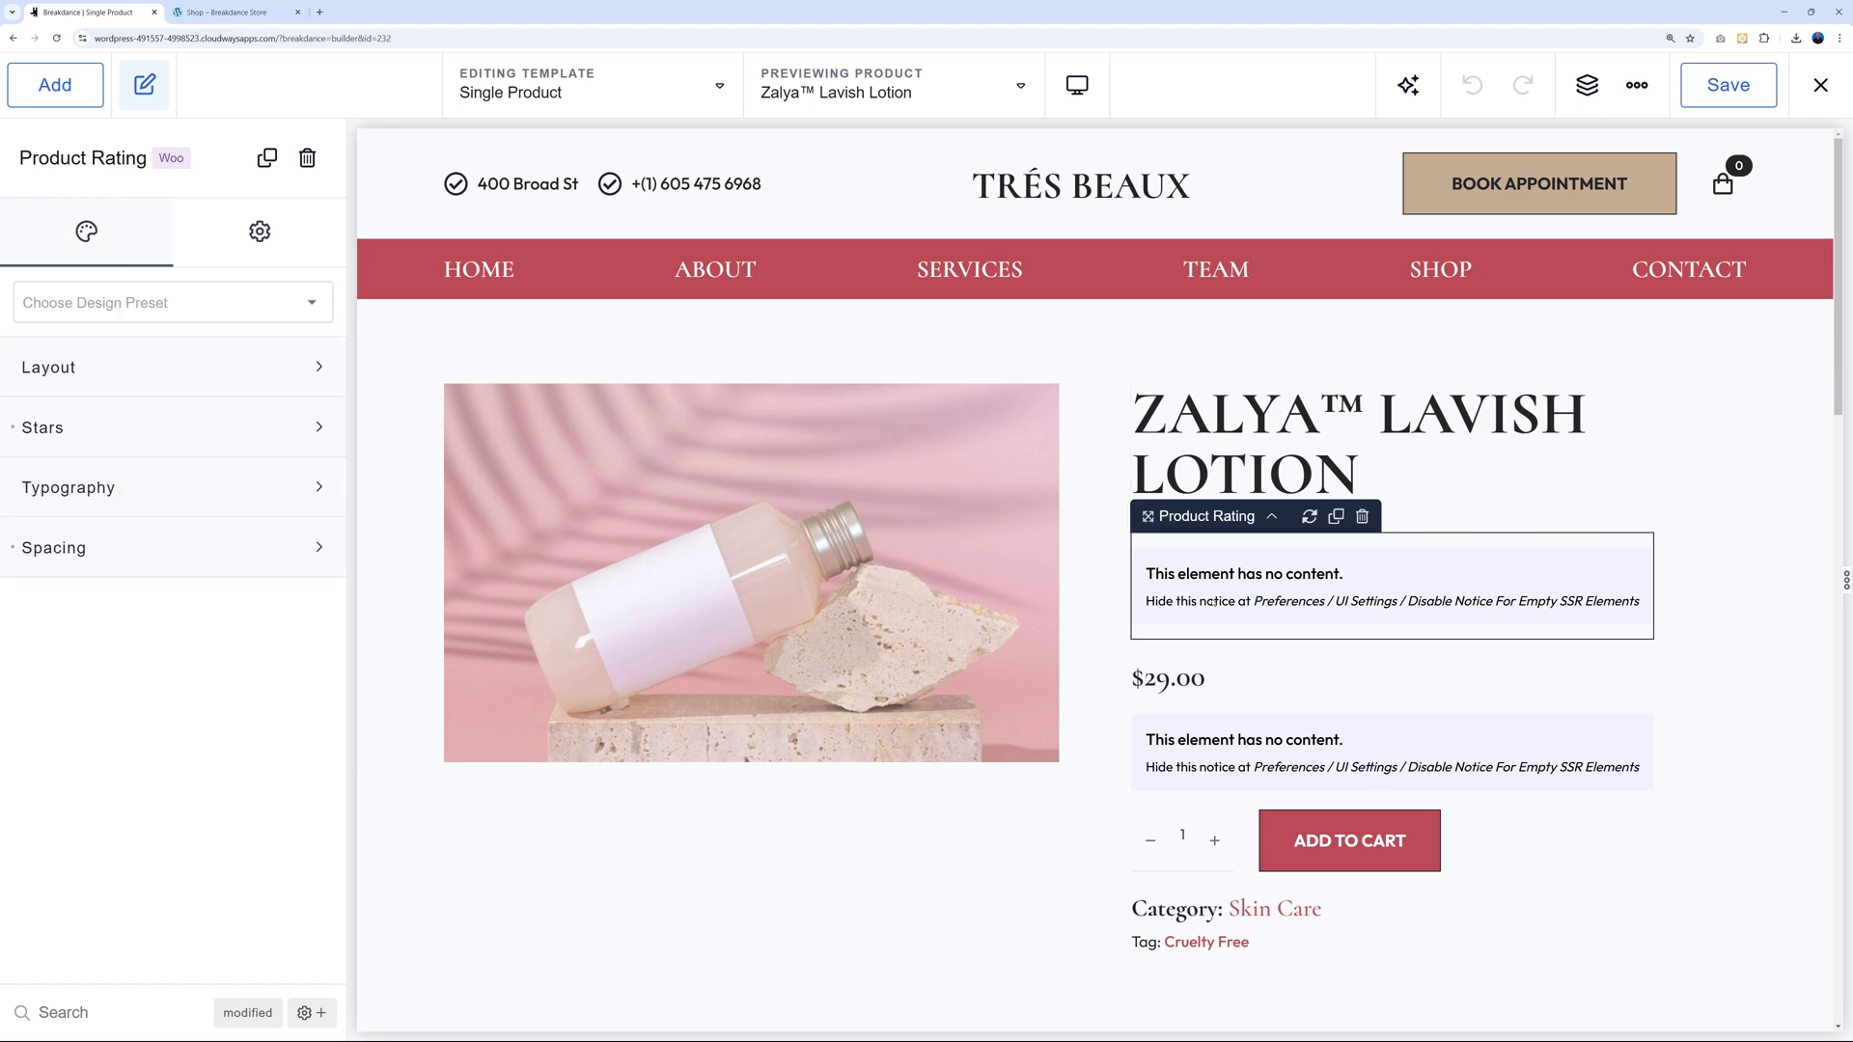
left_click(1204, 681)
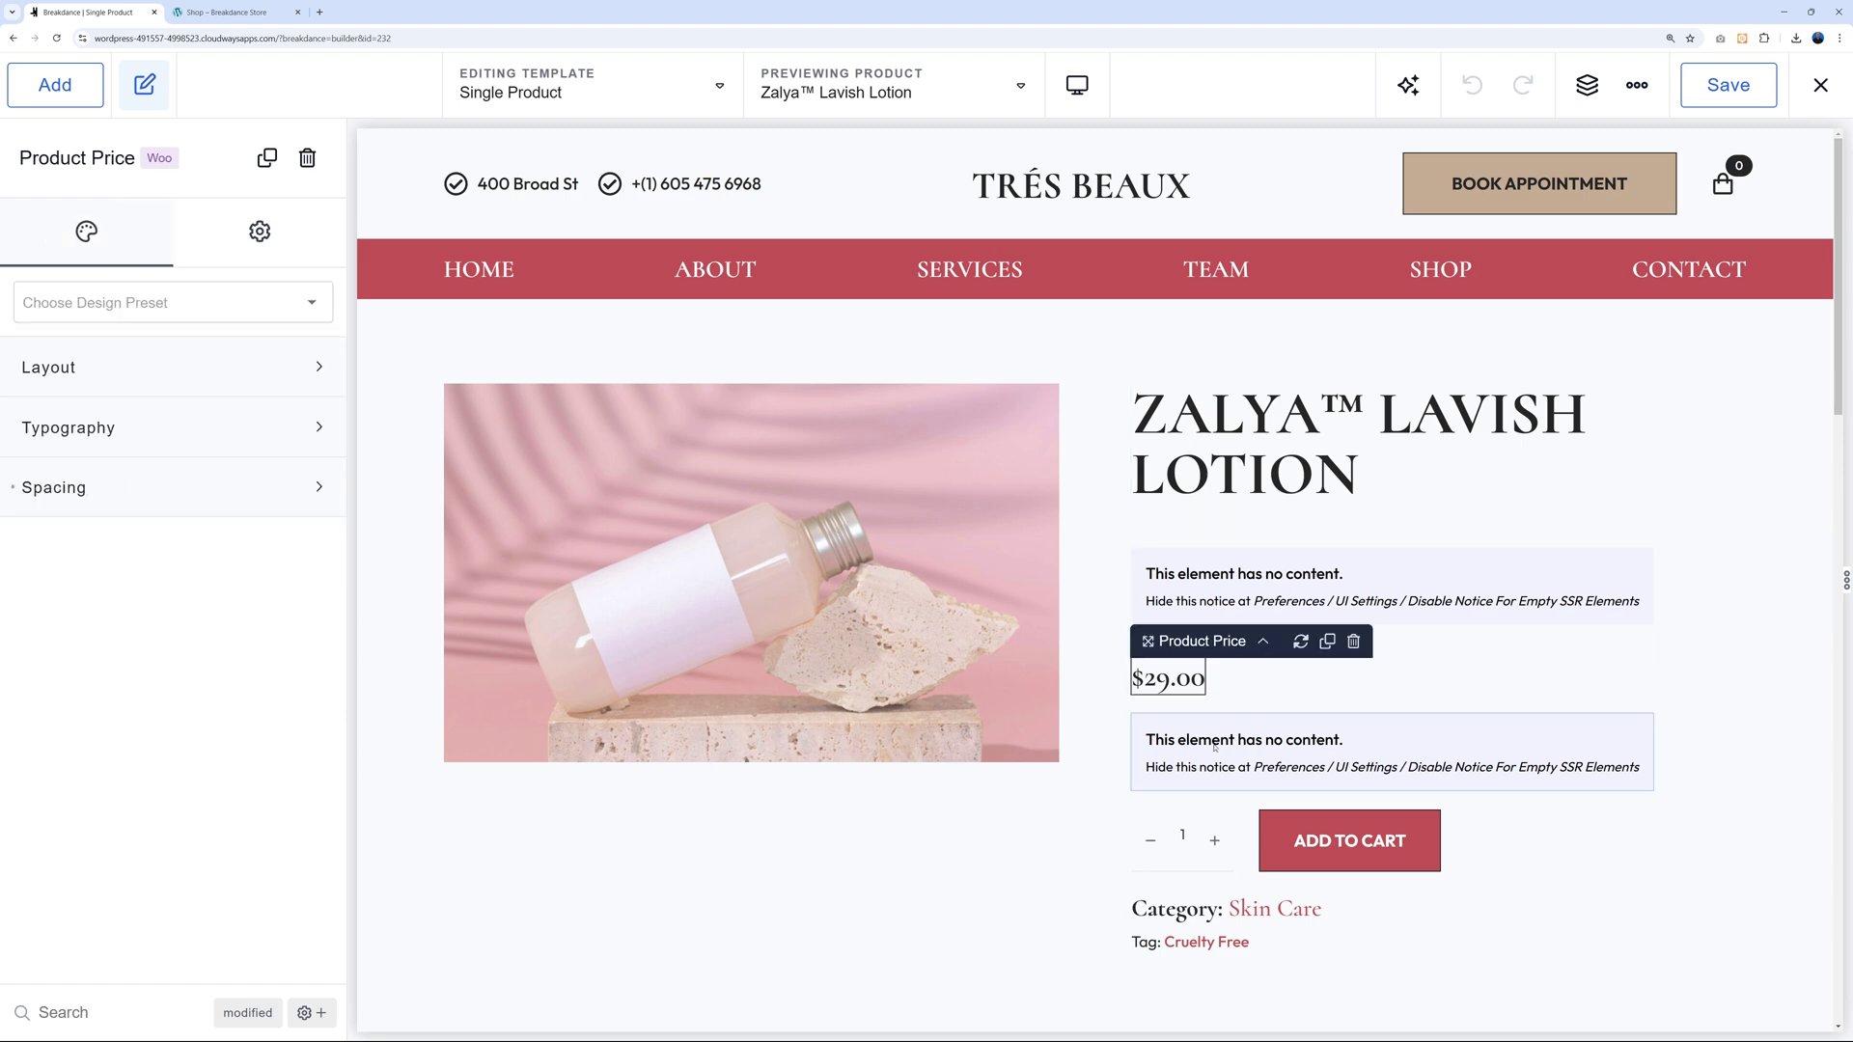
left_click(1214, 746)
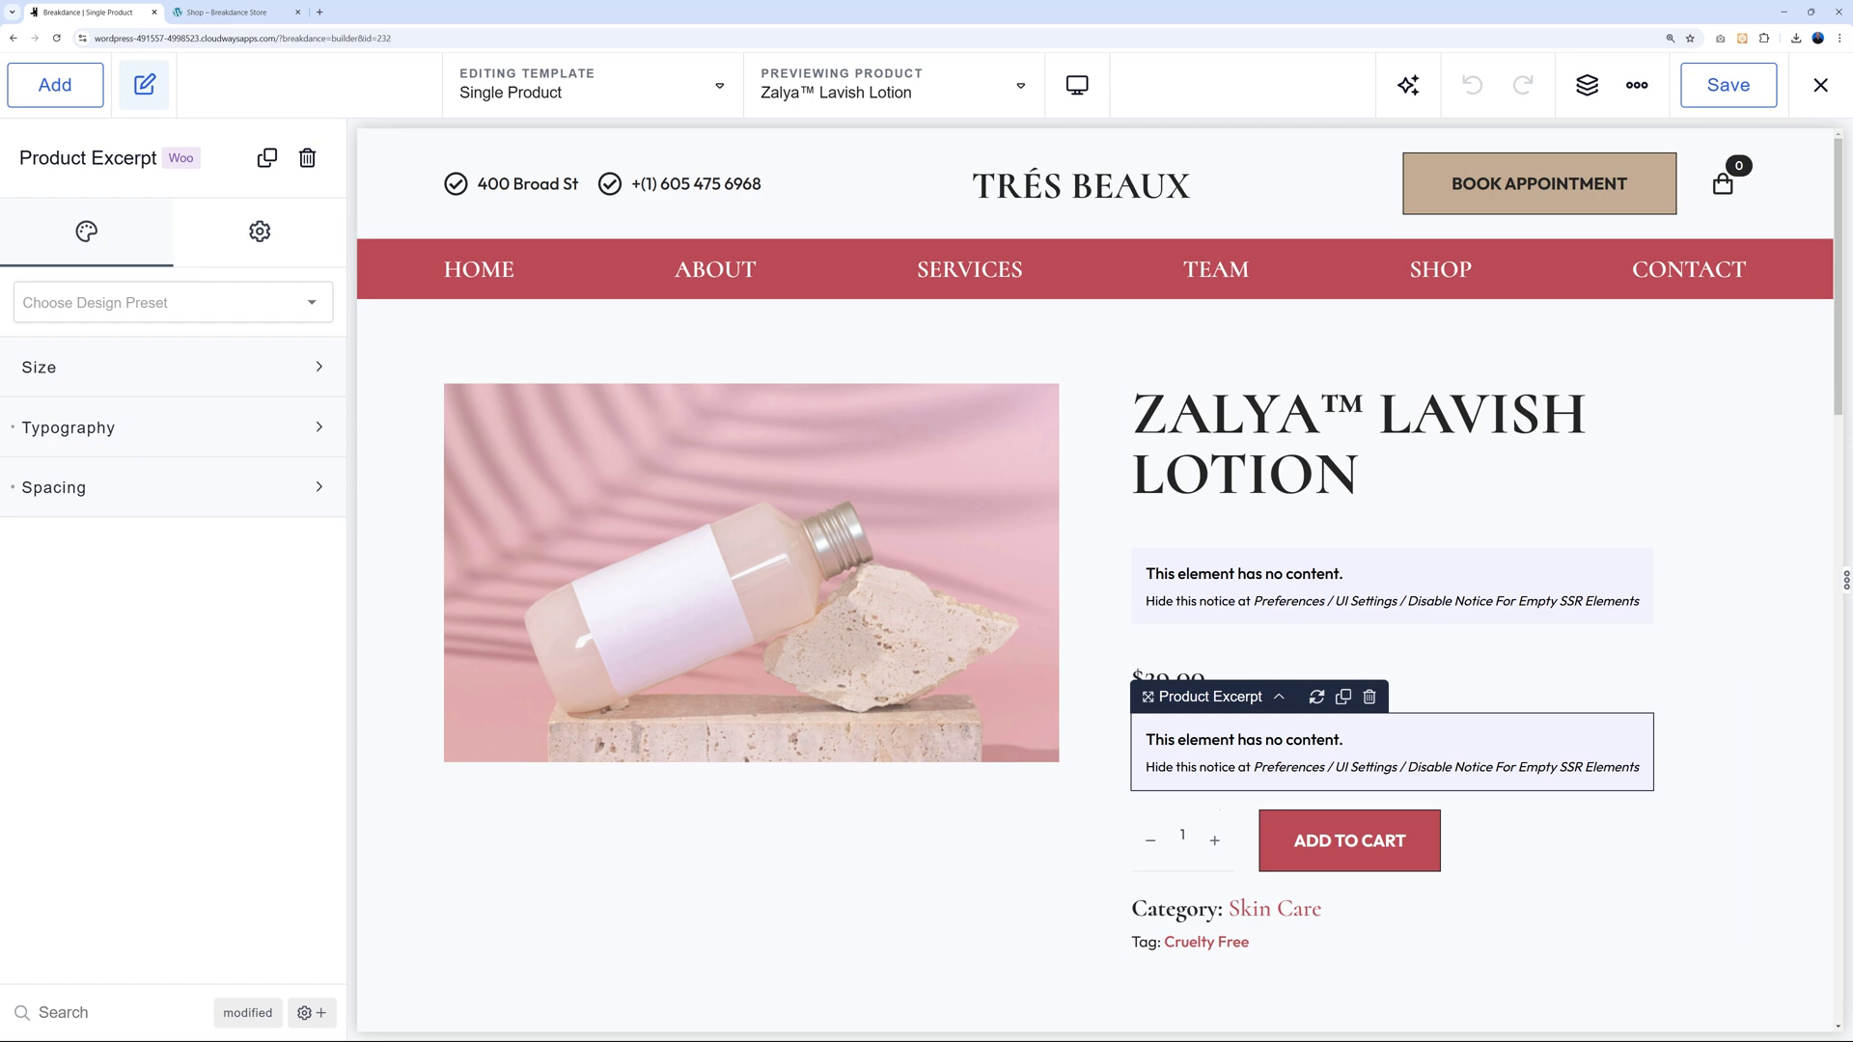
left_click(1286, 839)
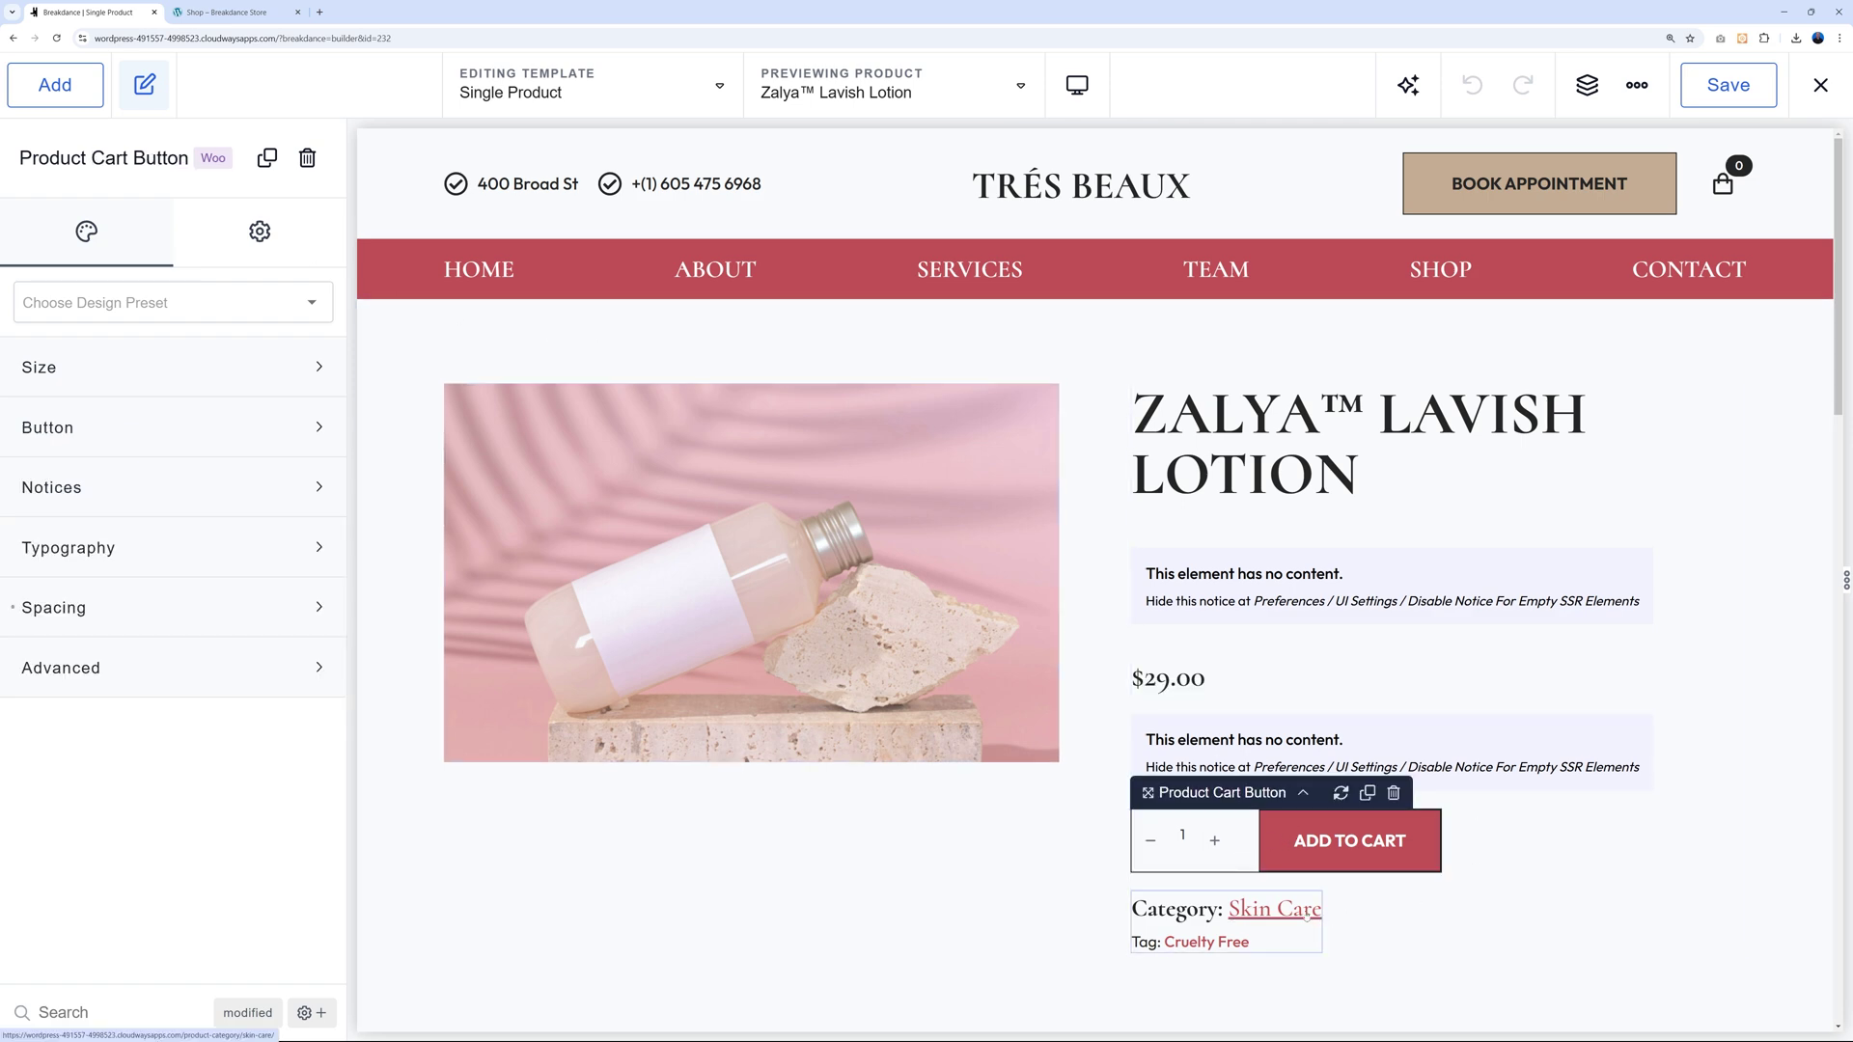
left_click(1307, 914)
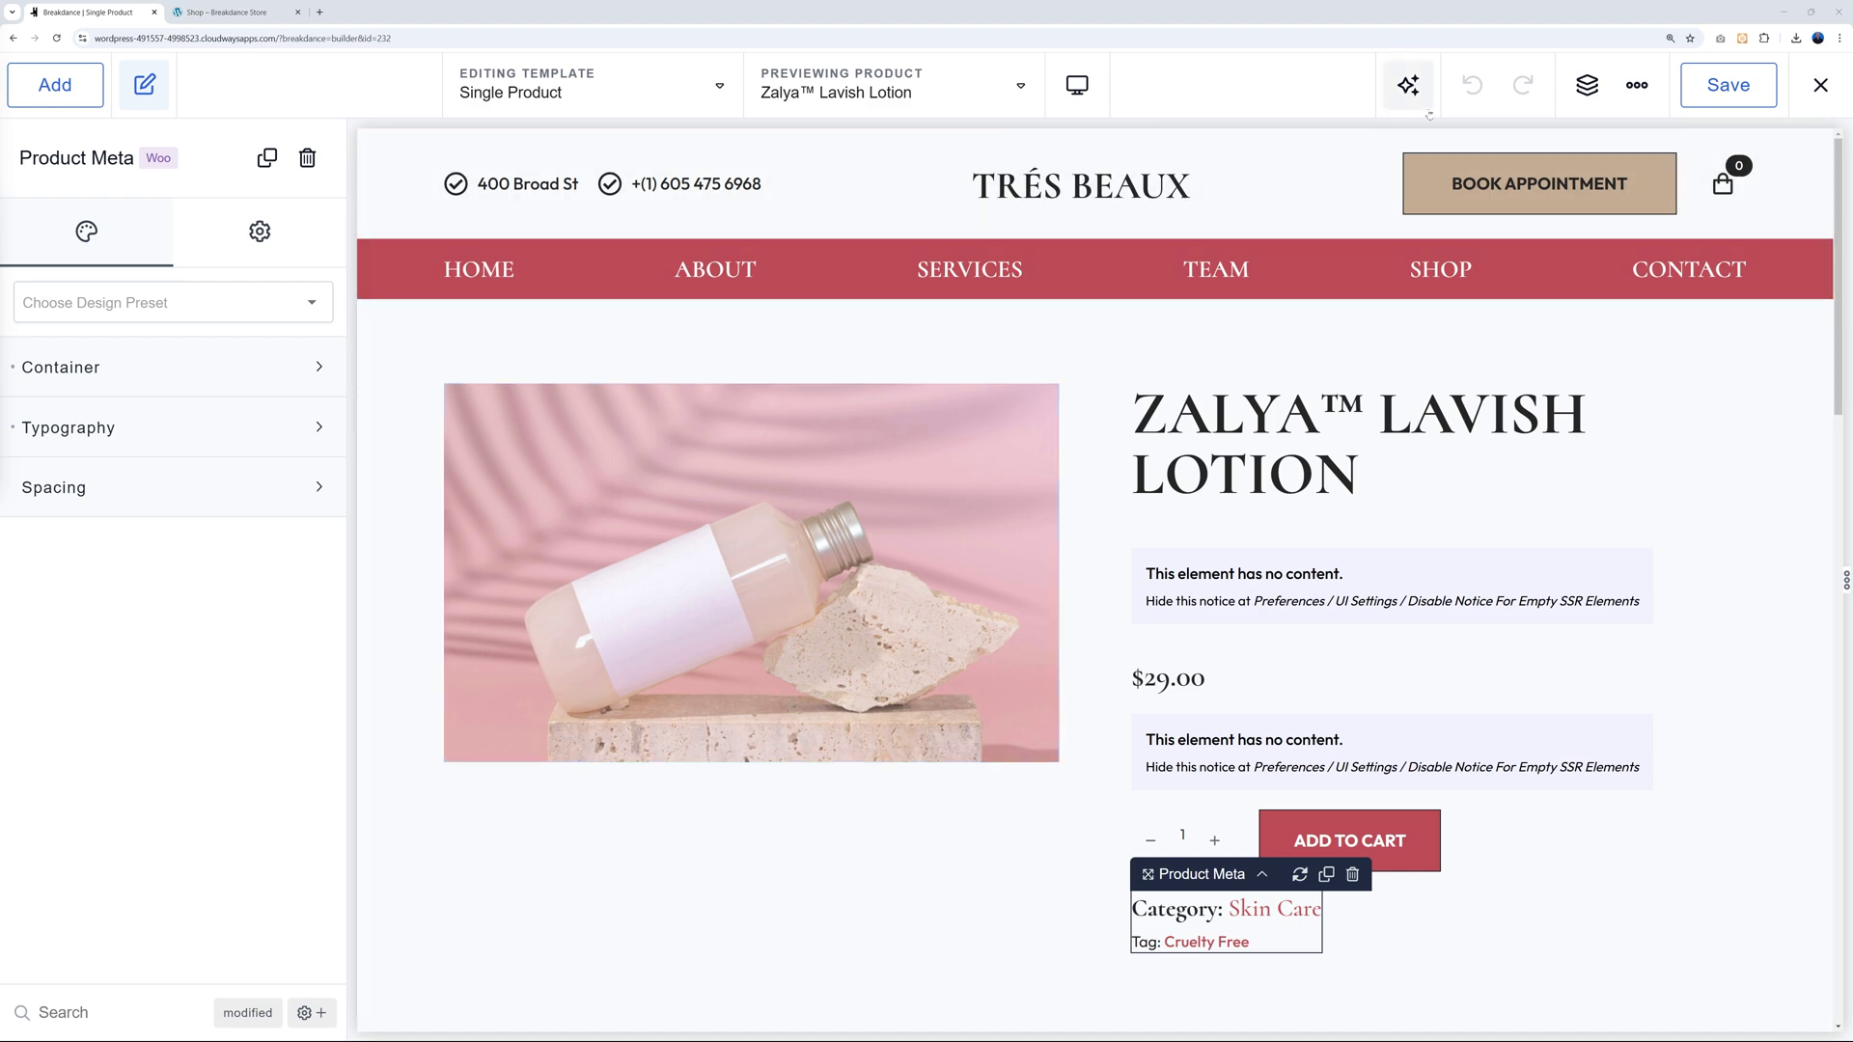
left_click(1579, 98)
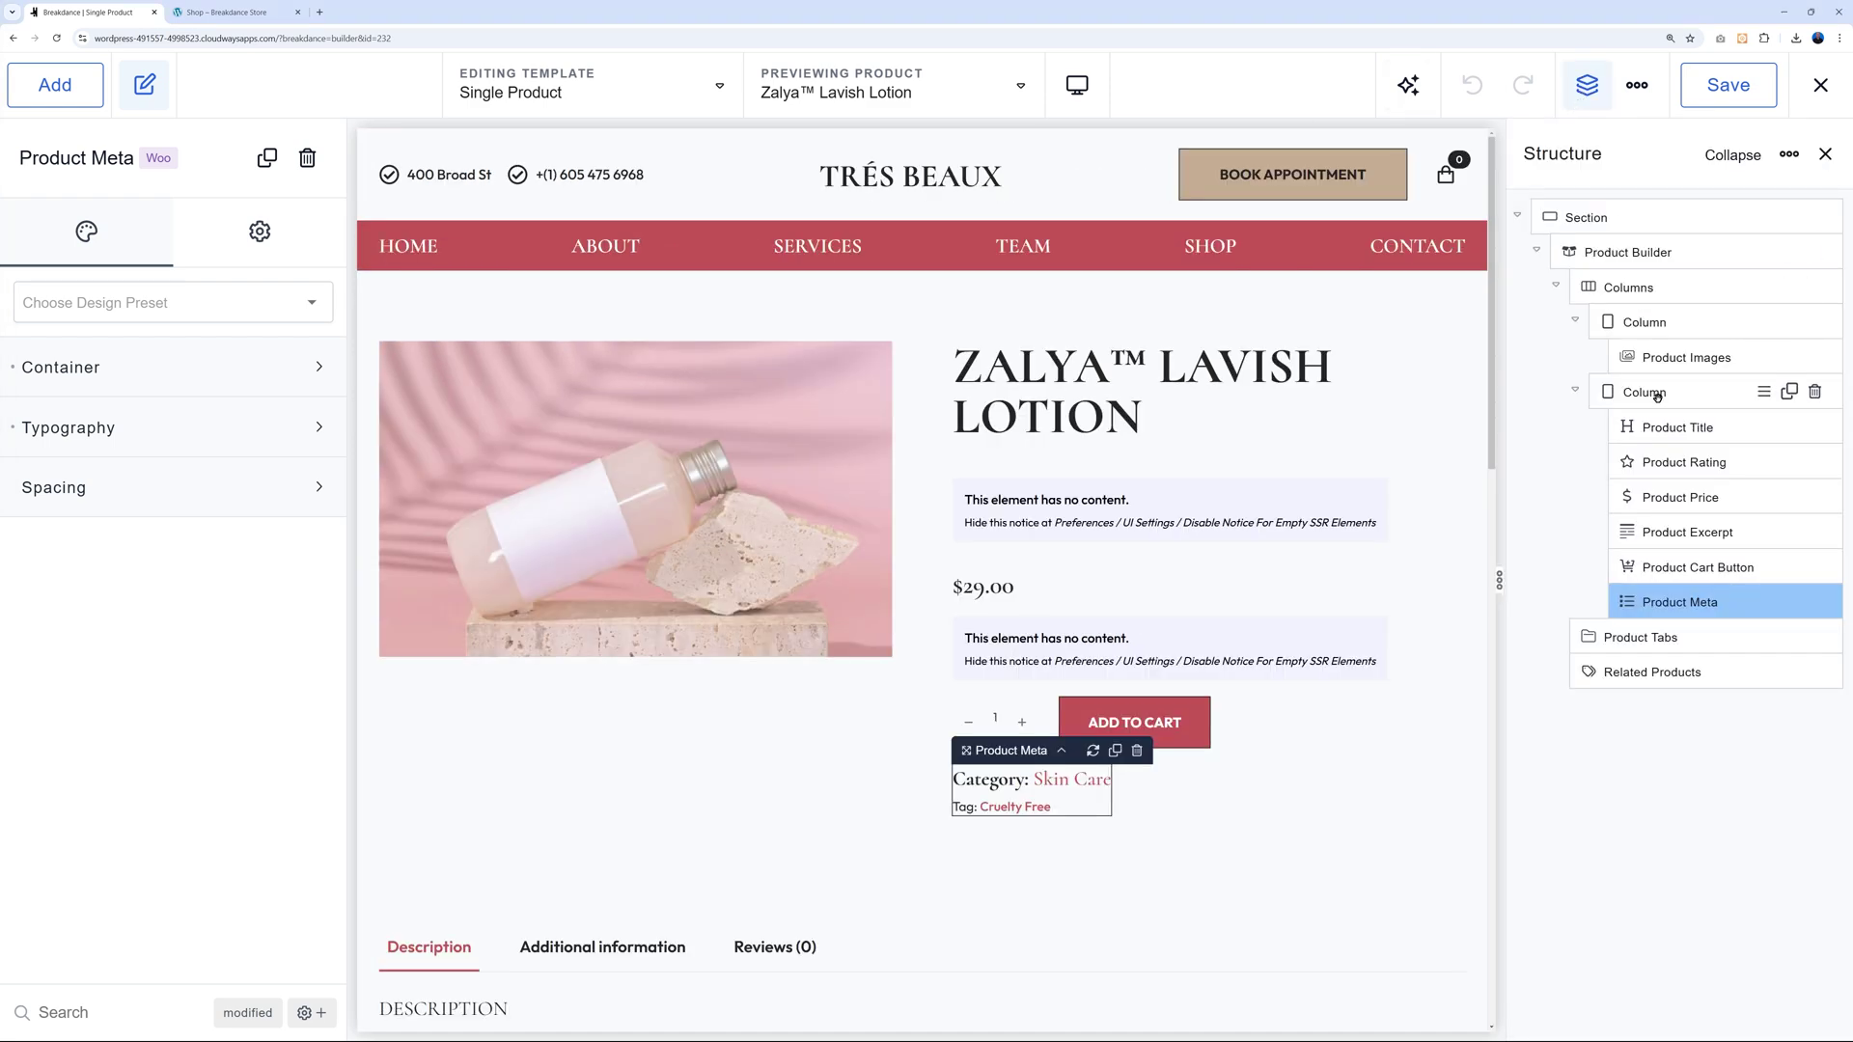
Move the product image column to the right side of the layout.
left_click(1652, 323)
left_click_drag(1664, 560, 1658, 597)
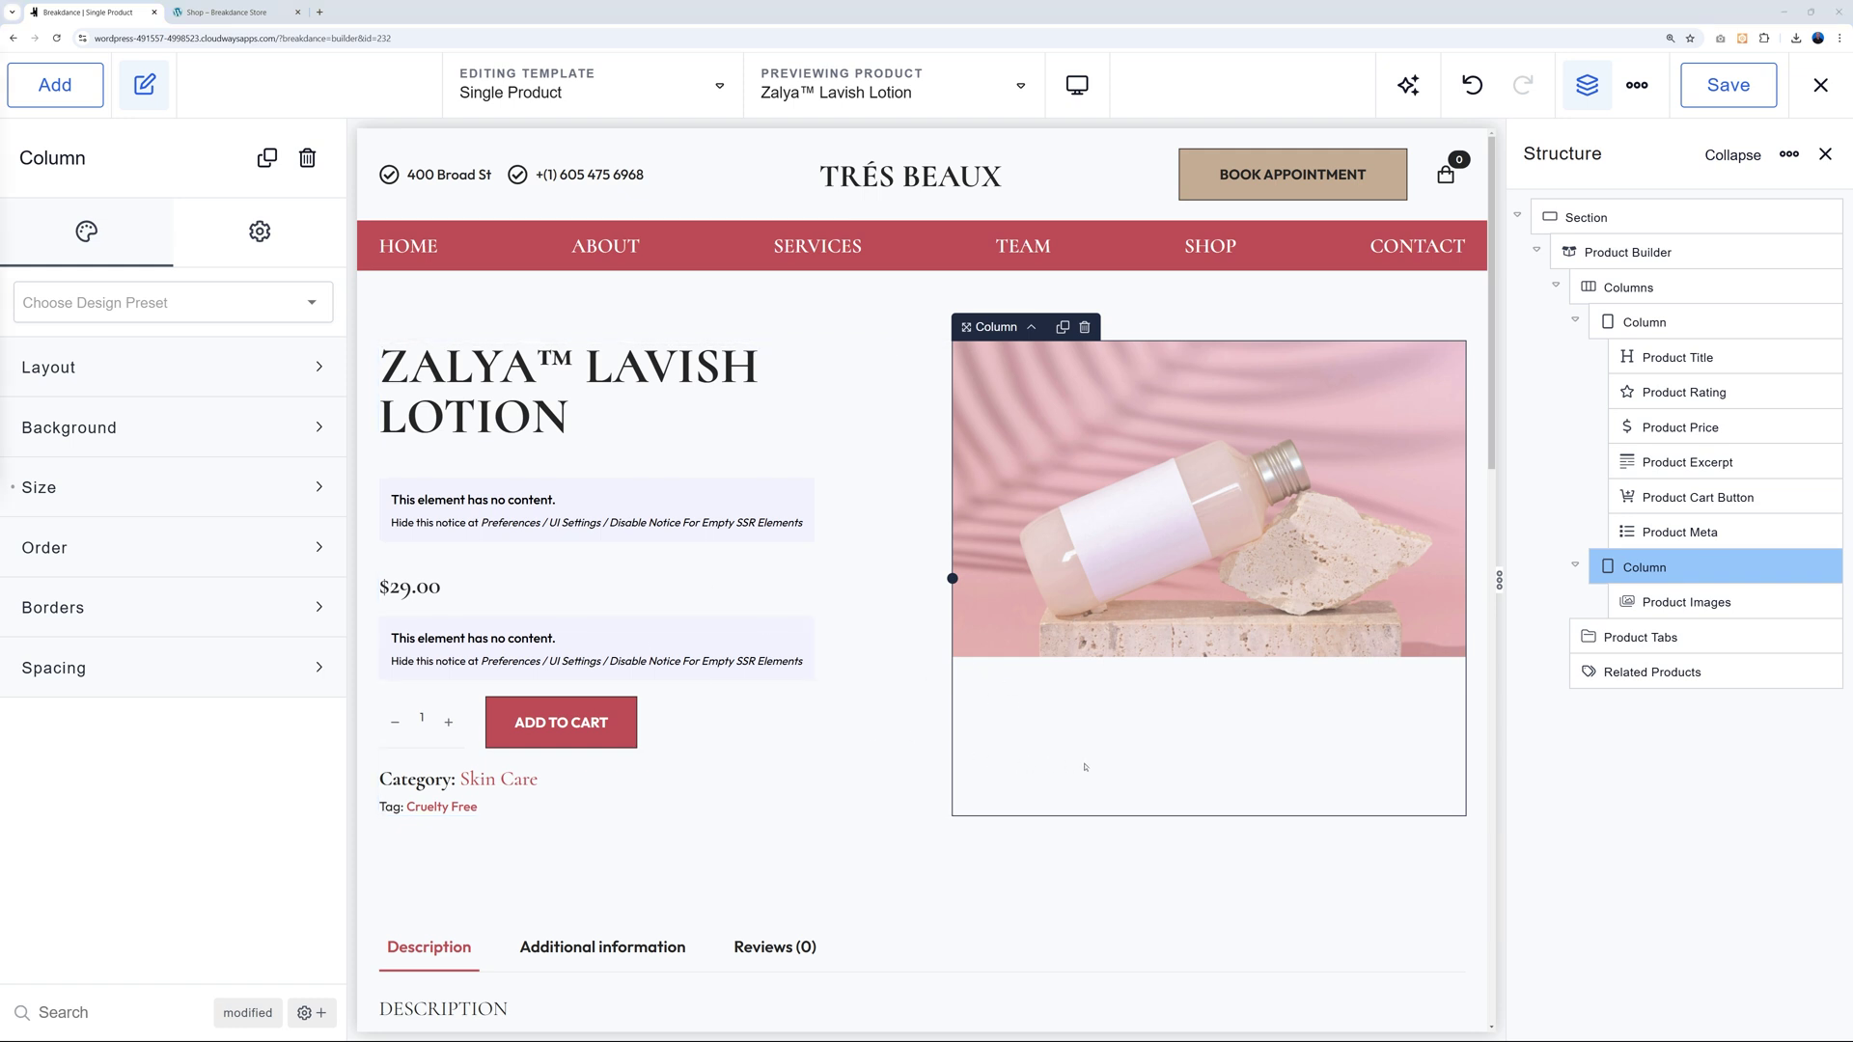
scroll(1085, 767, "down", 1)
Delete Product Rating and place Product Excerpt beneath the product image.
left_click(564, 470)
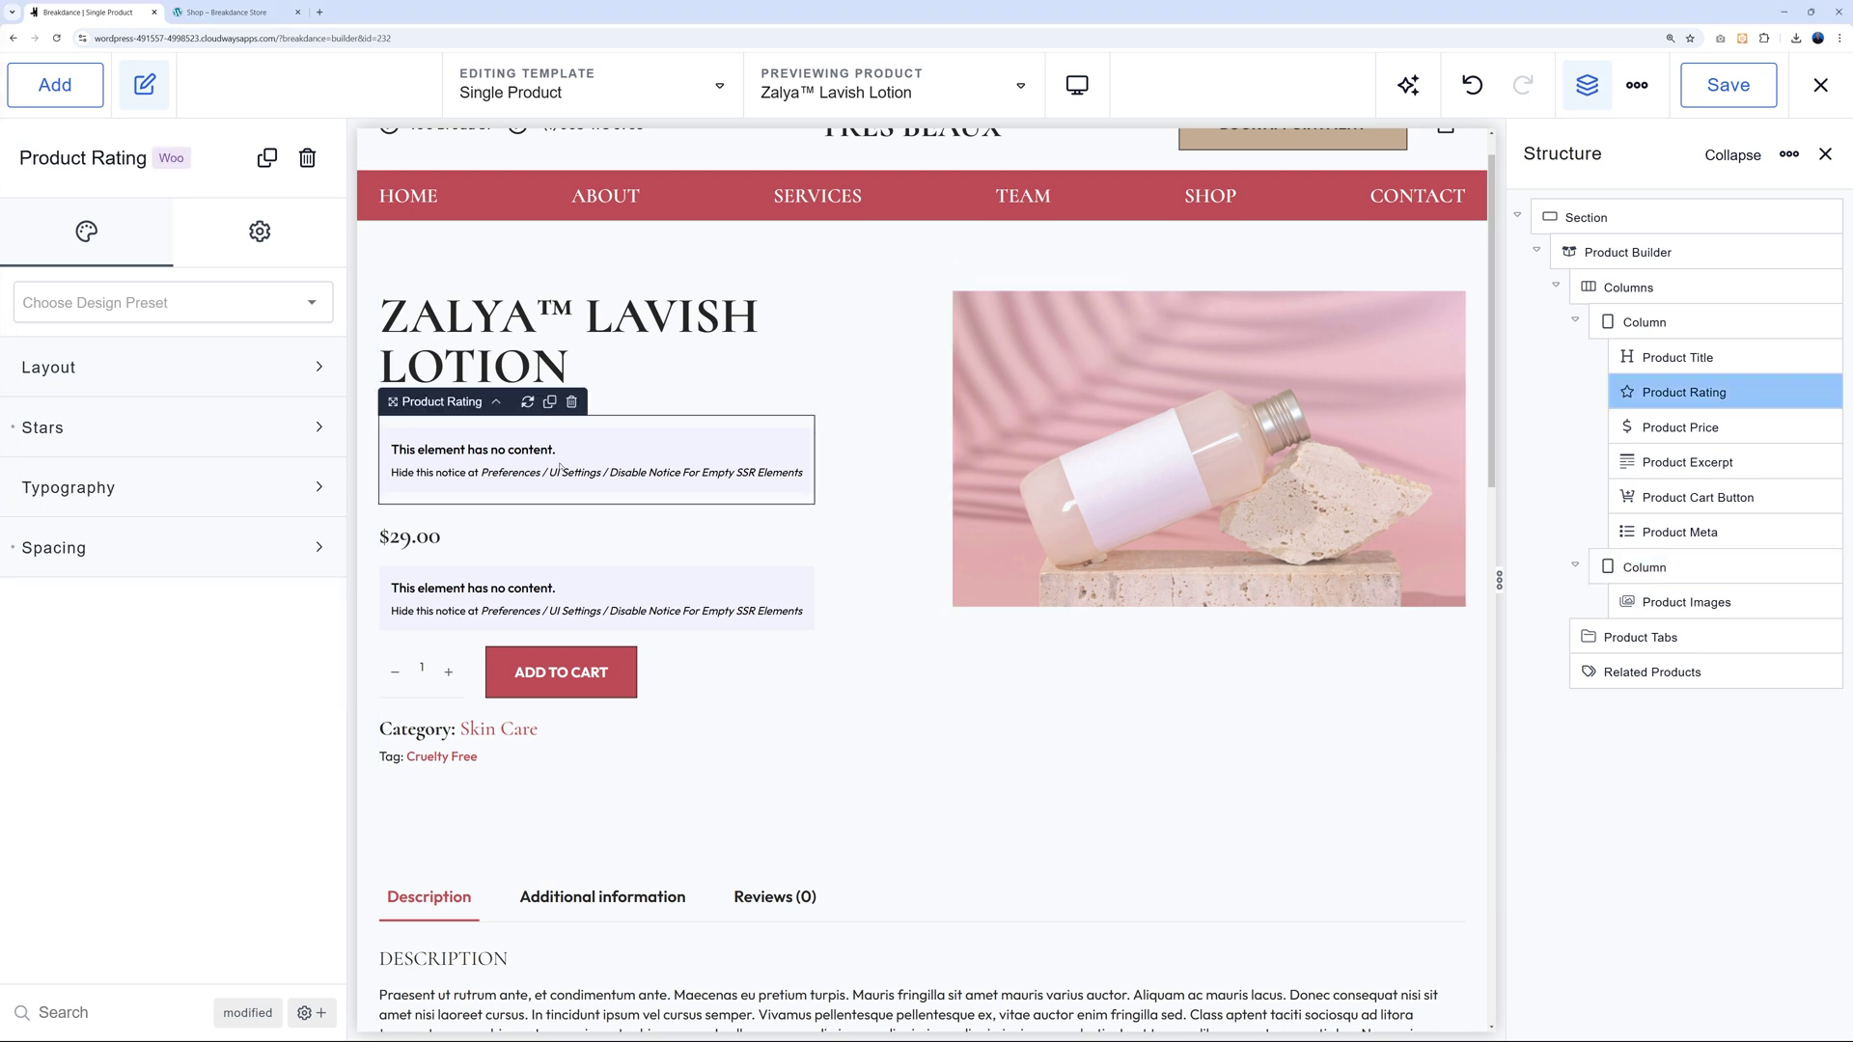
key("Delete")
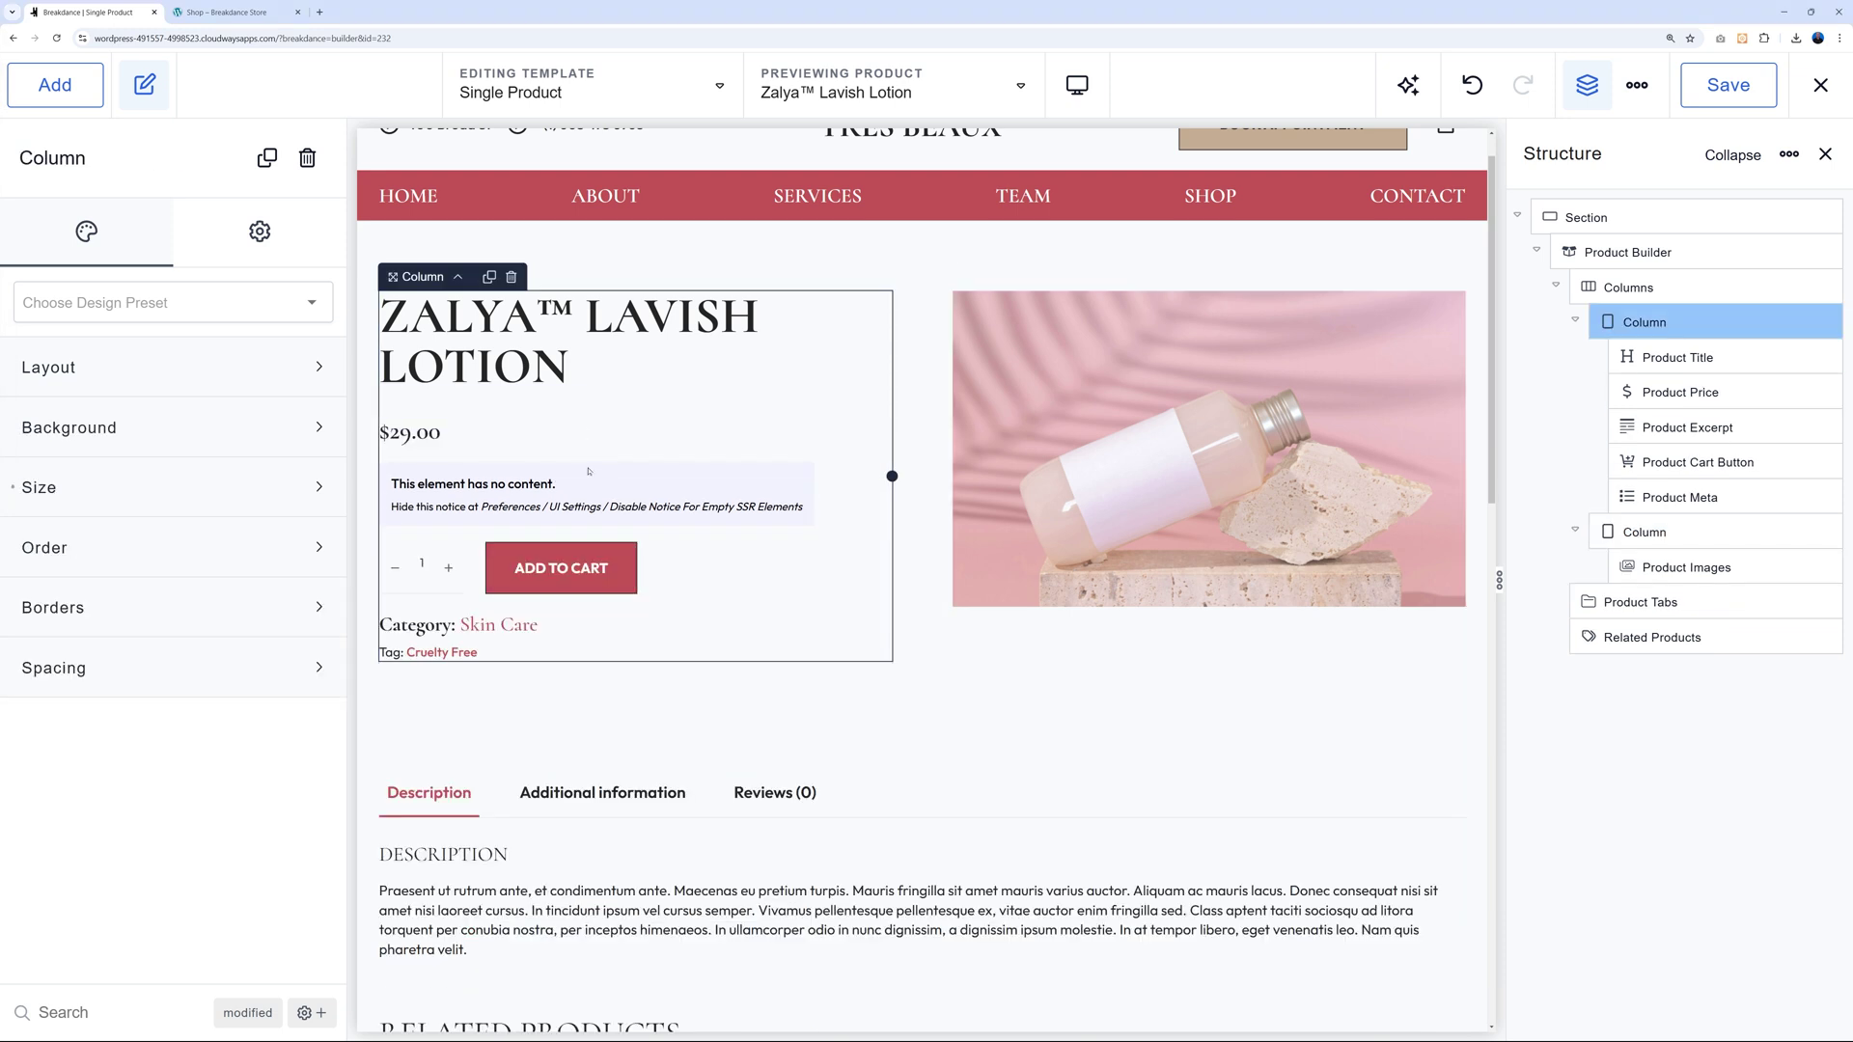
left_click(584, 490)
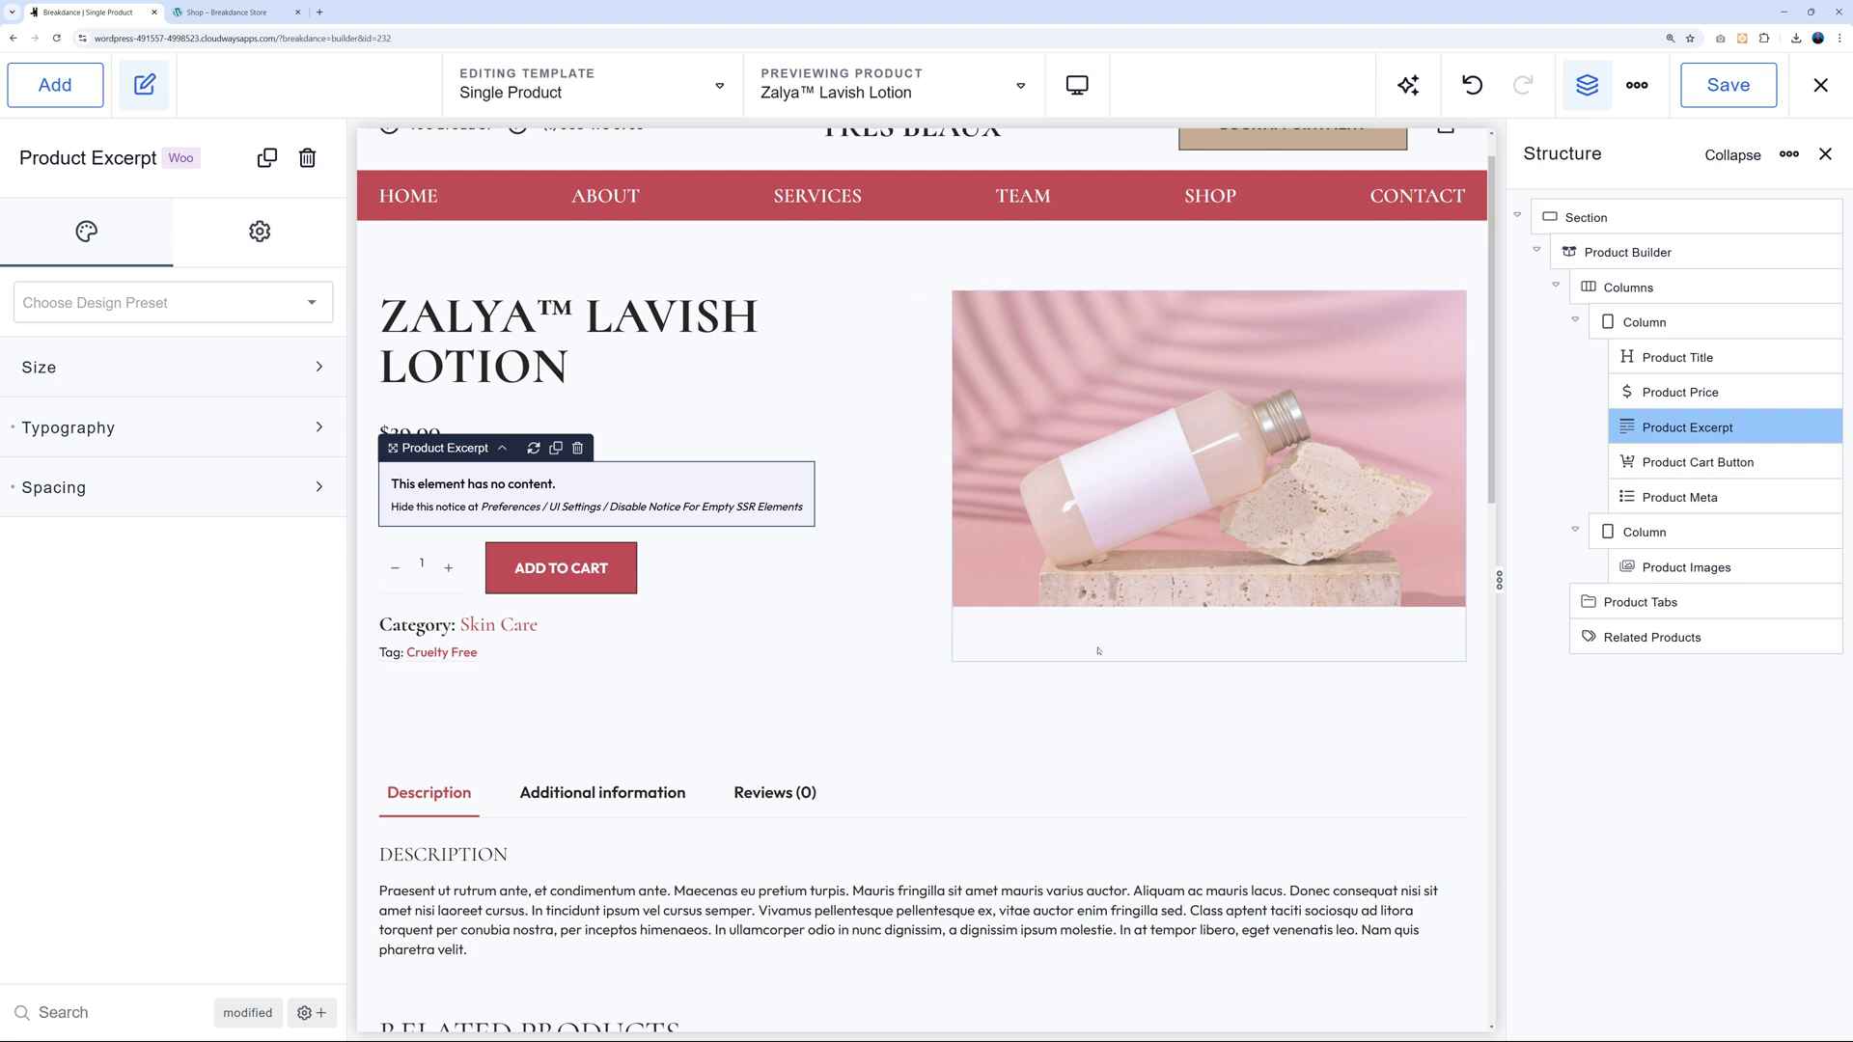
left_click_drag(446, 450, 1100, 603)
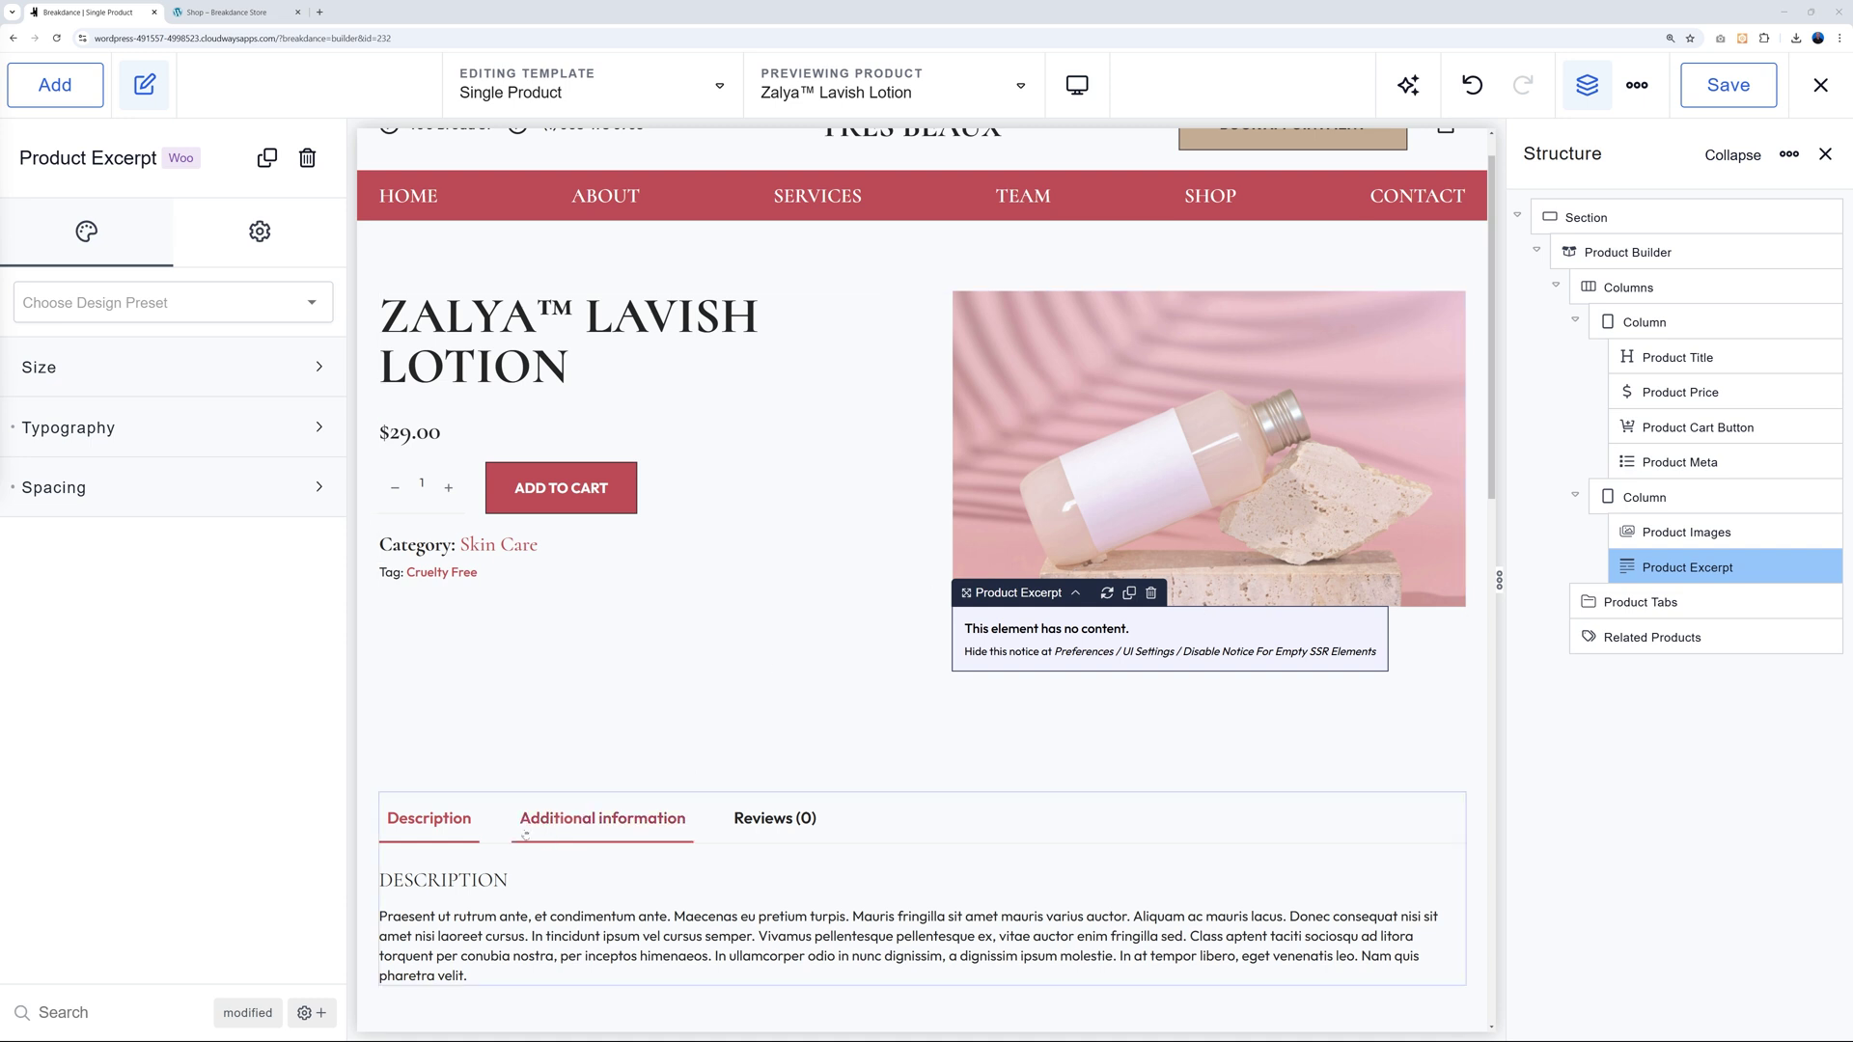
left_click(945, 814)
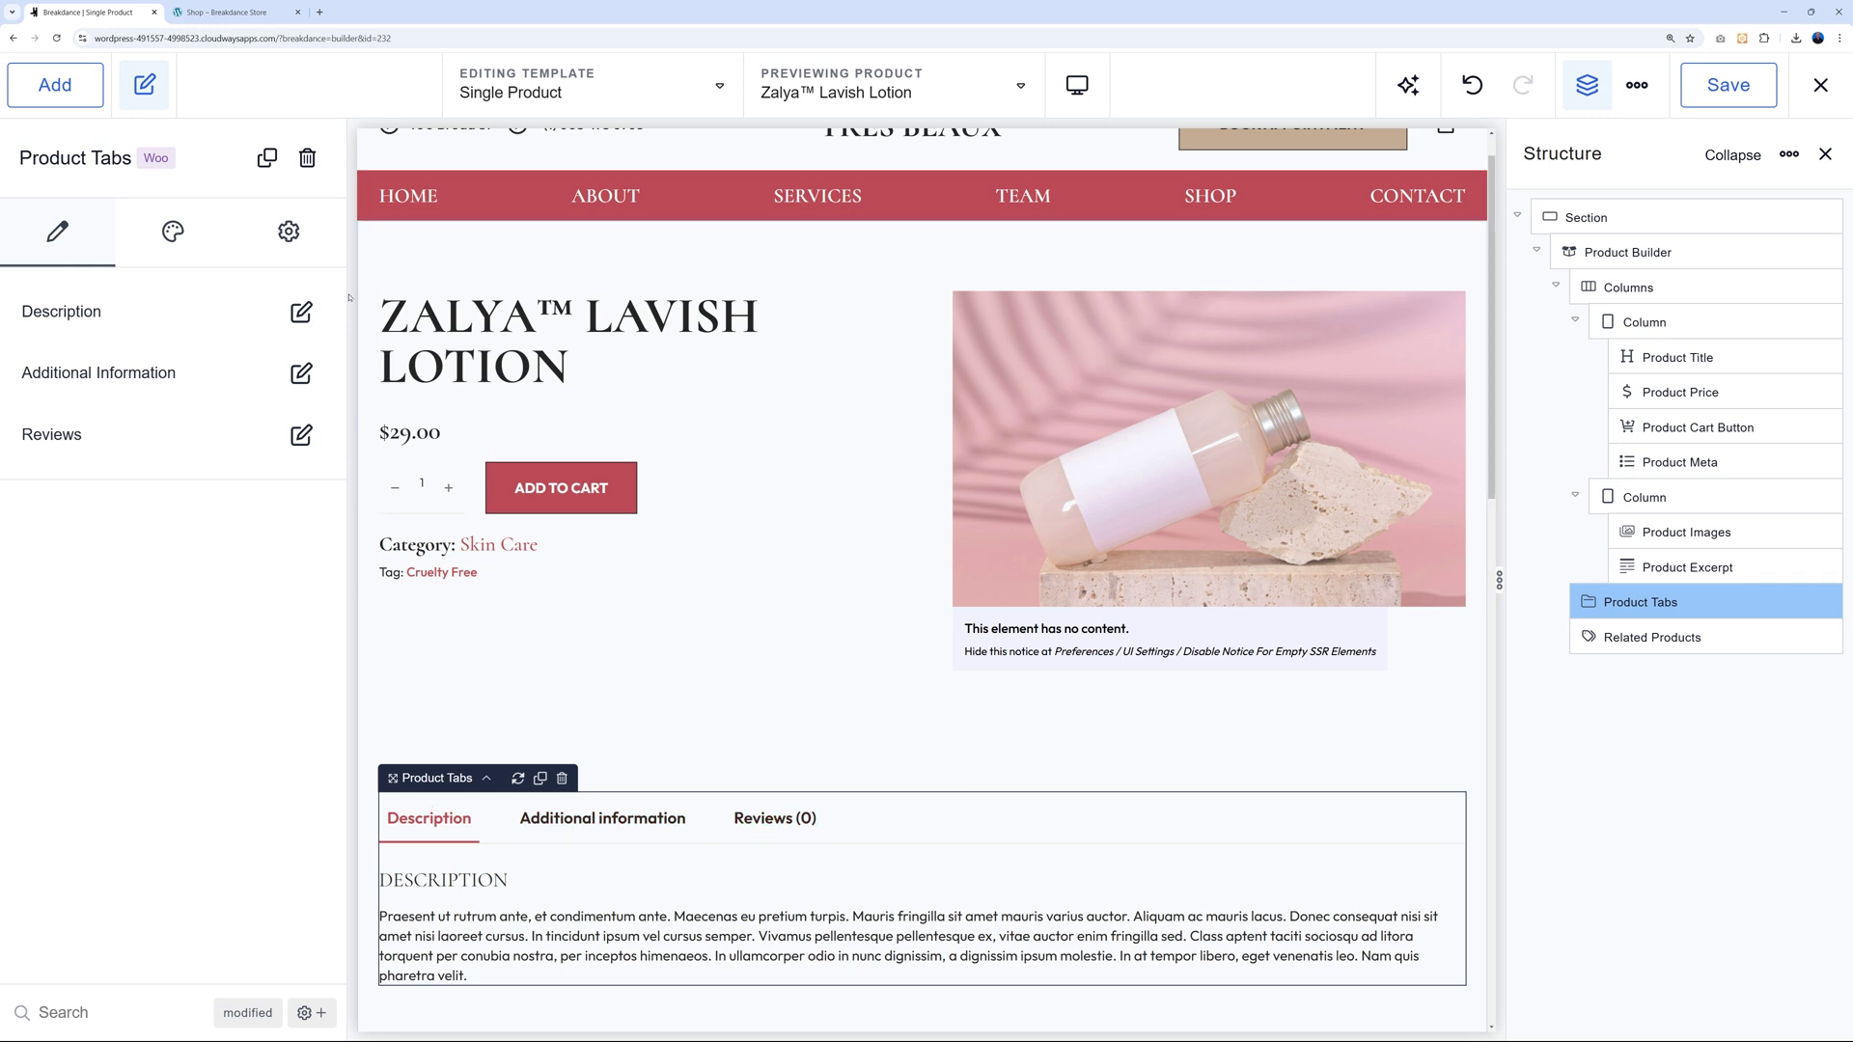
Review the Description, Additional Information and Reviews tab settings, then drag Product Tabs below Product Meta.
left_click(302, 312)
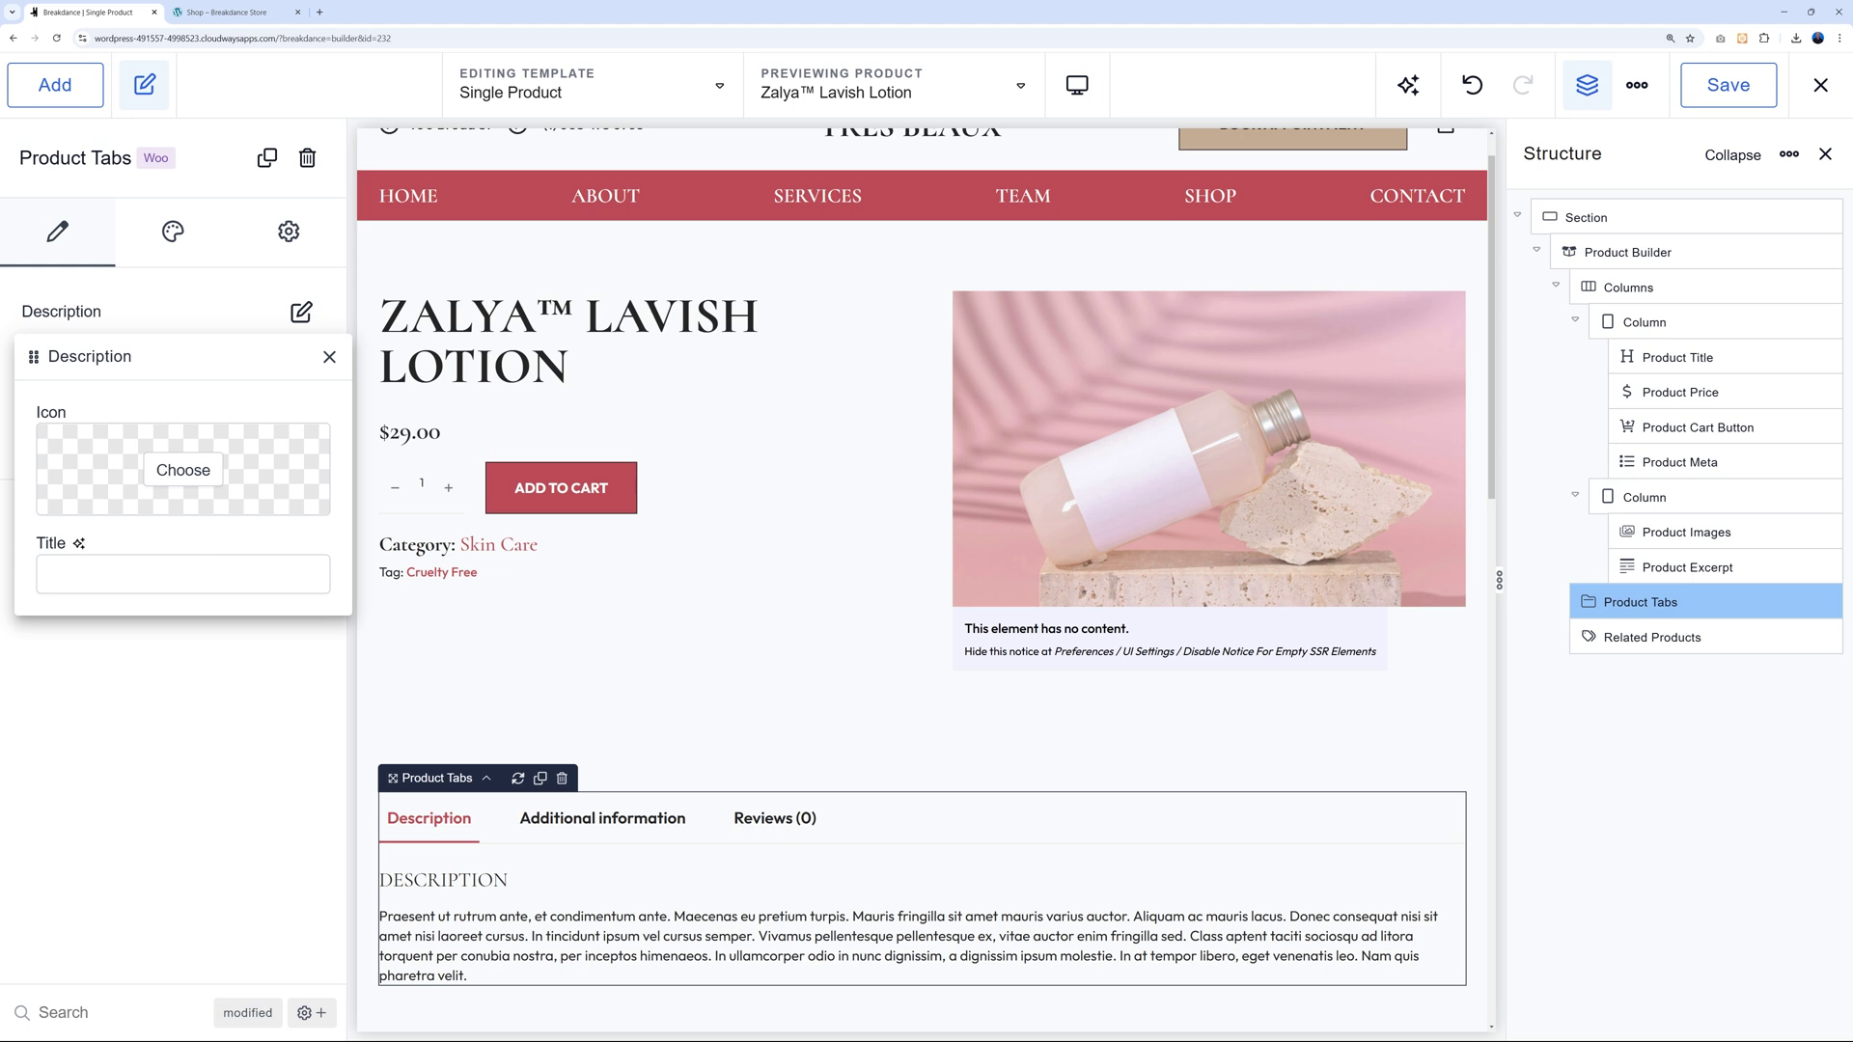
left_click(329, 357)
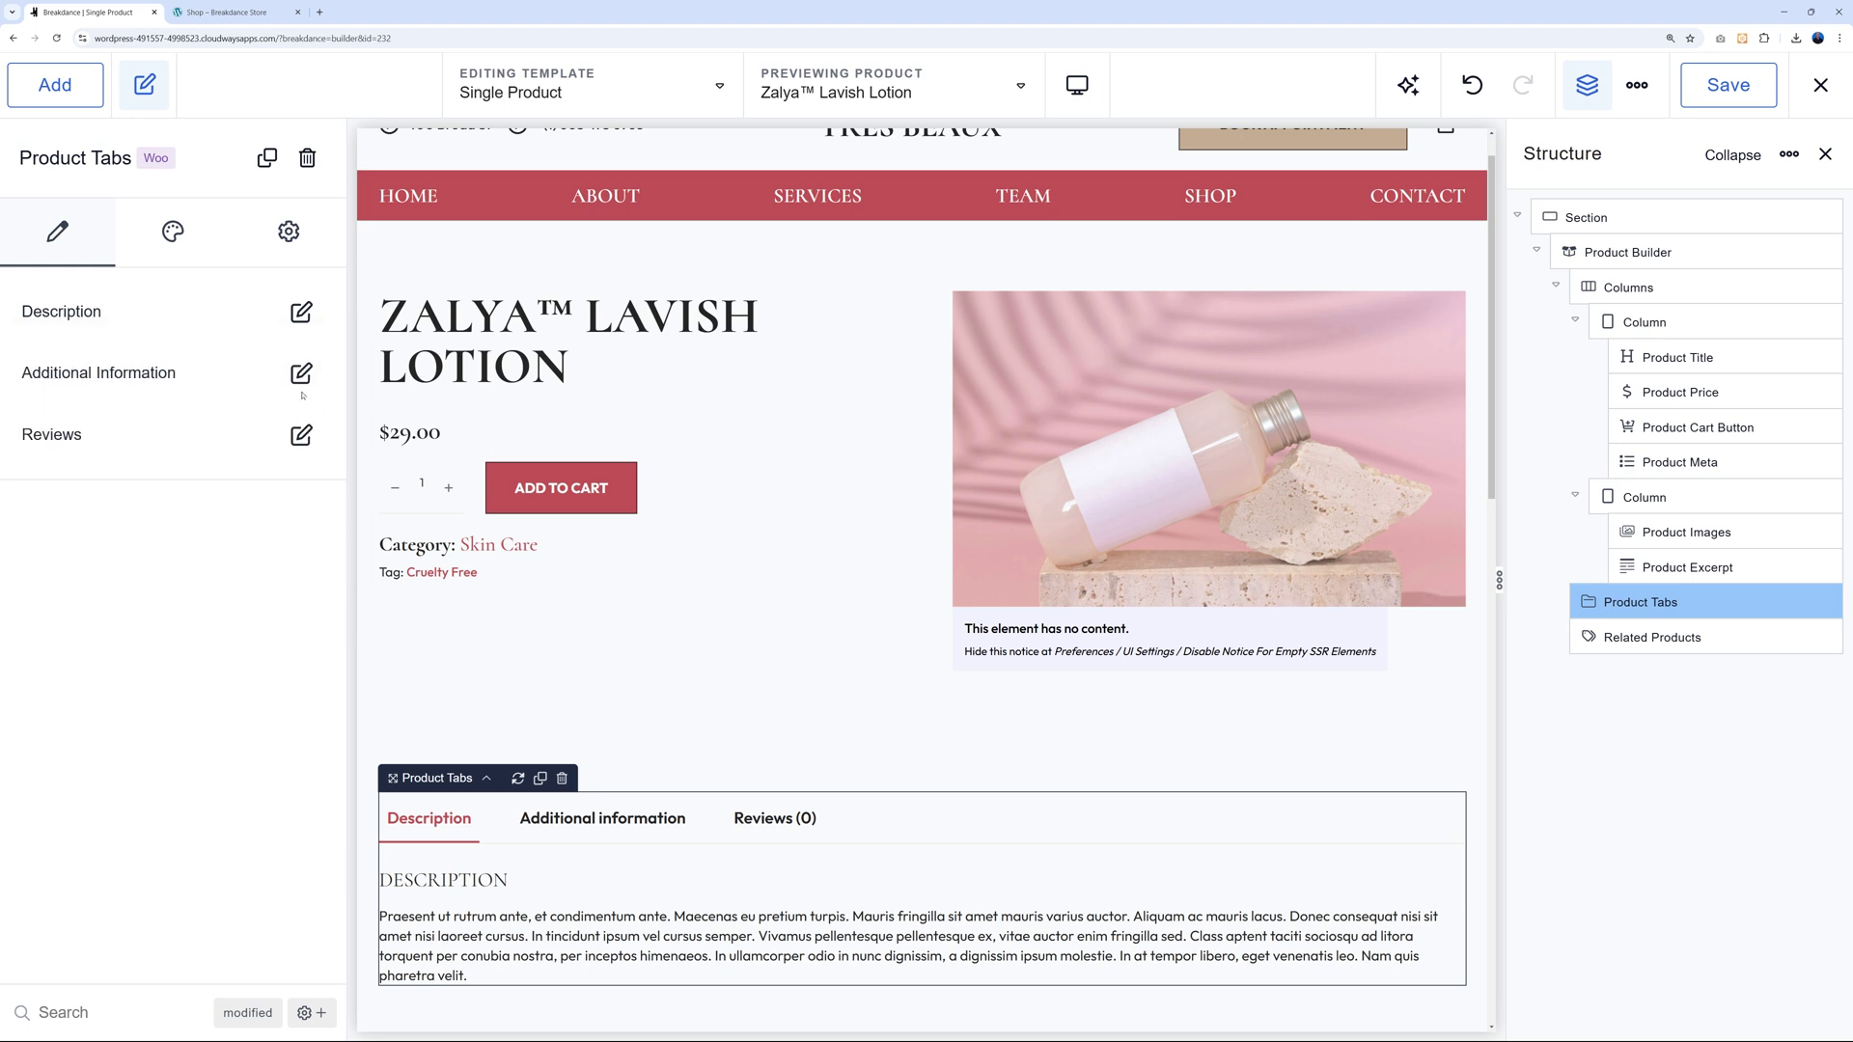
left_click(301, 373)
left_click(329, 417)
left_click(301, 434)
left_click(329, 480)
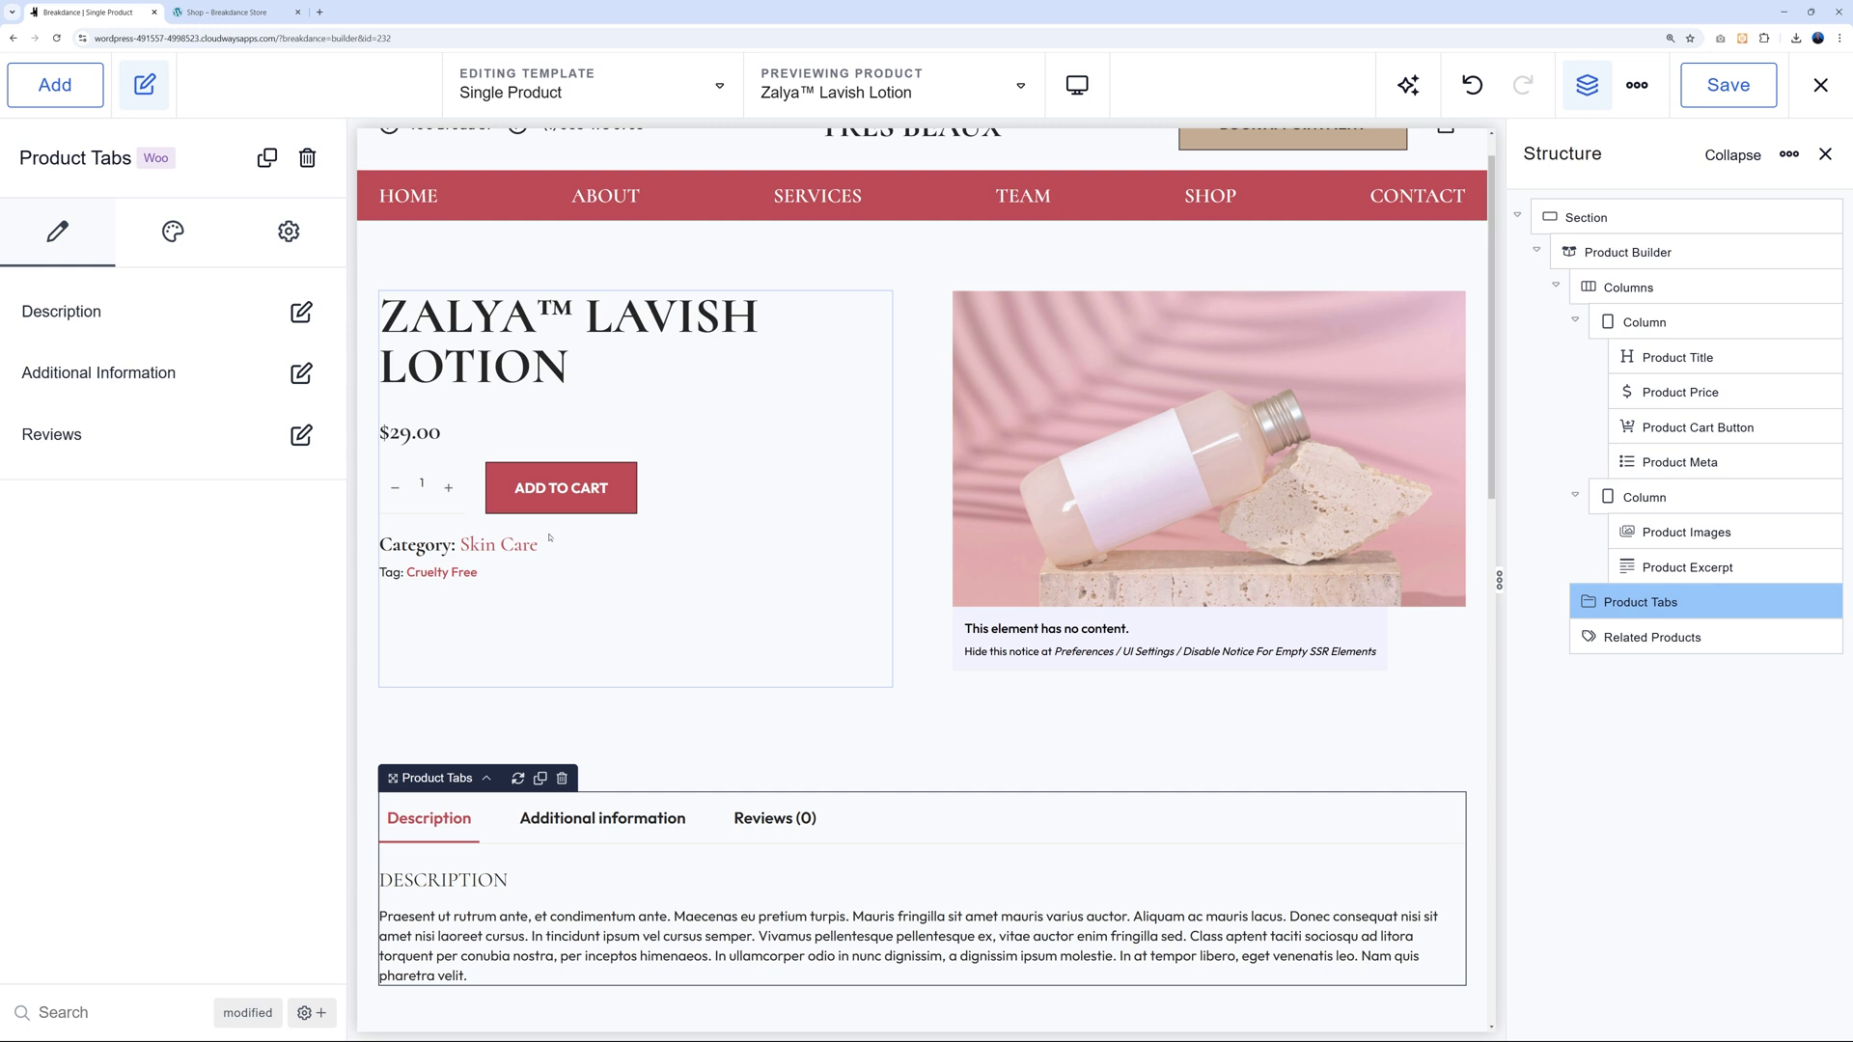
left_click_drag(460, 778, 459, 574)
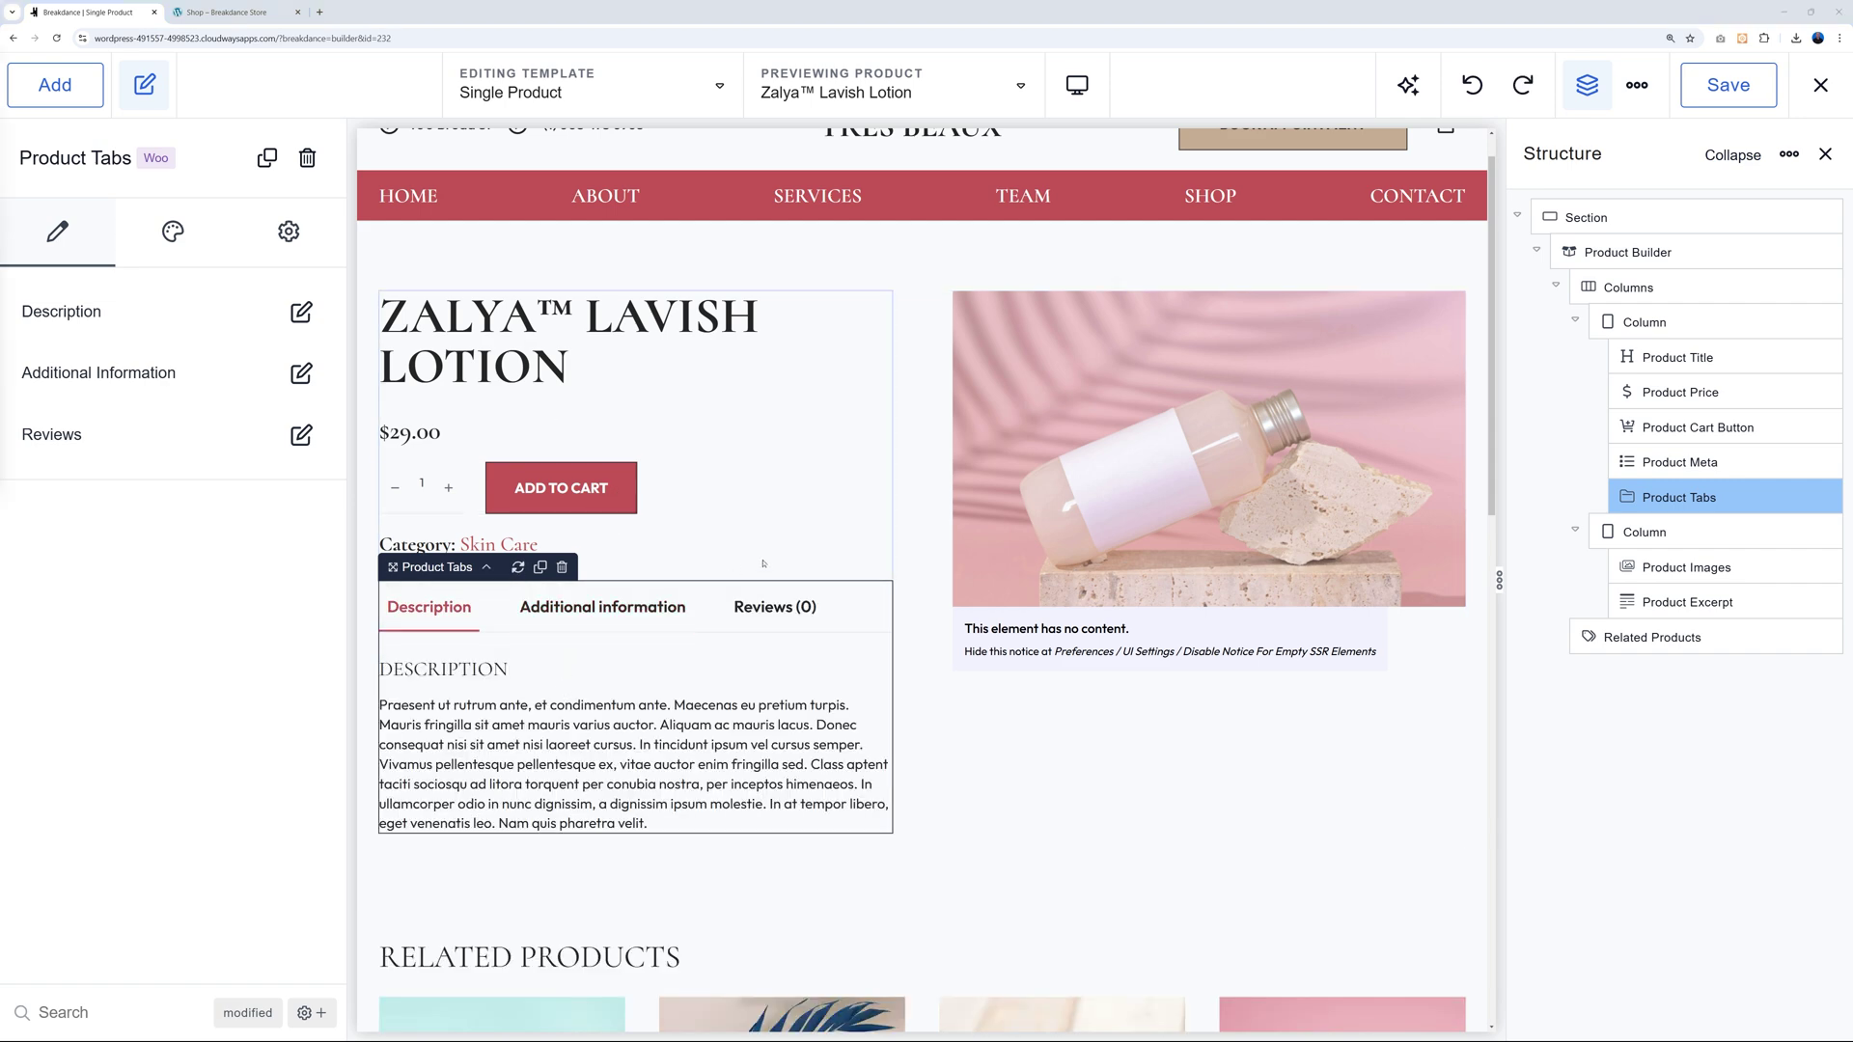
Move the Product Meta category and tag block below Product Tabs.
left_click(763, 563)
left_click(412, 552)
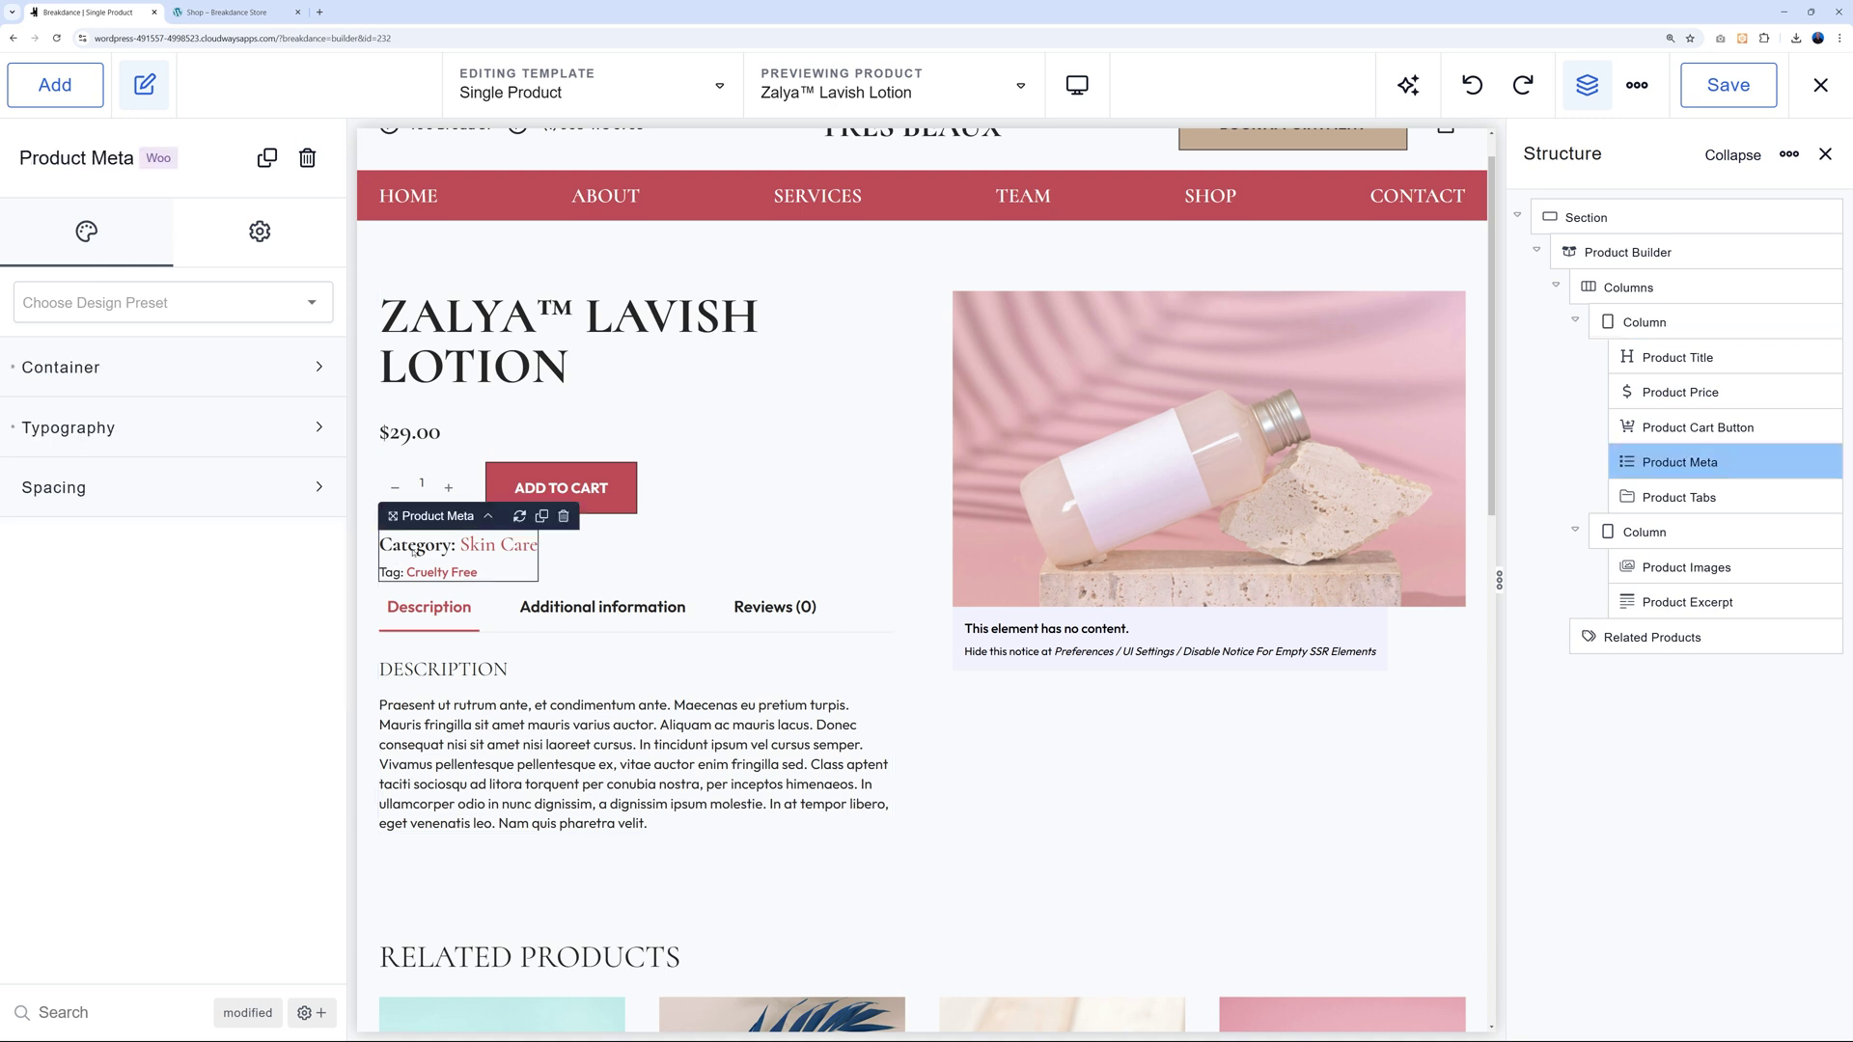
left_click_drag(444, 519, 431, 828)
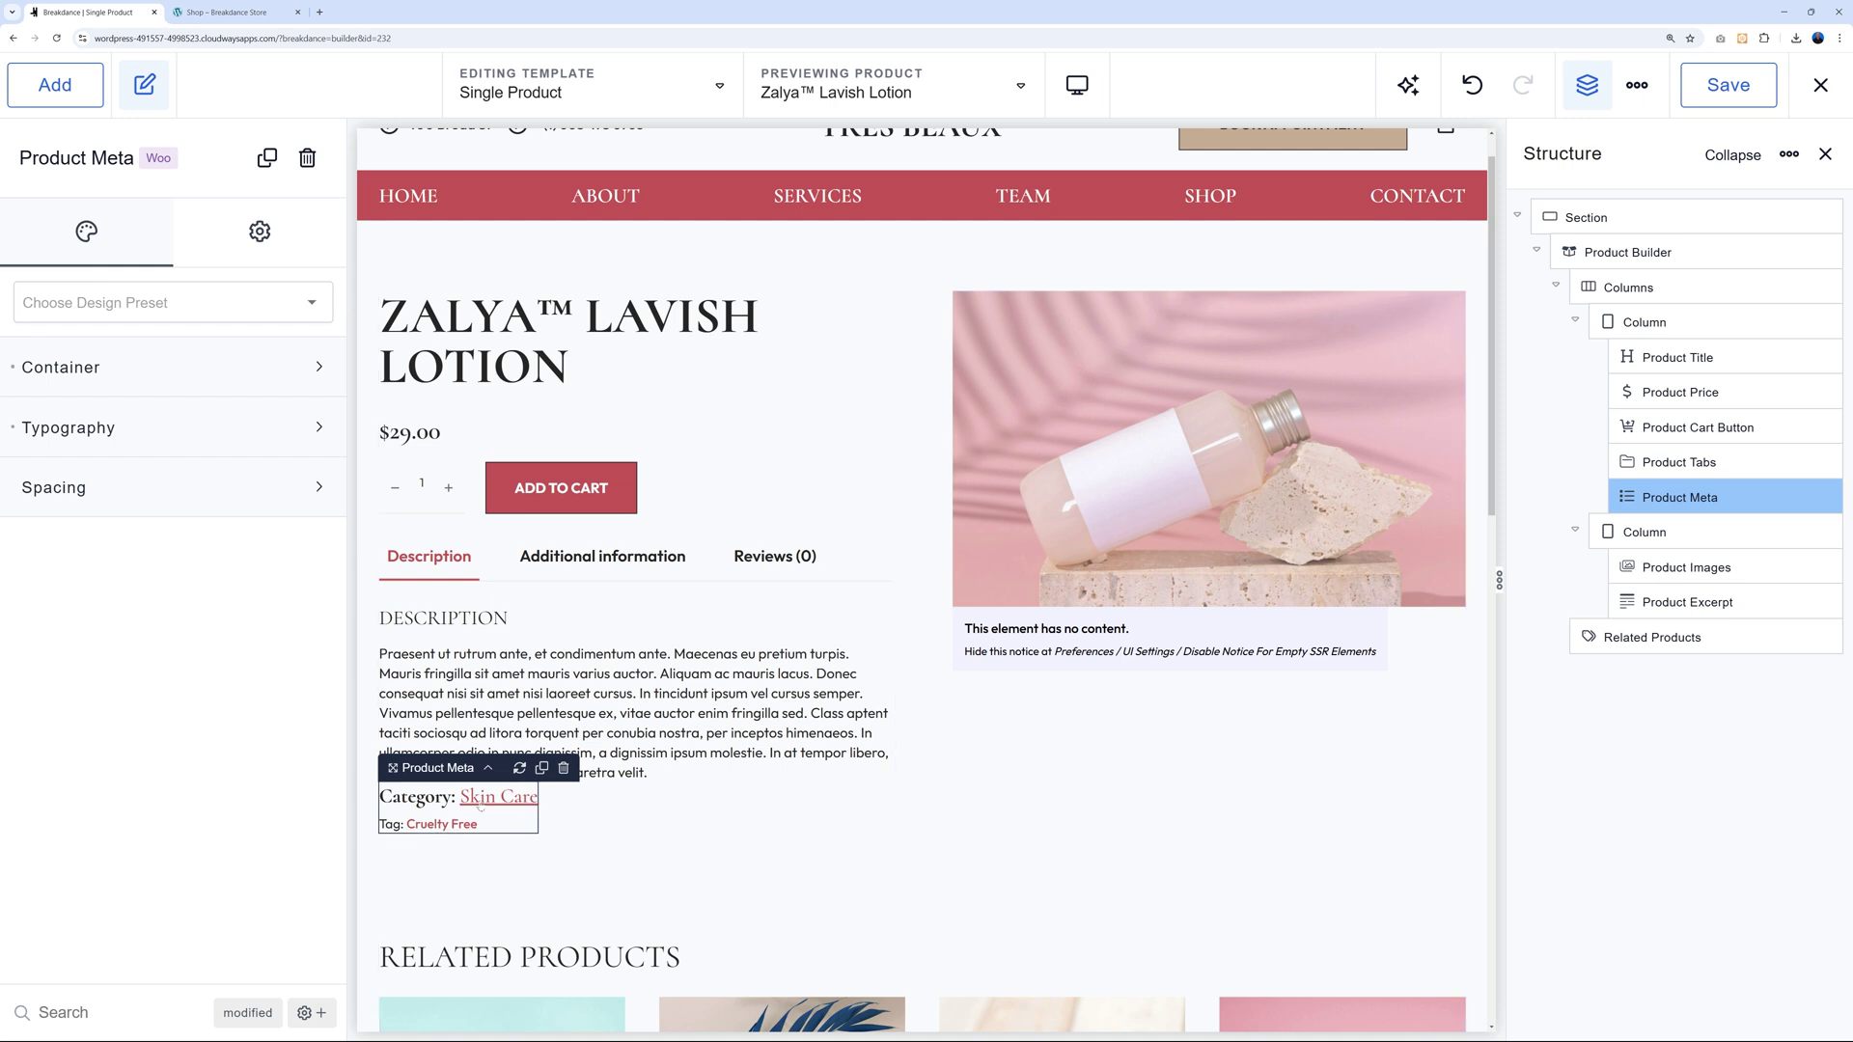
Give Product Meta a 20 px top wrapper margin and save the template.
left_click(320, 489)
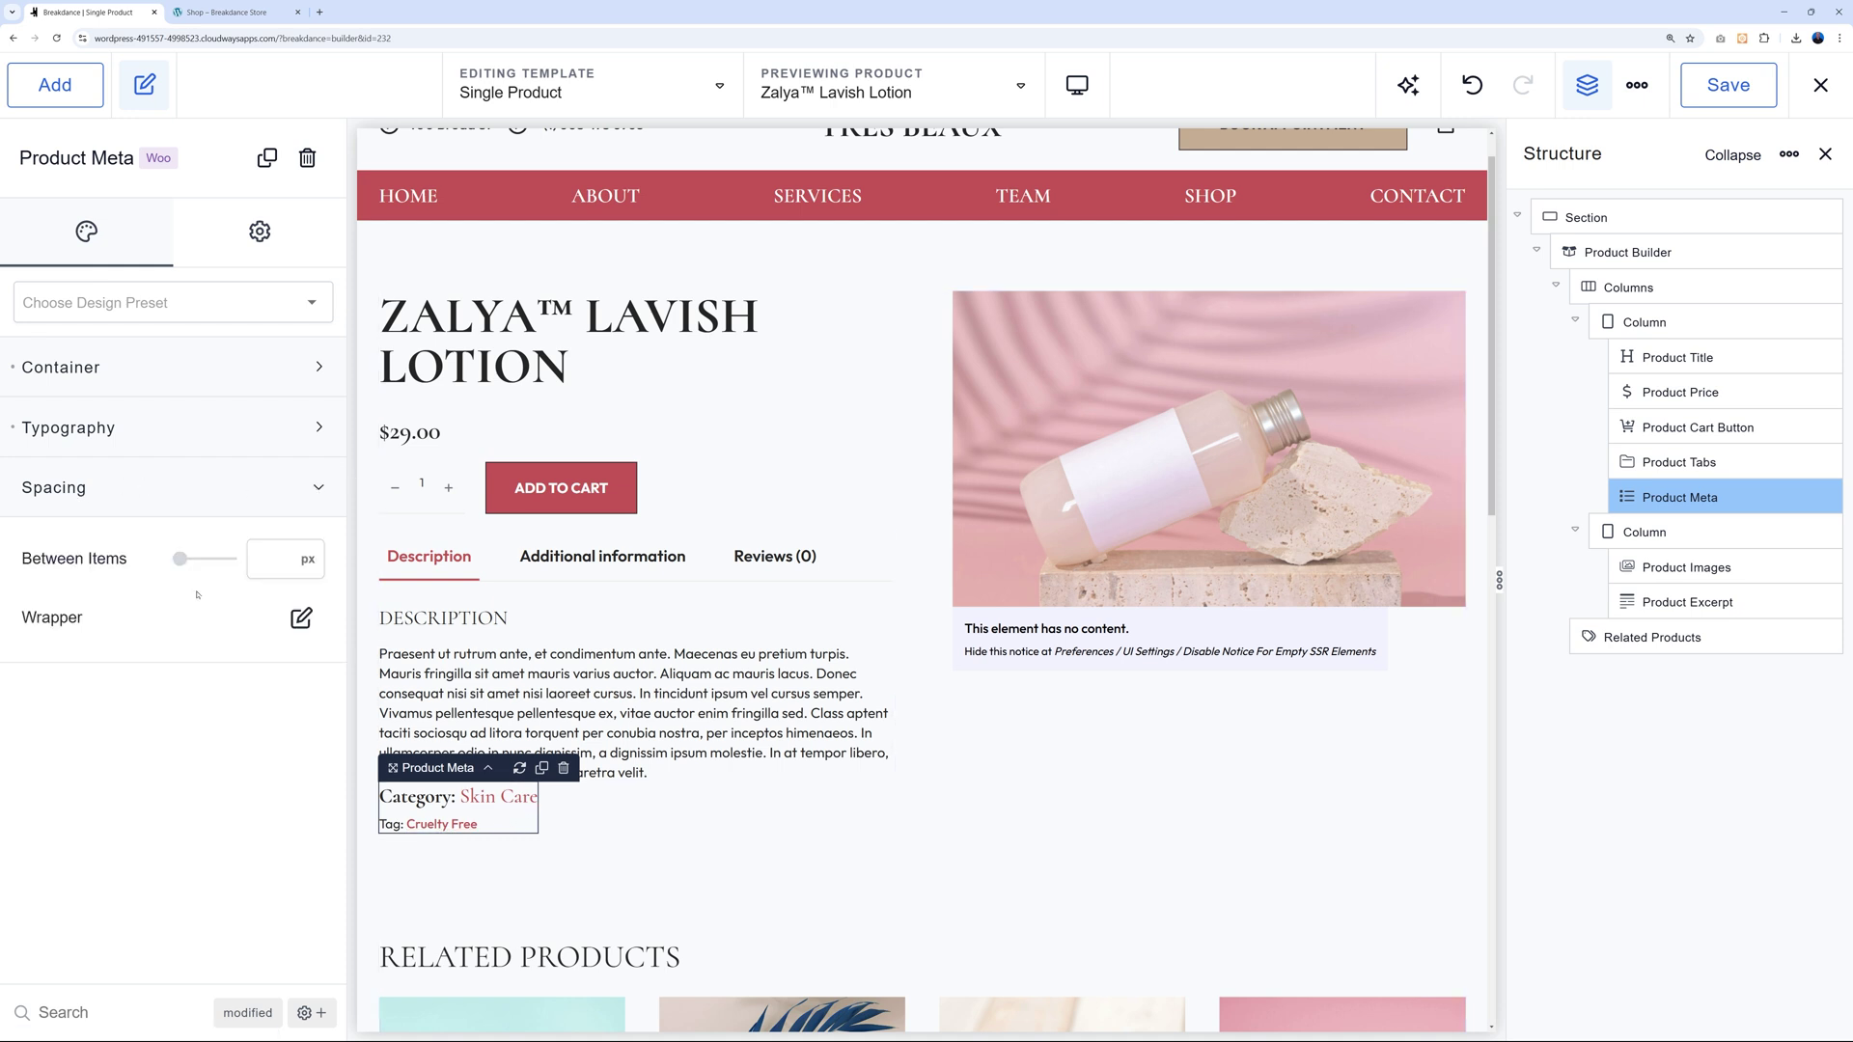
left_click(301, 617)
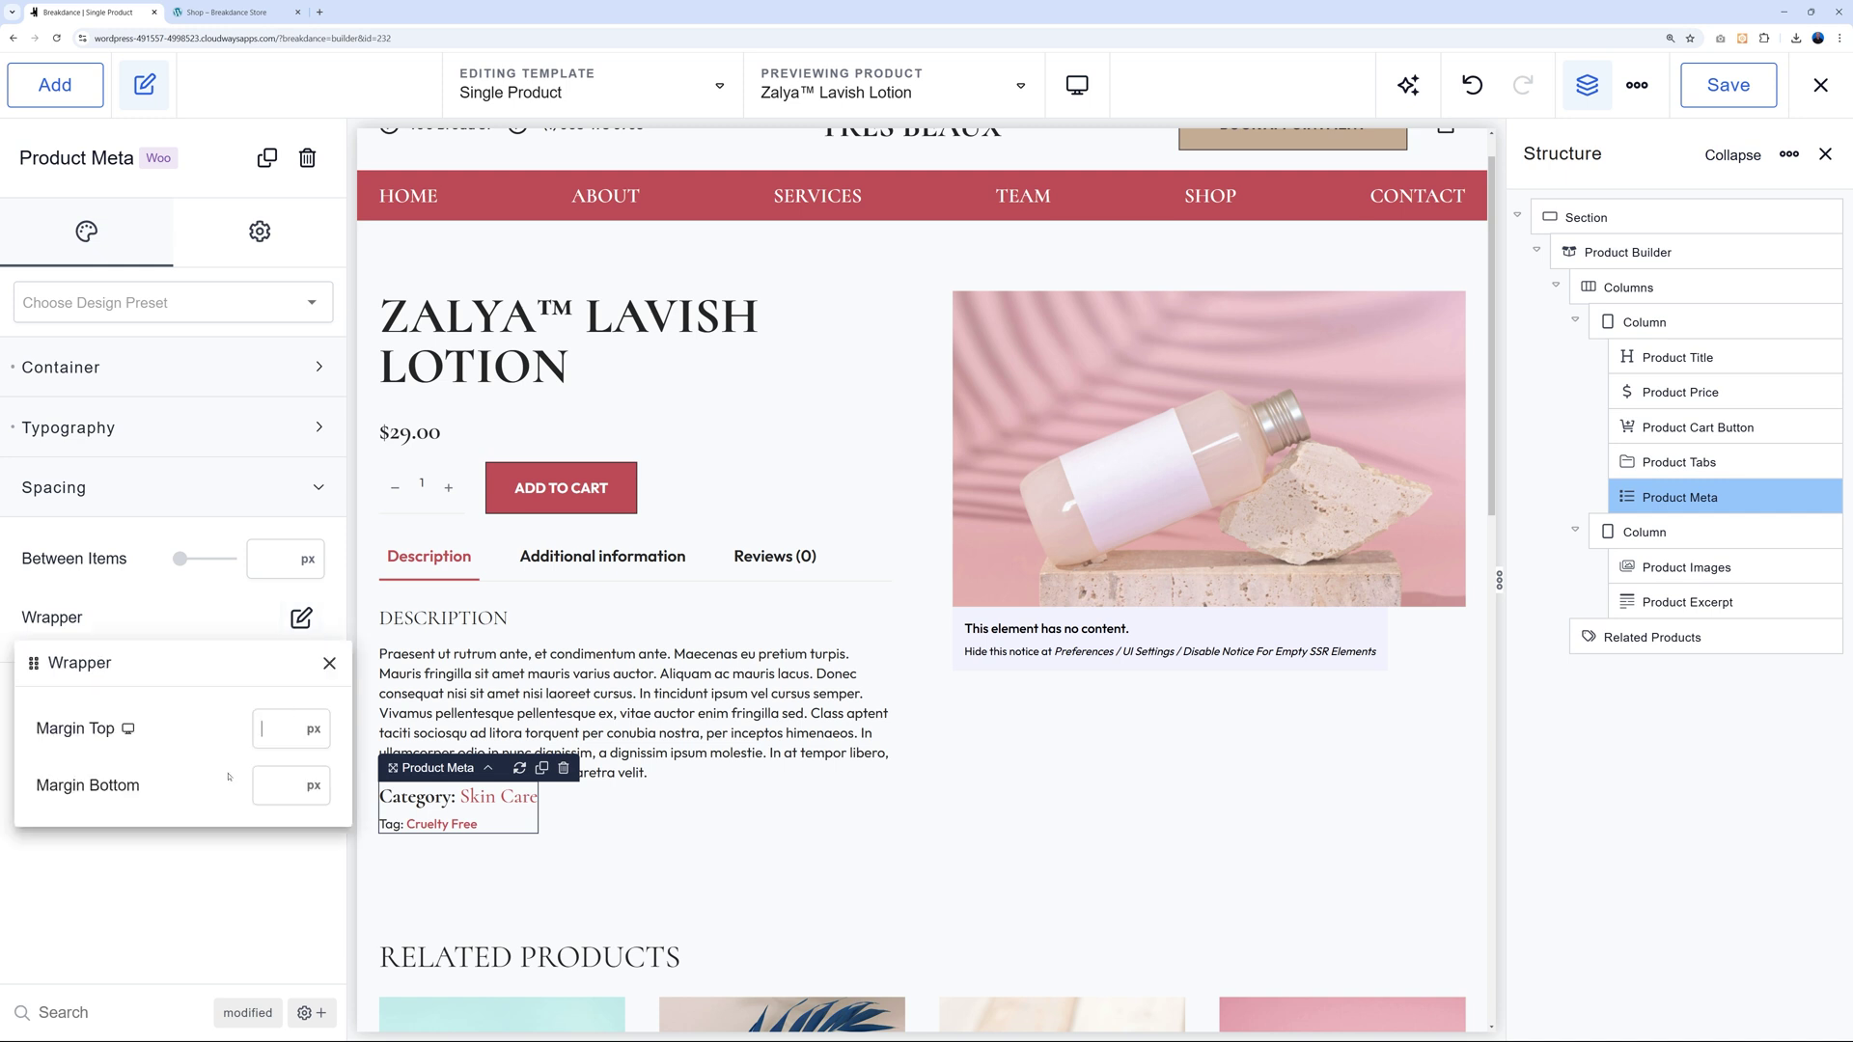
type("10")
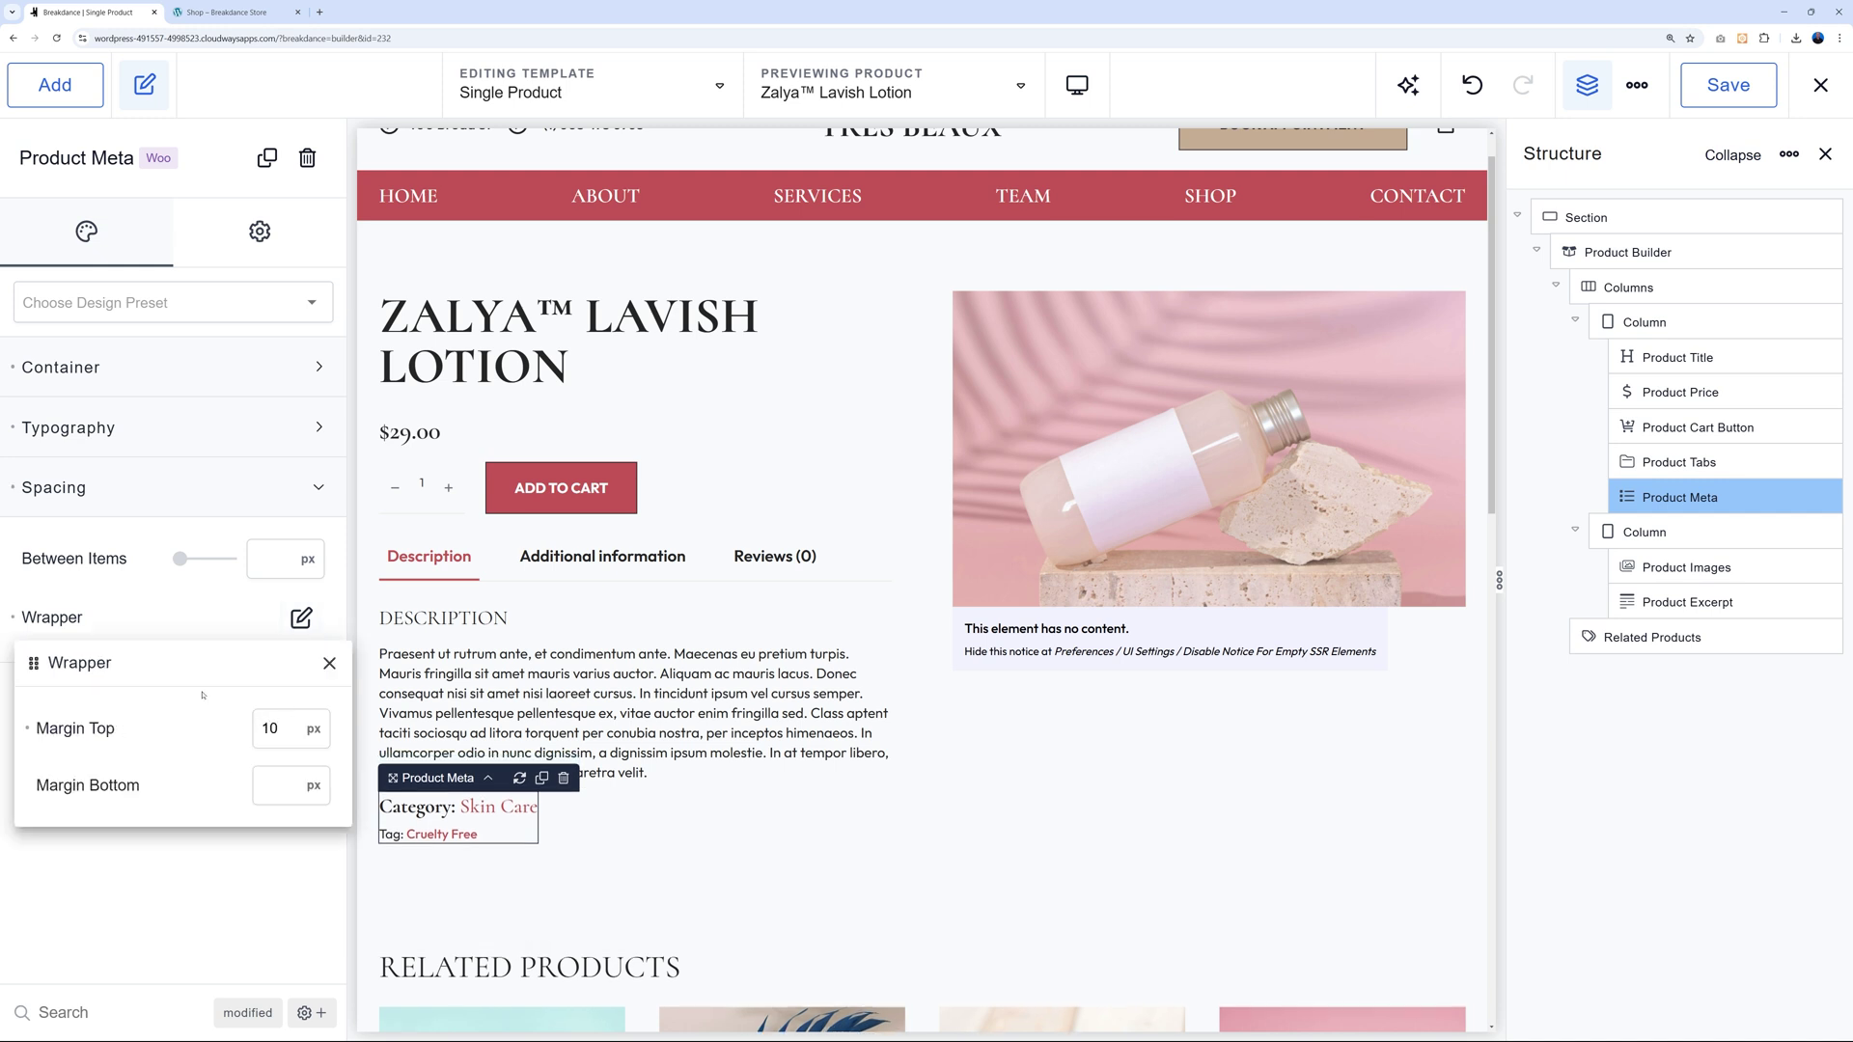
key("BackSpace")
key("BackSpace")
type("20")
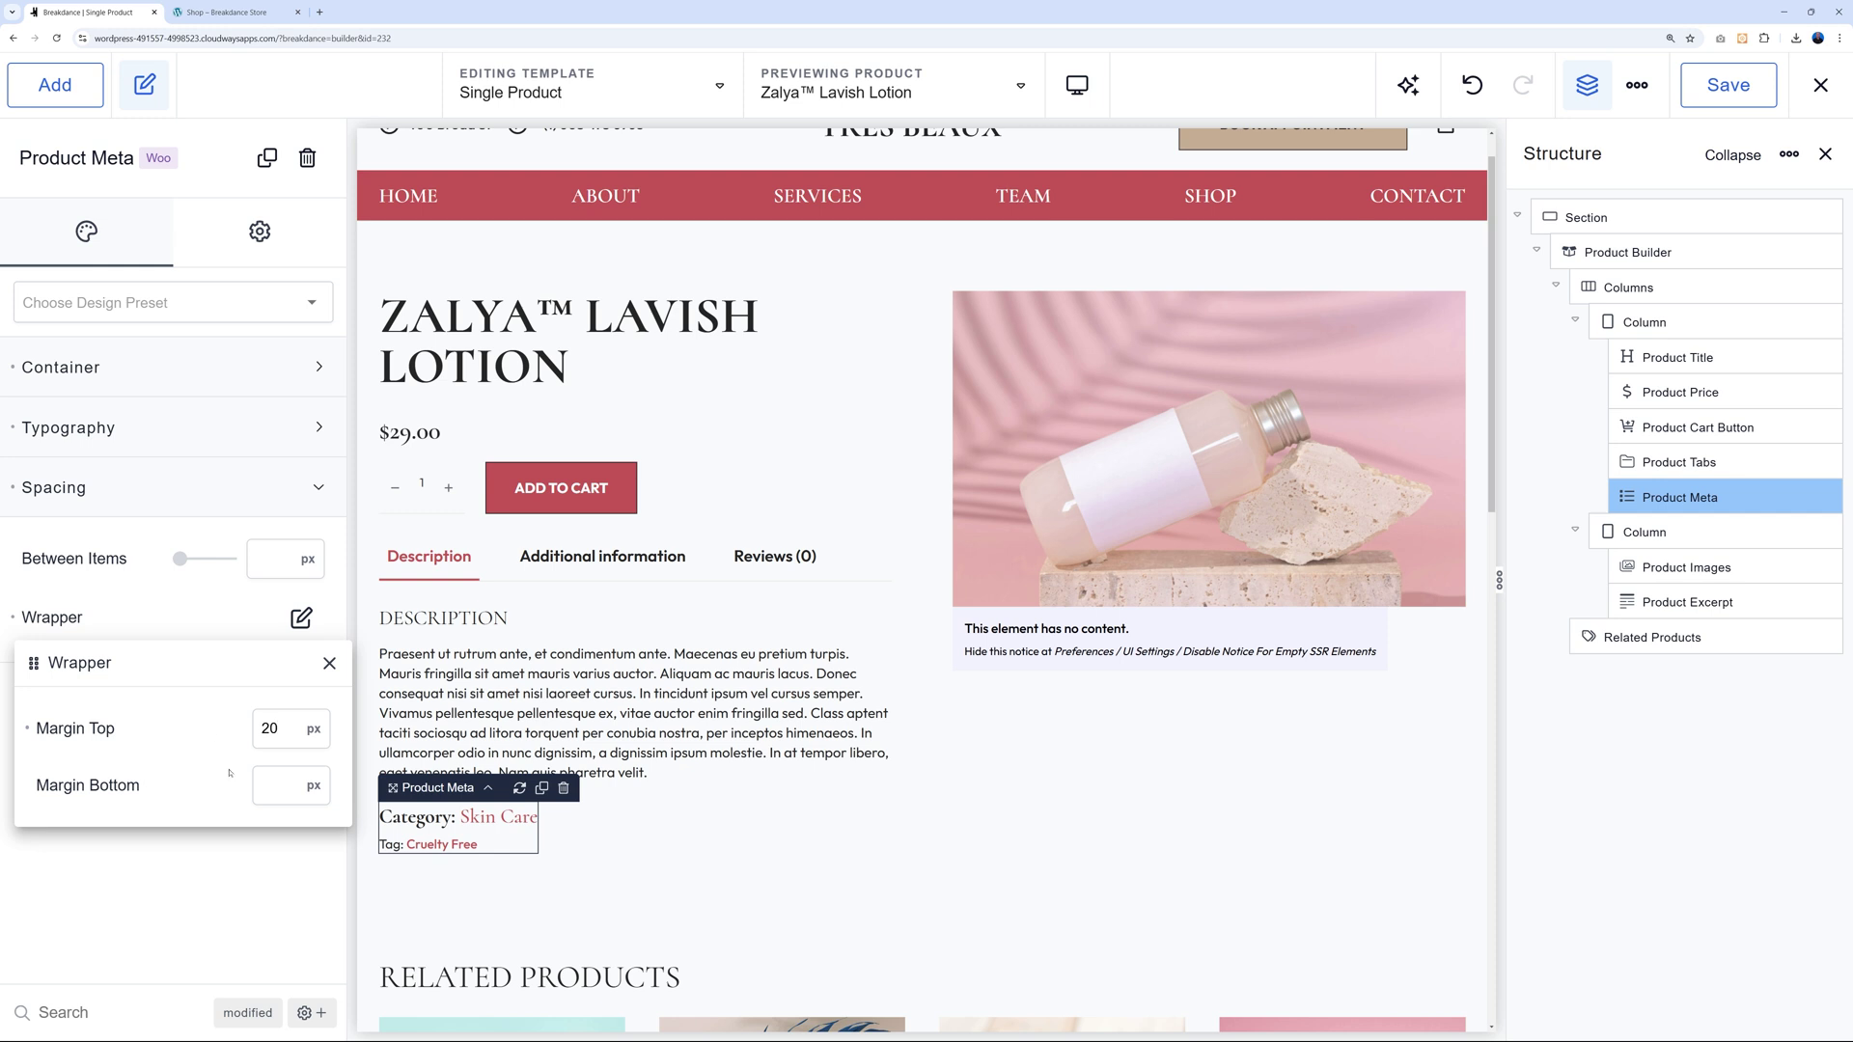
left_click(753, 799)
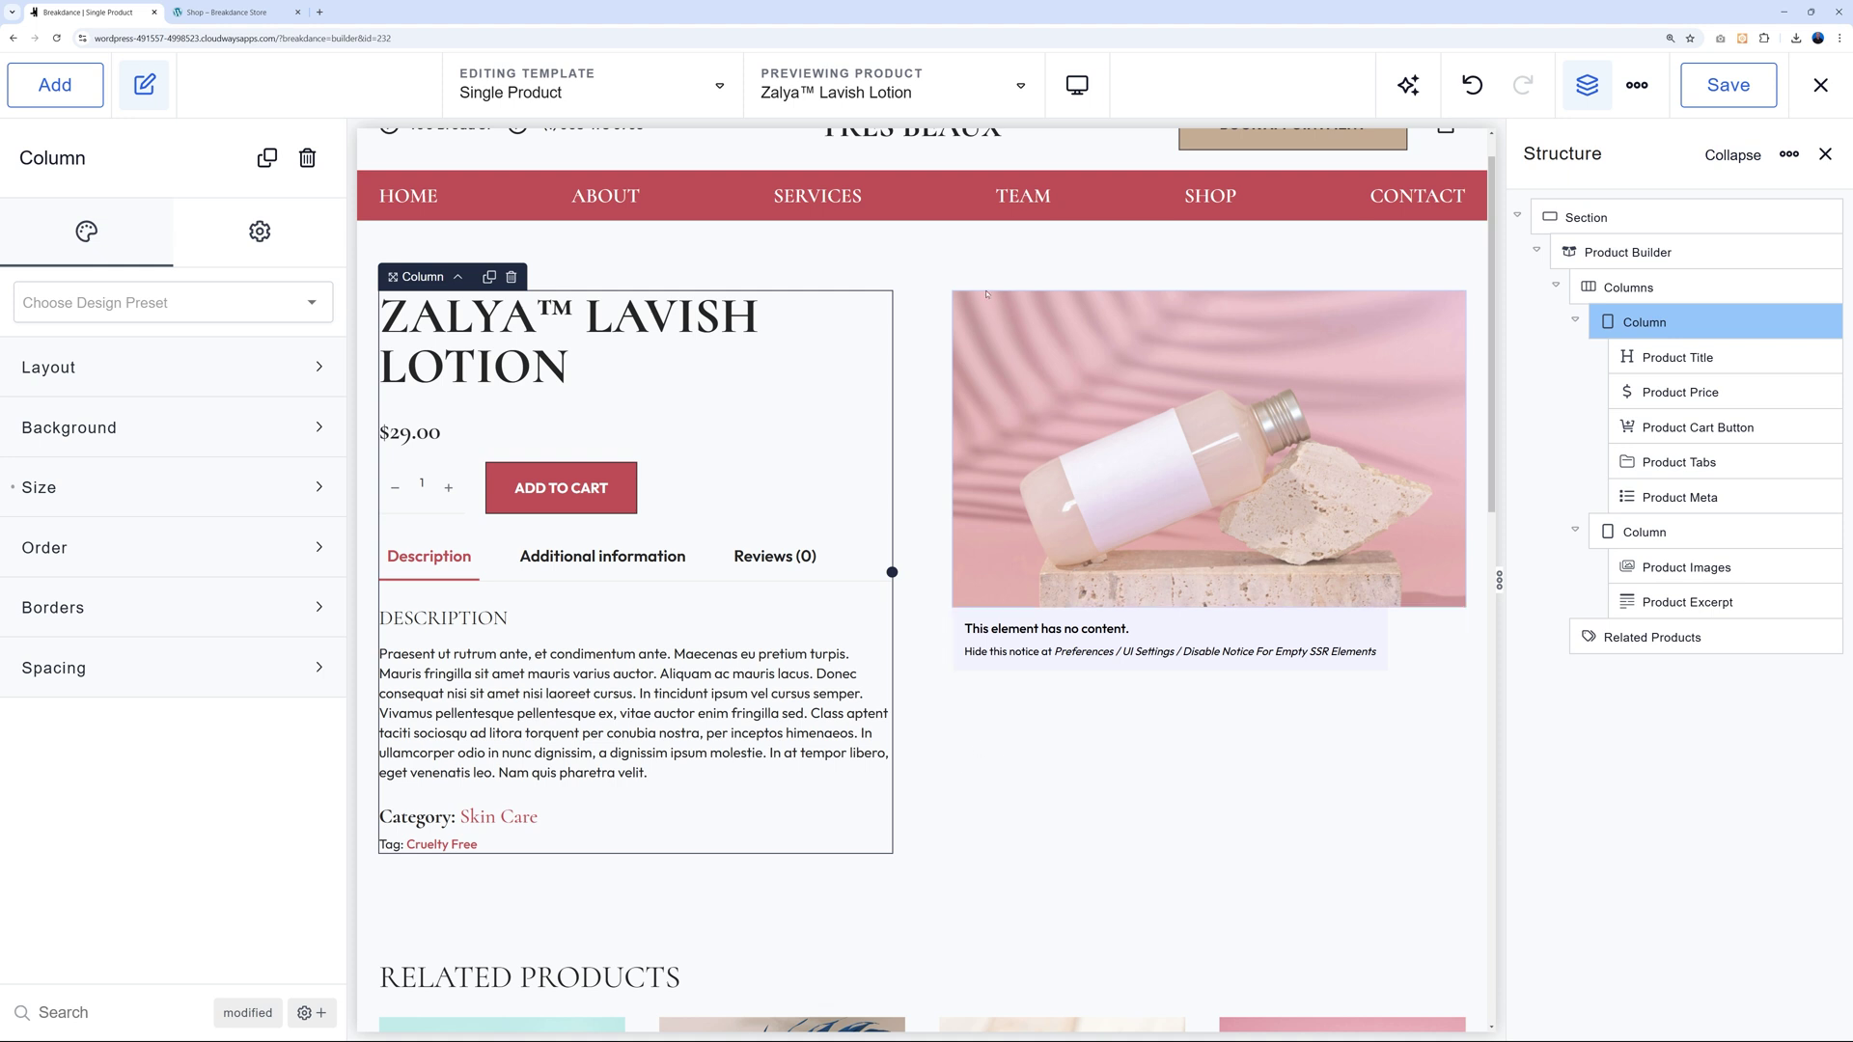
left_click(1724, 97)
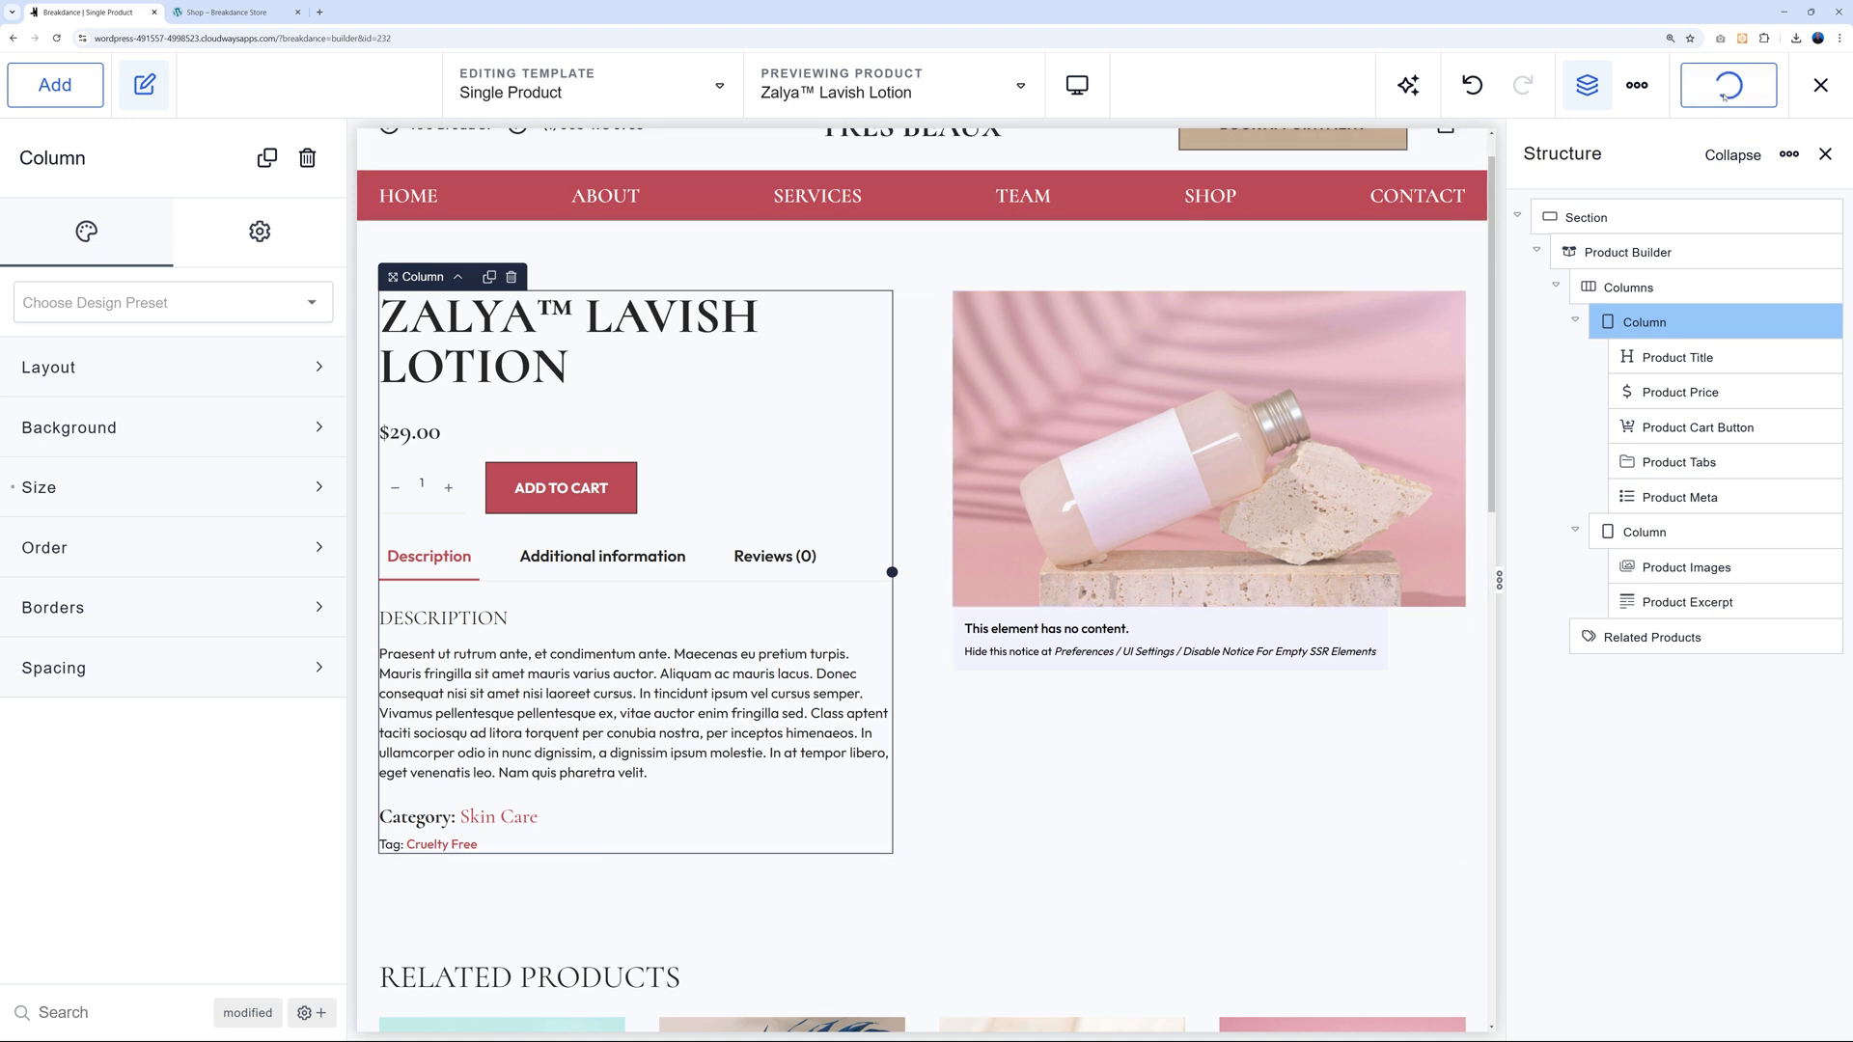
View the live Zalya™ Duo Compact Set product page down to Related Products, then return to the builder.
left_click(253, 13)
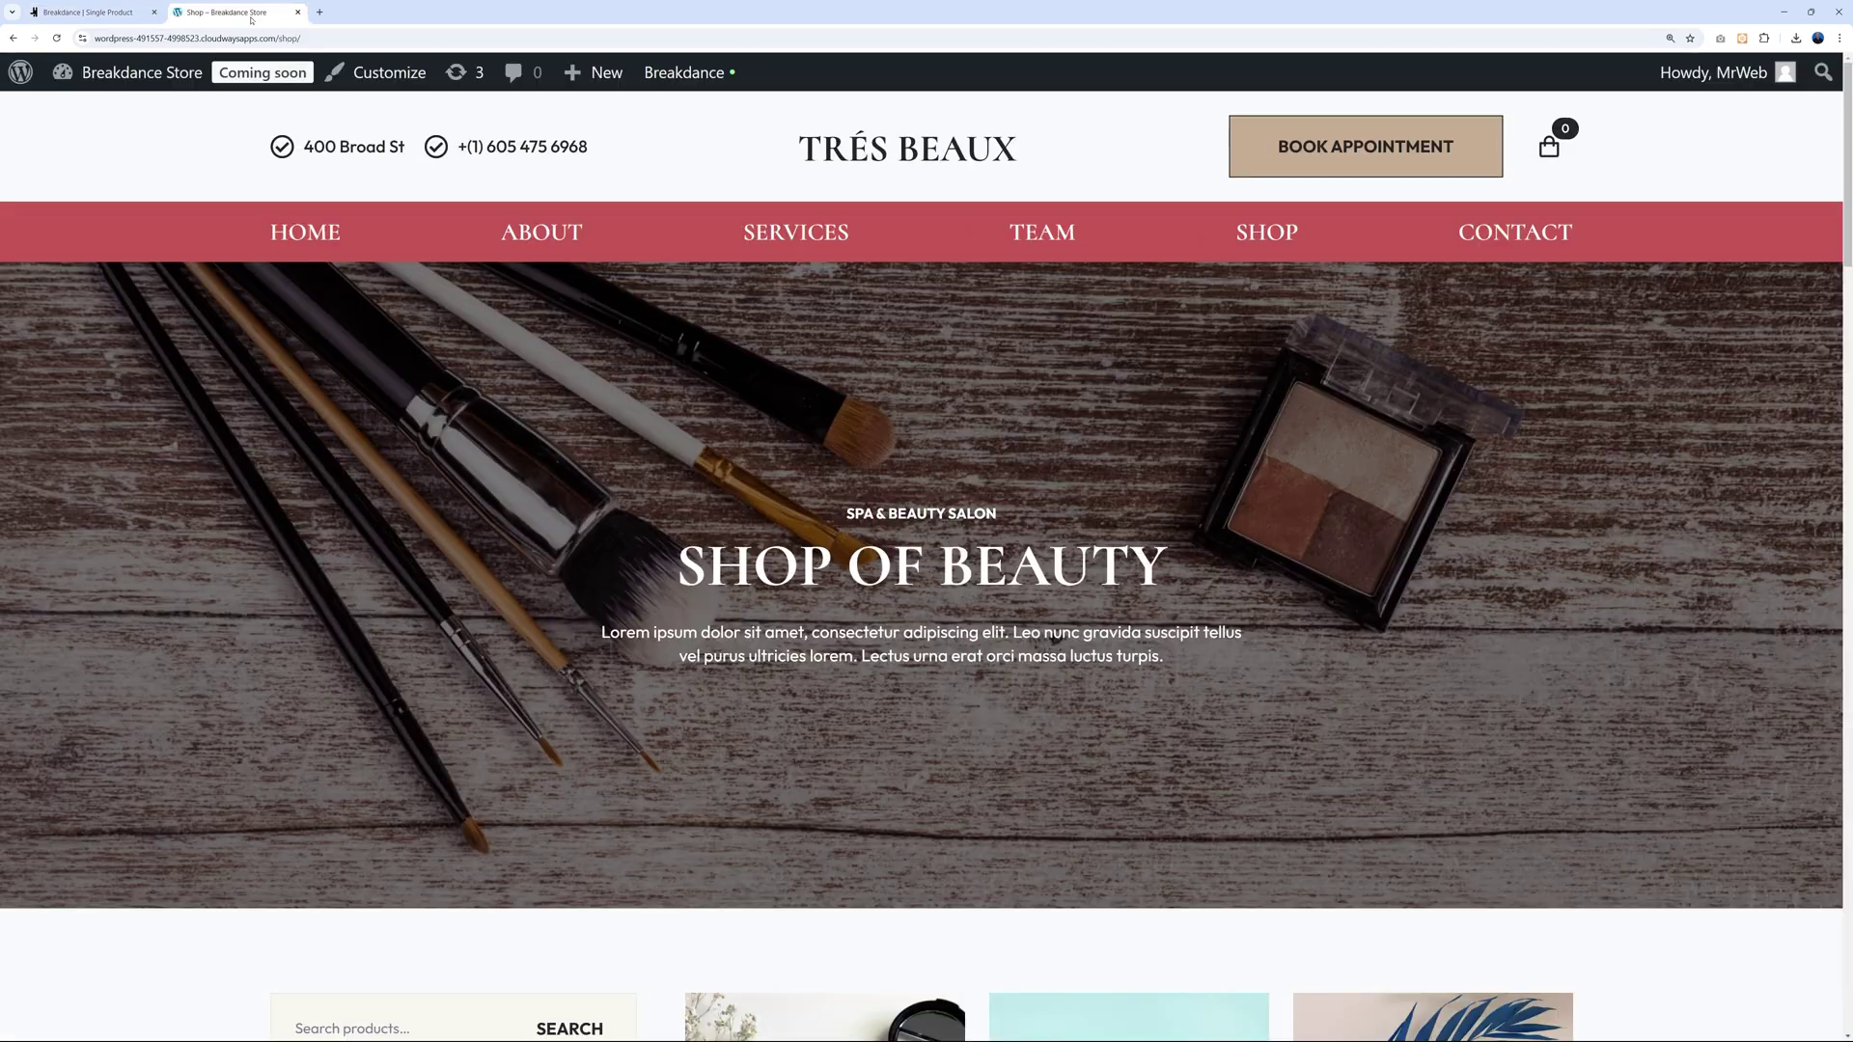
scroll(1552, 451, "down", 5)
scroll(1553, 451, "down", 1)
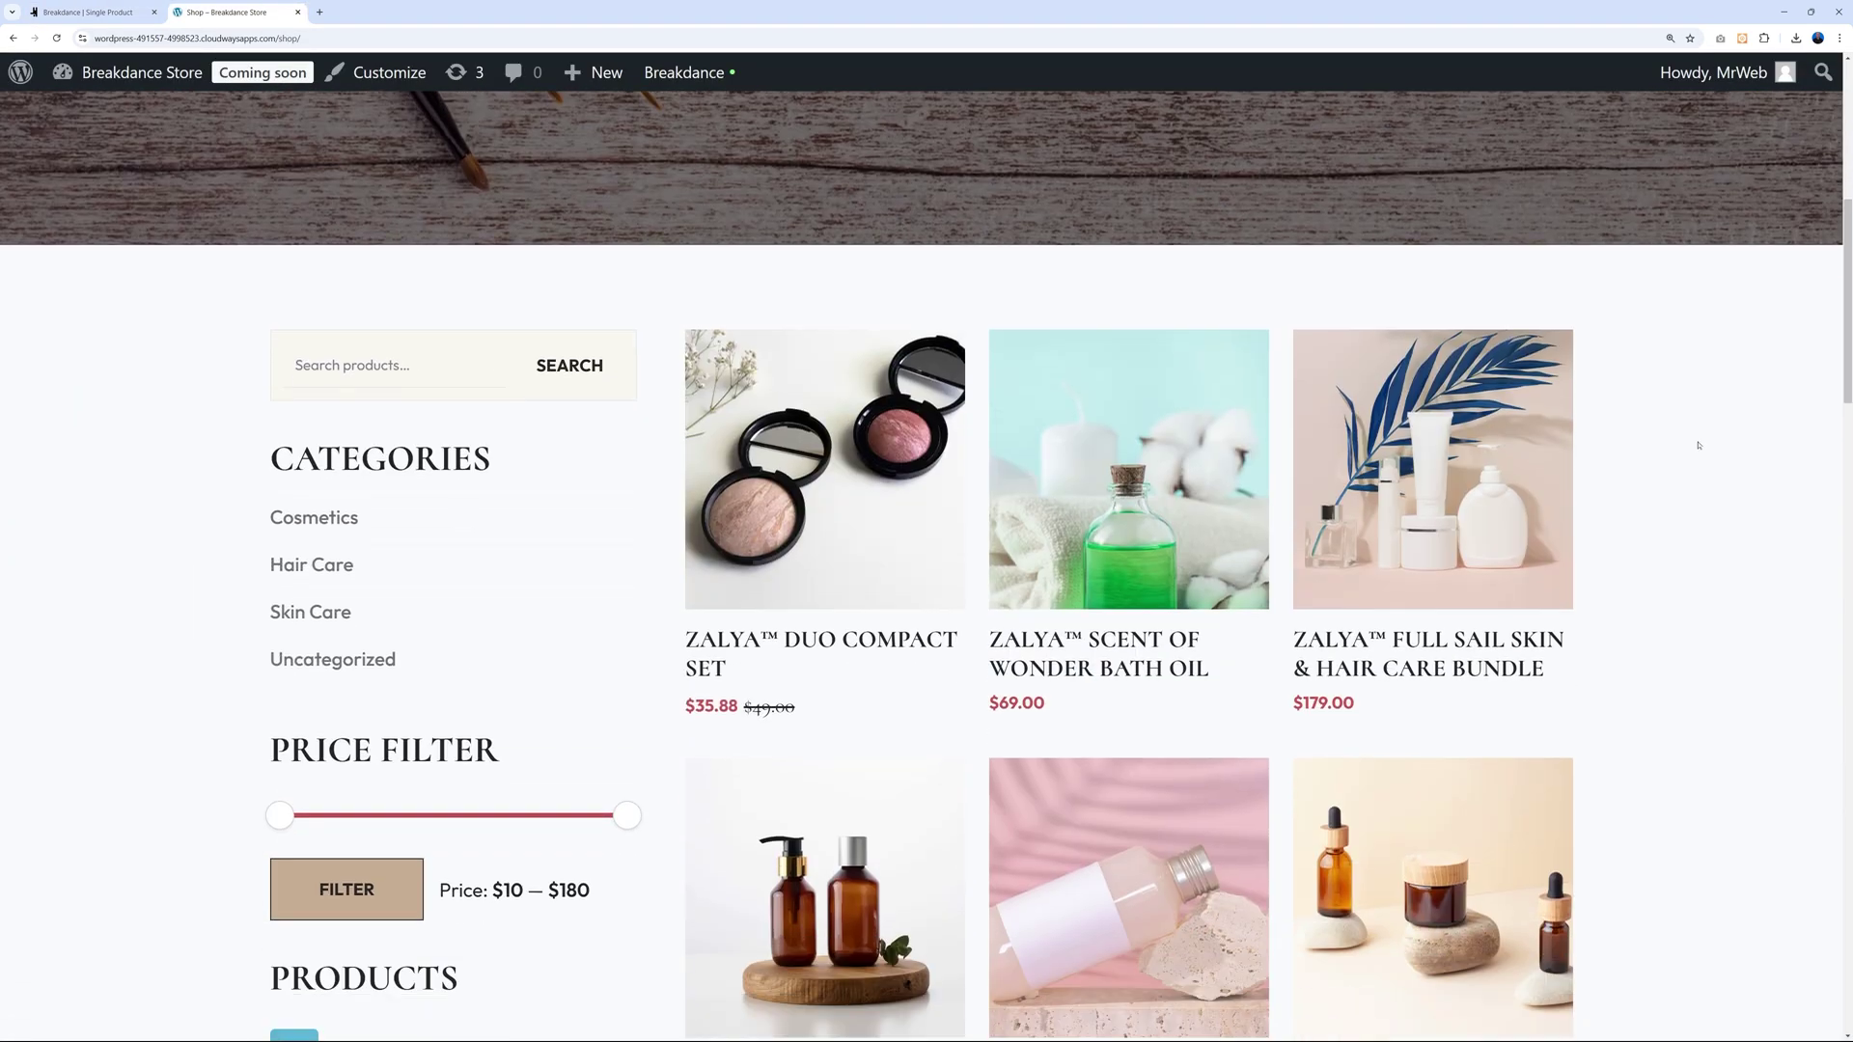
left_click(901, 566)
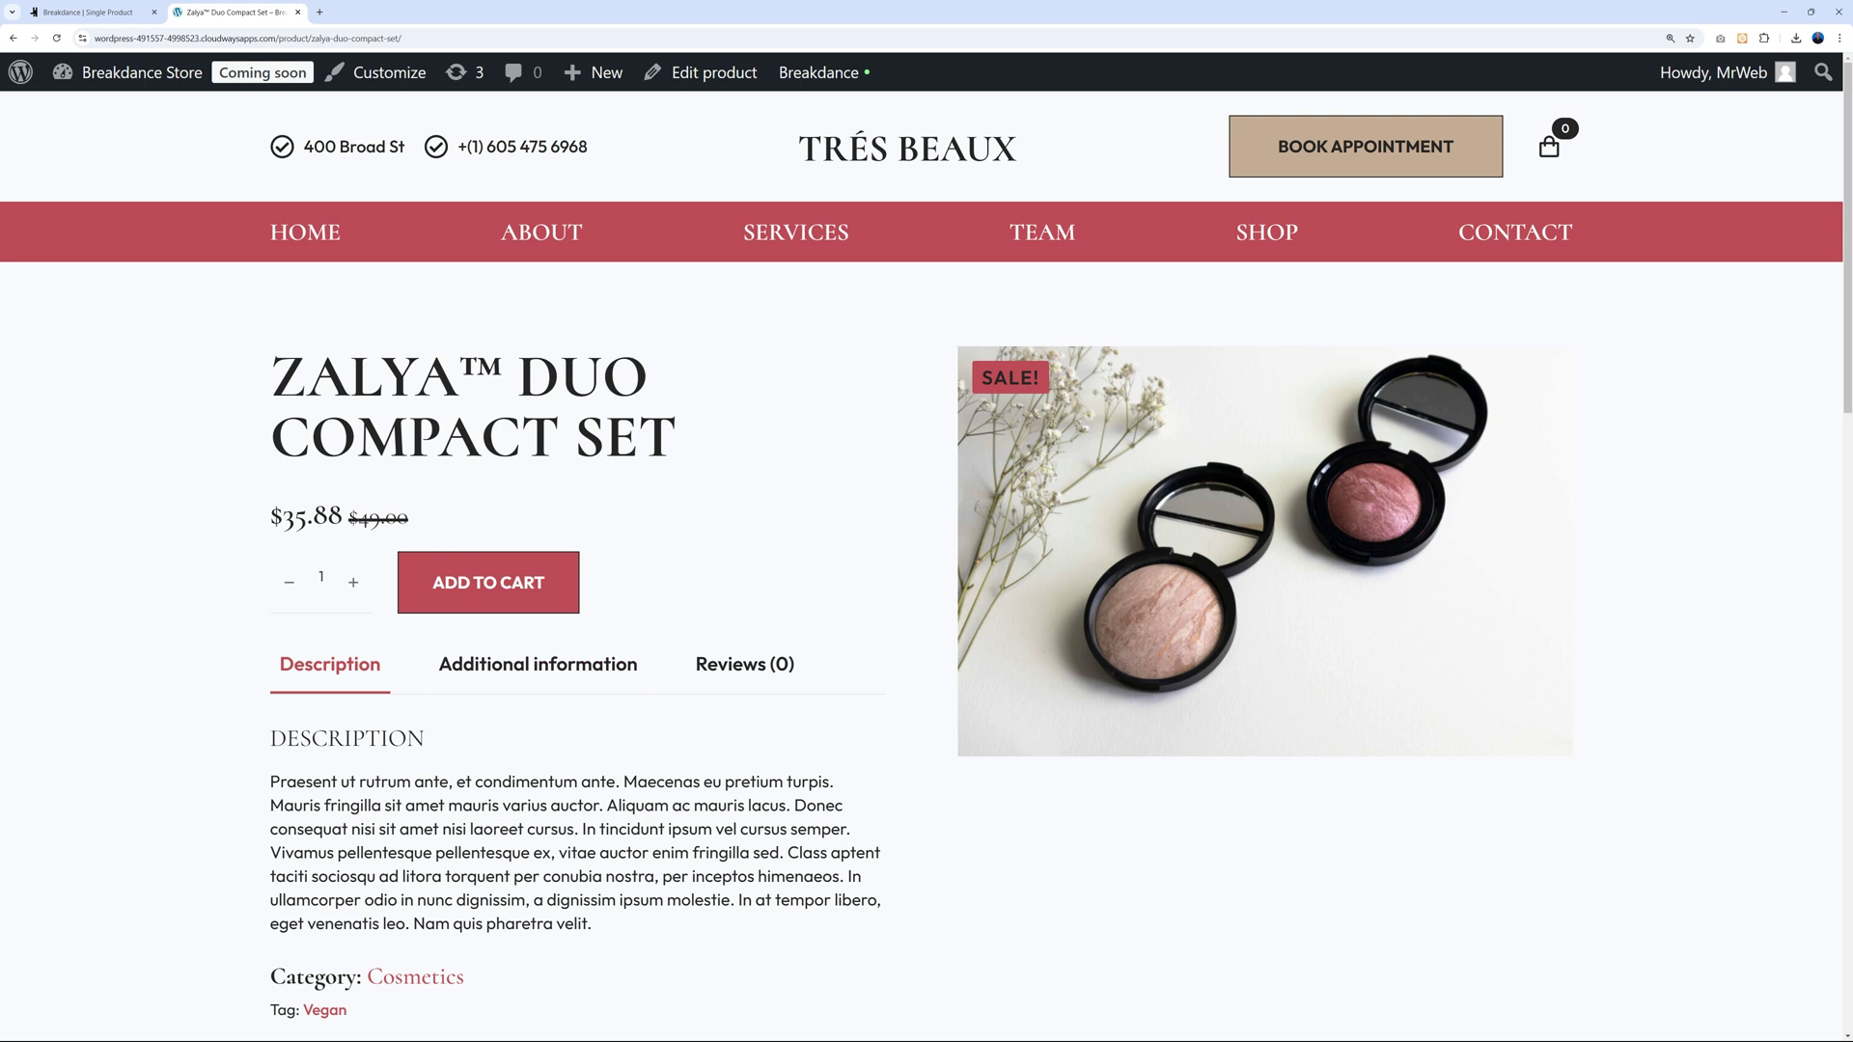
scroll(707, 536, "down", 2)
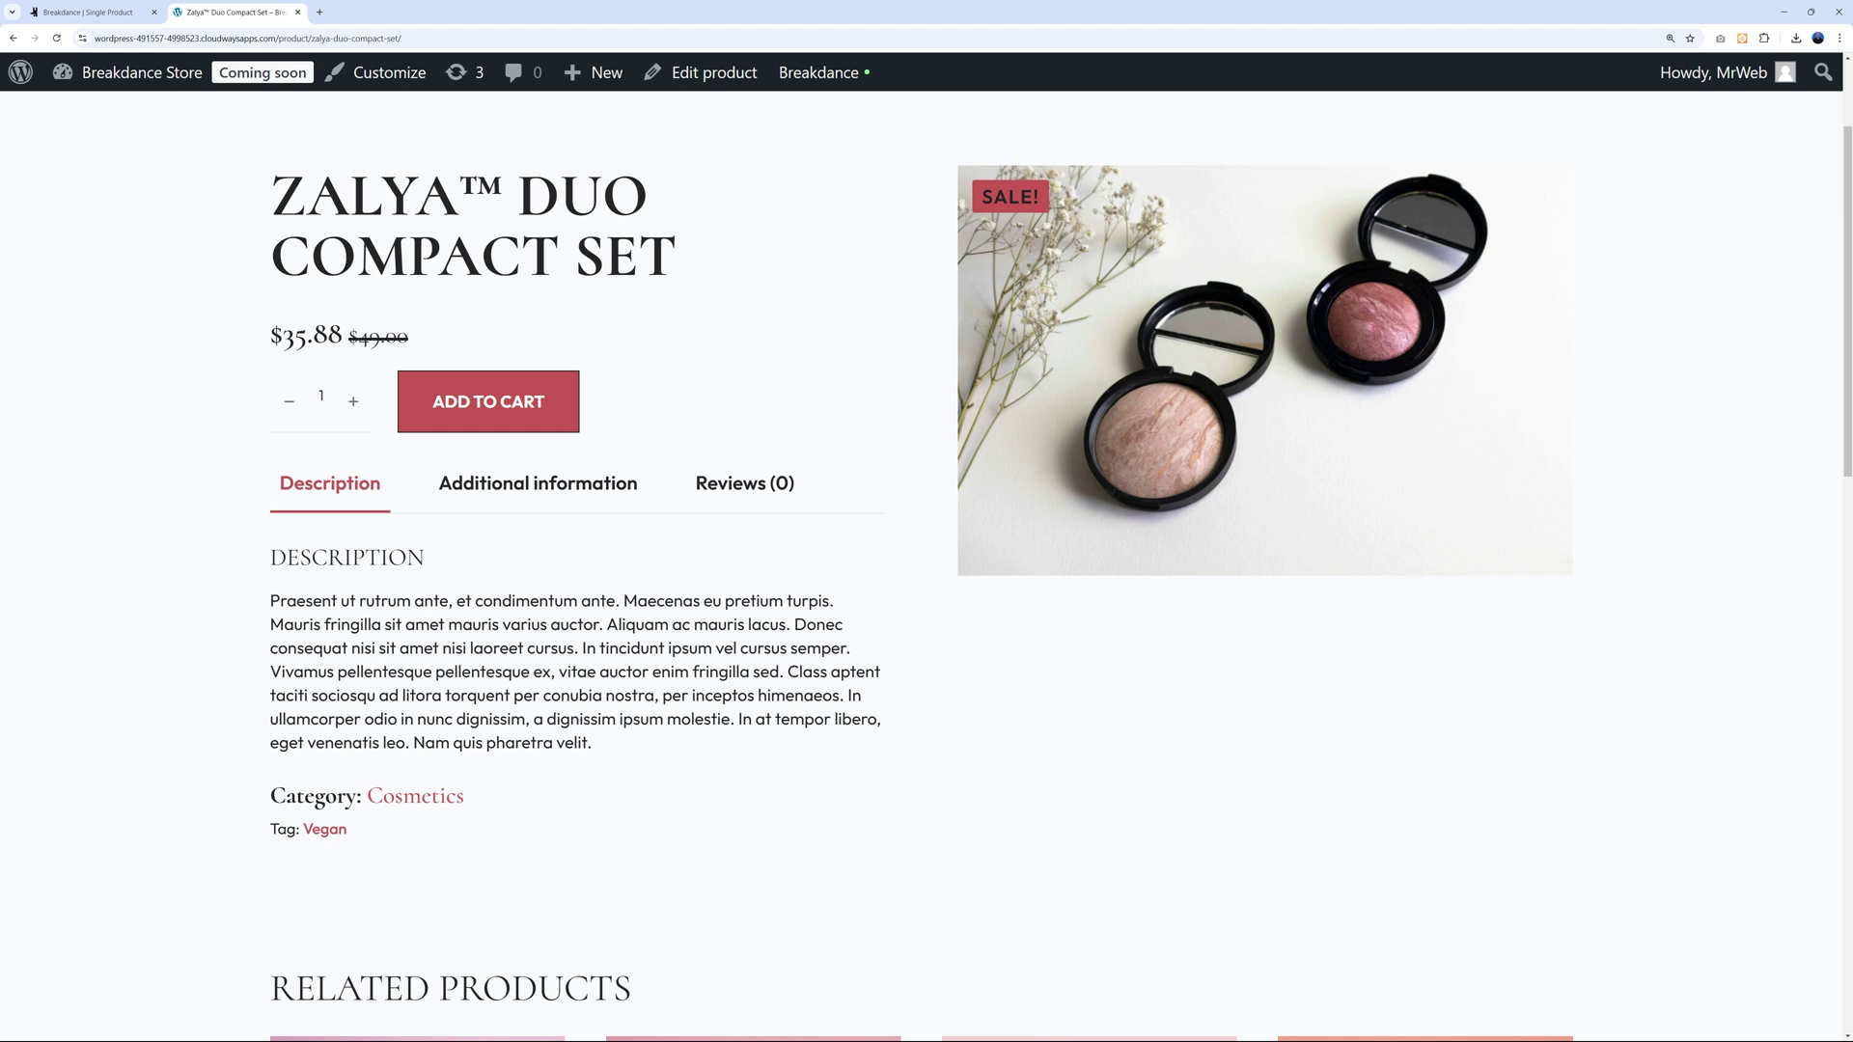
scroll(827, 859, "up", 1)
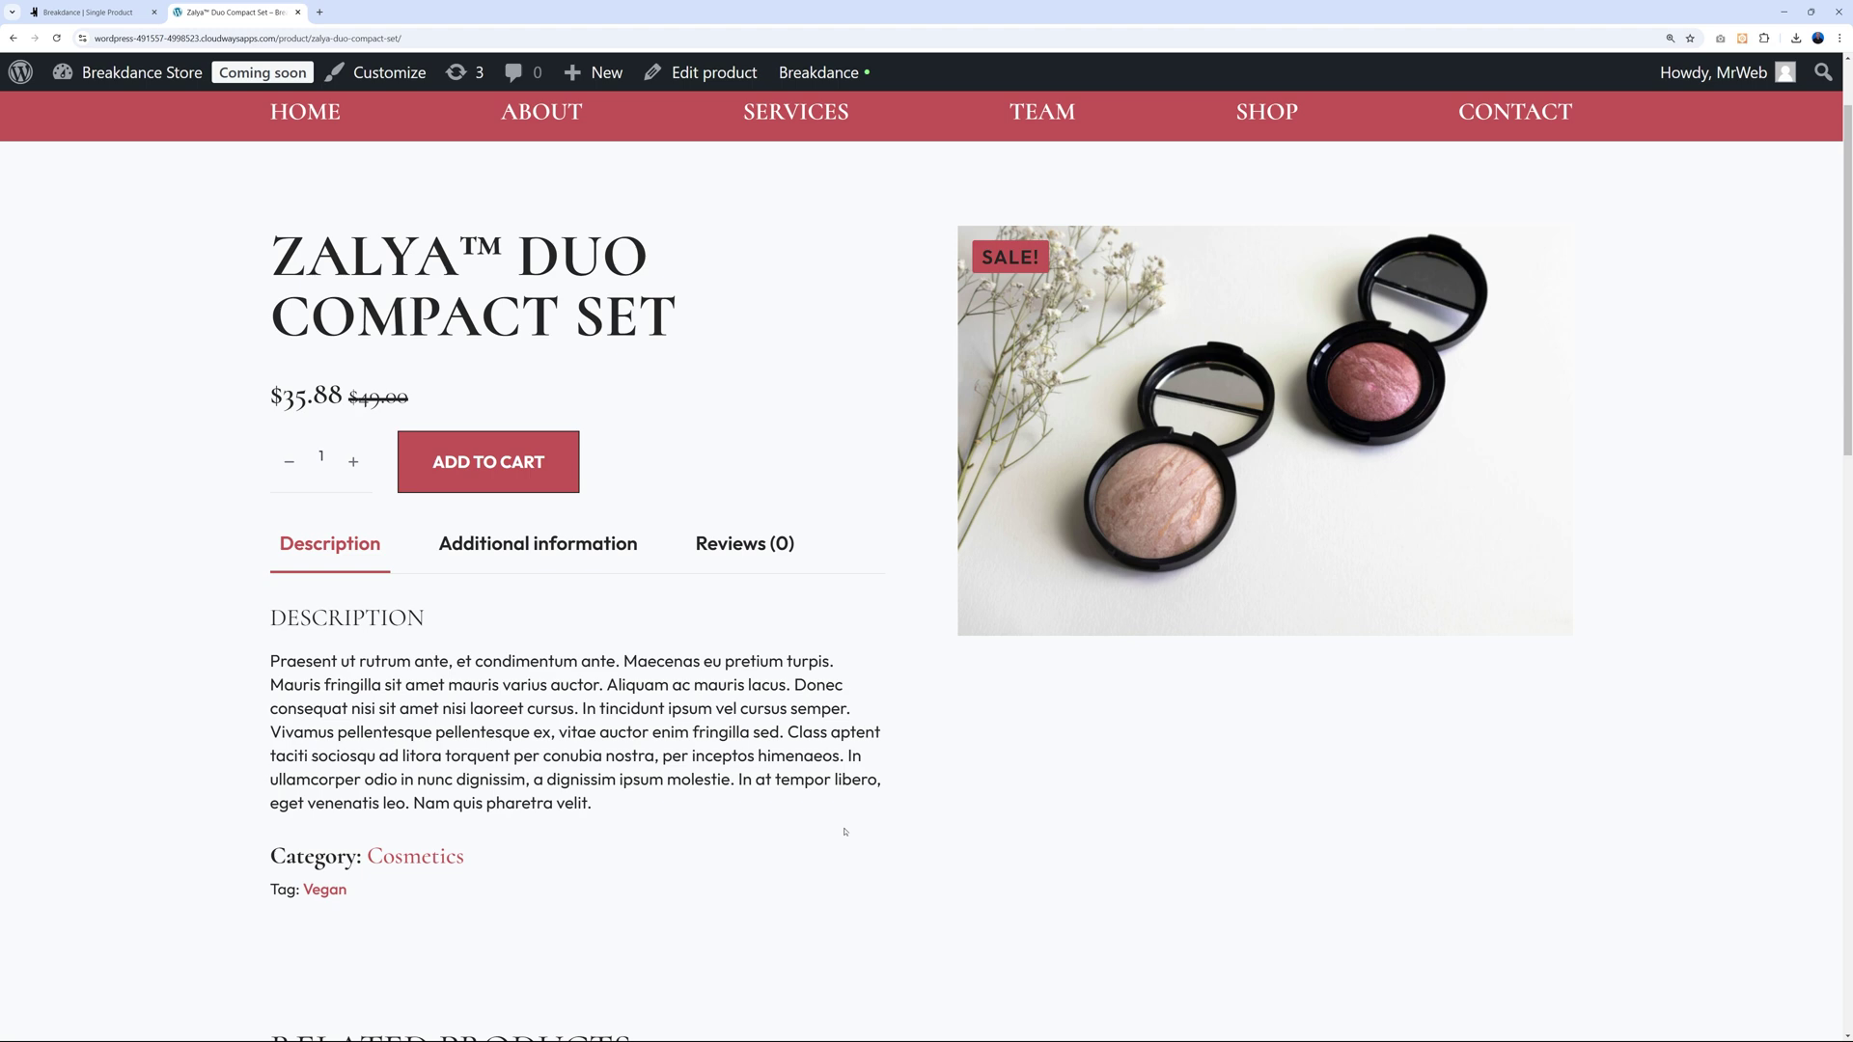
scroll(844, 832, "down", 6)
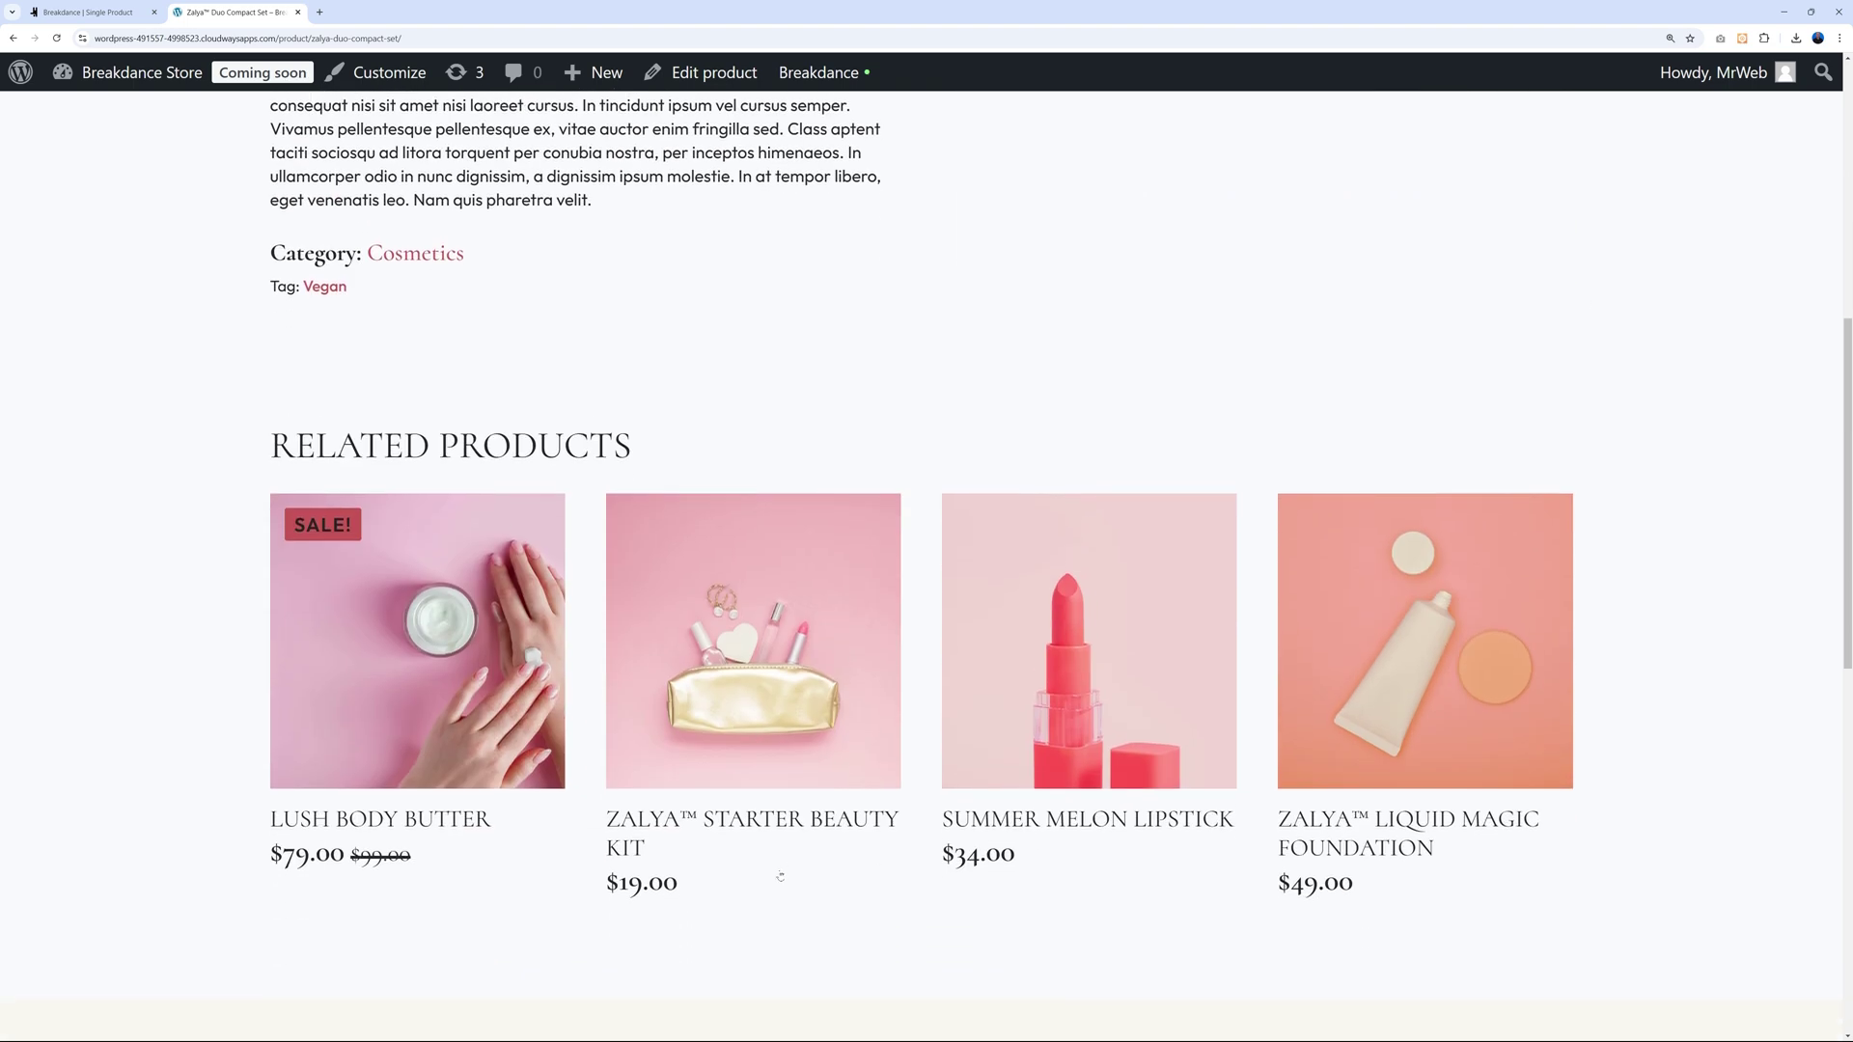
scroll(1125, 901, "down", 1)
left_click(89, 11)
scroll(1139, 763, "down", 4)
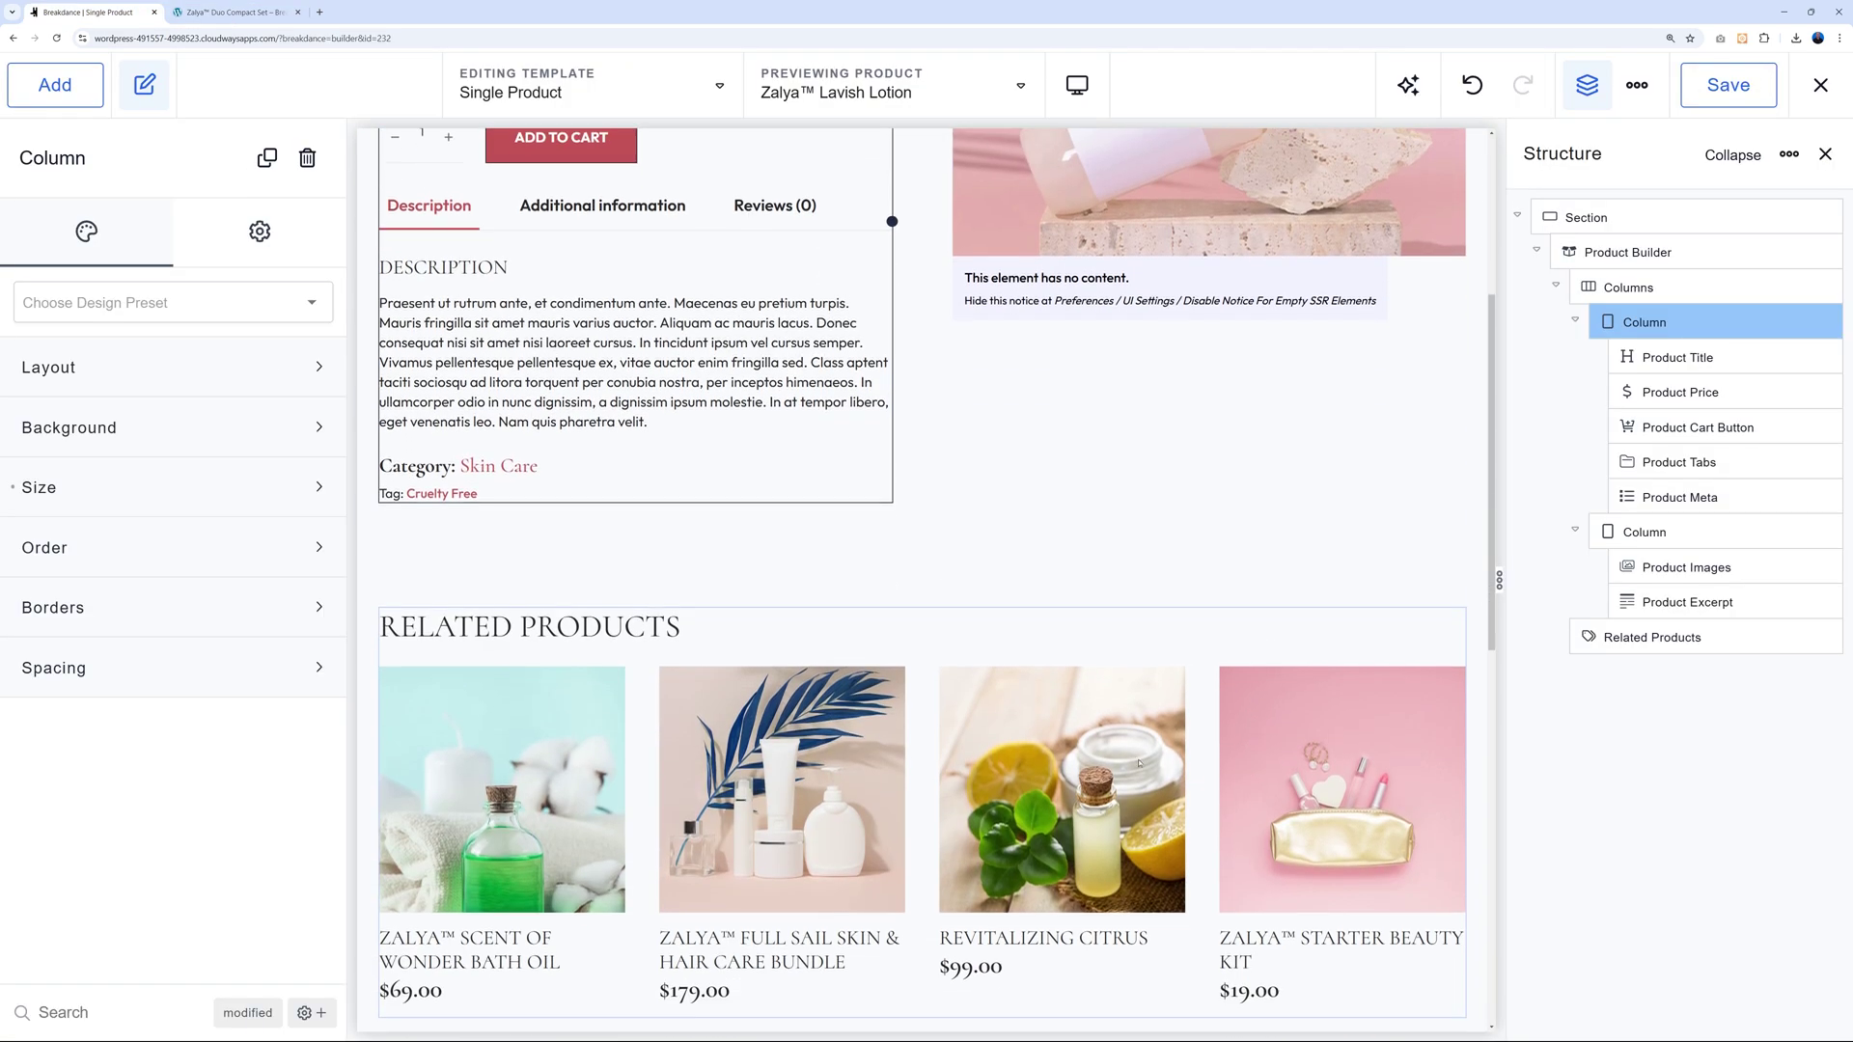
Give the Related Products container a pale lavender #F4EEFFFF background.
left_click(695, 623)
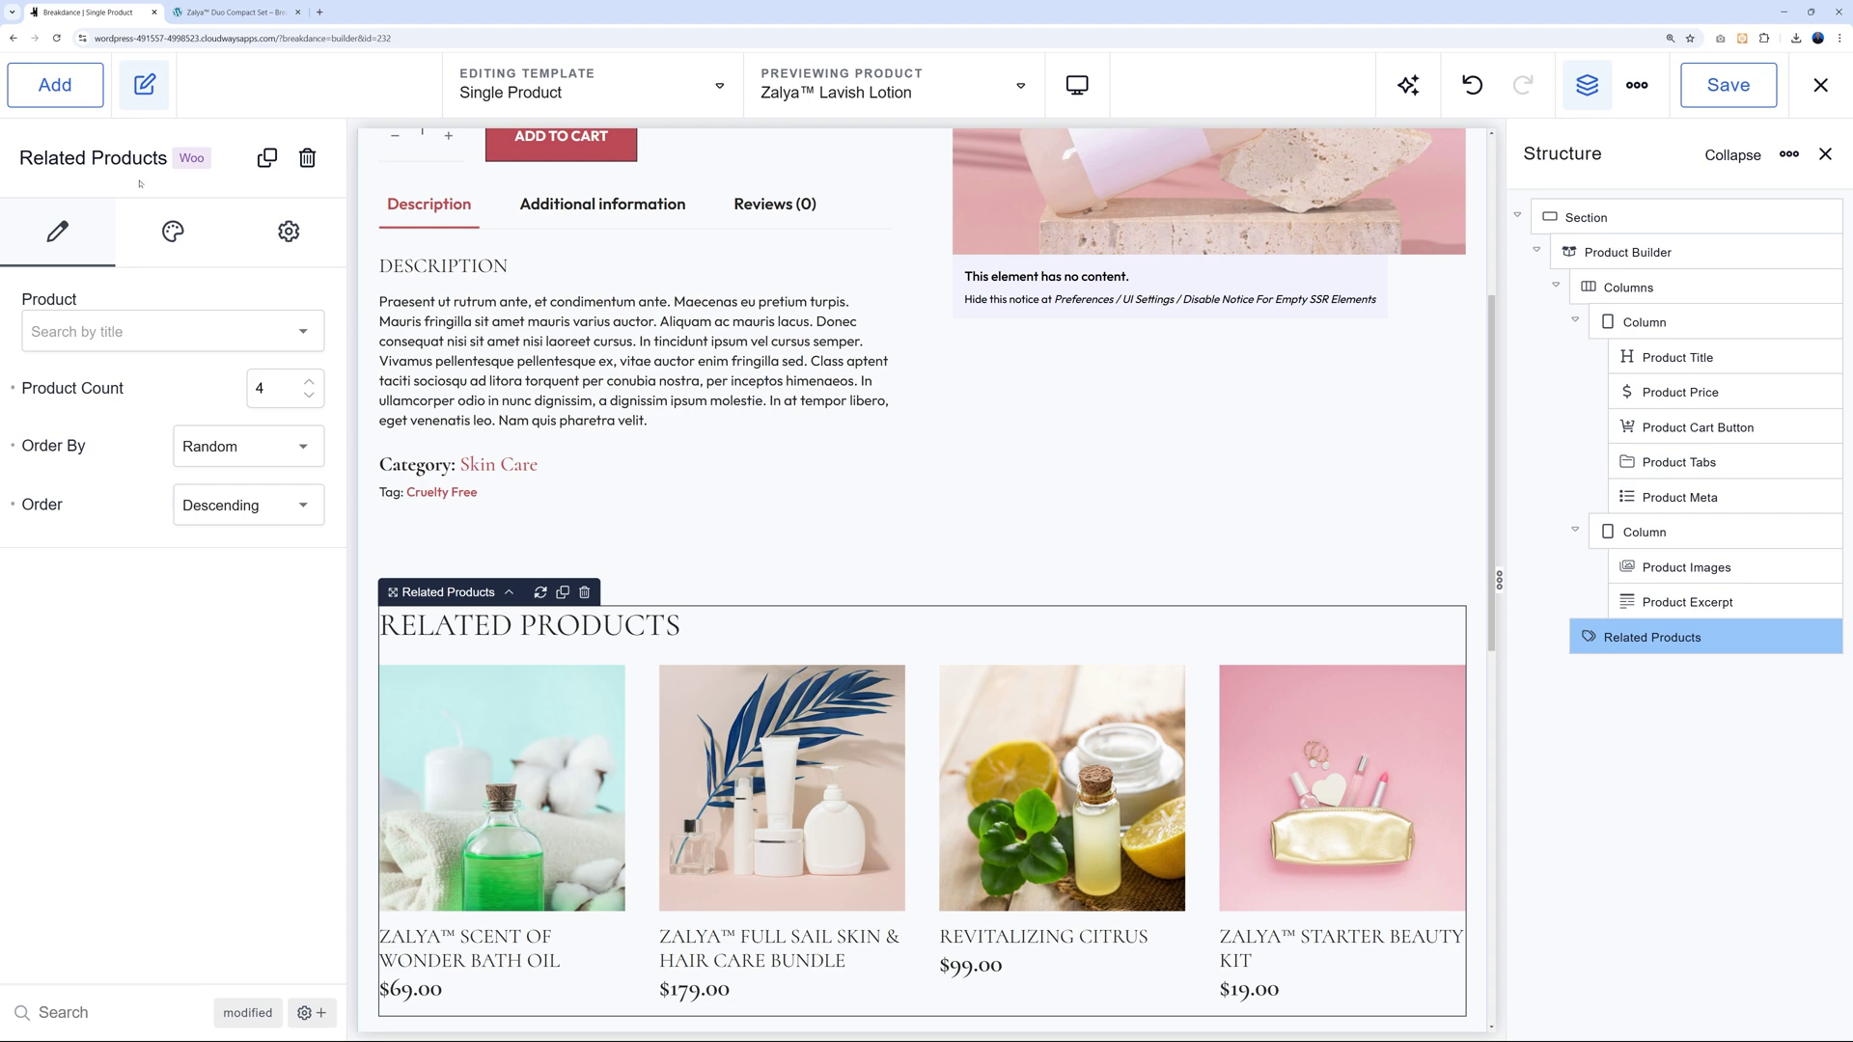
left_click(173, 237)
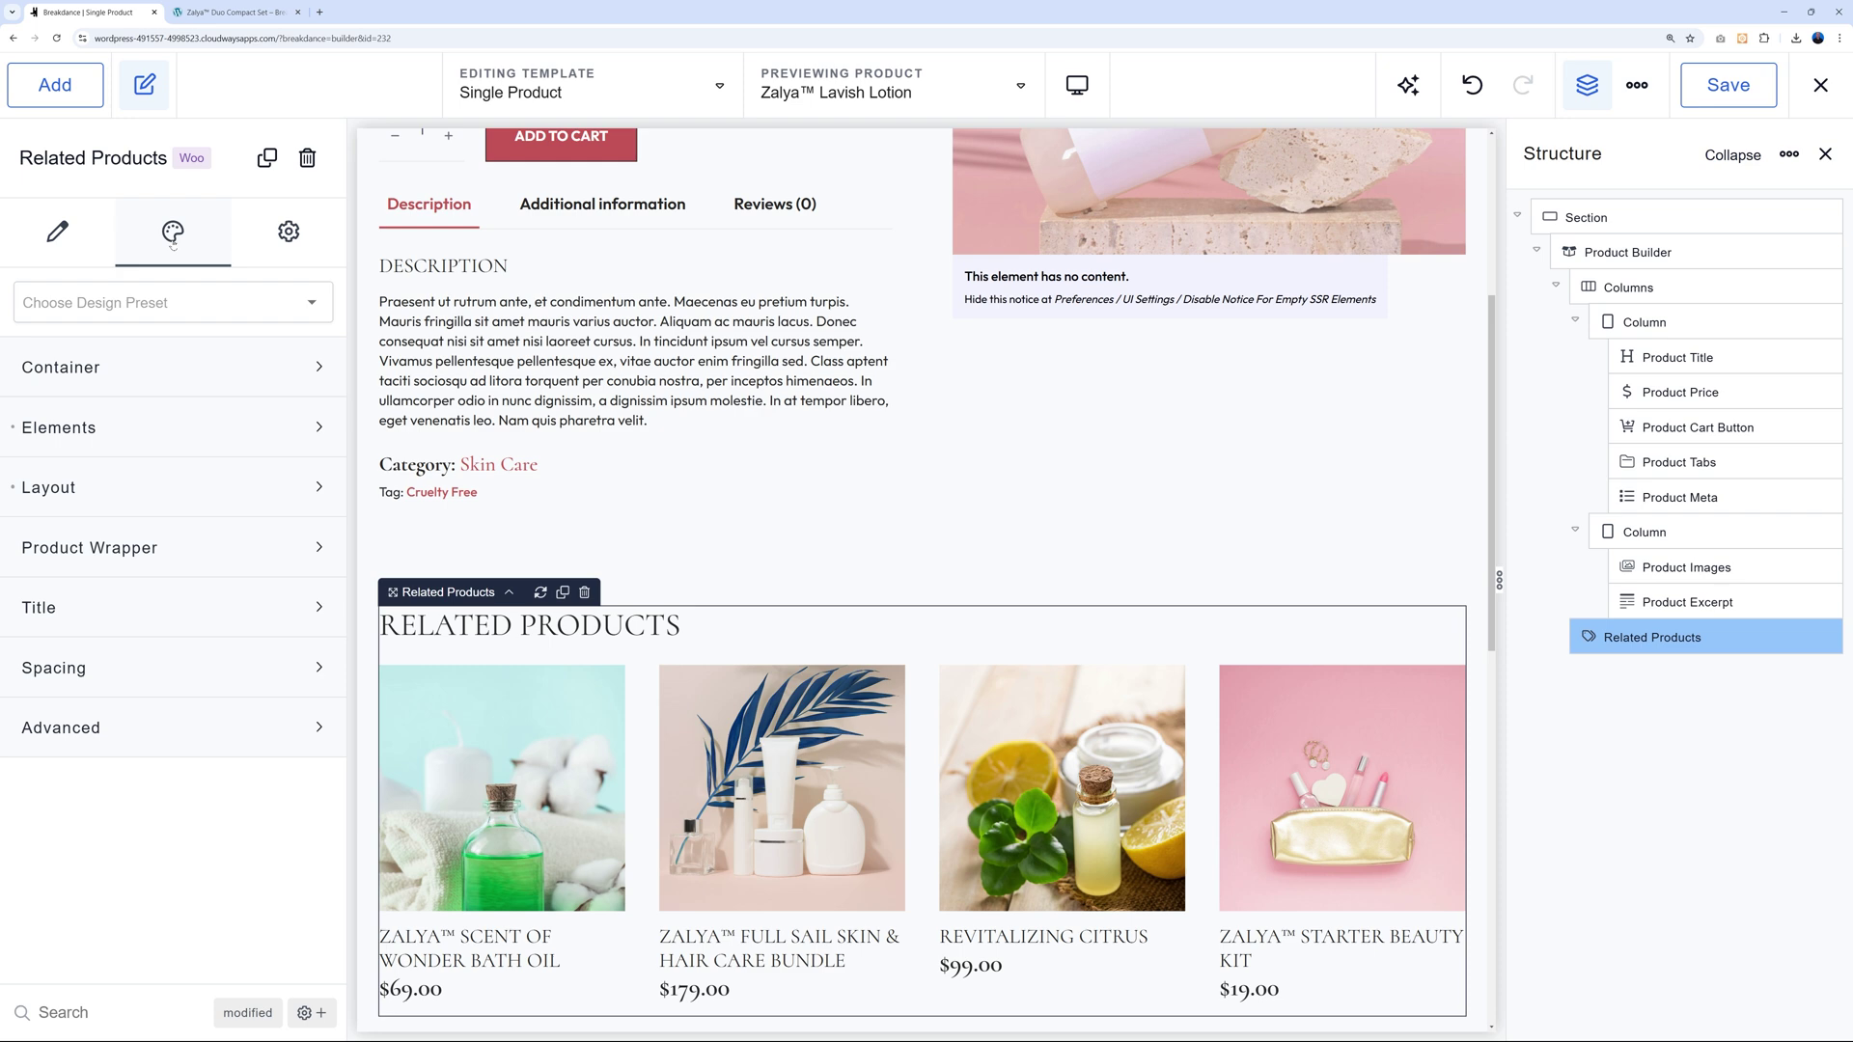
left_click(297, 370)
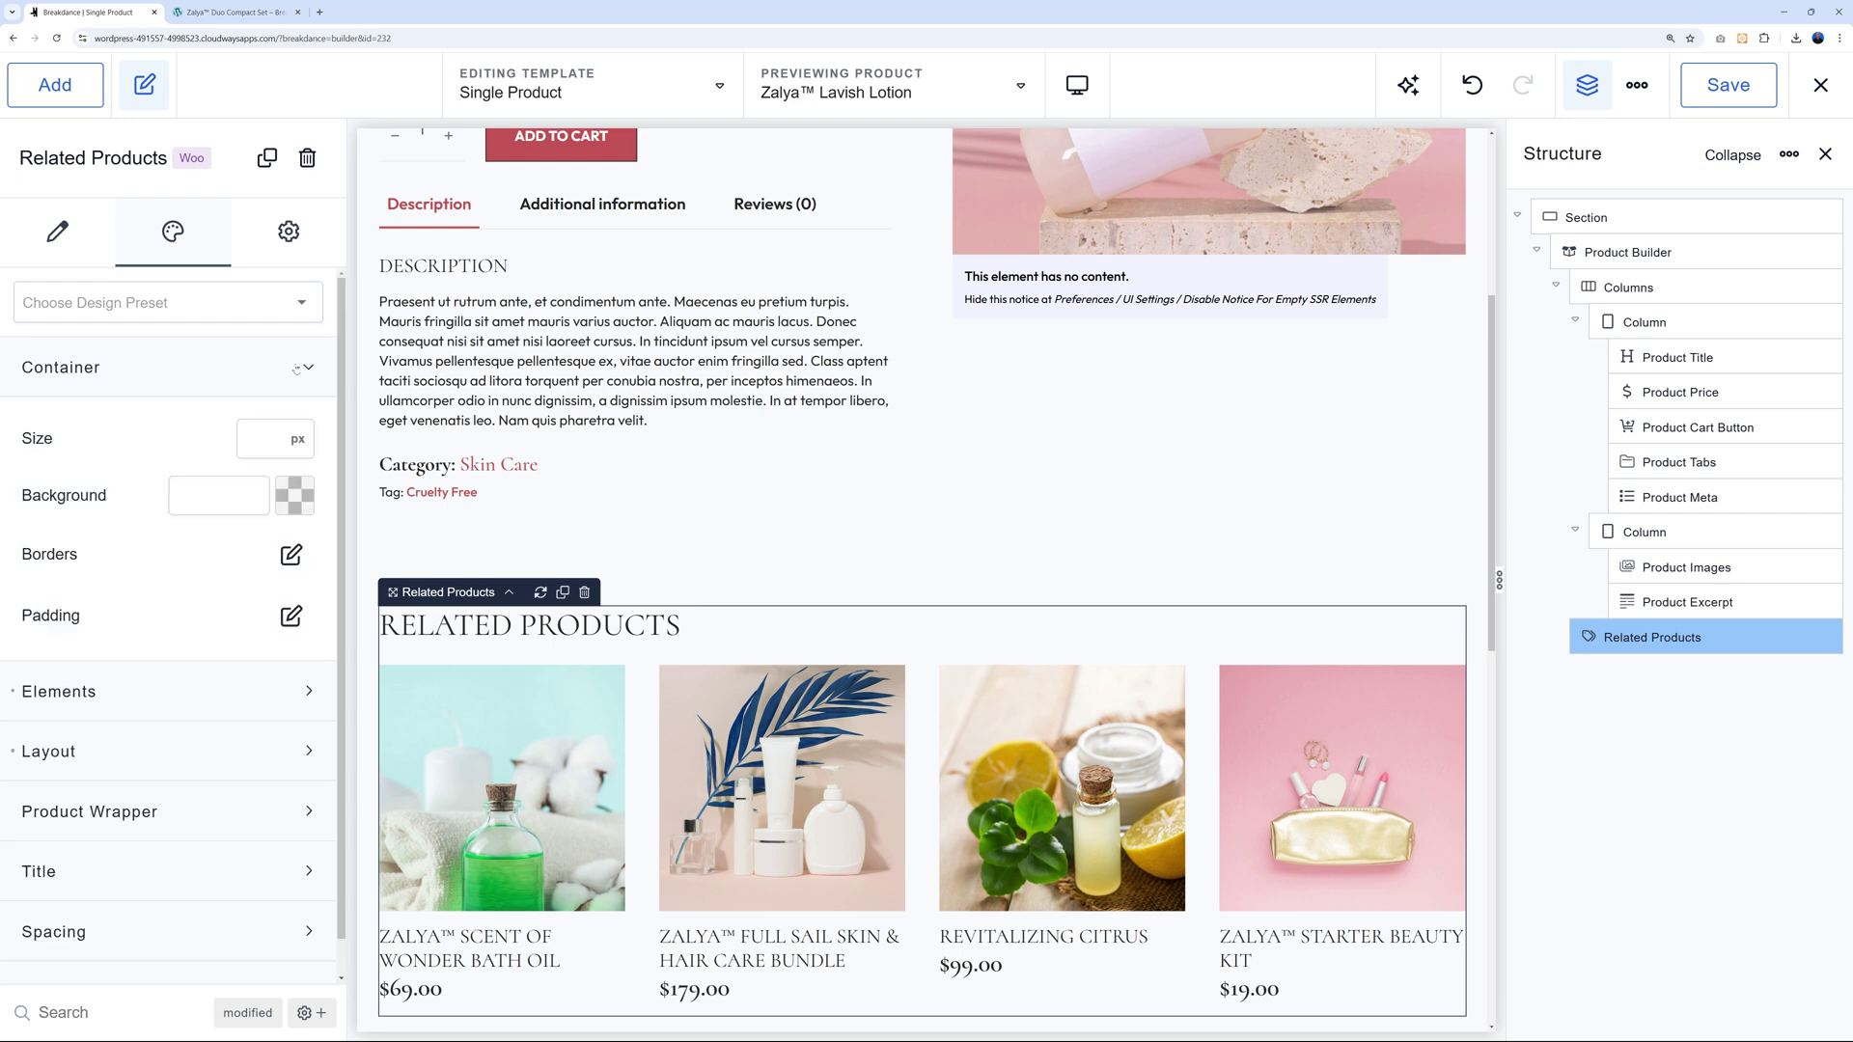
left_click(294, 495)
left_click(72, 573)
left_click_drag(67, 563, 61, 560)
left_click(434, 670)
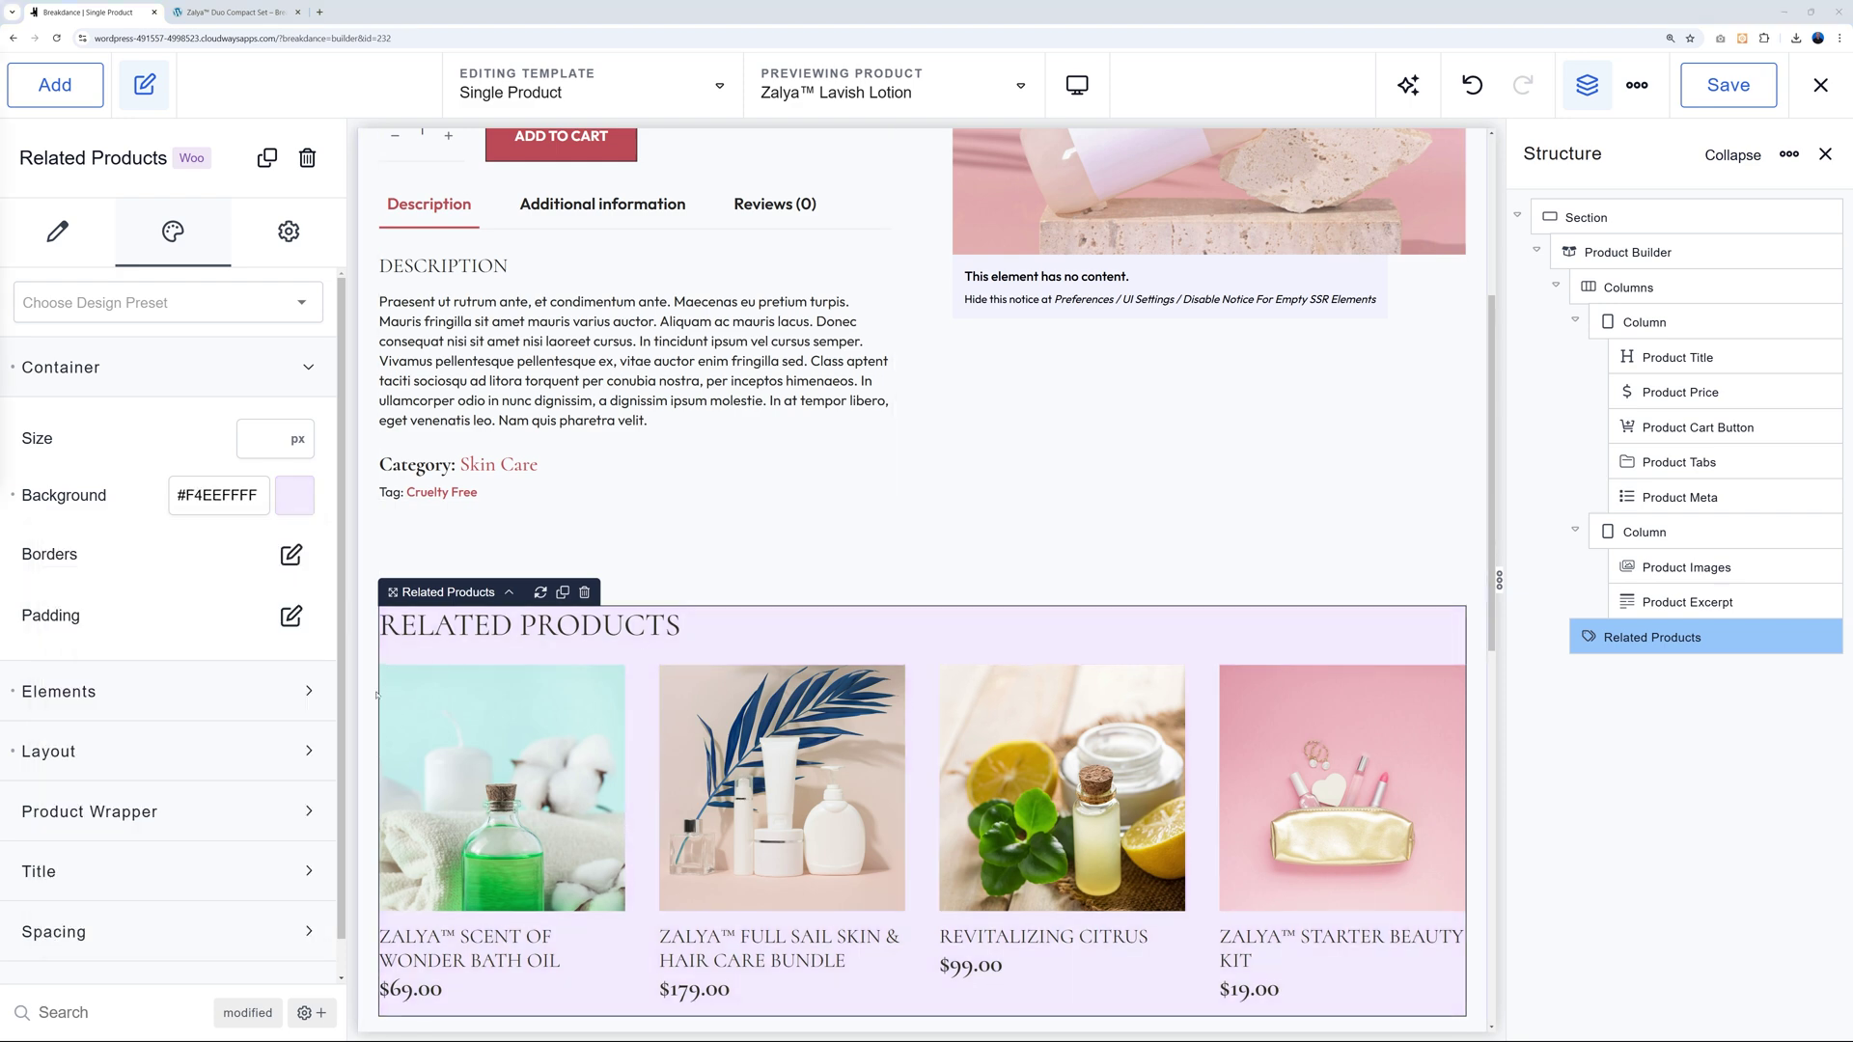
Set 25 px left and right padding on Related Products and save with Ctrl+S.
left_click(291, 616)
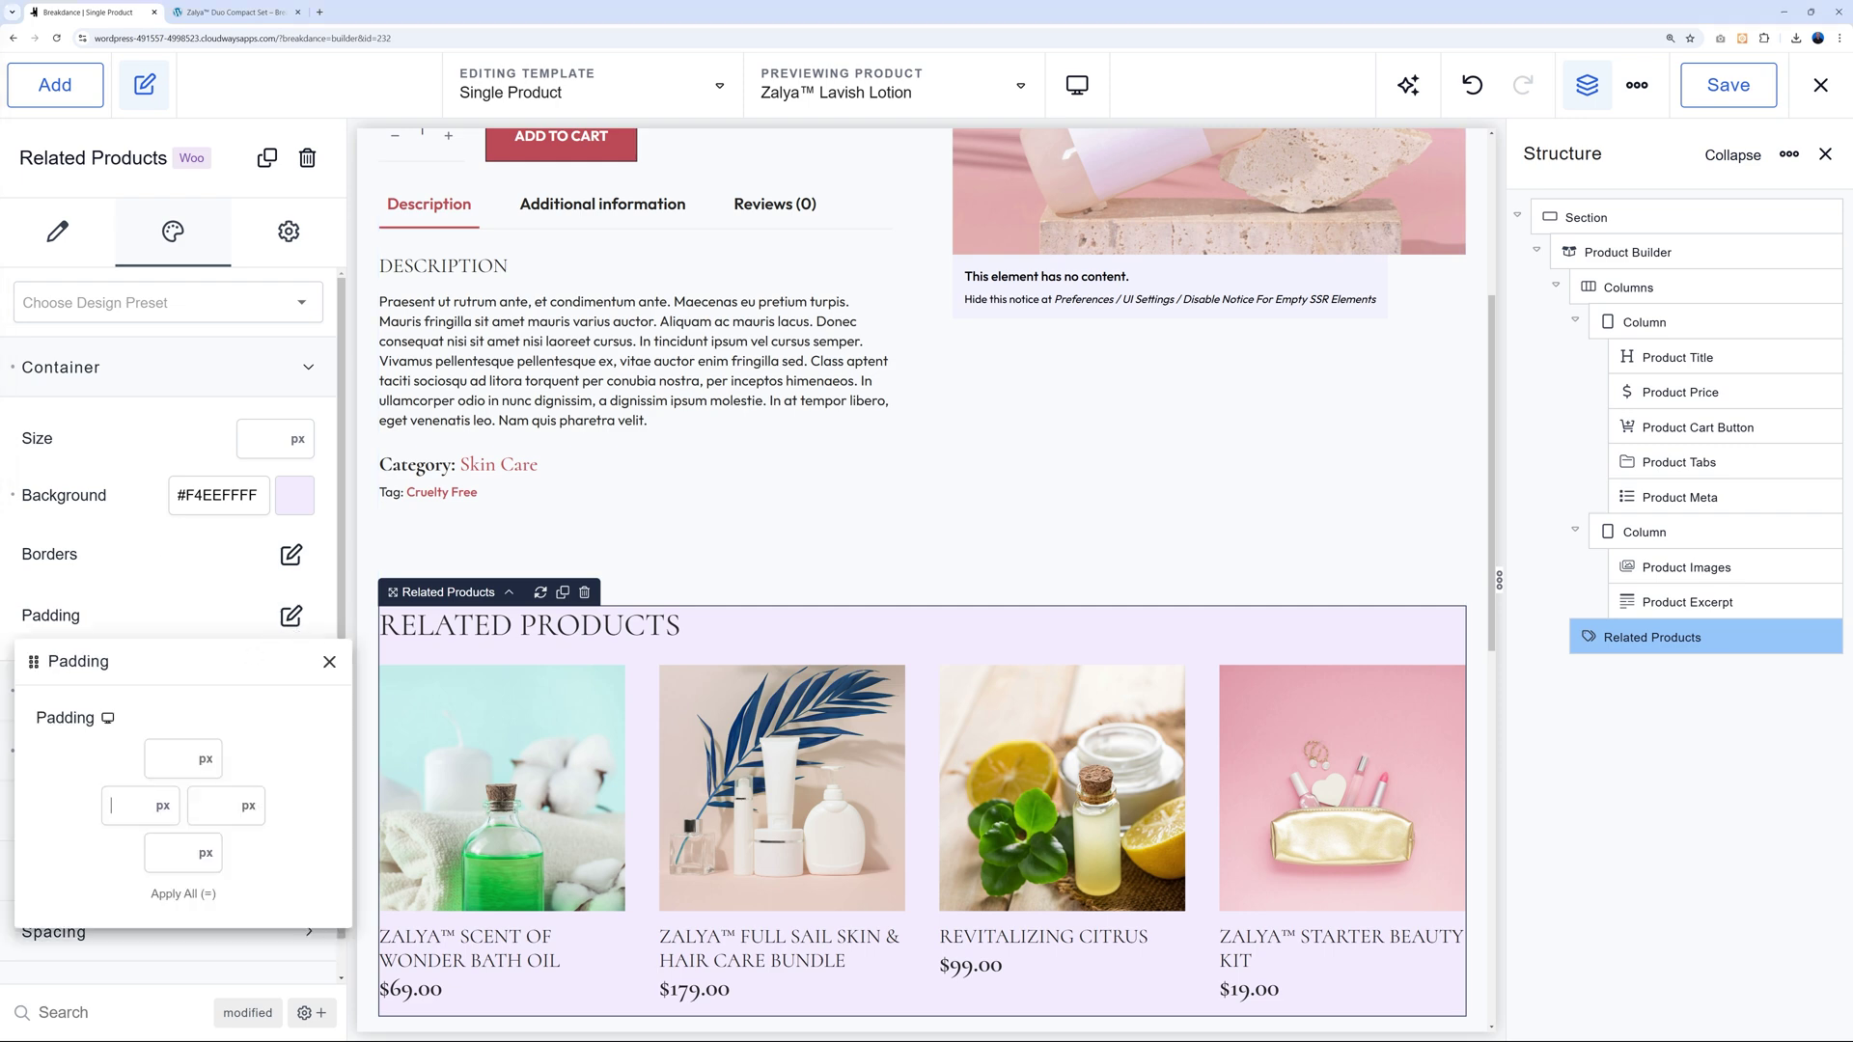
type("25")
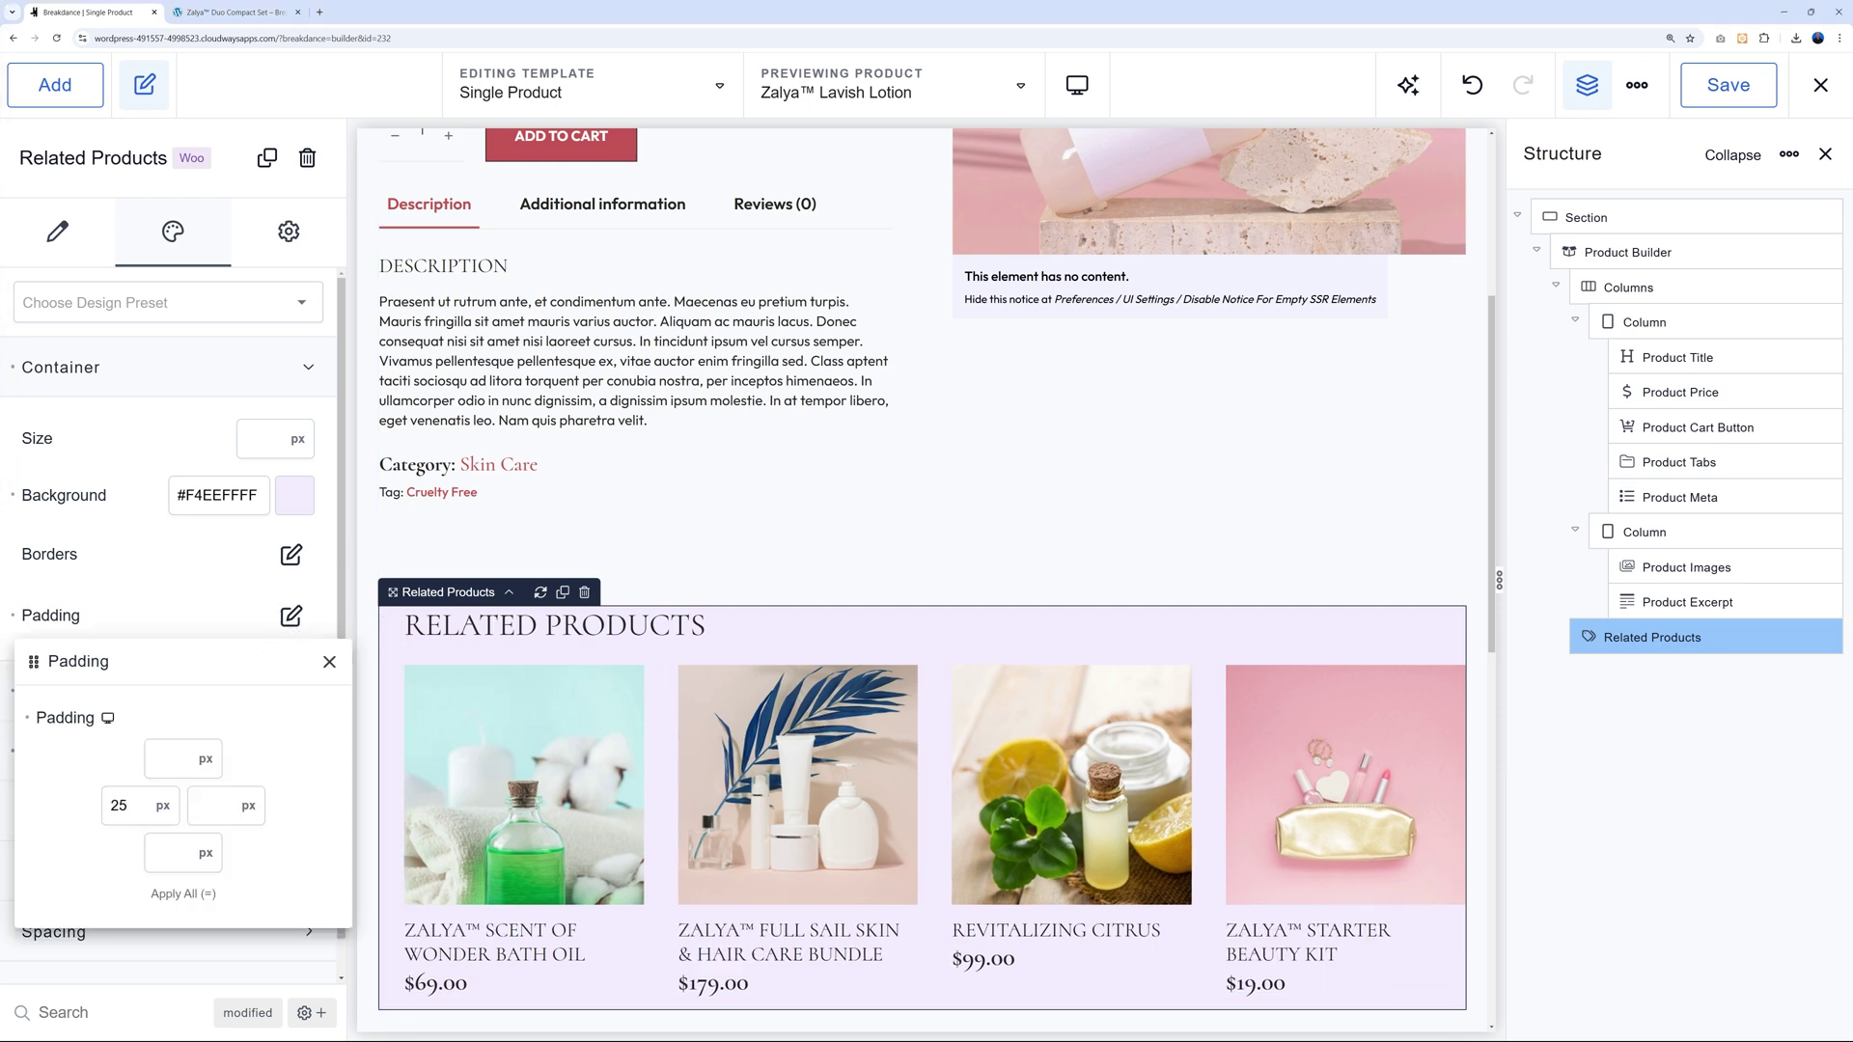
type("25")
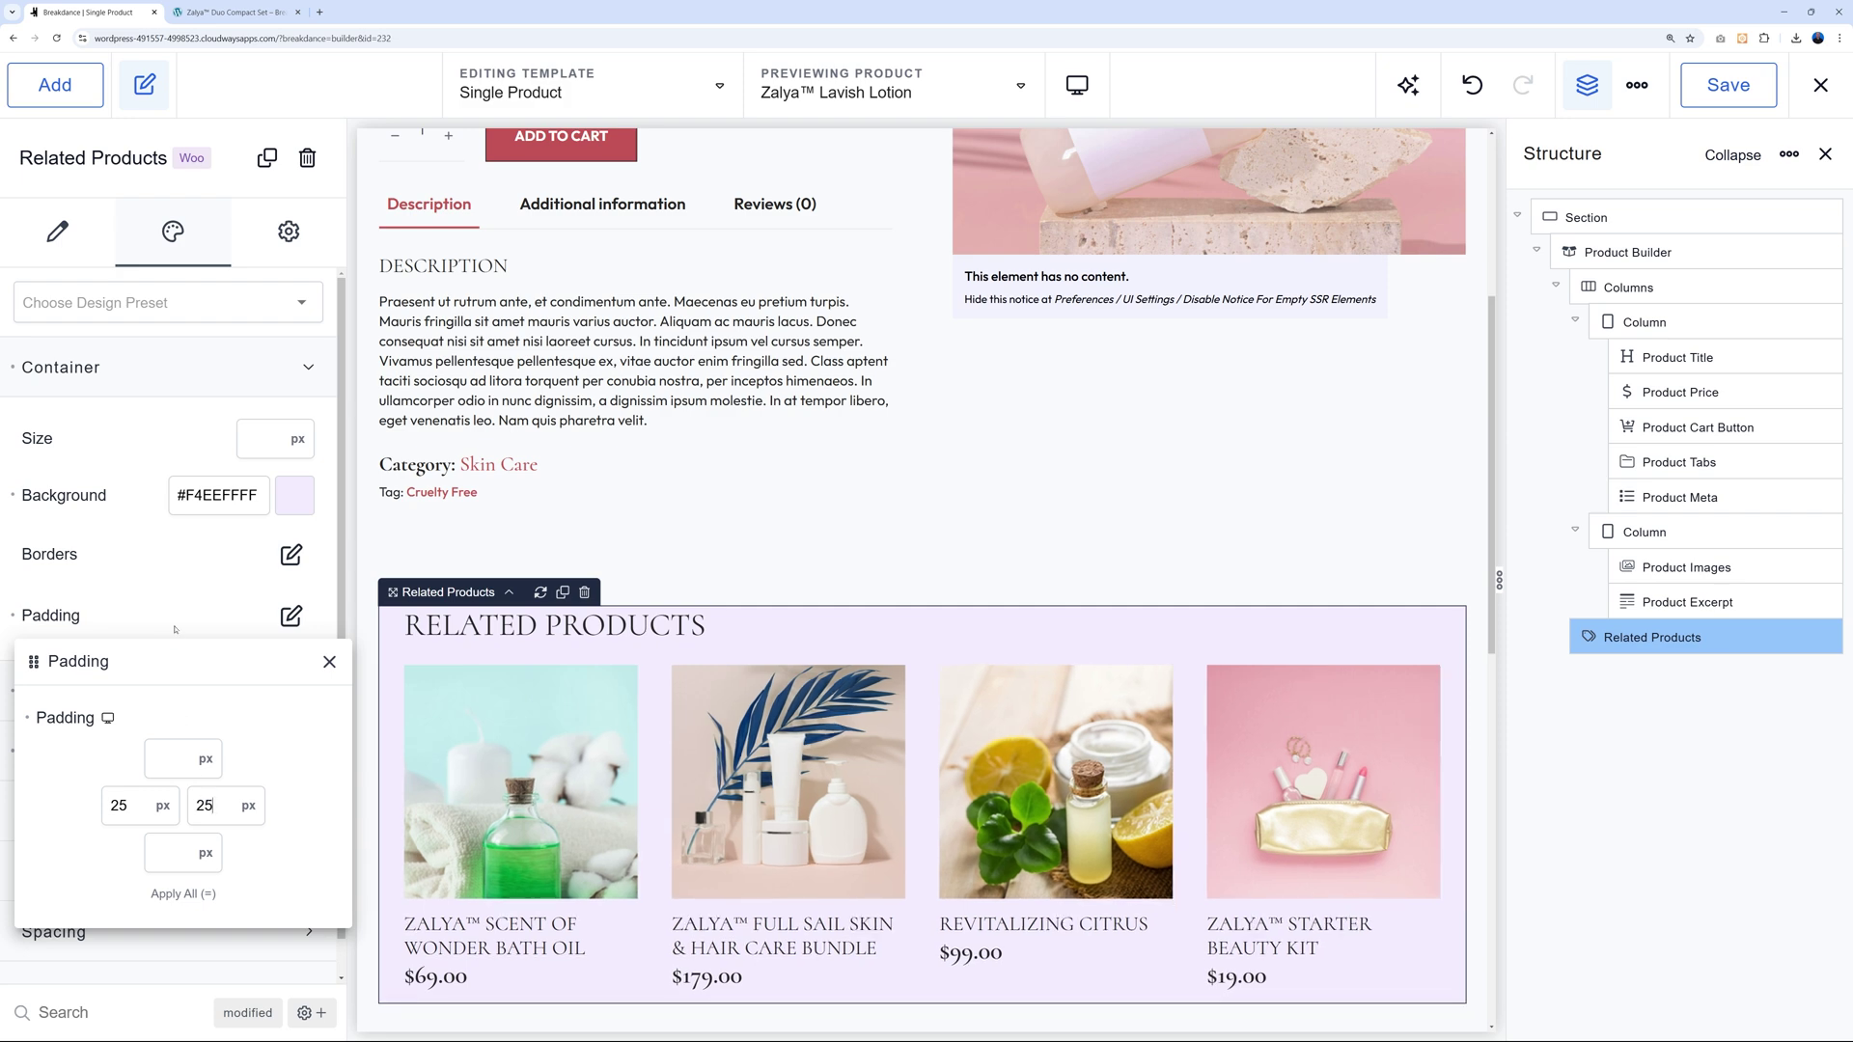
left_click(176, 630)
key("ctrl+s")
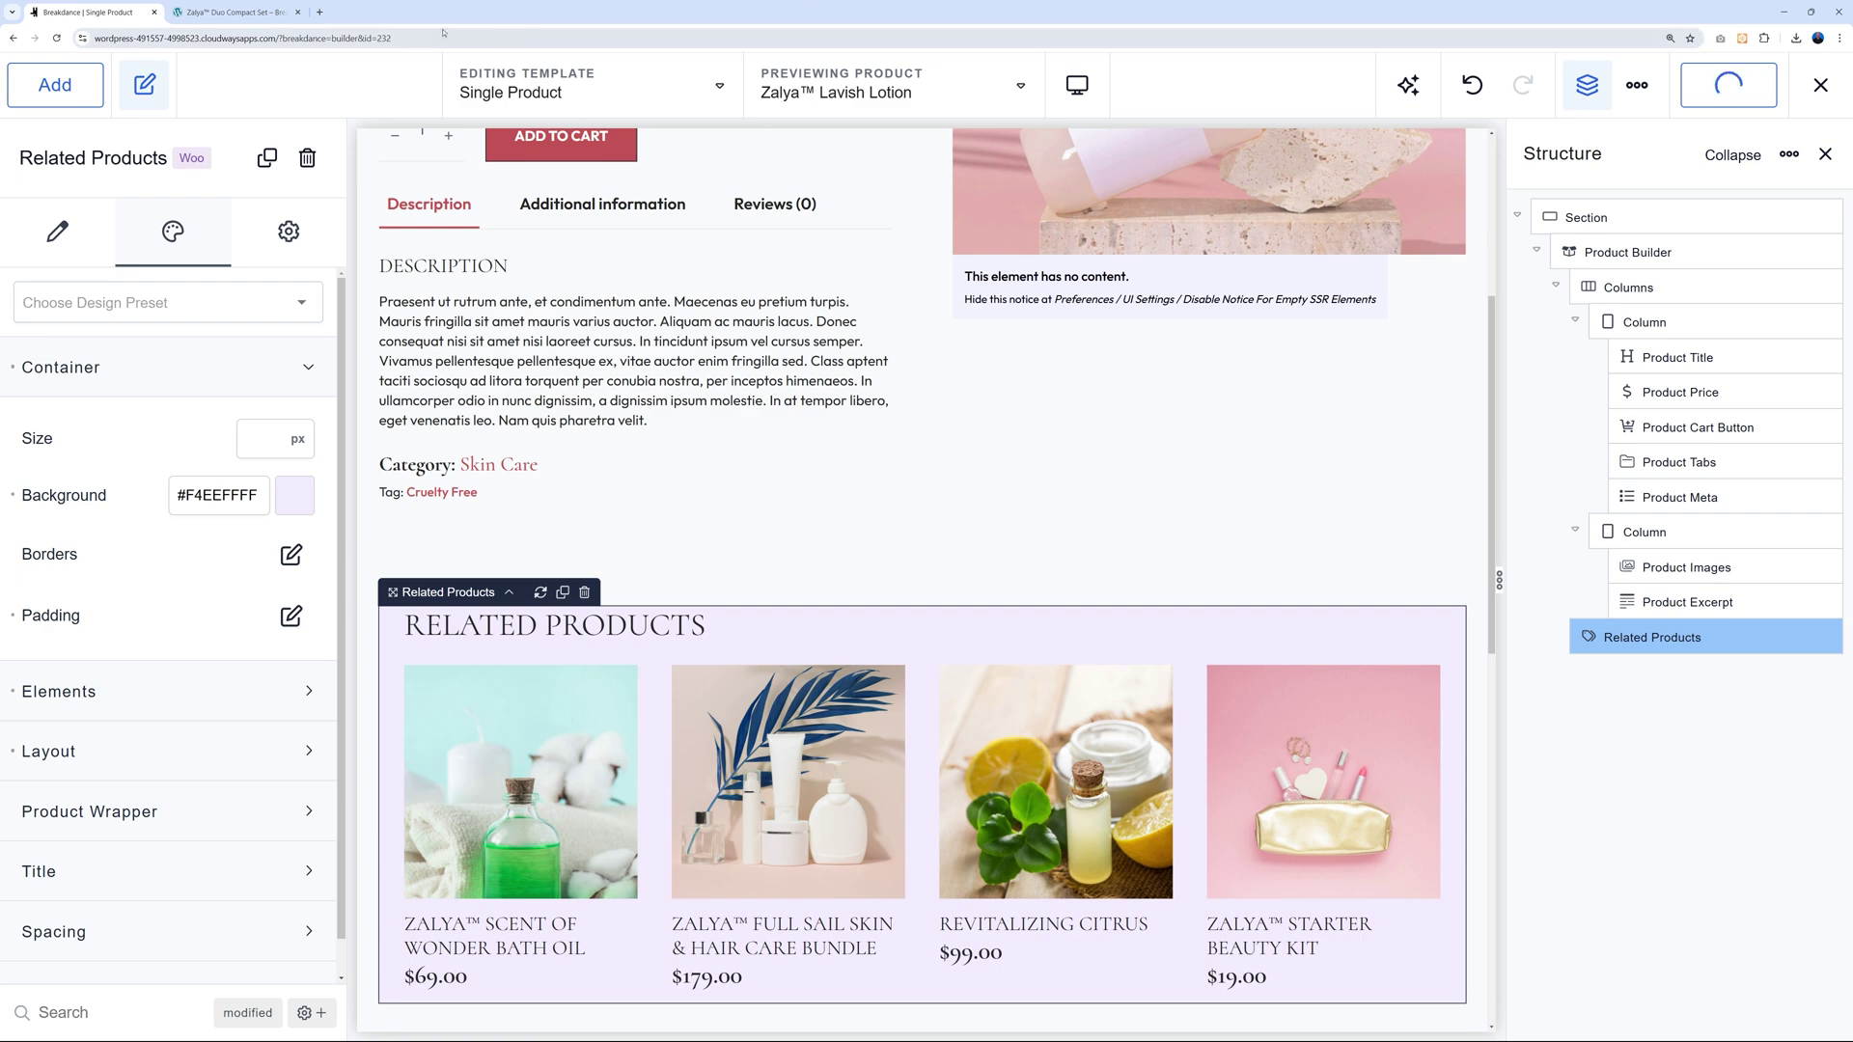
Check the lavender Related Products on the live product page, then reopen the builder's element library.
left_click(226, 14)
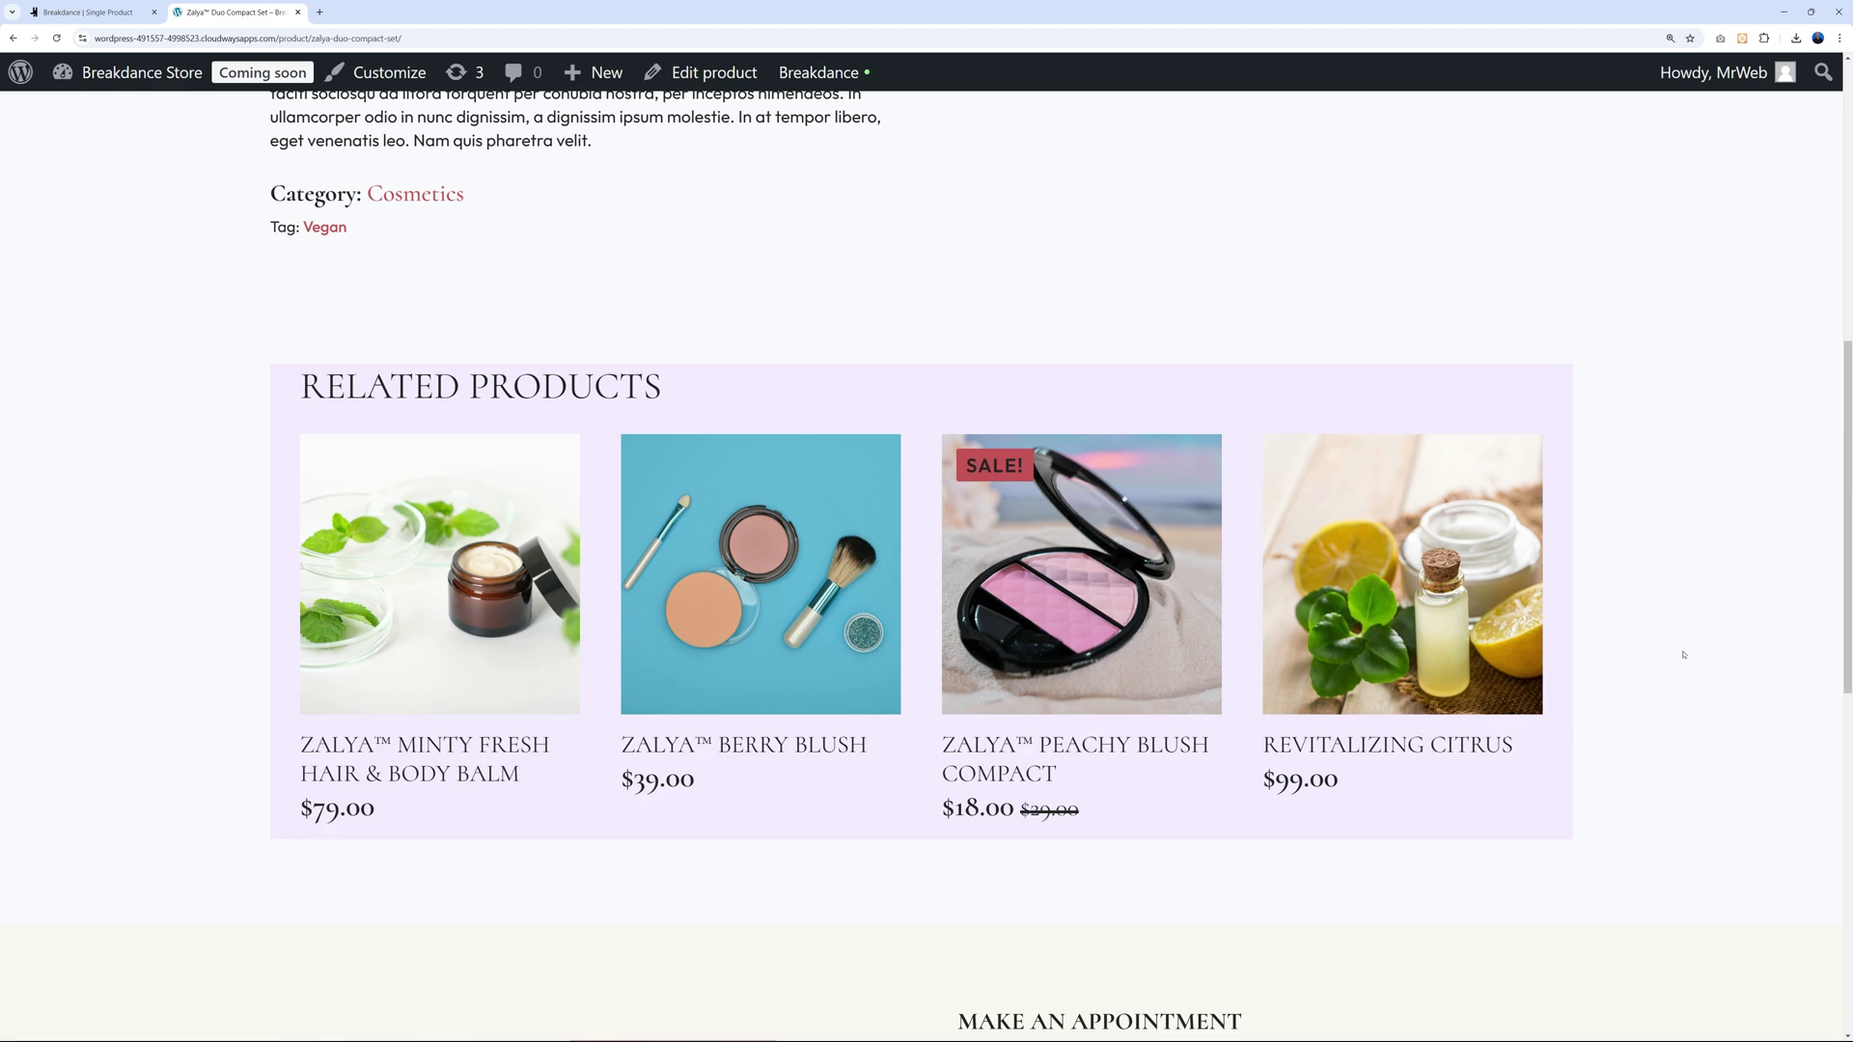
left_click(110, 15)
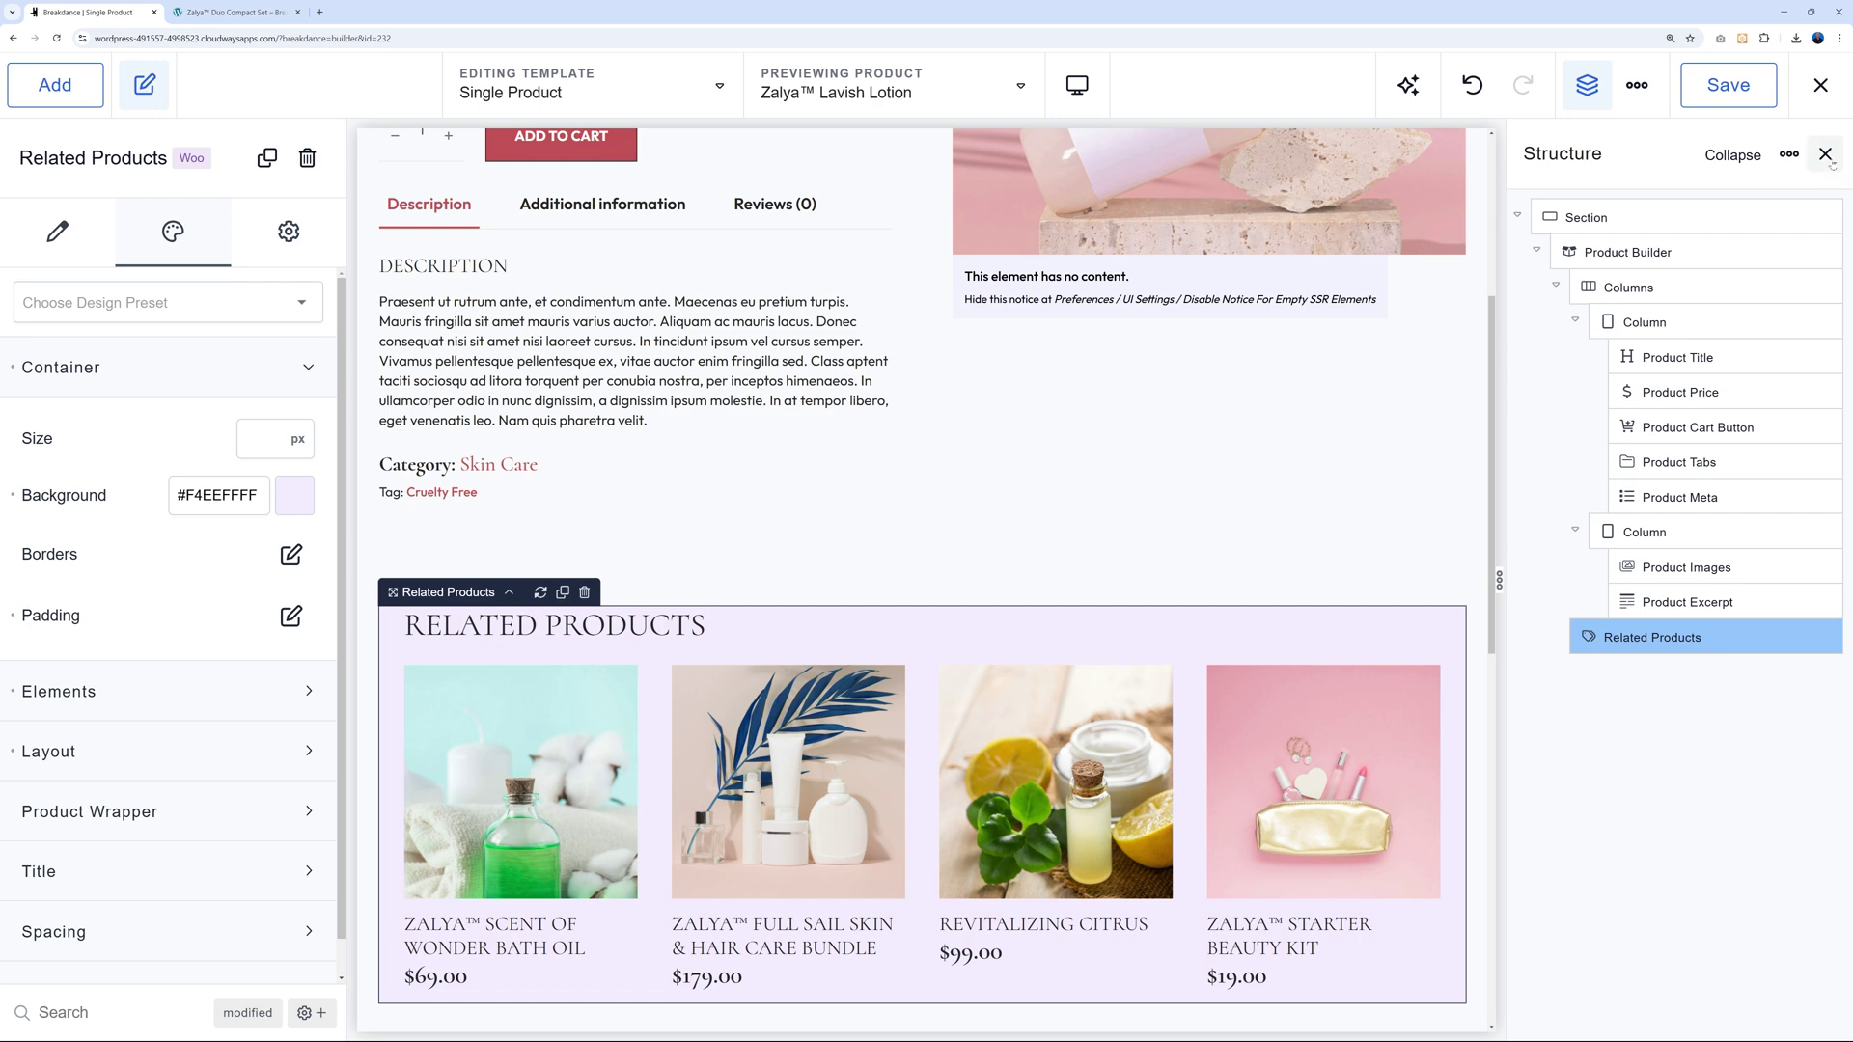
left_click(1825, 154)
left_click(55, 84)
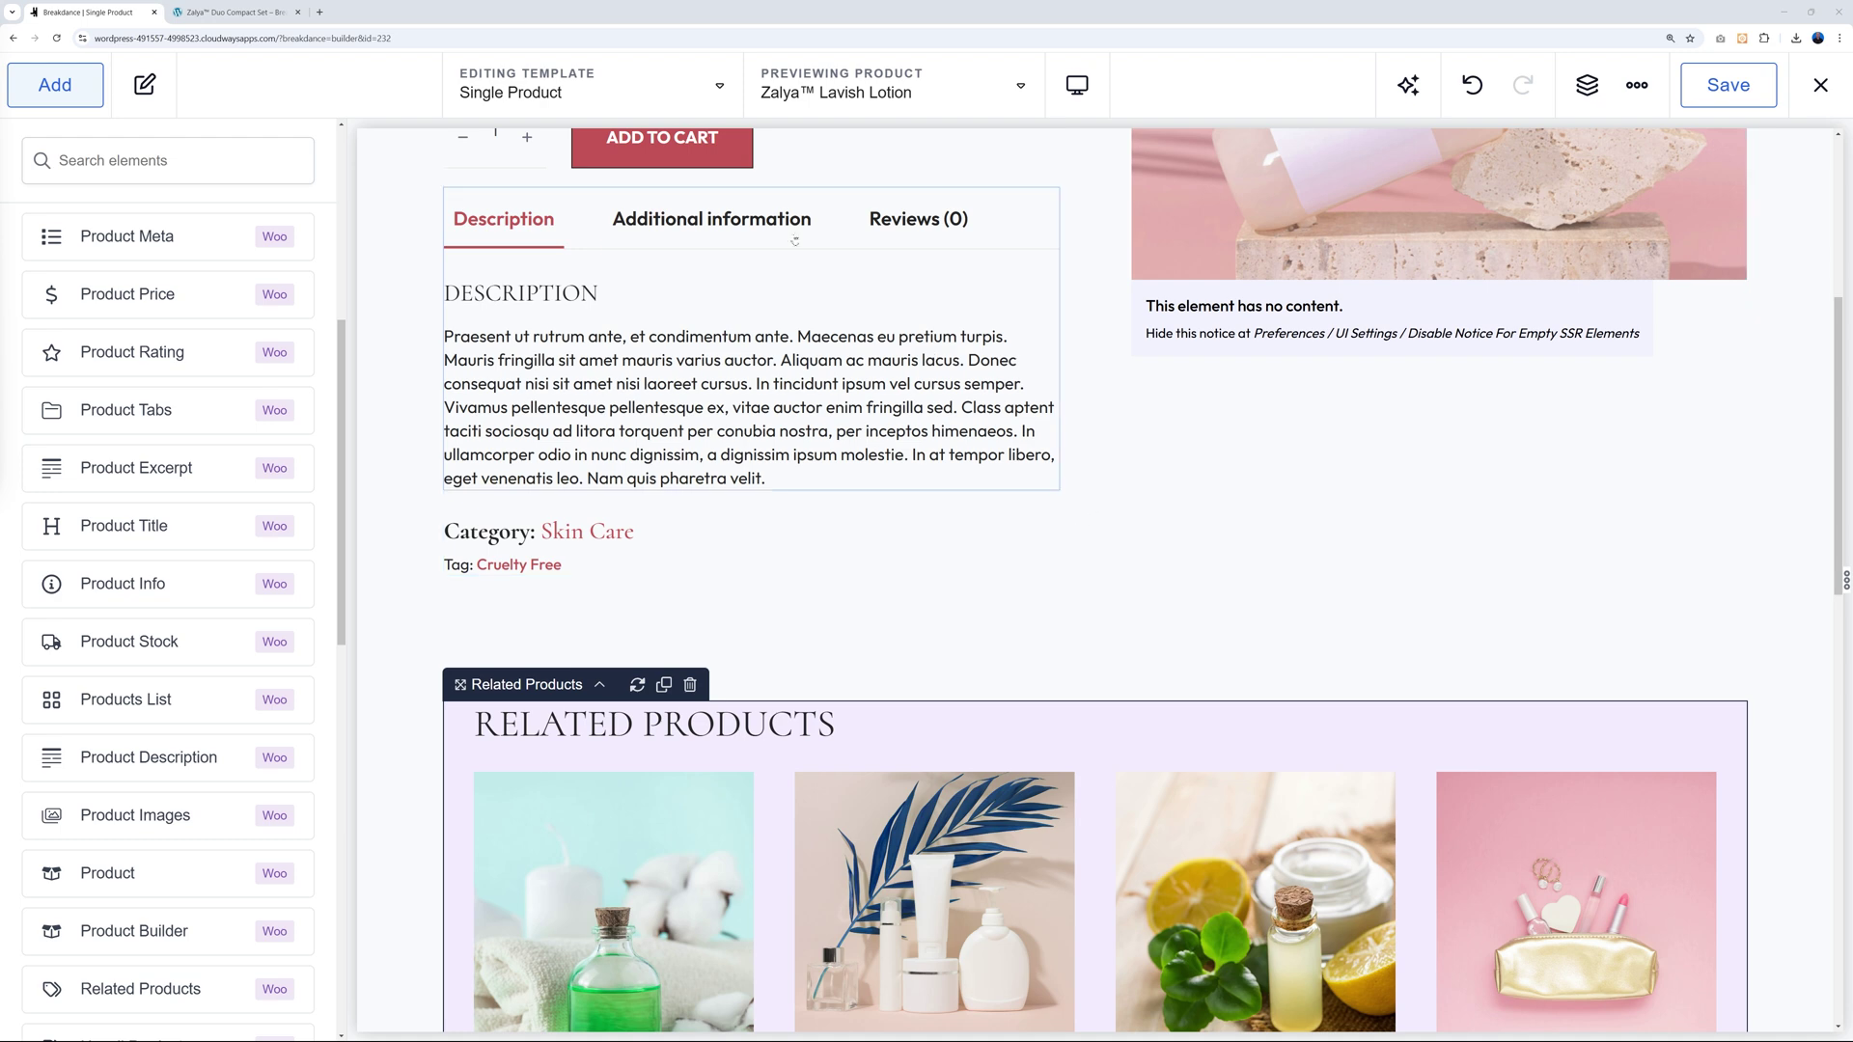
Switch the builder to editing the Checkout page.
left_click(598, 87)
scroll(650, 394, "down", 5)
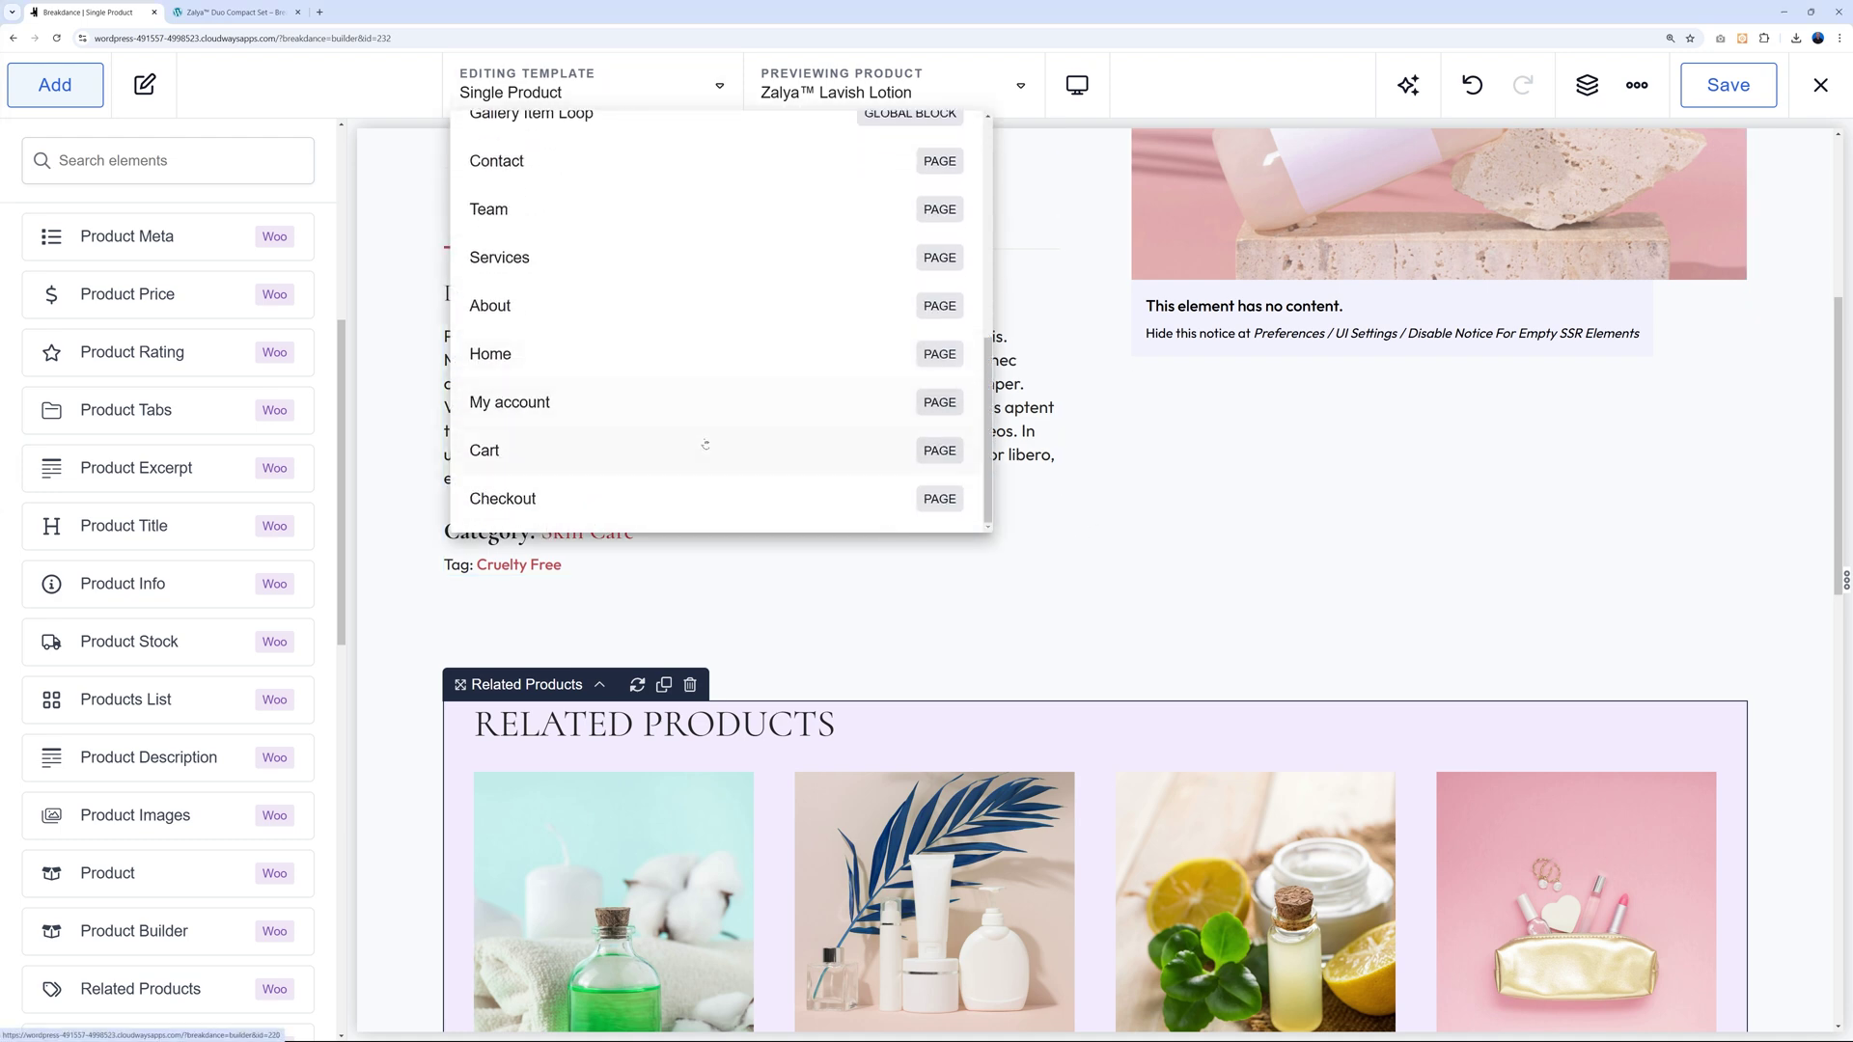
left_click(529, 499)
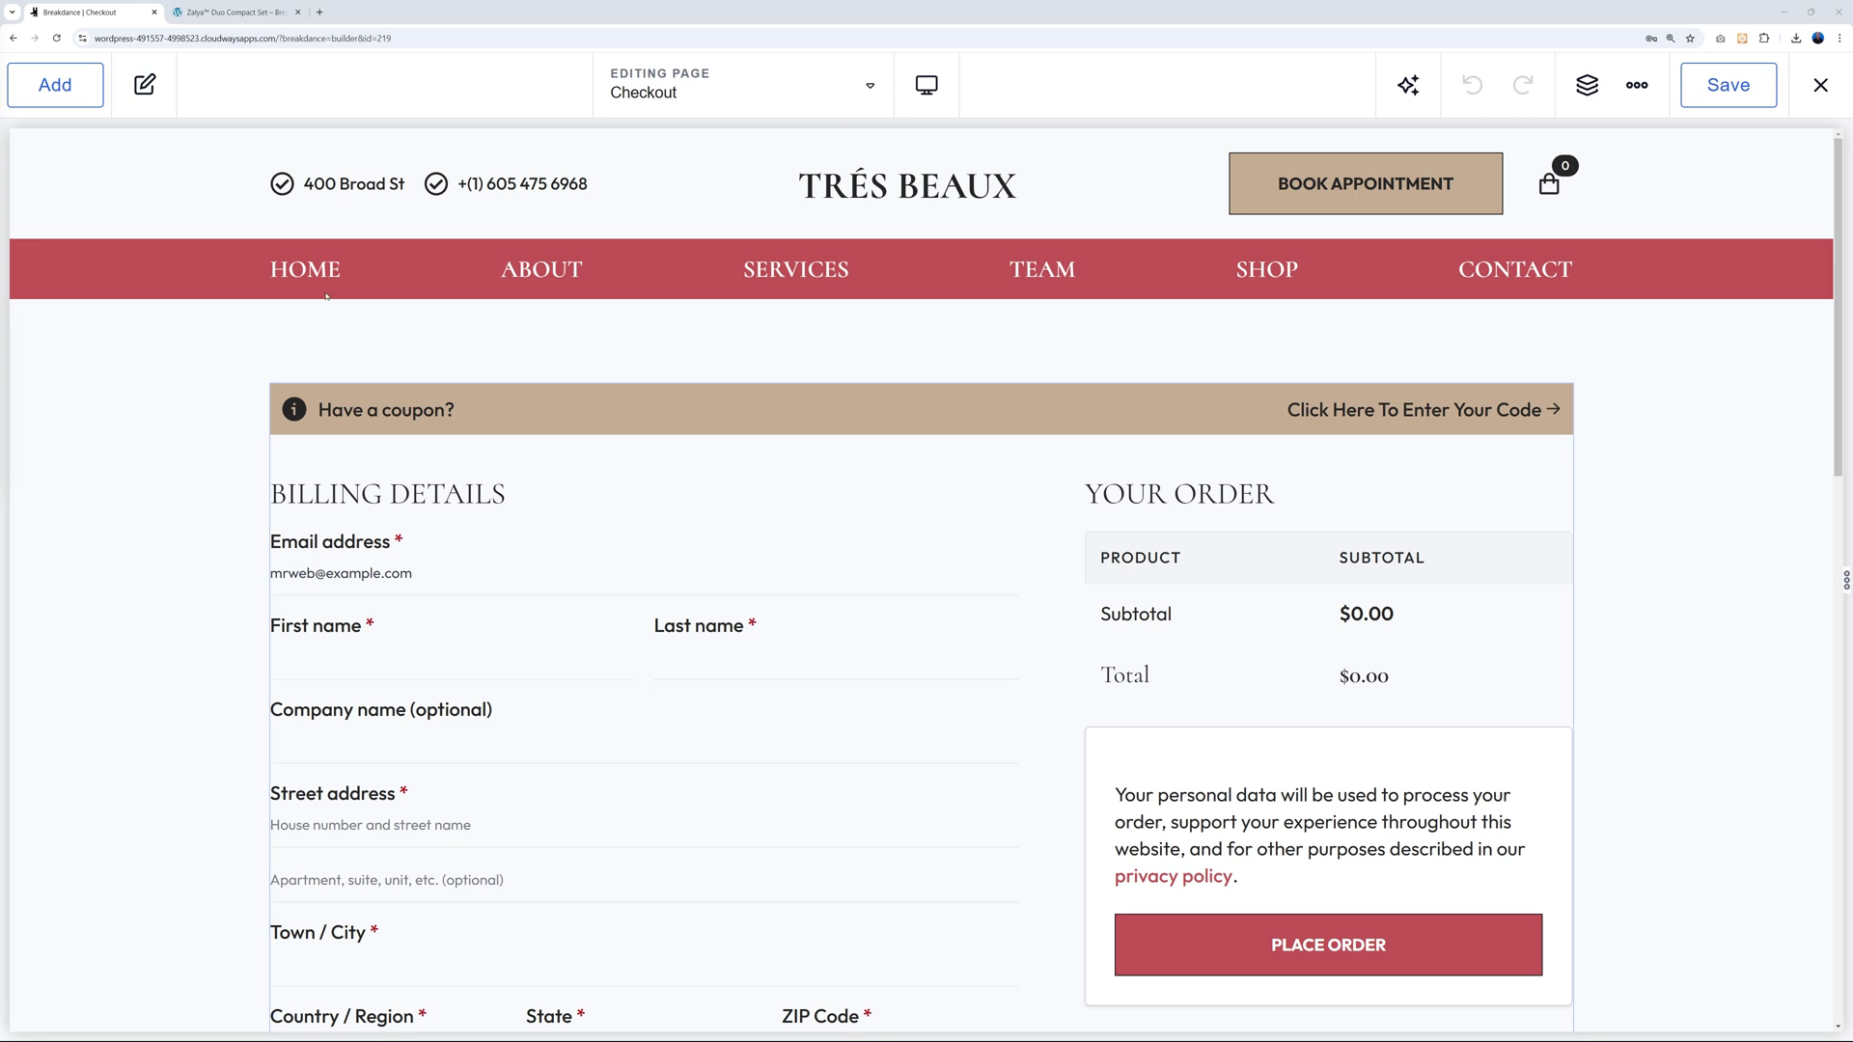
Drag an Image element onto the Checkout page above the checkout form.
left_click(71, 98)
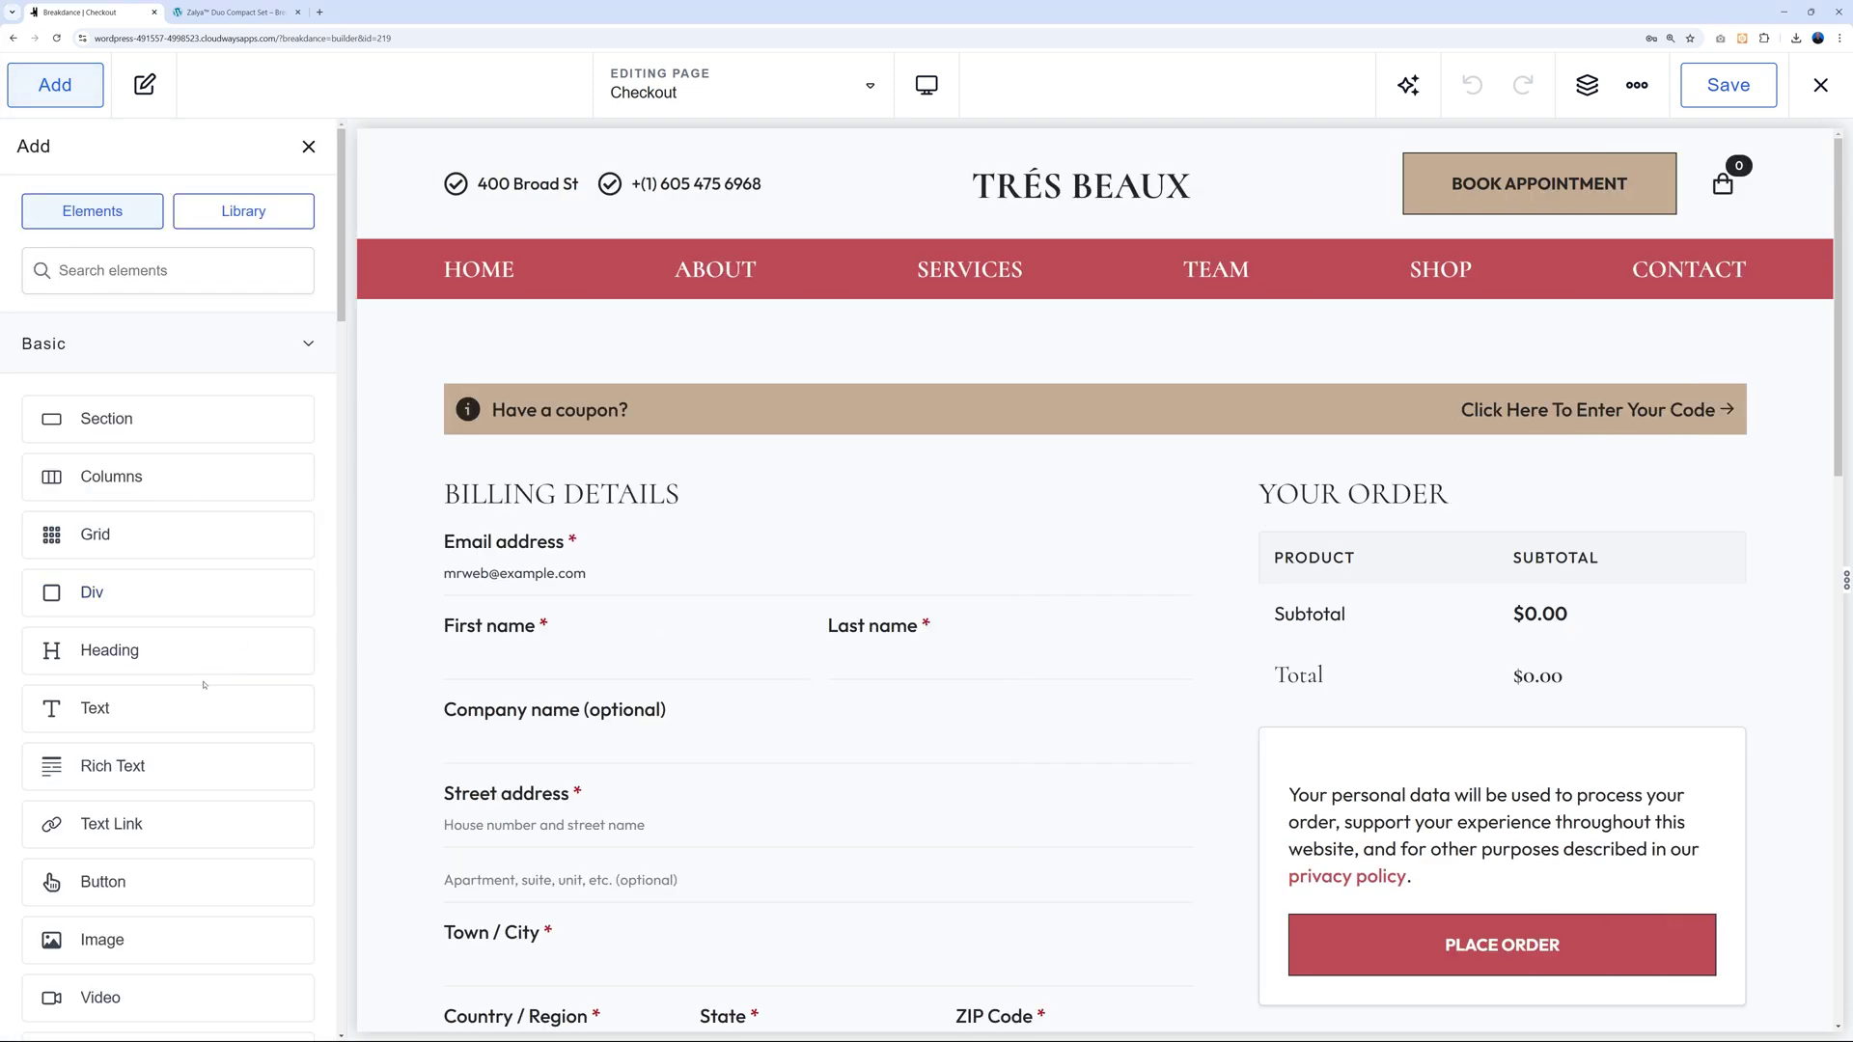
scroll(188, 763, "down", 1)
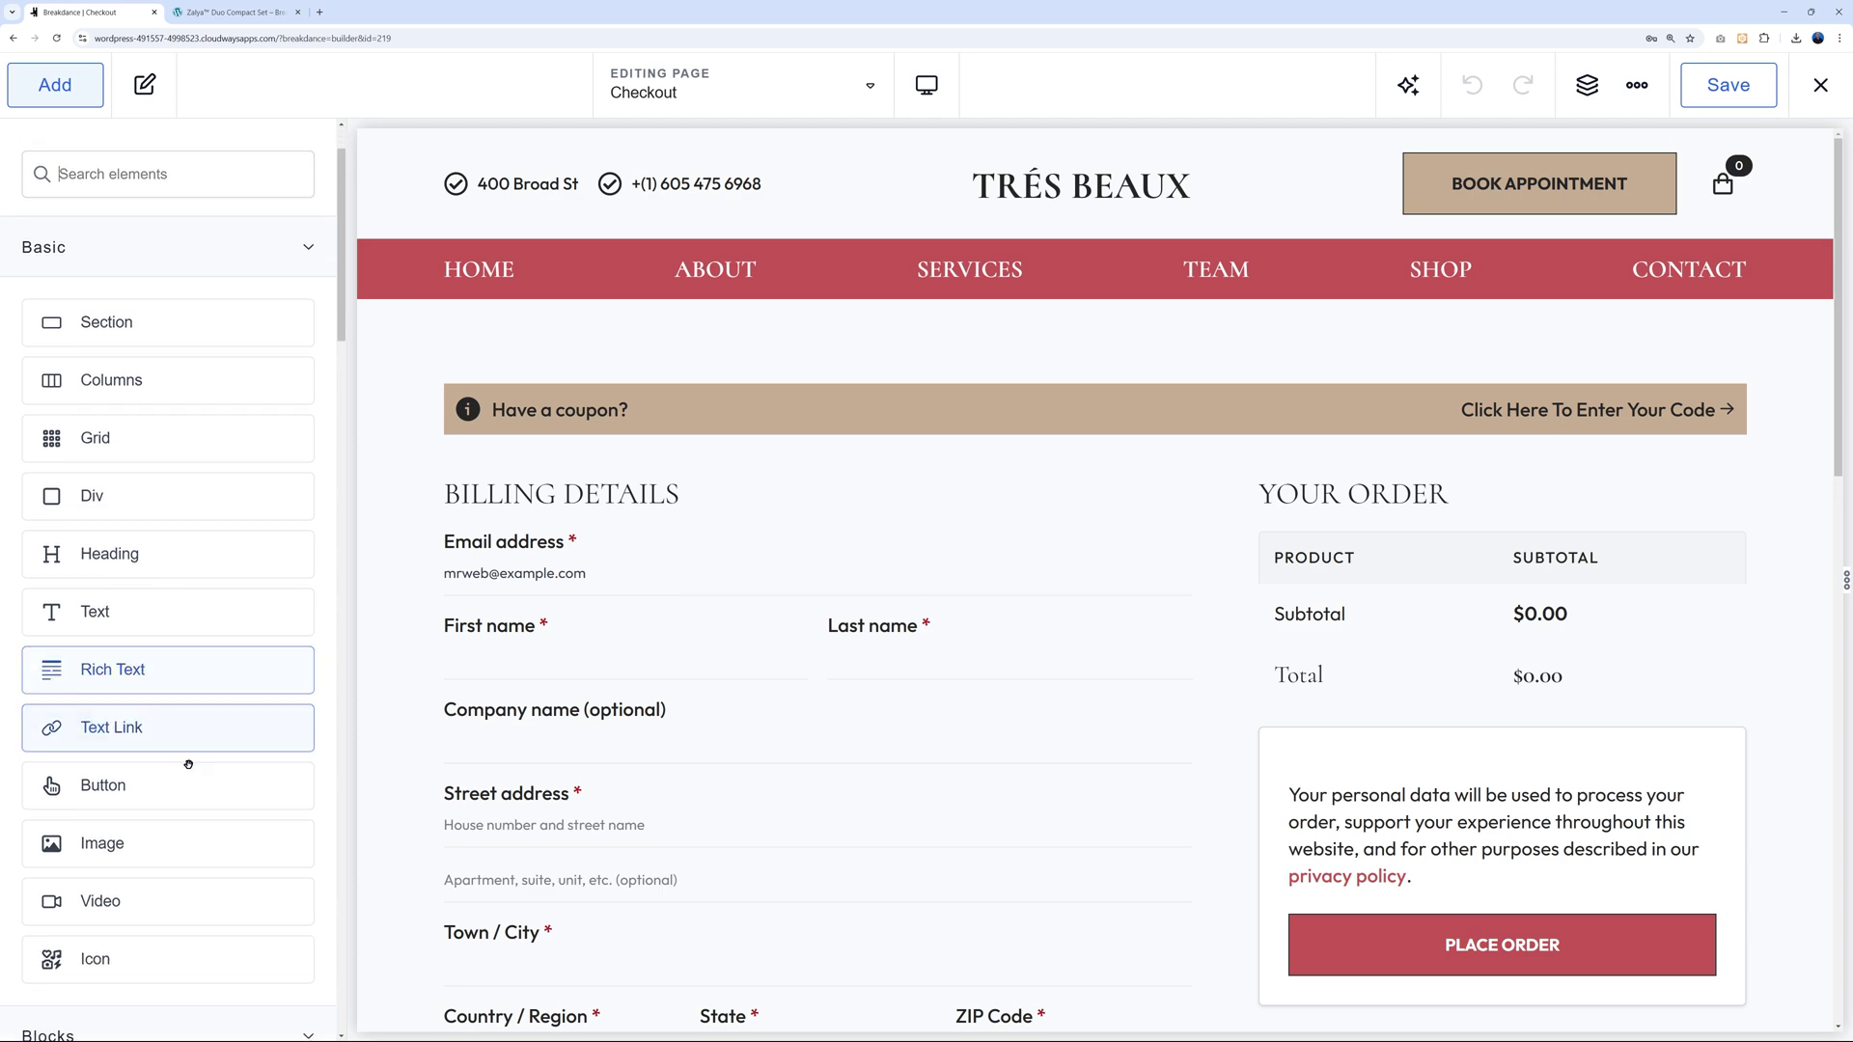
left_click_drag(135, 828, 670, 415)
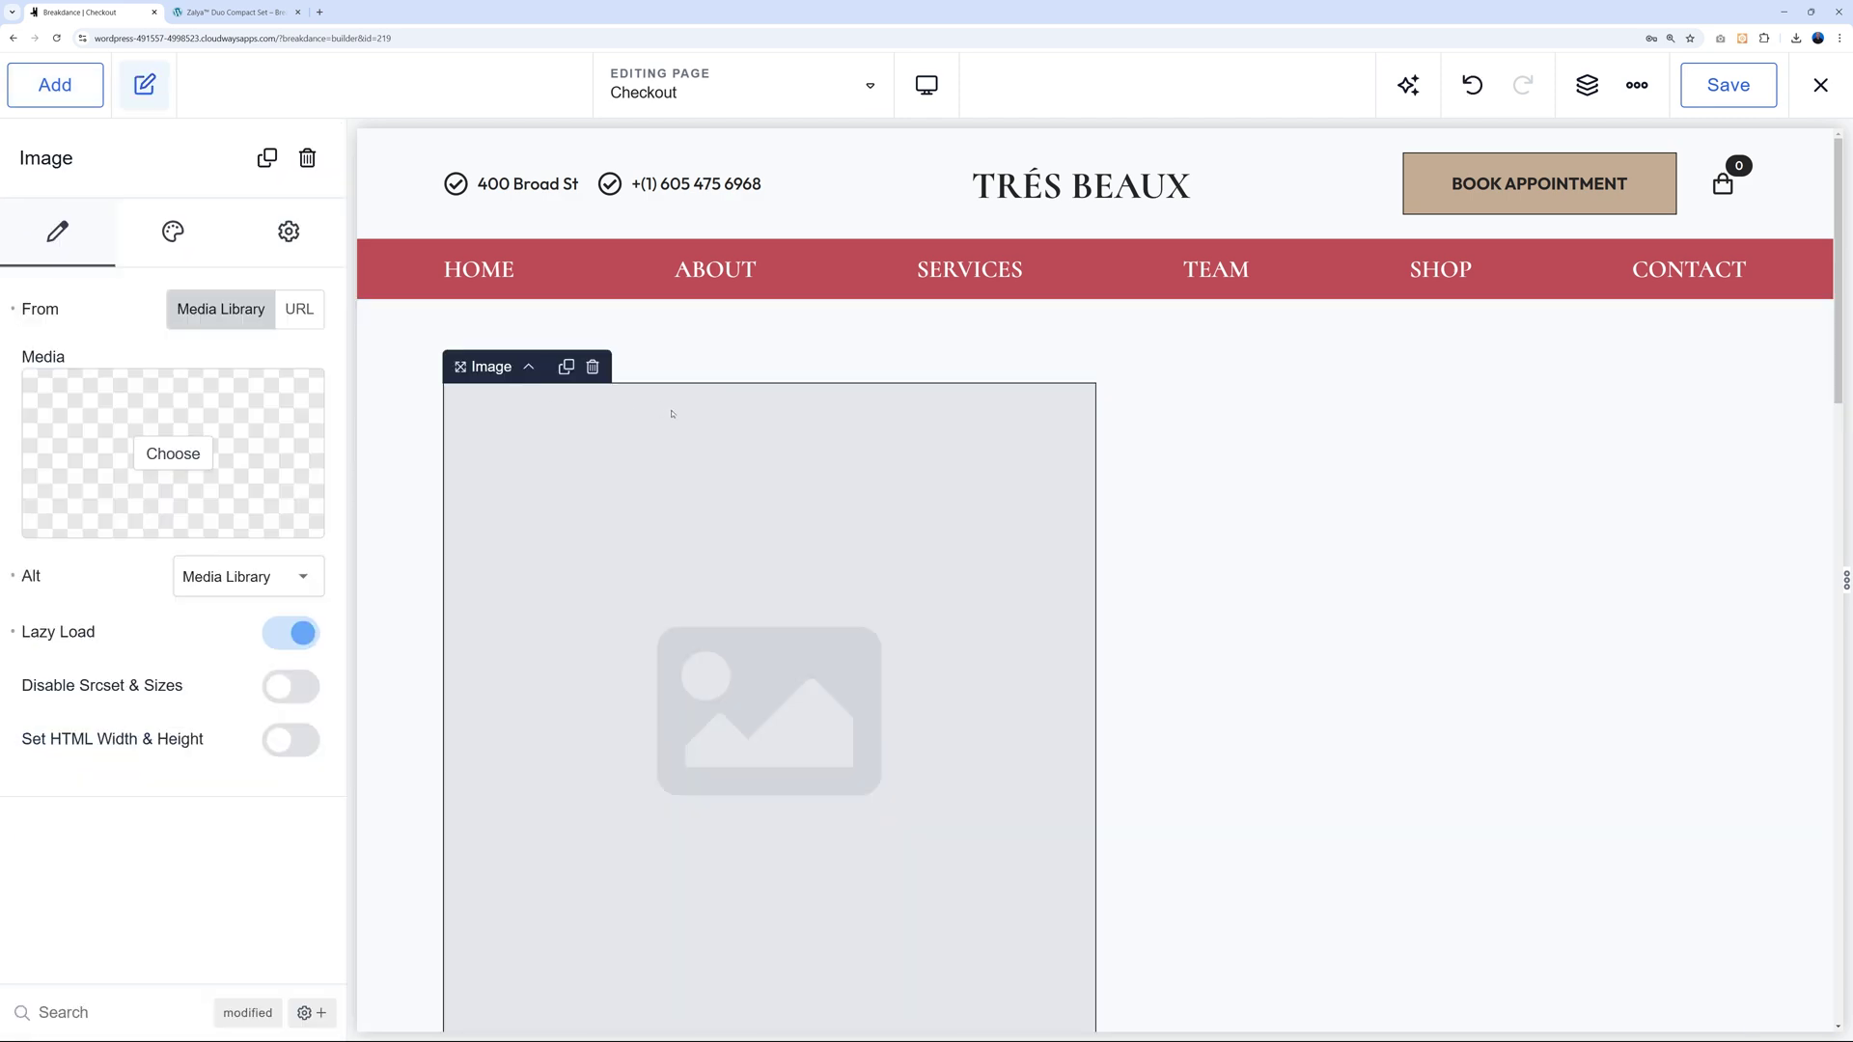
Fill the new Checkout image element with the Black Friday banner from the Media Library.
left_click(207, 456)
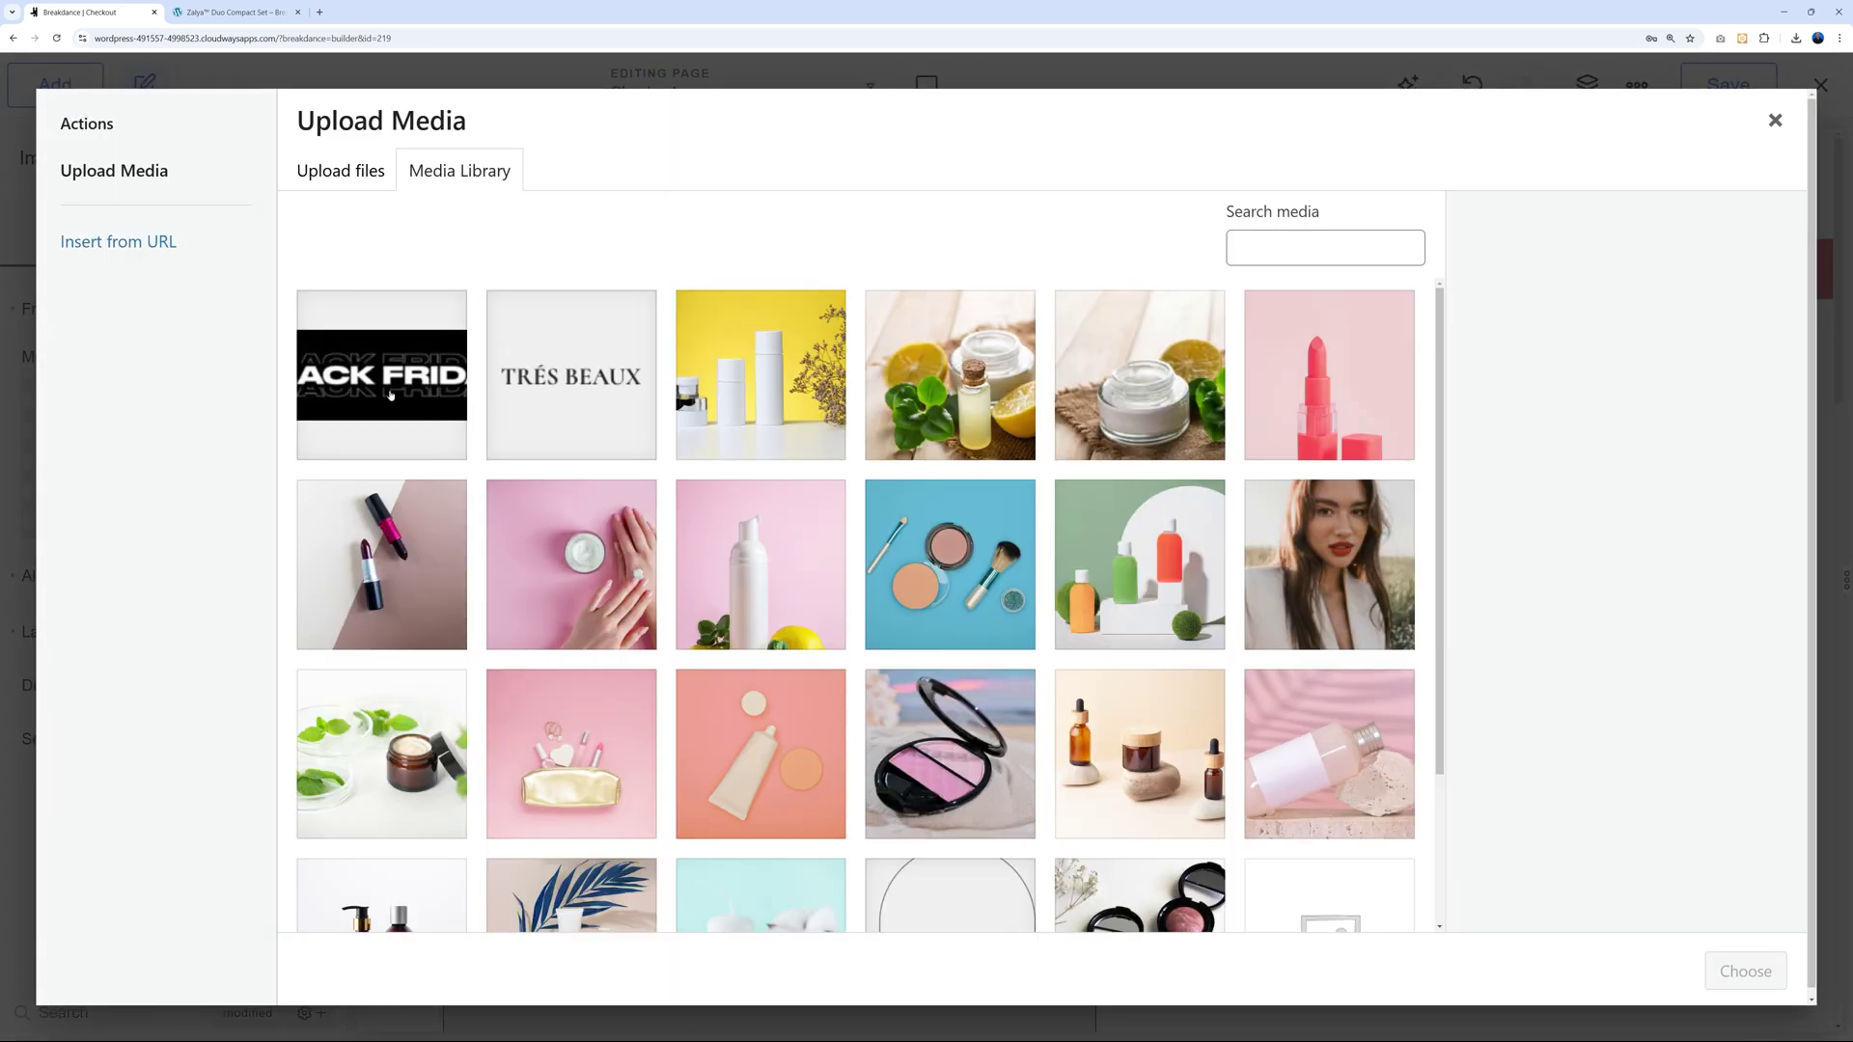
left_click(391, 396)
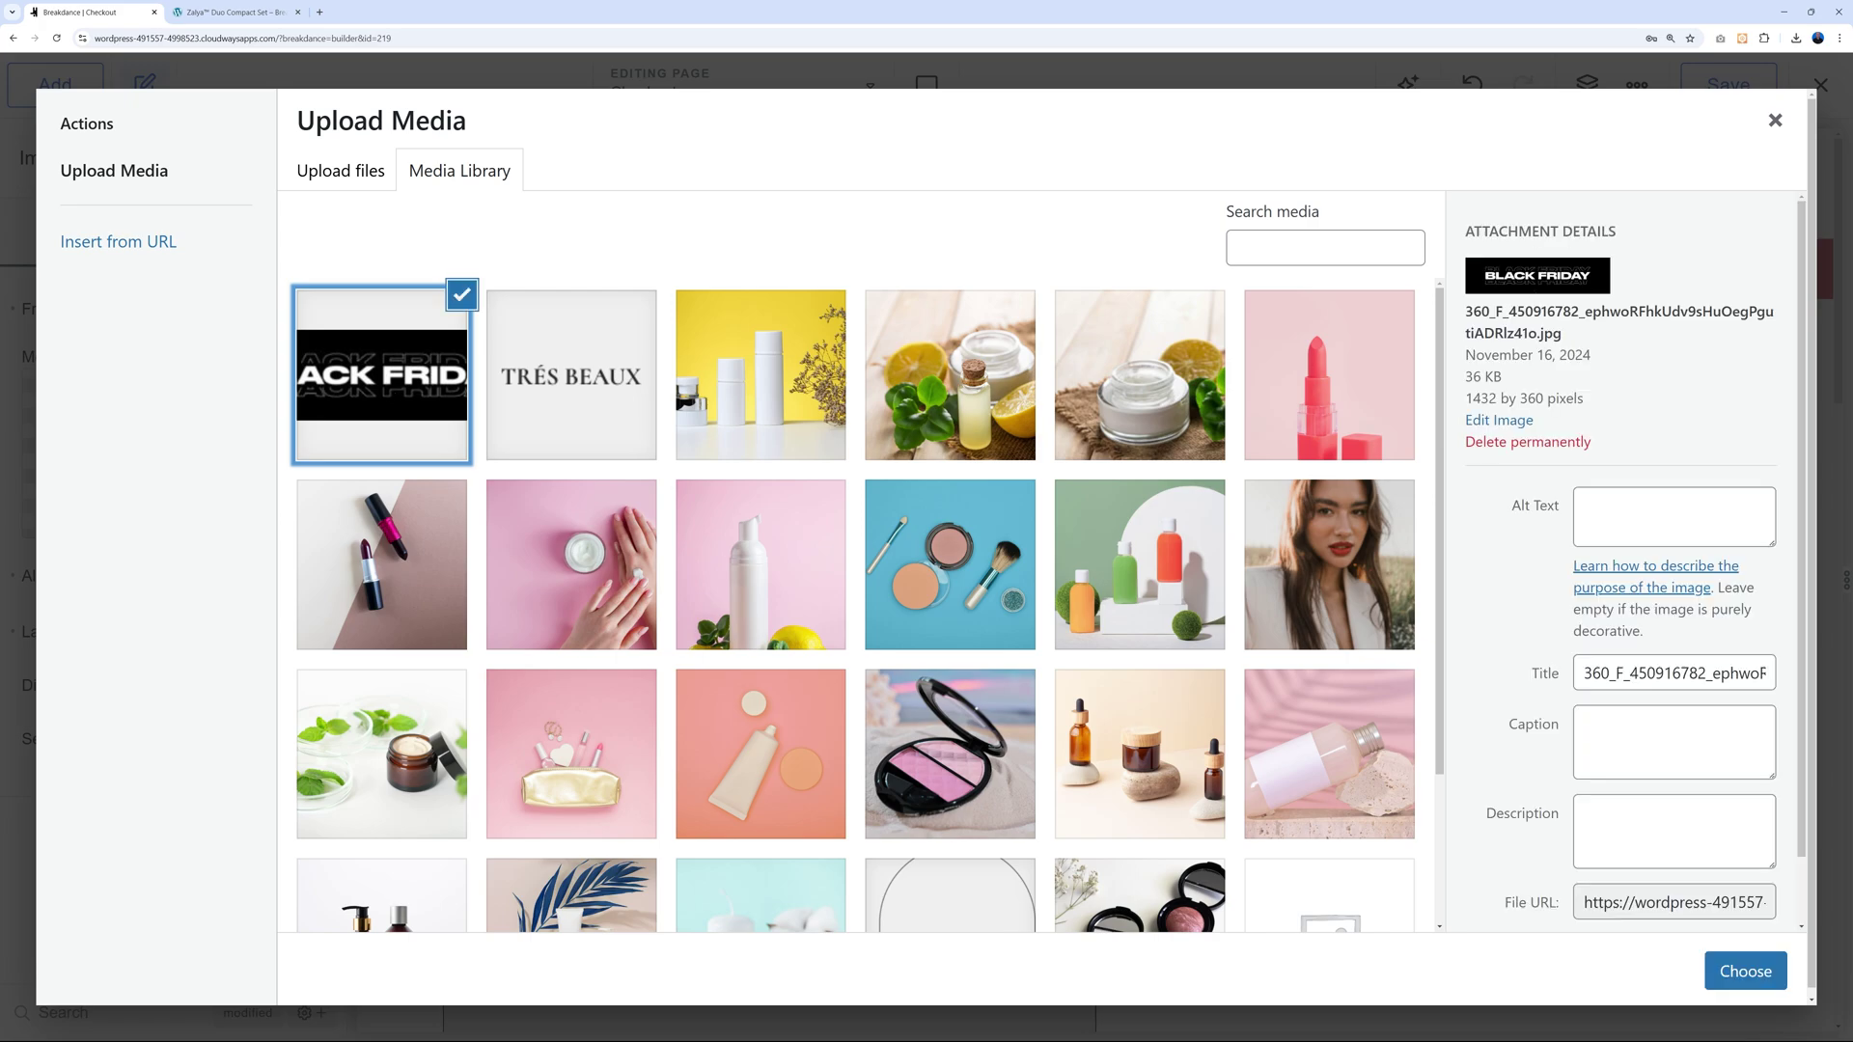
left_click(1745, 971)
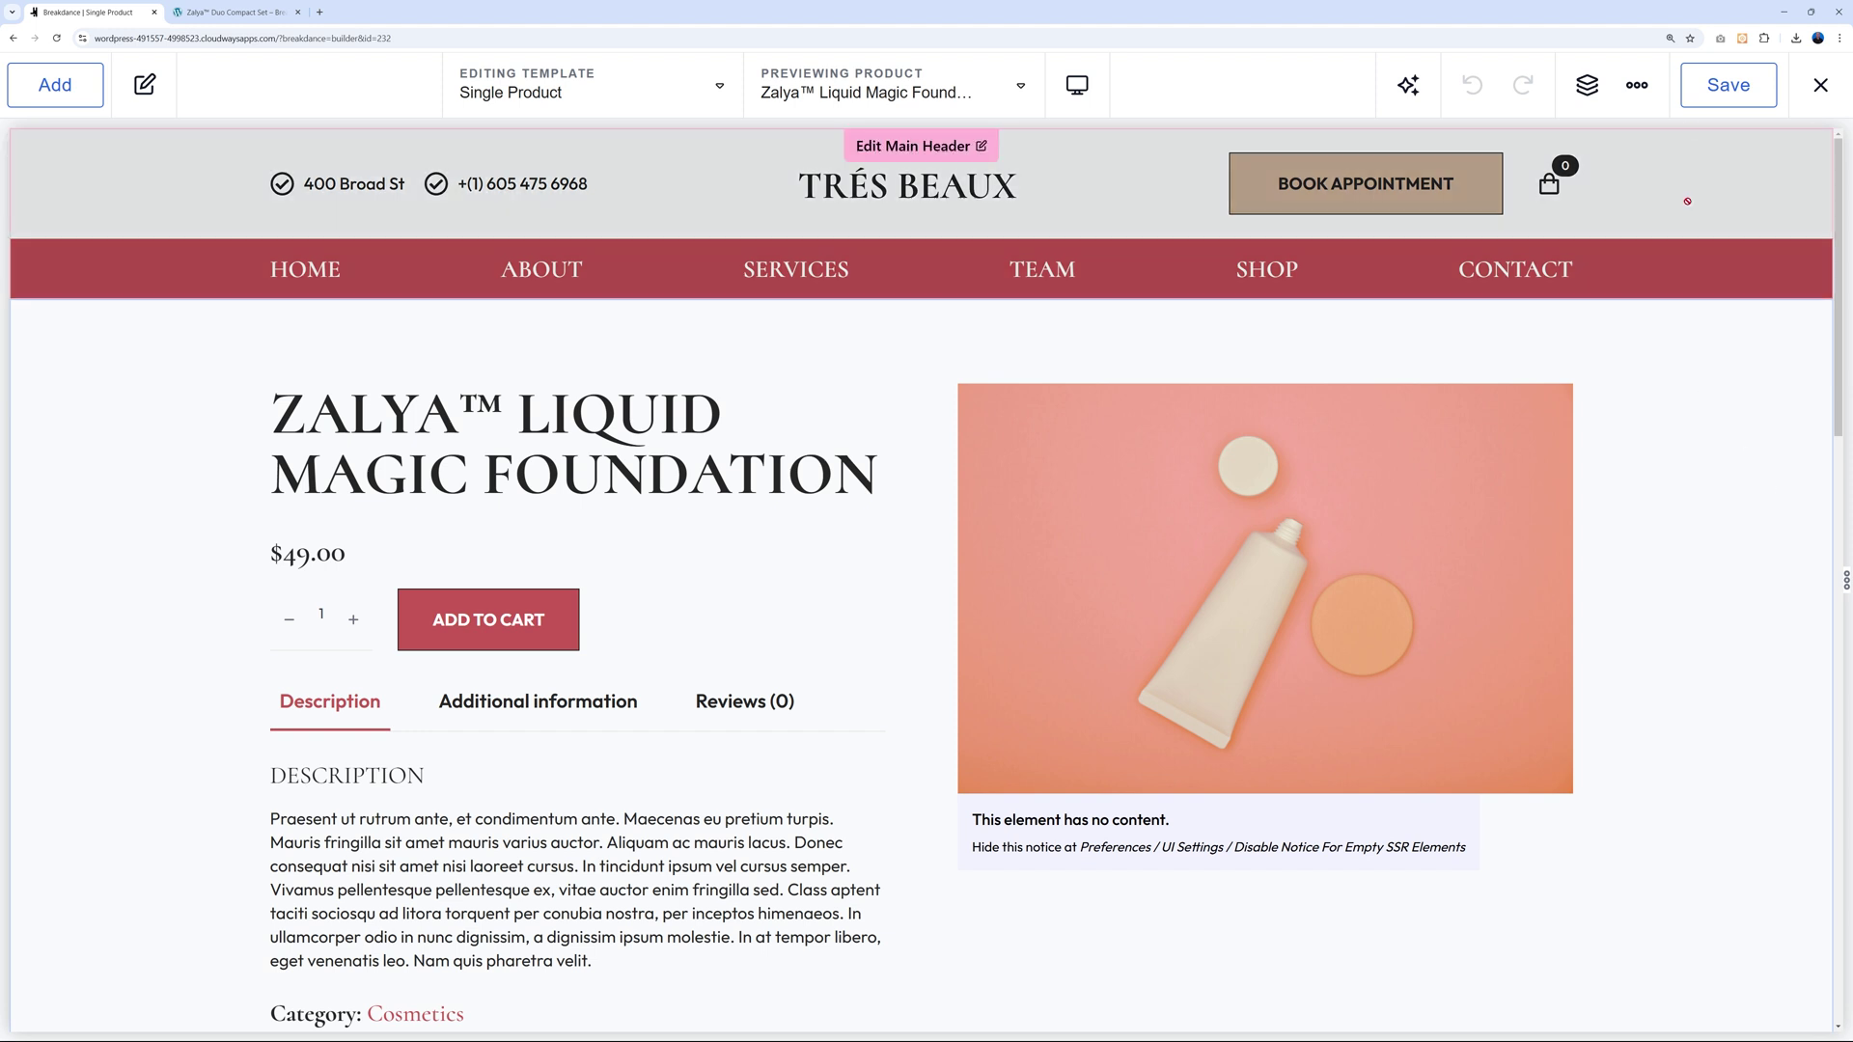
Open Global Settings and its Colors palette showing Base #252525, Primary #C65655, Secondary #C7AD94.
left_click(1636, 89)
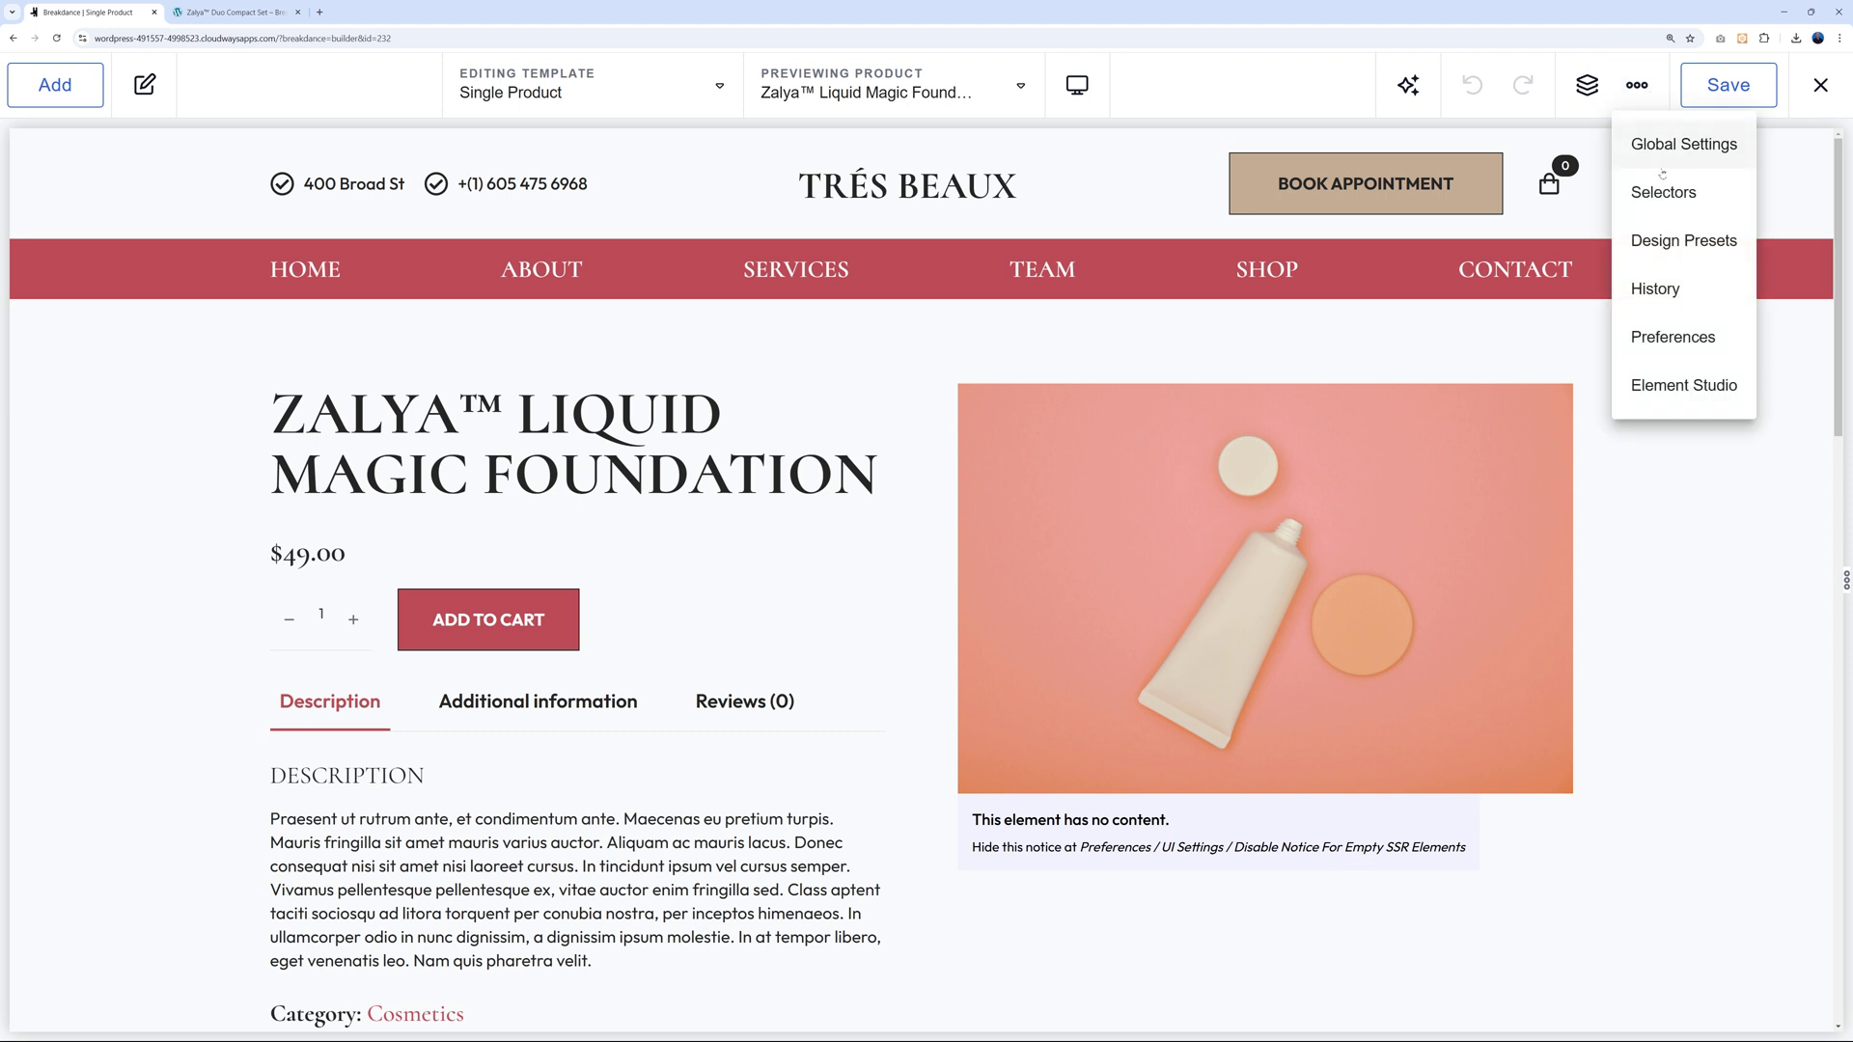
left_click(1674, 152)
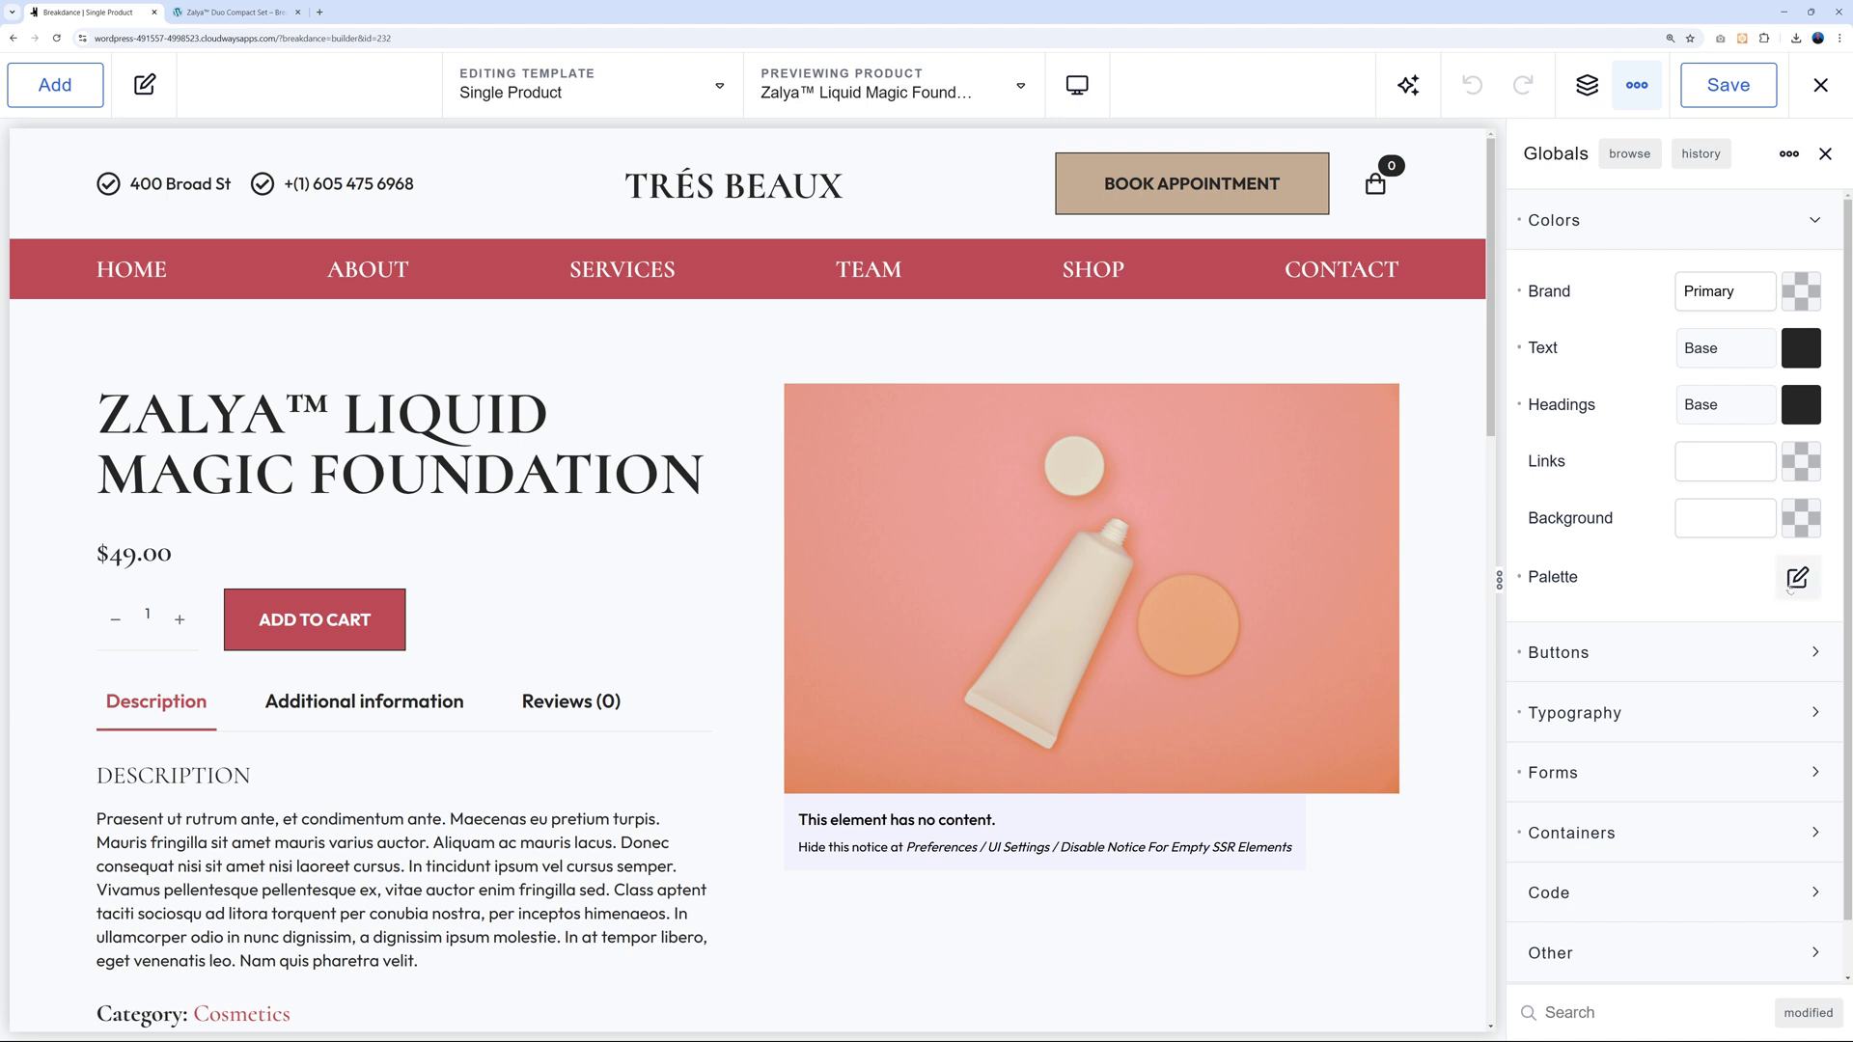
left_click(1795, 579)
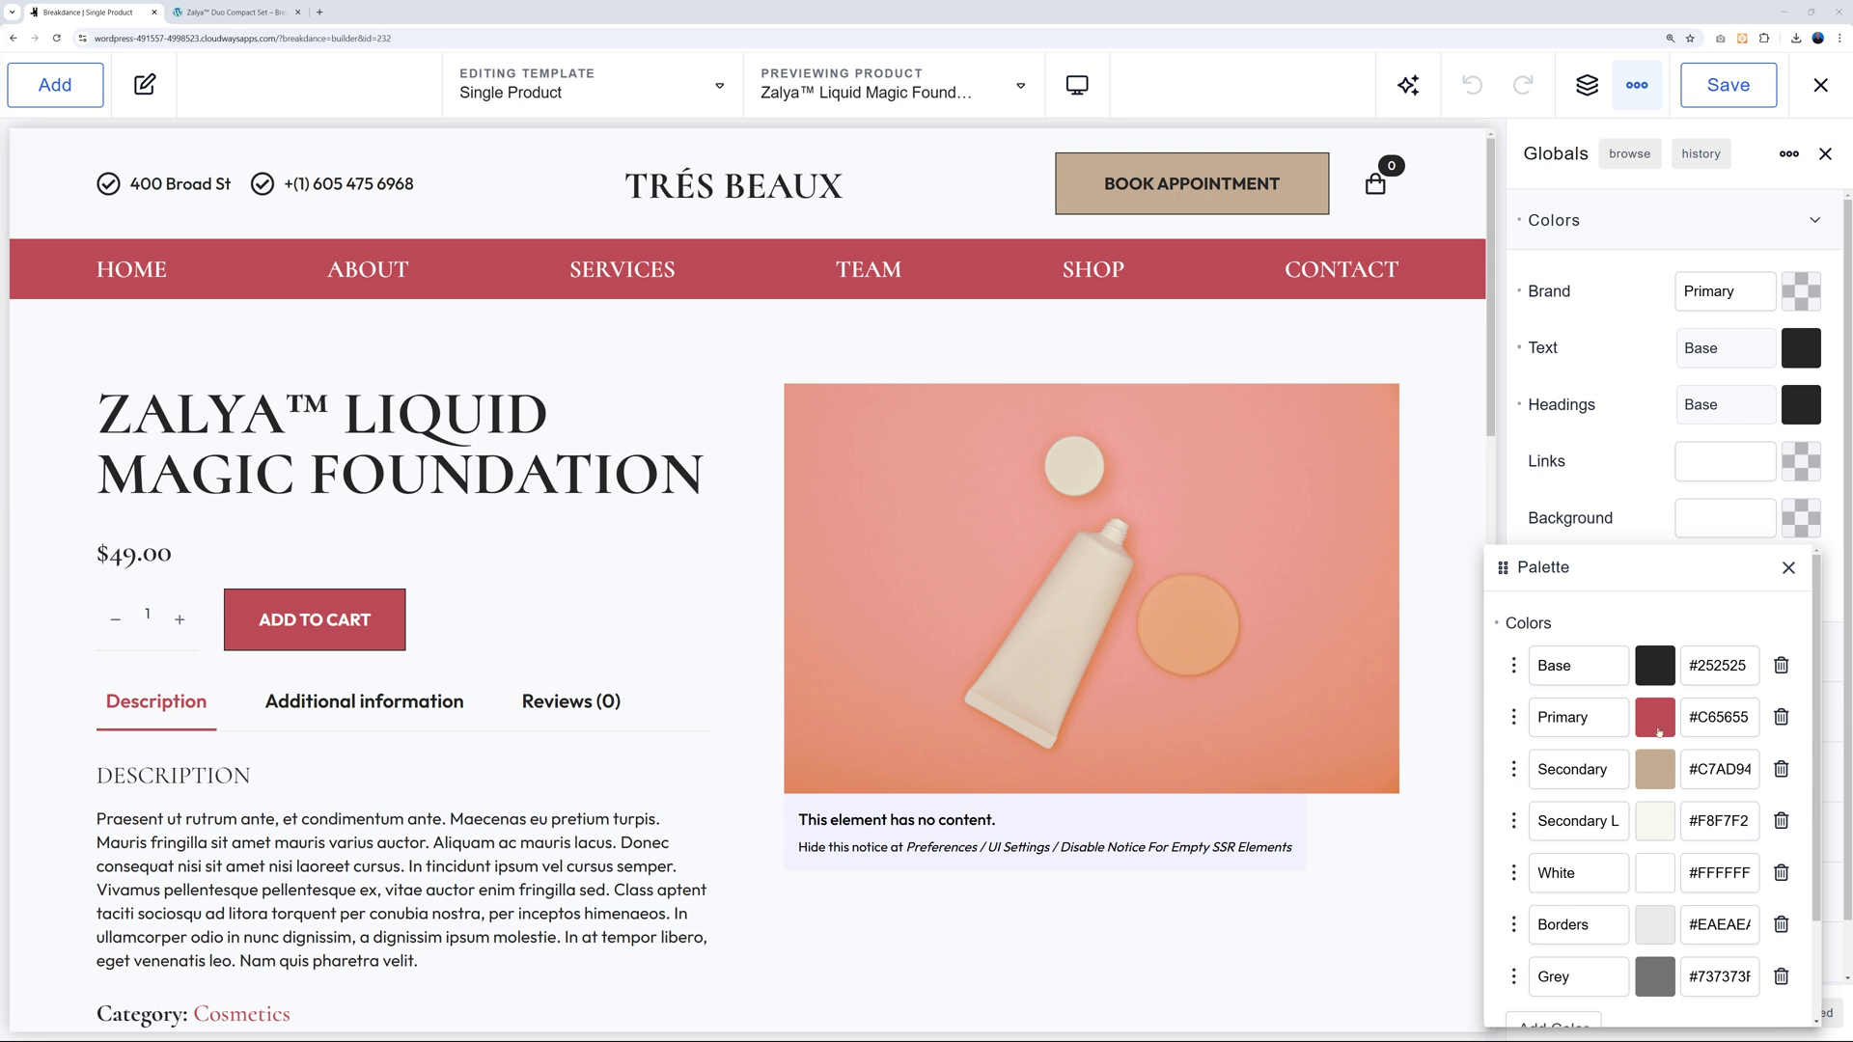
Recolour the Primary swatch to blue-purple #555EC6, review the palette, and close the editor.
left_click(1658, 733)
left_click(1595, 907)
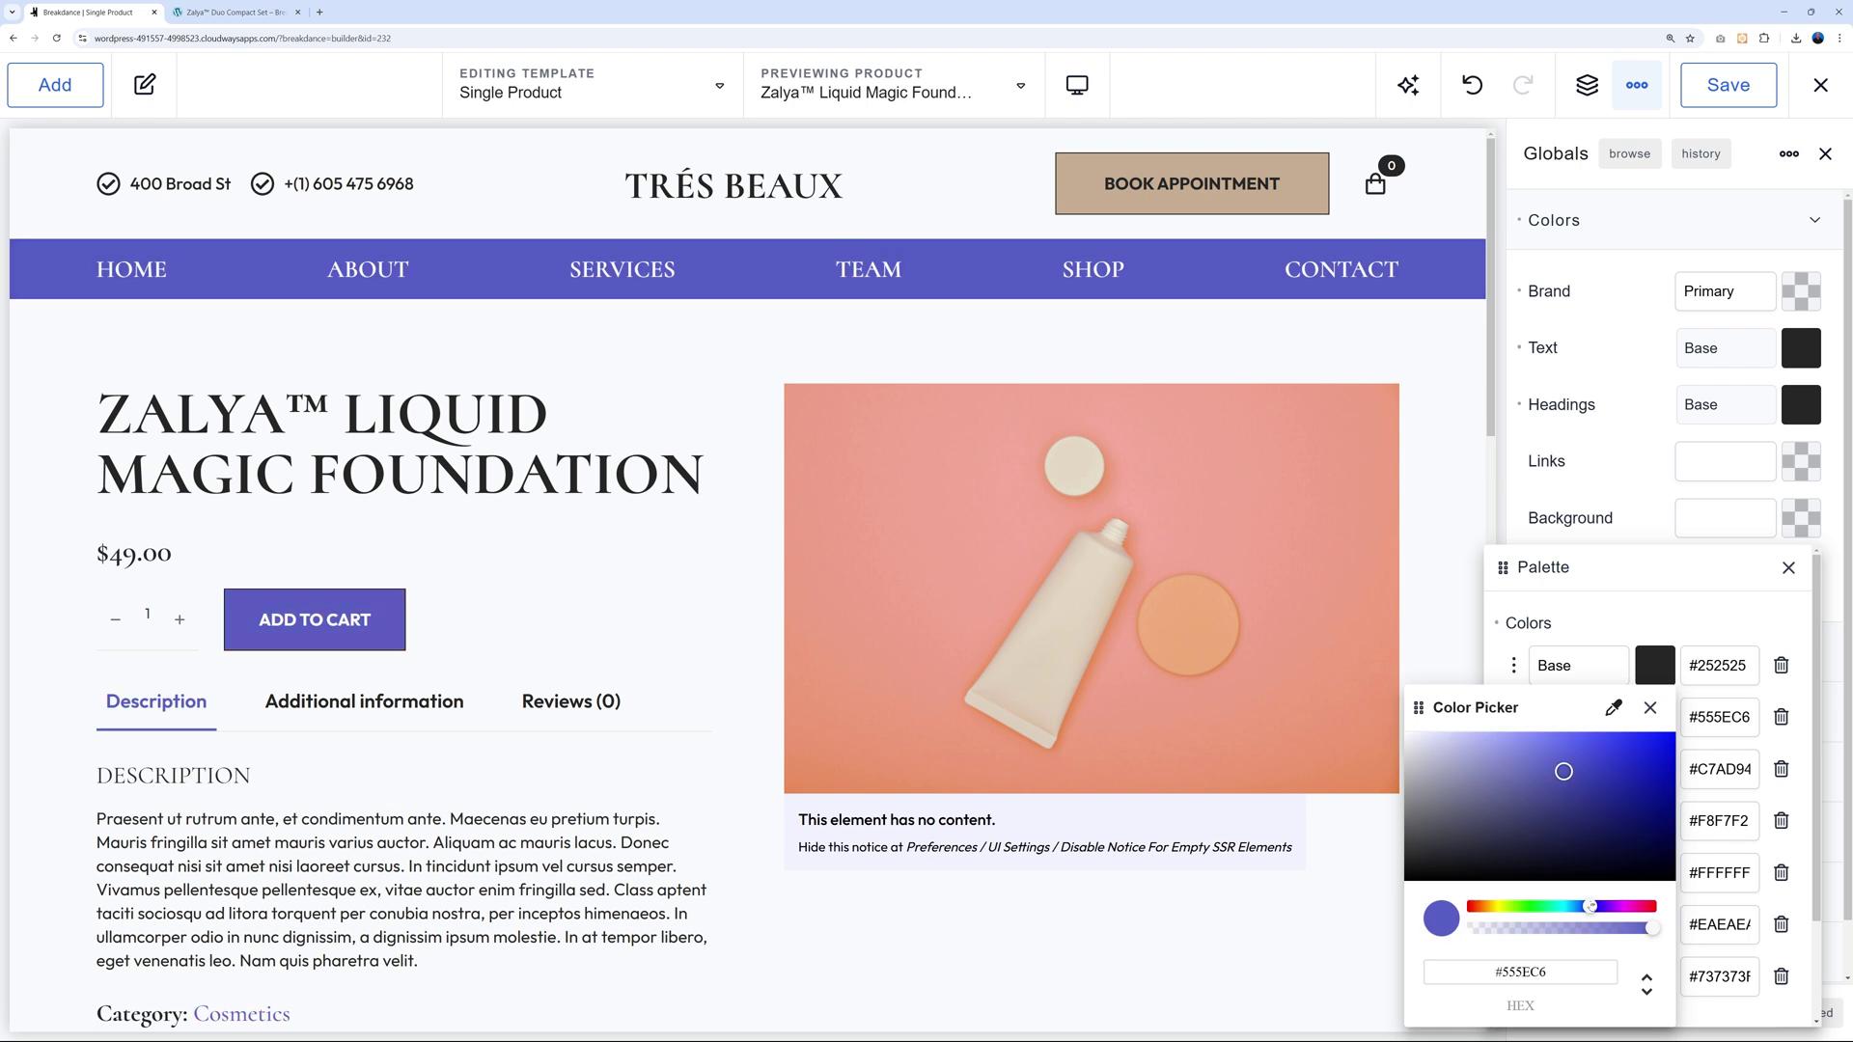
left_click(1666, 627)
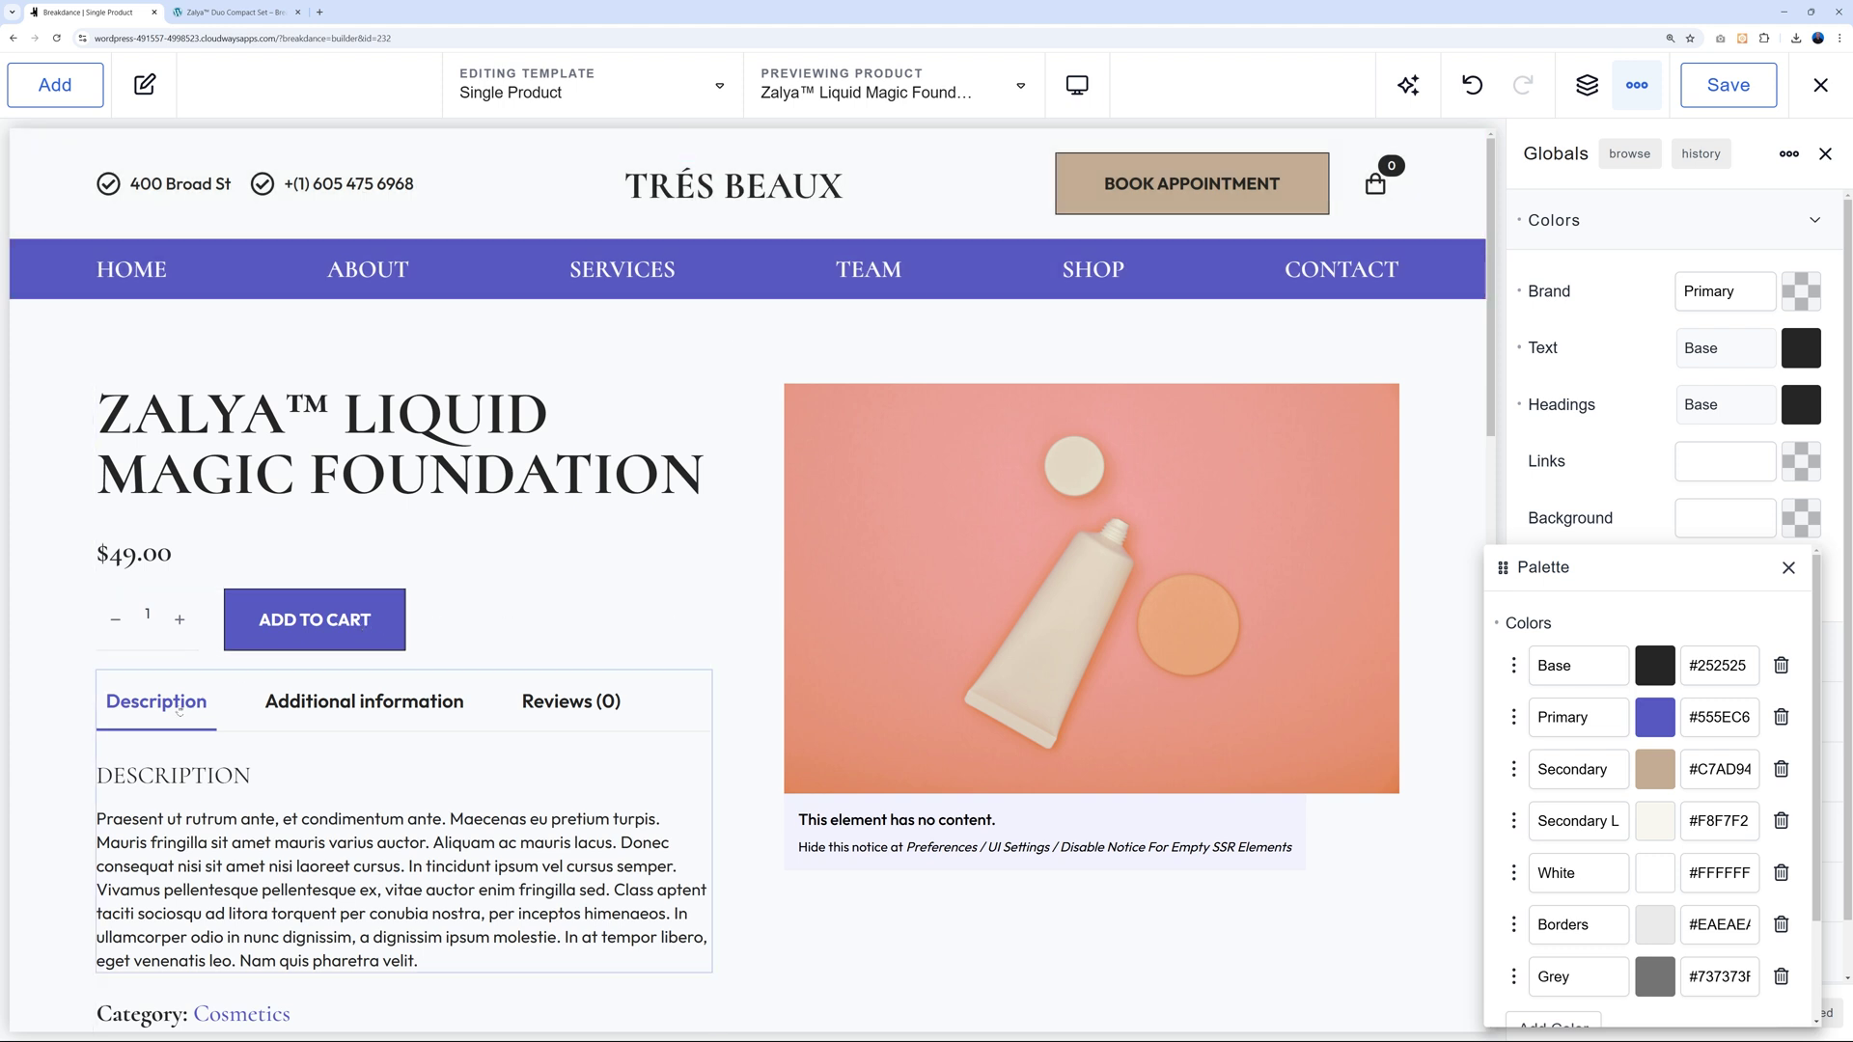
scroll(181, 709, "down", 3)
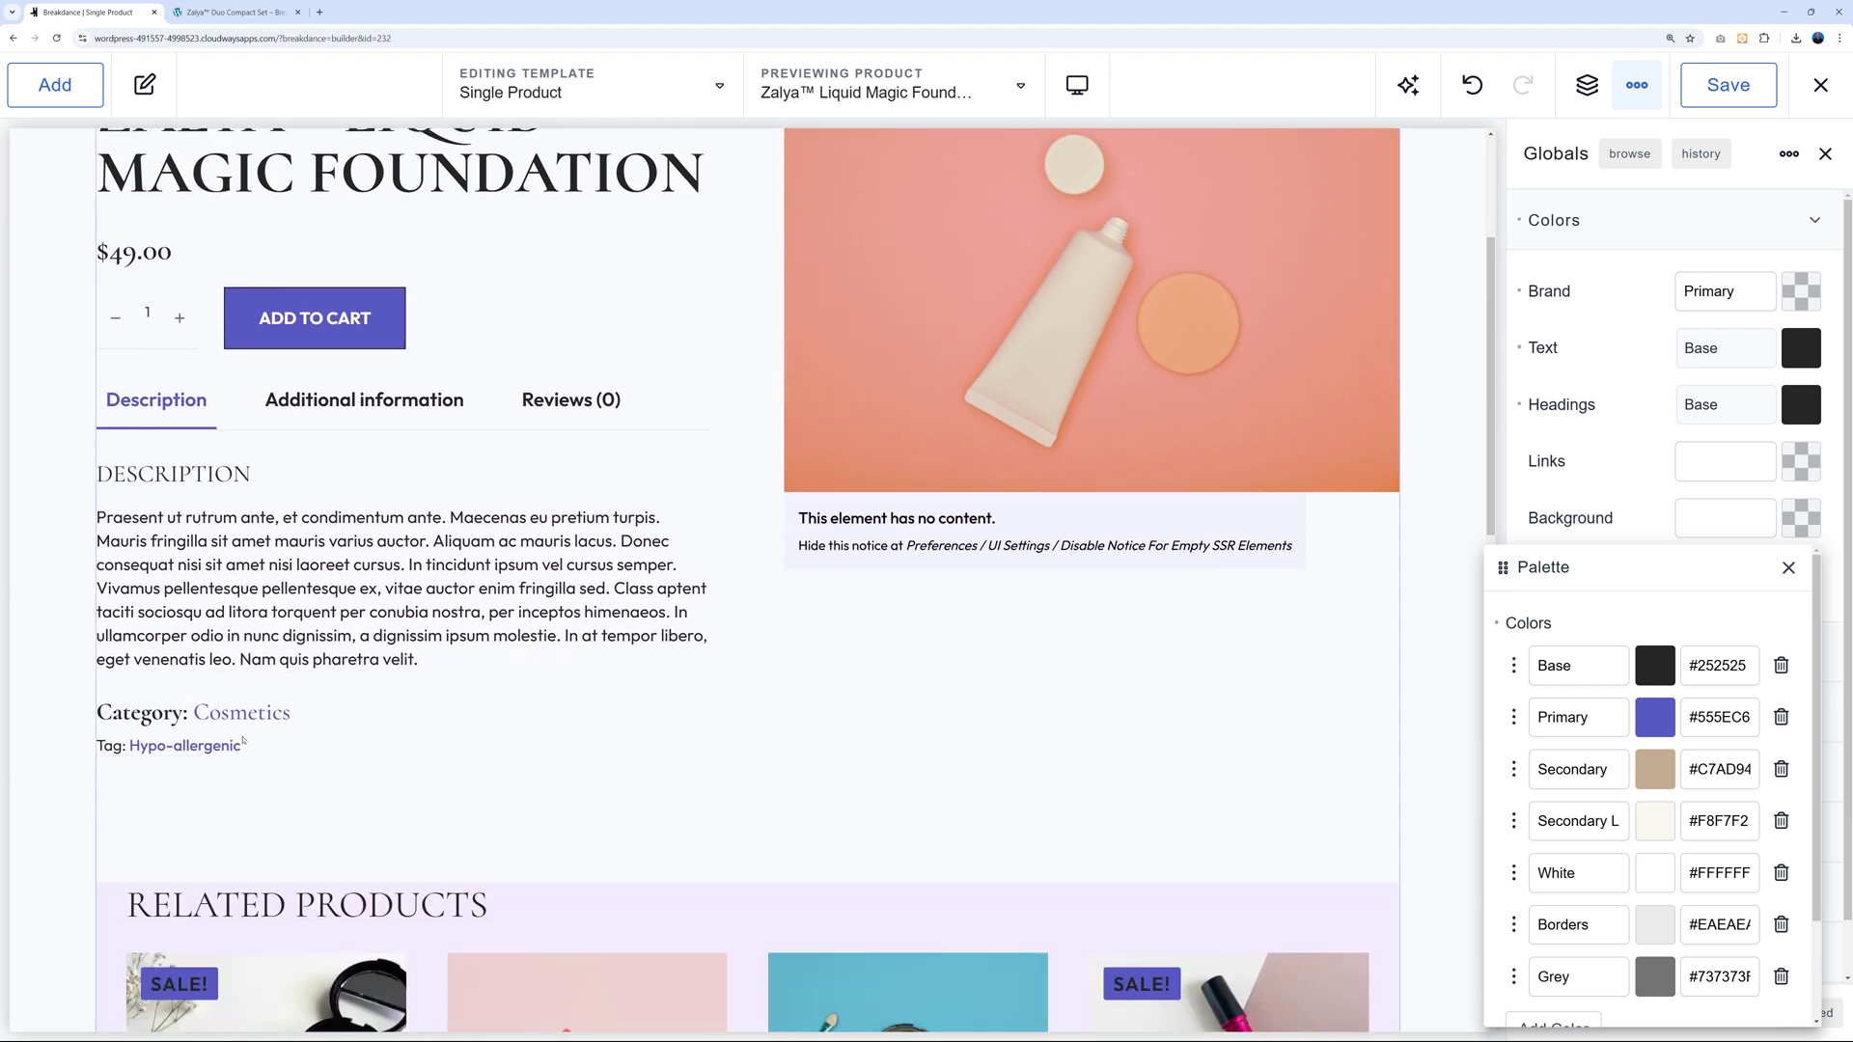
scroll(728, 730, "down", 3)
scroll(728, 731, "down", 1)
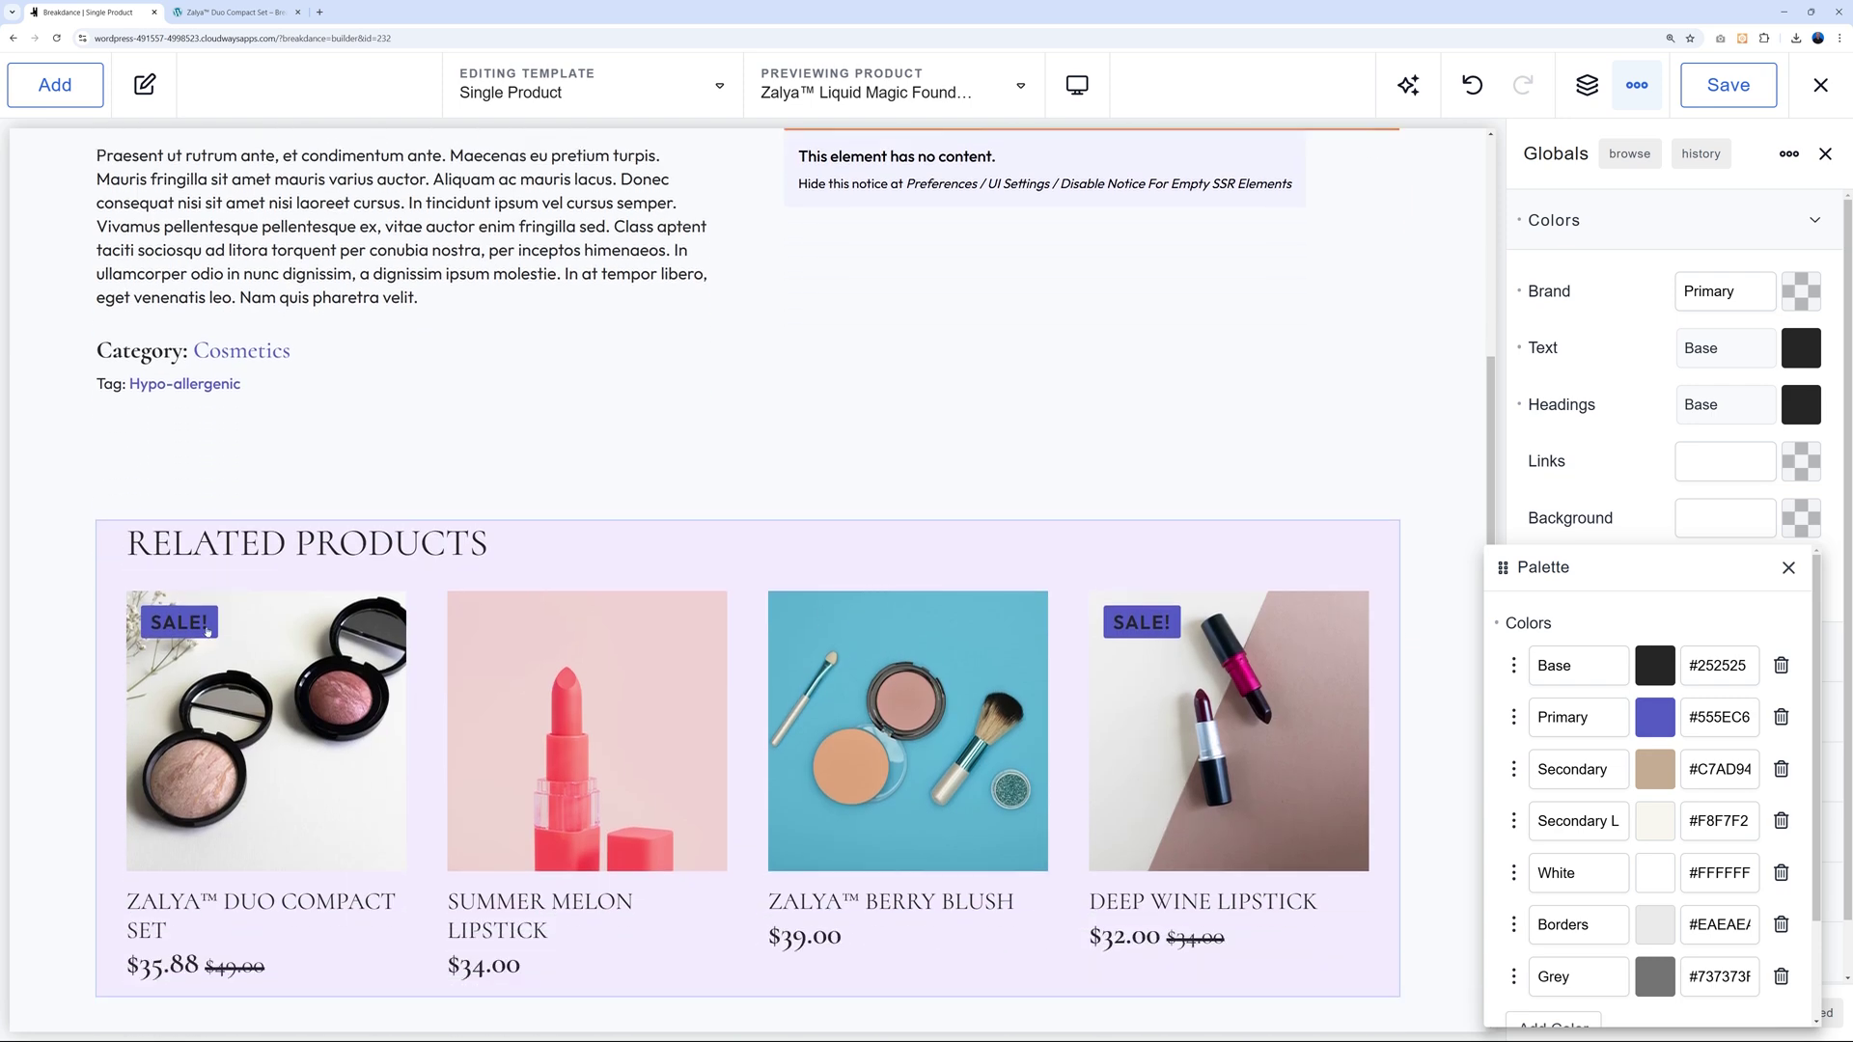
scroll(1187, 629, "down", 10)
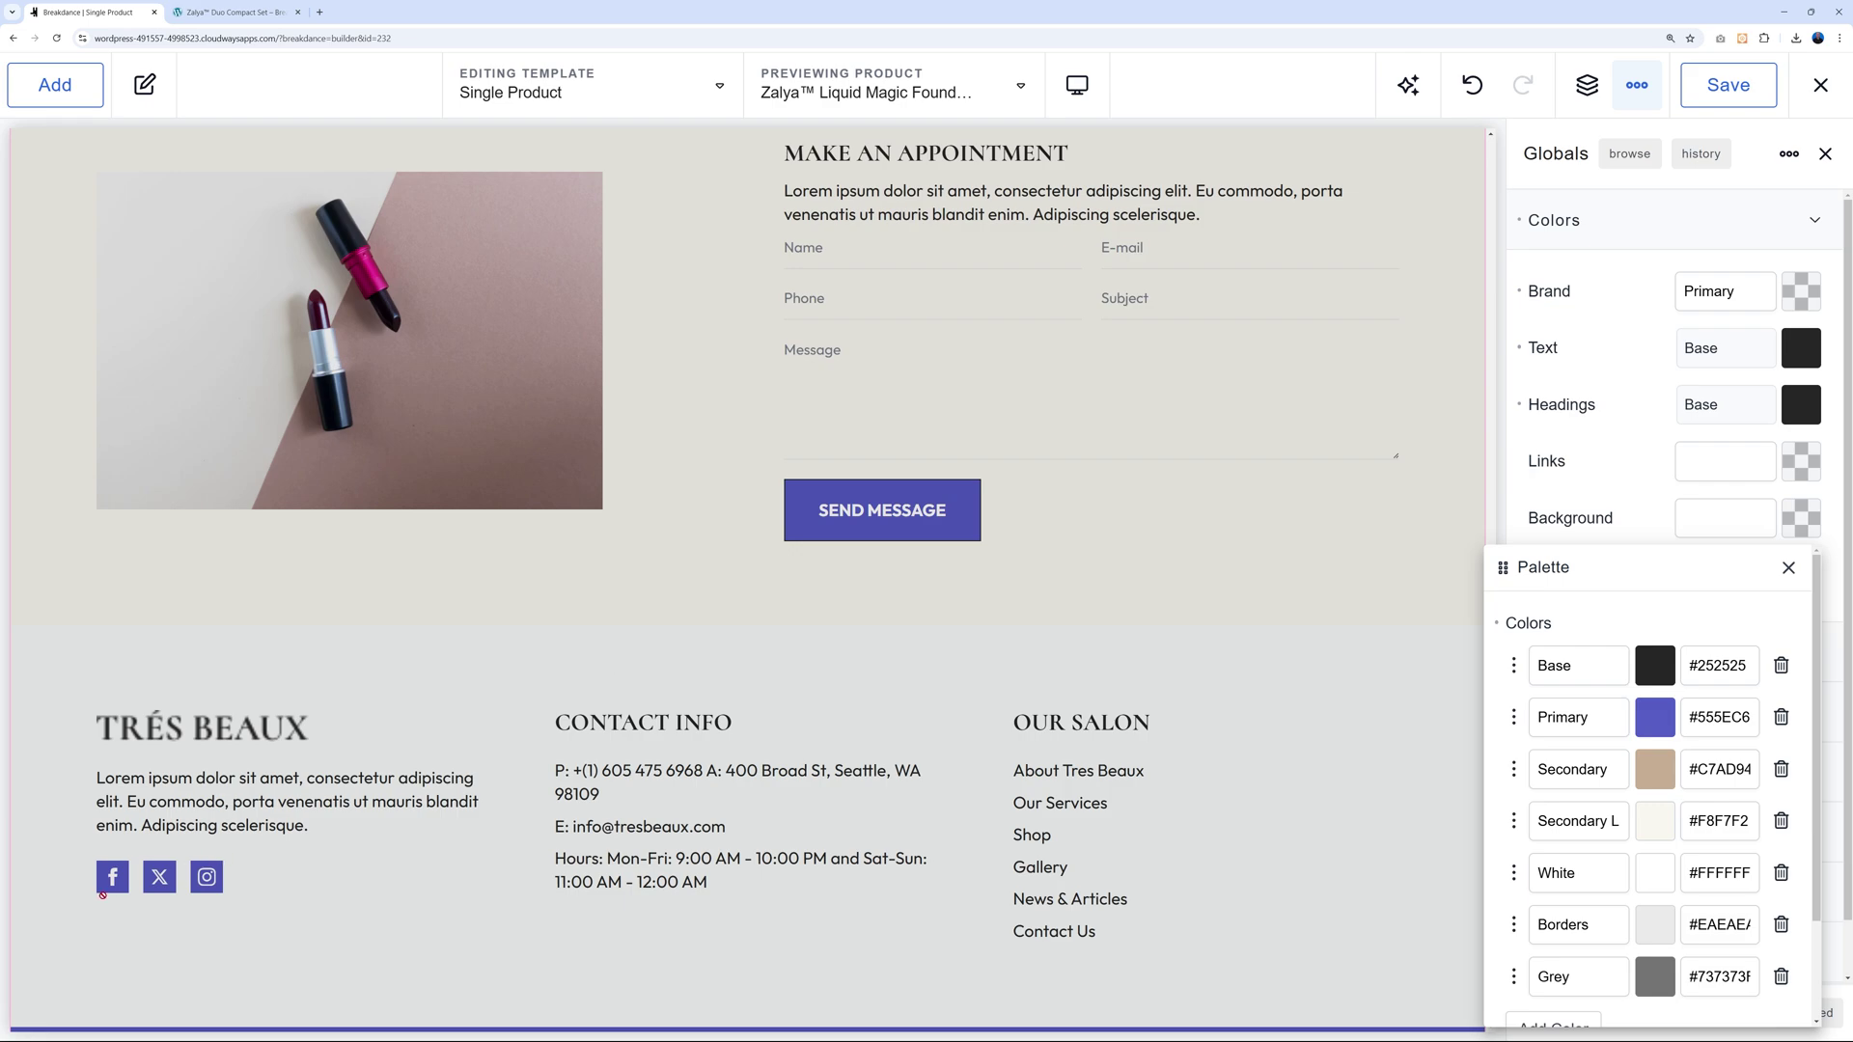
scroll(1210, 805, "up", 15)
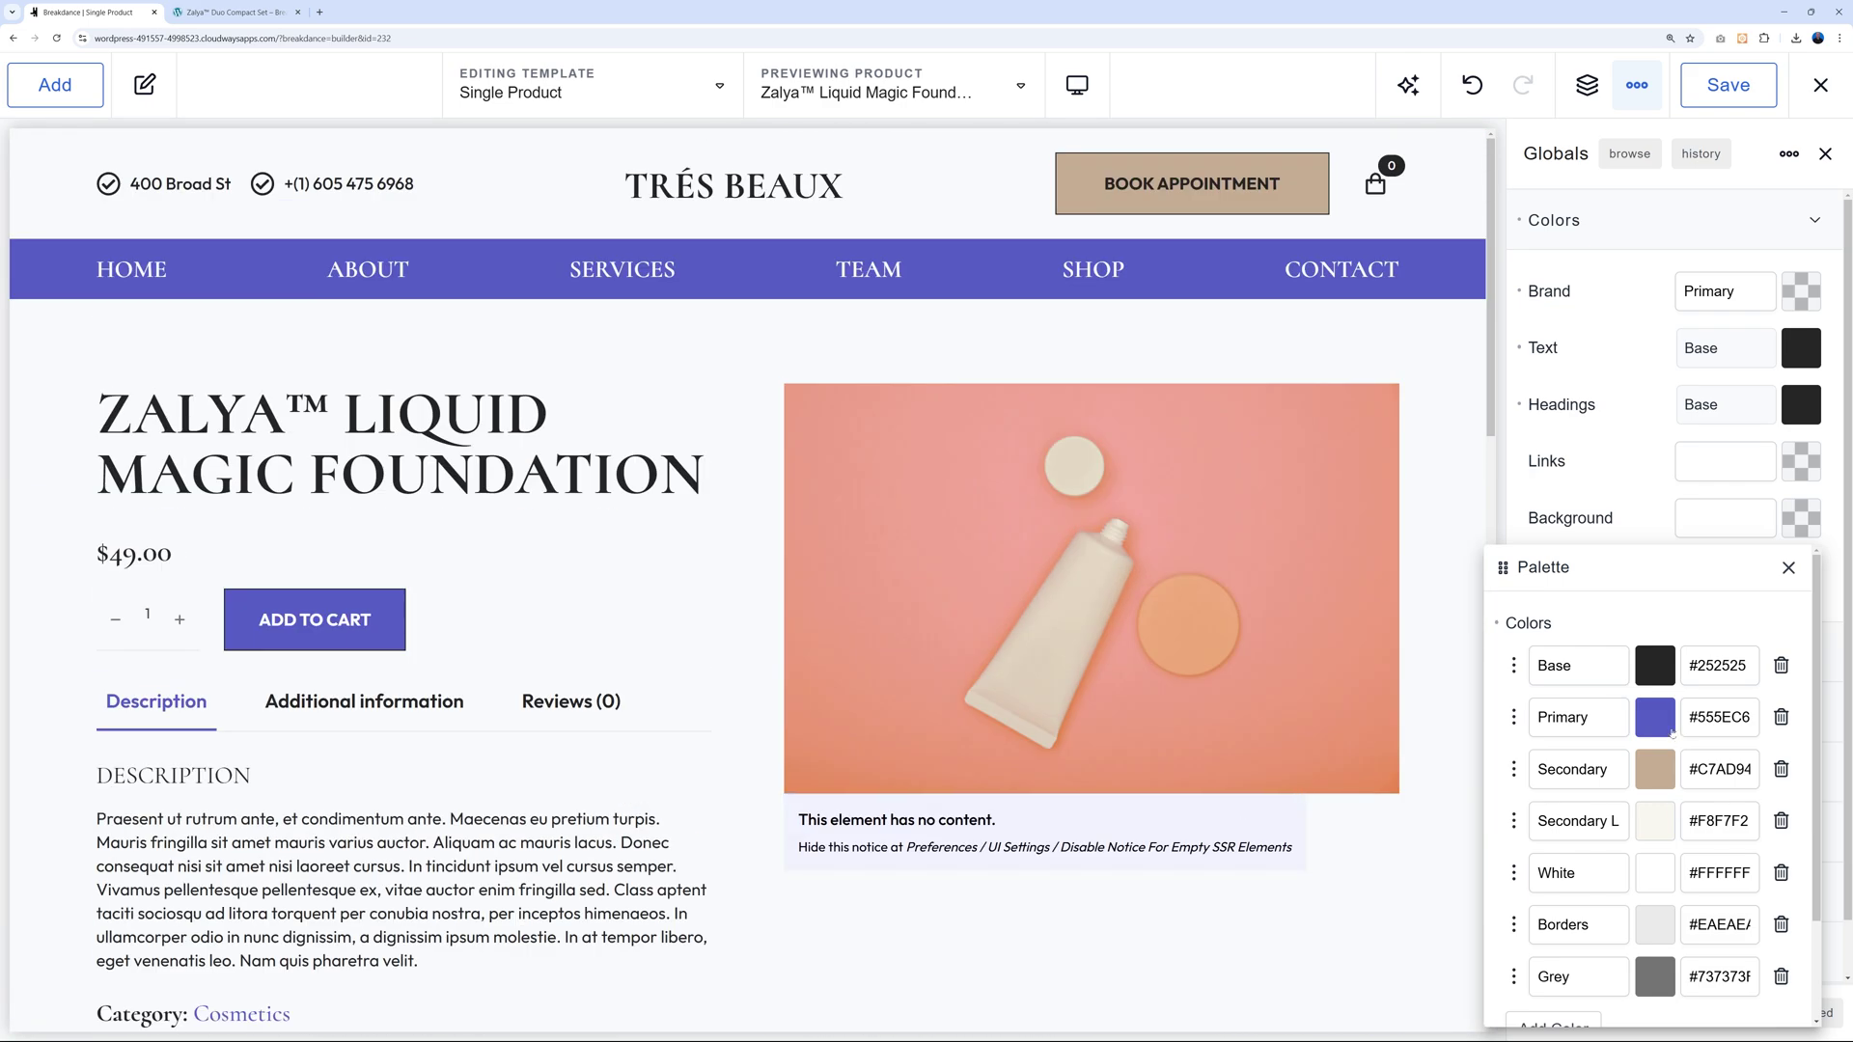
left_click(1789, 567)
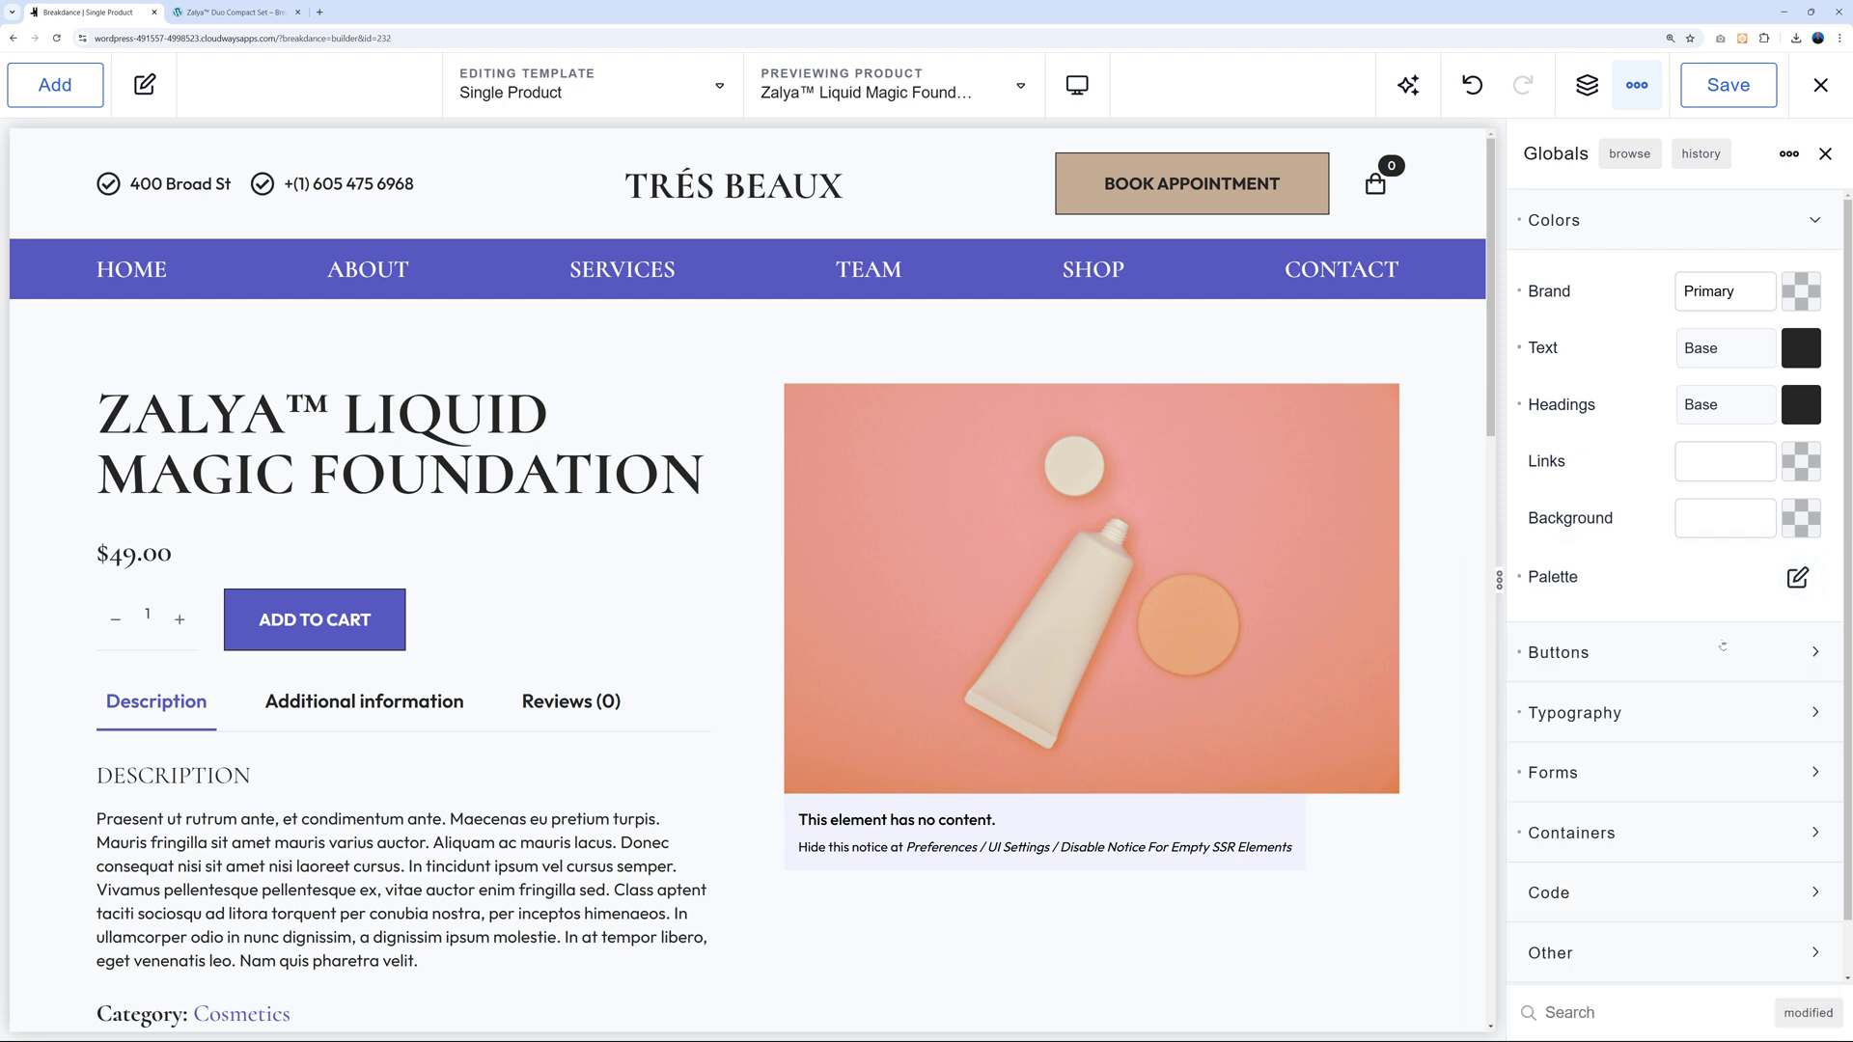
Review the global Primary button style: Primary background, 1 px Base-coloured outline, square corners.
left_click(1812, 652)
scroll(1709, 637, "down", 1)
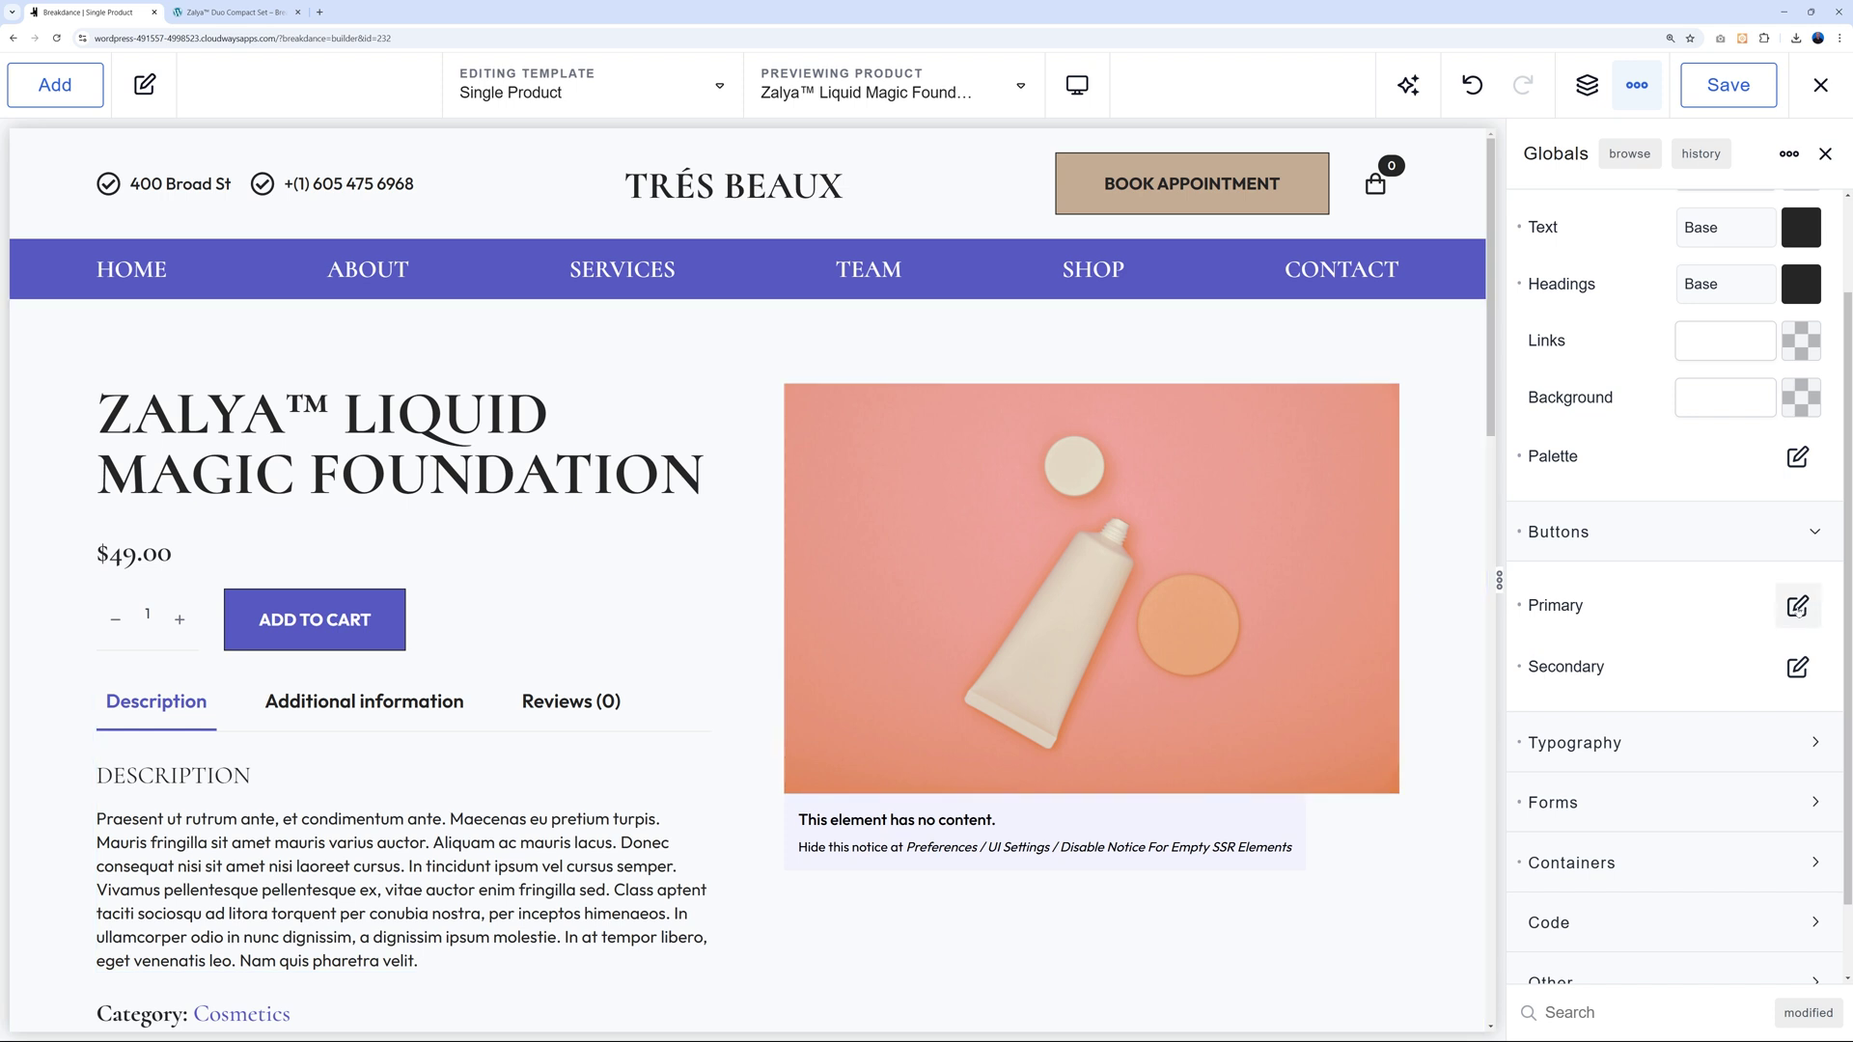
left_click(1798, 607)
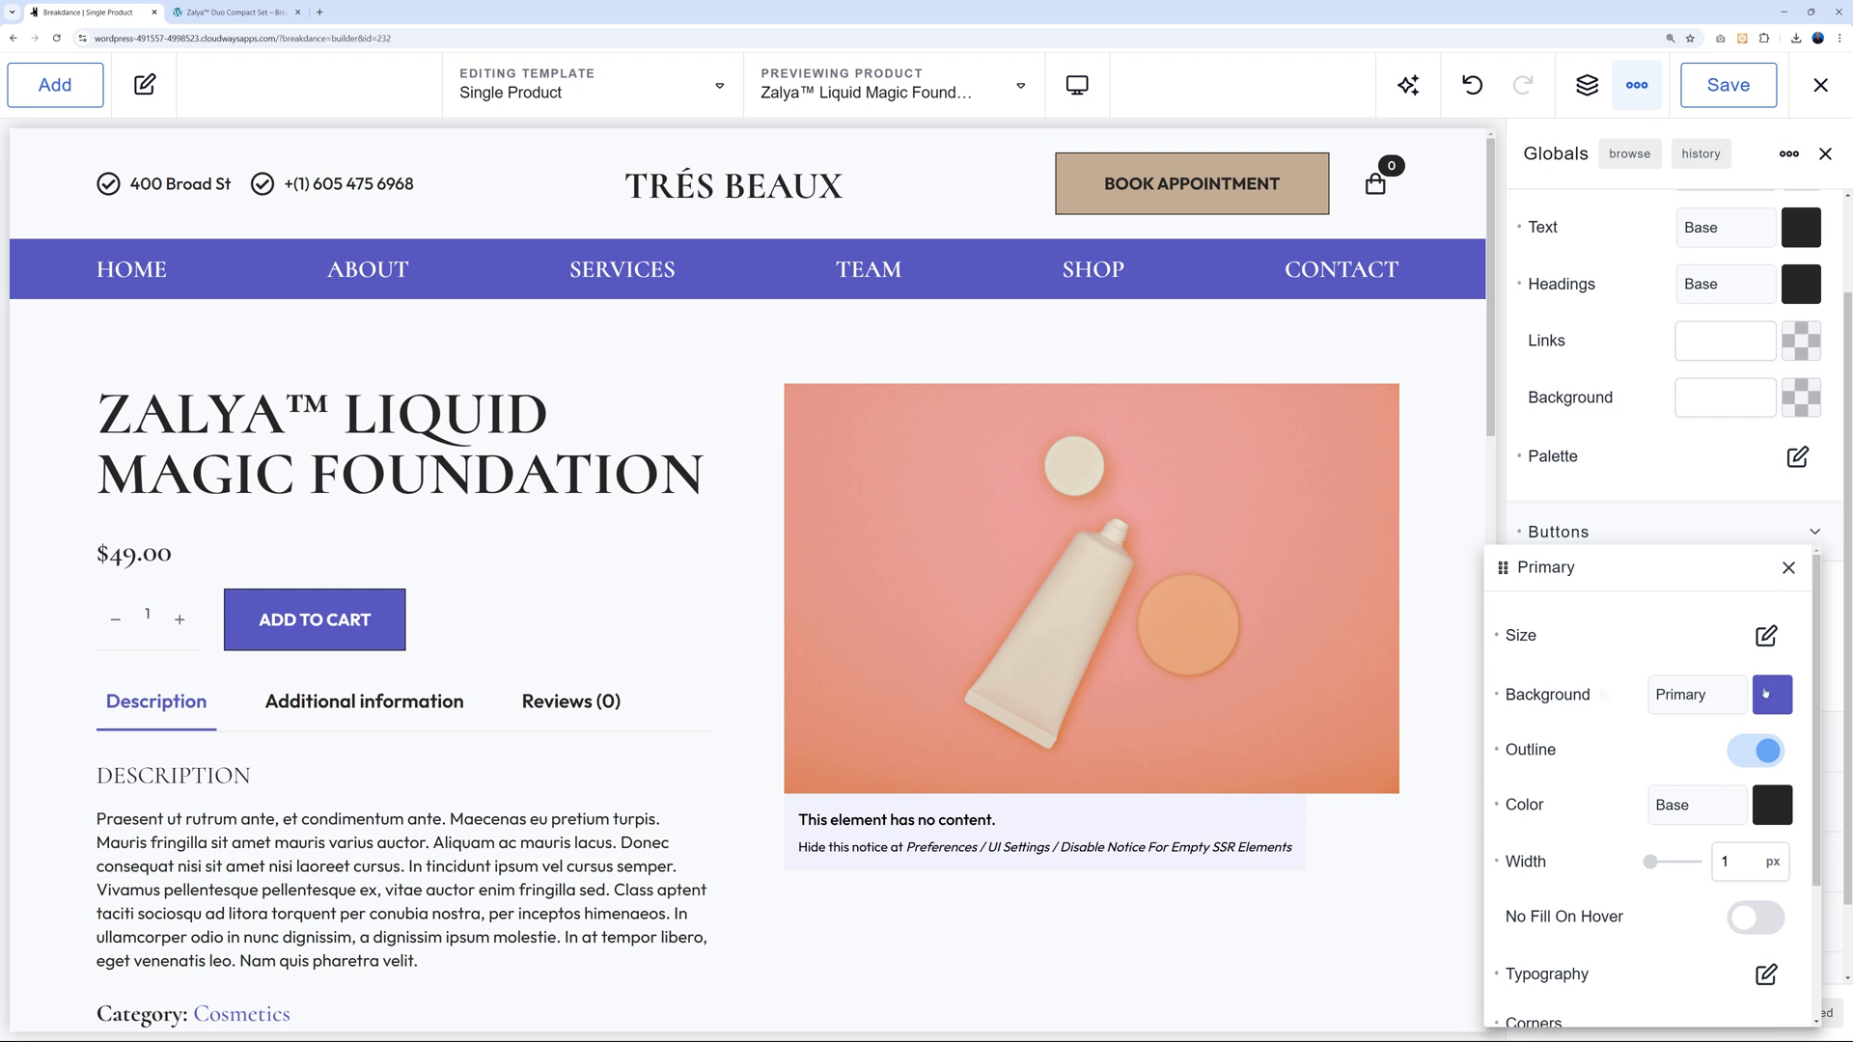
scroll(1660, 780, "down", 2)
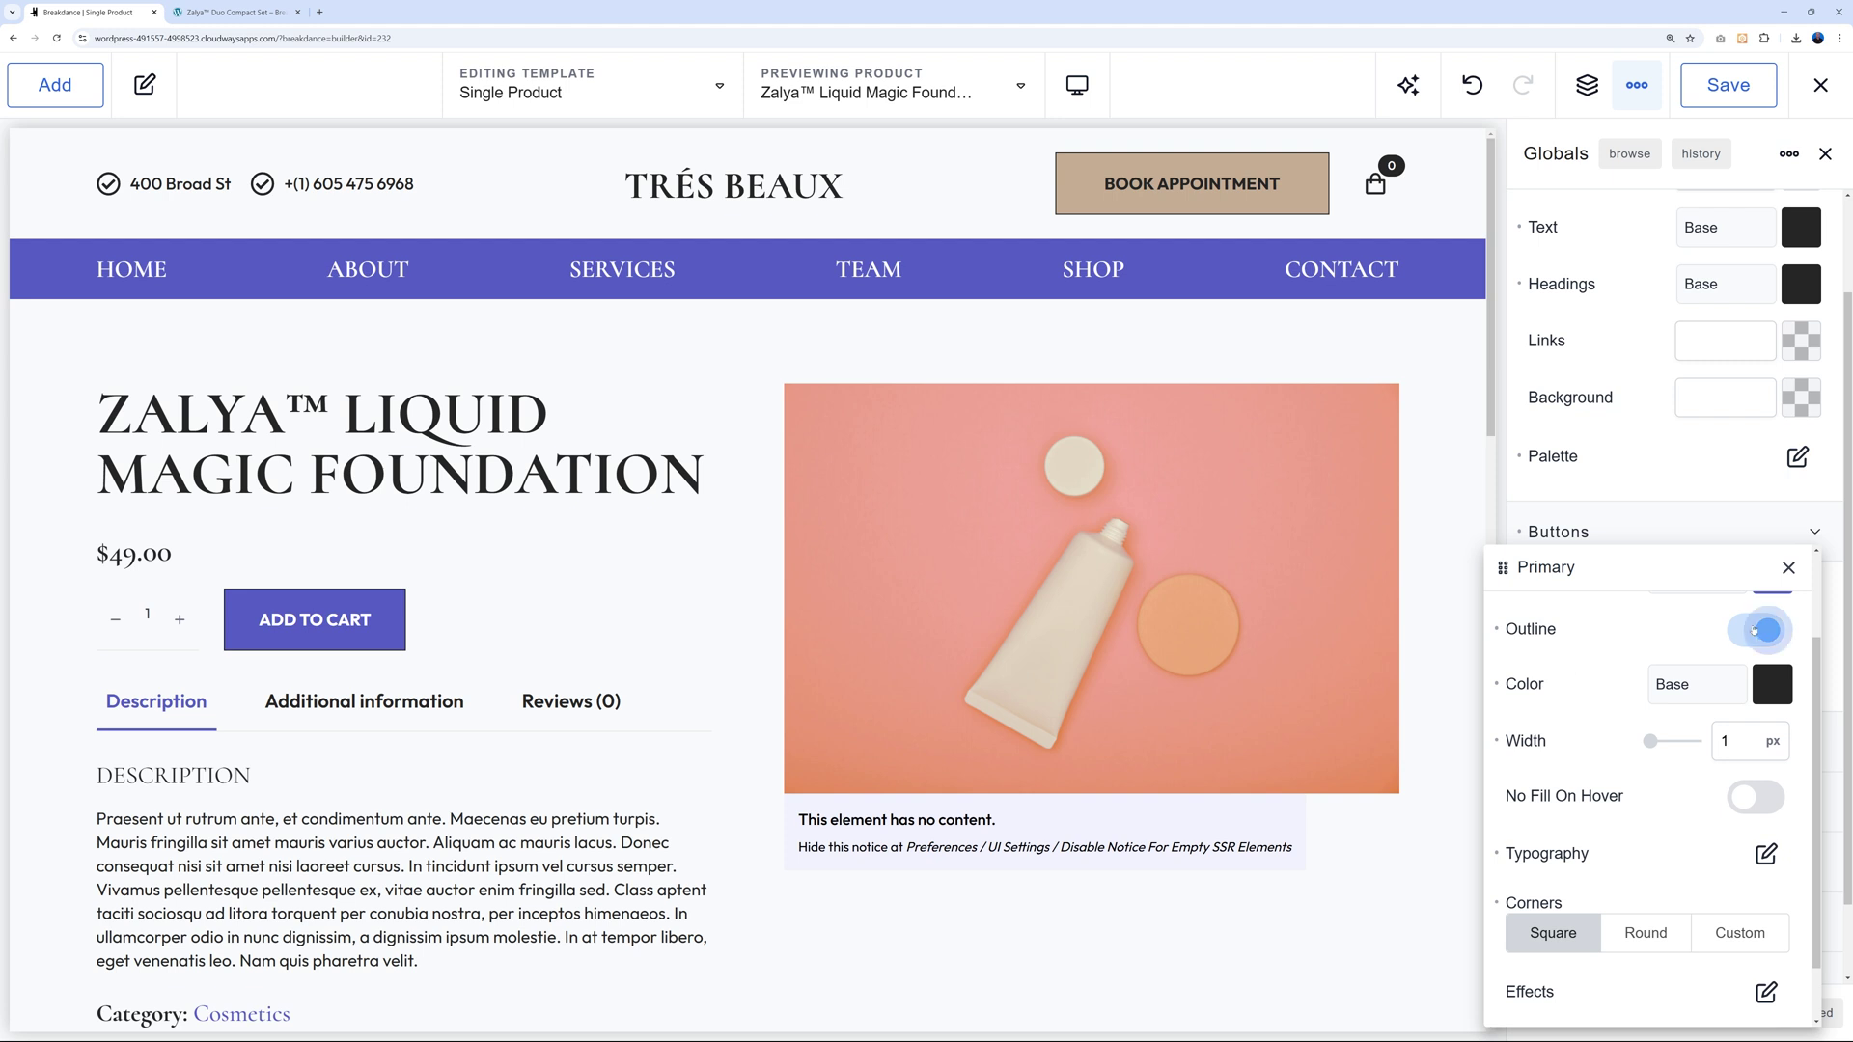
scroll(1621, 821, "down", 1)
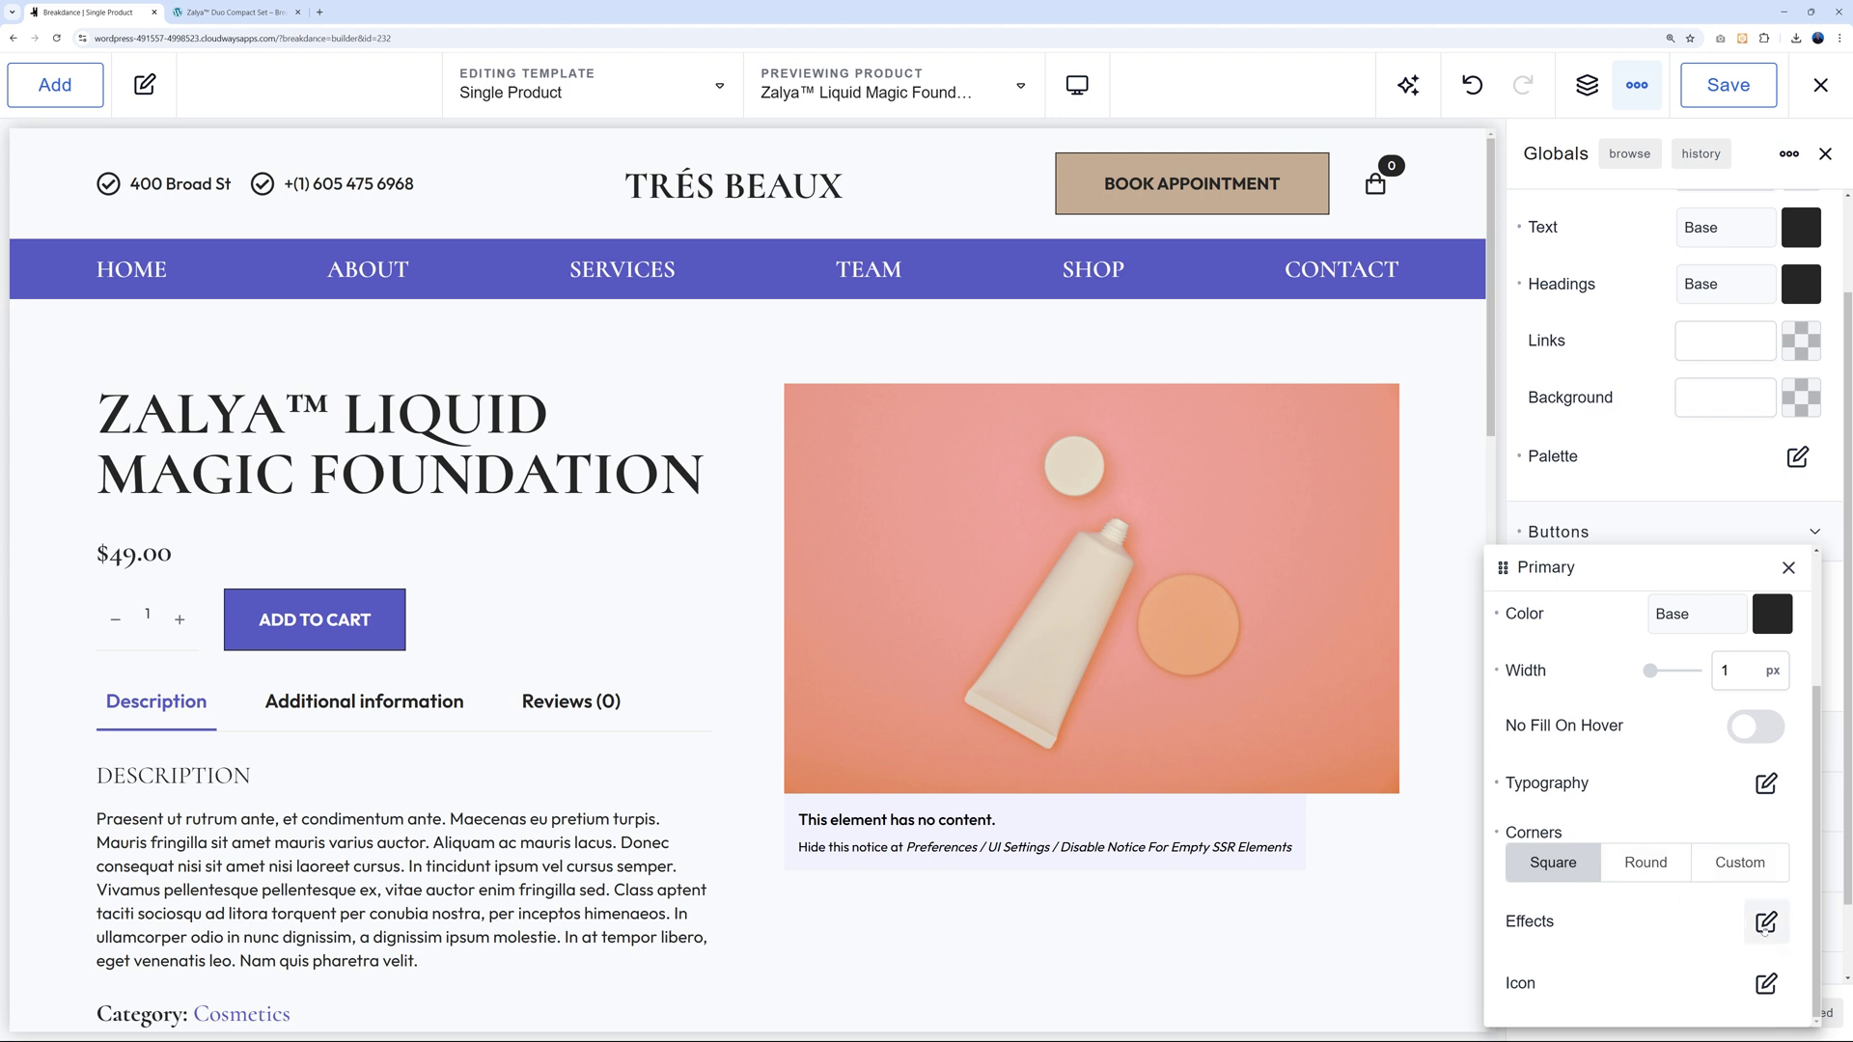
scroll(1679, 915, "up", 2)
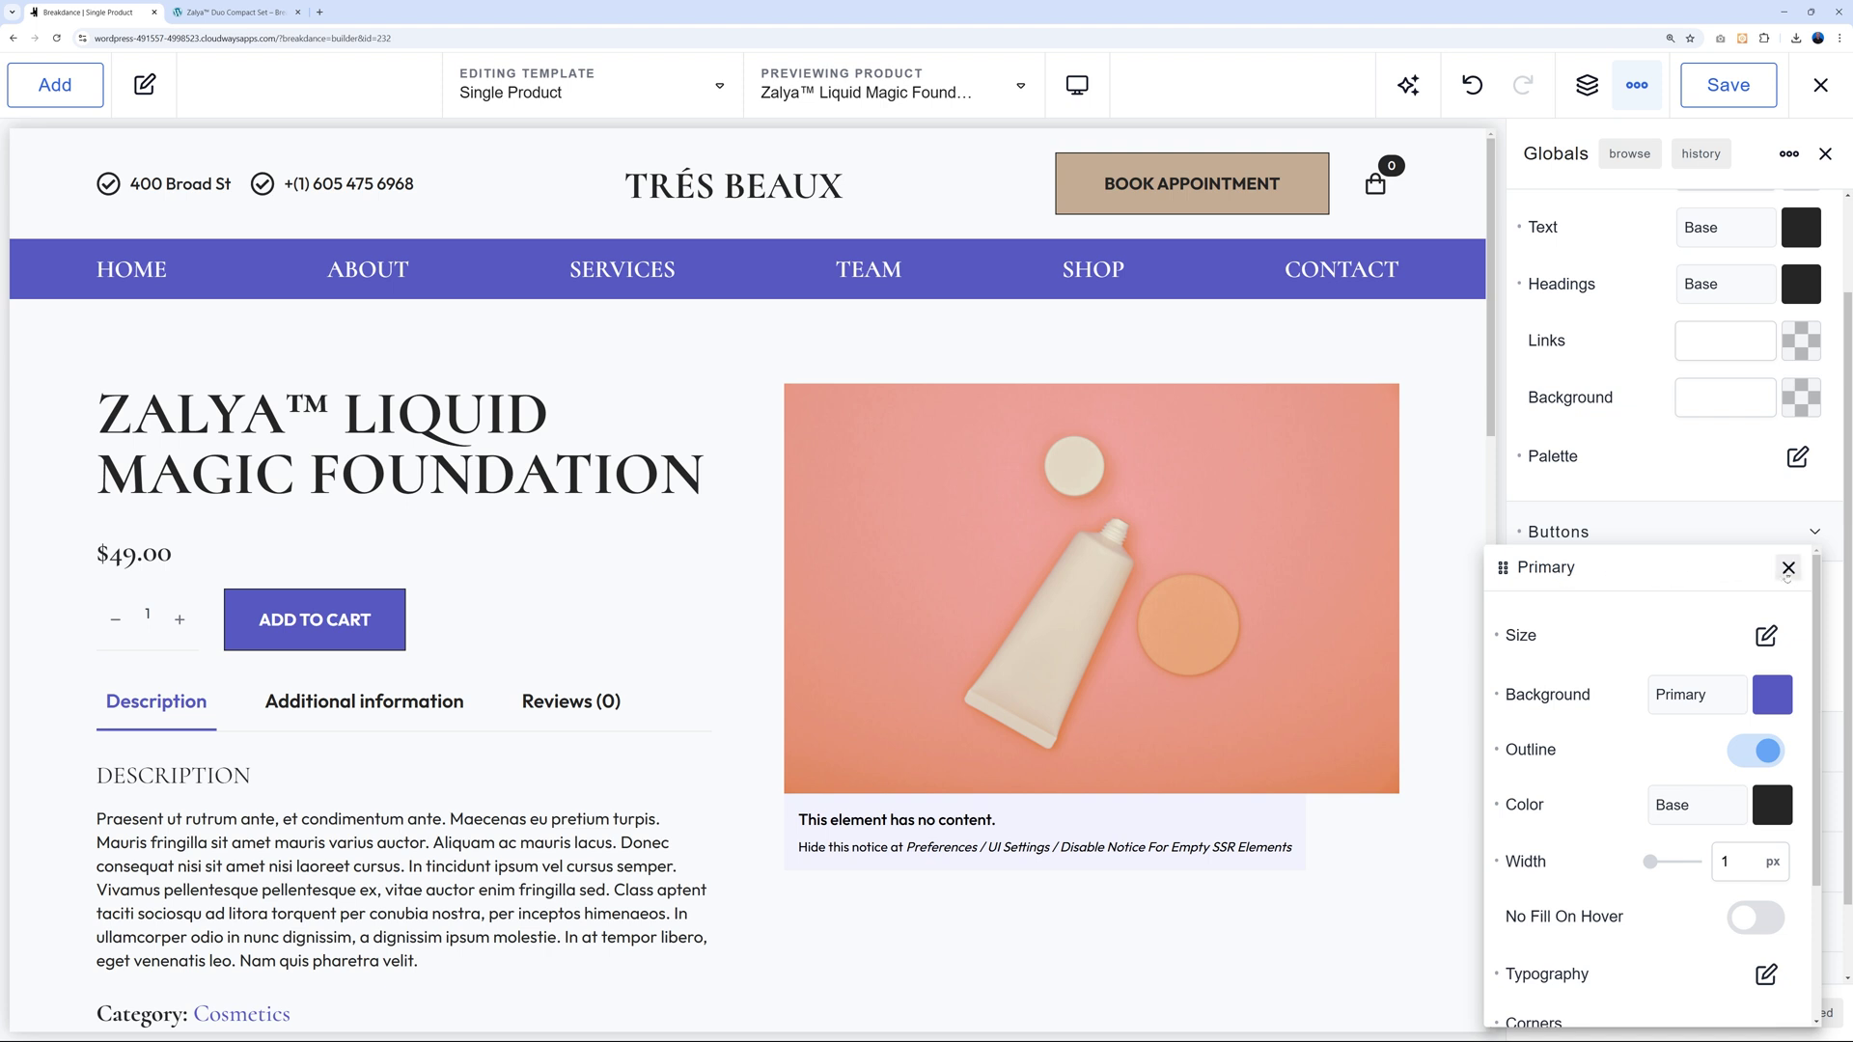
left_click(1788, 567)
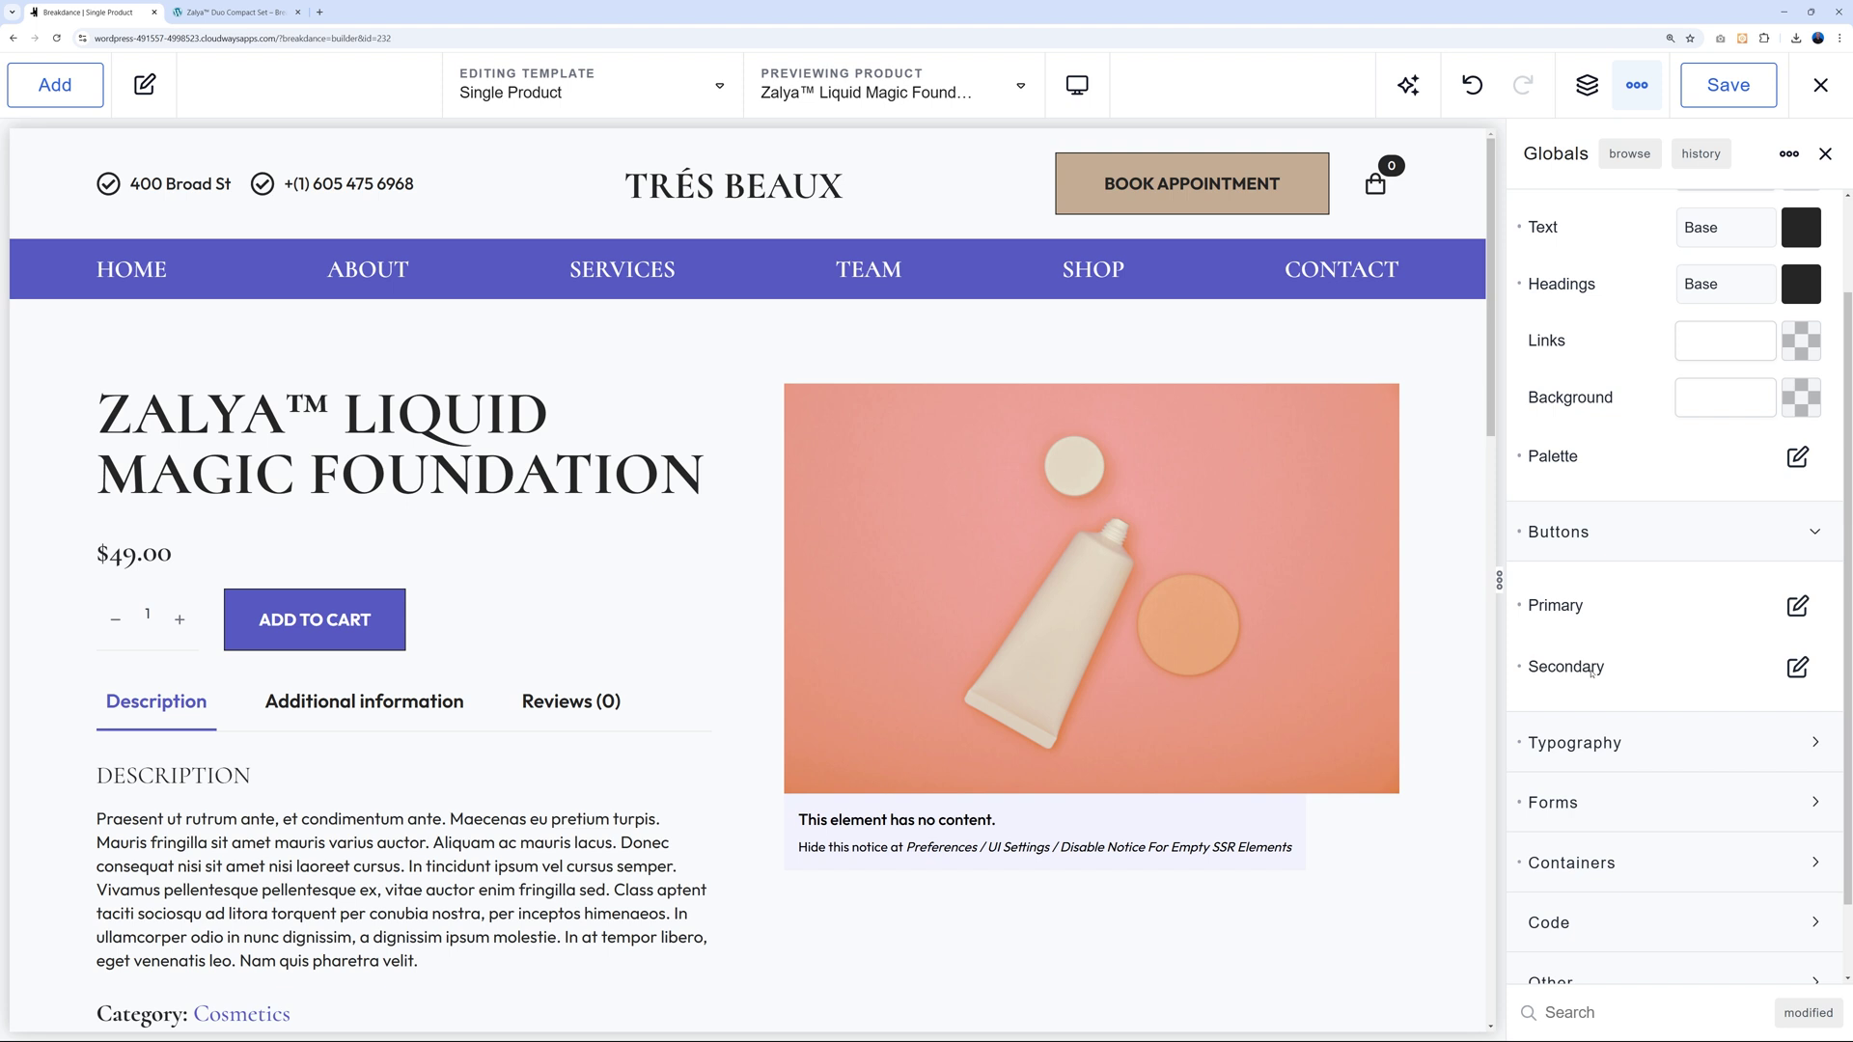
Set the Secondary button background to pale #FFF1F1, lightening the BOOK APPOINTMENT button.
left_click(1797, 668)
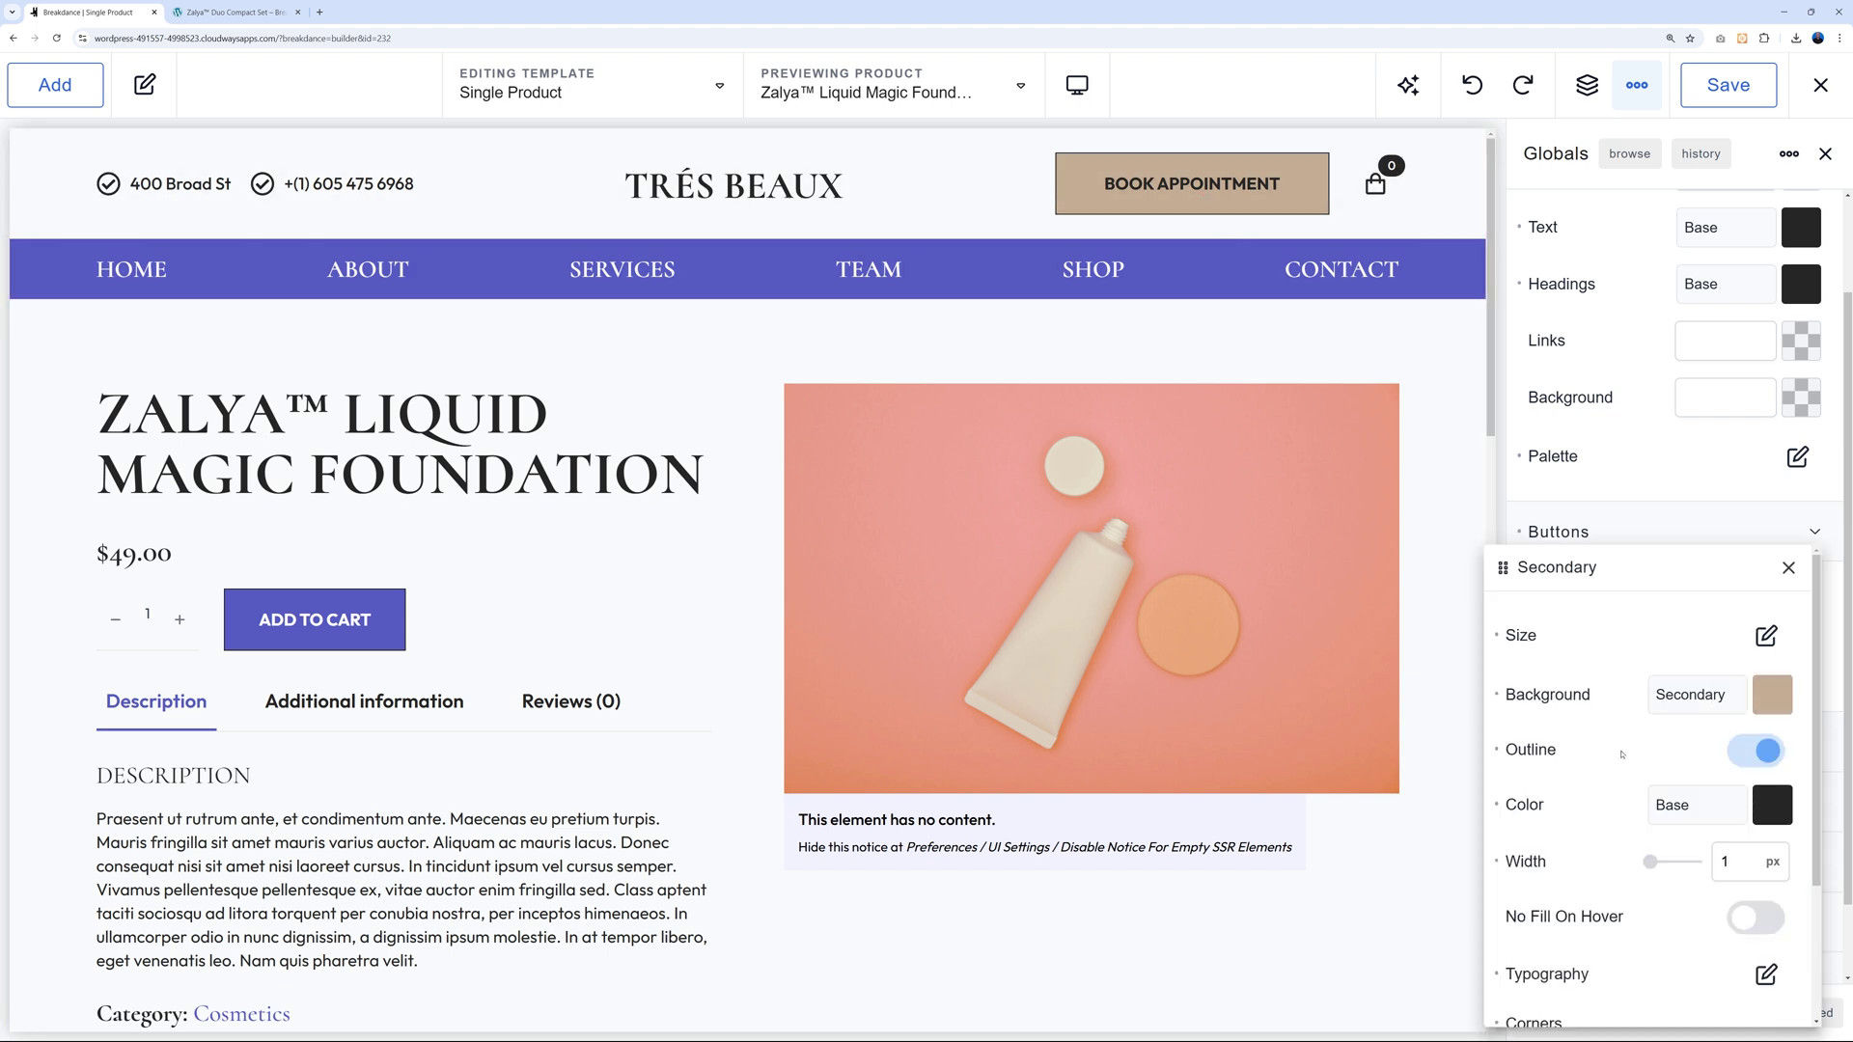
left_click(1762, 710)
left_click_drag(1592, 704, 1535, 660)
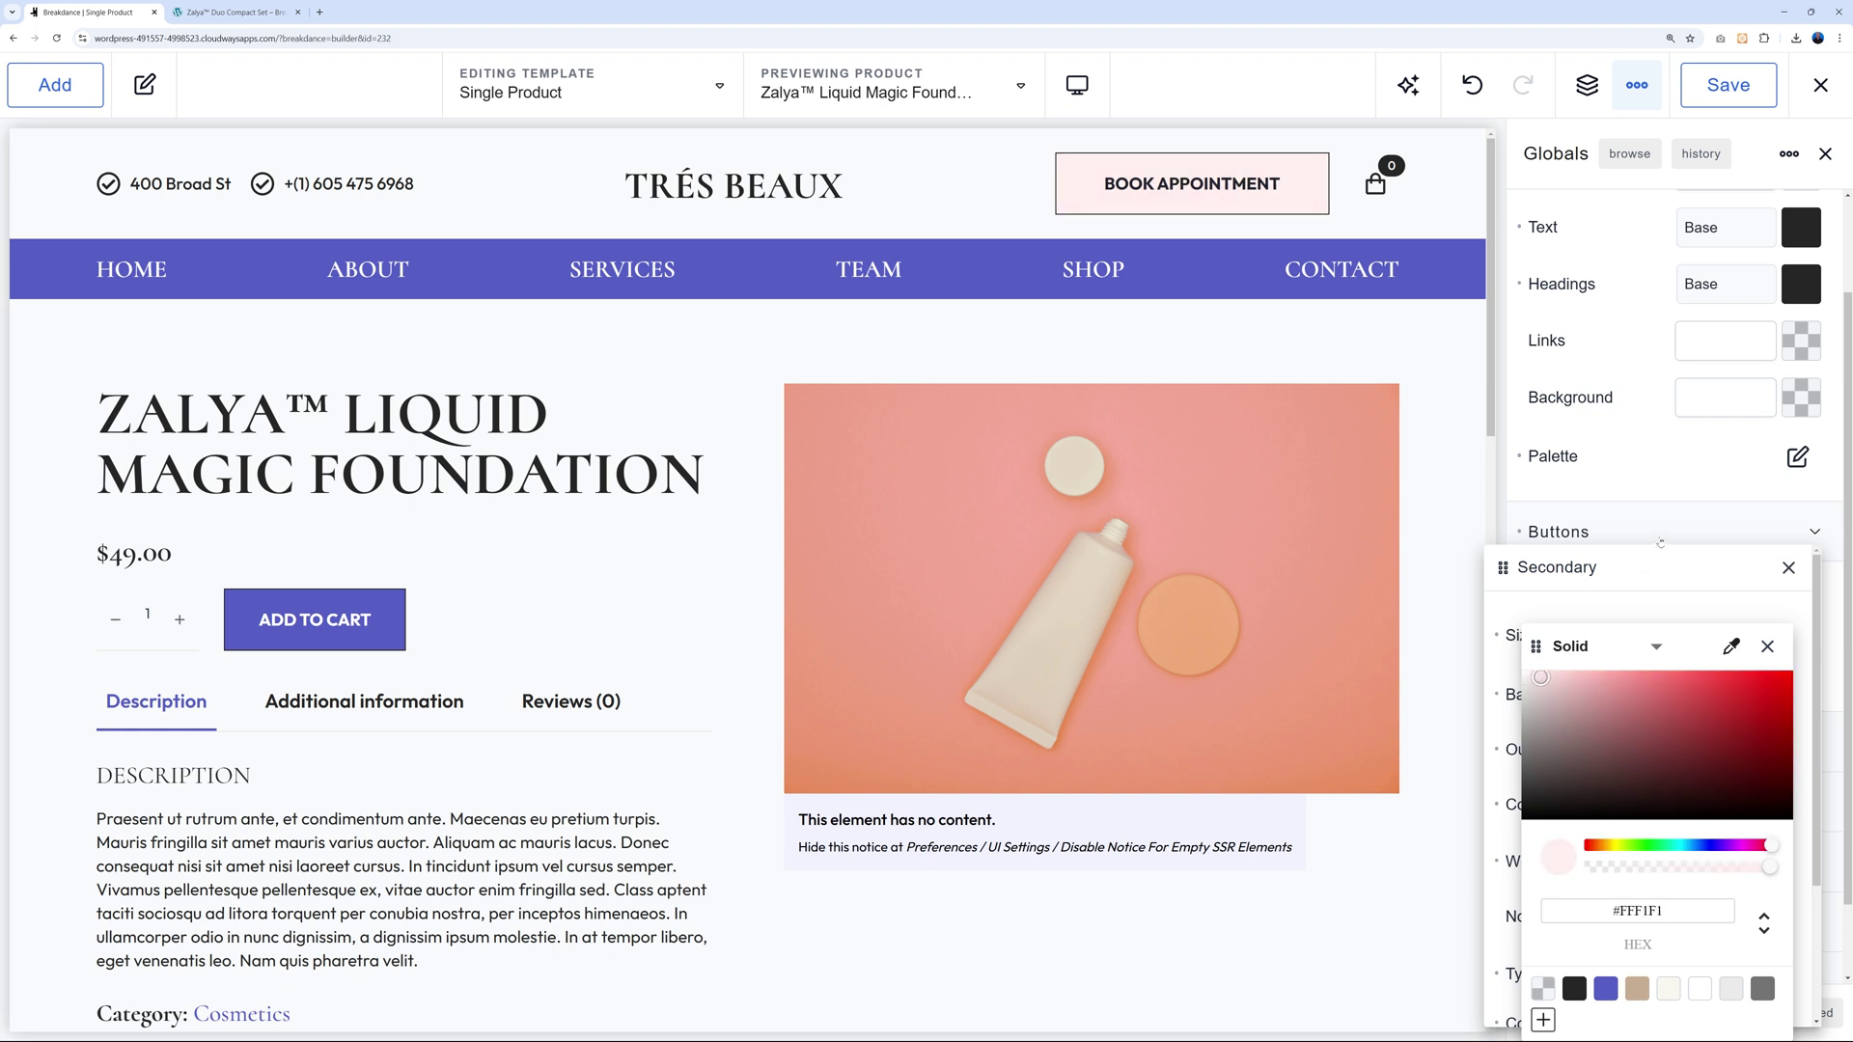
left_click(1656, 539)
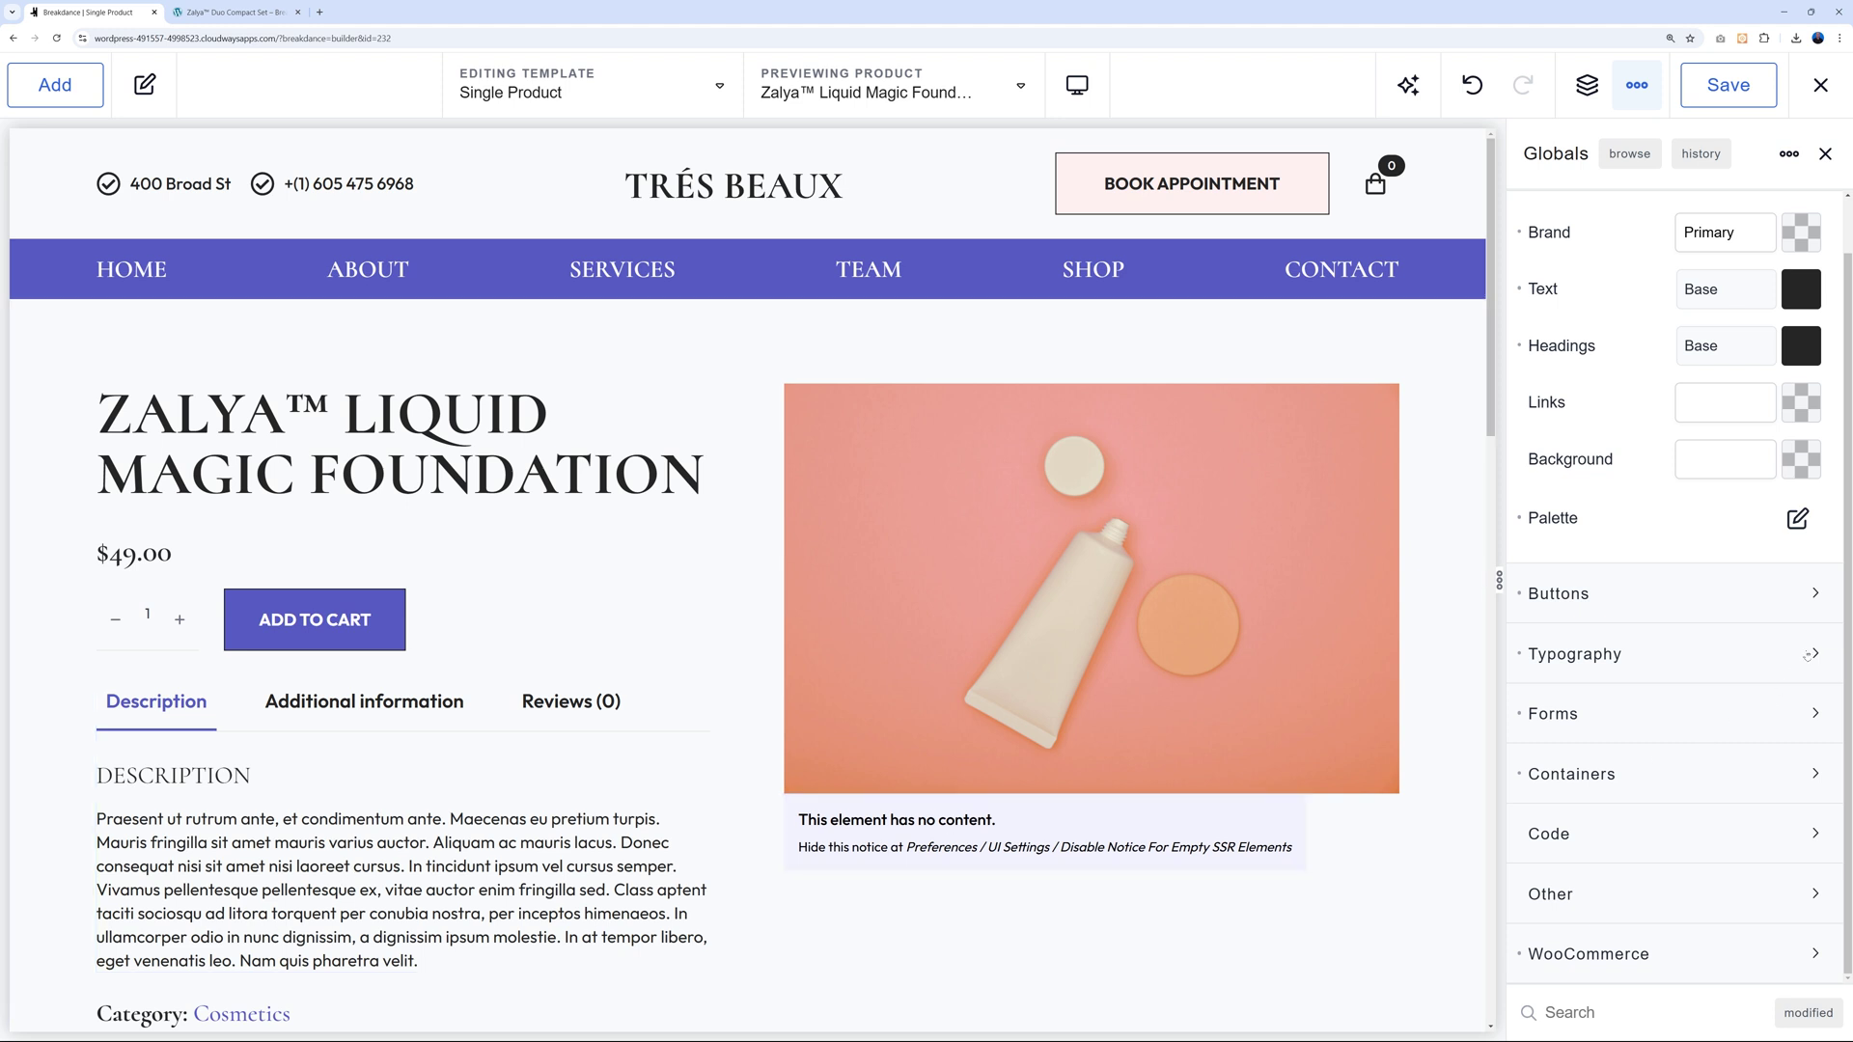
left_click(1808, 655)
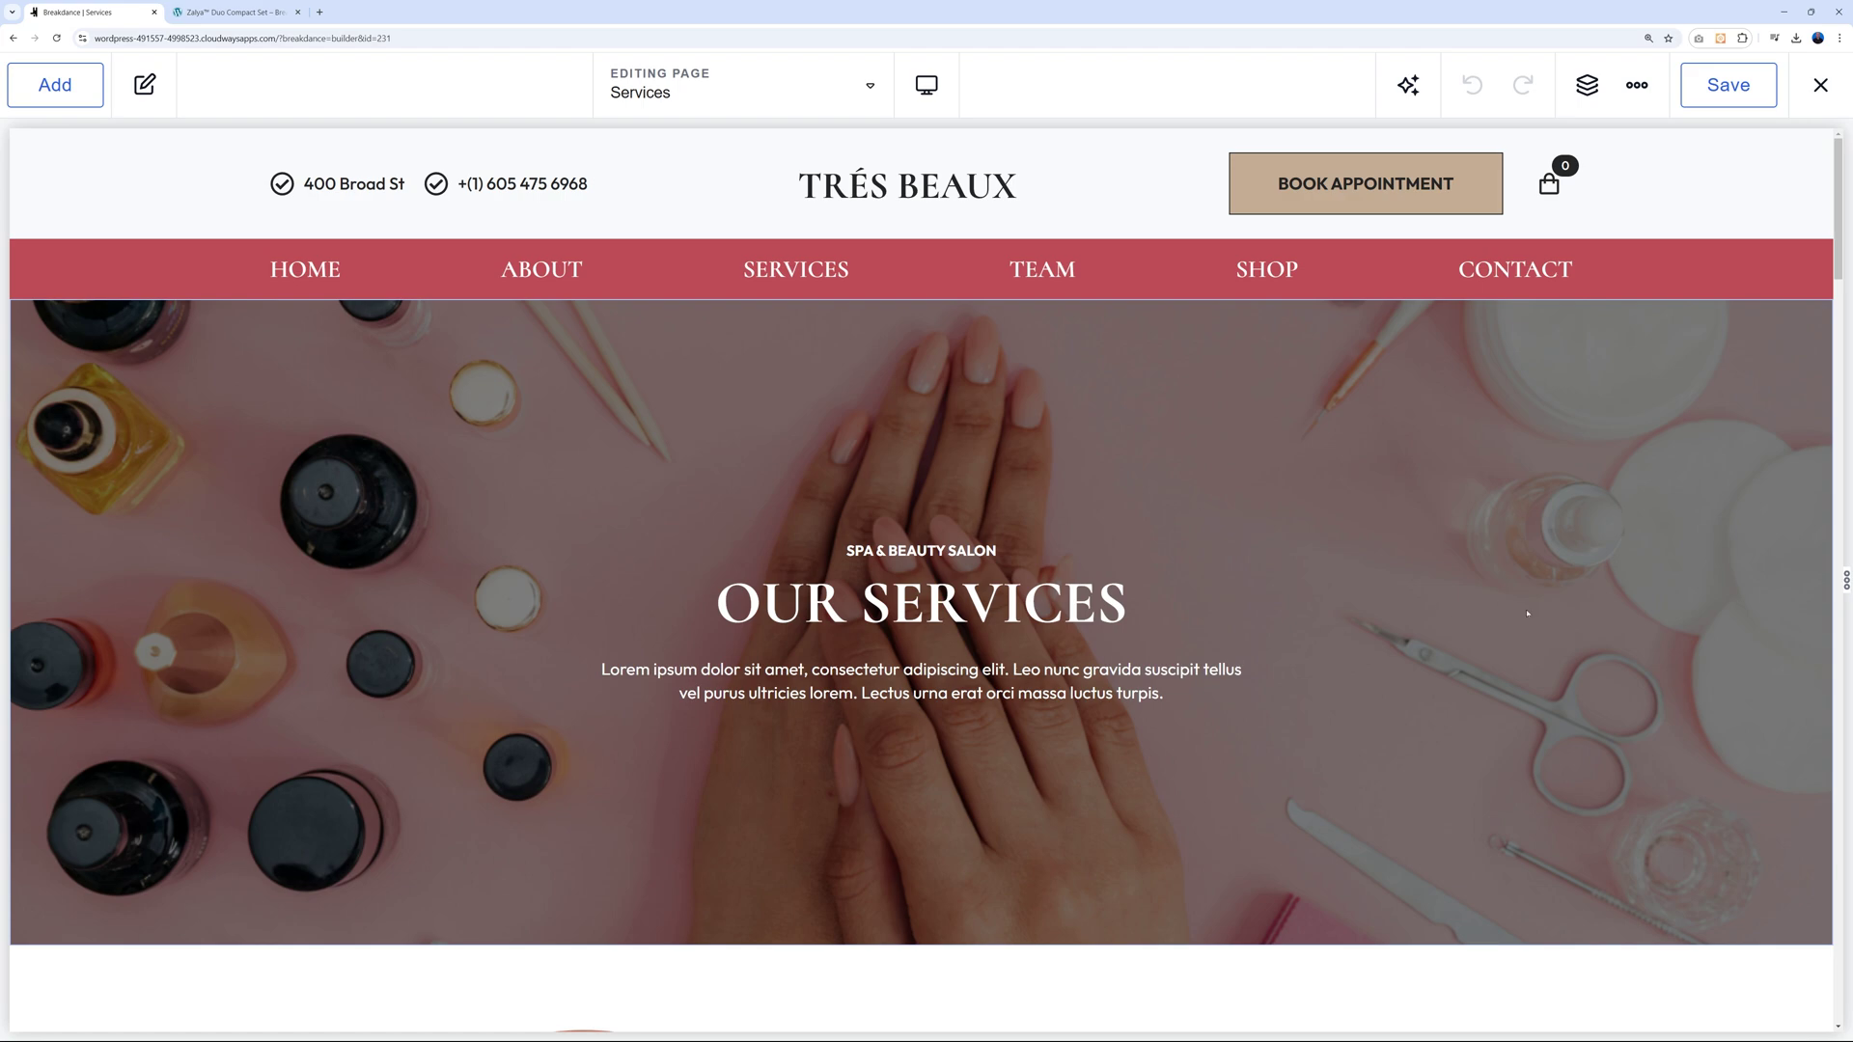
Open the Main Footer template from the page footer and select its appointment contact form.
scroll(1516, 609, "down", 10)
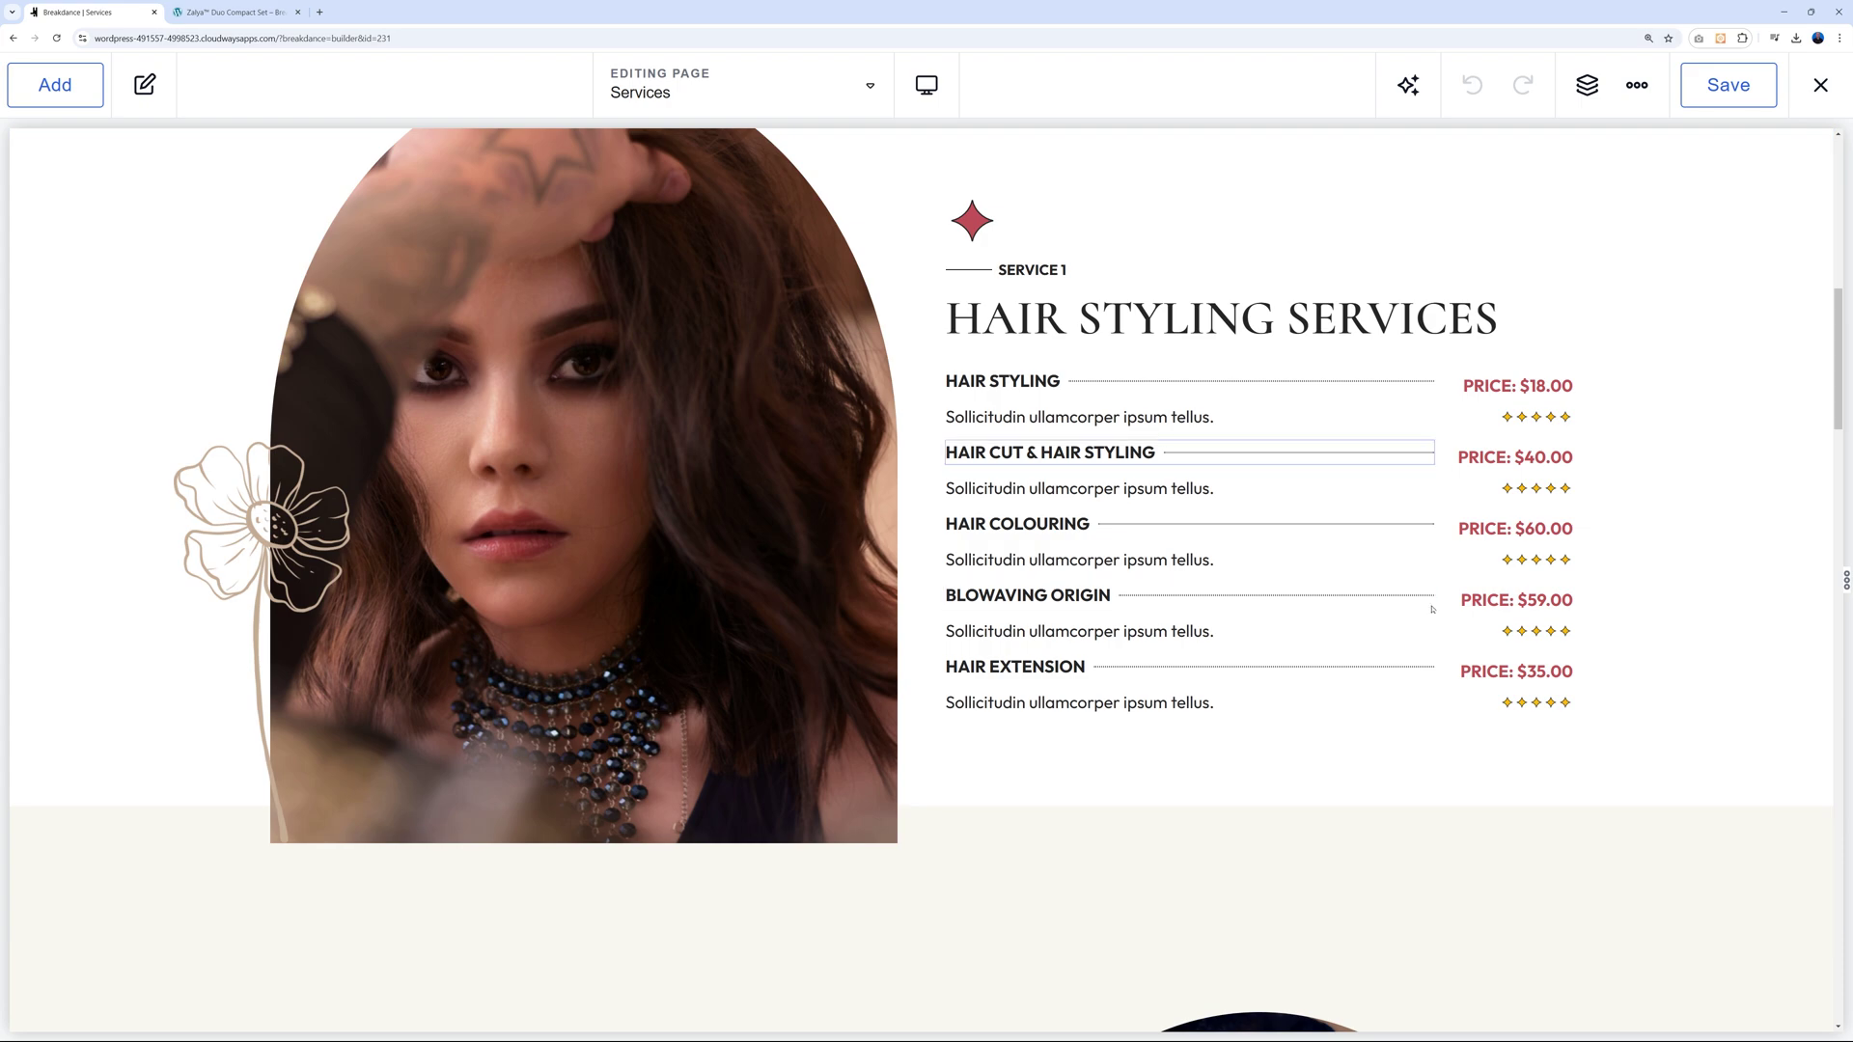
scroll(1447, 569, "down", 15)
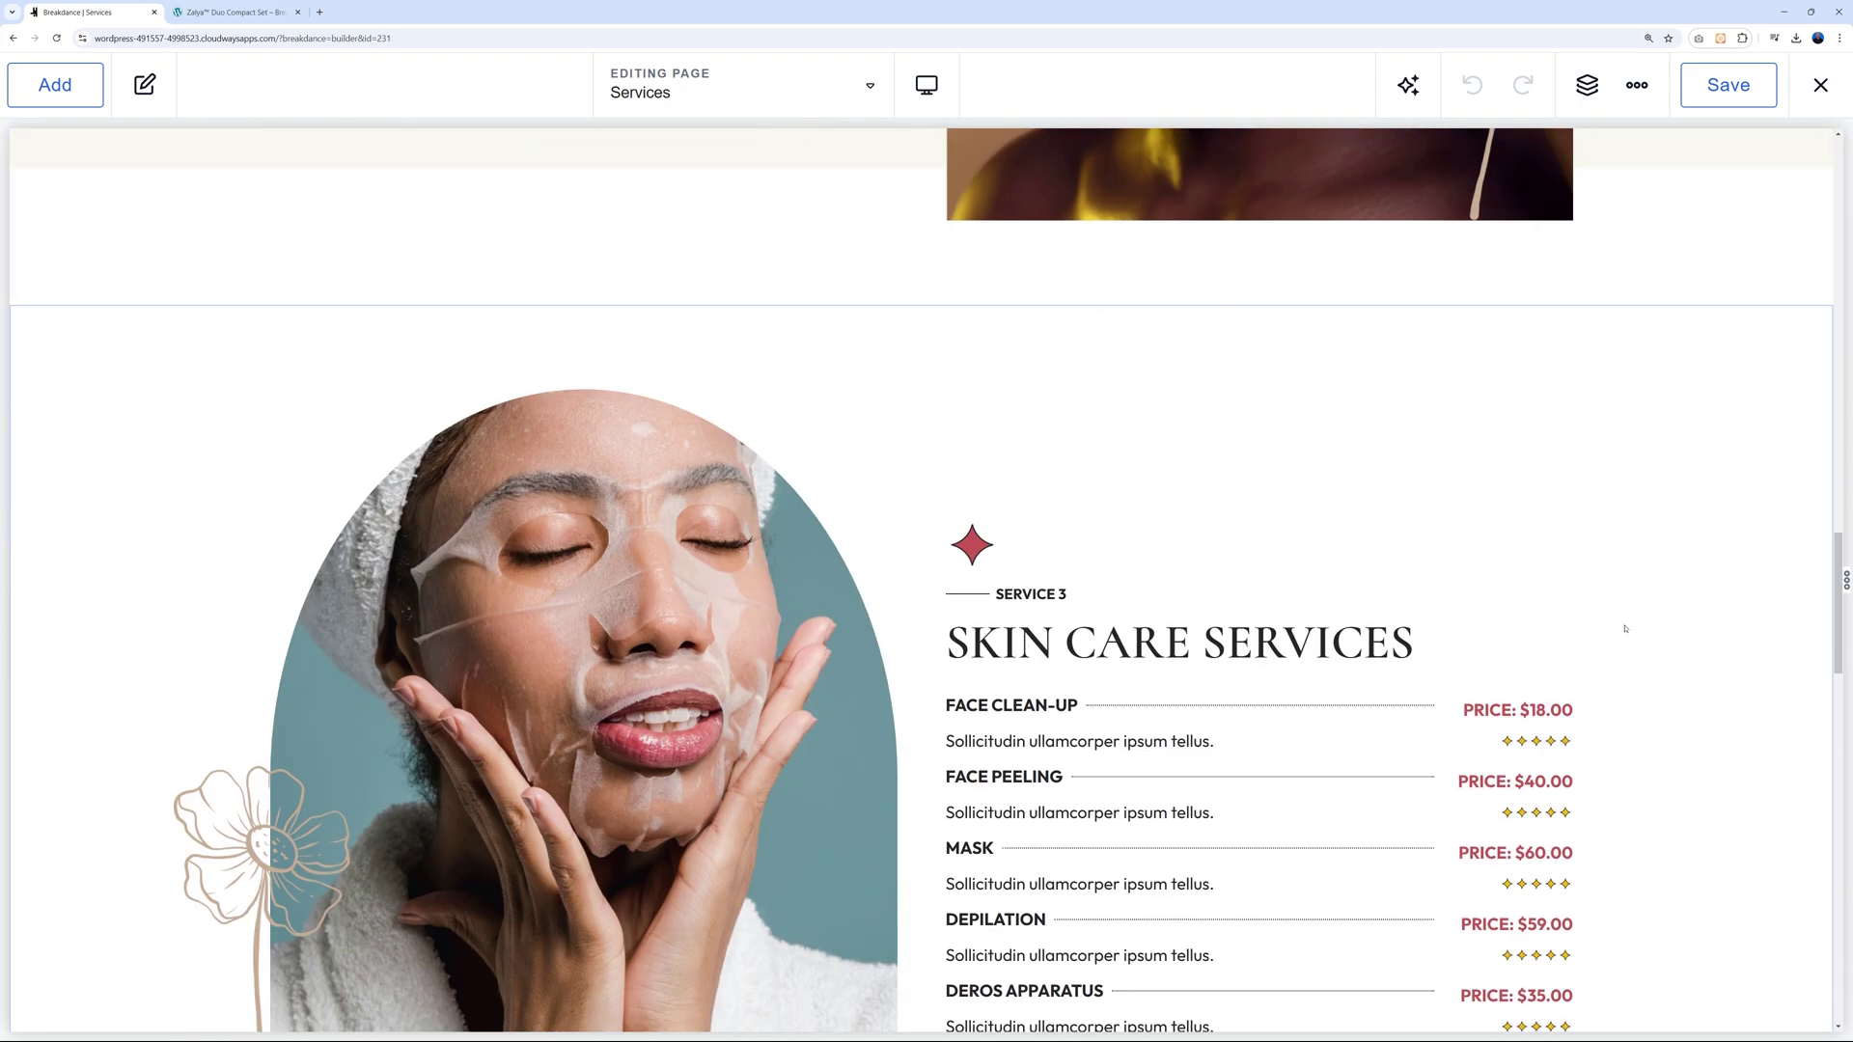
scroll(1625, 628, "down", 15)
scroll(1612, 646, "down", 4)
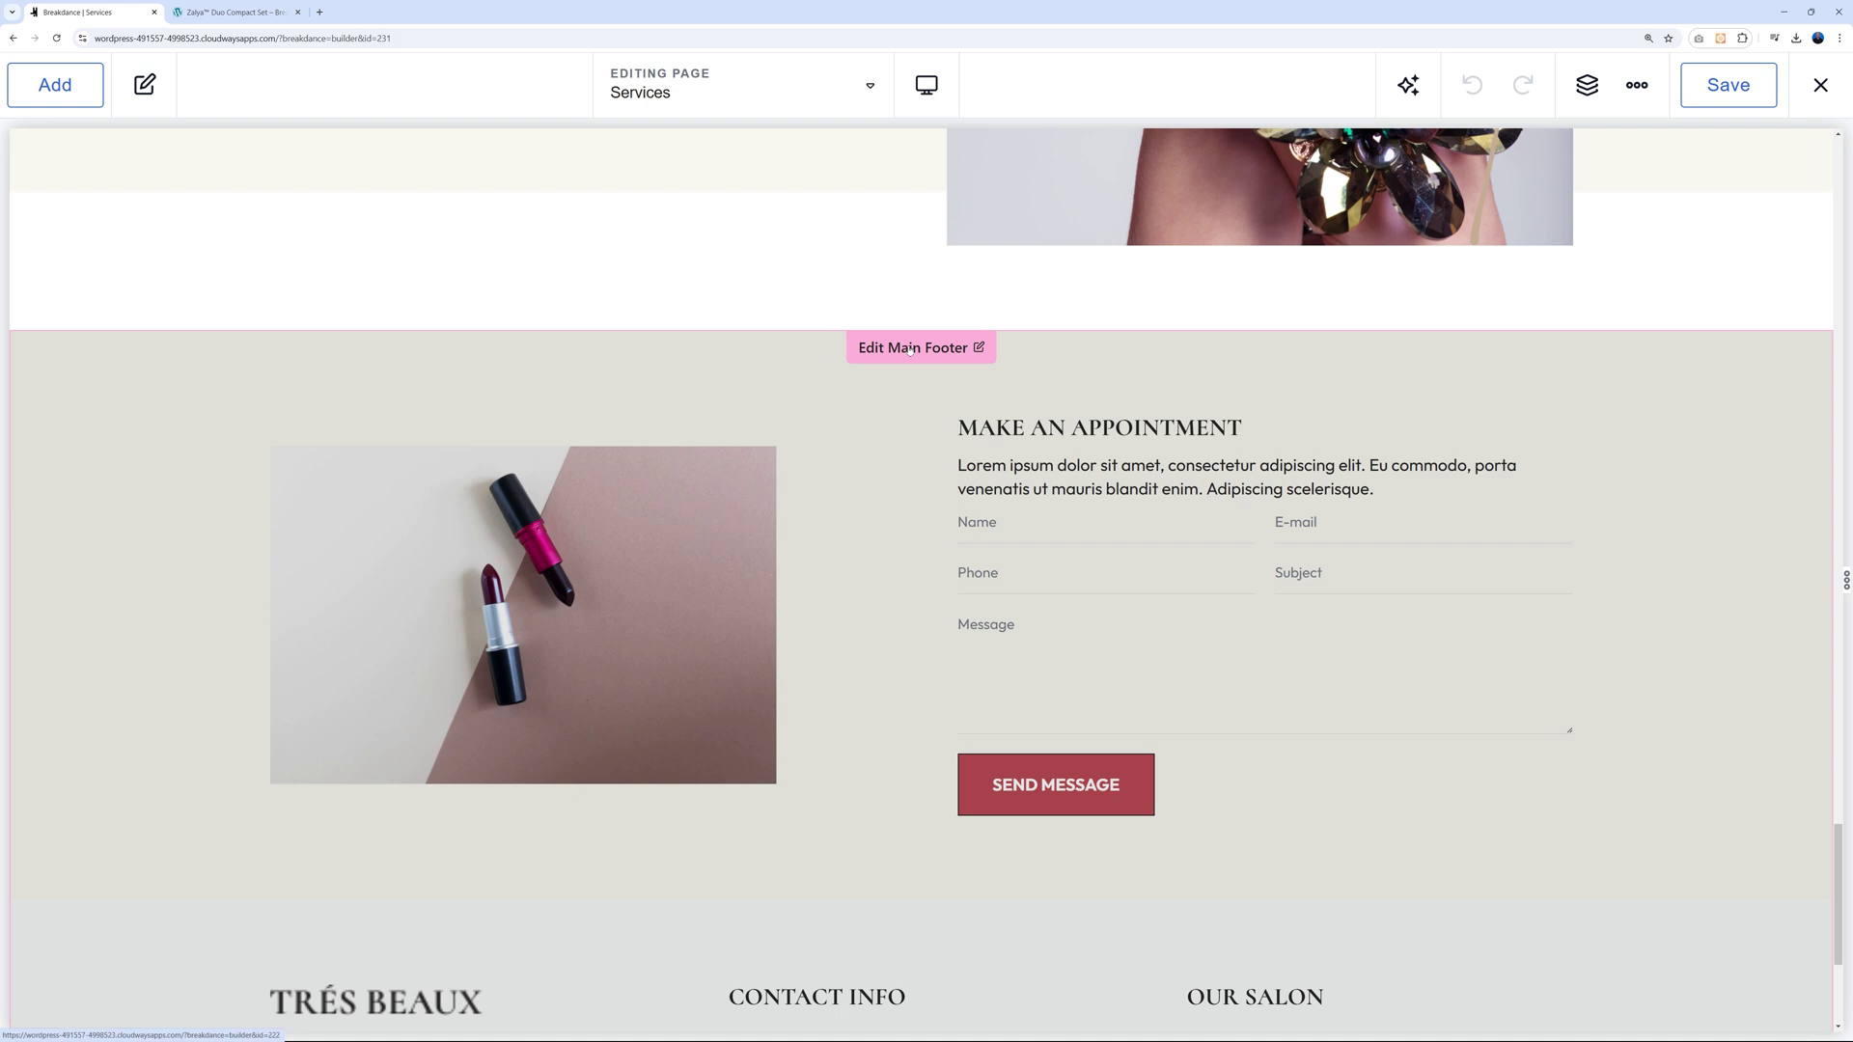
left_click(909, 349)
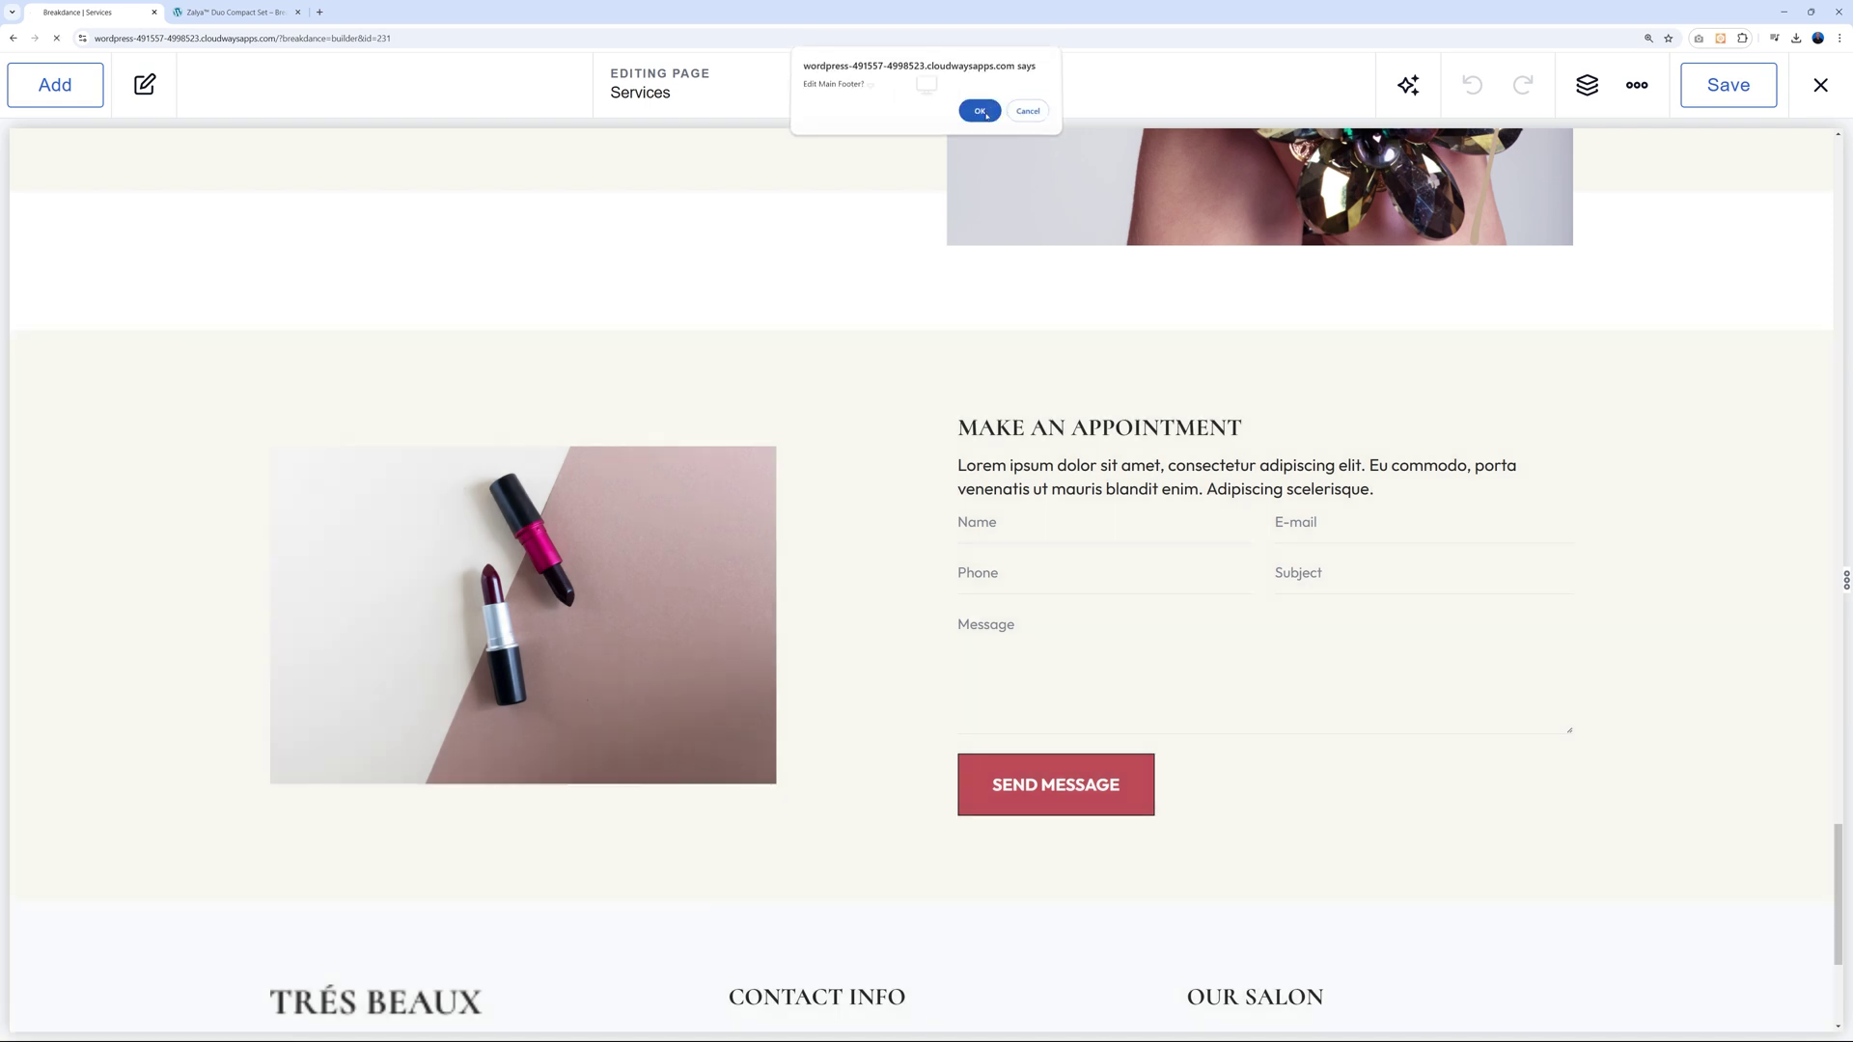
key("Return")
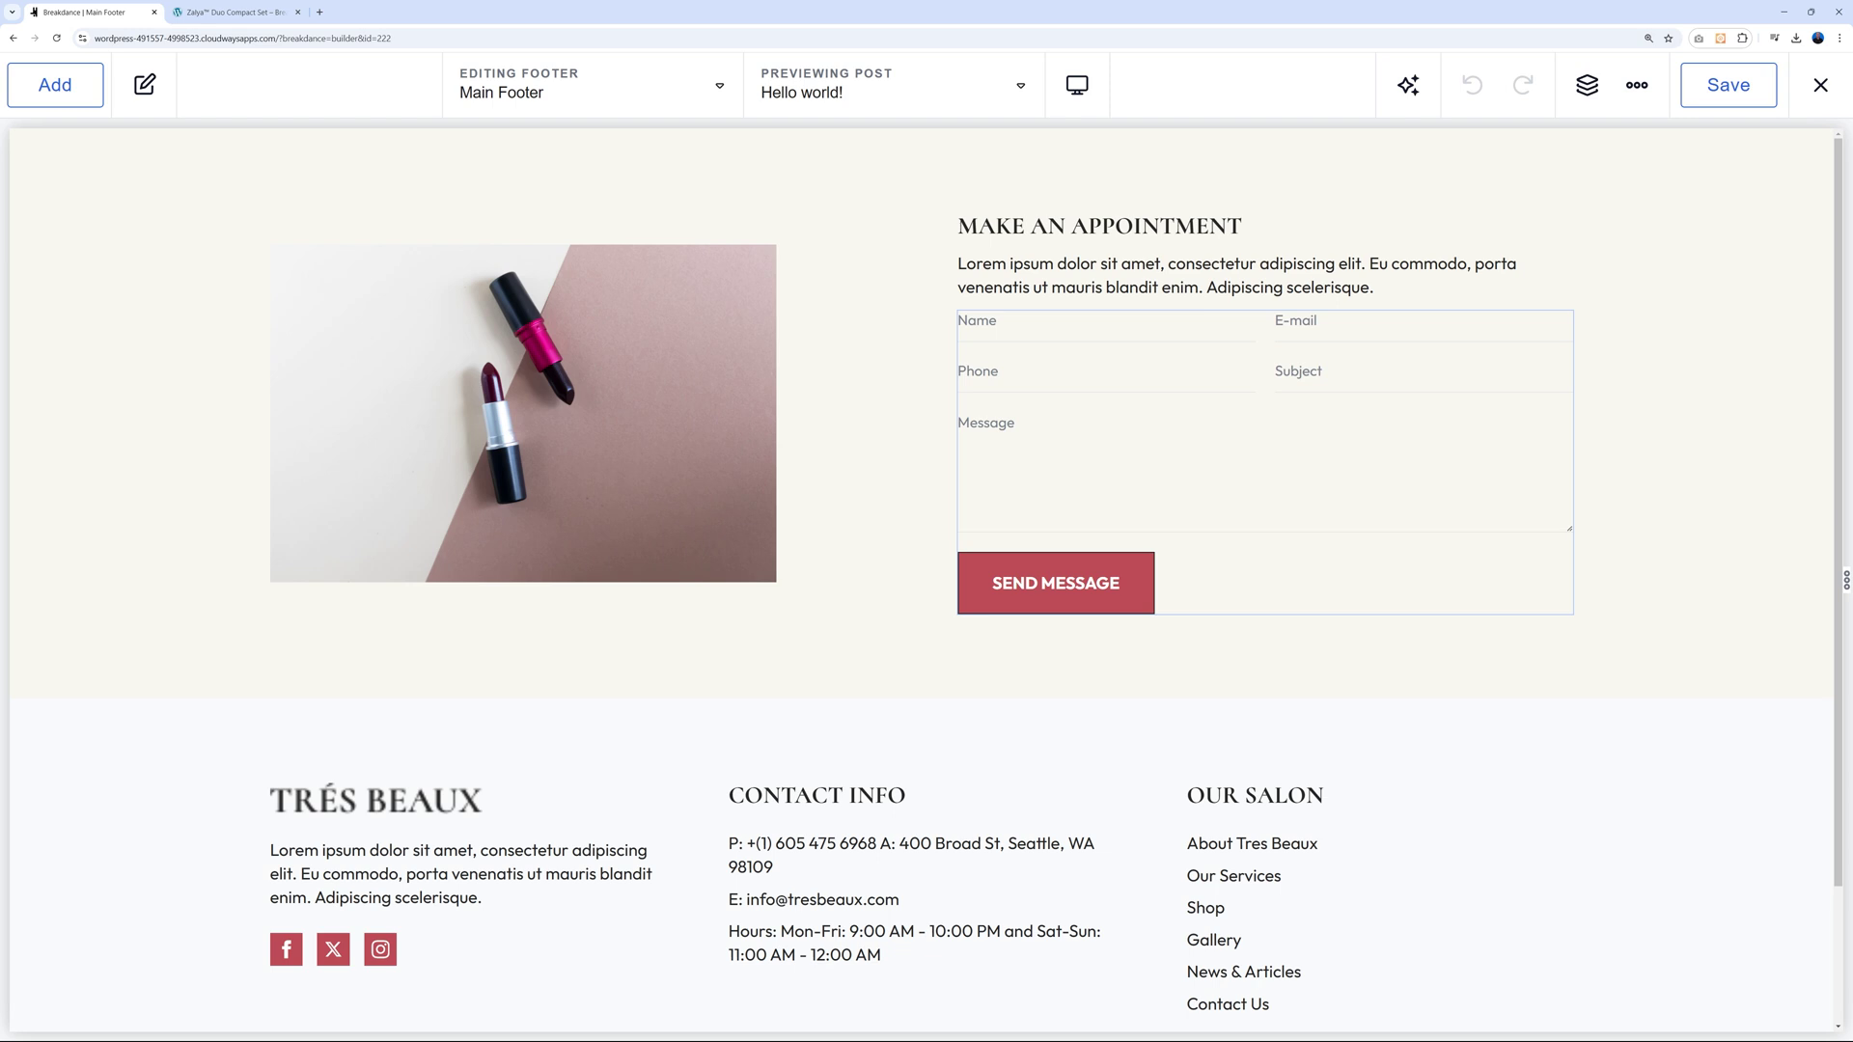
left_click(1013, 331)
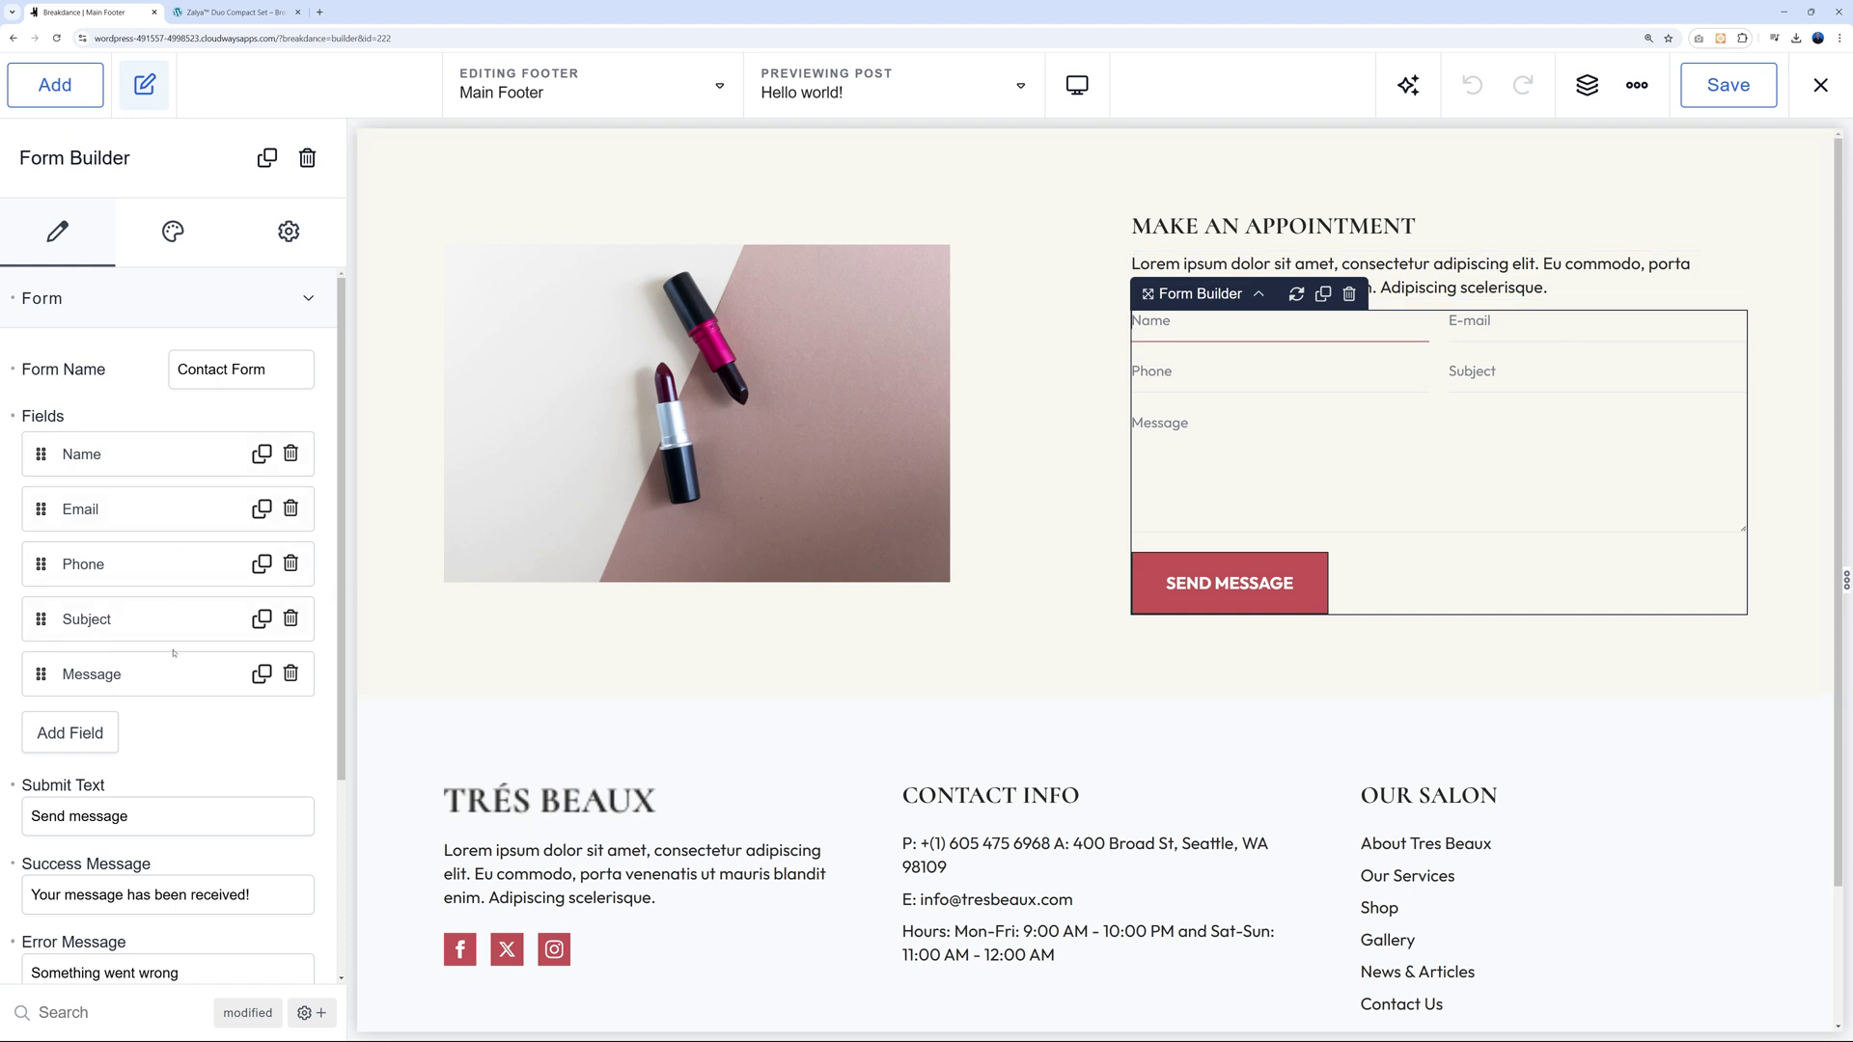
Delete the existing Name field and add a new Text field labelled Name.
left_click(194, 683)
left_click(289, 454)
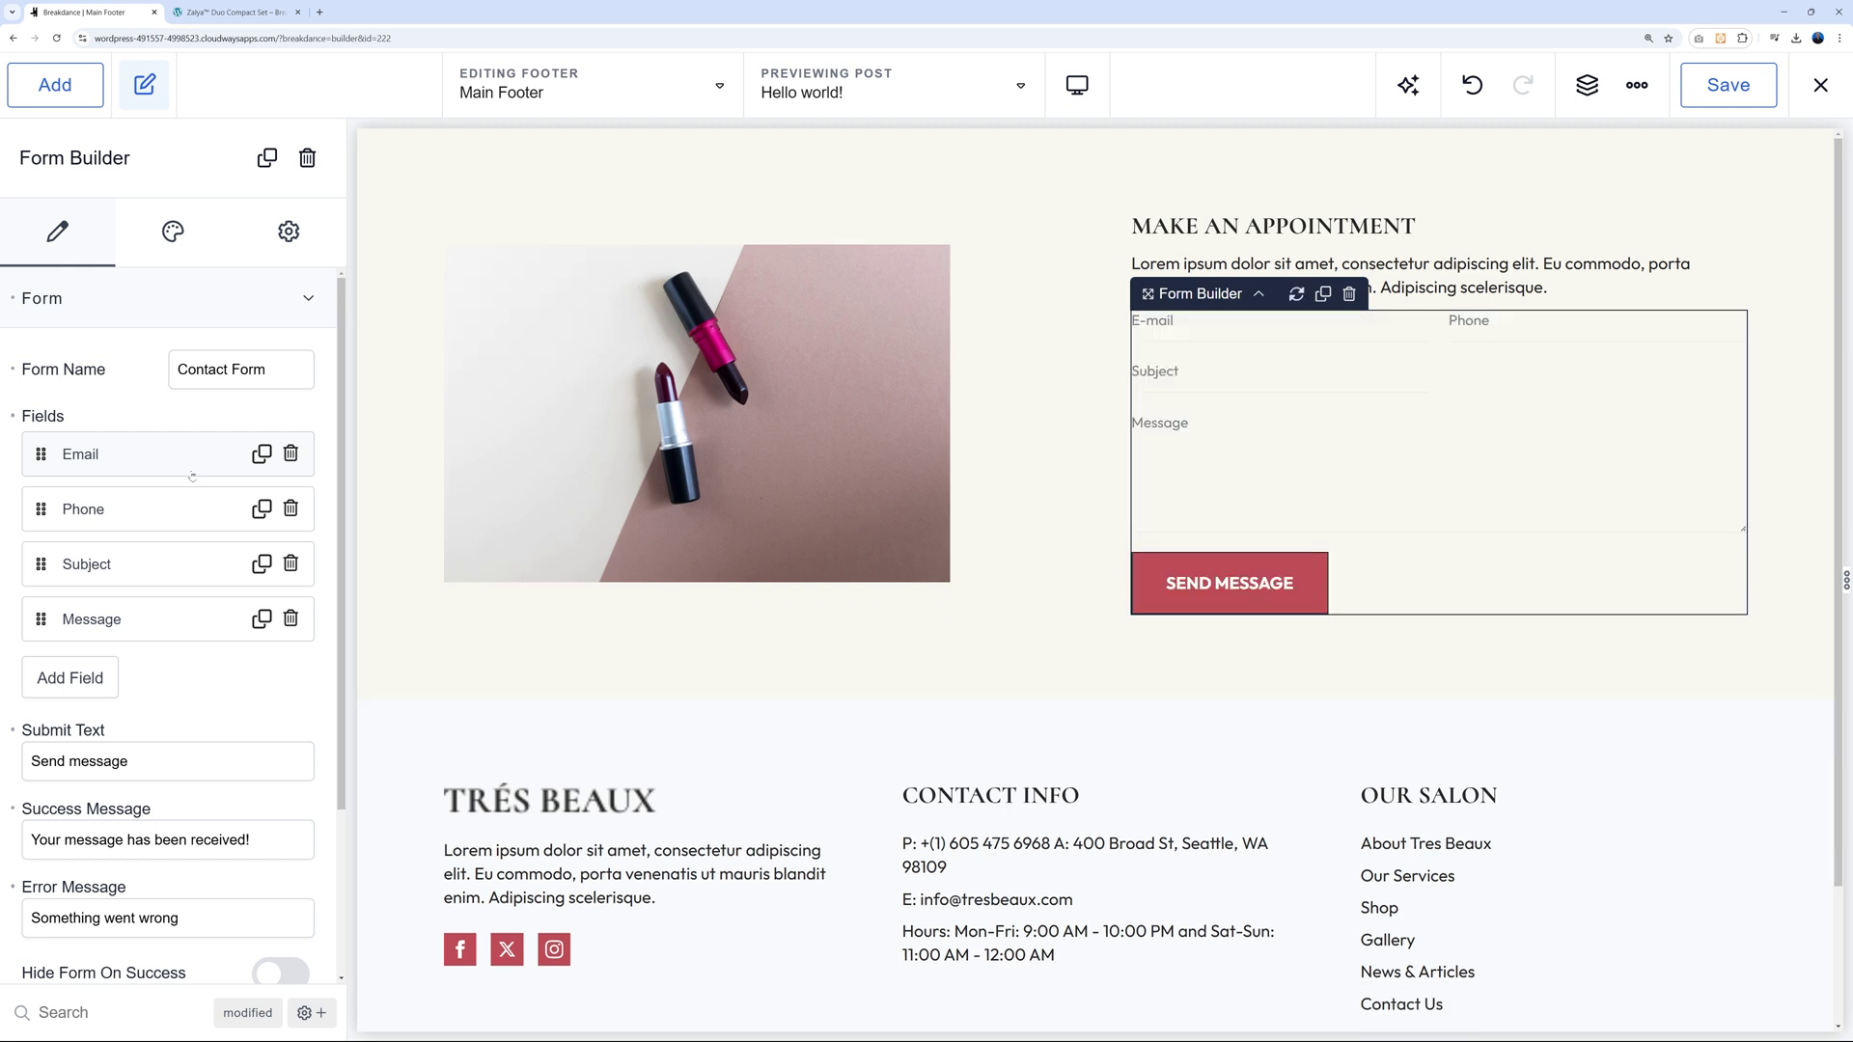
left_click(69, 677)
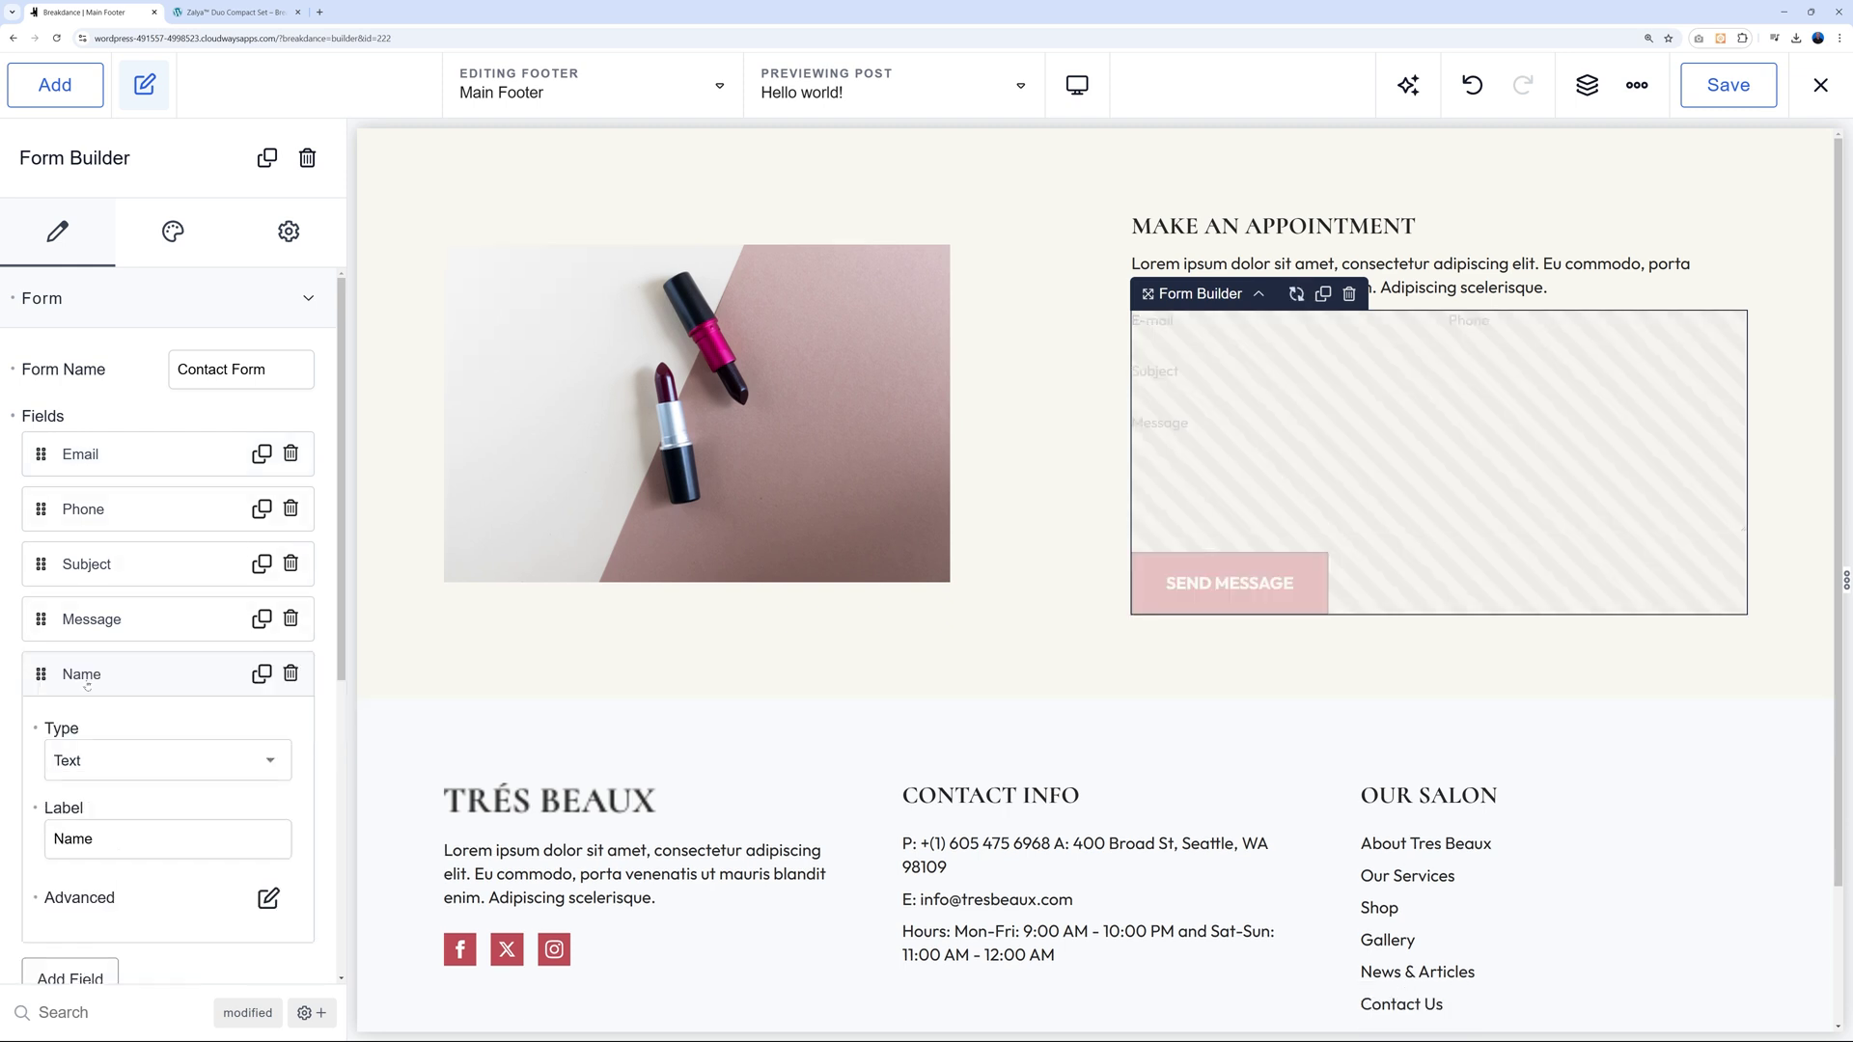
scroll(292, 649, "down", 1)
left_click(280, 642)
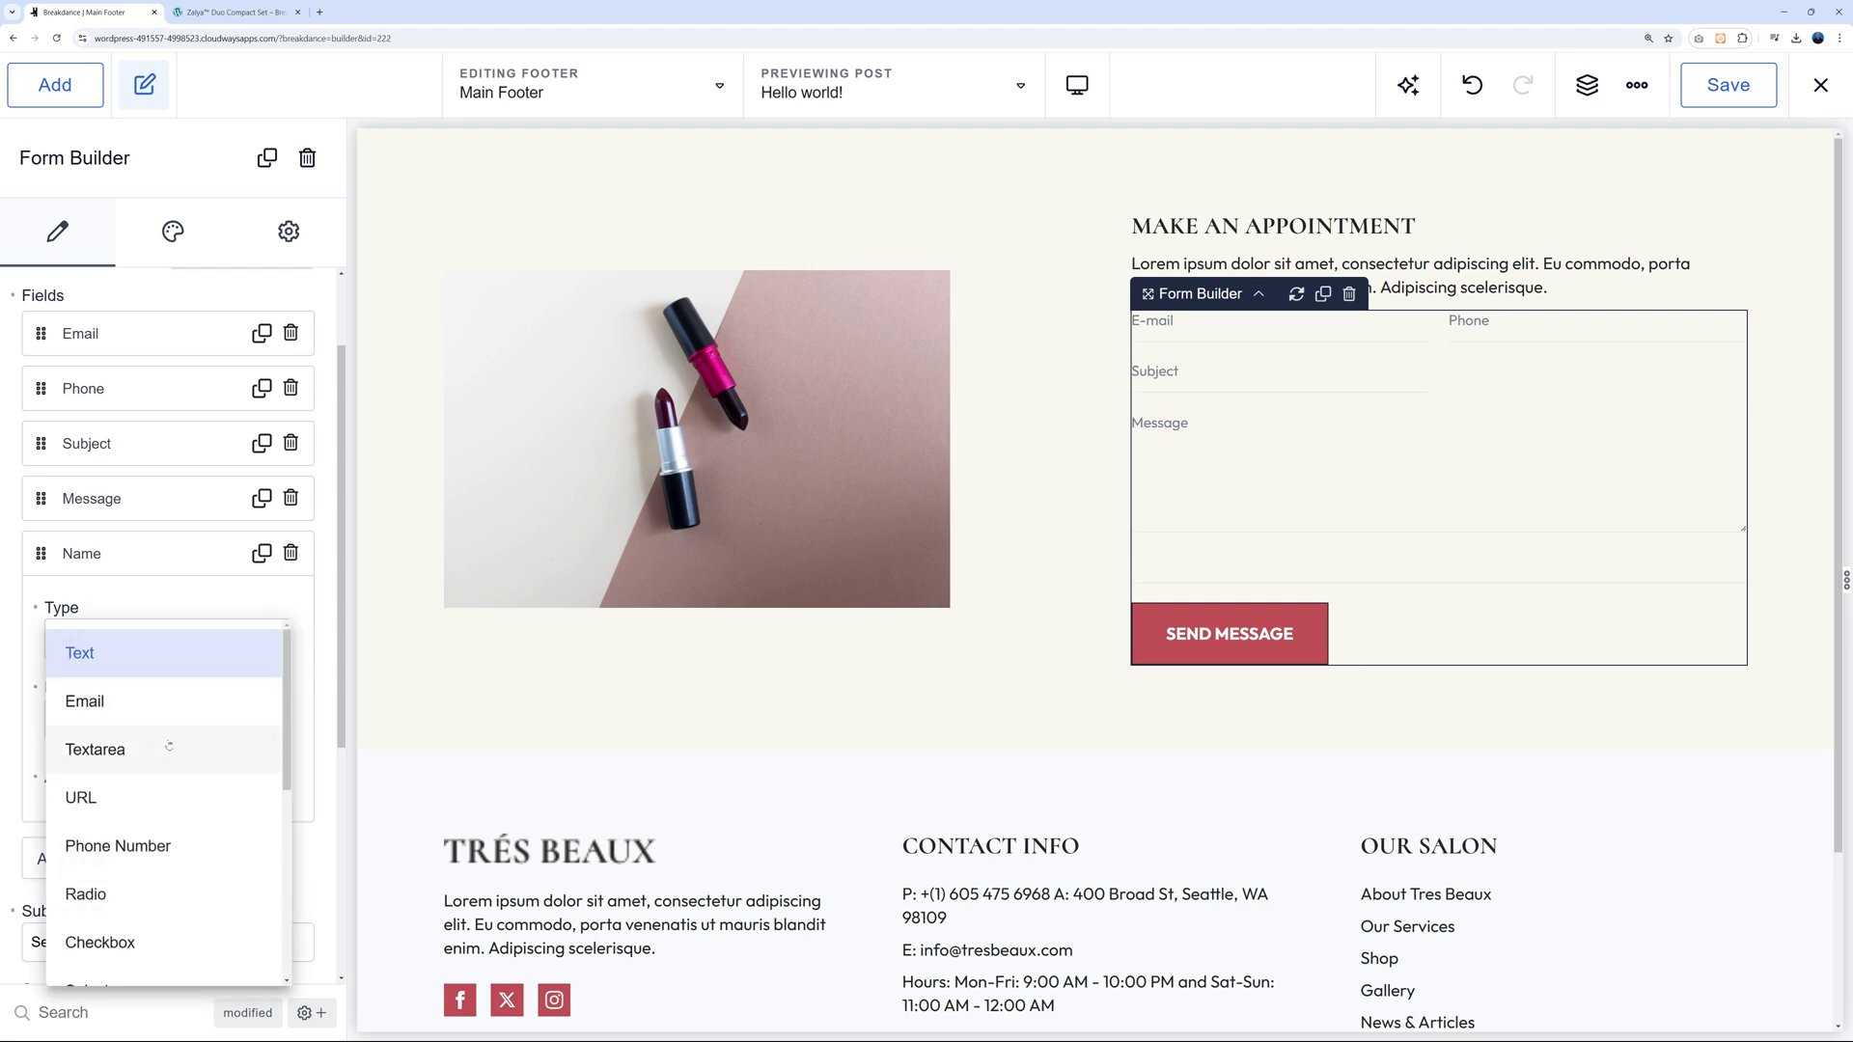
scroll(169, 738, "down", 2)
scroll(193, 738, "down", 1)
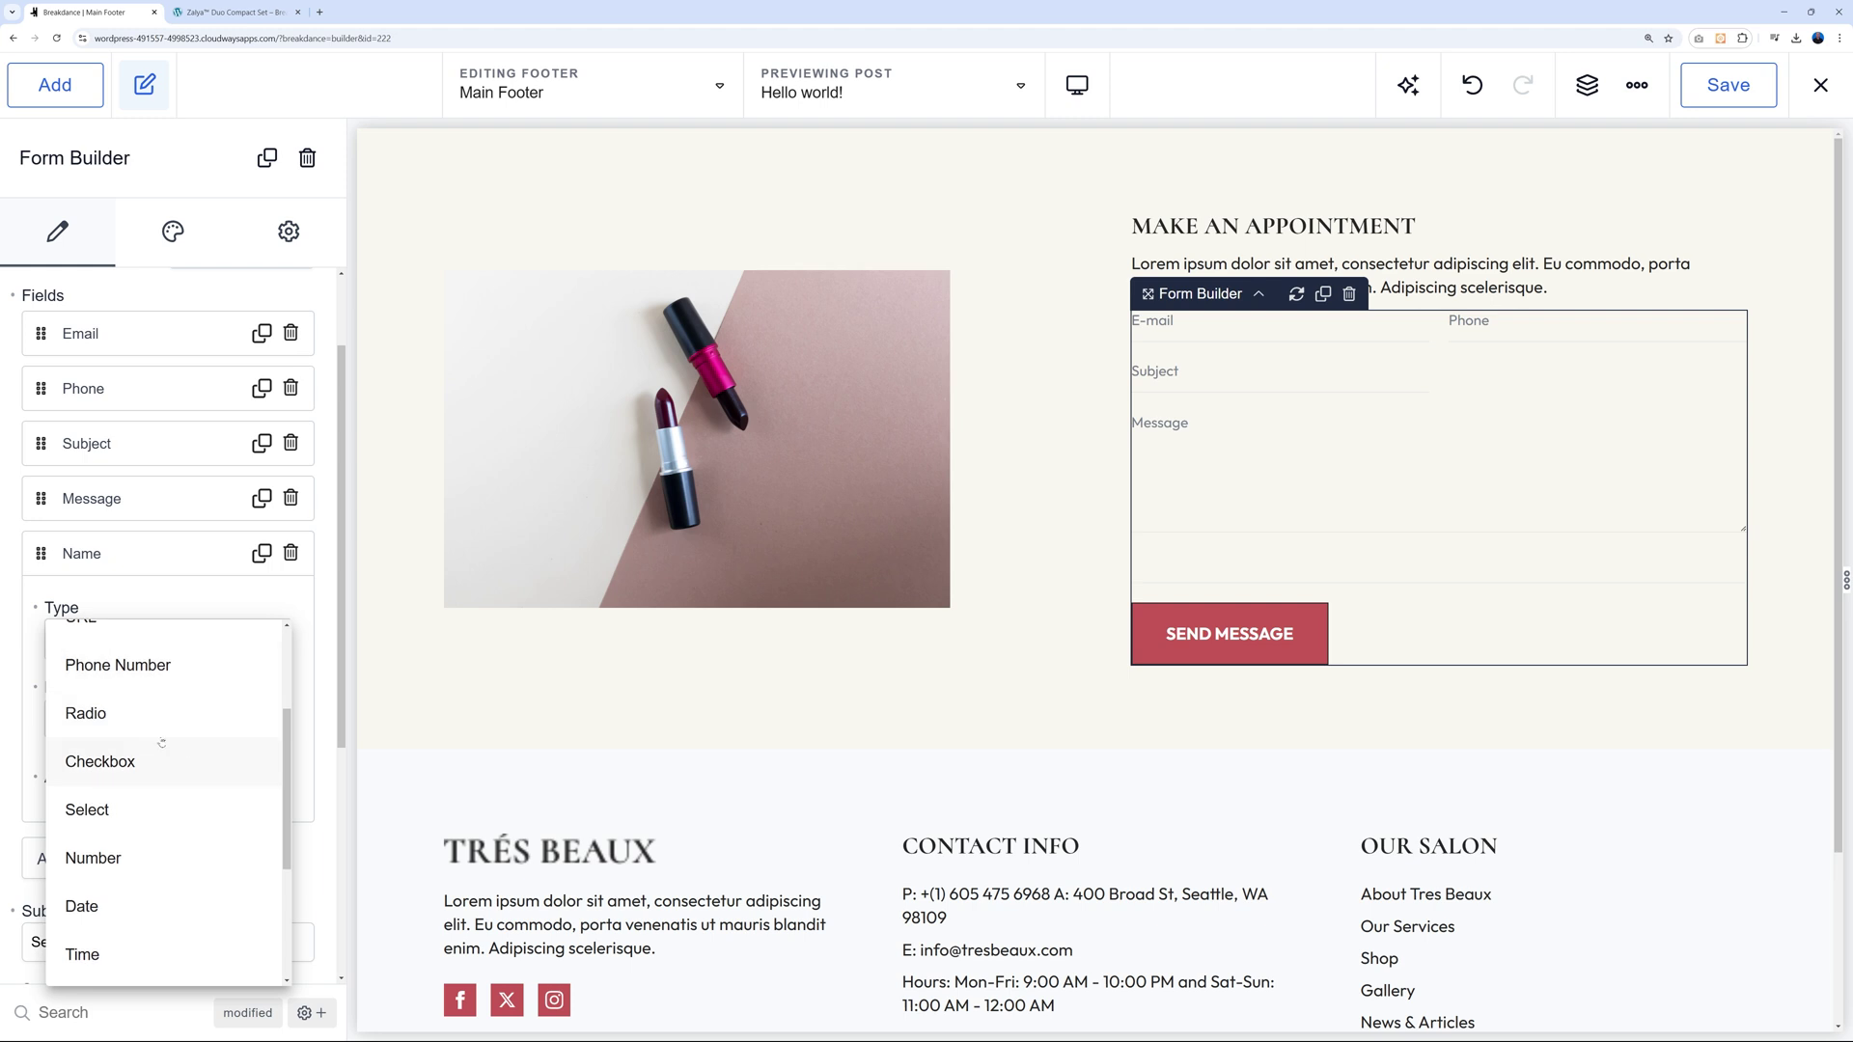
scroll(154, 808, "down", 5)
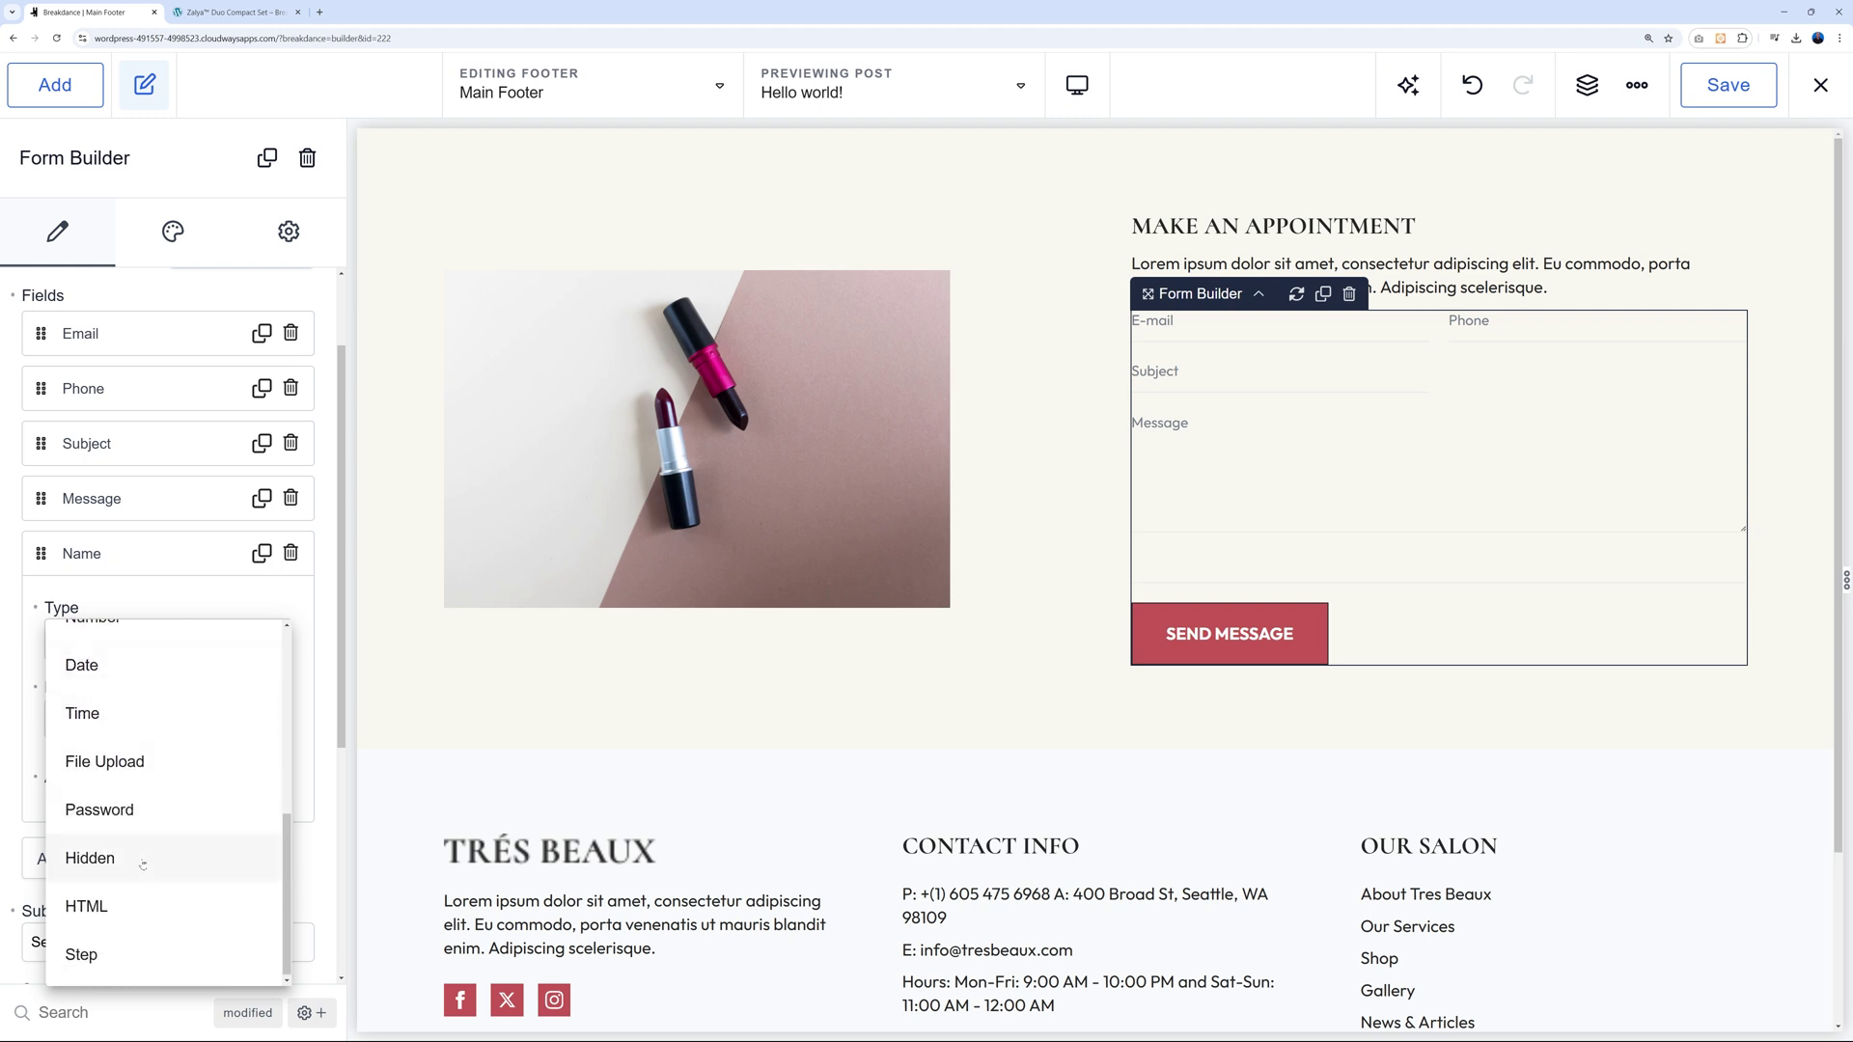
scroll(143, 849, "up", 9)
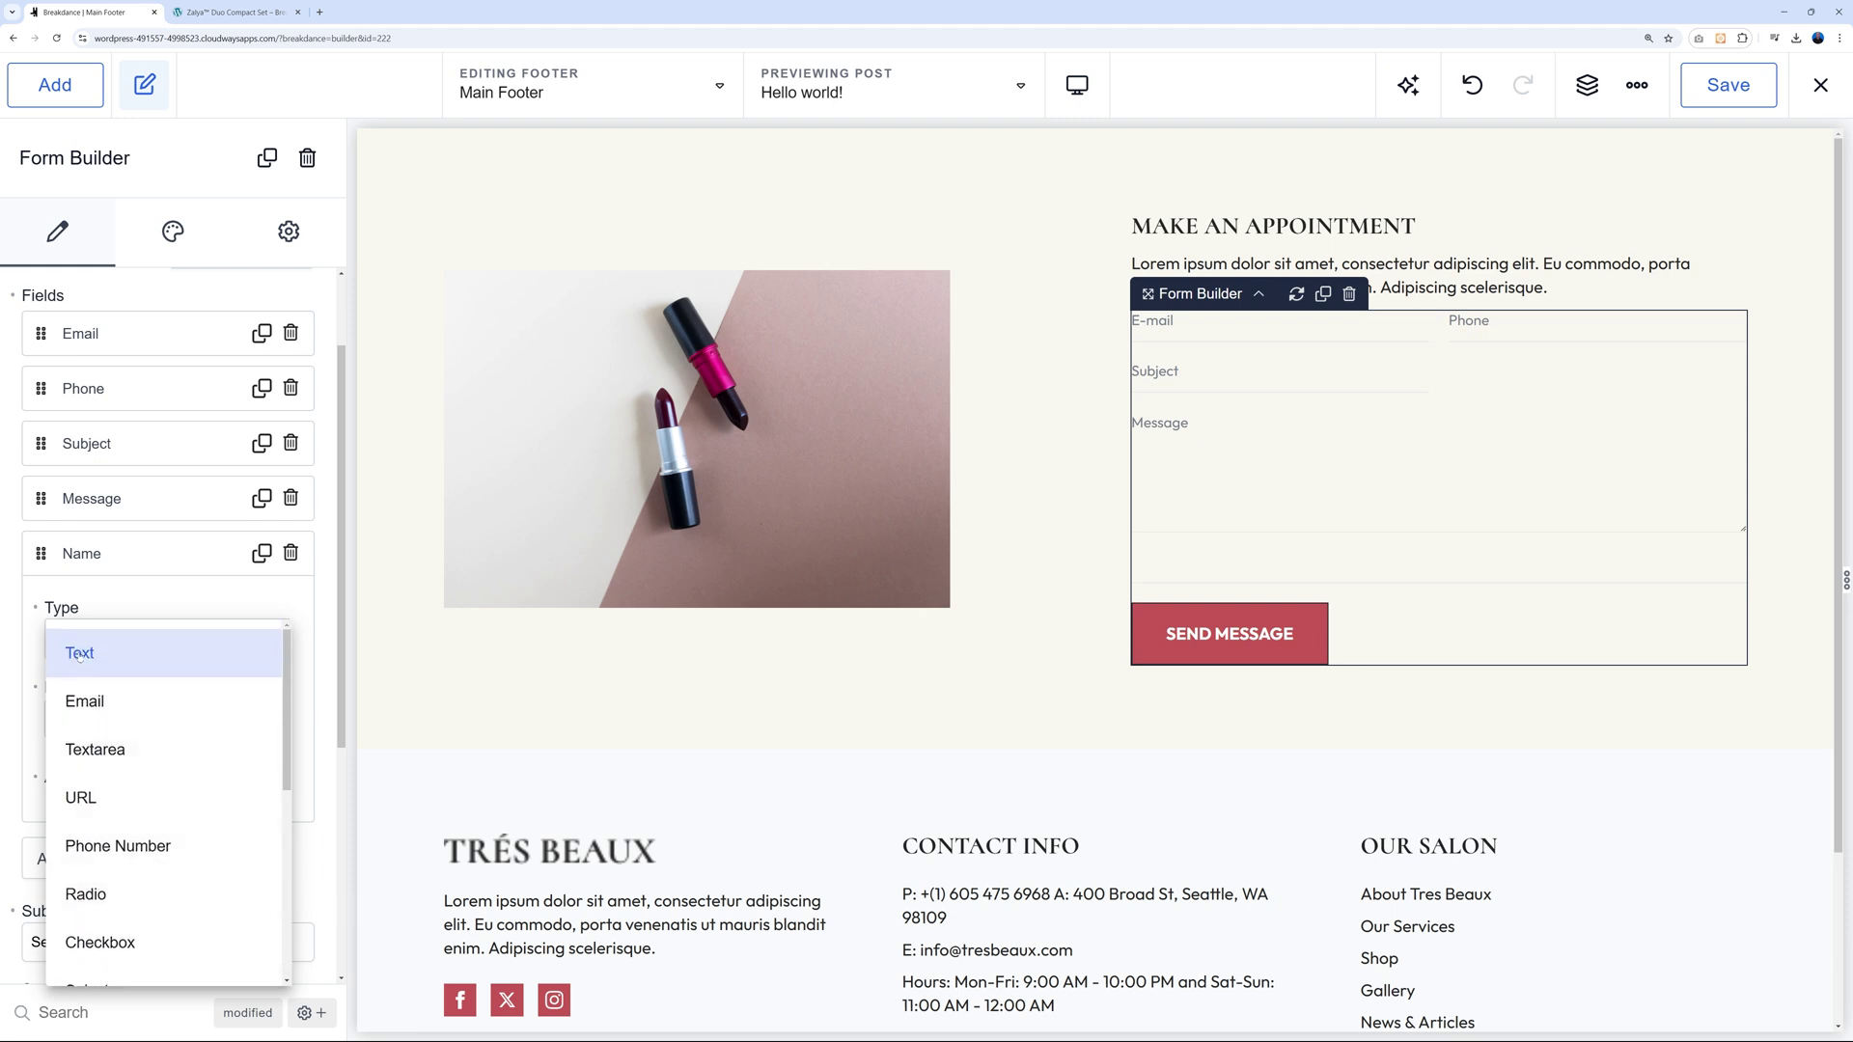
left_click(79, 656)
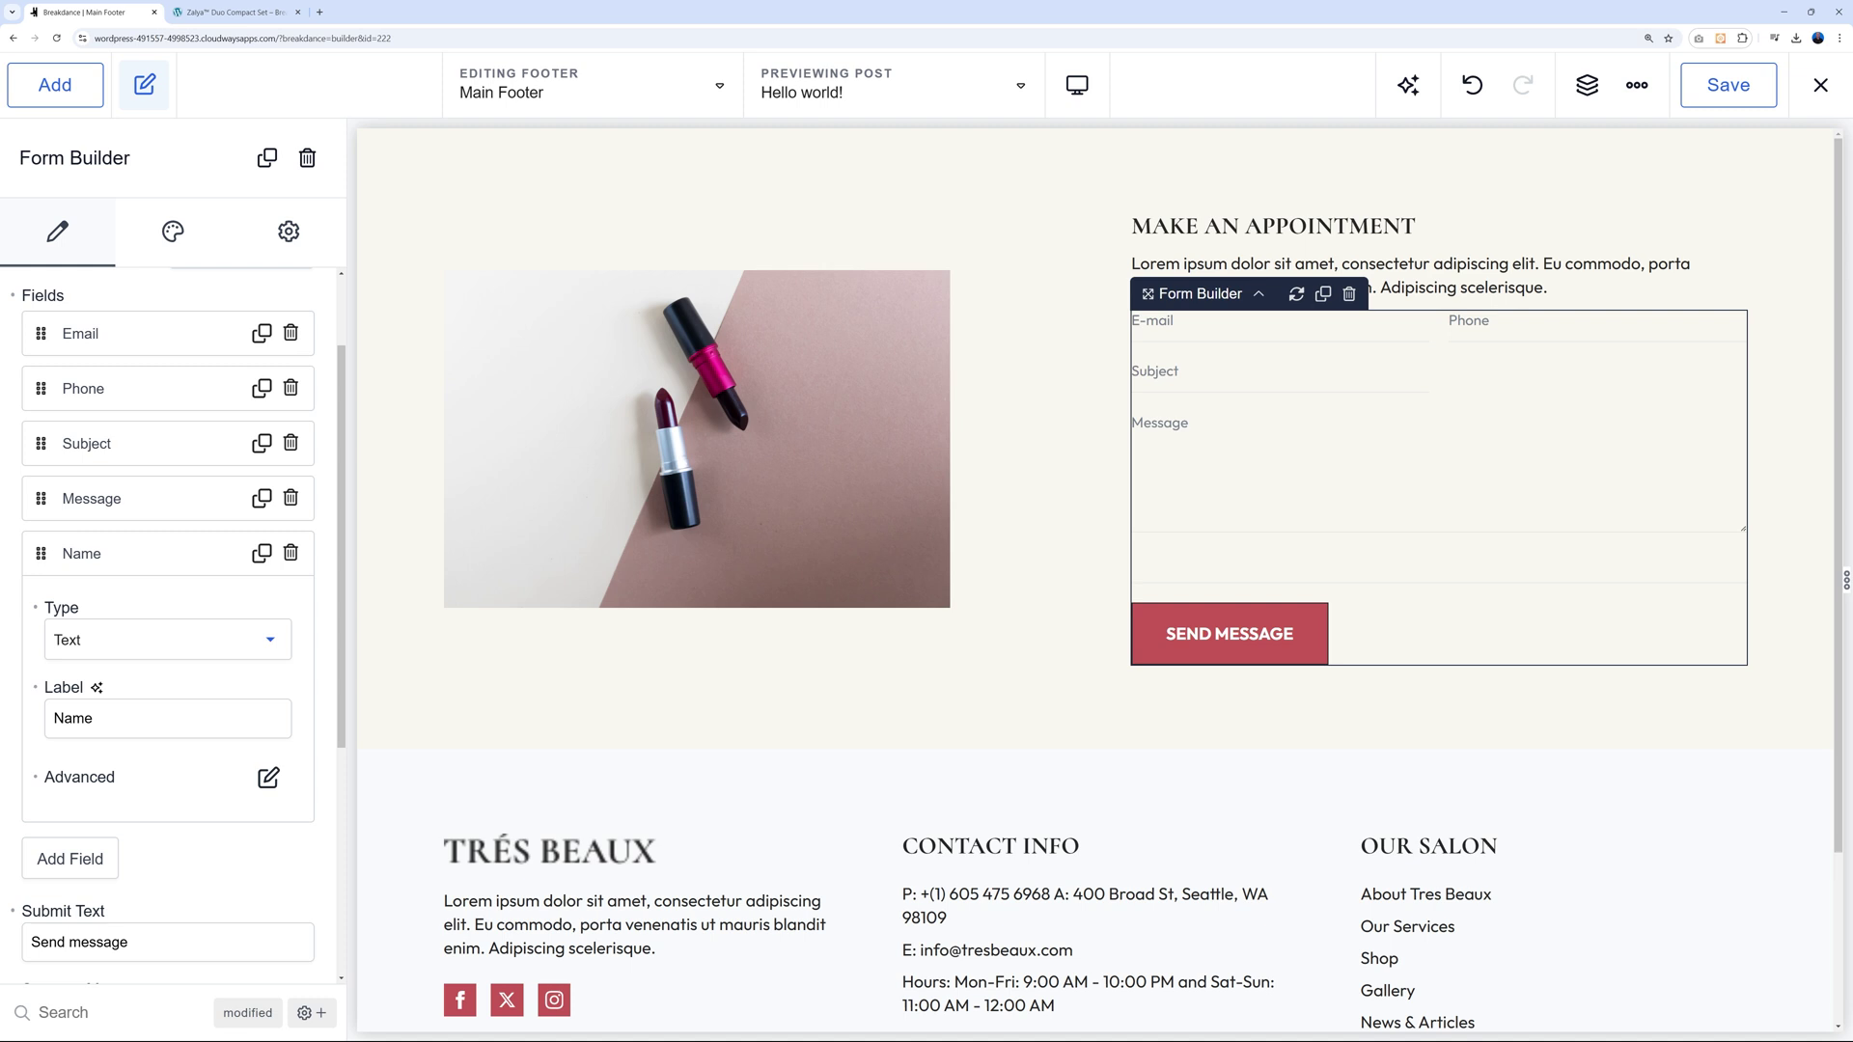
Make the new Name field required and give it a partial width of 6.
scroll(271, 676, "down", 2)
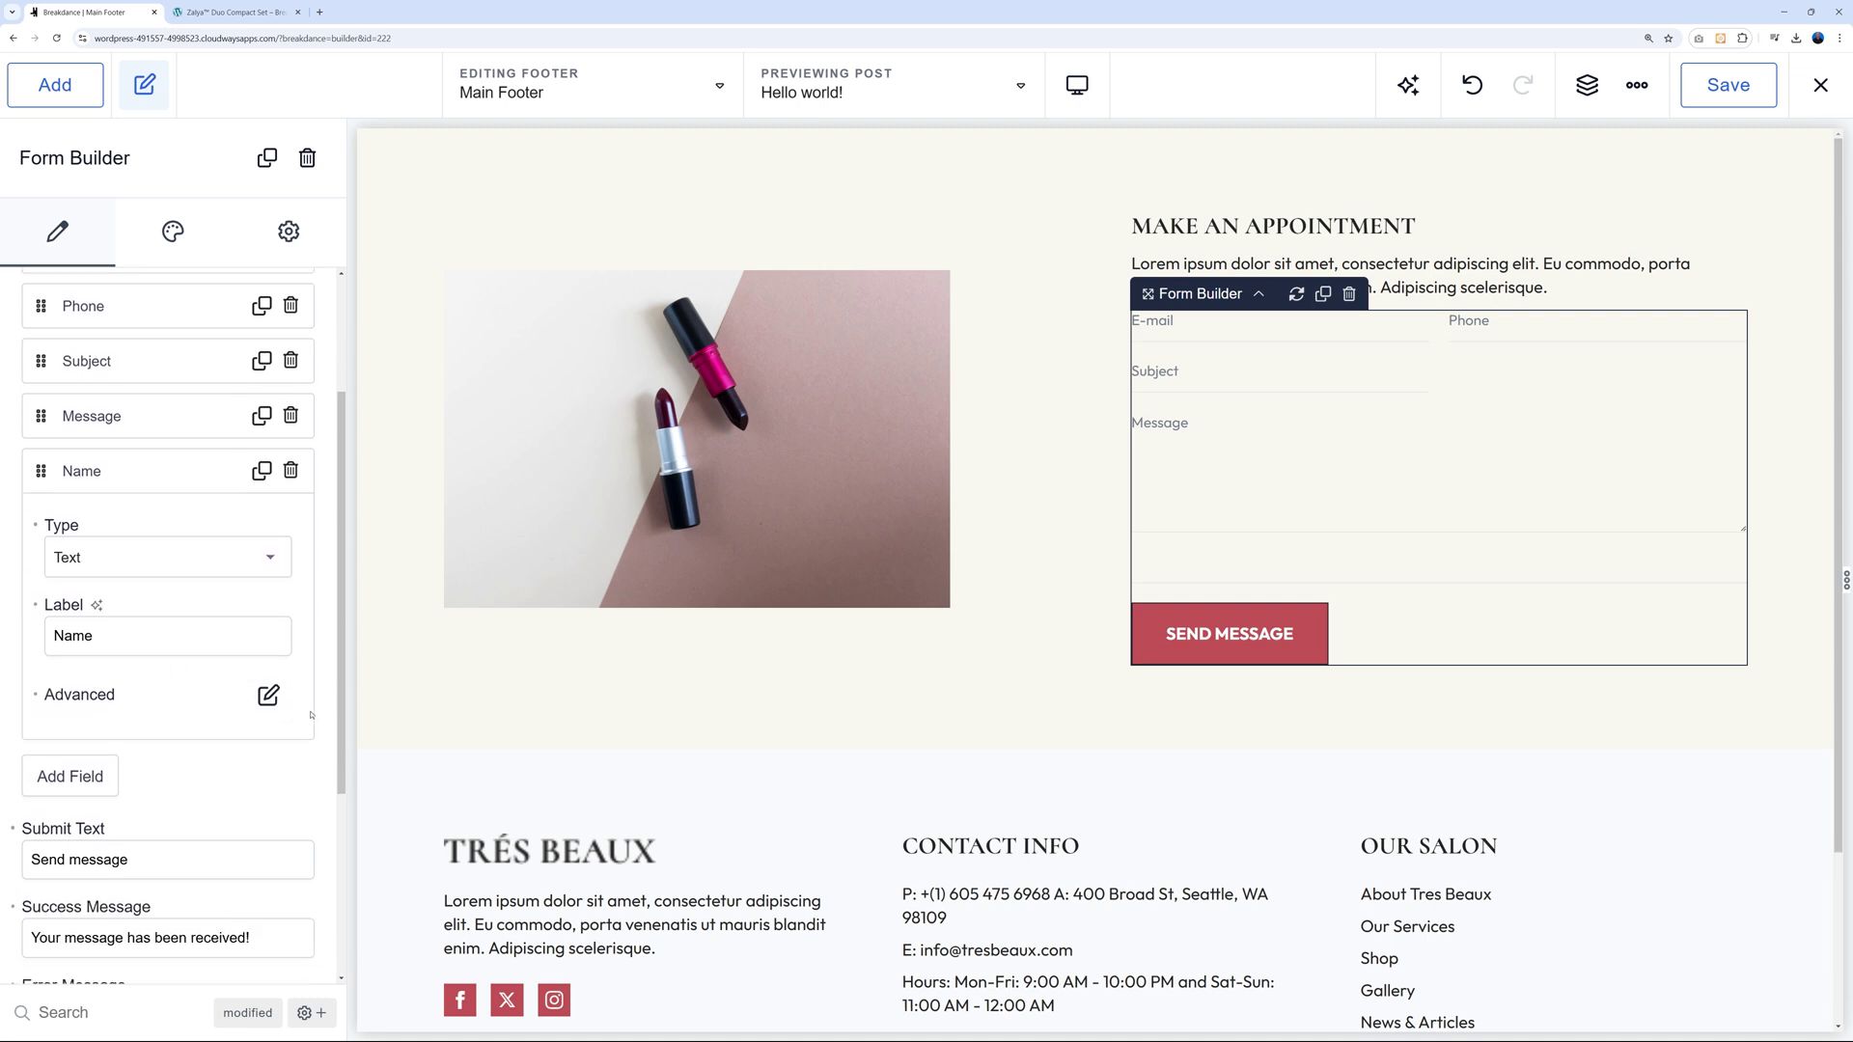
left_click(269, 658)
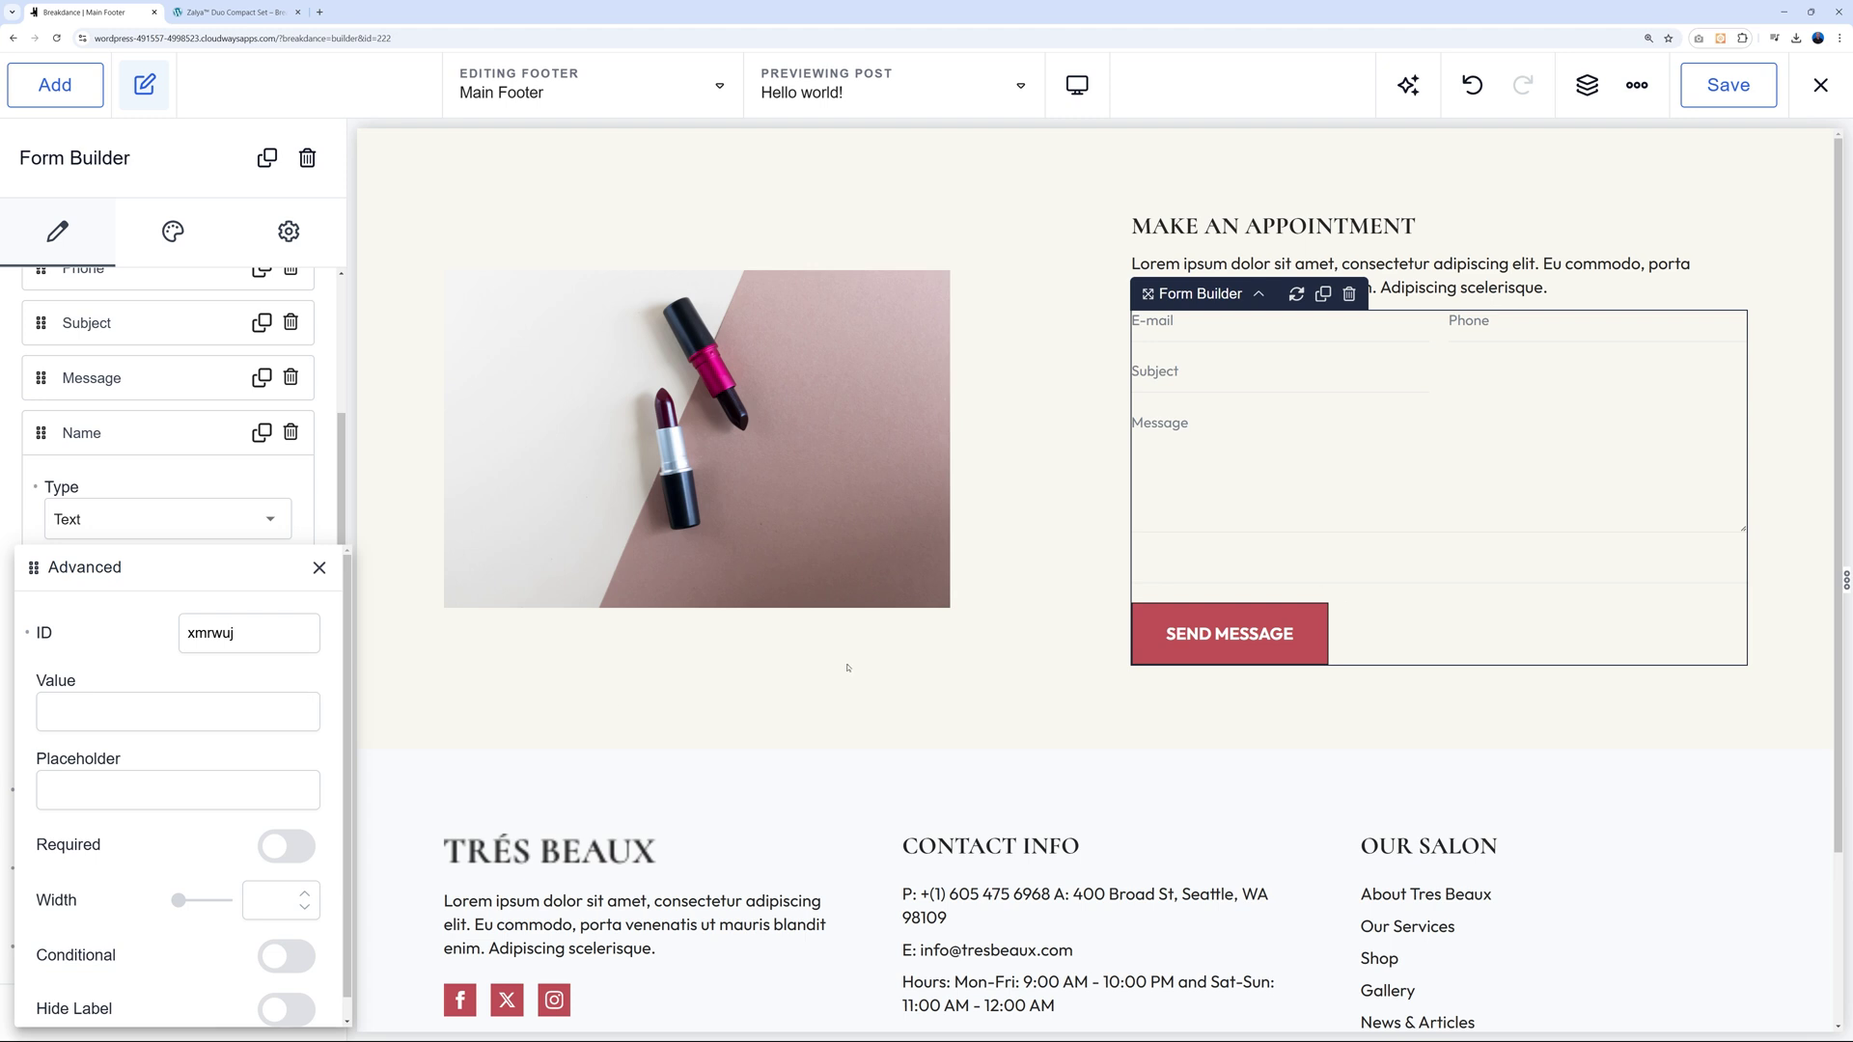
scroll(268, 760, "down", 1)
left_click(286, 823)
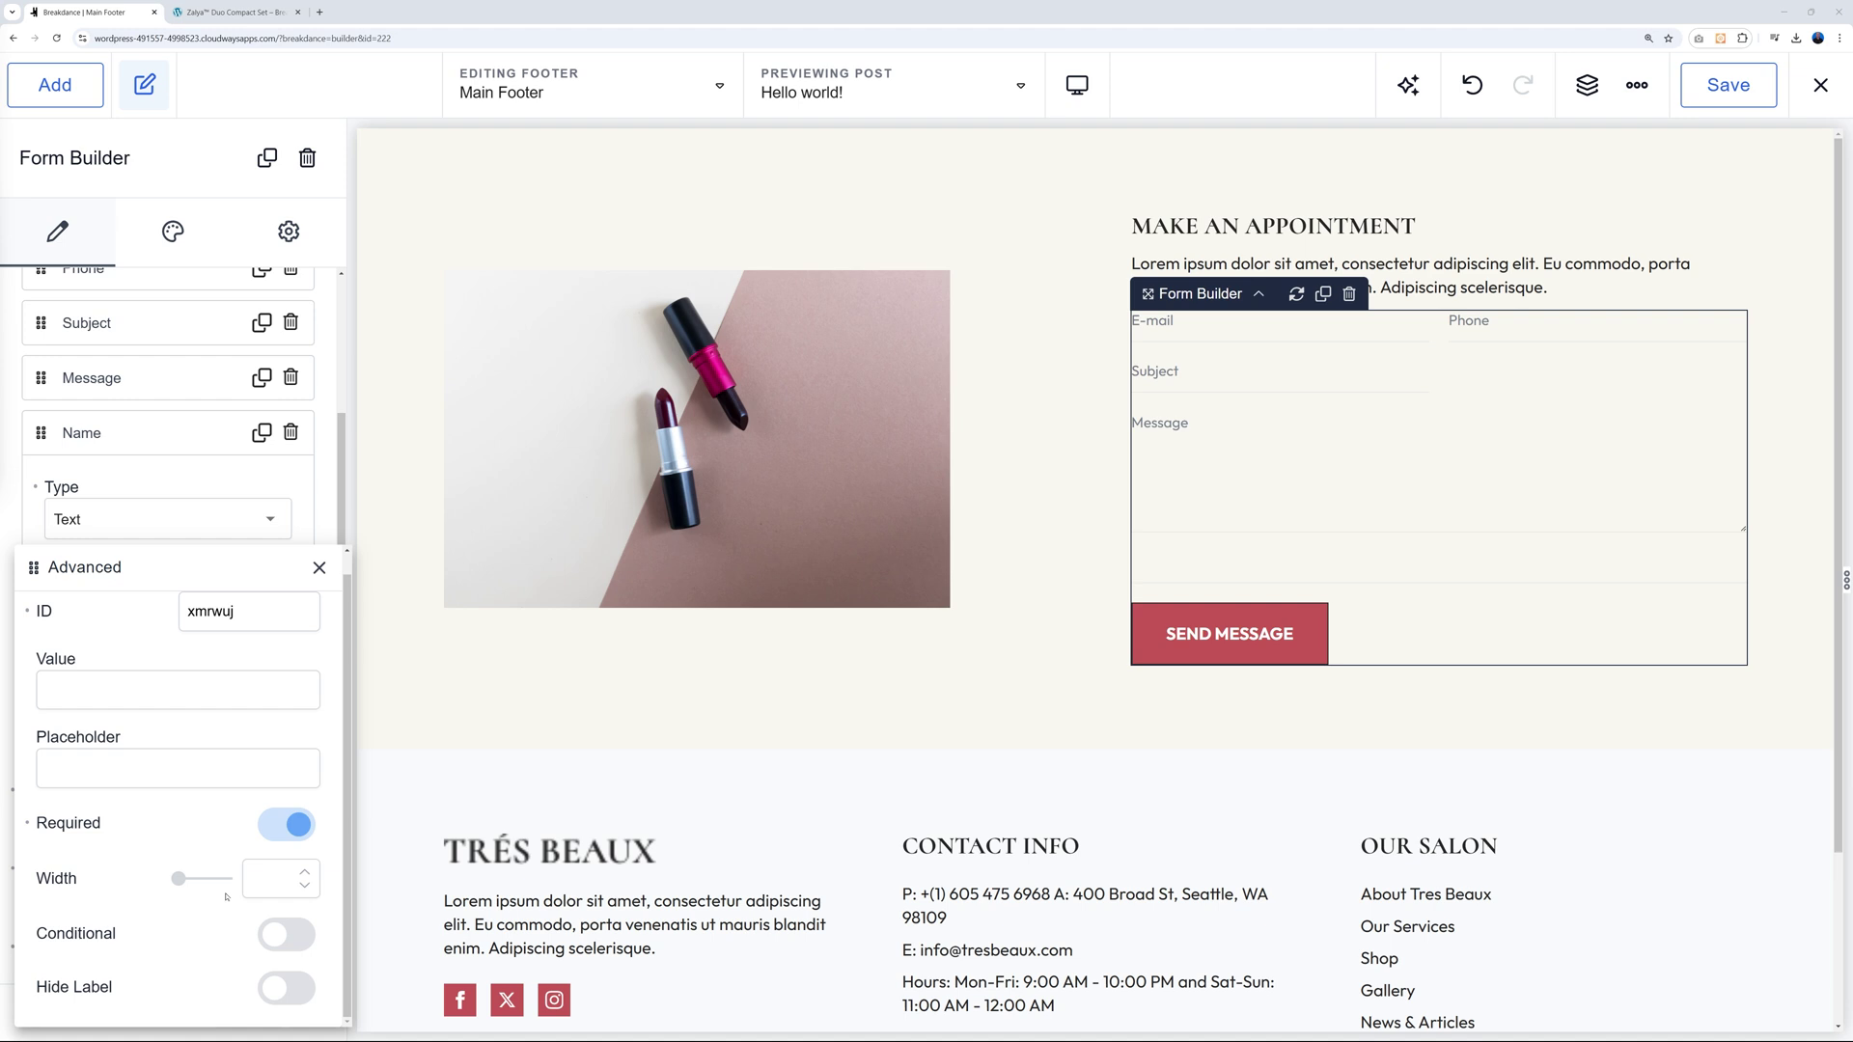
left_click_drag(179, 878, 203, 881)
left_click(320, 568)
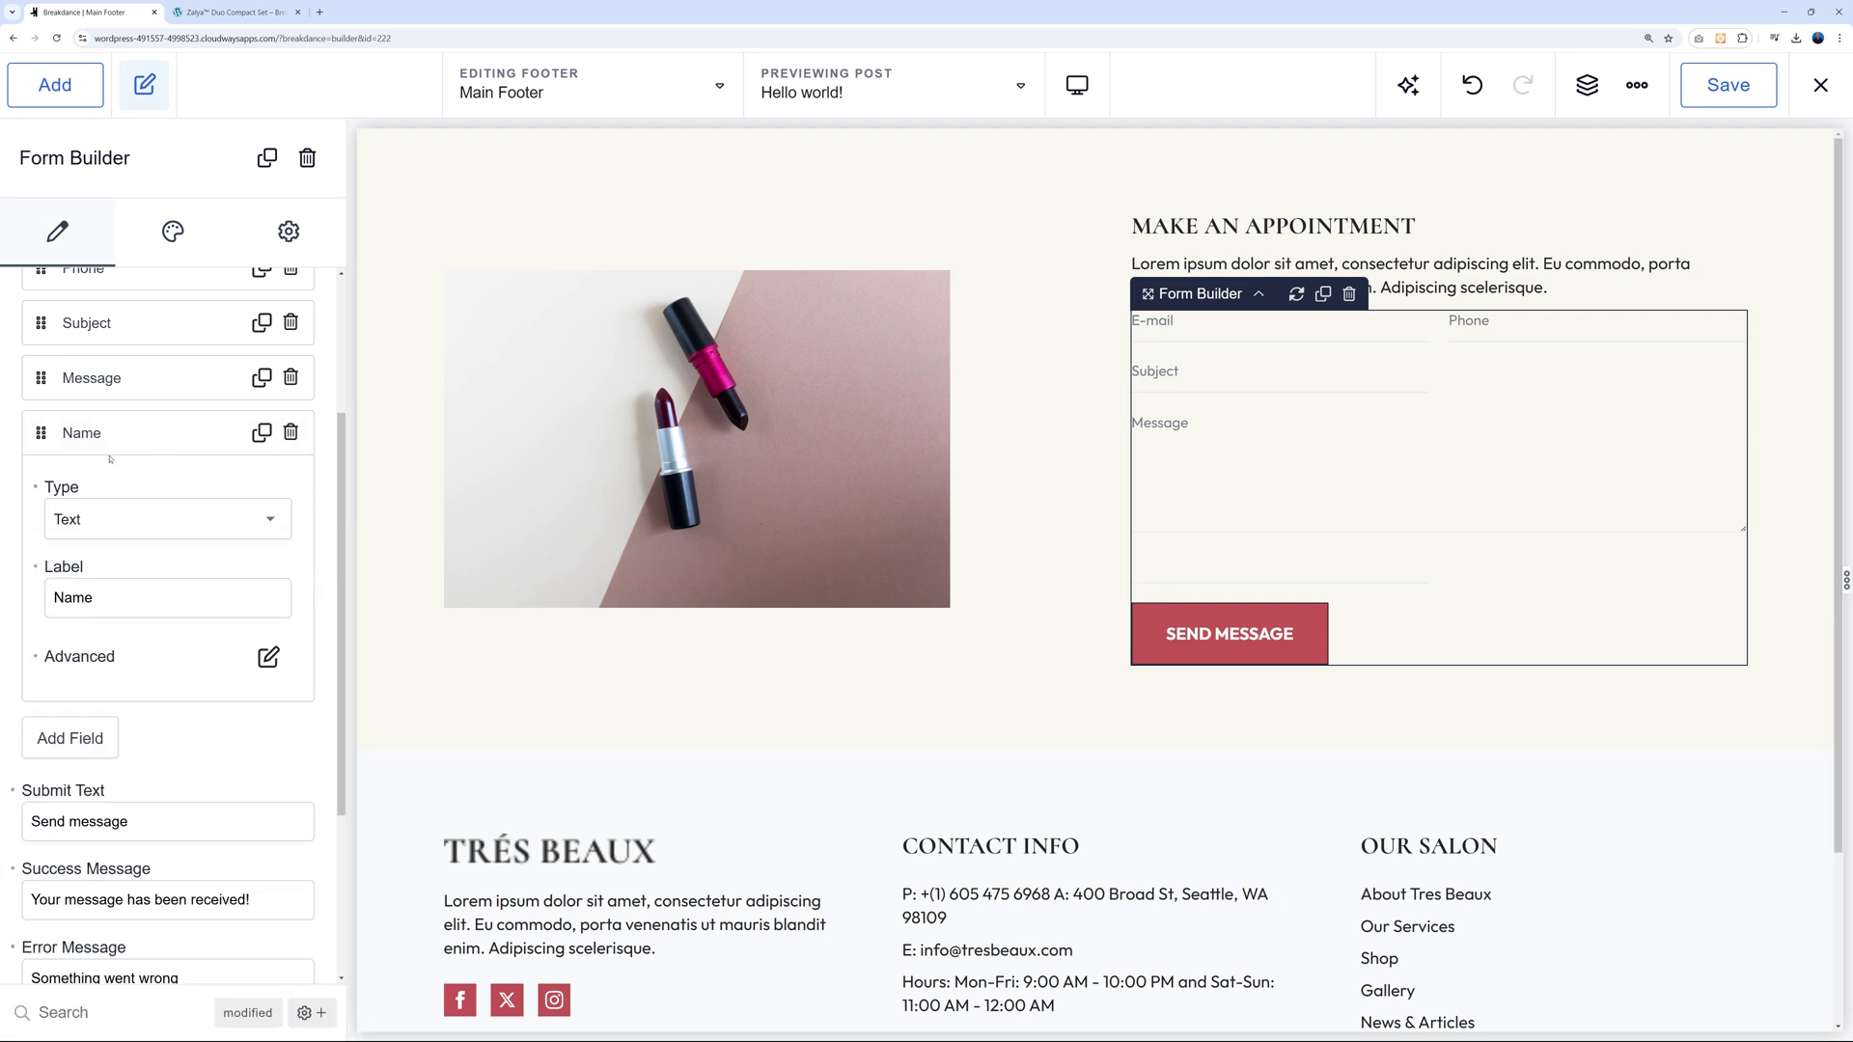
scroll(127, 463, "up", 3)
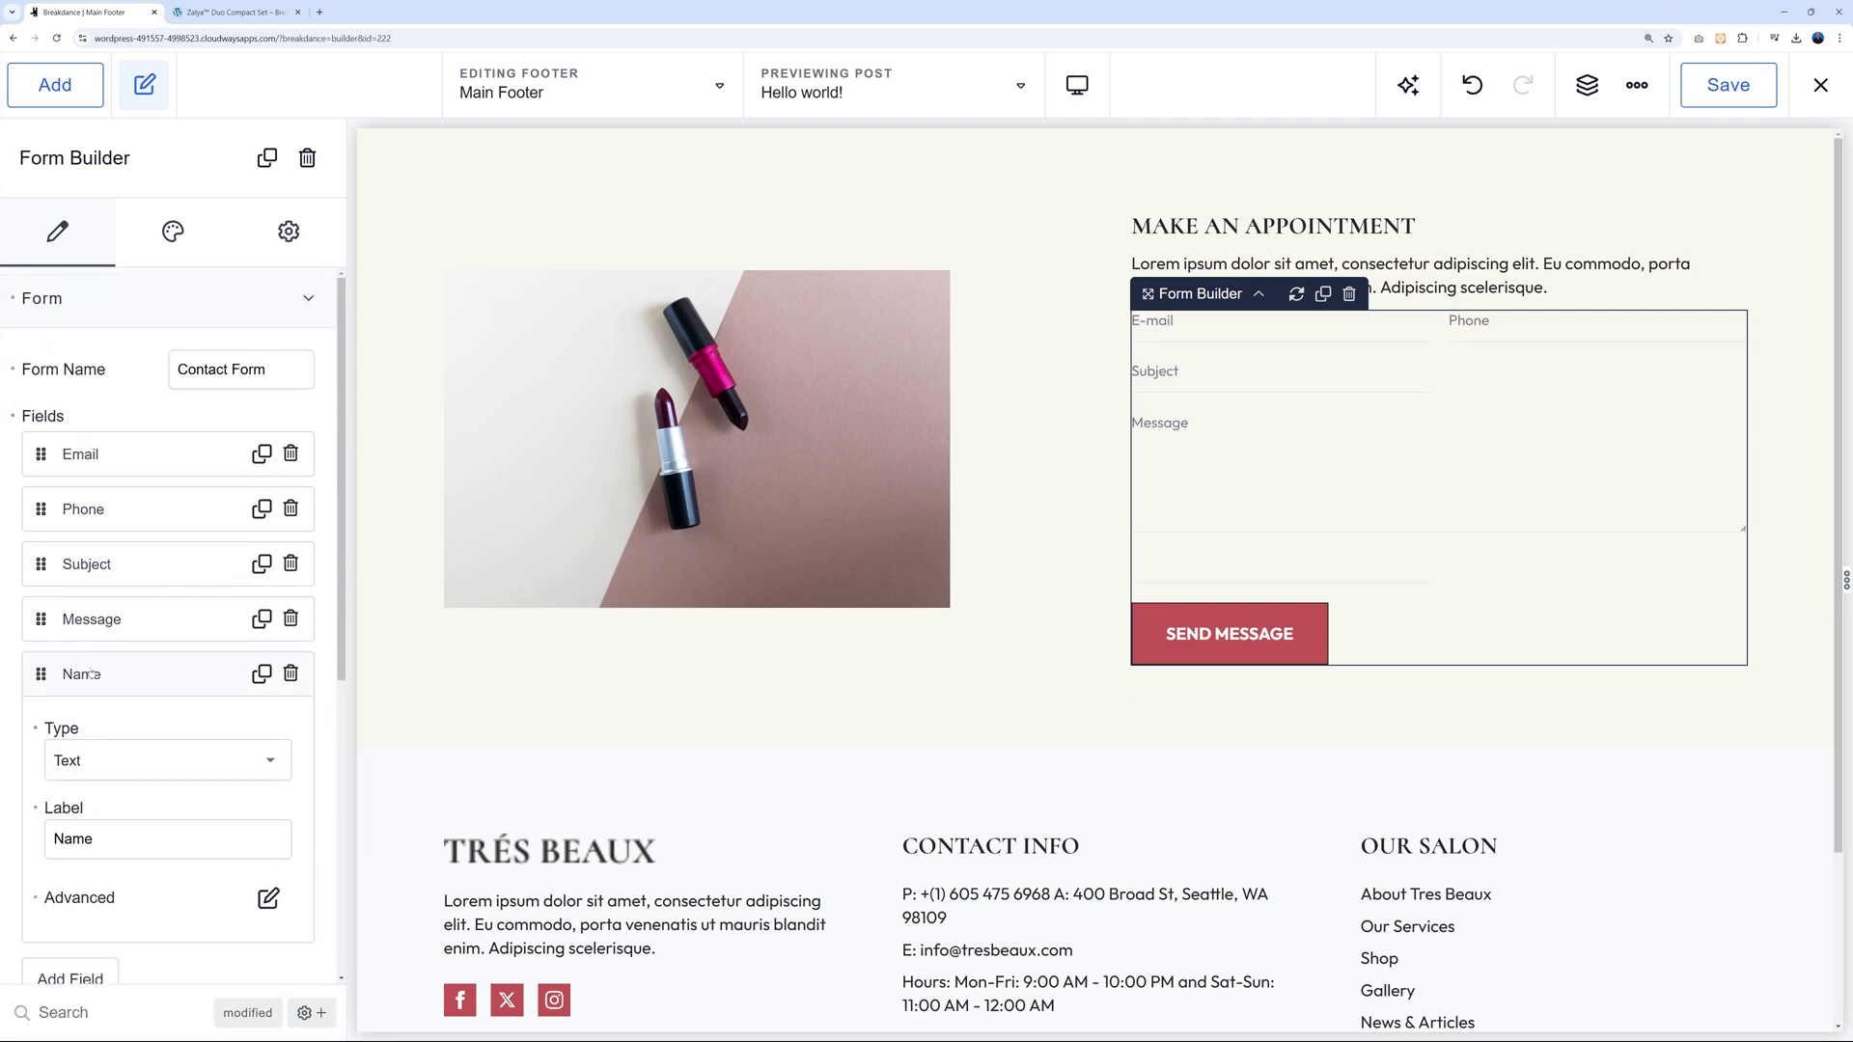
Move the Name field to the top of the list with width 6 and placeholder 'Name'.
mouse_move(42, 674)
left_mouse_down()
mouse_move(20, 537)
mouse_move(80, 457)
left_mouse_up()
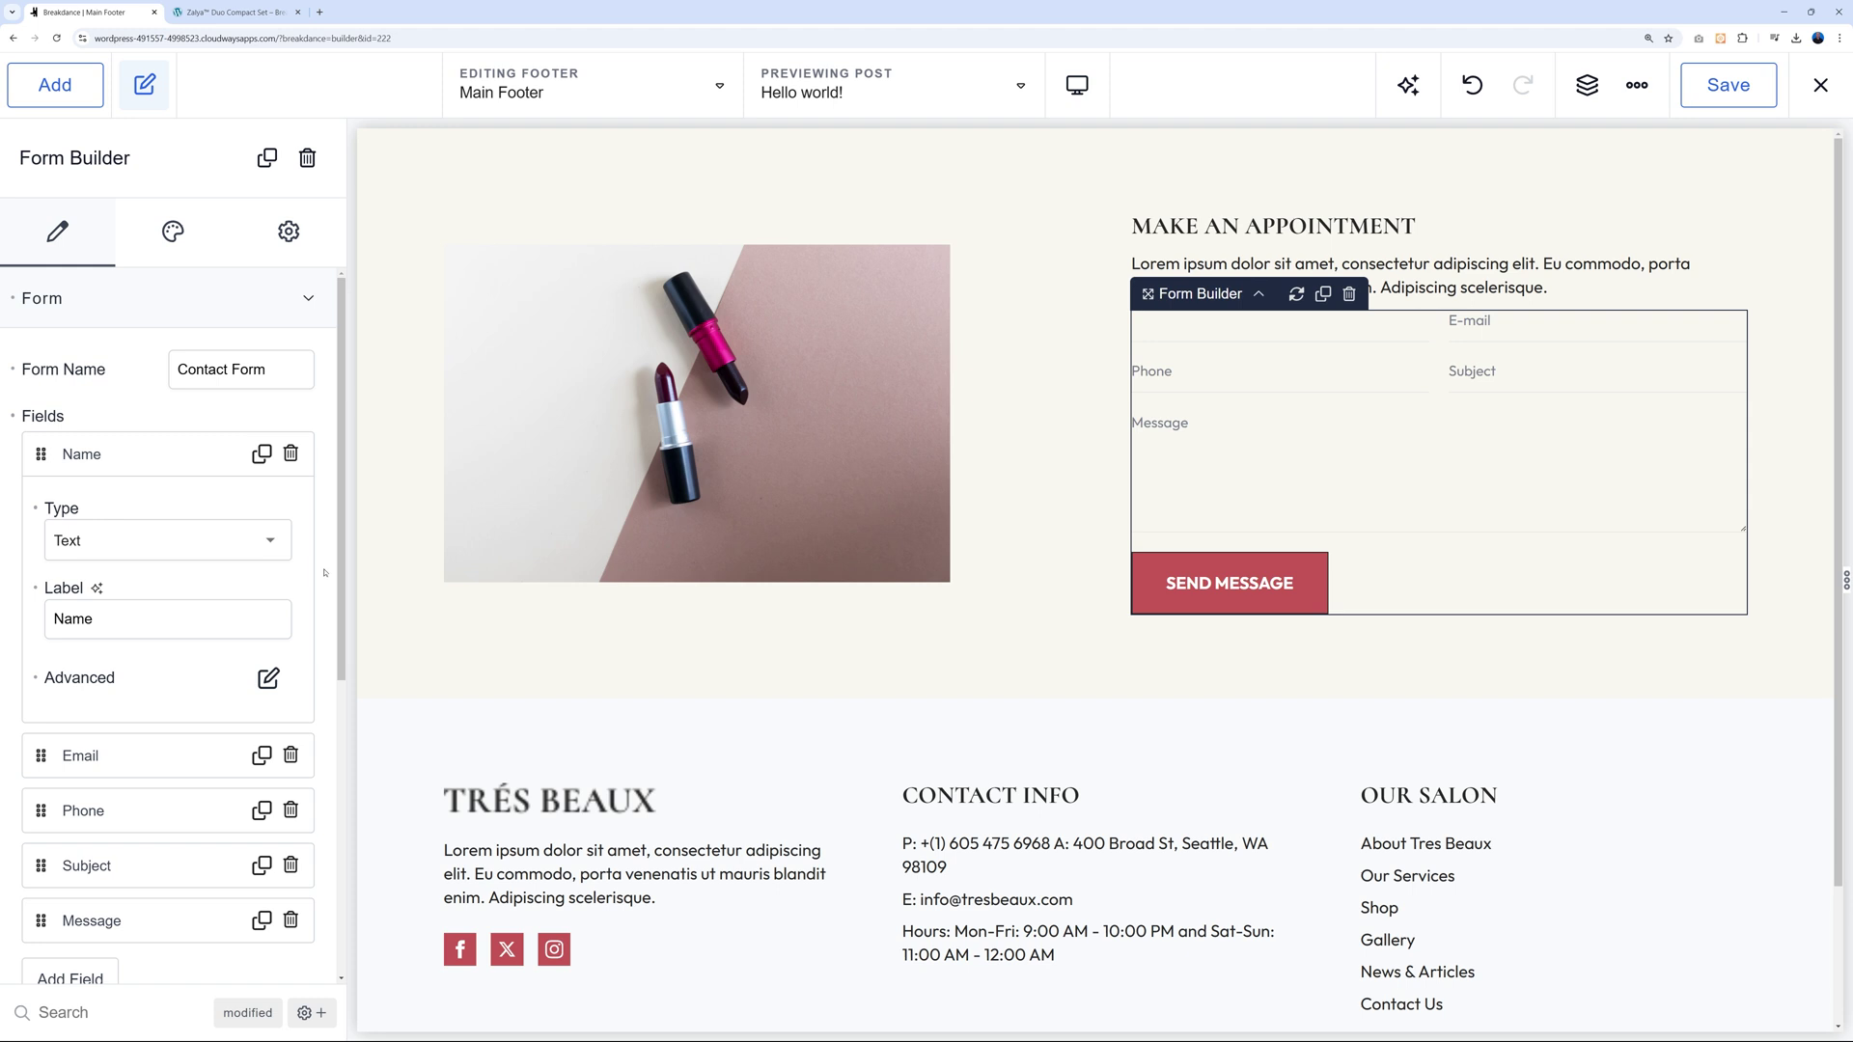
scroll(324, 572, "down", 1)
left_click(268, 618)
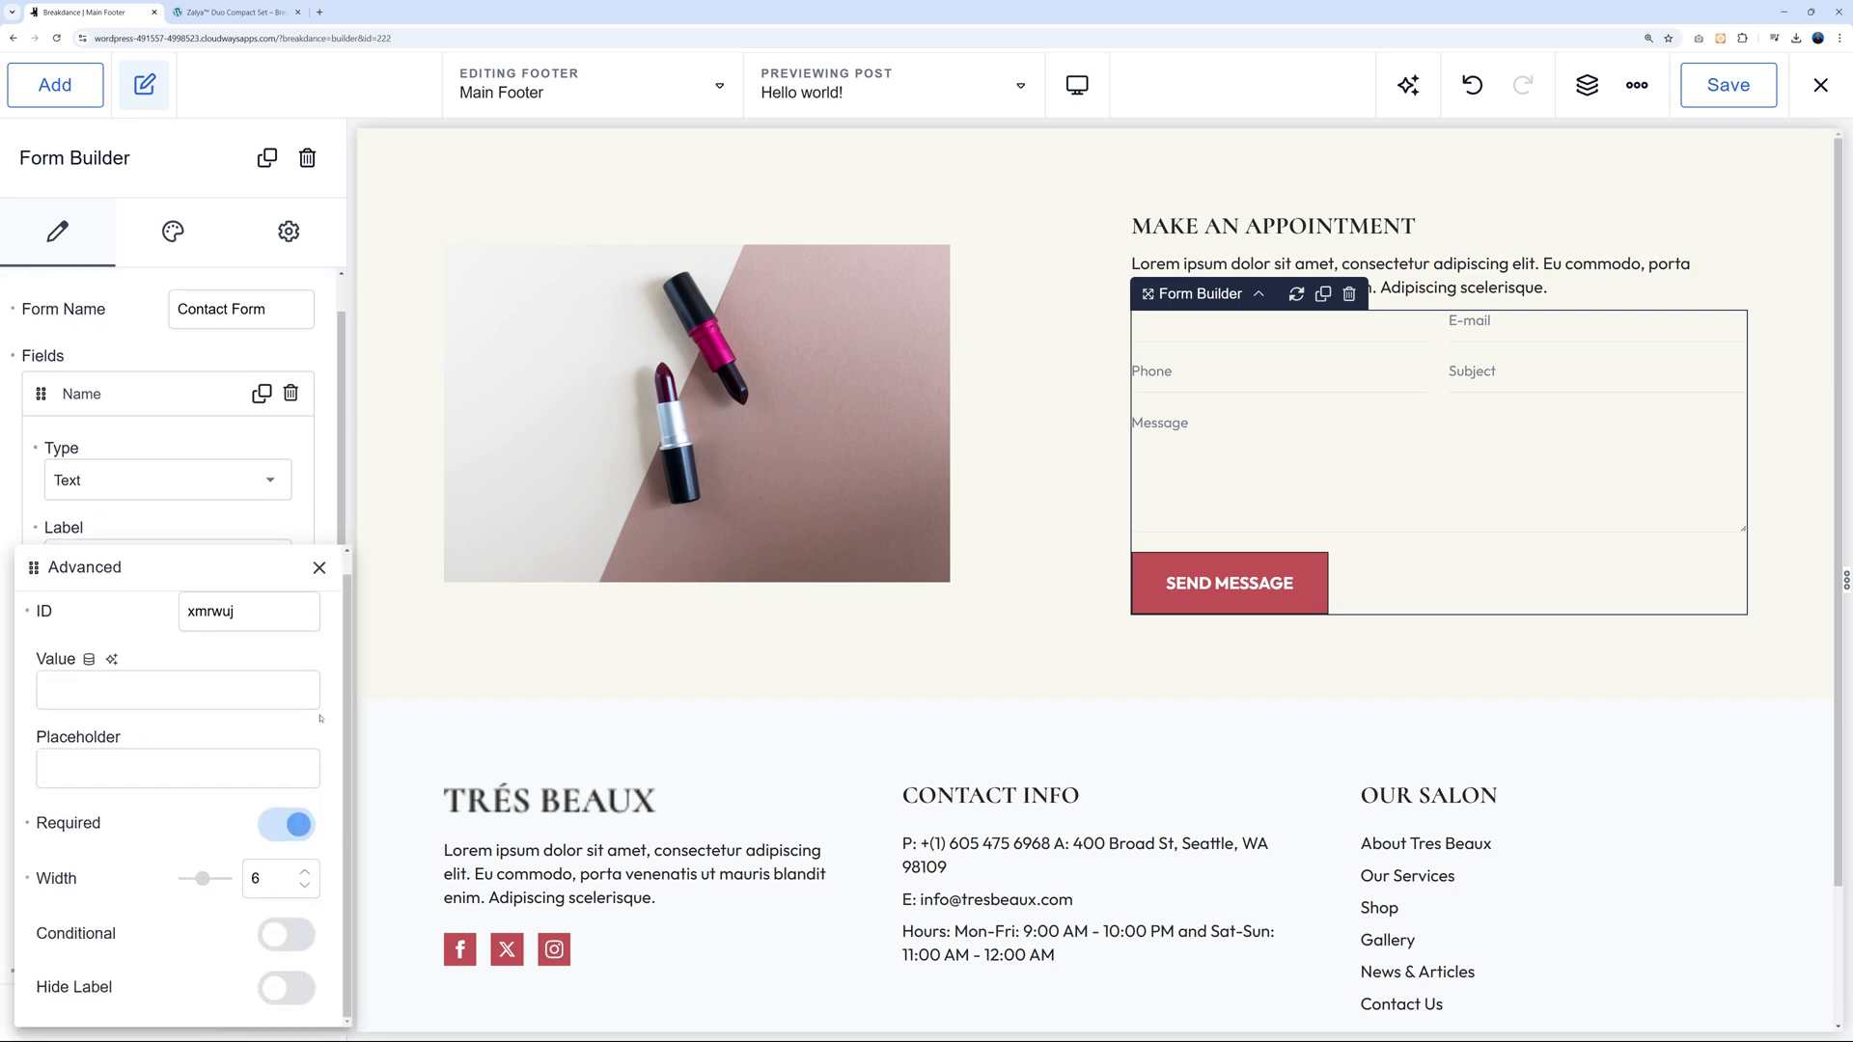
type("Name")
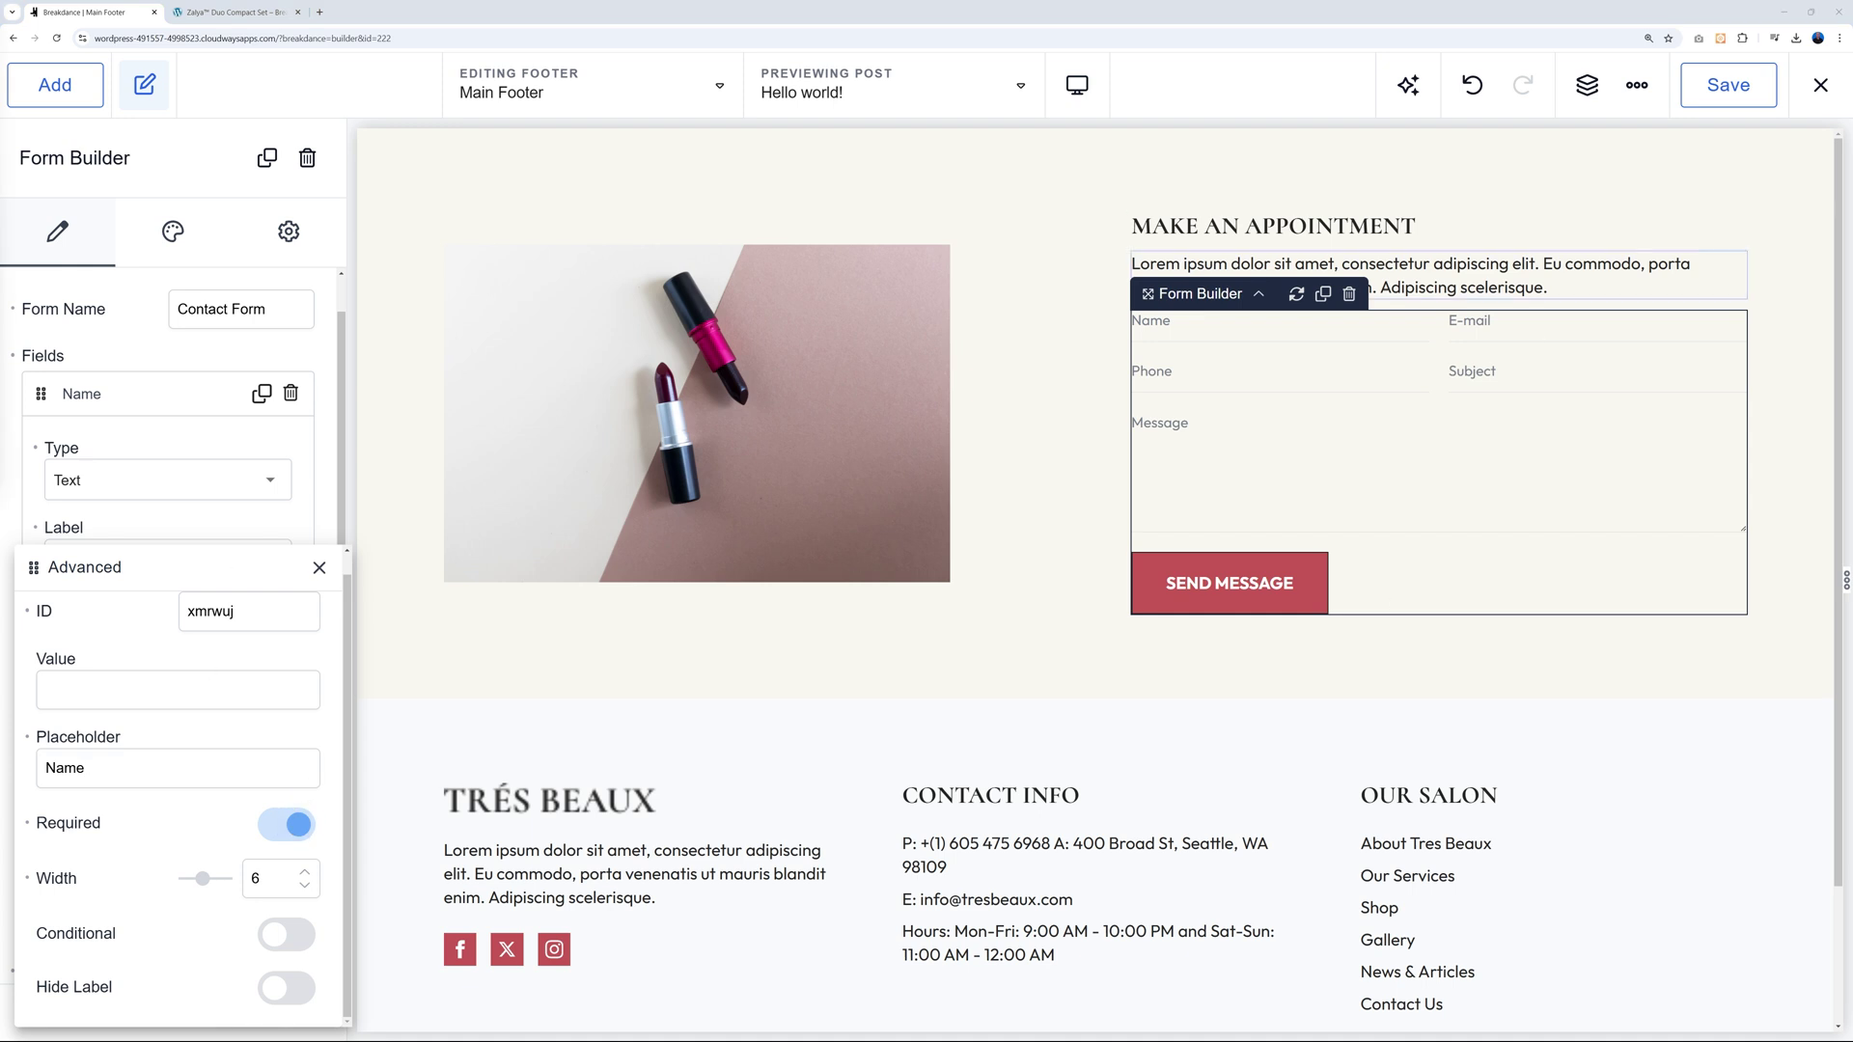
left_click(319, 569)
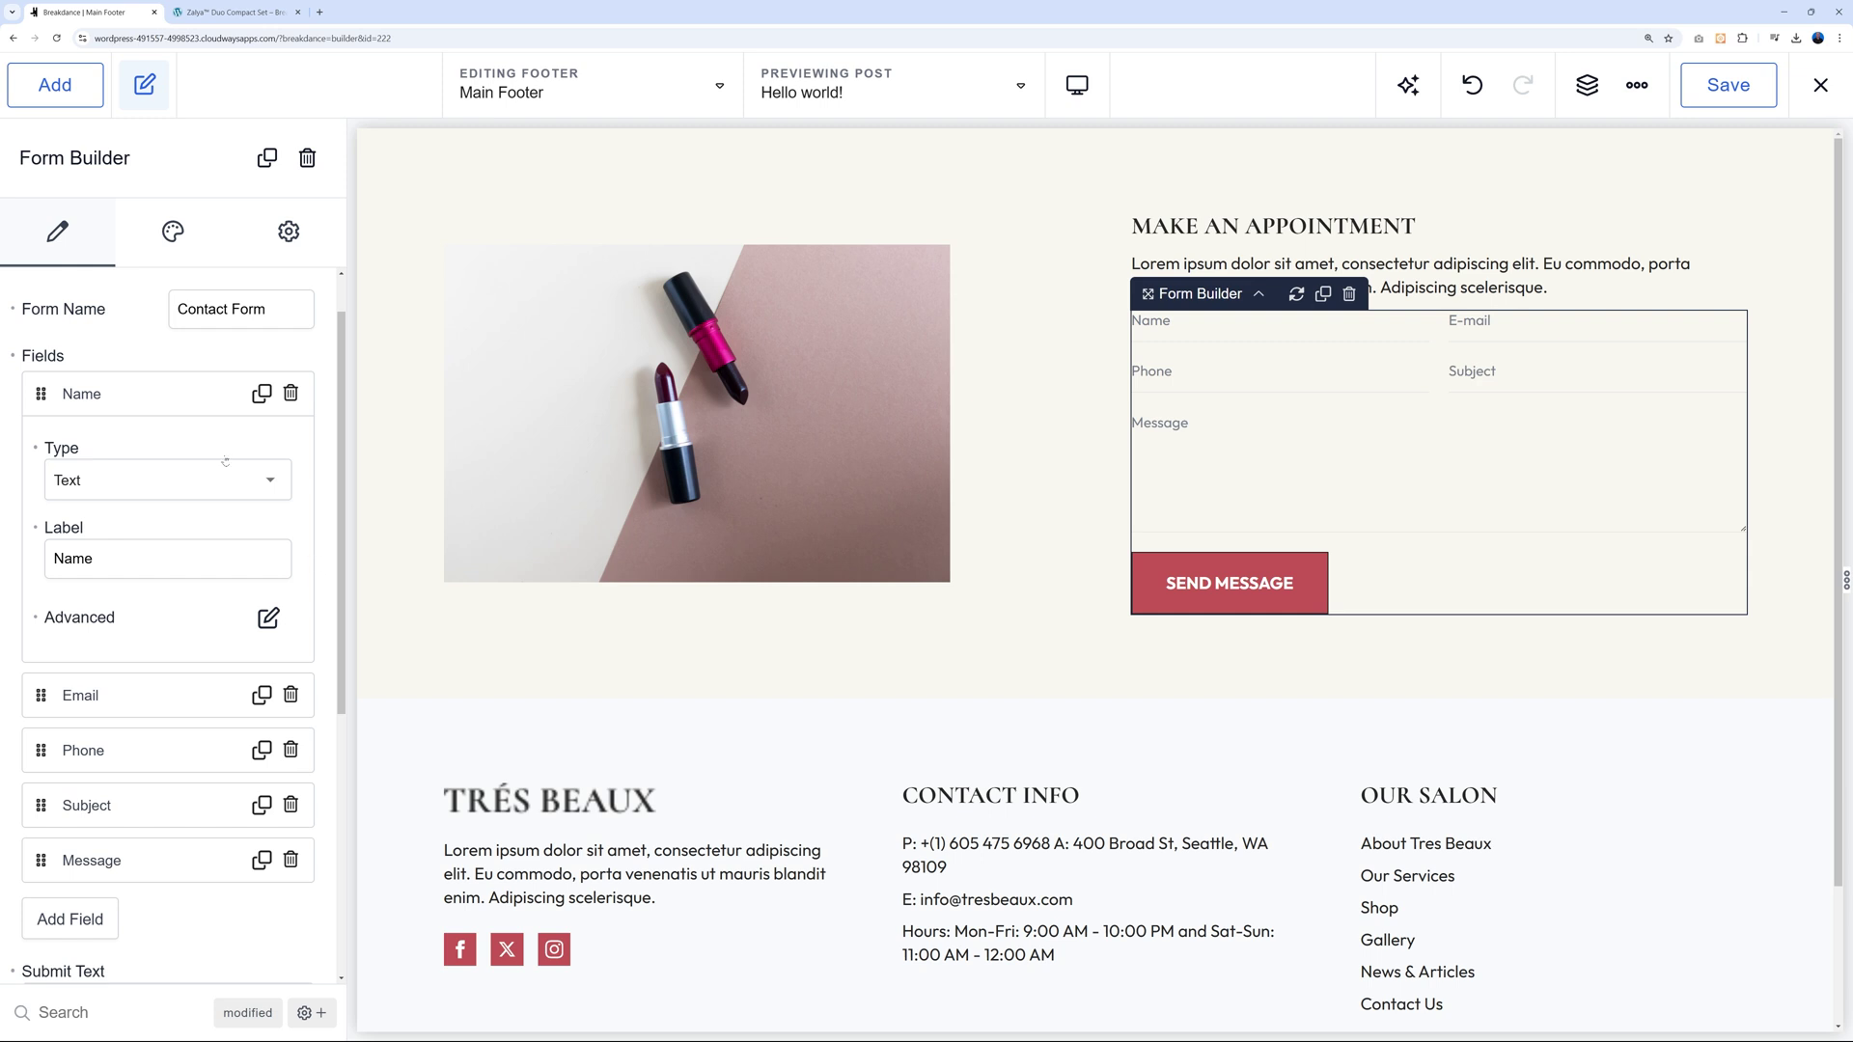
left_click(114, 404)
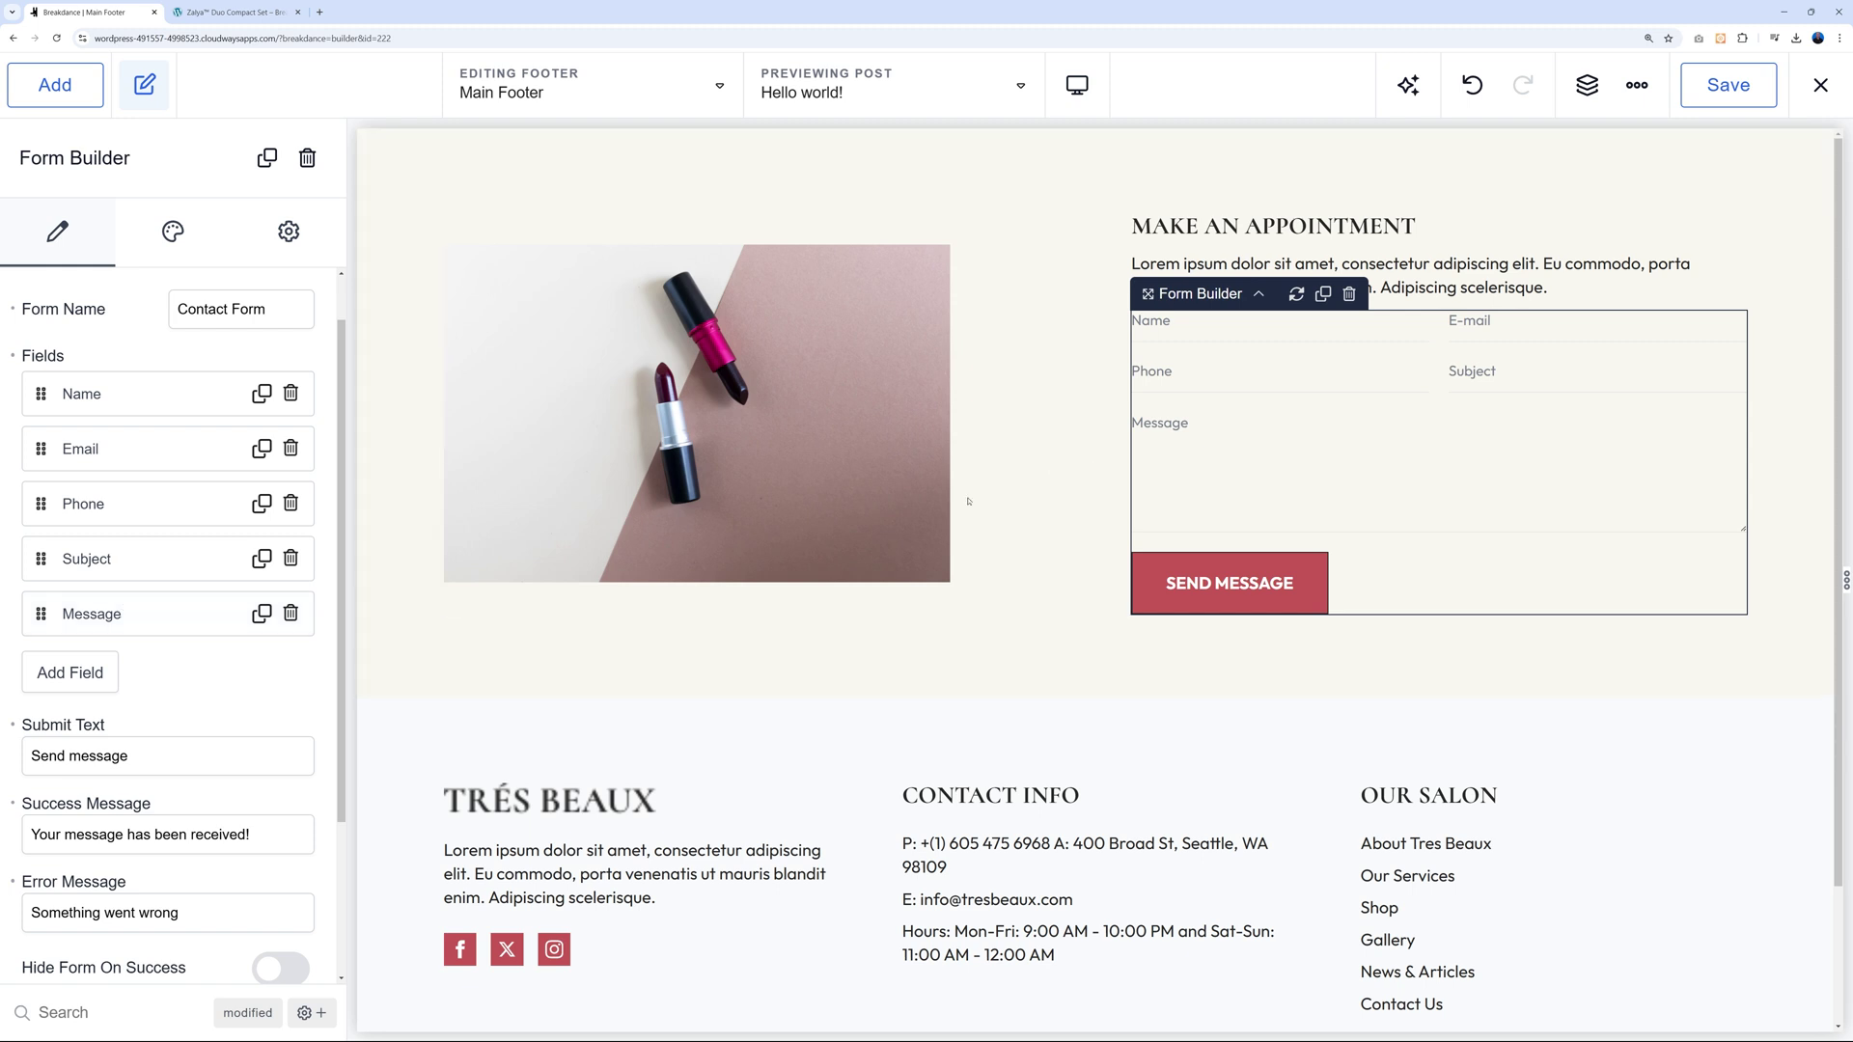
left_click(145, 614)
scroll(282, 886, "down", 2)
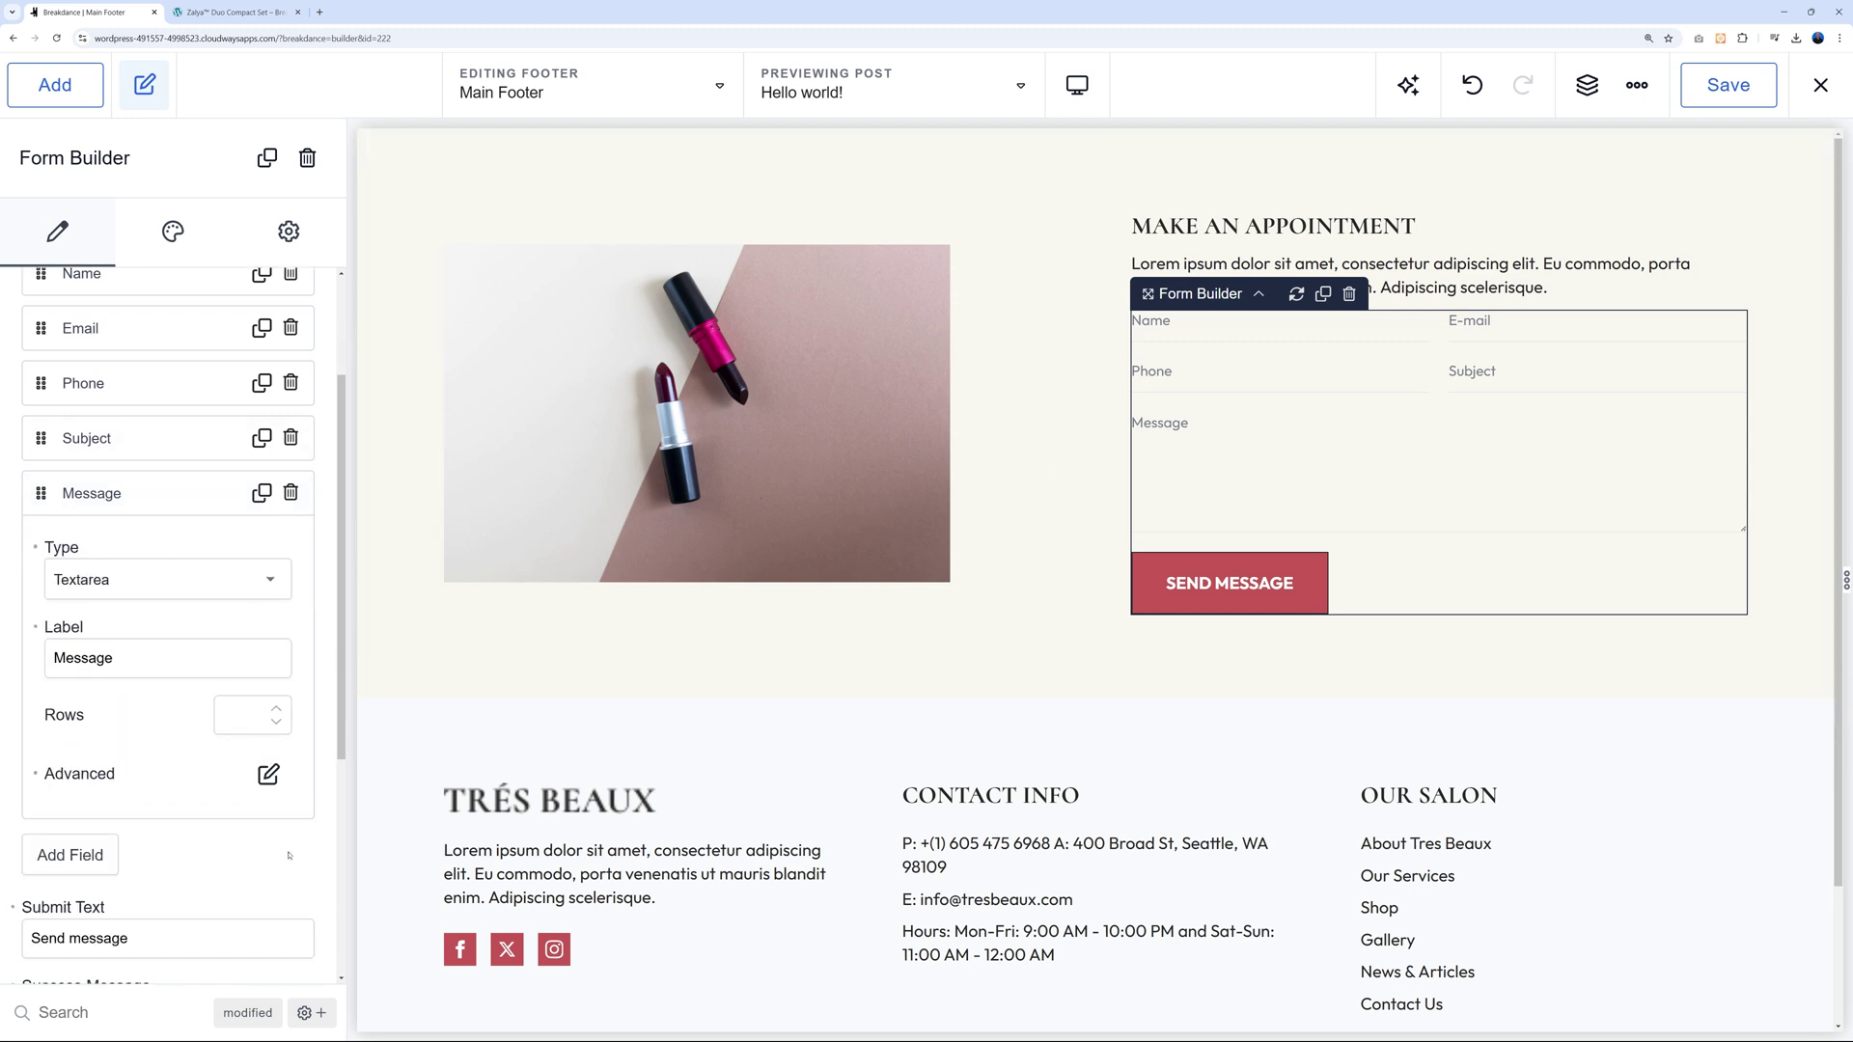
Make the Message field conditional on Email 'is set', then save the Main Footer.
left_click(268, 774)
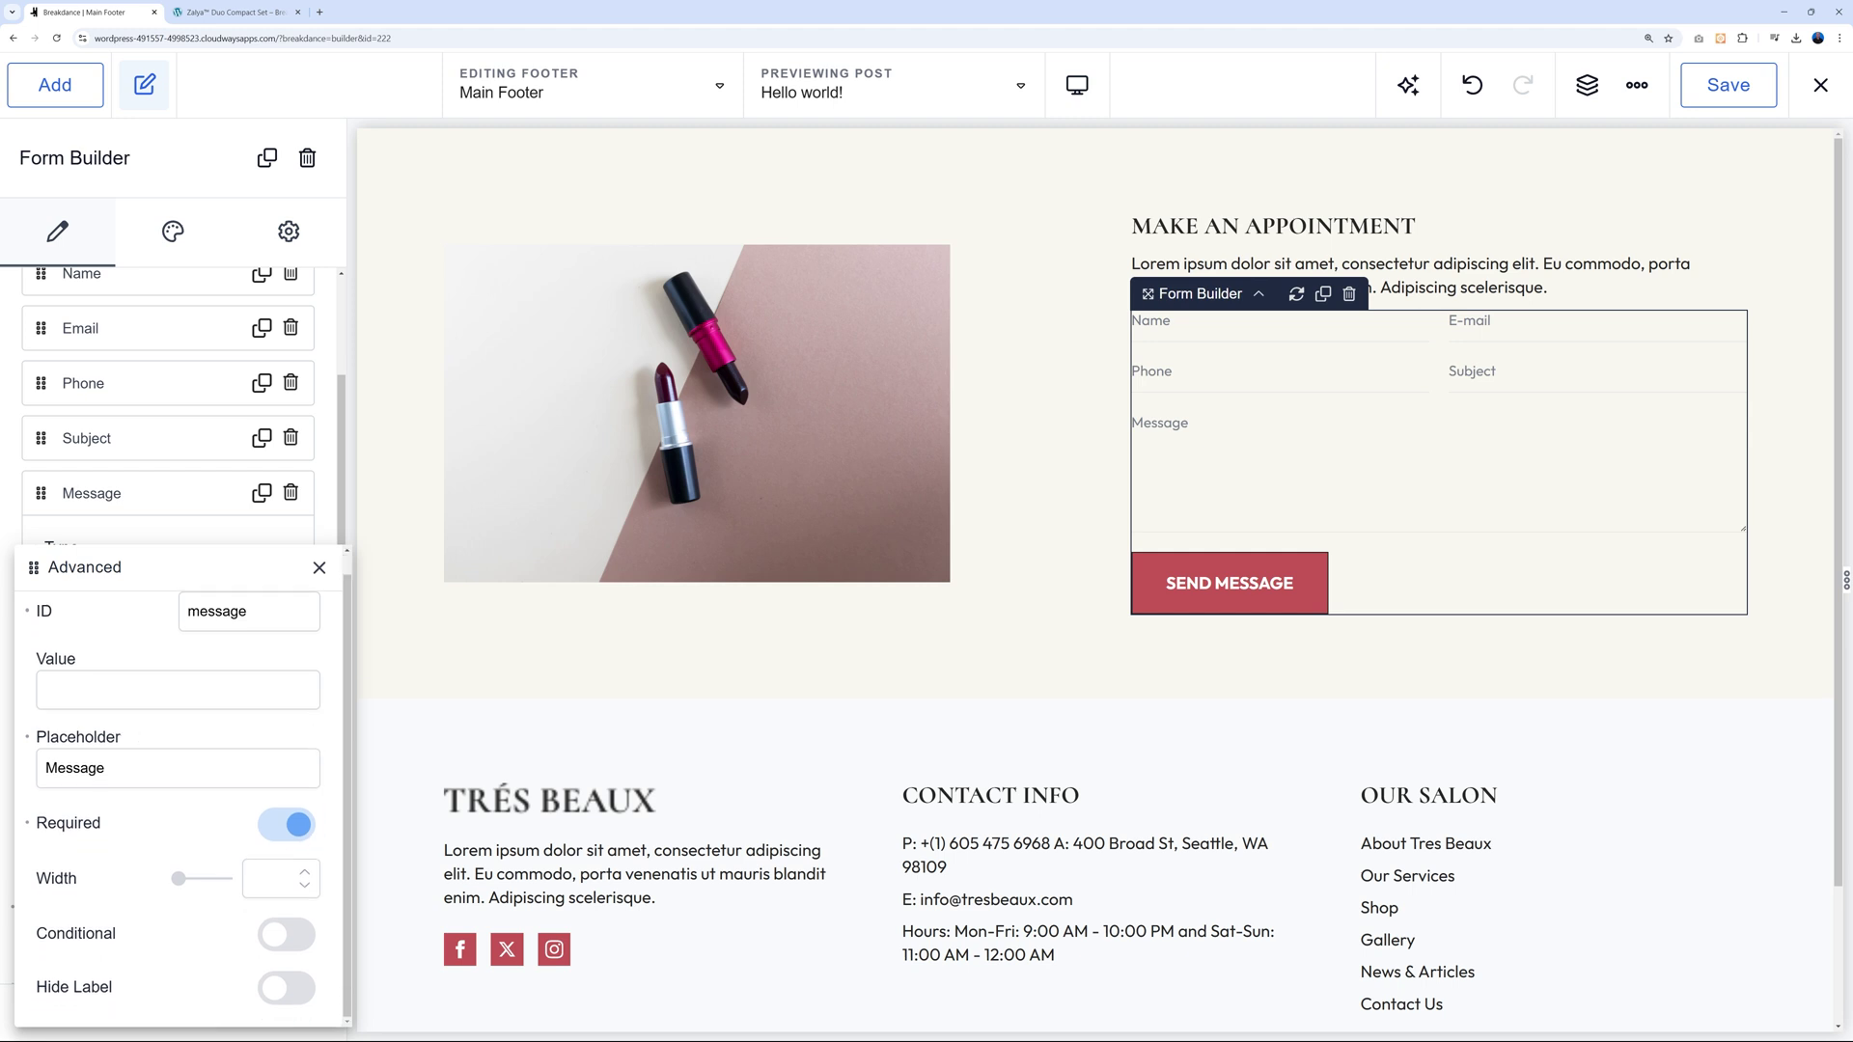
left_click(285, 934)
scroll(335, 901, "down", 2)
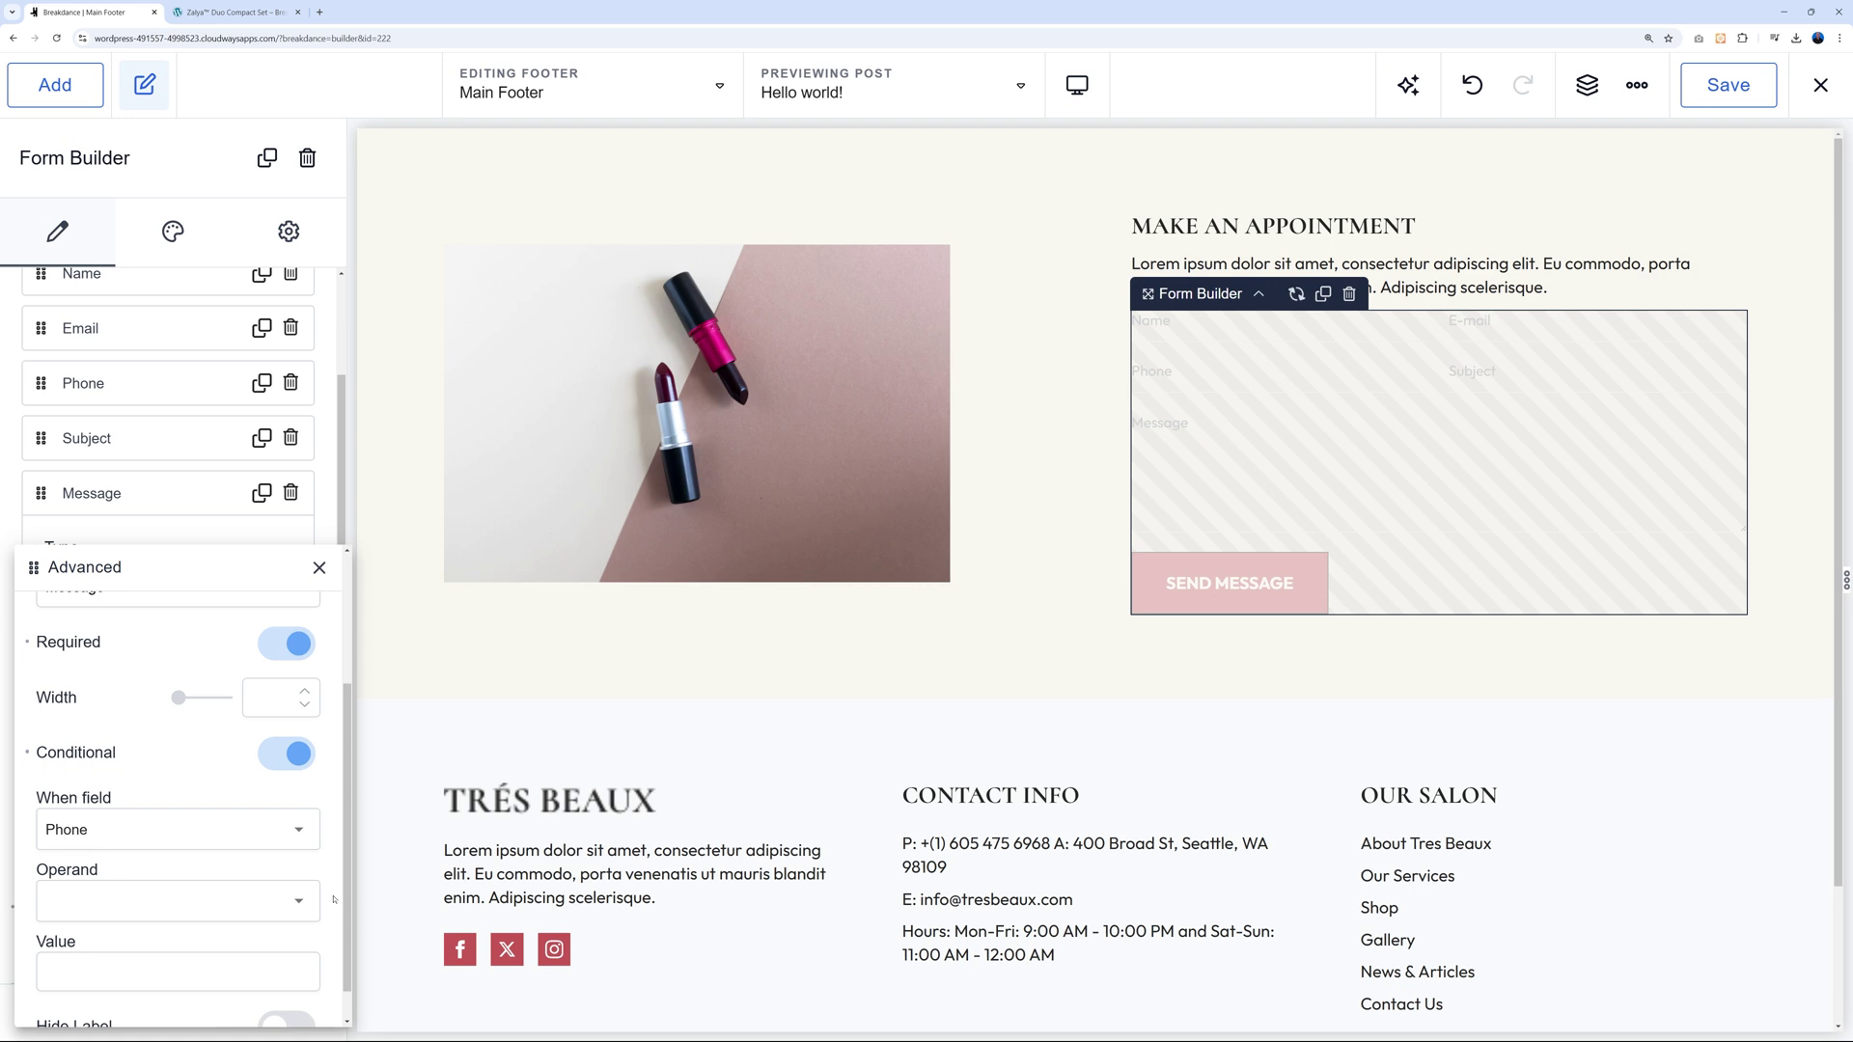
scroll(334, 888, "down", 1)
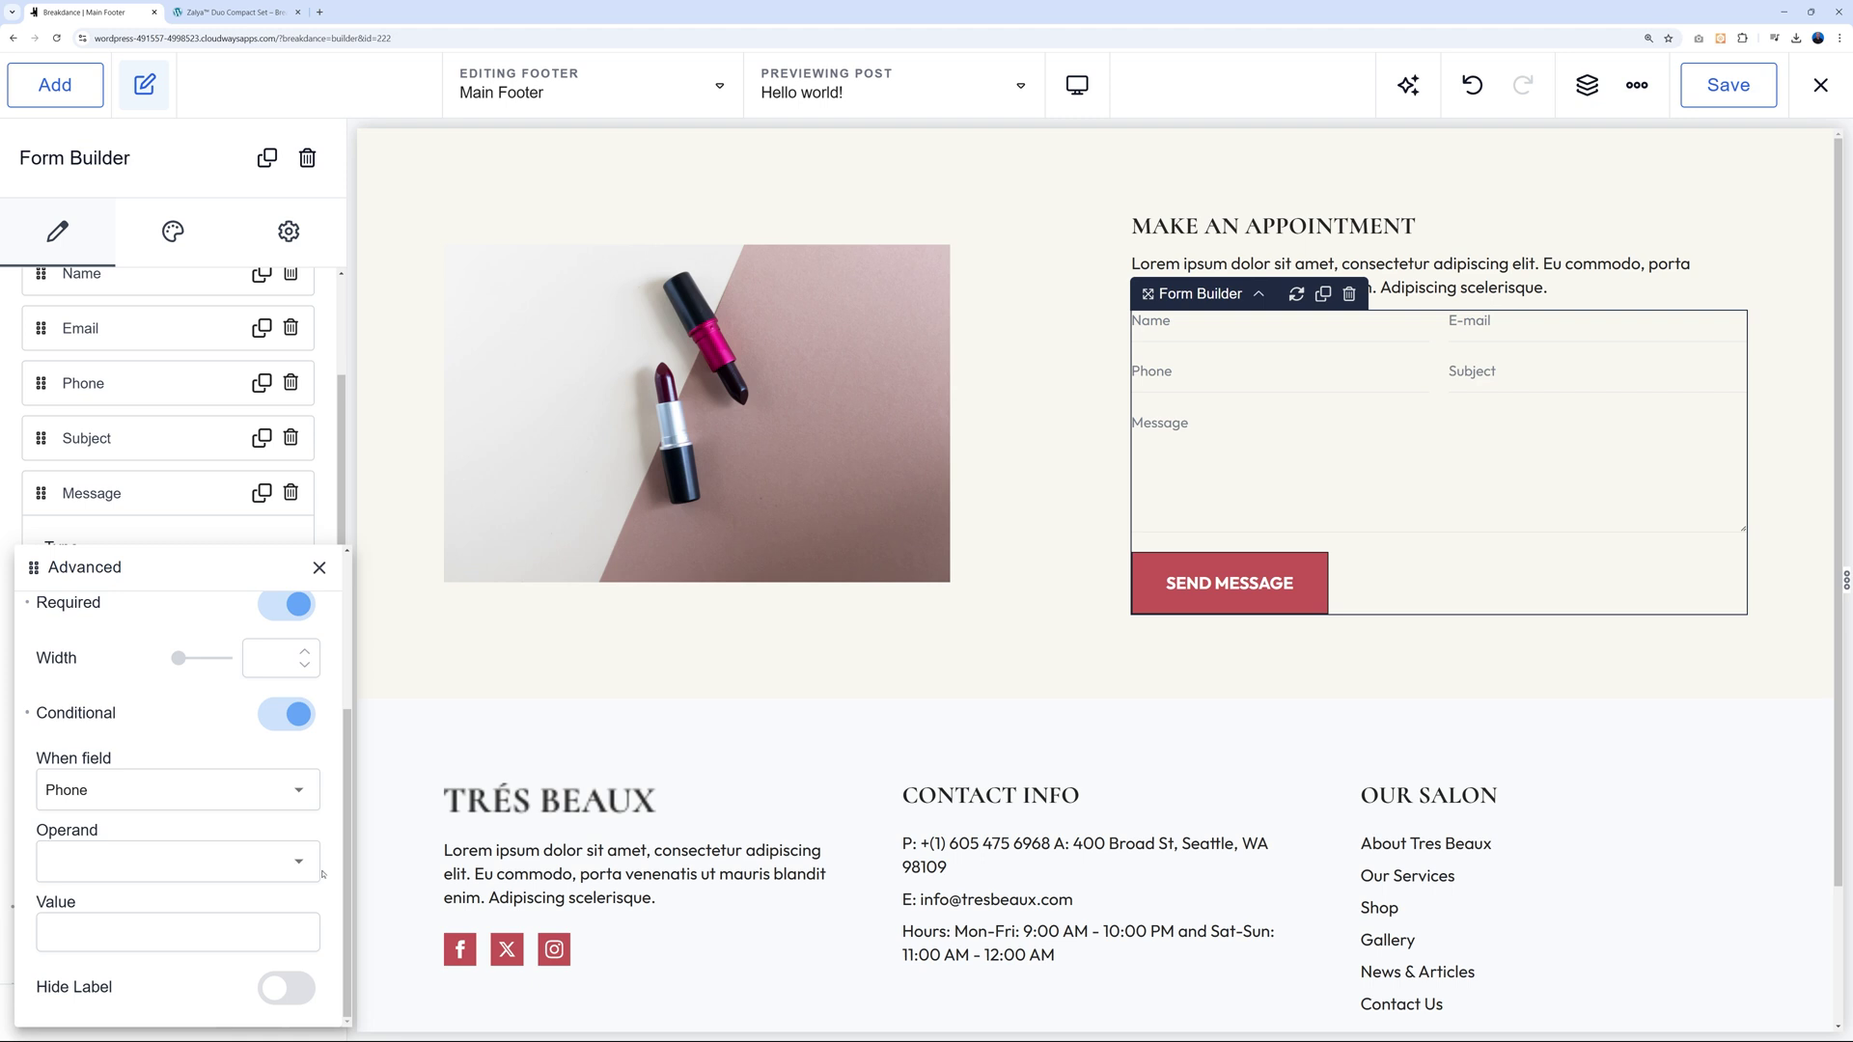
left_click(301, 801)
left_click(118, 852)
left_click(302, 871)
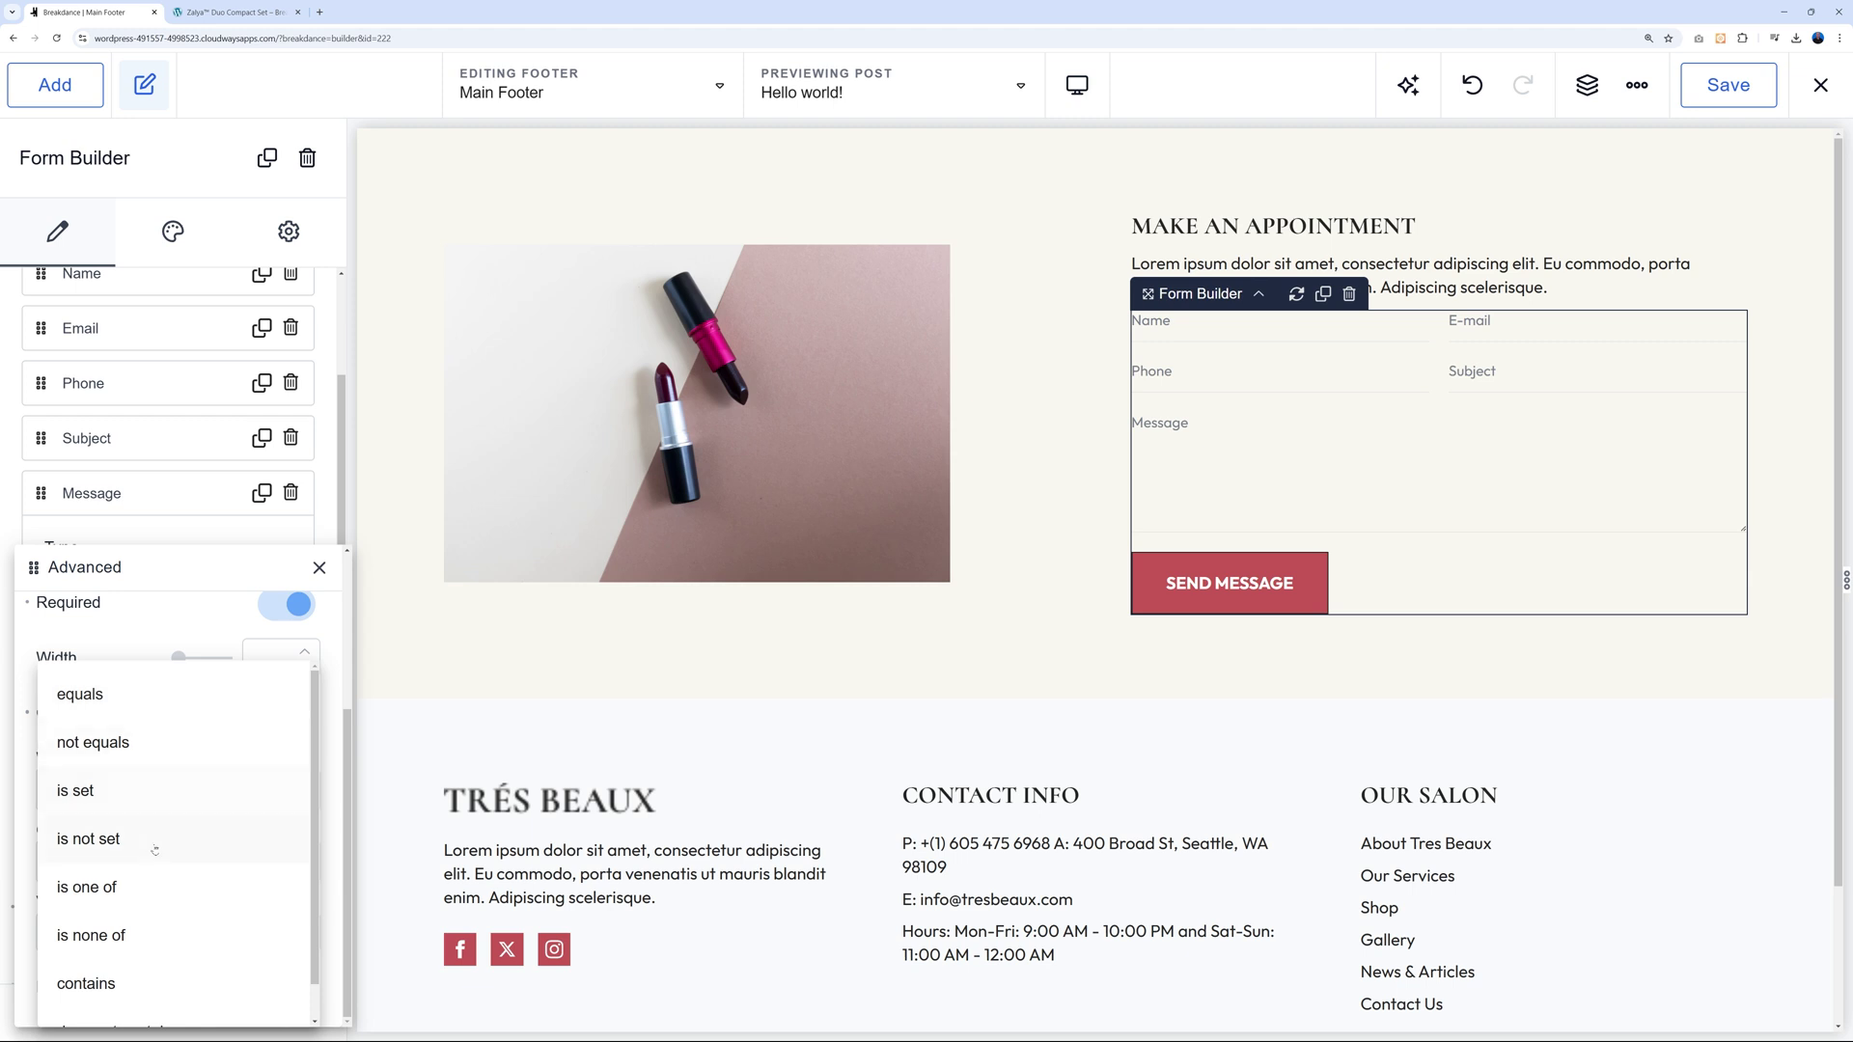
scroll(145, 931, "down", 1)
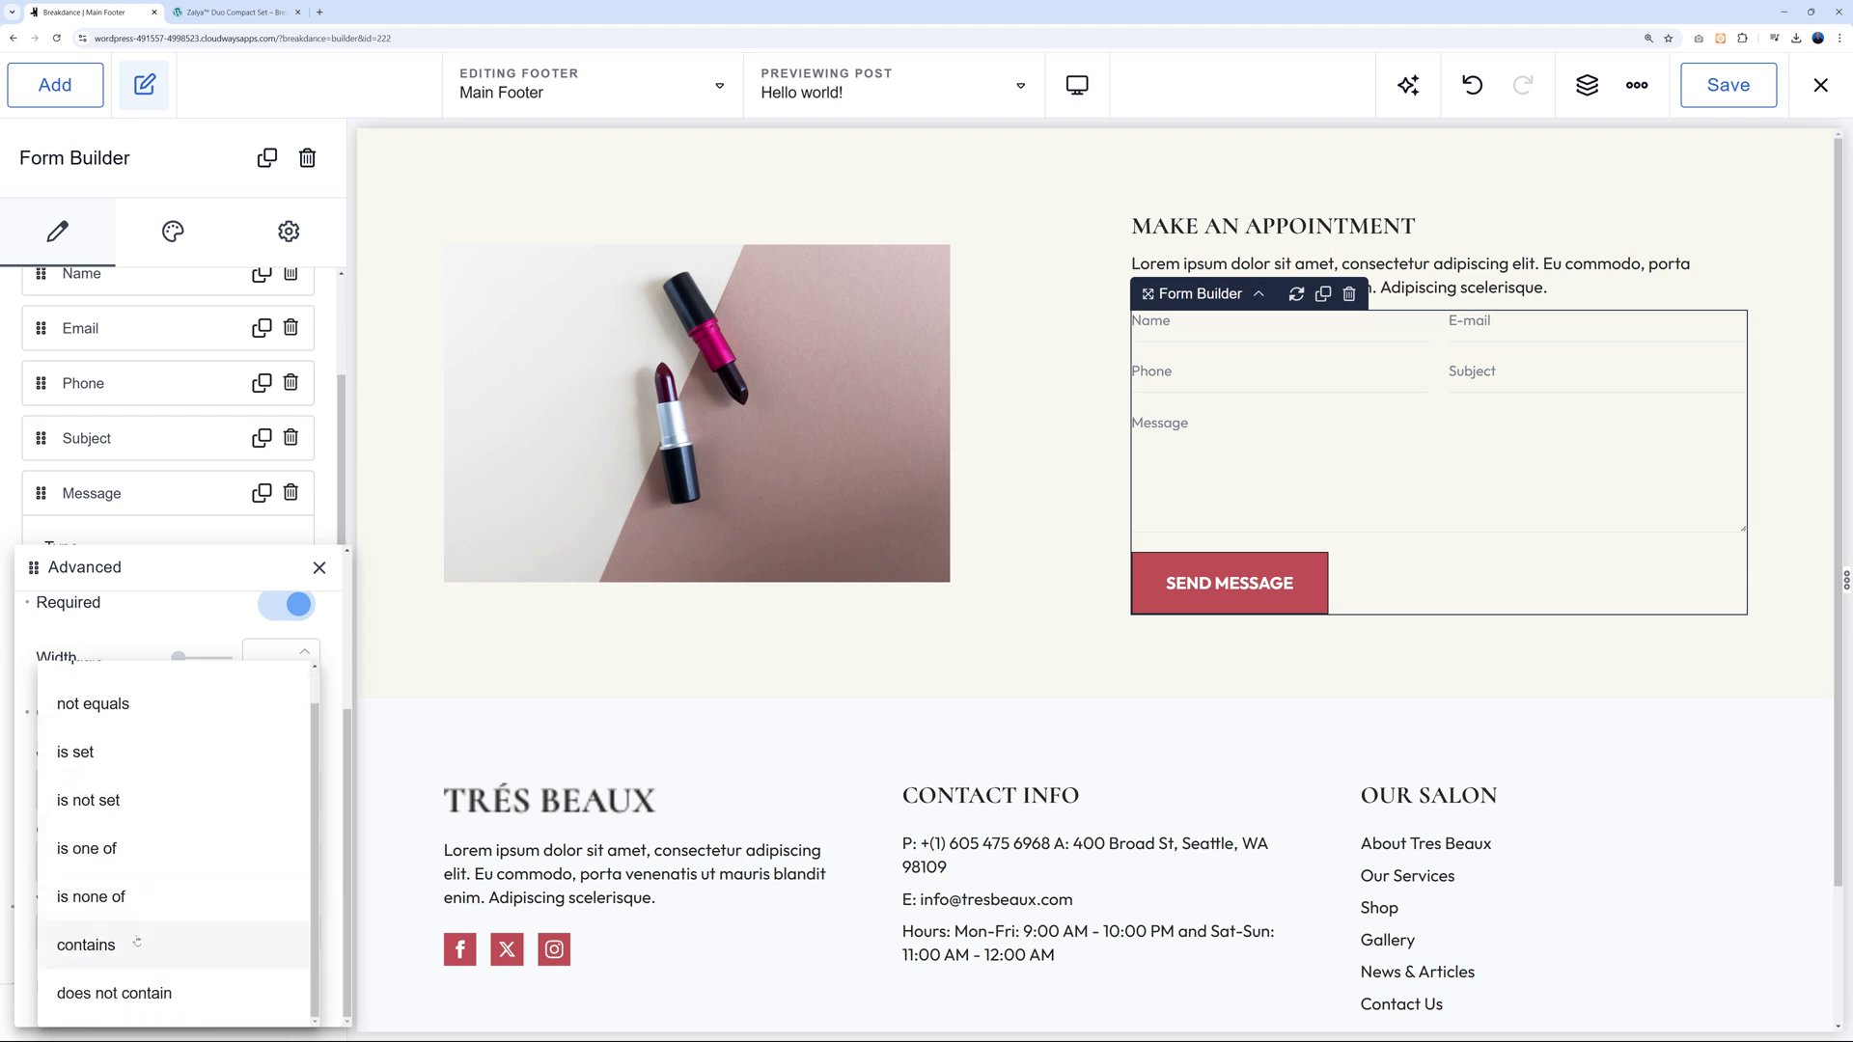
scroll(195, 931, "up", 1)
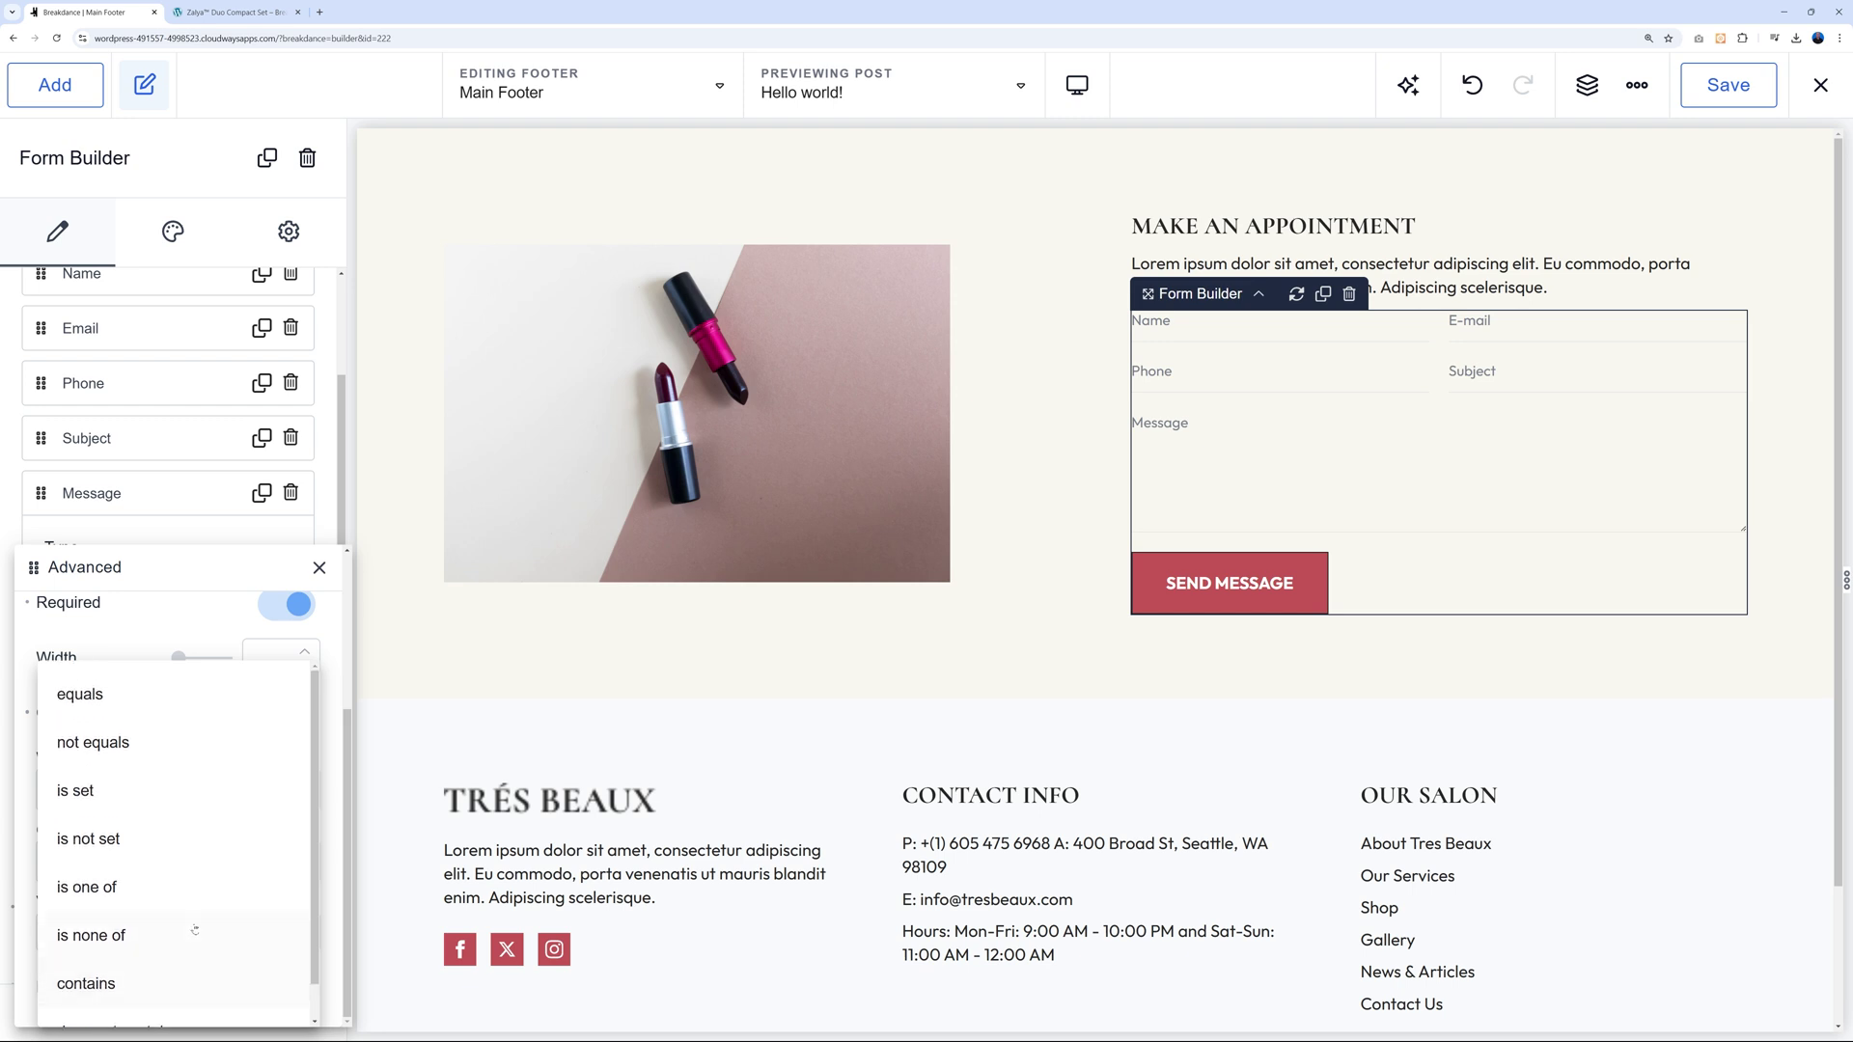
left_click(93, 790)
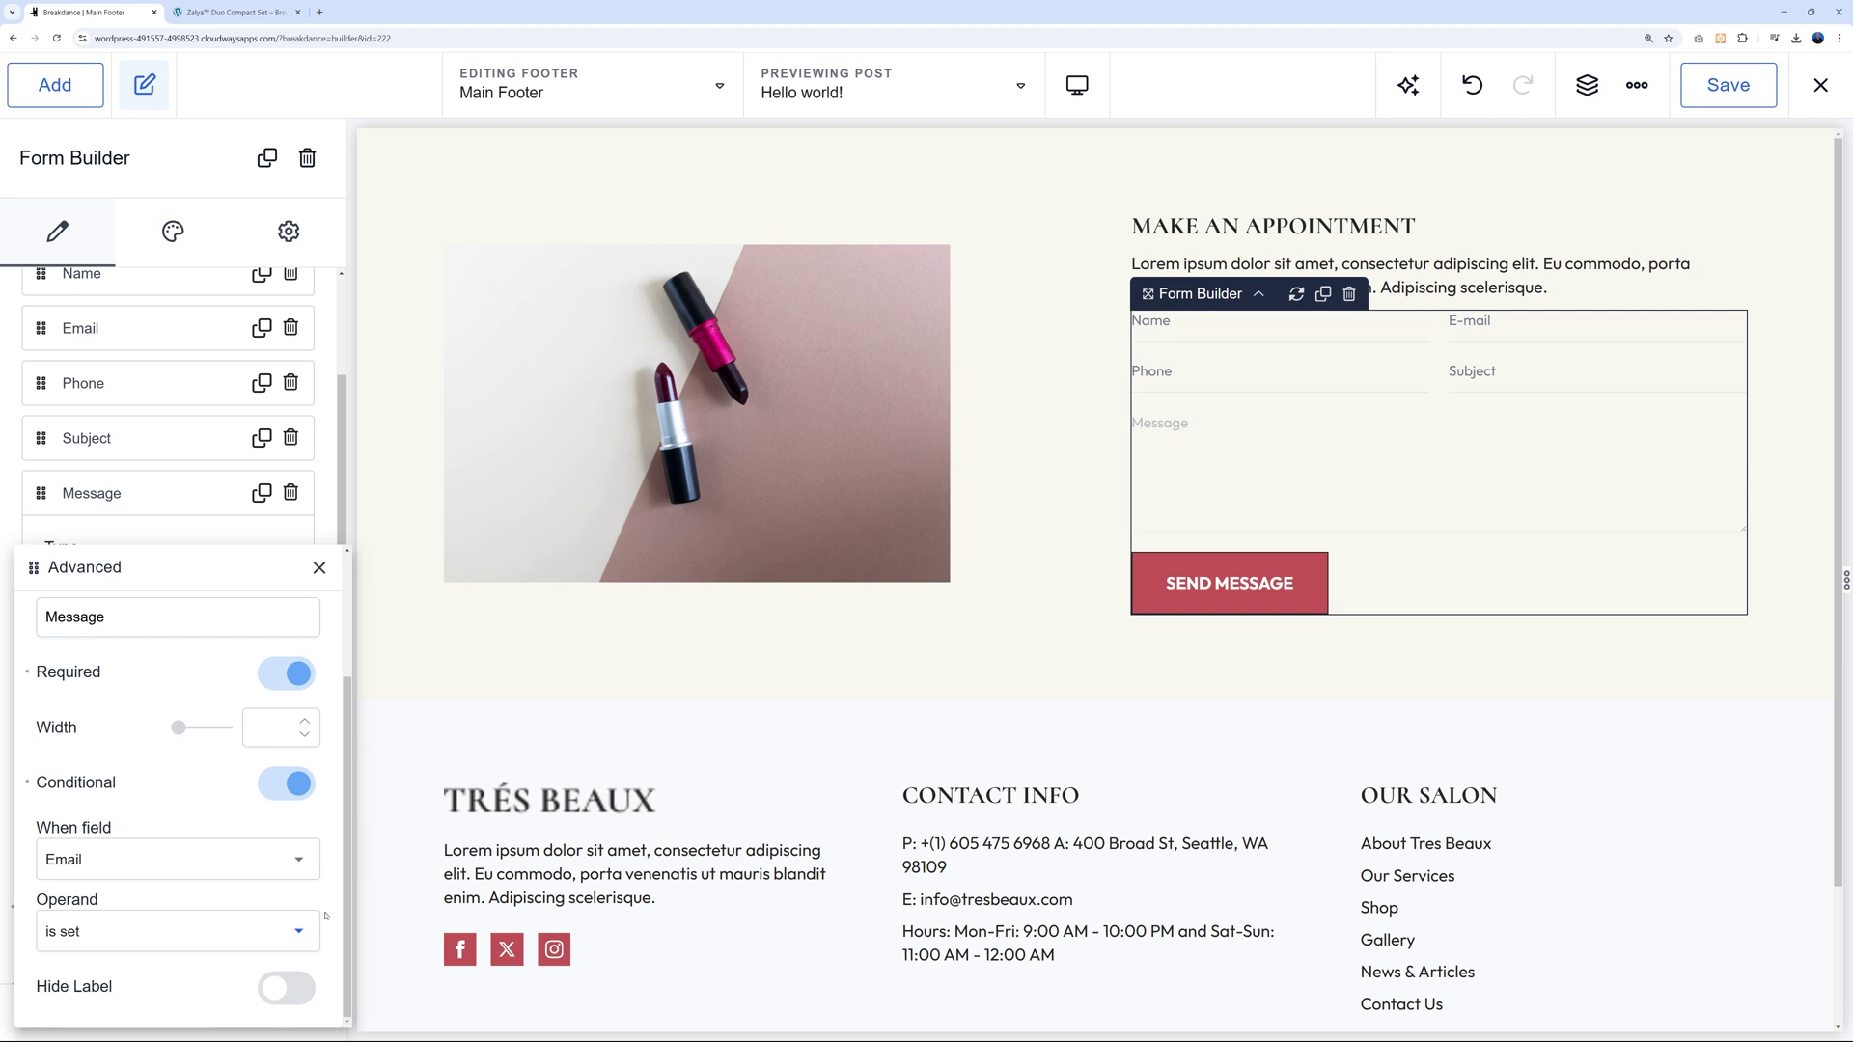
left_click(1728, 97)
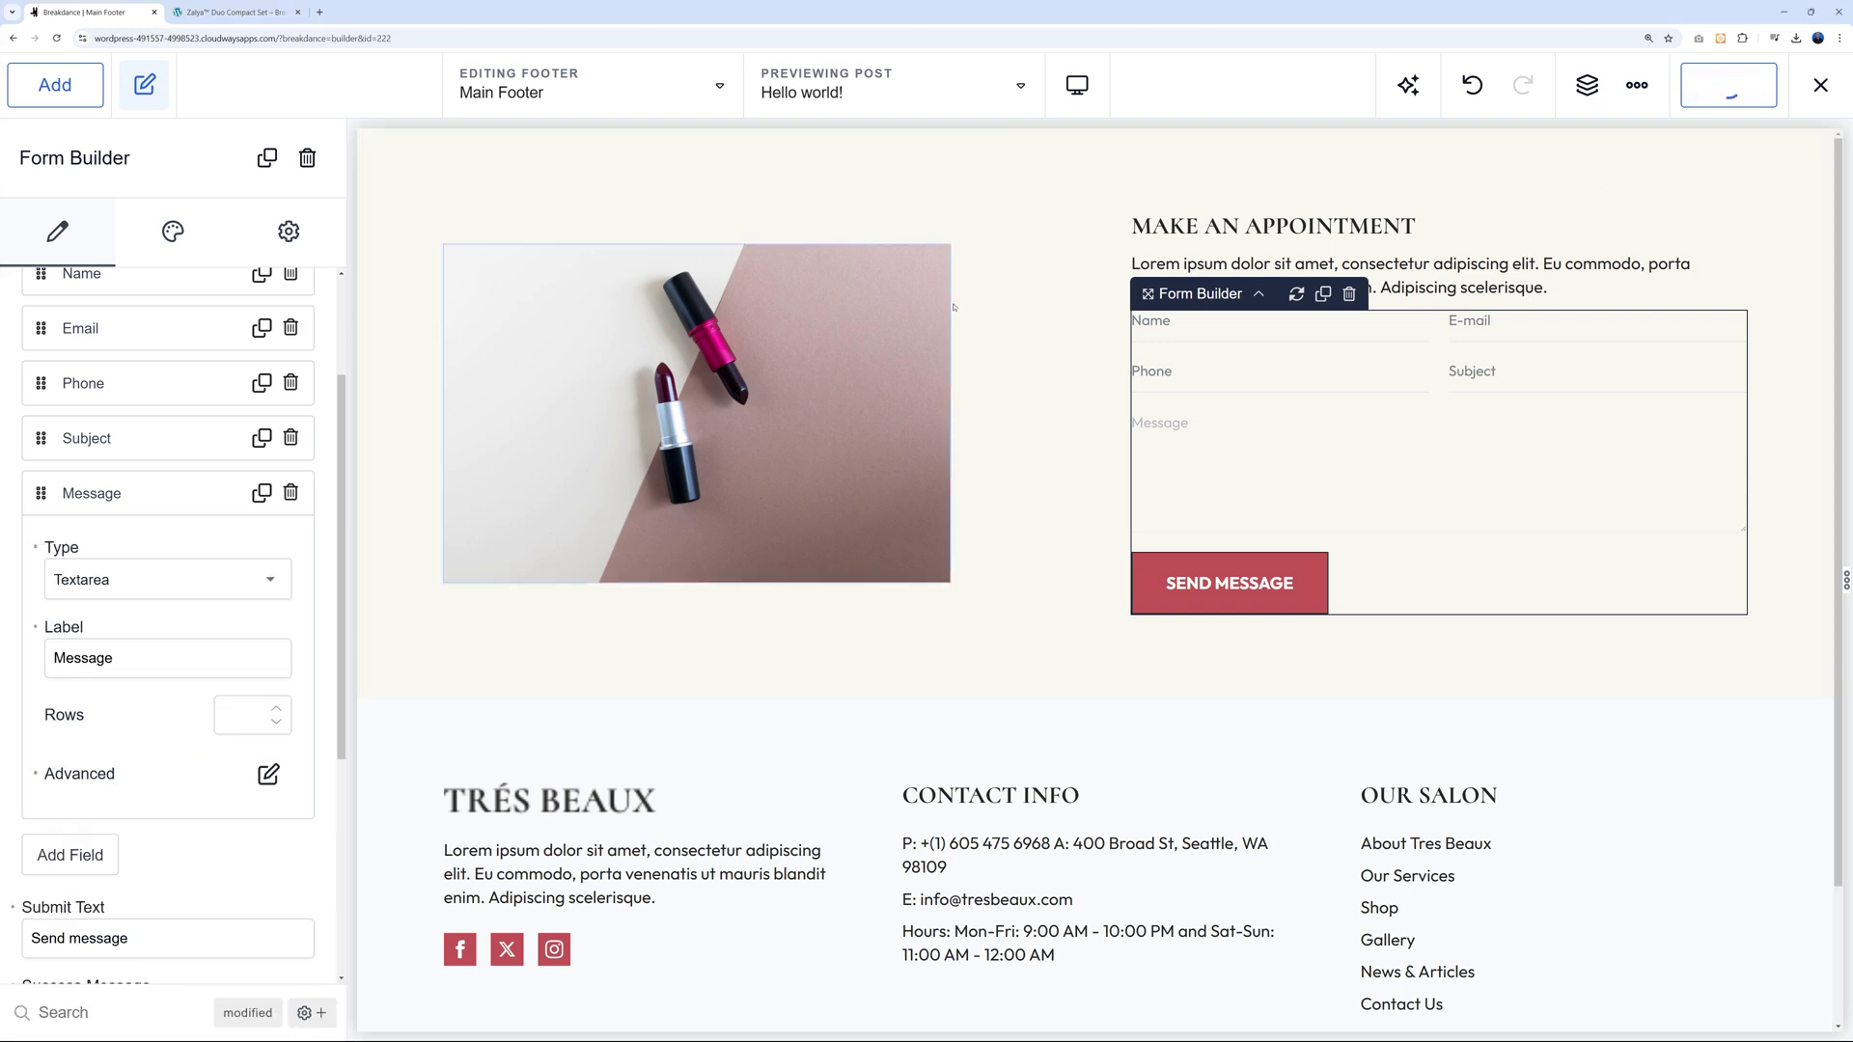
left_click(232, 13)
Reload the live site, enter a name and e-mail in the footer form, and confirm Message appears.
key("F5")
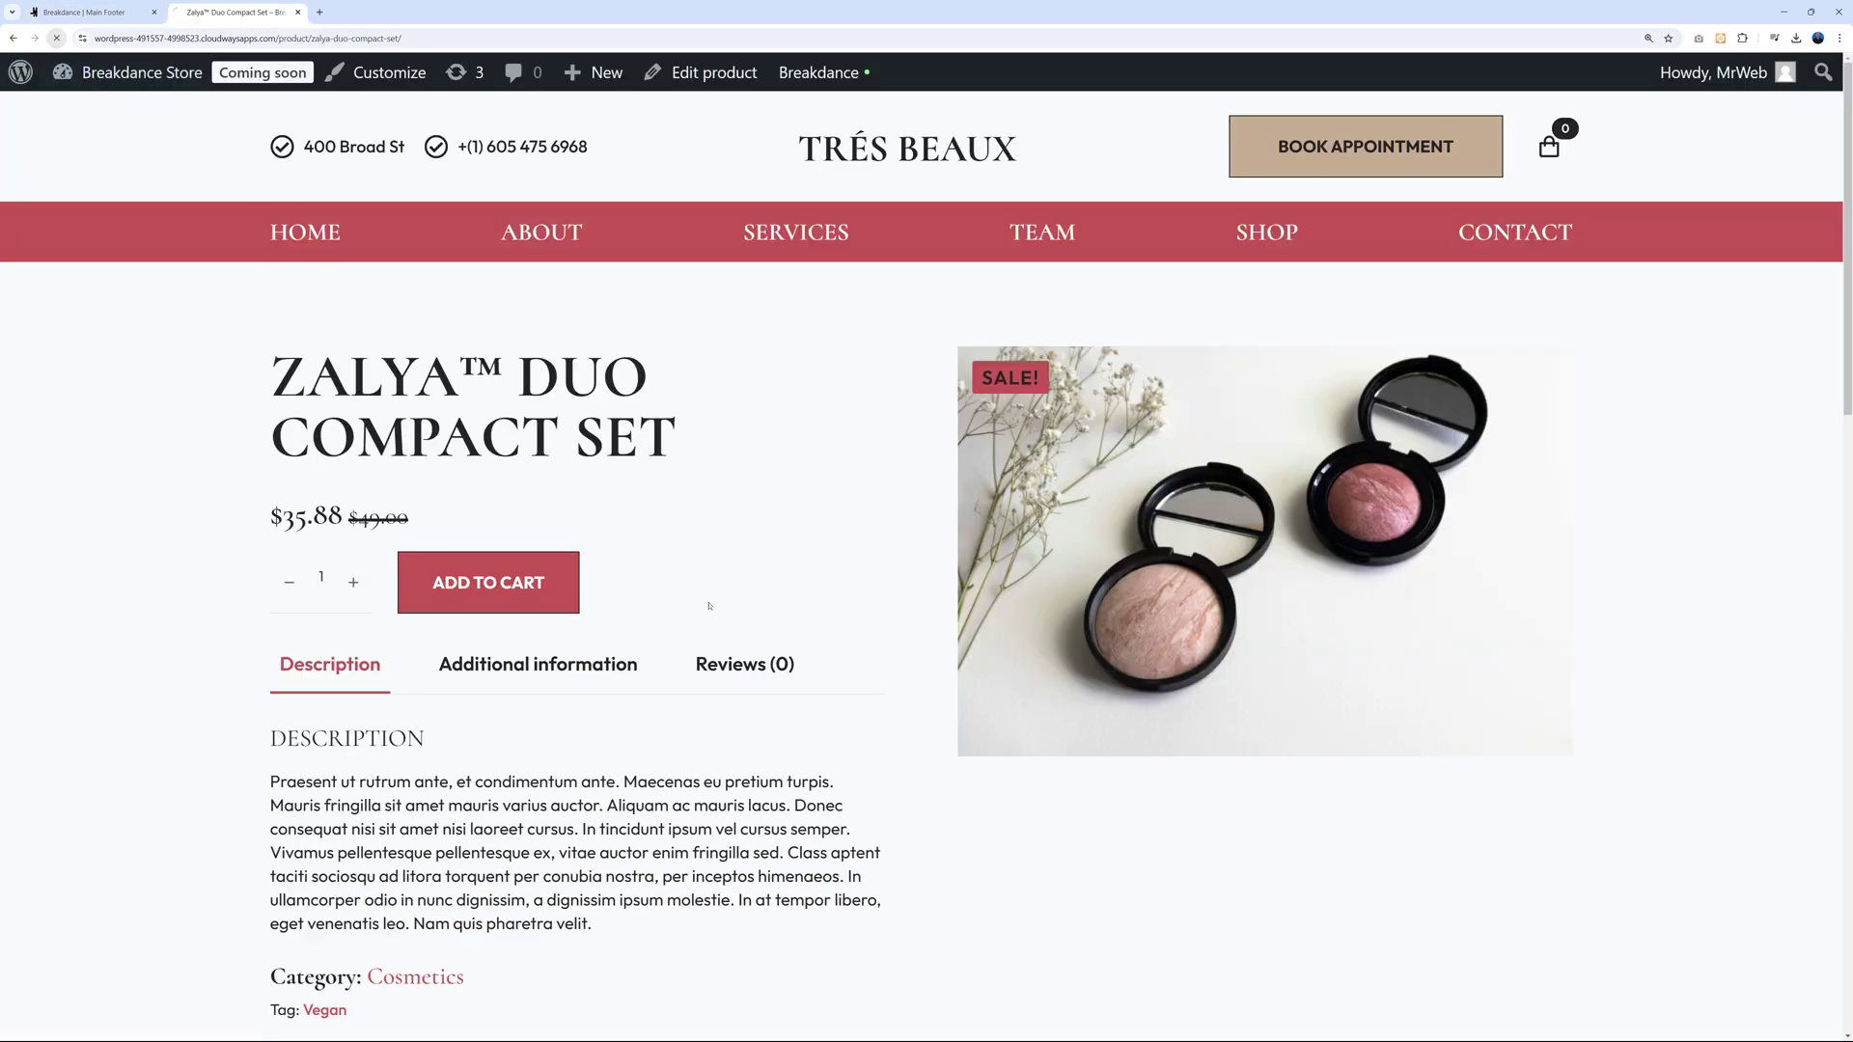
scroll(698, 608, "down", 15)
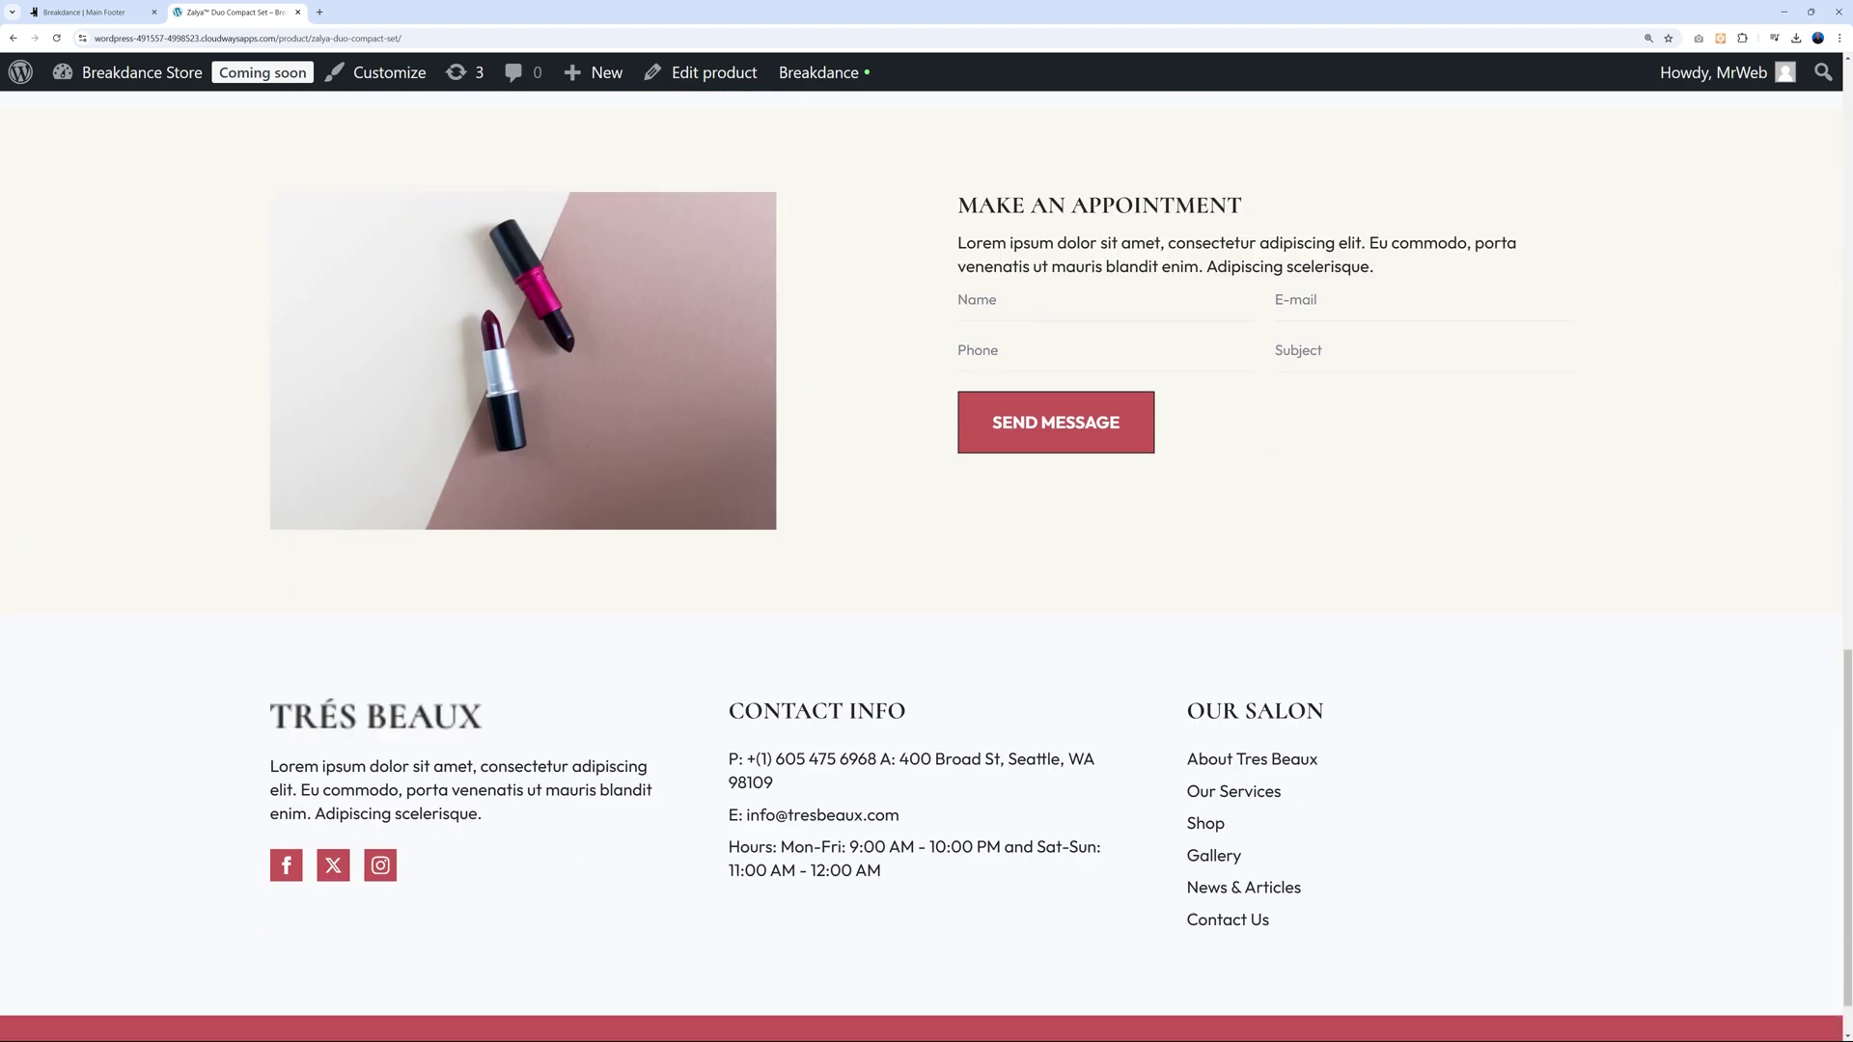
scroll(1592, 497, "up", 2)
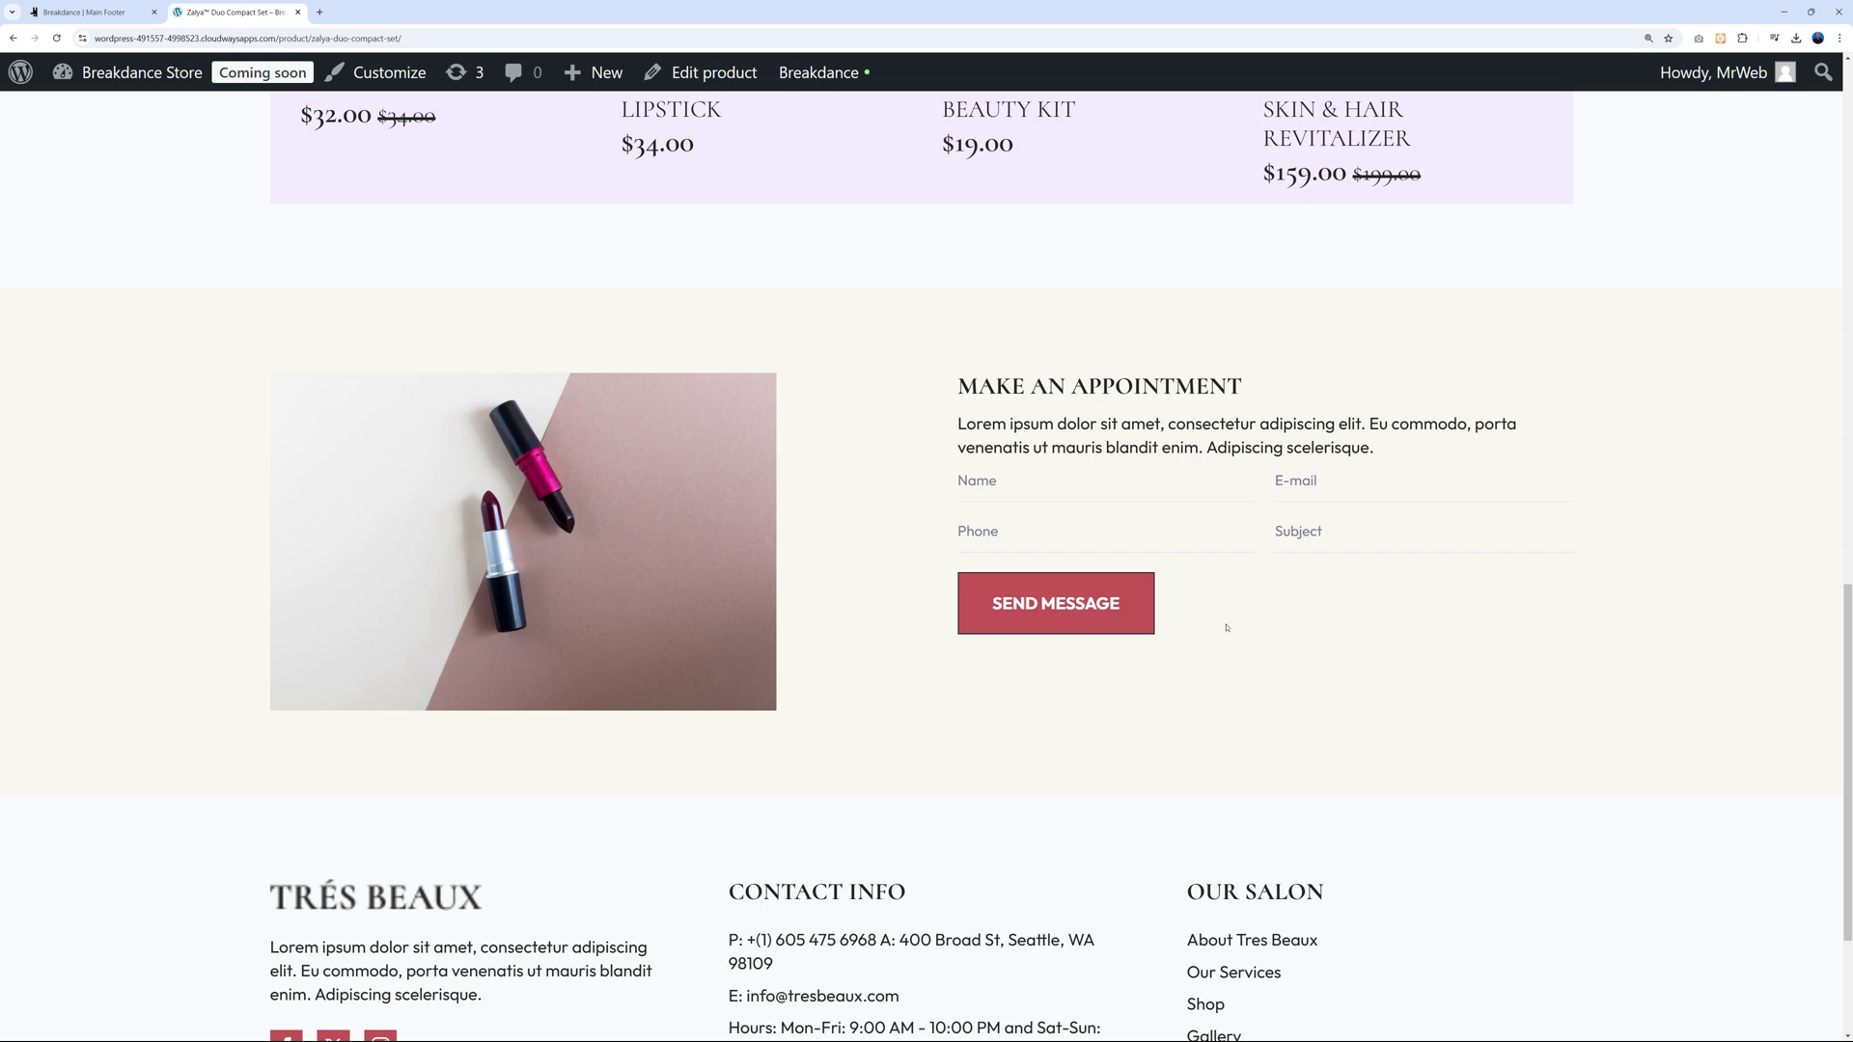
left_click(995, 480)
type("John")
type(" Doe")
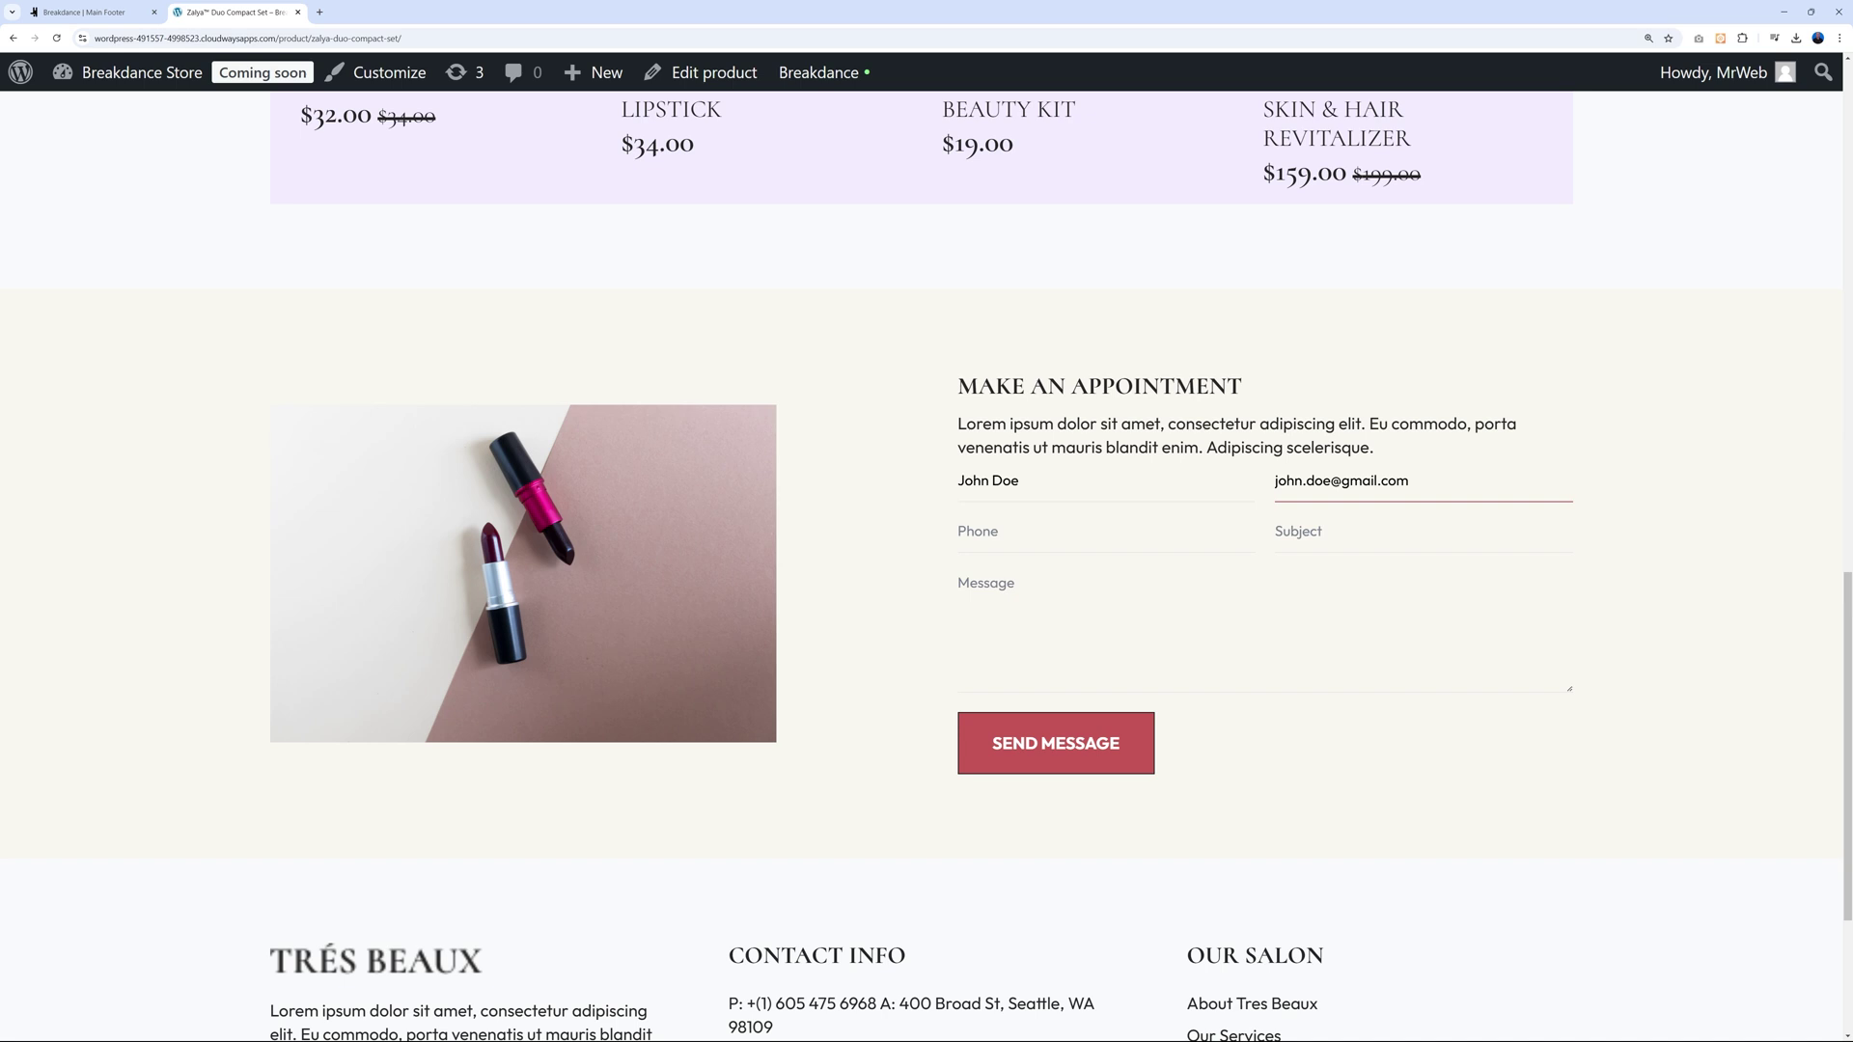
left_click(1110, 608)
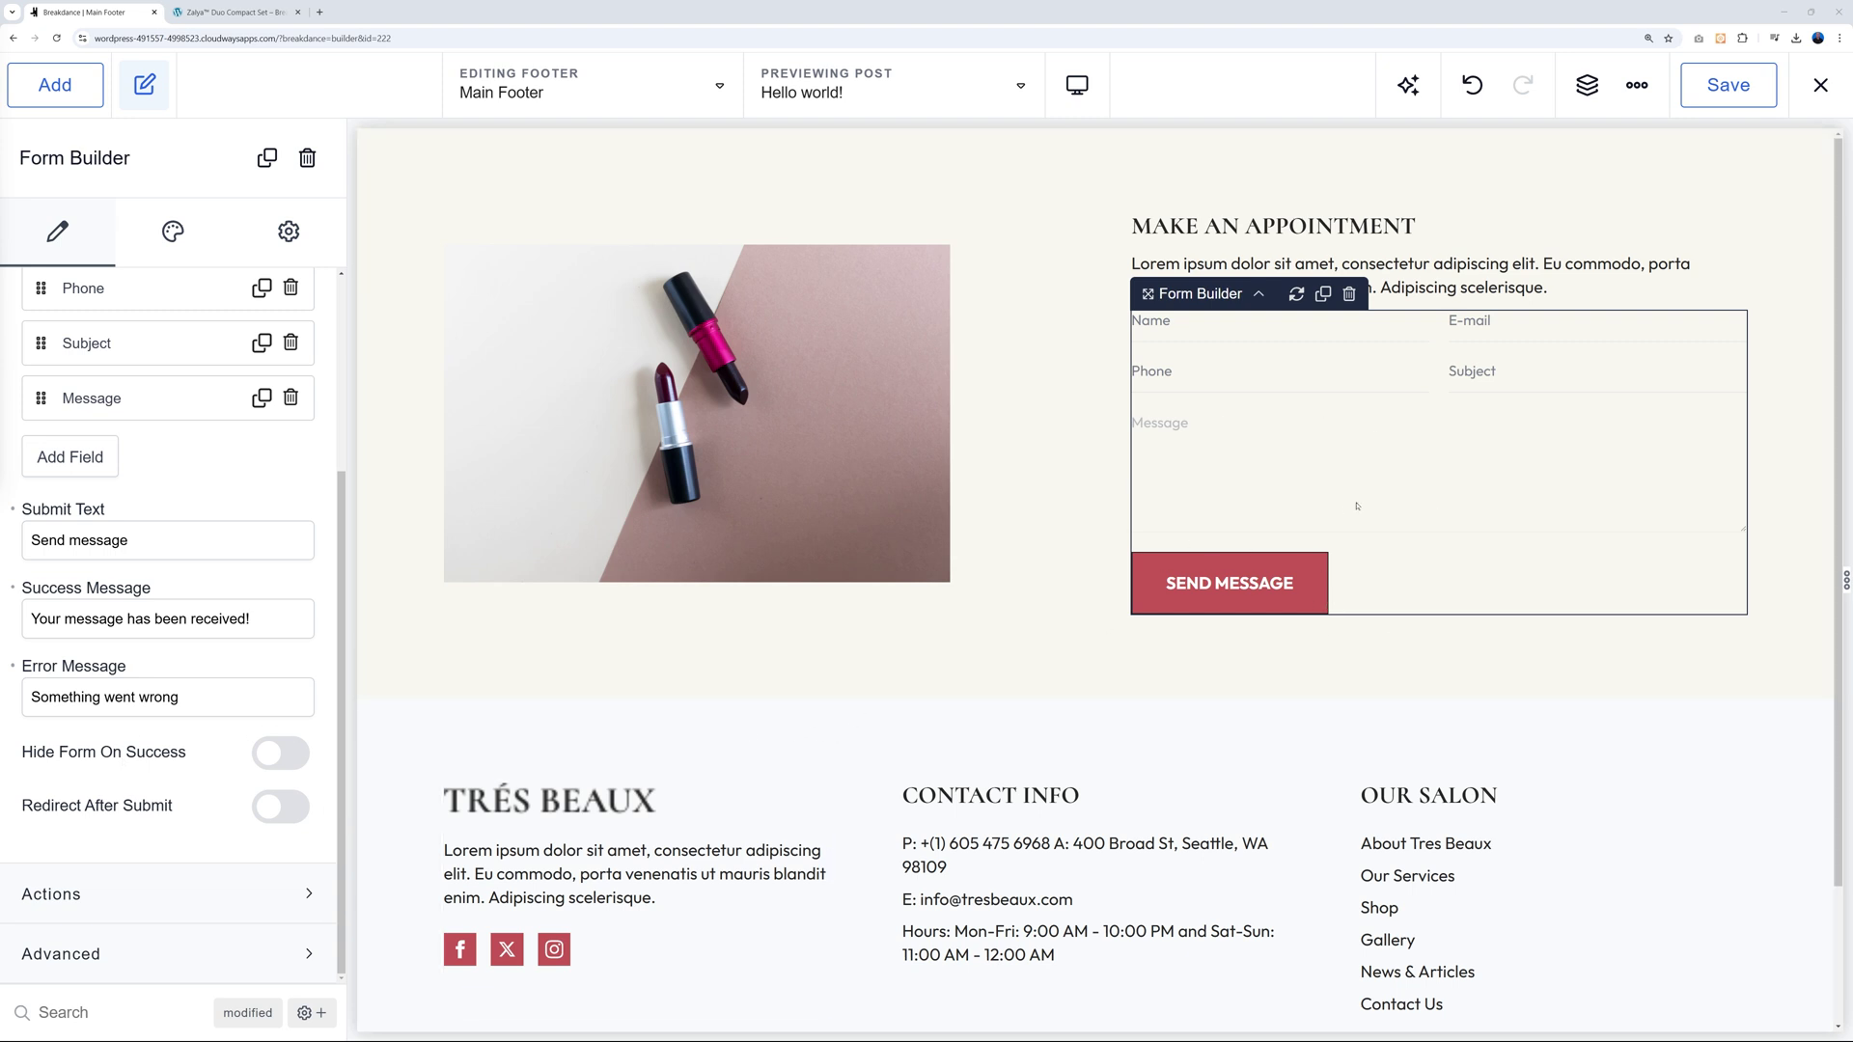
Expand the form's Actions section and bring up the Actions After Submission list.
left_click(146, 907)
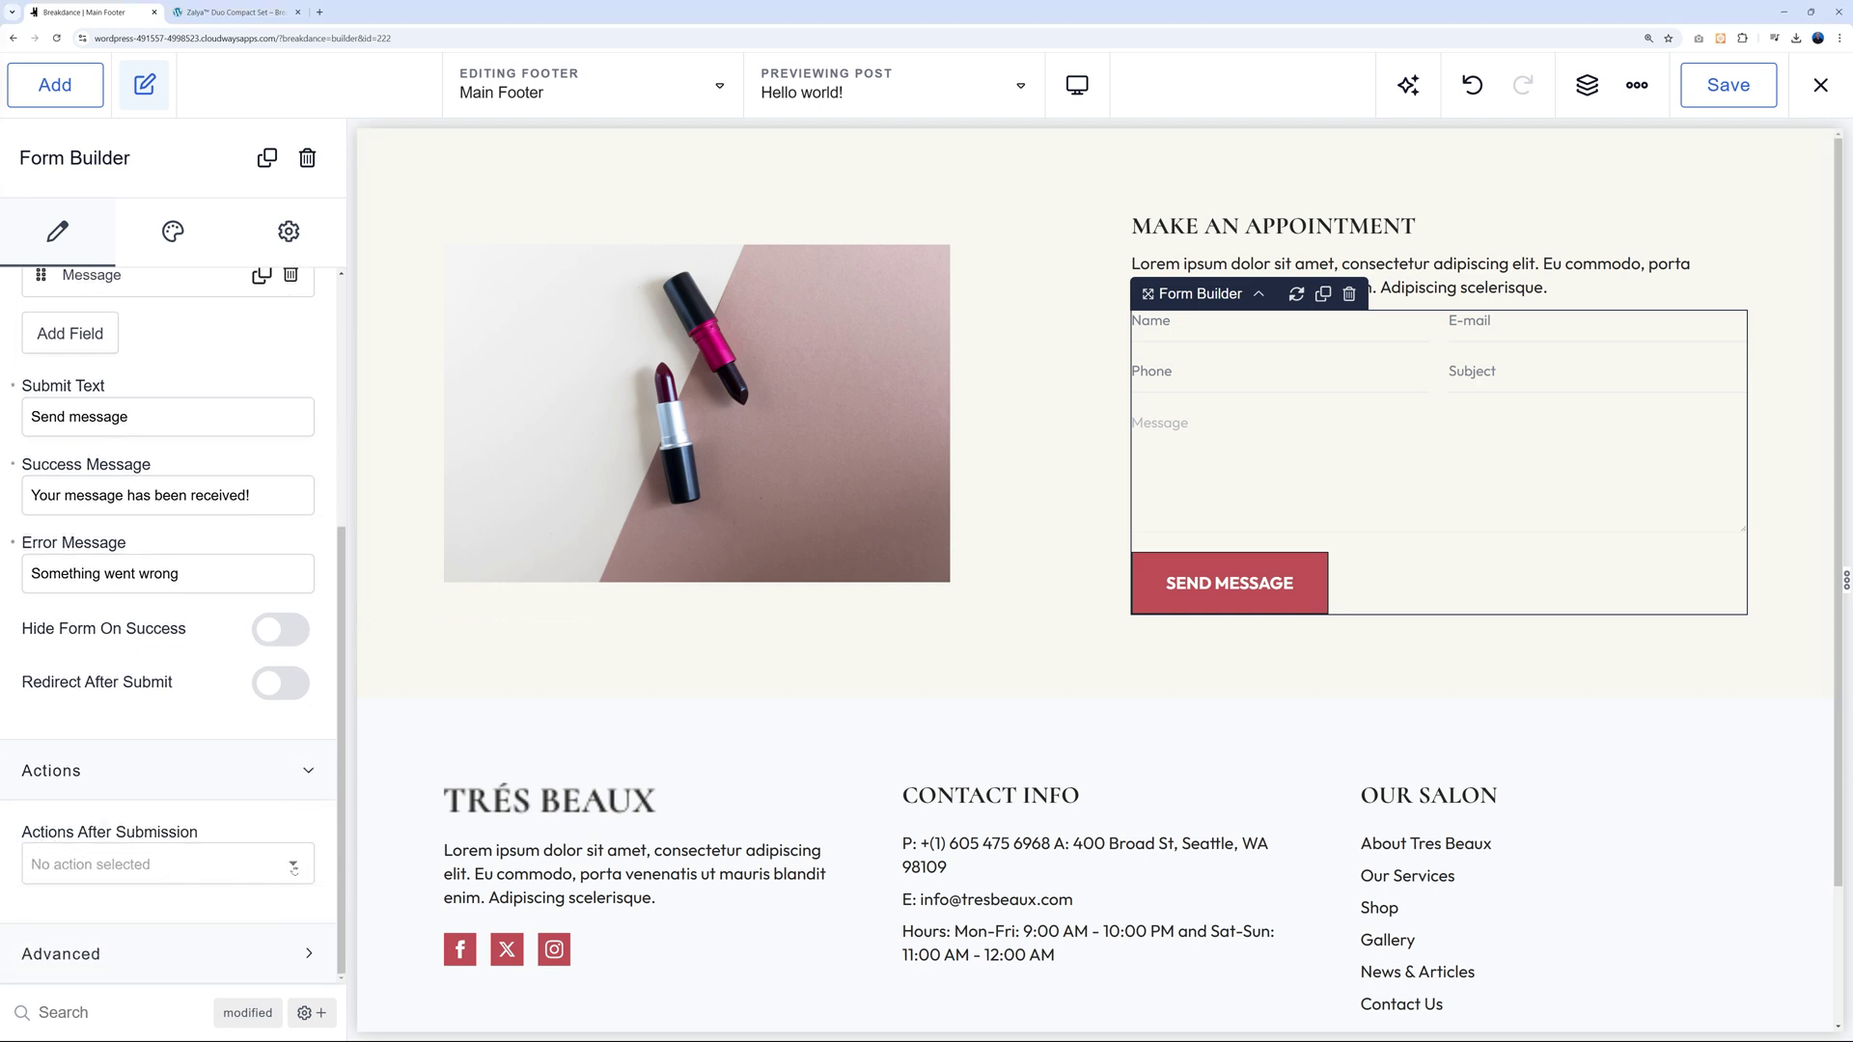
left_click(294, 865)
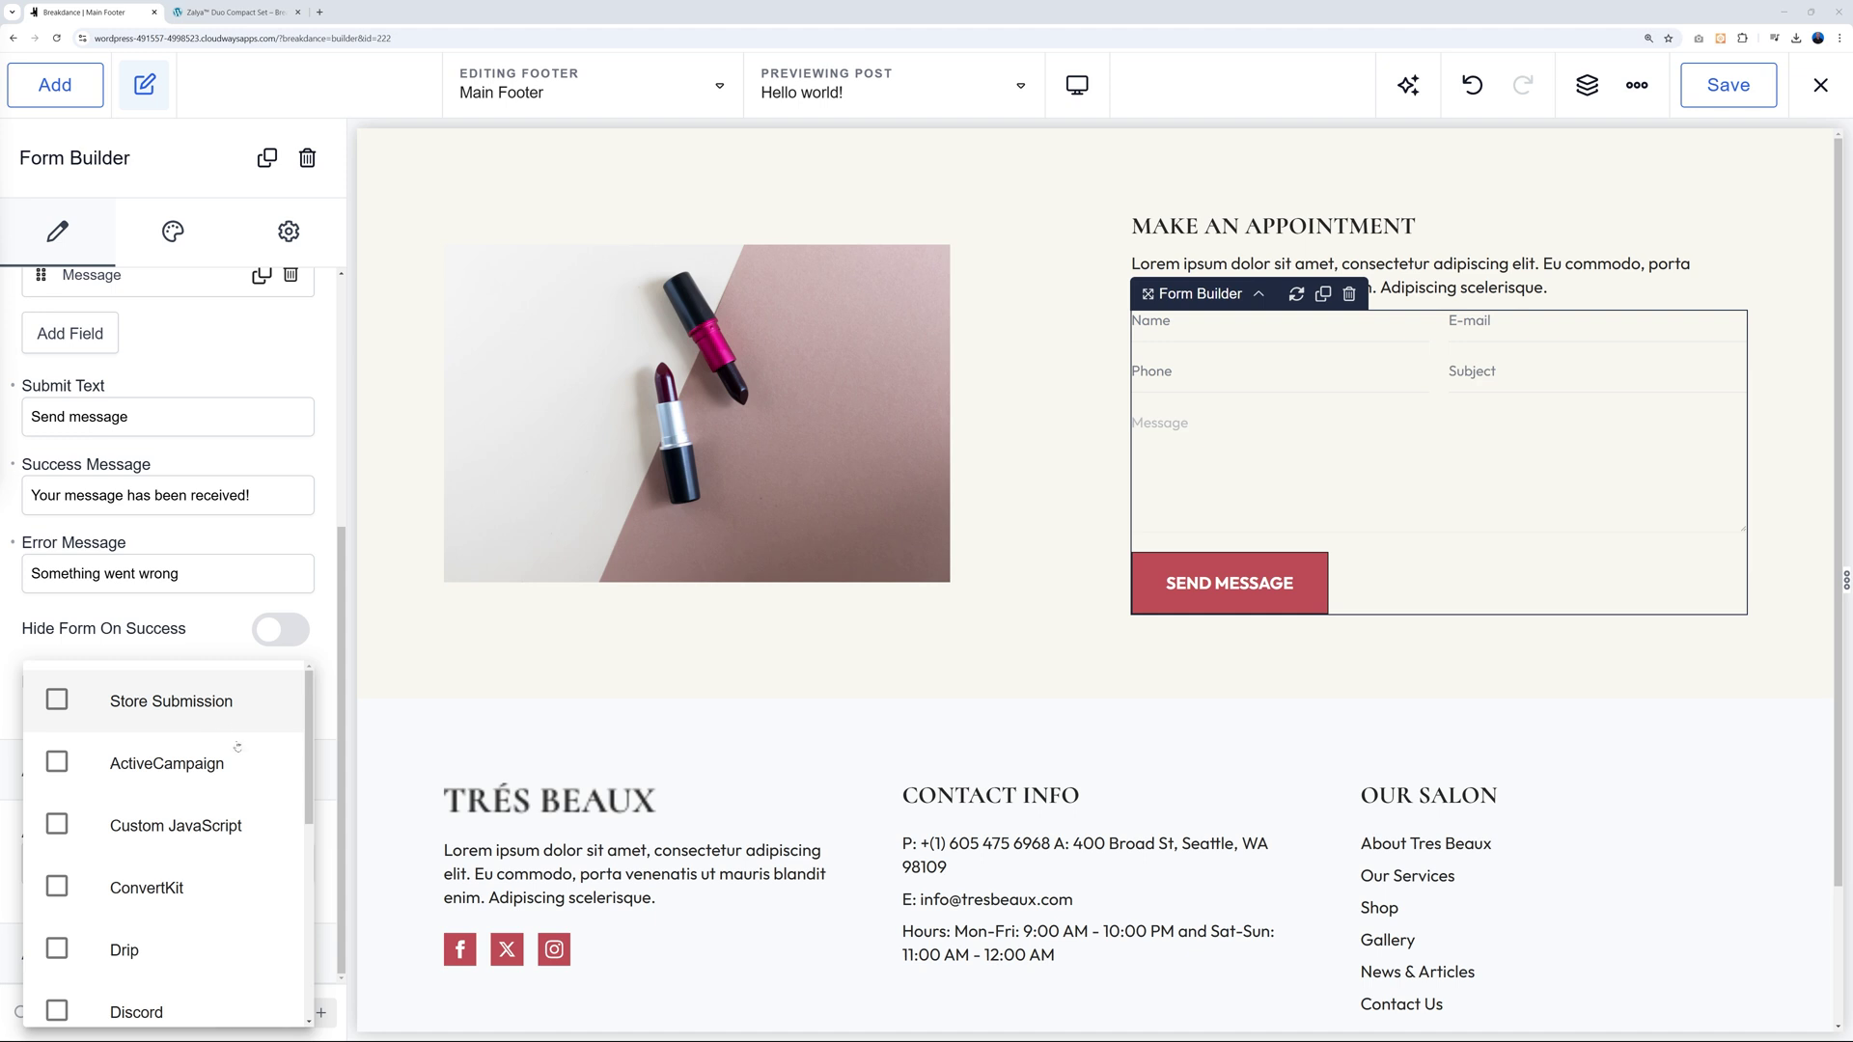
scroll(241, 757, "down", 1)
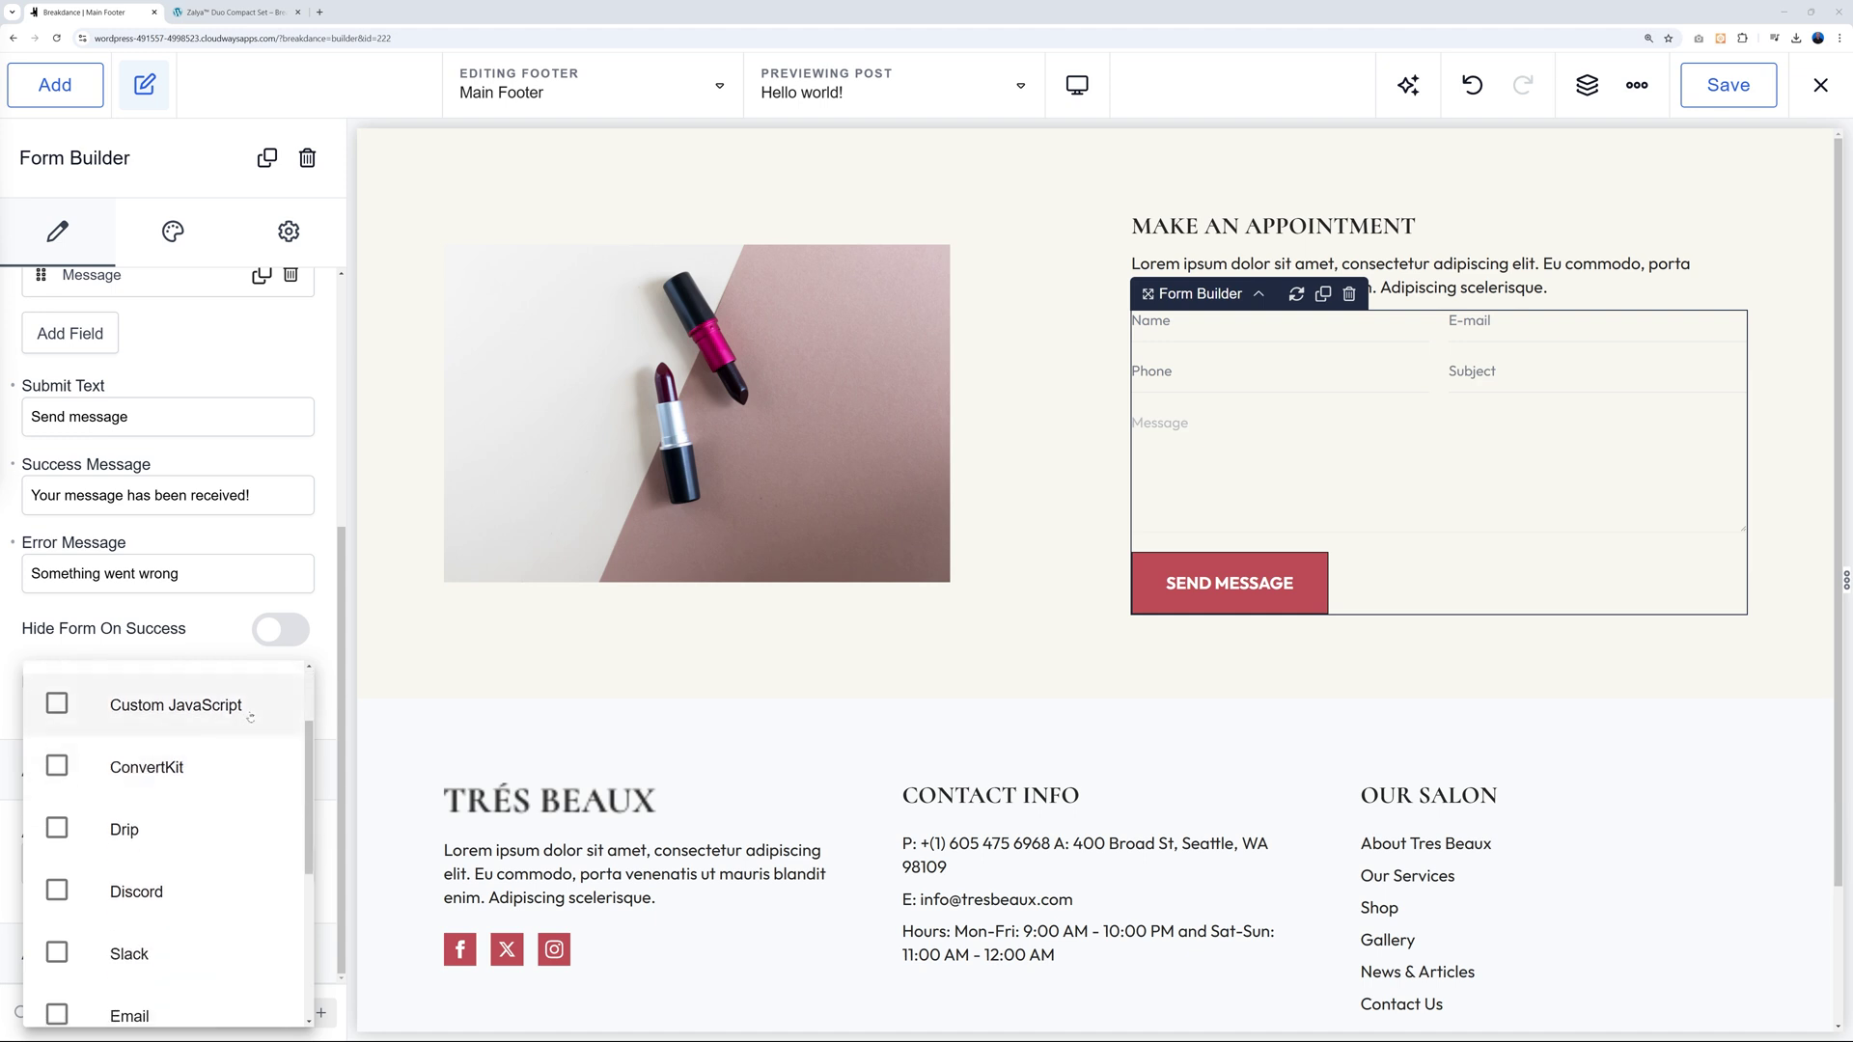
scroll(241, 767, "down", 1)
scroll(227, 780, "down", 1)
scroll(227, 780, "down", 2)
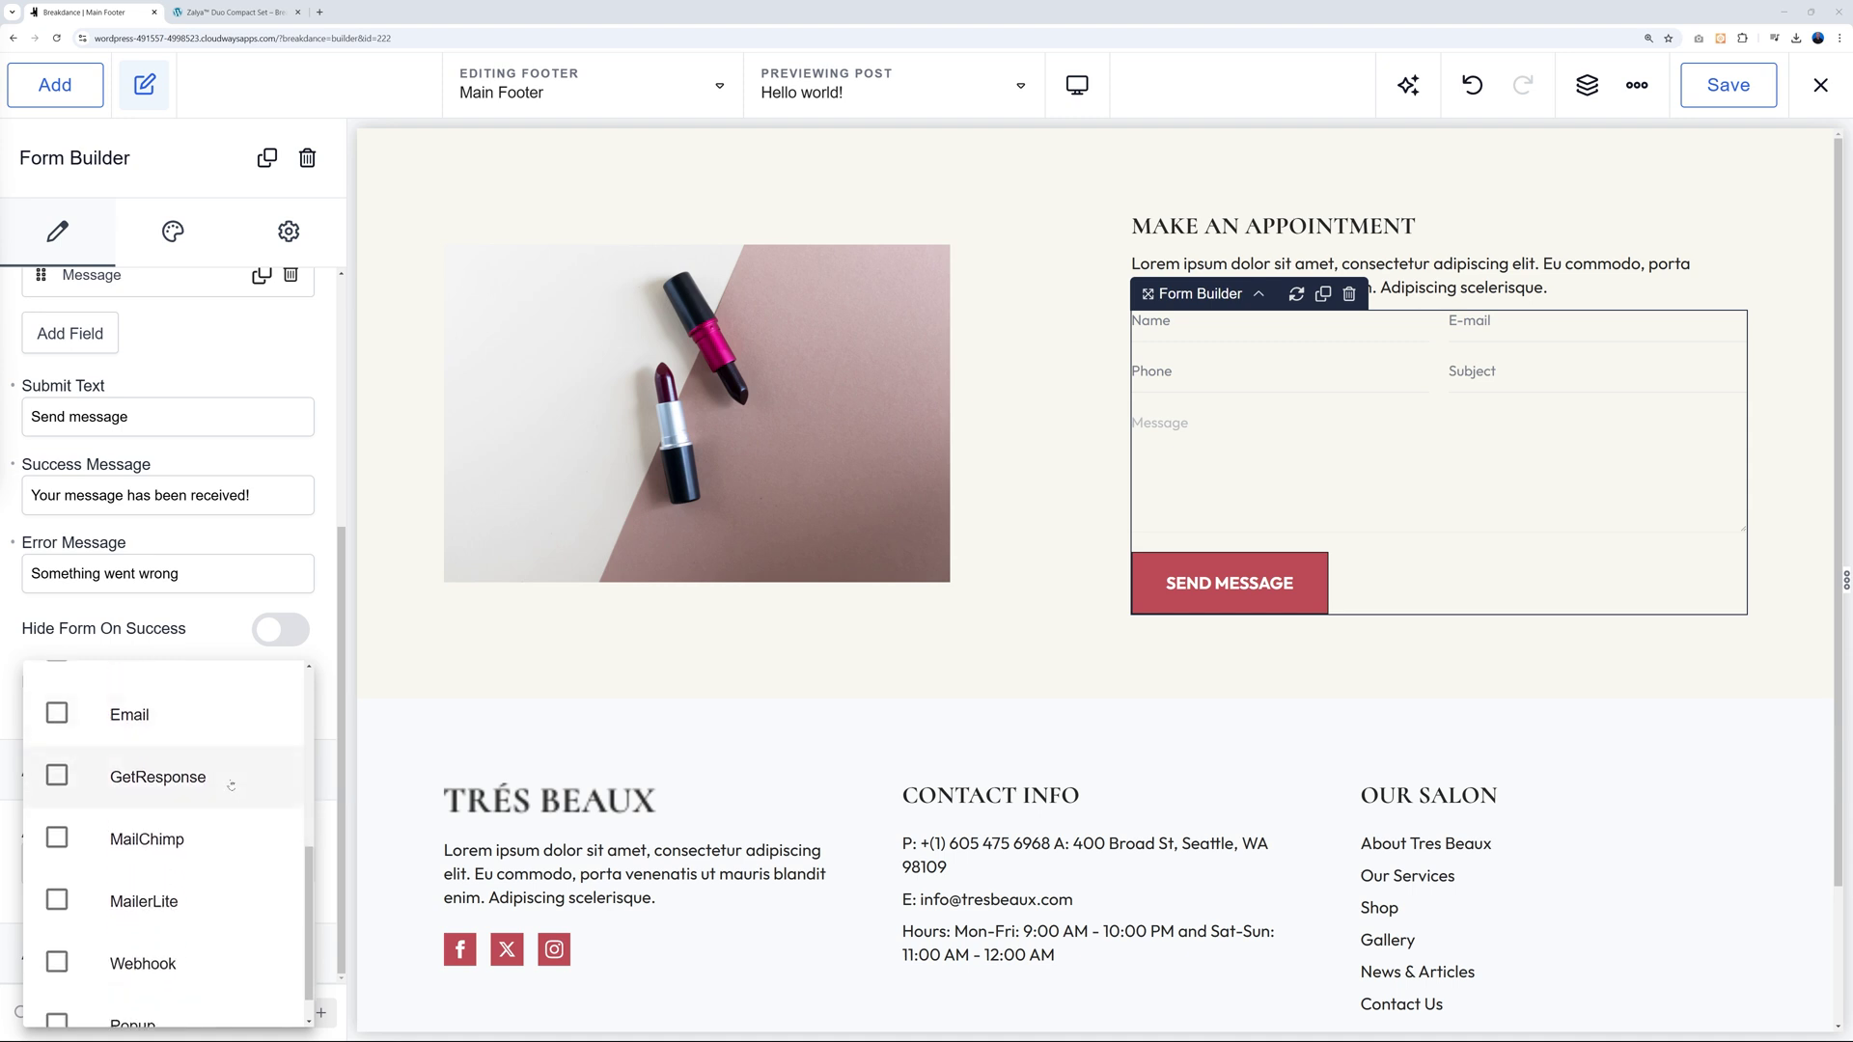
scroll(231, 786, "down", 1)
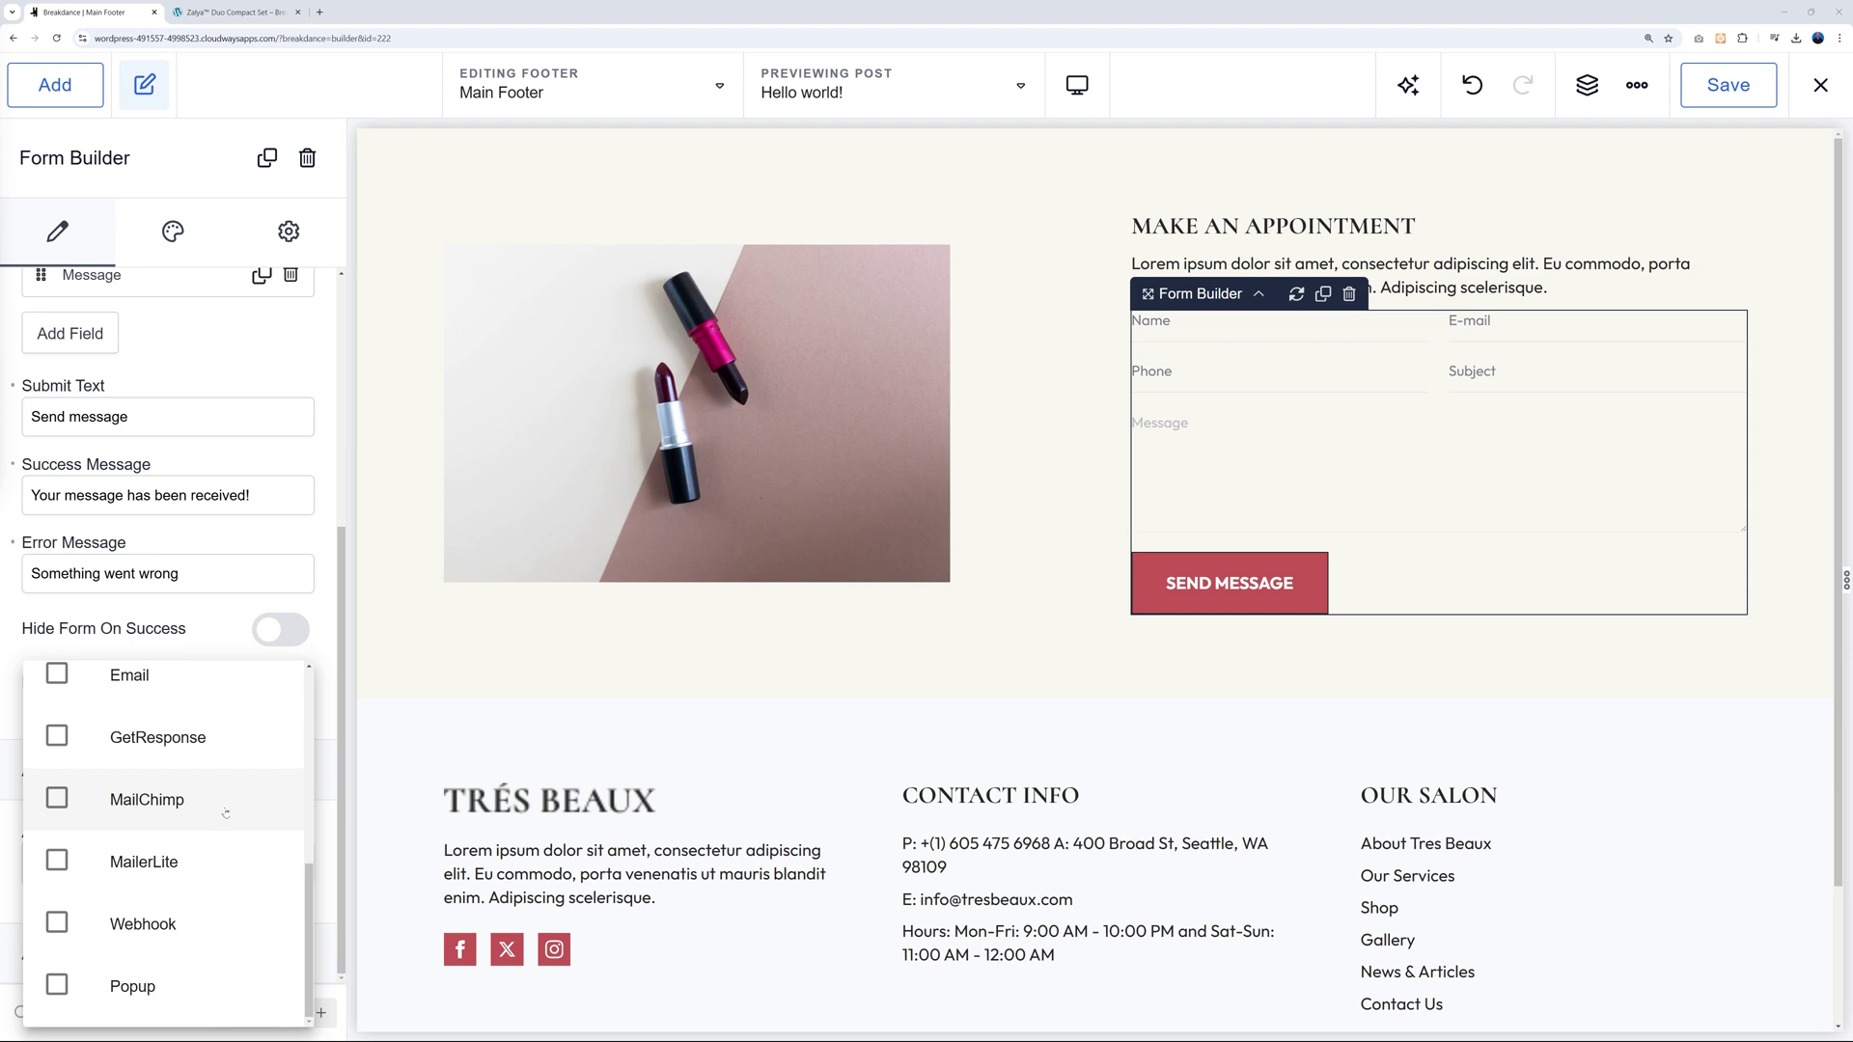
scroll(235, 831, "up", 1)
scroll(238, 836, "up", 1)
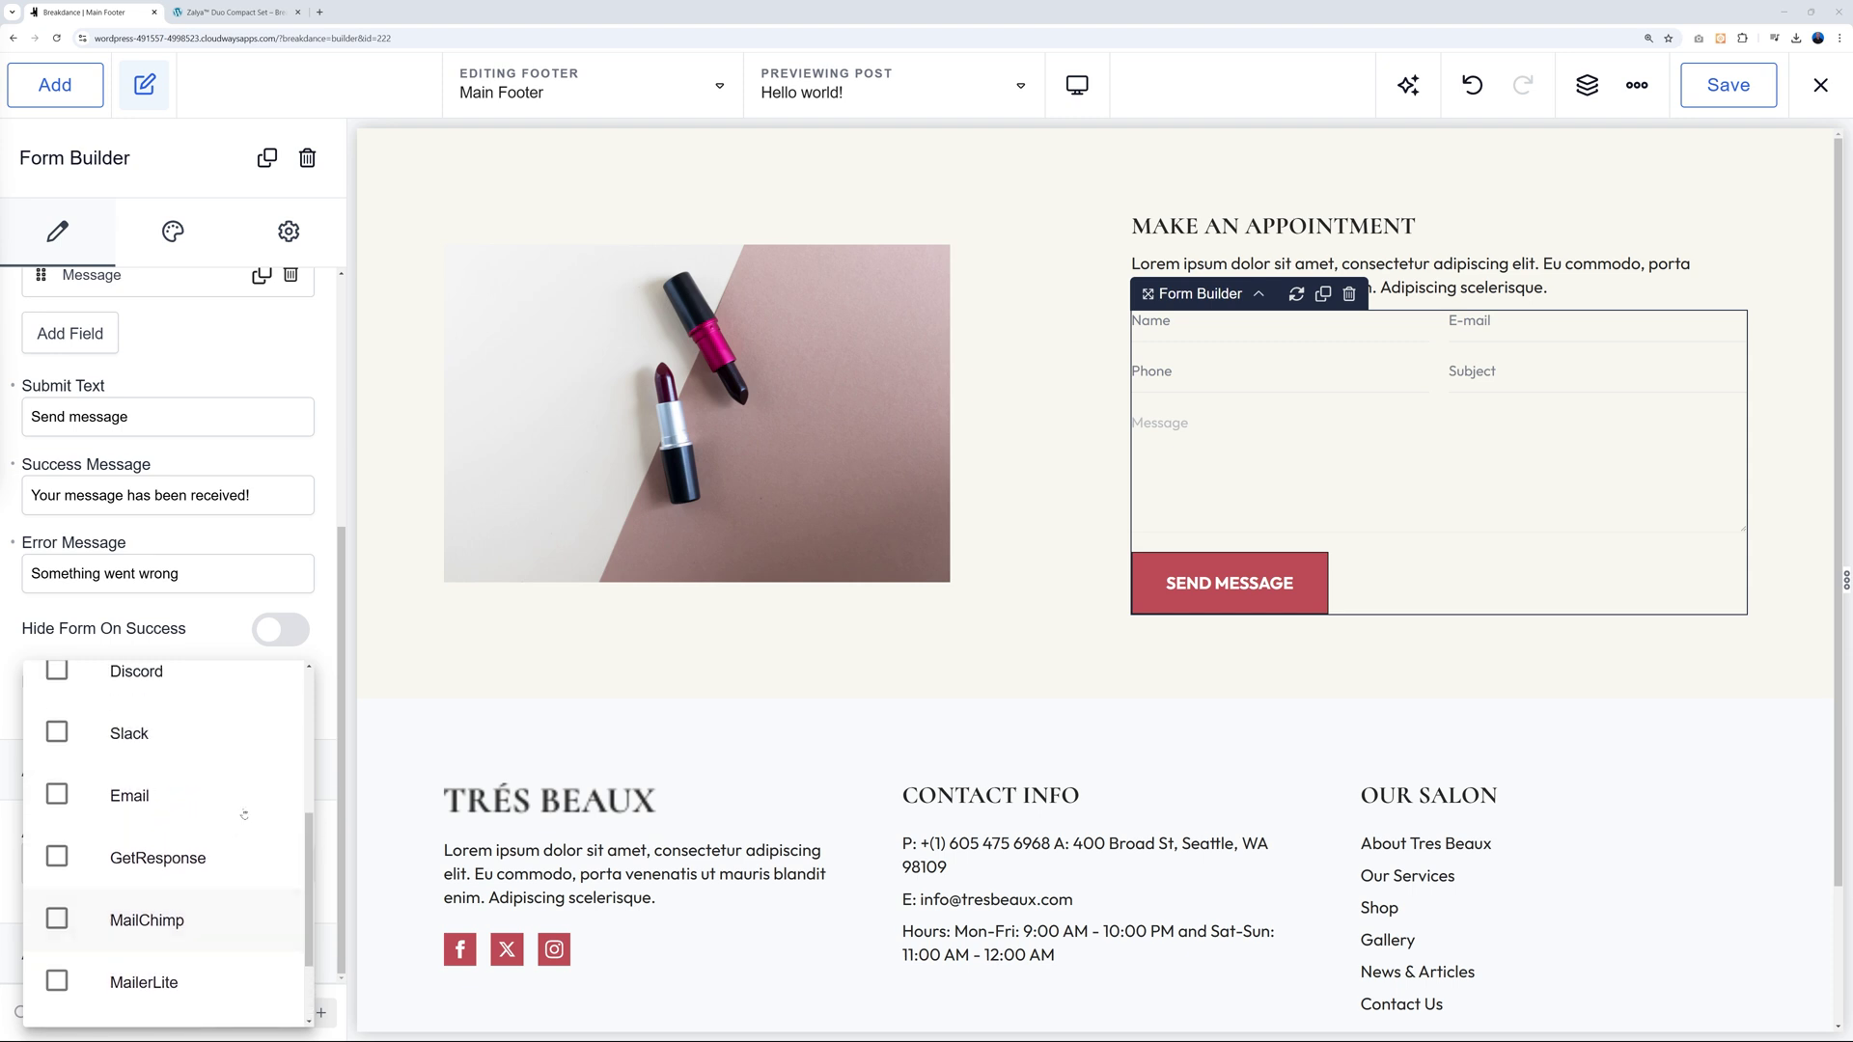
Select MailChimp and Slack as actions after submission, leaving Email unticked.
left_click(58, 794)
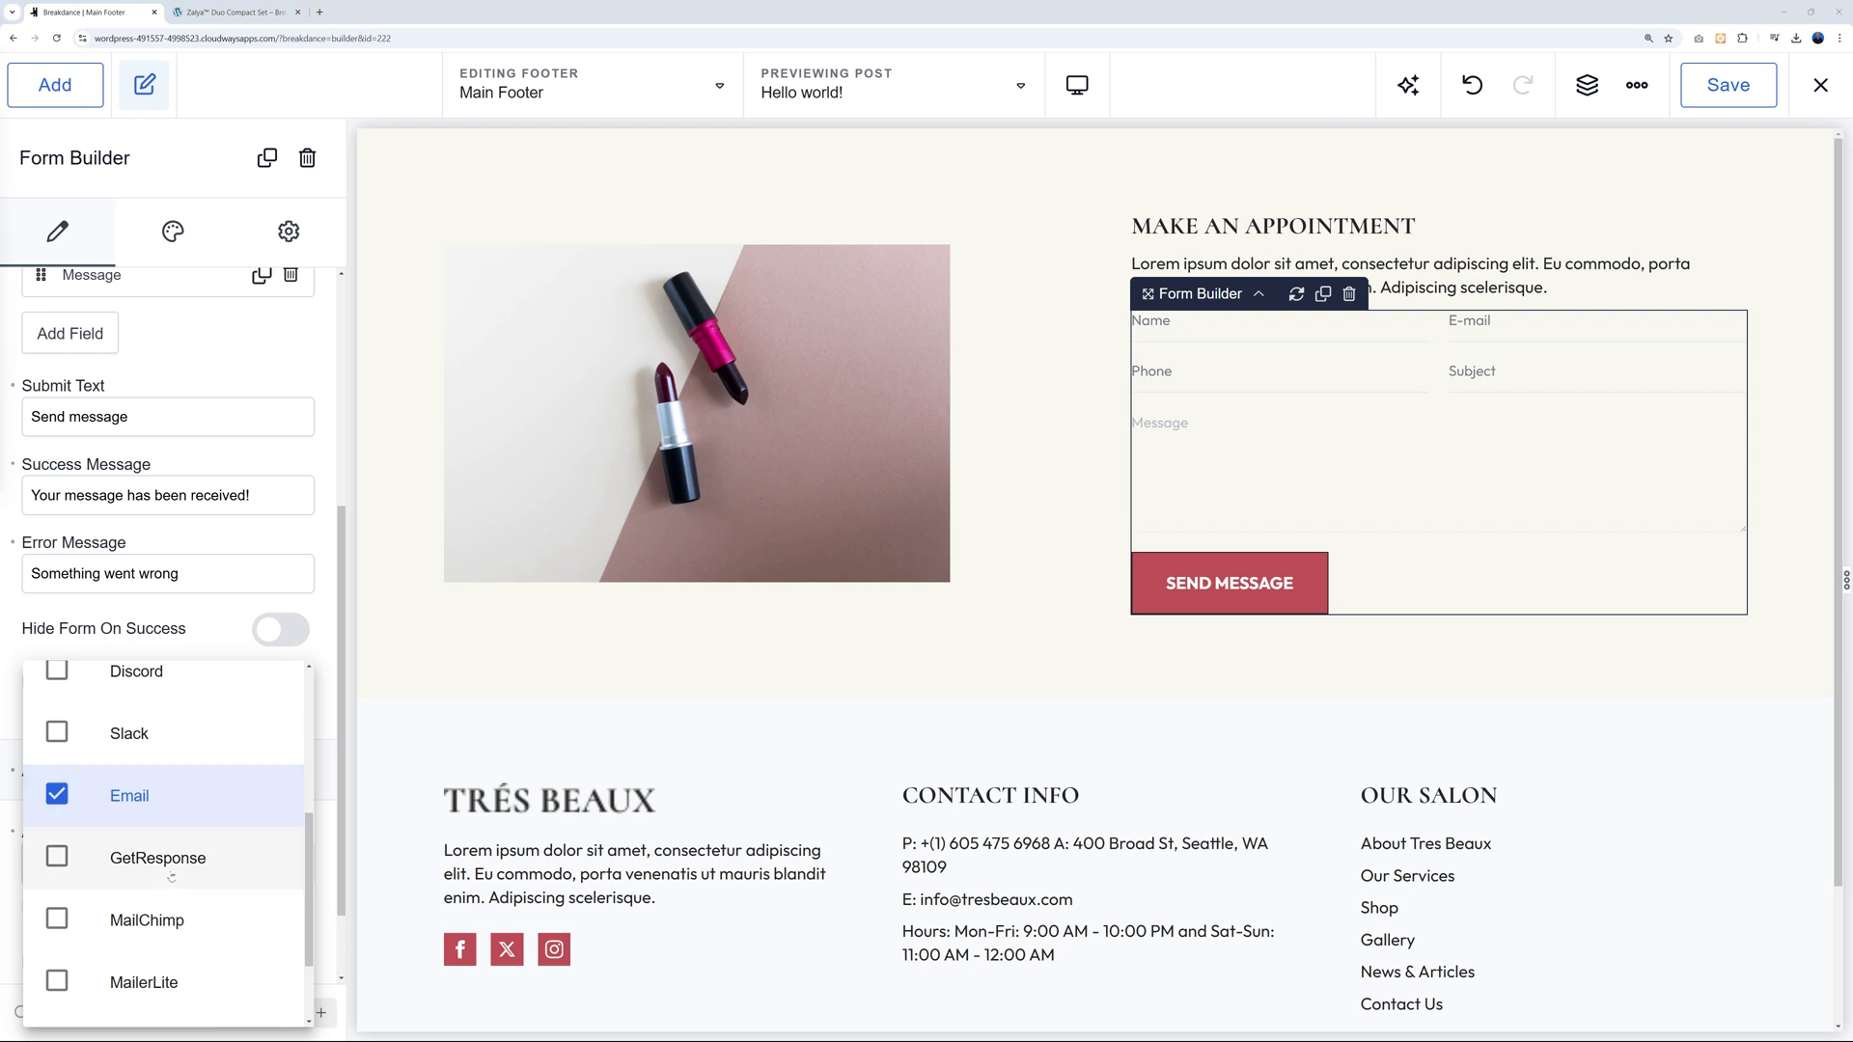
left_click(58, 923)
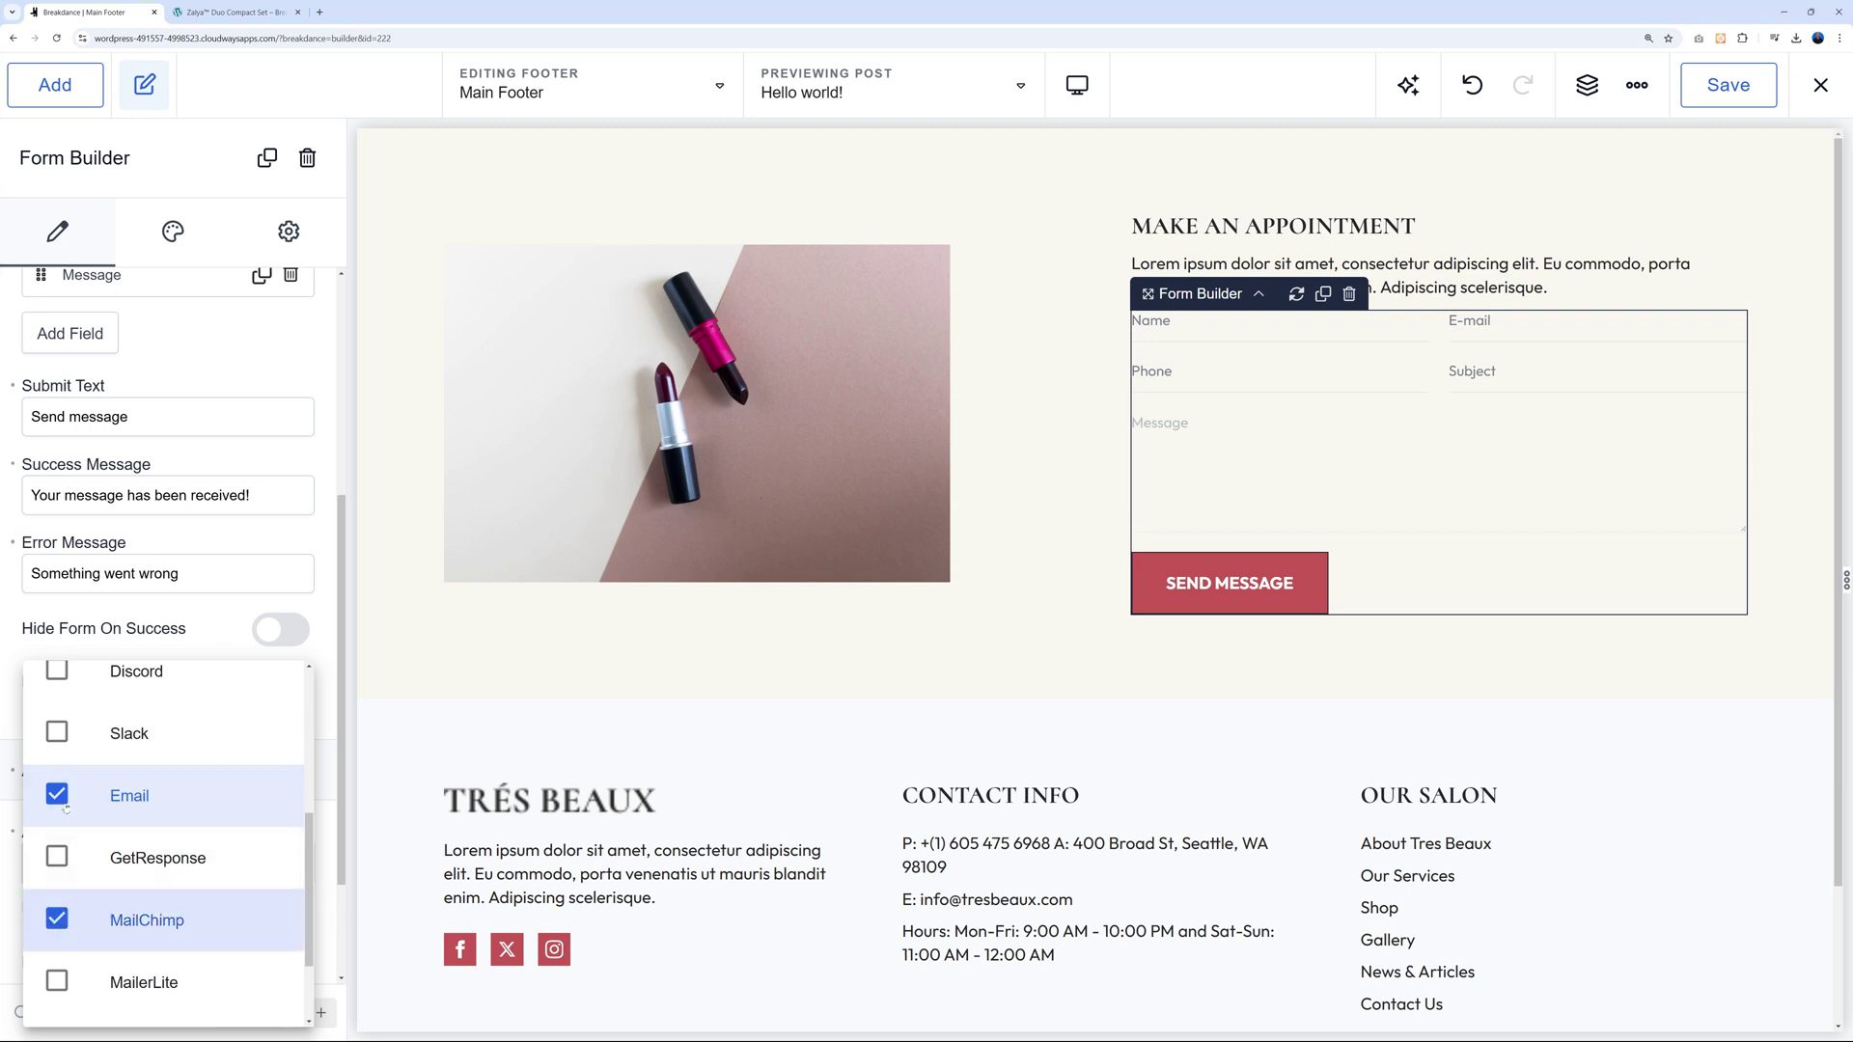
left_click(66, 807)
left_click(60, 735)
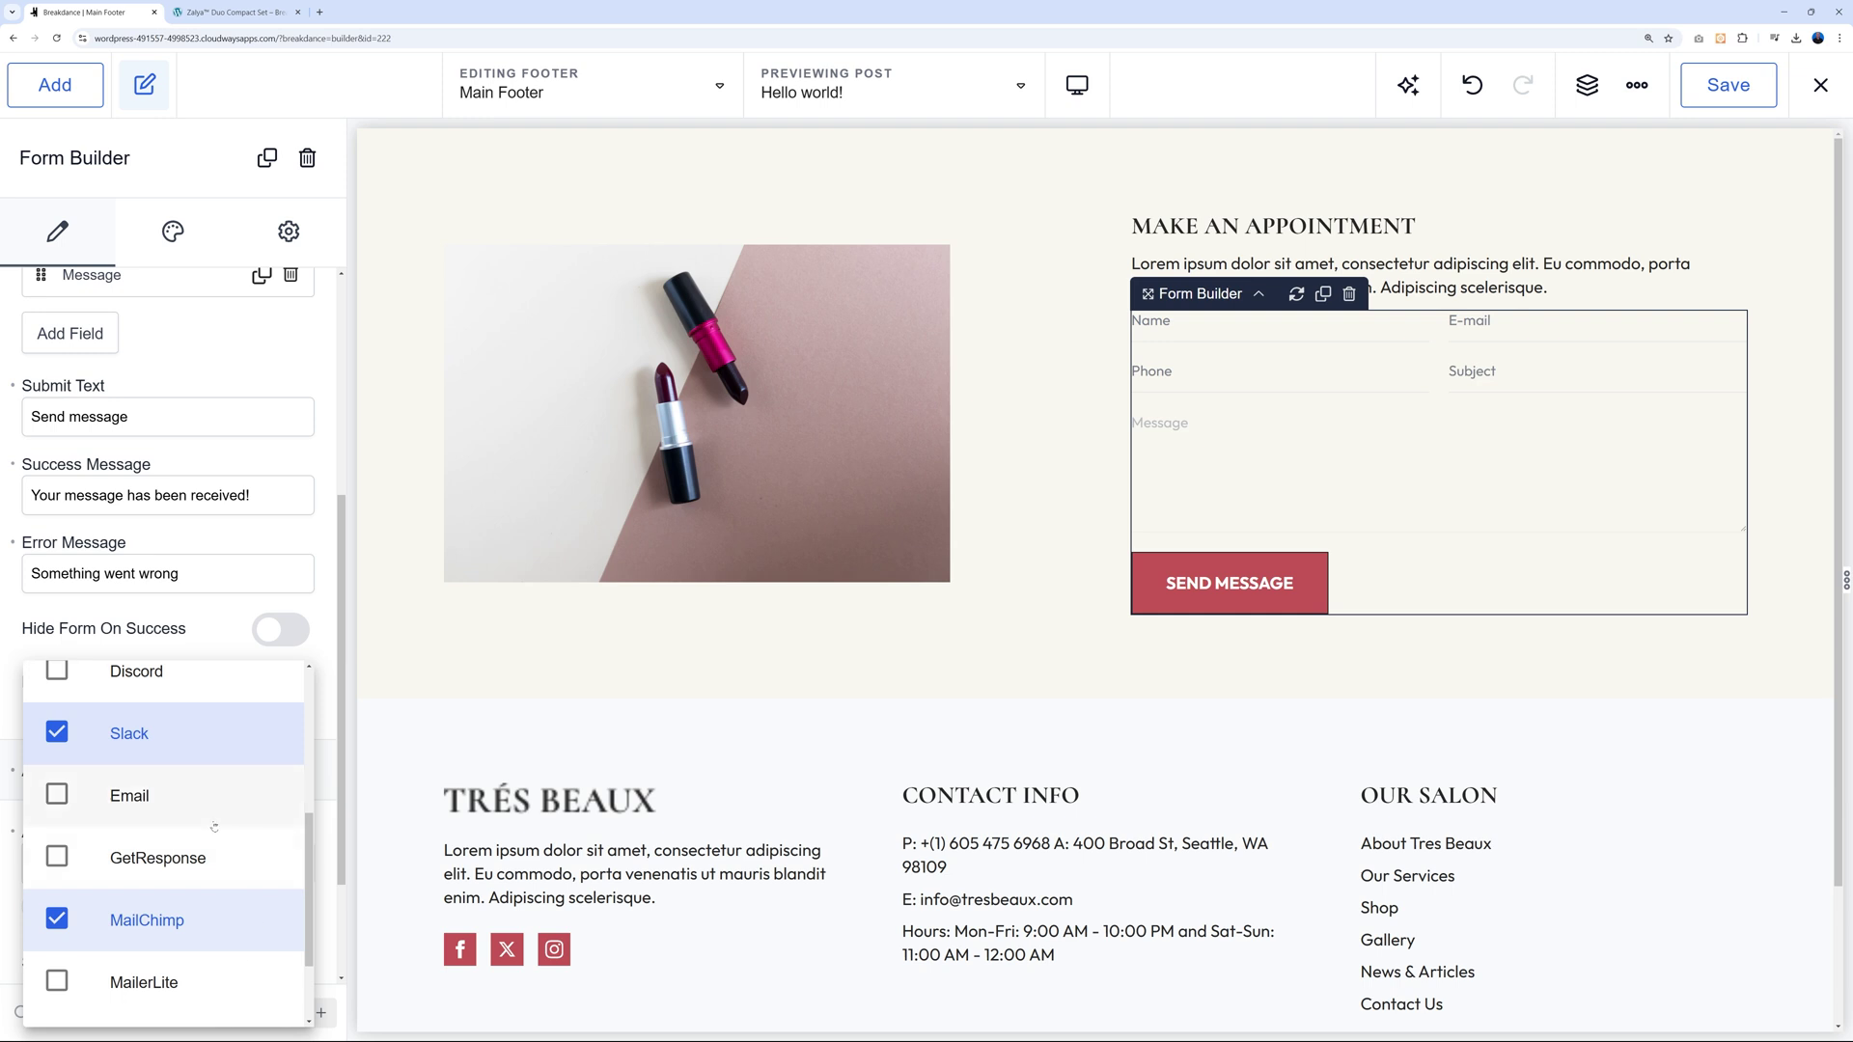
left_click(198, 638)
scroll(172, 691, "down", 3)
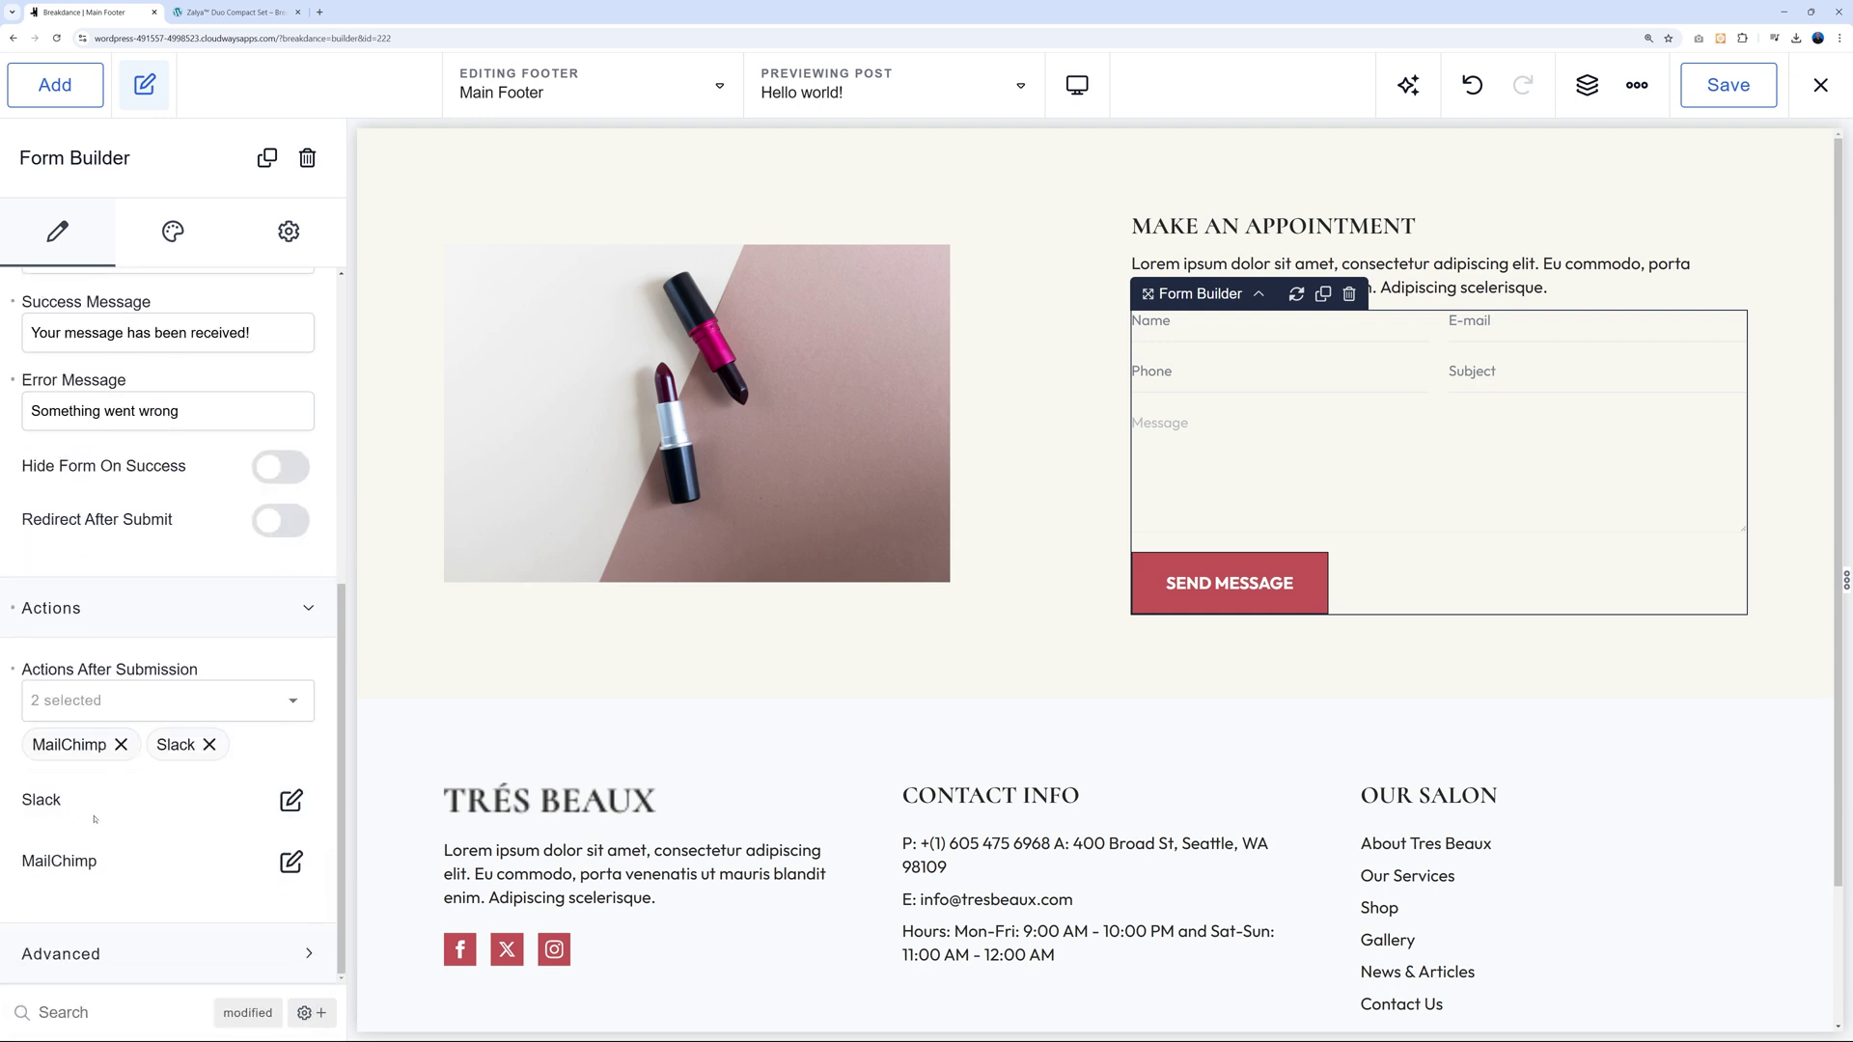
Review the Slack and MailChimp action settings, finding MailChimp's Audience list empty without an API key.
left_click(292, 801)
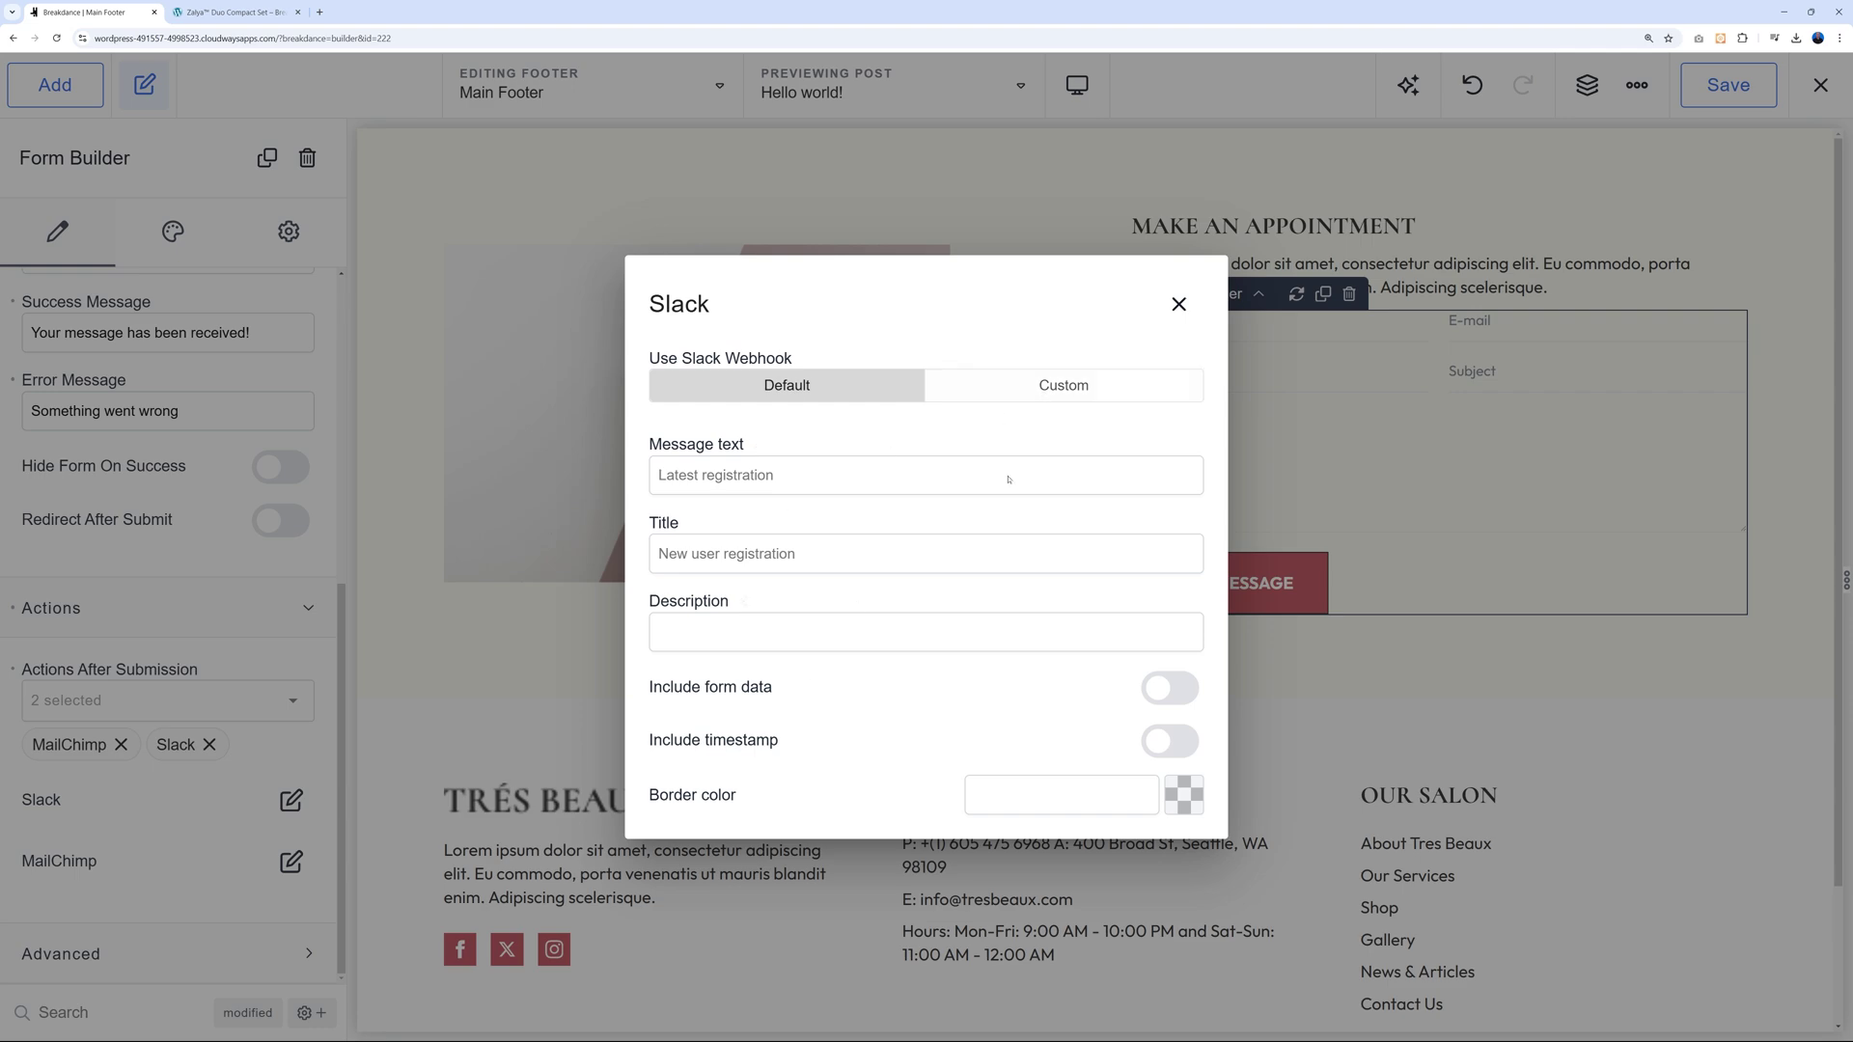
left_click(1179, 317)
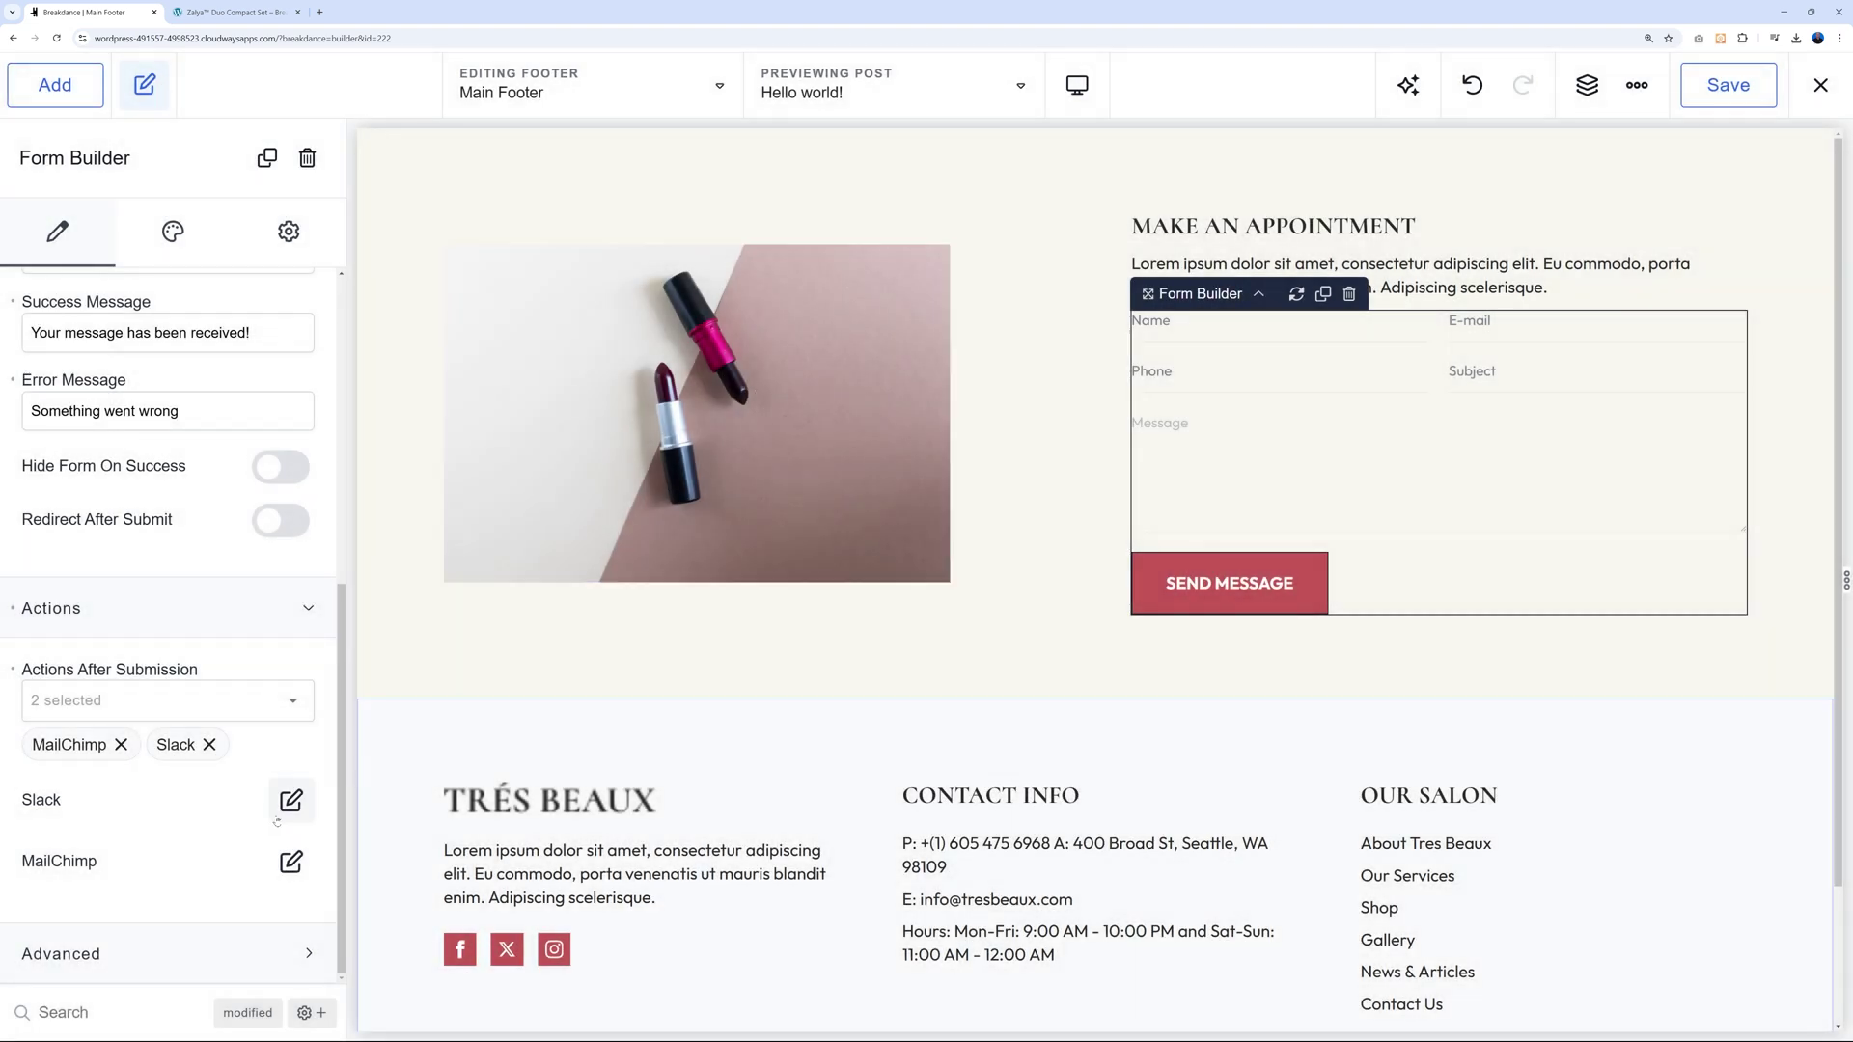
left_click(291, 861)
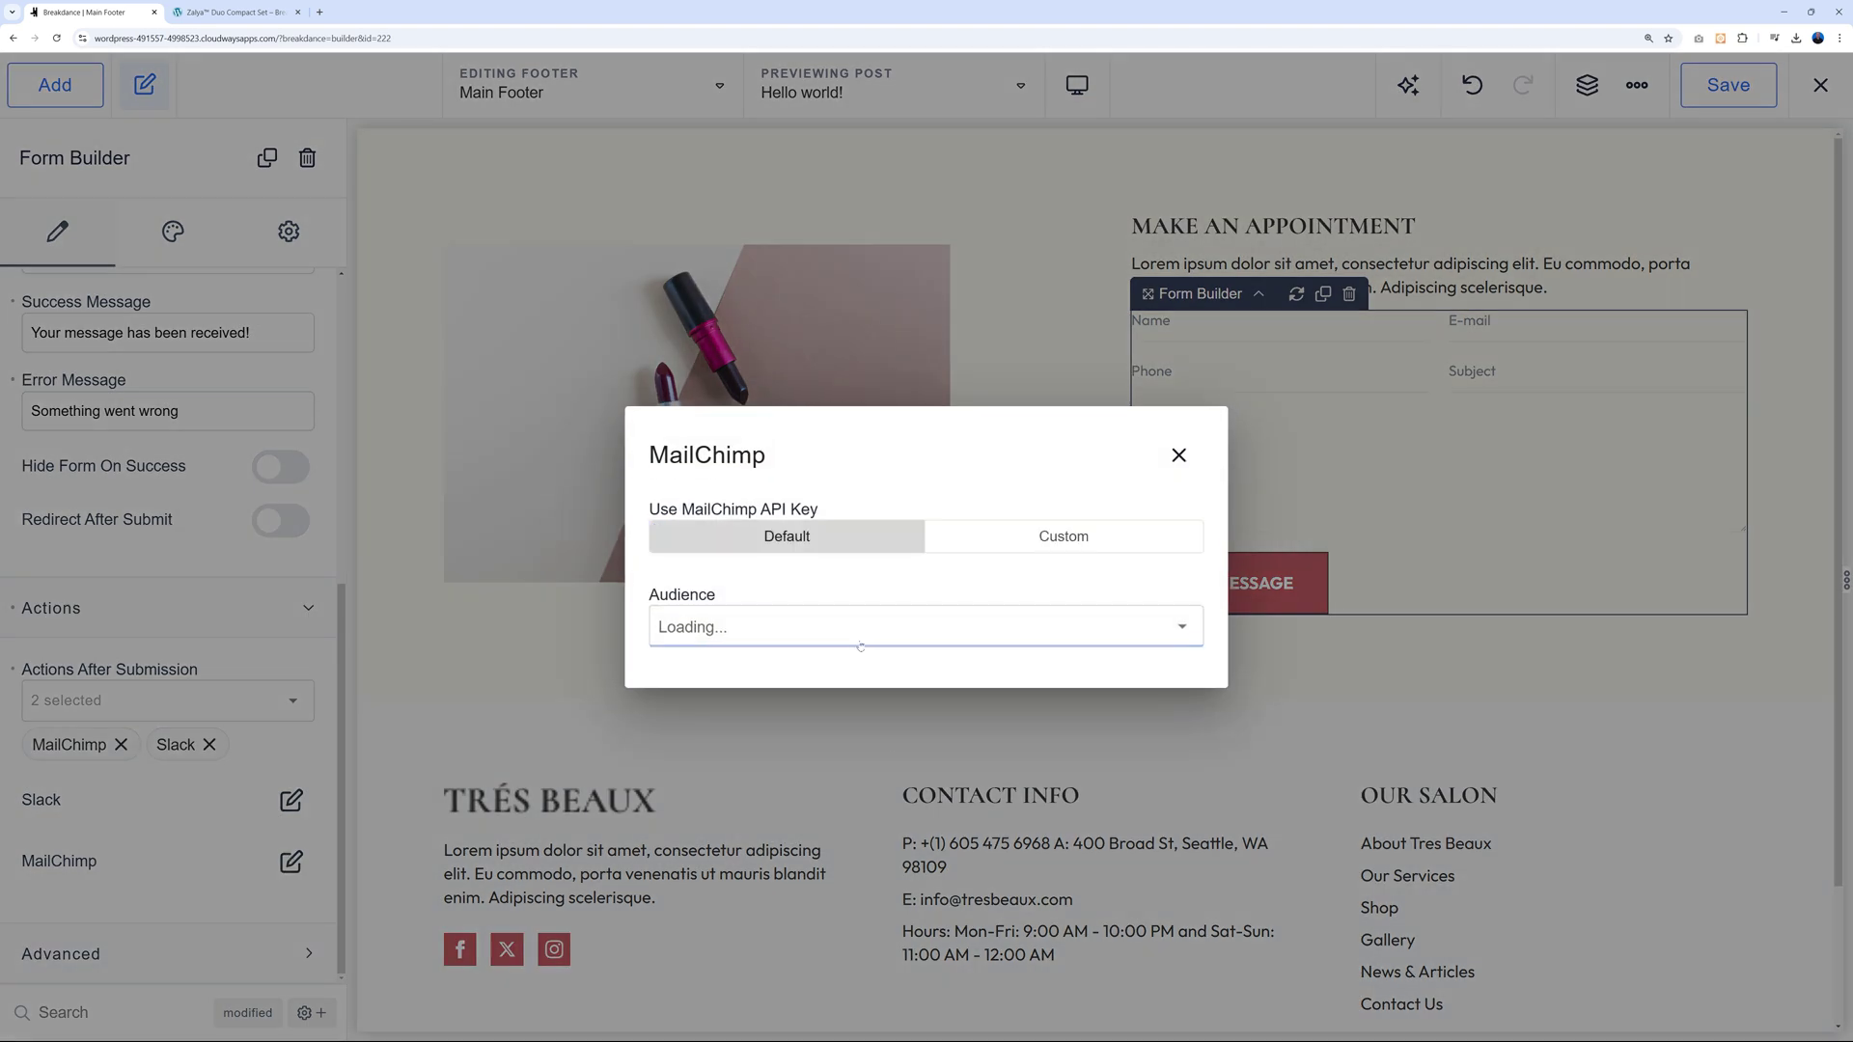
left_click(1151, 631)
left_click(1165, 585)
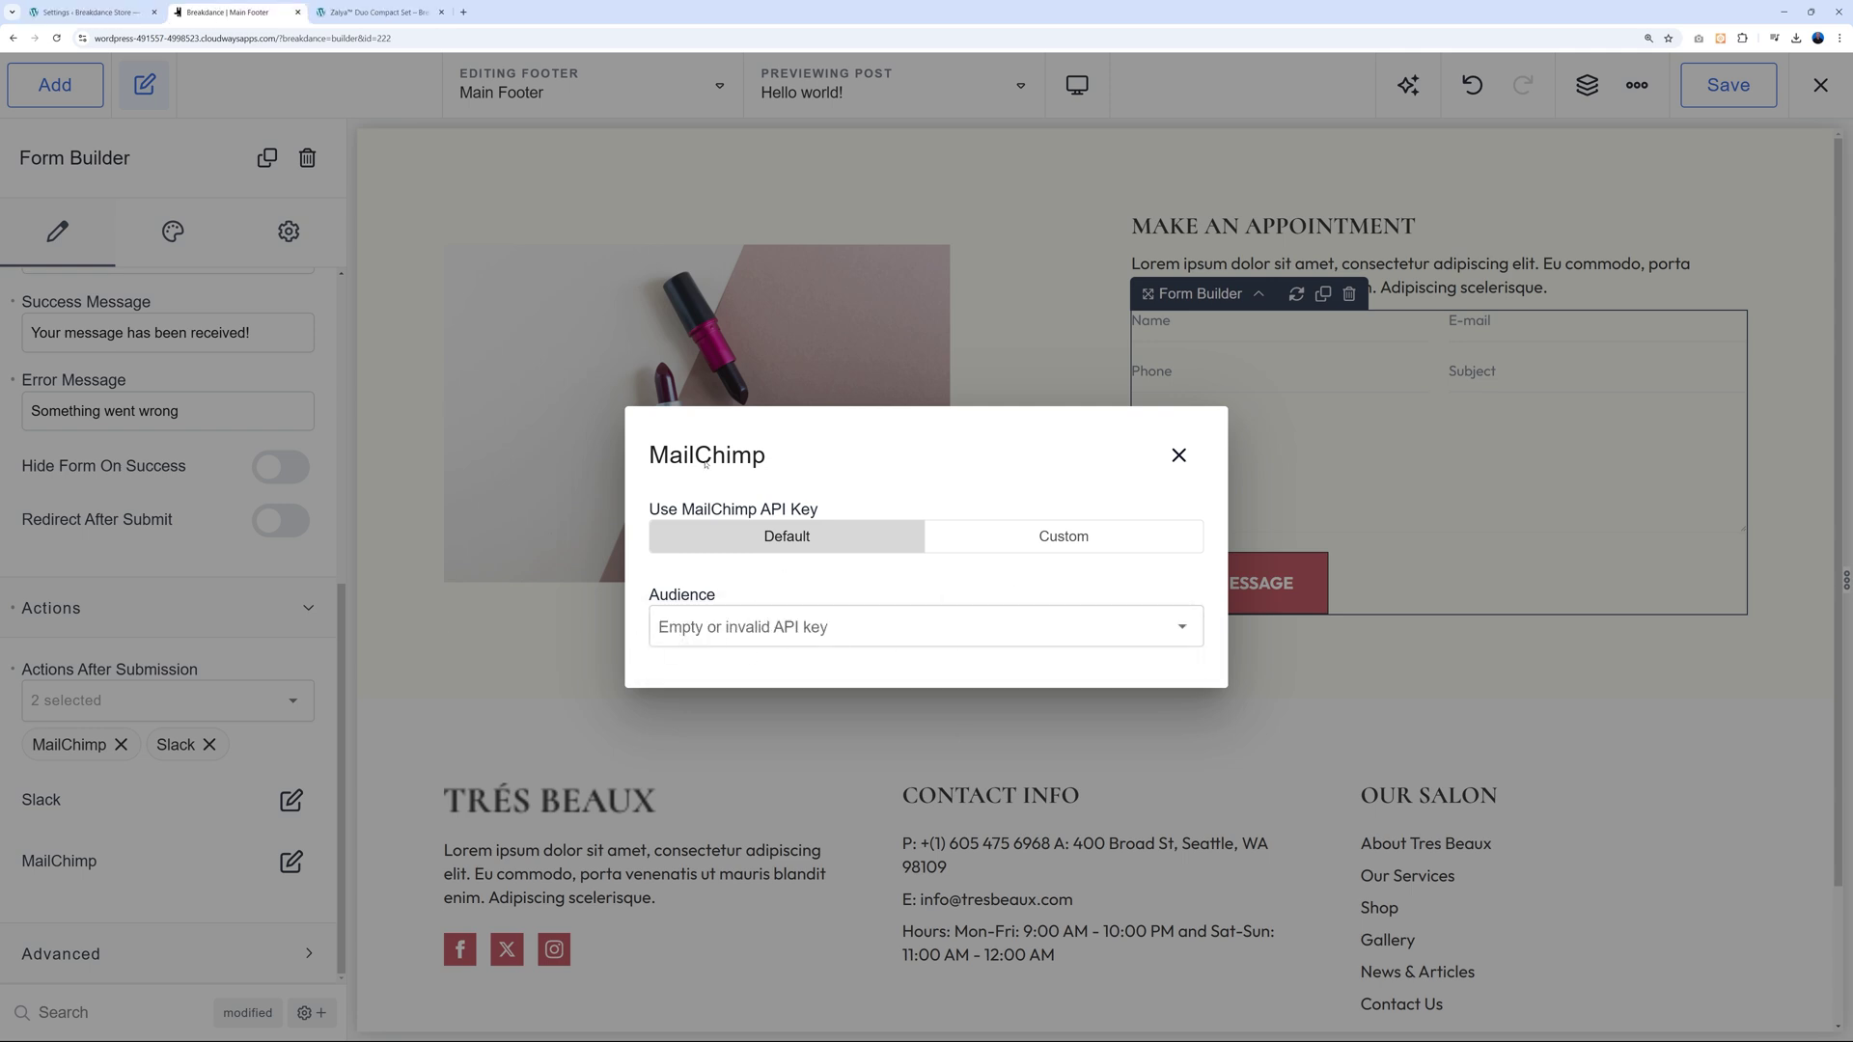
Check Breakdance API Keys and AI Assistant settings (OpenAI key, GPT-4o), then return to the Home builder.
left_click(115, 15)
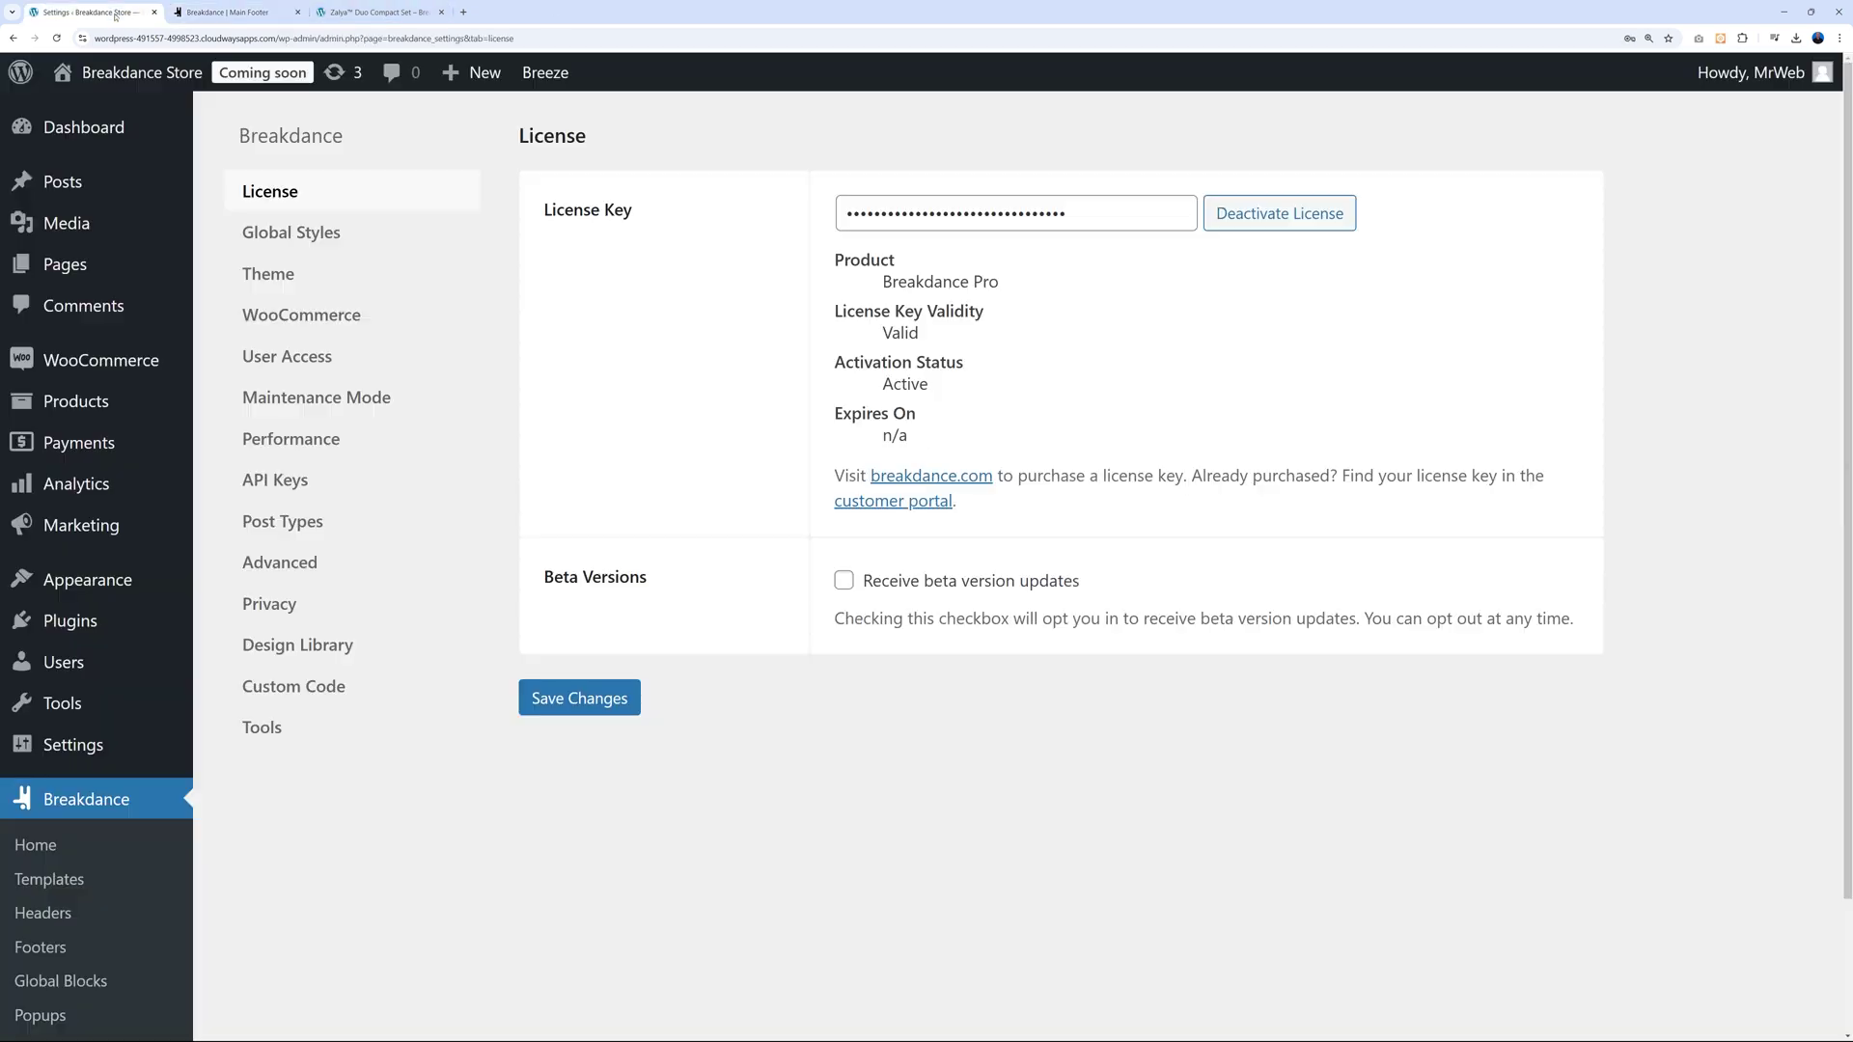
scroll(75, 959, "down", 2)
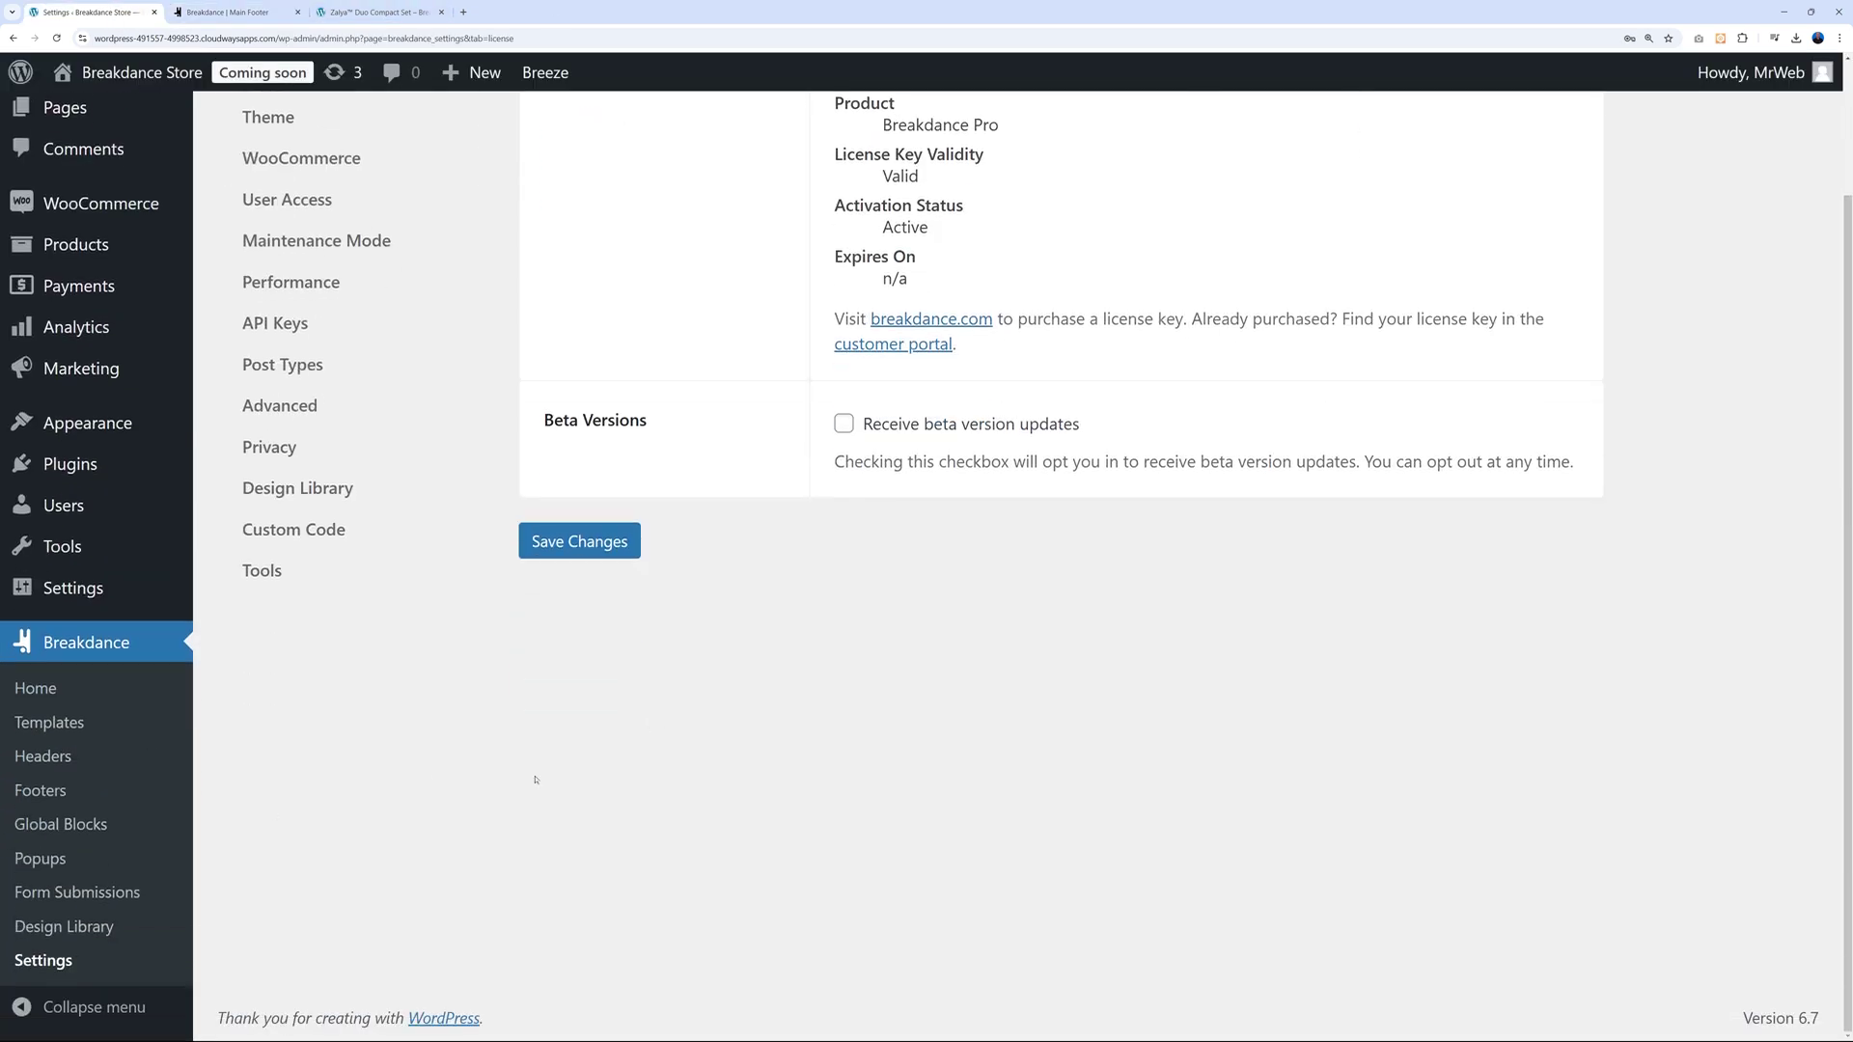
scroll(75, 958, "up", 2)
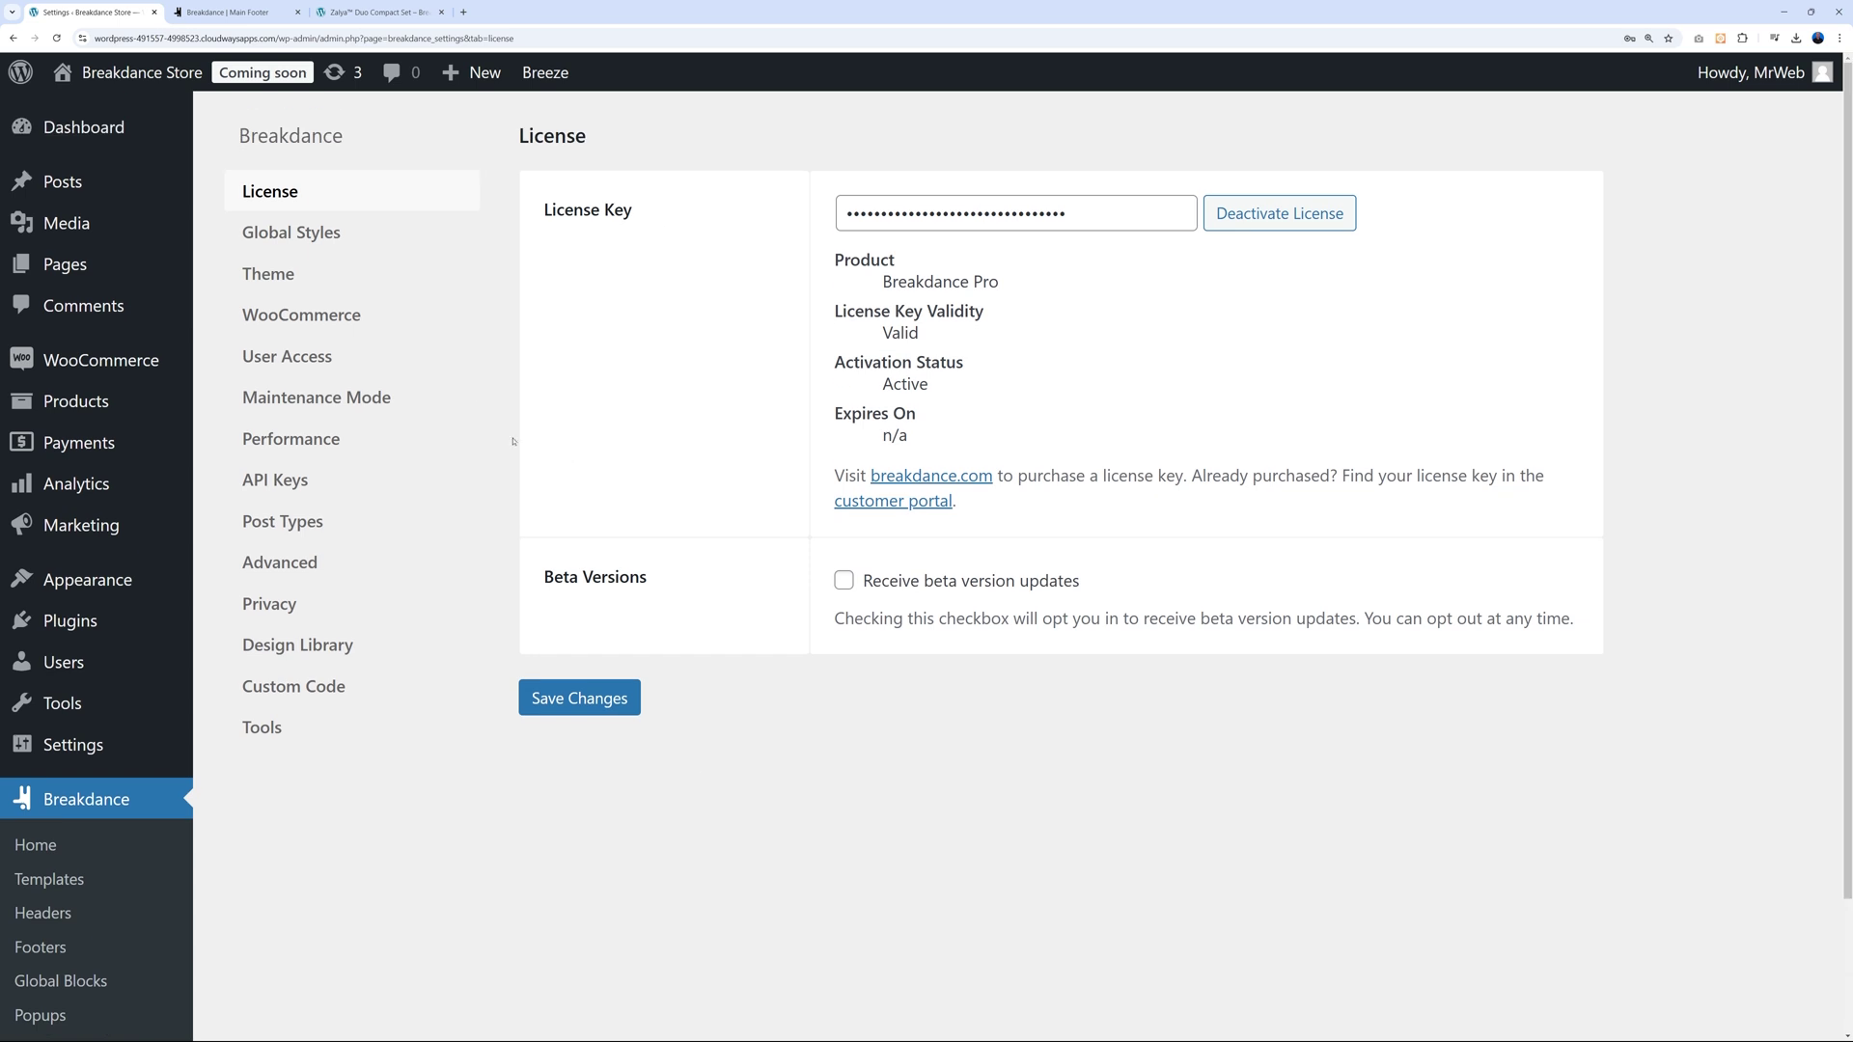
left_click(277, 482)
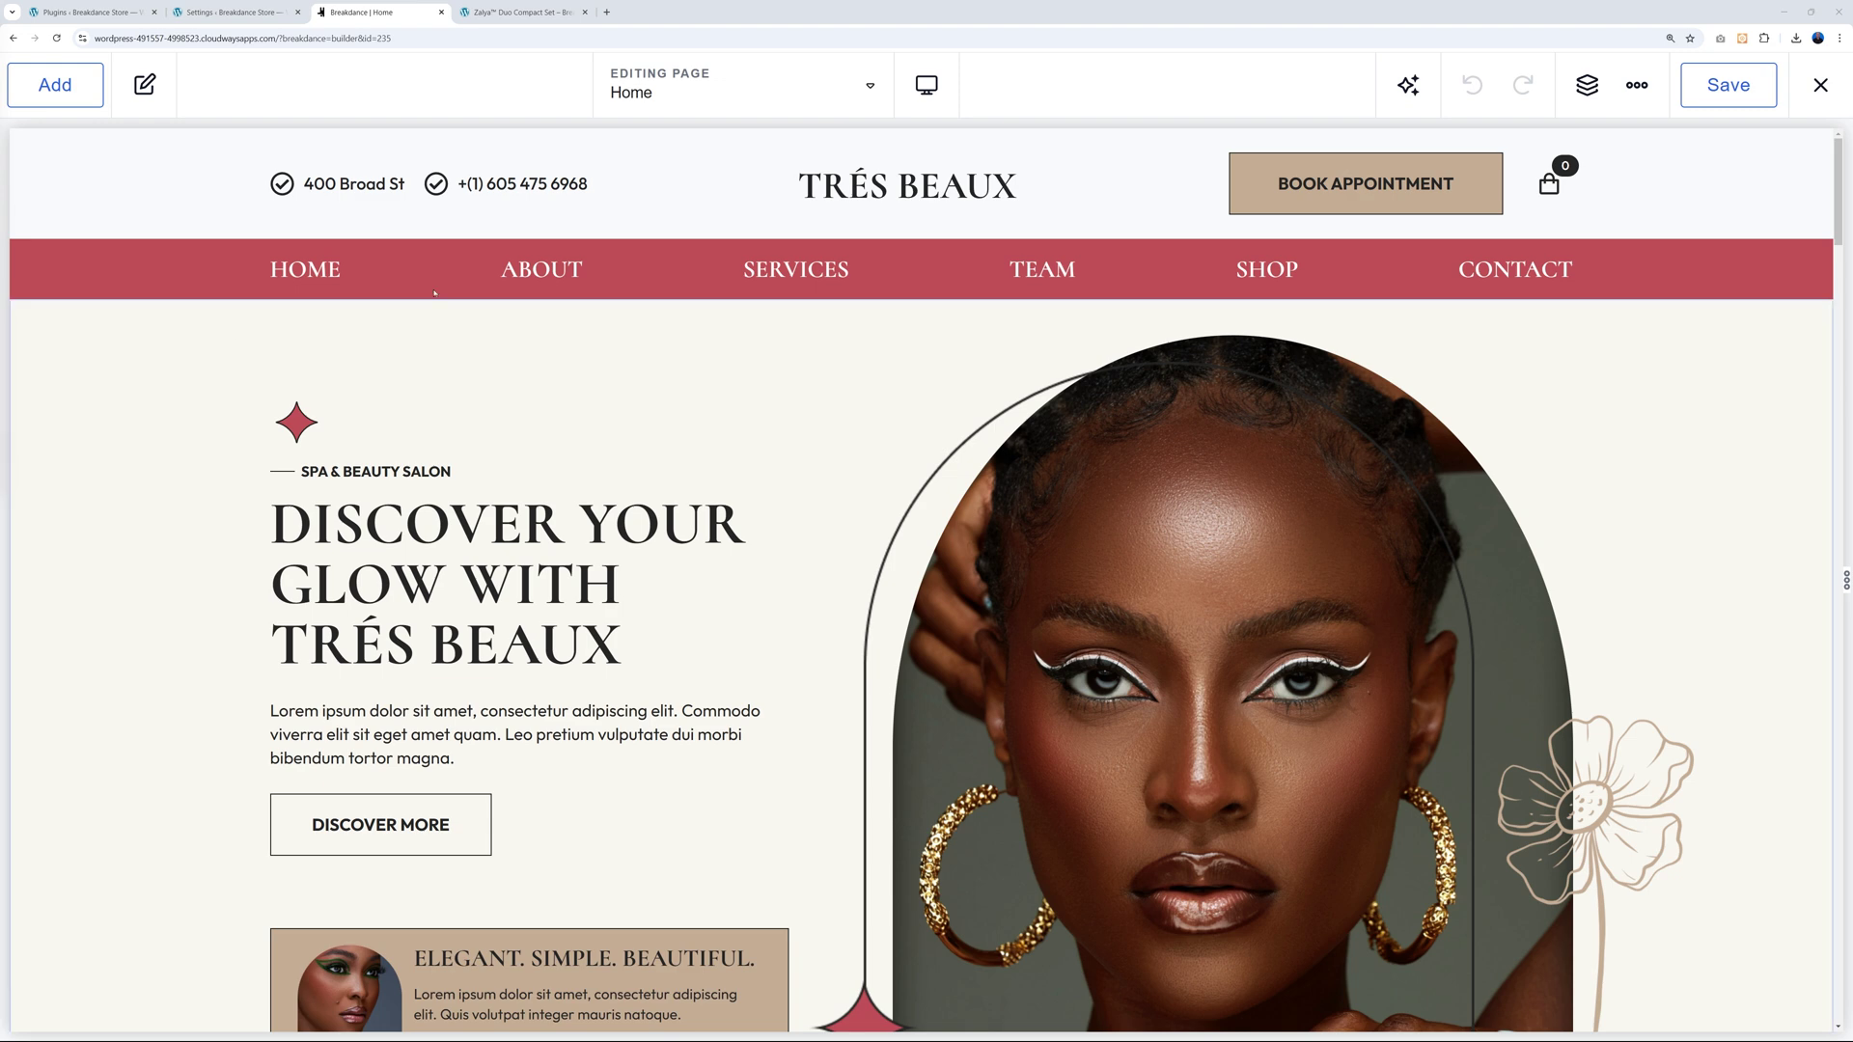
left_click(91, 12)
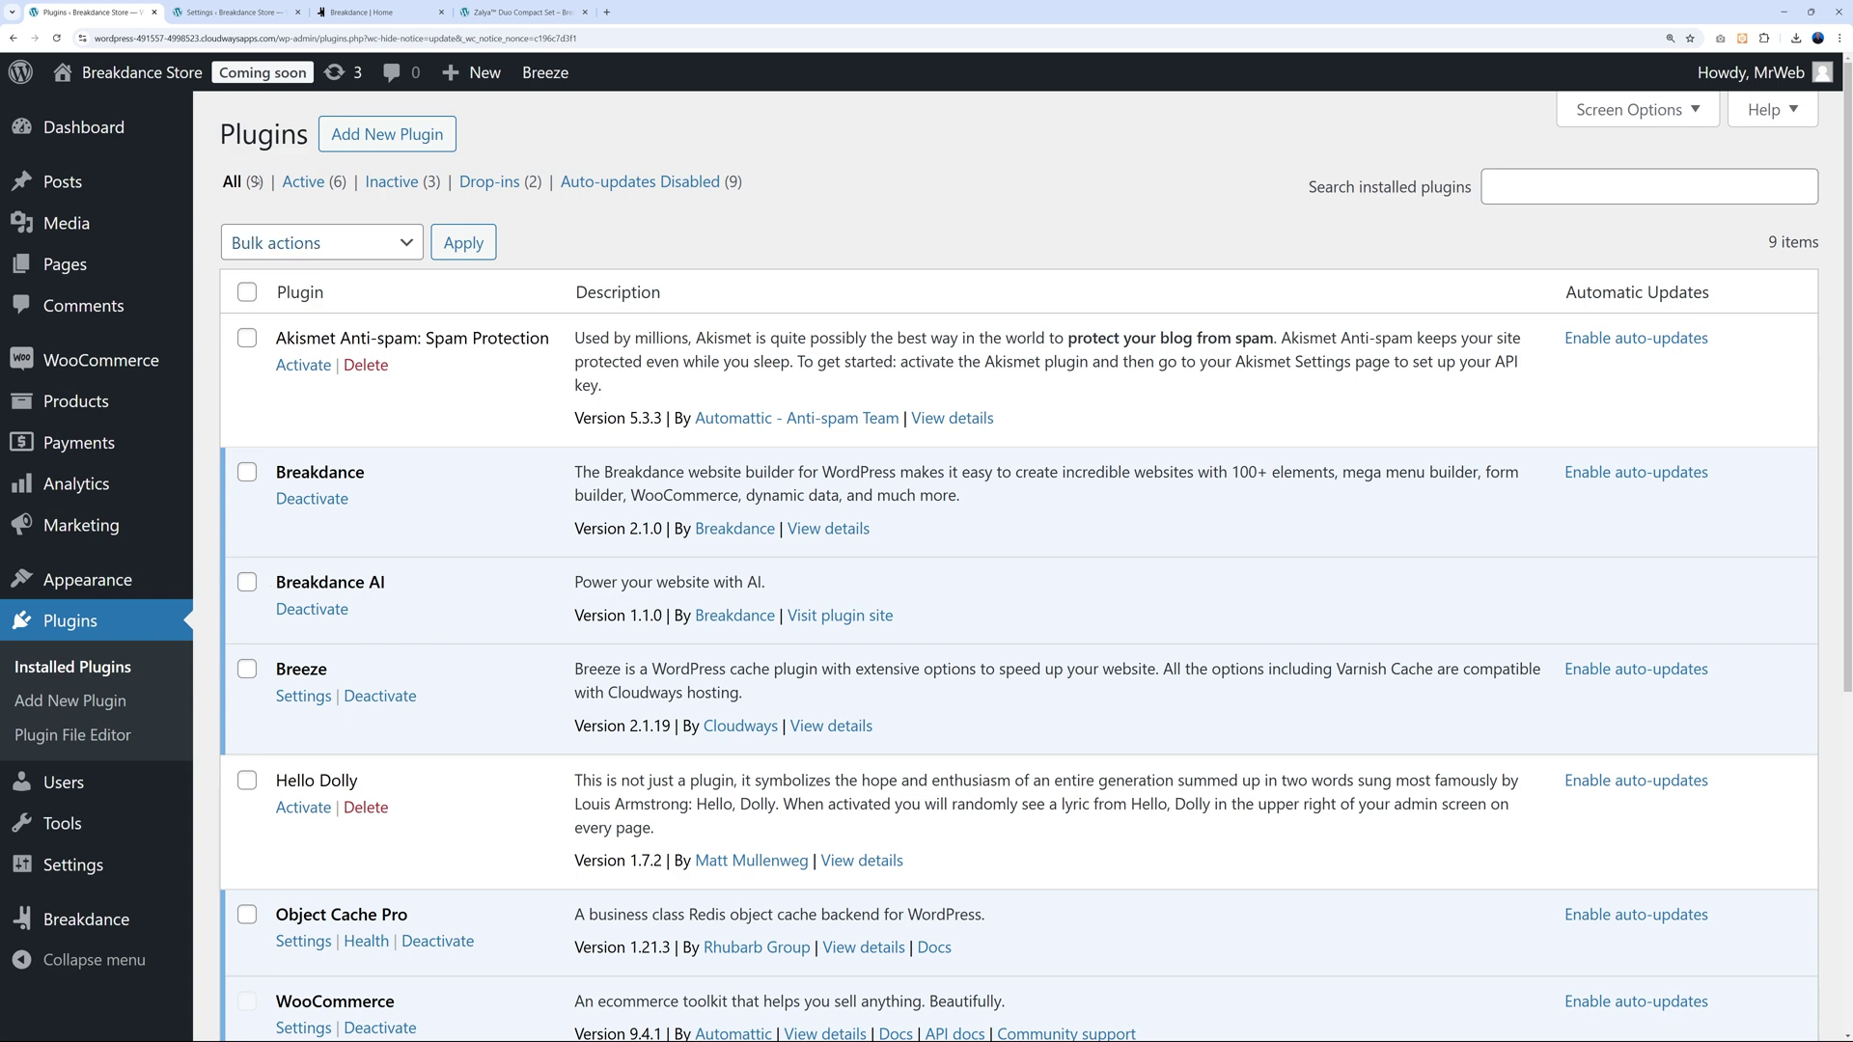
left_click(231, 11)
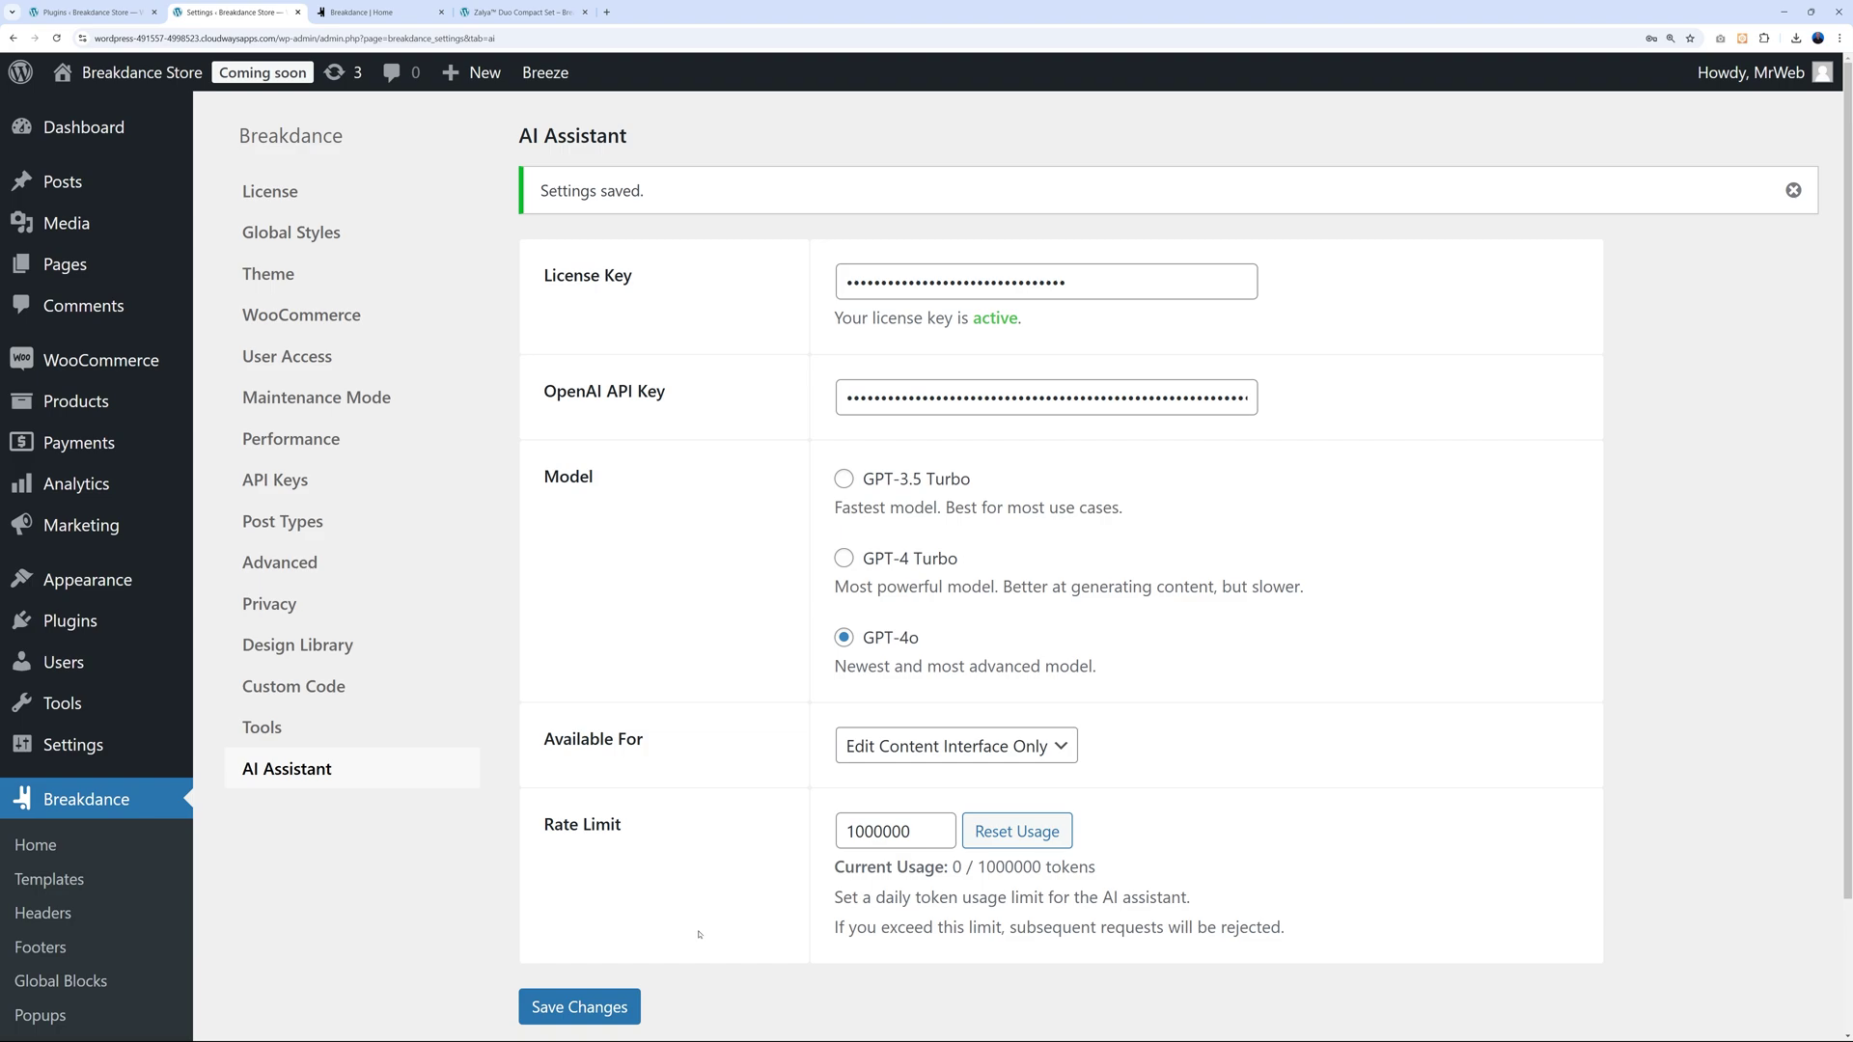
left_click(367, 11)
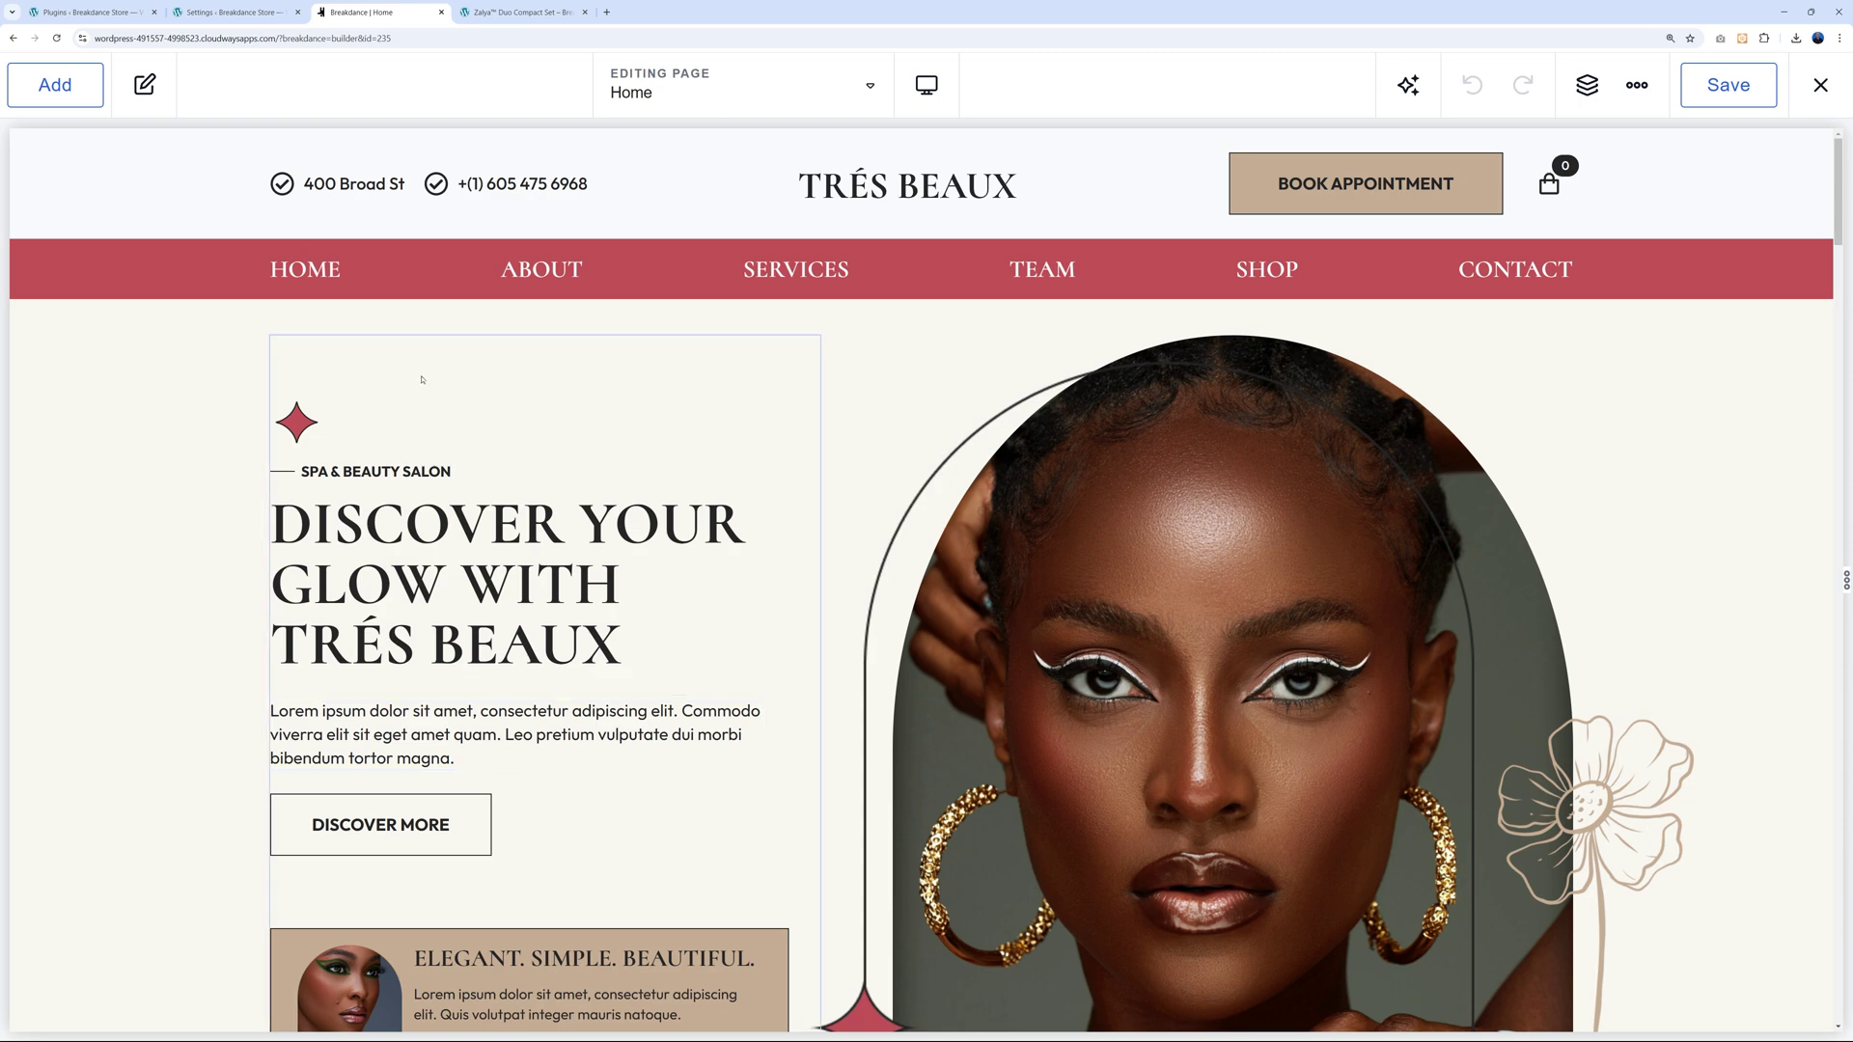
Rewrite the hero column with AI using a pasted London spa description, qualifiers 'short and professional'.
left_click(421, 380)
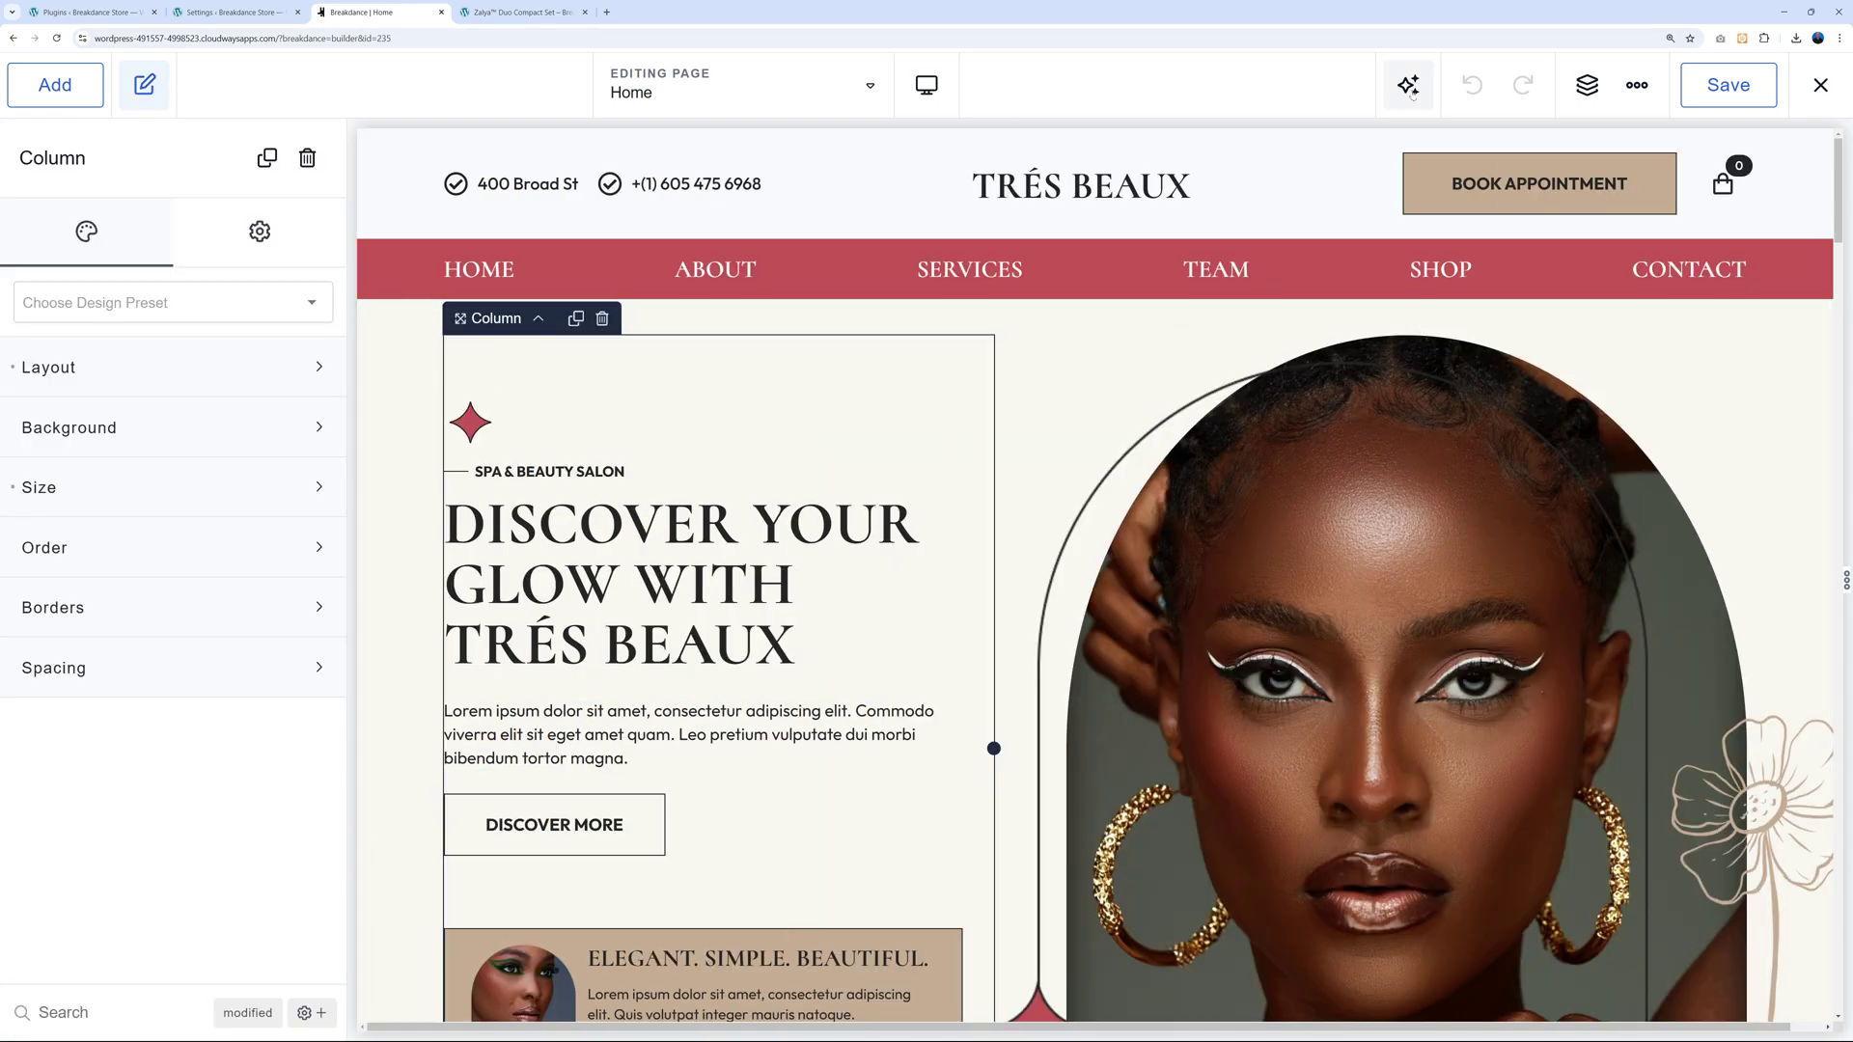
left_click(1410, 89)
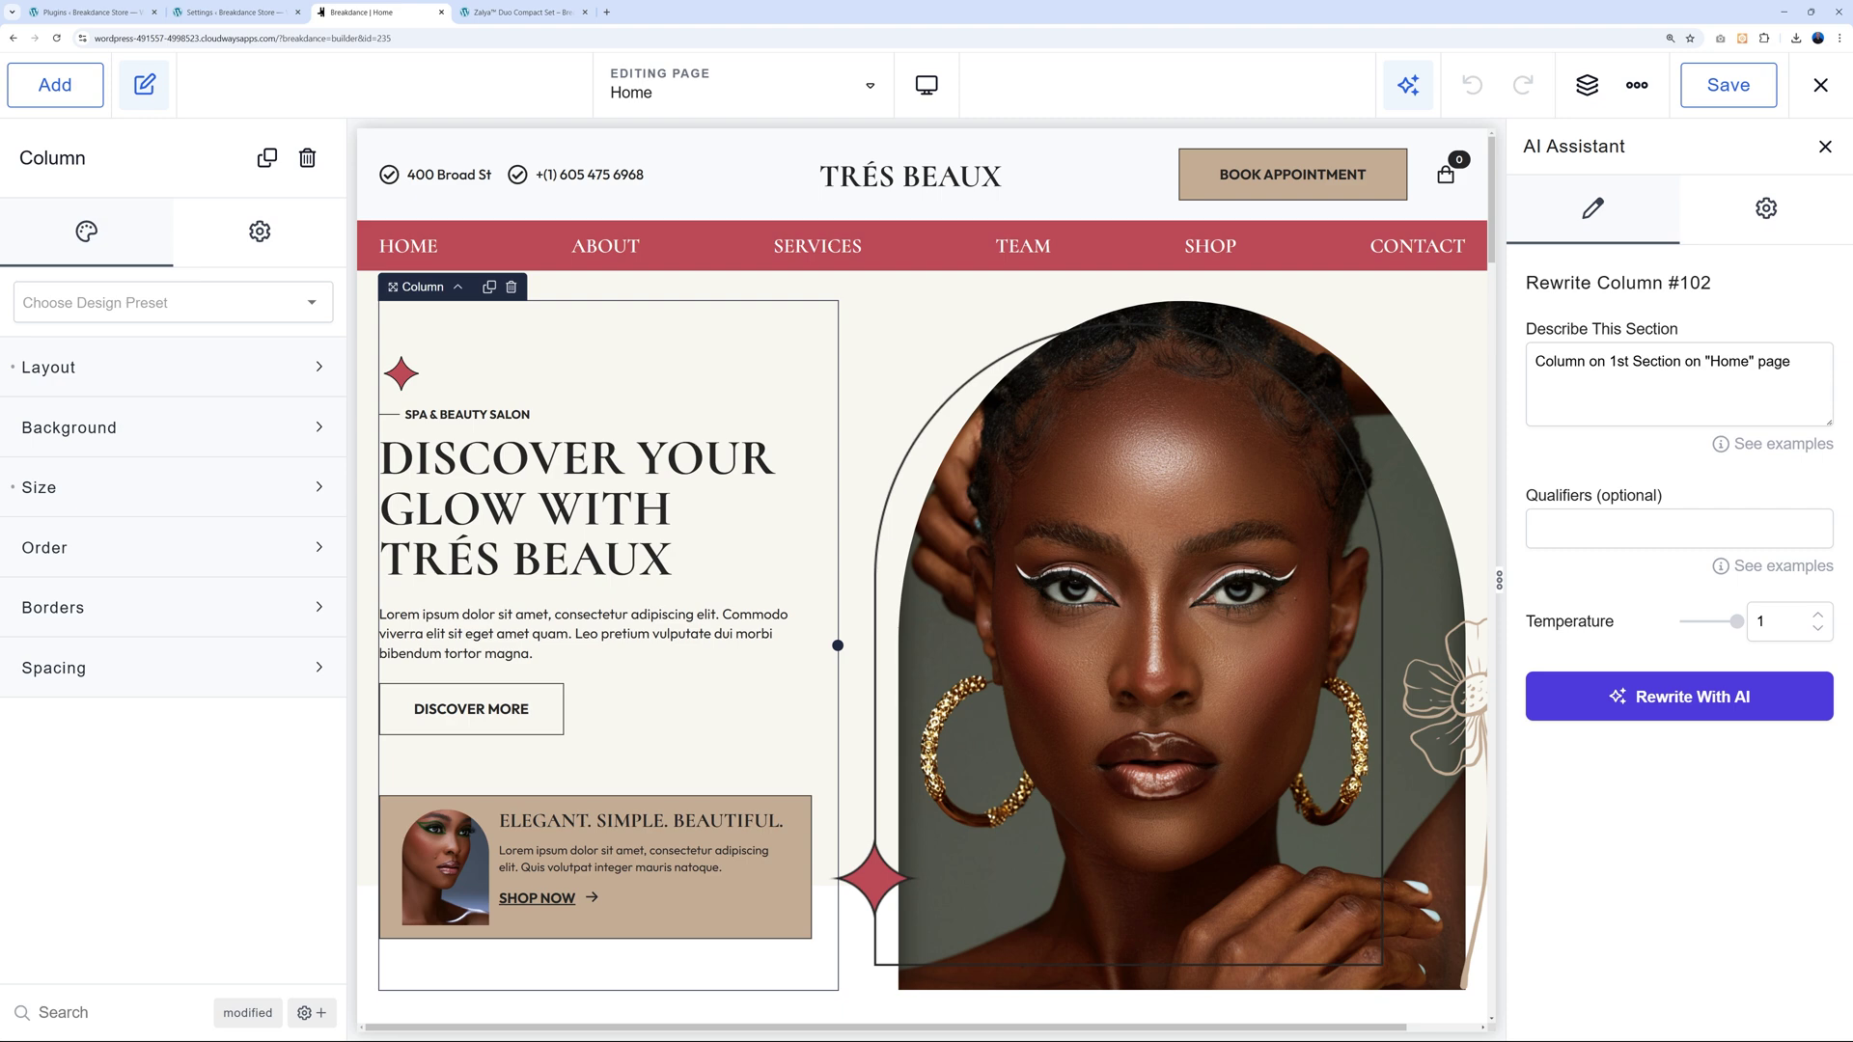
triple_click(1674, 361)
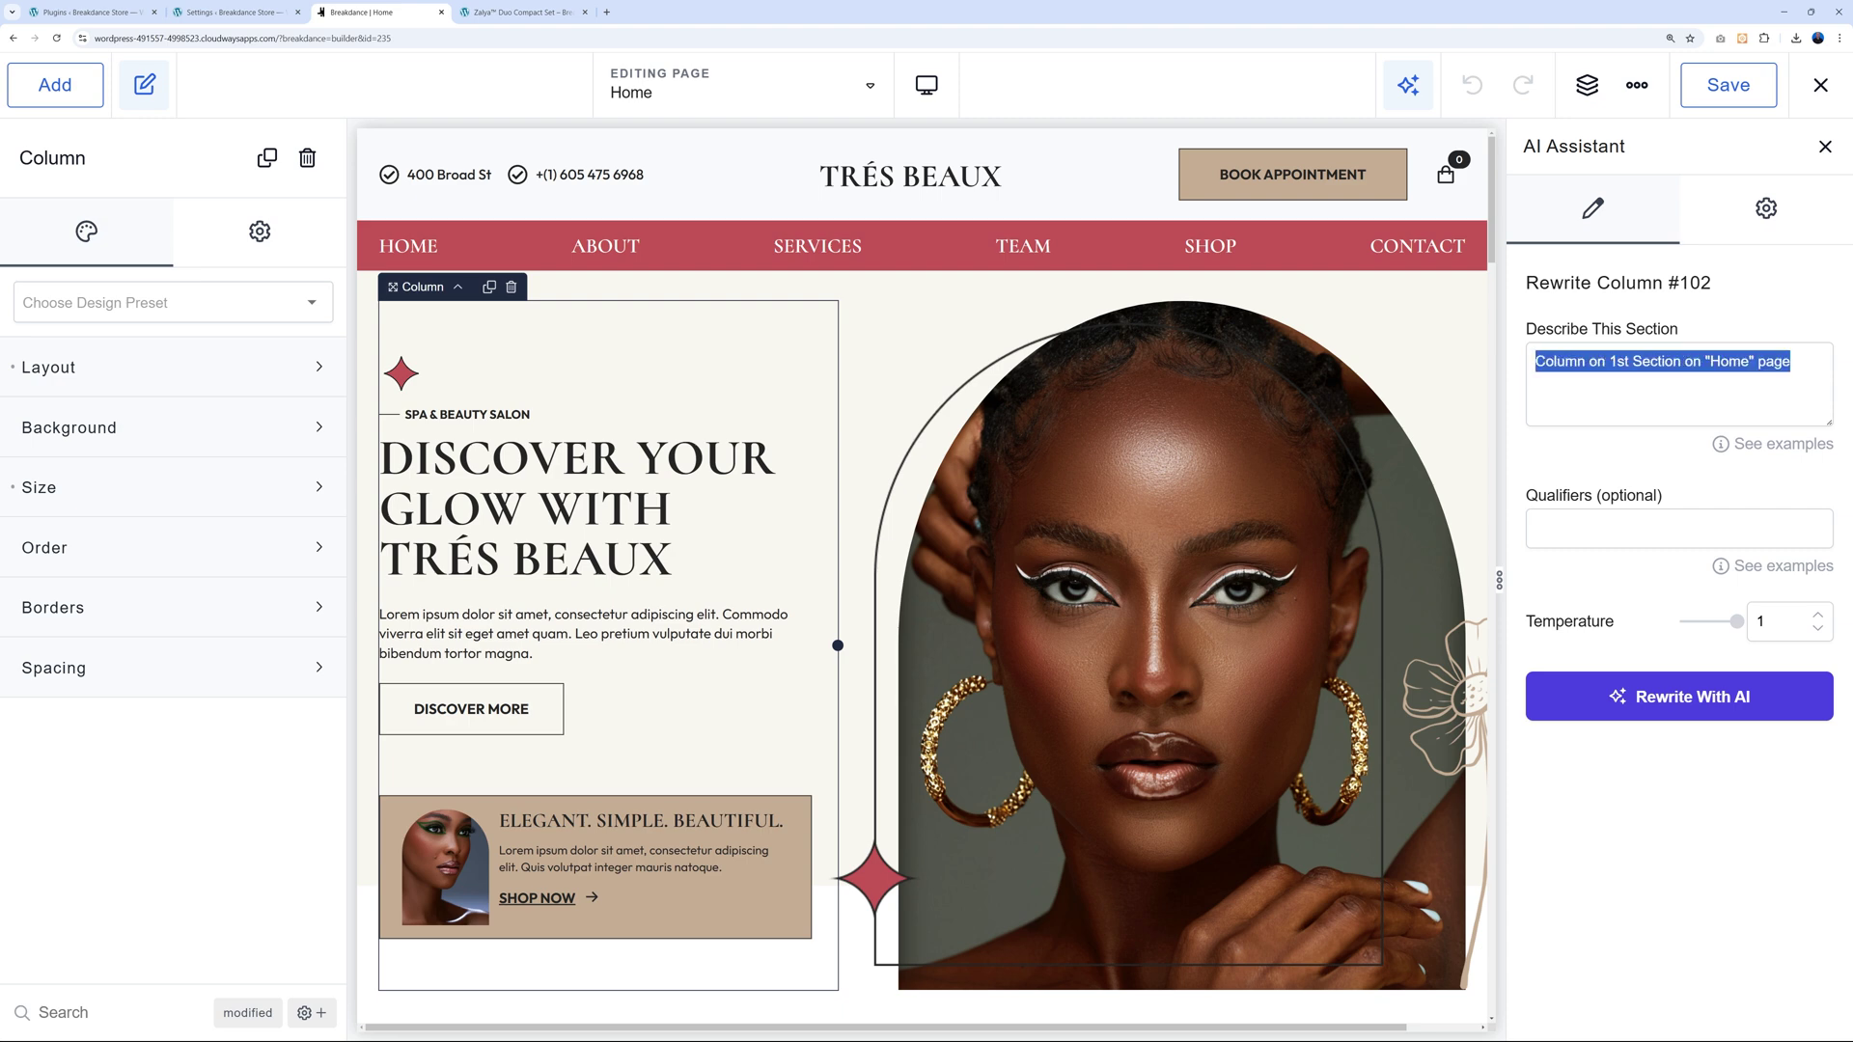
type("Spa and beauty salon based on London. Write a heading, sub heading and short about us for our hero section.")
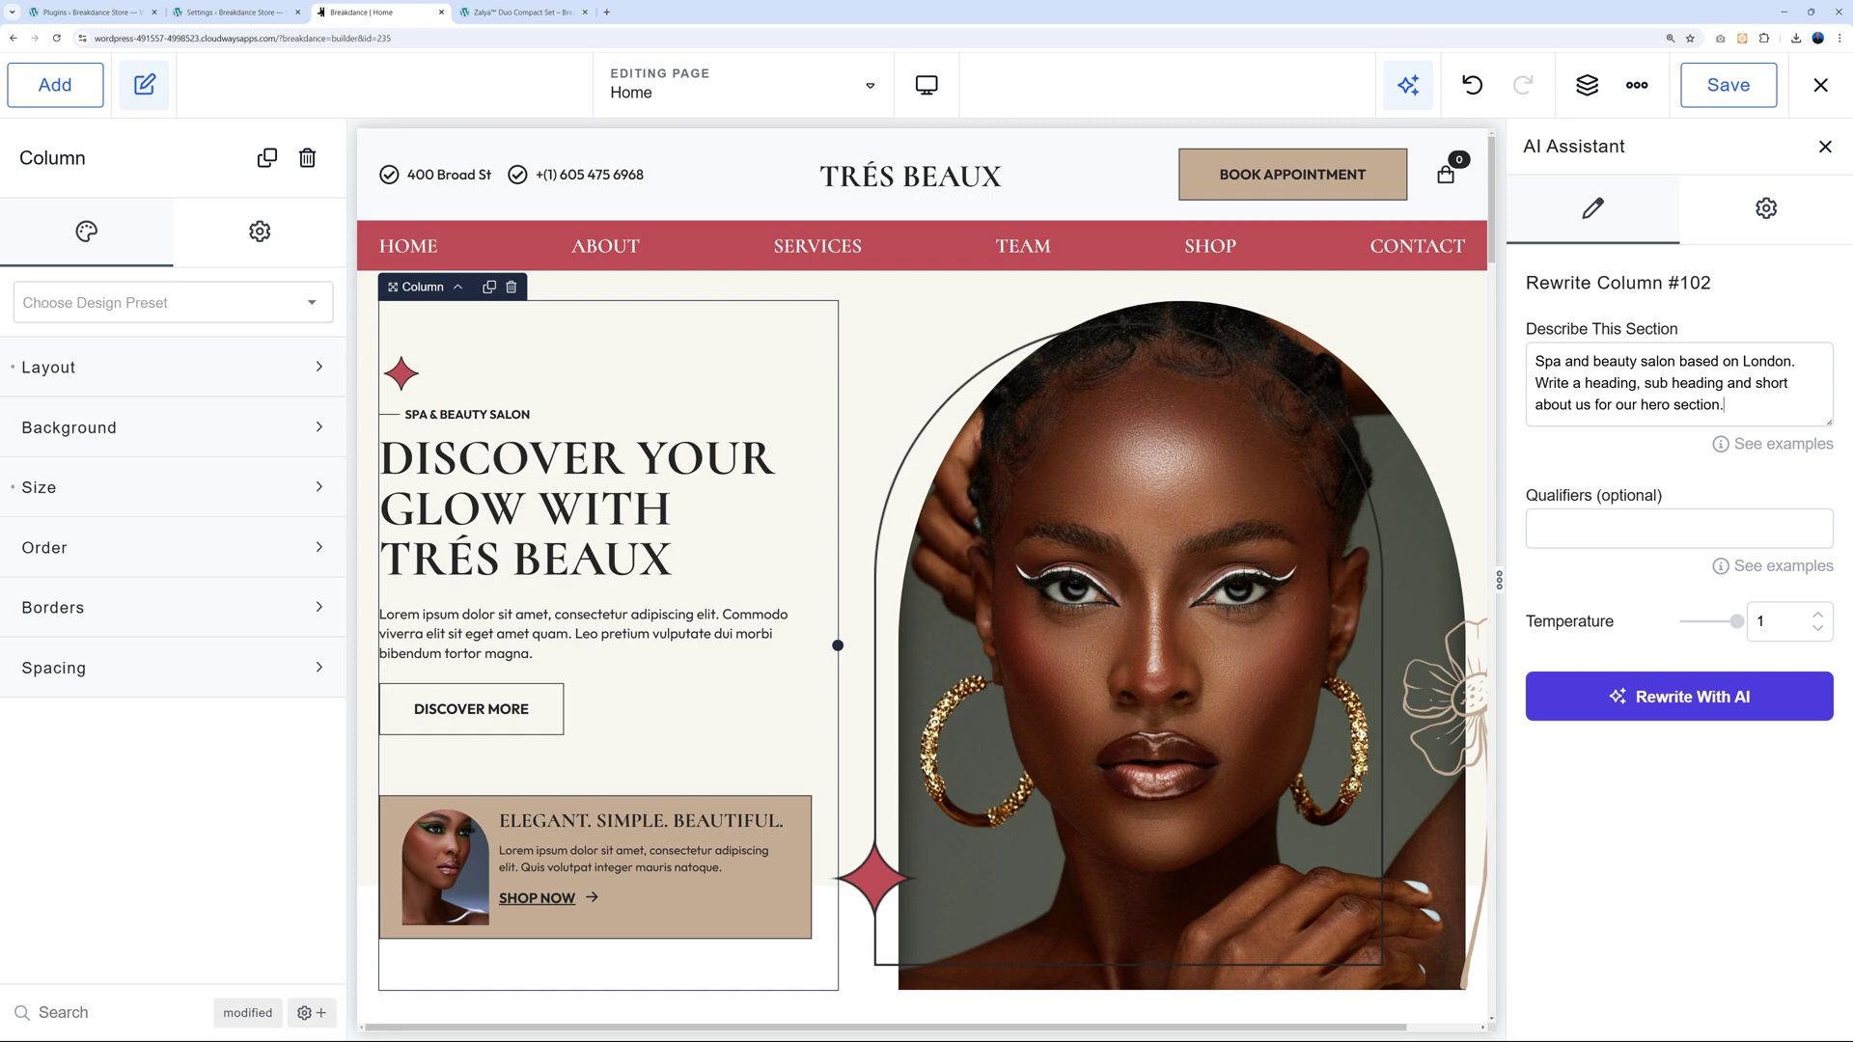
mouse_move(1751, 570)
type("short and professional")
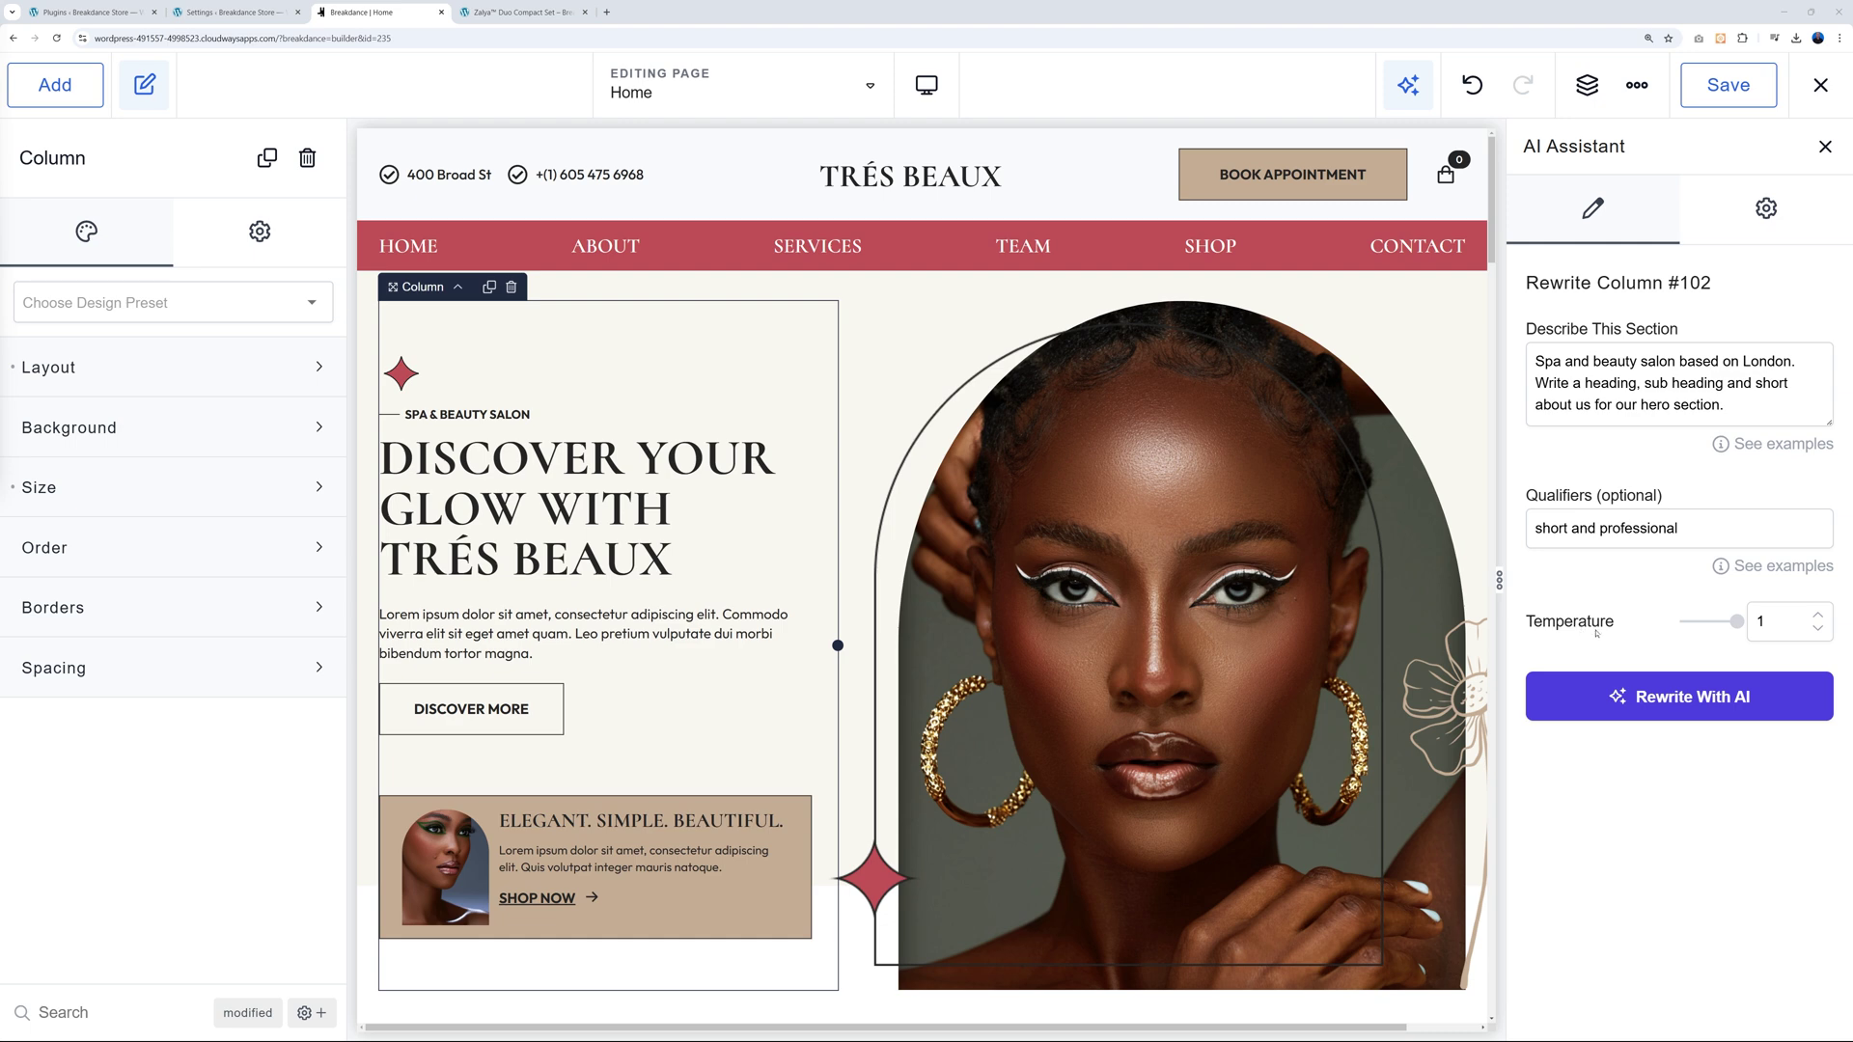
mouse_move(1736, 623)
left_mouse_down()
mouse_move(1666, 629)
mouse_move(1736, 624)
left_mouse_up()
left_click(1710, 705)
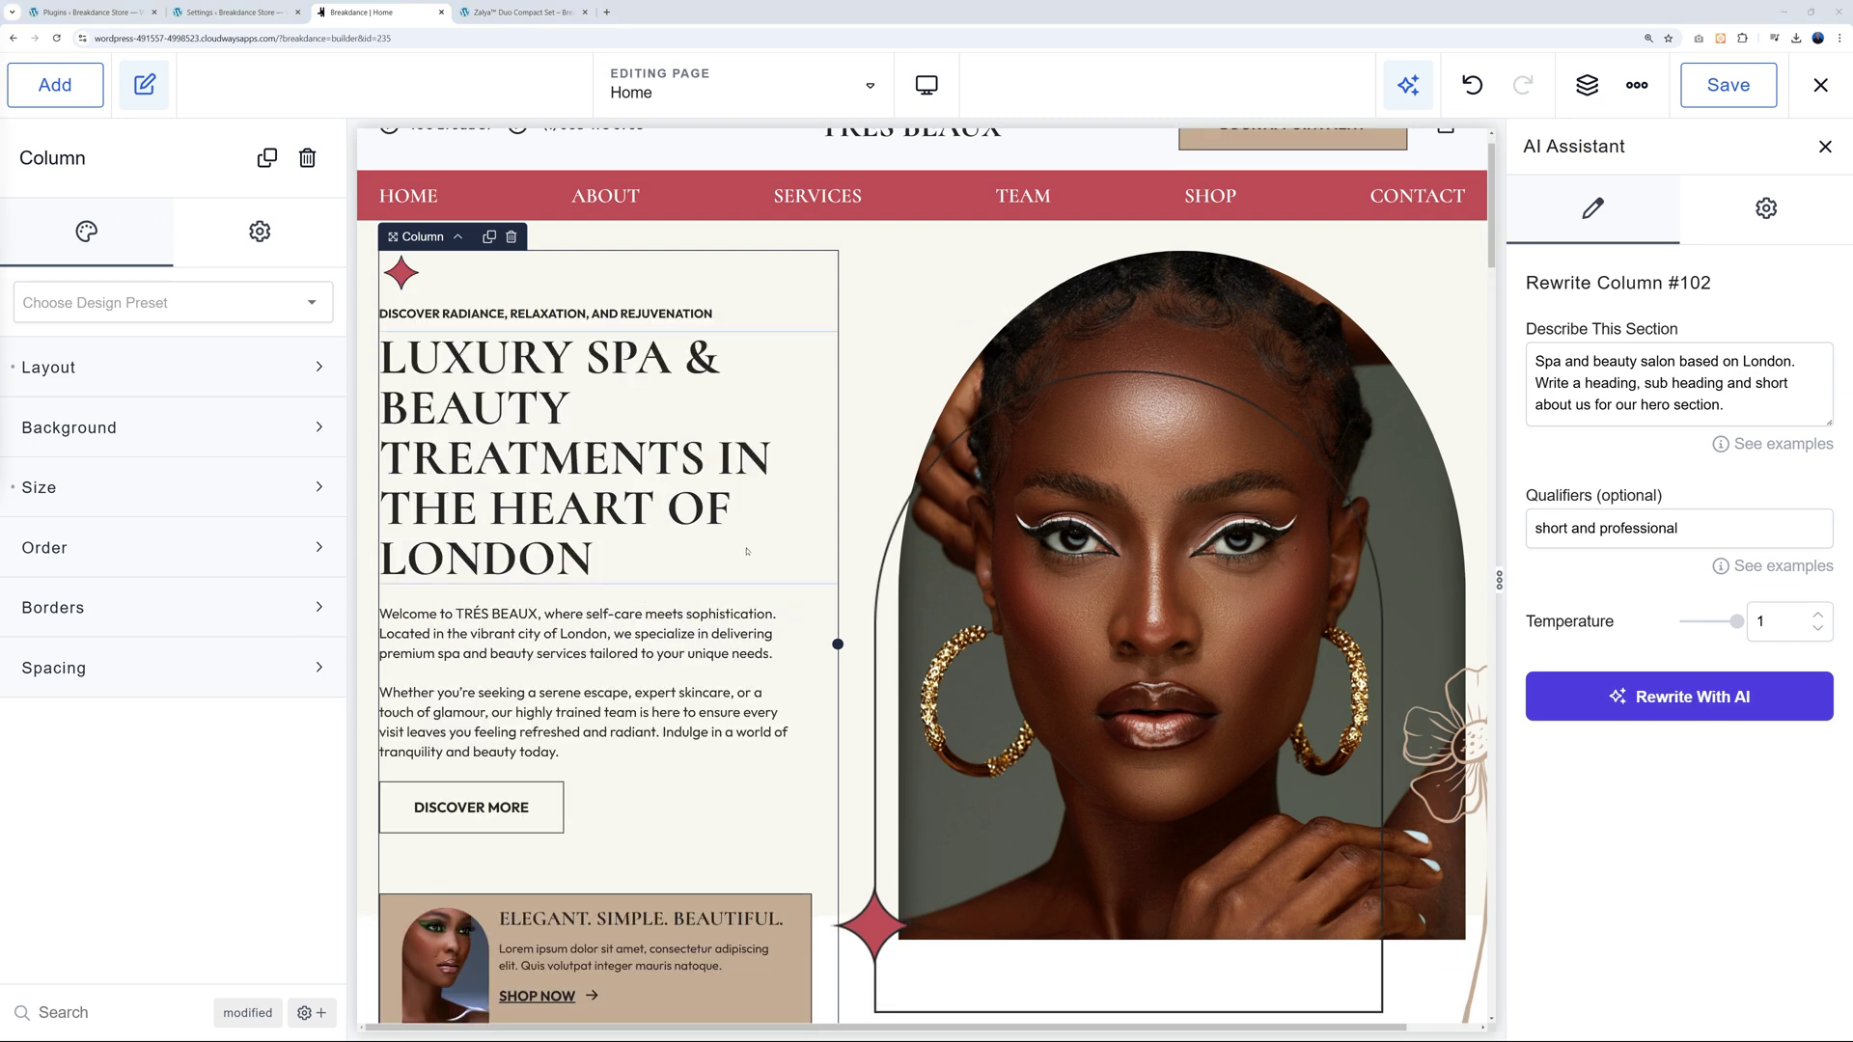
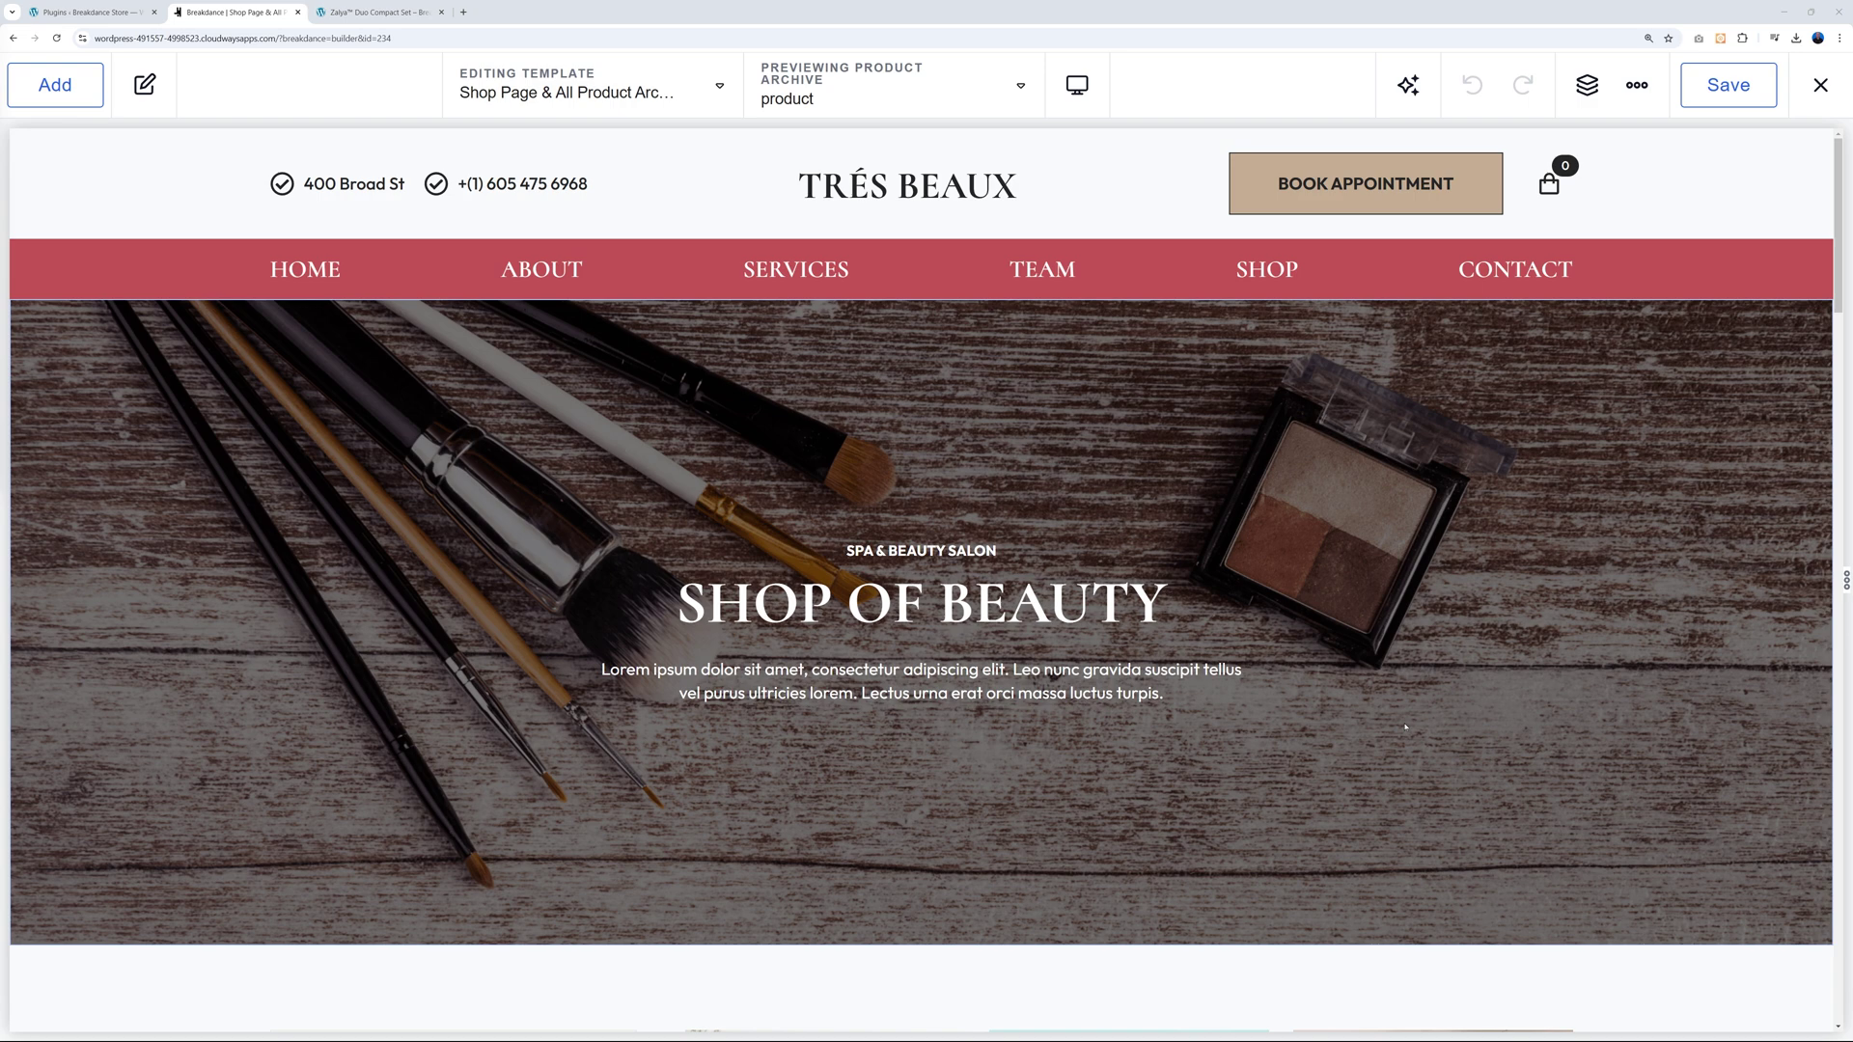
Select the shop section holding the sidebar and product grid and open its Edit Conditions dialog.
scroll(1460, 662, "down", 8)
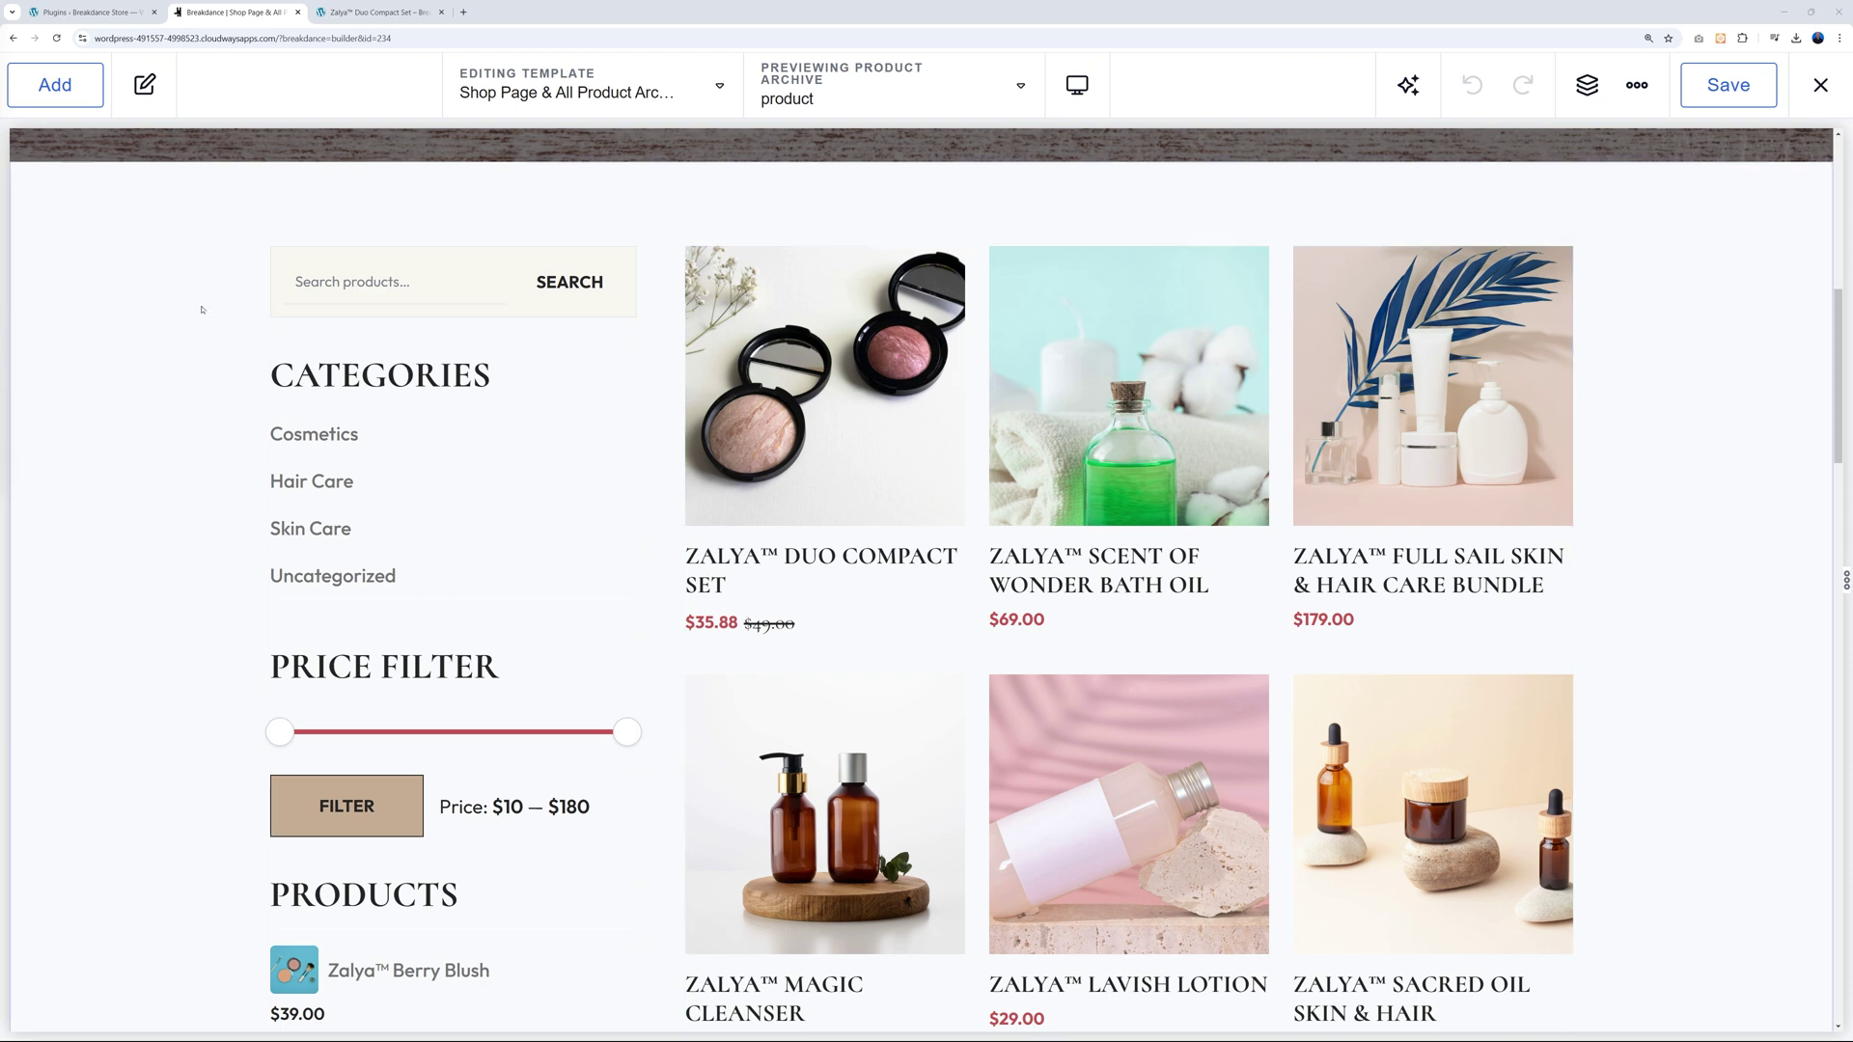
left_click(92, 204)
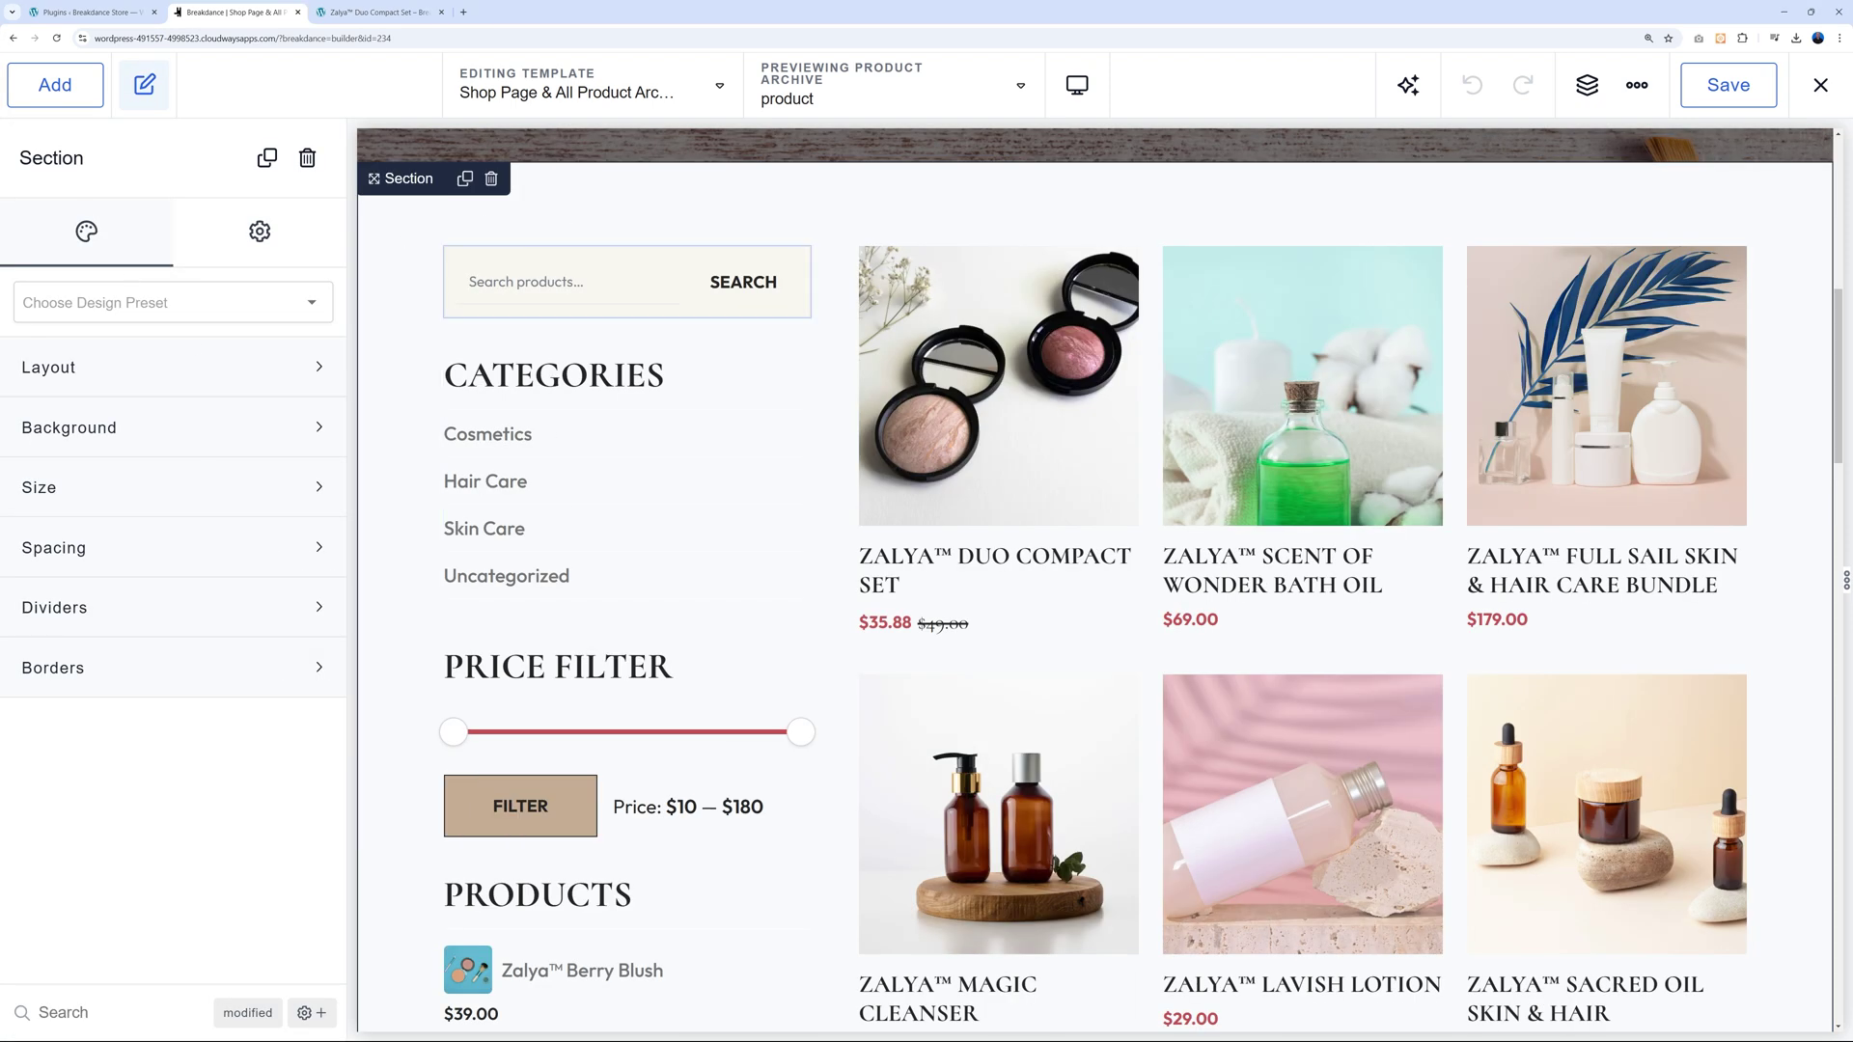
left_click(265, 243)
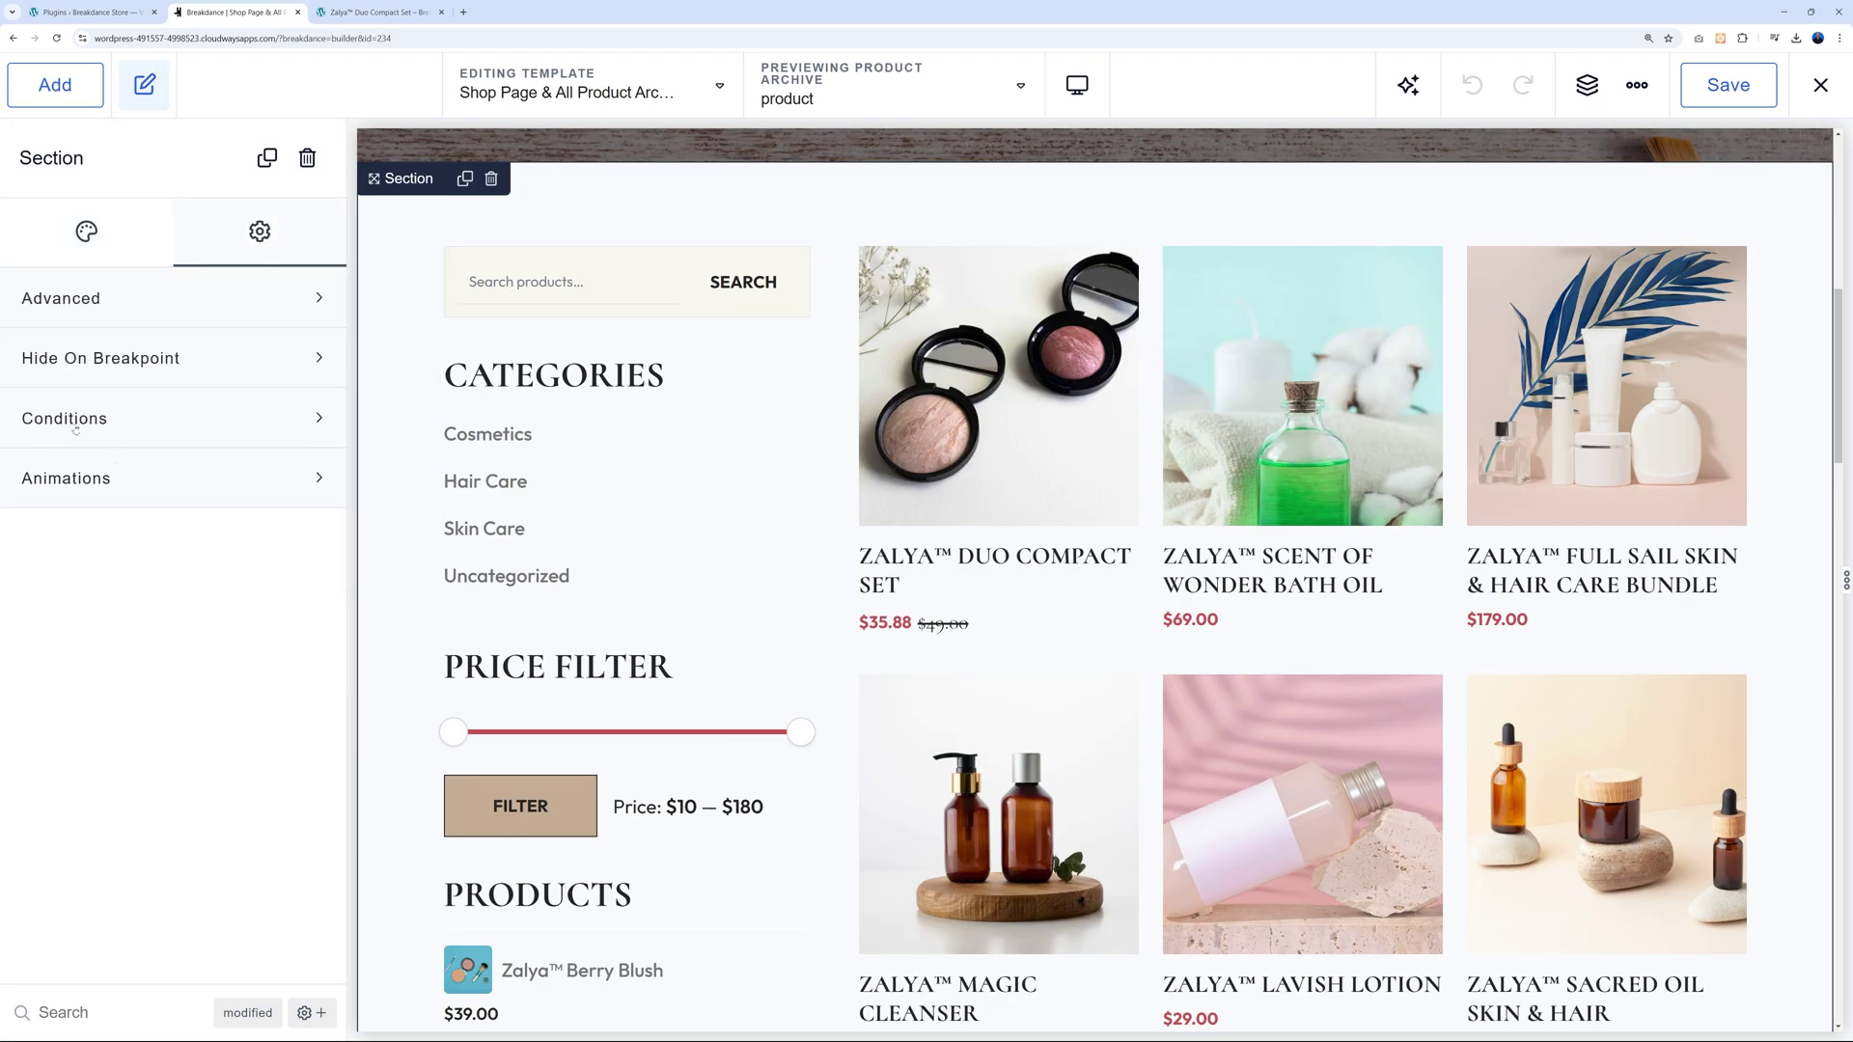
left_click(276, 423)
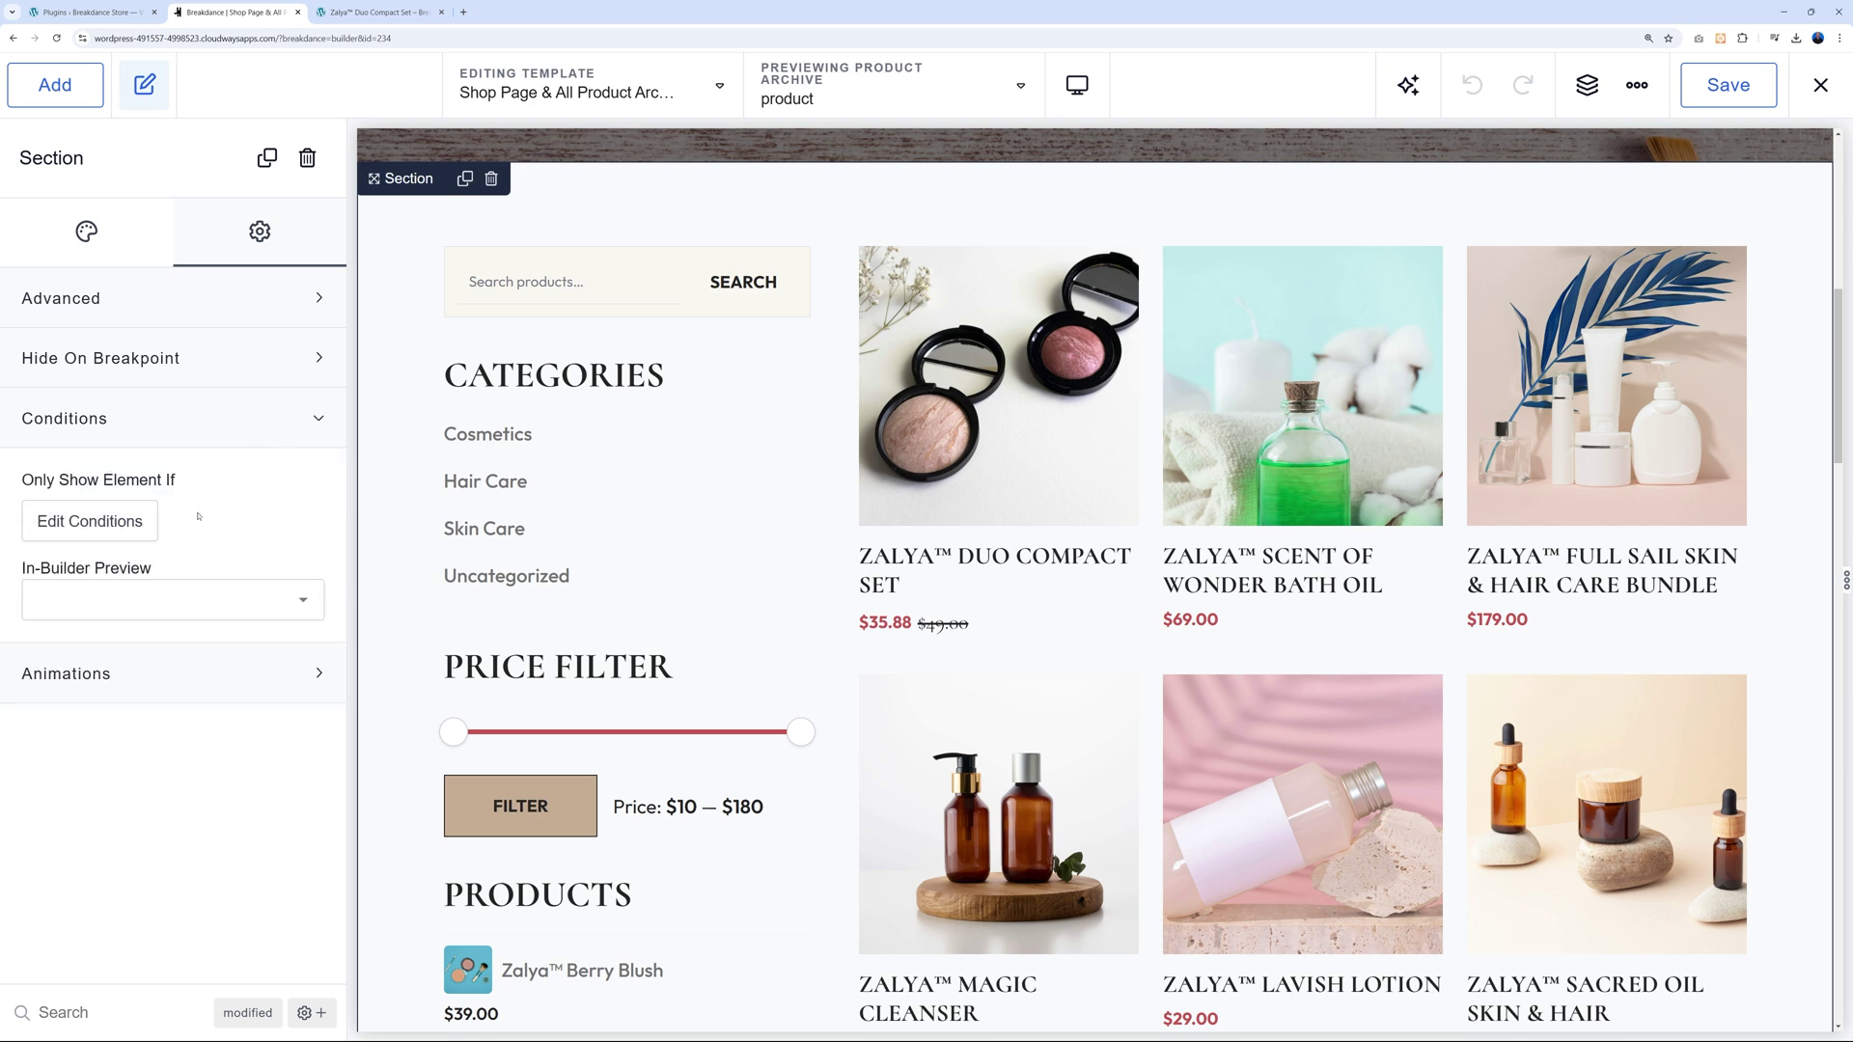
left_click(120, 524)
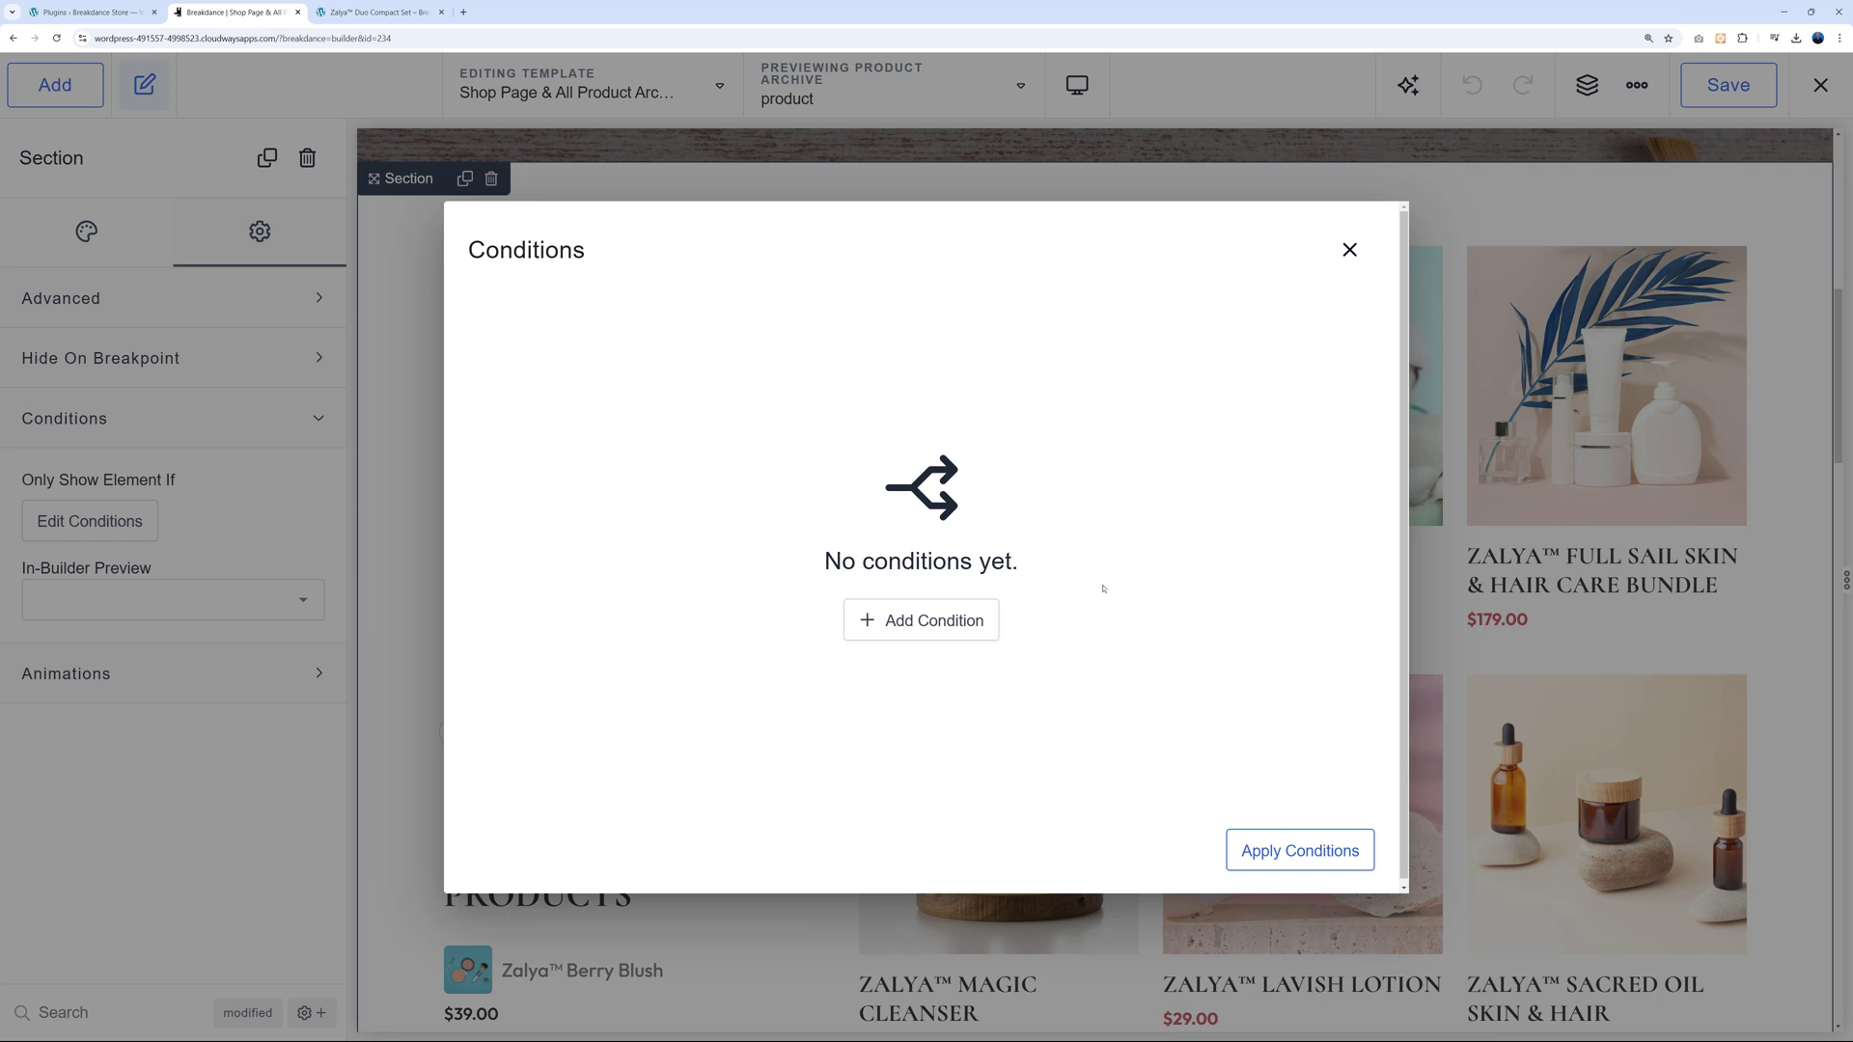
Add a new display condition and browse the list of condition types.
left_click(906, 625)
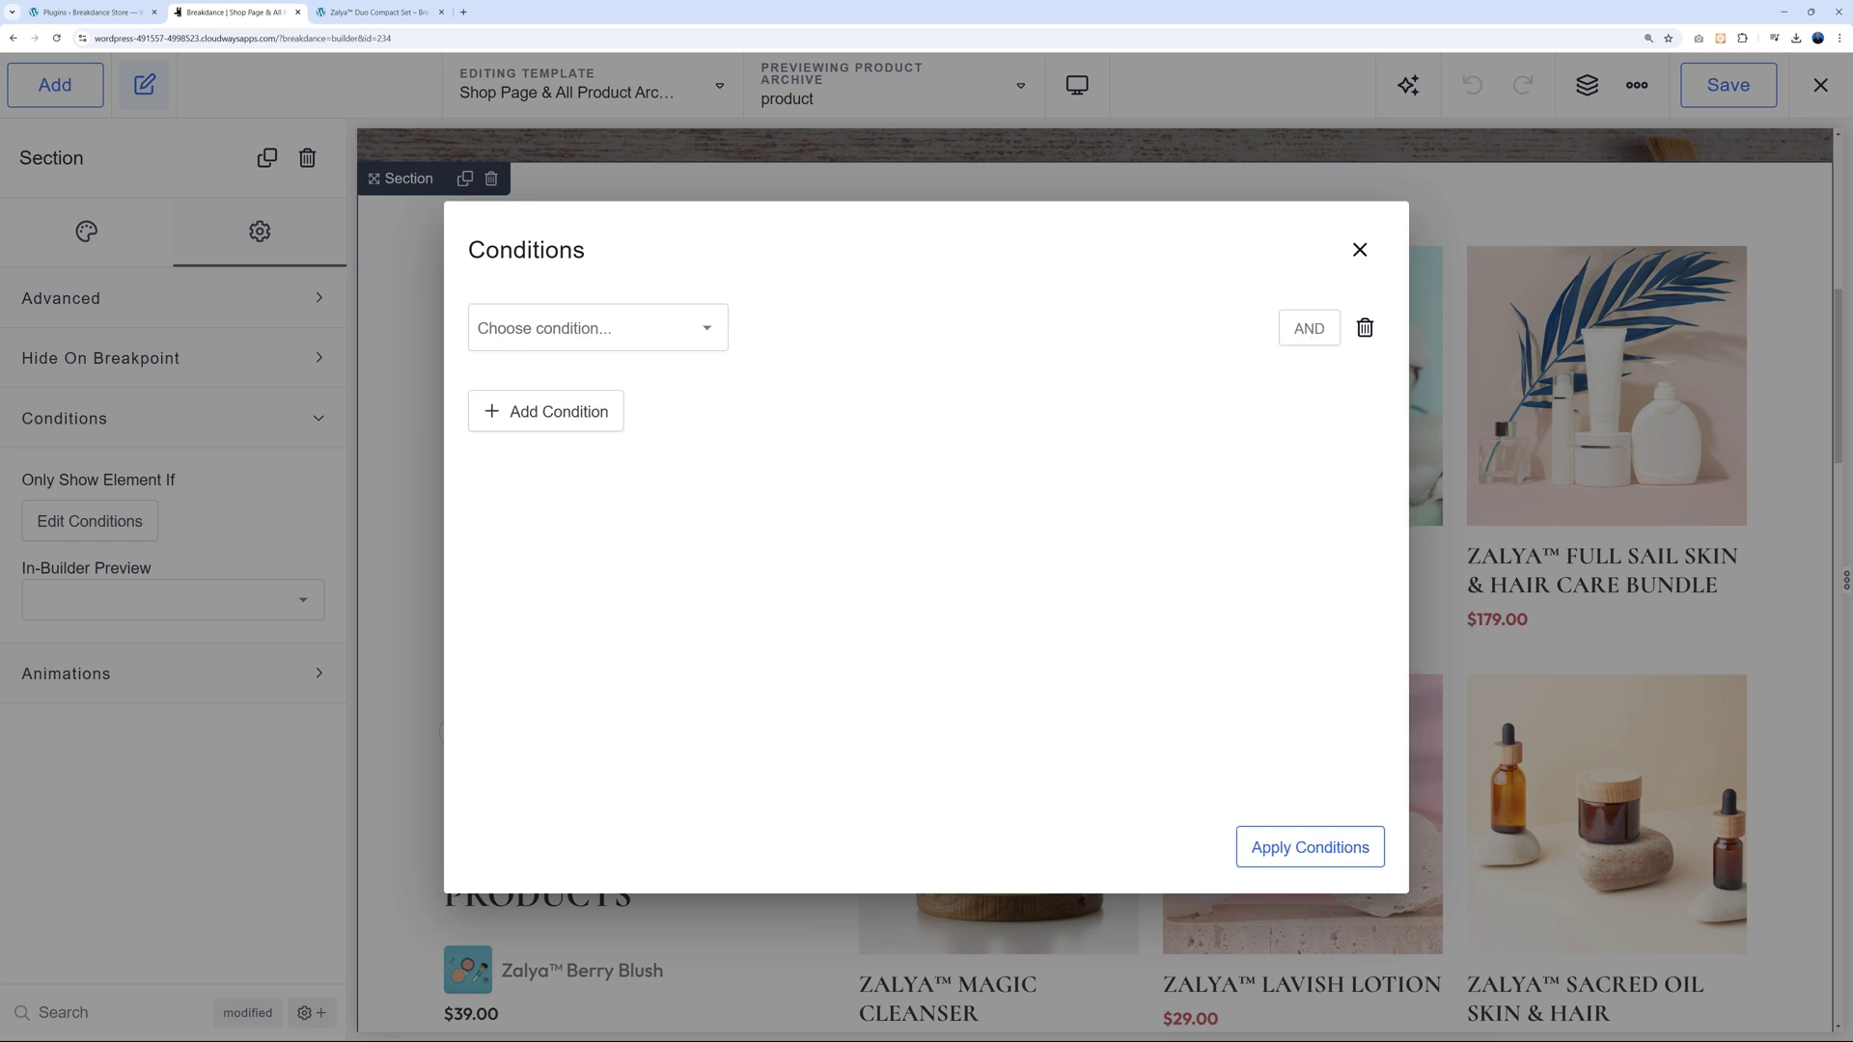
left_click(599, 328)
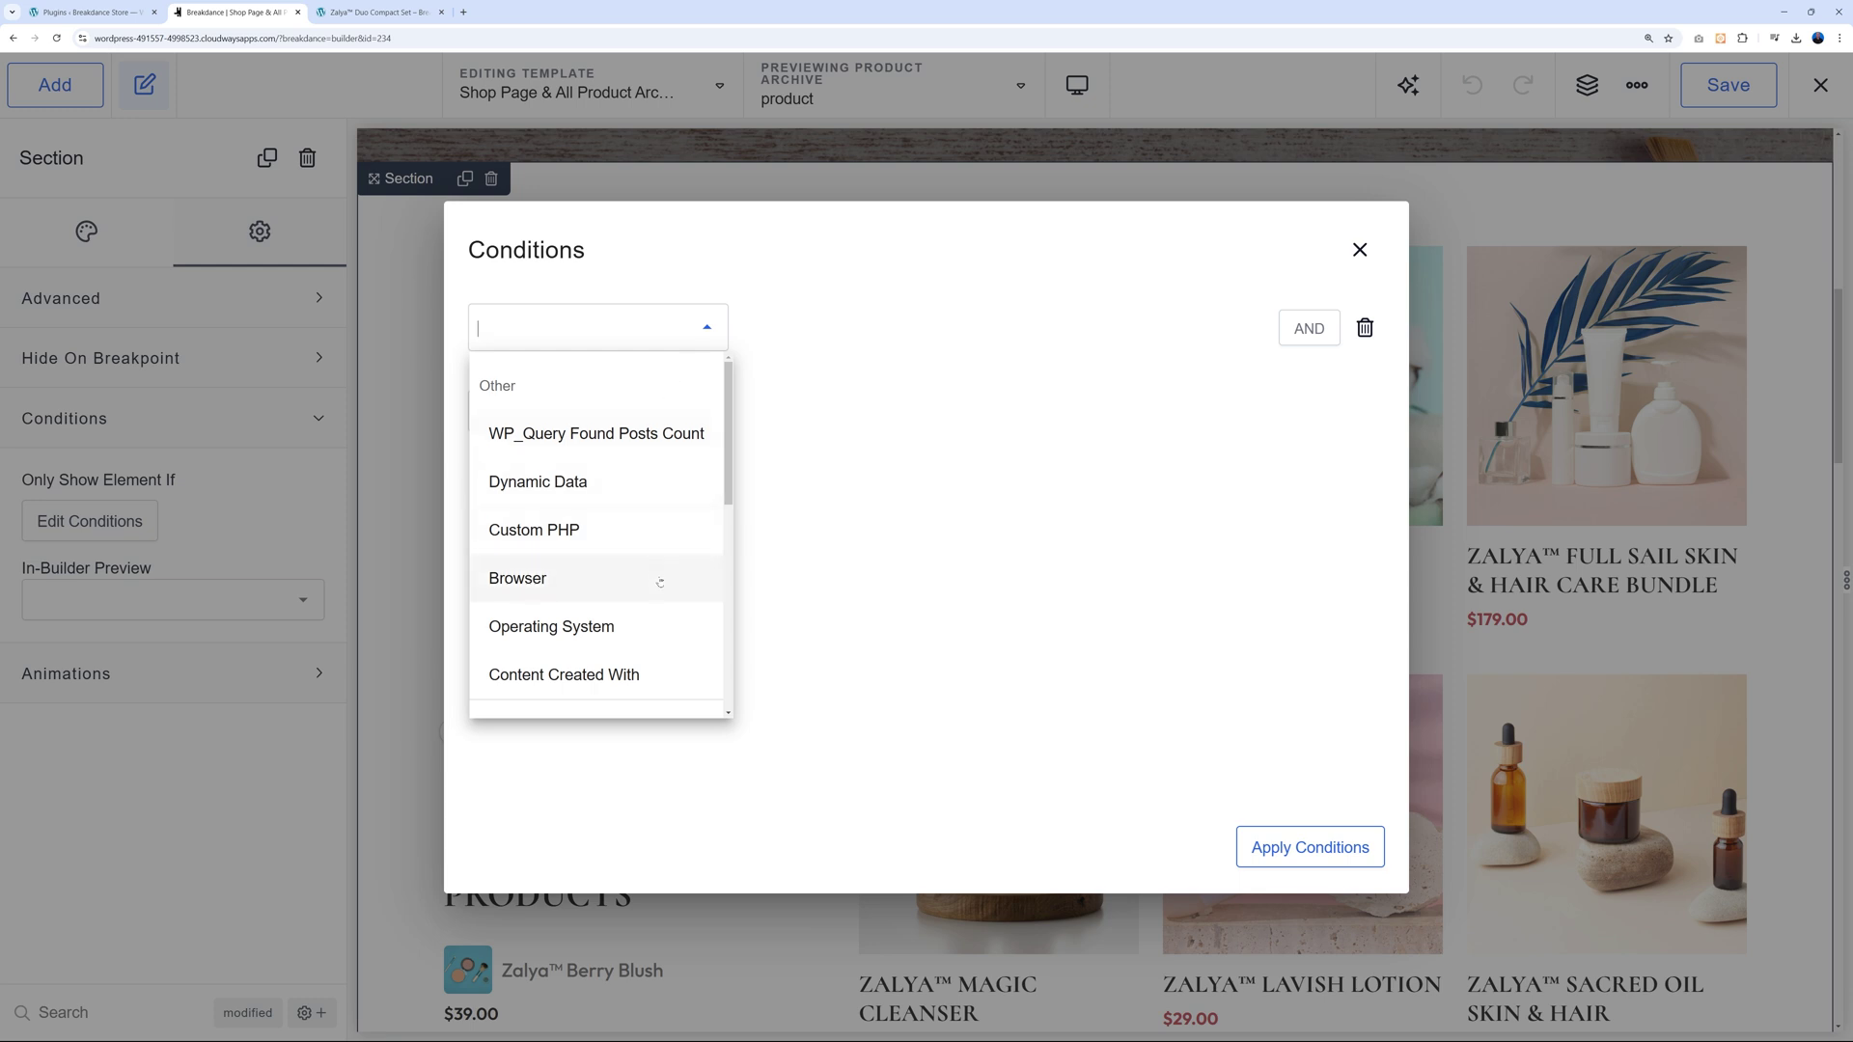
scroll(662, 574, "down", 1)
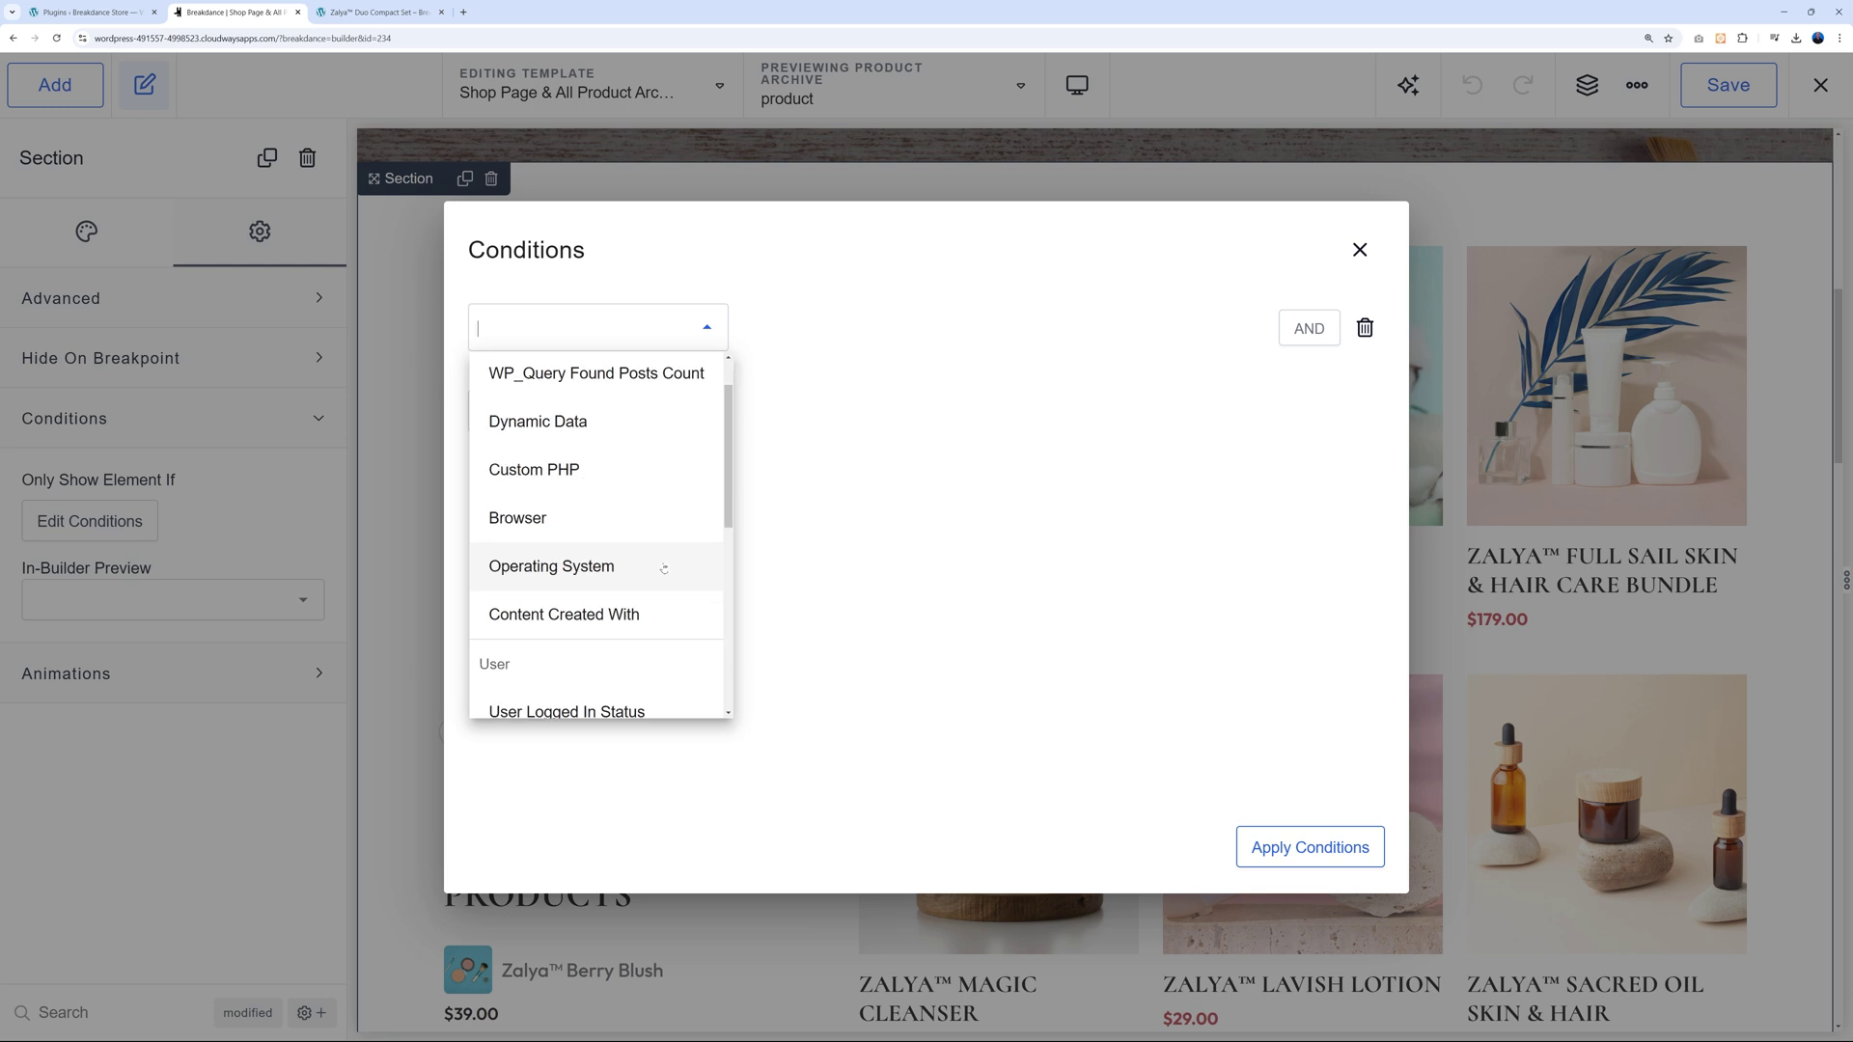
scroll(664, 568, "down", 3)
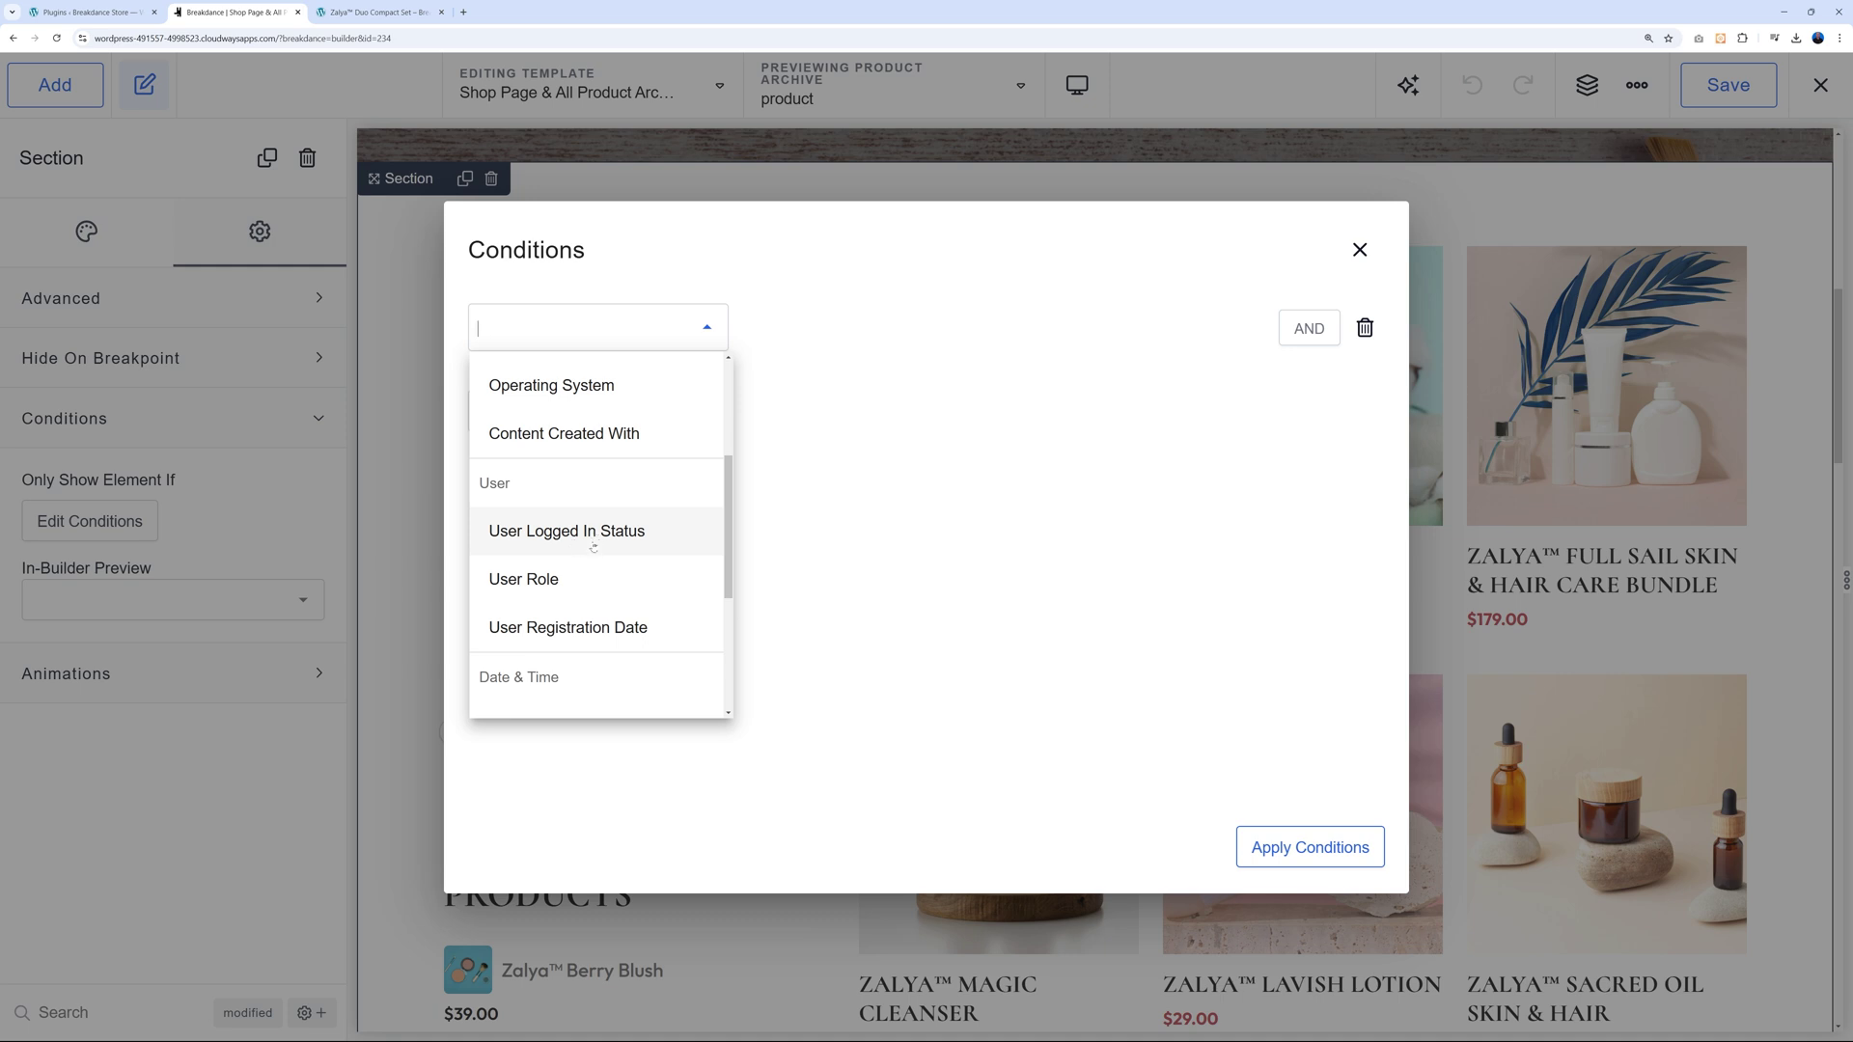
scroll(675, 623, "down", 3)
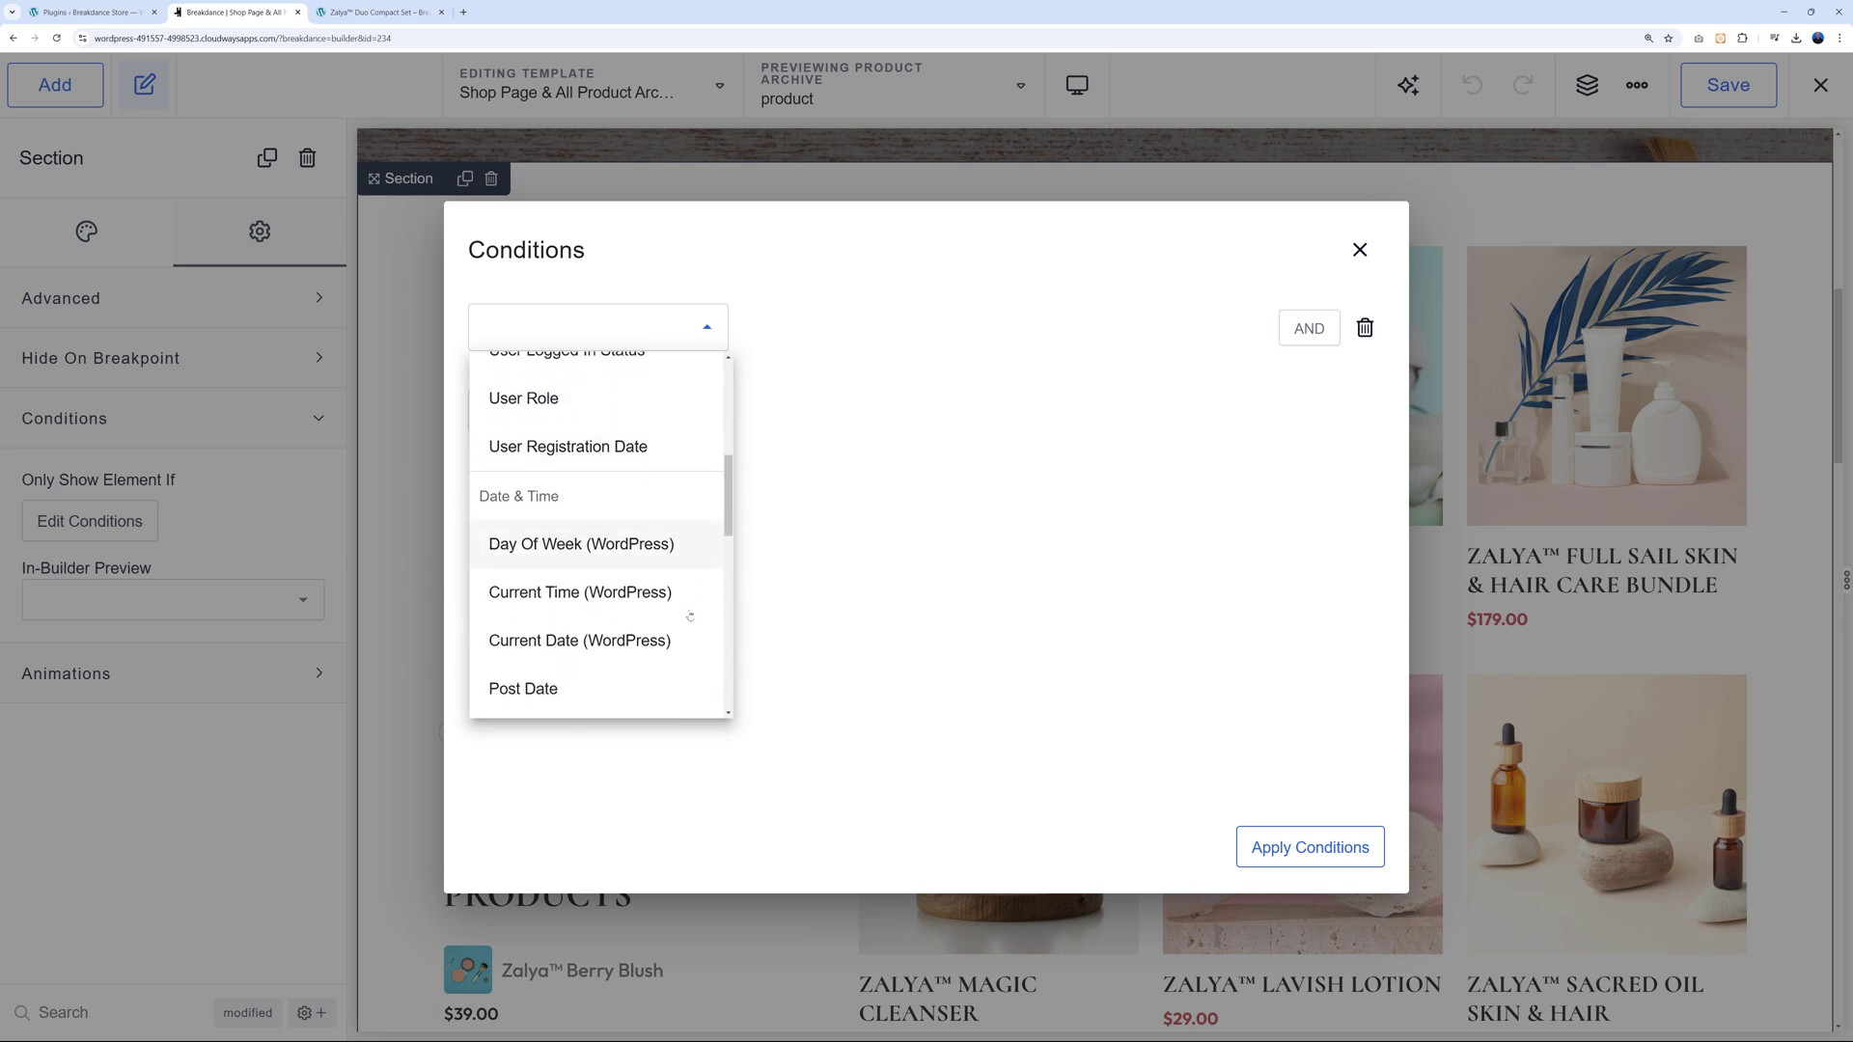
scroll(684, 609, "down", 5)
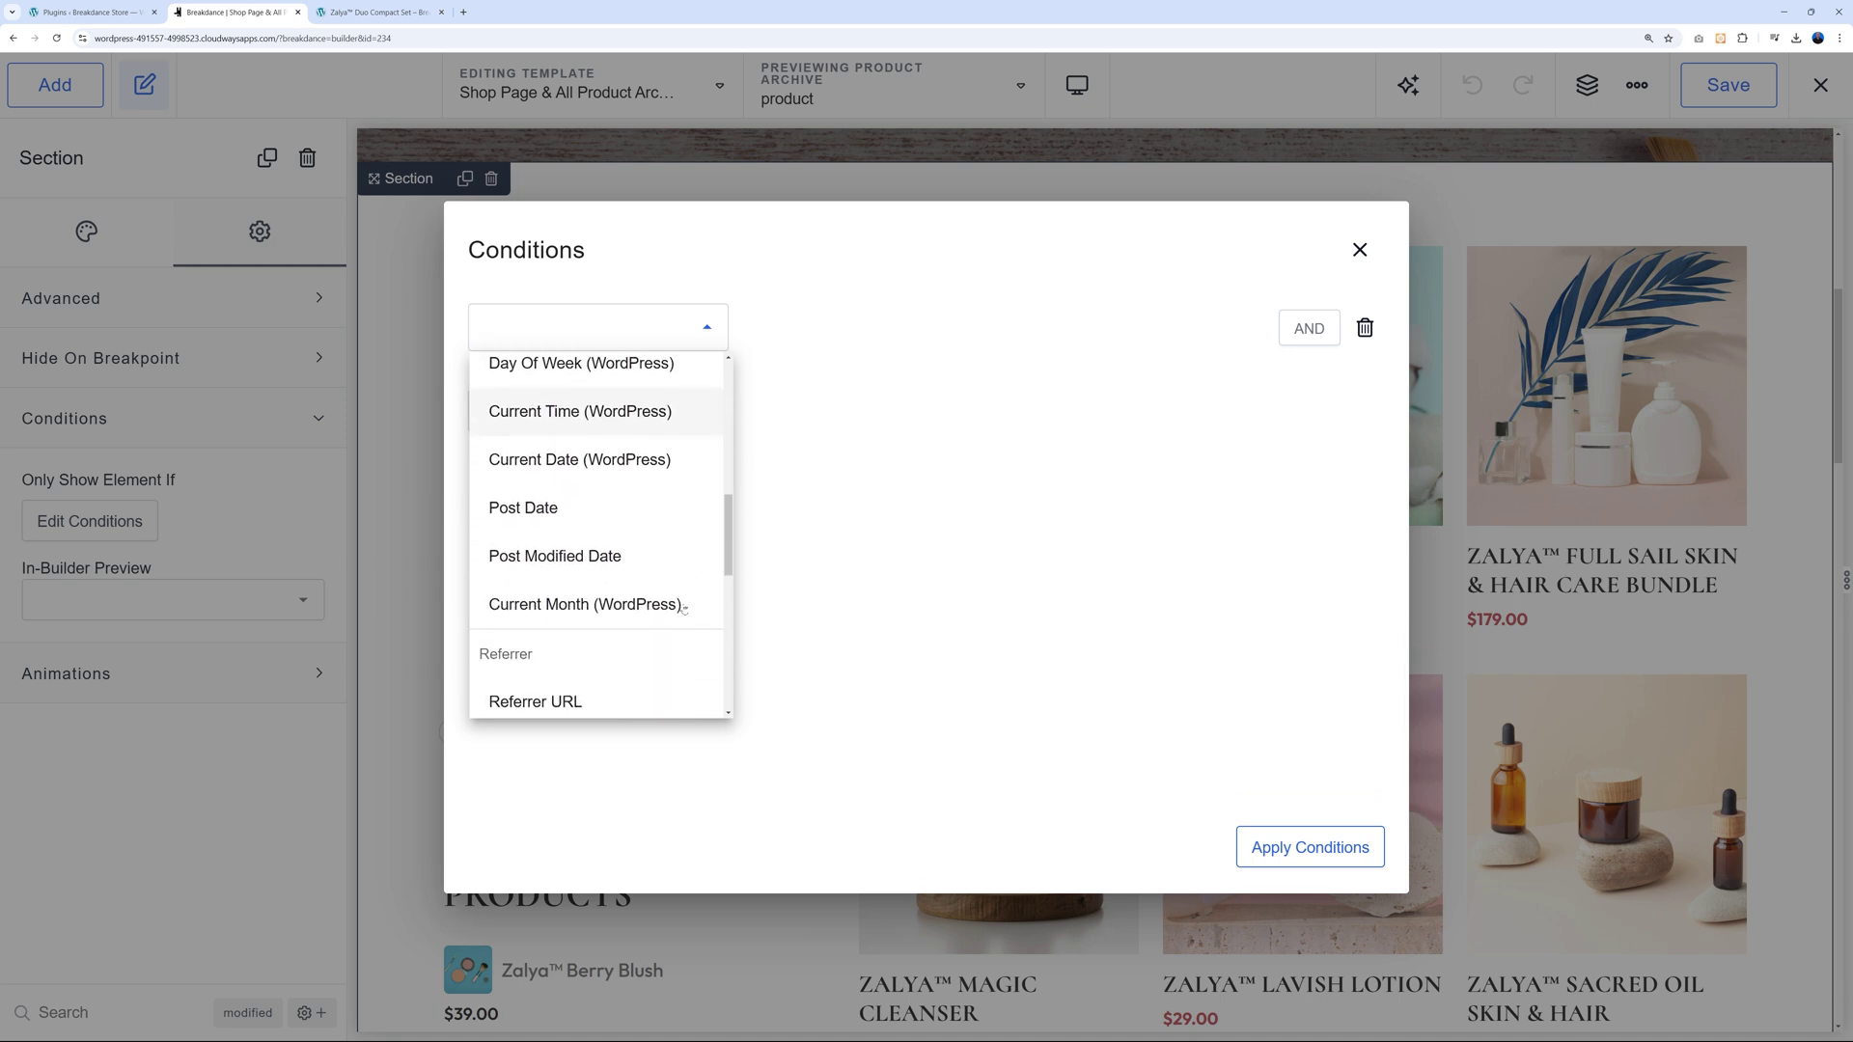
scroll(683, 608, "down", 1)
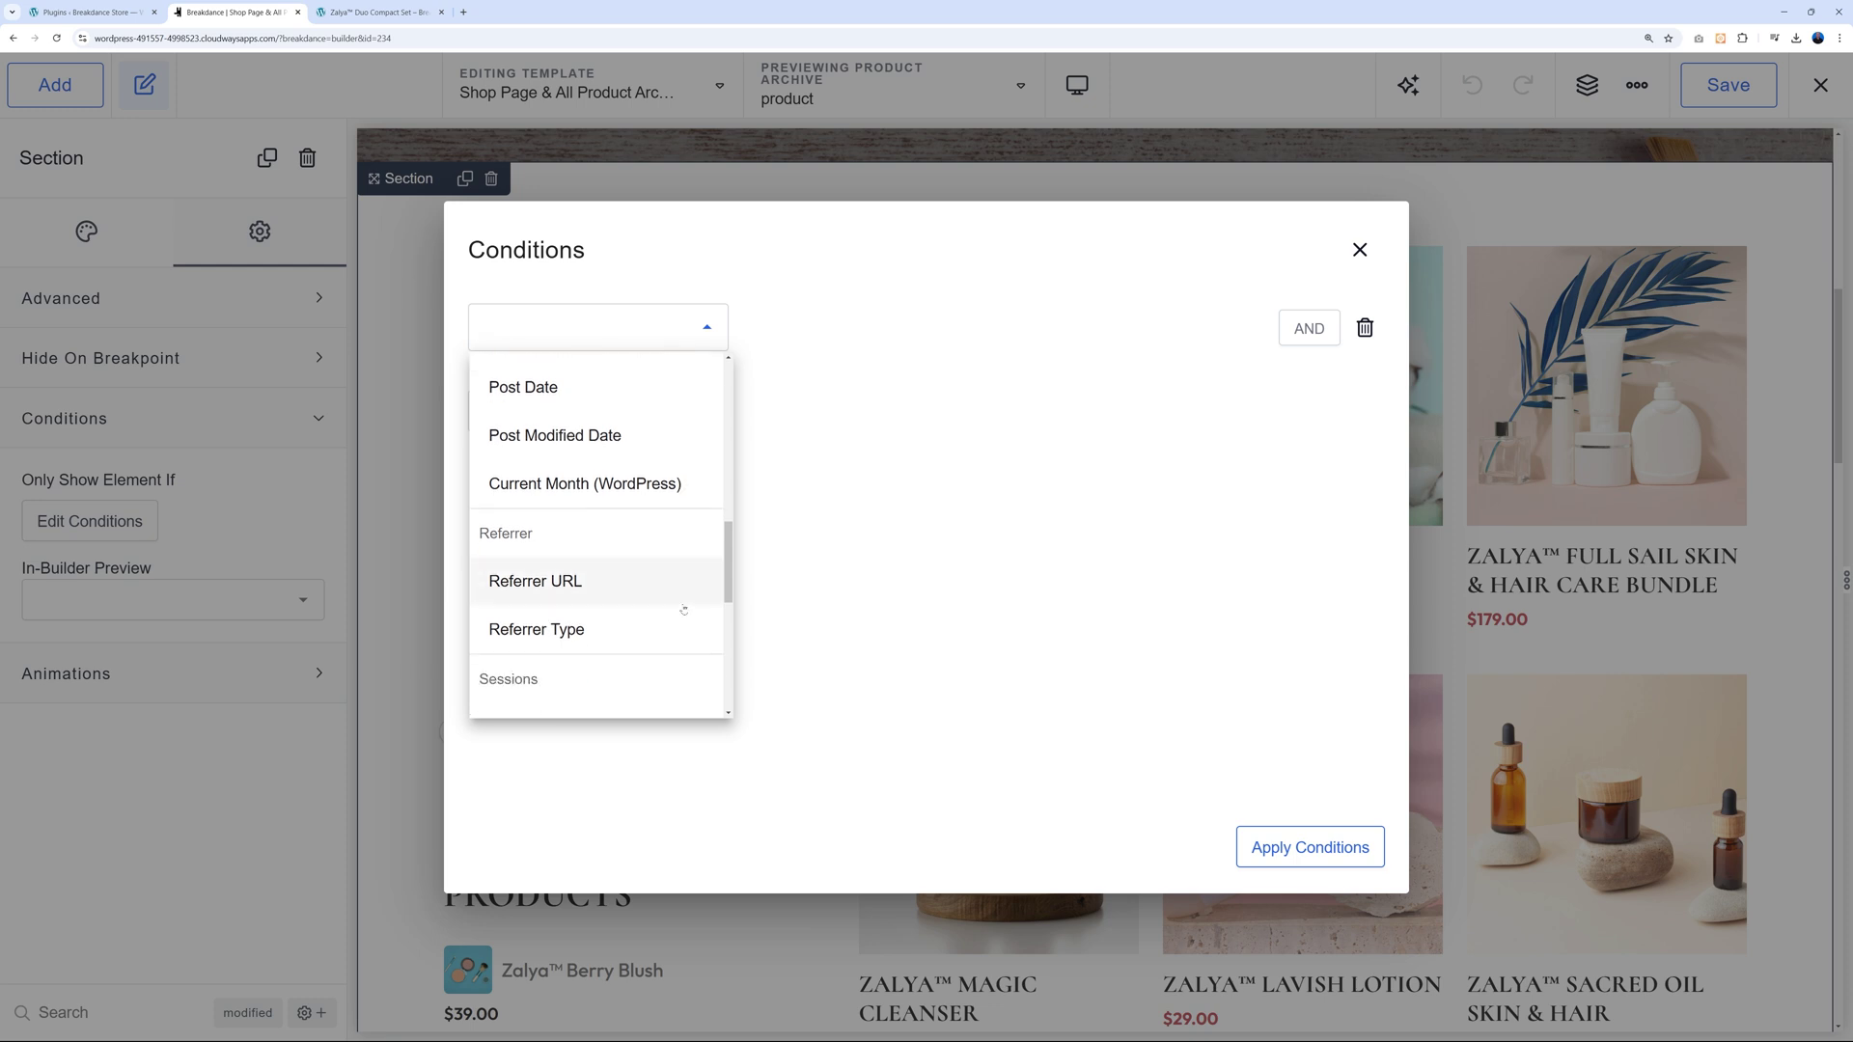
scroll(684, 610, "down", 2)
scroll(675, 613, "up", 13)
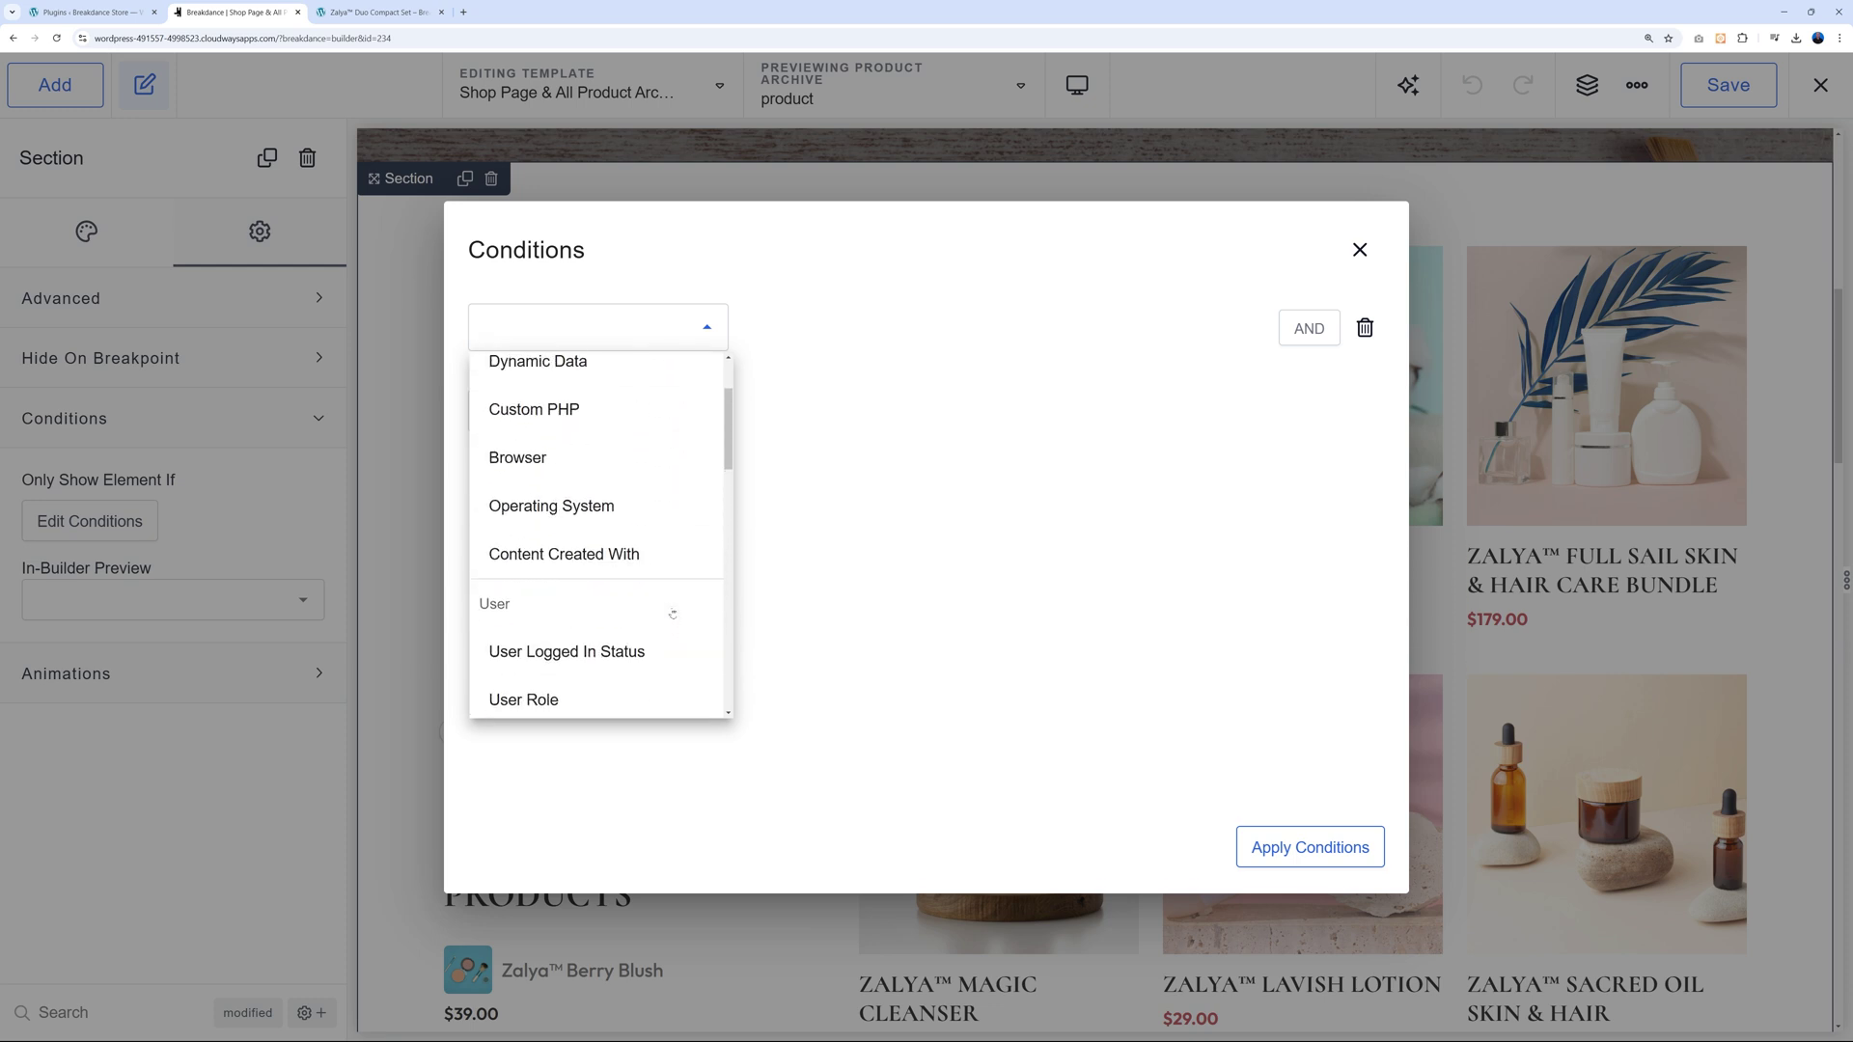
scroll(672, 614, "up", 2)
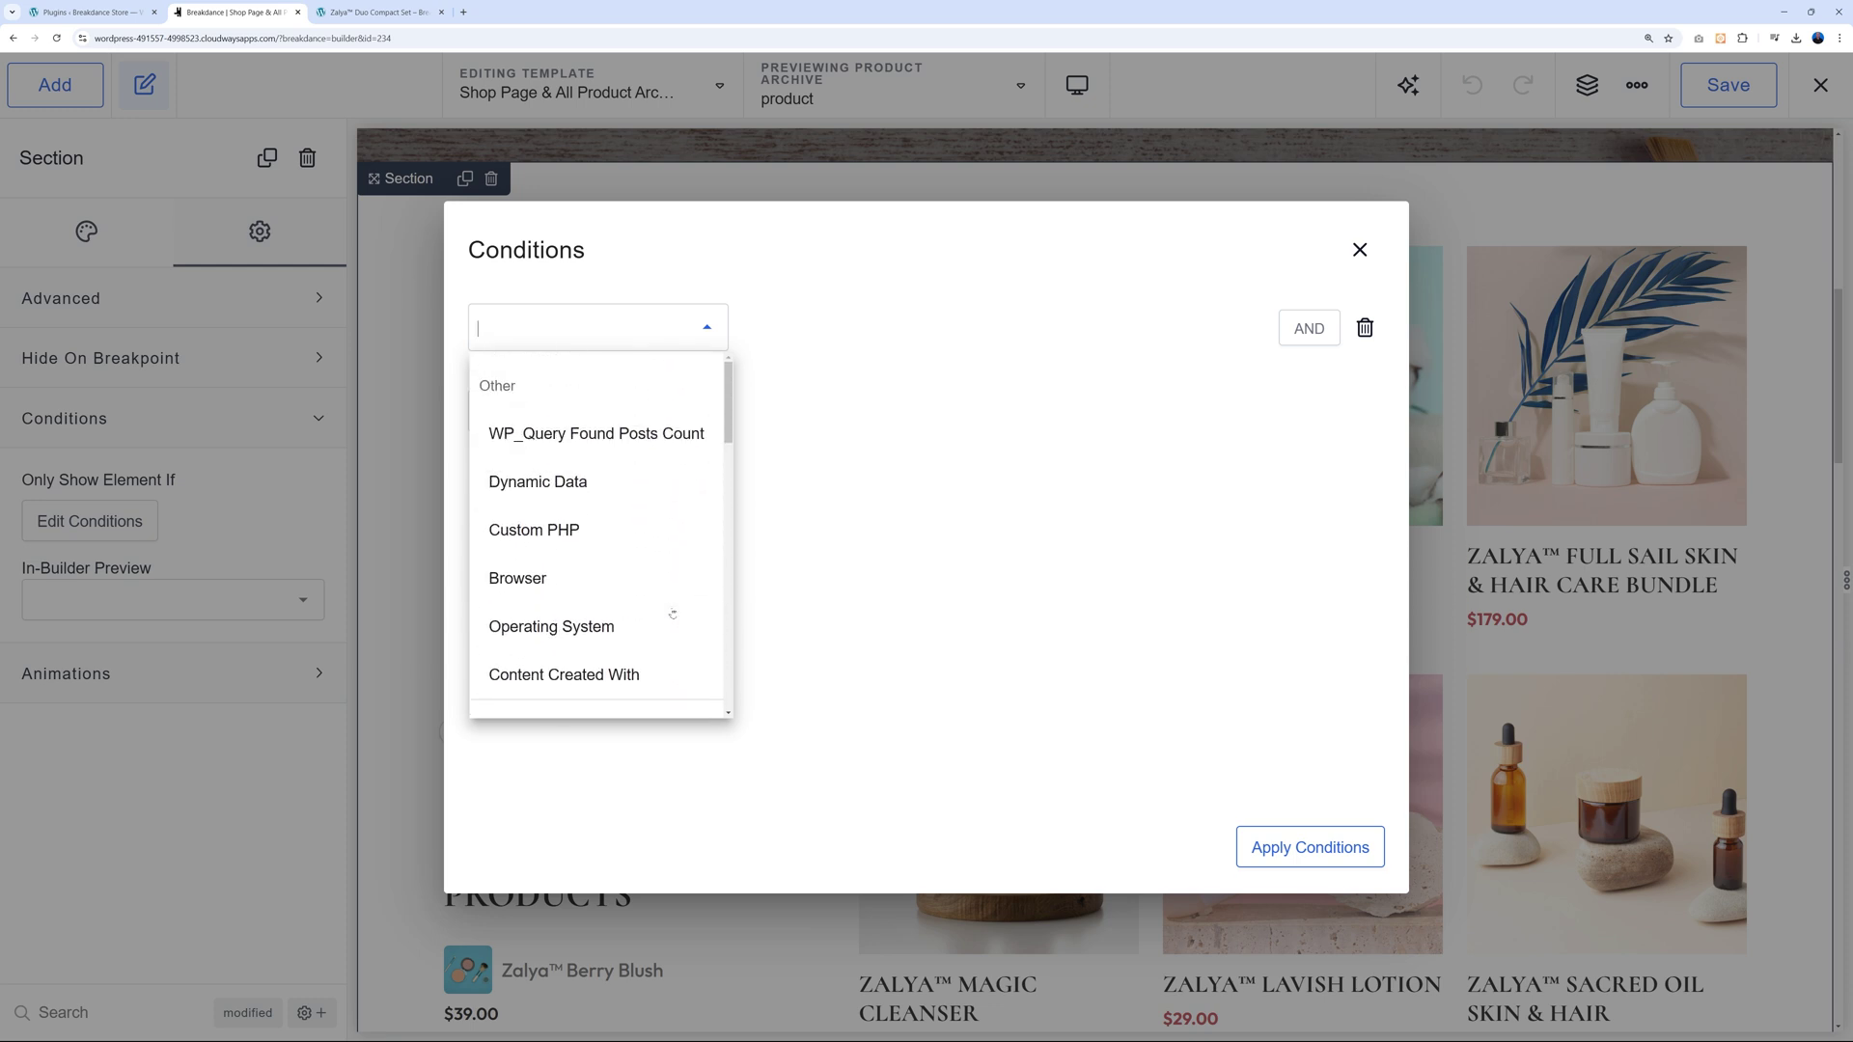
Apply a Browser is-one-of Google Chrome and Mozilla Firefox condition and save the template.
left_click(539, 581)
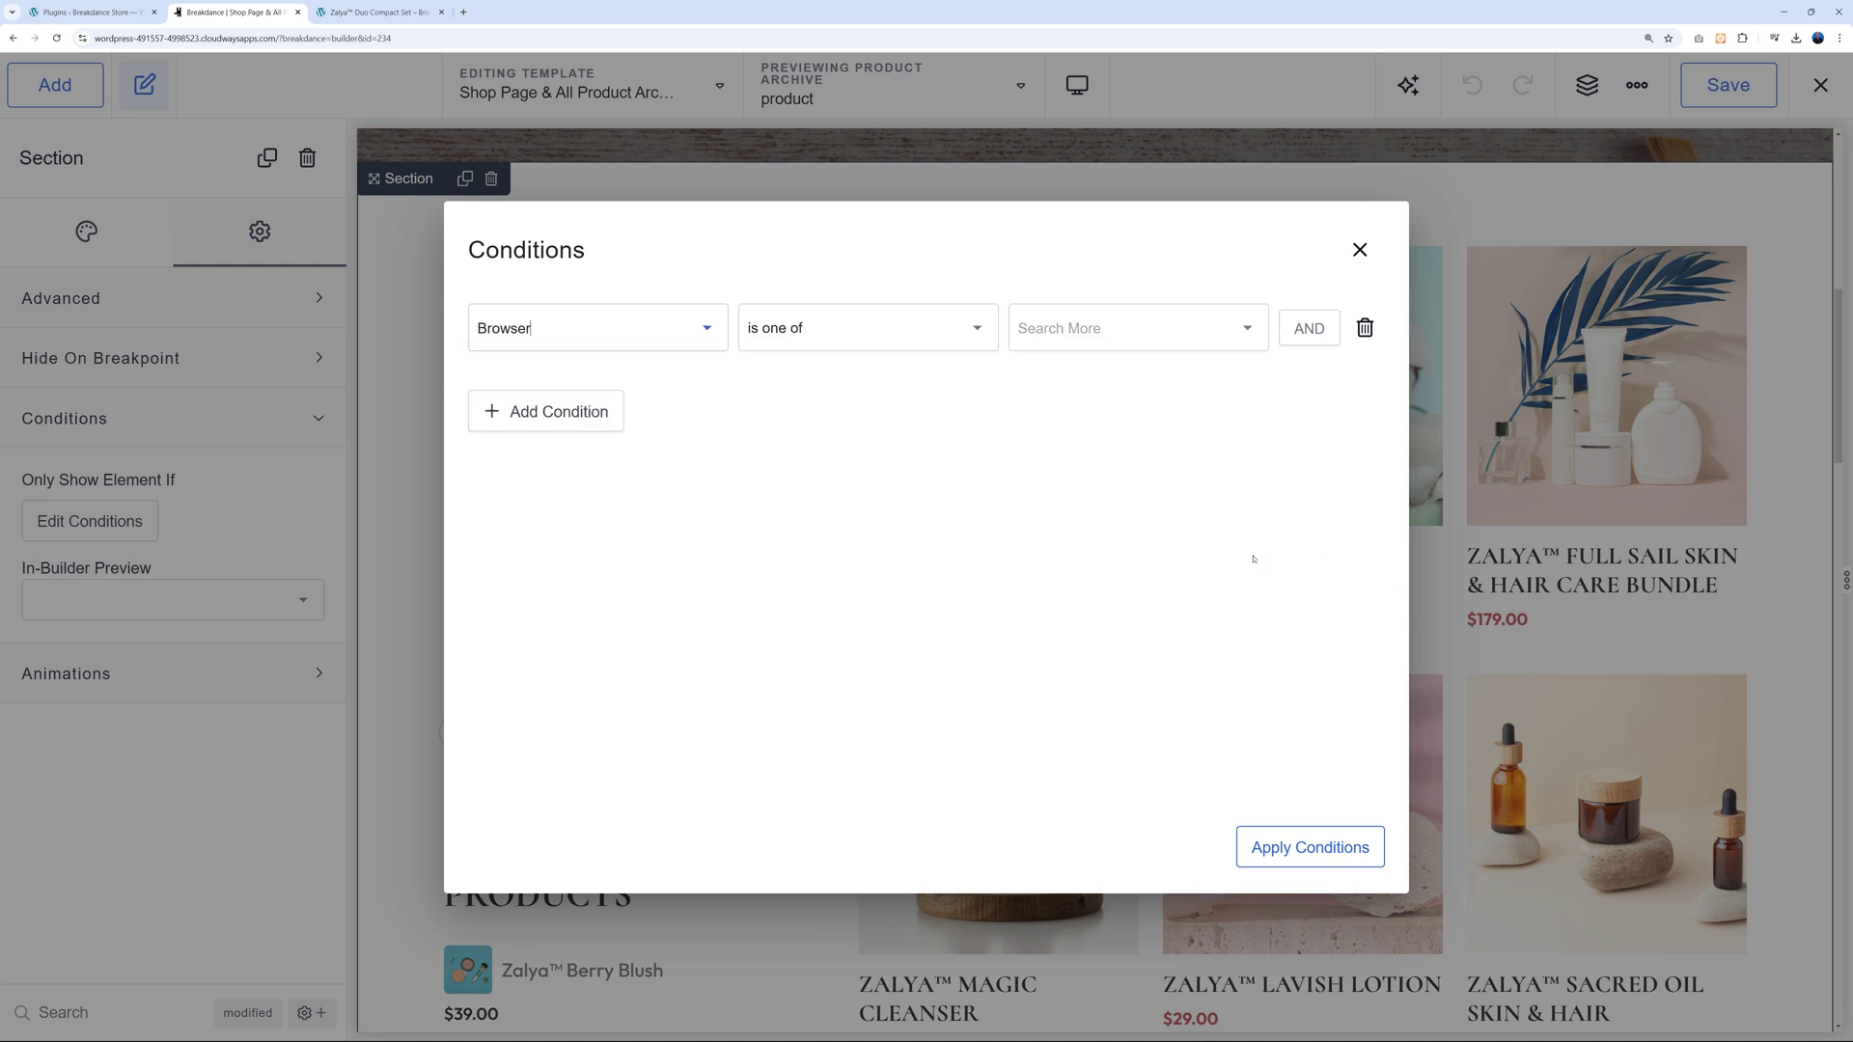
left_click(1129, 328)
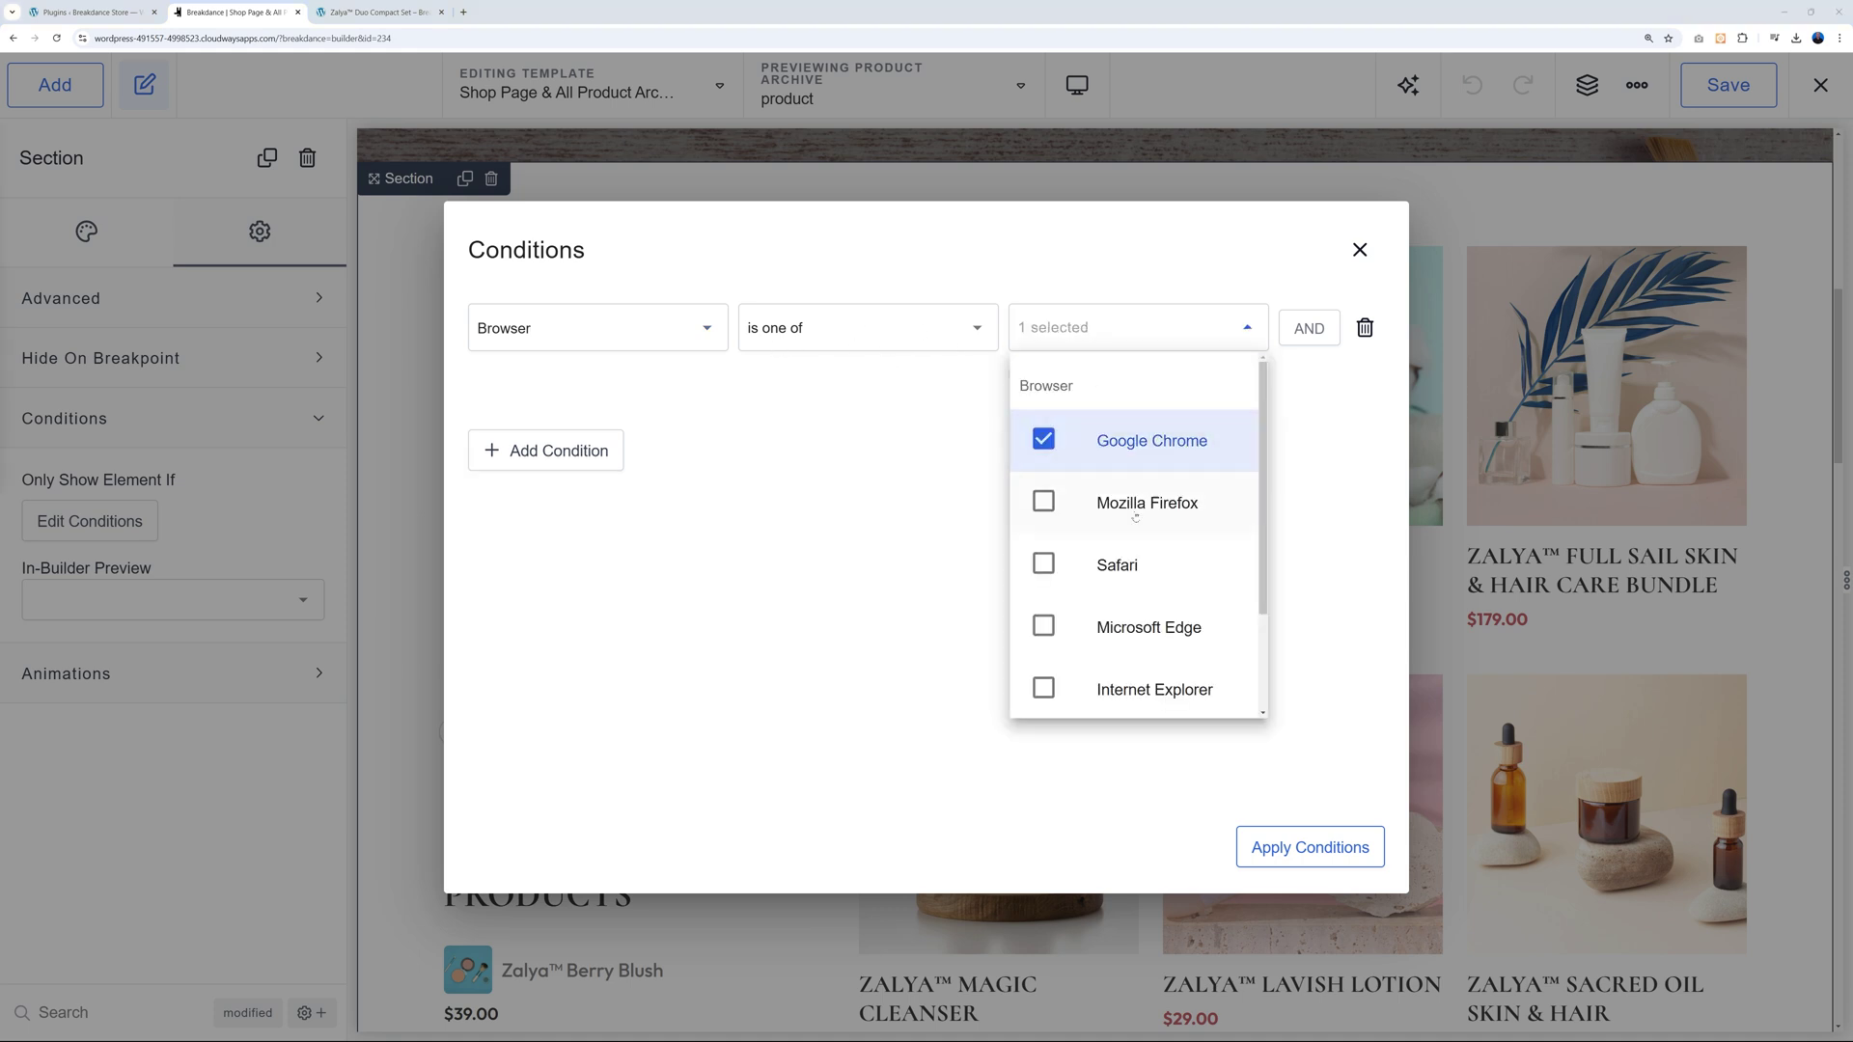
left_click(1050, 507)
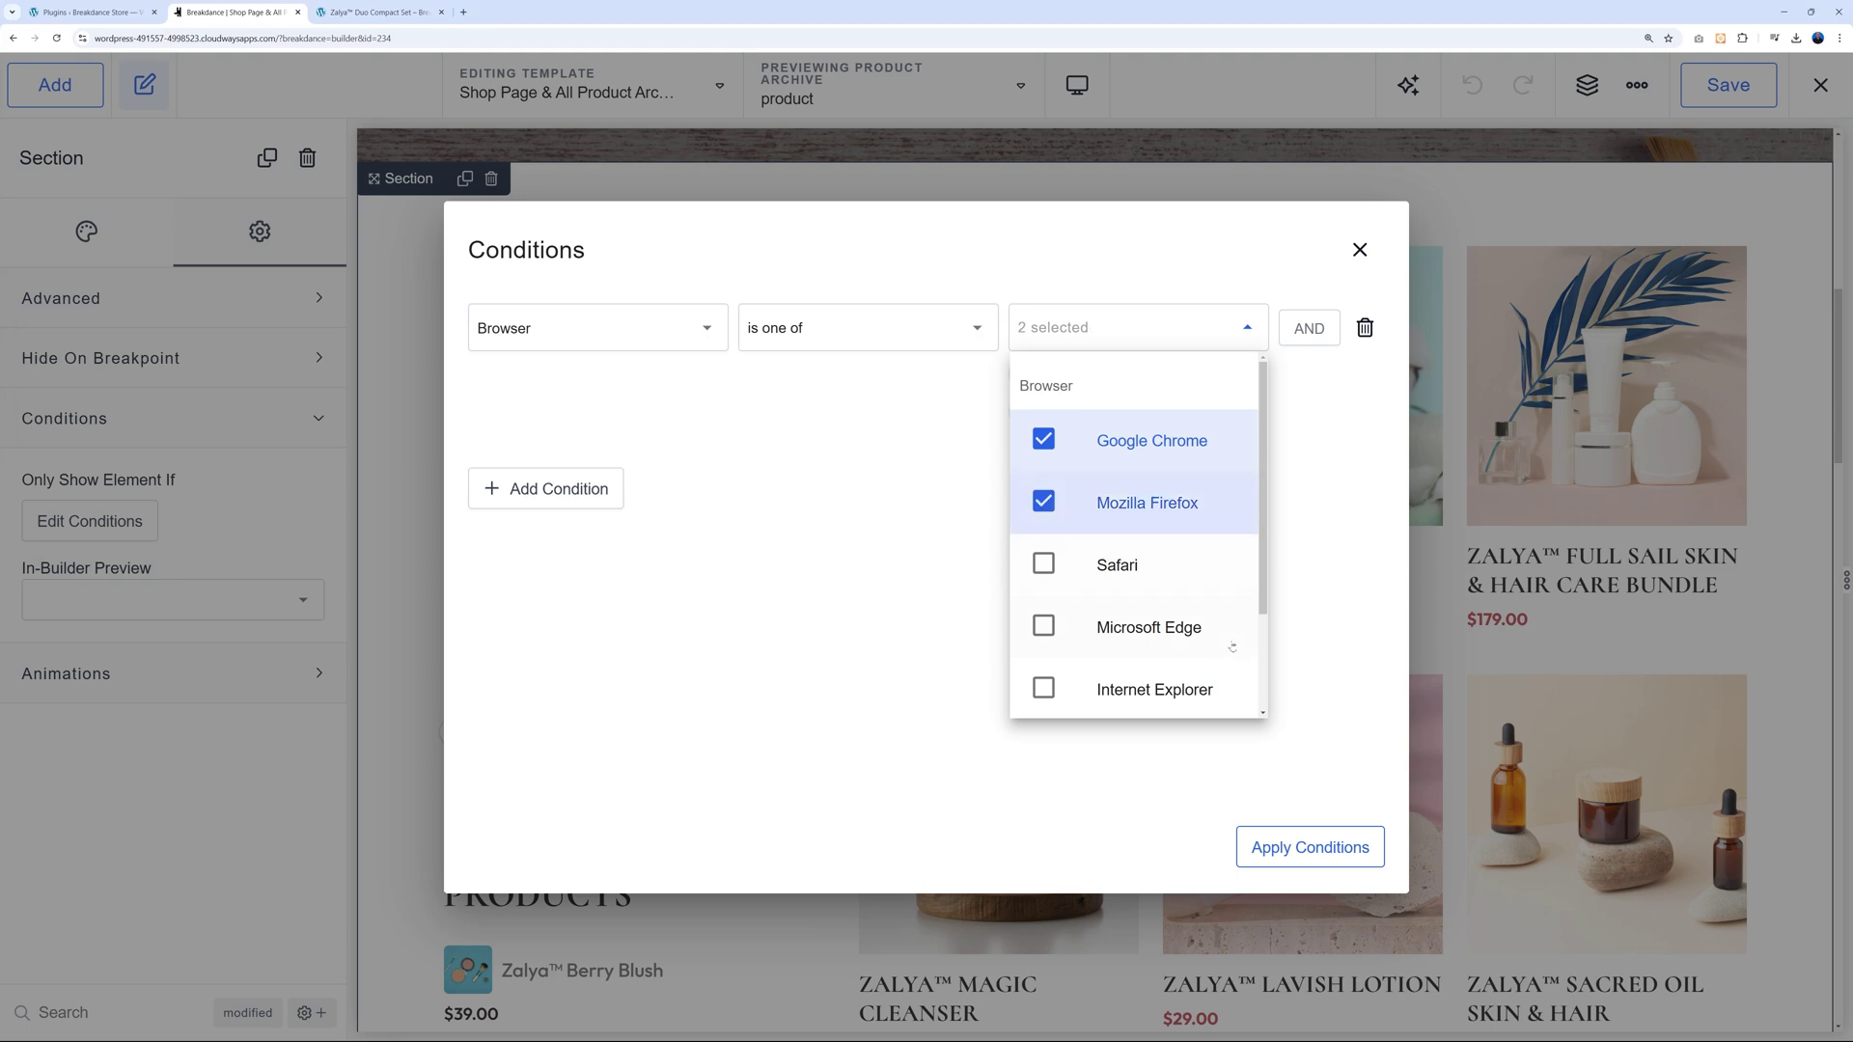
left_click(1345, 608)
left_click(1310, 846)
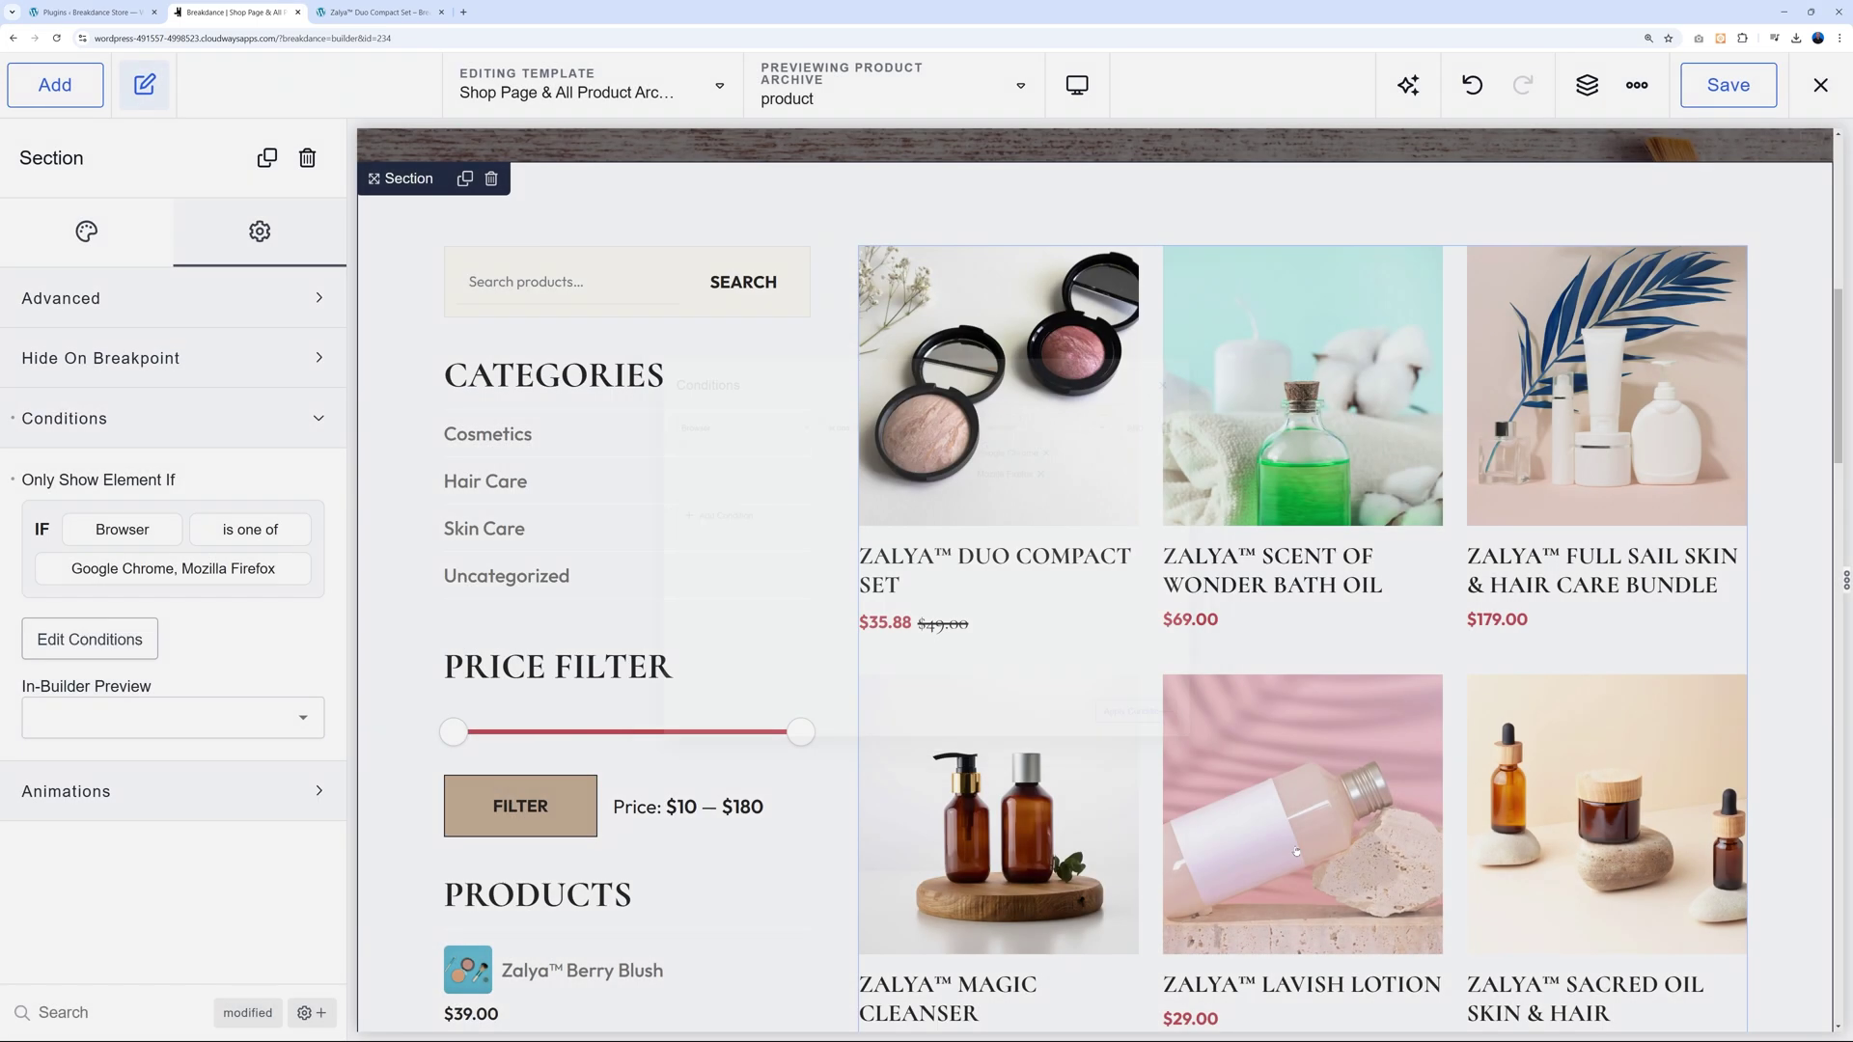
left_click(1747, 85)
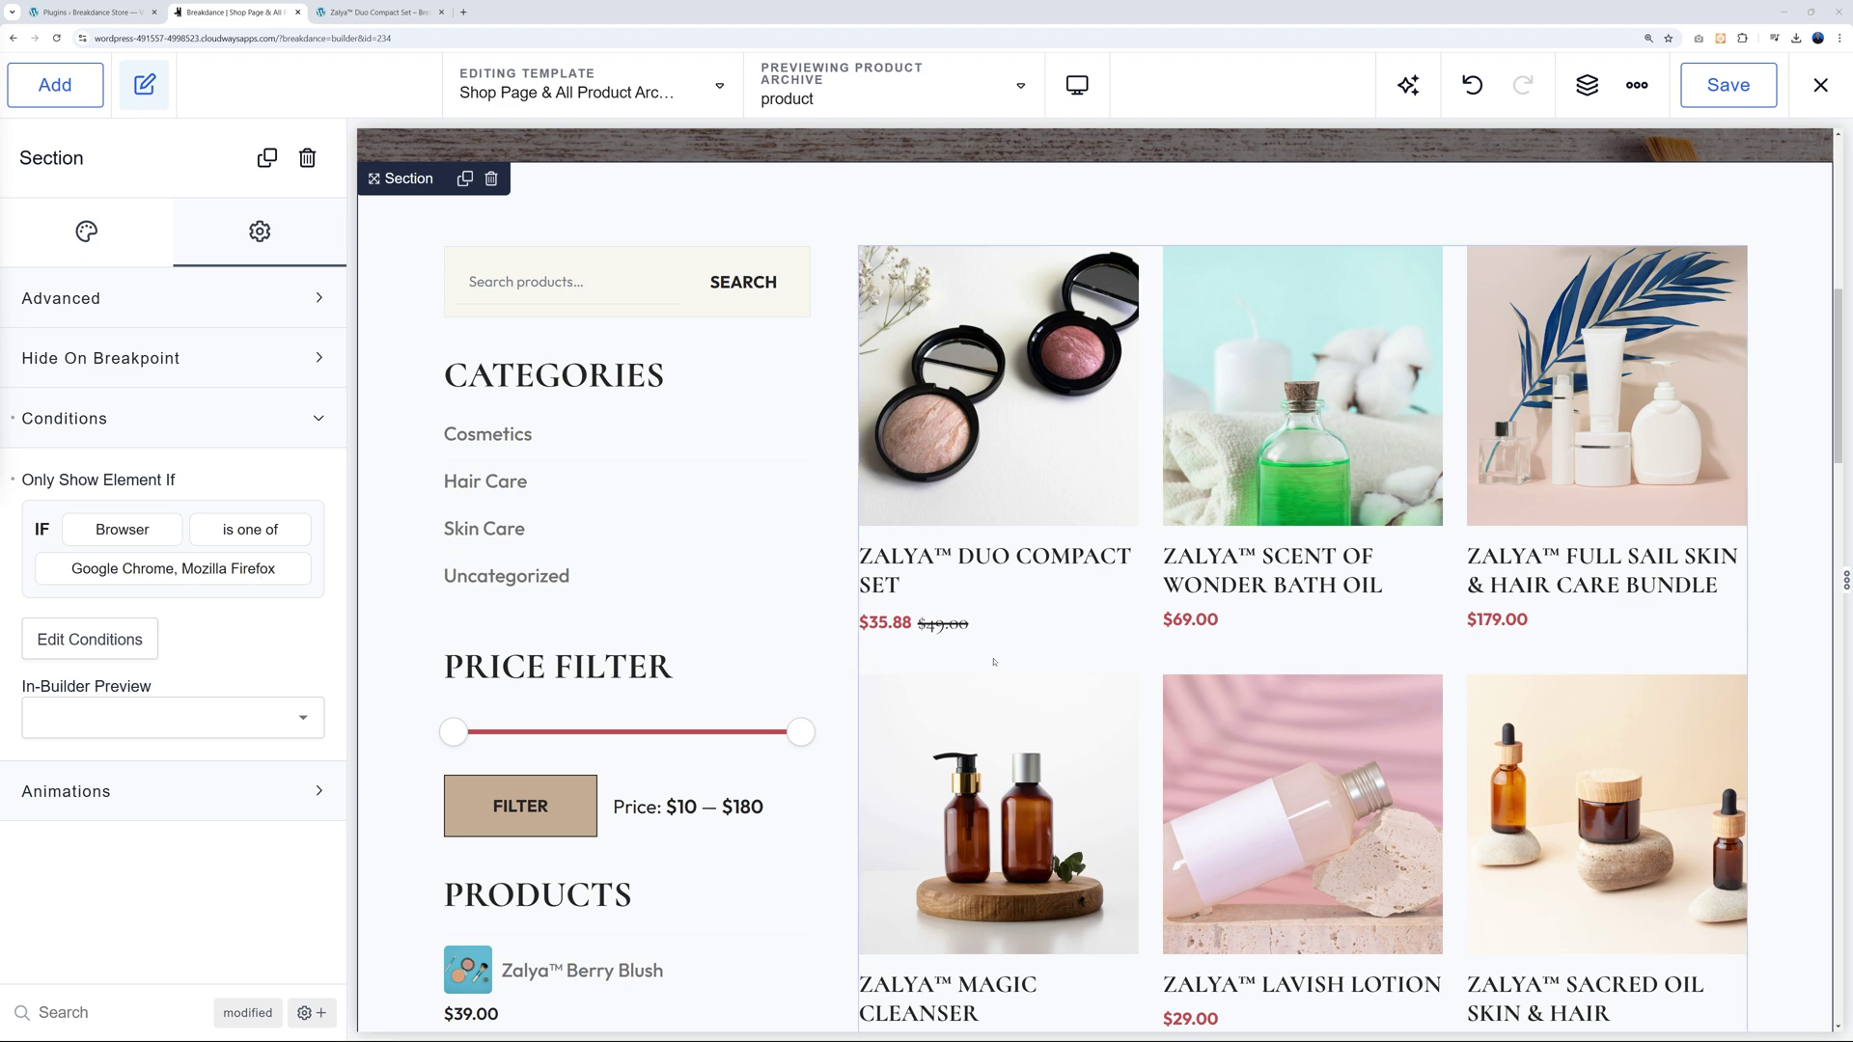
left_click(385, 14)
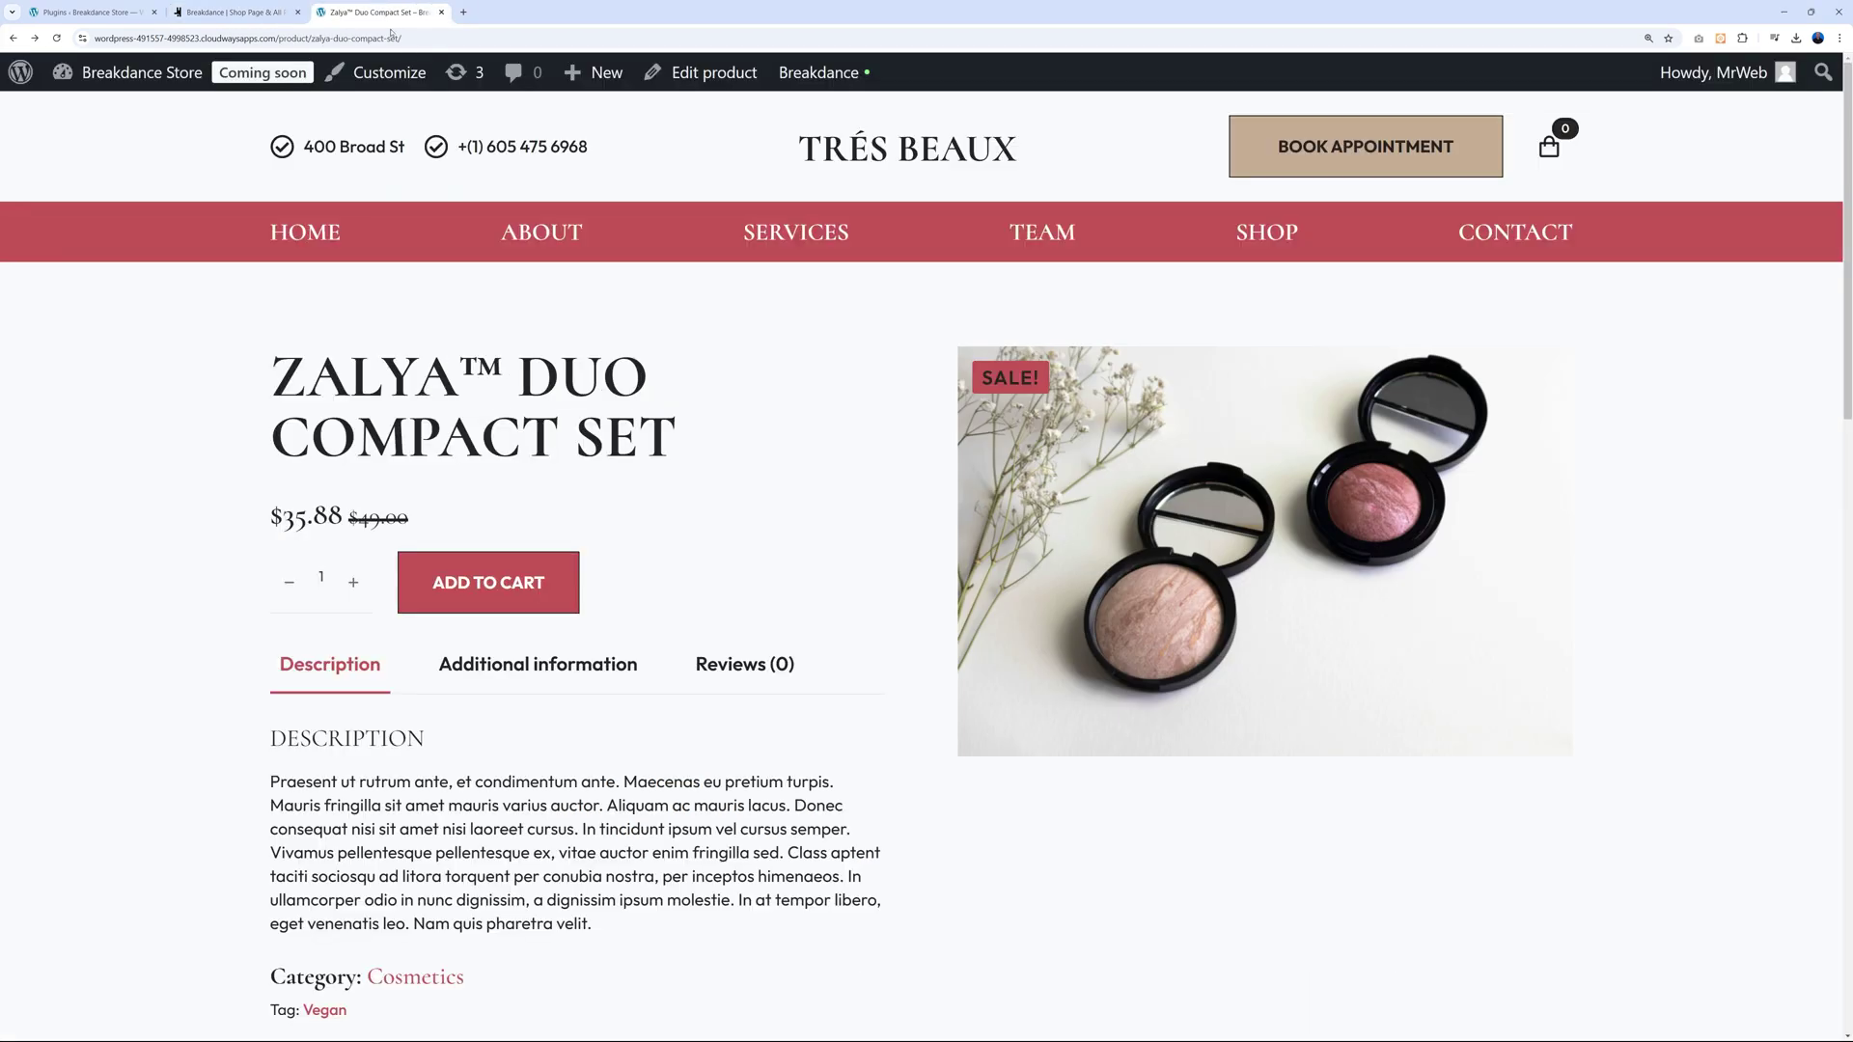
Open the live Shop page in Chrome and confirm the sidebar and product grid still show.
left_click(1272, 236)
scroll(1731, 441, "down", 5)
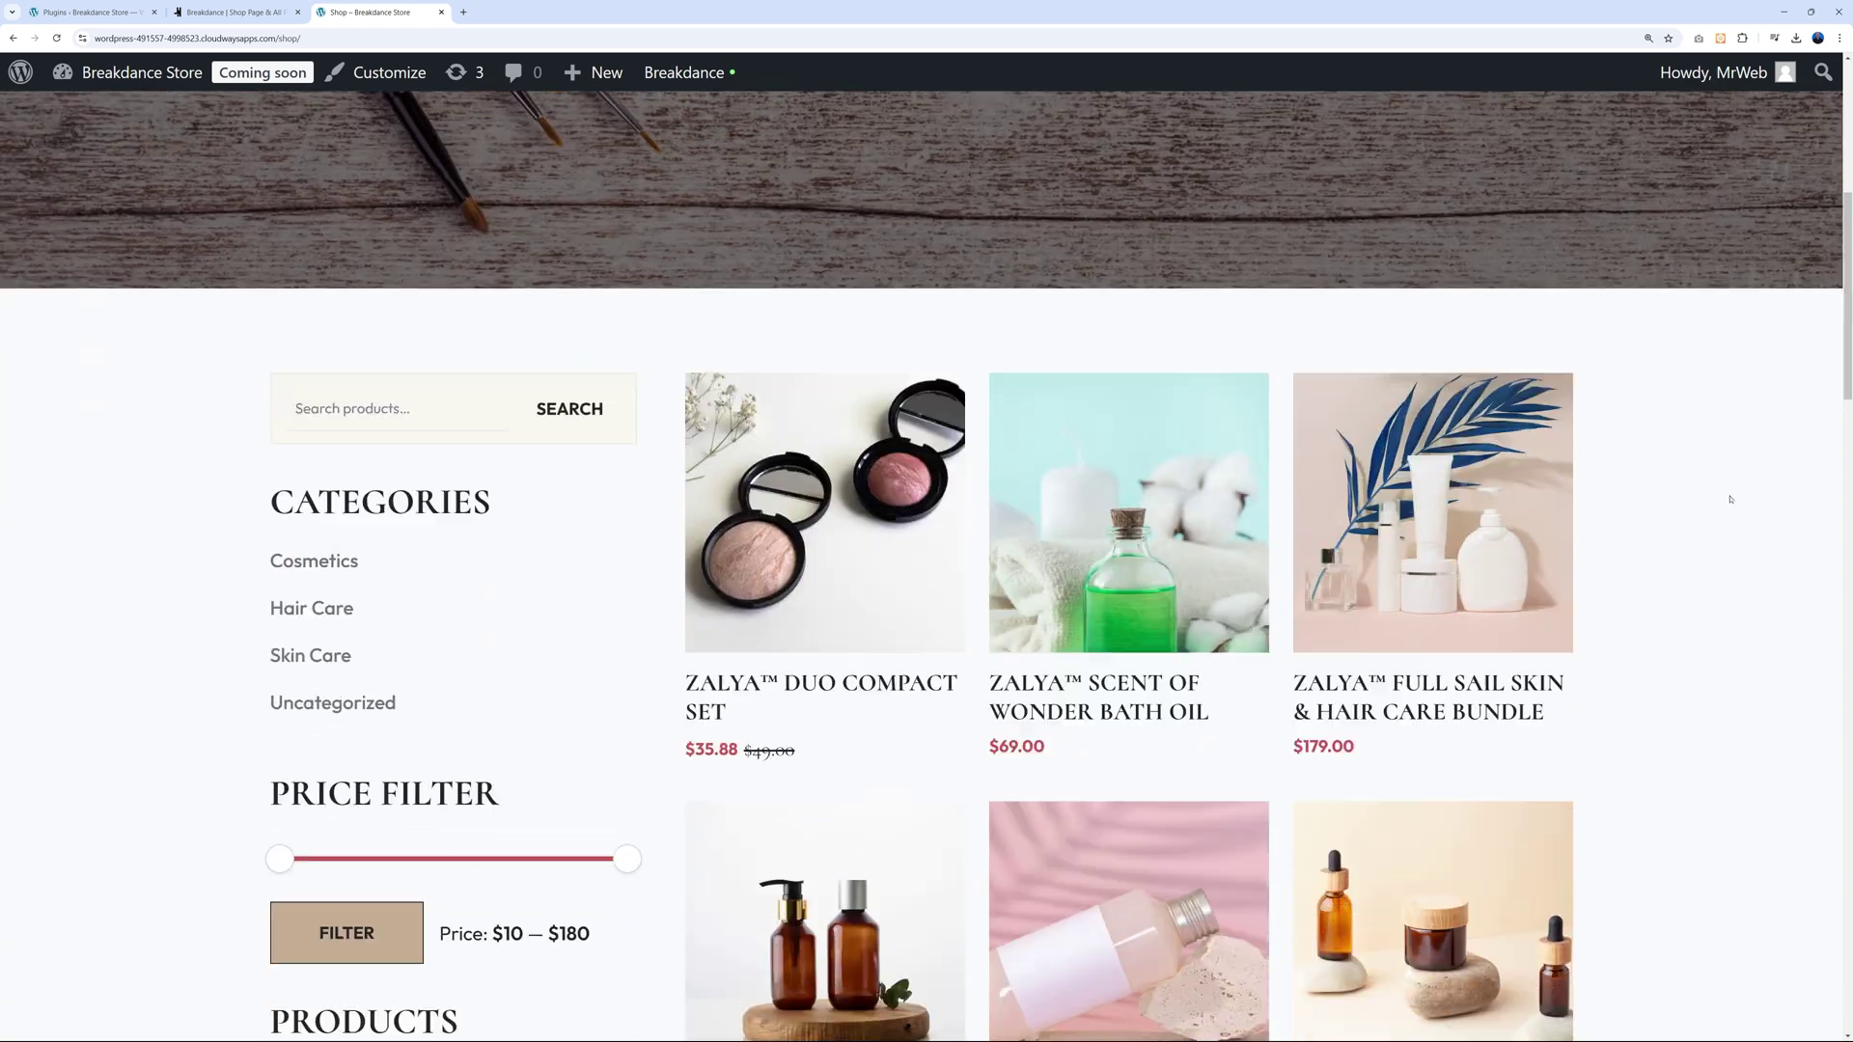
scroll(1711, 521, "down", 4)
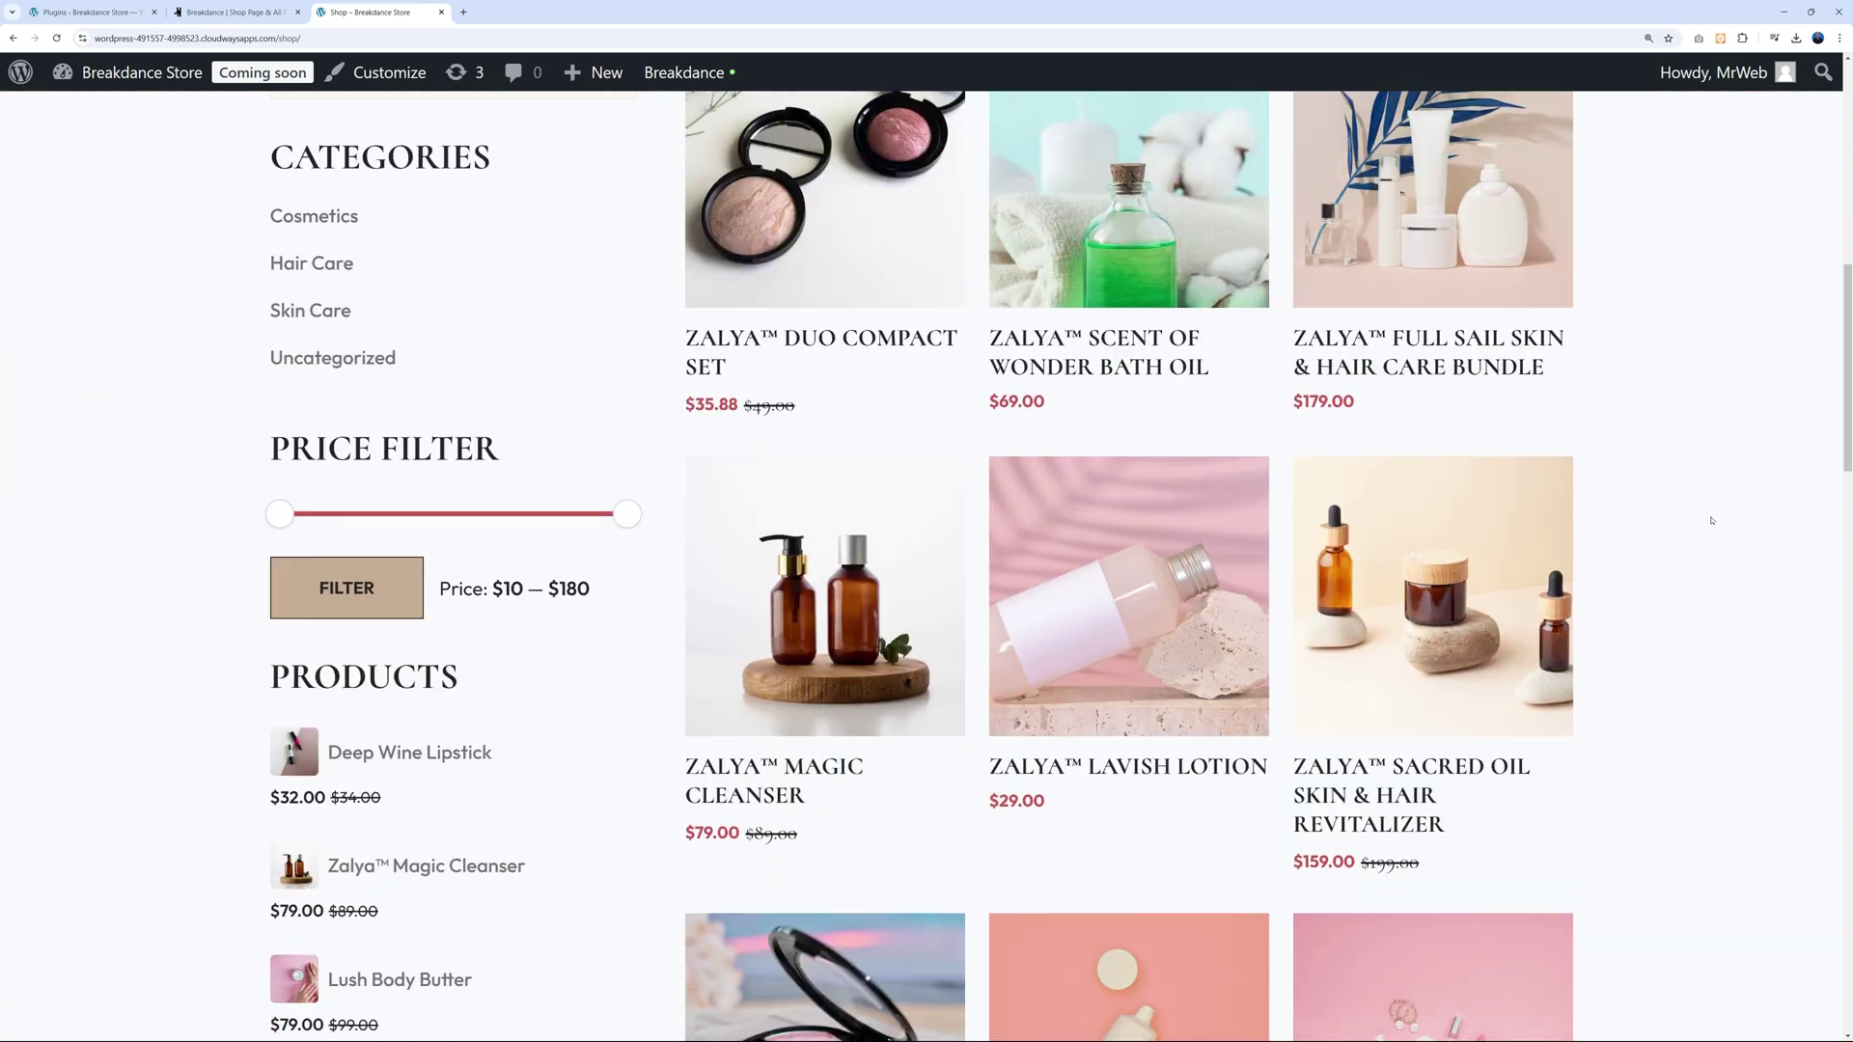
scroll(1711, 519, "up", 8)
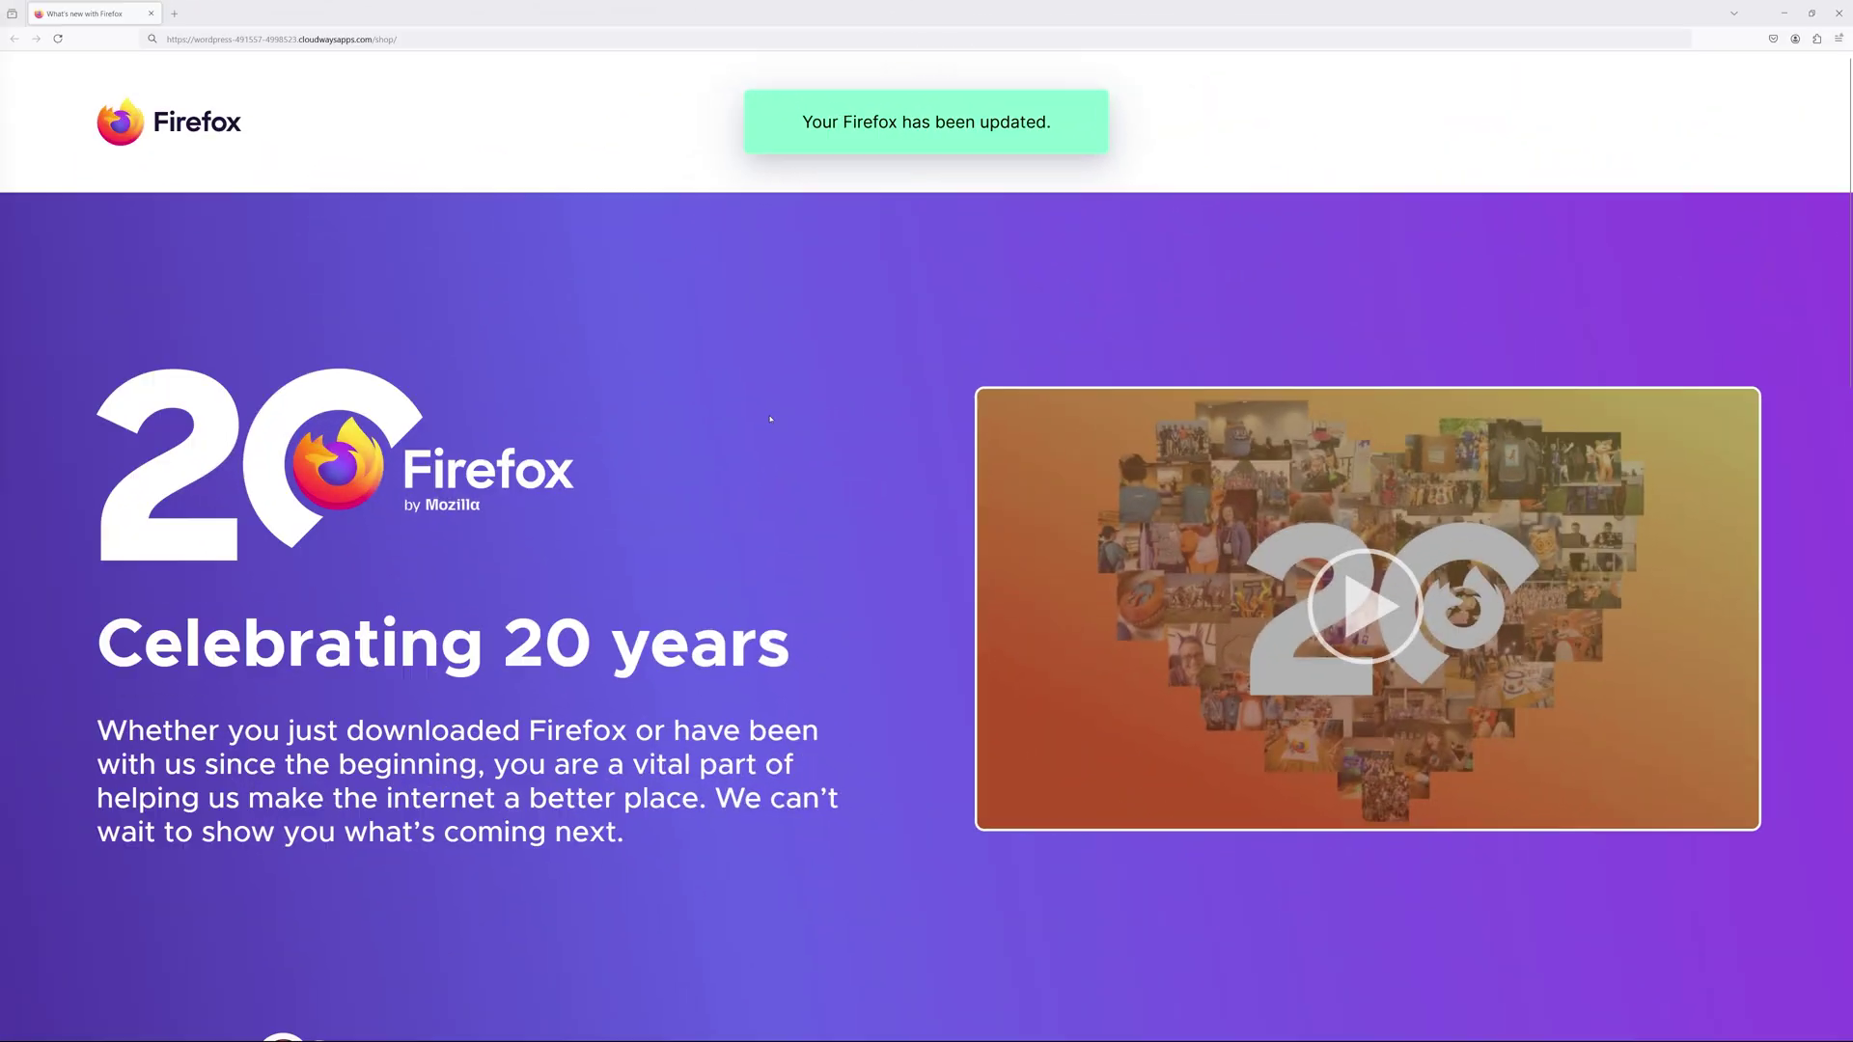
Load the Shop page in Firefox to check the product grid, then load the Shop URL in Edge.
key("Return")
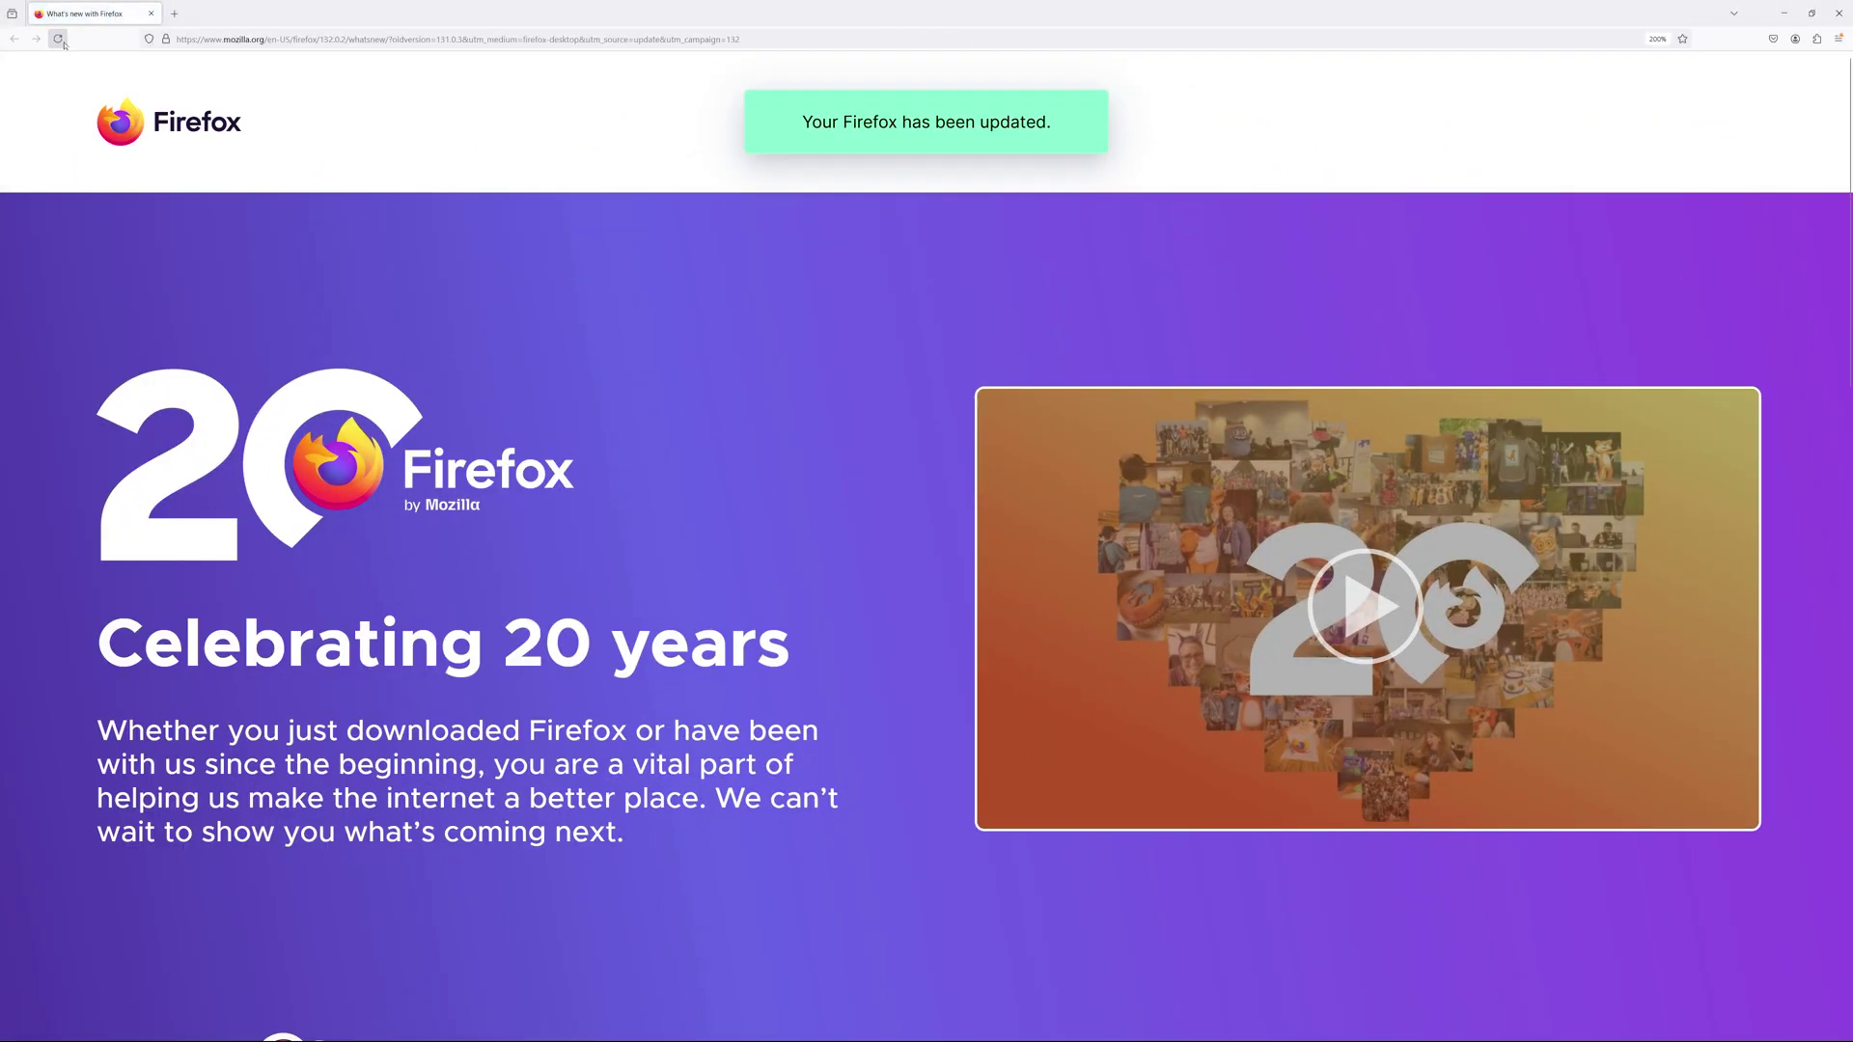
scroll(1756, 538, "down", 10)
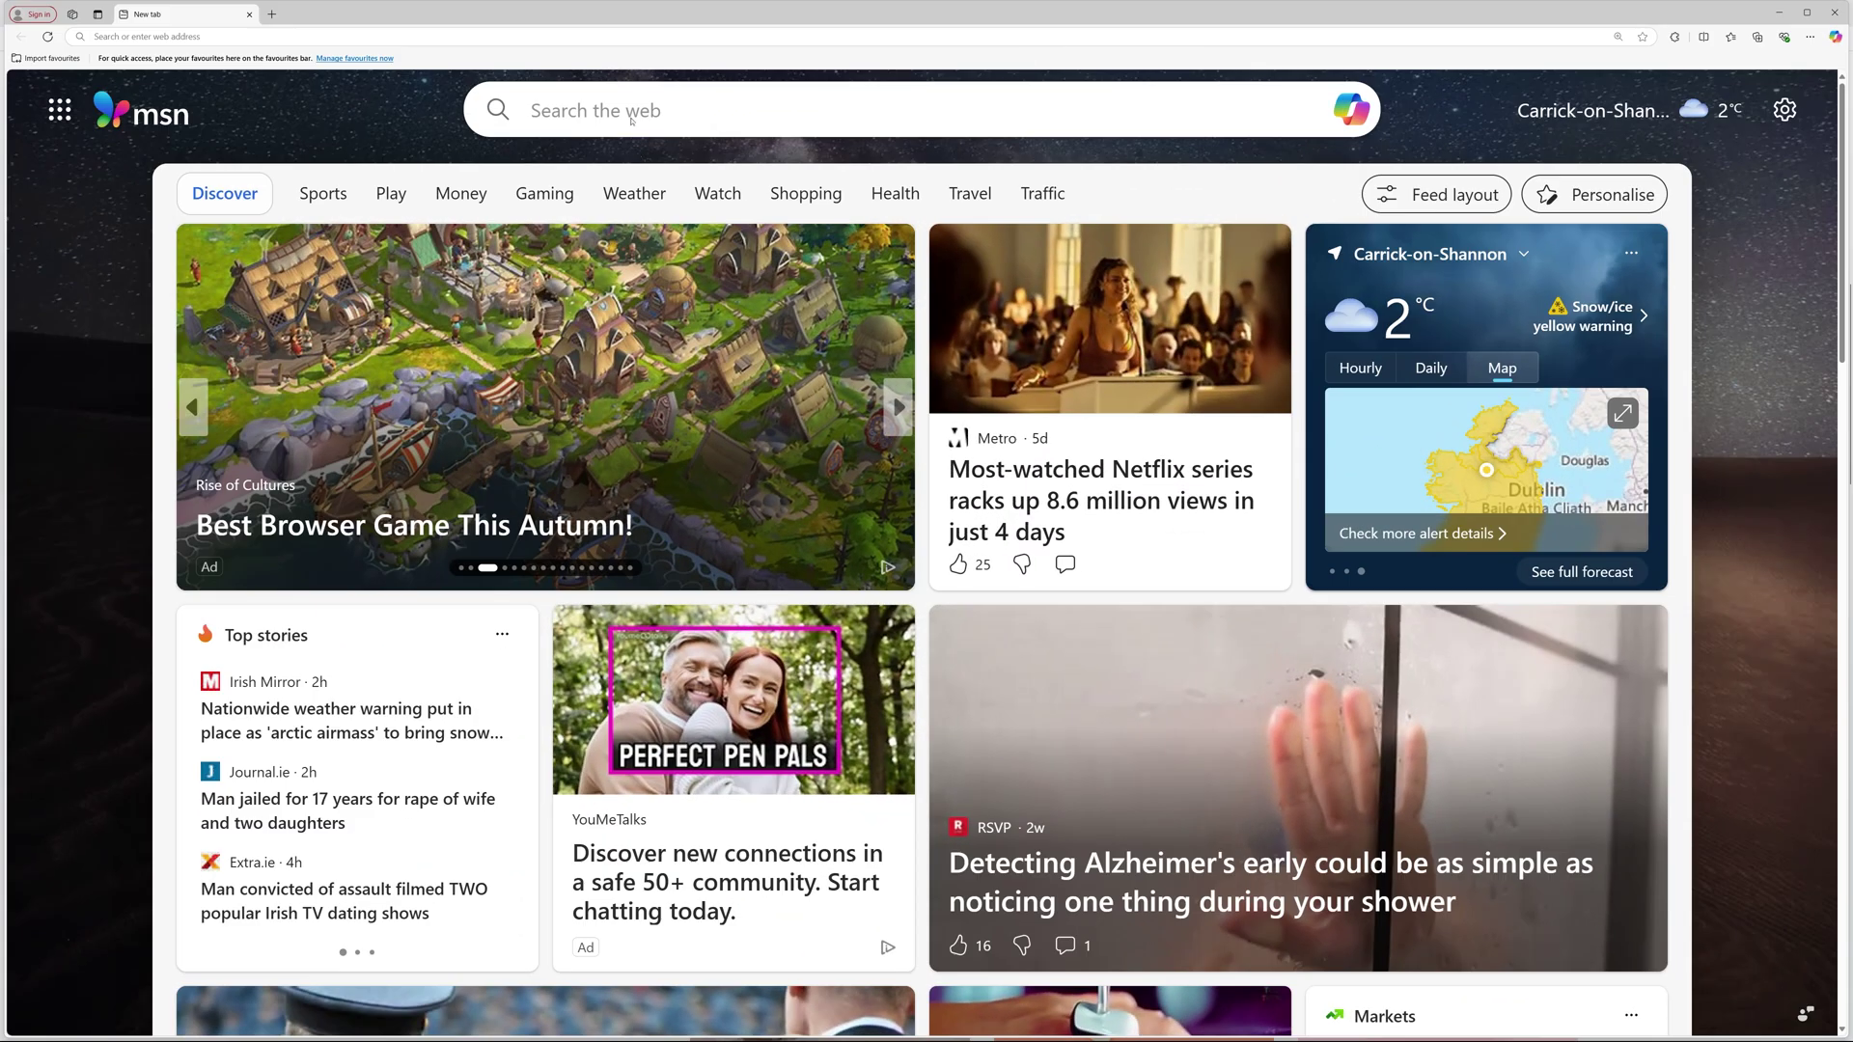
key("ctrl+l")
type("https://wordpress-491557-4998523.cloudwaysapps.com/shop/")
key("Return")
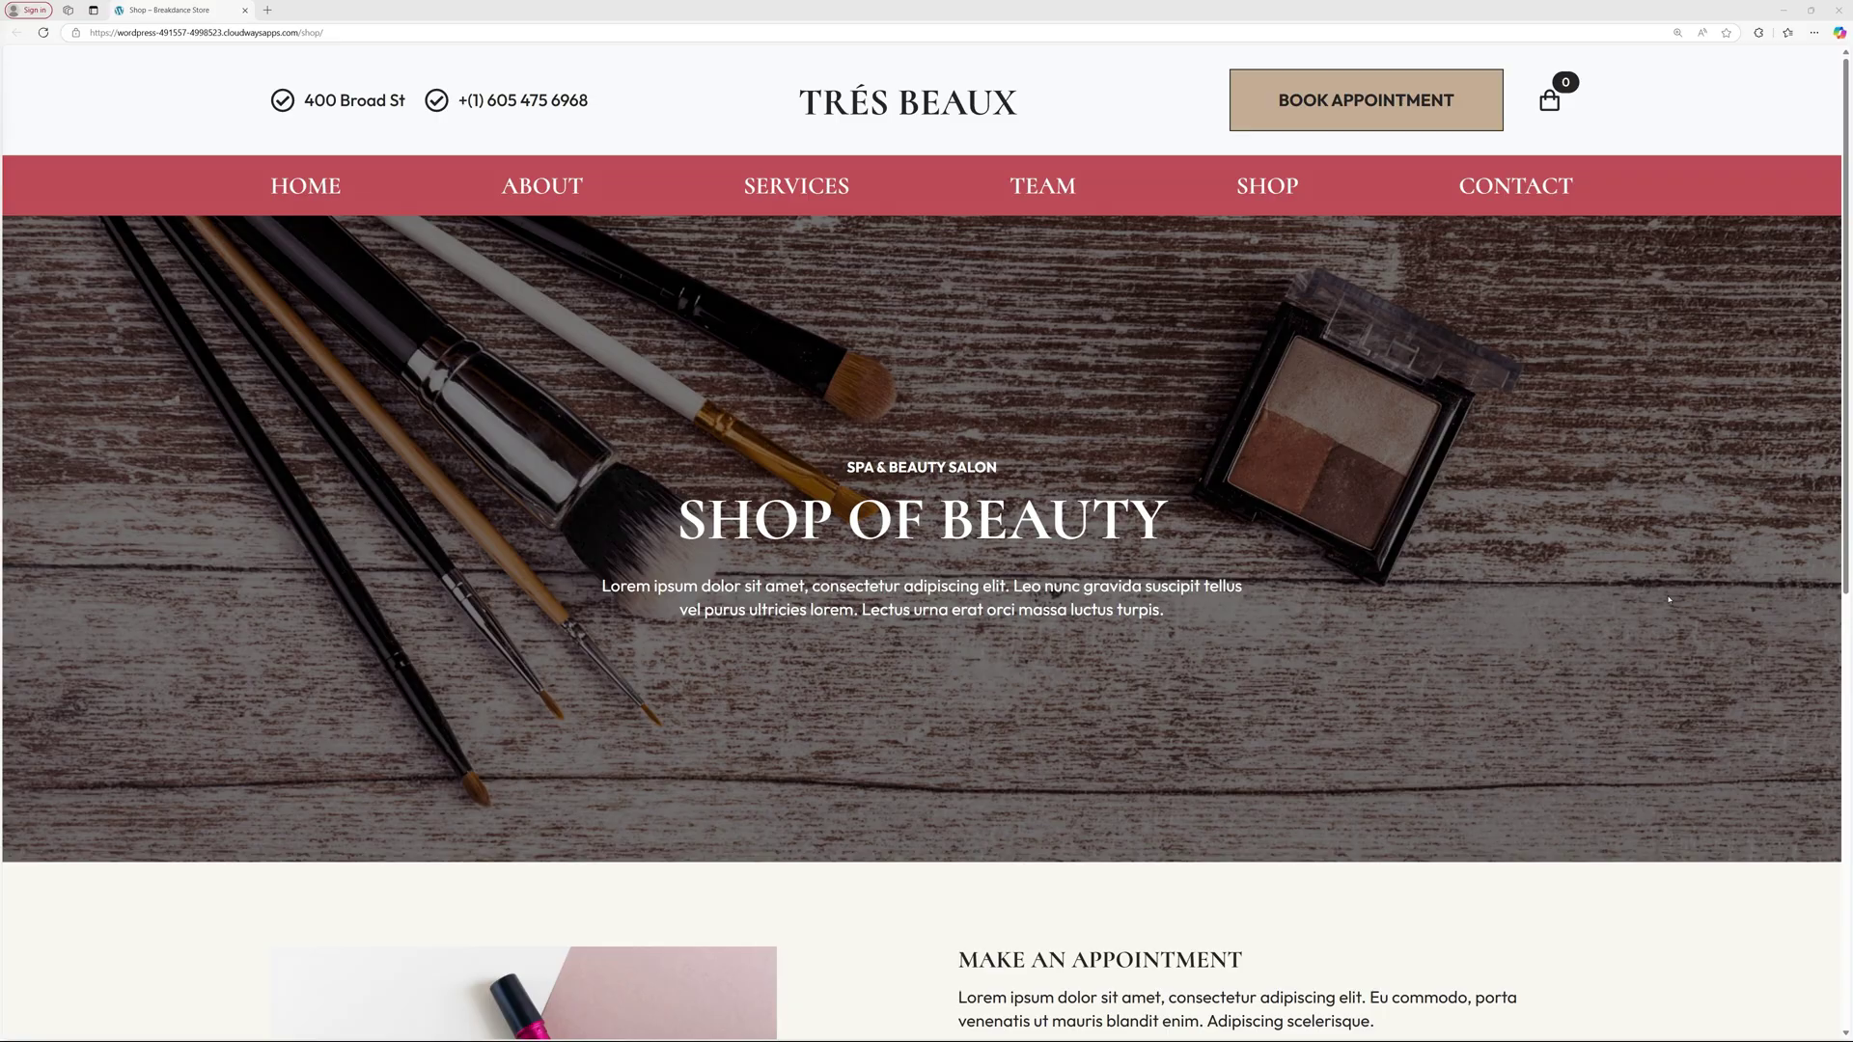
Scroll the Edge Shop page, confirming the product grid no longer appears below the banner.
scroll(1629, 590, "down", 4)
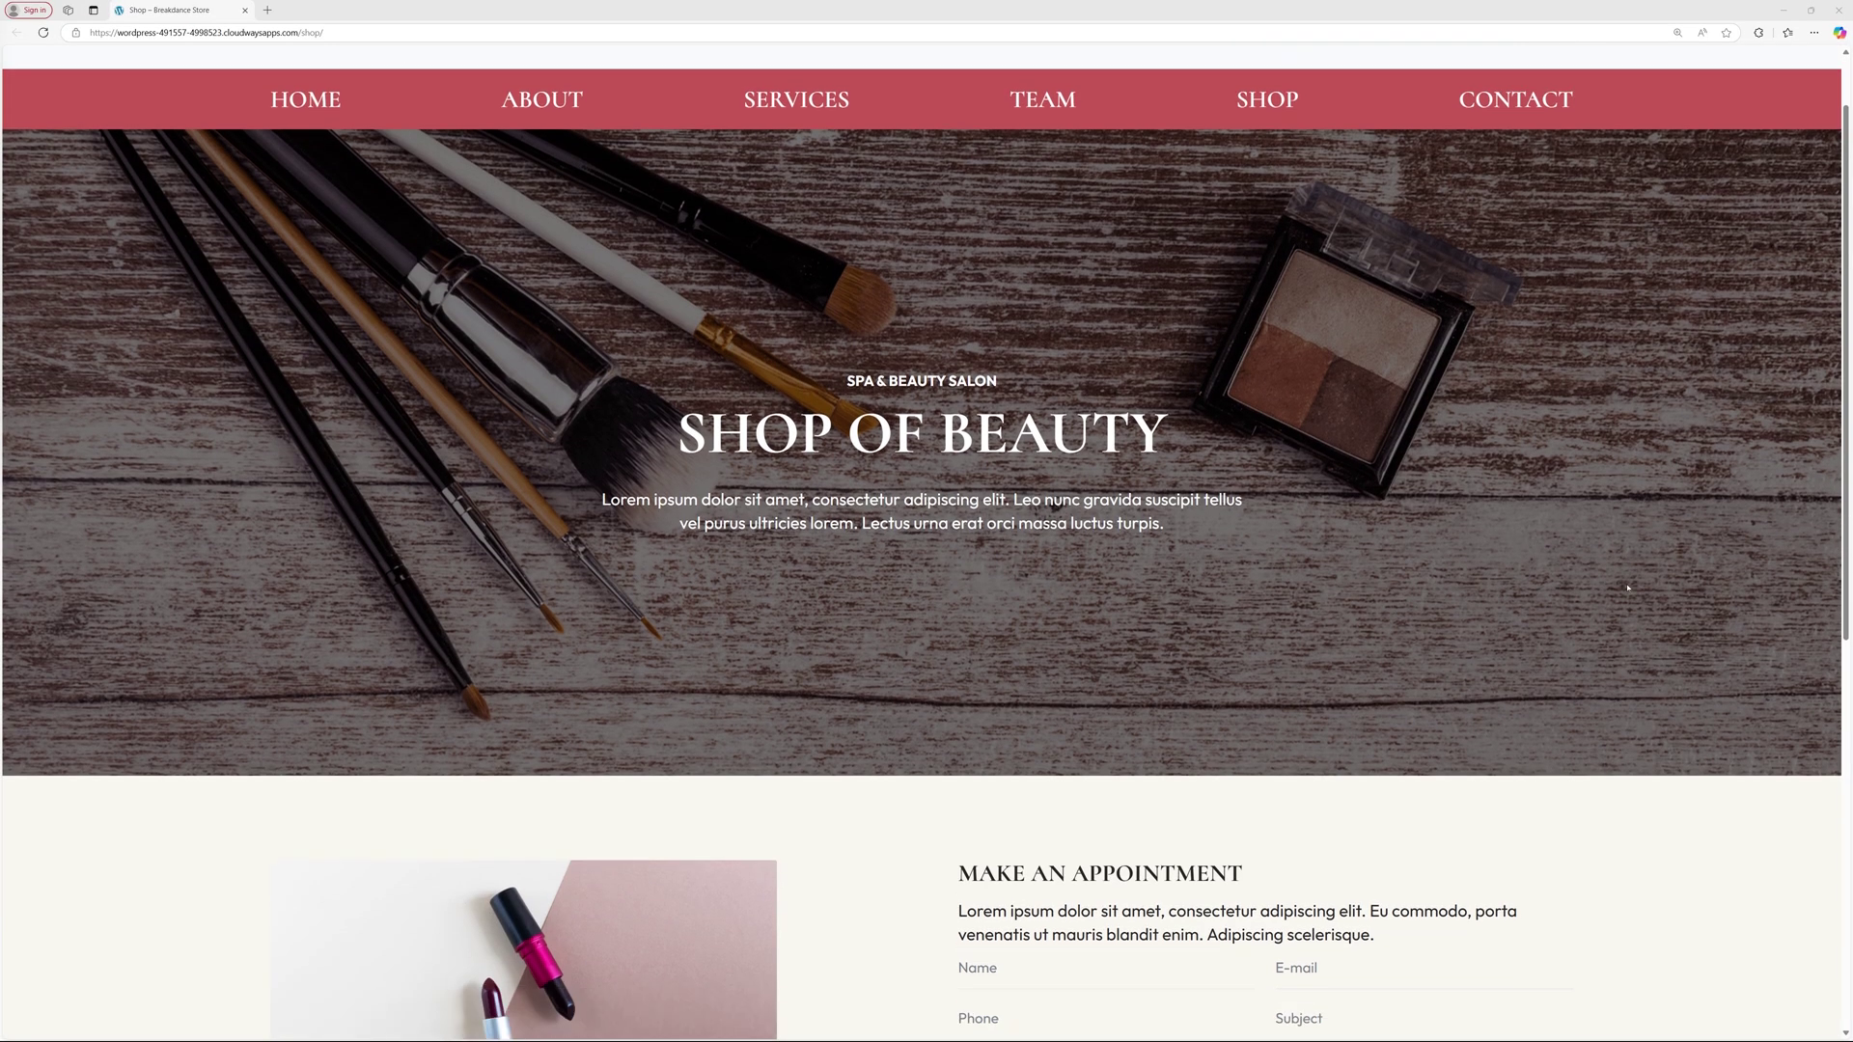
scroll(1629, 591, "up", 4)
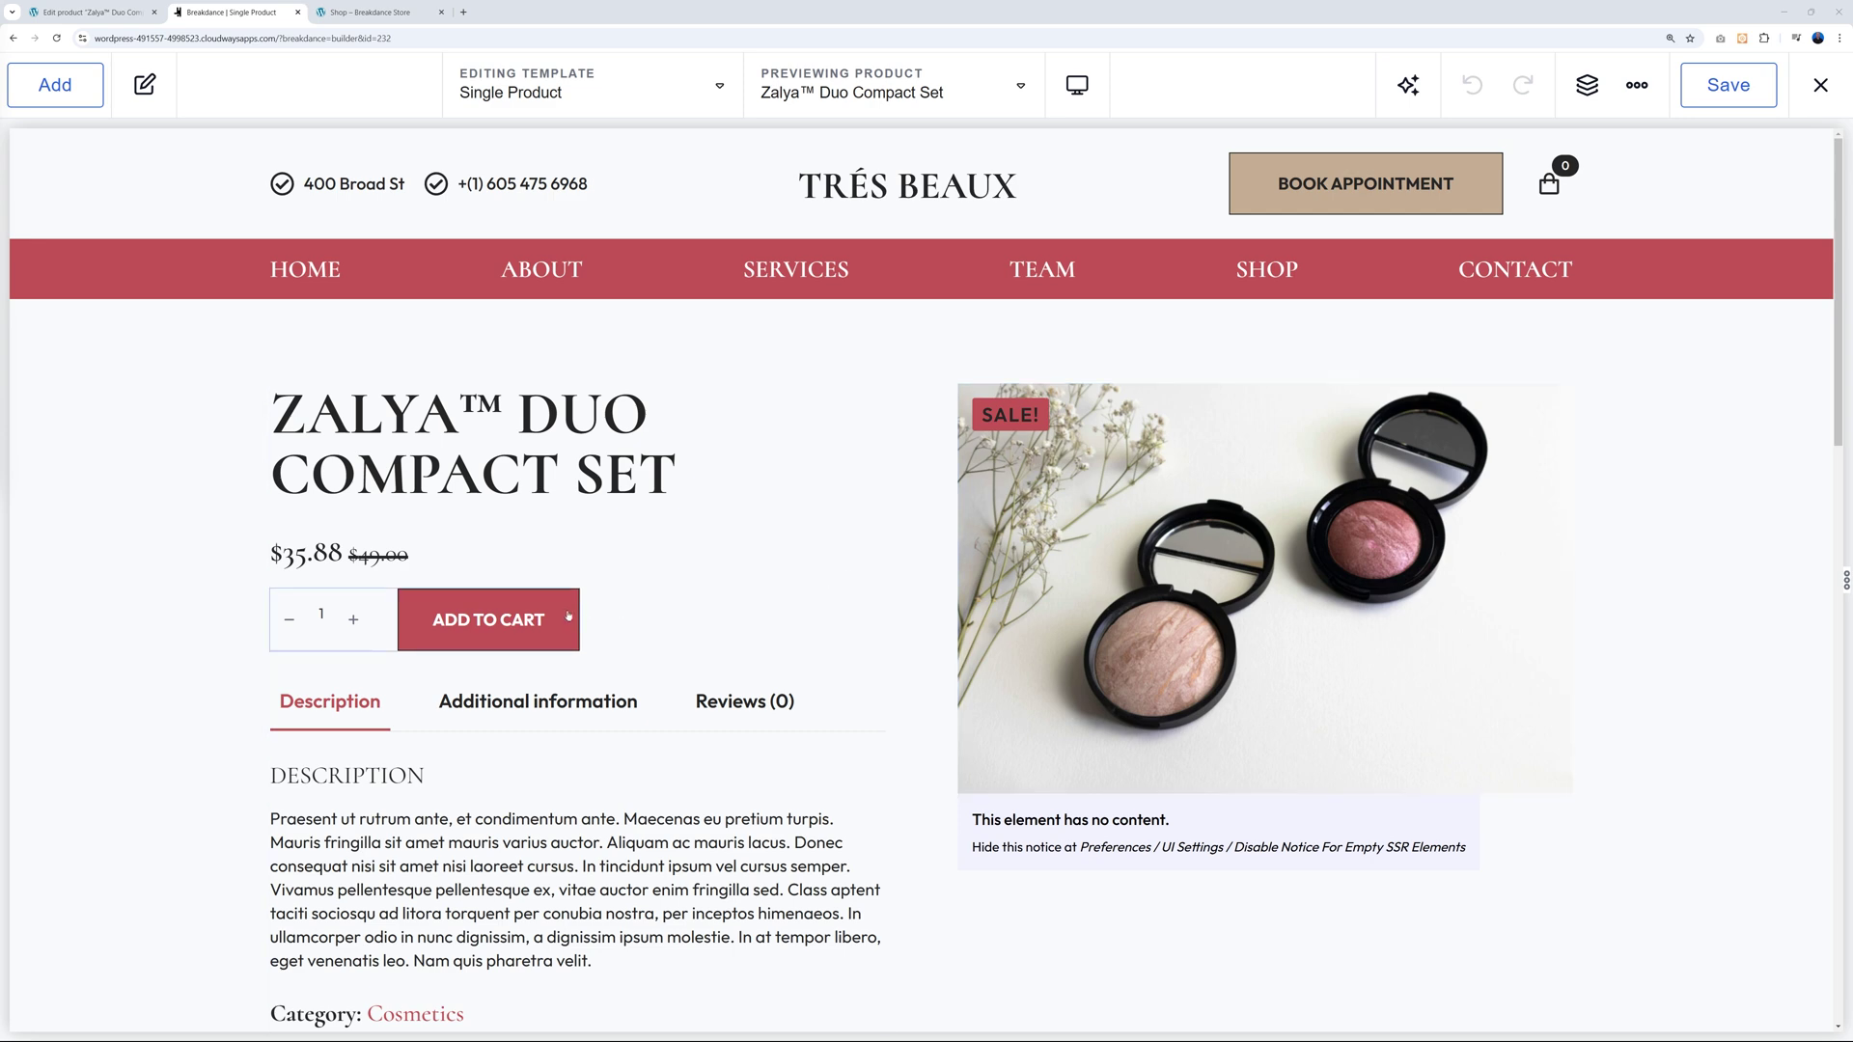
Open Edit Conditions for the Product Cart Button, add a condition and scroll types to Other.
left_click(568, 613)
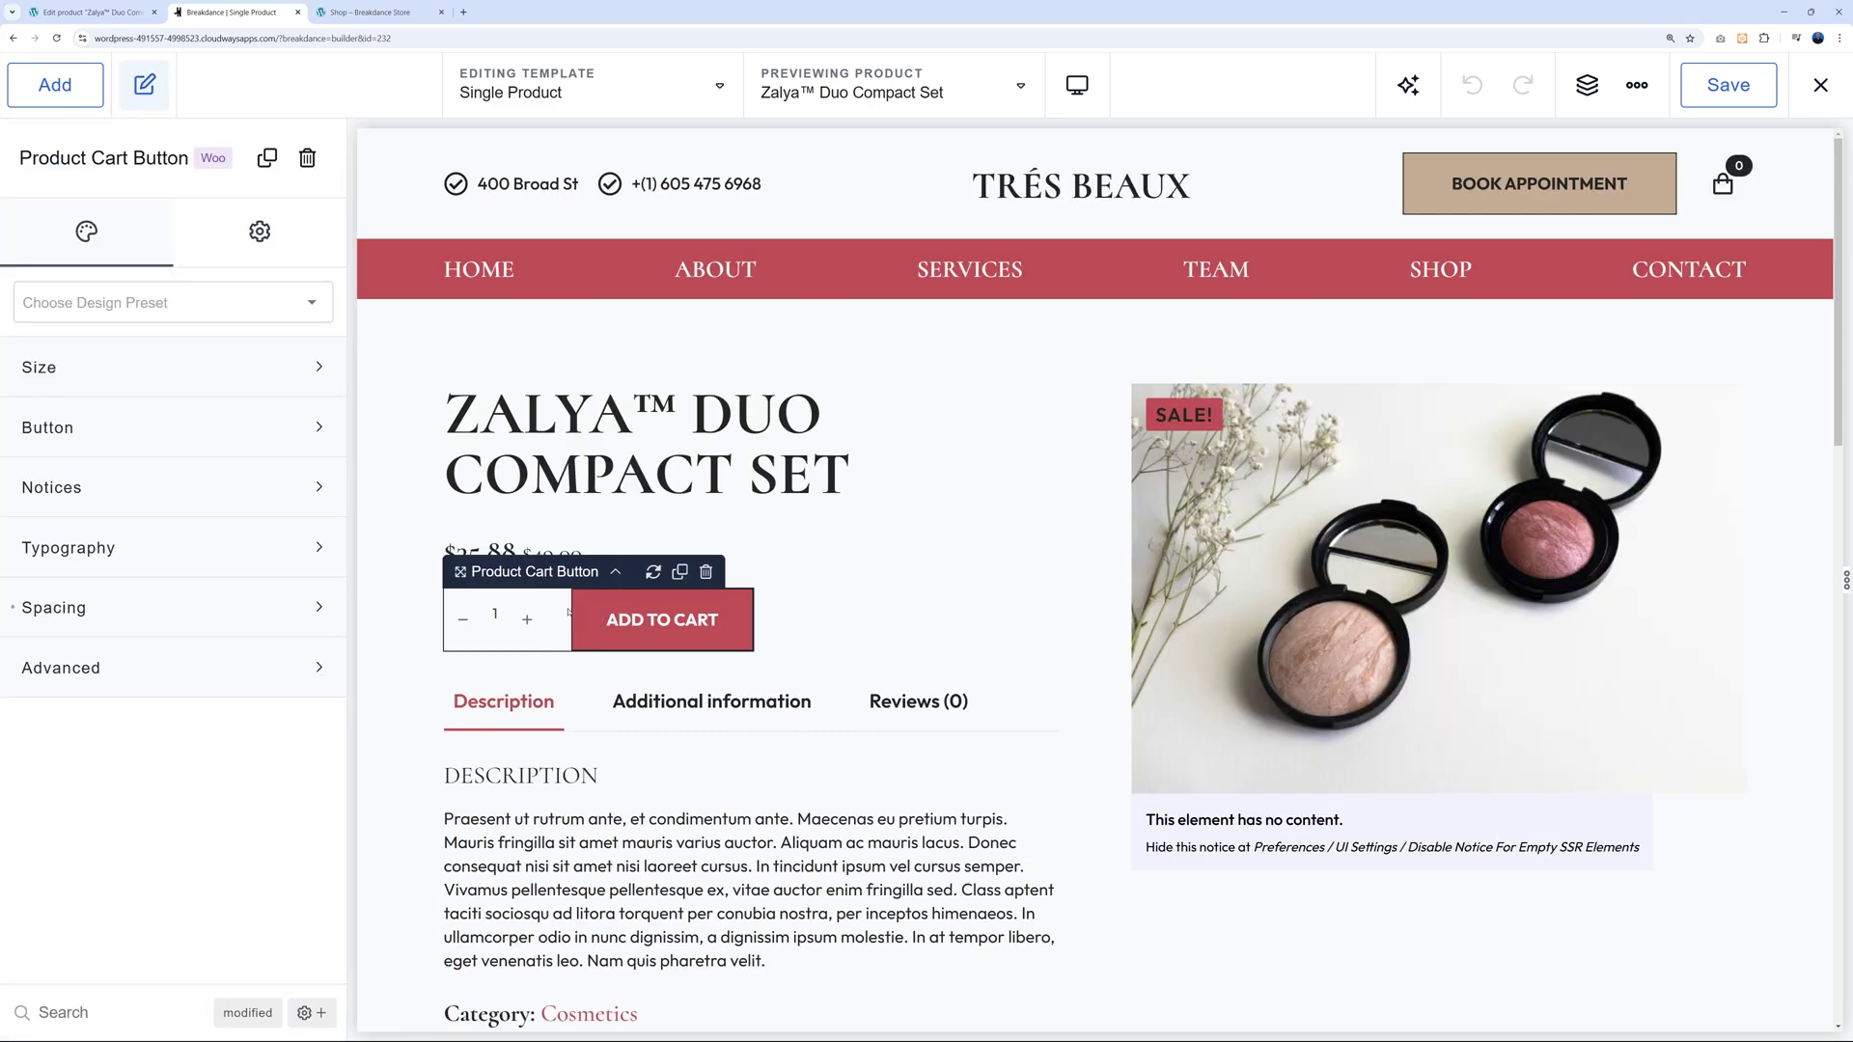
left_click(259, 232)
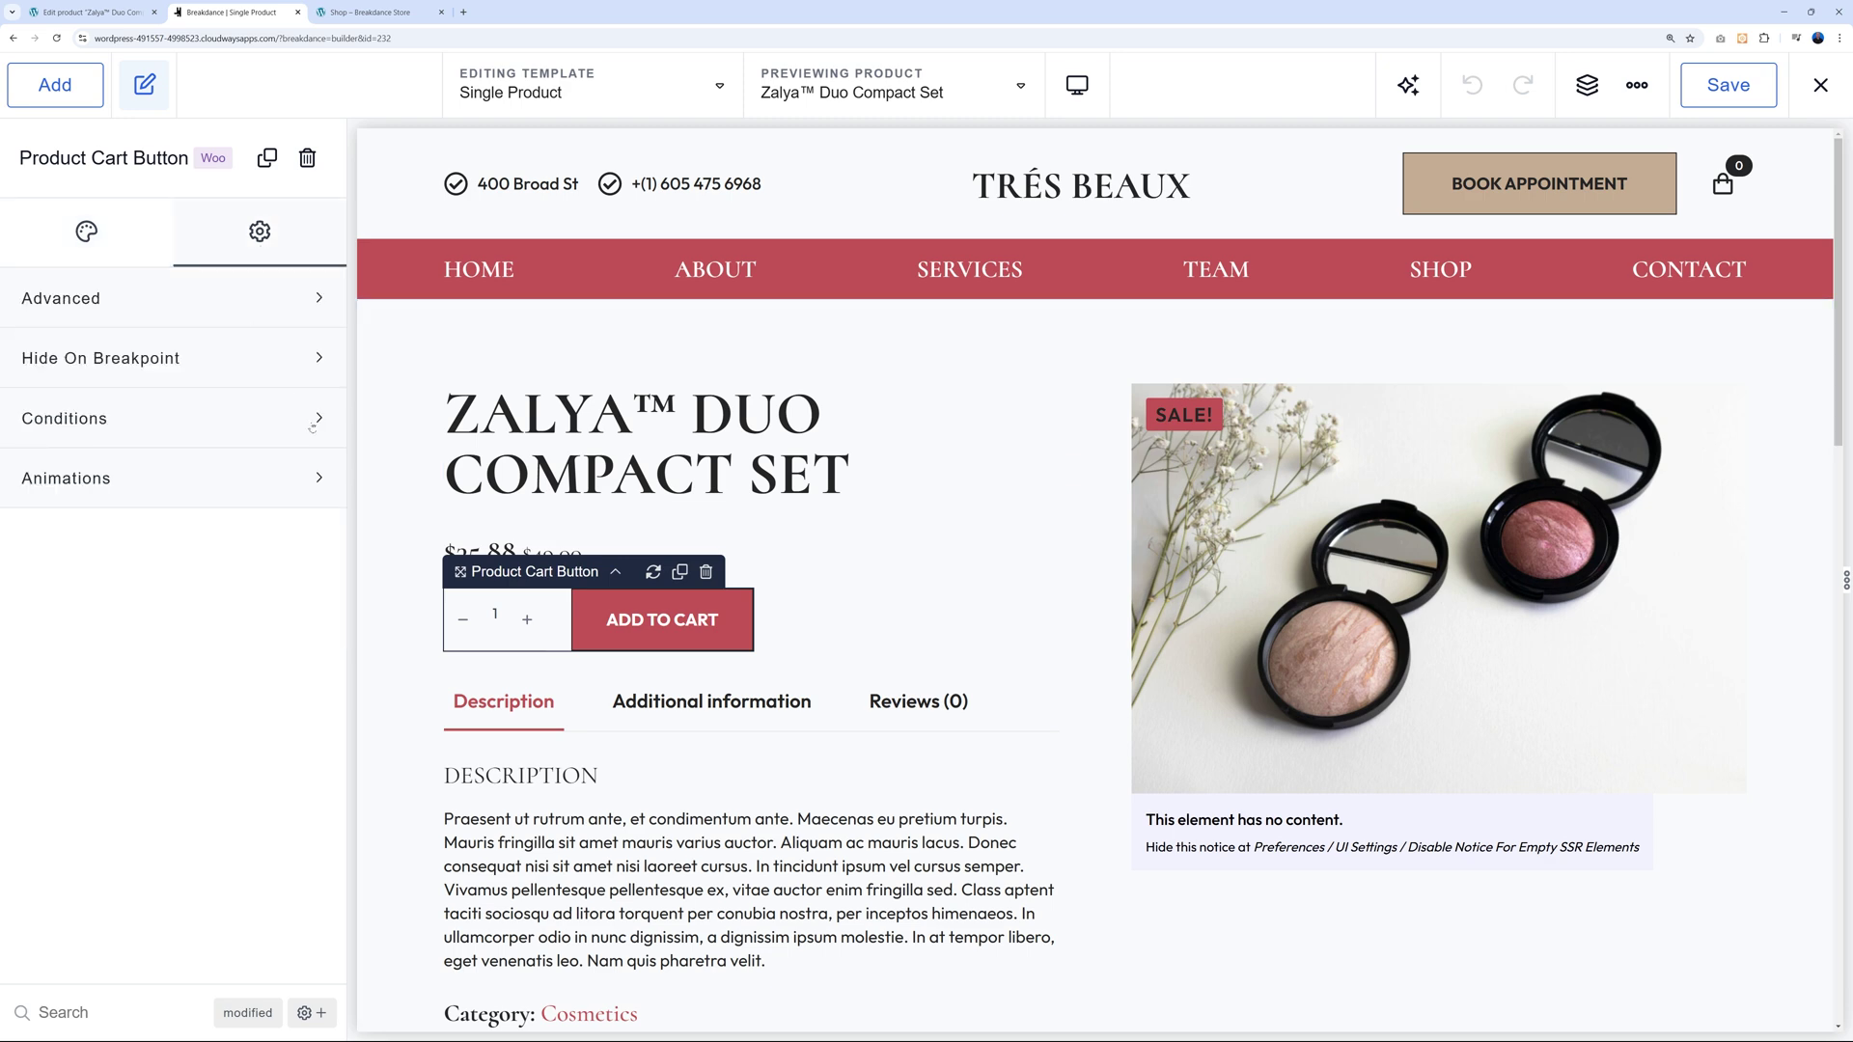
left_click(307, 421)
left_click(90, 521)
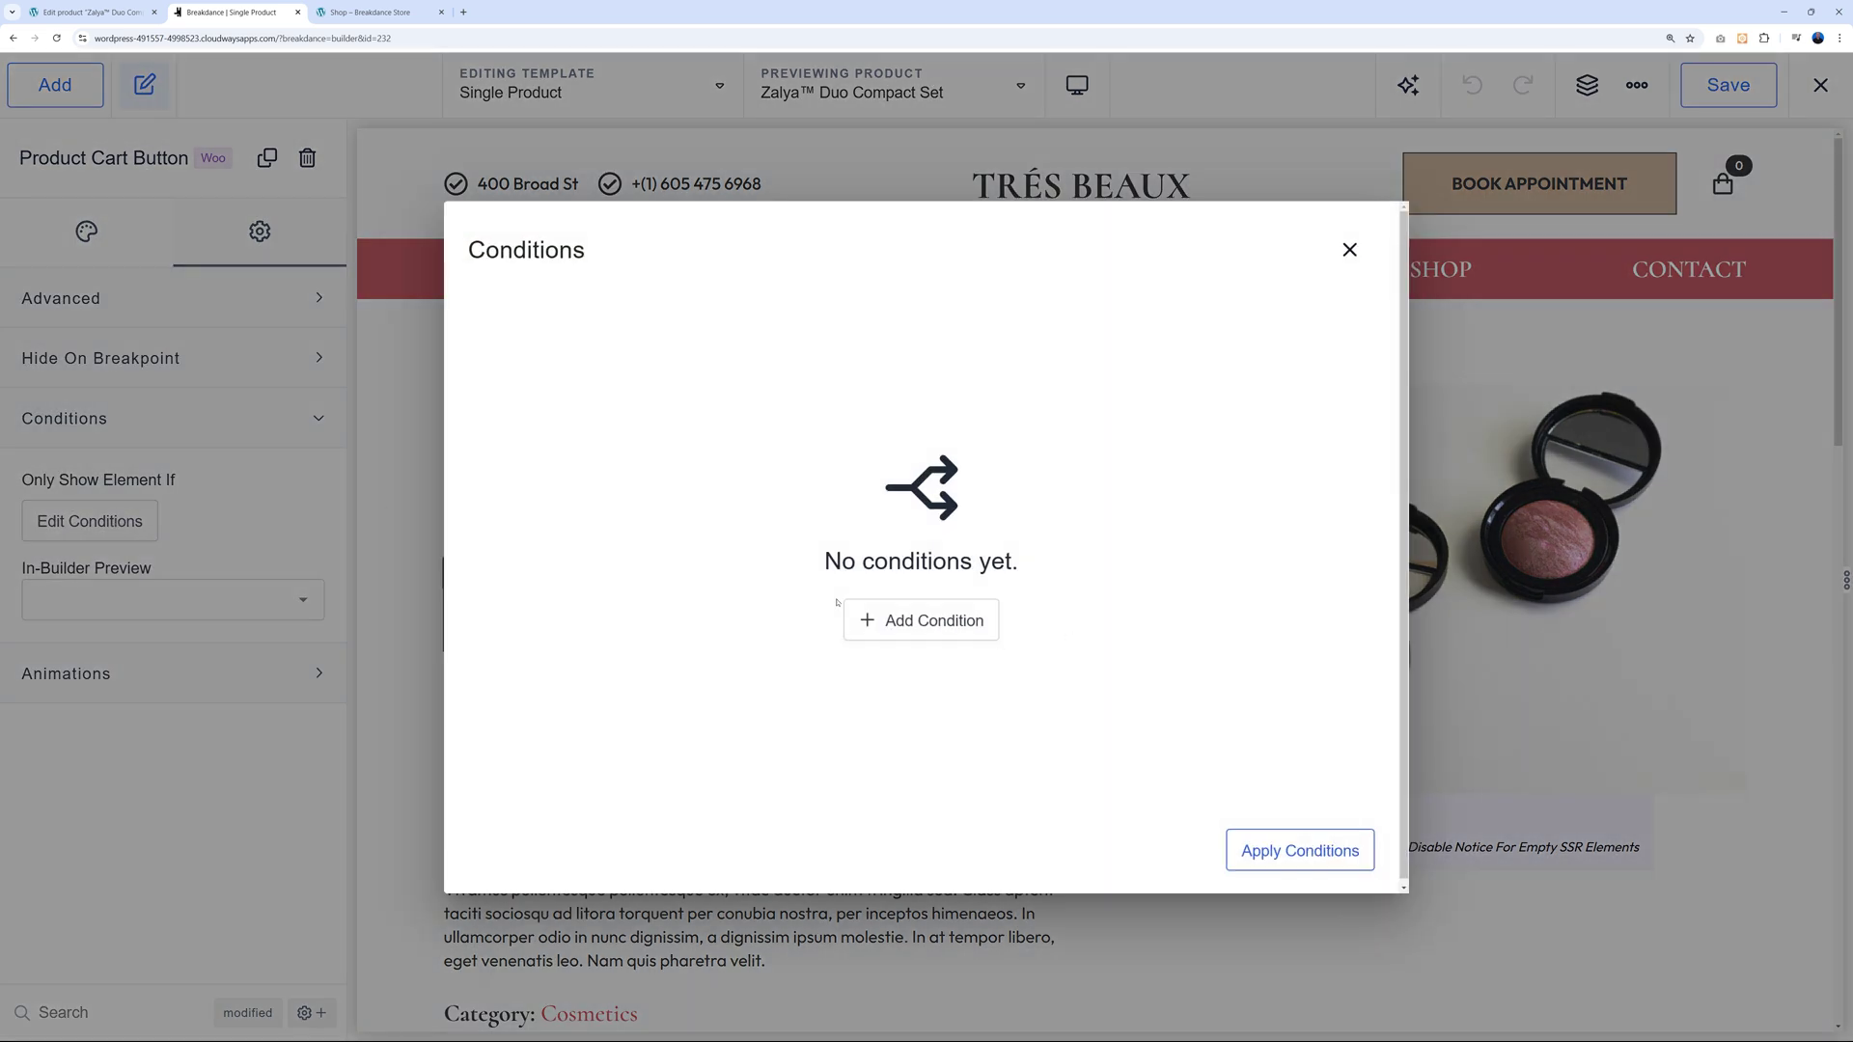
left_click(925, 626)
left_click(705, 329)
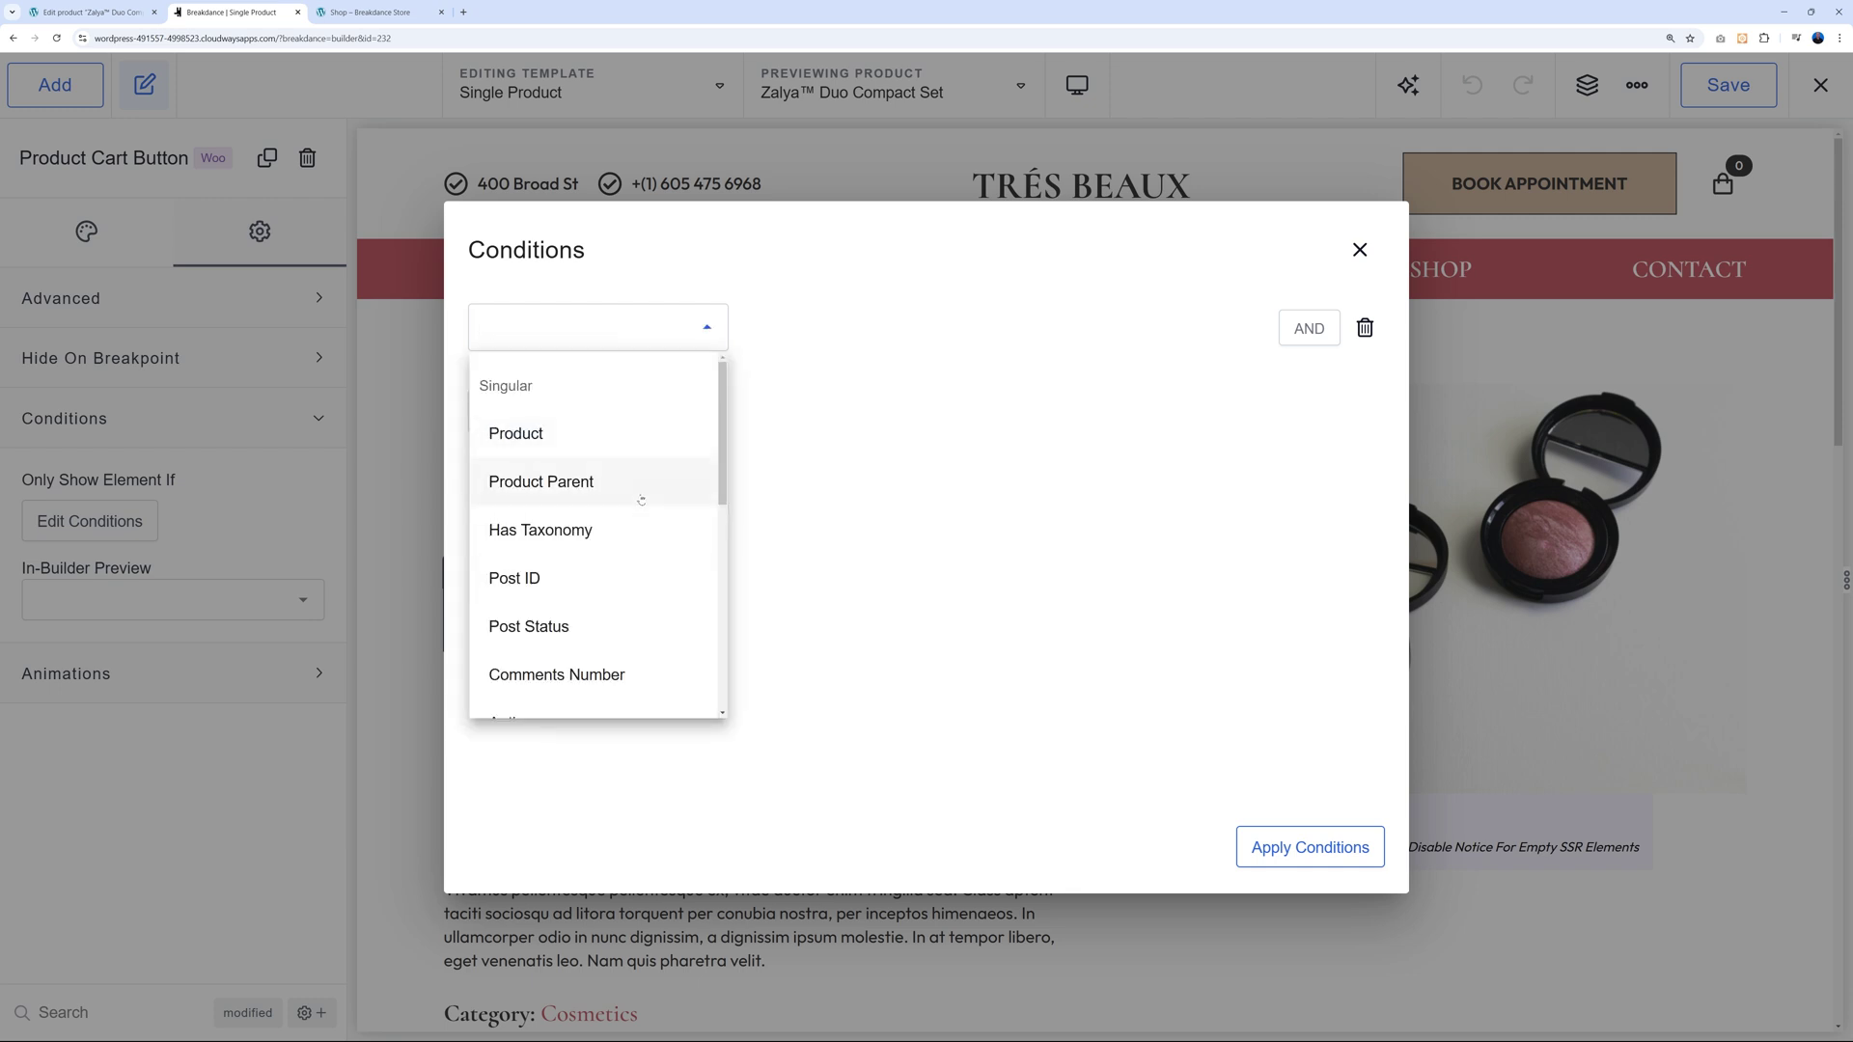
scroll(640, 500, "down", 1)
scroll(639, 500, "down", 6)
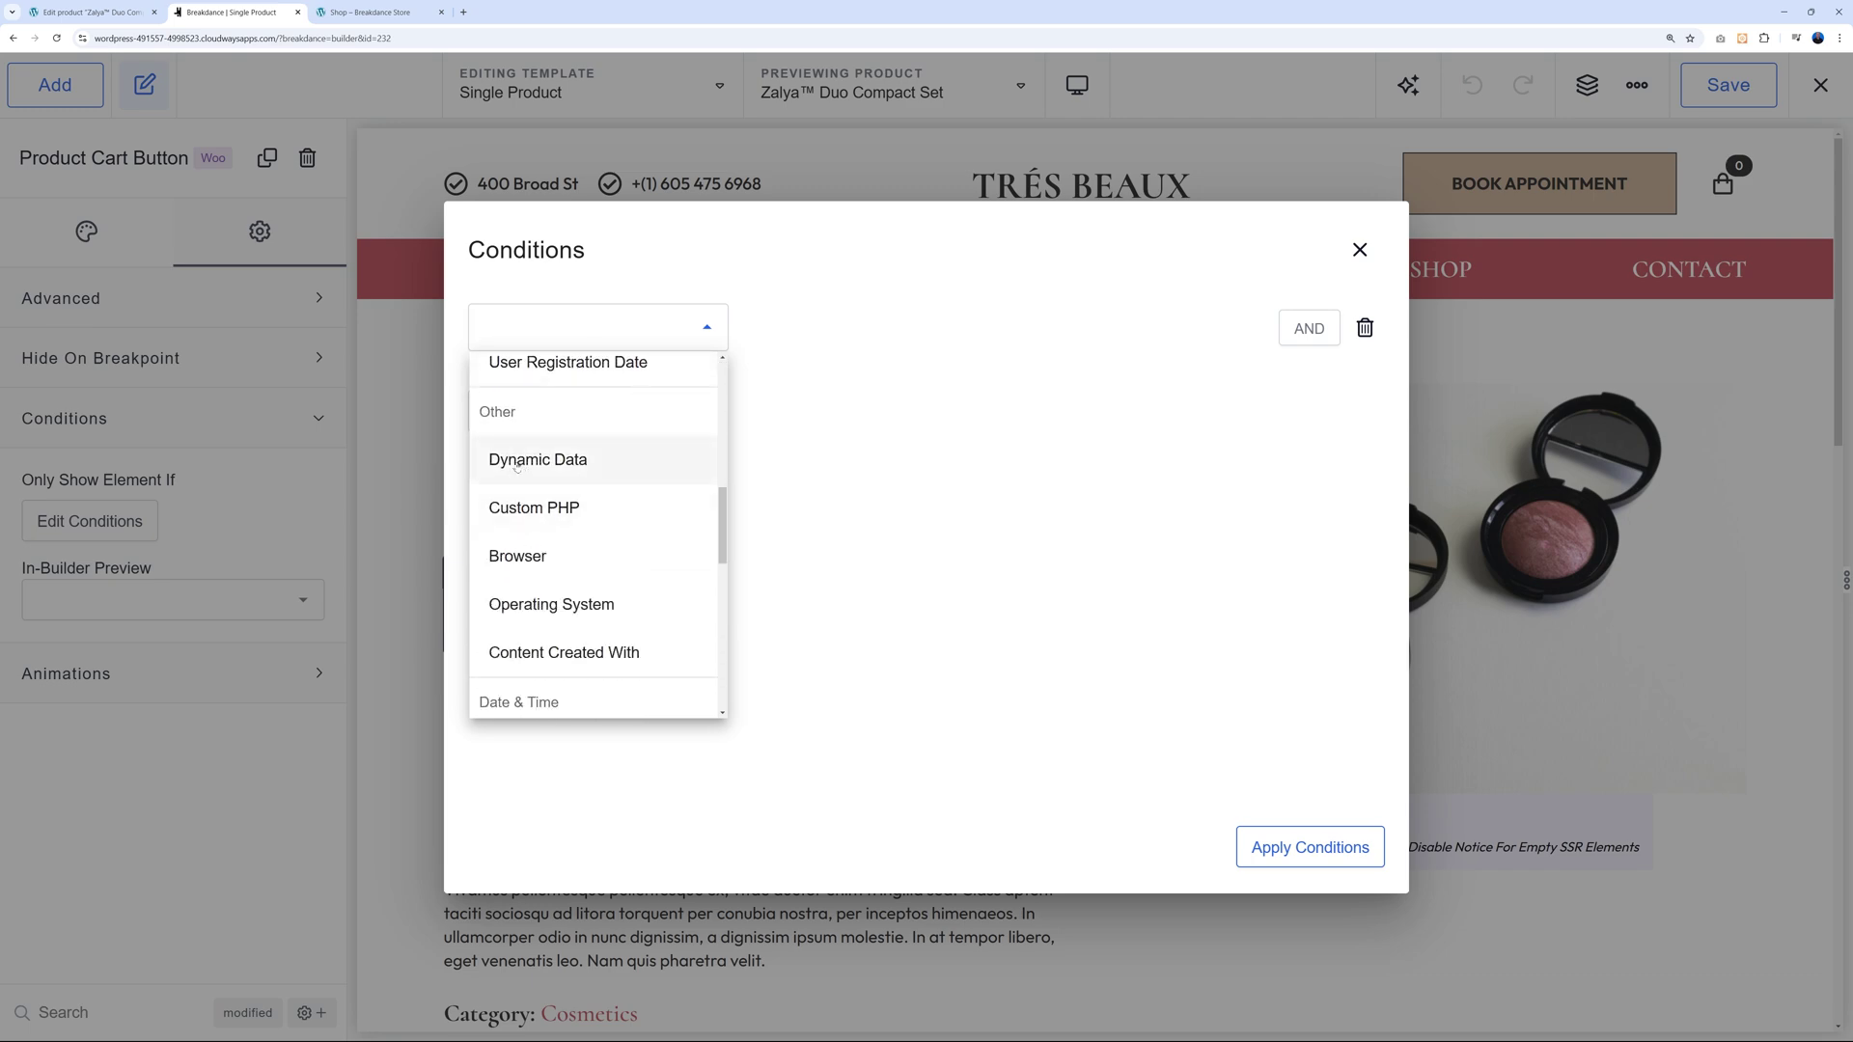
Apply a Dynamic Data condition: WooCommerce Product Image 'is not empty' on the Product Cart Button.
left_click(554, 461)
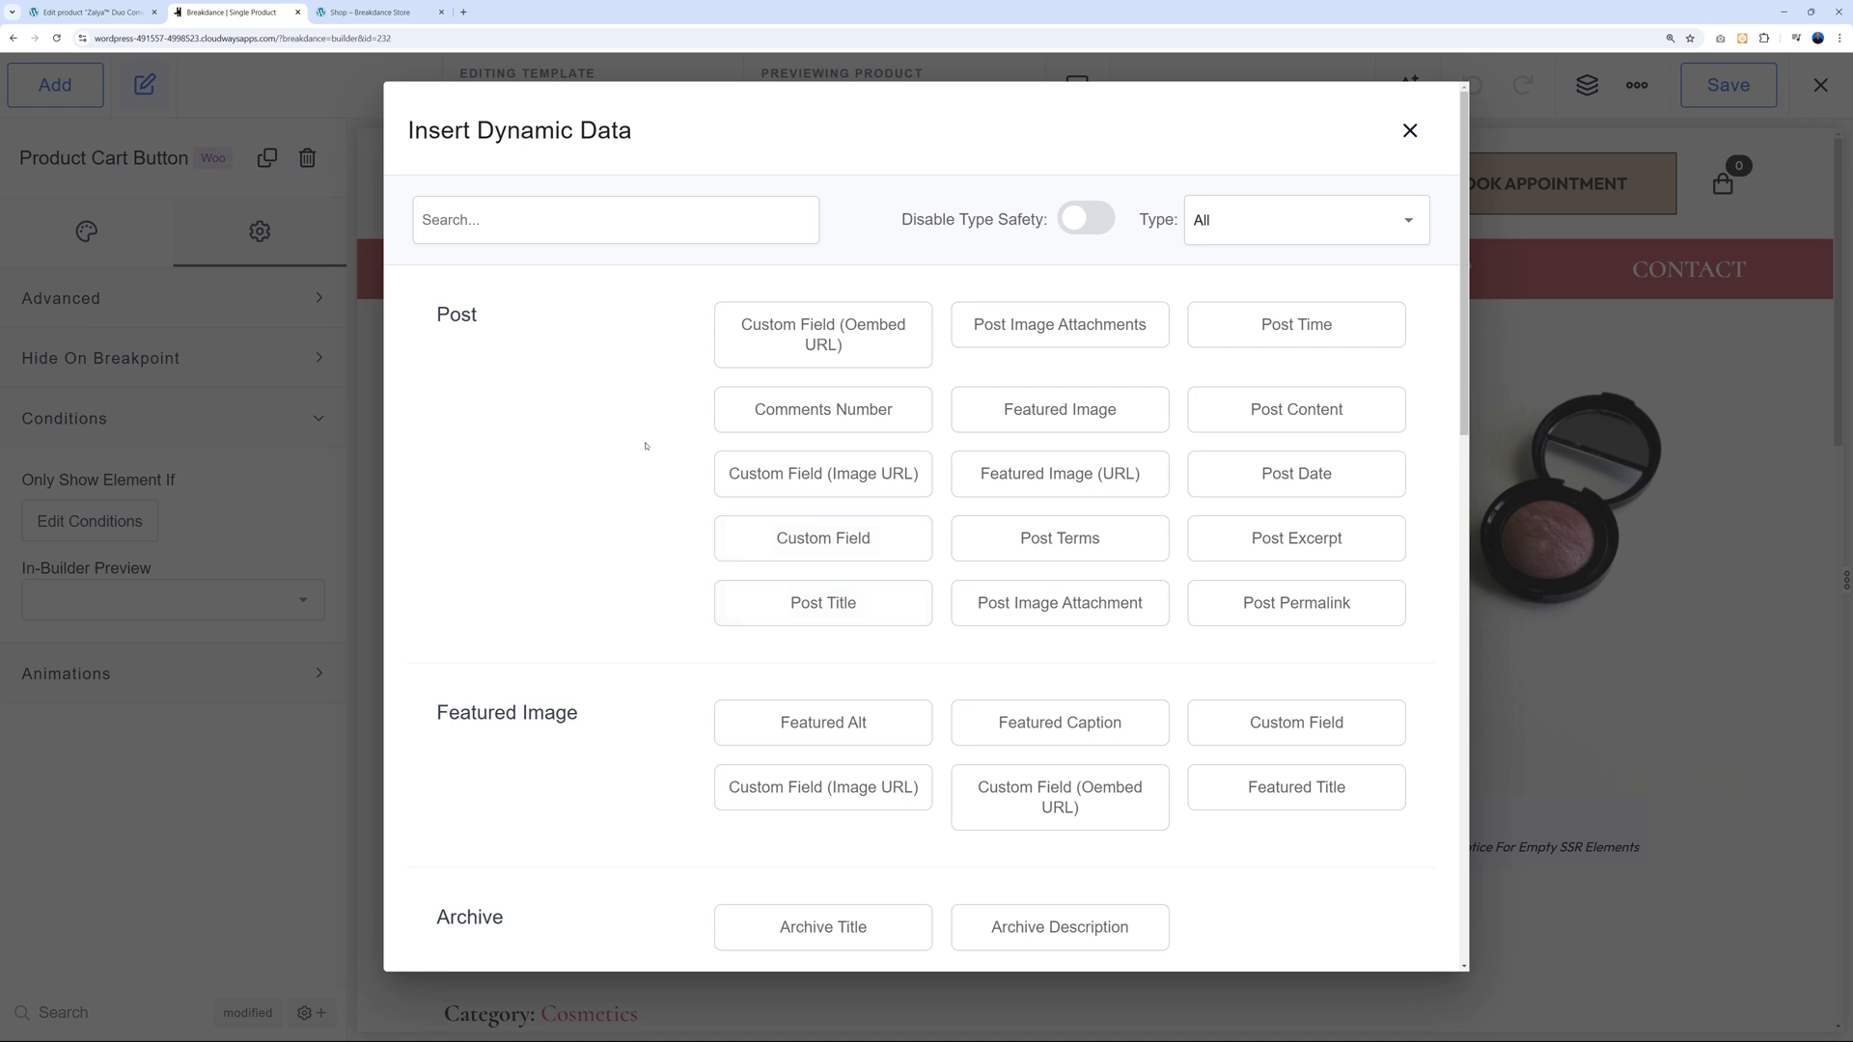
scroll(608, 587, "down", 5)
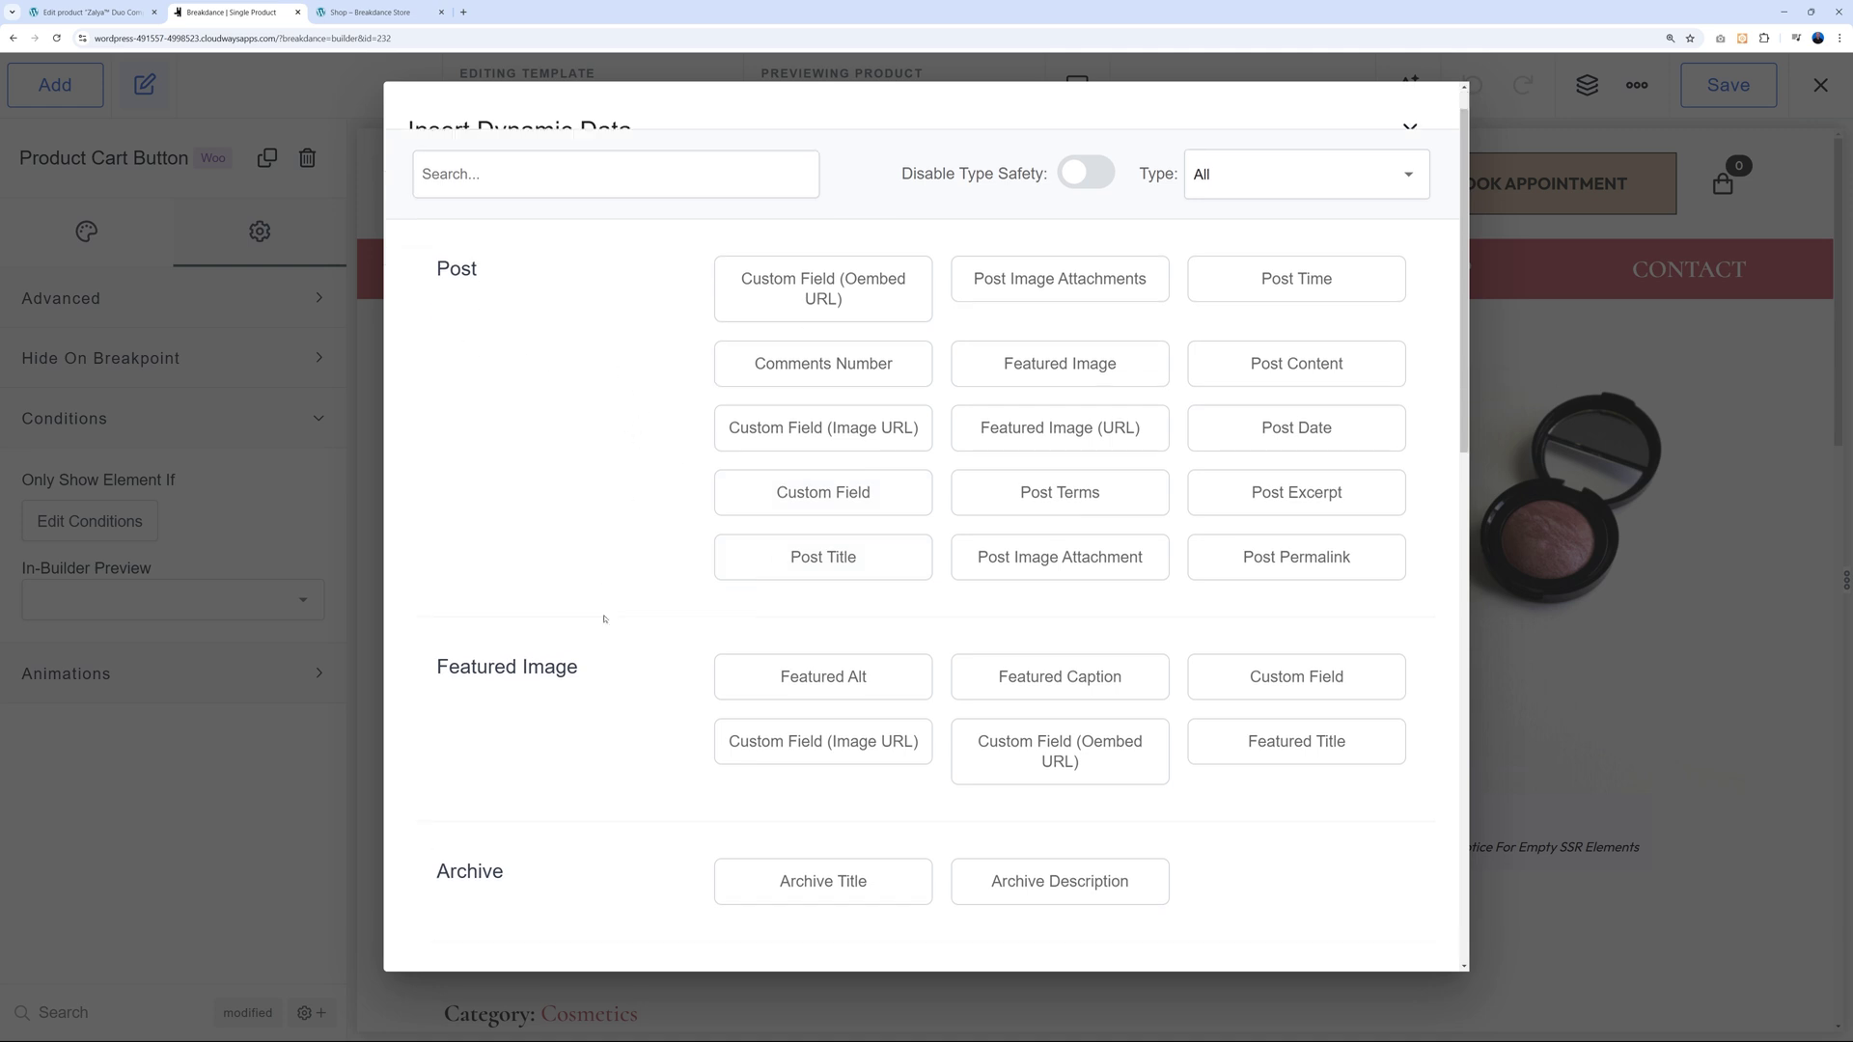
scroll(591, 567, "down", 6)
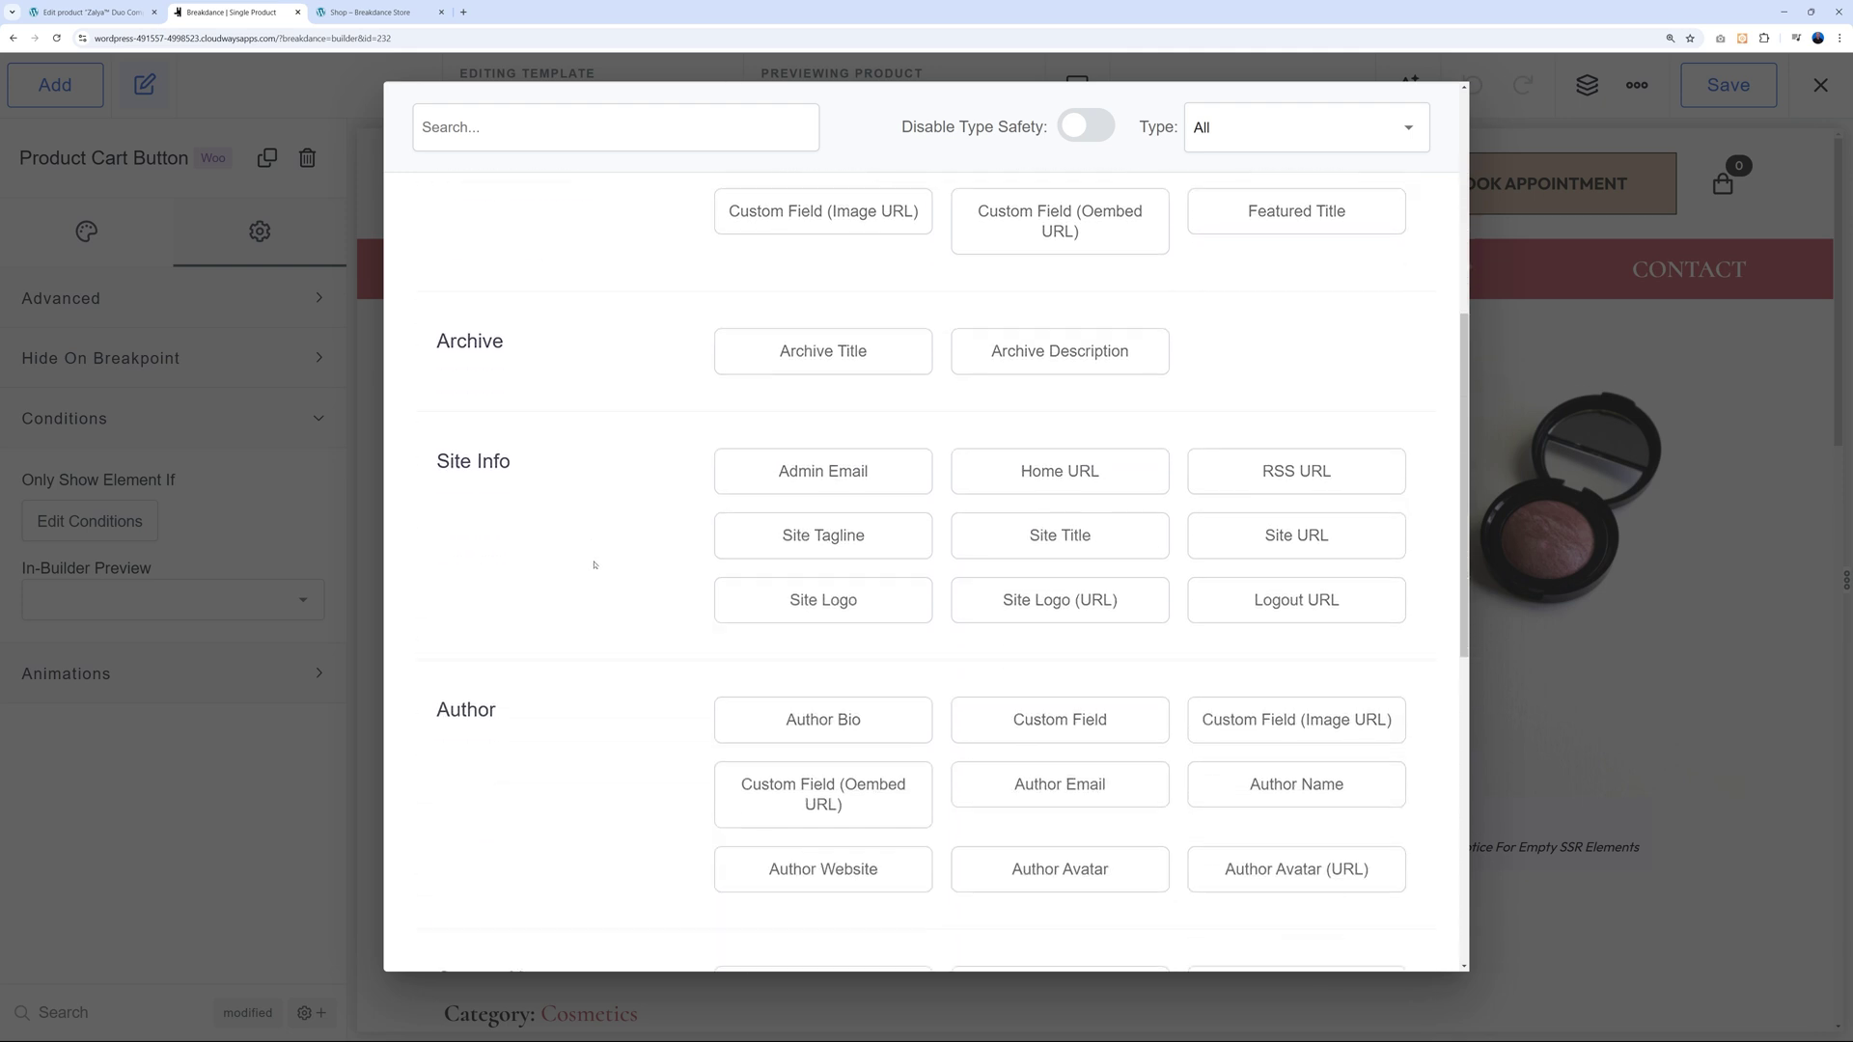
scroll(624, 595, "down", 3)
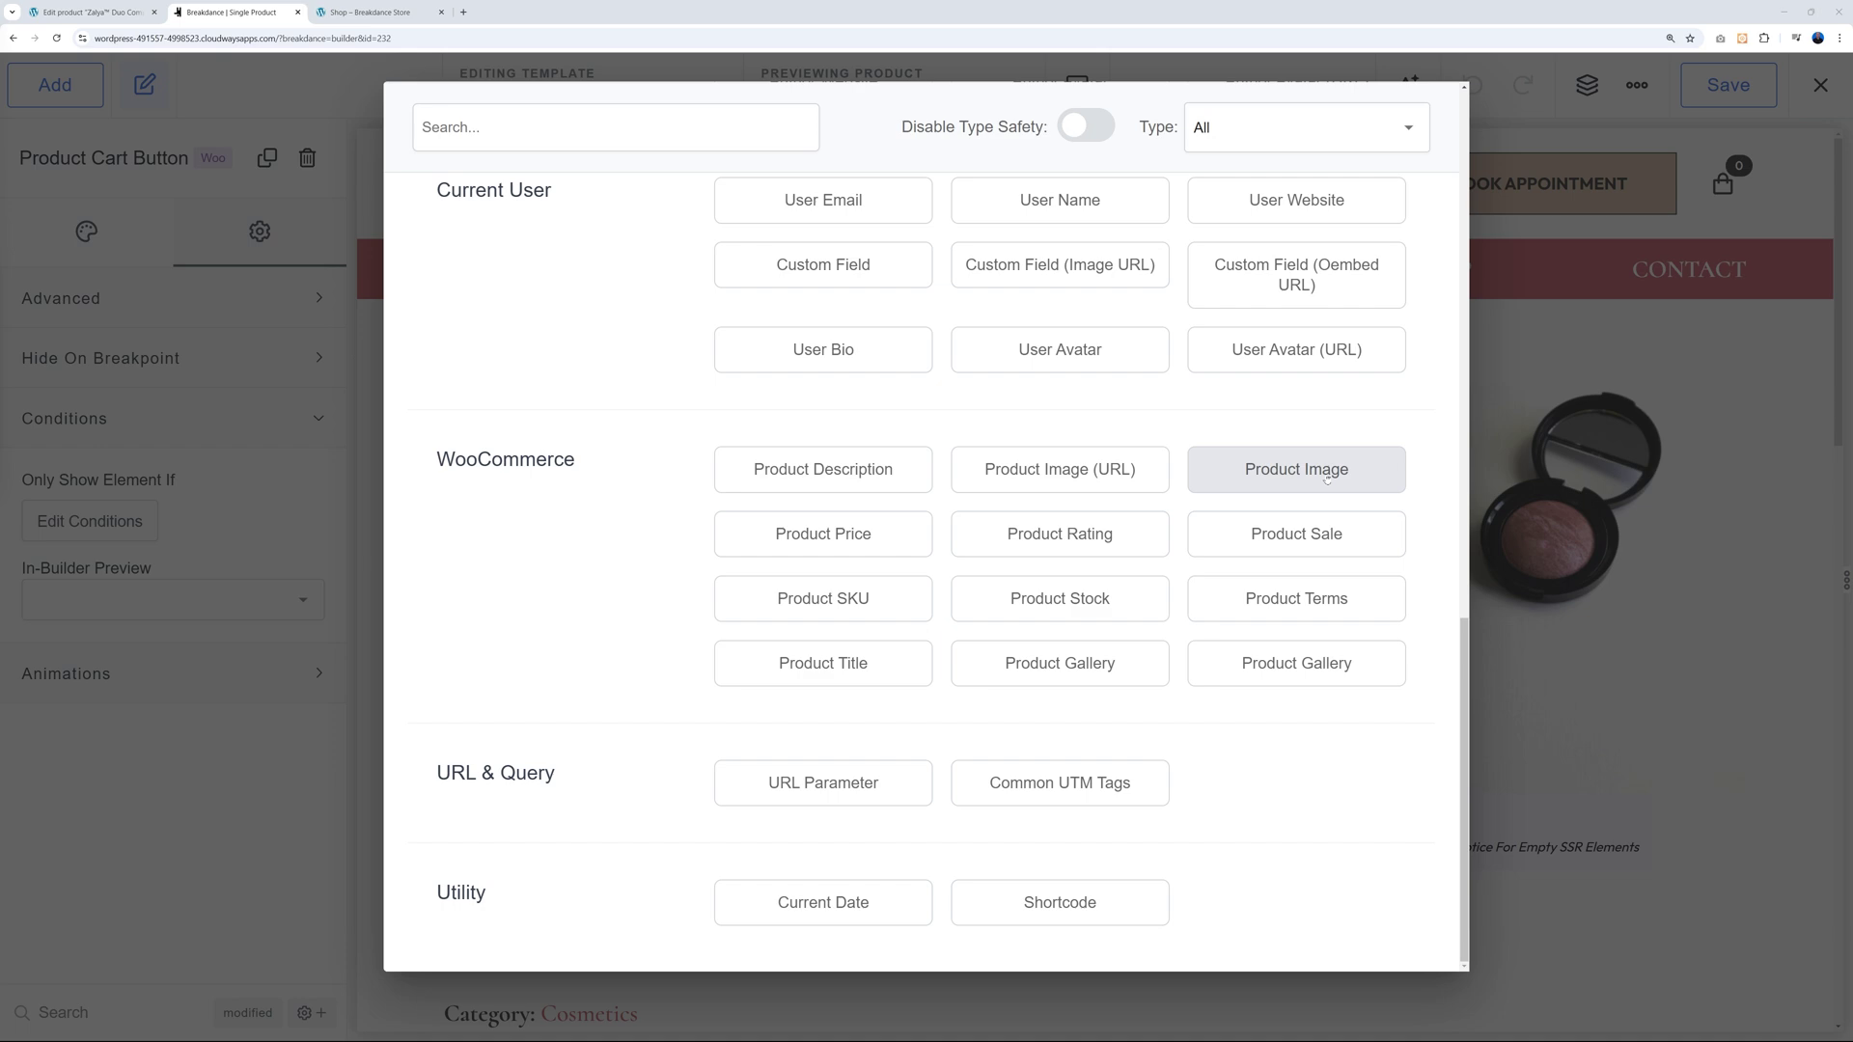
left_click(1311, 475)
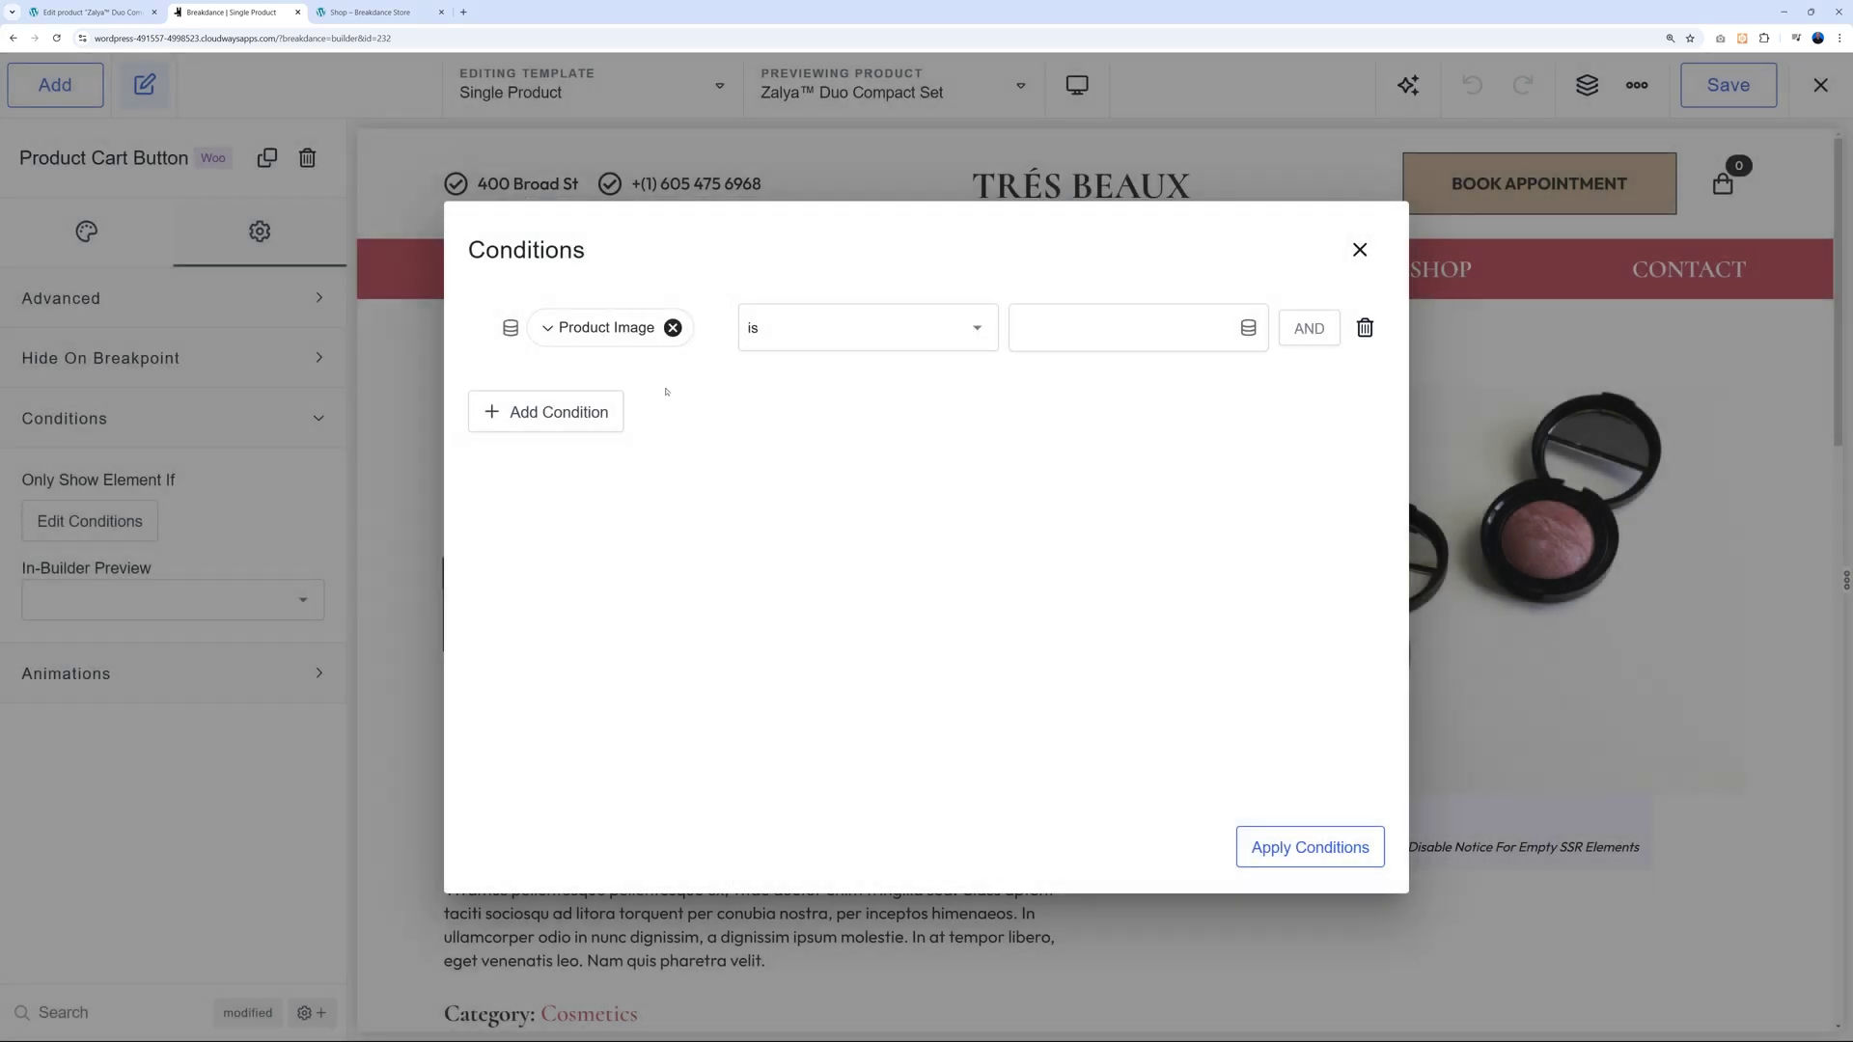
left_click(917, 329)
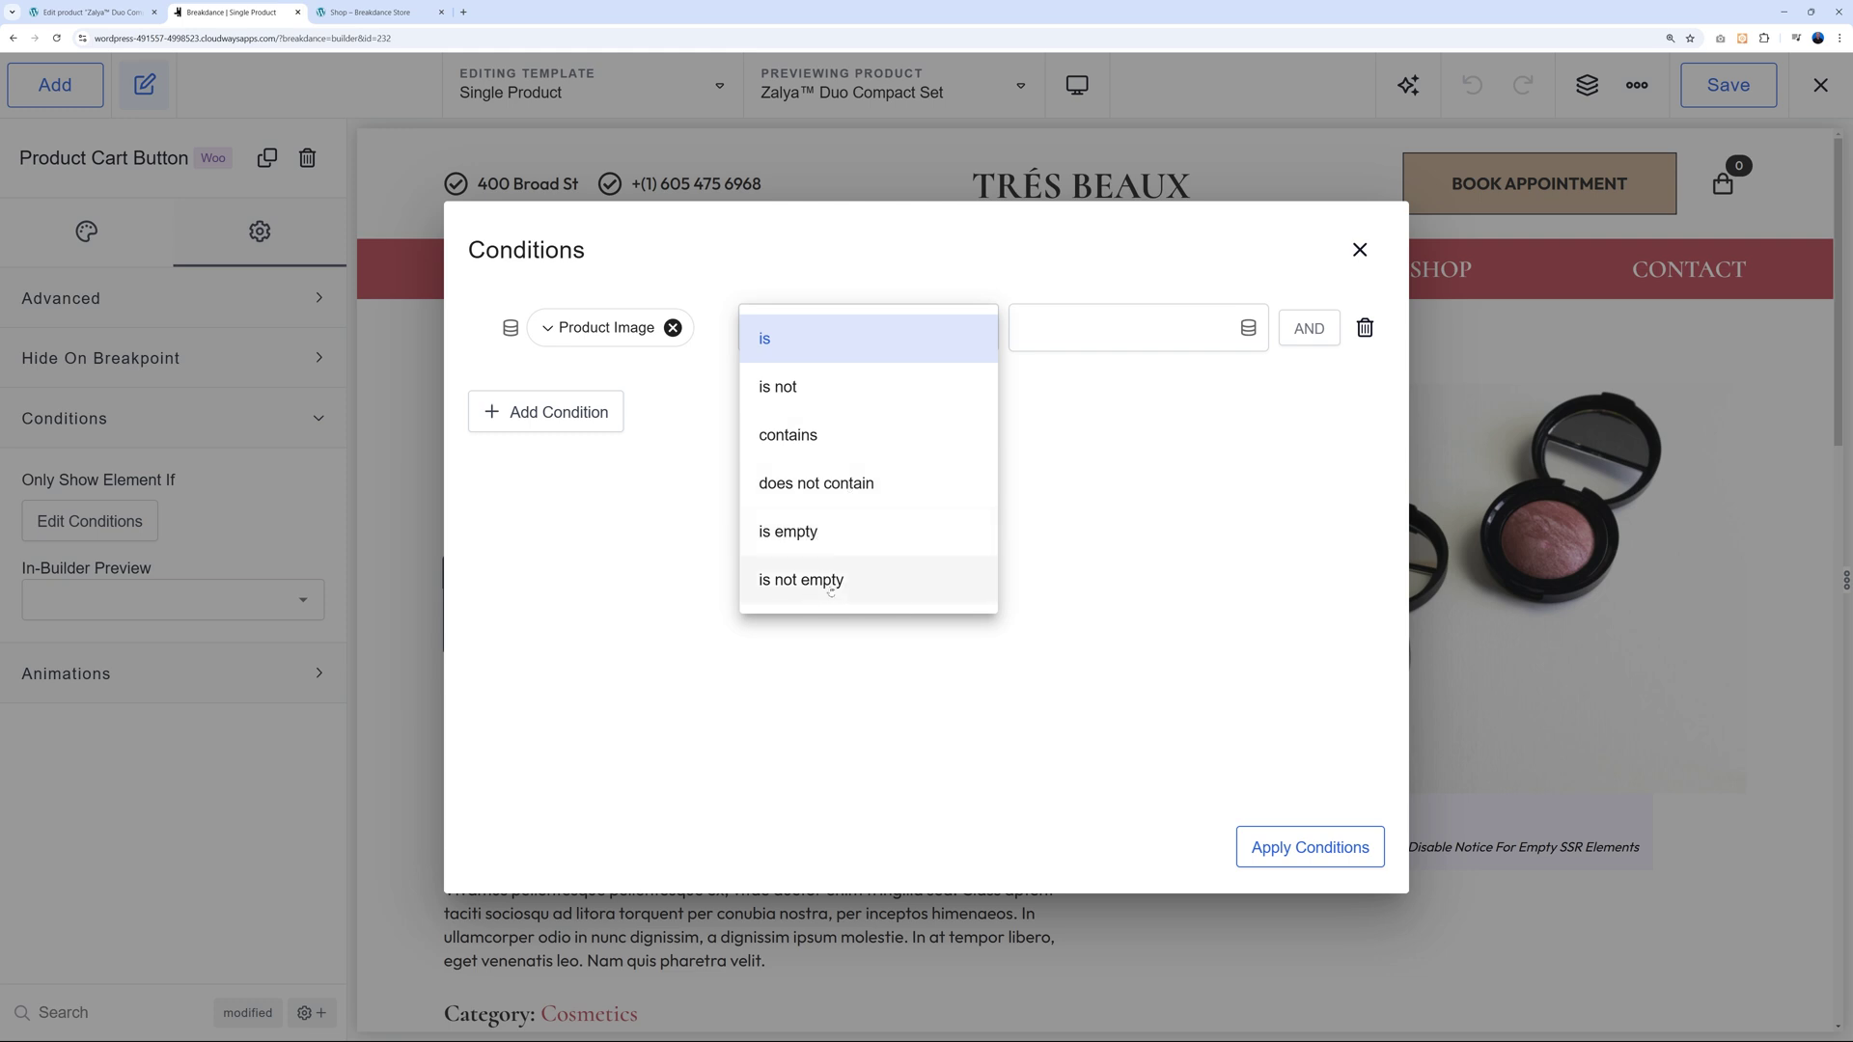
left_click(829, 583)
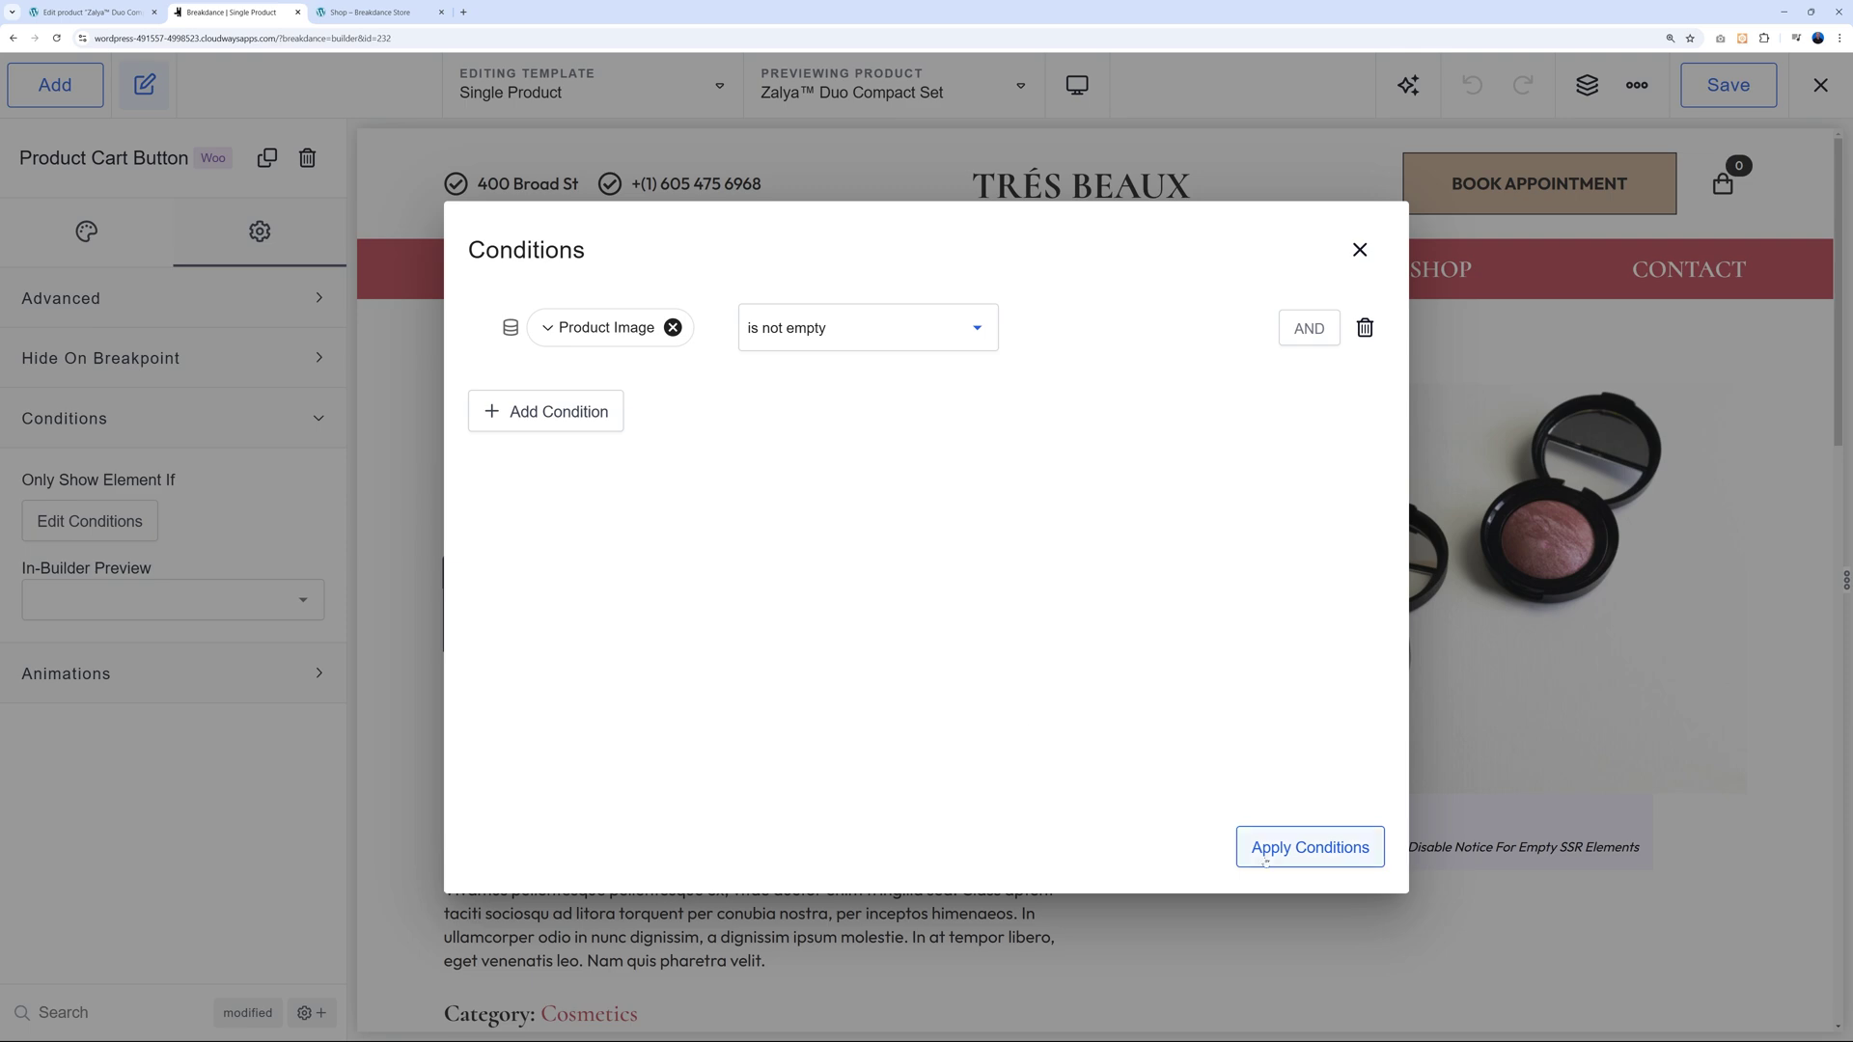
left_click(1260, 859)
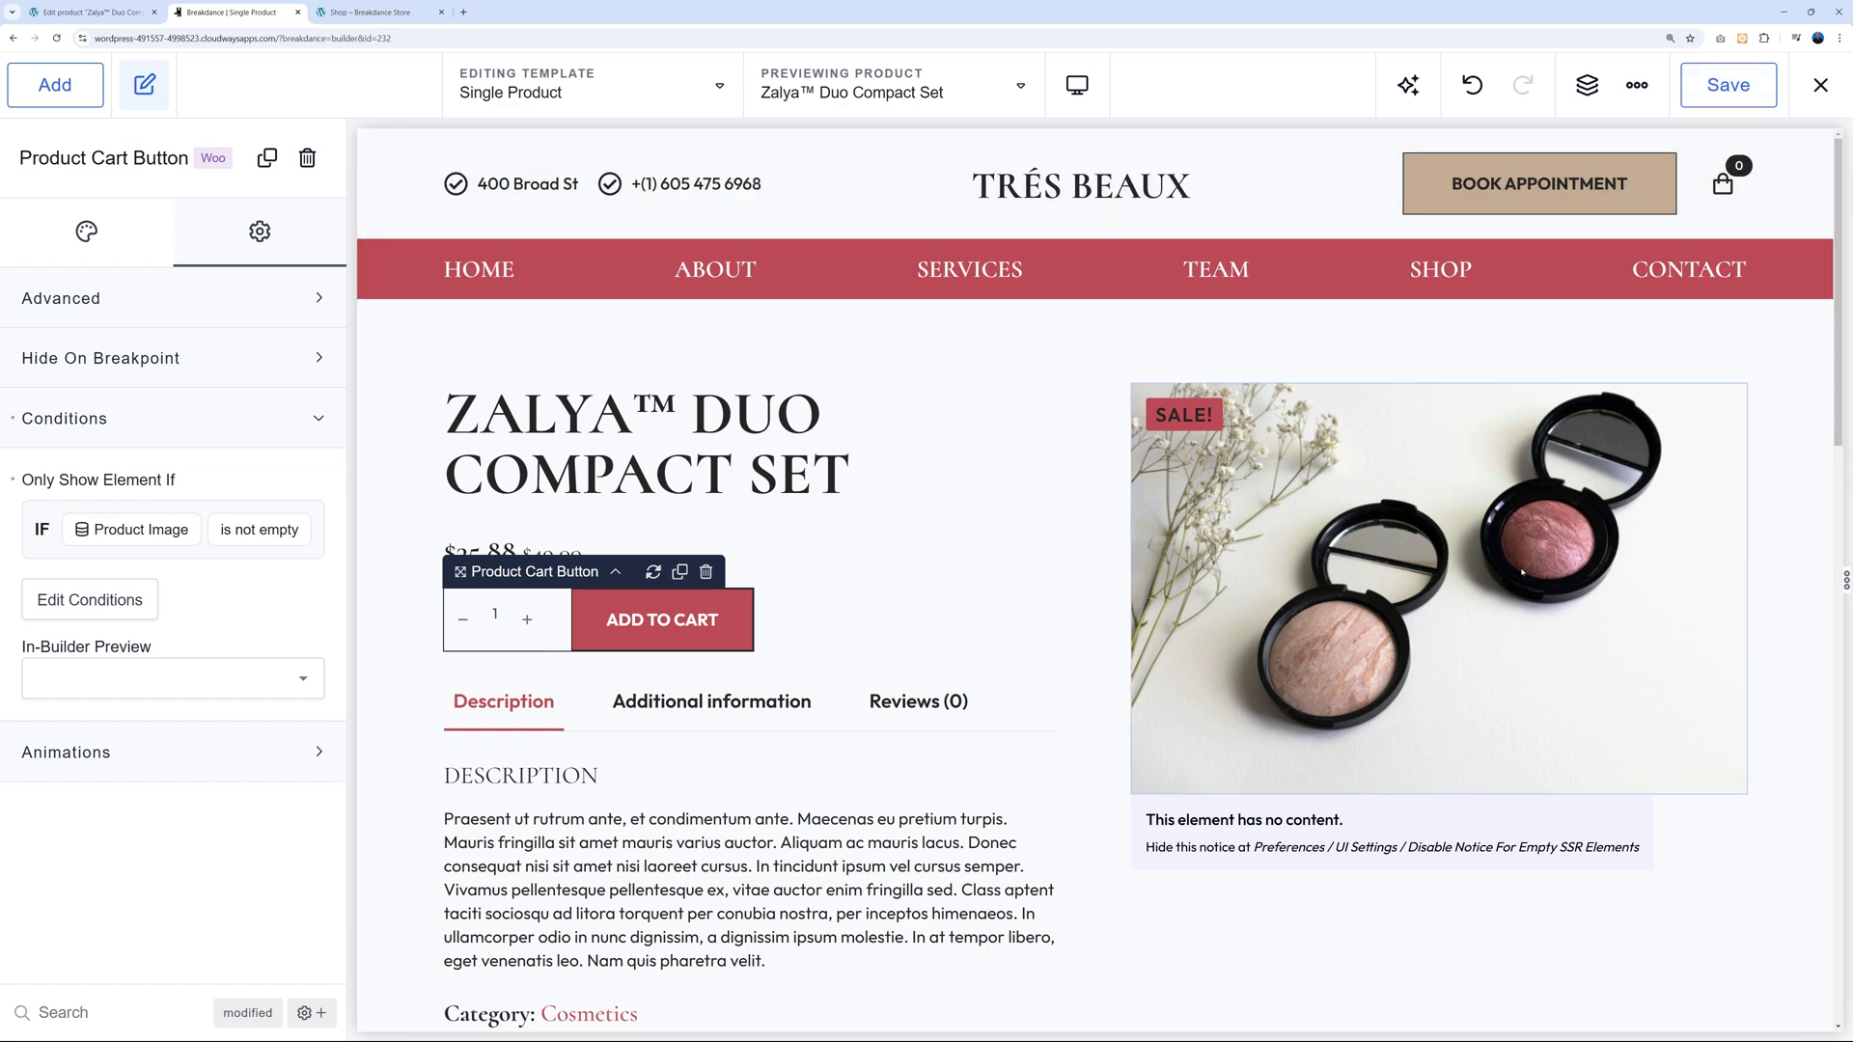
left_click(372, 11)
View the live Zalya™ Duo Compact Set product page, then return to its Edit product screen.
left_click(788, 706)
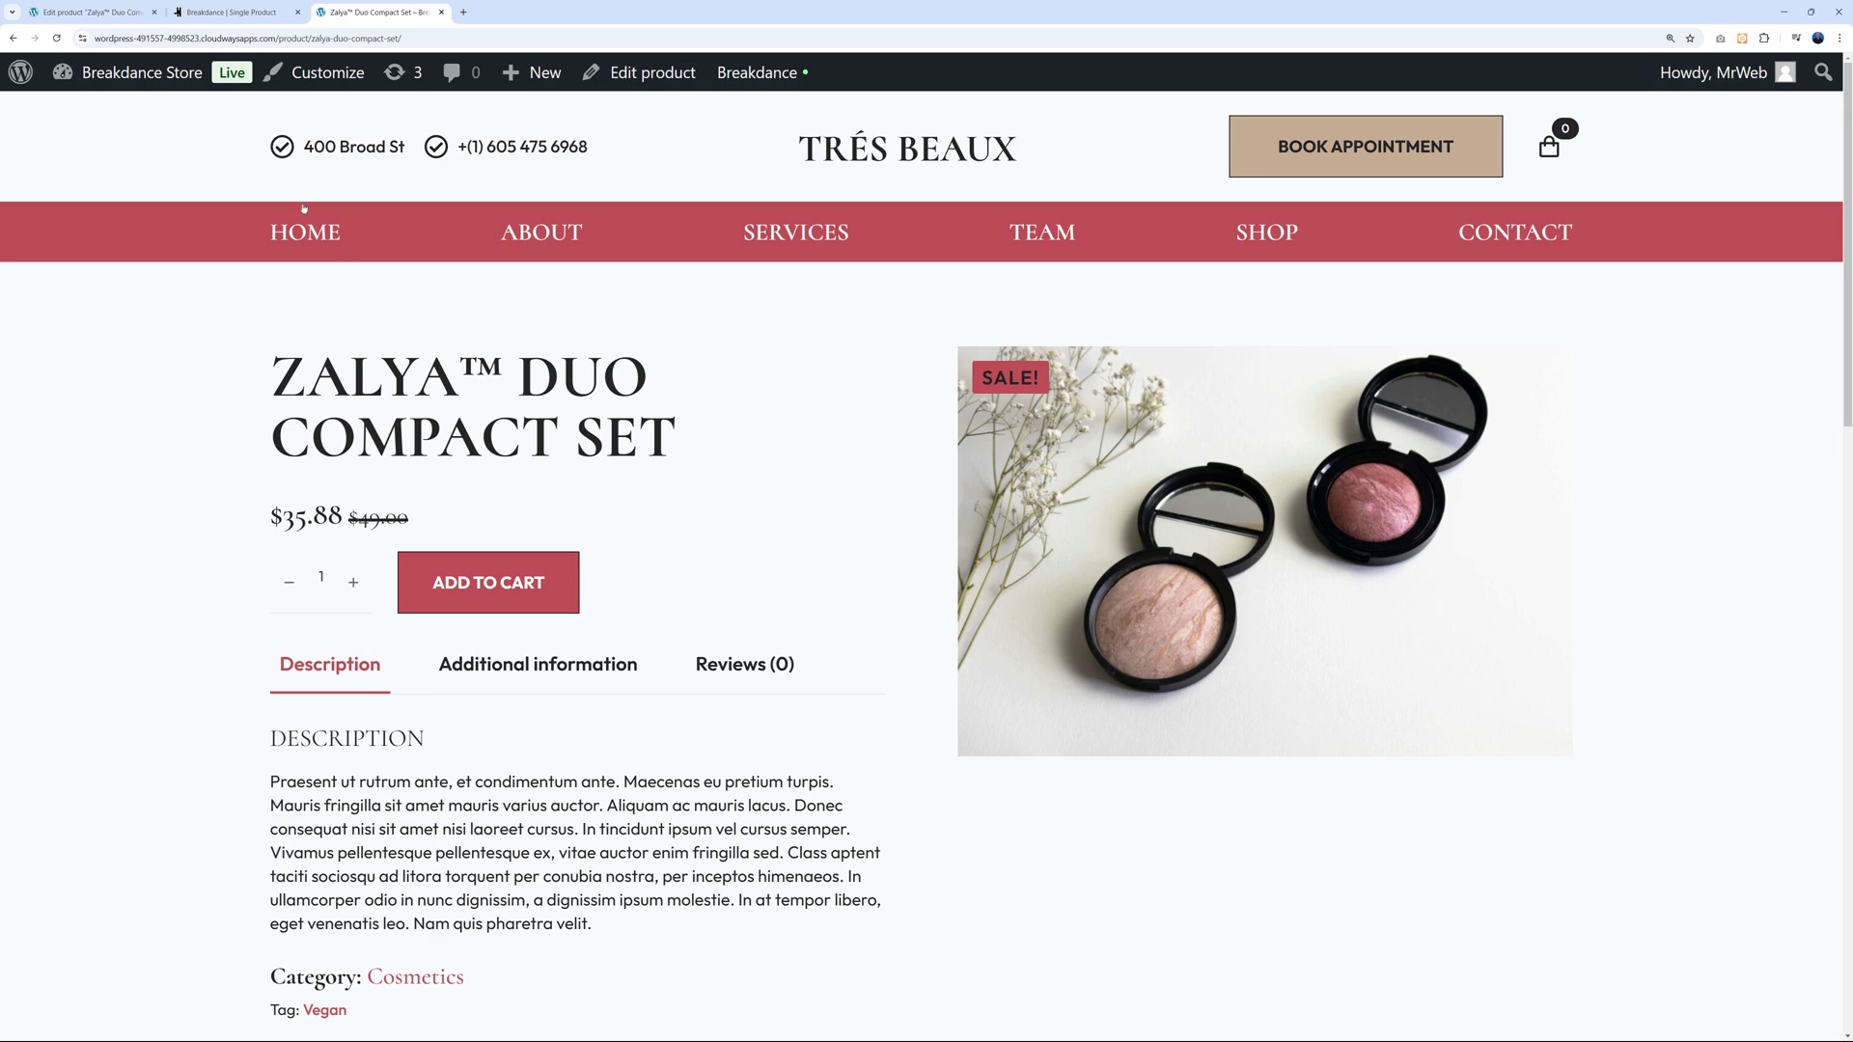
left_click(116, 13)
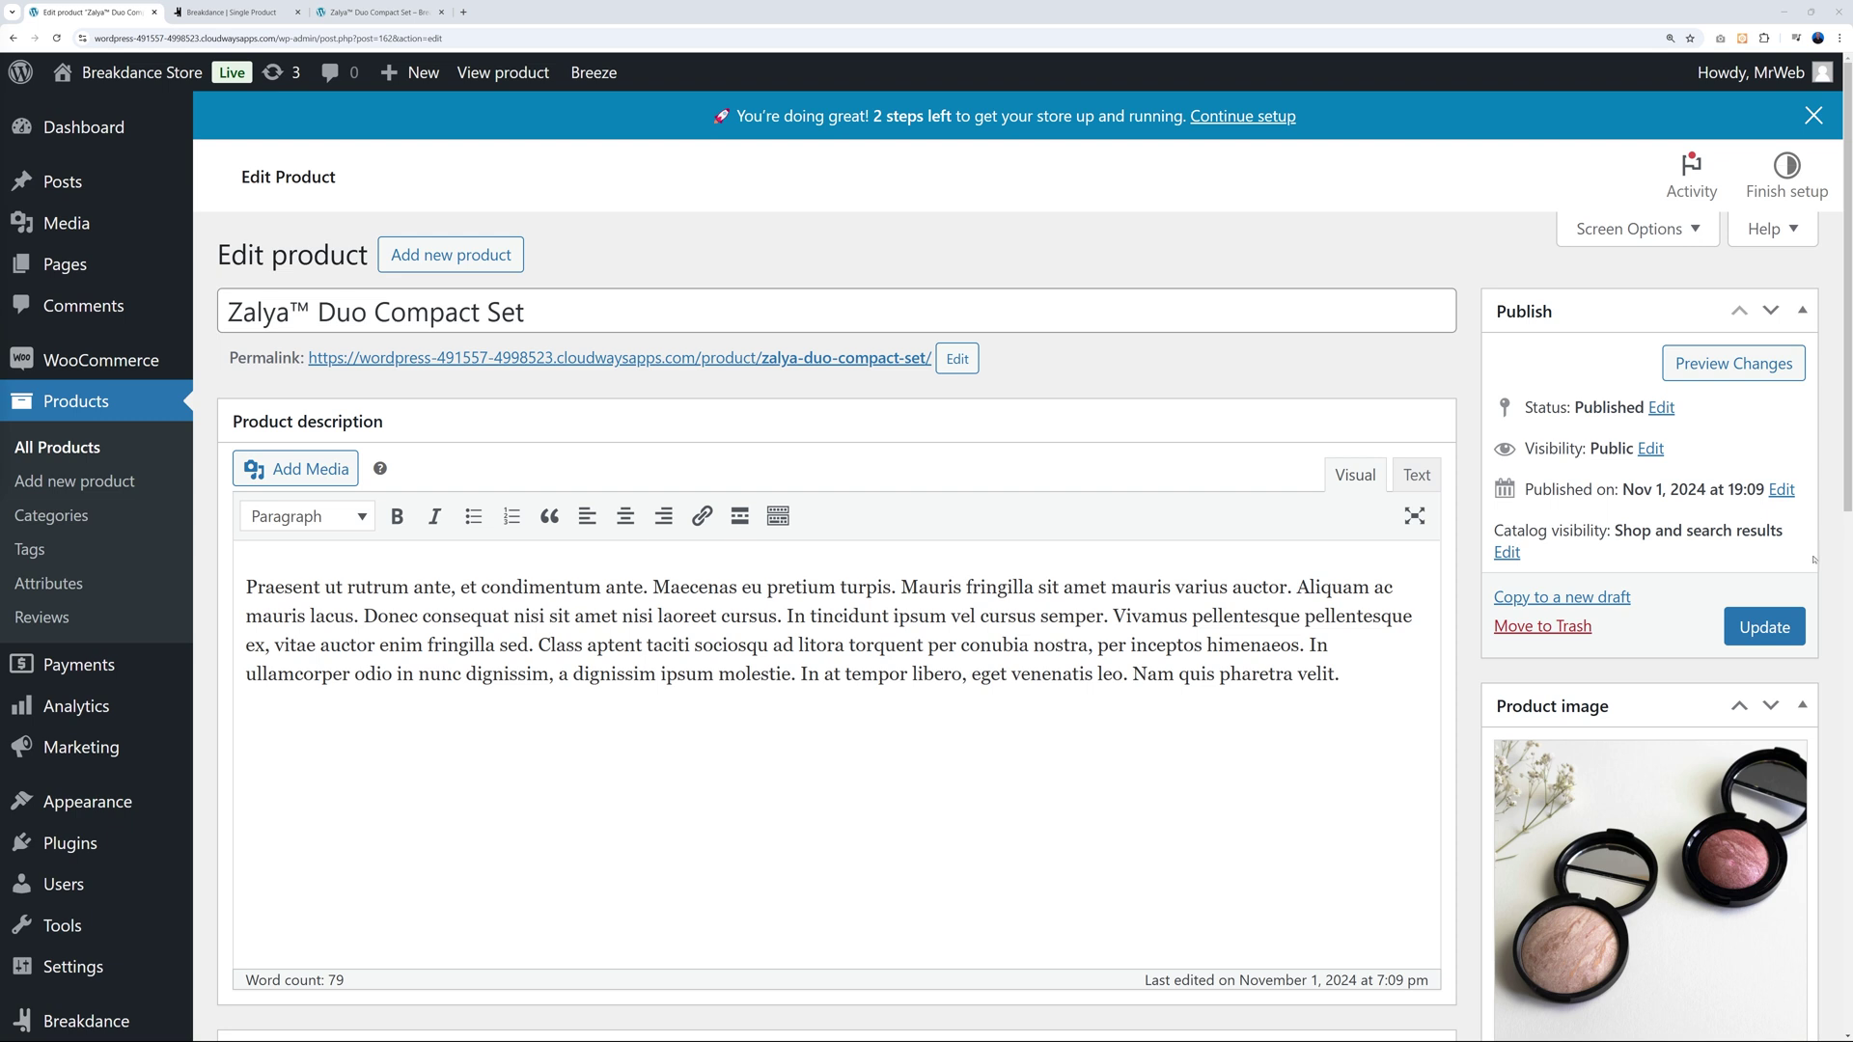
Remove Zalya™ Duo Compact Set's product image, update it, and verify Add to Cart disappears.
scroll(1565, 705, "down", 3)
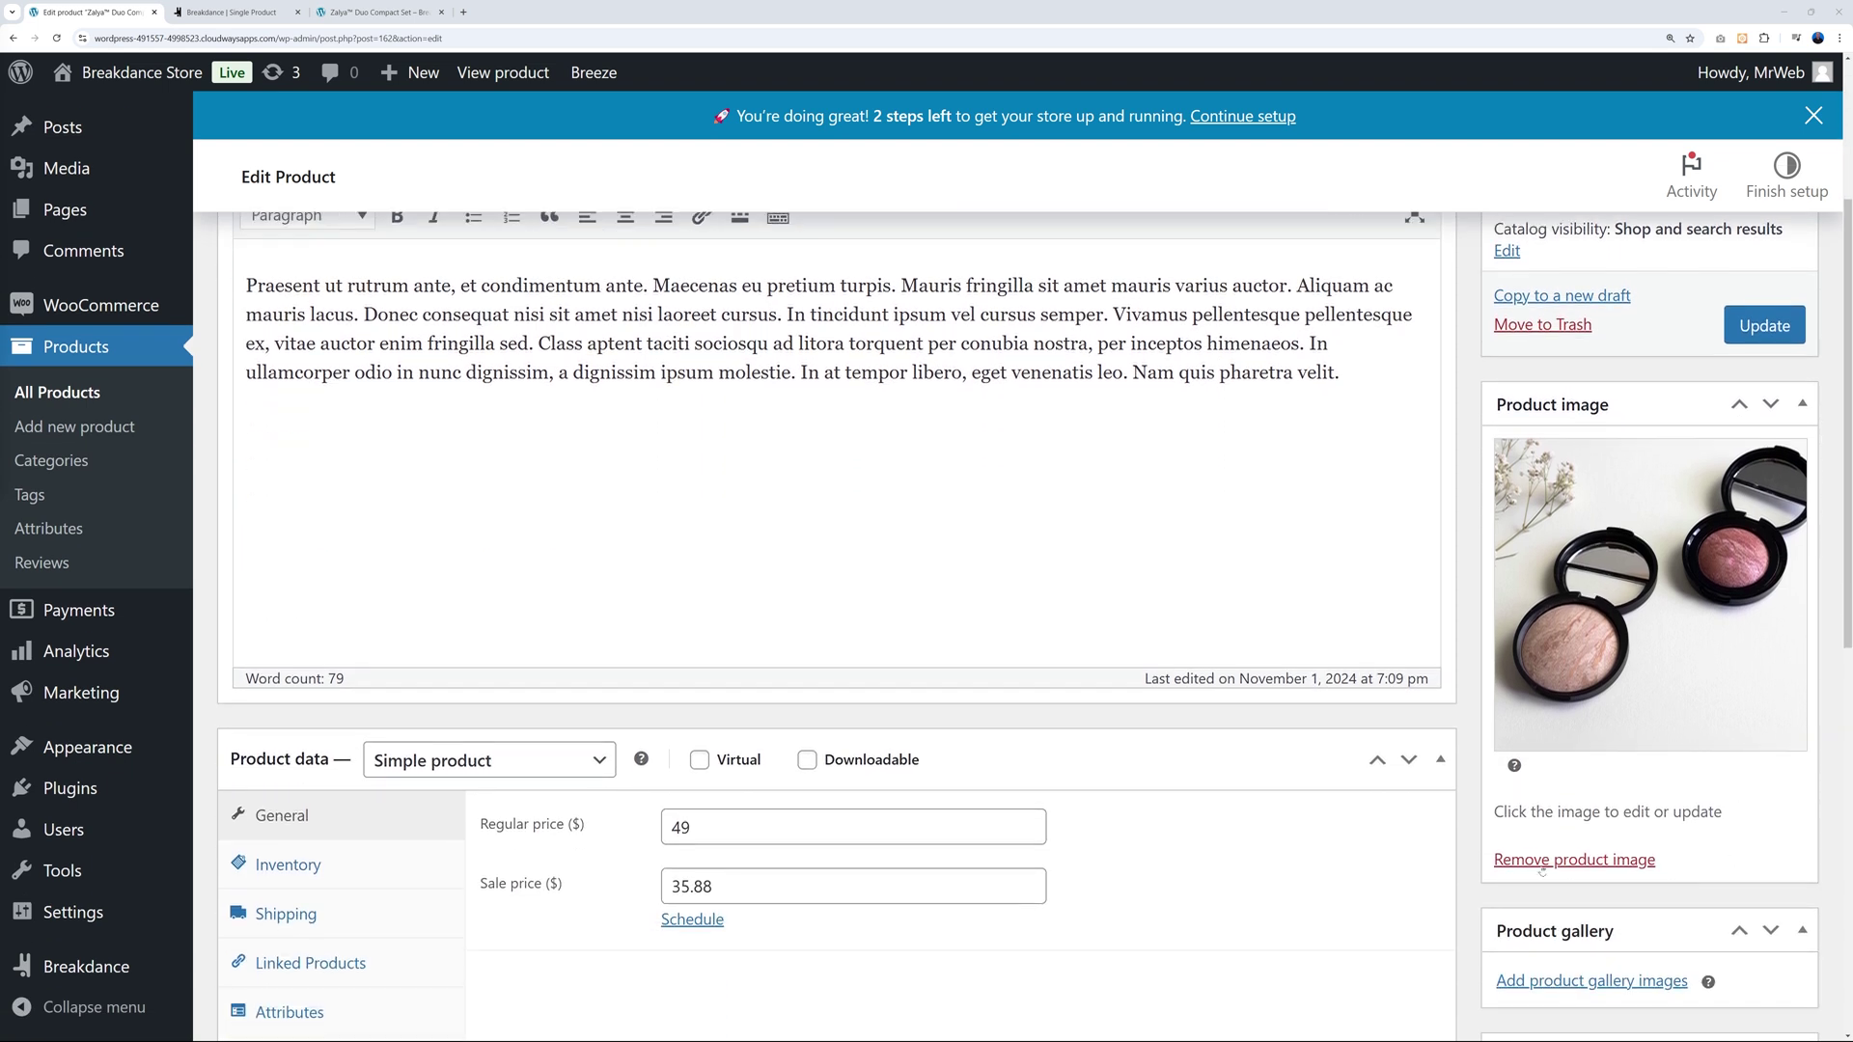
left_click(1547, 862)
left_click(1773, 331)
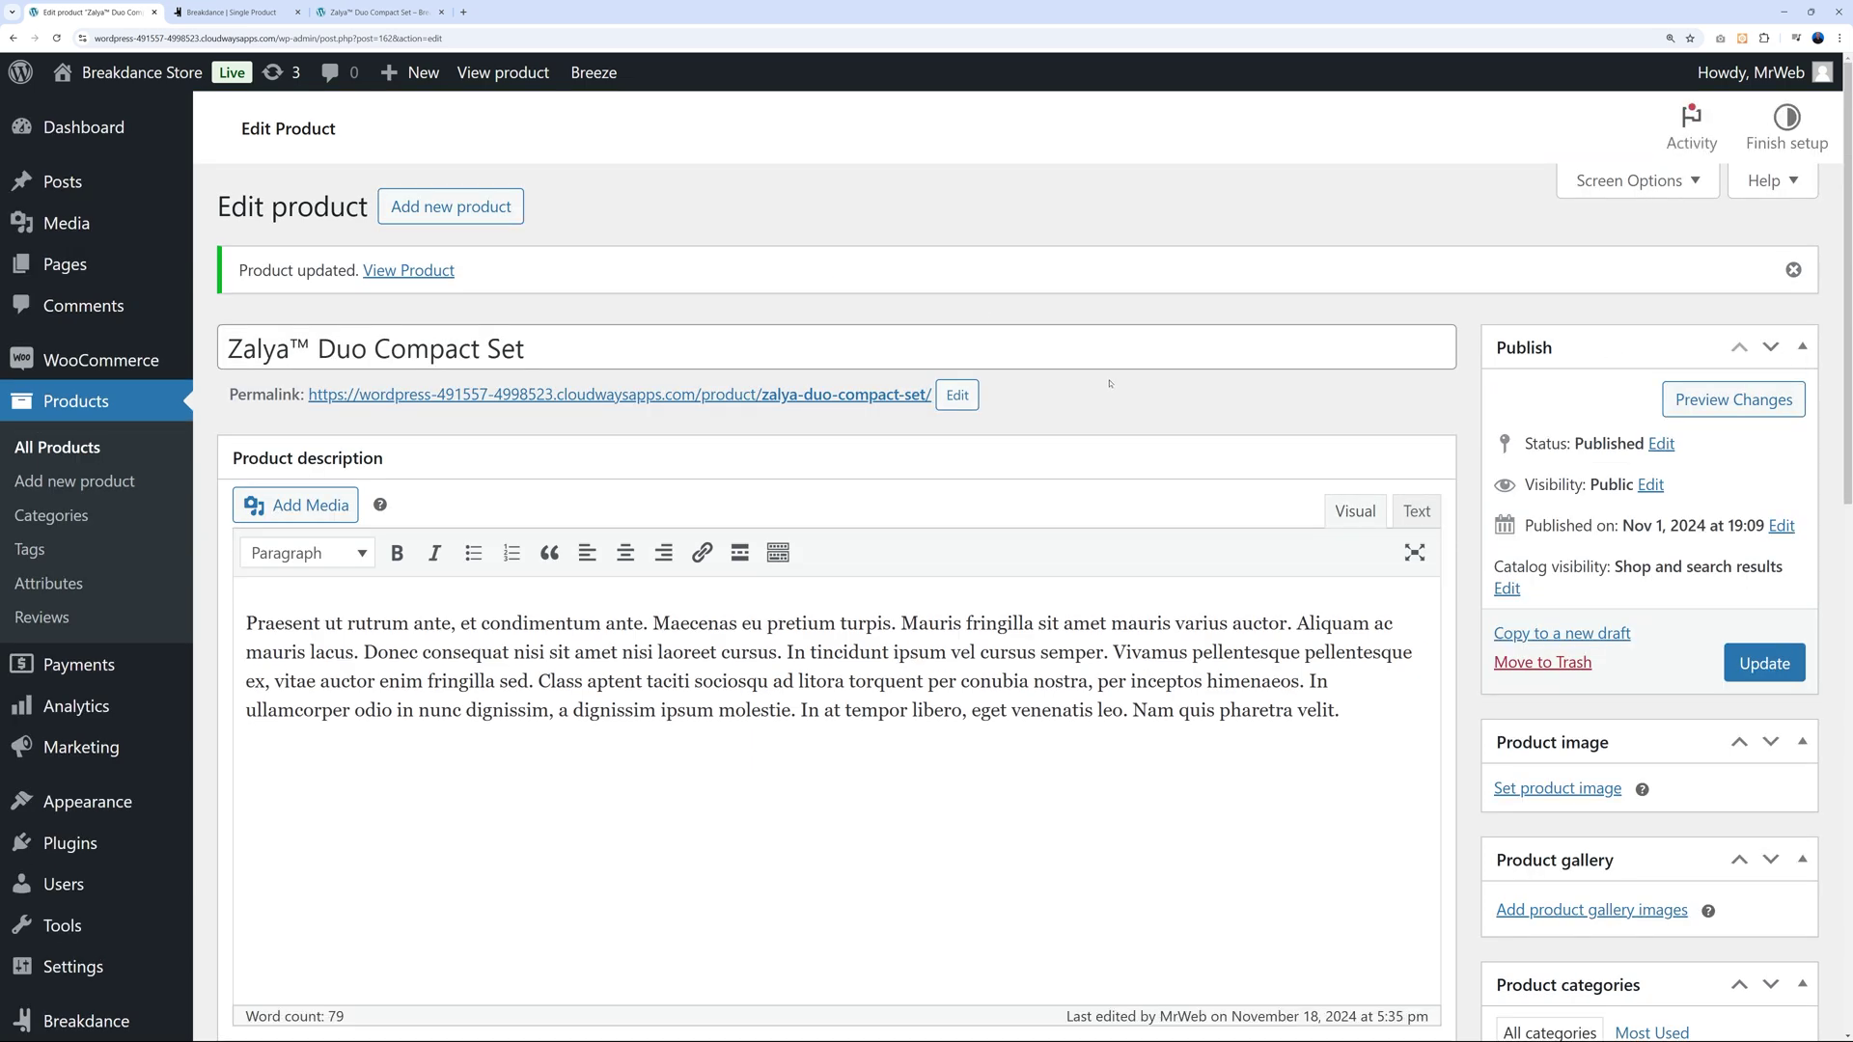
left_click(376, 15)
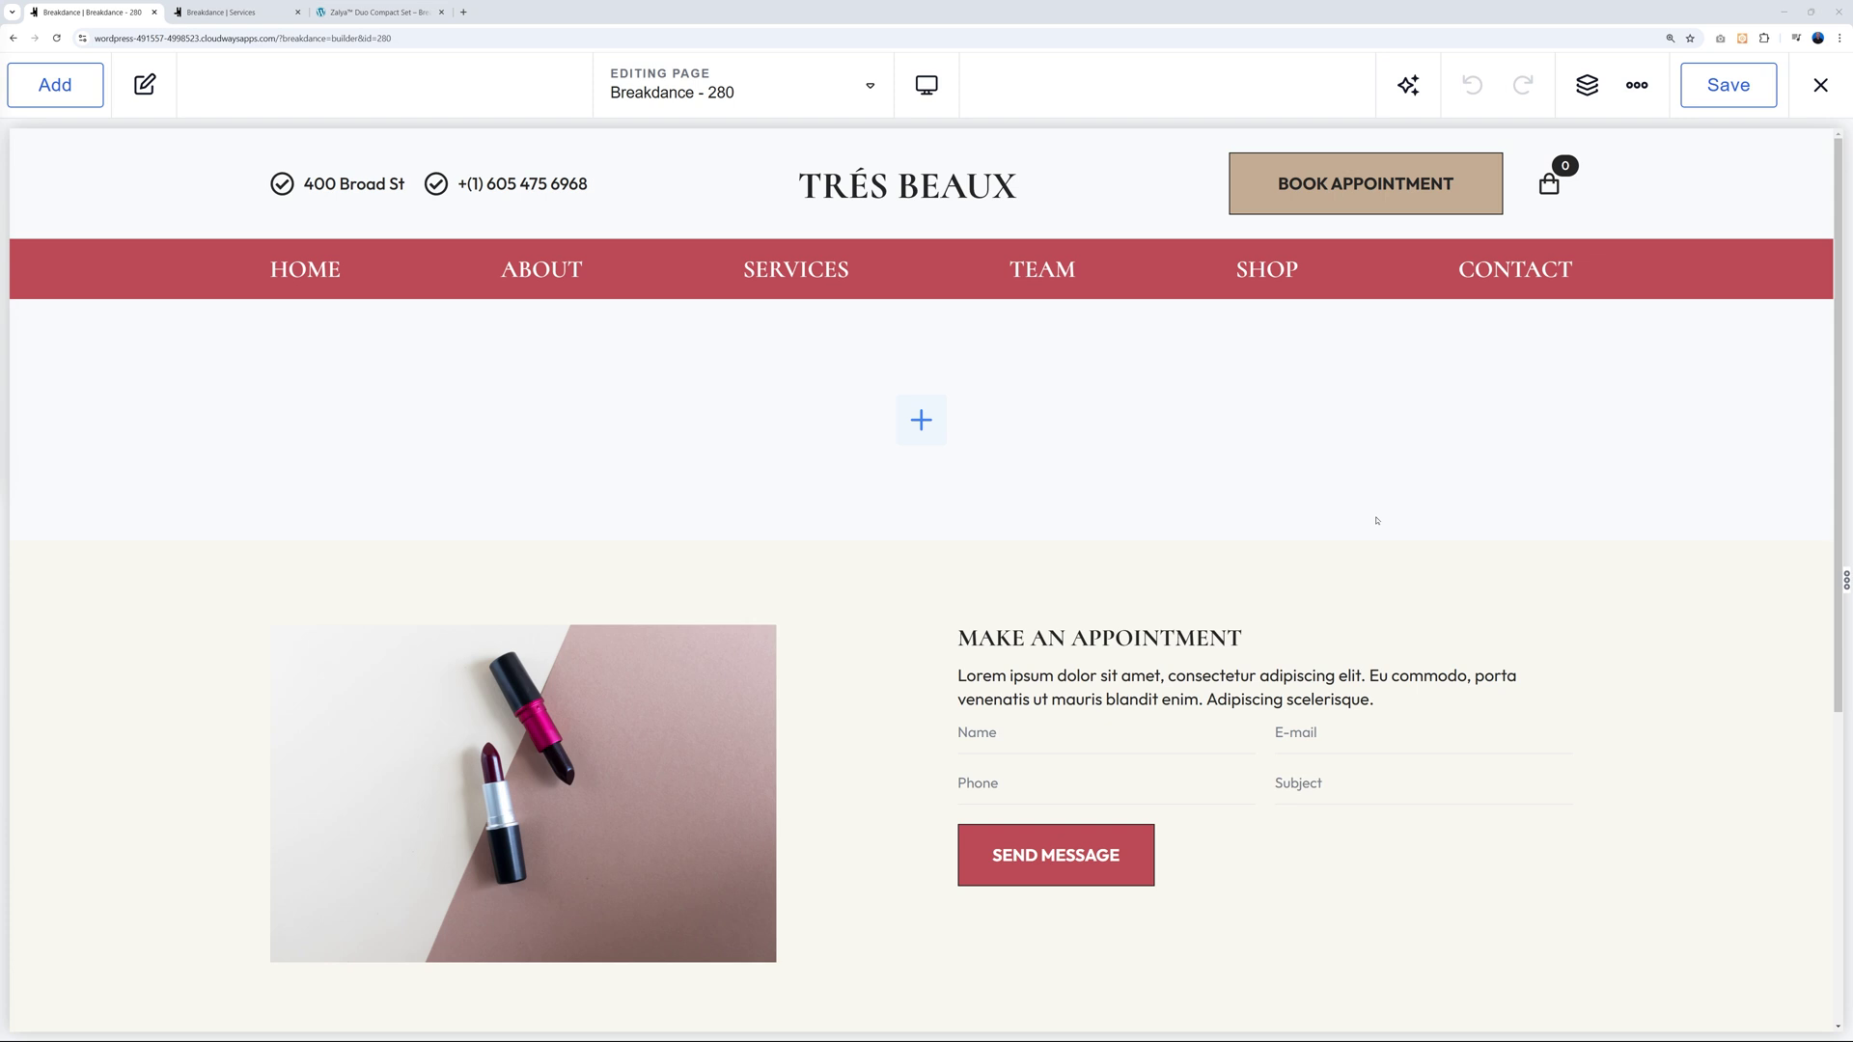
left_click(55, 85)
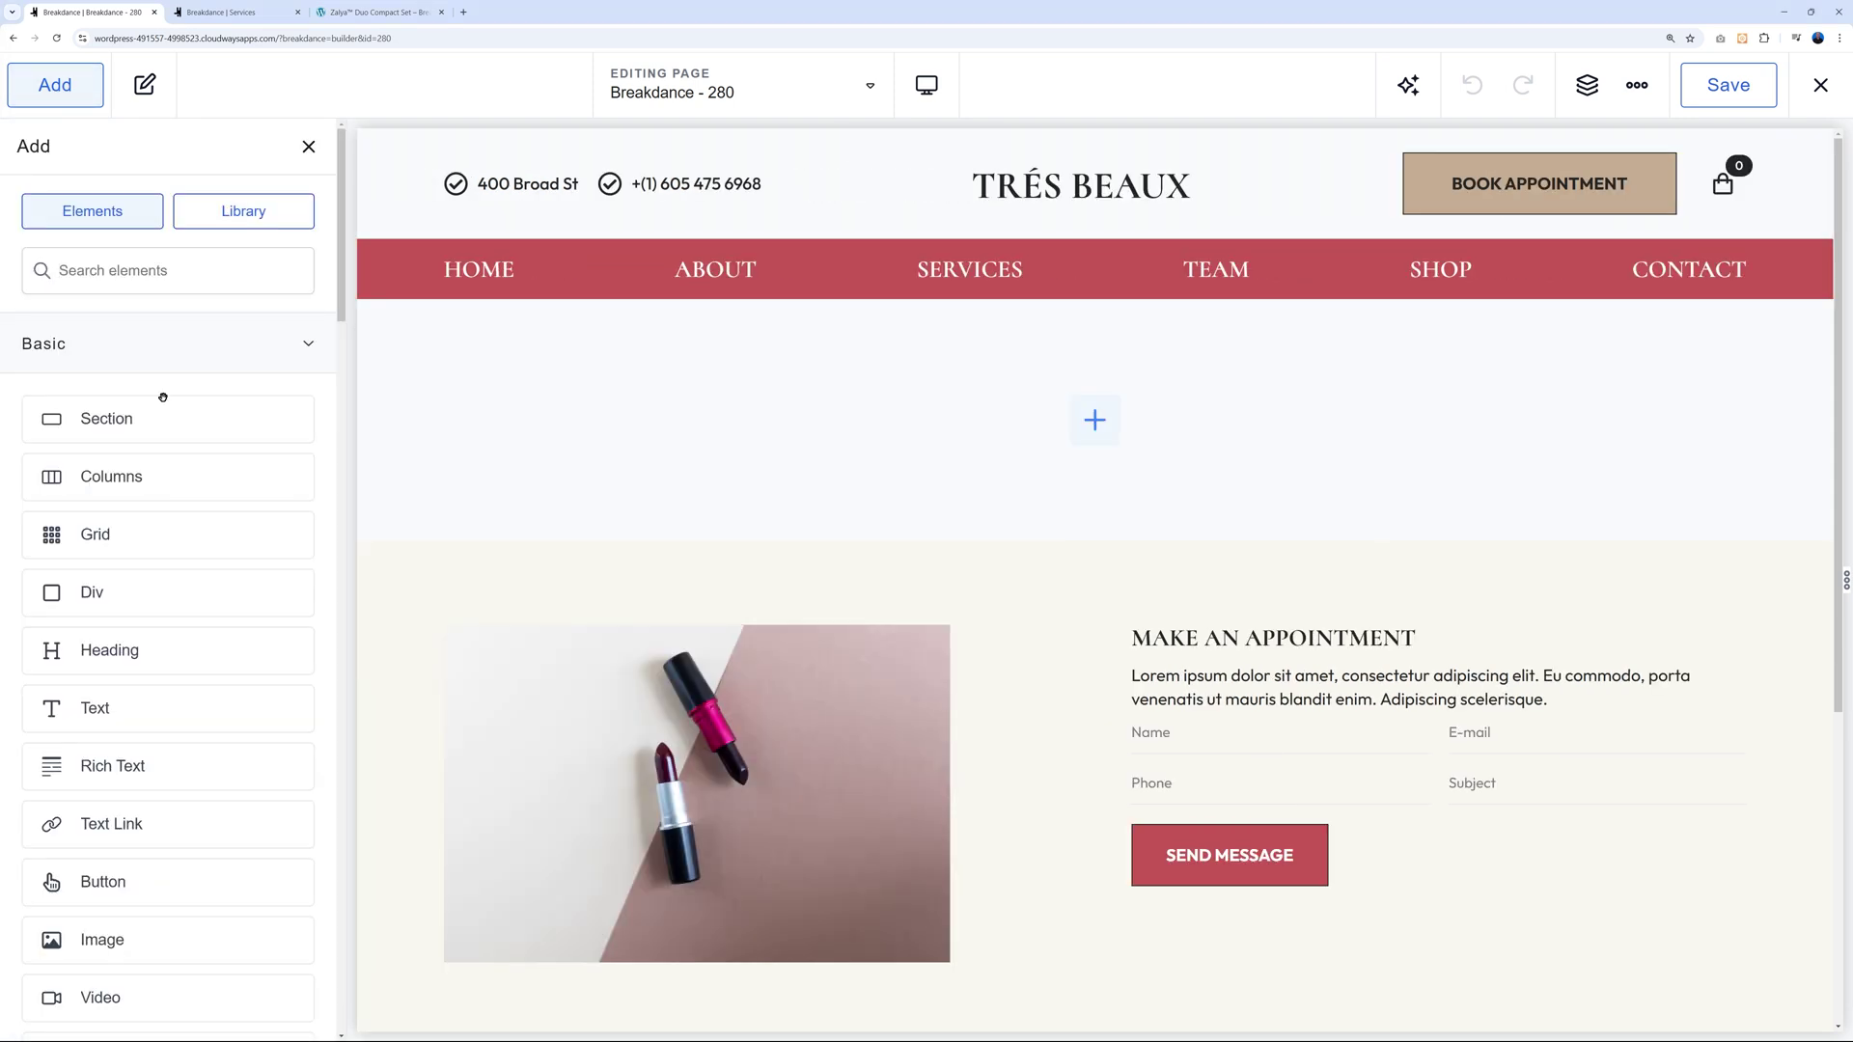
Drag a Code Block into the empty section and paste a PHP for-loop printing 0 to 99.
type("code")
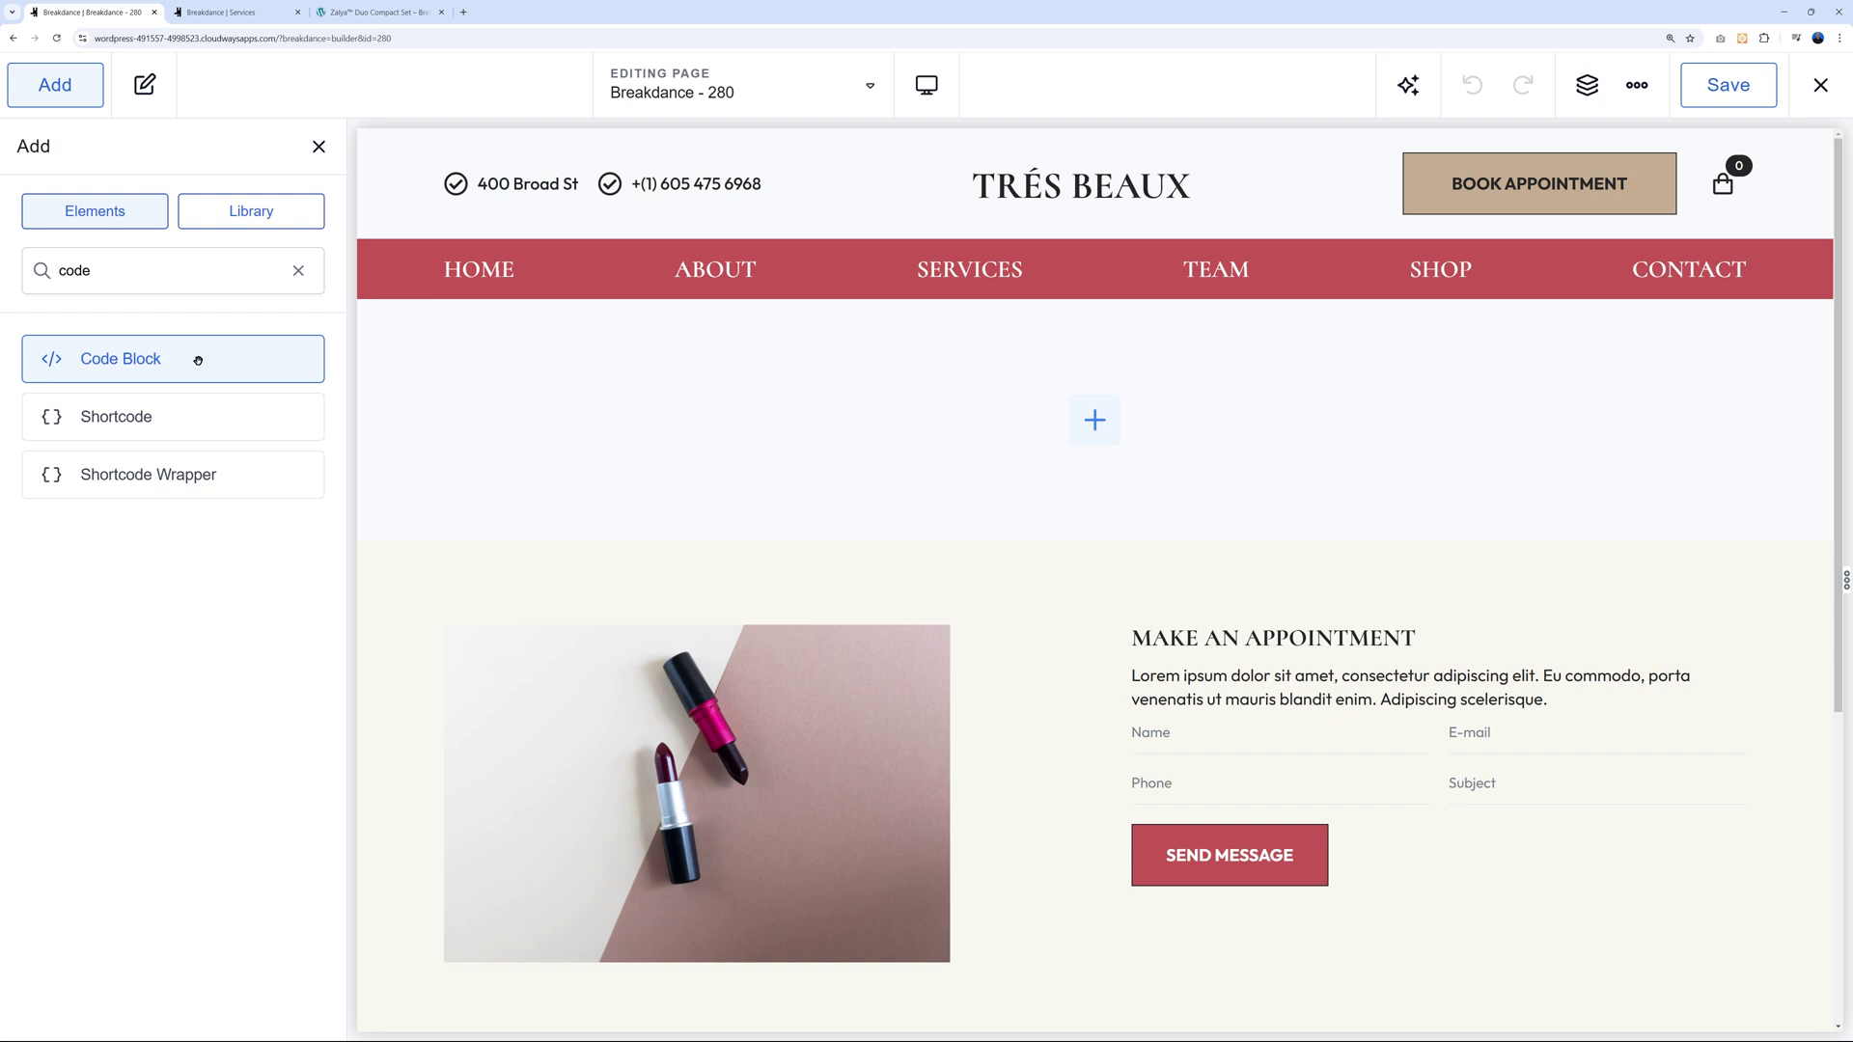
left_click_drag(161, 367, 1081, 461)
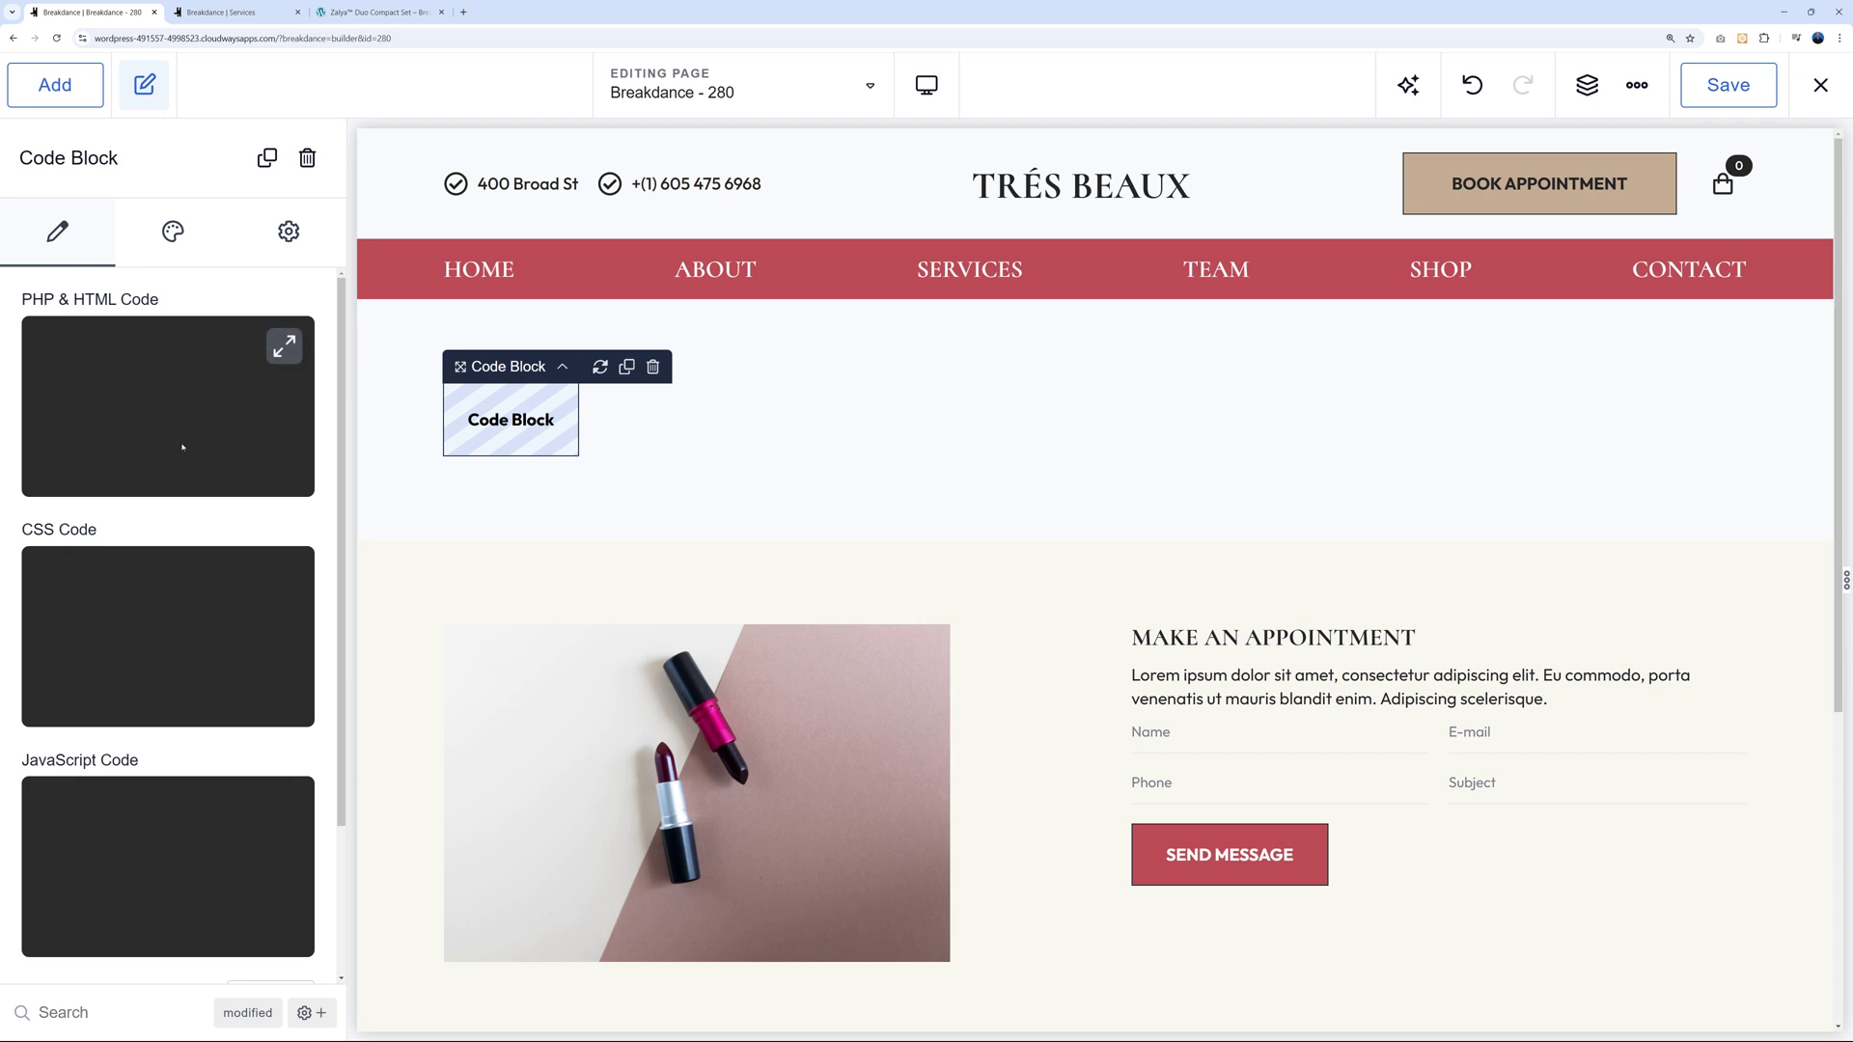
scroll(165, 868, "down", 2)
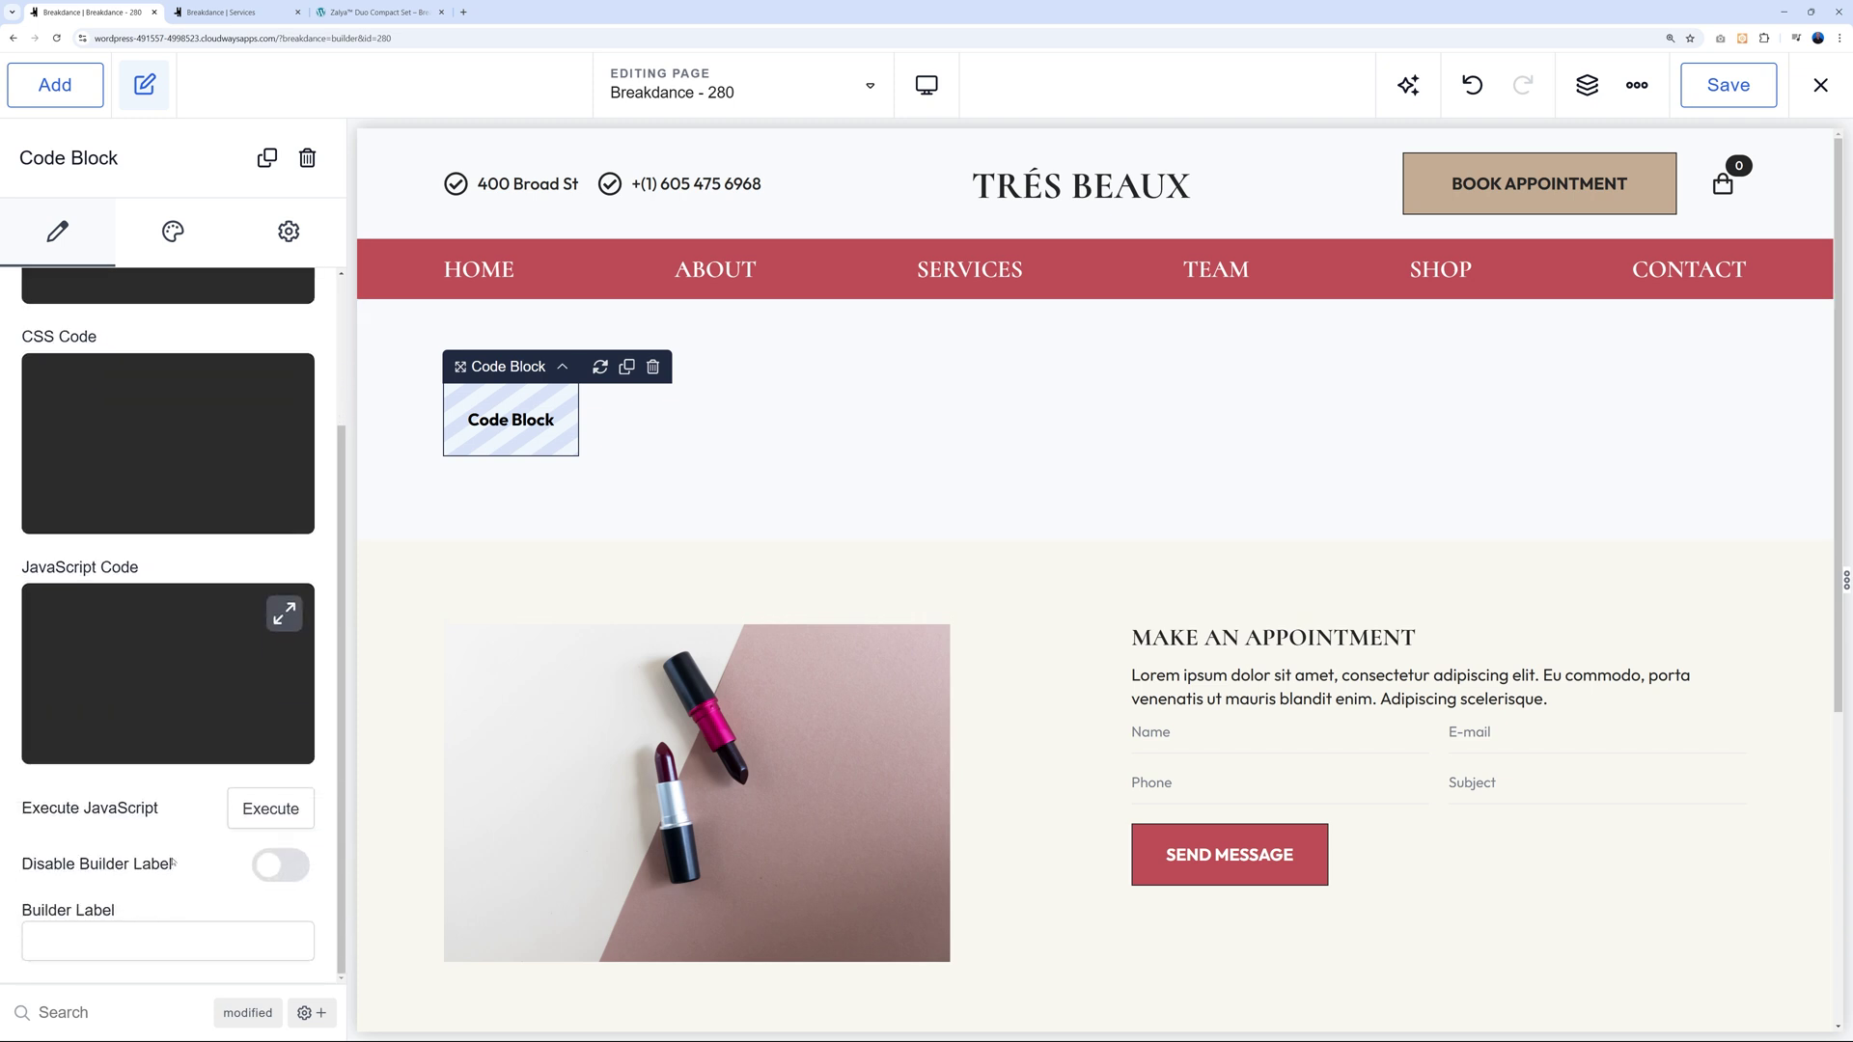
scroll(171, 862, "up", 2)
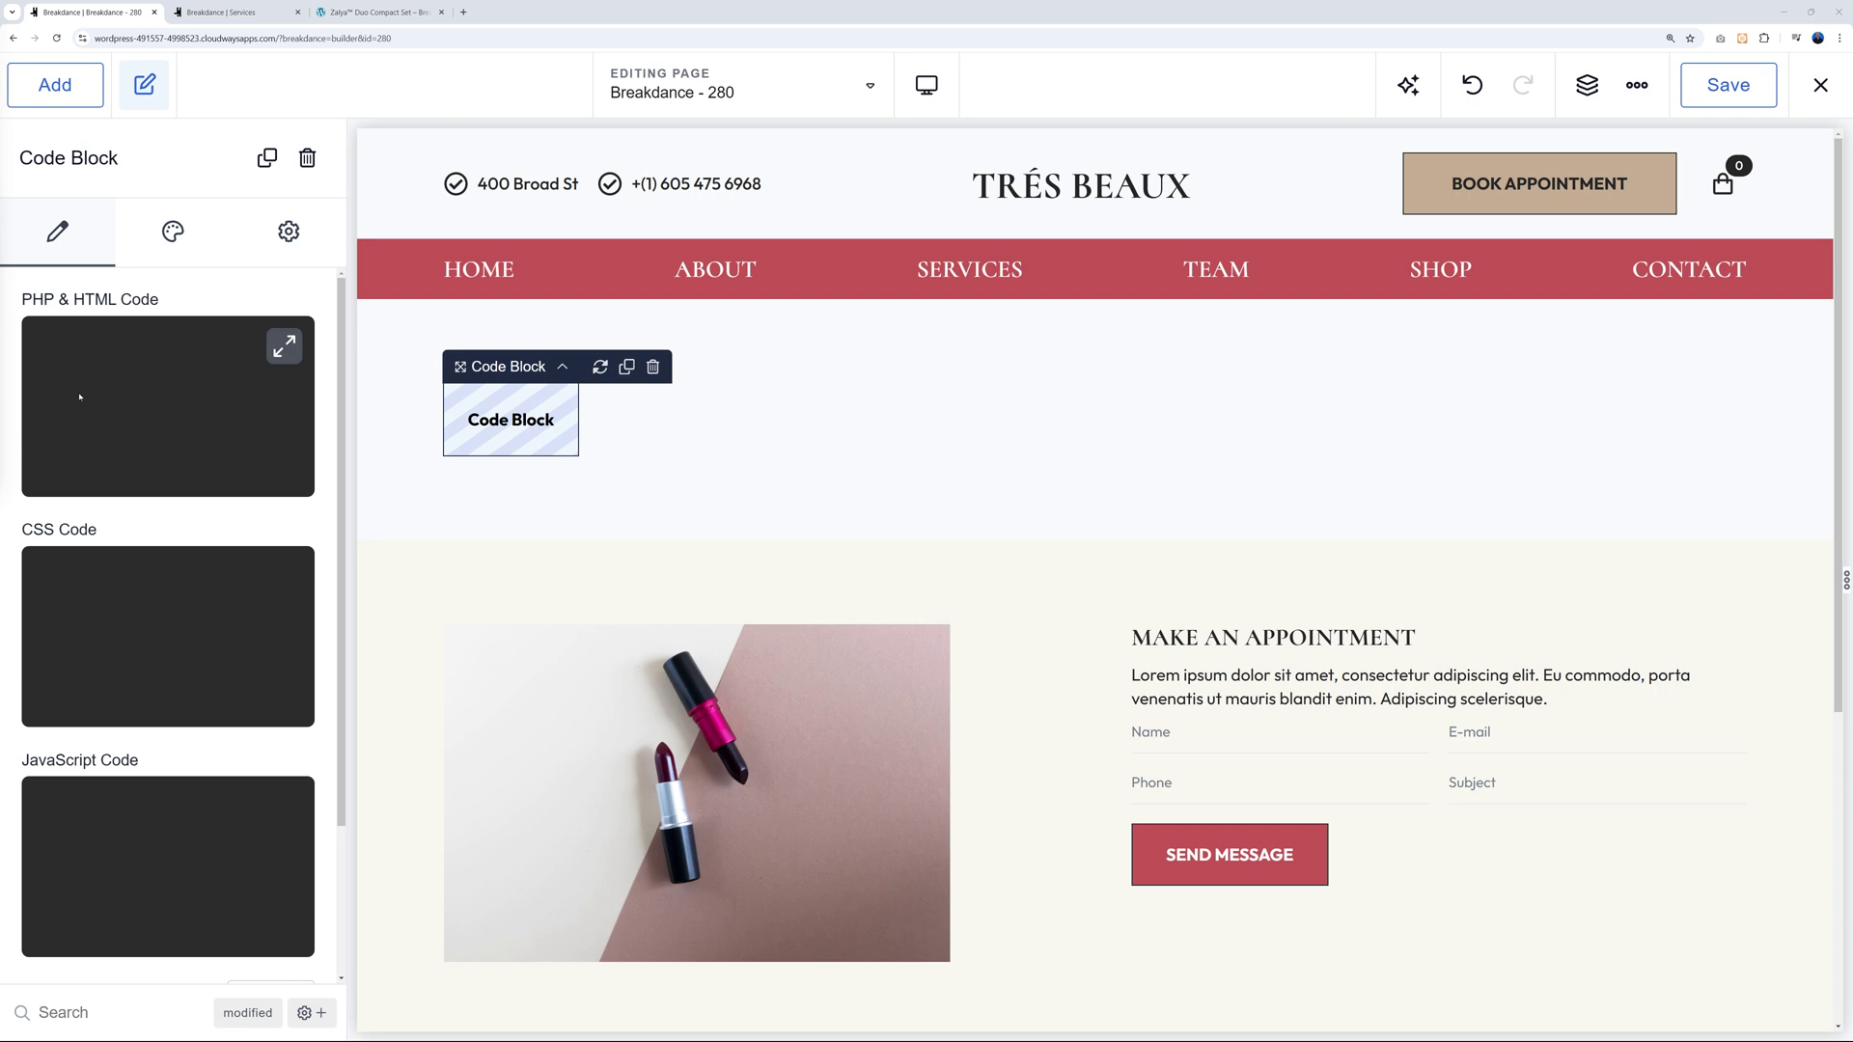
scroll(131, 384, "down", 2)
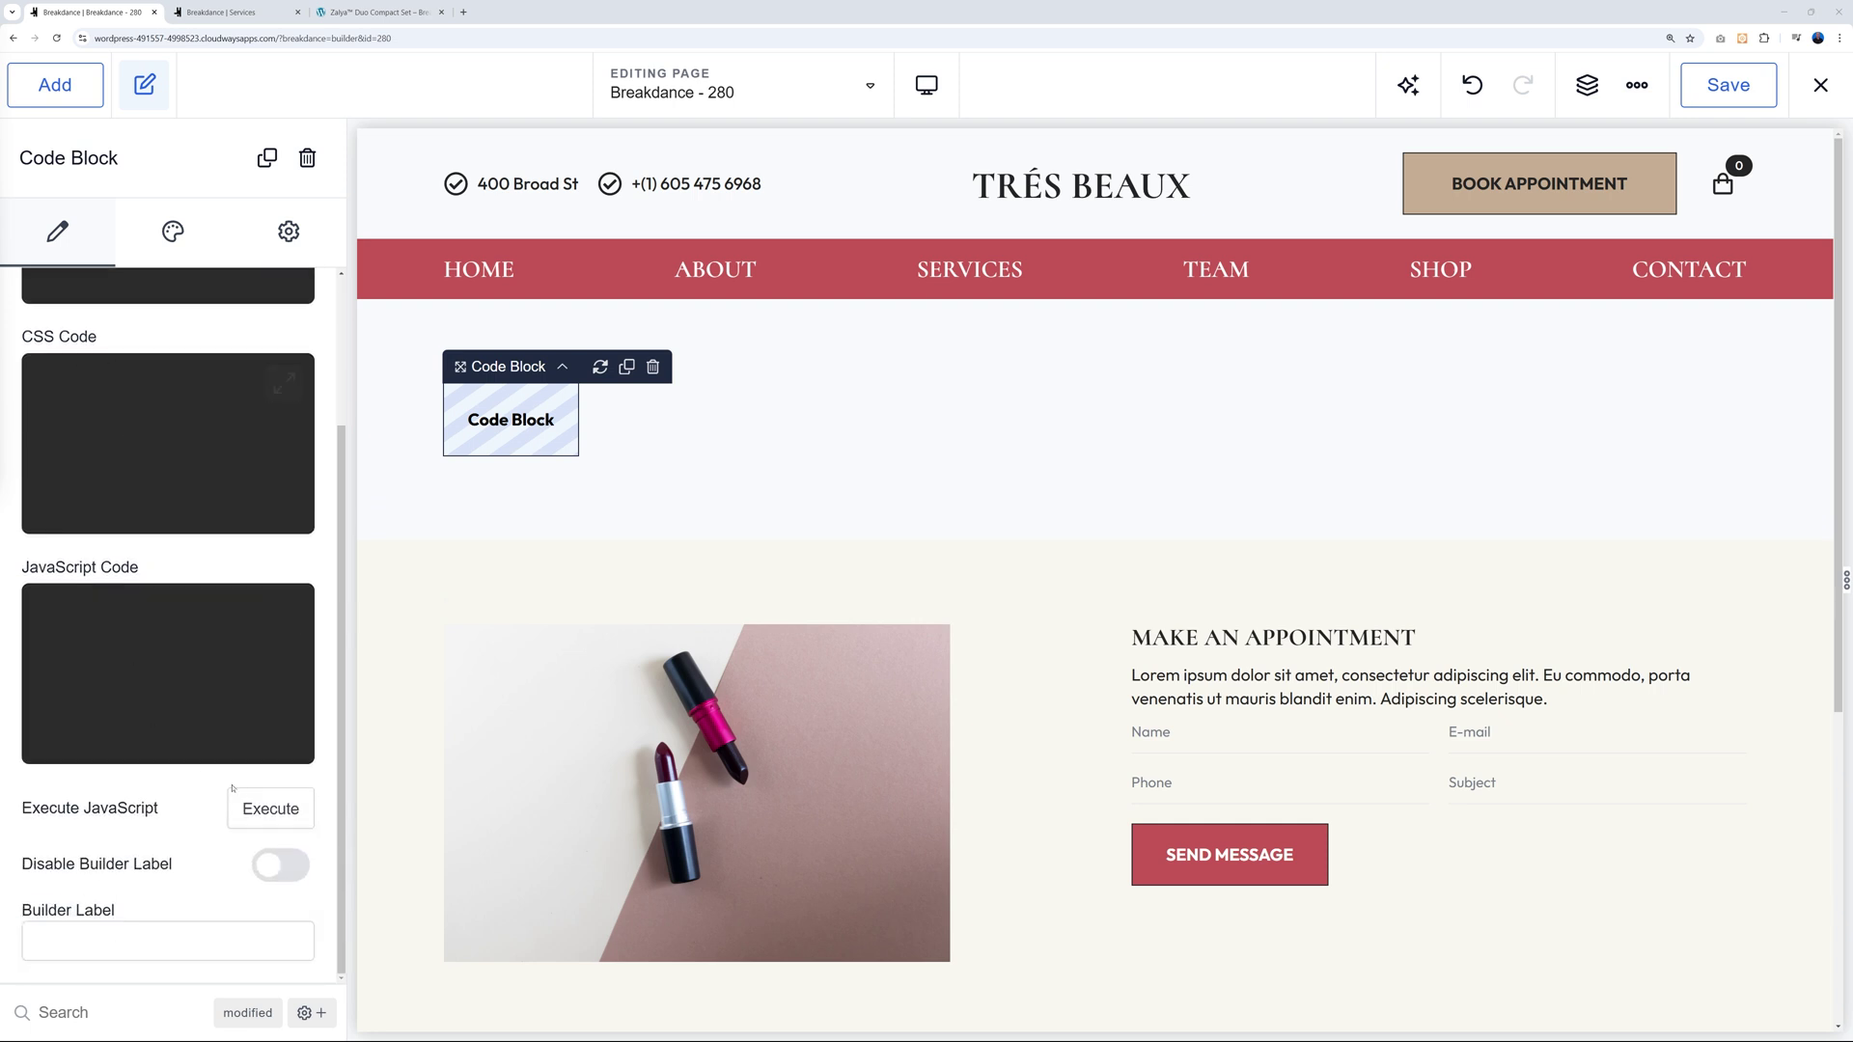
scroll(280, 806, "up", 2)
left_click(104, 378)
type("<?php      for ($i = 0; $i<100; $i++) {         echo $i;         echo \"<br />\";     } ?>")
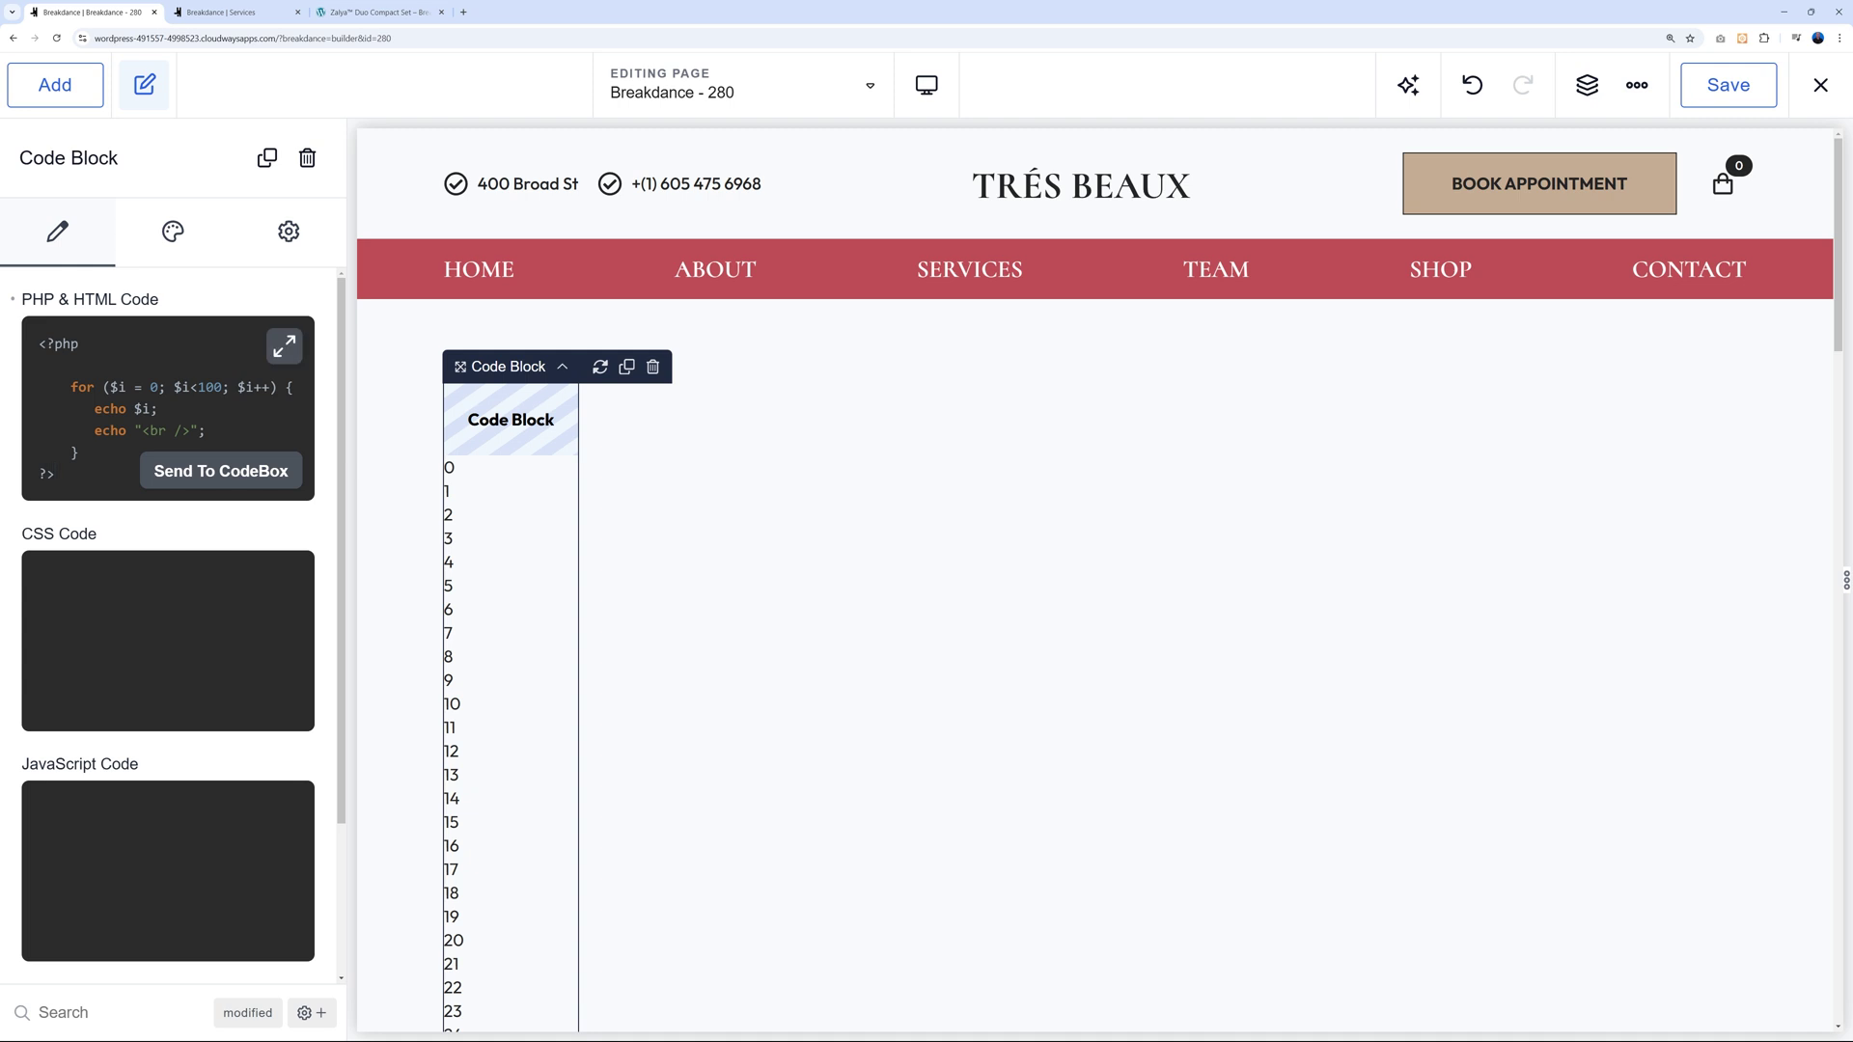
scroll(538, 633, "down", 20)
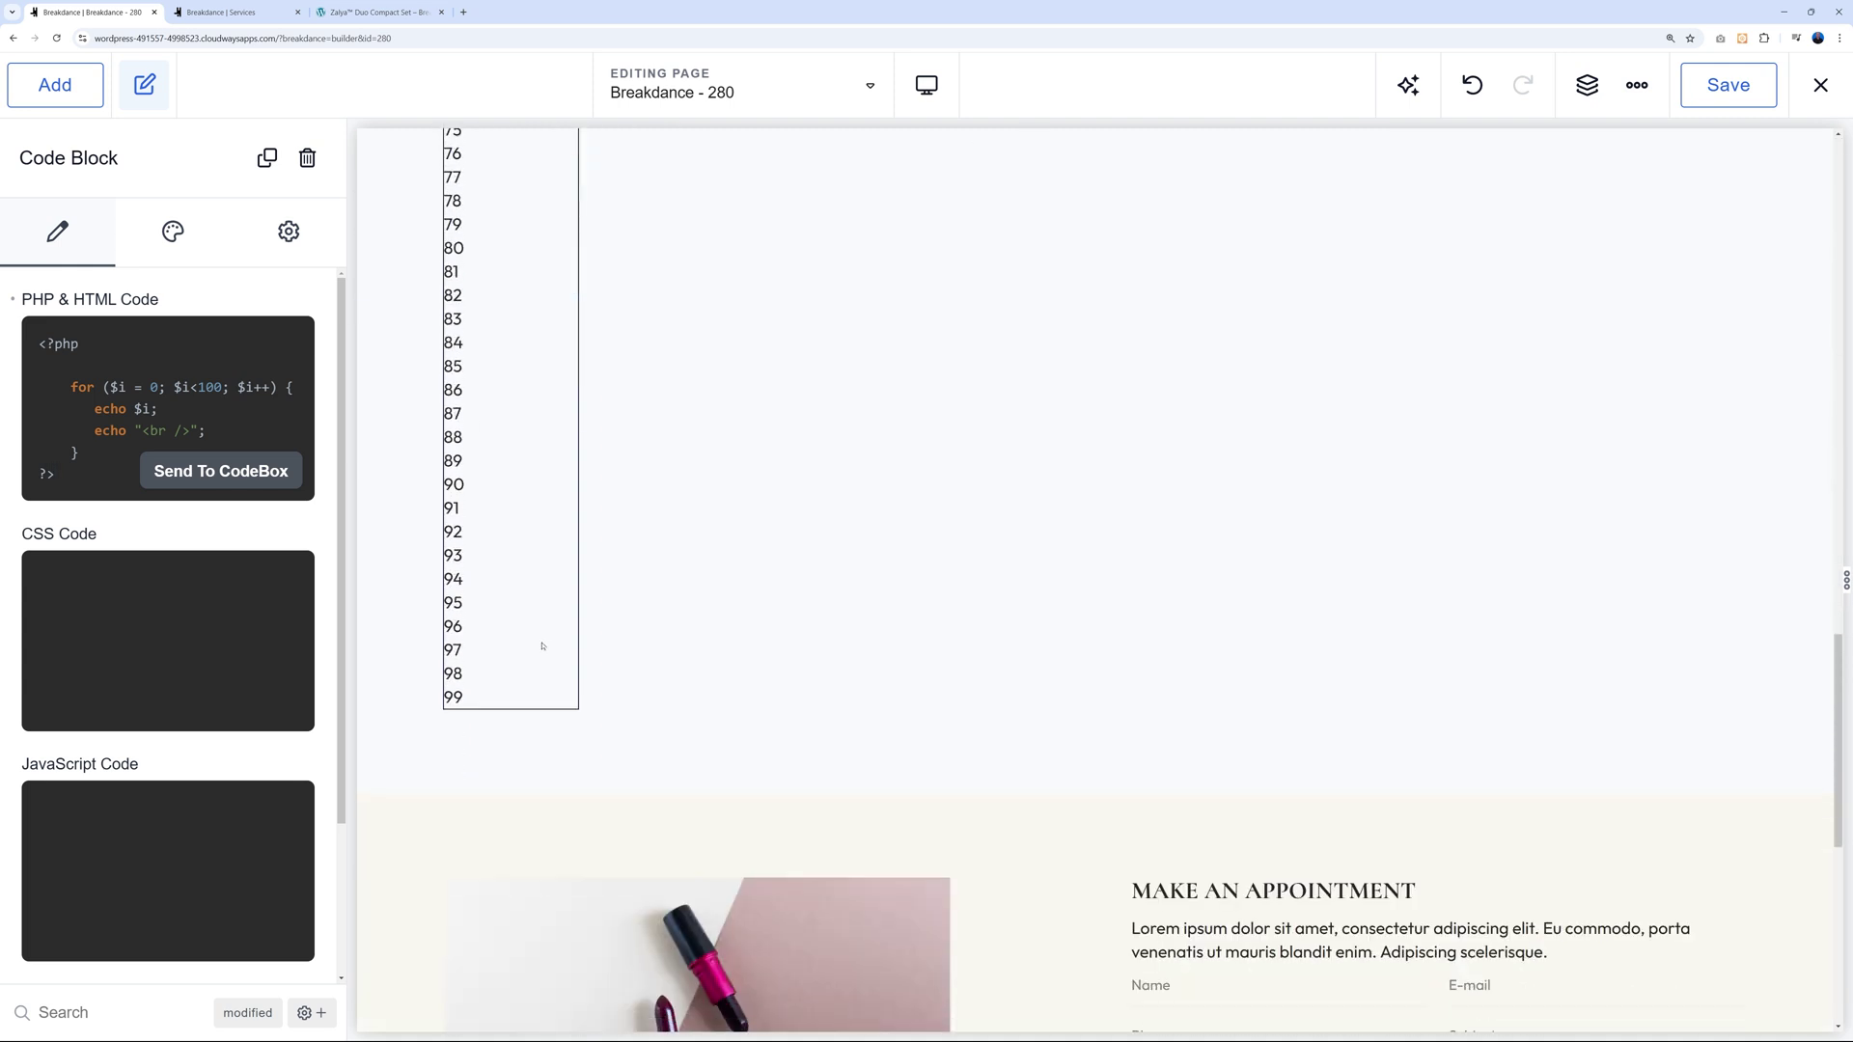
scroll(540, 645, "up", 20)
left_click(190, 431)
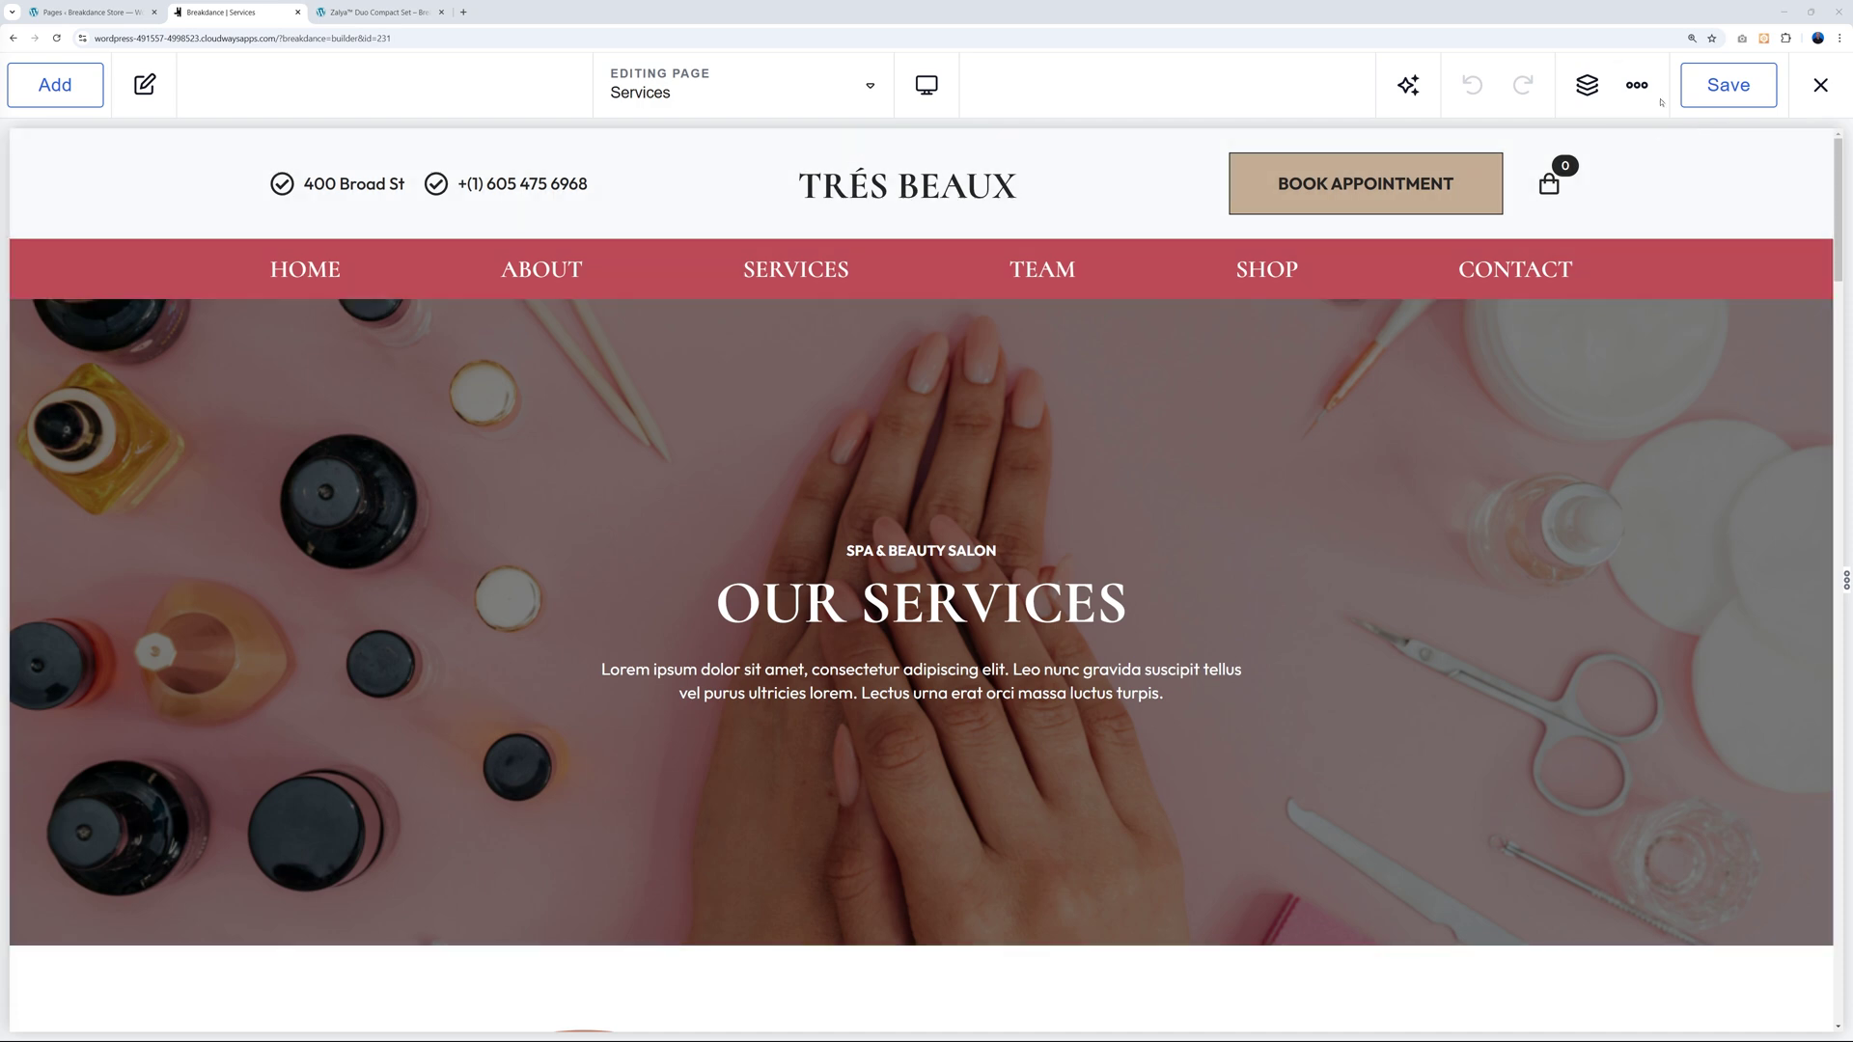
Open the builder's more-options menu from the top bar of the Services page.
left_click(1635, 91)
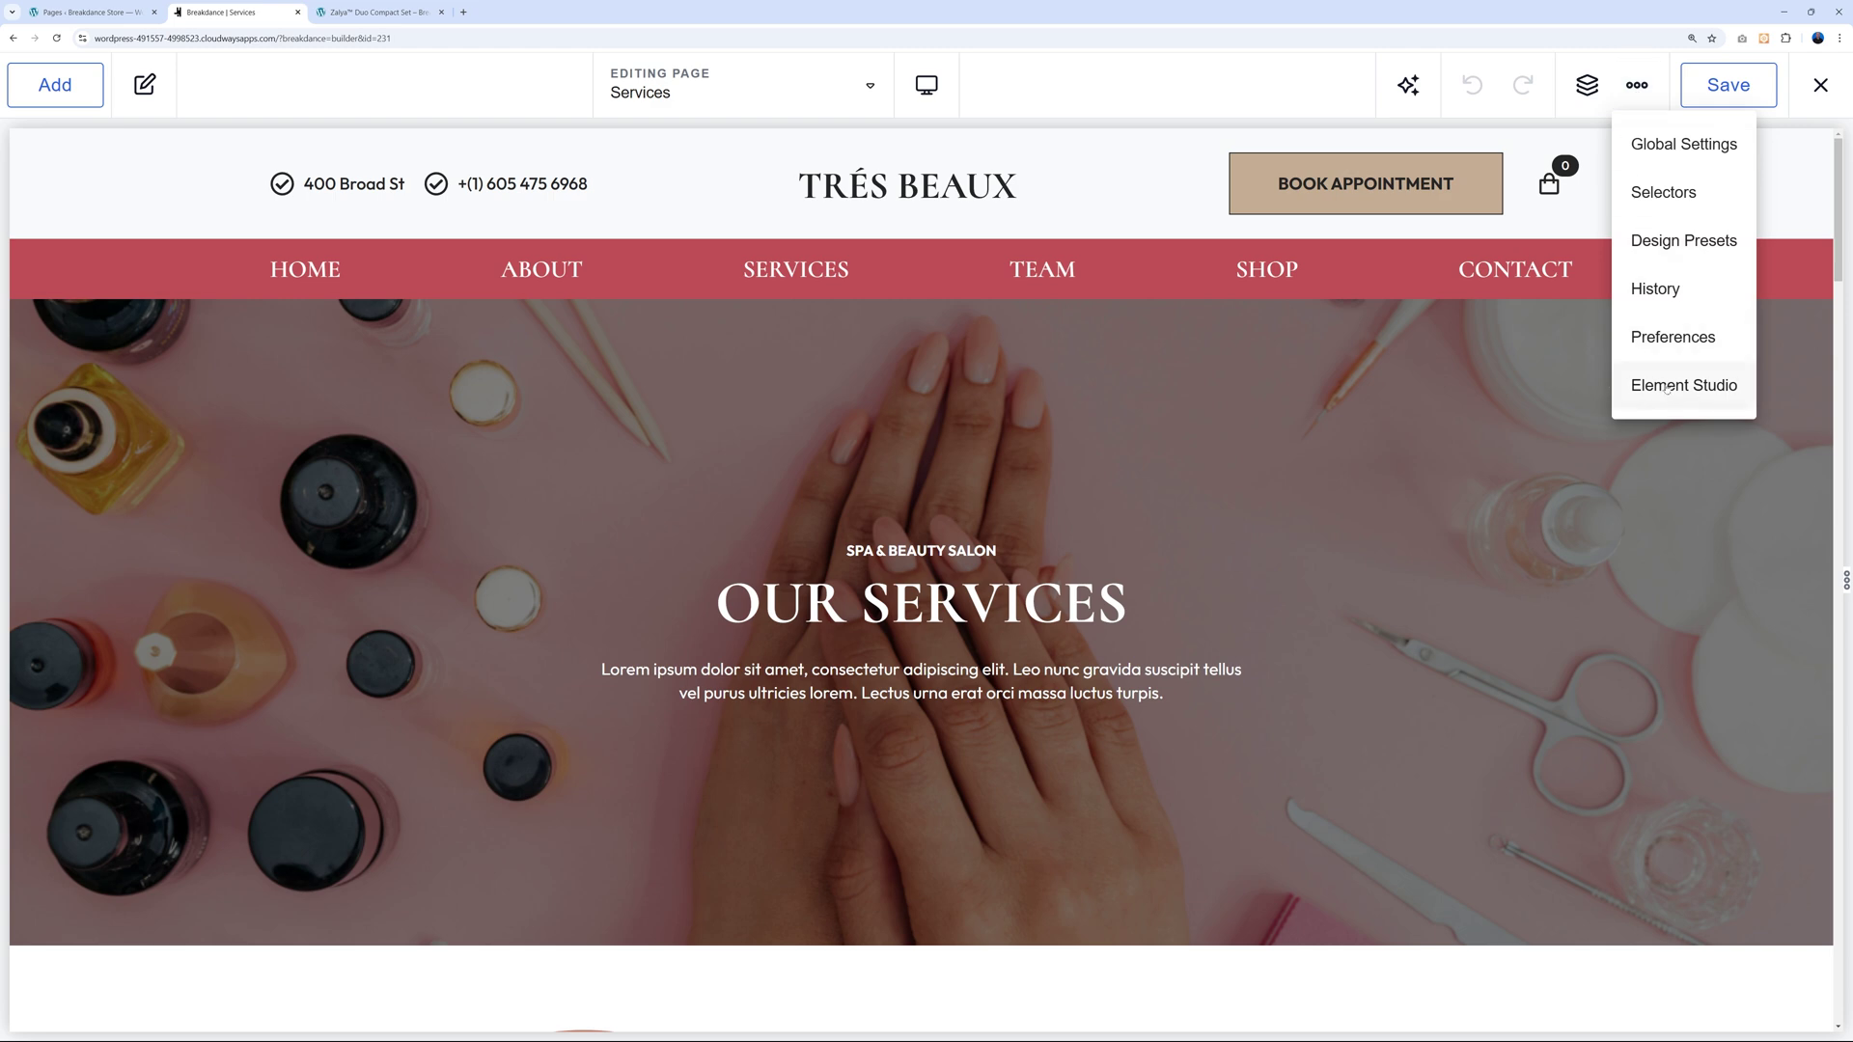
Launch Element Studio and select the Hair Styling Services heading on the canvas.
left_click(1669, 387)
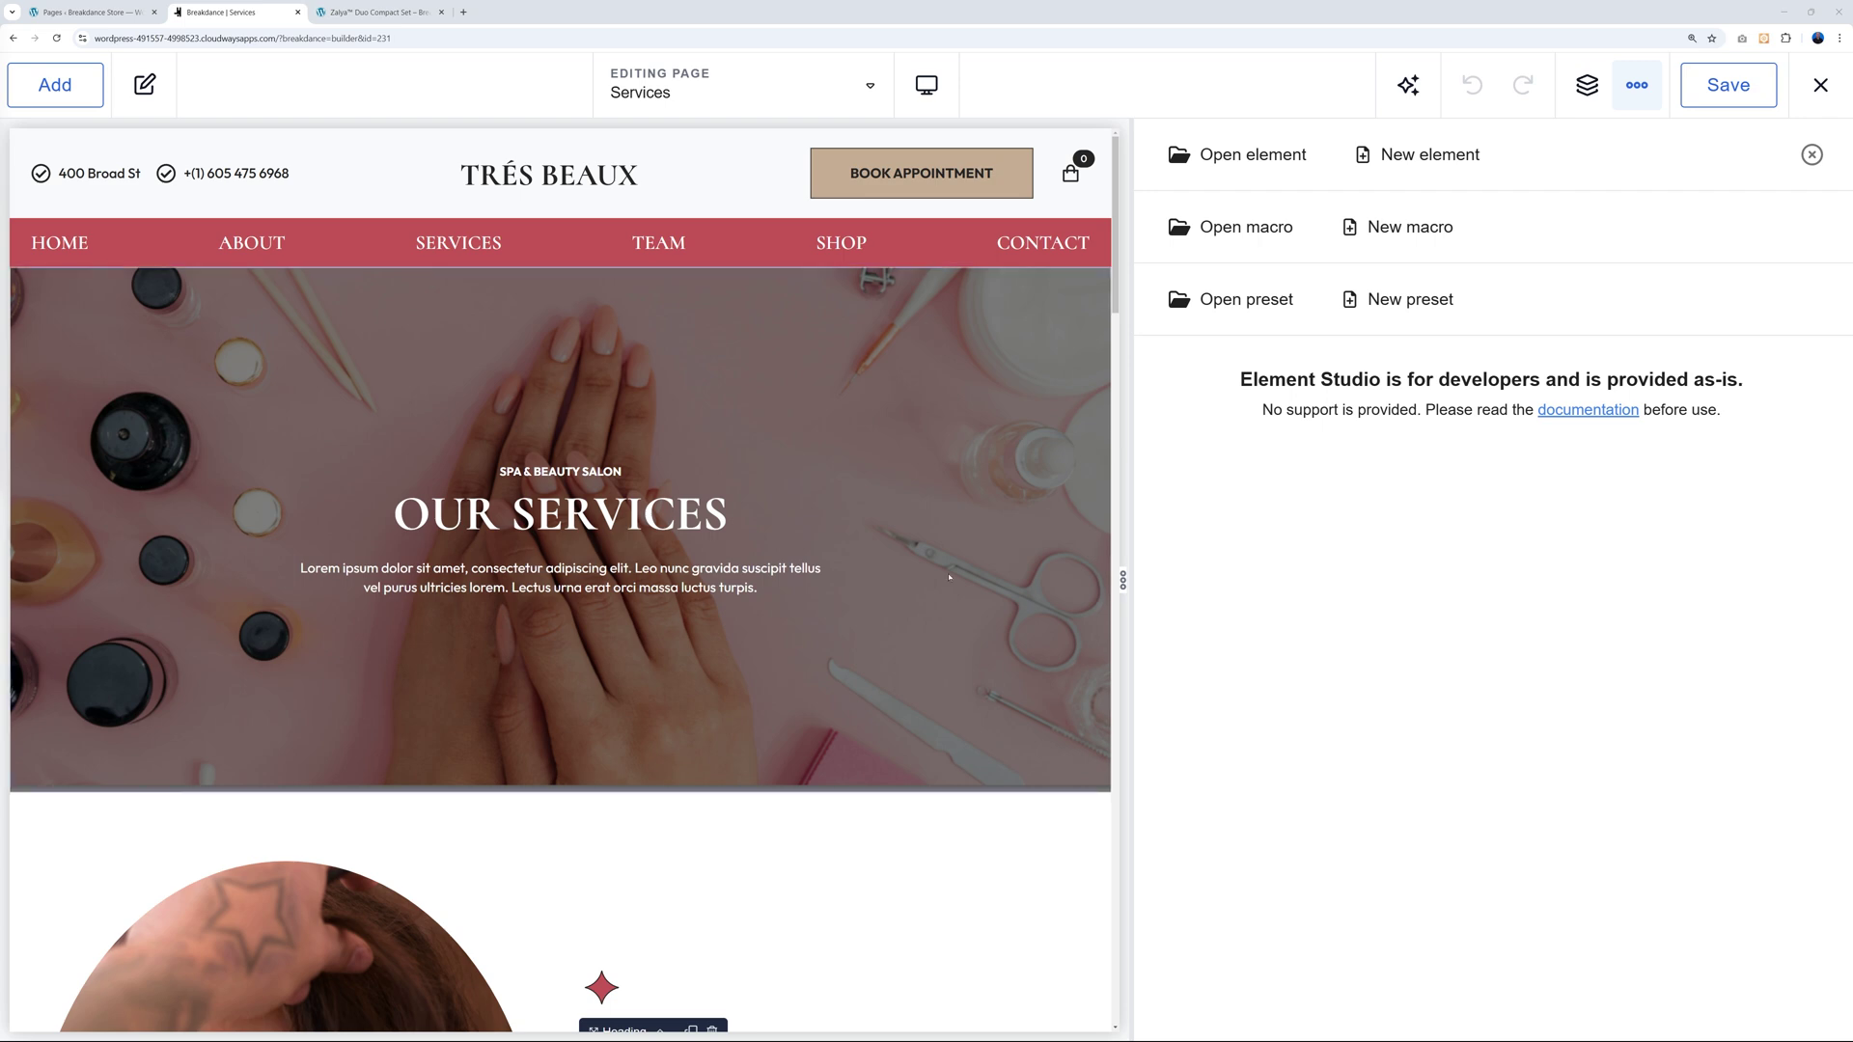
scroll(936, 506, "down", 5)
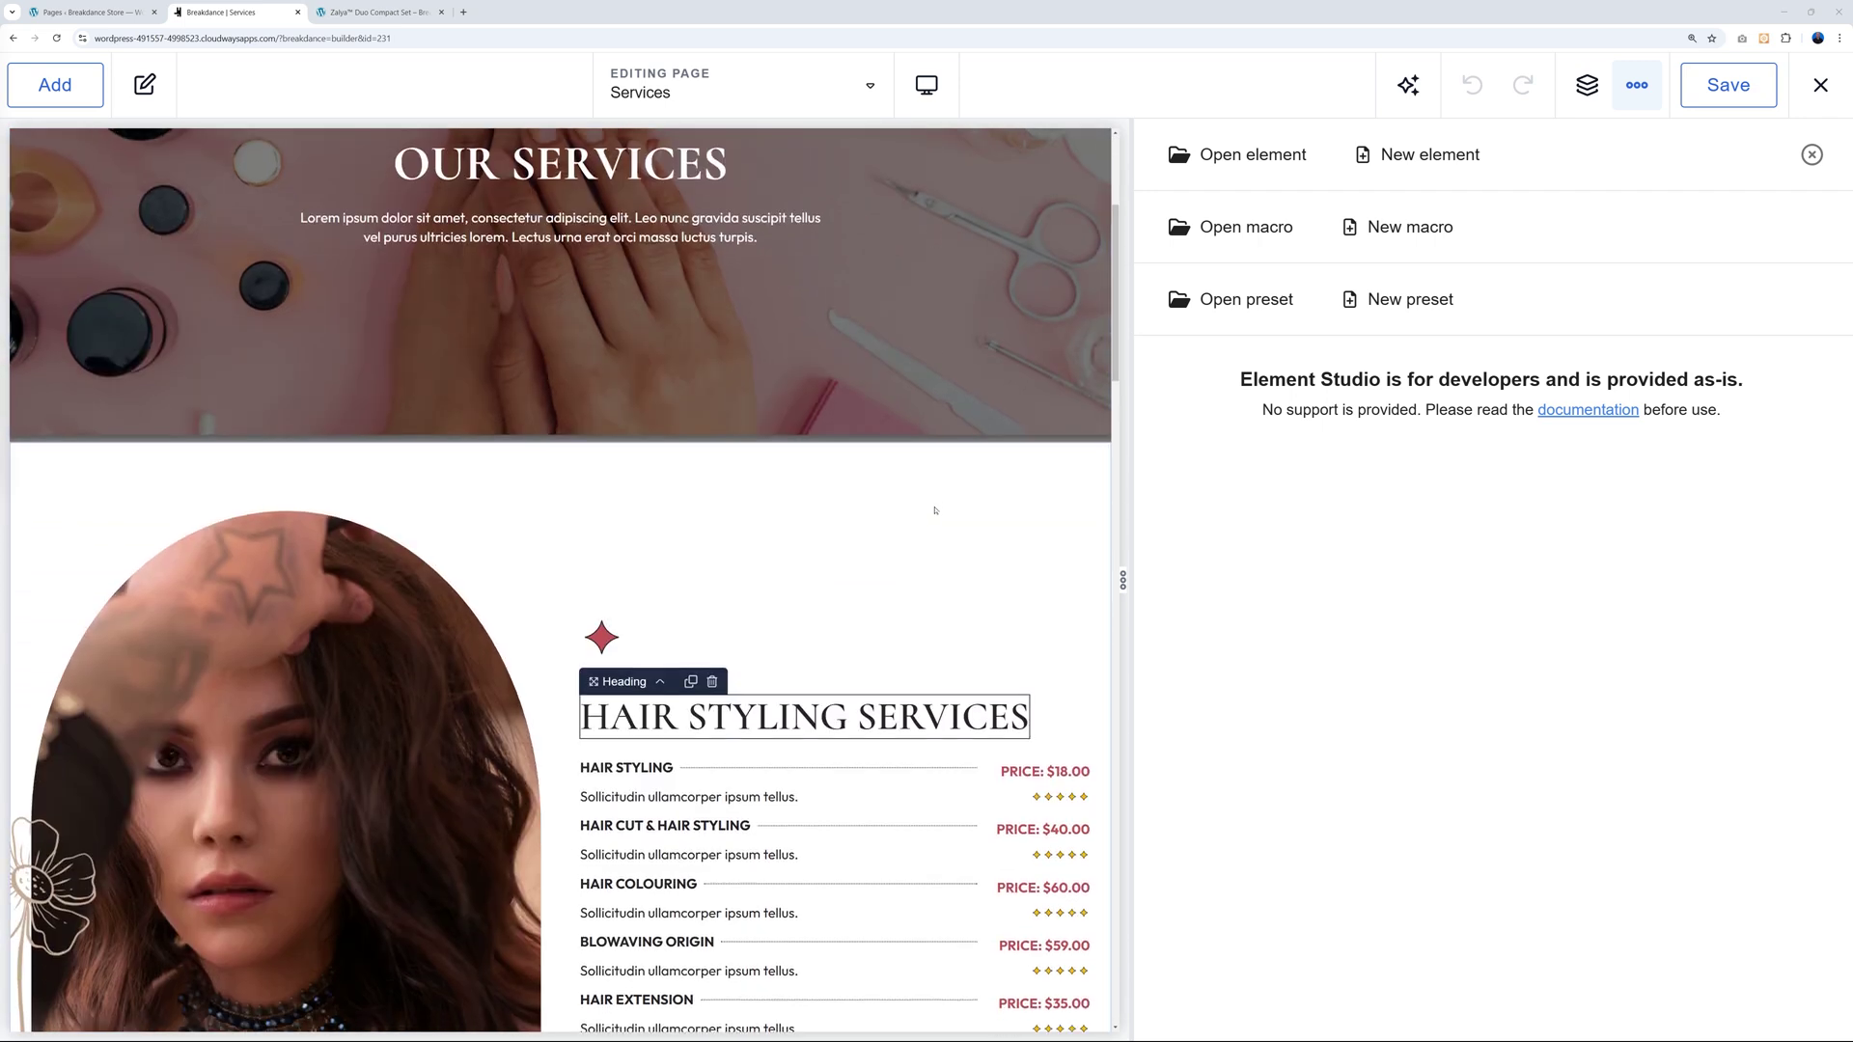
left_click(809, 630)
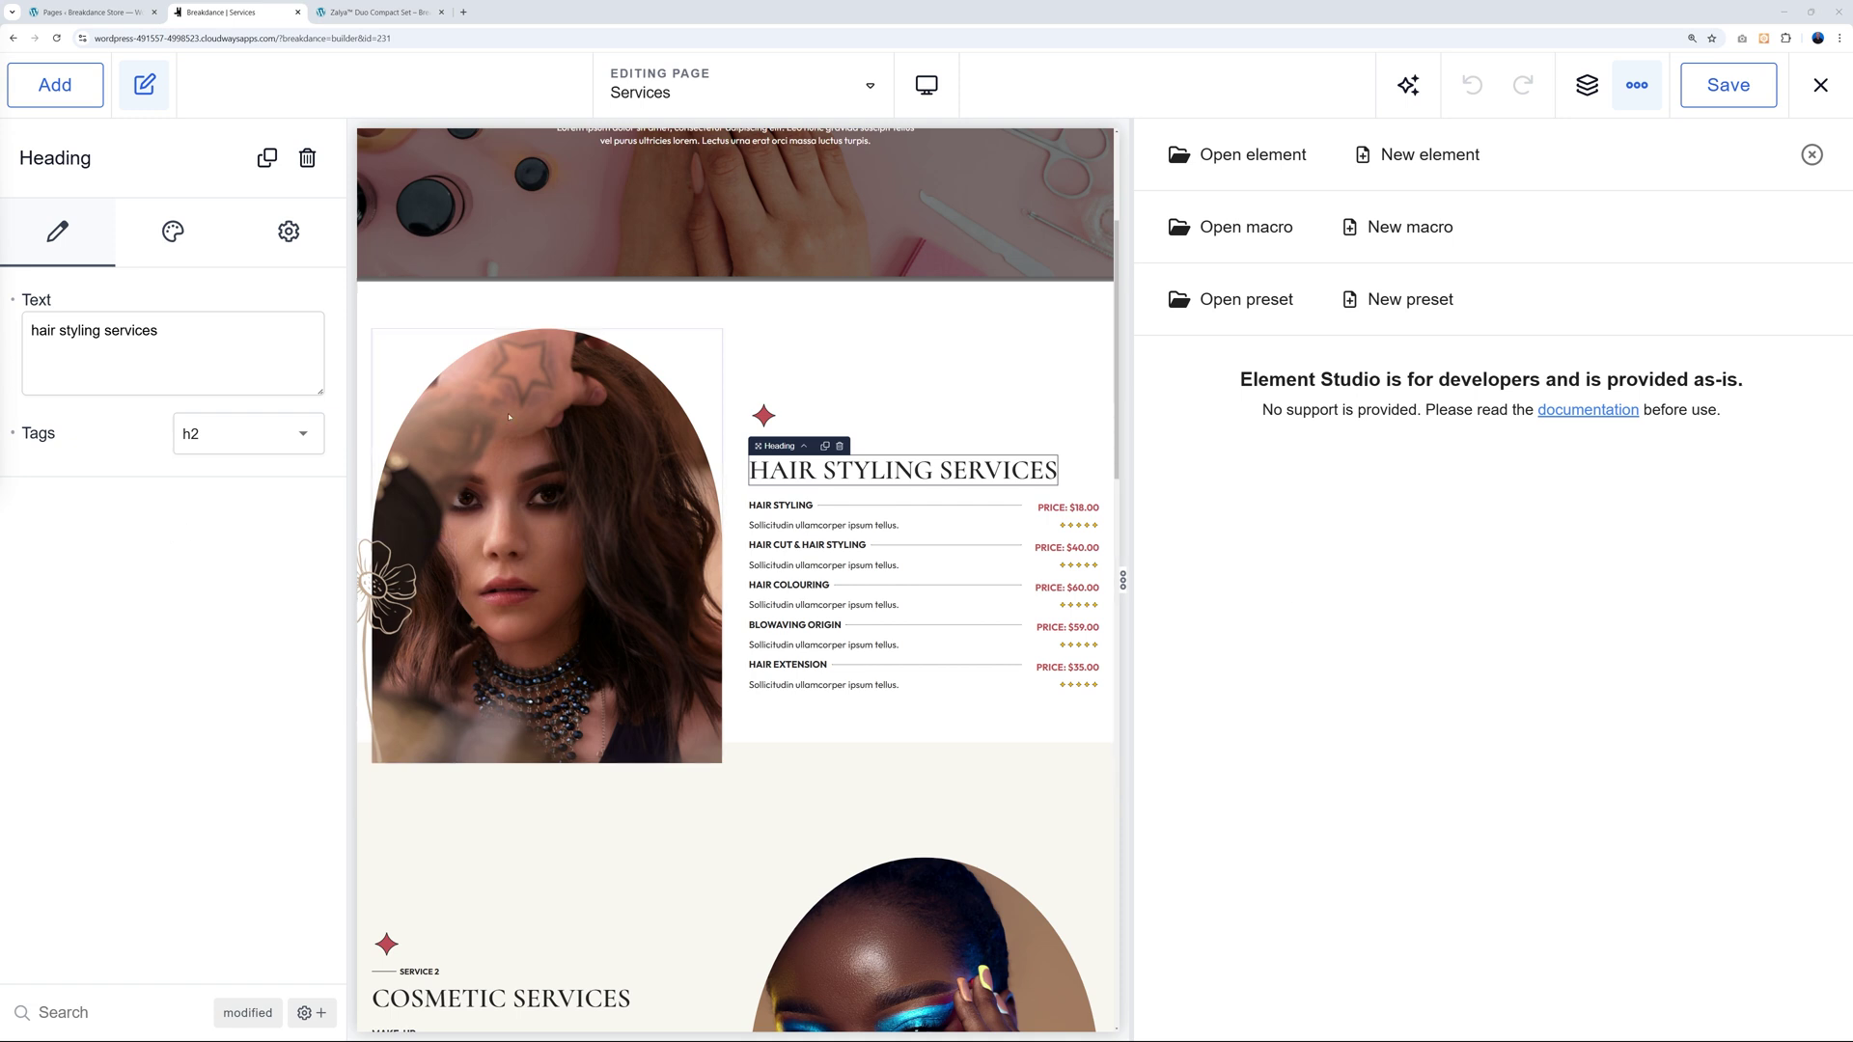
Search for 'heading' and open the Heading element in Element Studio.
left_click(1230, 159)
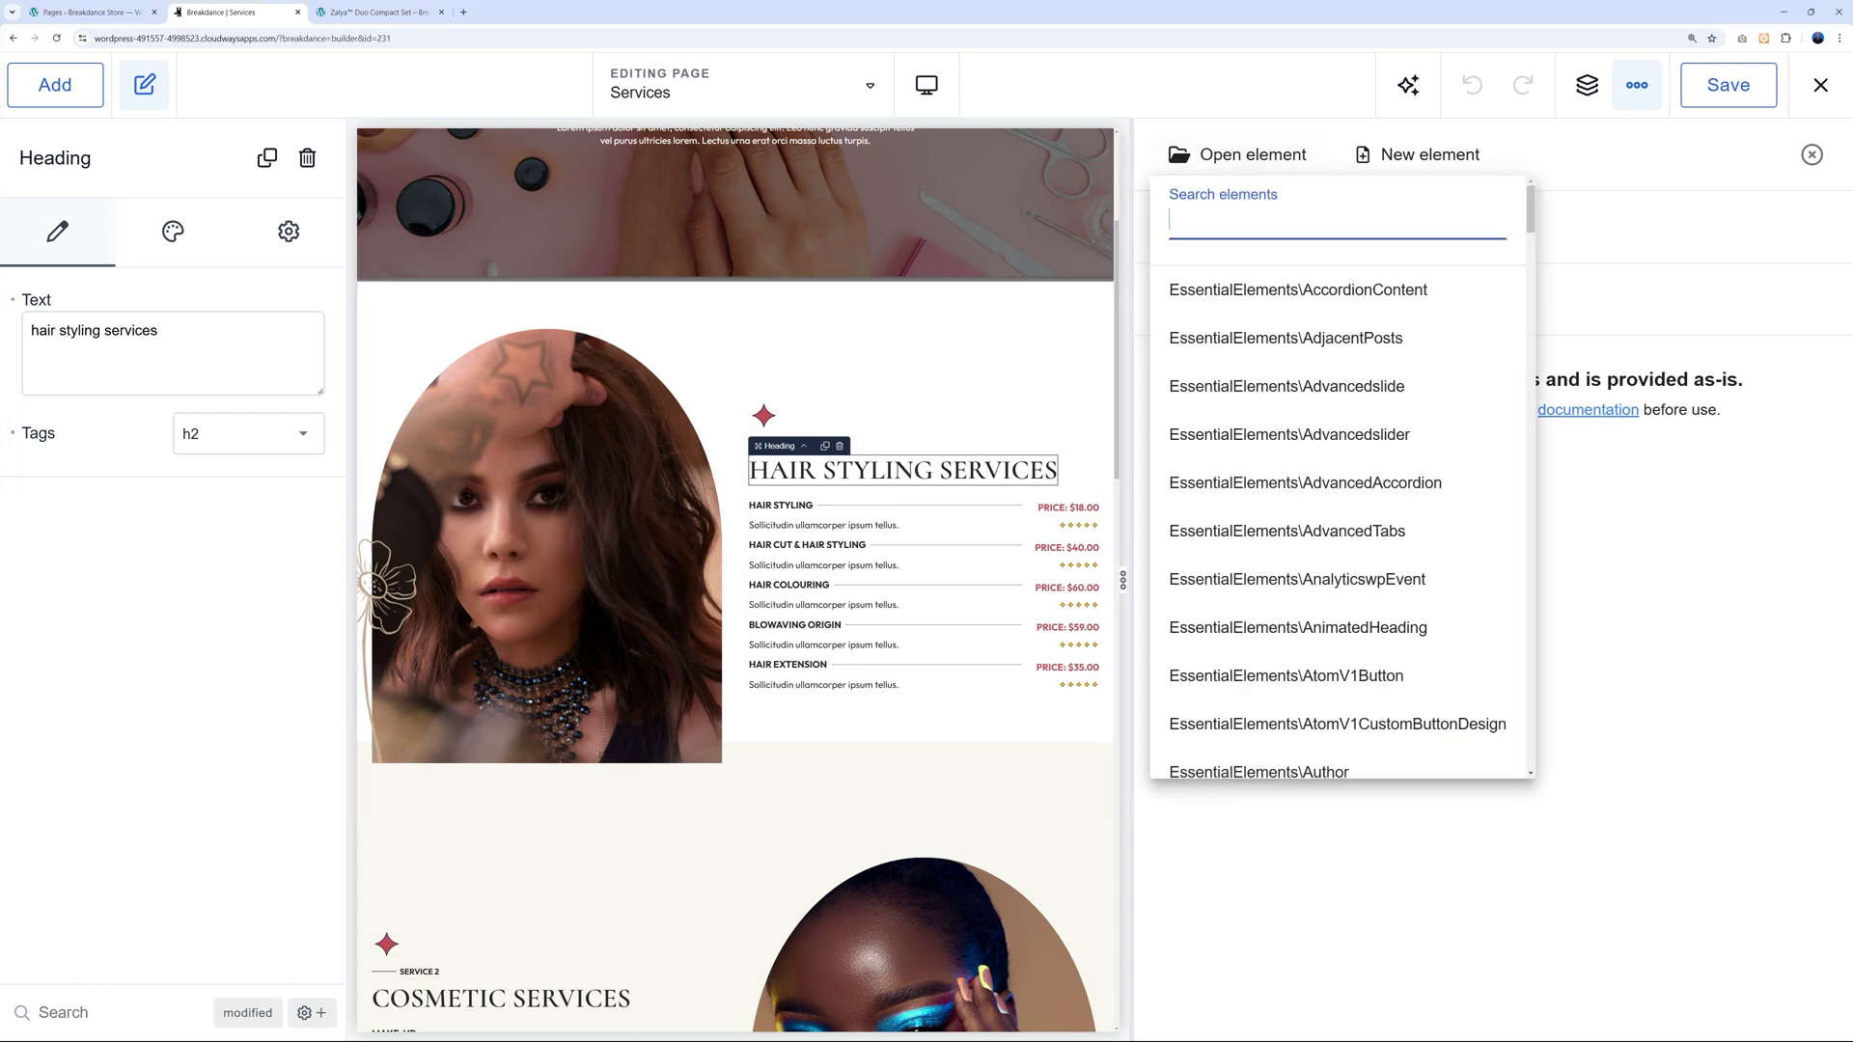
type("heading")
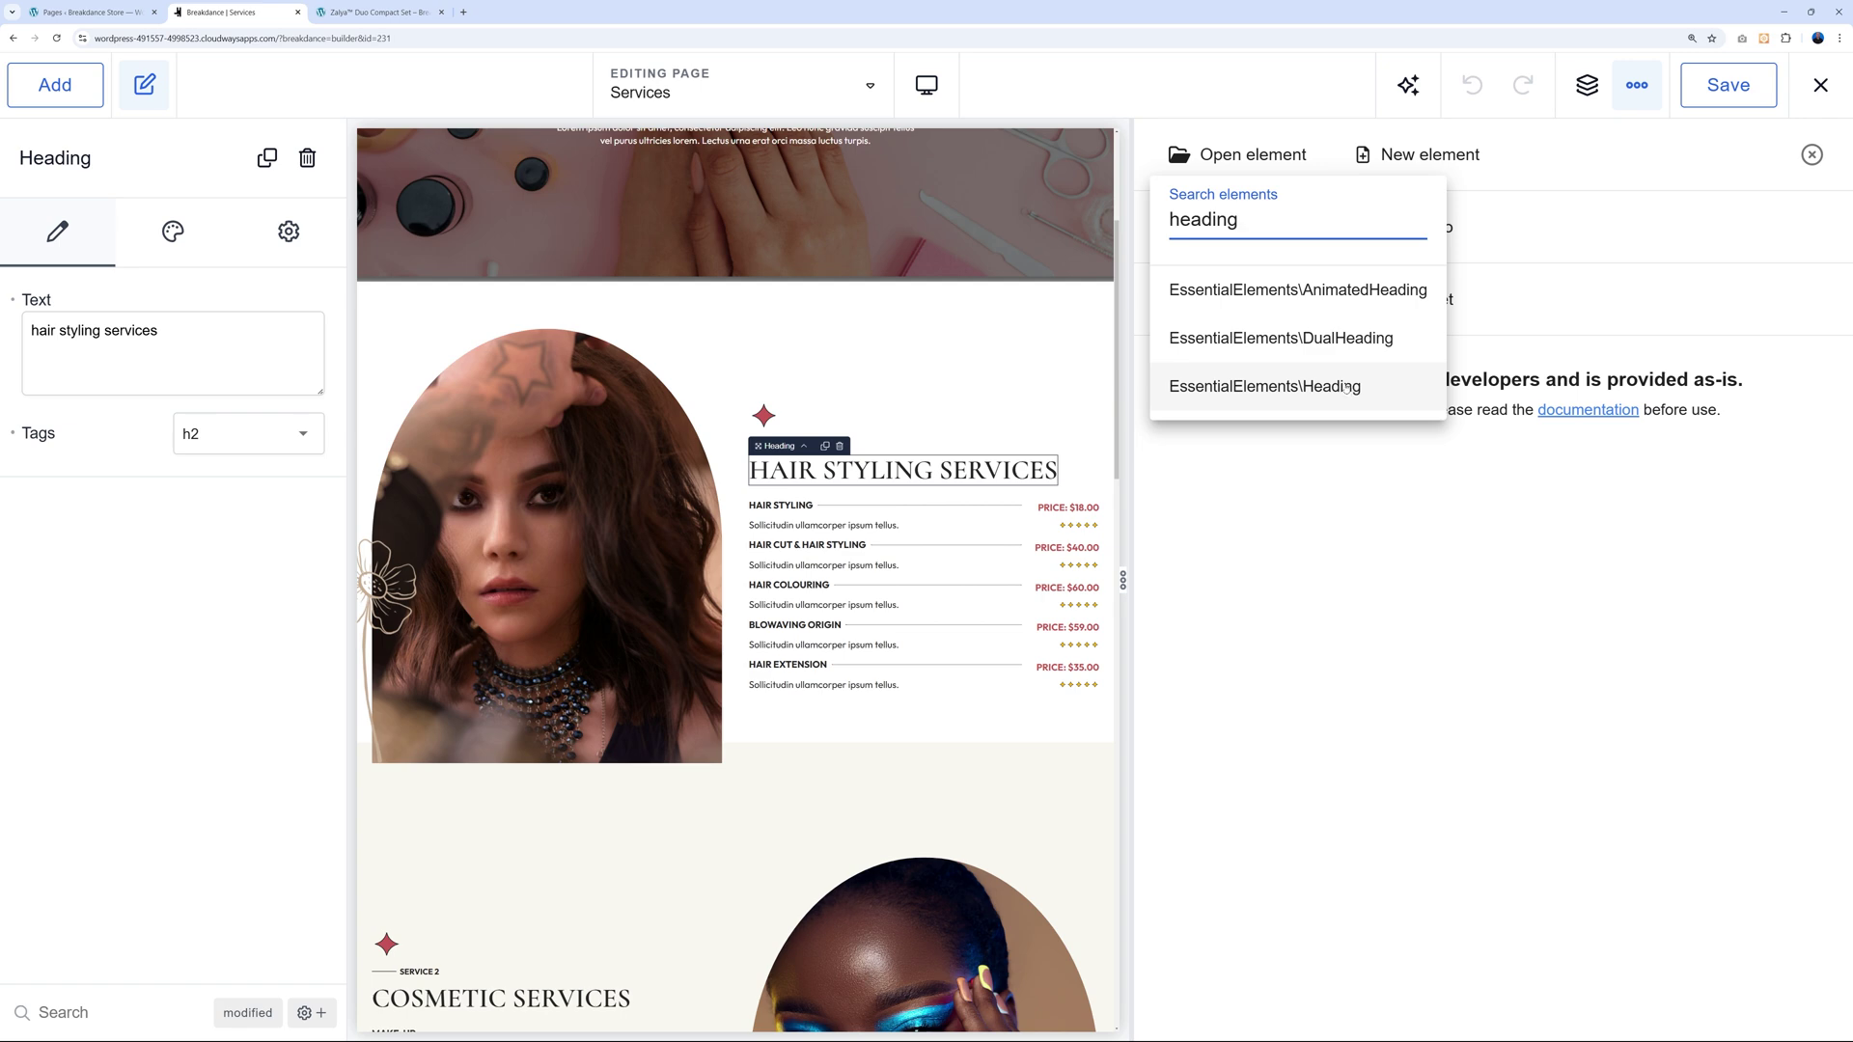
left_click(1273, 390)
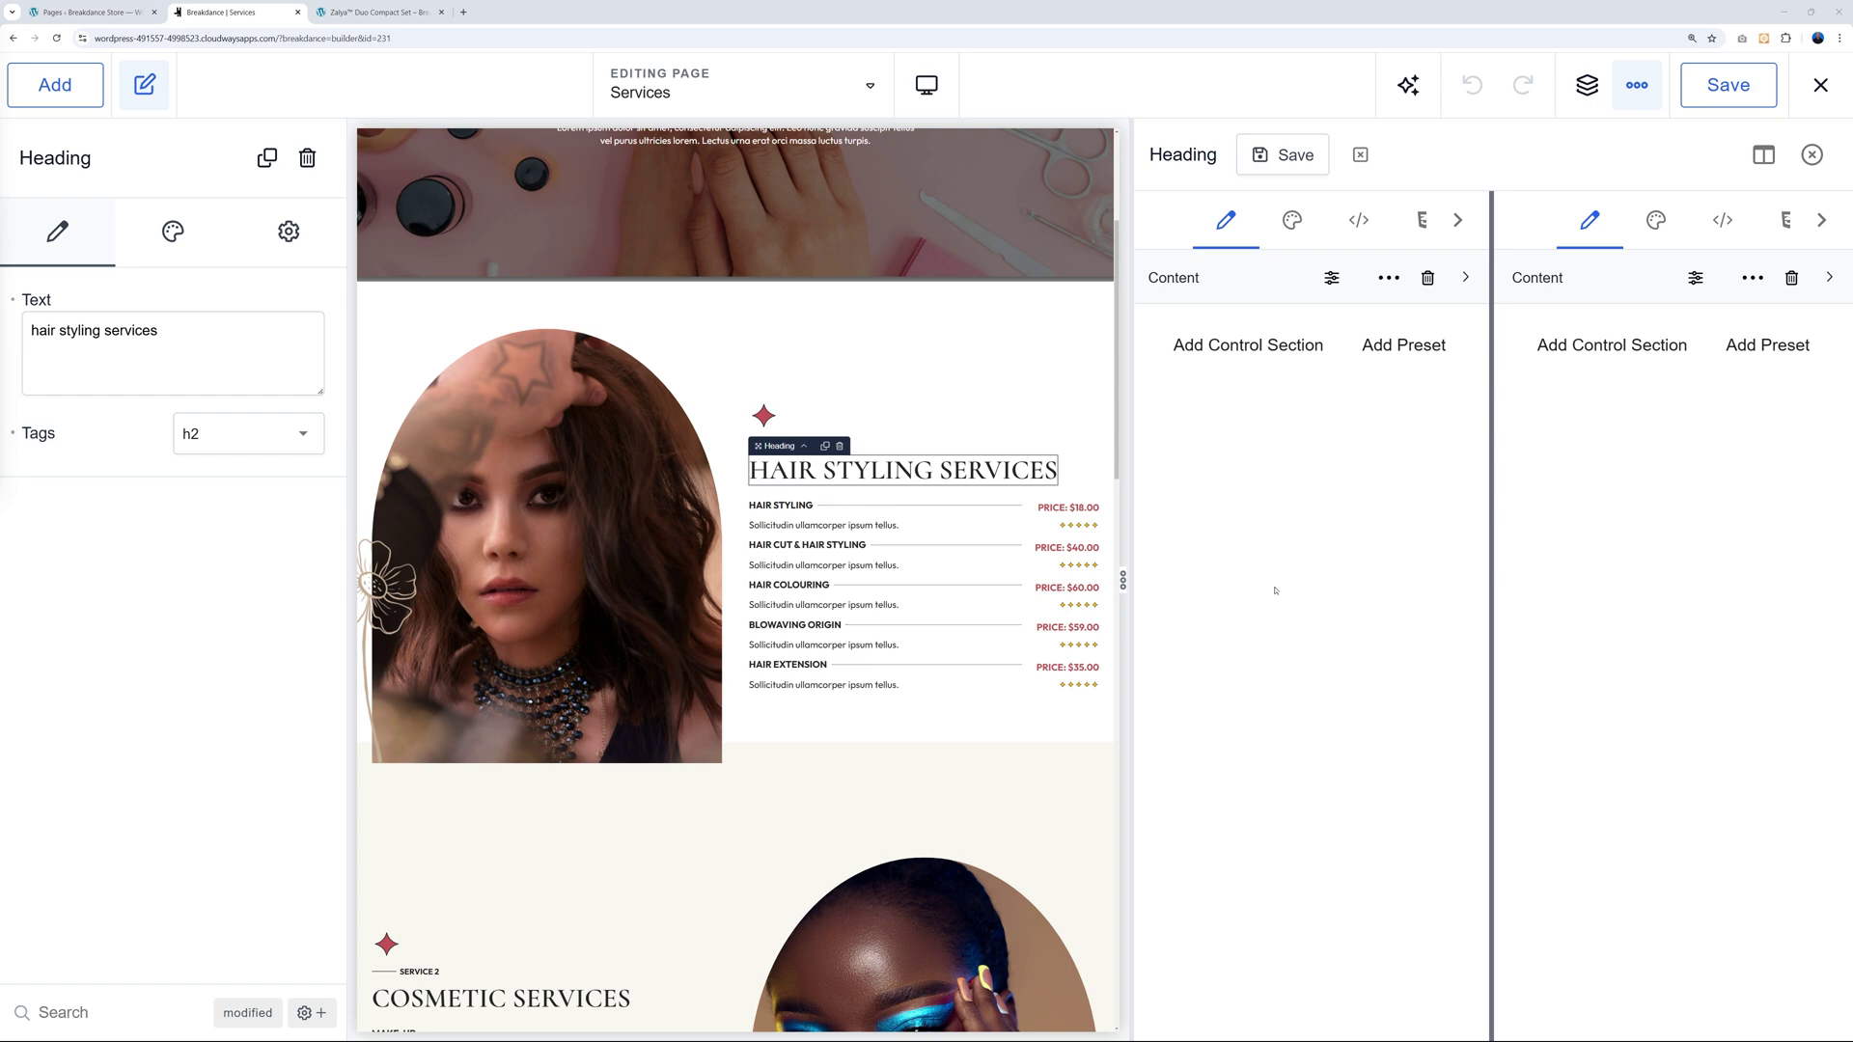
Add a new control section to the Heading and name it 'Test Mr Web'.
left_click(1251, 358)
double_click(1210, 333)
key("ctrl+a")
type("Test")
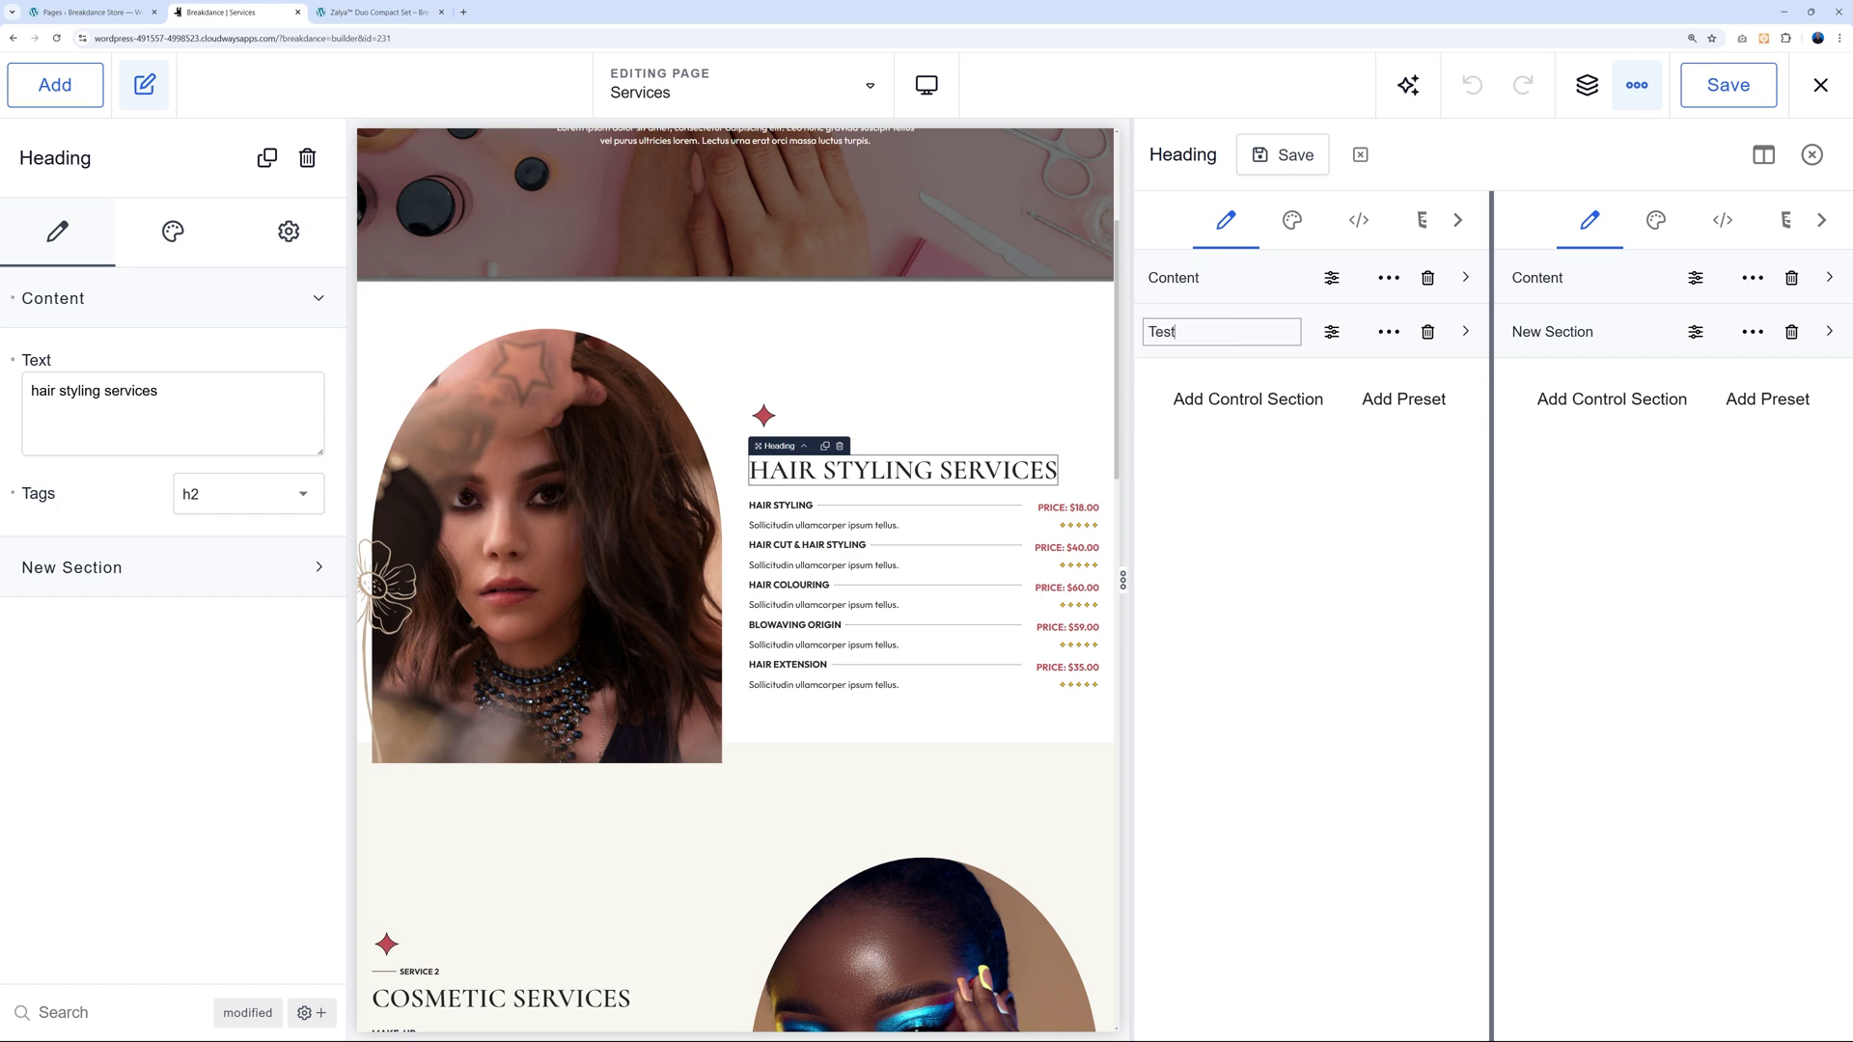
type(" Mr Web")
key("Return")
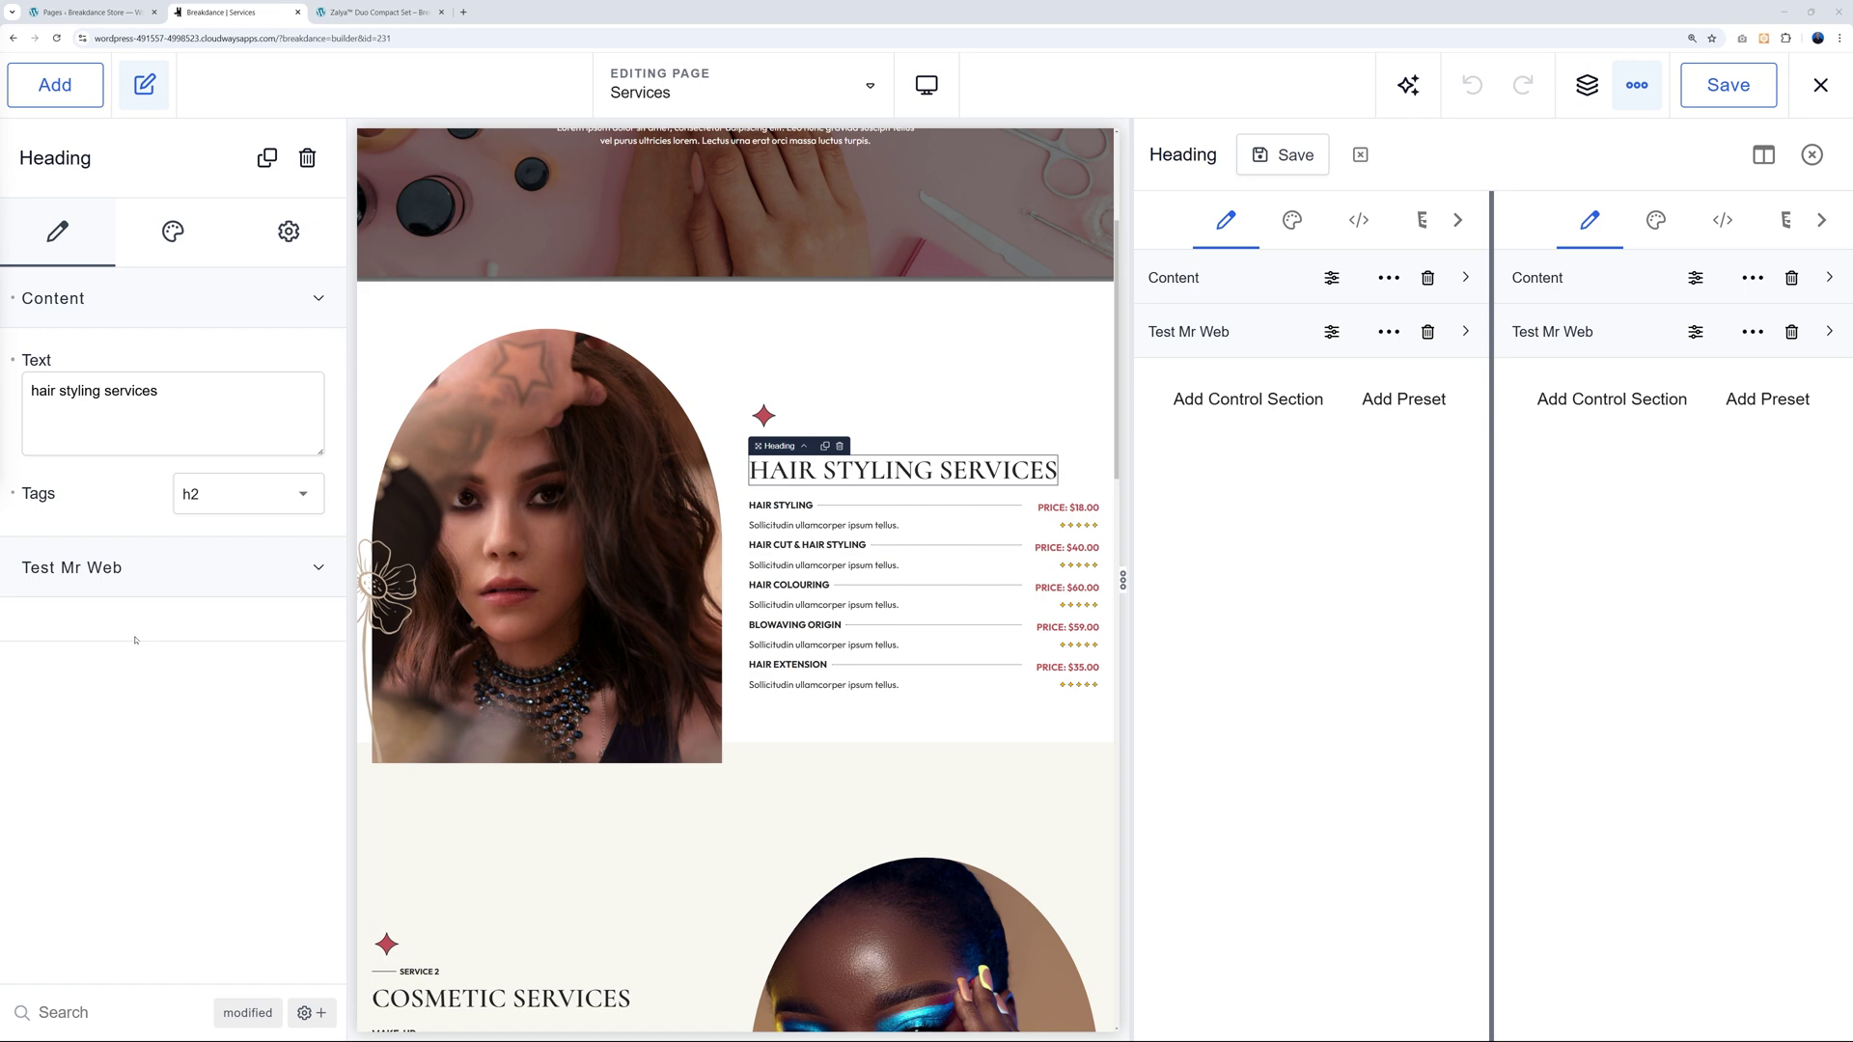
Try a Typography preset in Test Mr Web, then delete the Test Mr Web section.
left_click(1465, 332)
left_click(1369, 408)
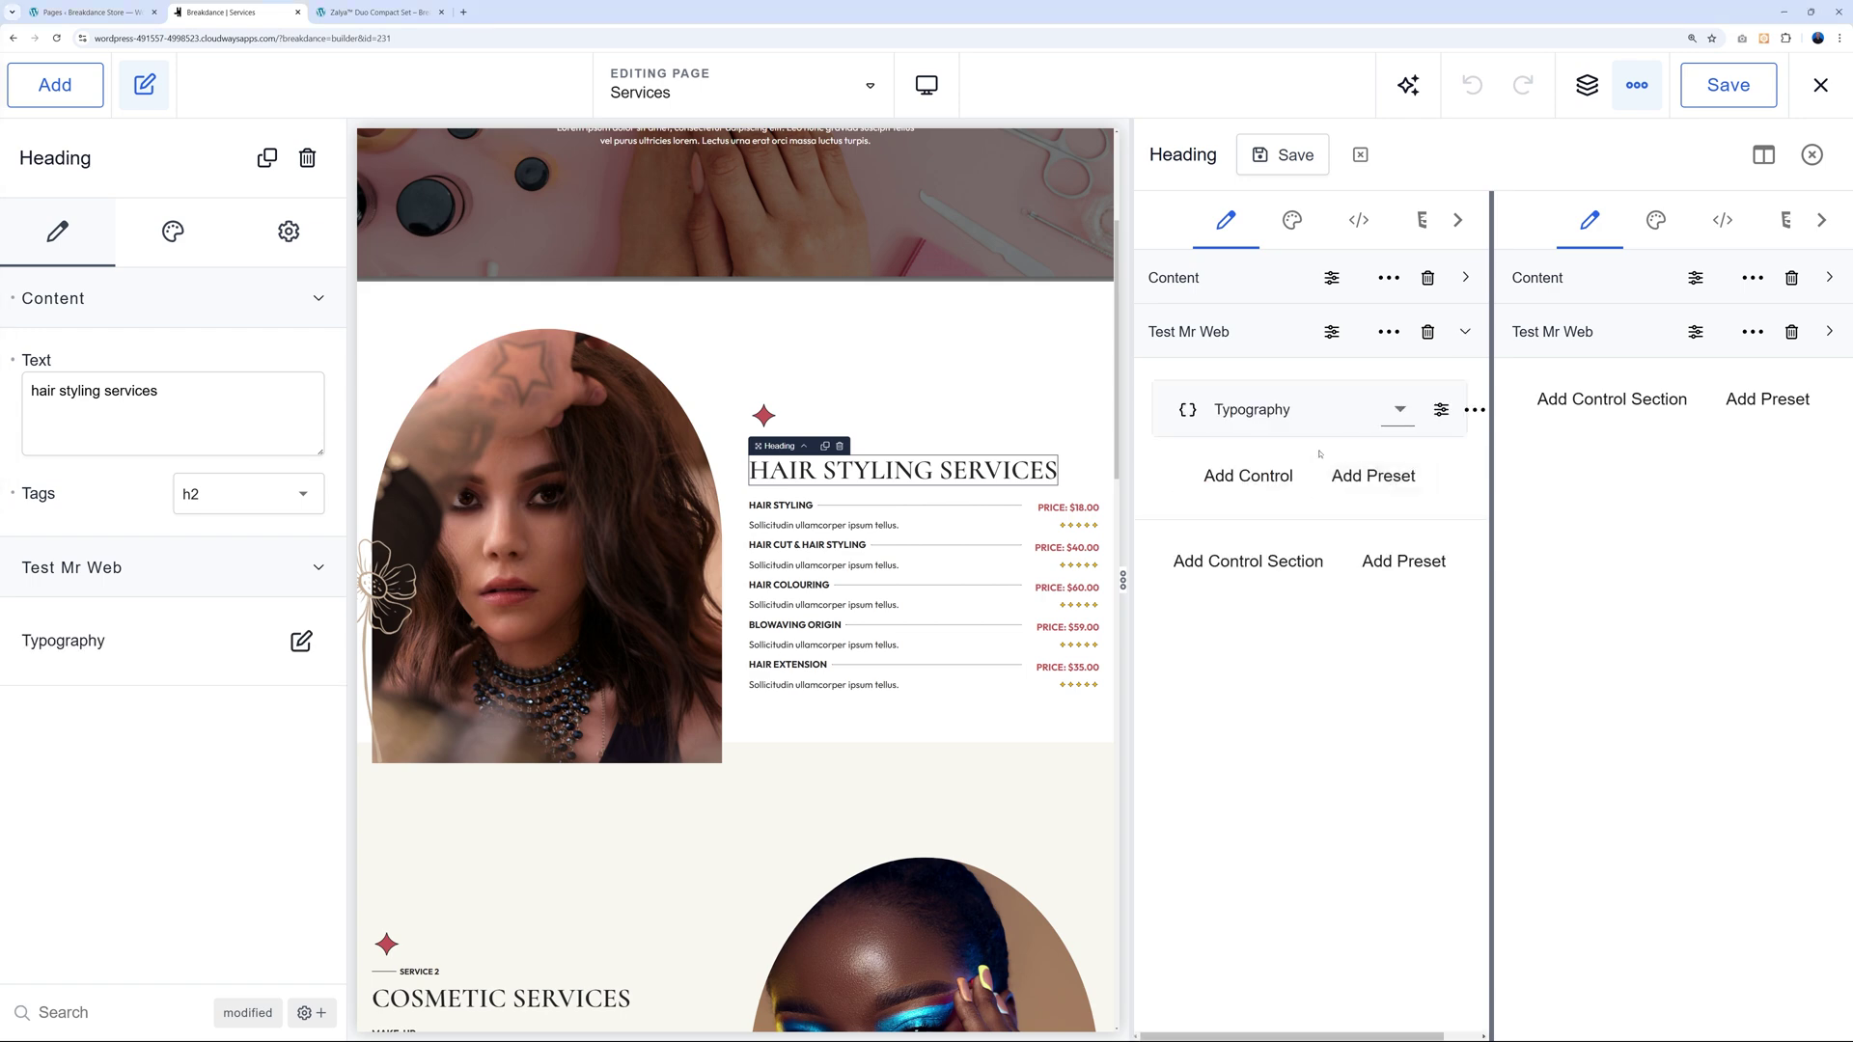
left_click(1400, 409)
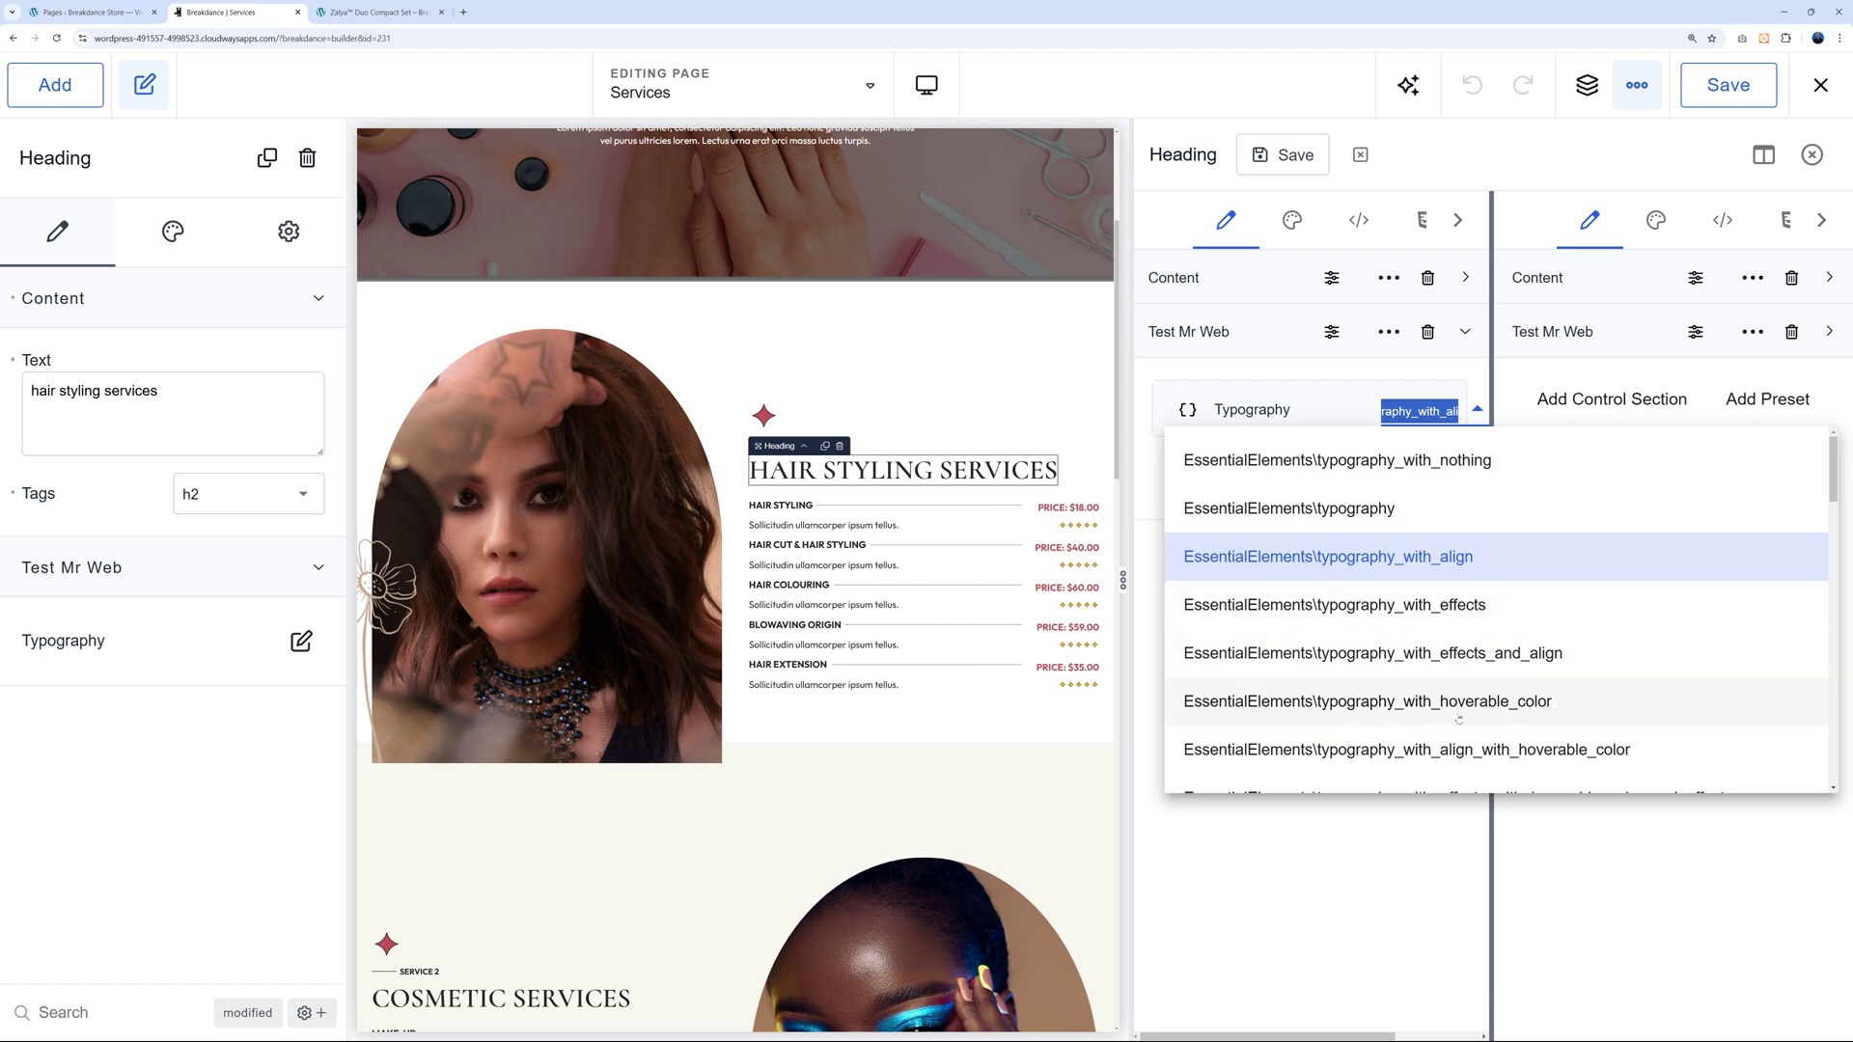
scroll(1638, 694, "down", 3)
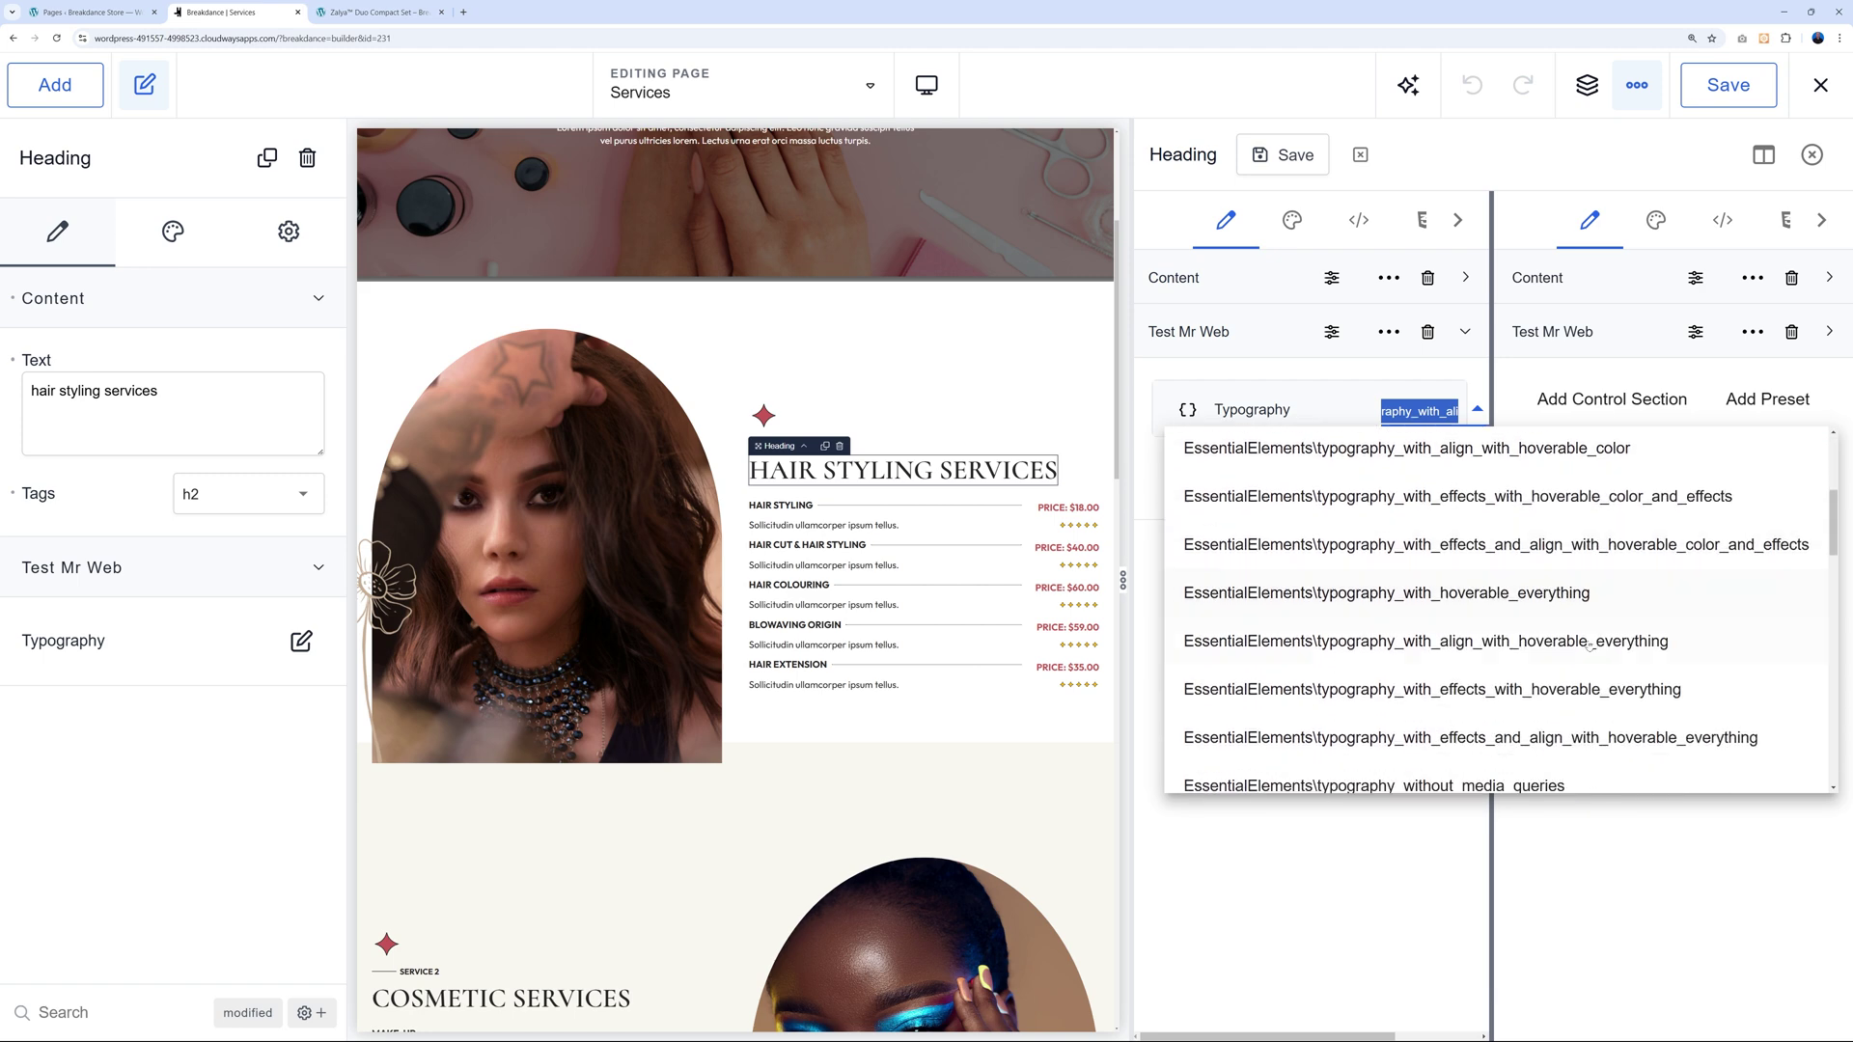
scroll(1588, 646, "down", 3)
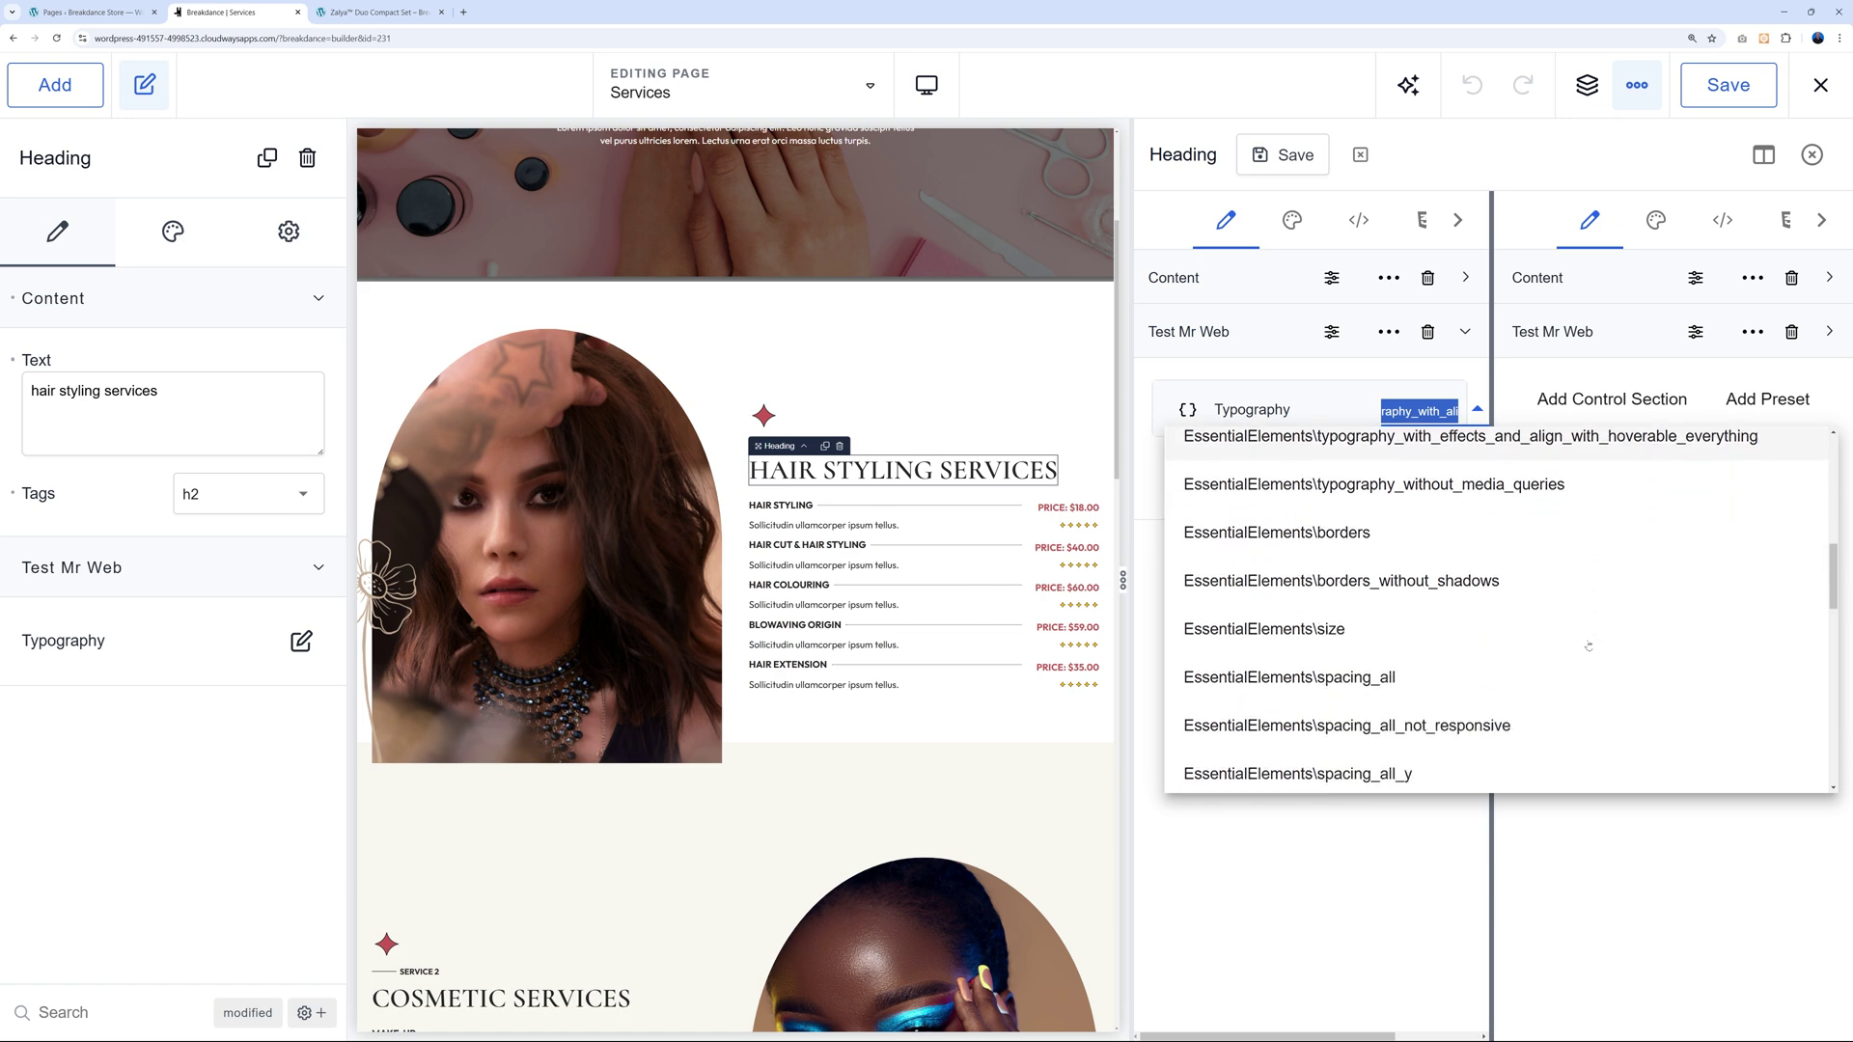
scroll(1453, 589, "down", 1)
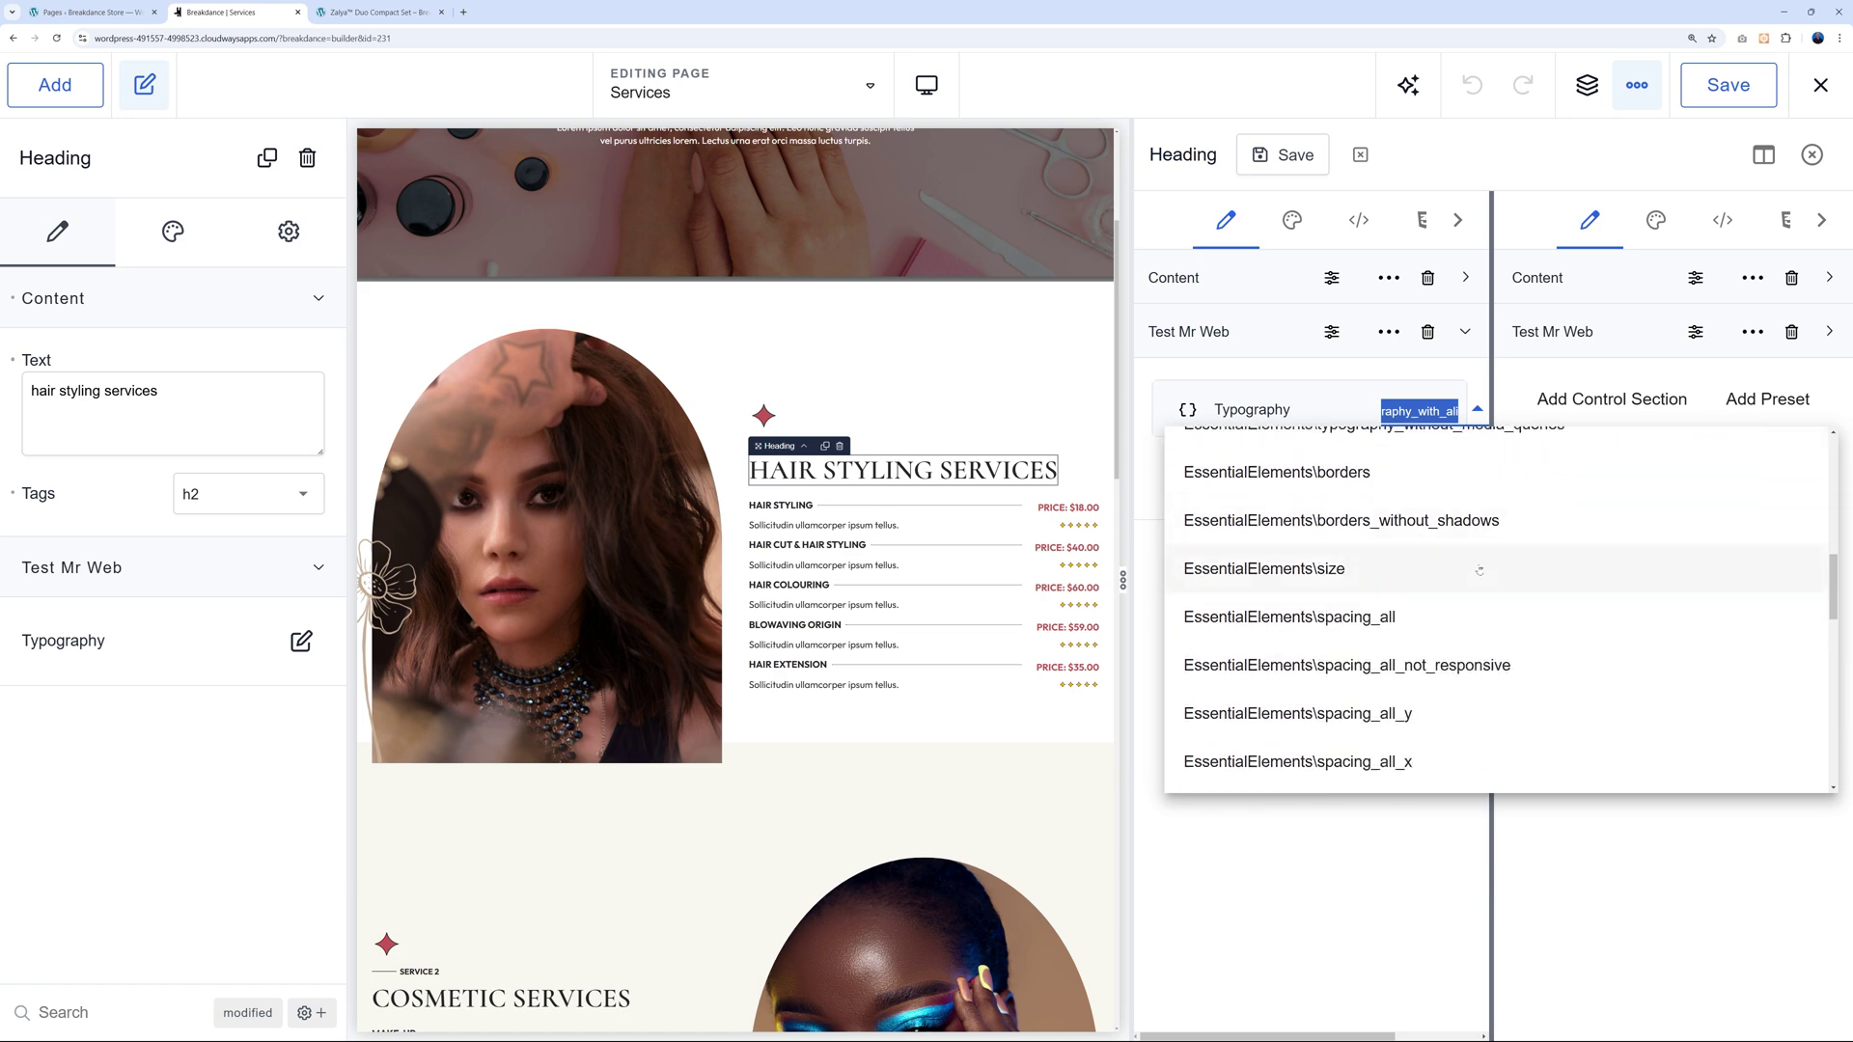
scroll(1438, 577, "down", 5)
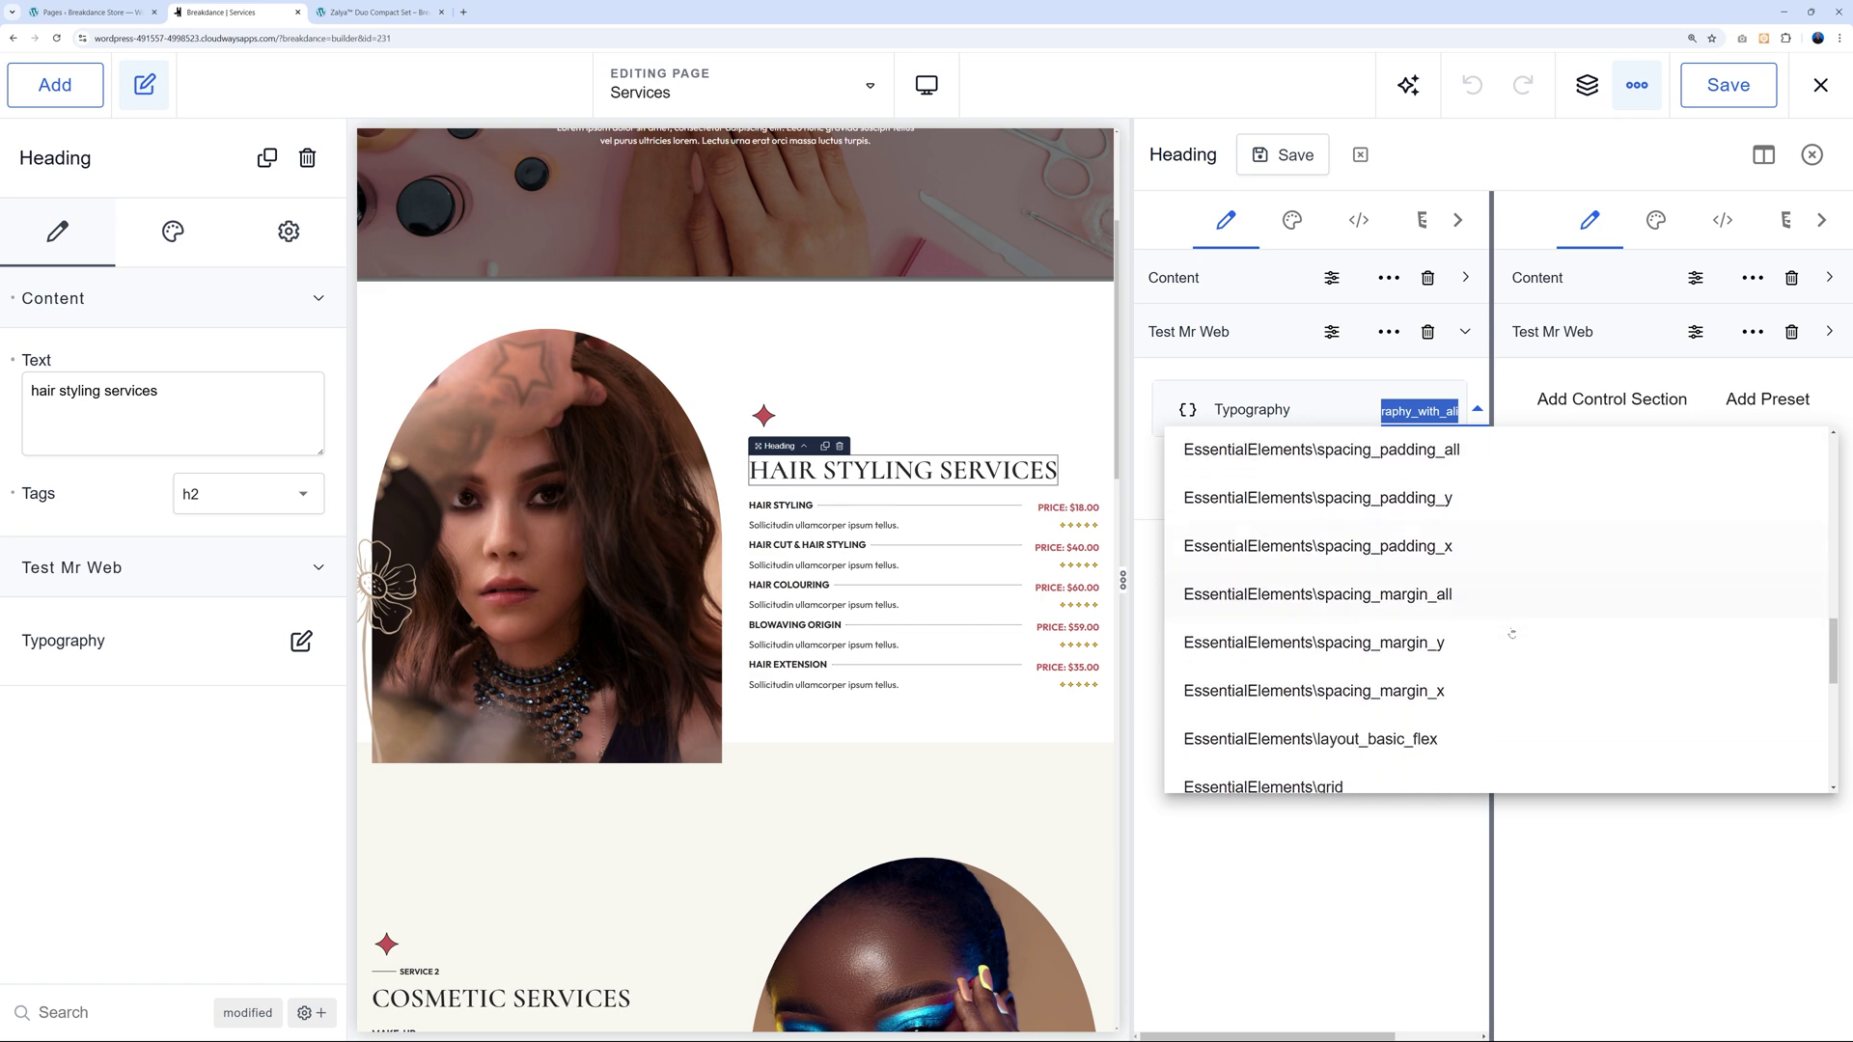
scroll(1506, 656, "down", 7)
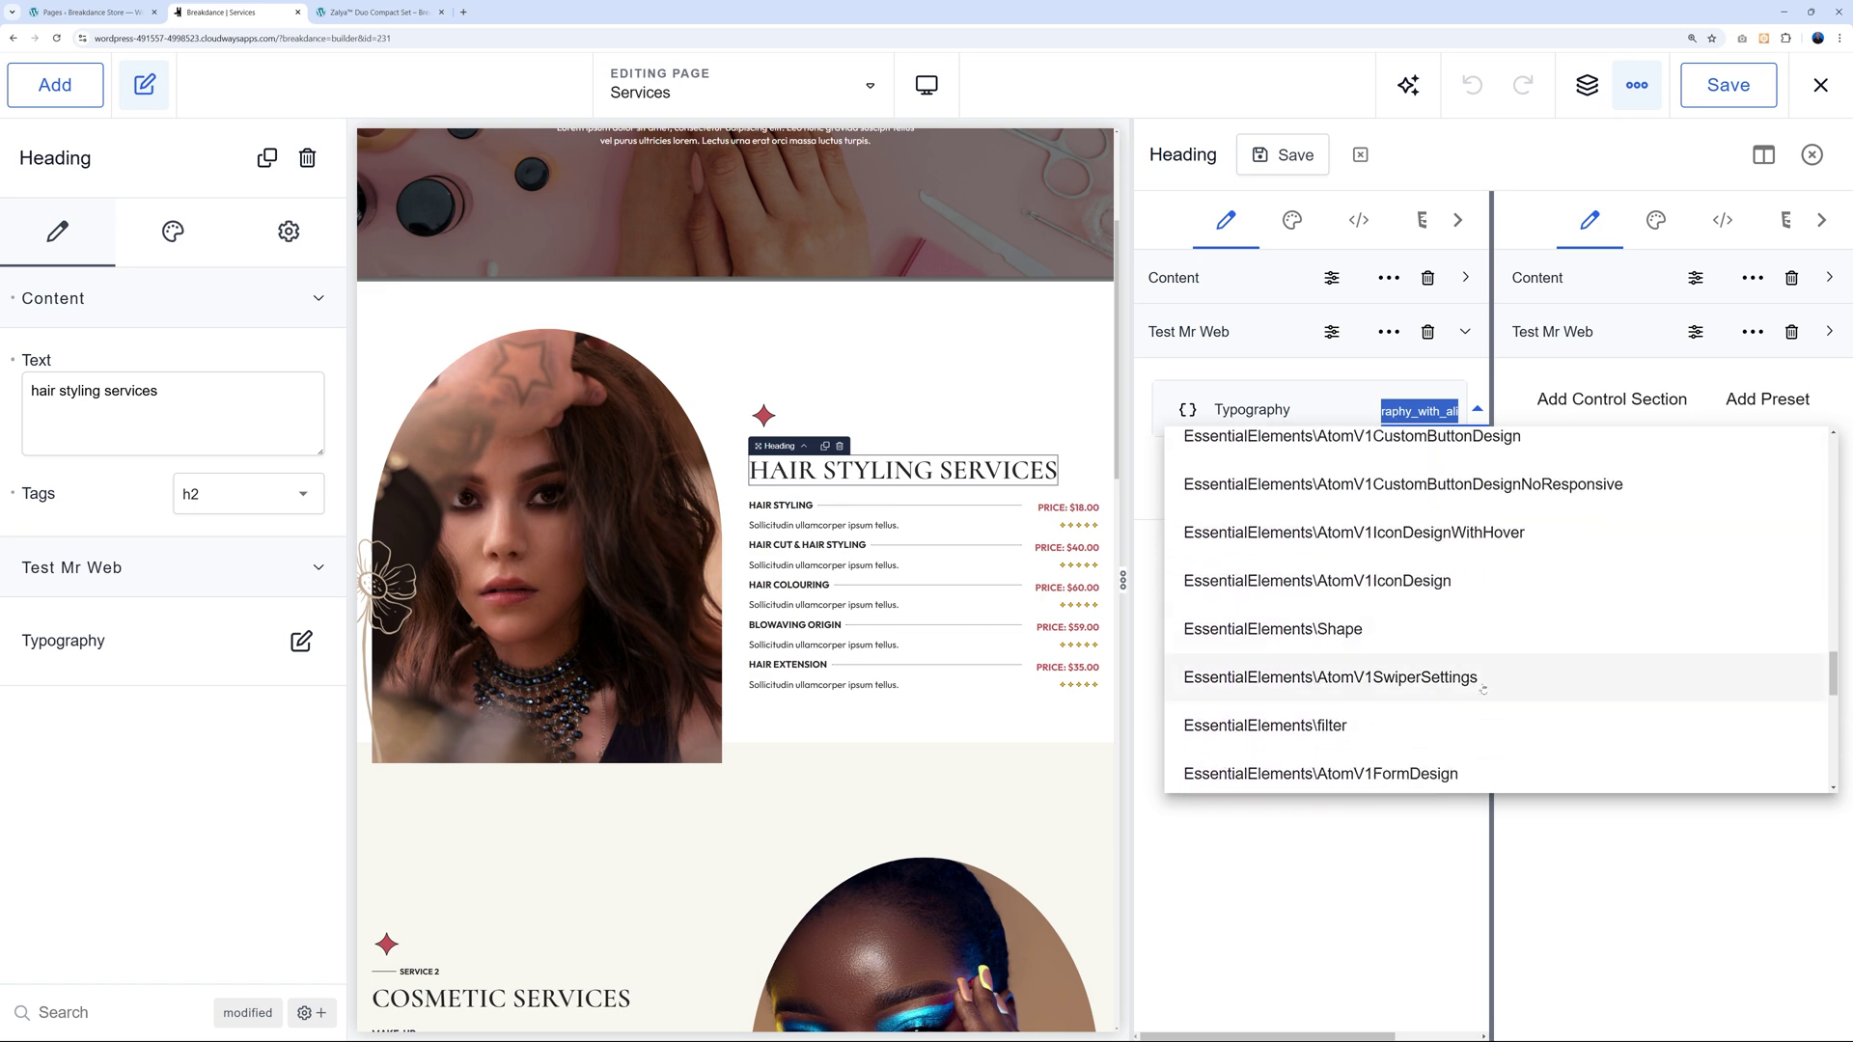
left_click(1383, 867)
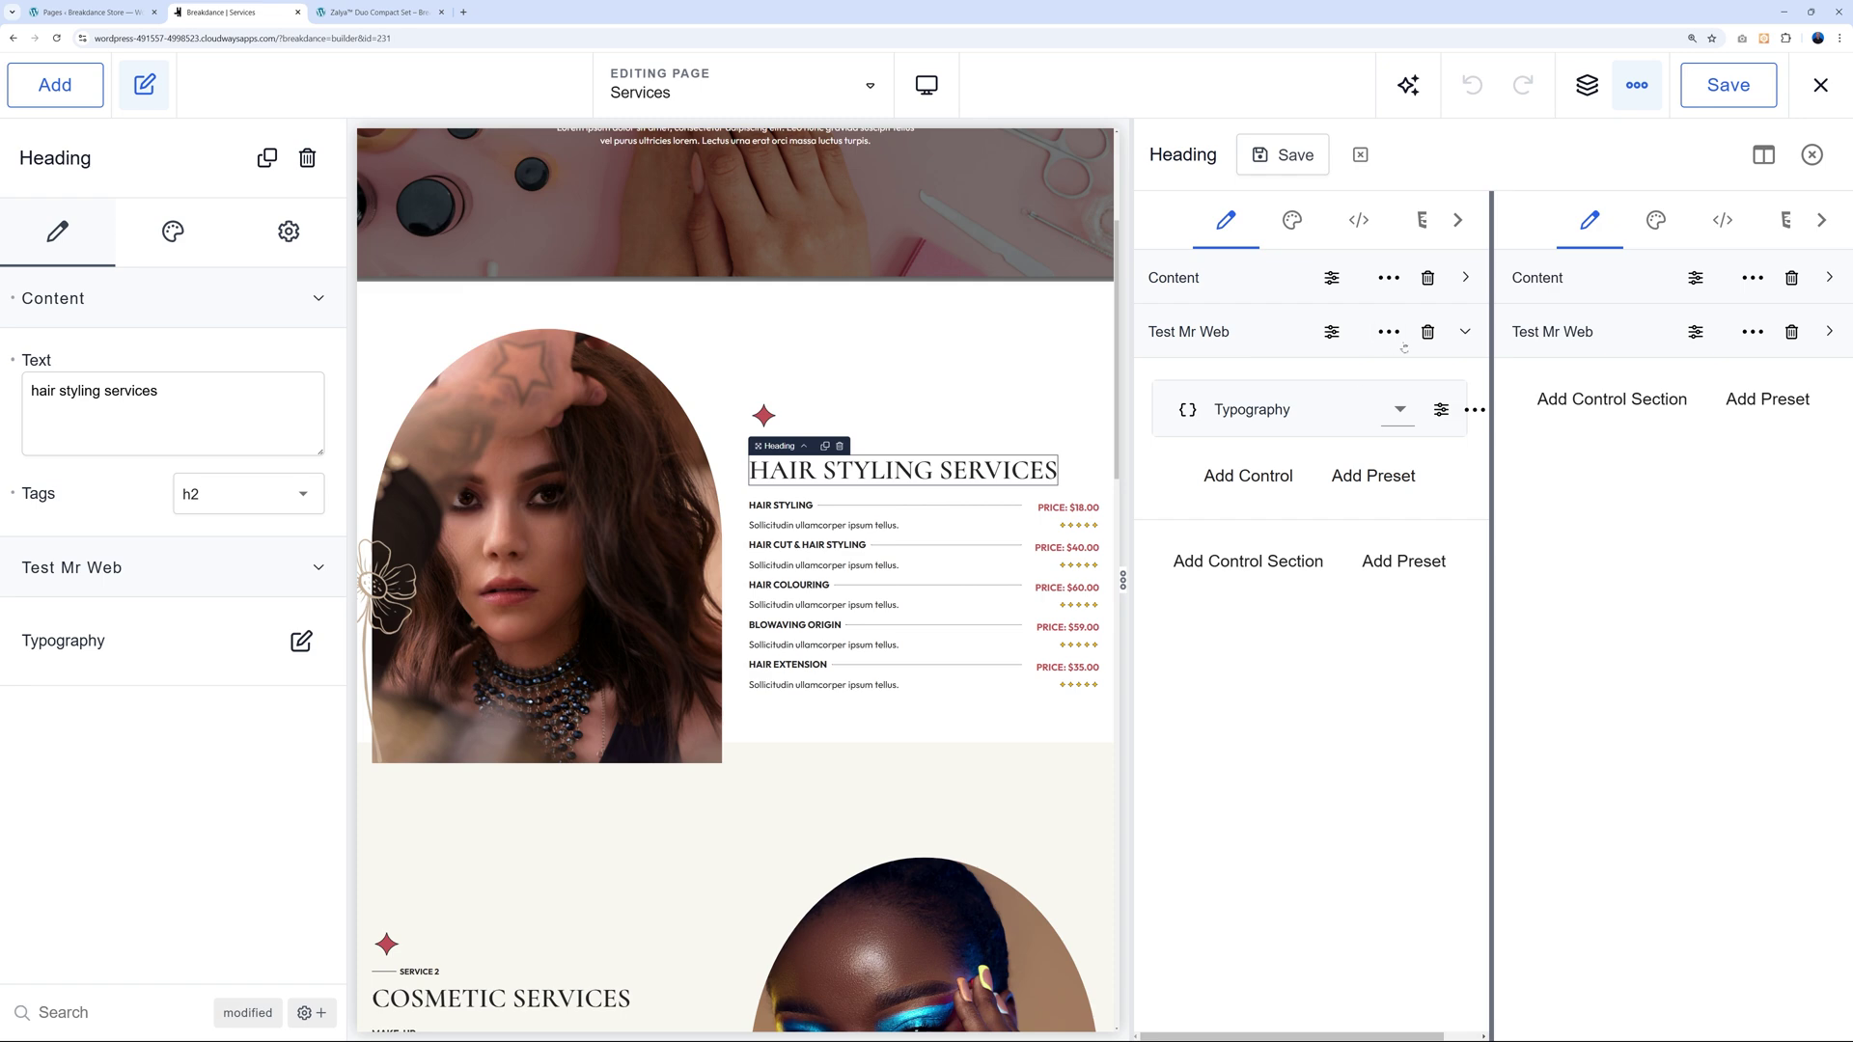
left_click(1427, 331)
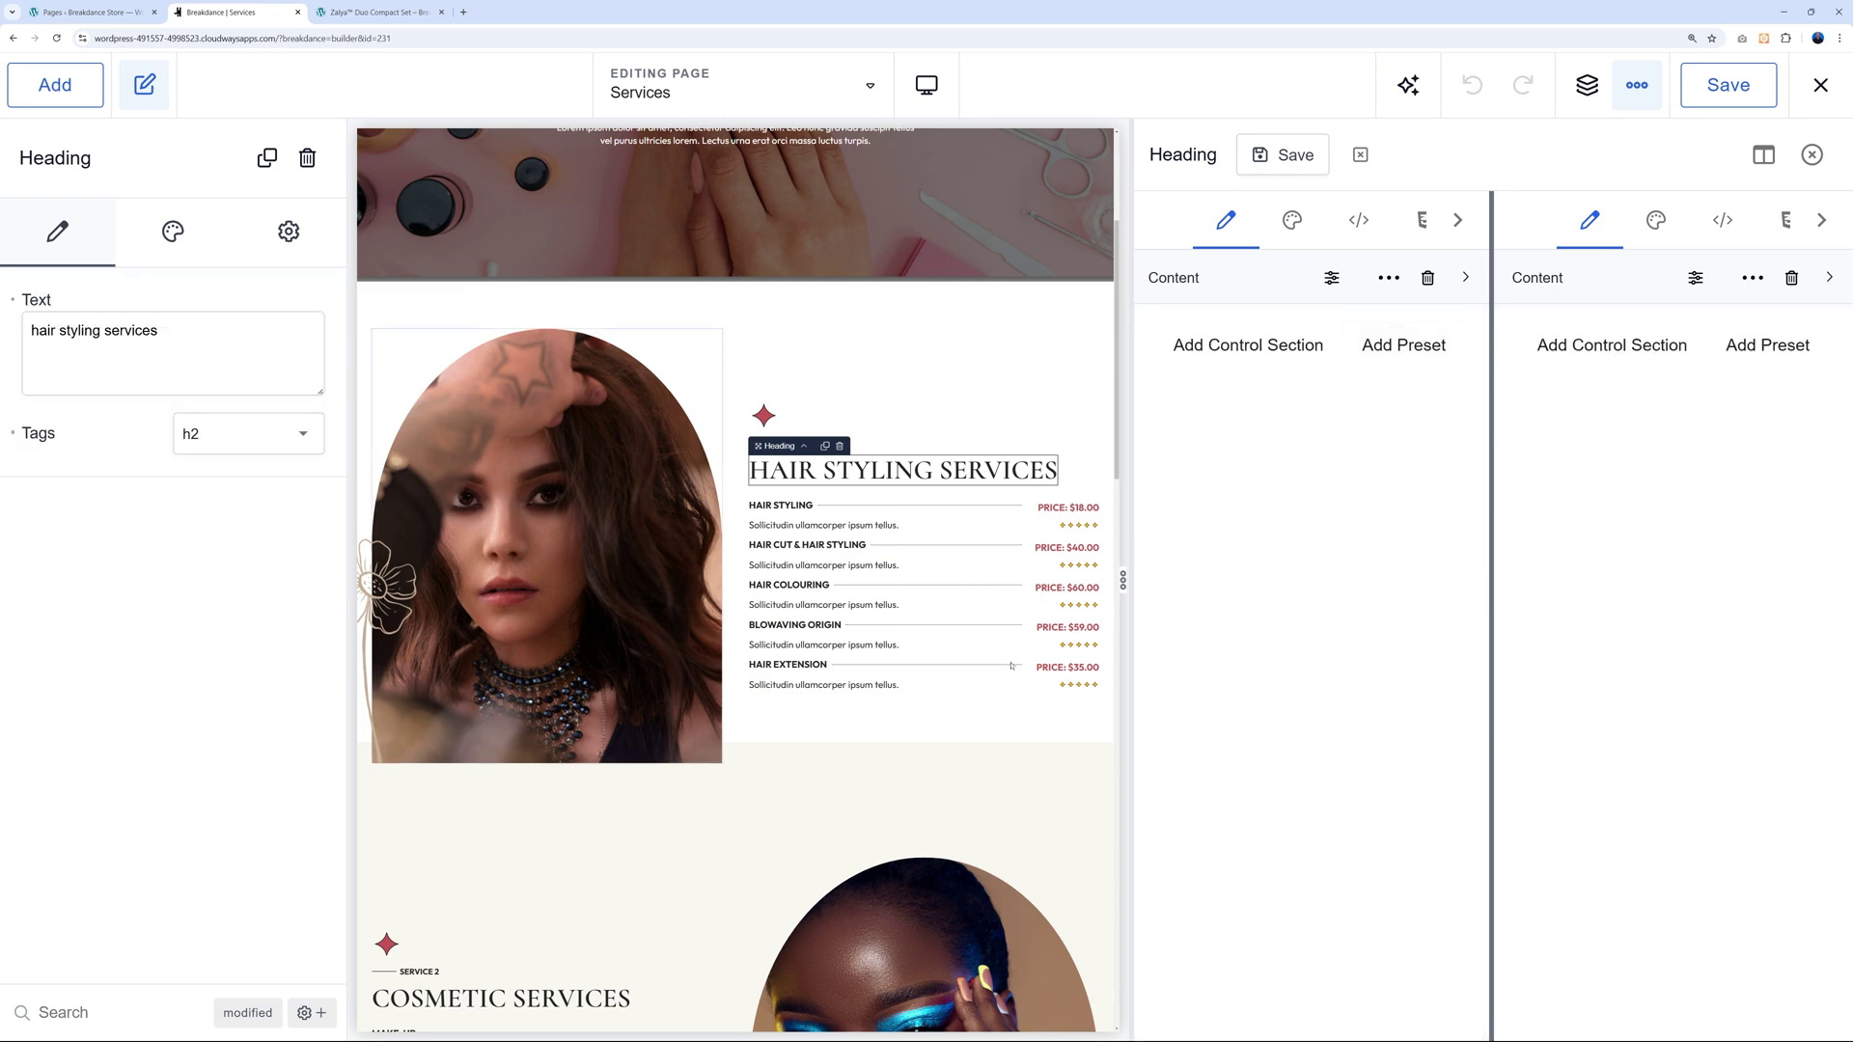
Add a preset to the Heading's Content section and expand the Typography settings group.
left_click(1404, 346)
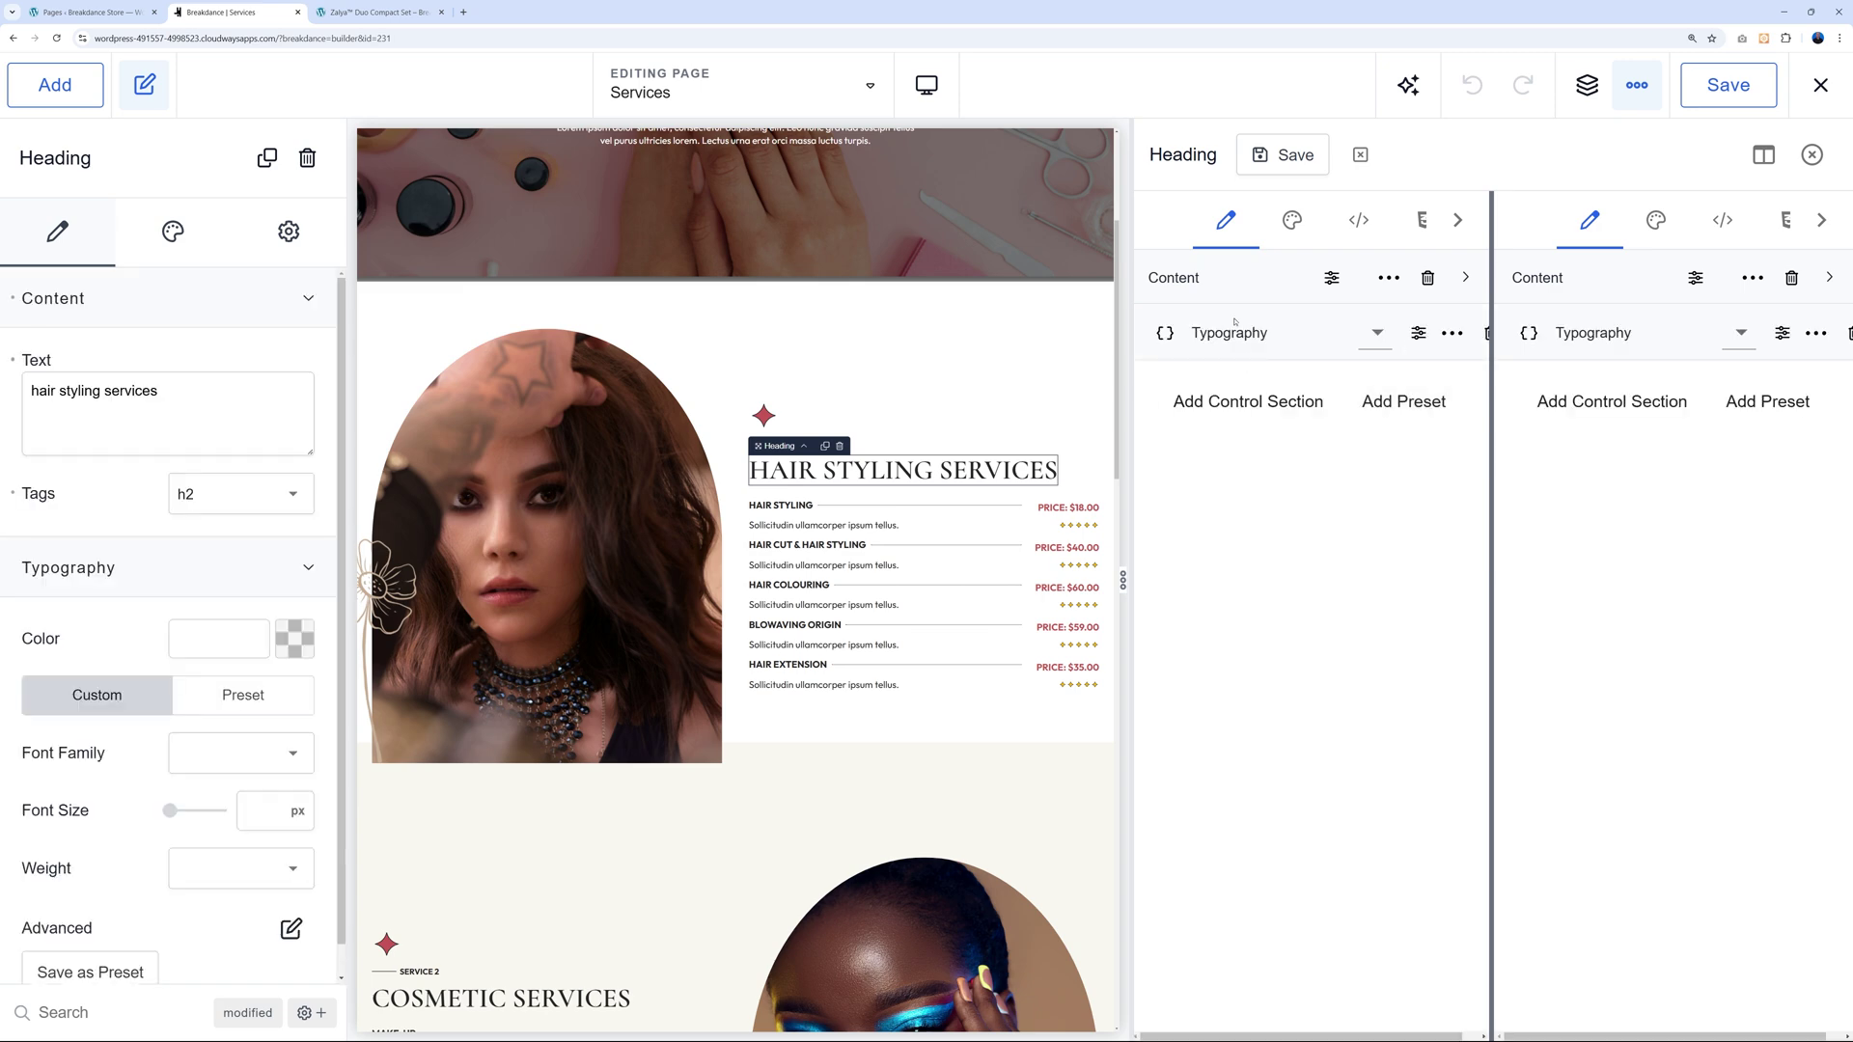
left_click(308, 568)
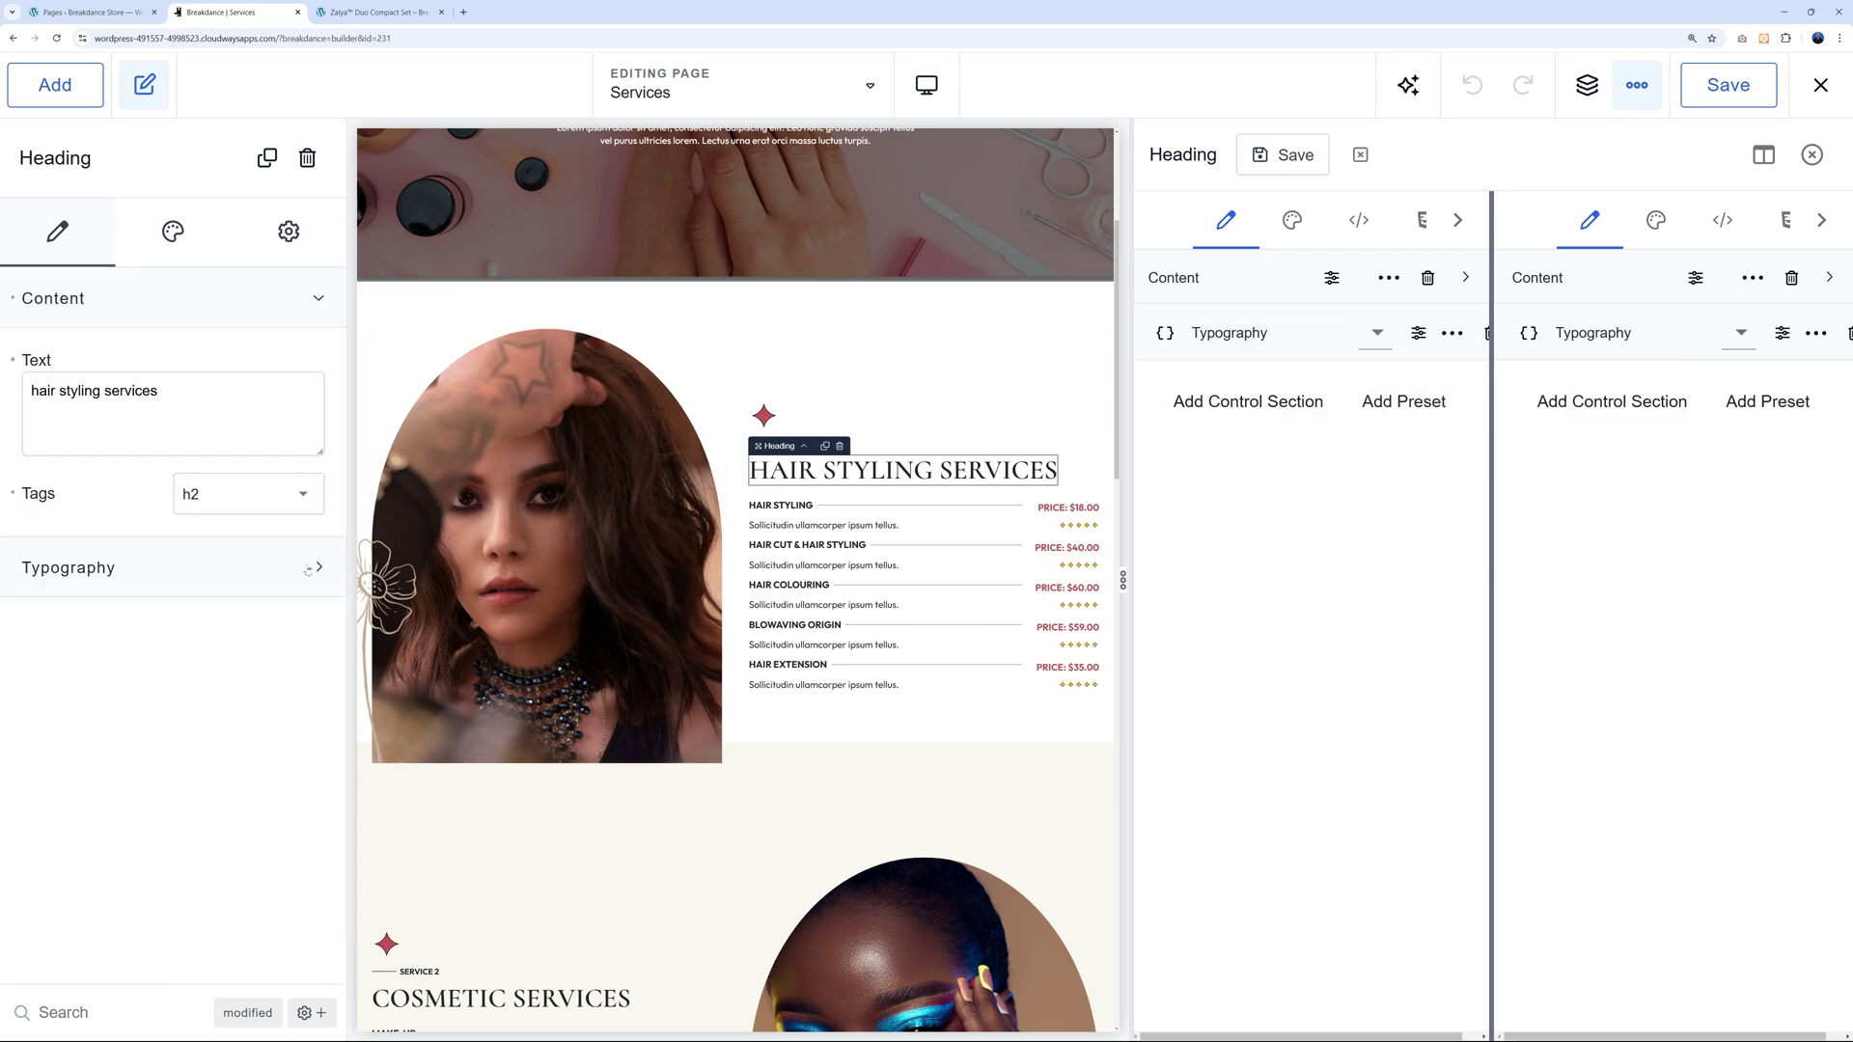
left_click(319, 299)
left_click(317, 359)
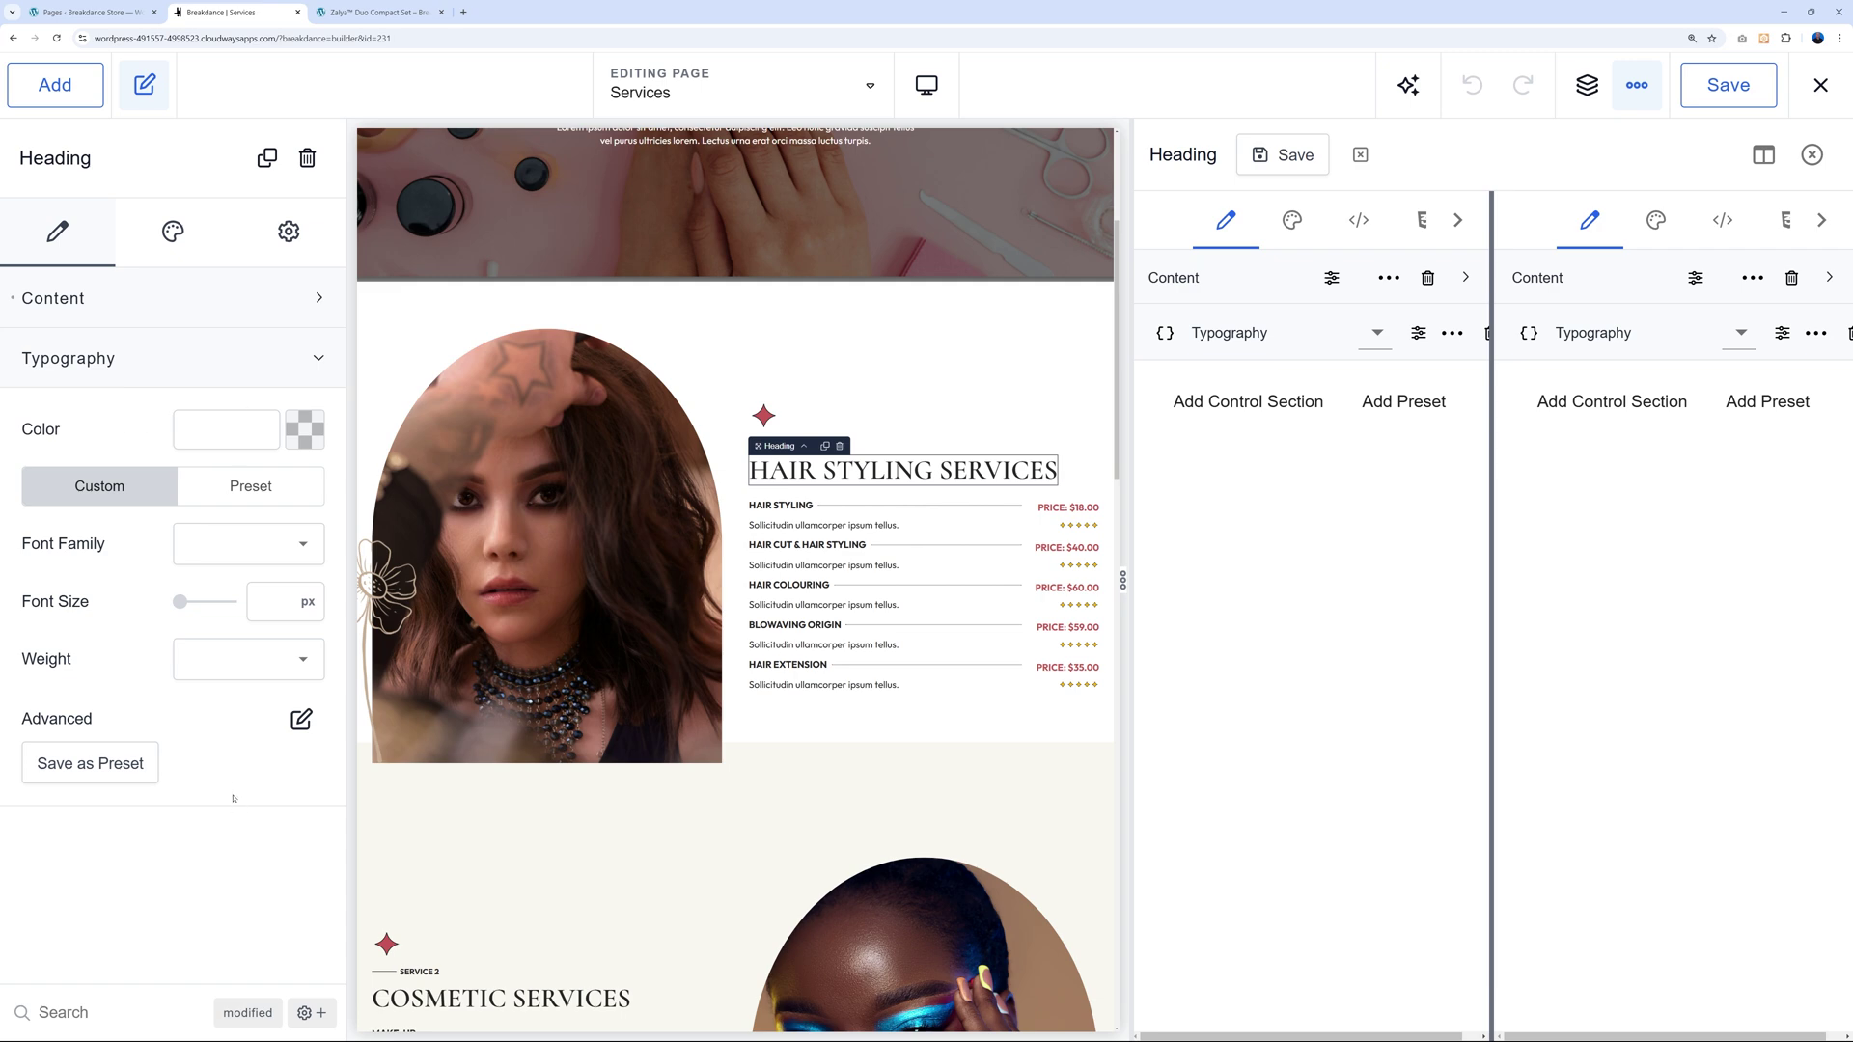
Try the typography presets, settling on typography_with_effects_and_align, then browse further options.
left_click(1375, 333)
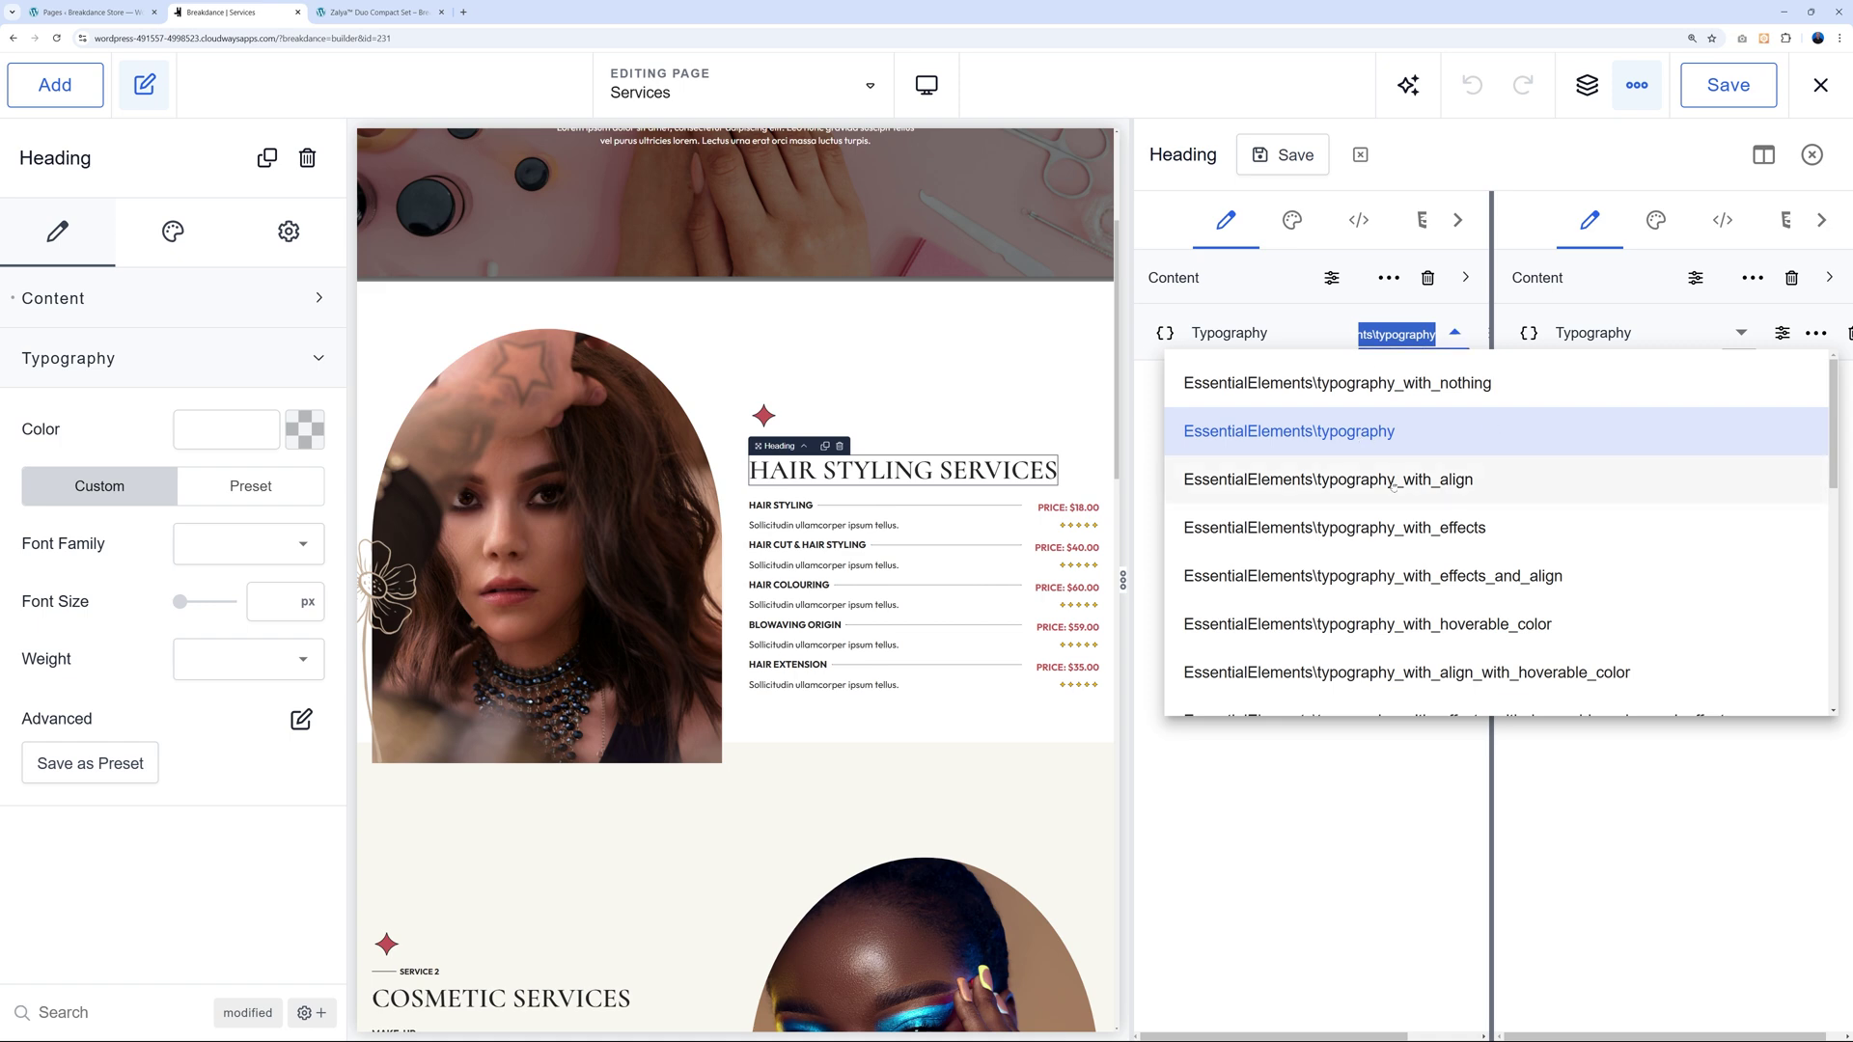
left_click(1359, 439)
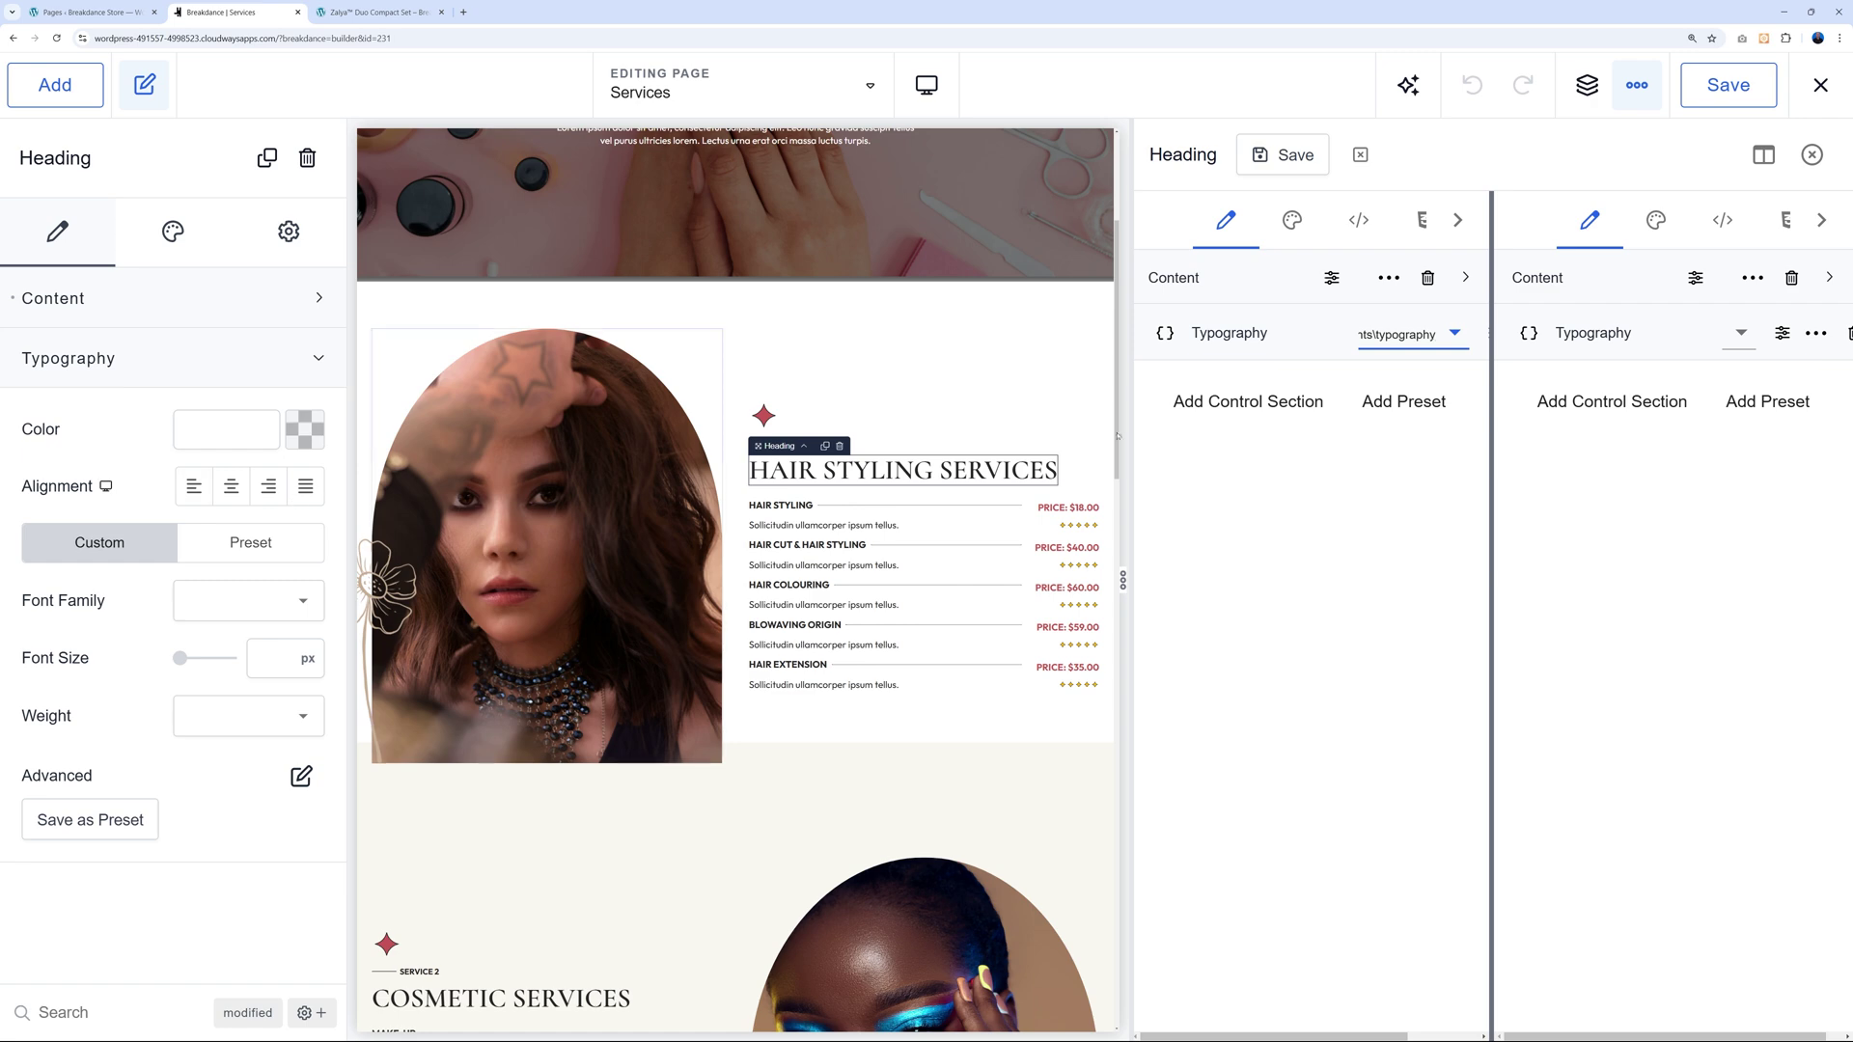
left_click(1409, 334)
left_click(1459, 540)
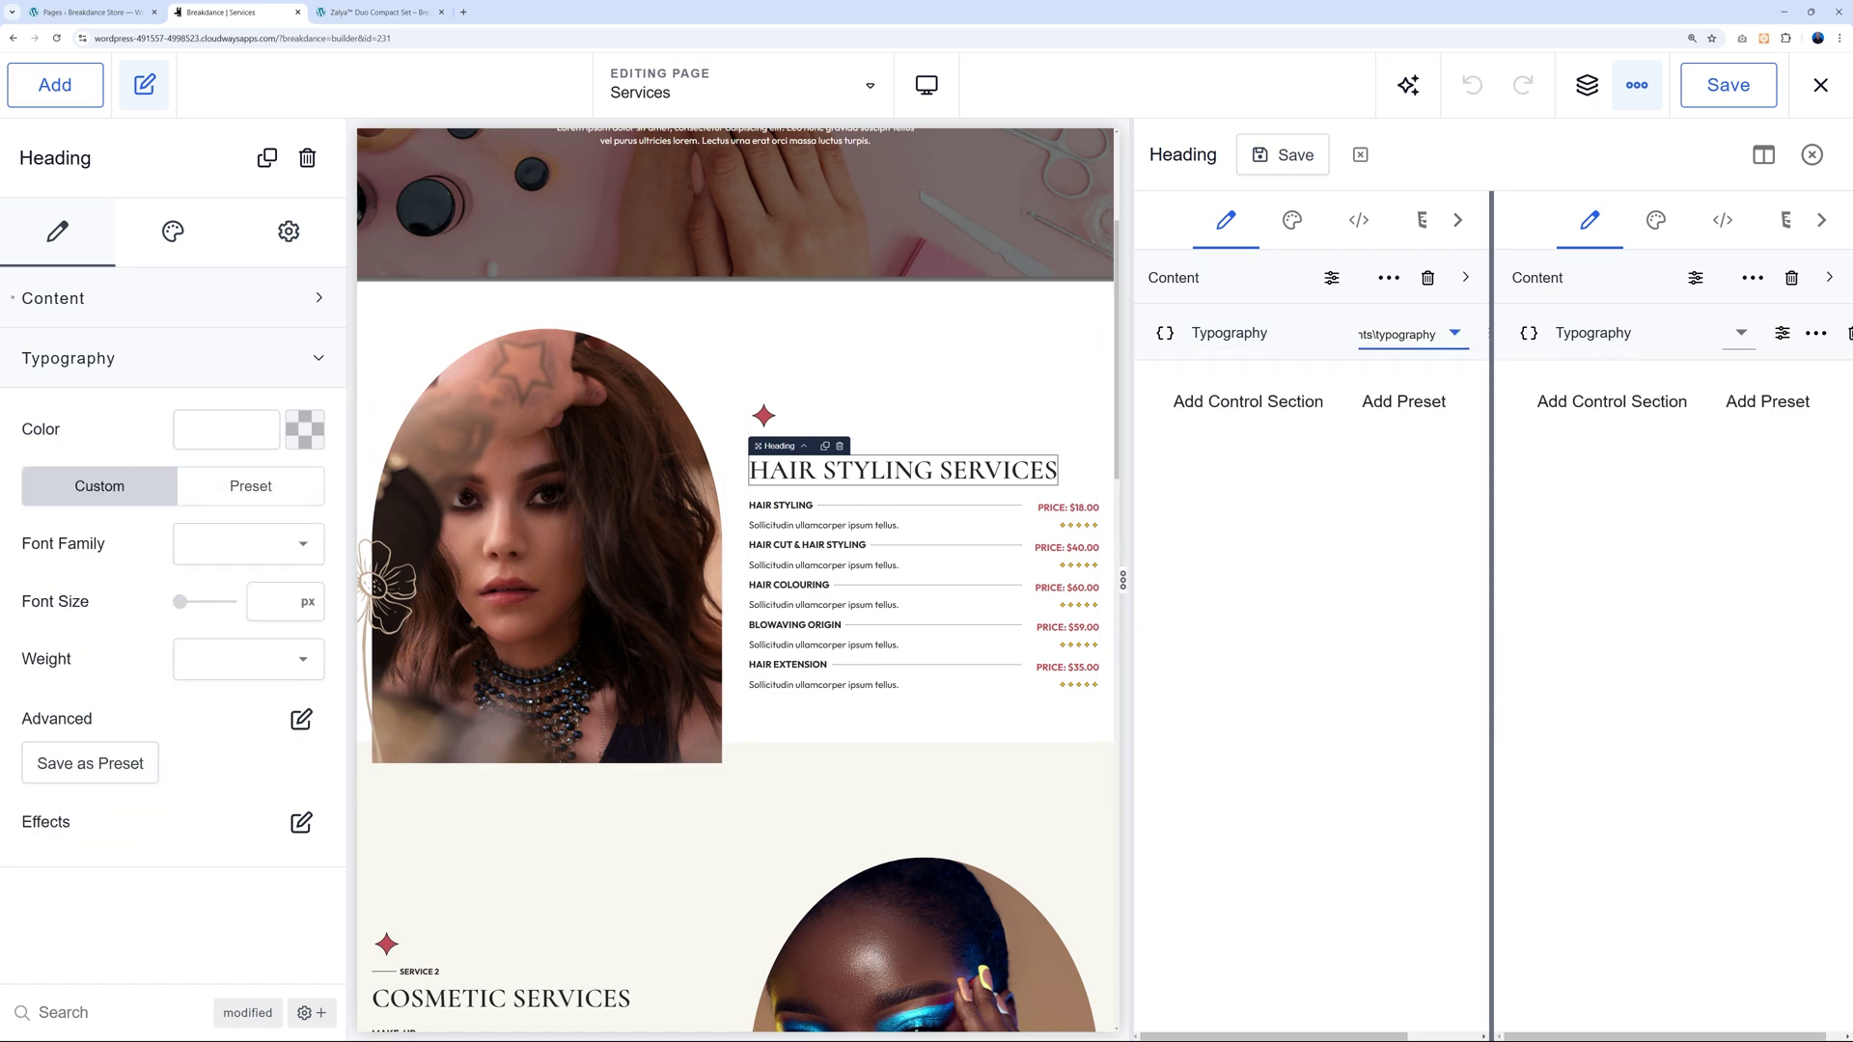
left_click(1409, 334)
left_click(1469, 579)
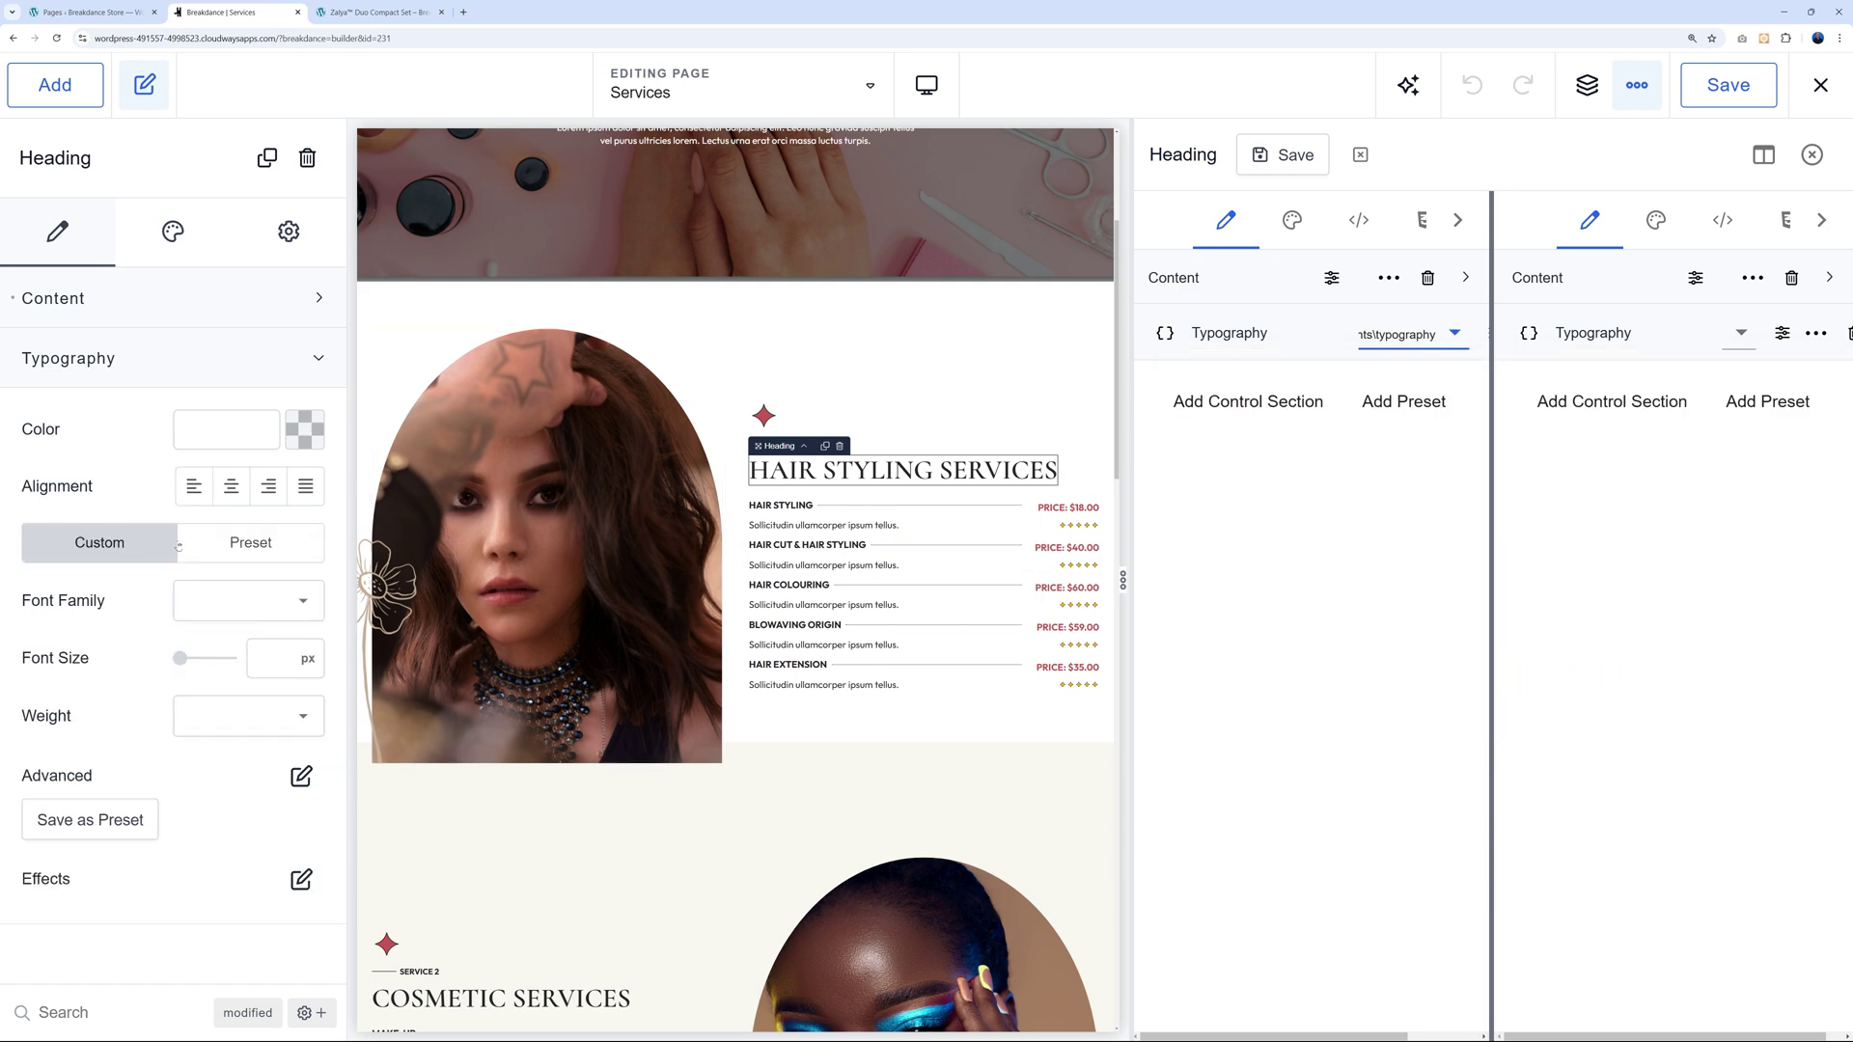
left_click(1438, 334)
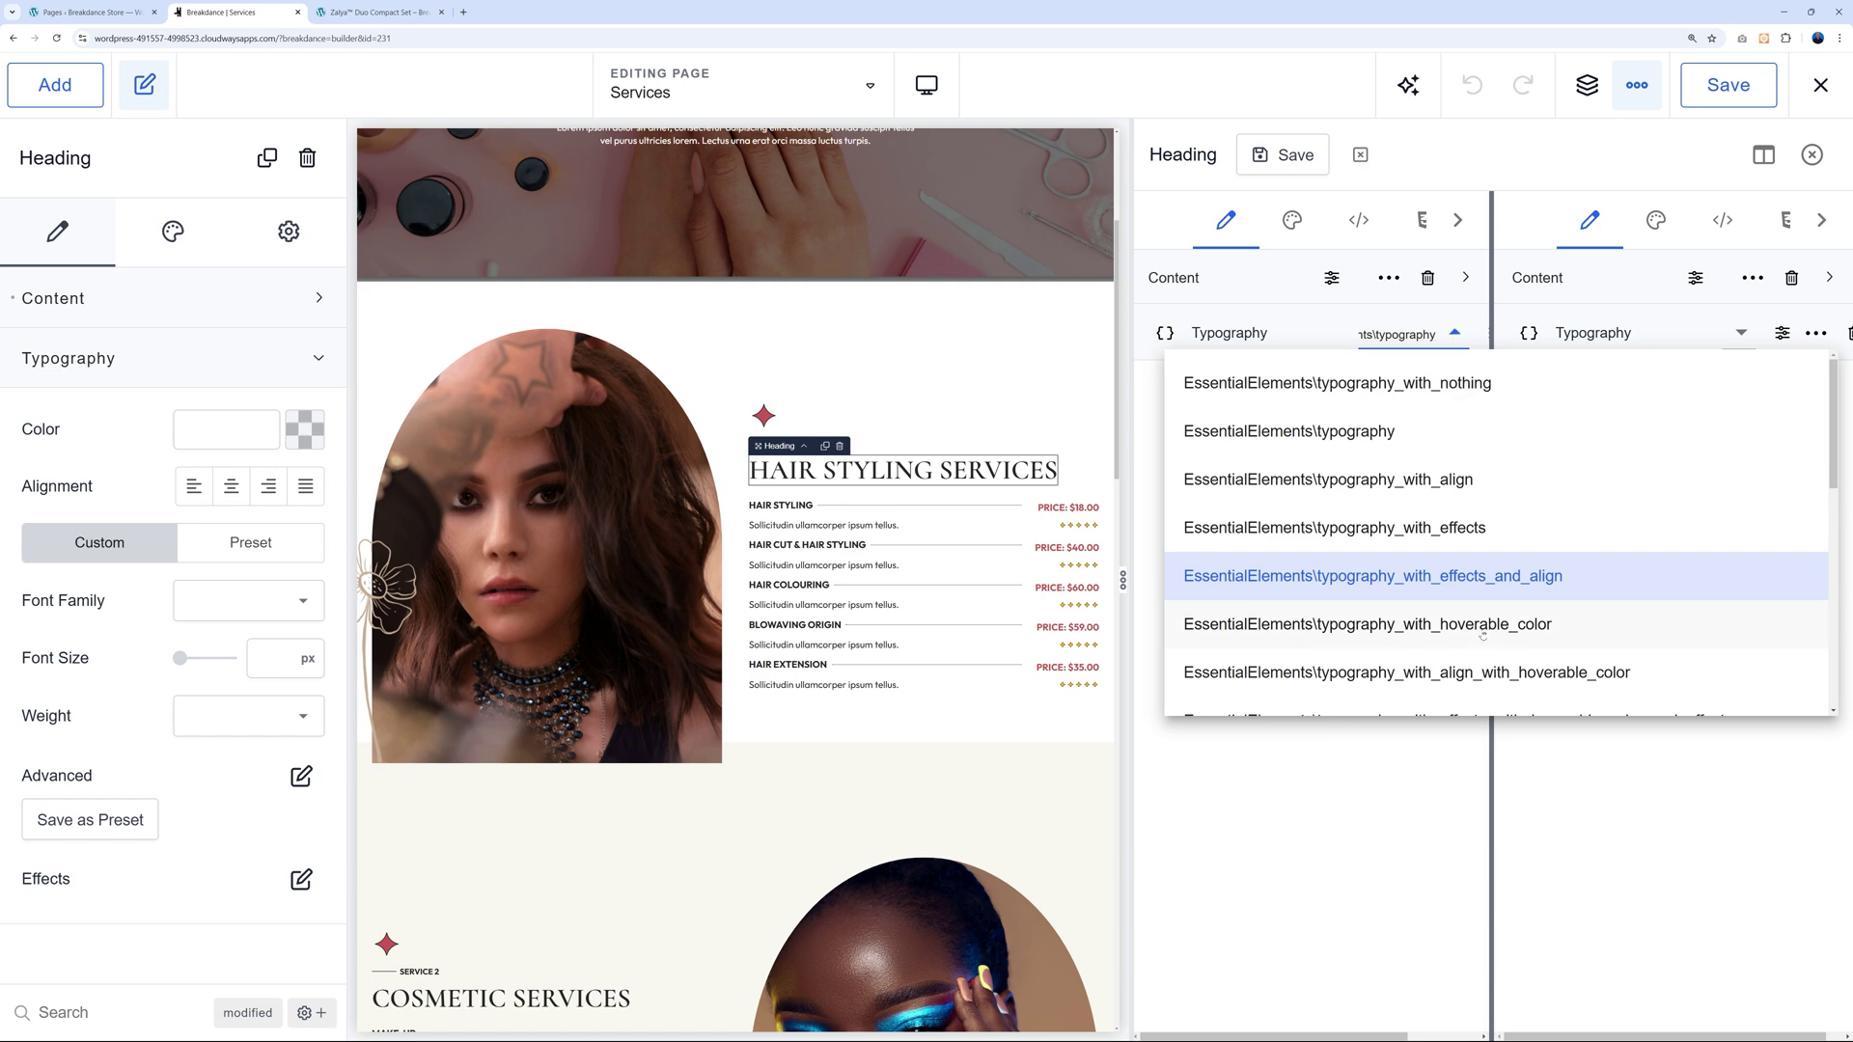
scroll(1629, 667, "down", 3)
scroll(1625, 670, "down", 5)
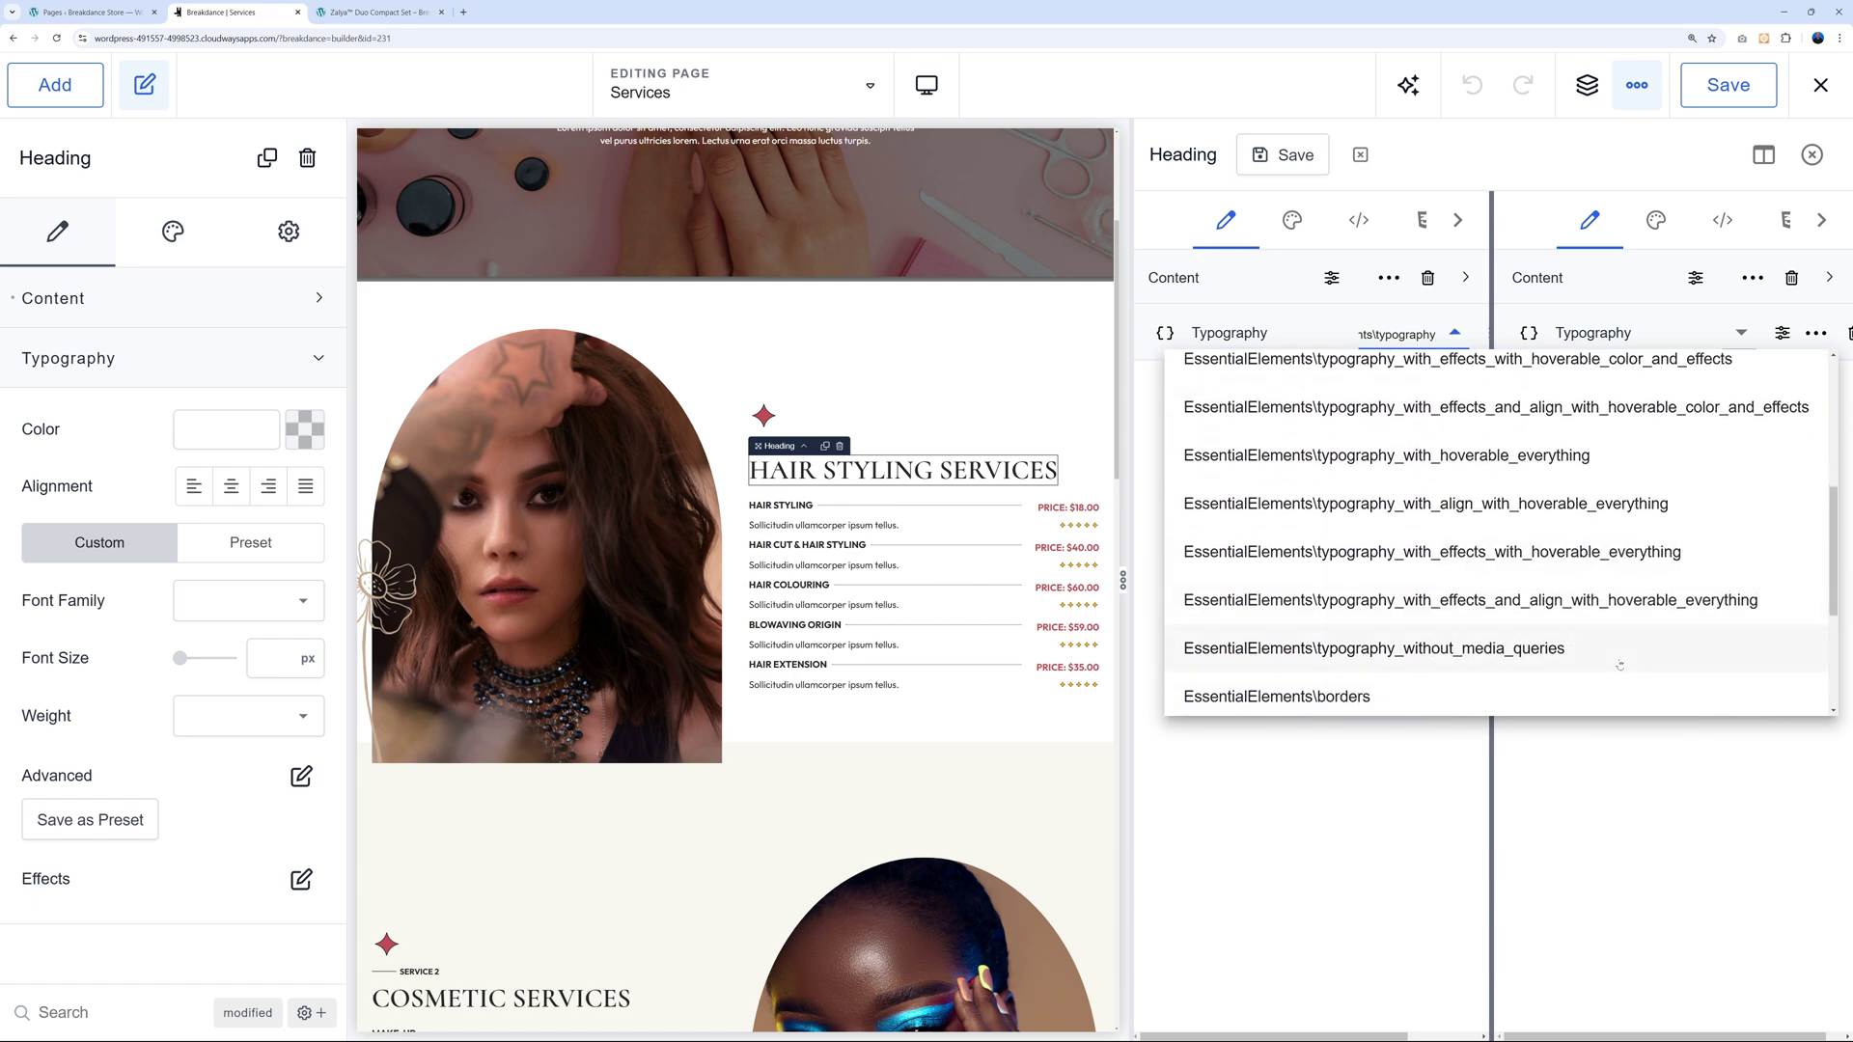
Switch the Heading's preset to EssentialElements borders and check the Borders fields.
left_click(1334, 583)
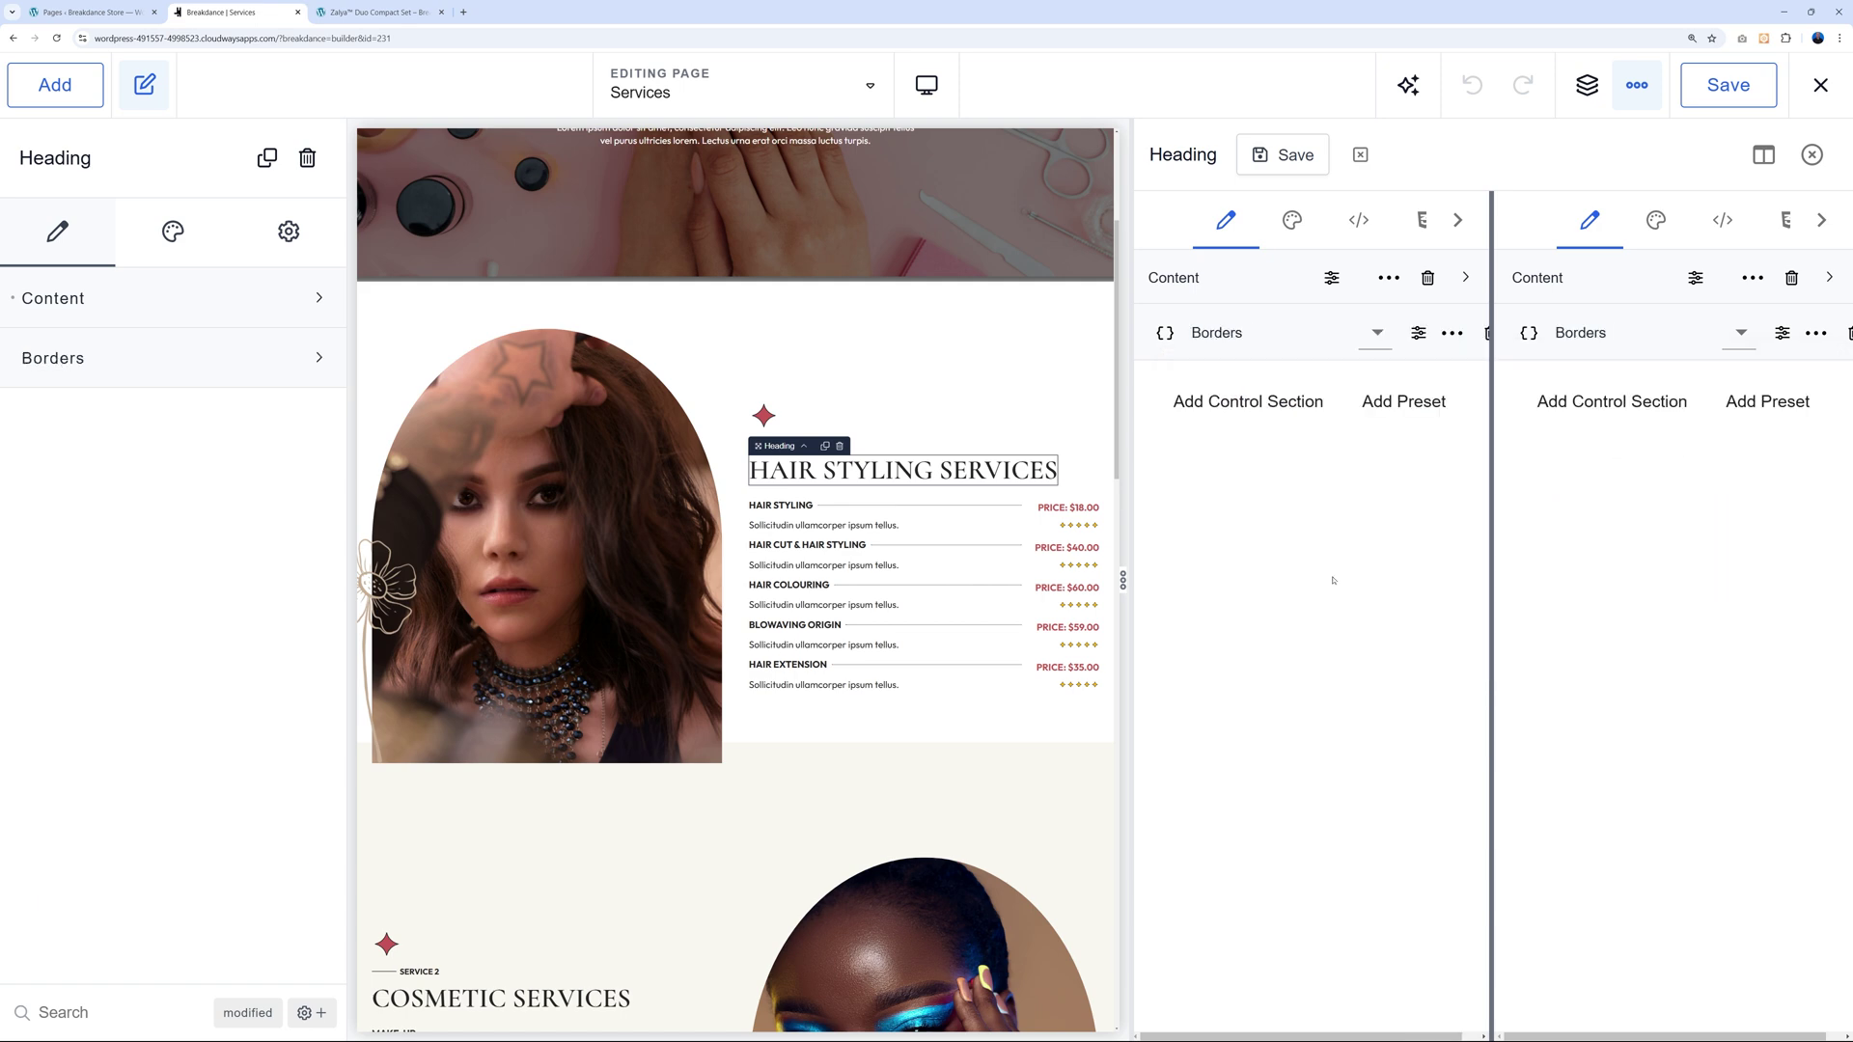
left_click(290, 372)
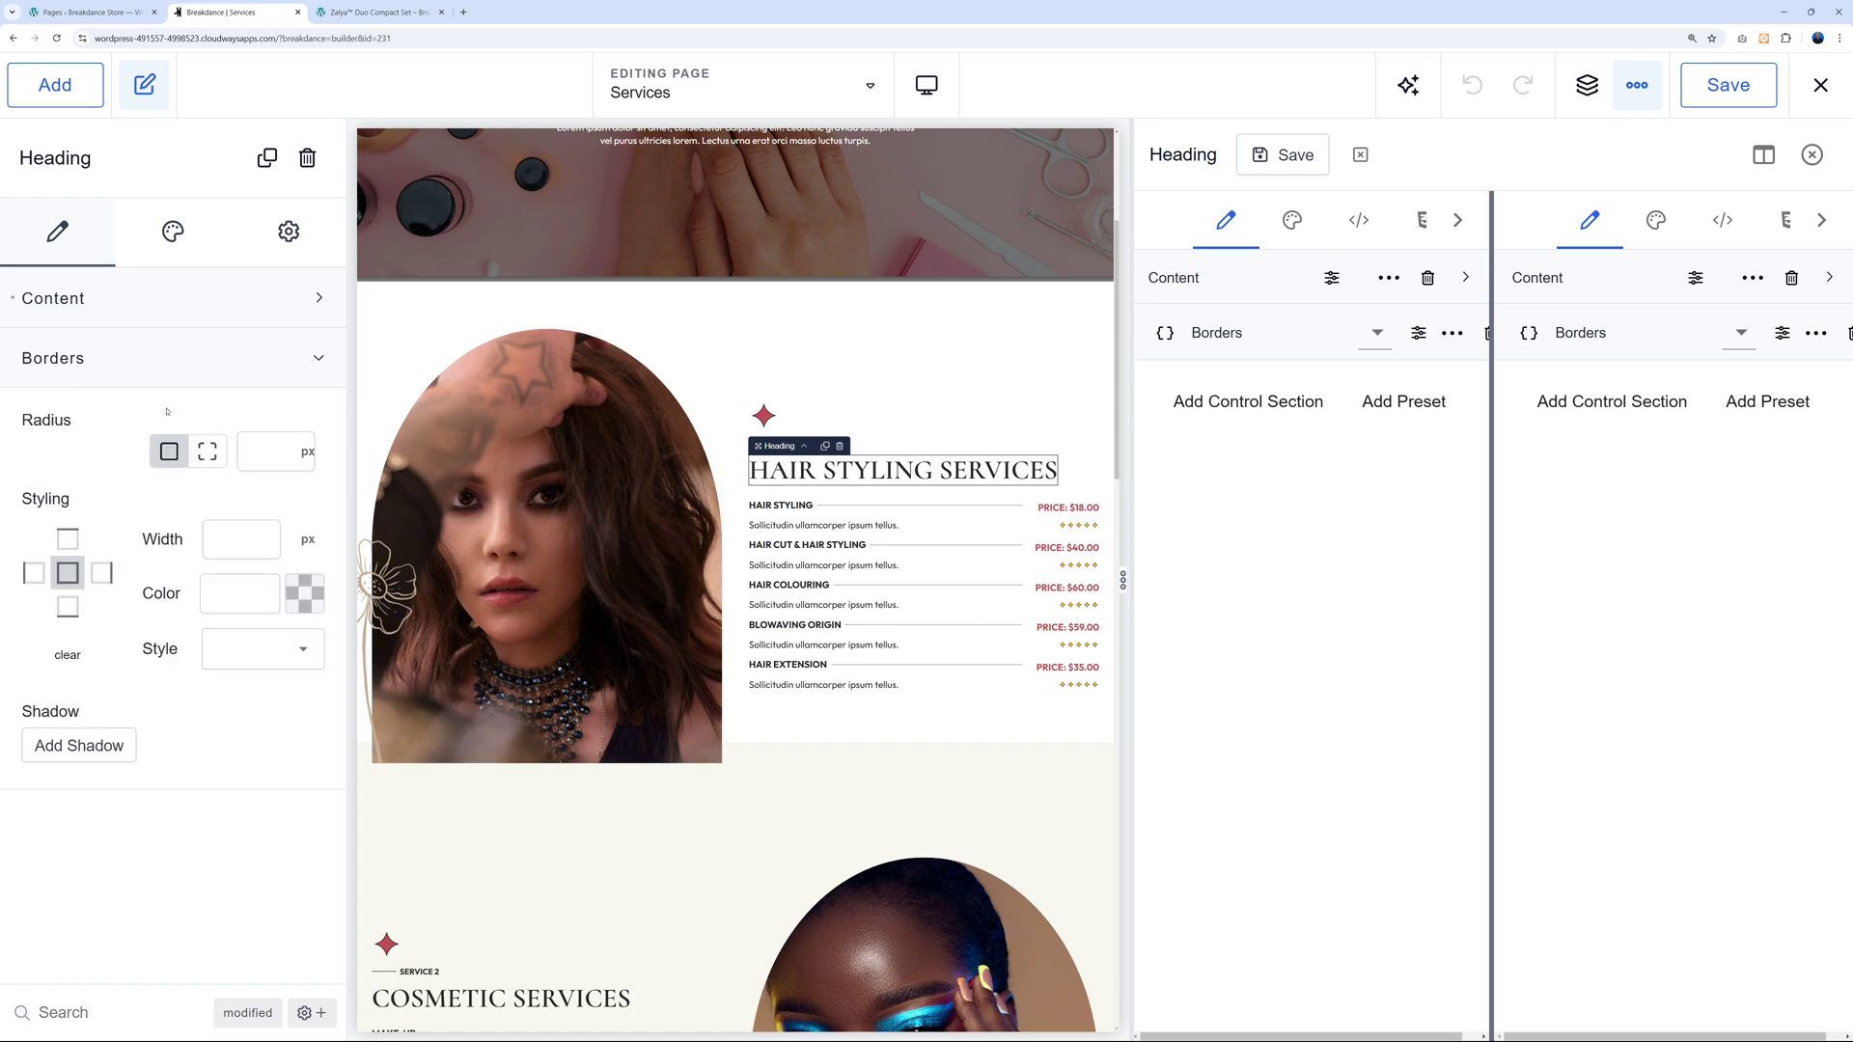
left_click(1375, 333)
scroll(1477, 540, "down", 3)
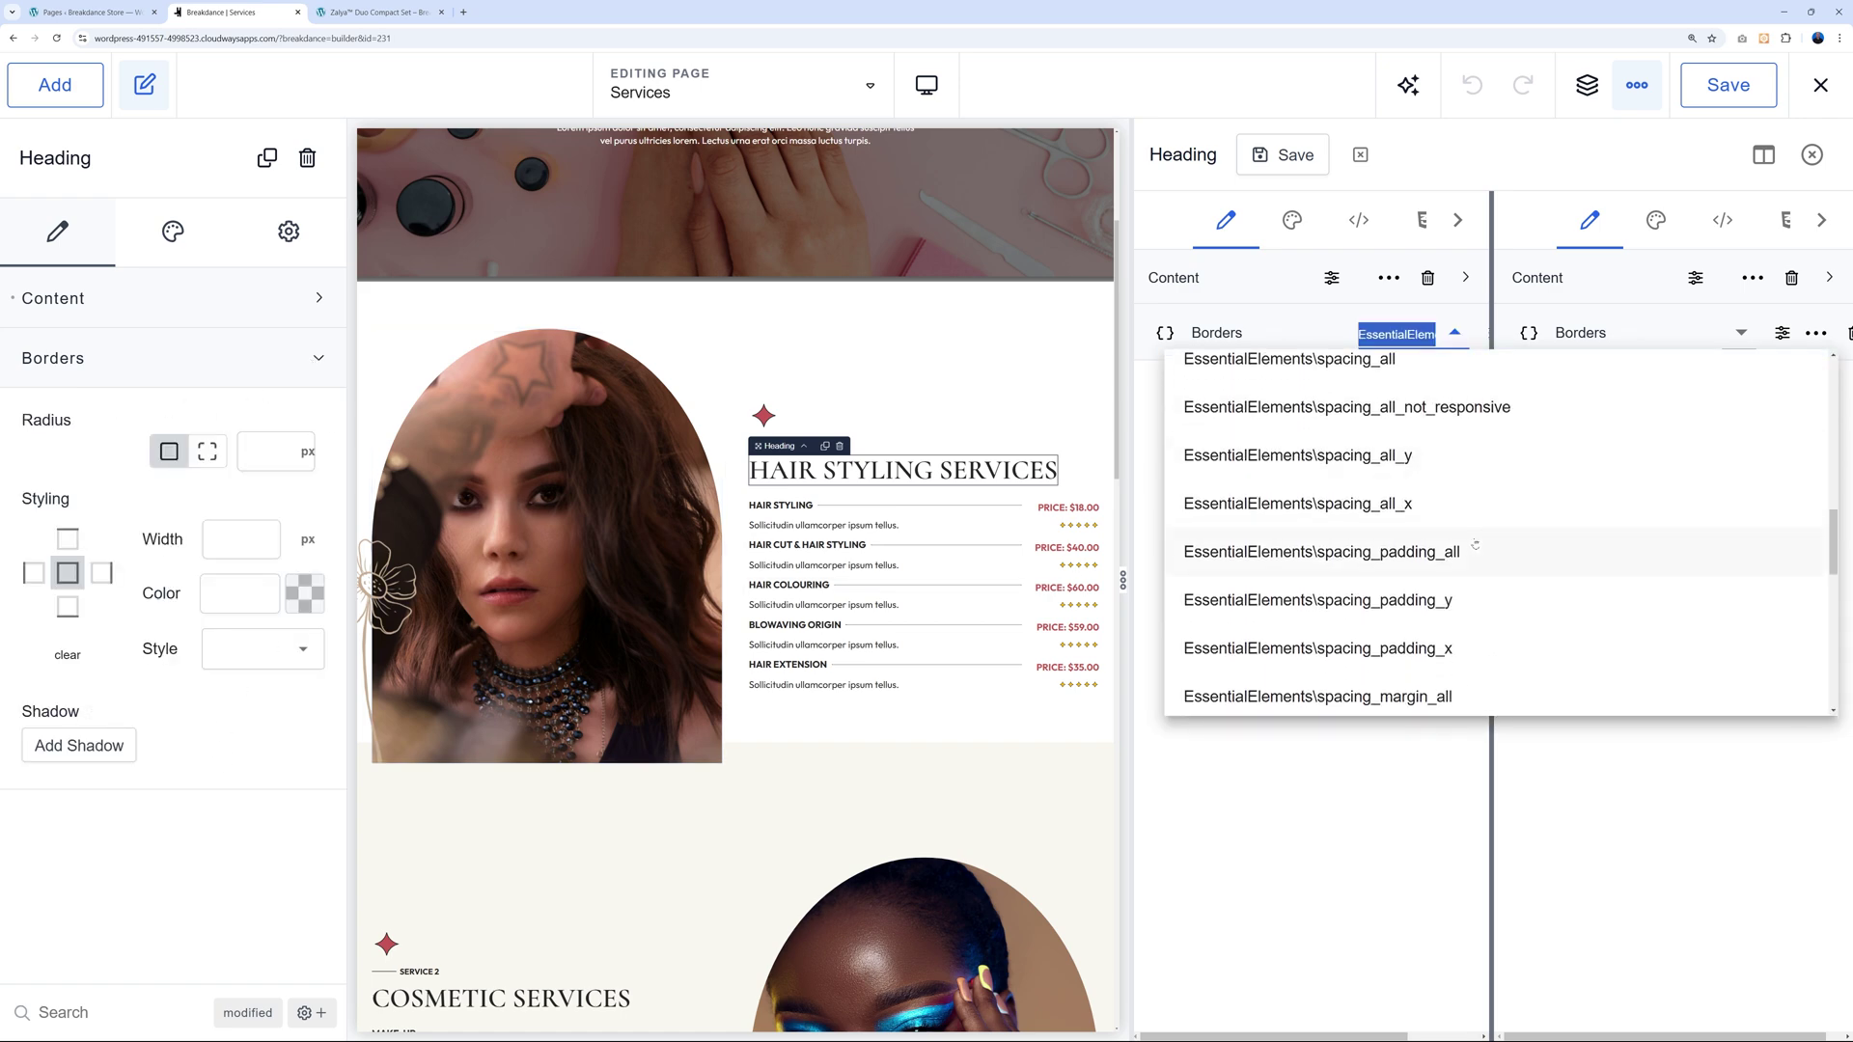
left_click(1423, 808)
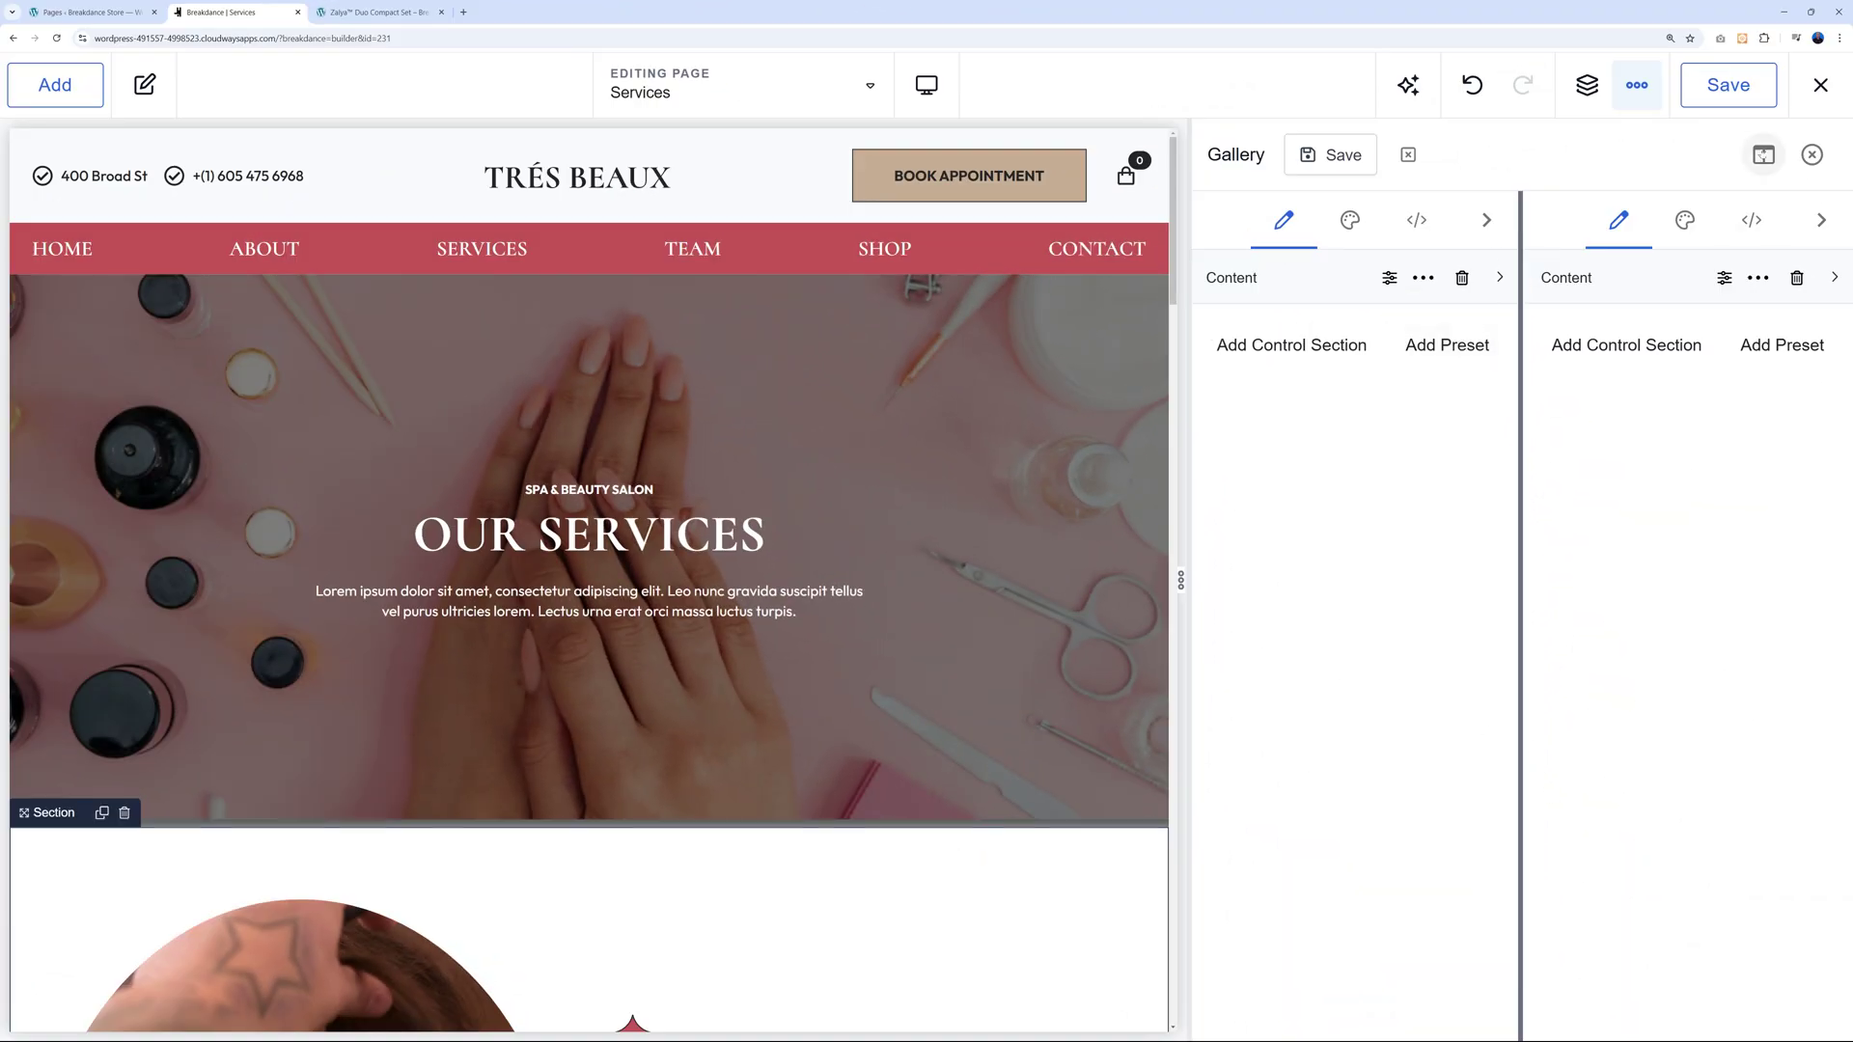
Toggle the split view so the Gallery's control editor shows as one wide panel.
left_click(1765, 158)
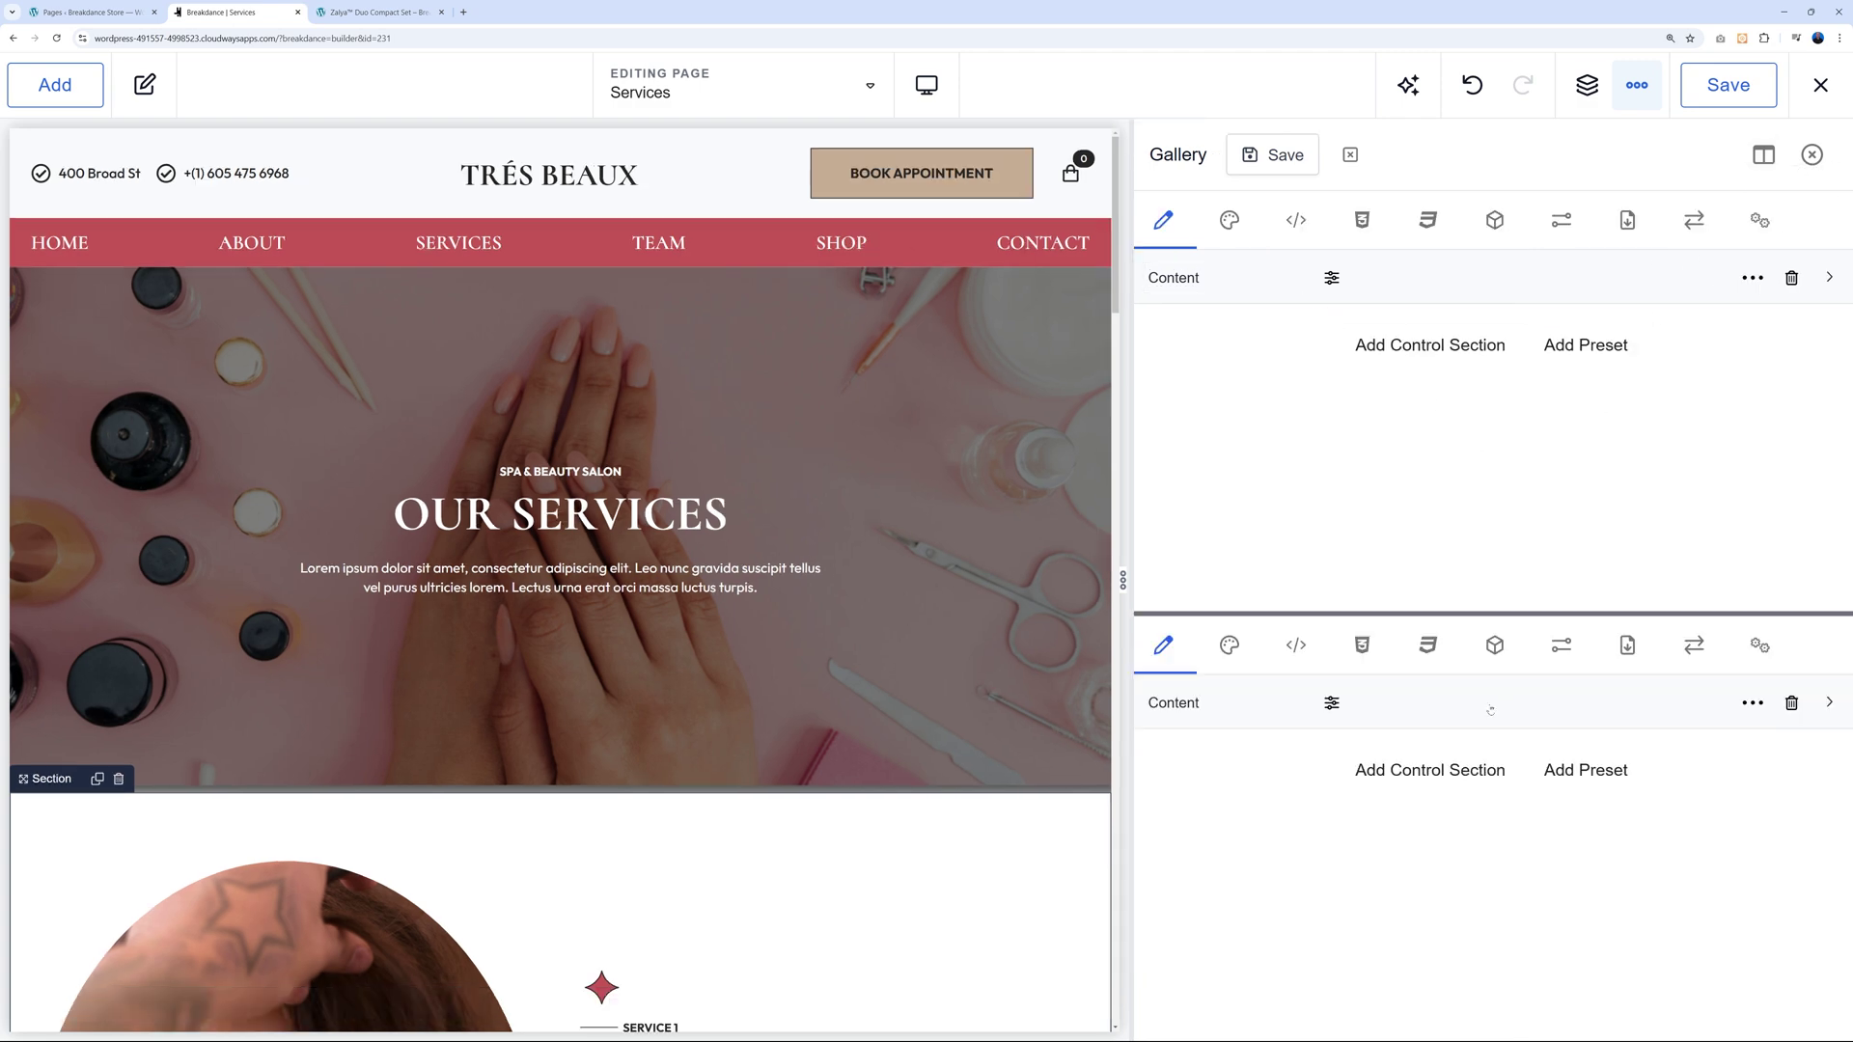
left_click(1758, 160)
left_click(1757, 162)
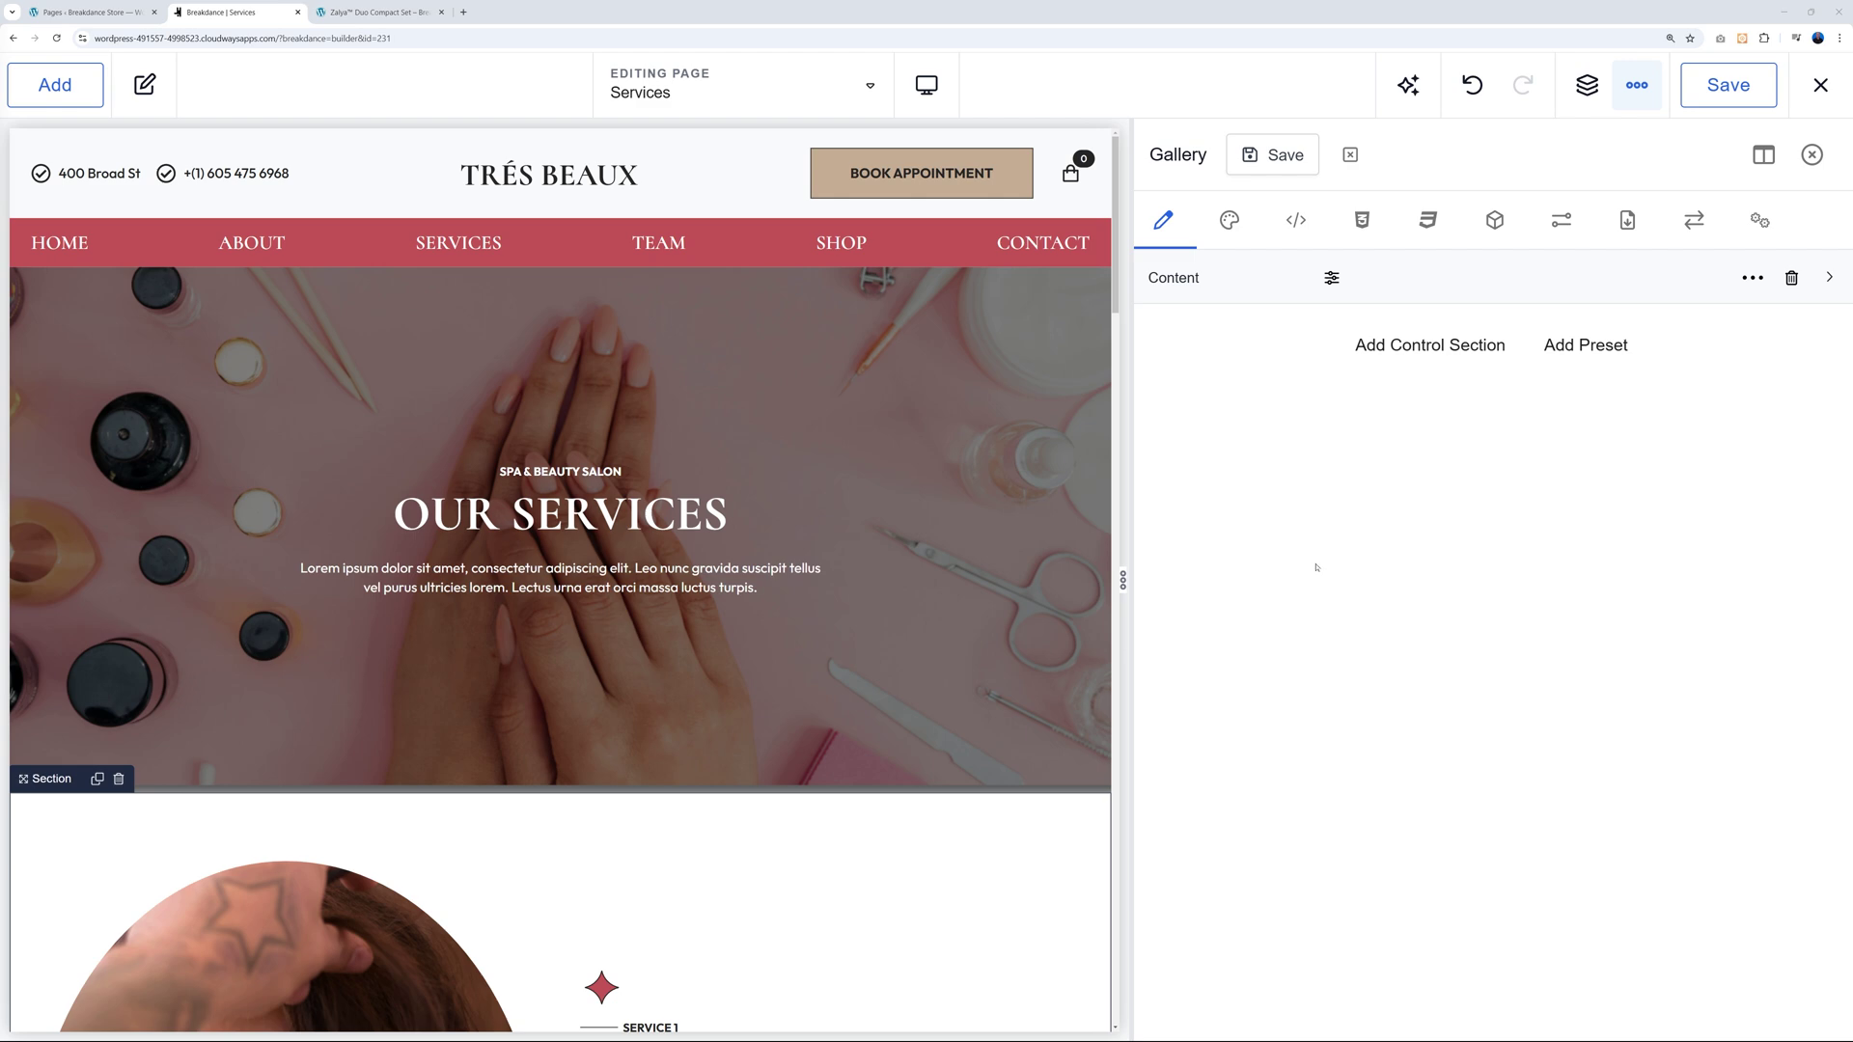
Search 'gallery' and drag a Gallery element into the section below the hero.
left_click(55, 85)
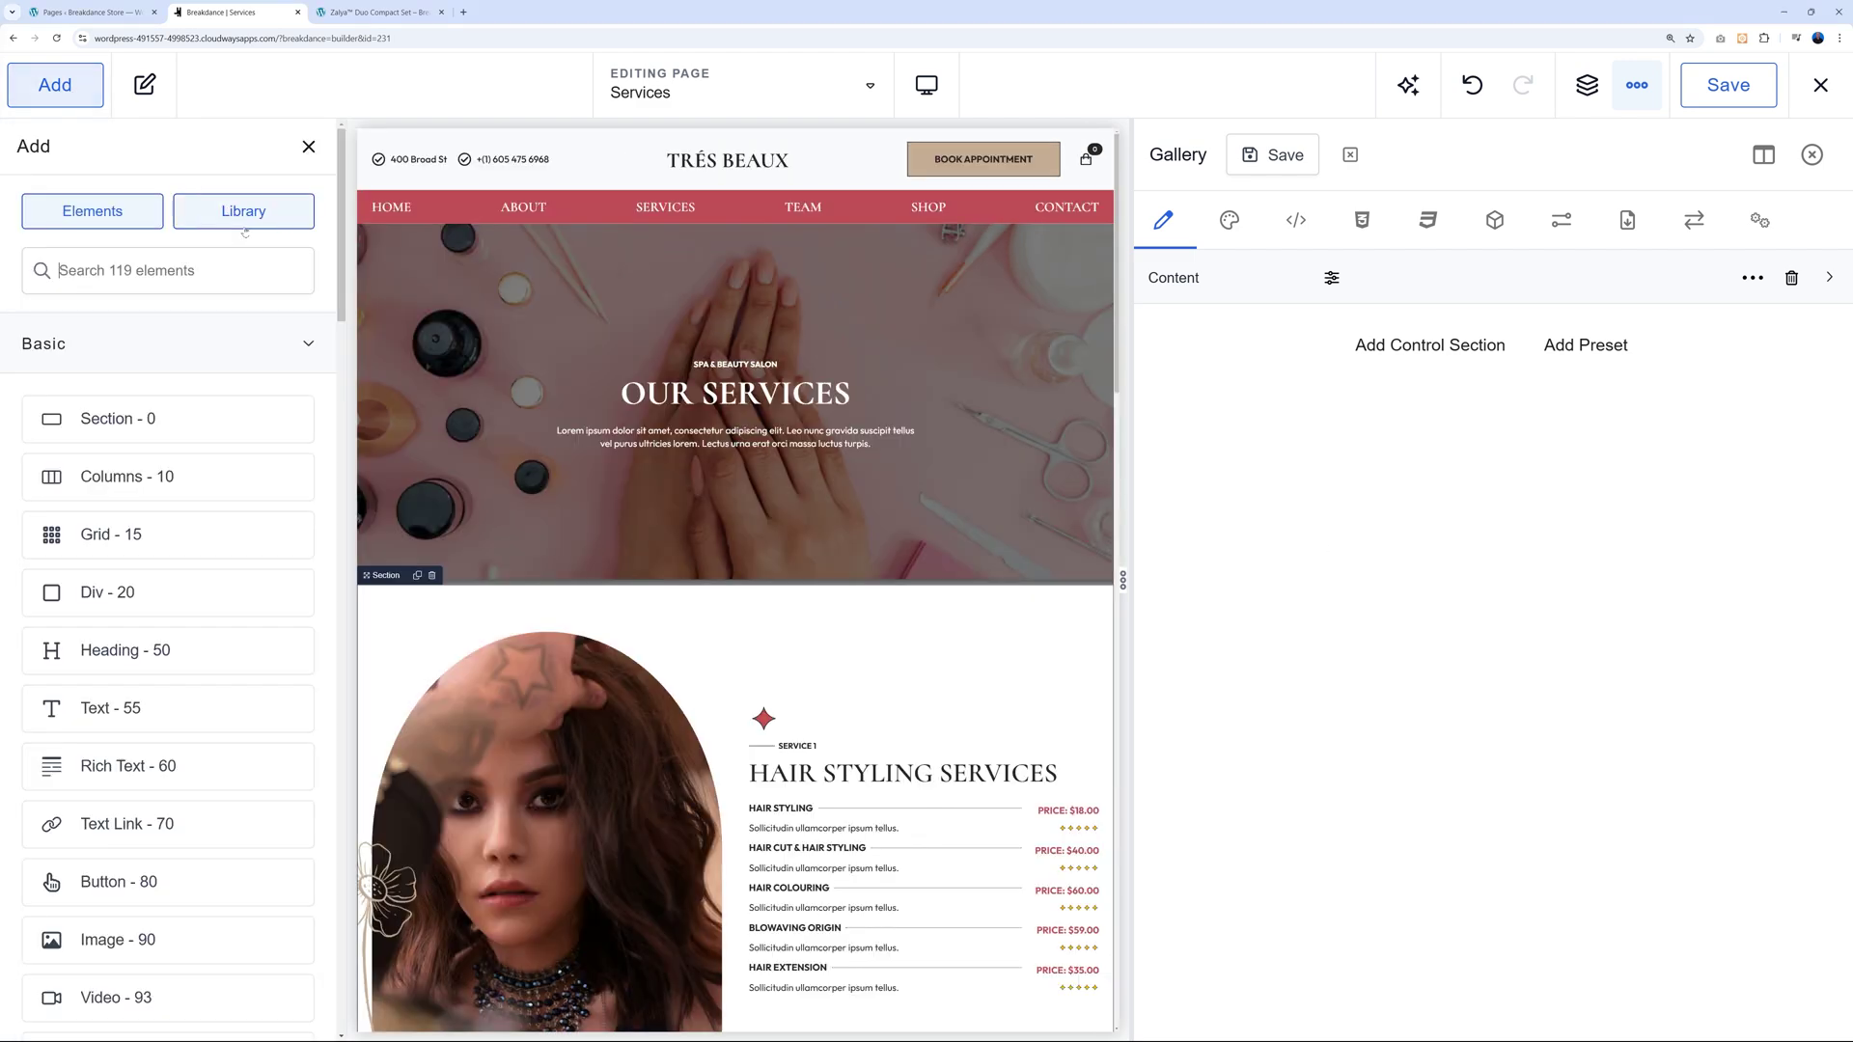
type("gallery")
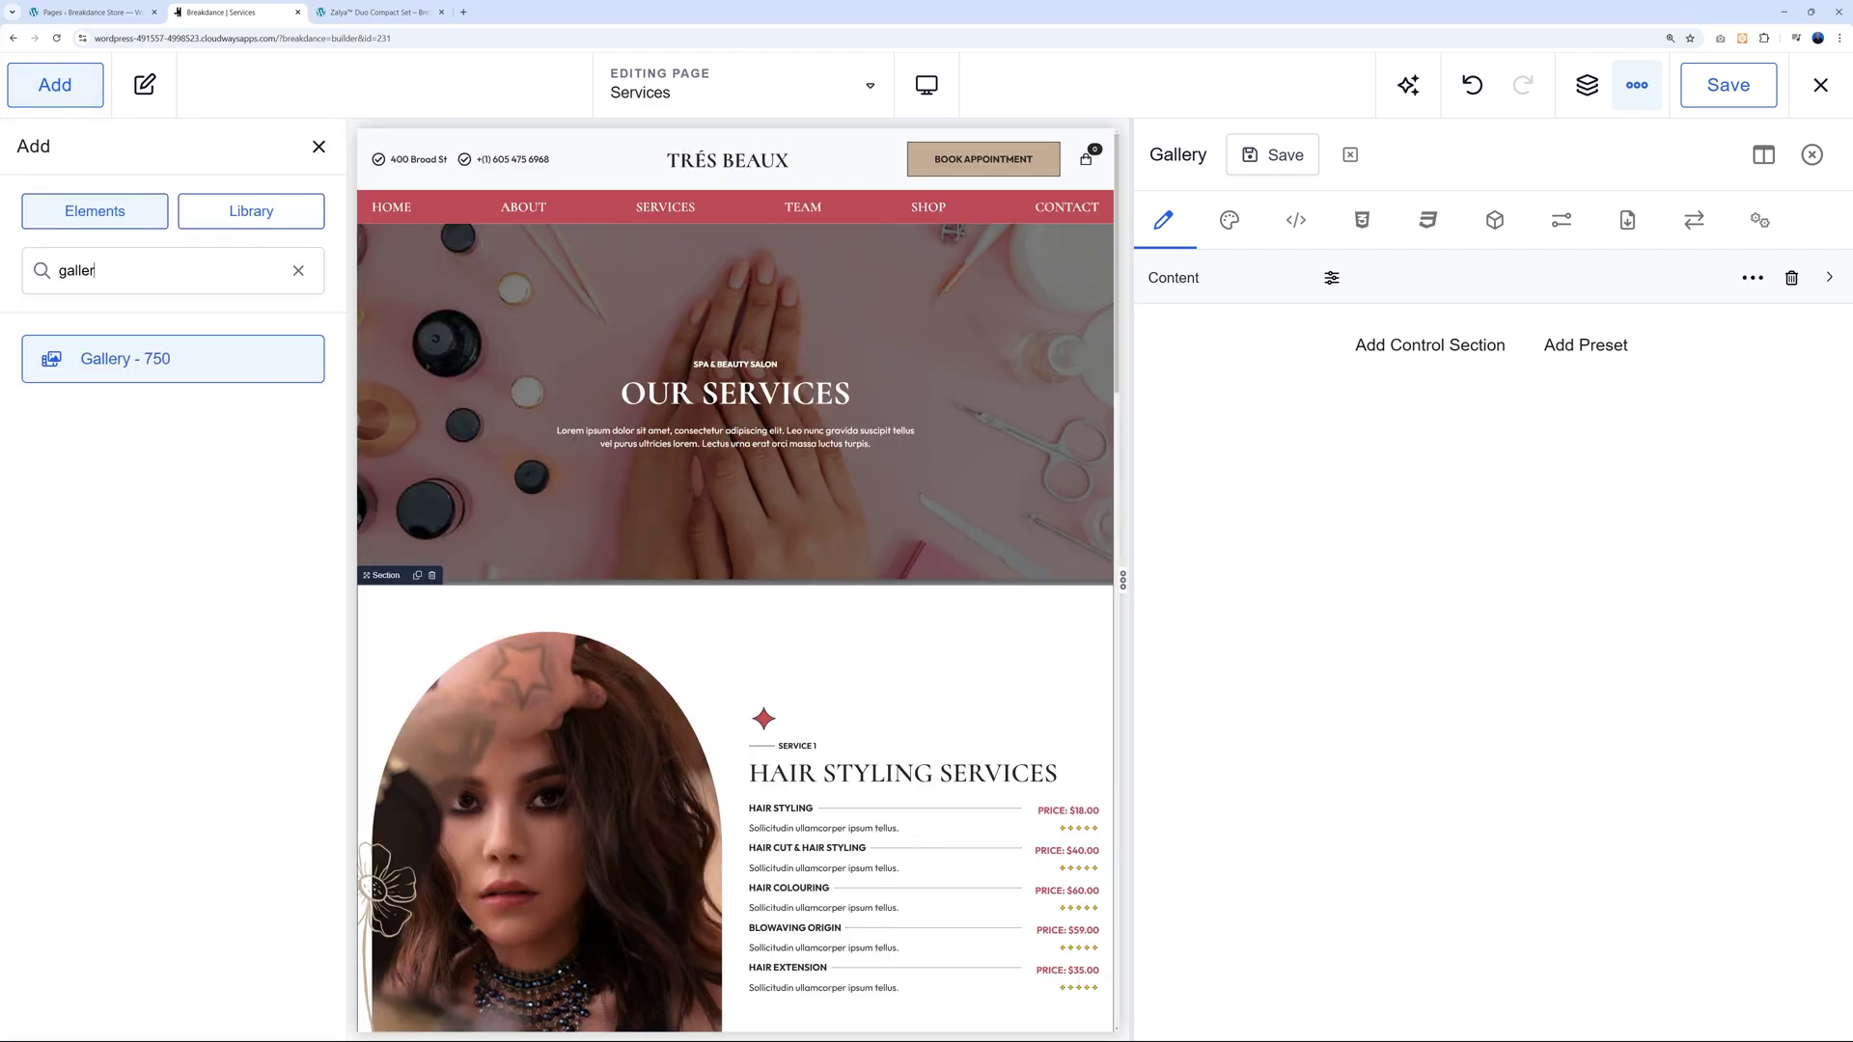
left_click_drag(150, 357, 493, 619)
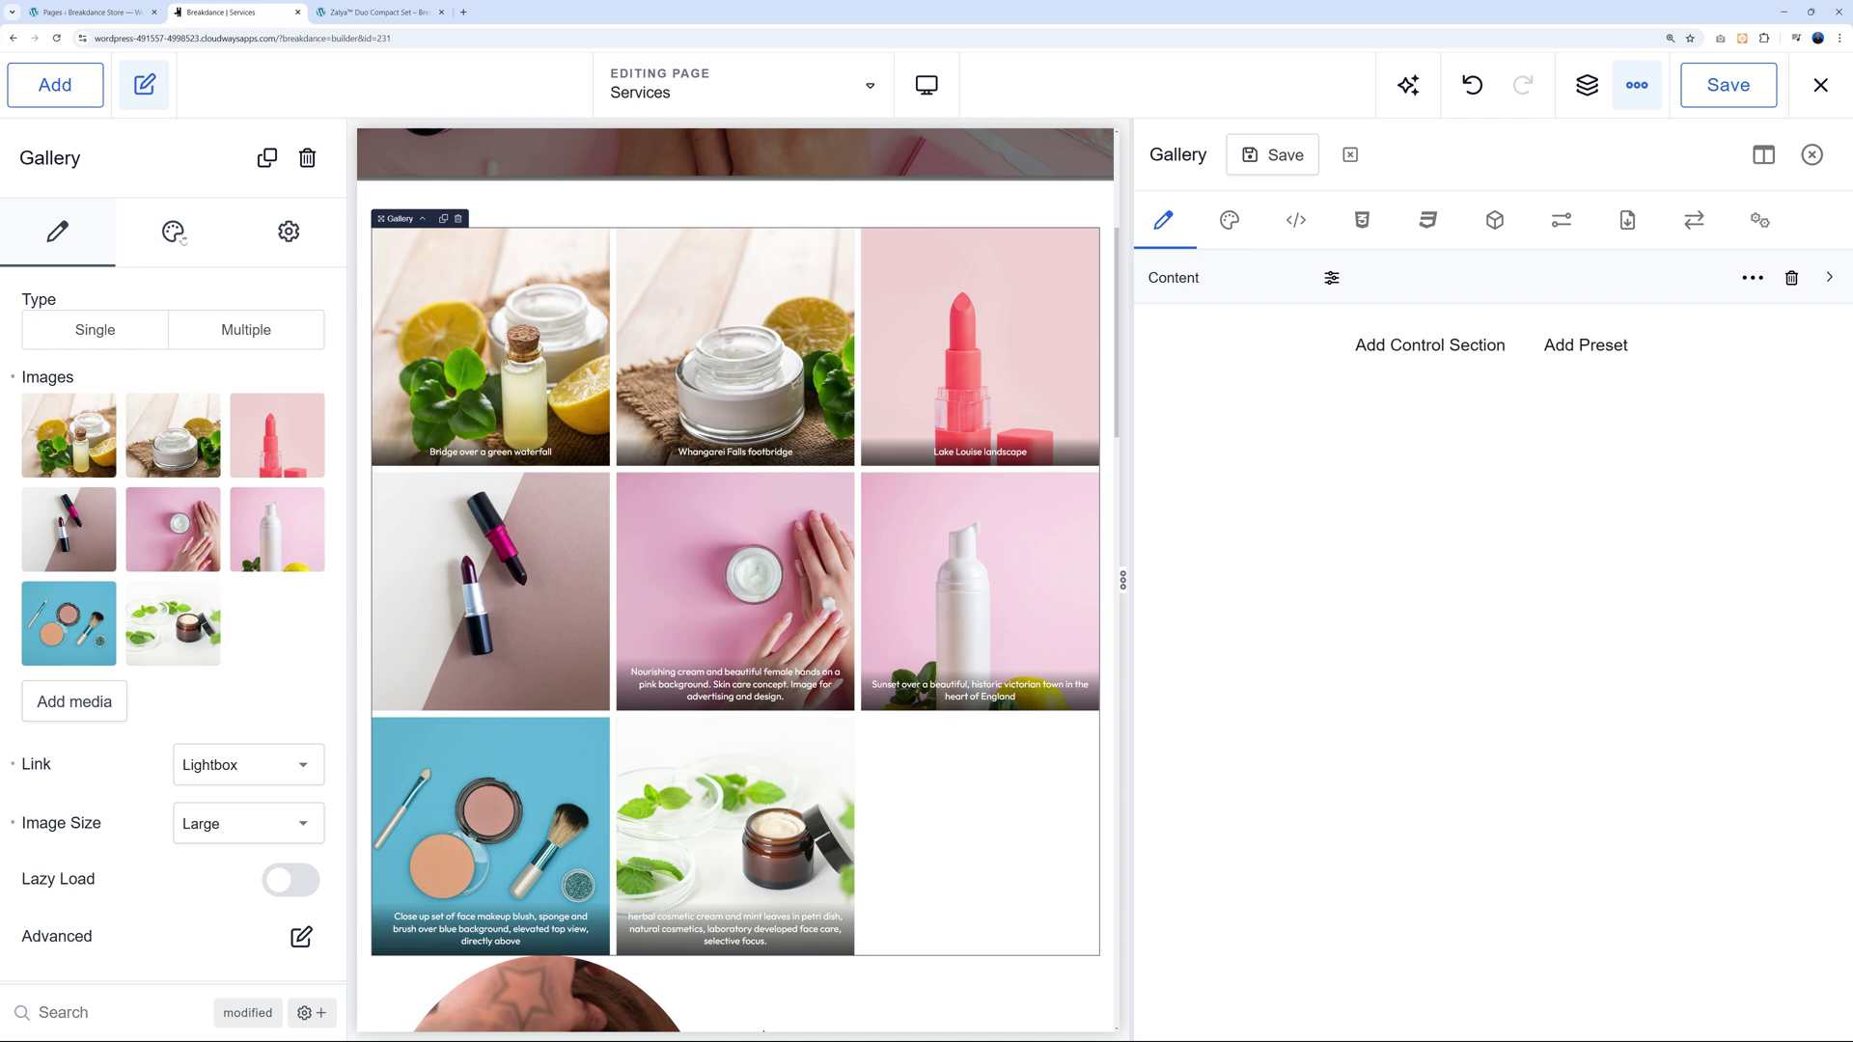
Set the gallery's layout to Masonry and show its design control sections in Element Studio.
left_click(174, 233)
left_click(281, 374)
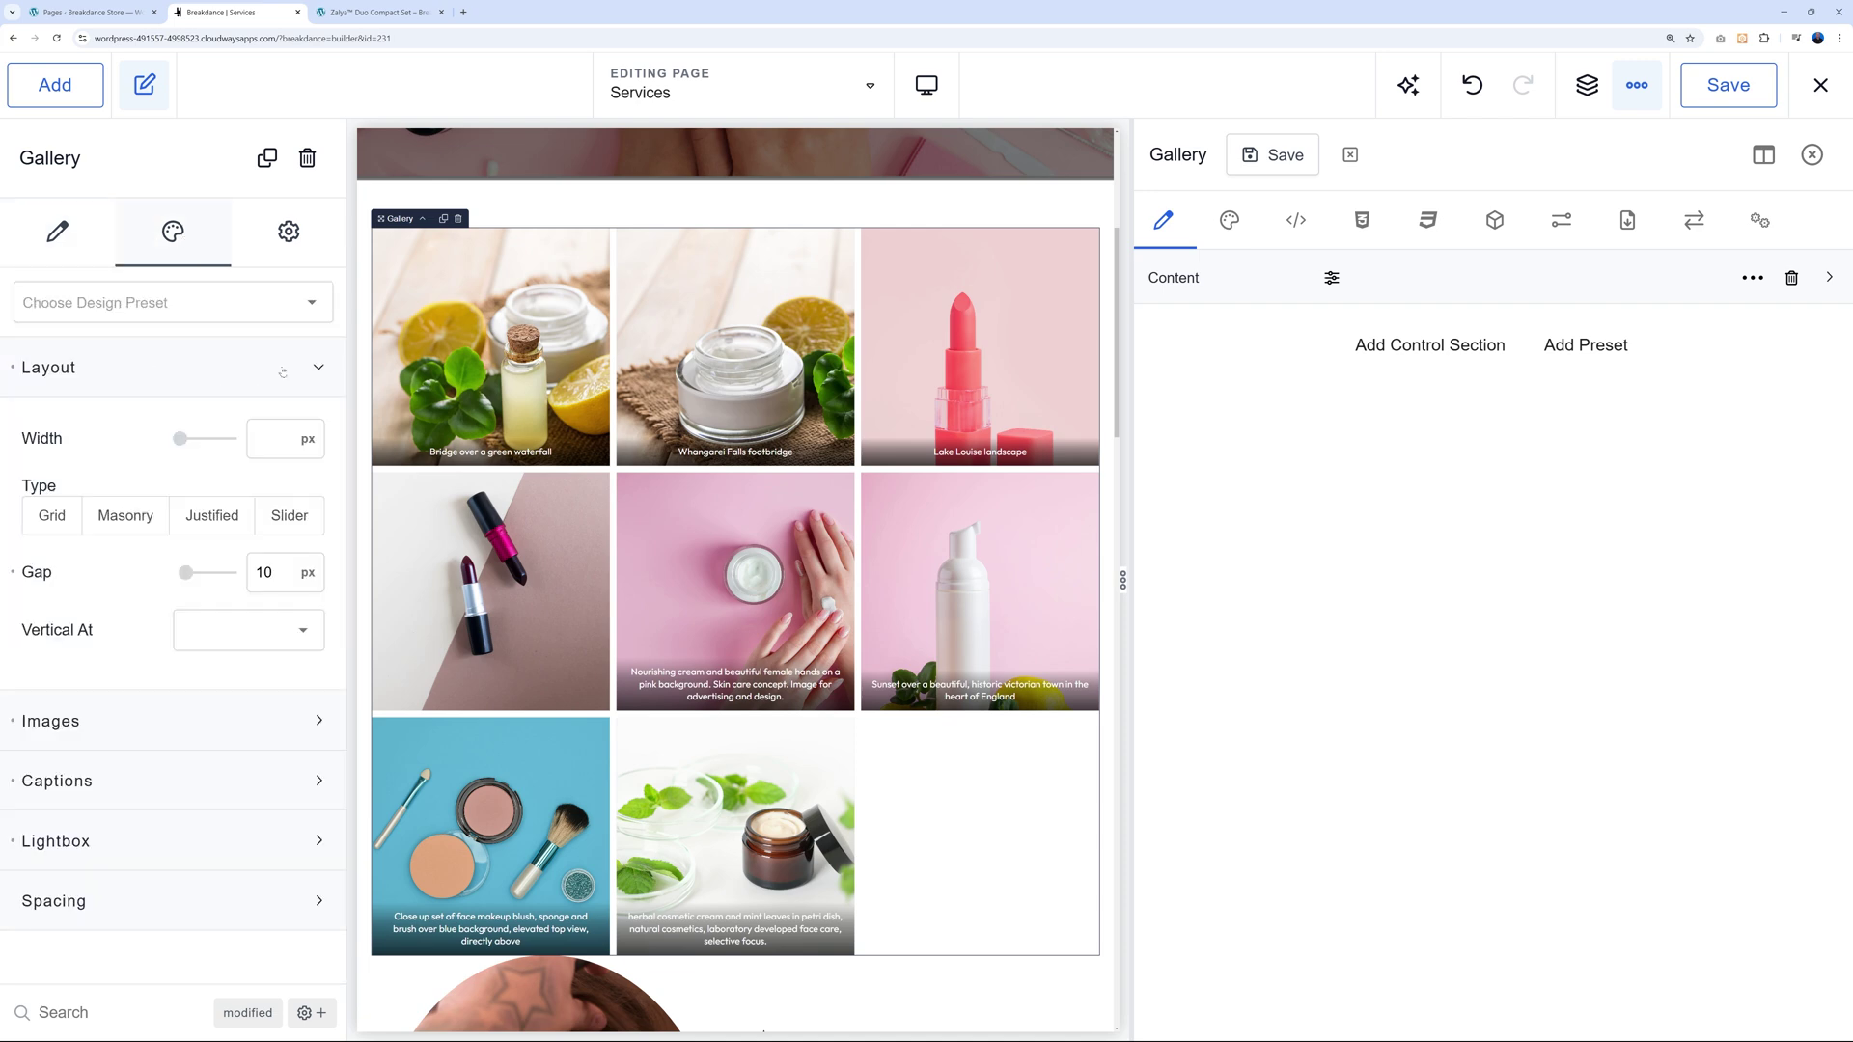
left_click(140, 519)
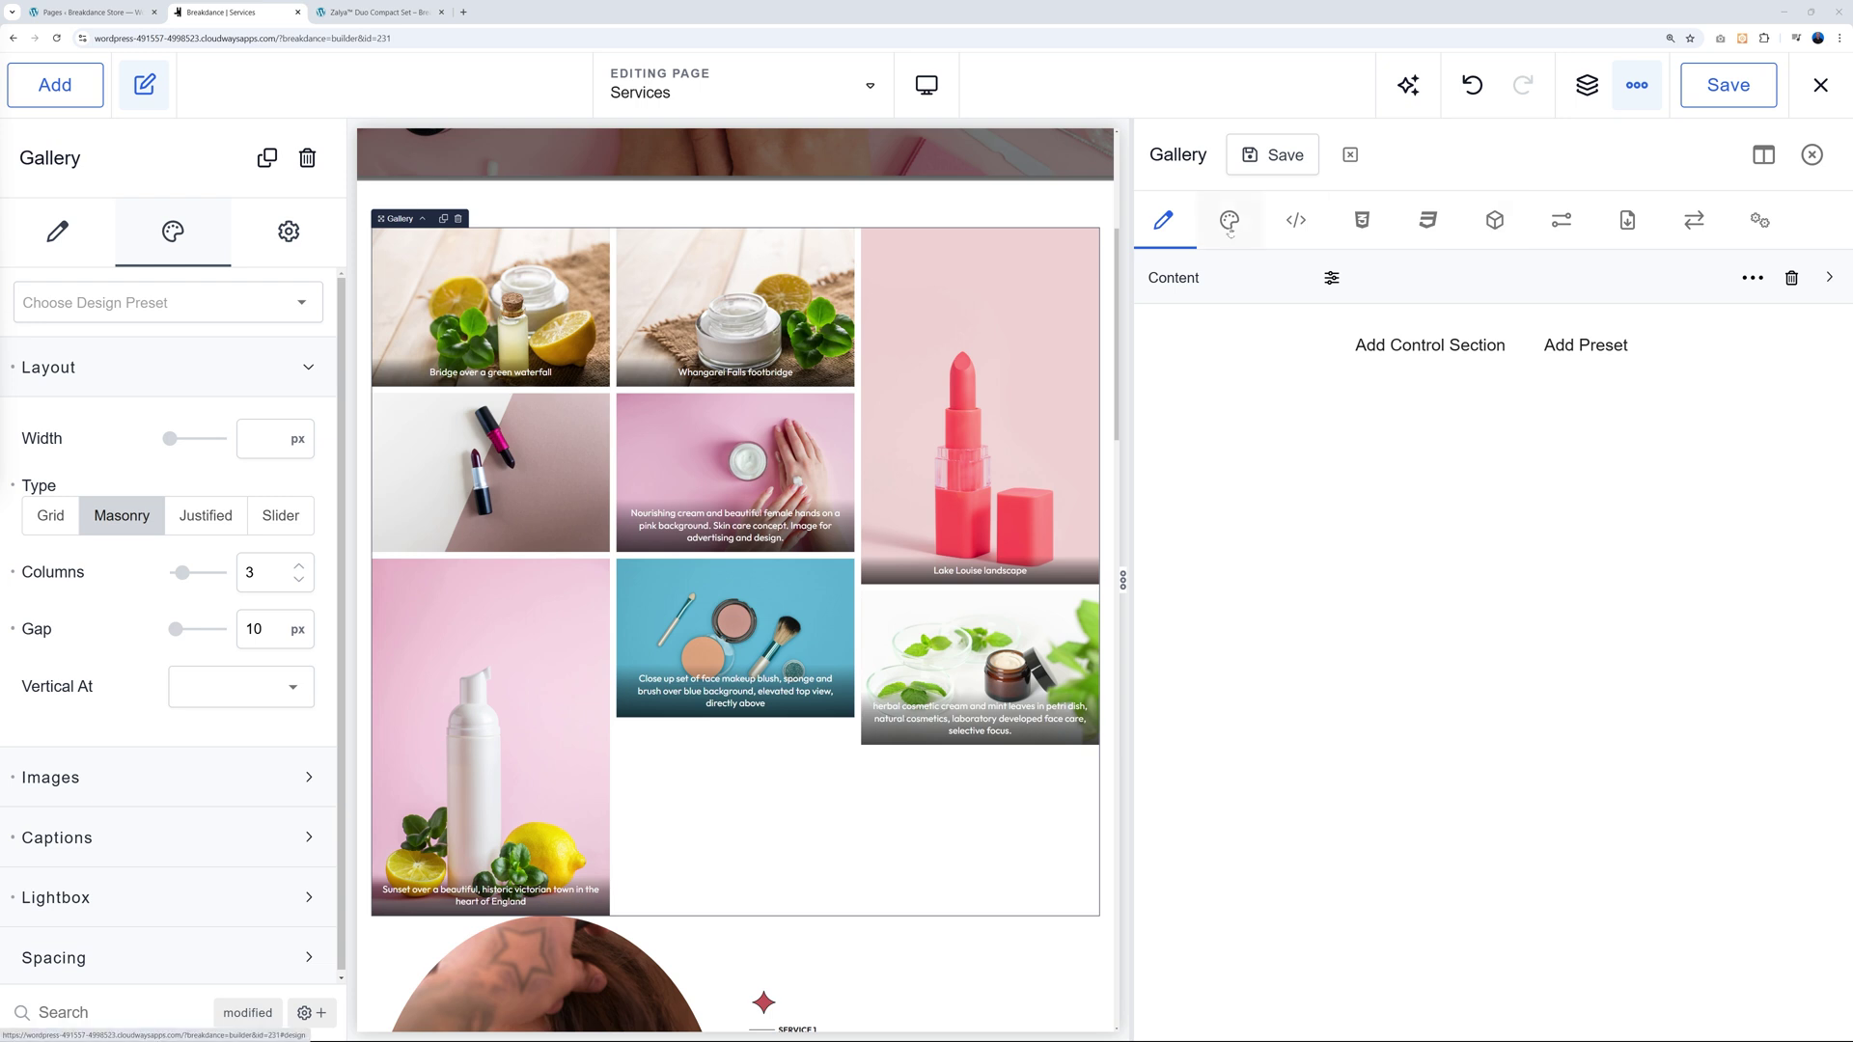
left_click(1231, 222)
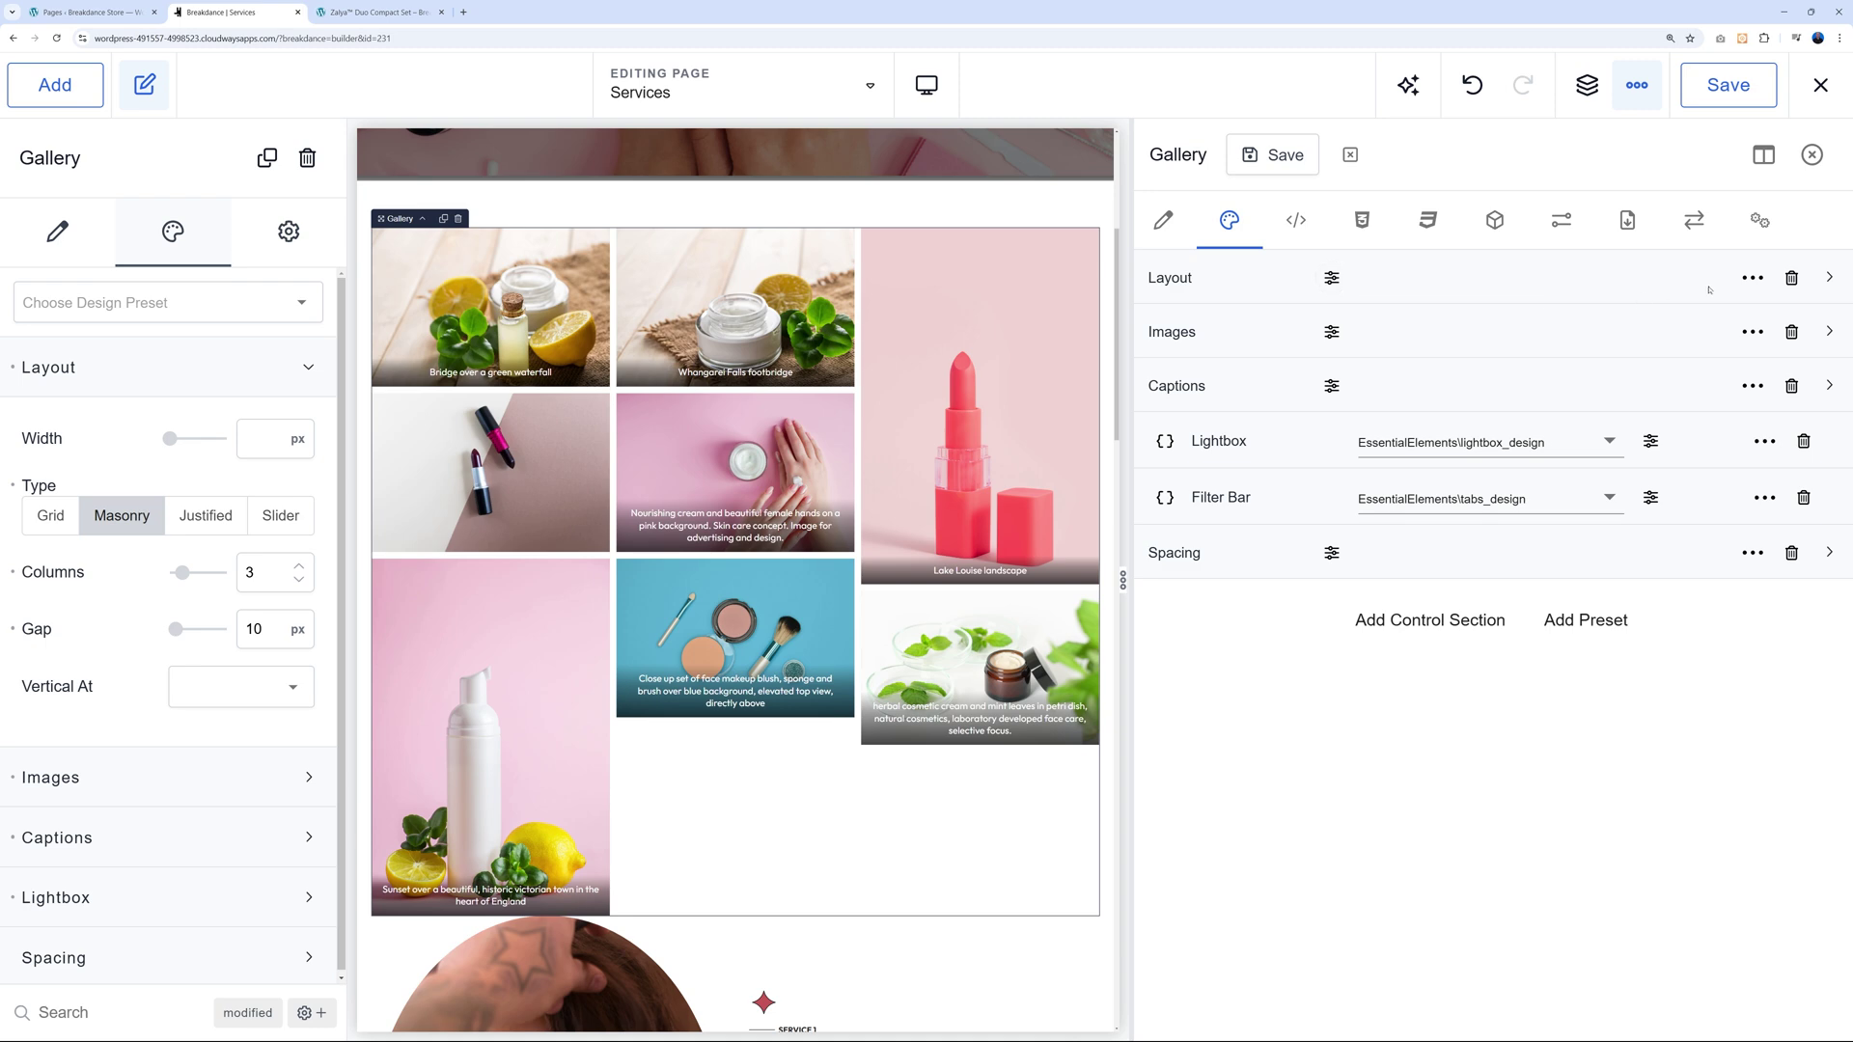
left_click(1829, 278)
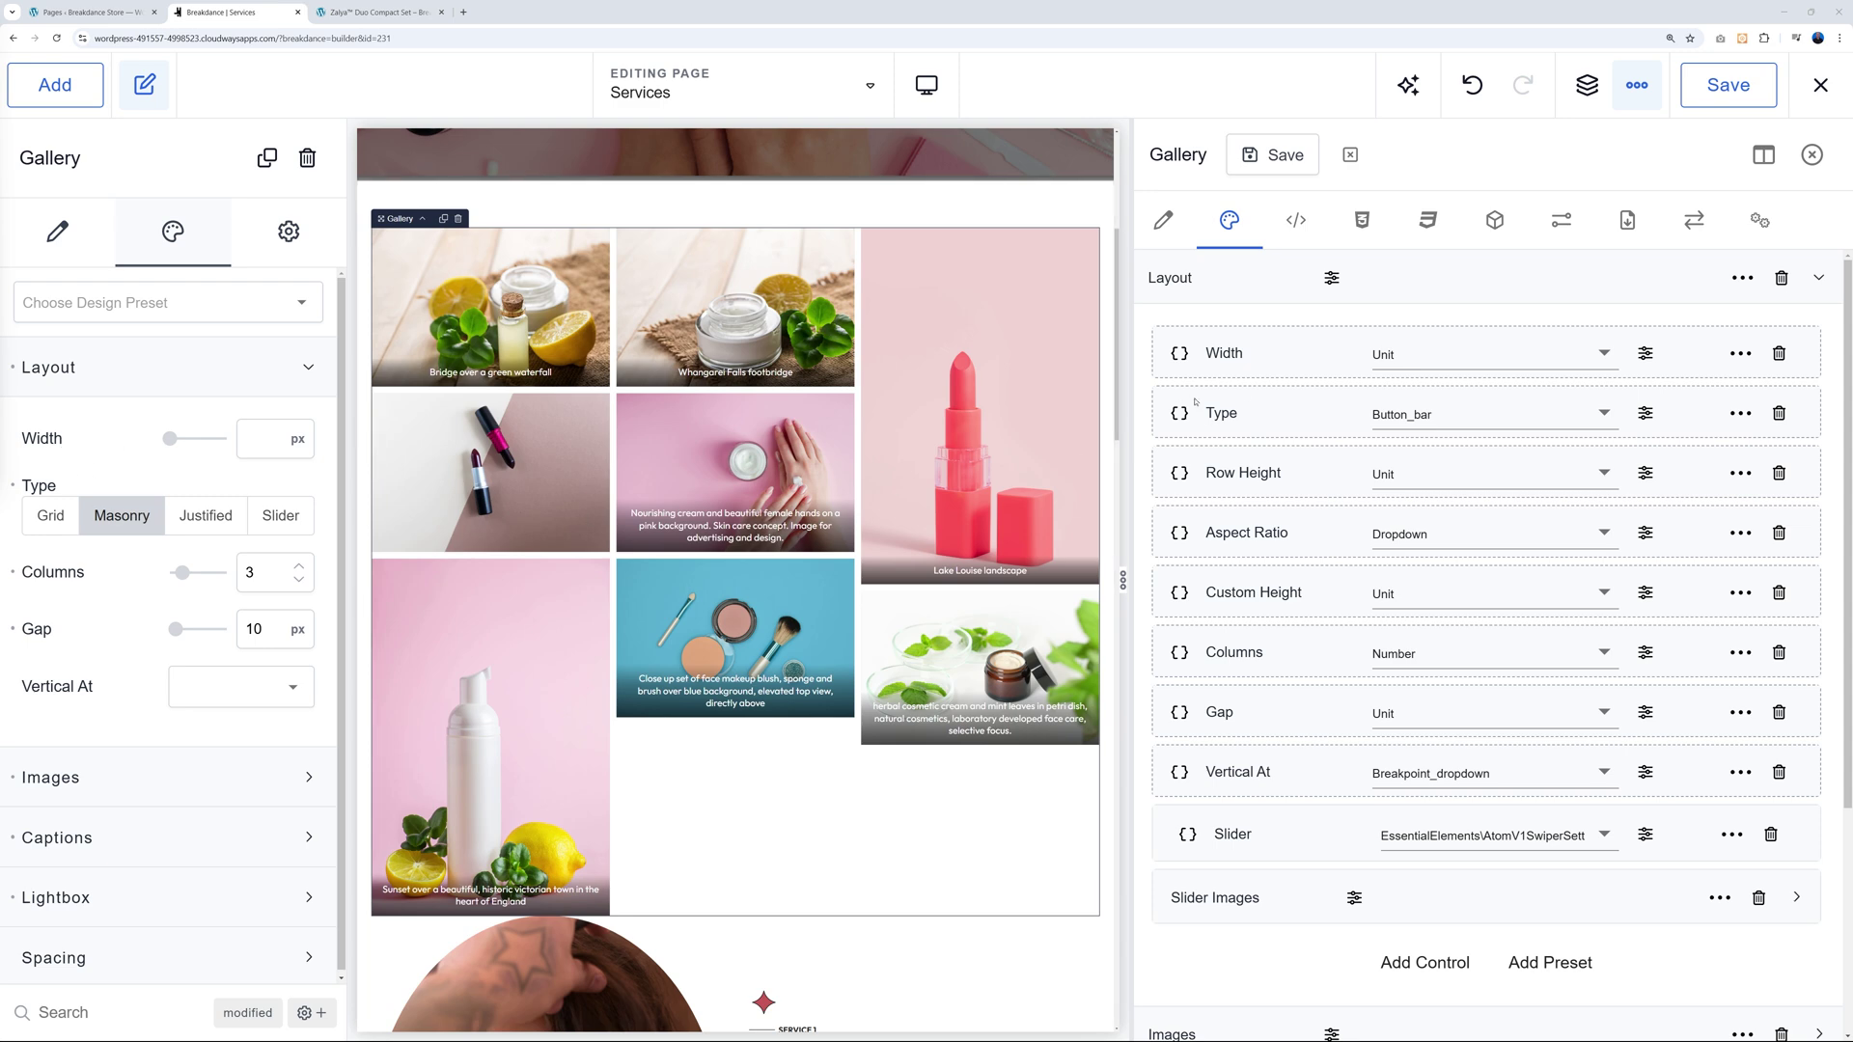
left_click(1646, 413)
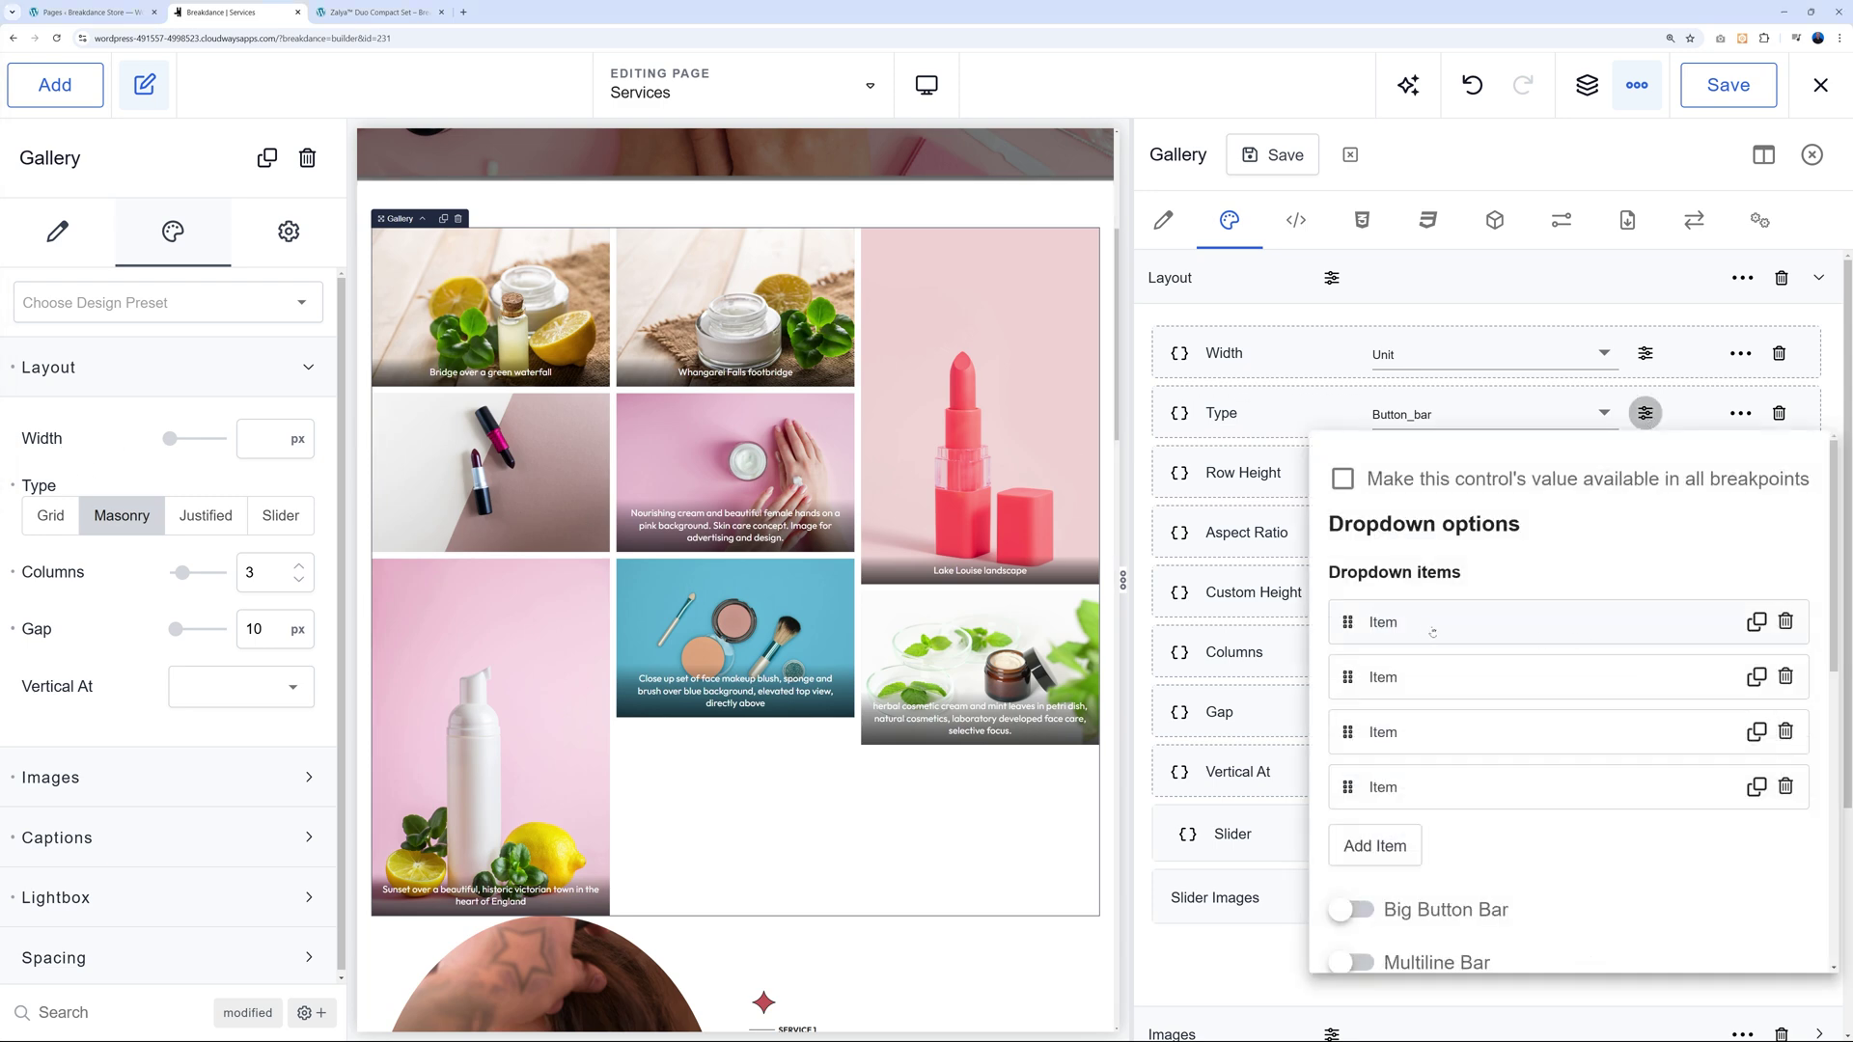
left_click(1509, 676)
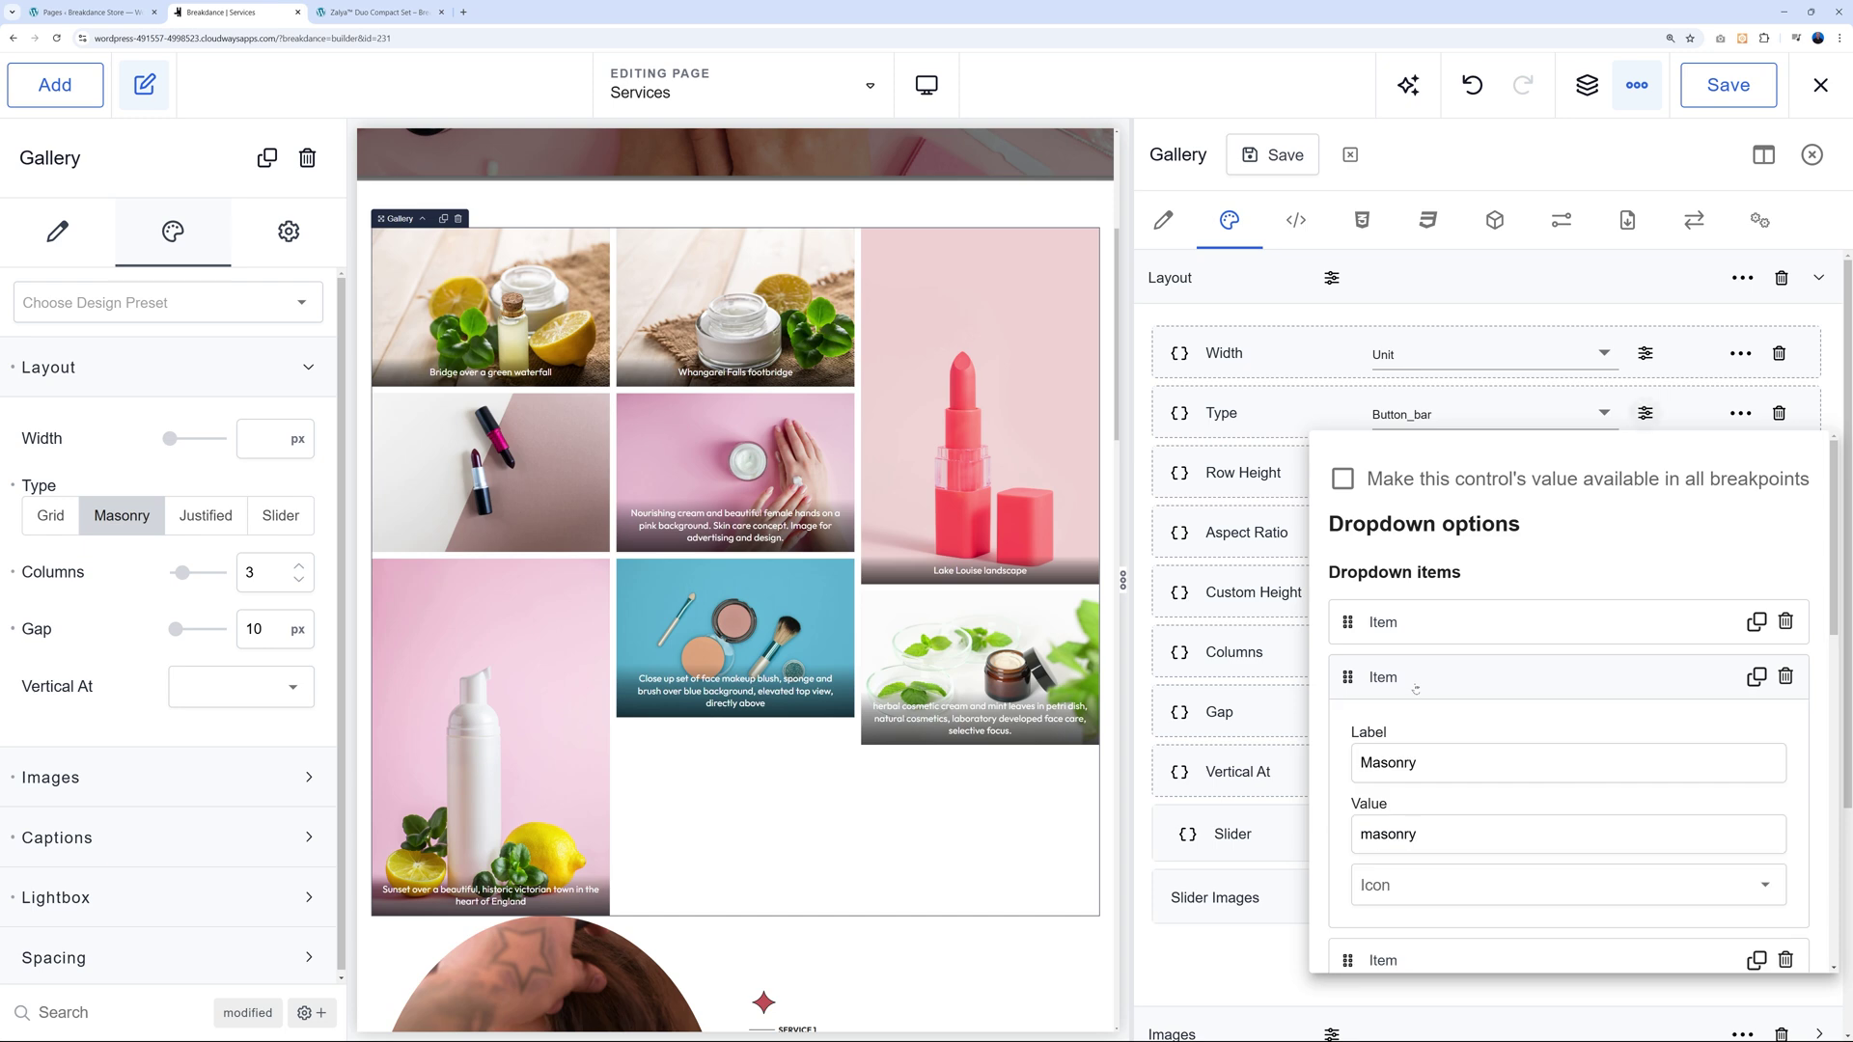
scroll(1508, 677, "down", 2)
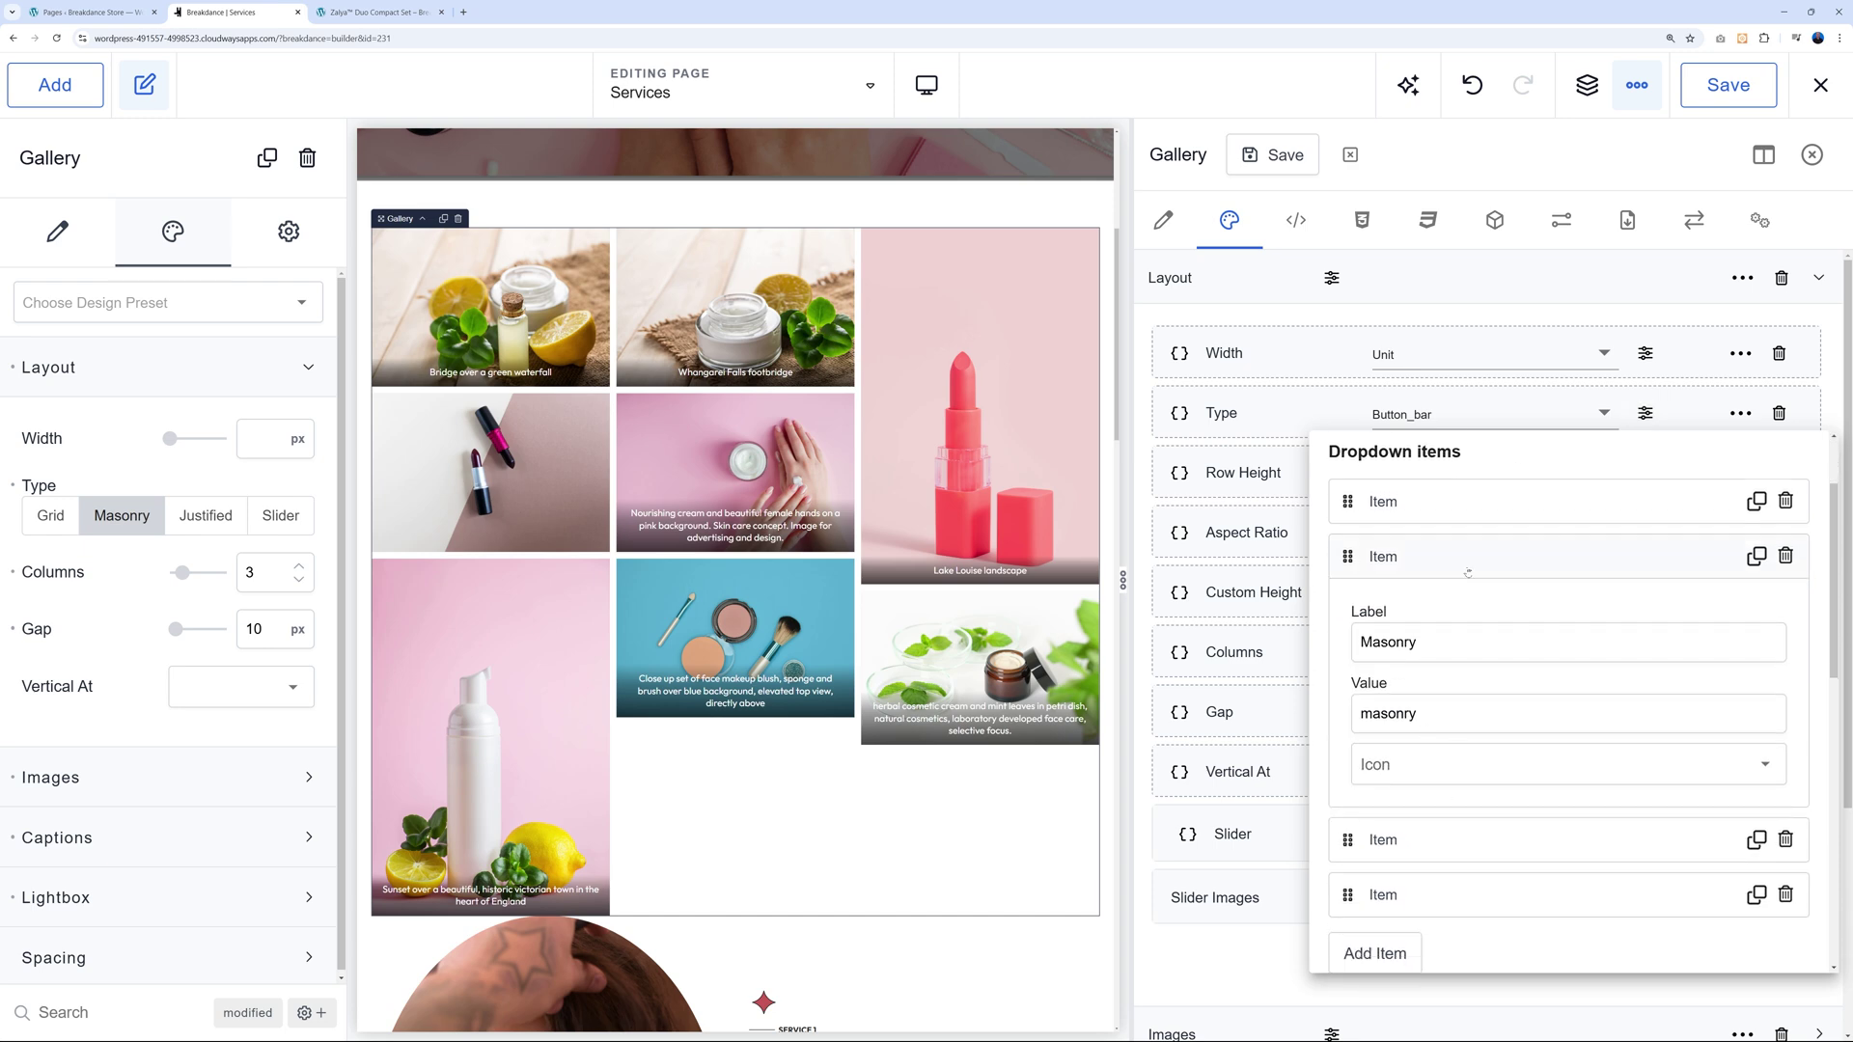
left_click(1279, 969)
scroll(1410, 917, "down", 1)
scroll(1410, 916, "up", 1)
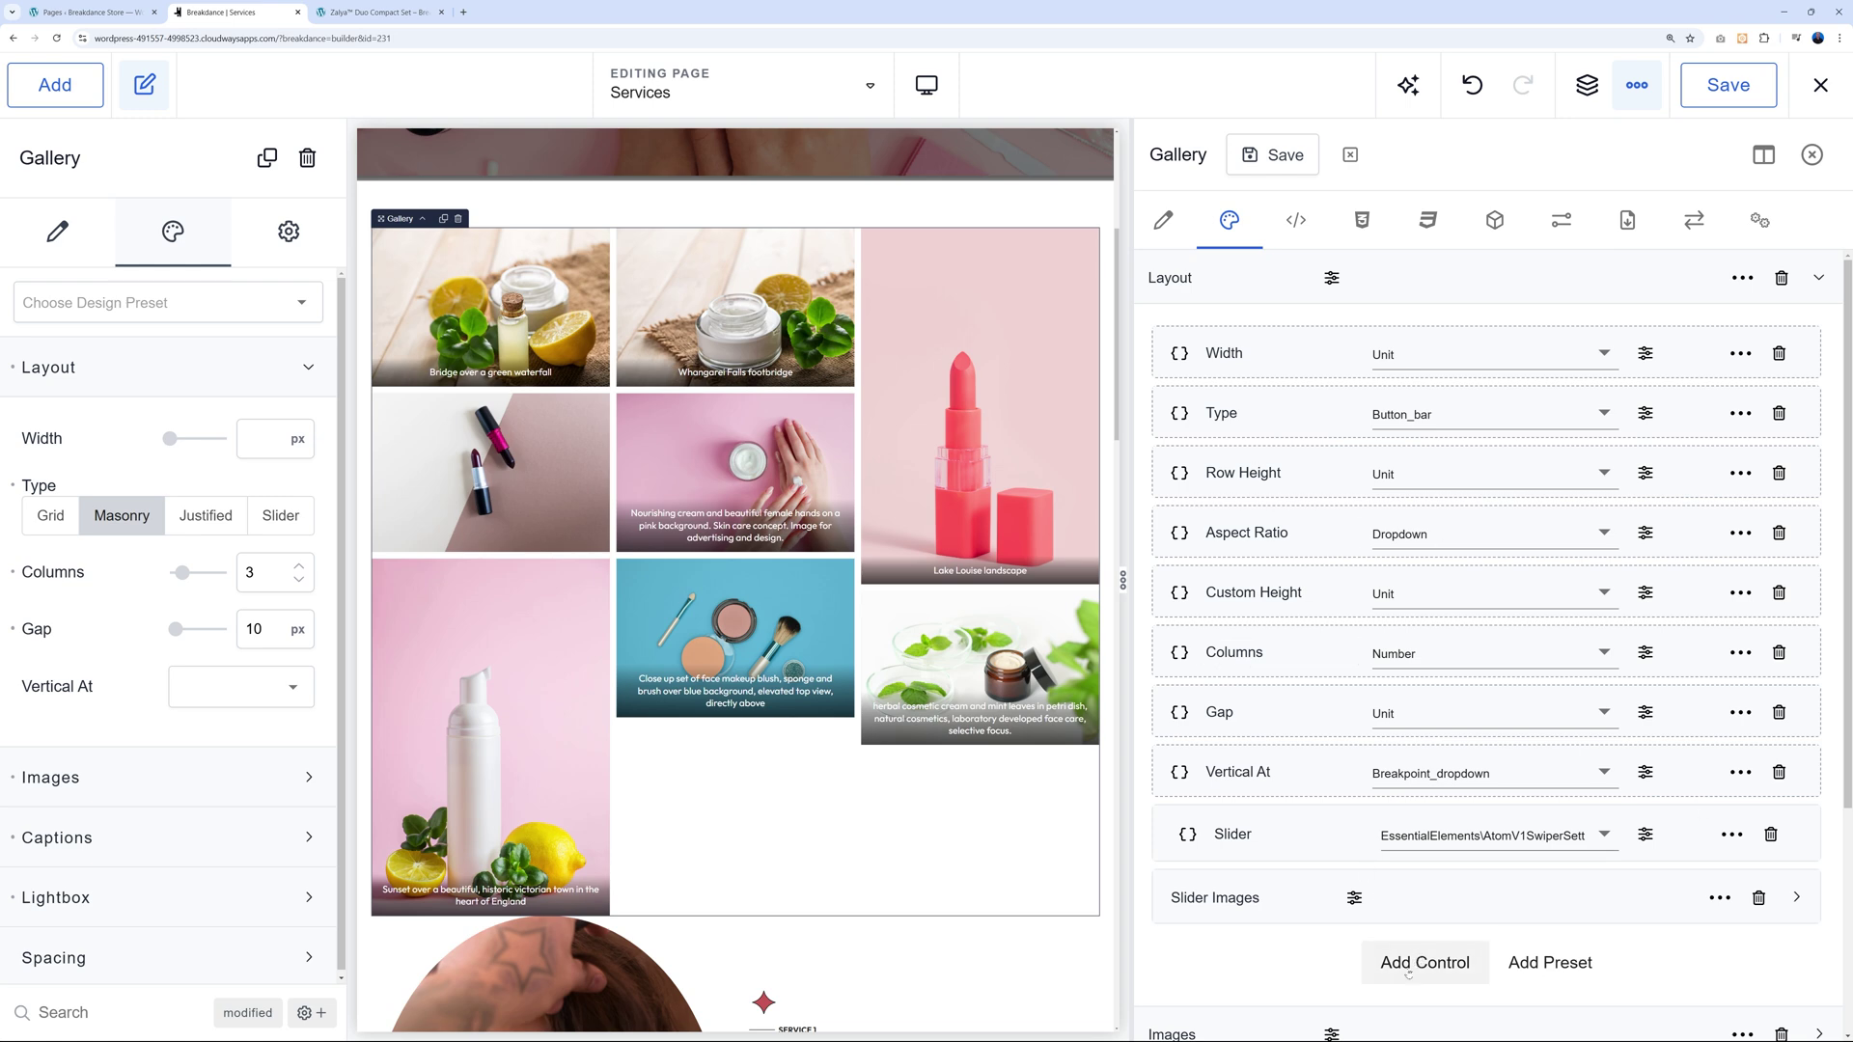
Add a Toggle control named 'Mr Web CSS Gap' to Layout, placed right below Type.
left_click(1424, 963)
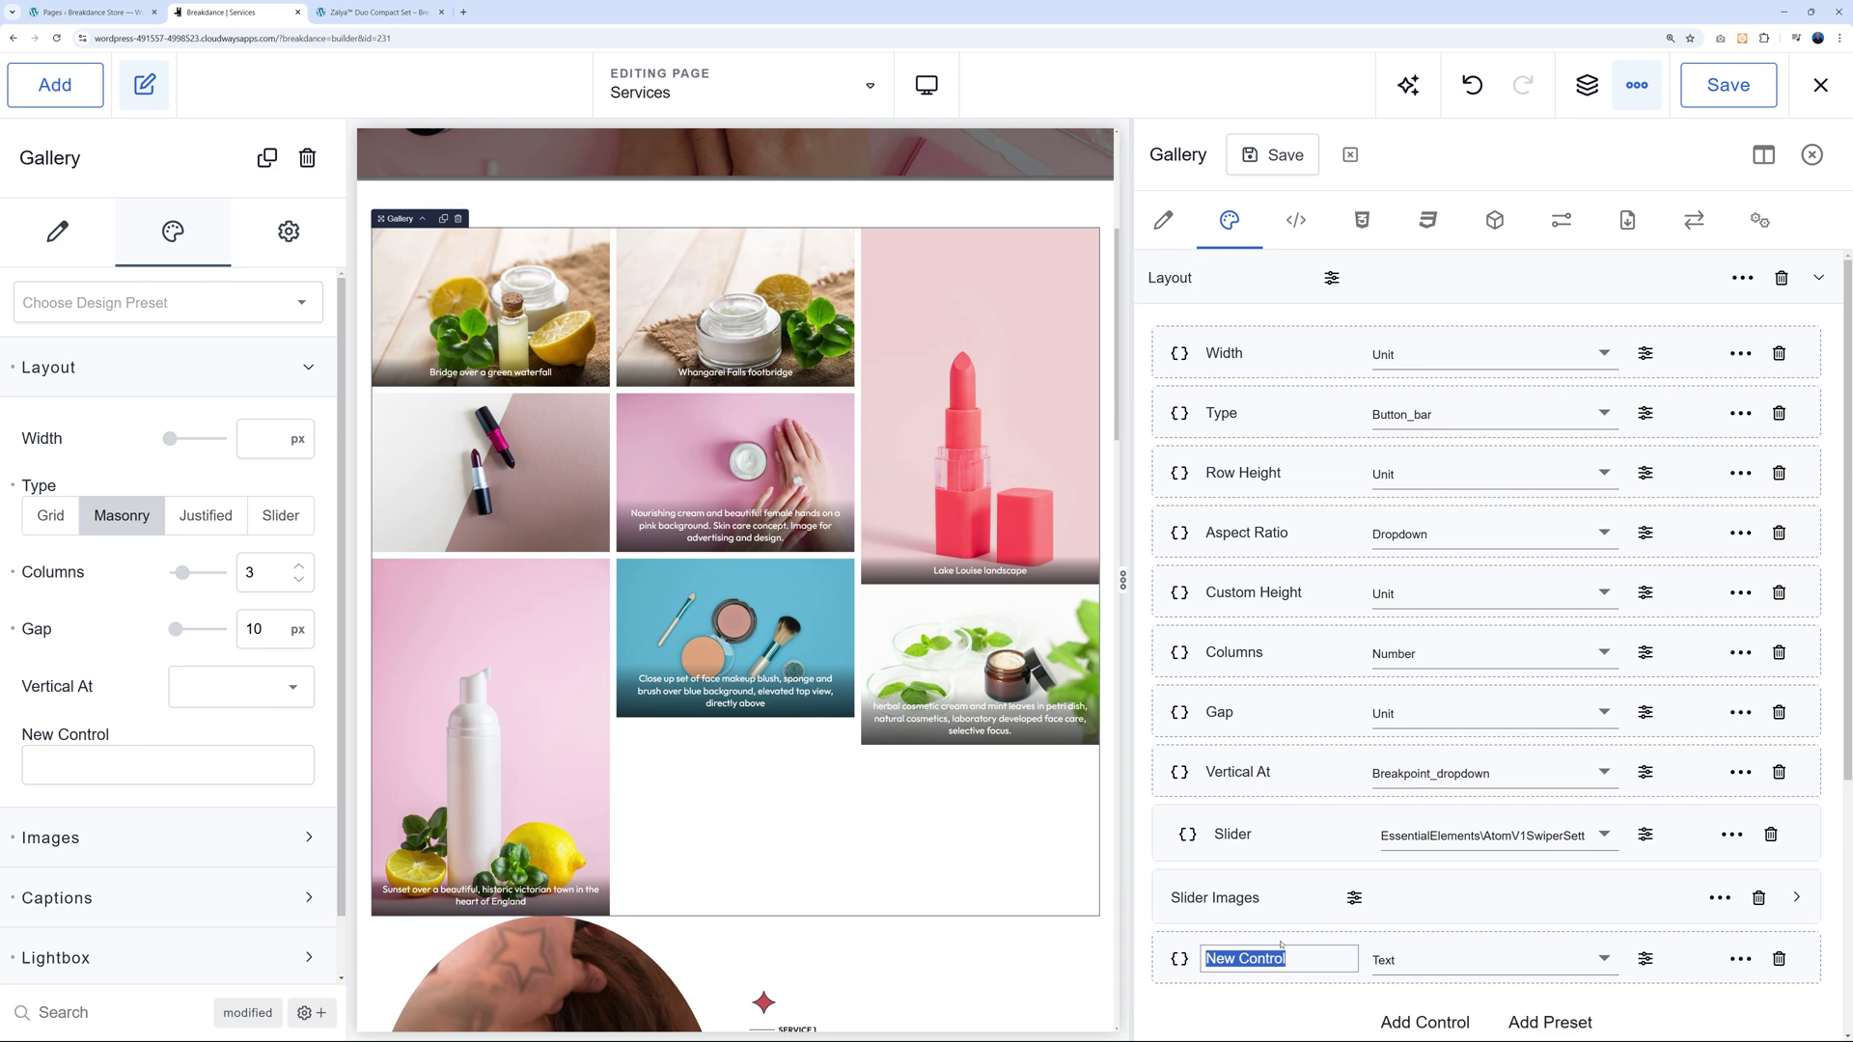
type("Mr Web CSS Gap")
key("Return")
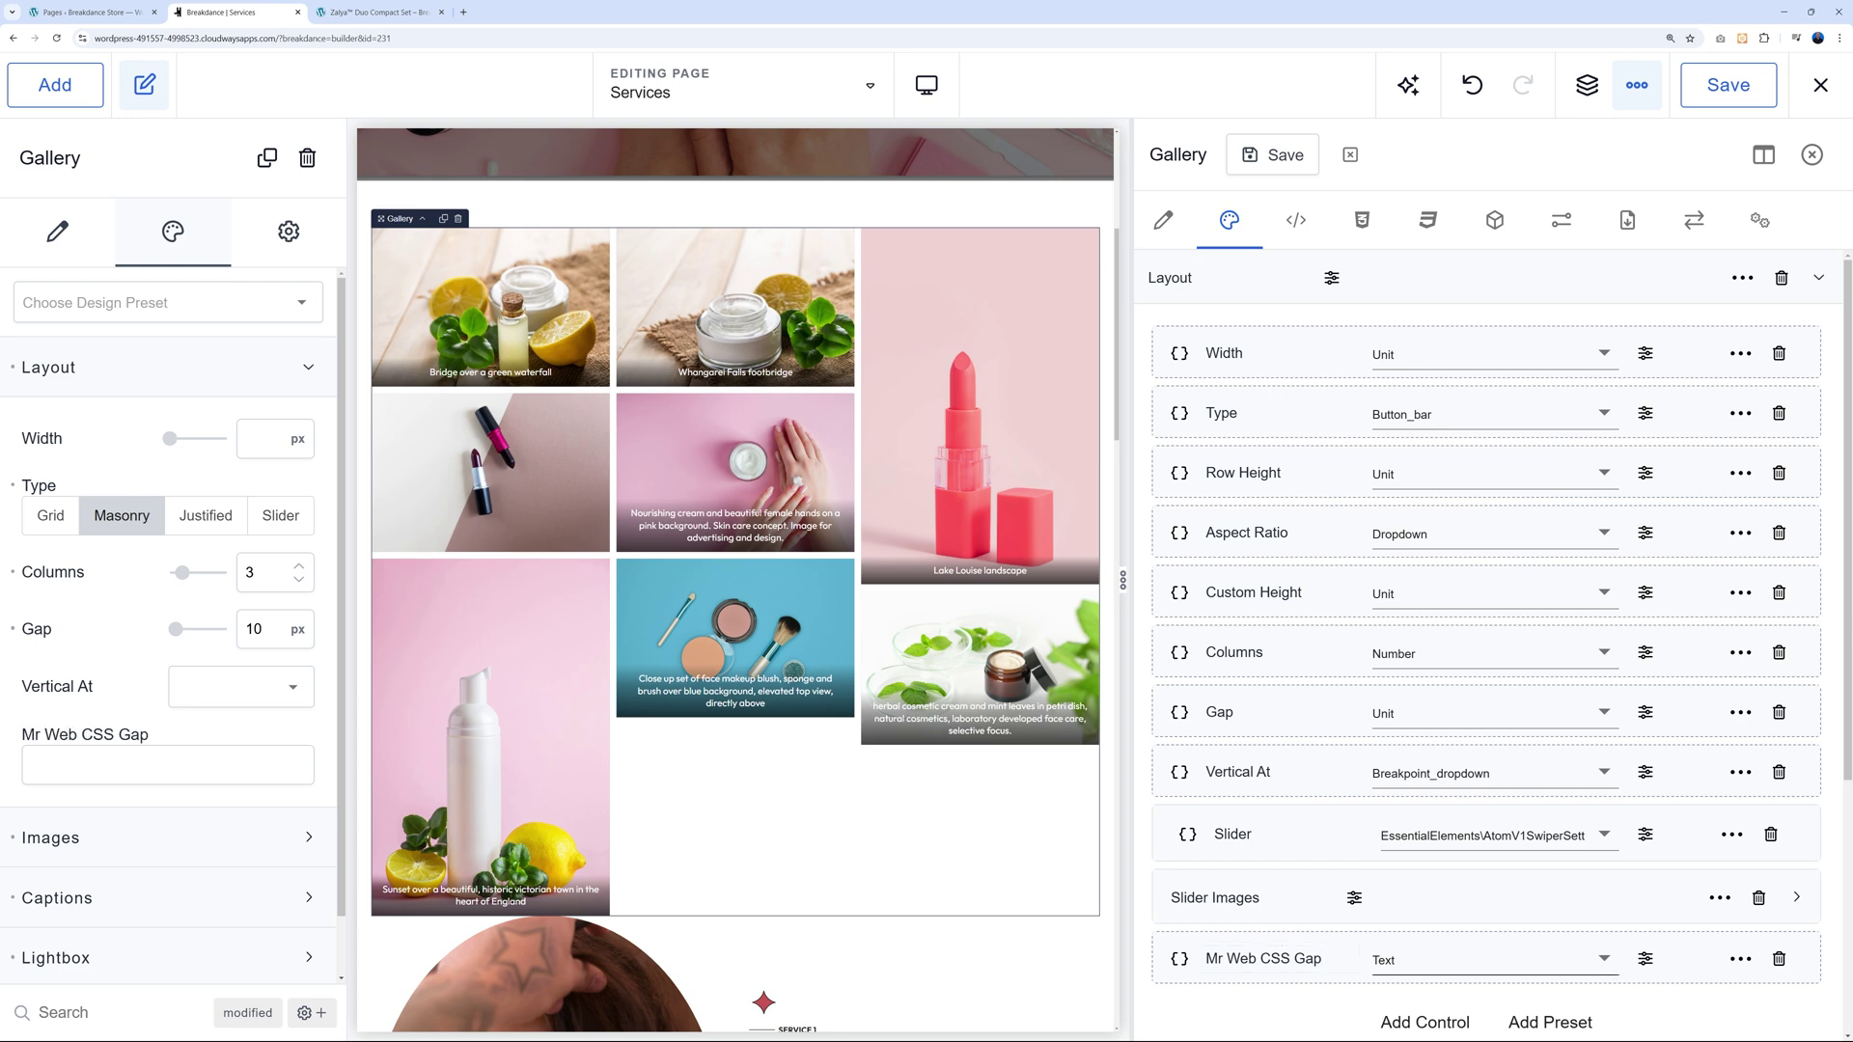
left_click(1486, 960)
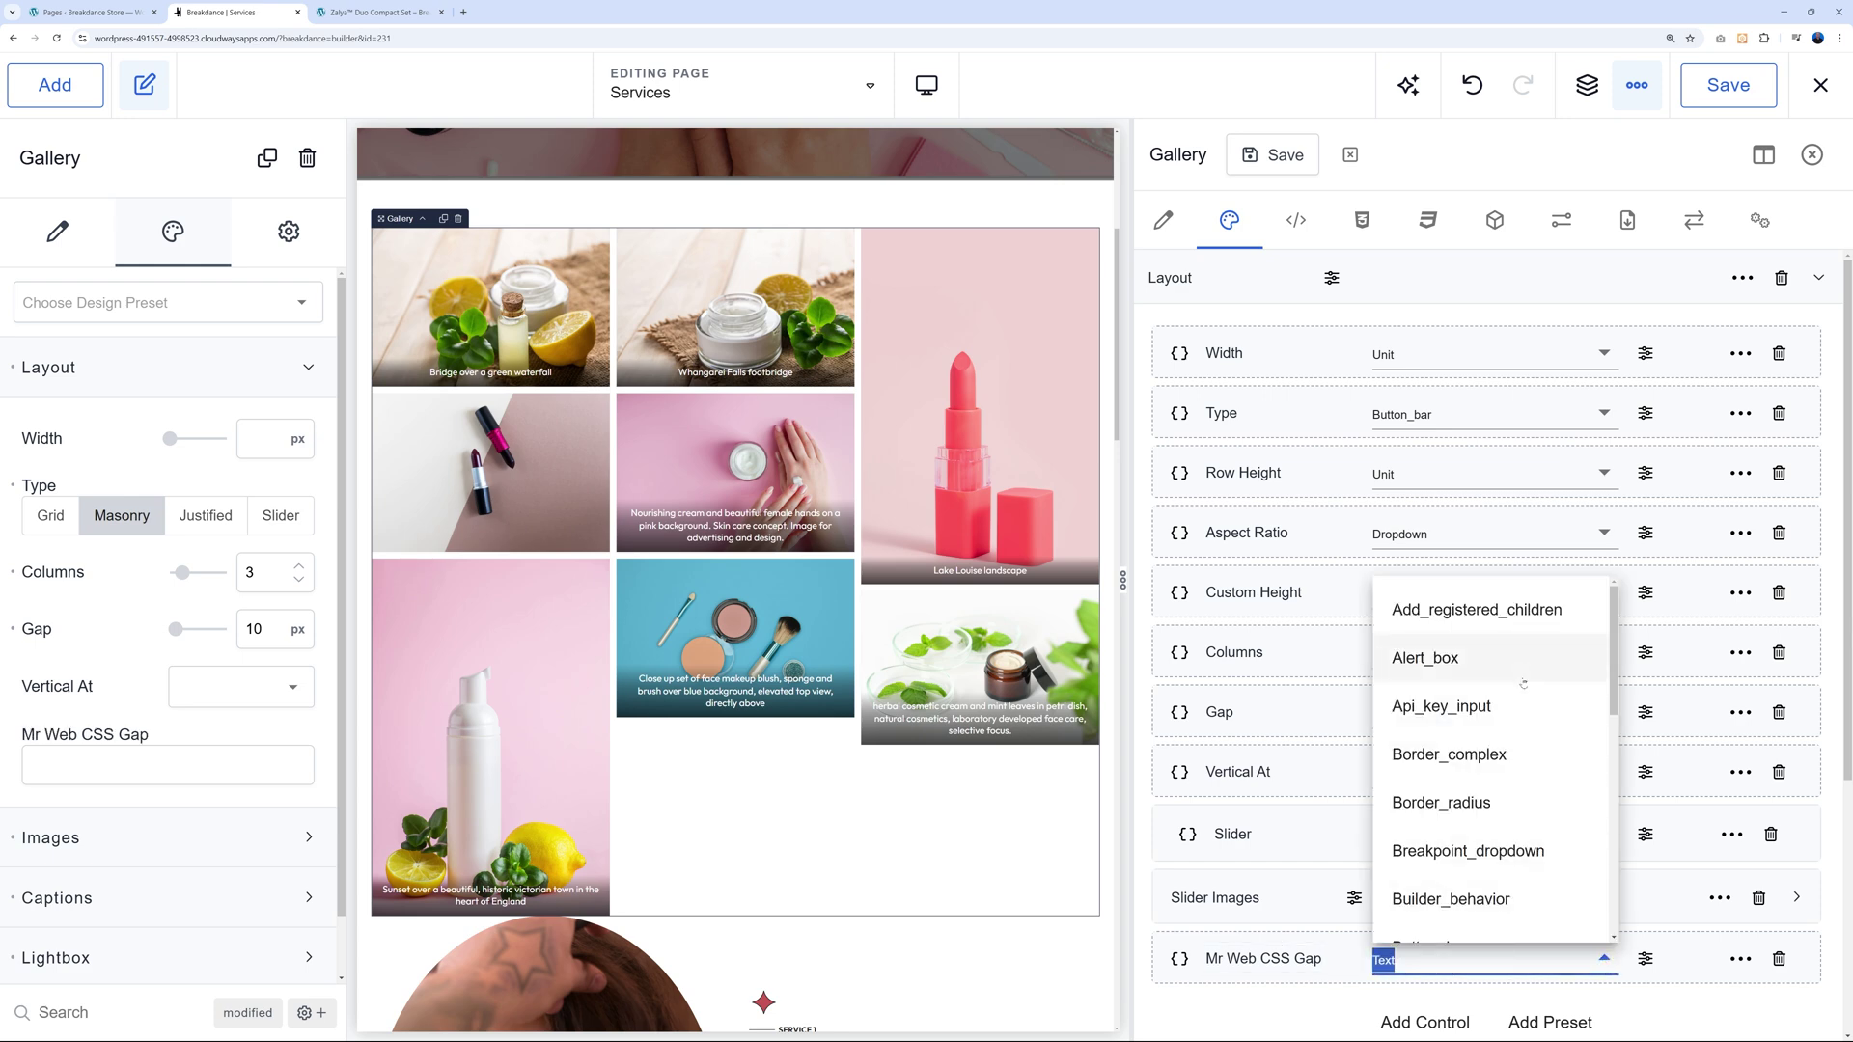
scroll(1539, 762, "down", 3)
scroll(1547, 786, "down", 10)
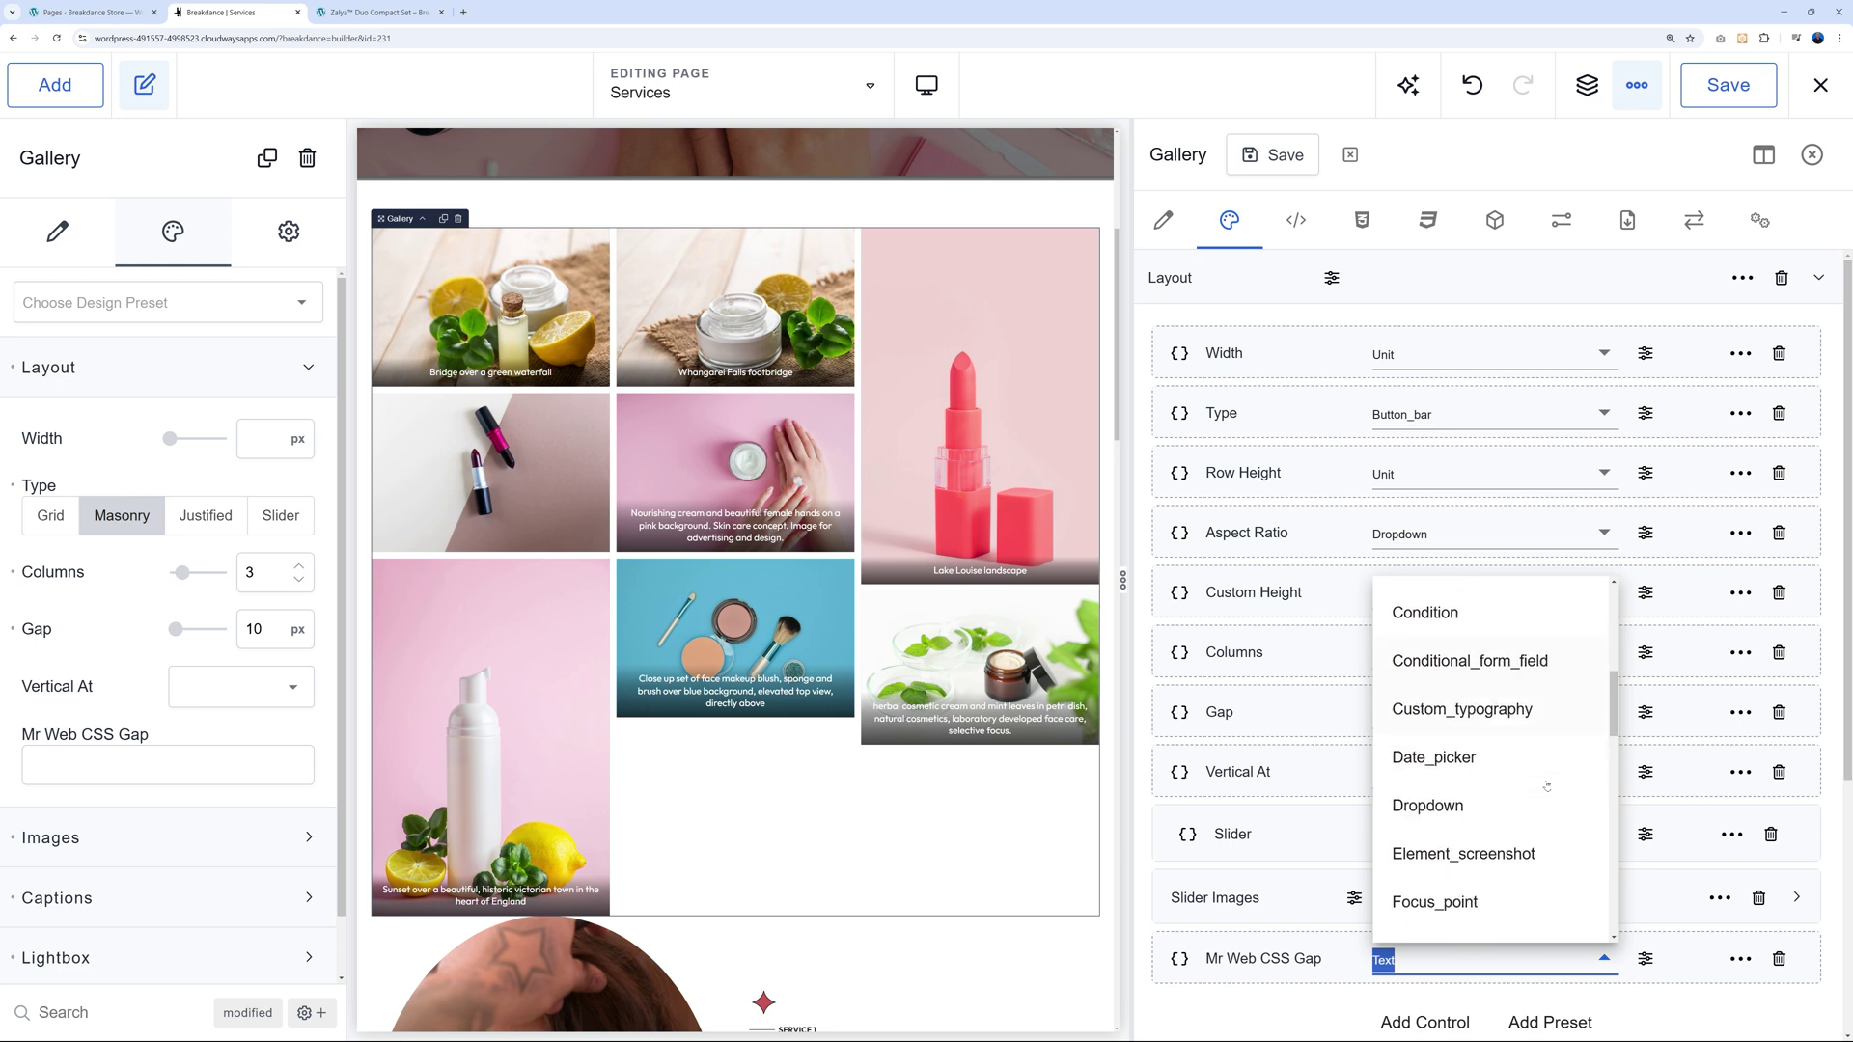
left_click(1450, 732)
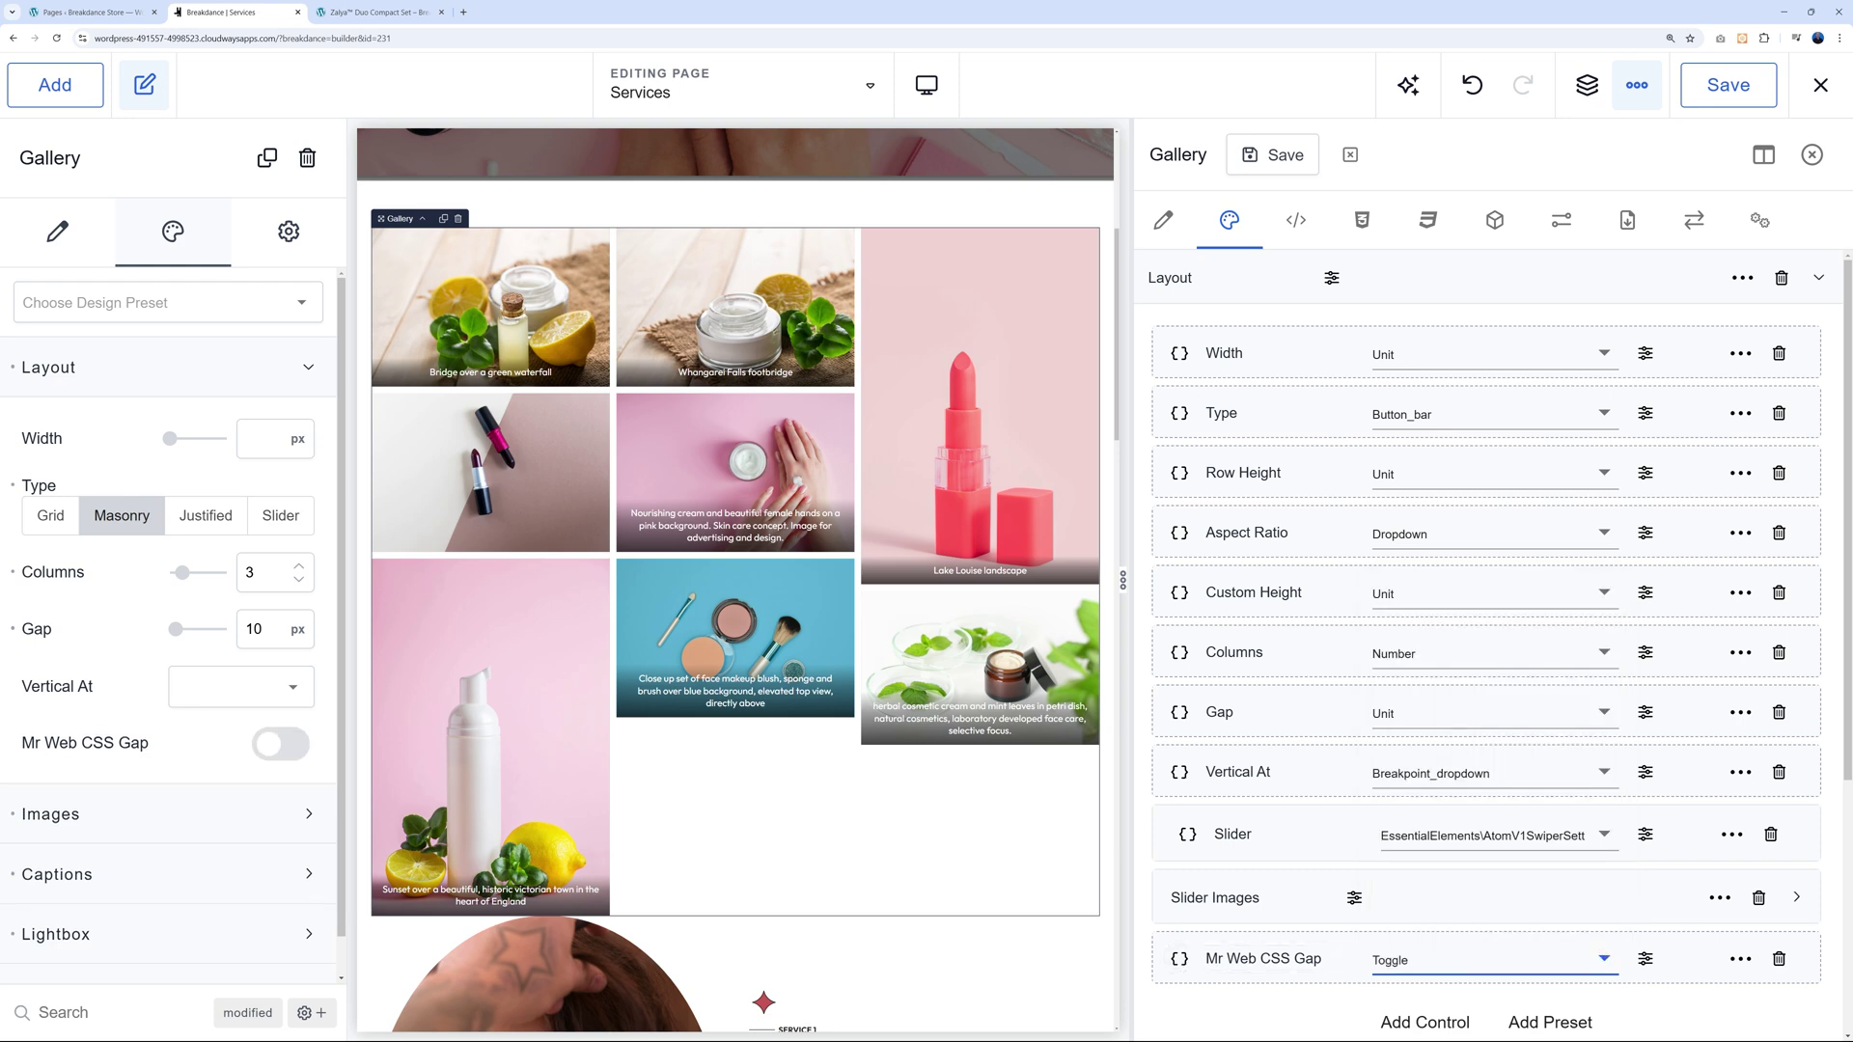
left_click_drag(1694, 962, 1618, 457)
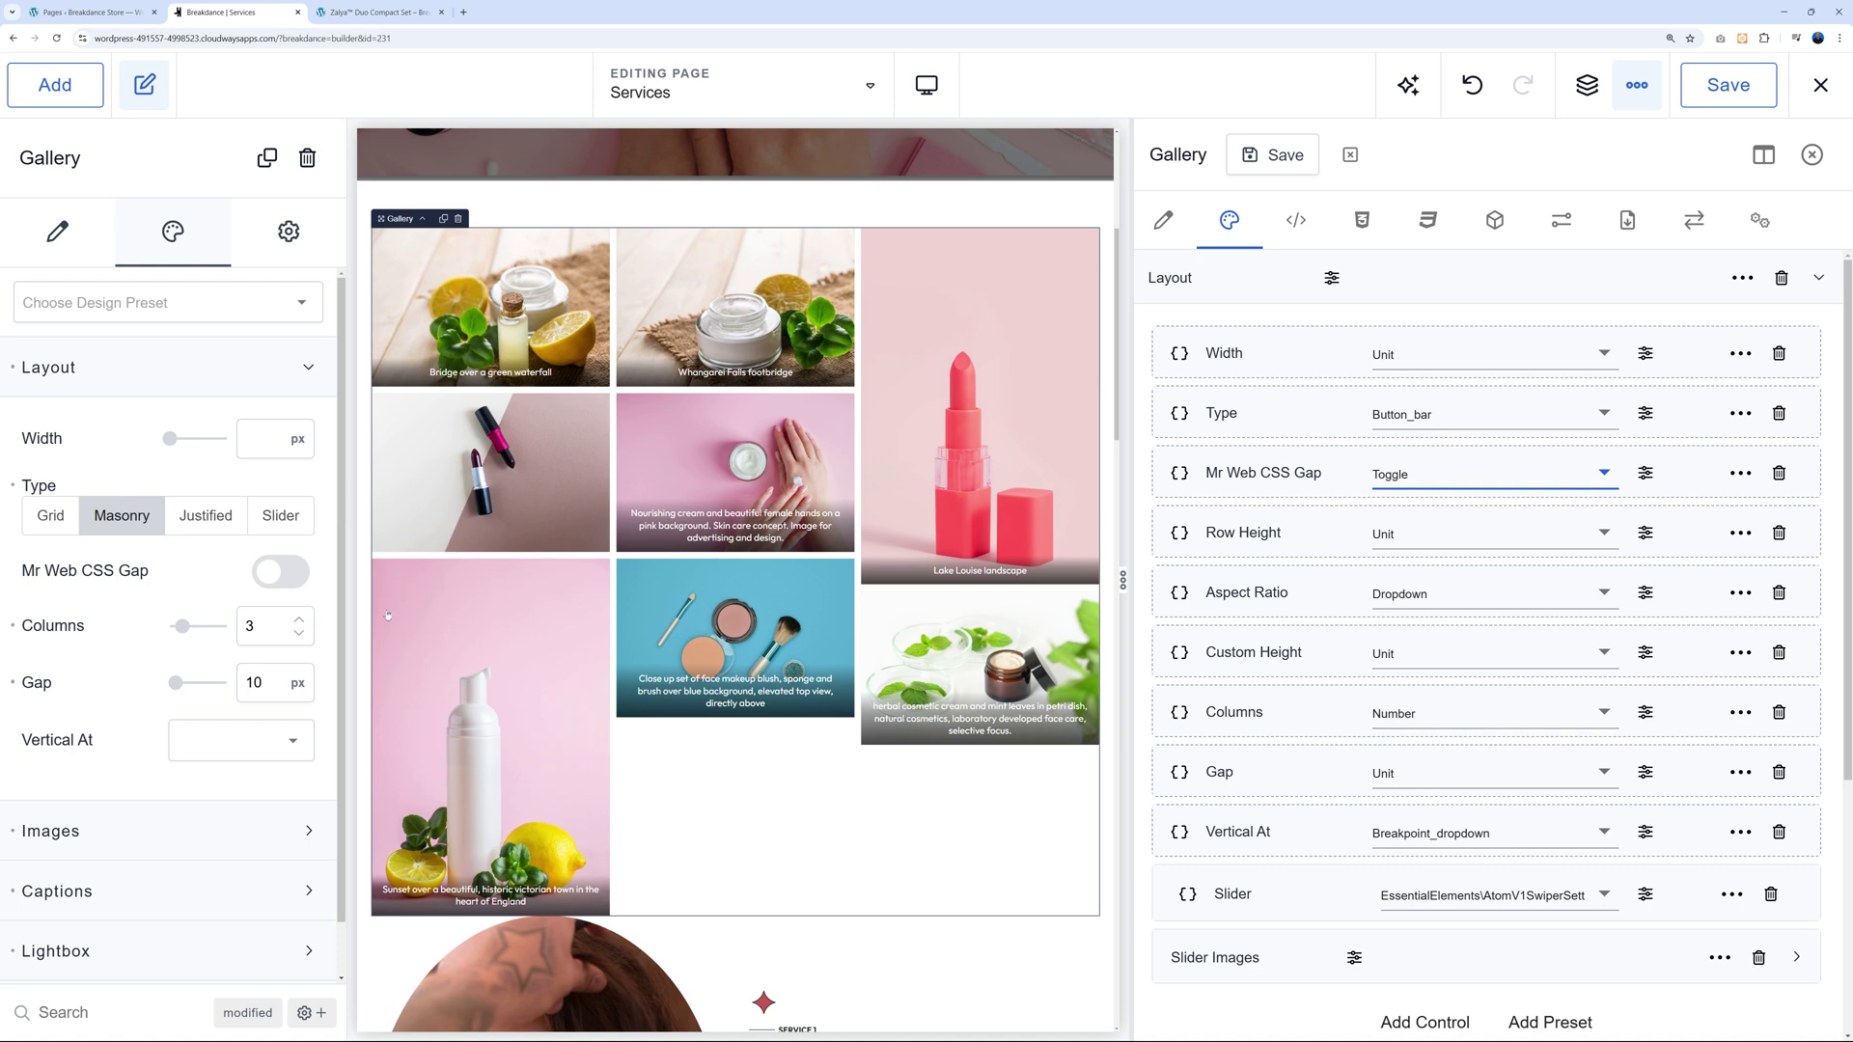
Test the new toggle and switch the gallery to Grid and back to Masonry.
left_click(275, 572)
left_click(54, 515)
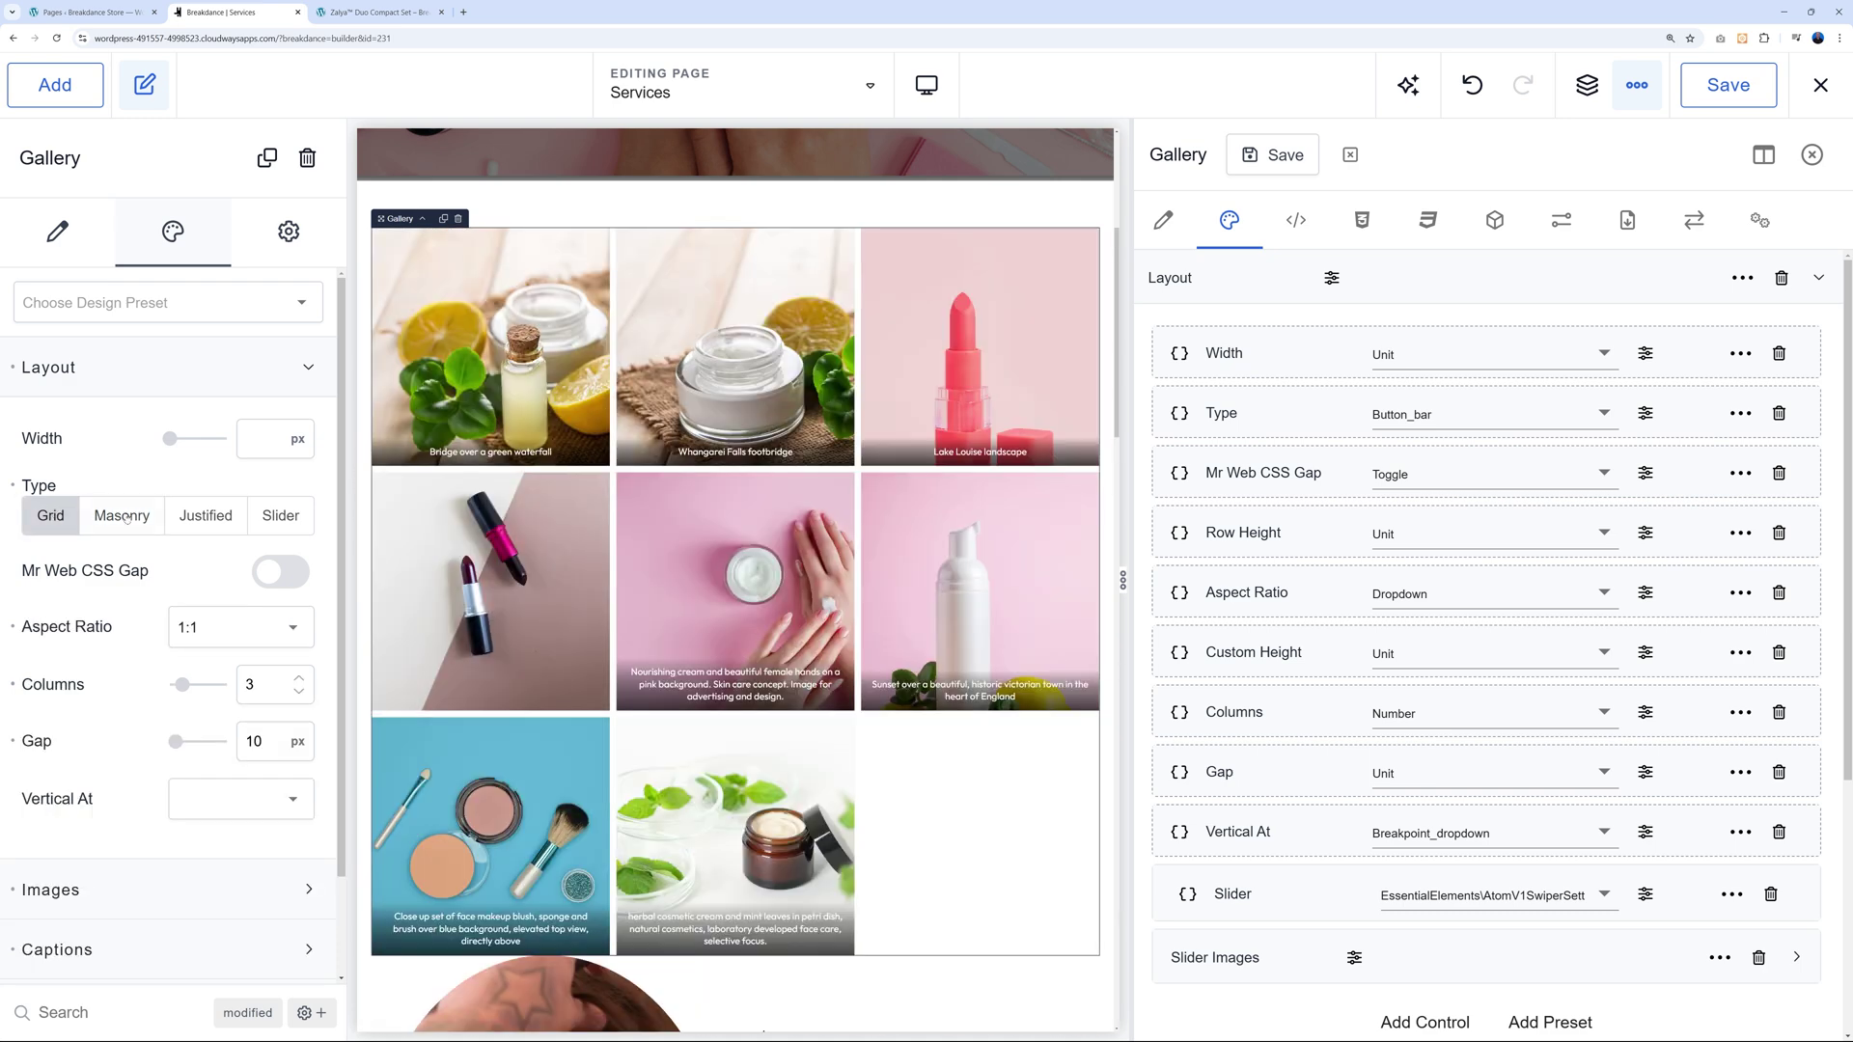
left_click(123, 517)
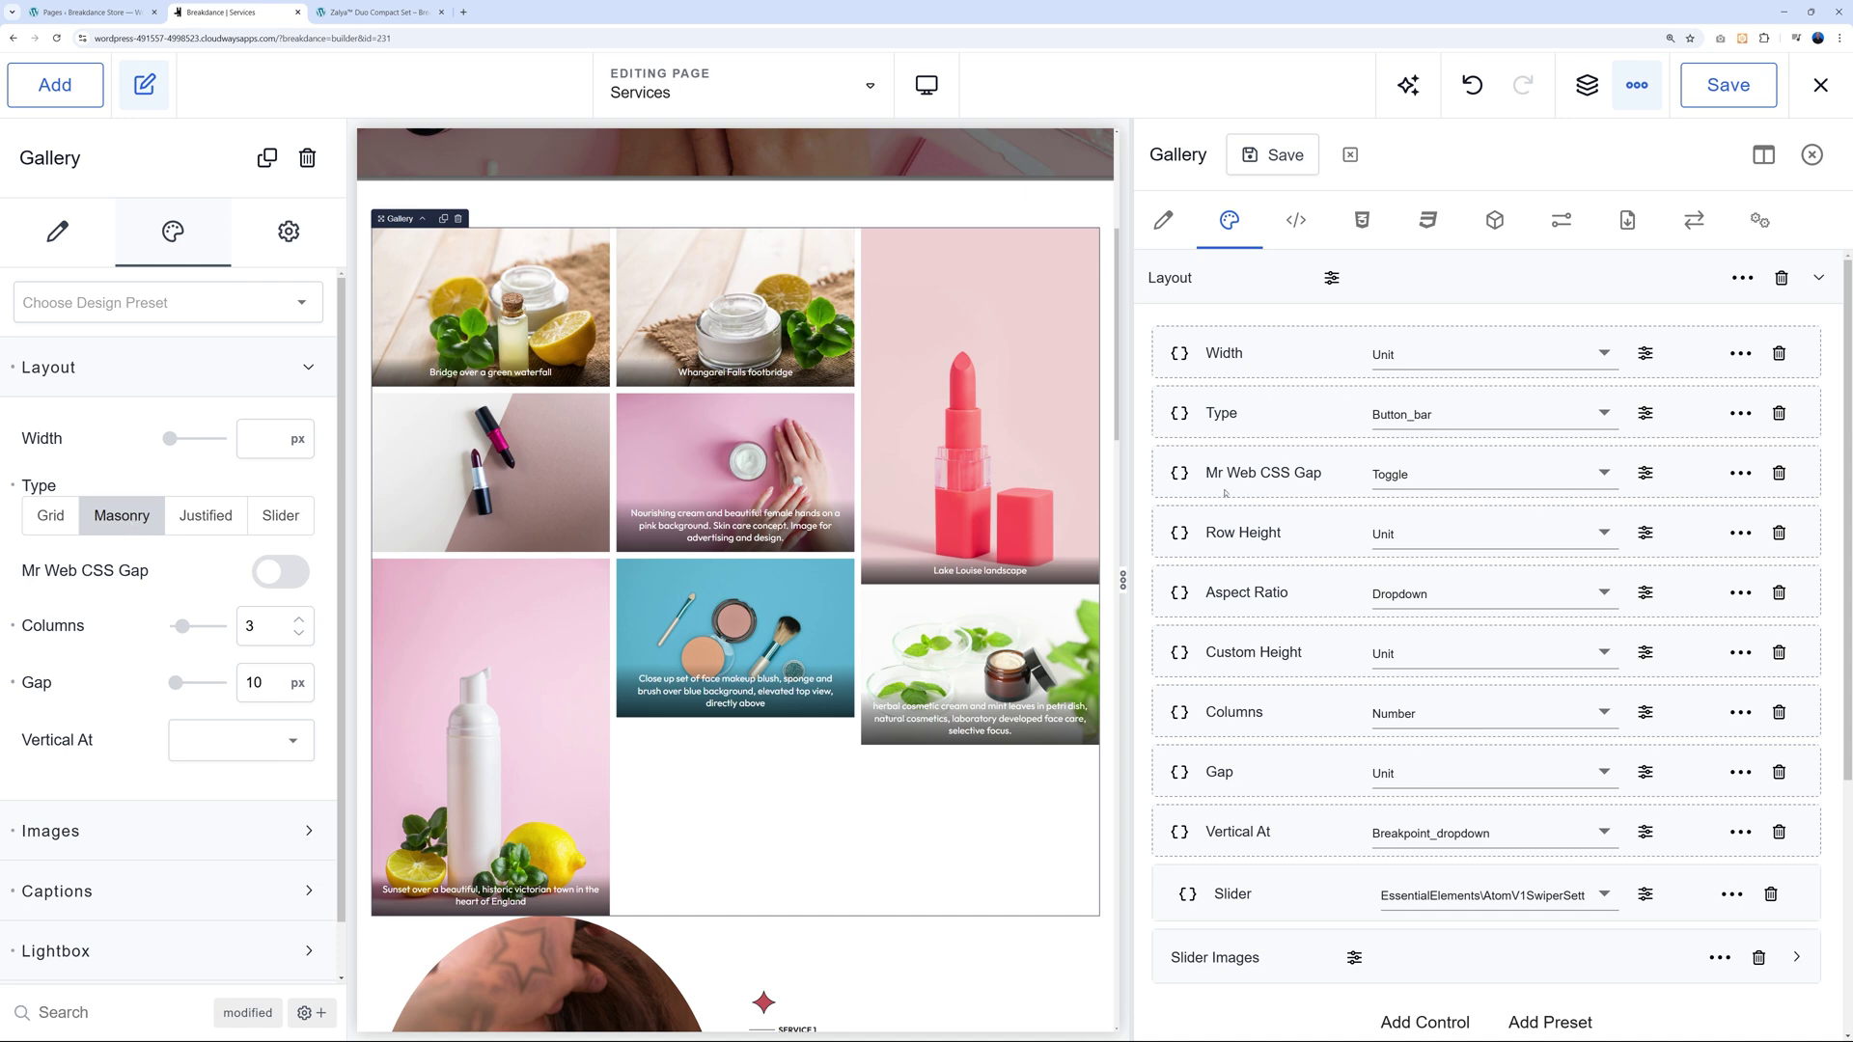
Add a condition to Mr Web CSS Gap: design.layout.type equals masonry.
left_click(1645, 473)
scroll(1646, 731, "down", 3)
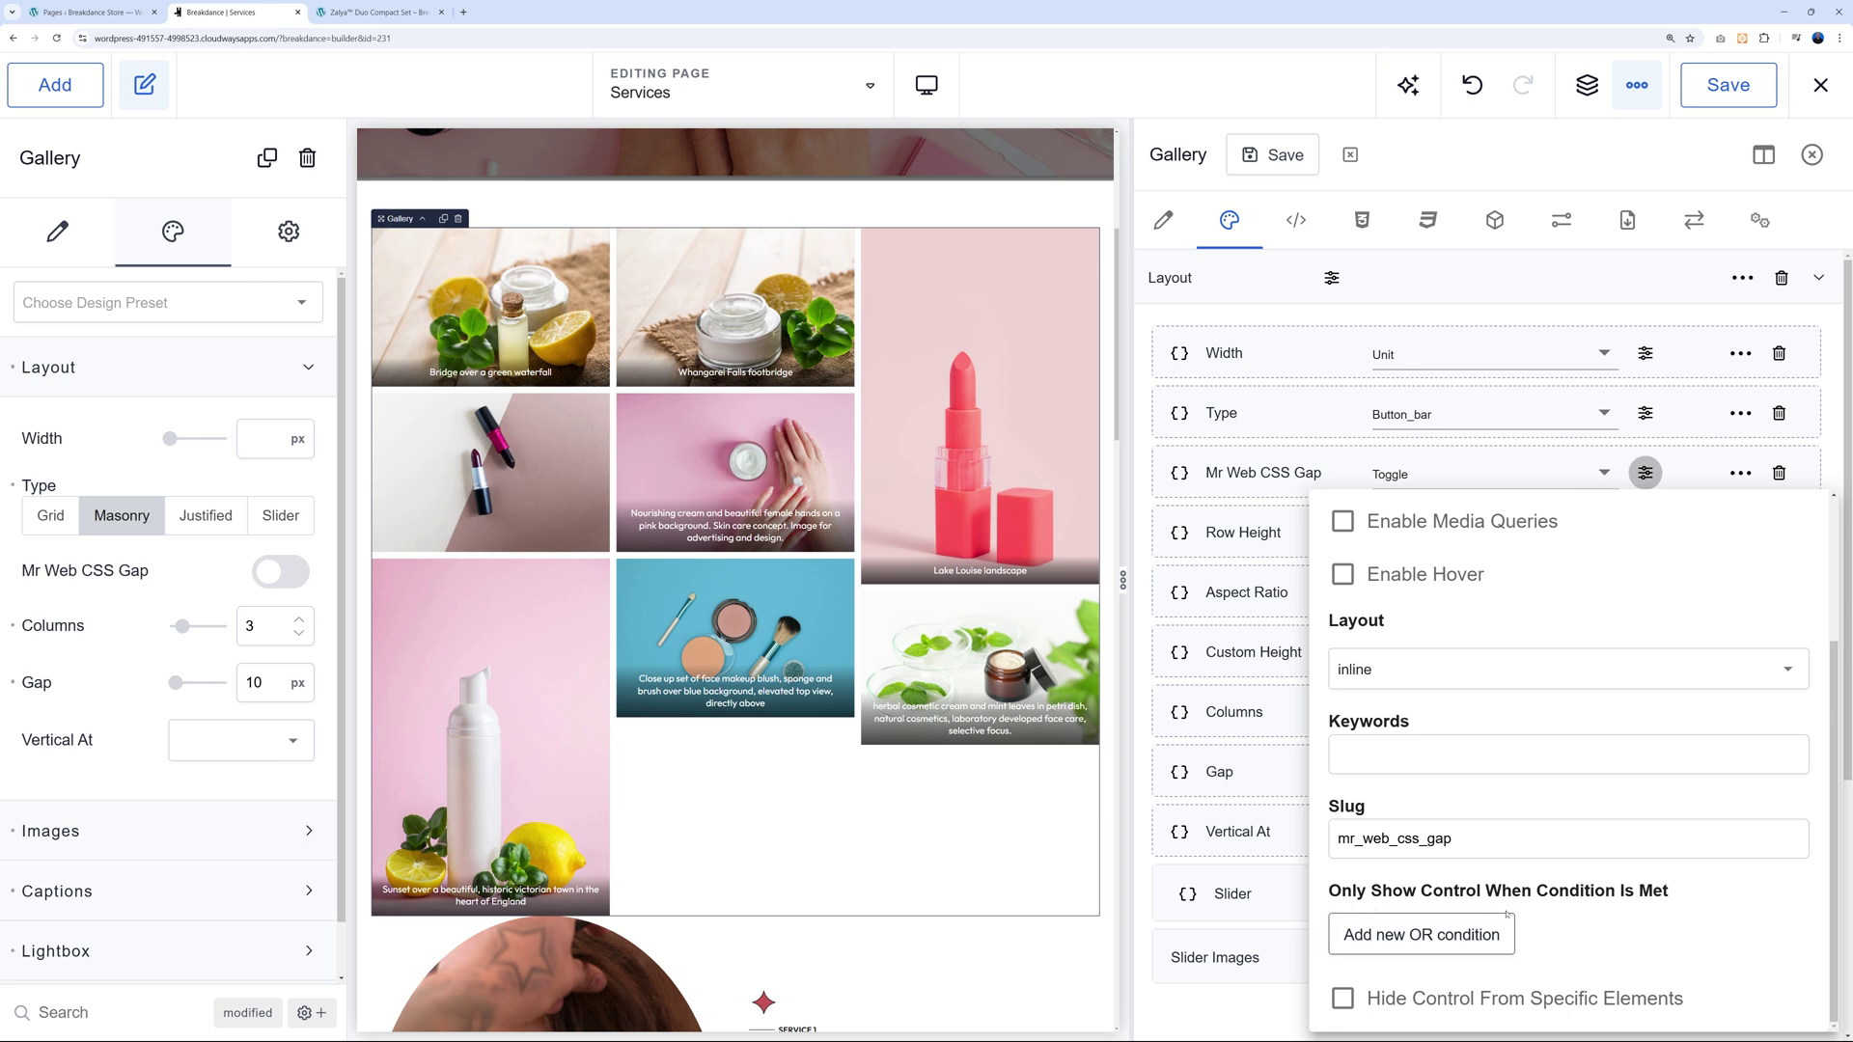
left_click(1422, 934)
scroll(1638, 911, "down", 2)
scroll(1638, 911, "down", 1)
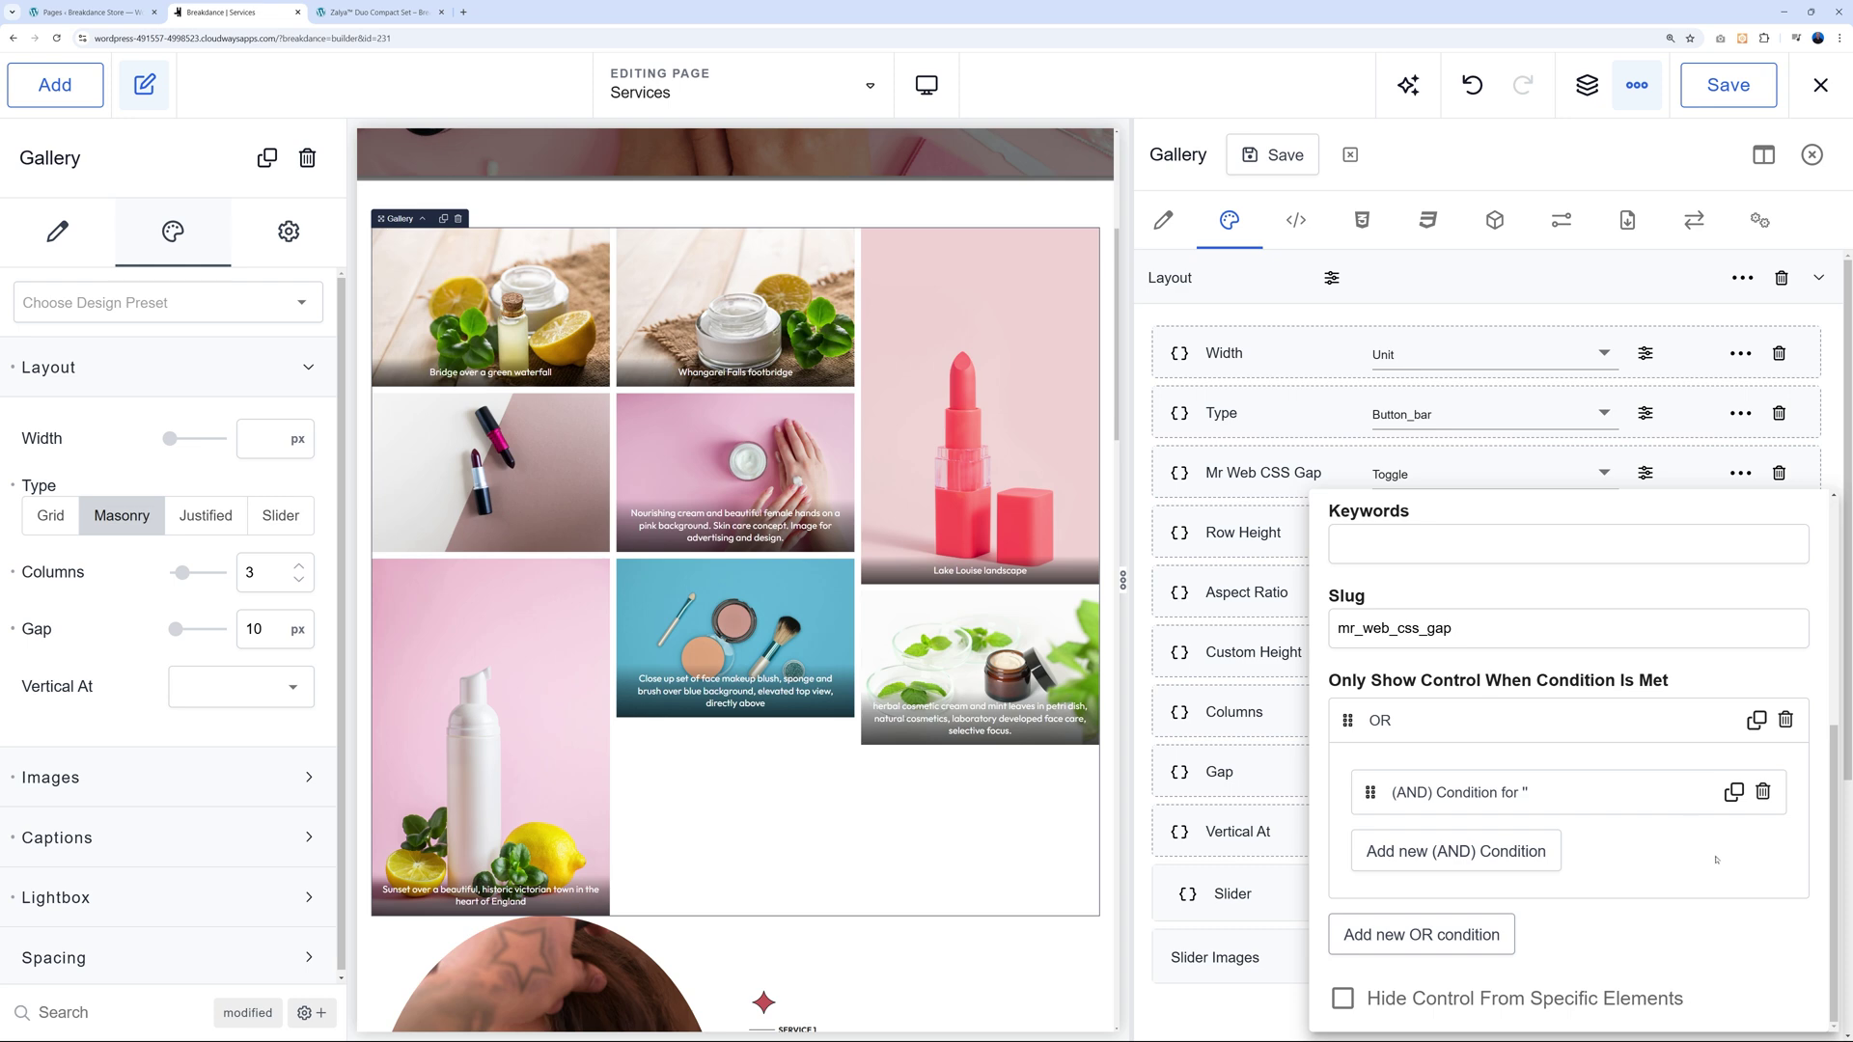
left_click(1665, 794)
scroll(1677, 798, "down", 1)
left_click(1674, 760)
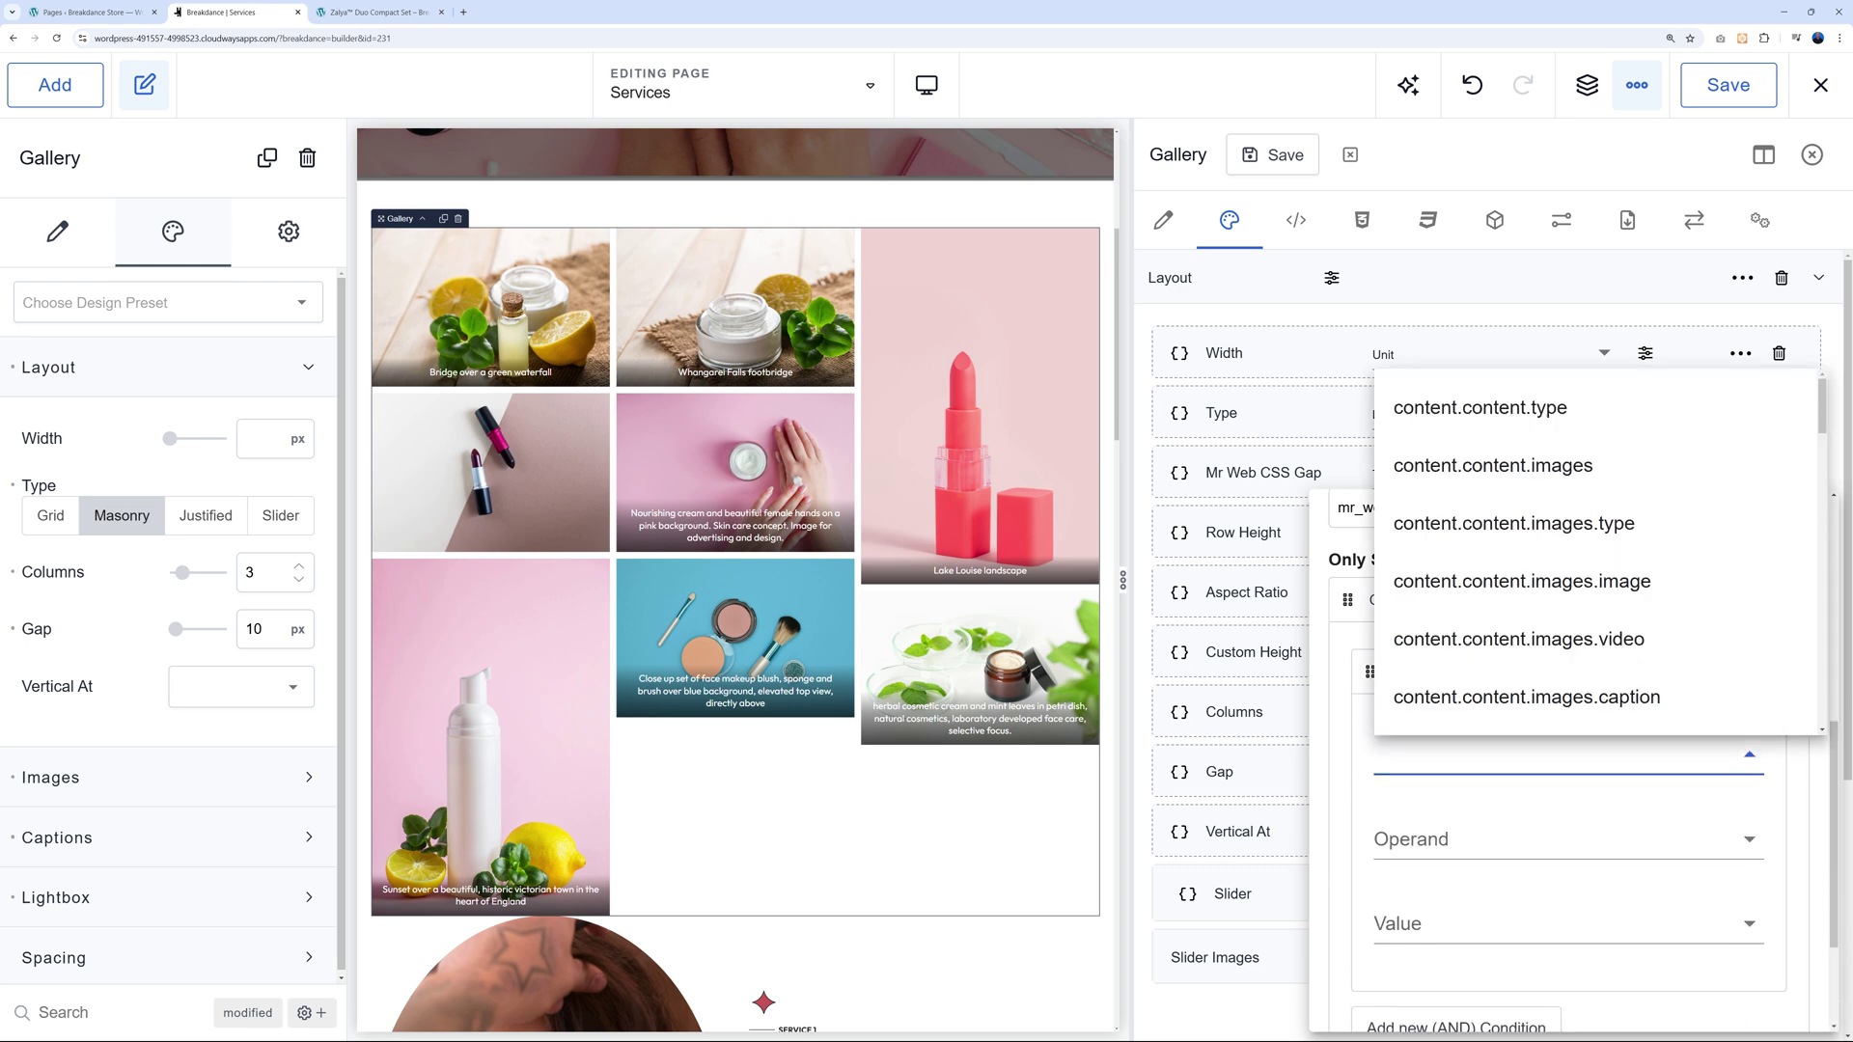
type("design.layout")
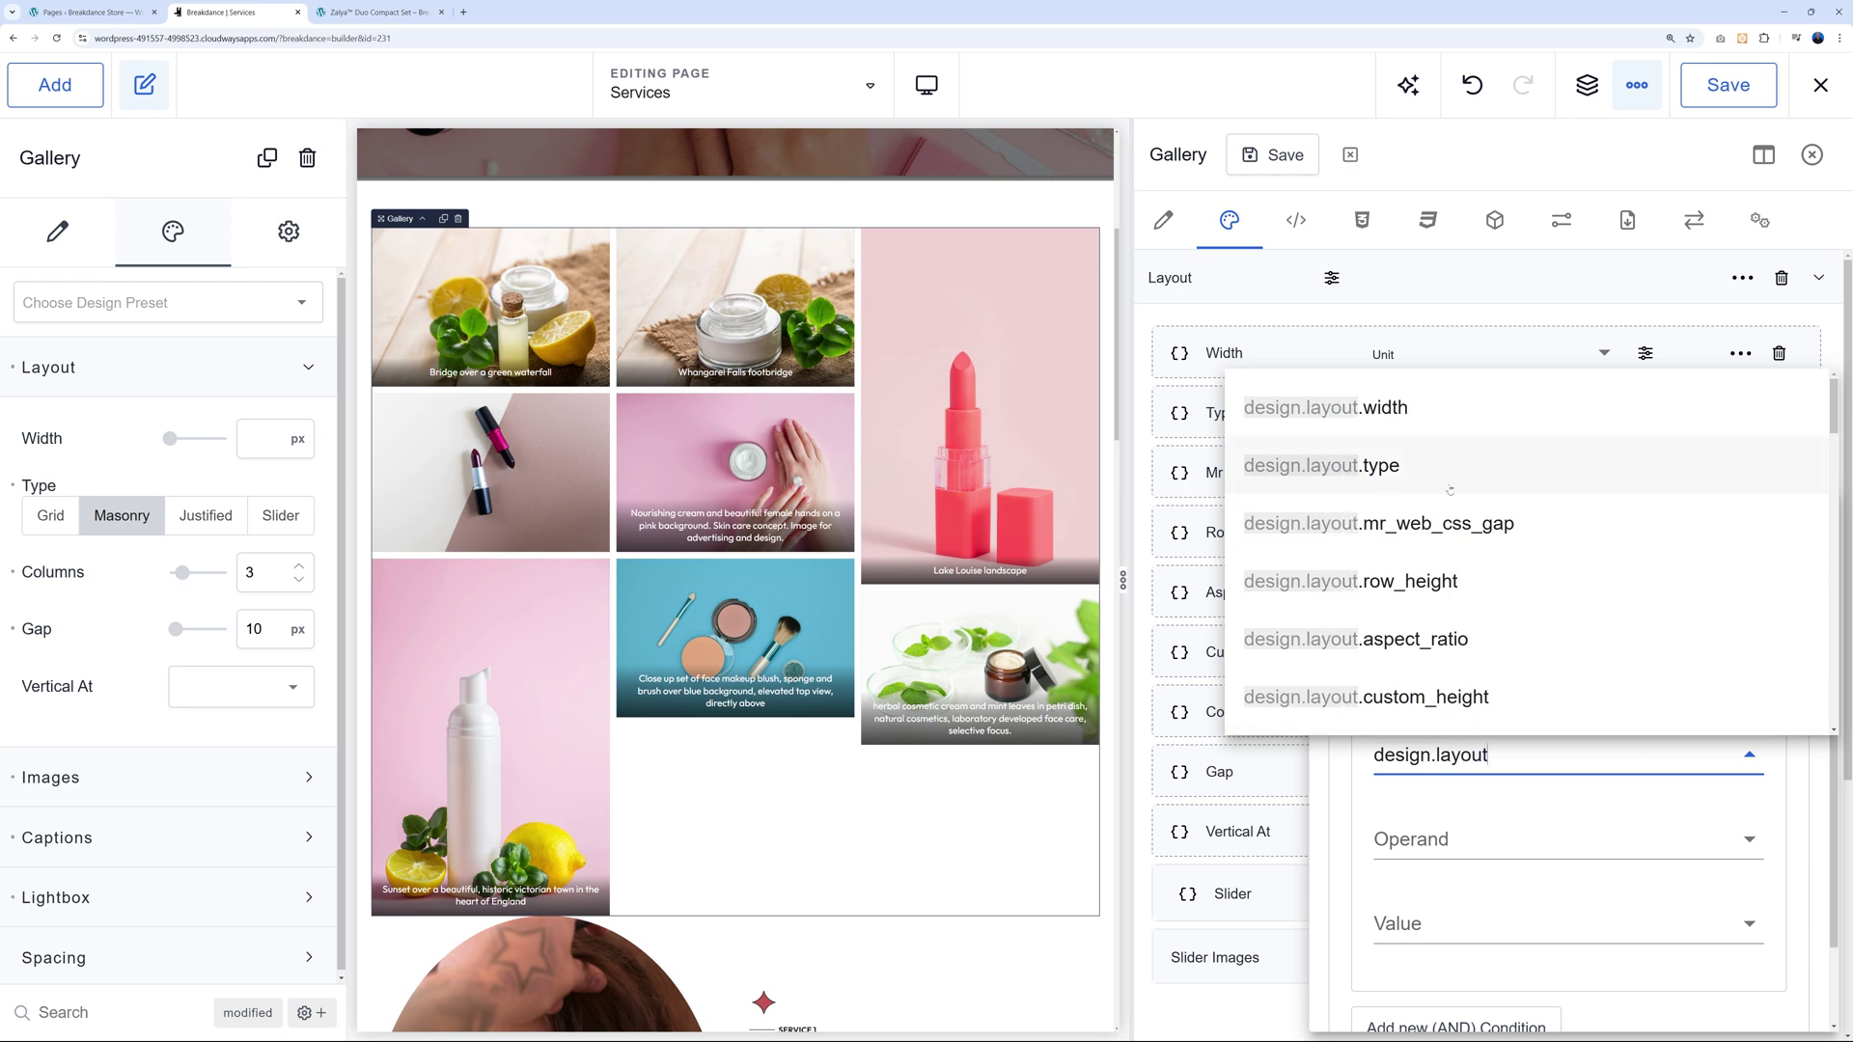
left_click(1381, 465)
left_click(1557, 925)
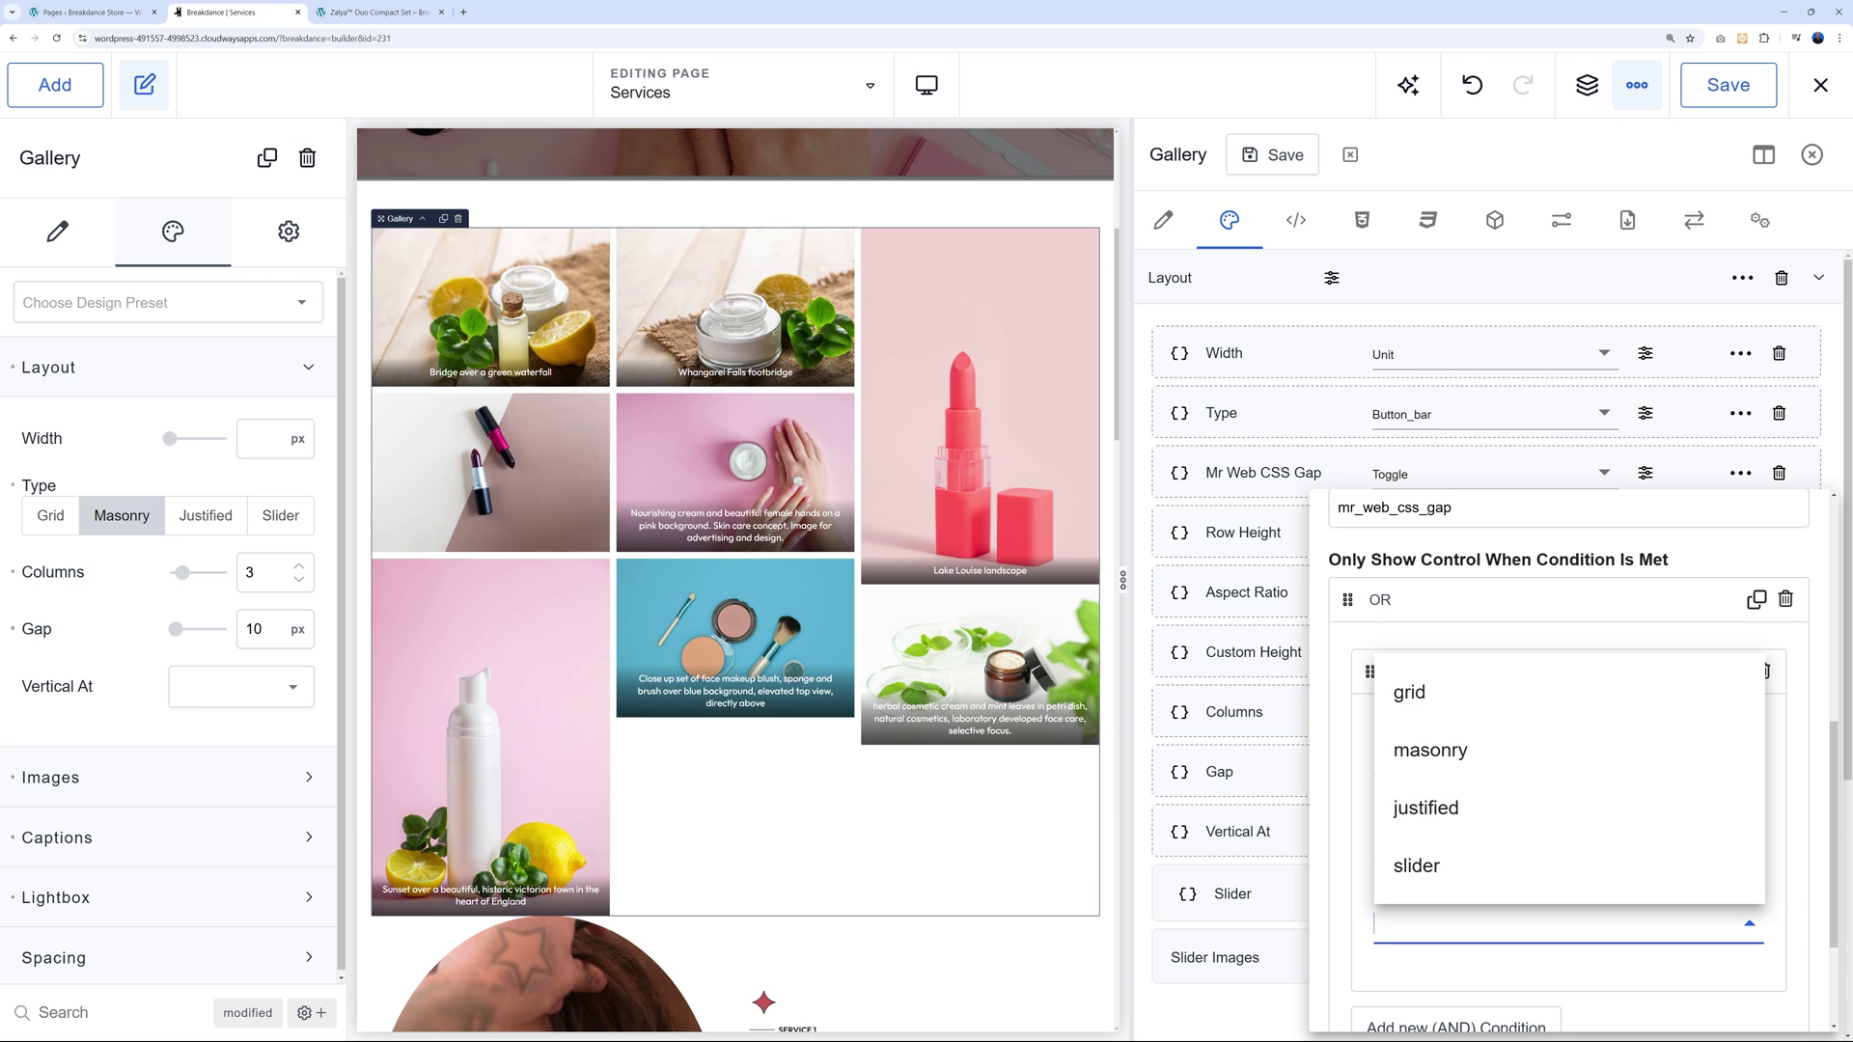
left_click(1446, 772)
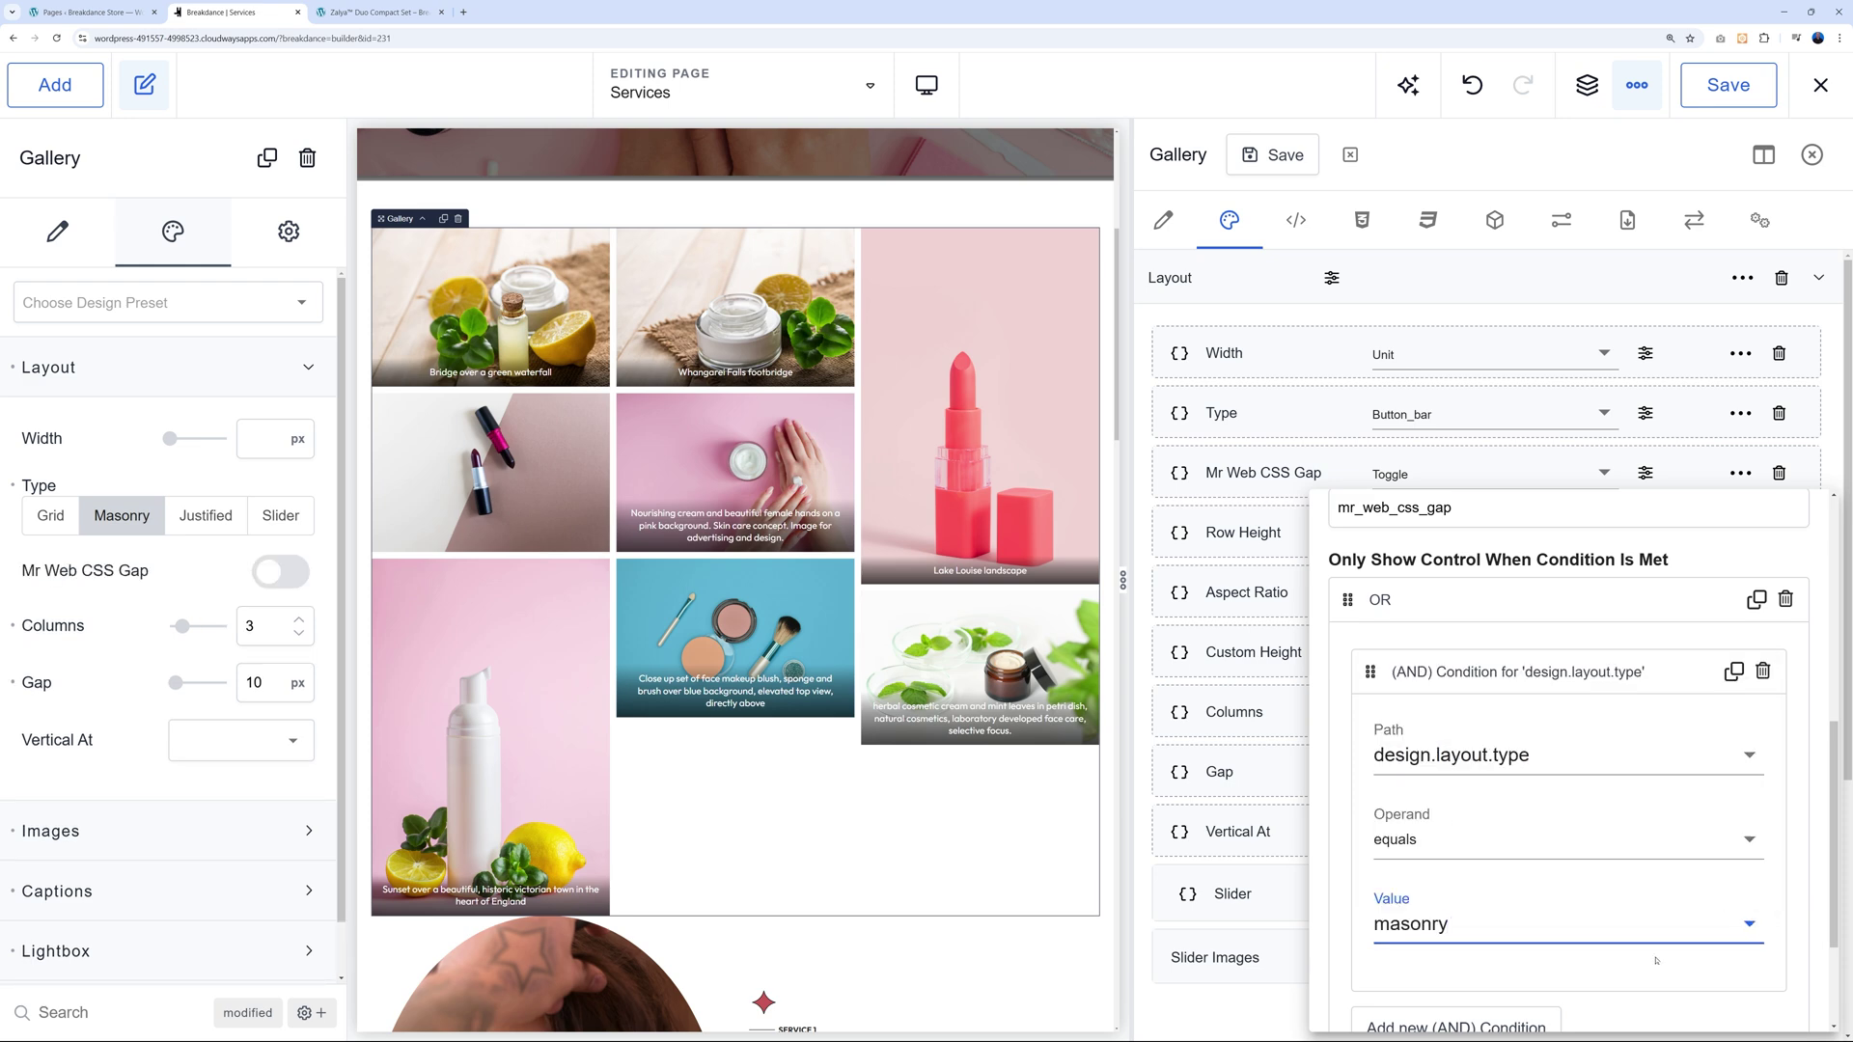
Verify the toggle by switching the gallery through Grid, Justified and back to Masonry.
left_click(53, 516)
left_click(125, 517)
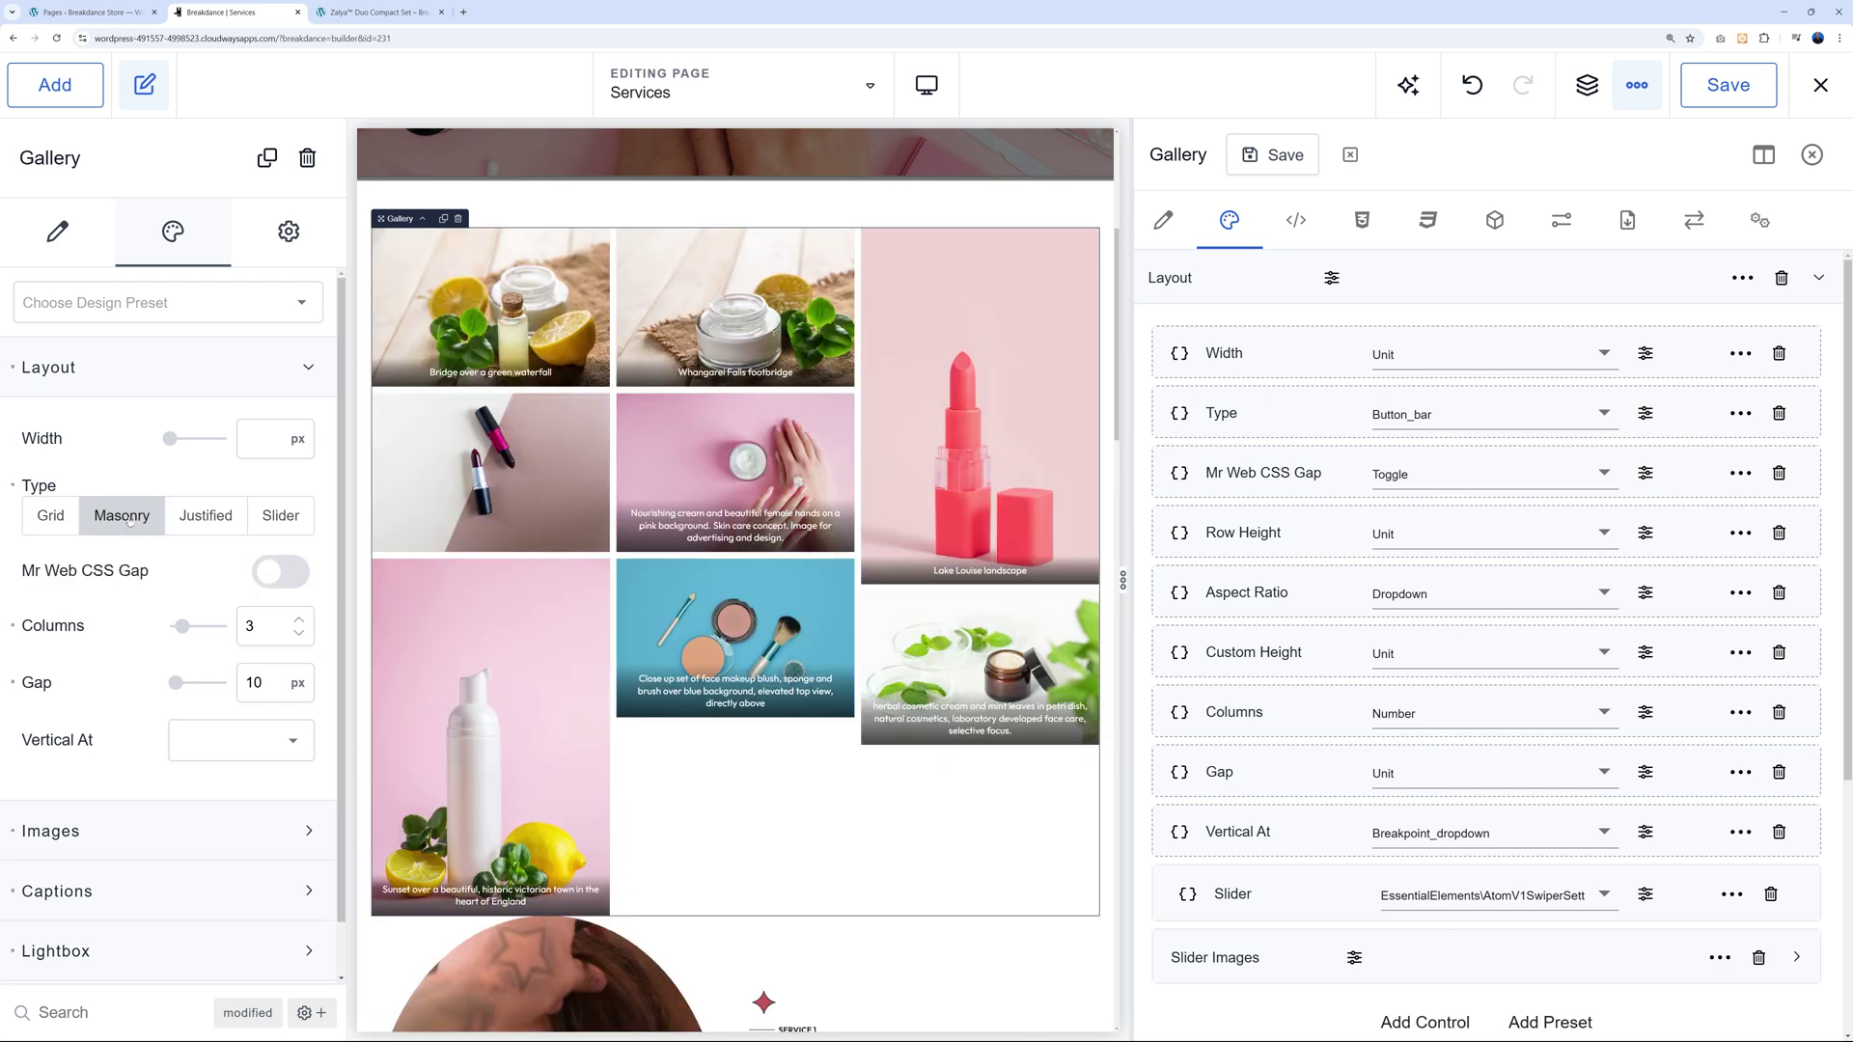
left_click(203, 517)
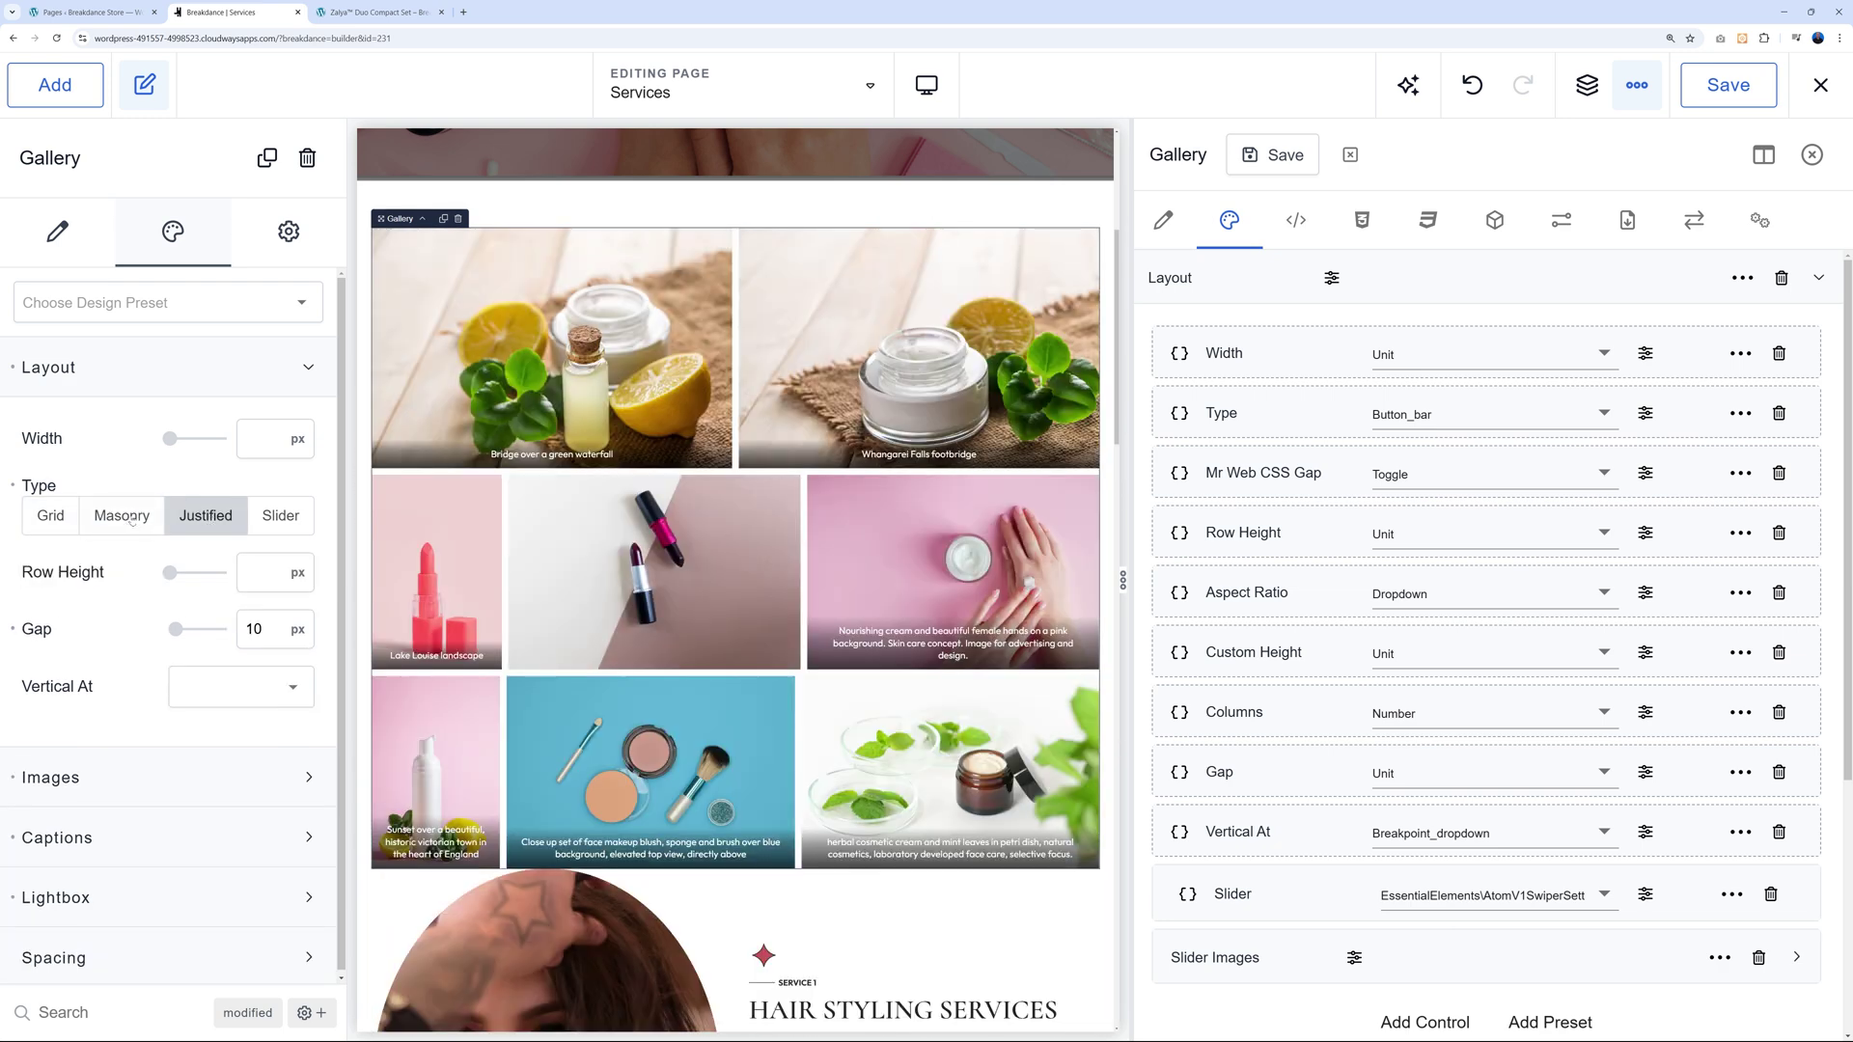
left_click(126, 518)
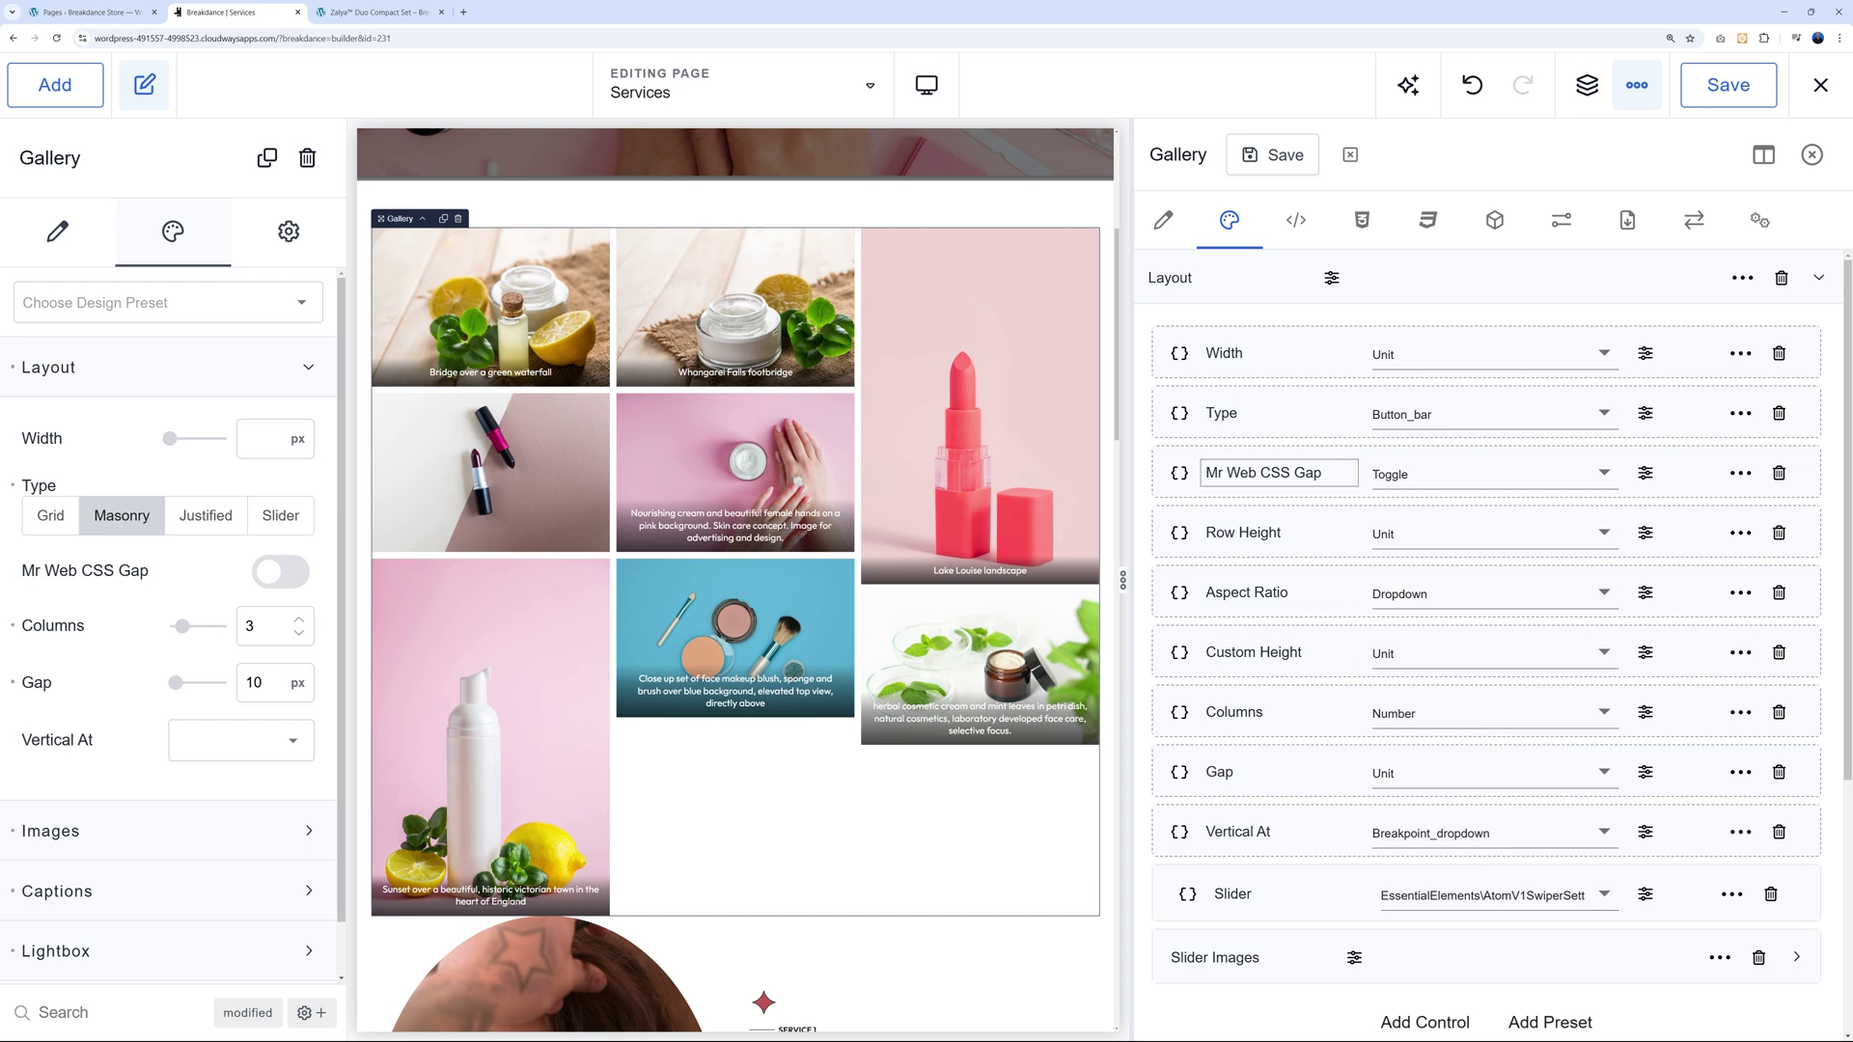
Append an .ee-gallery-item rule with negative margin-bottom and an angled clip-path polygon to the Gallery CSS.
left_click(1180, 474)
scroll(1404, 649, "down", 1)
scroll(1404, 649, "up", 1)
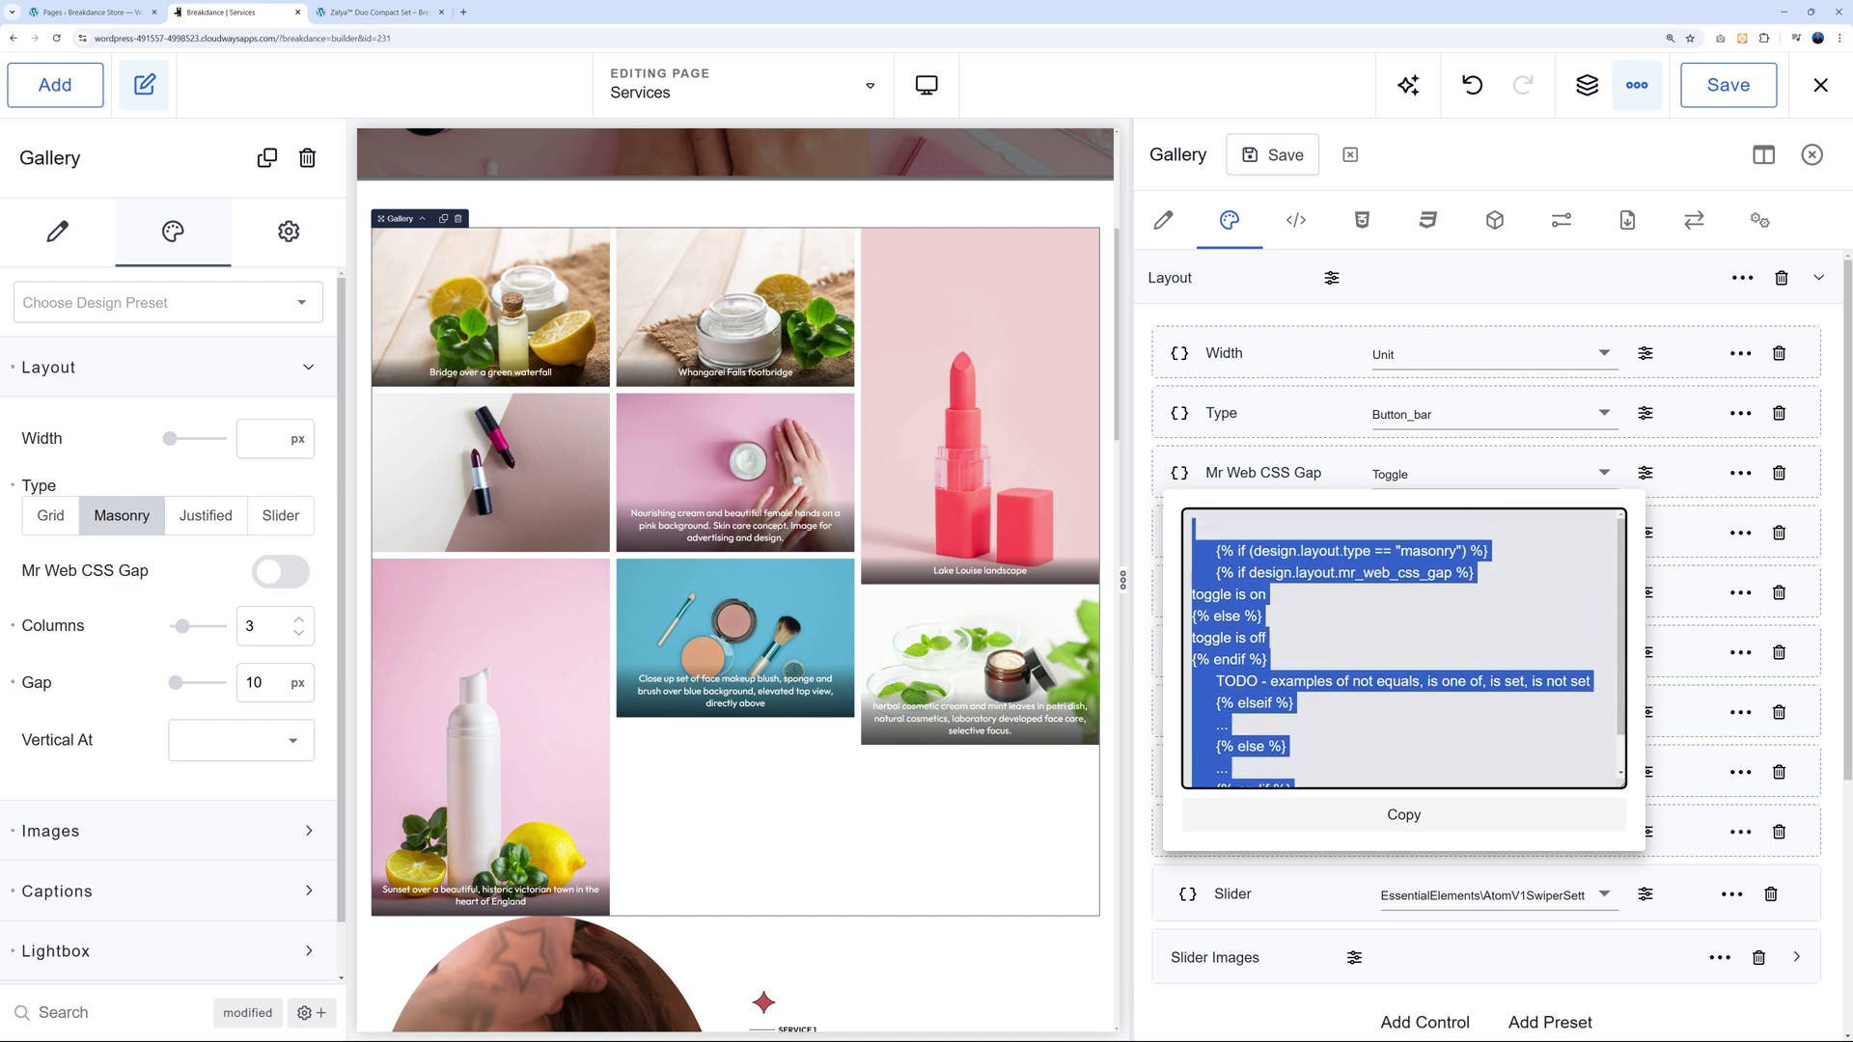
left_click(1361, 220)
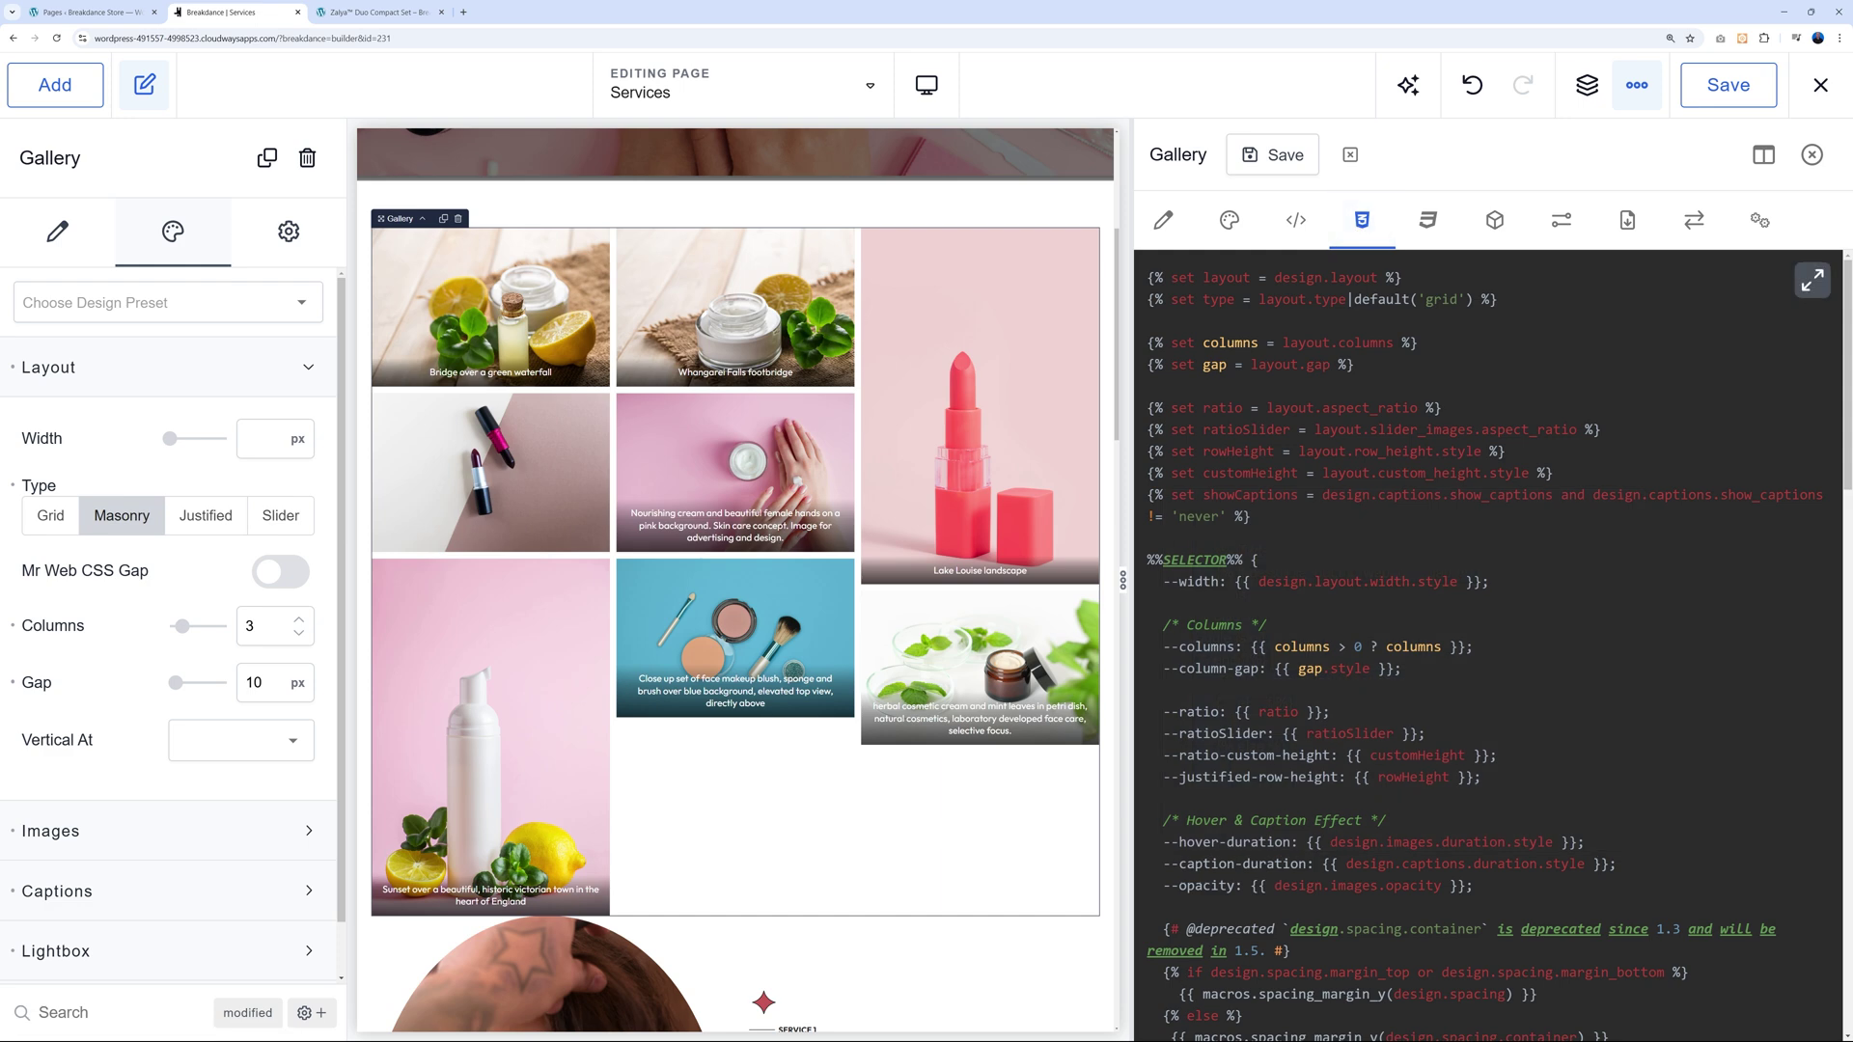
scroll(1348, 299, "down", 12)
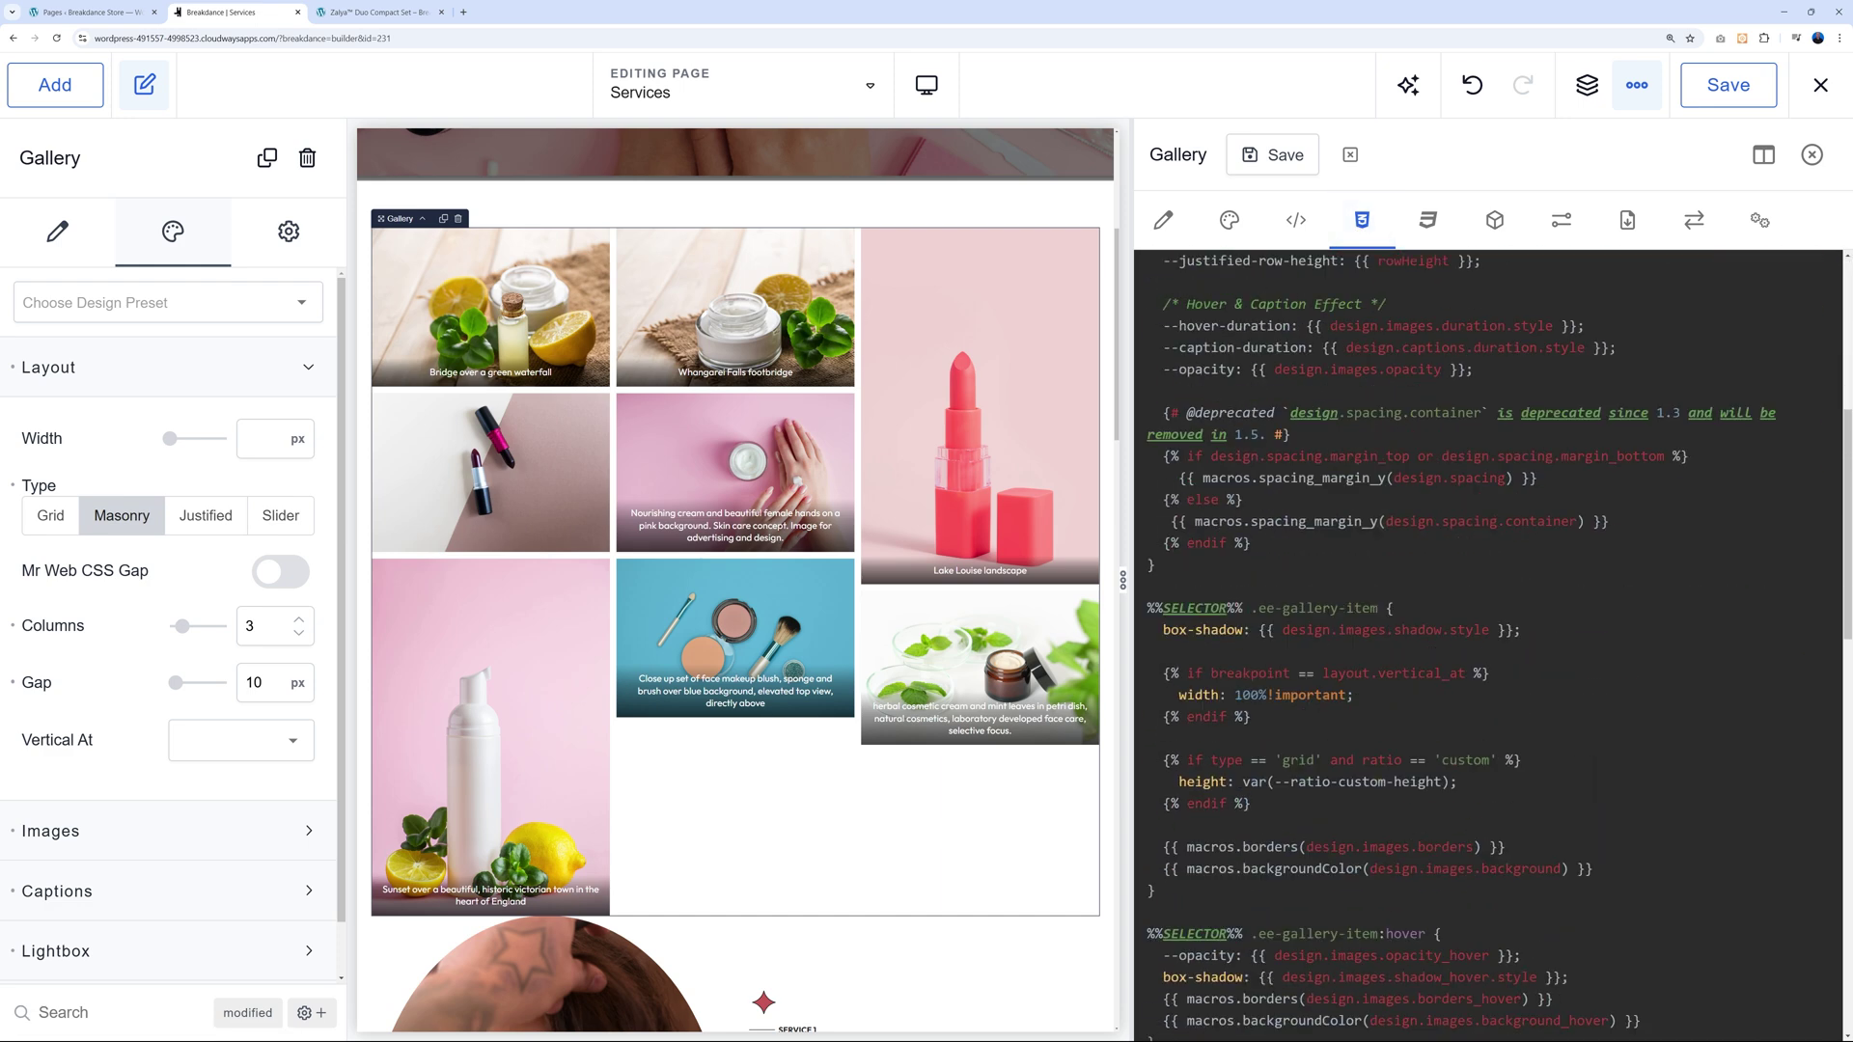
scroll(1496, 645, "down", 8)
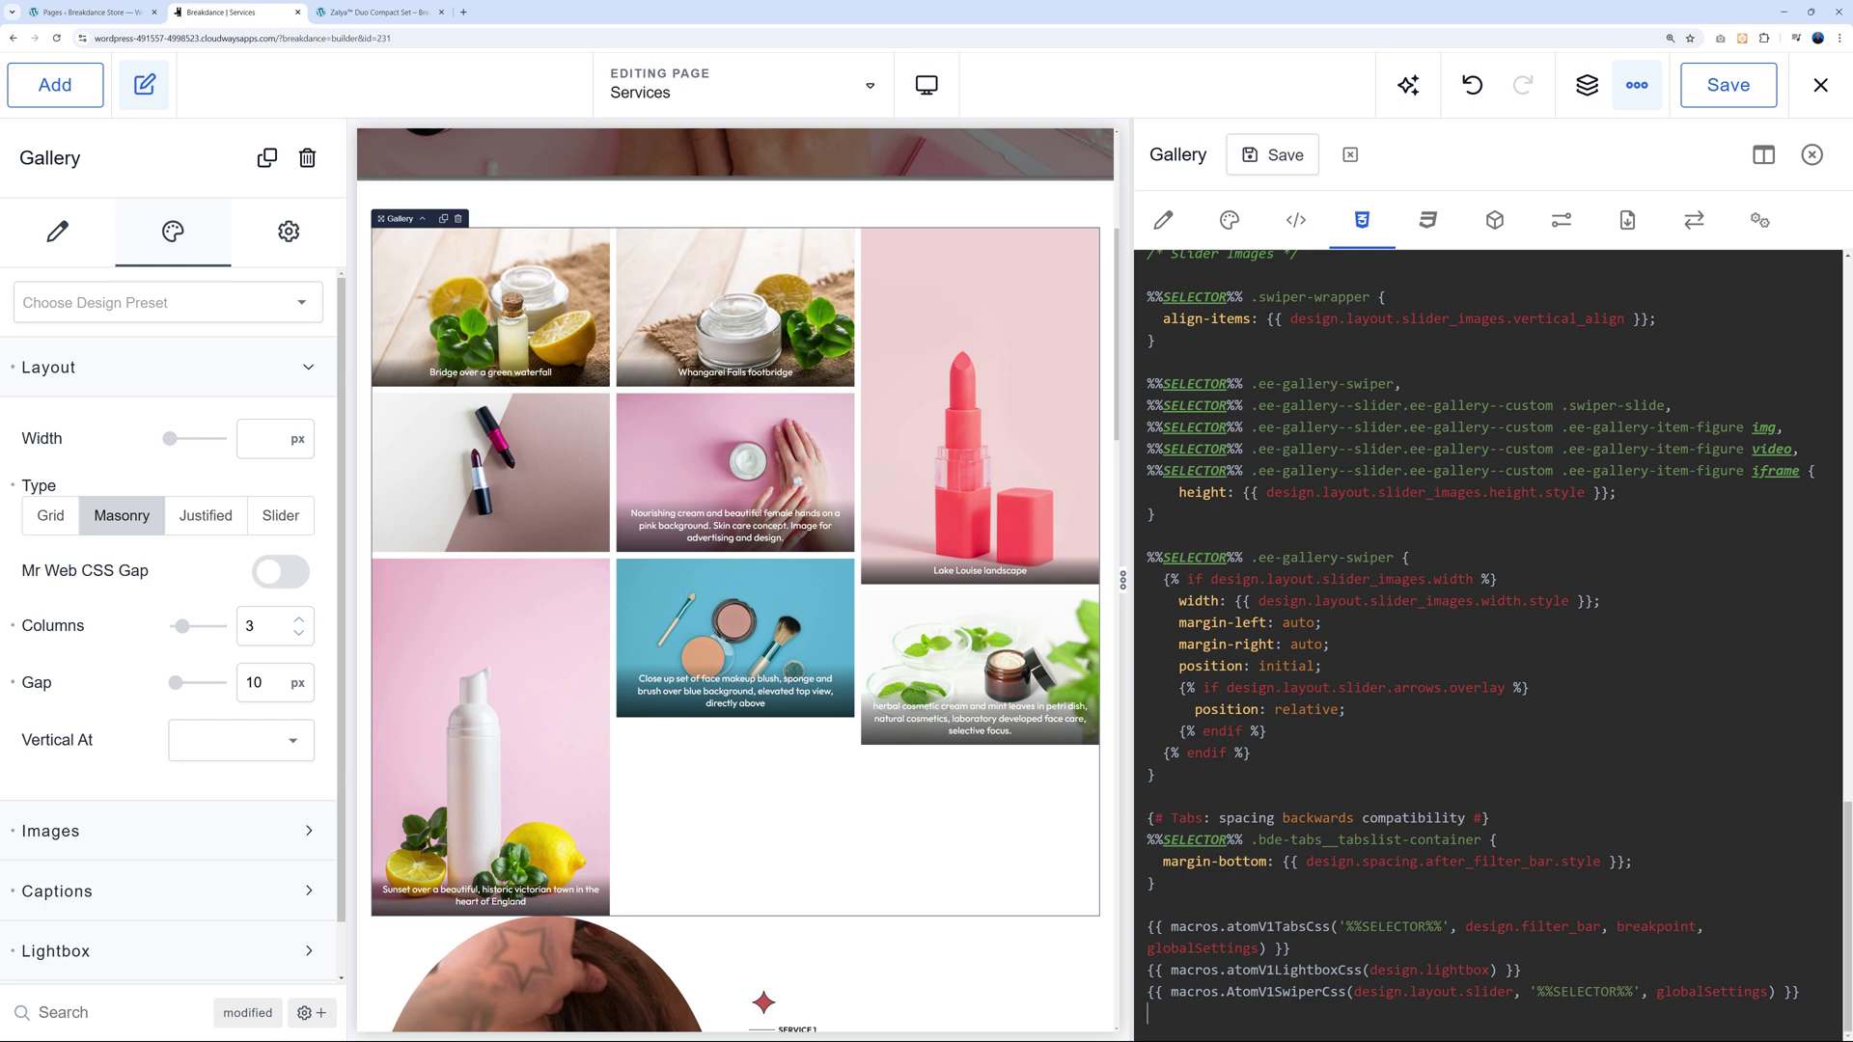
scroll(1473, 624, "down", 1)
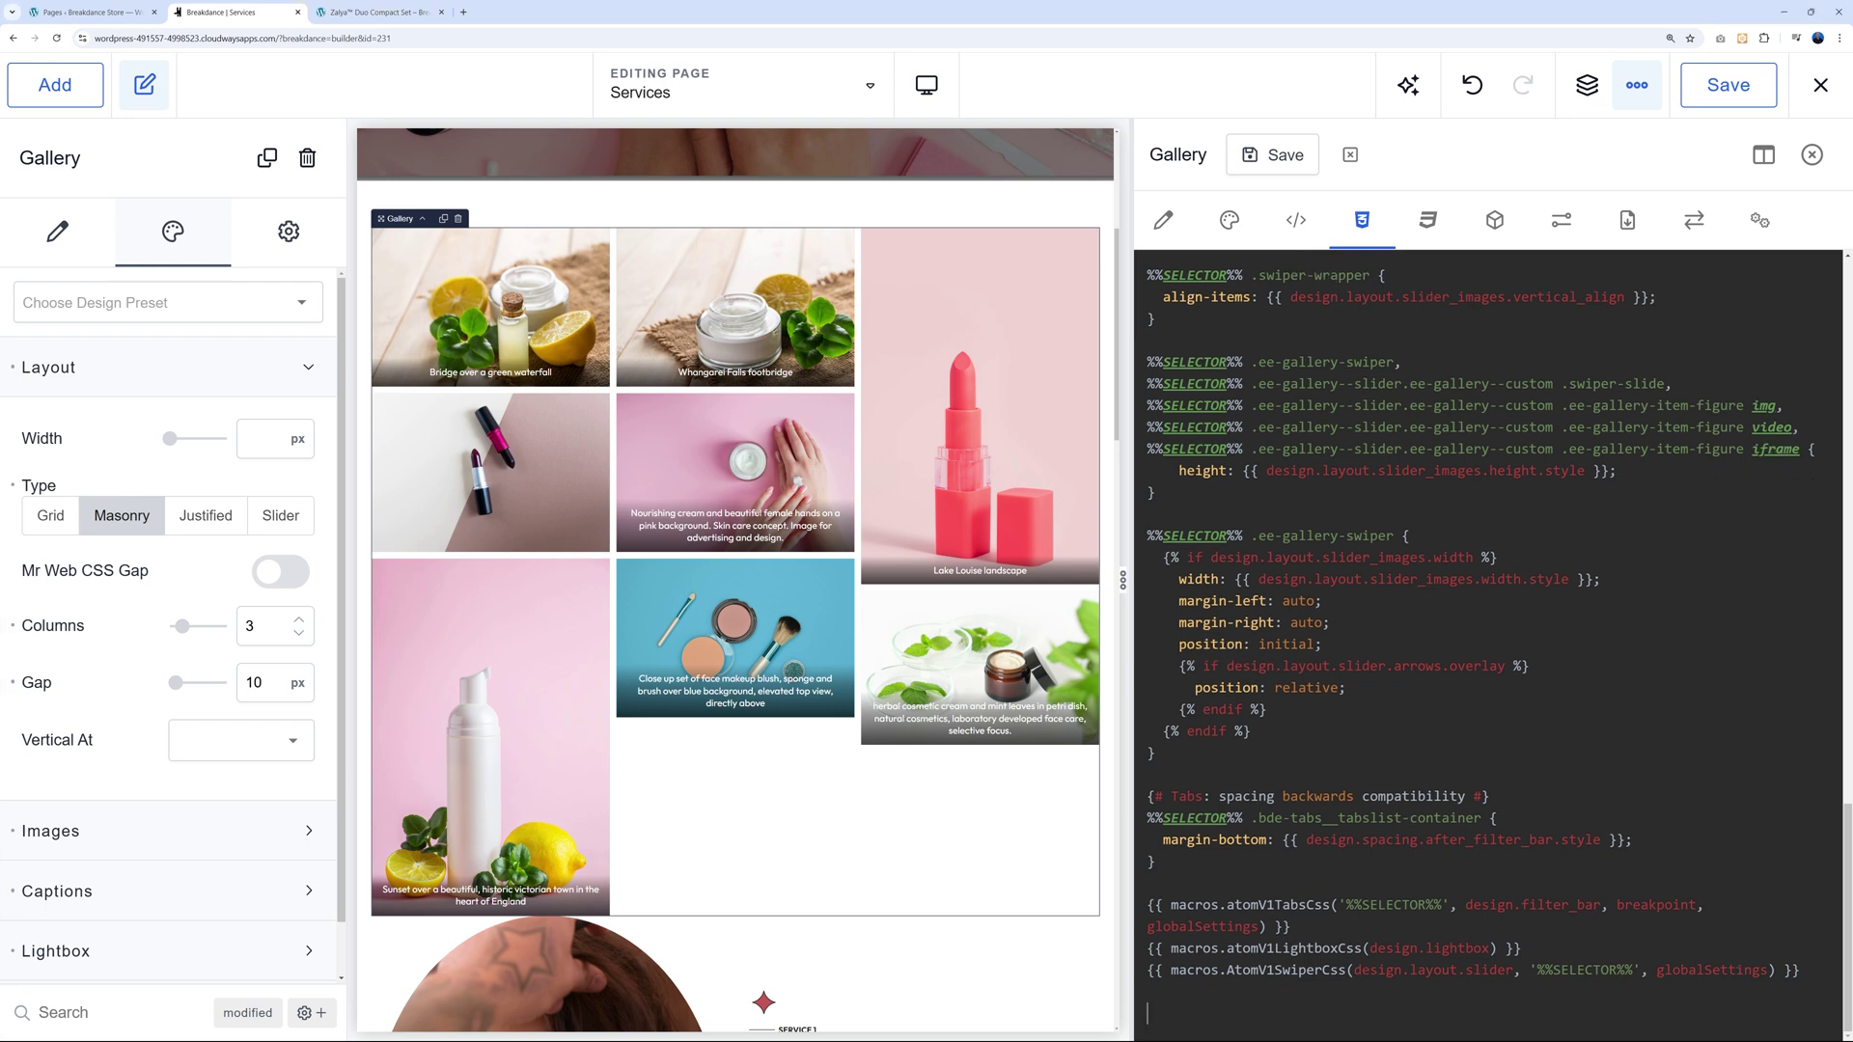
key("ctrl+v")
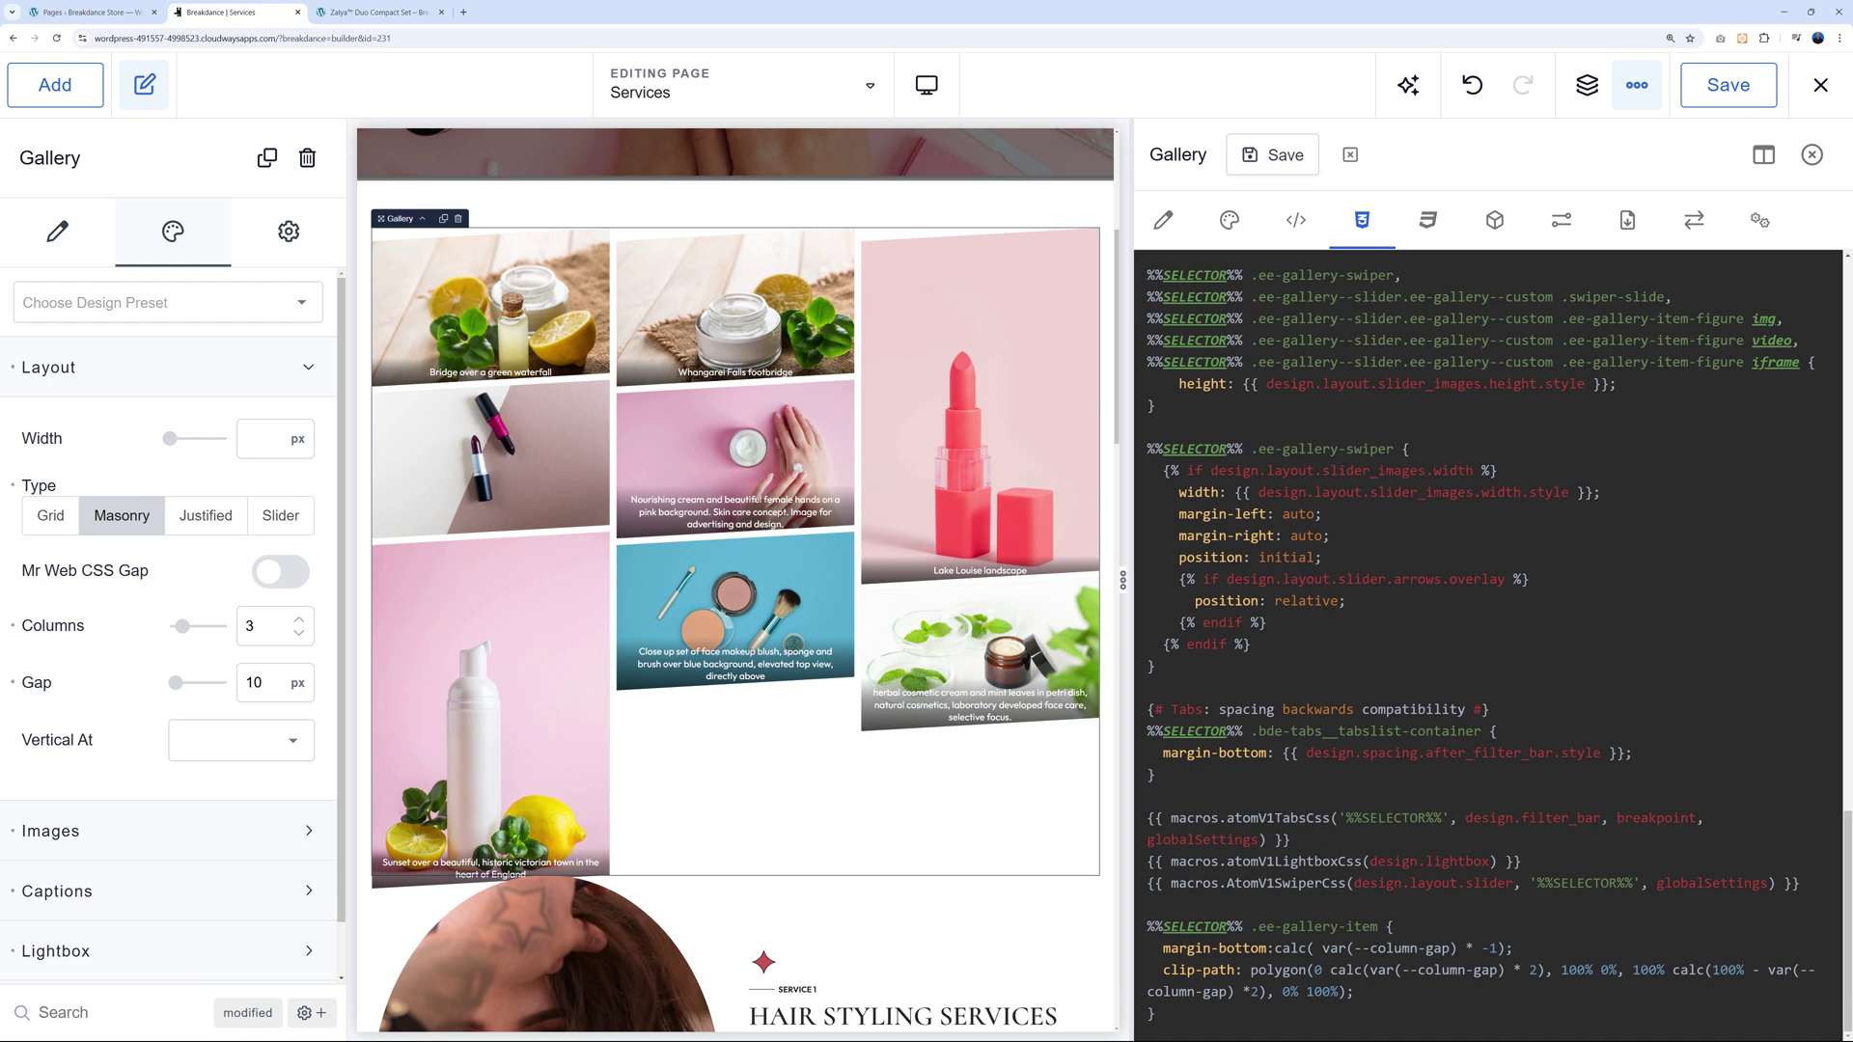
Compare the Mr Web CSS Gap code snippet with the Gallery's CSS template.
left_click(1229, 222)
scroll(1274, 473, "up", 5)
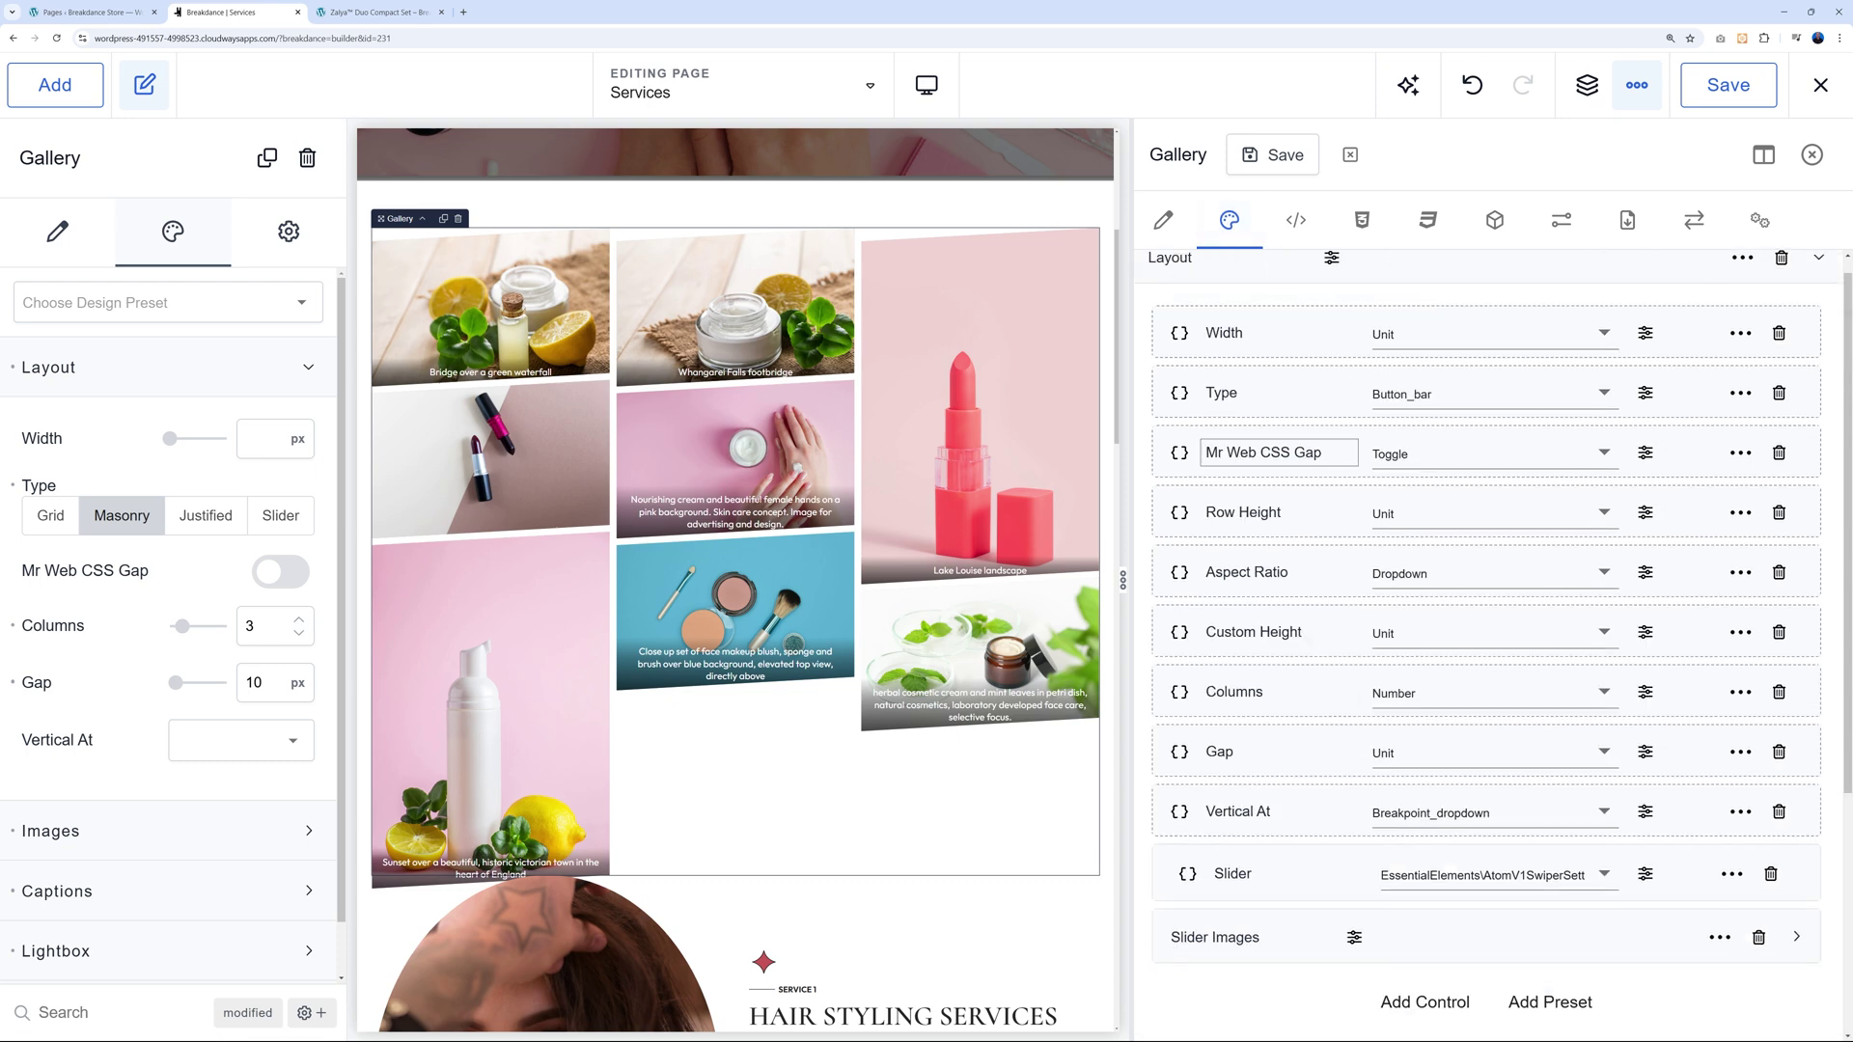
left_click(1179, 473)
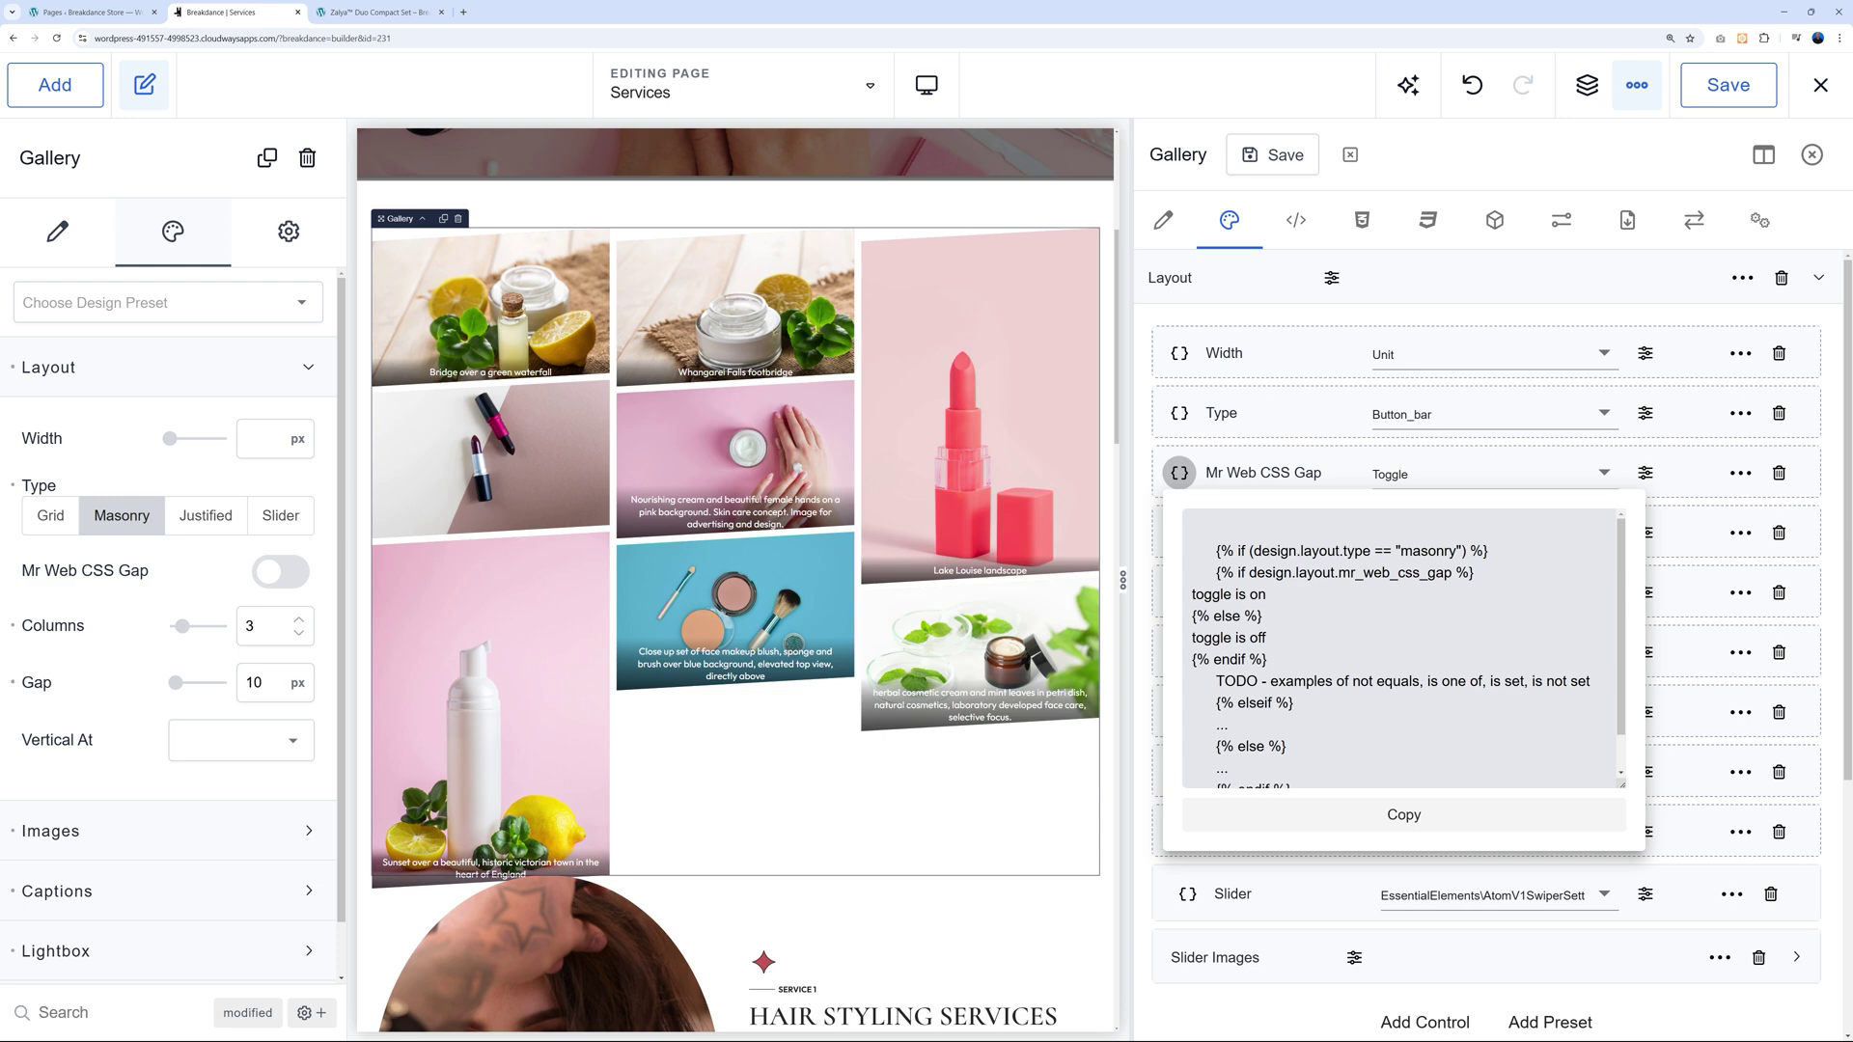
scroll(1404, 649, "down", 1)
scroll(1404, 648, "up", 1)
left_click(1362, 220)
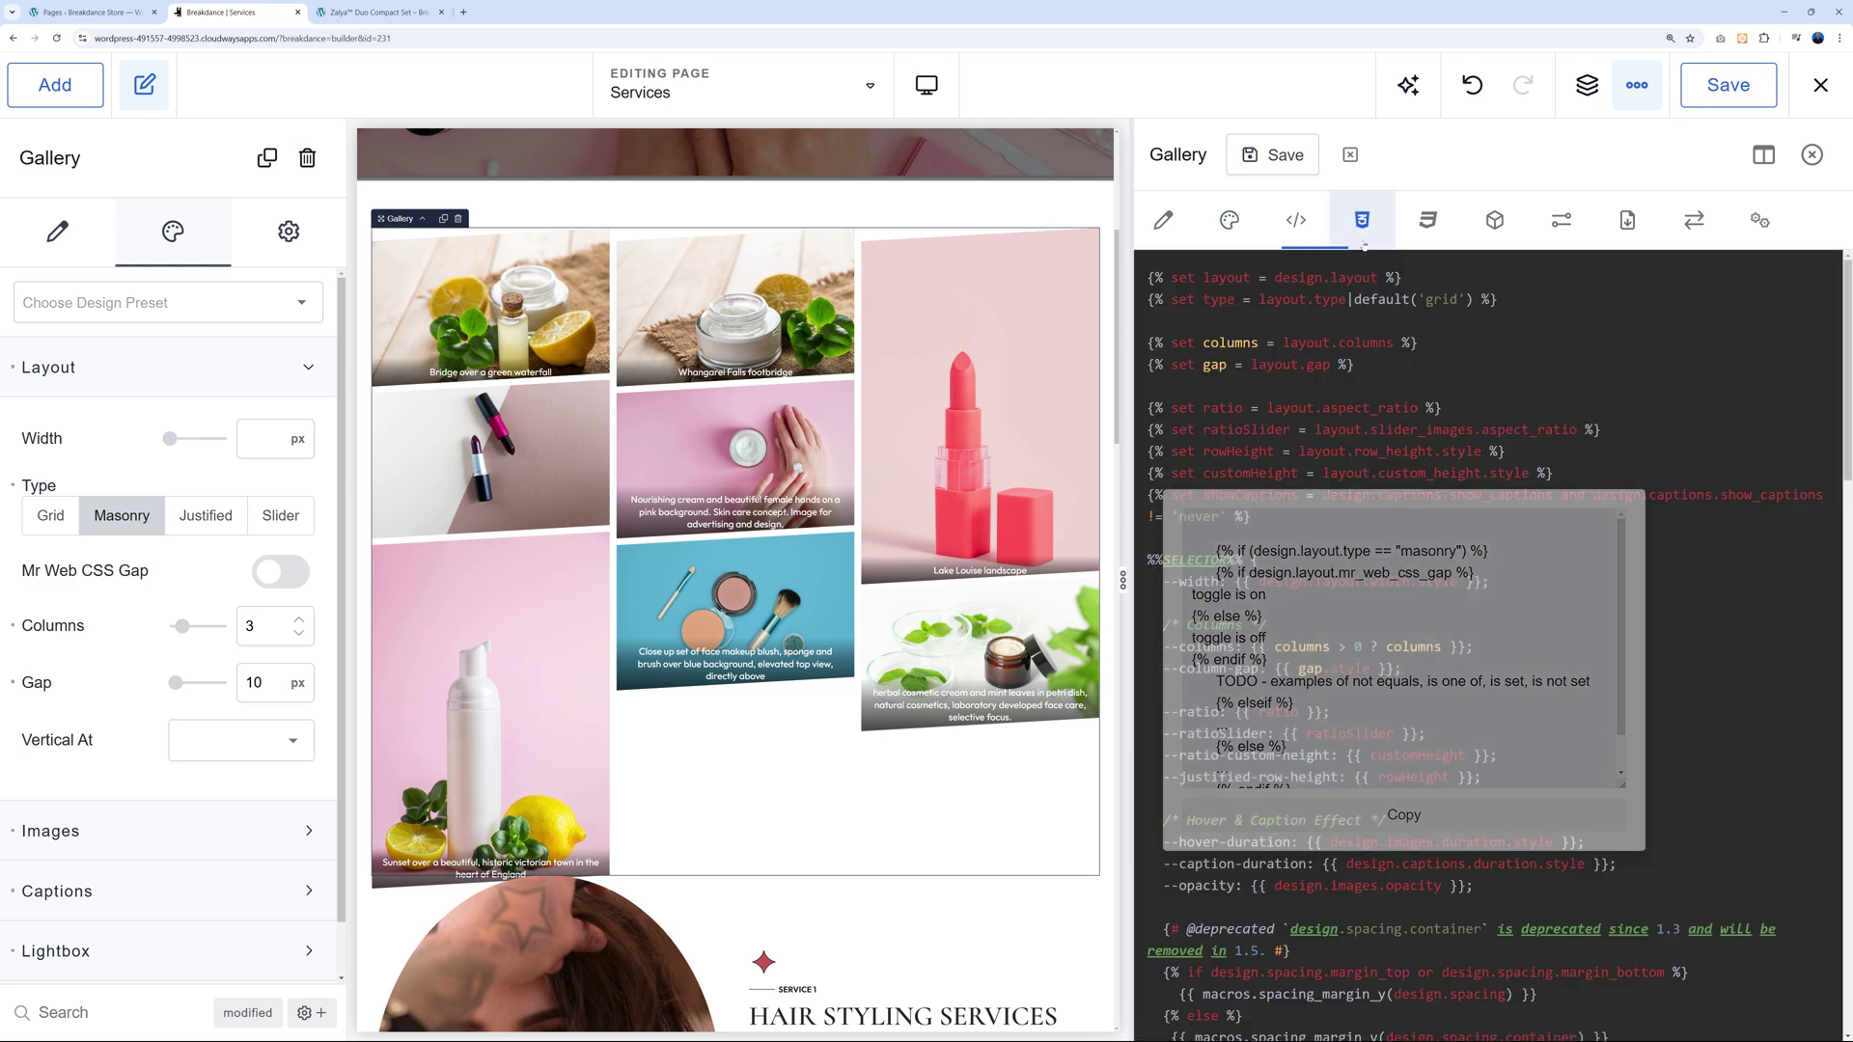
scroll(1491, 647, "down", 5)
scroll(1491, 646, "down", 10)
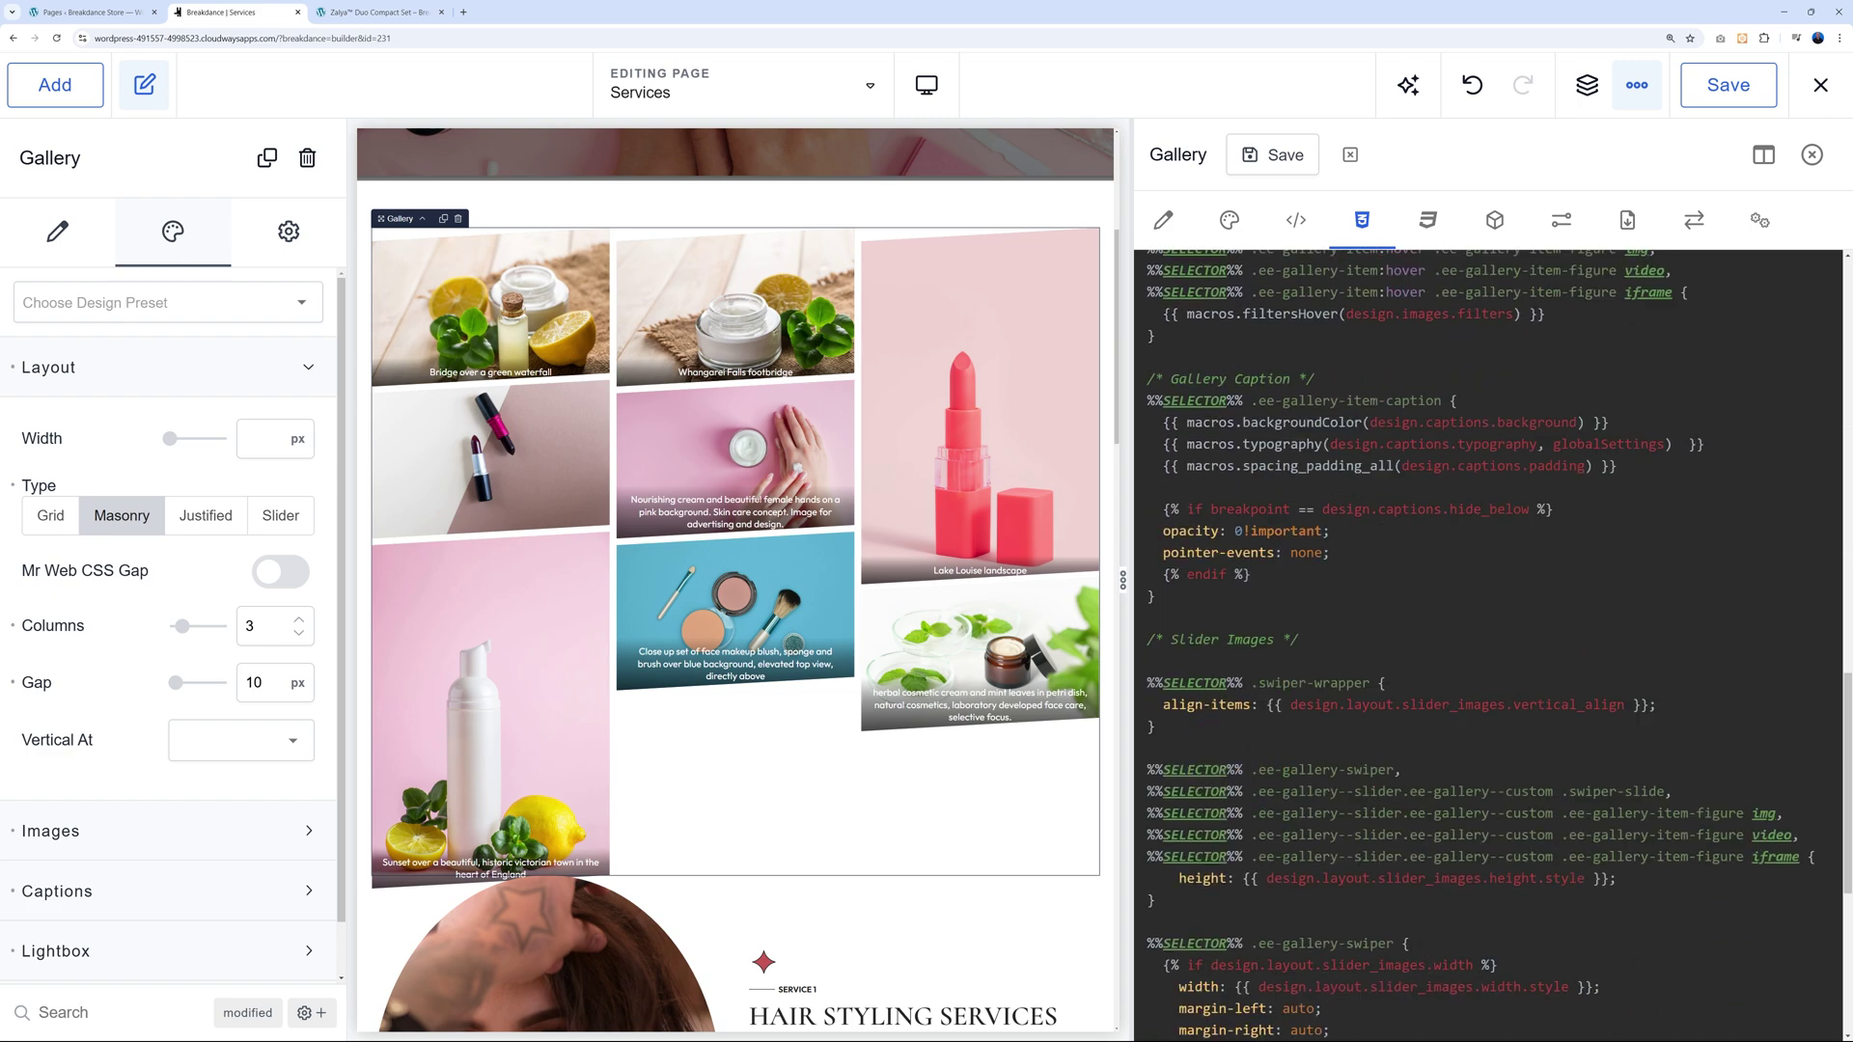
Toggle Mr Web CSS Gap off and on, leaving the tight masonry gaps enabled.
left_click(237, 564)
left_click(236, 564)
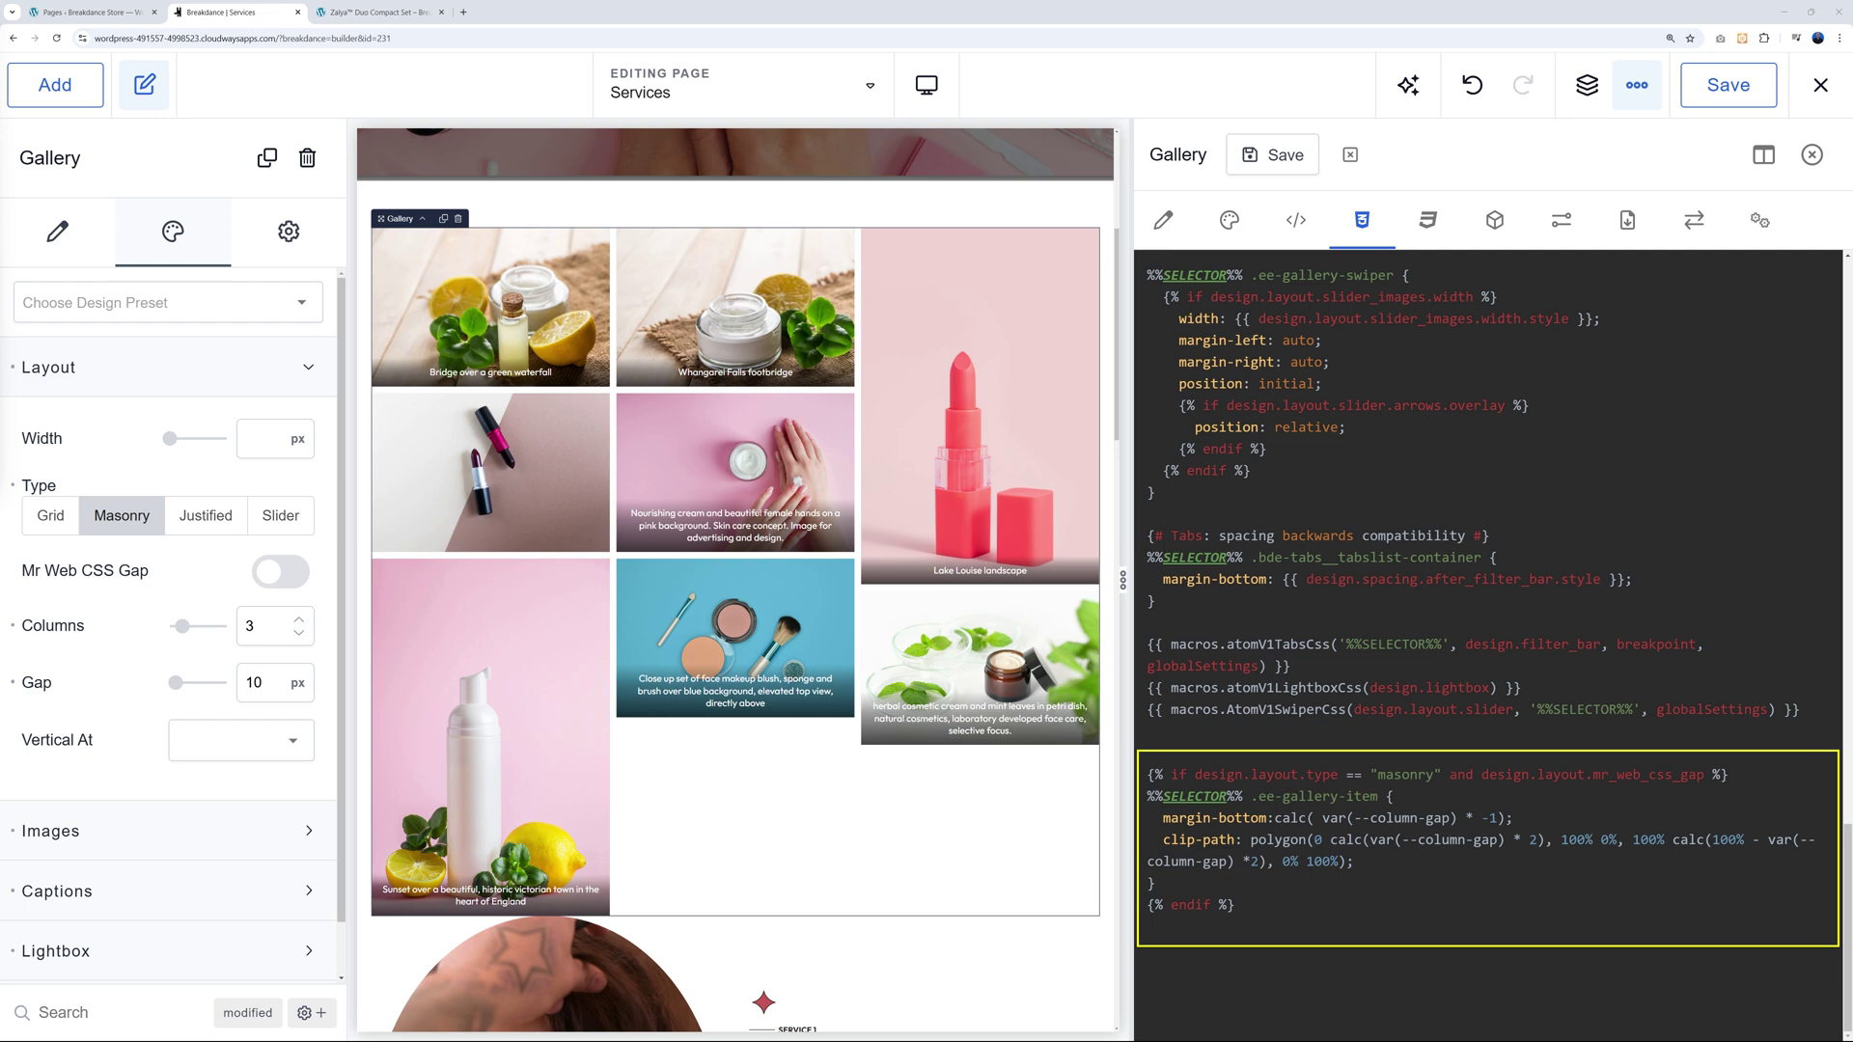
left_click(282, 578)
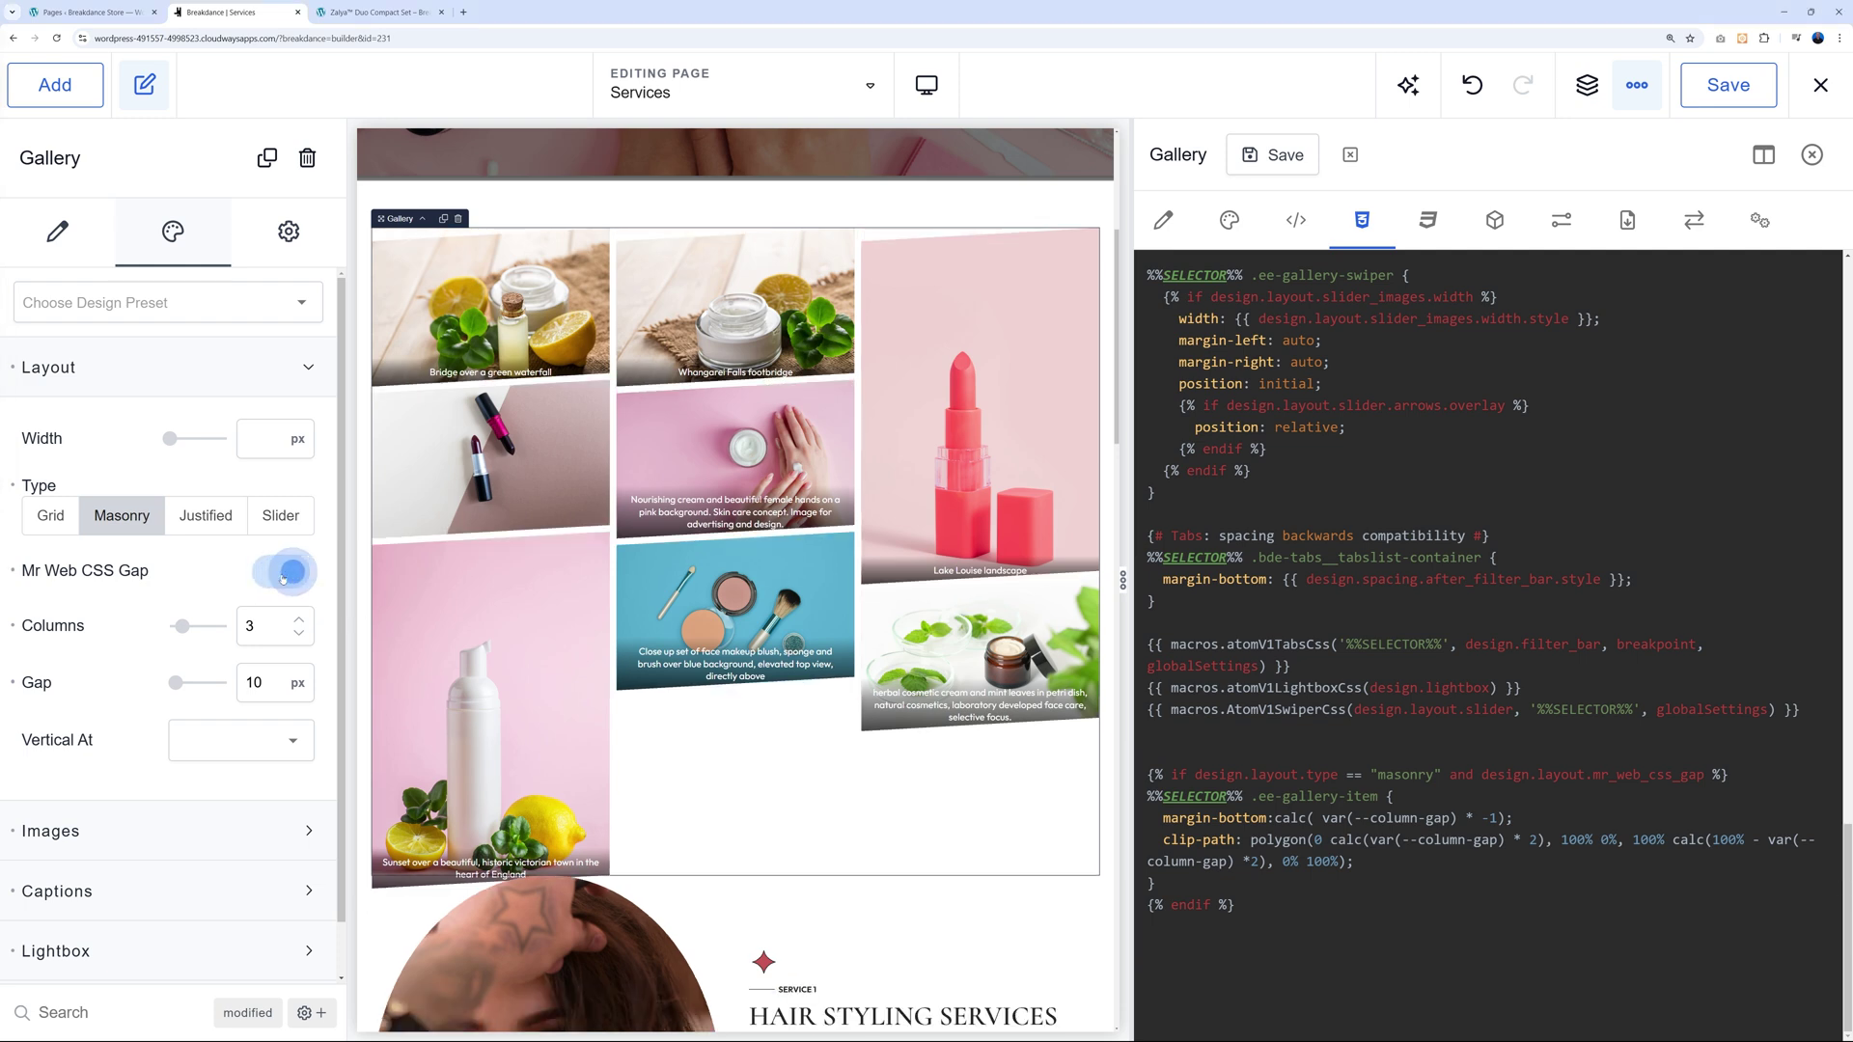
left_click(283, 578)
left_click(283, 579)
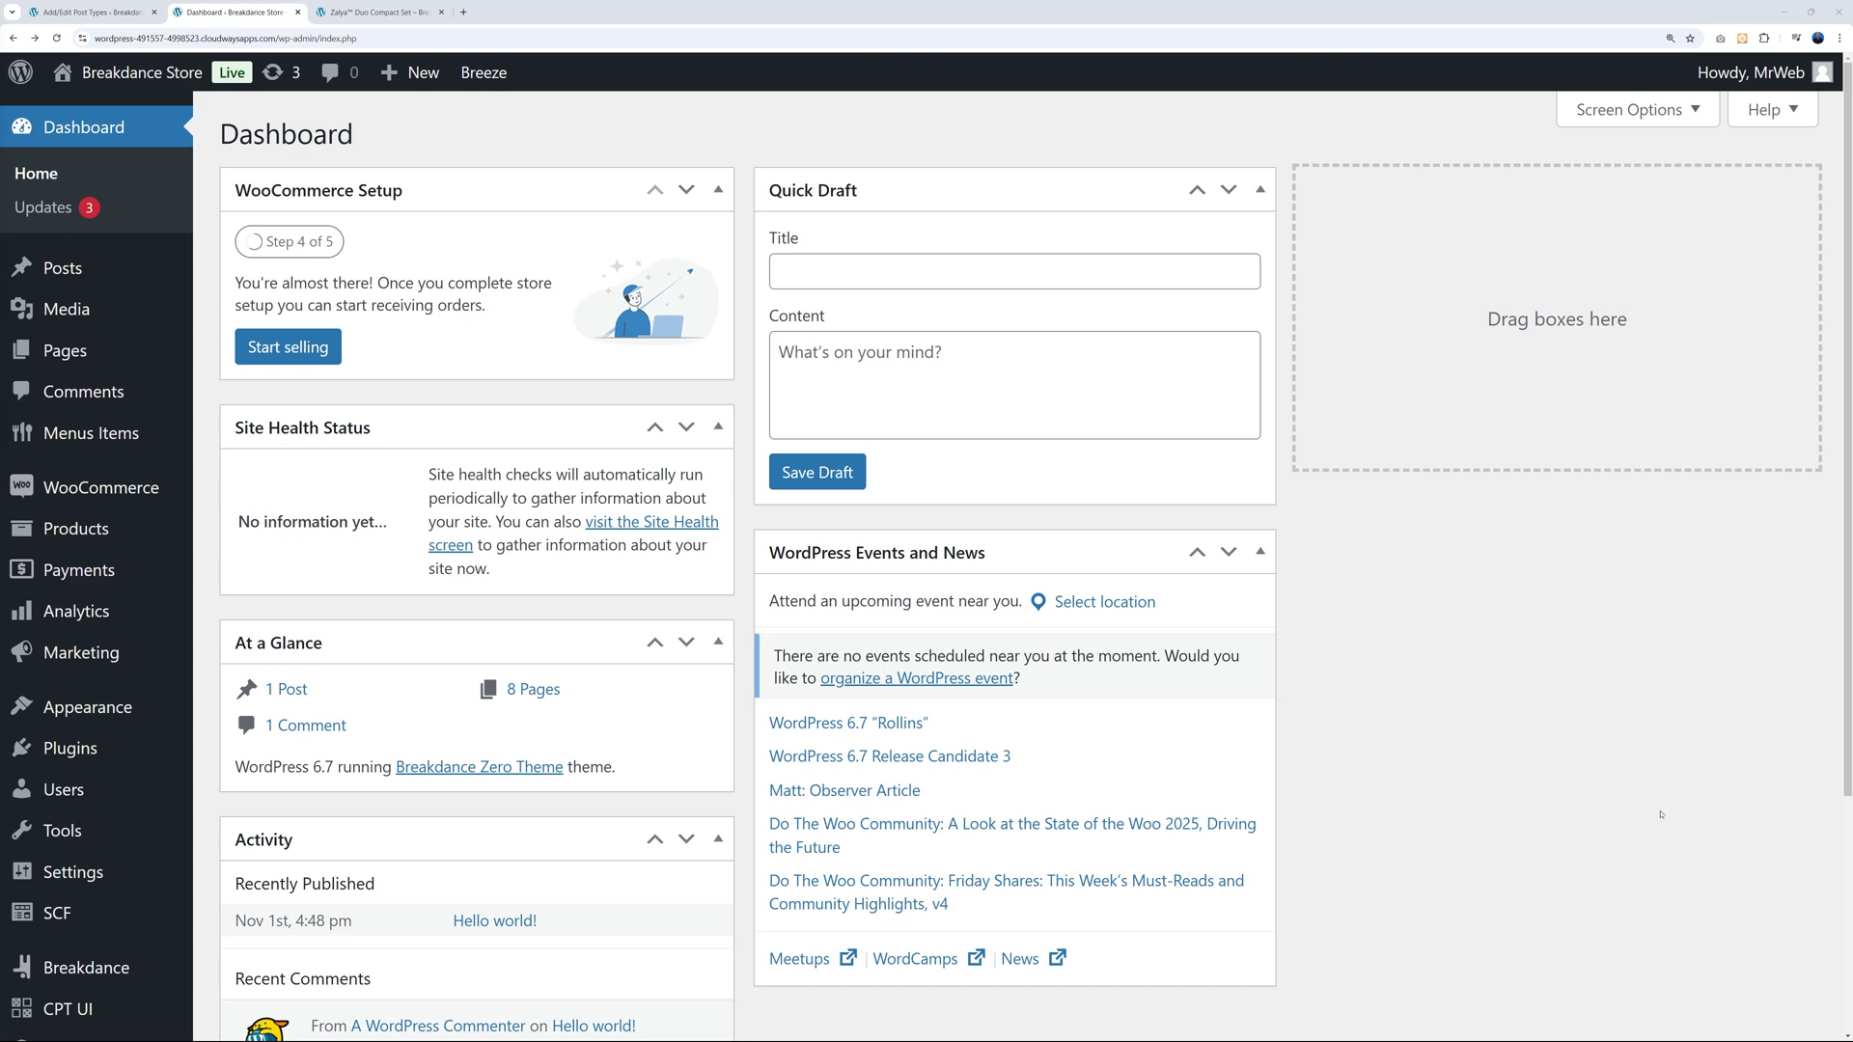
Start a new entry via Menus Items > Add new Menu Item in the admin sidebar.
scroll(207, 748, "down", 2)
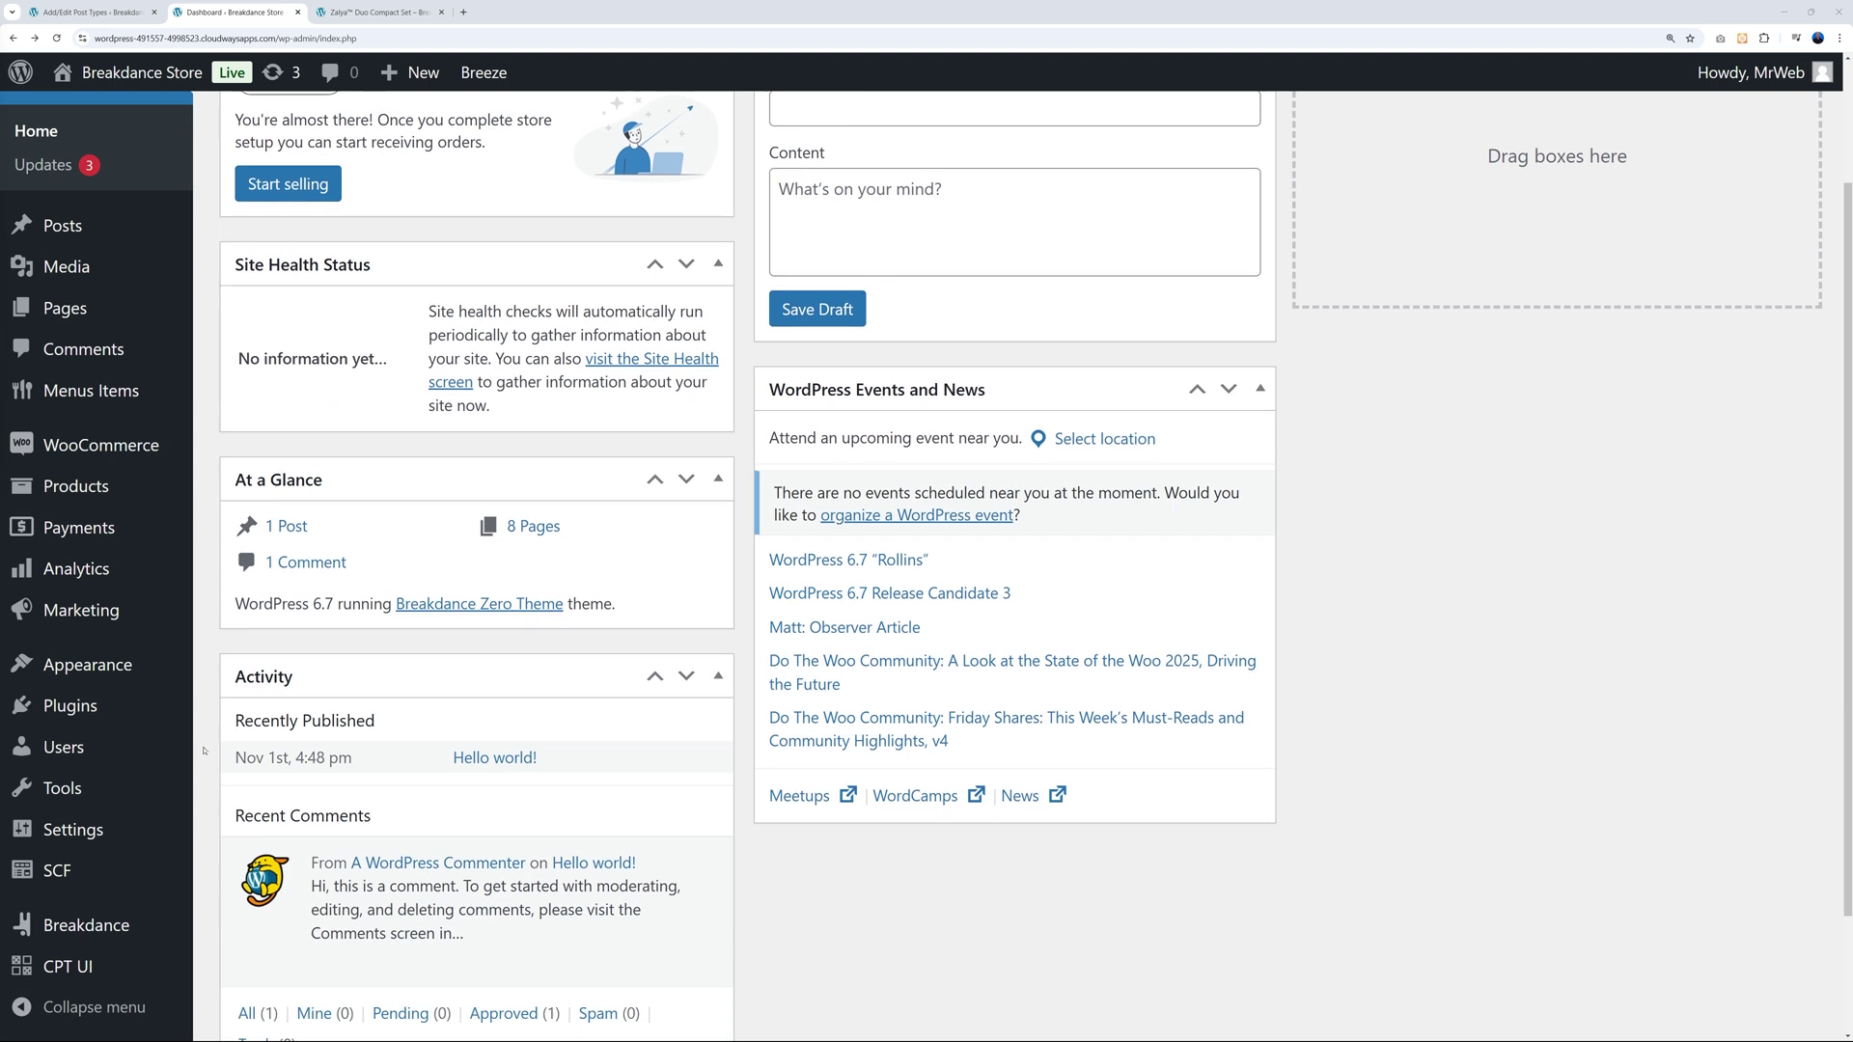
mouse_move(65, 872)
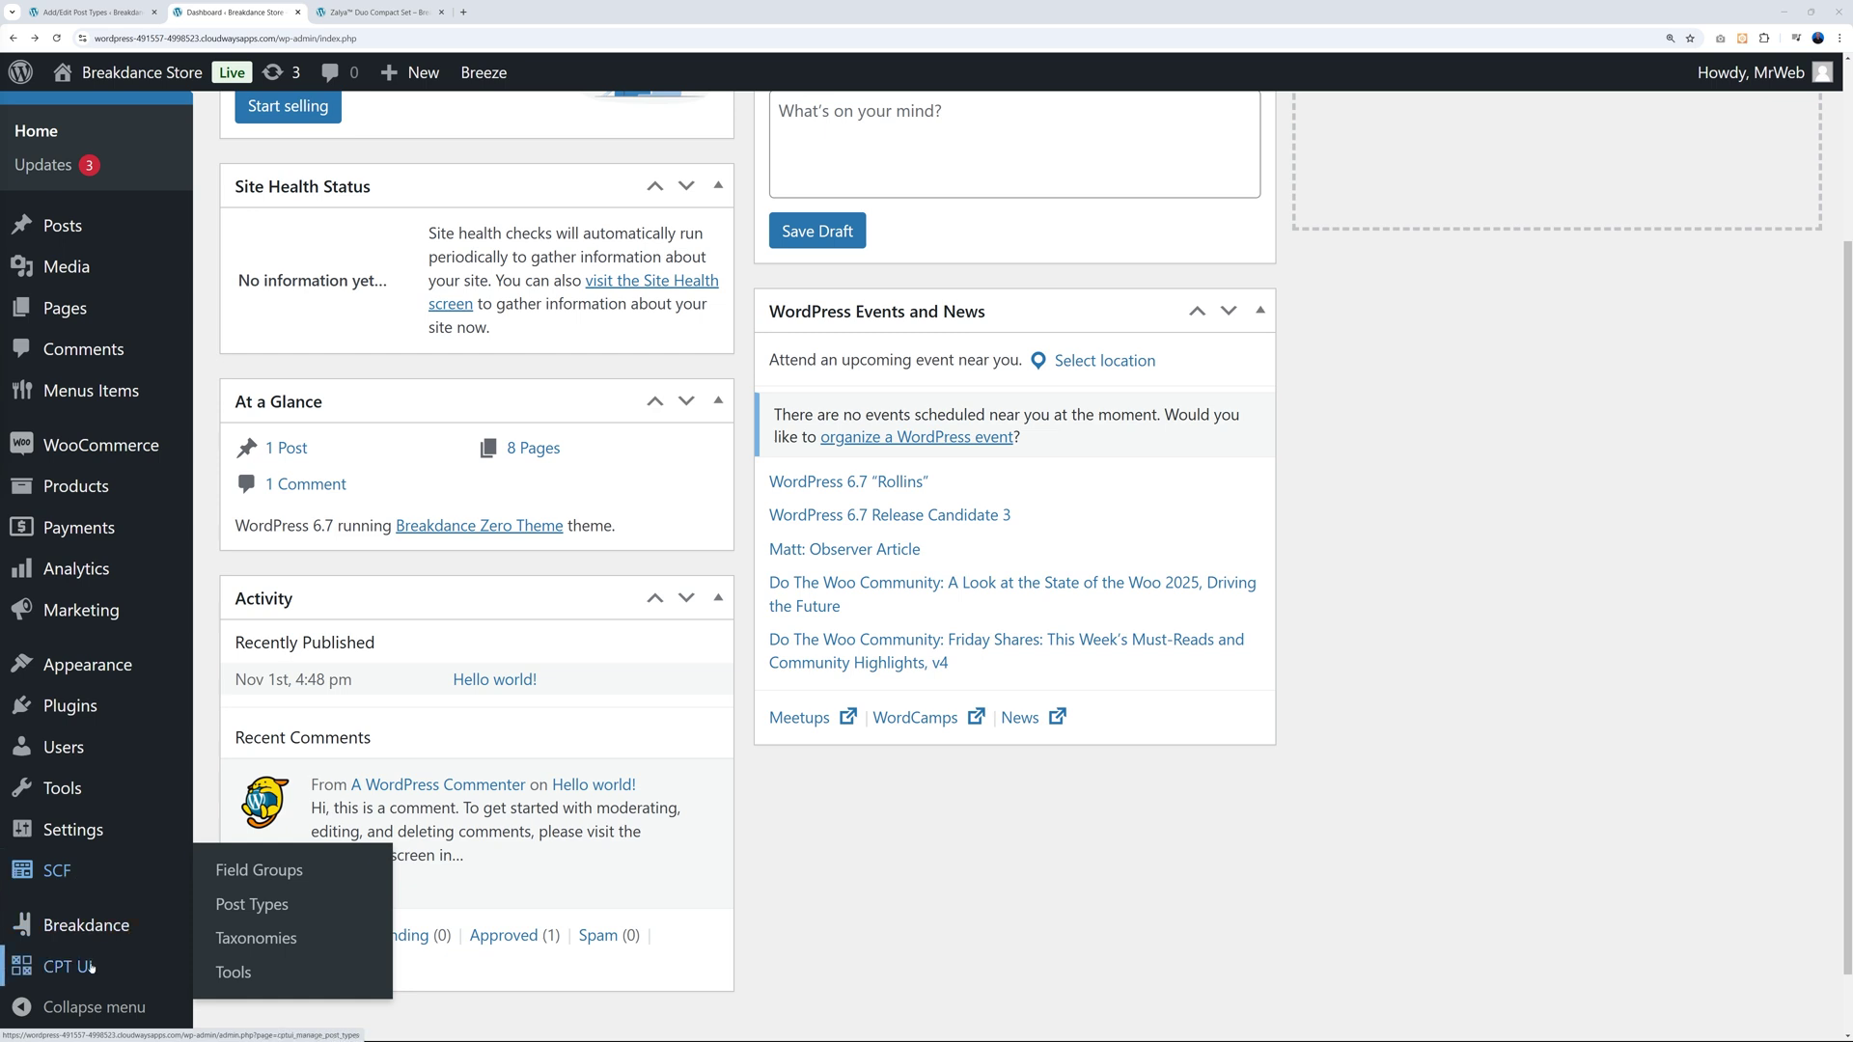
mouse_move(89, 973)
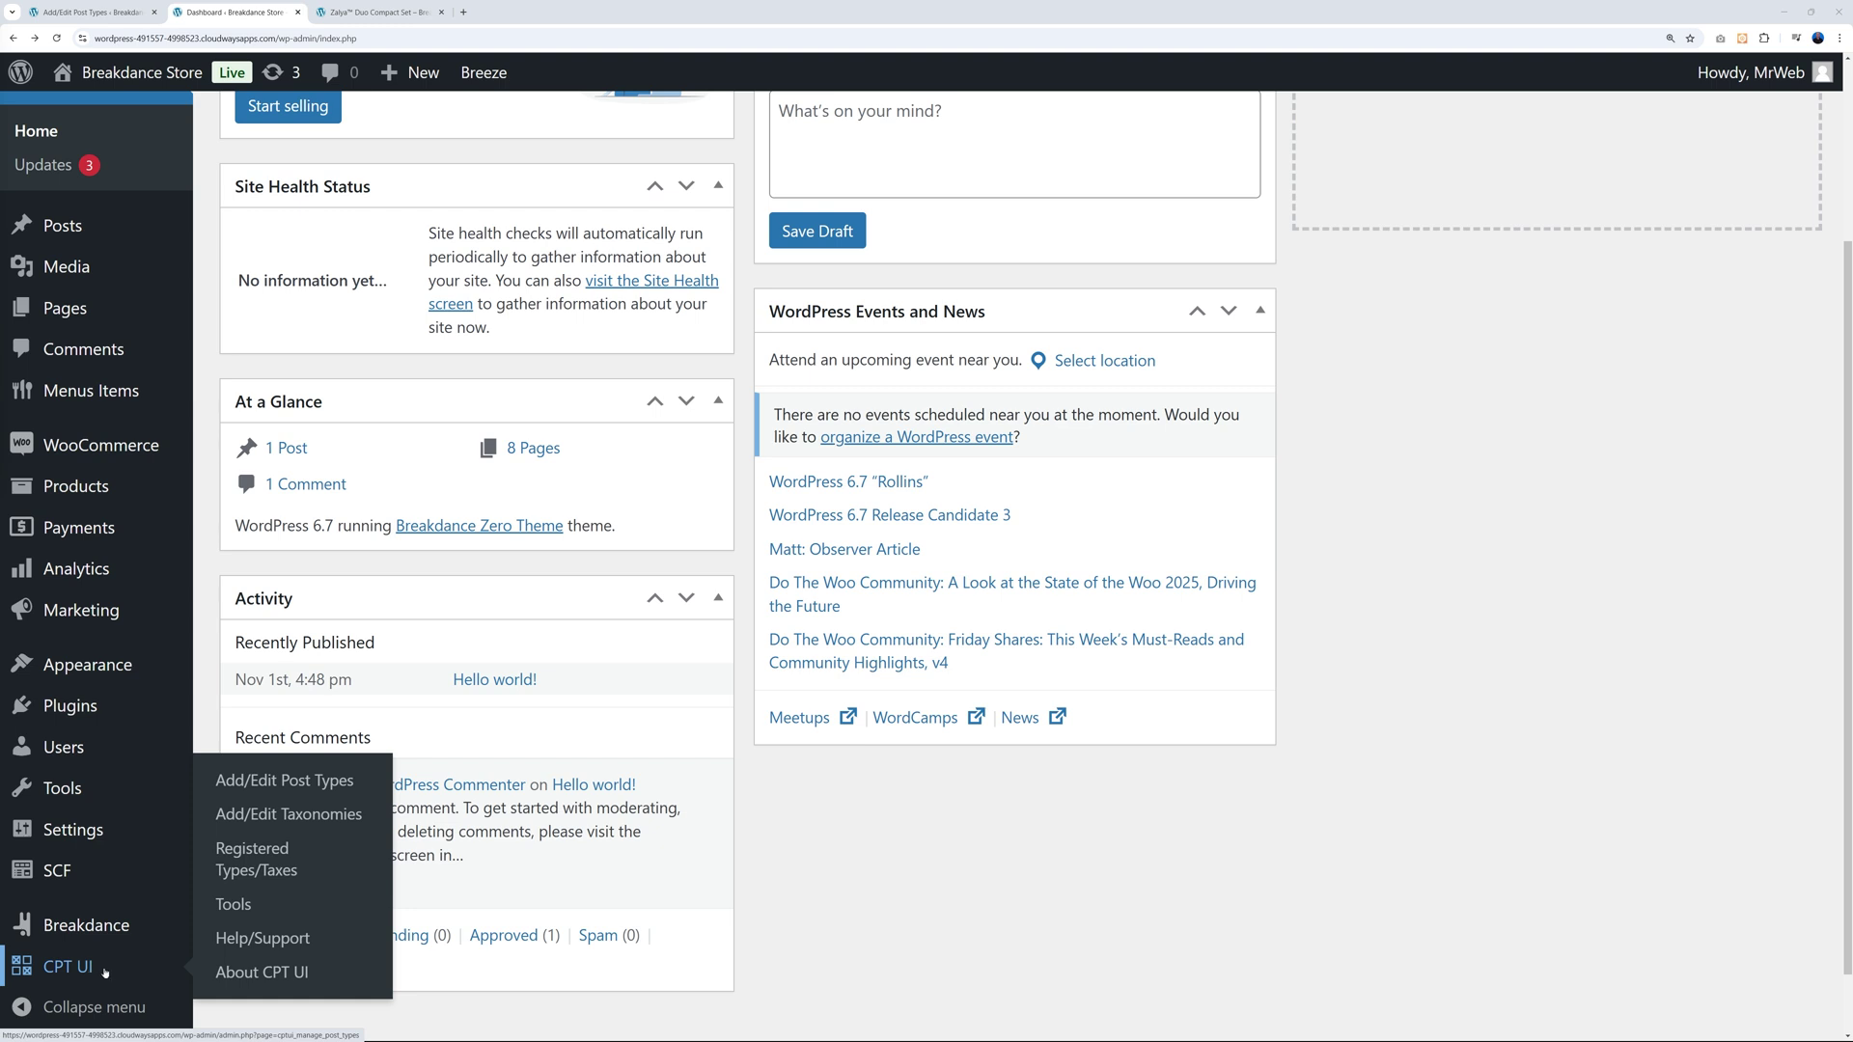
mouse_move(86, 403)
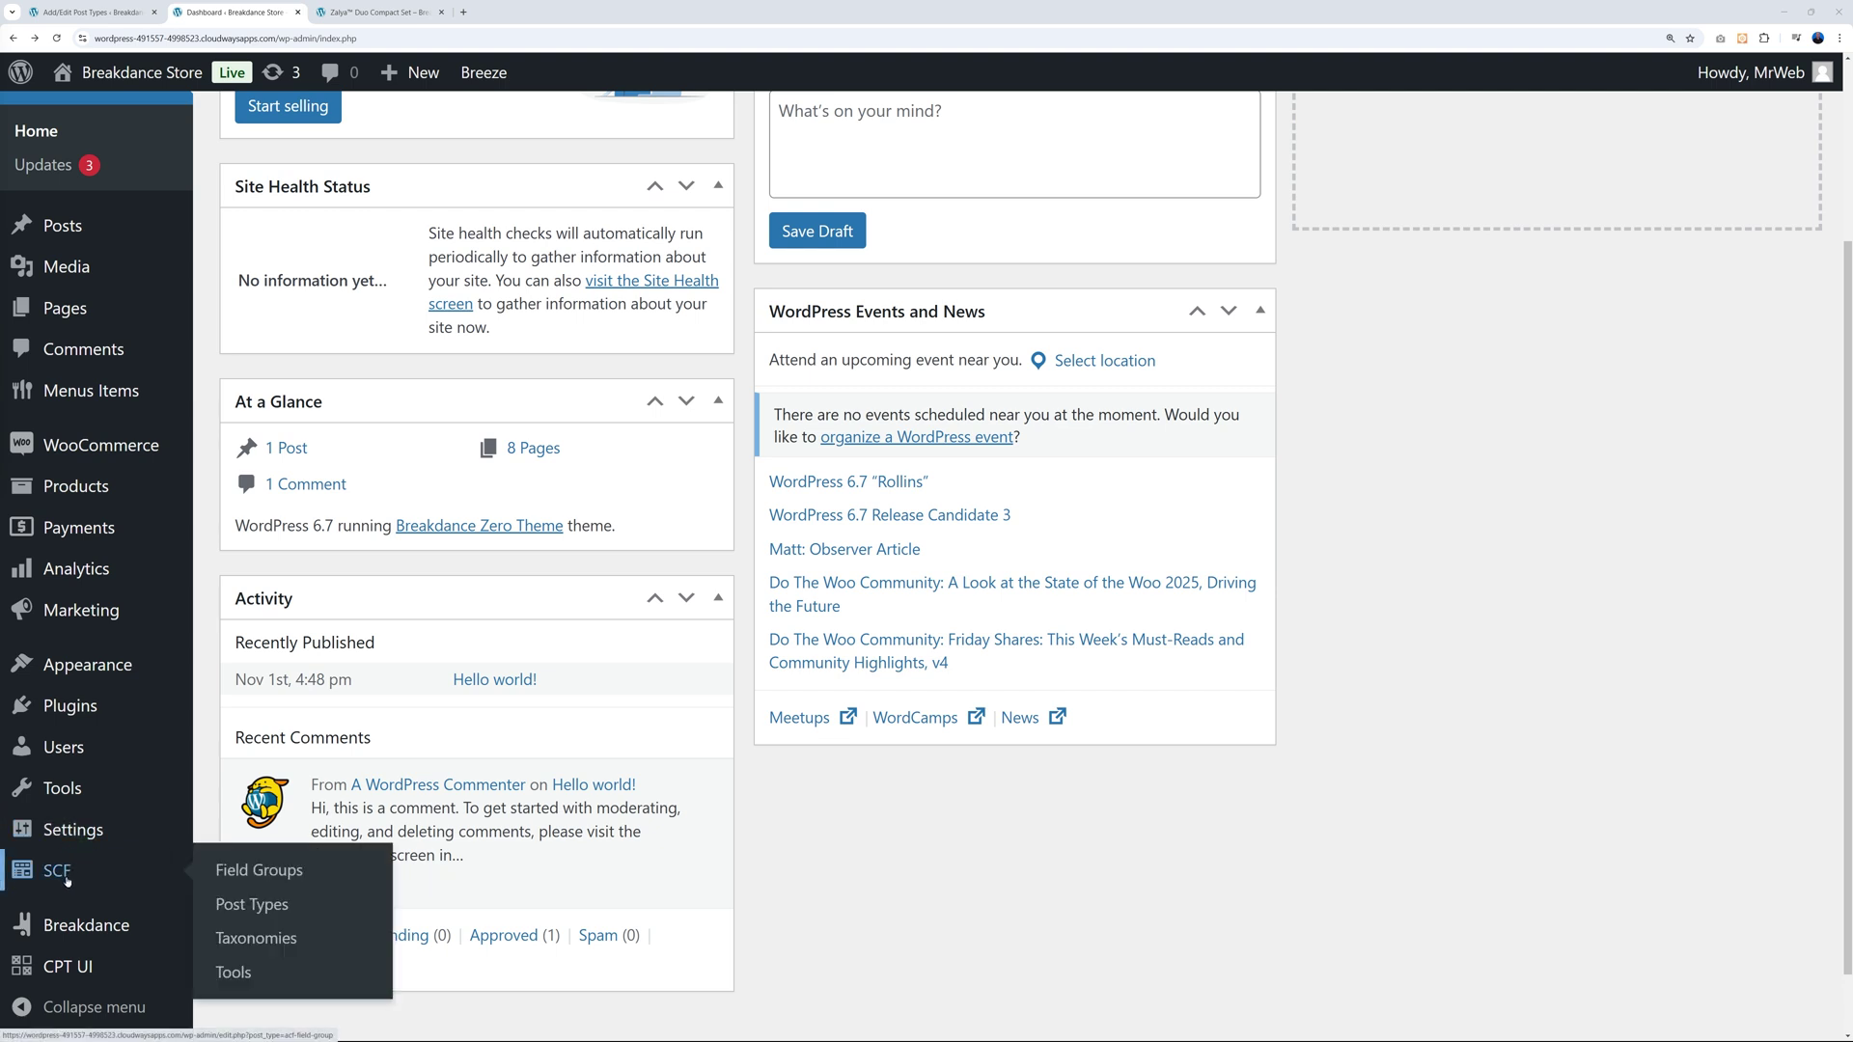
left_click(118, 393)
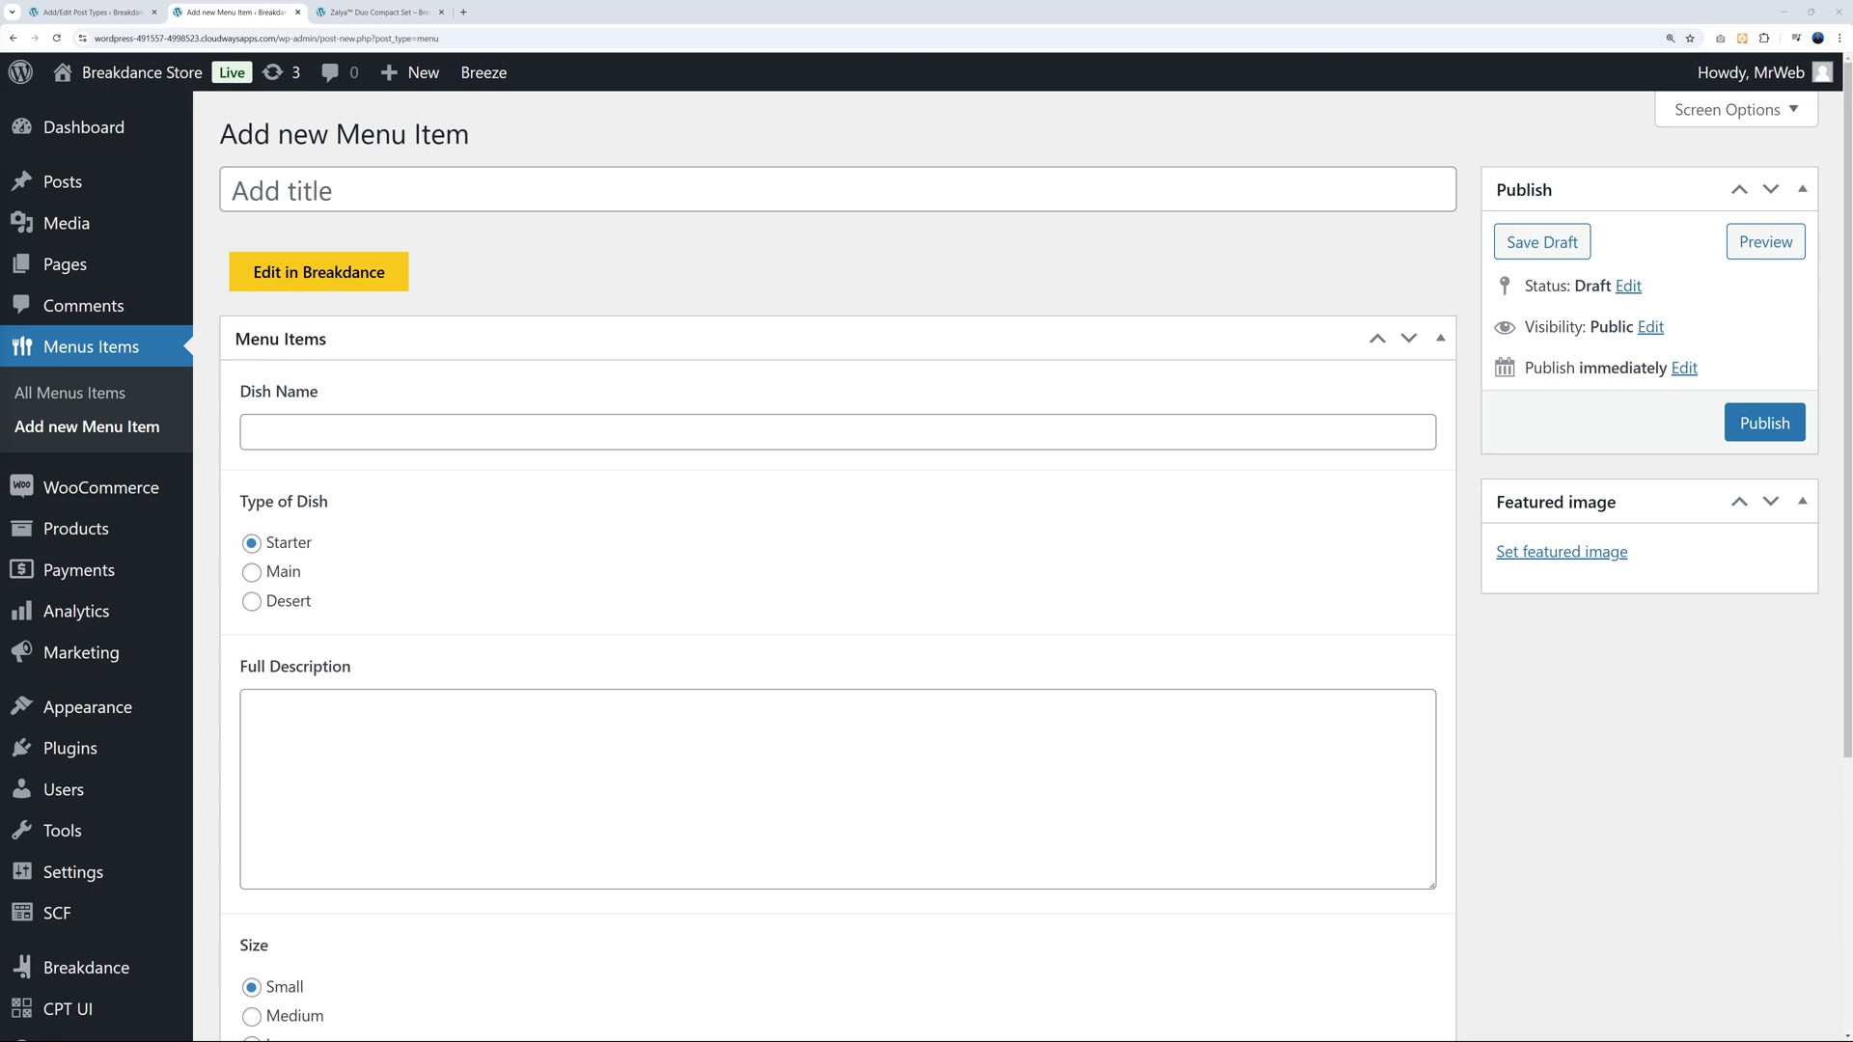
Scroll through the Add new Menu Item form to review its fields.
scroll(644, 765, "down", 3)
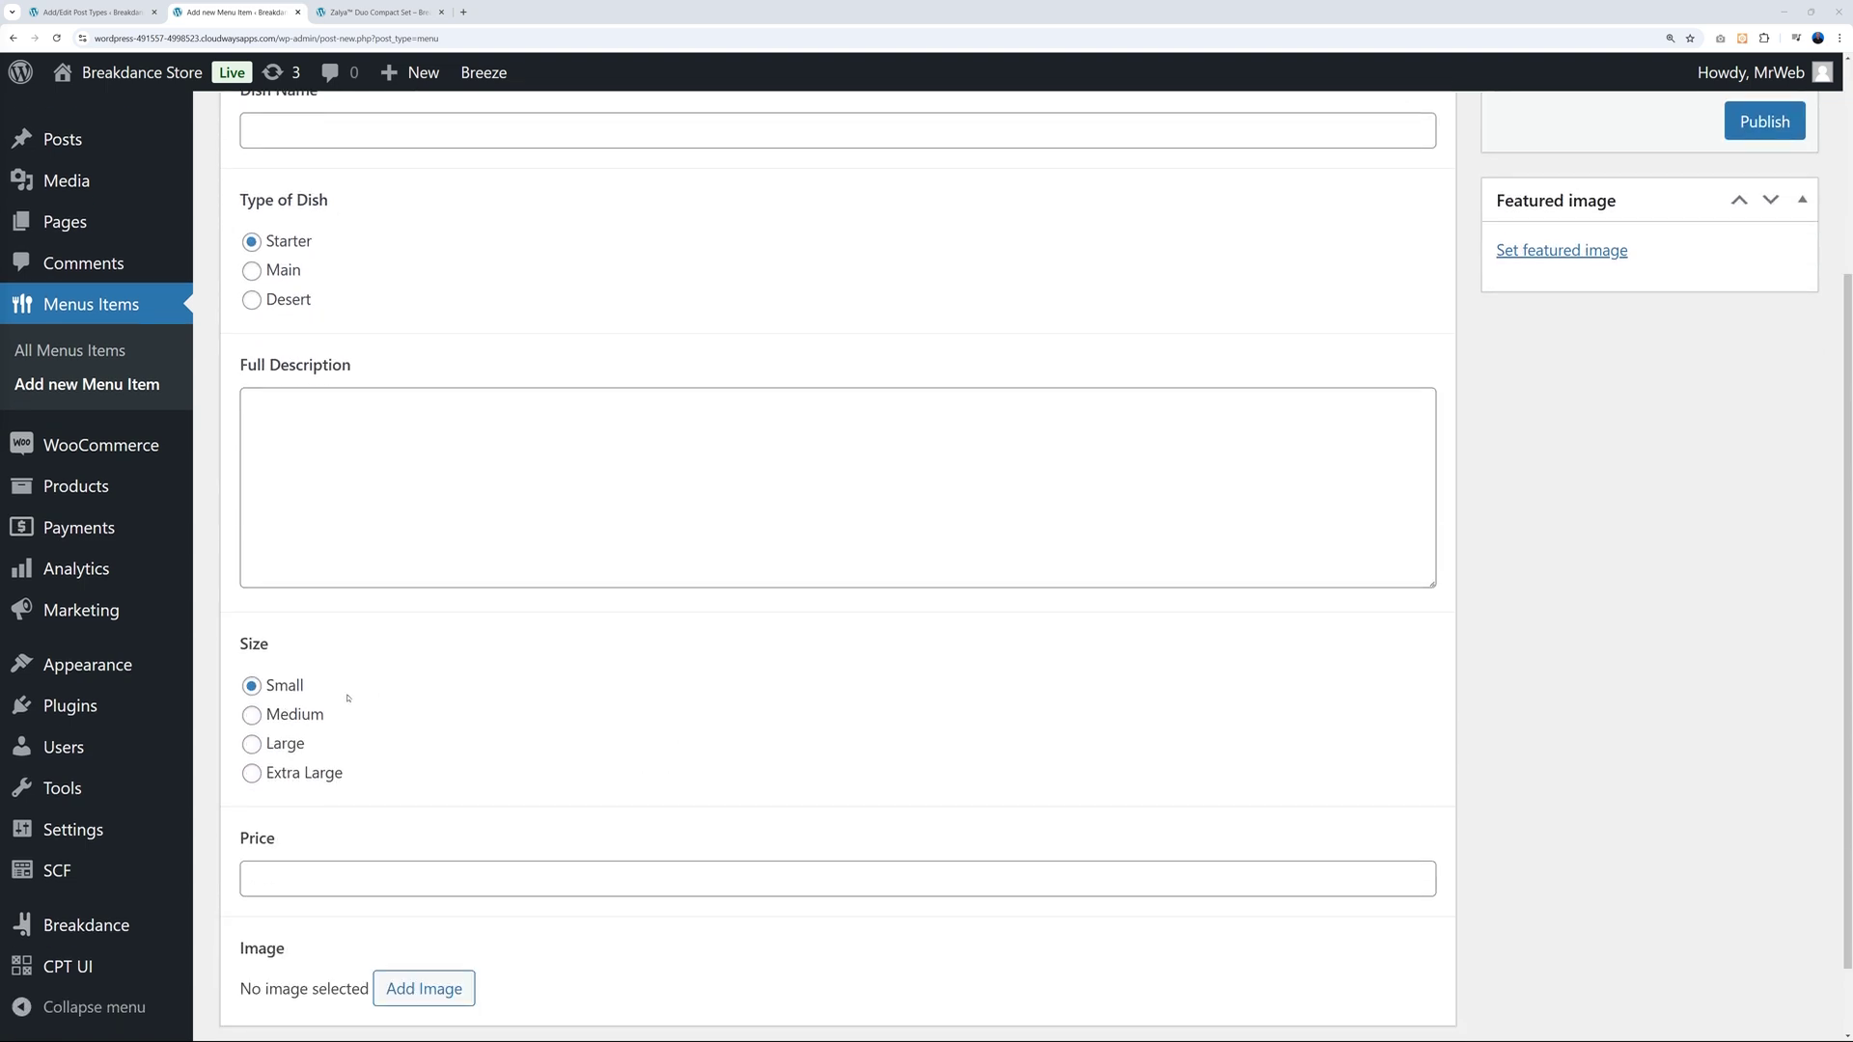
scroll(442, 766, "down", 1)
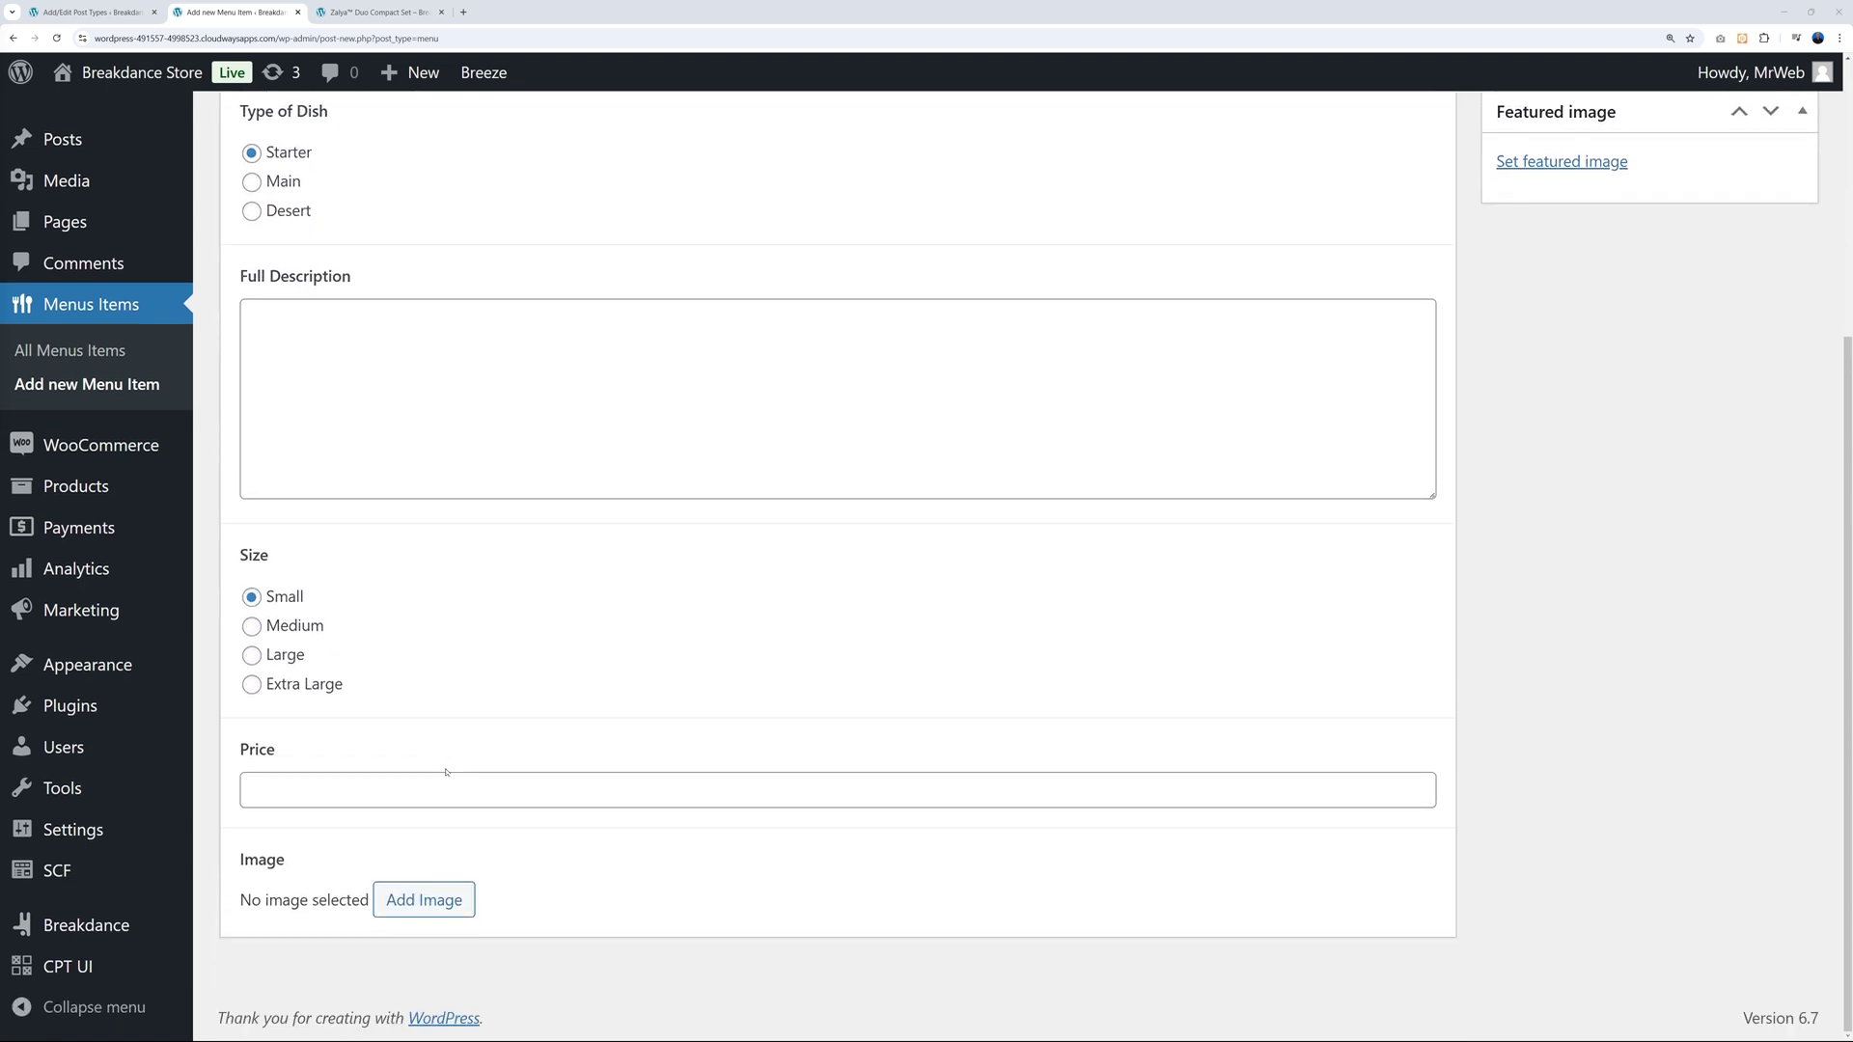
scroll(1482, 723, "up", 4)
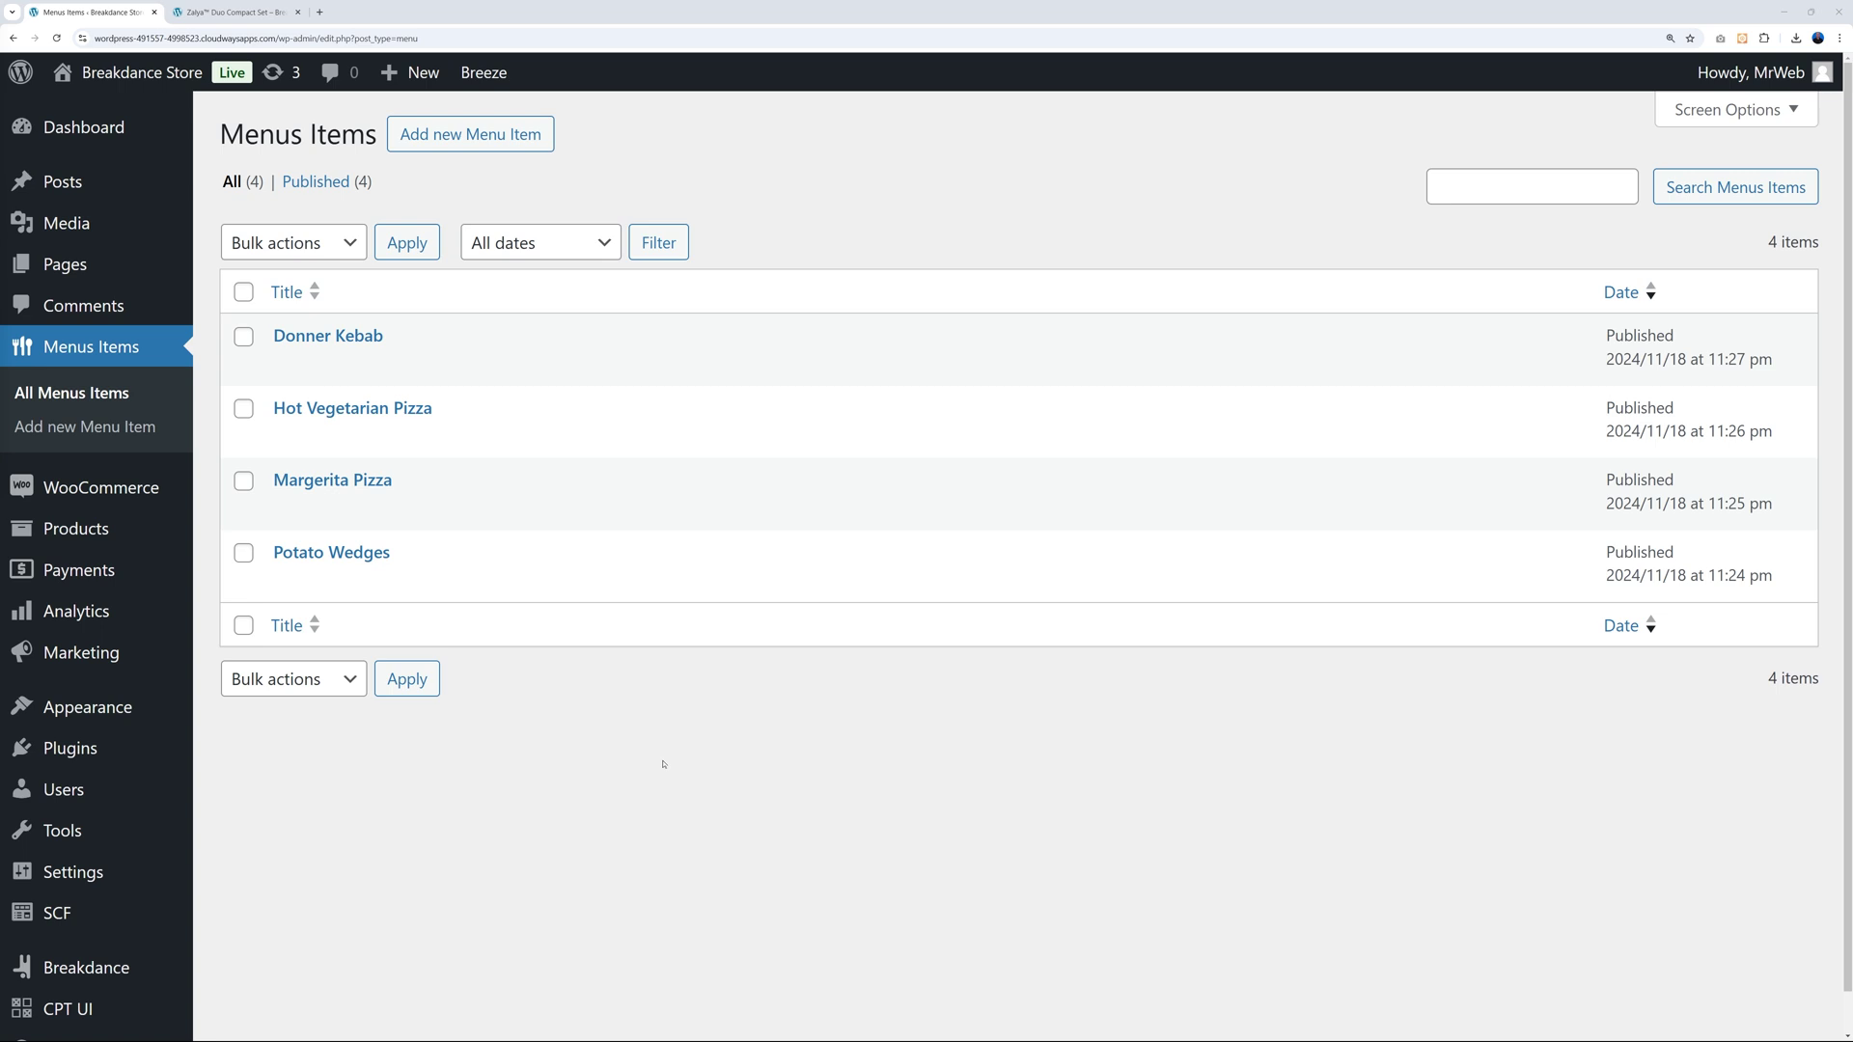
Create a new global block named 'Menu Items Loop'.
mouse_move(91, 968)
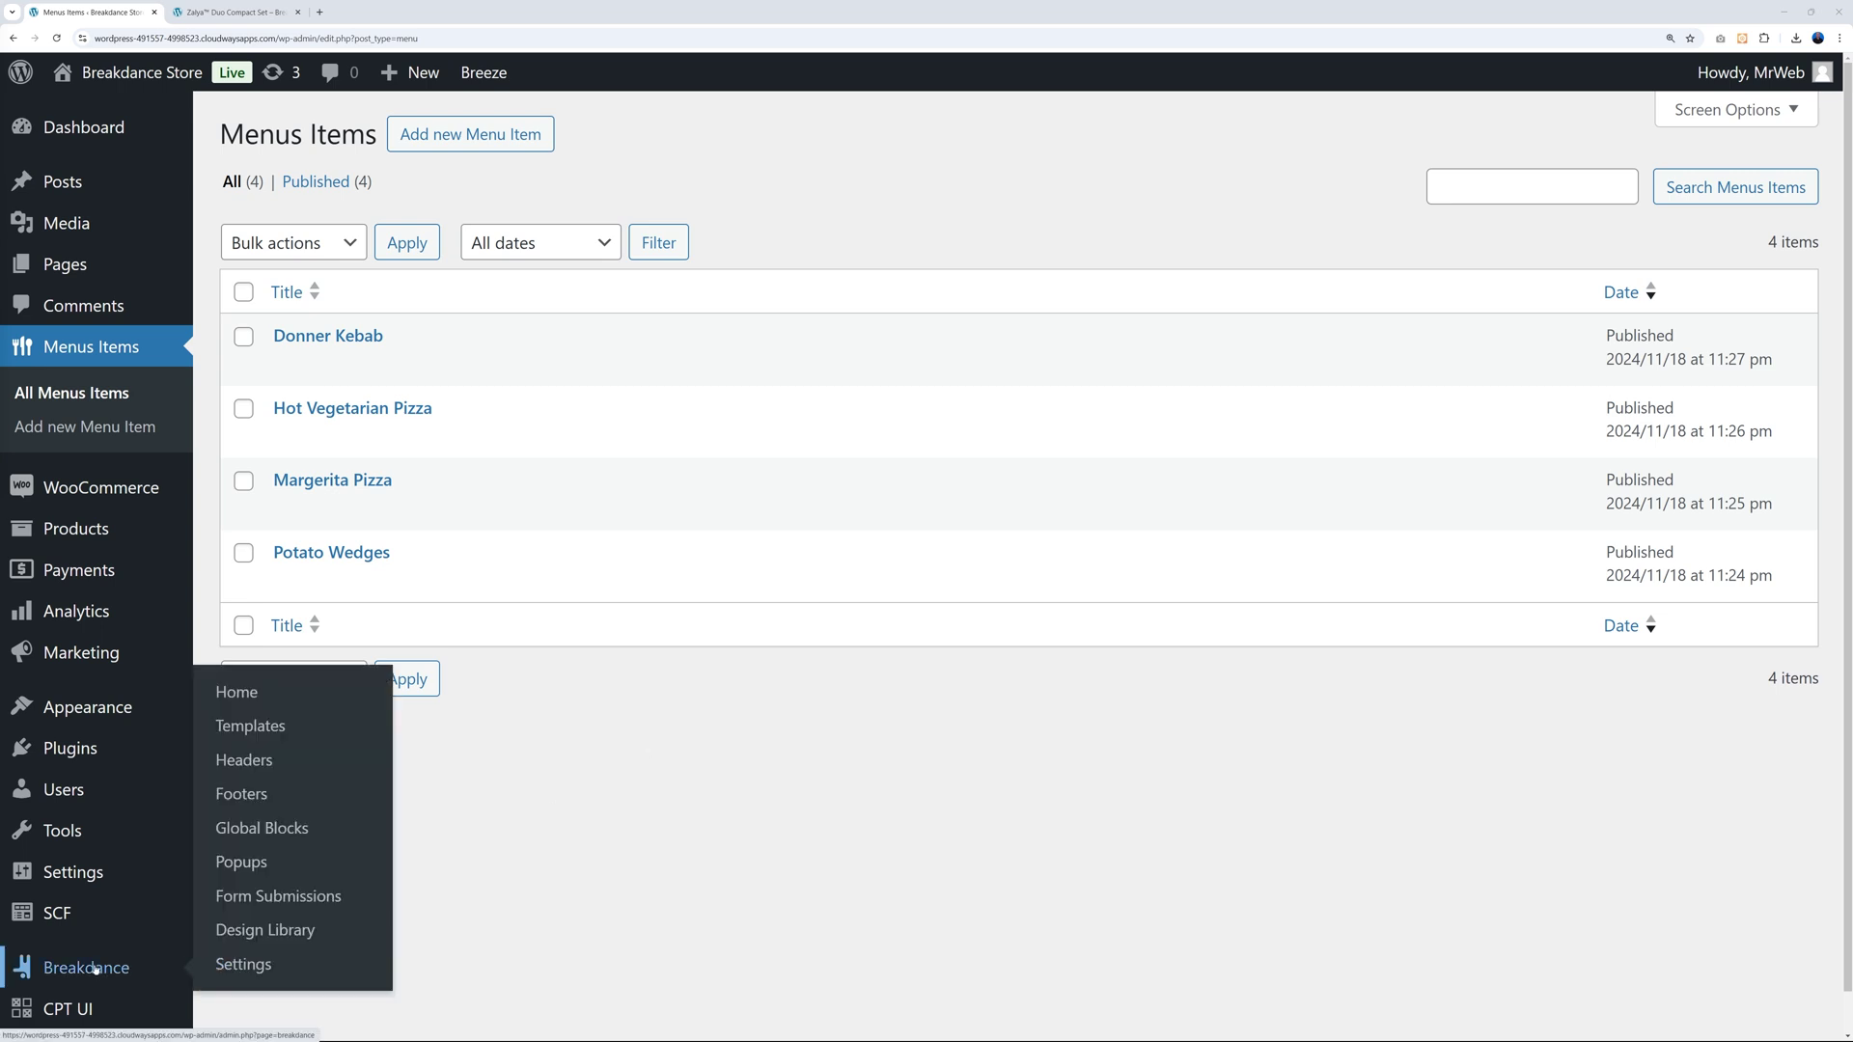
left_click(275, 835)
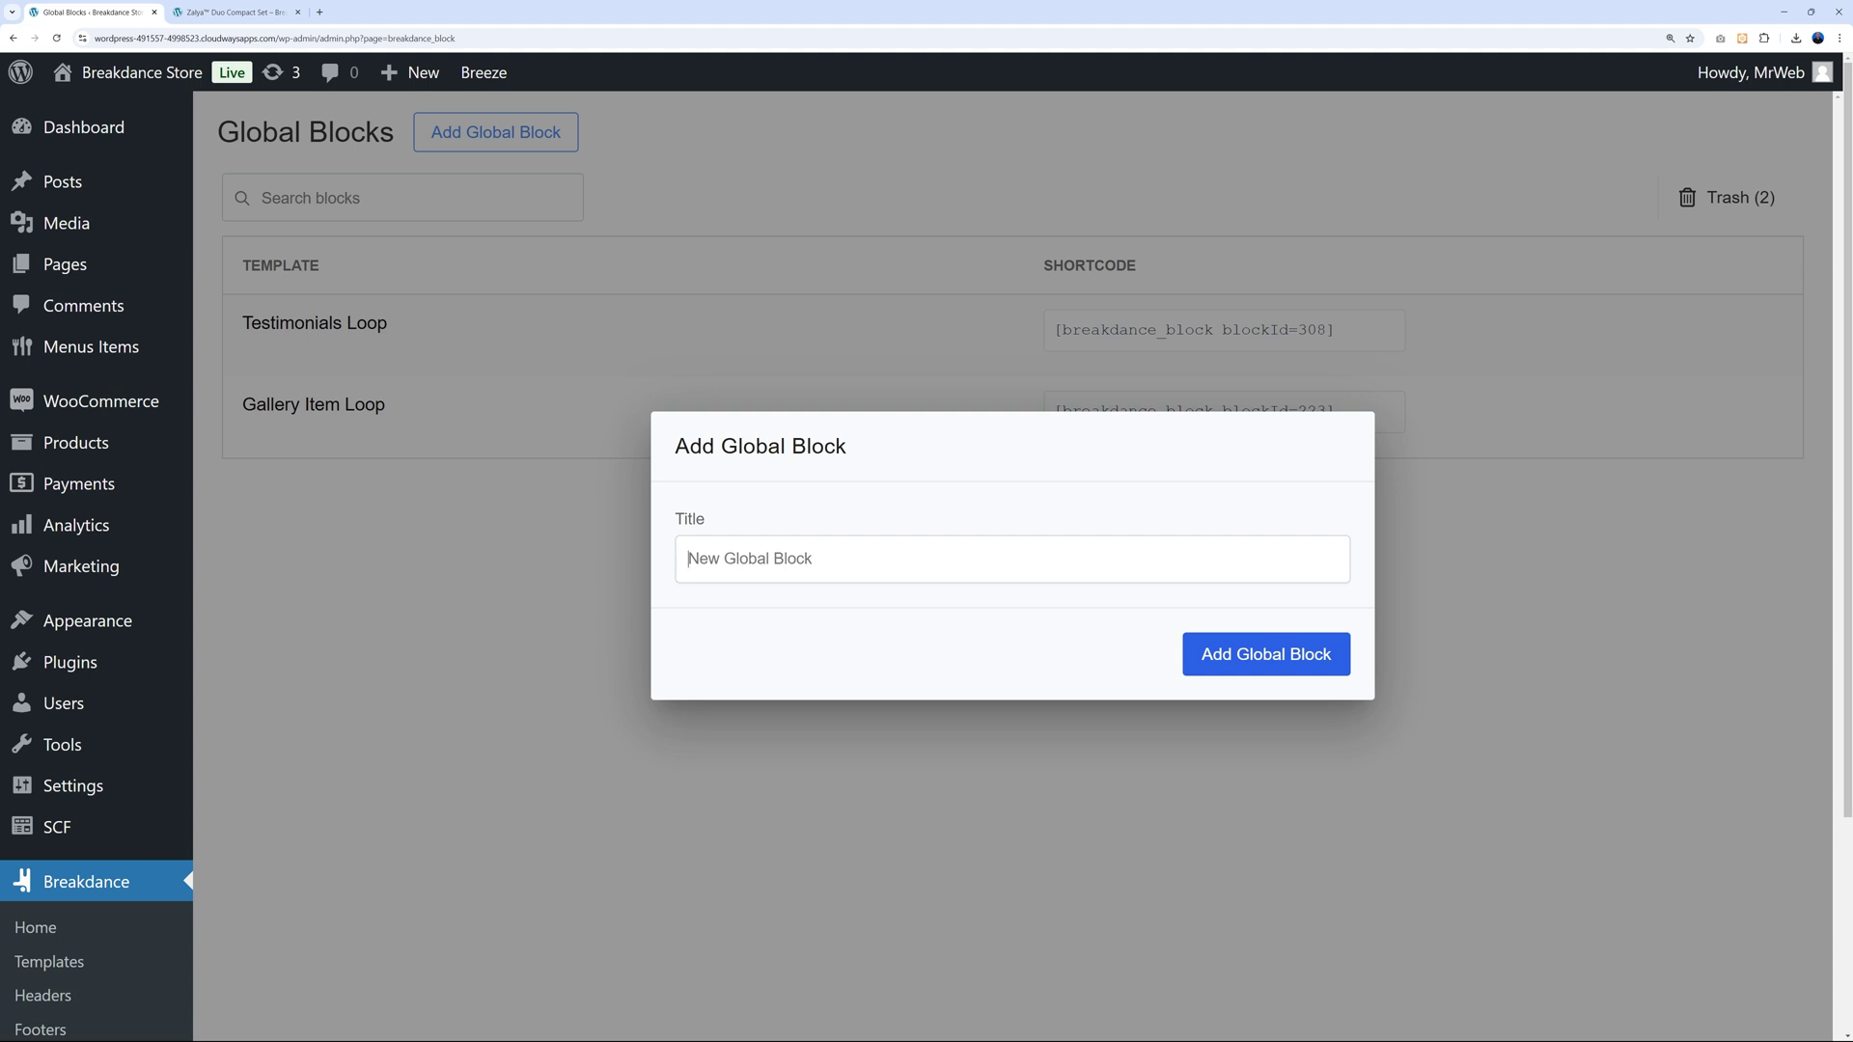
type("Menu Items Loop")
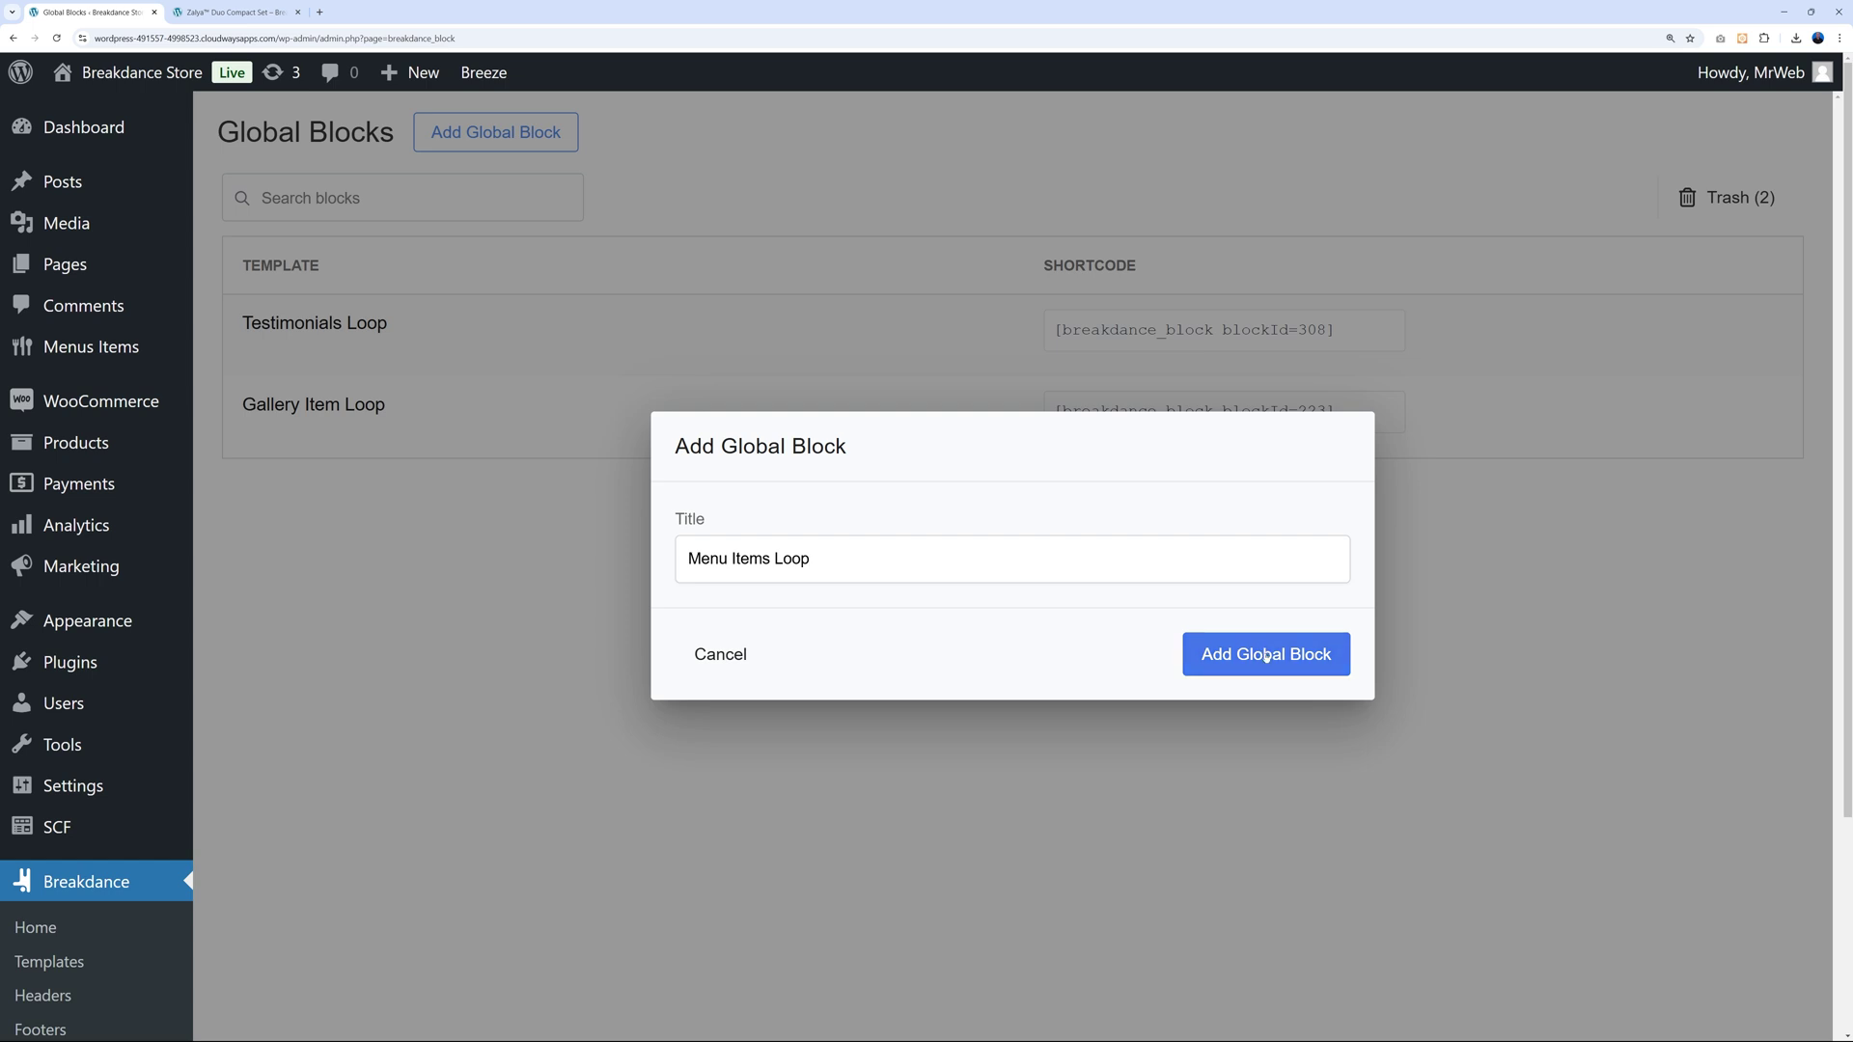
left_click(1187, 675)
Edit the block in Breakdance, previewing it with the Donner Kebab menu item.
mouse_move(617, 327)
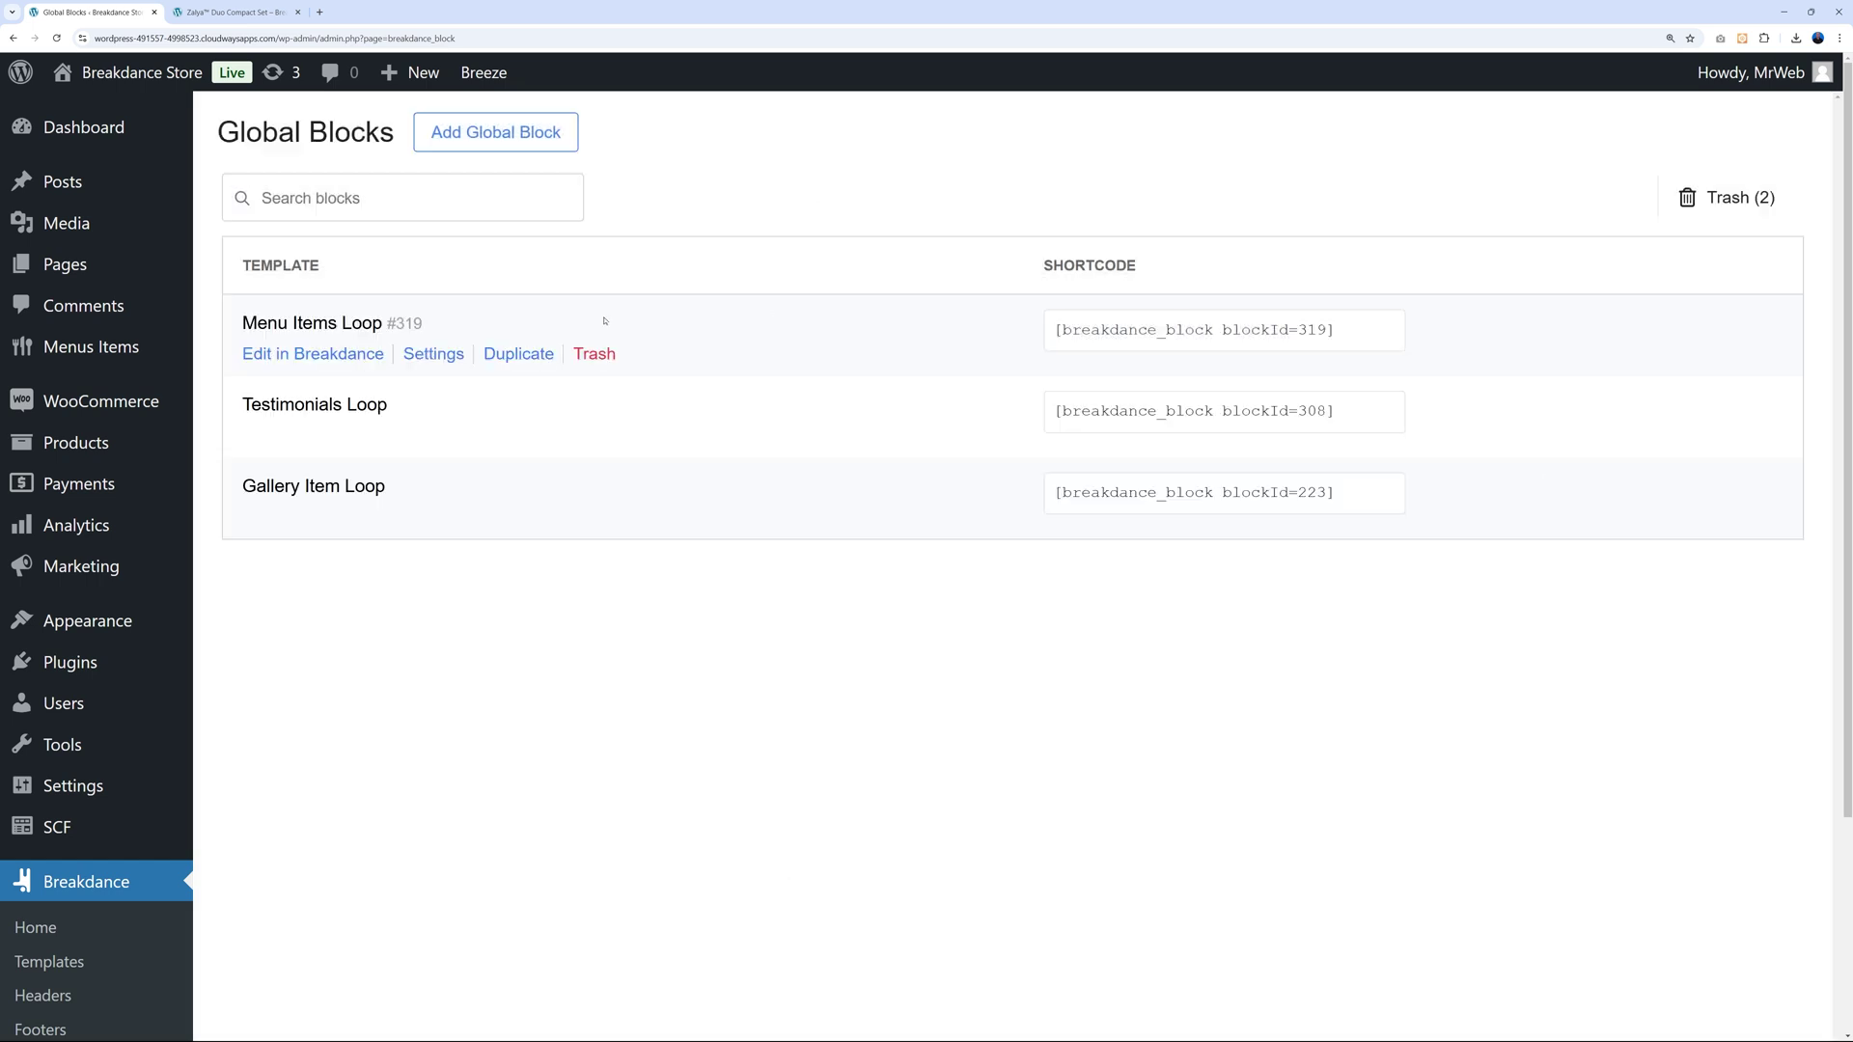
left_click(333, 356)
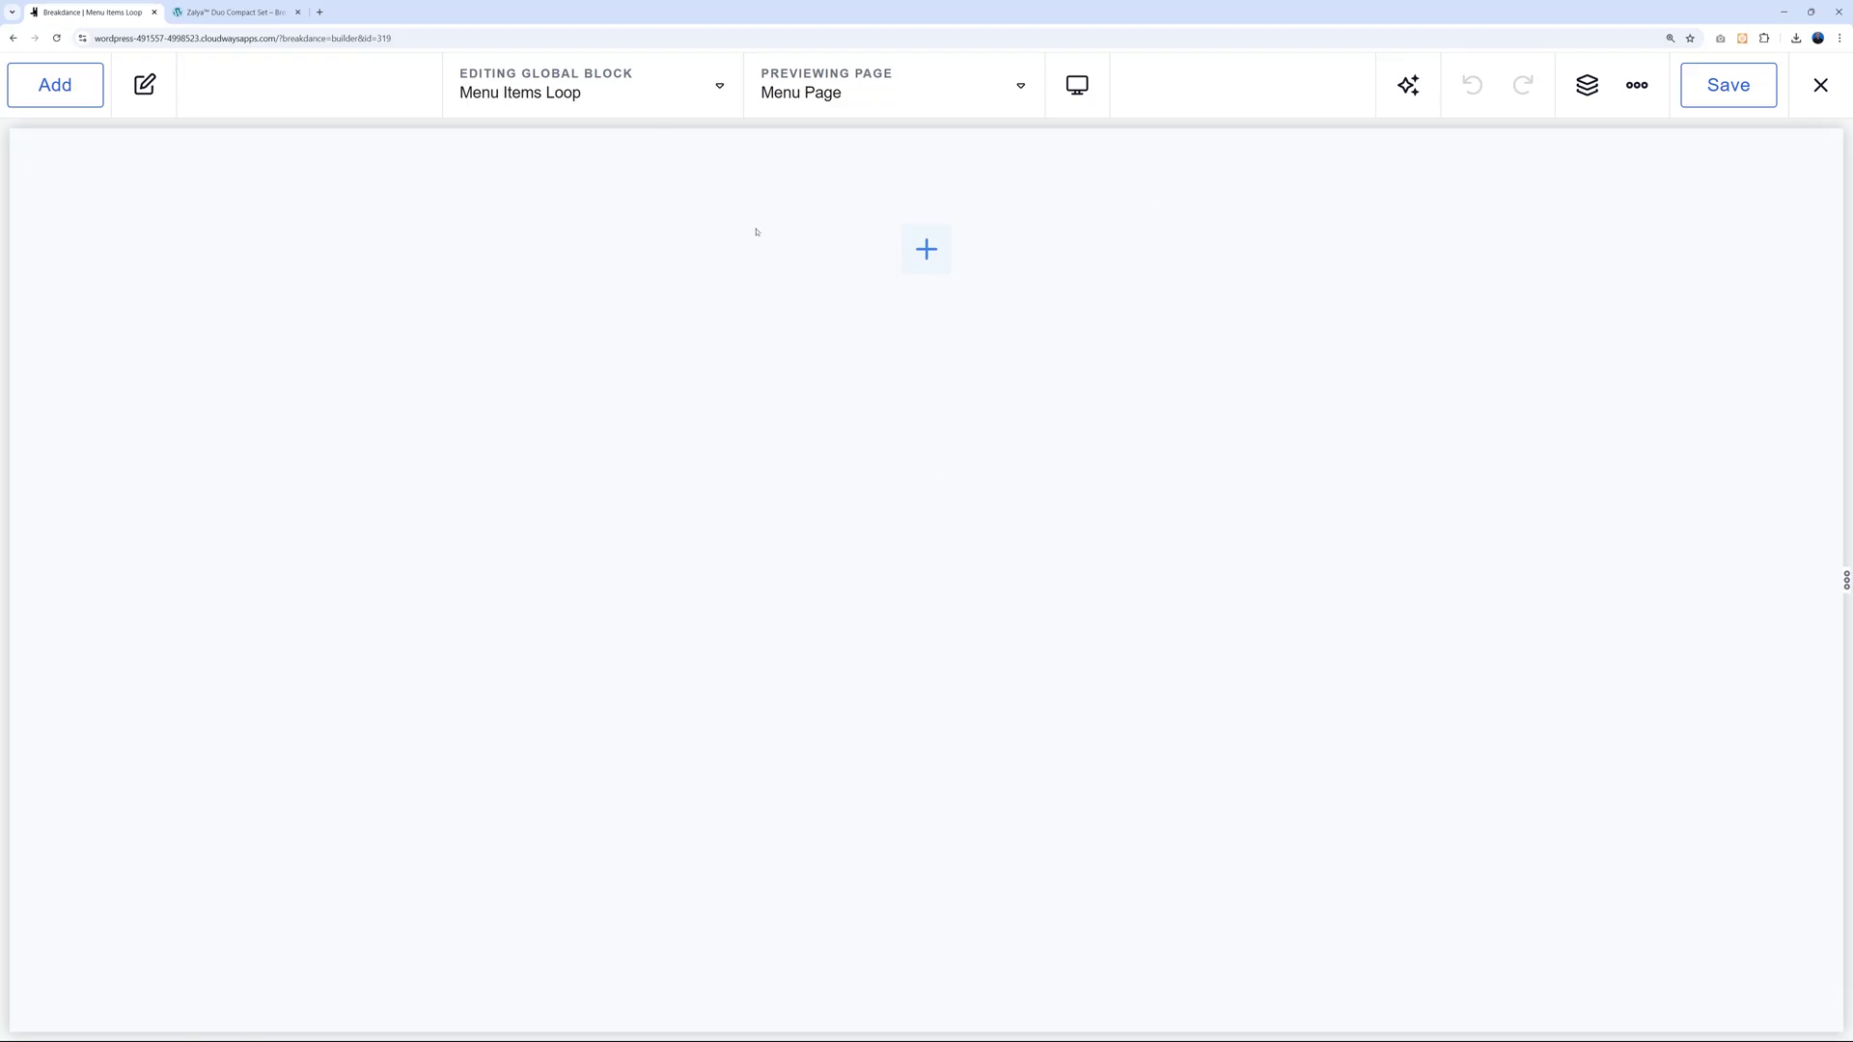
left_click(1013, 92)
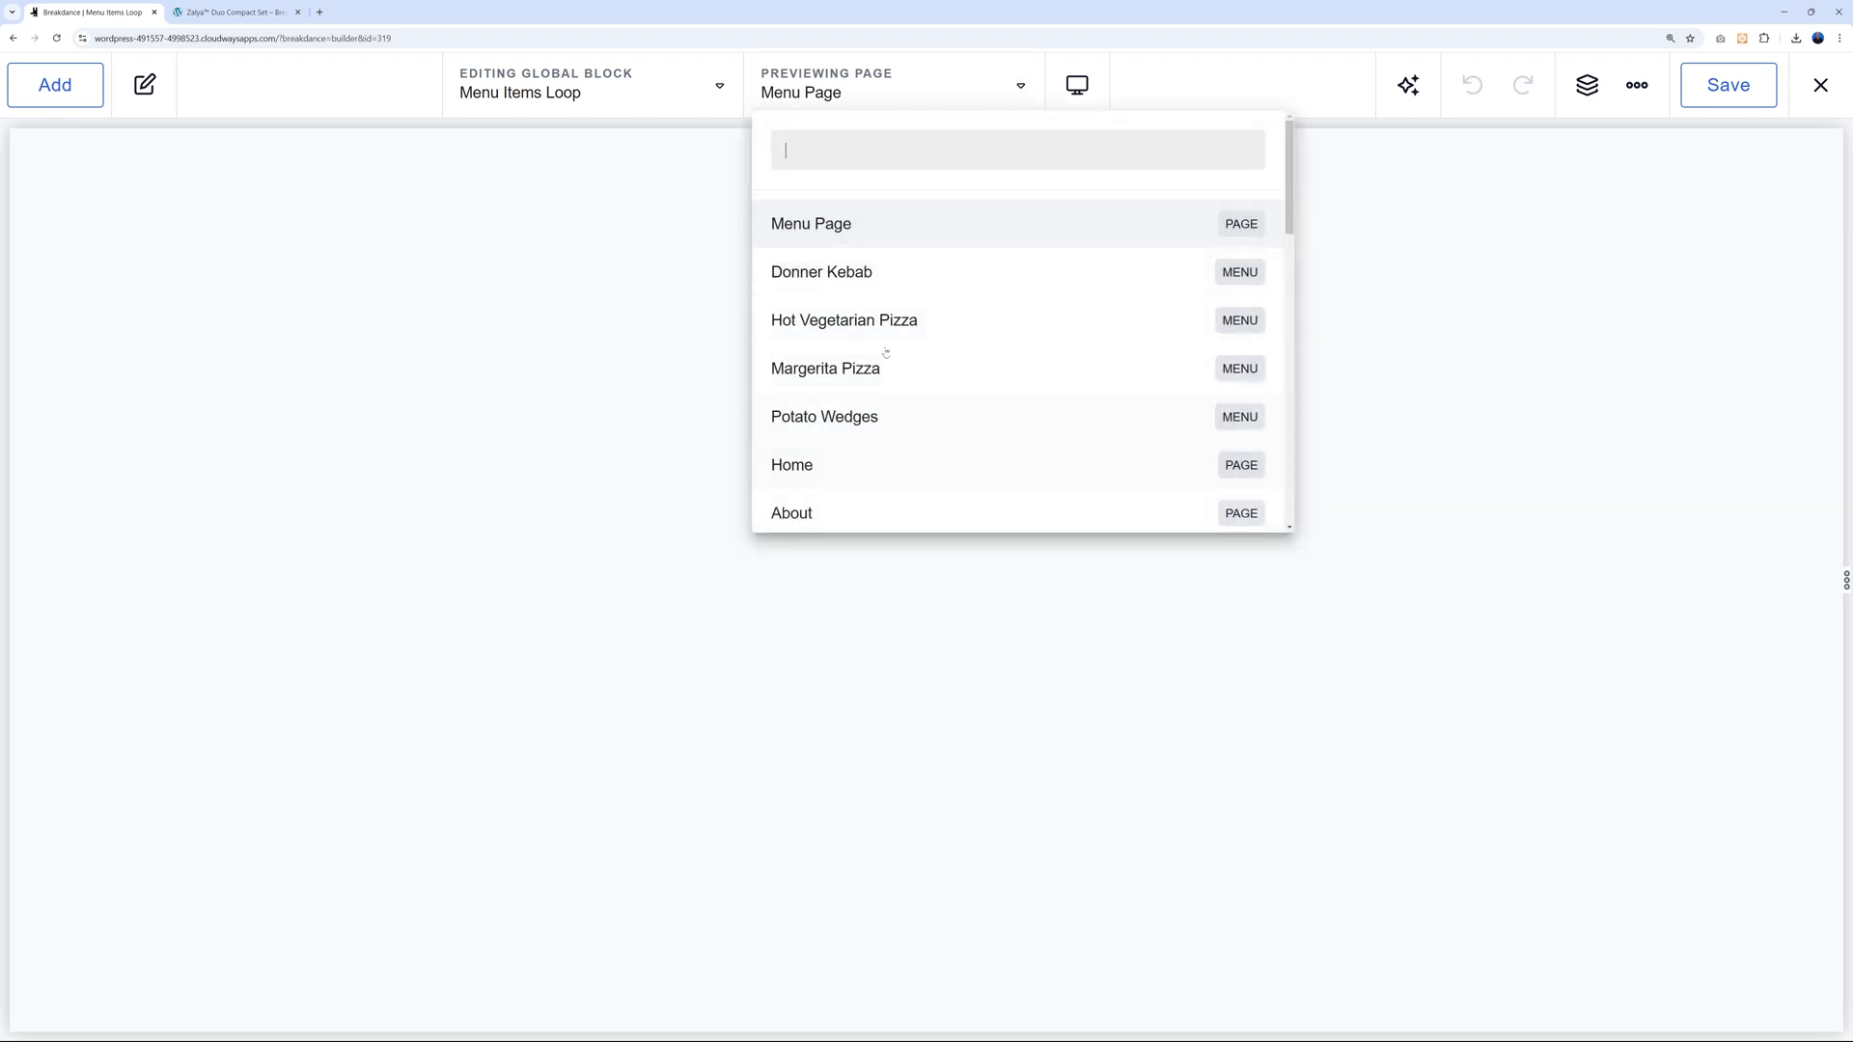
left_click(856, 280)
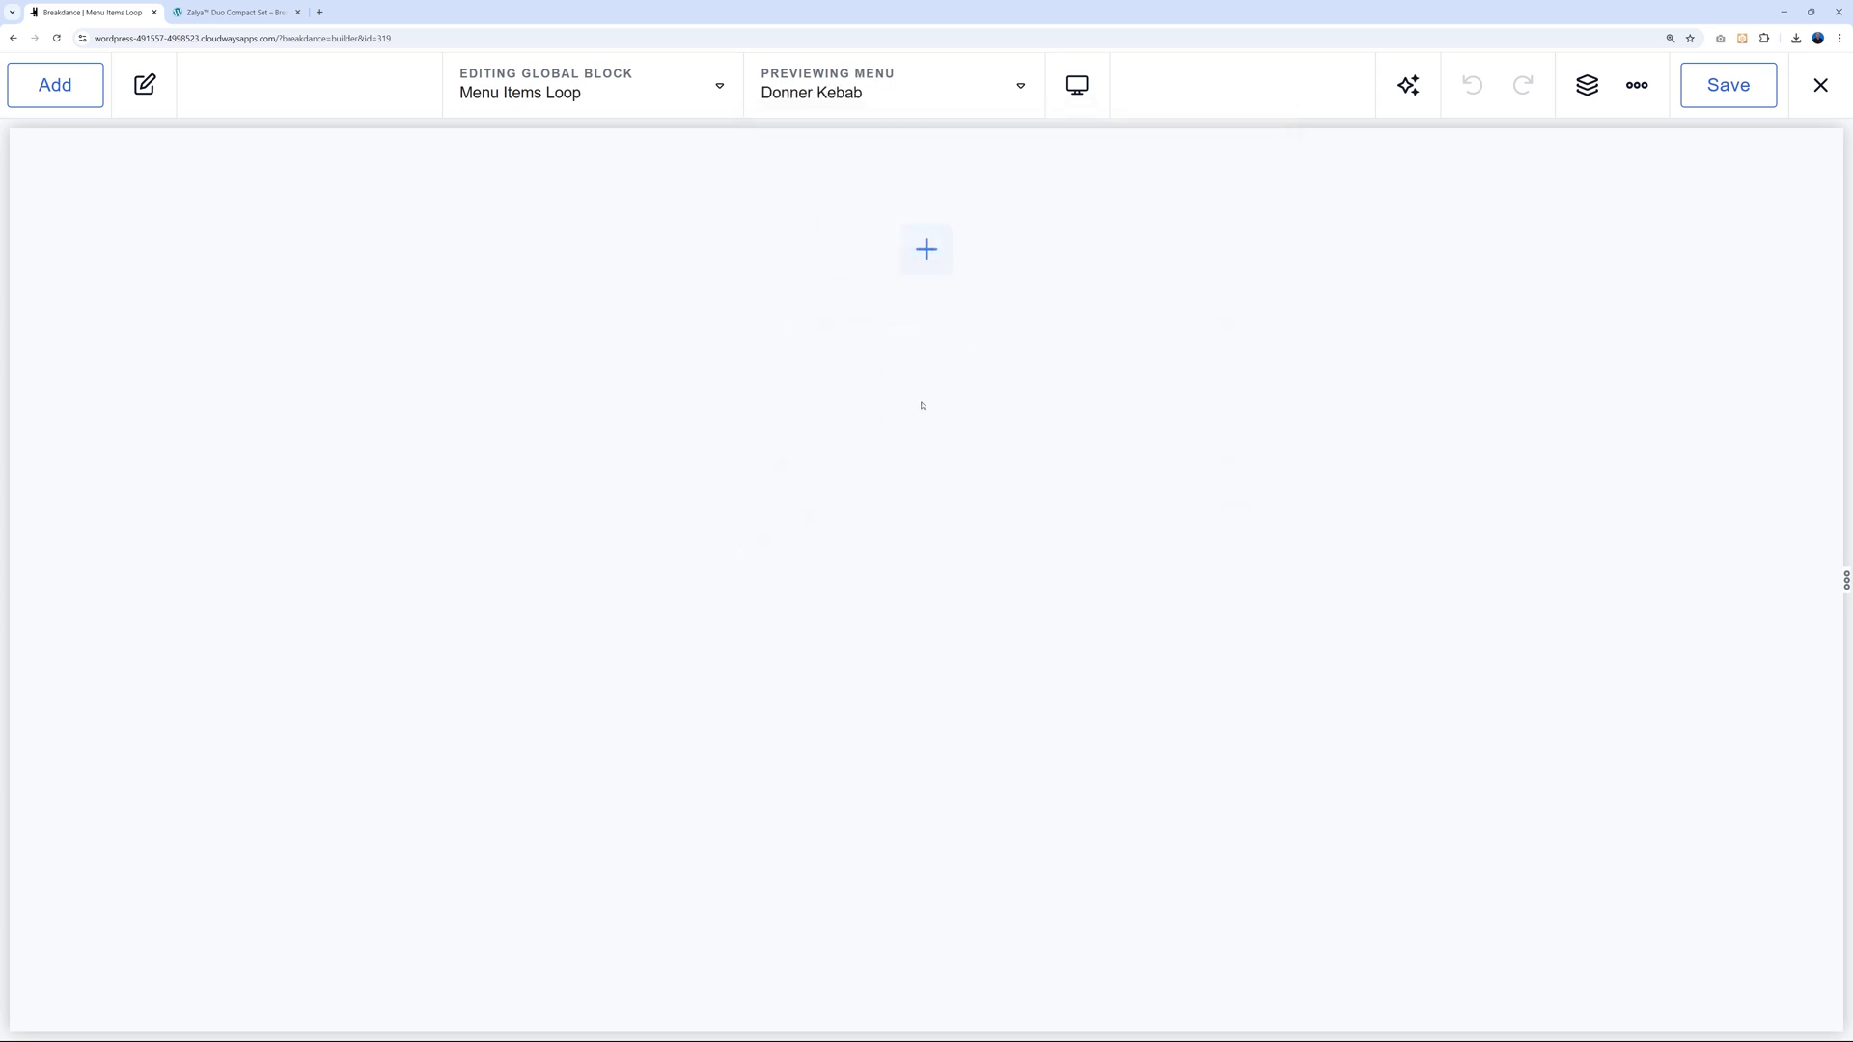
left_click(55, 85)
Add a two-column layout with a left-column Heading bound to the ACF Dish Name field.
left_click(178, 478)
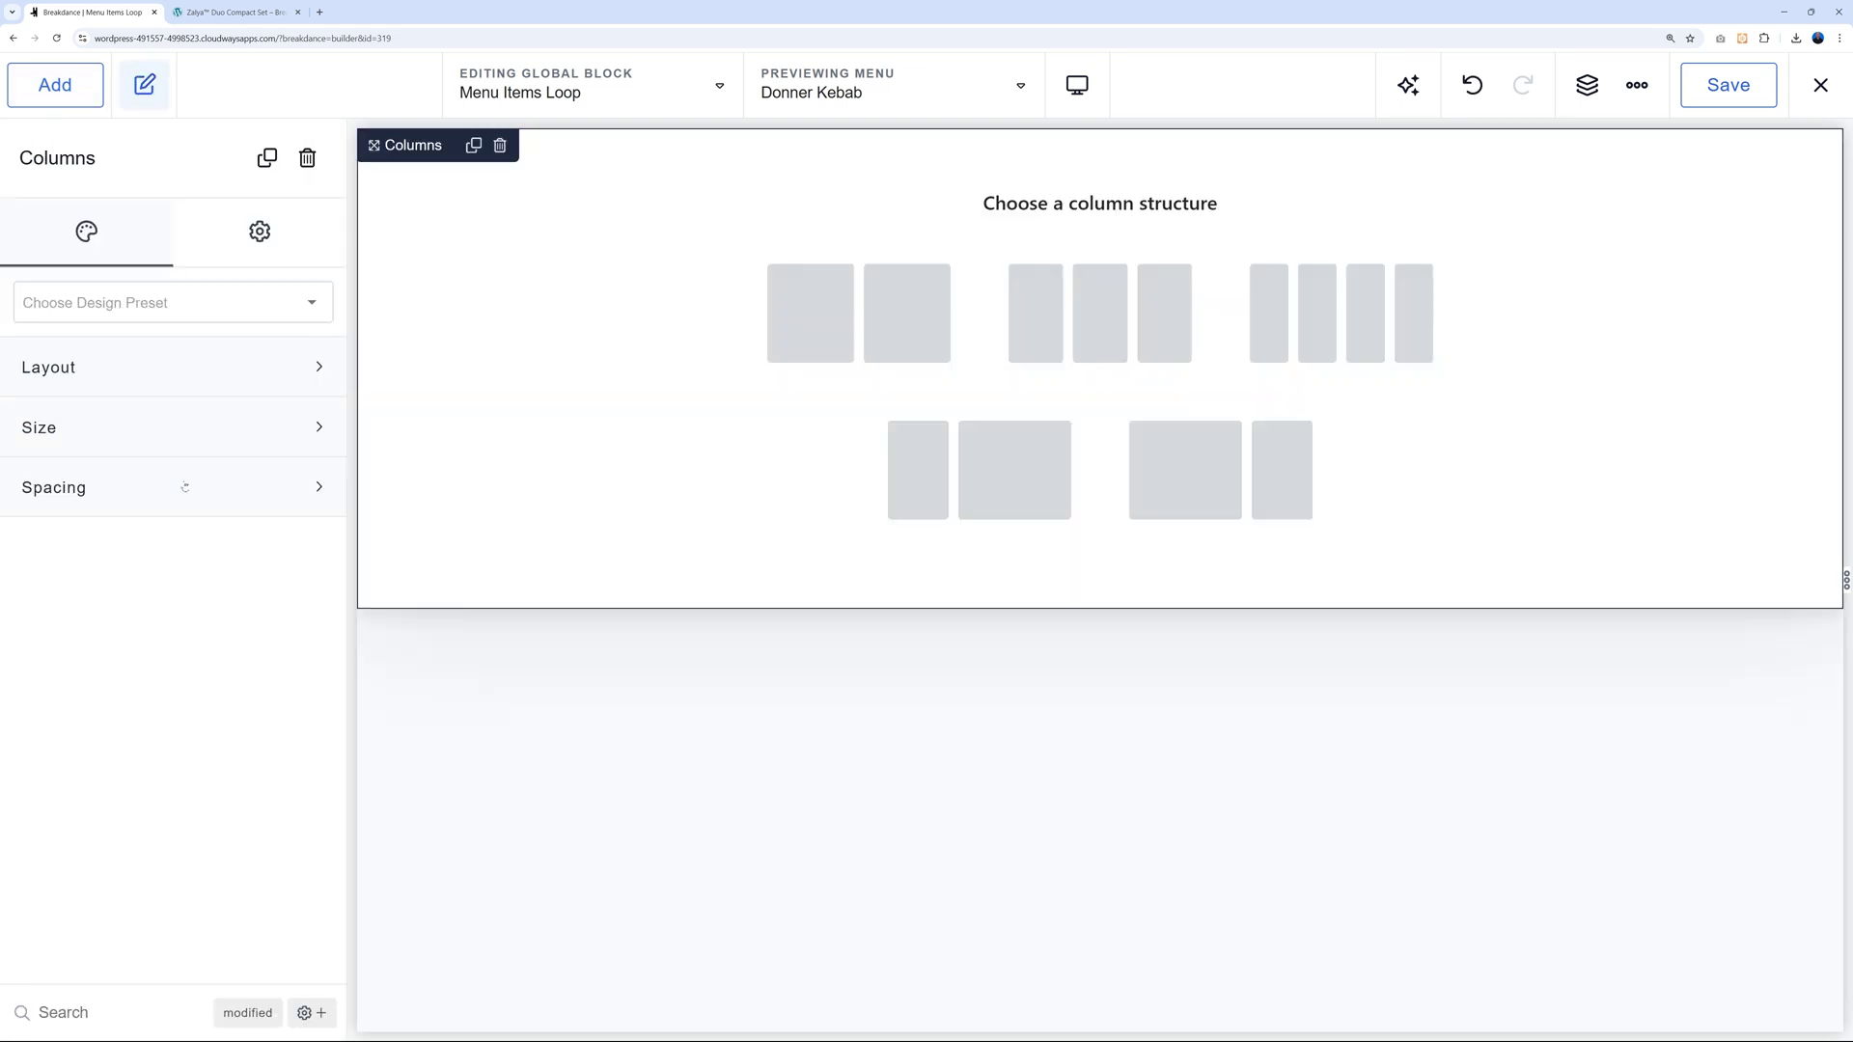
left_click(830, 340)
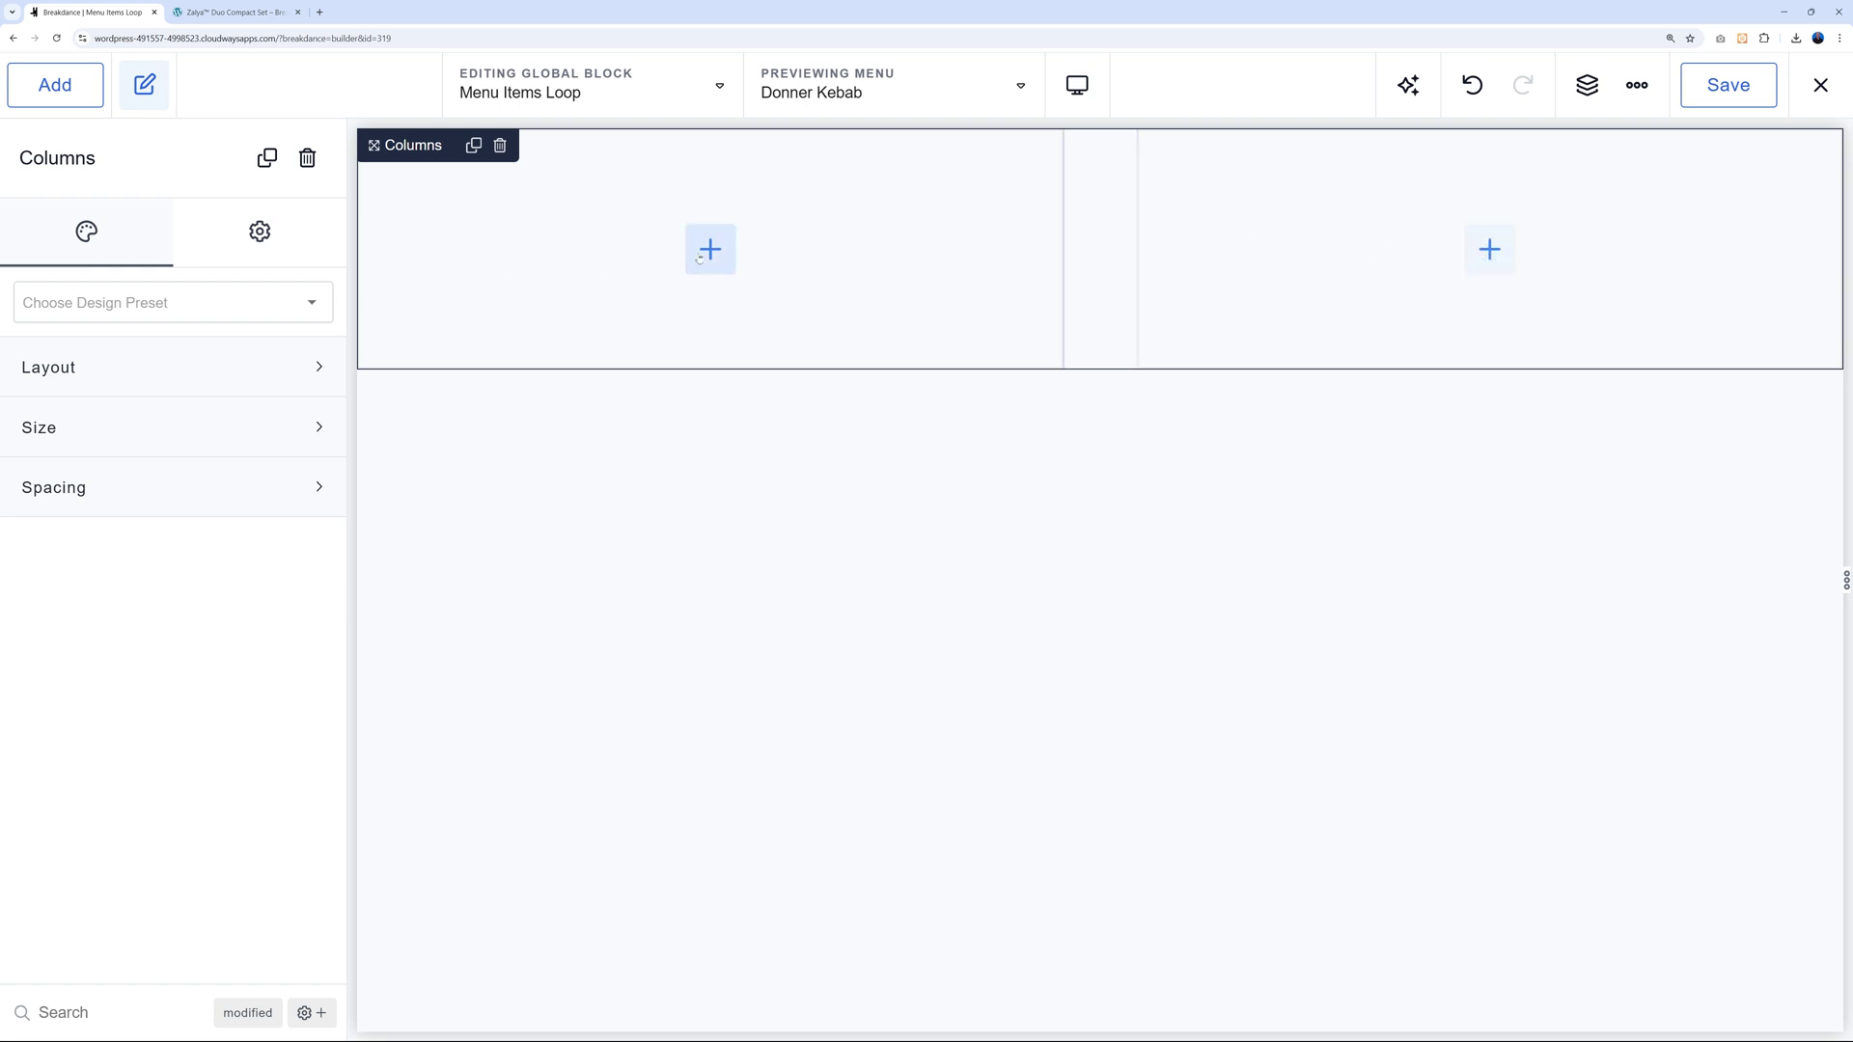
left_click(55, 84)
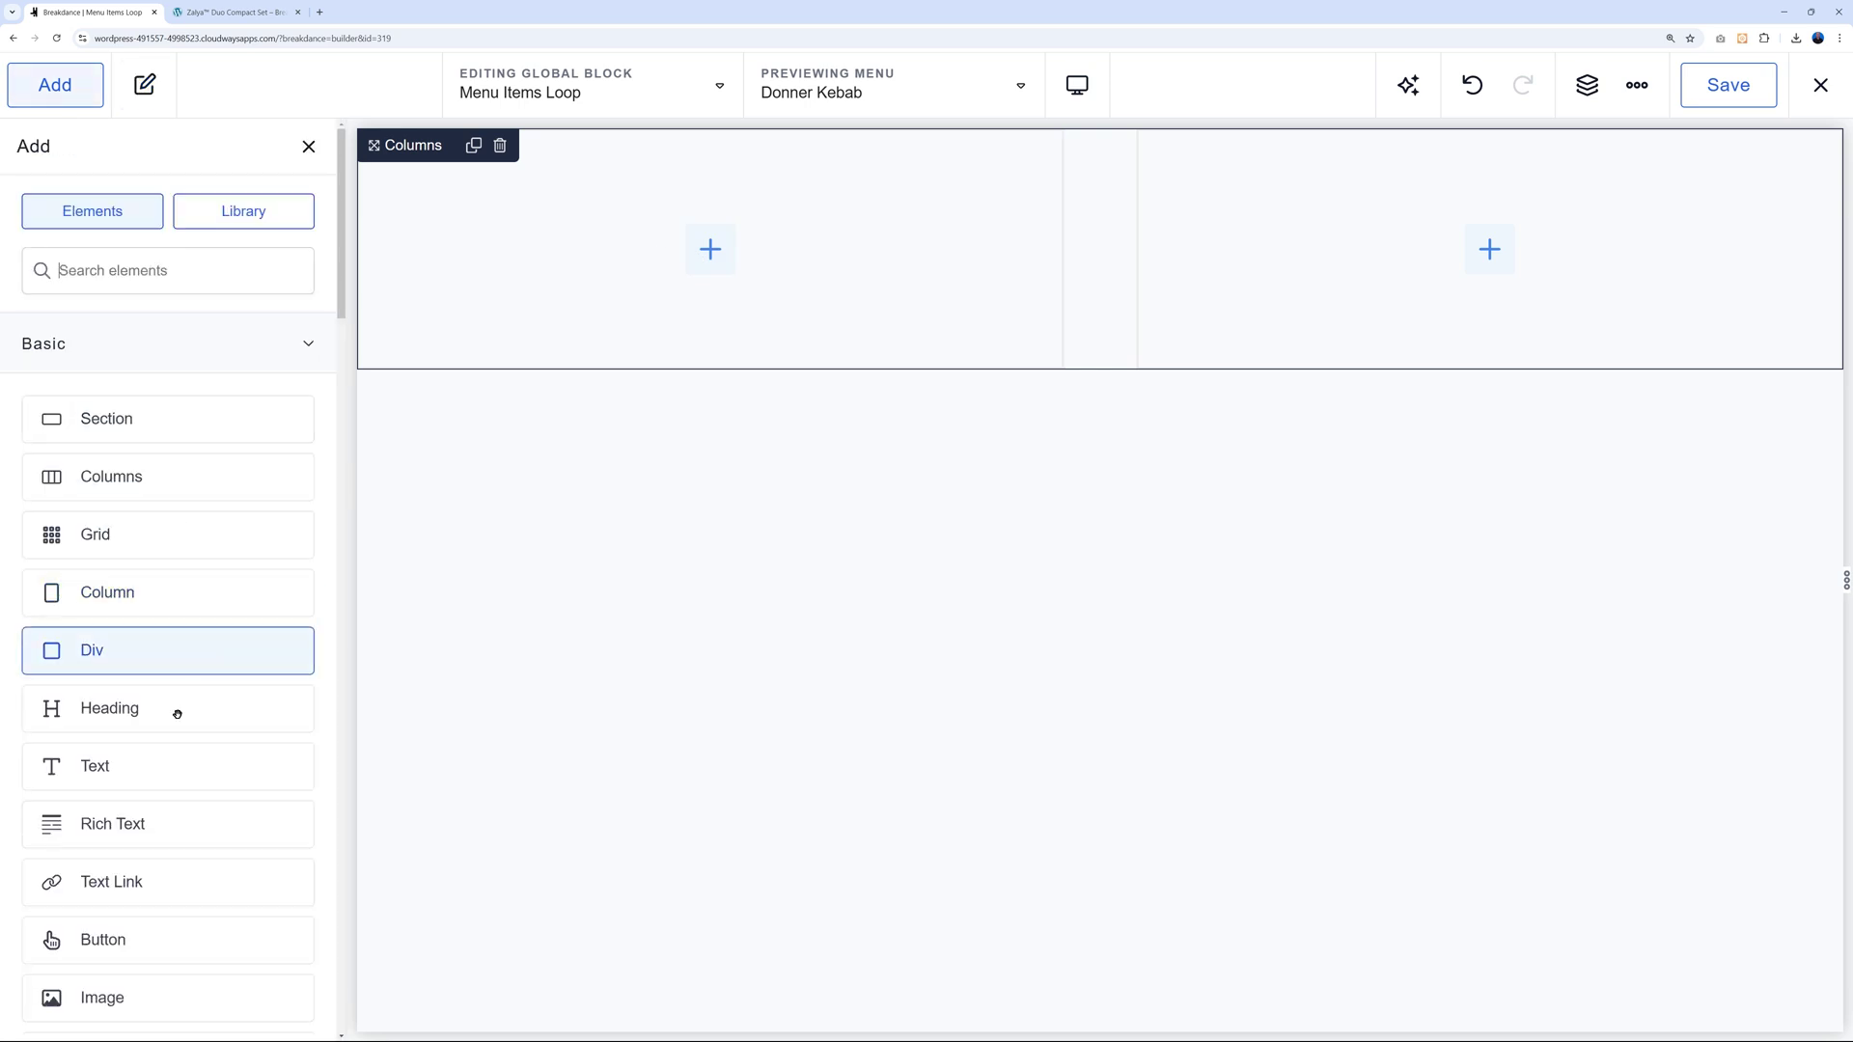
left_click_drag(153, 718, 666, 260)
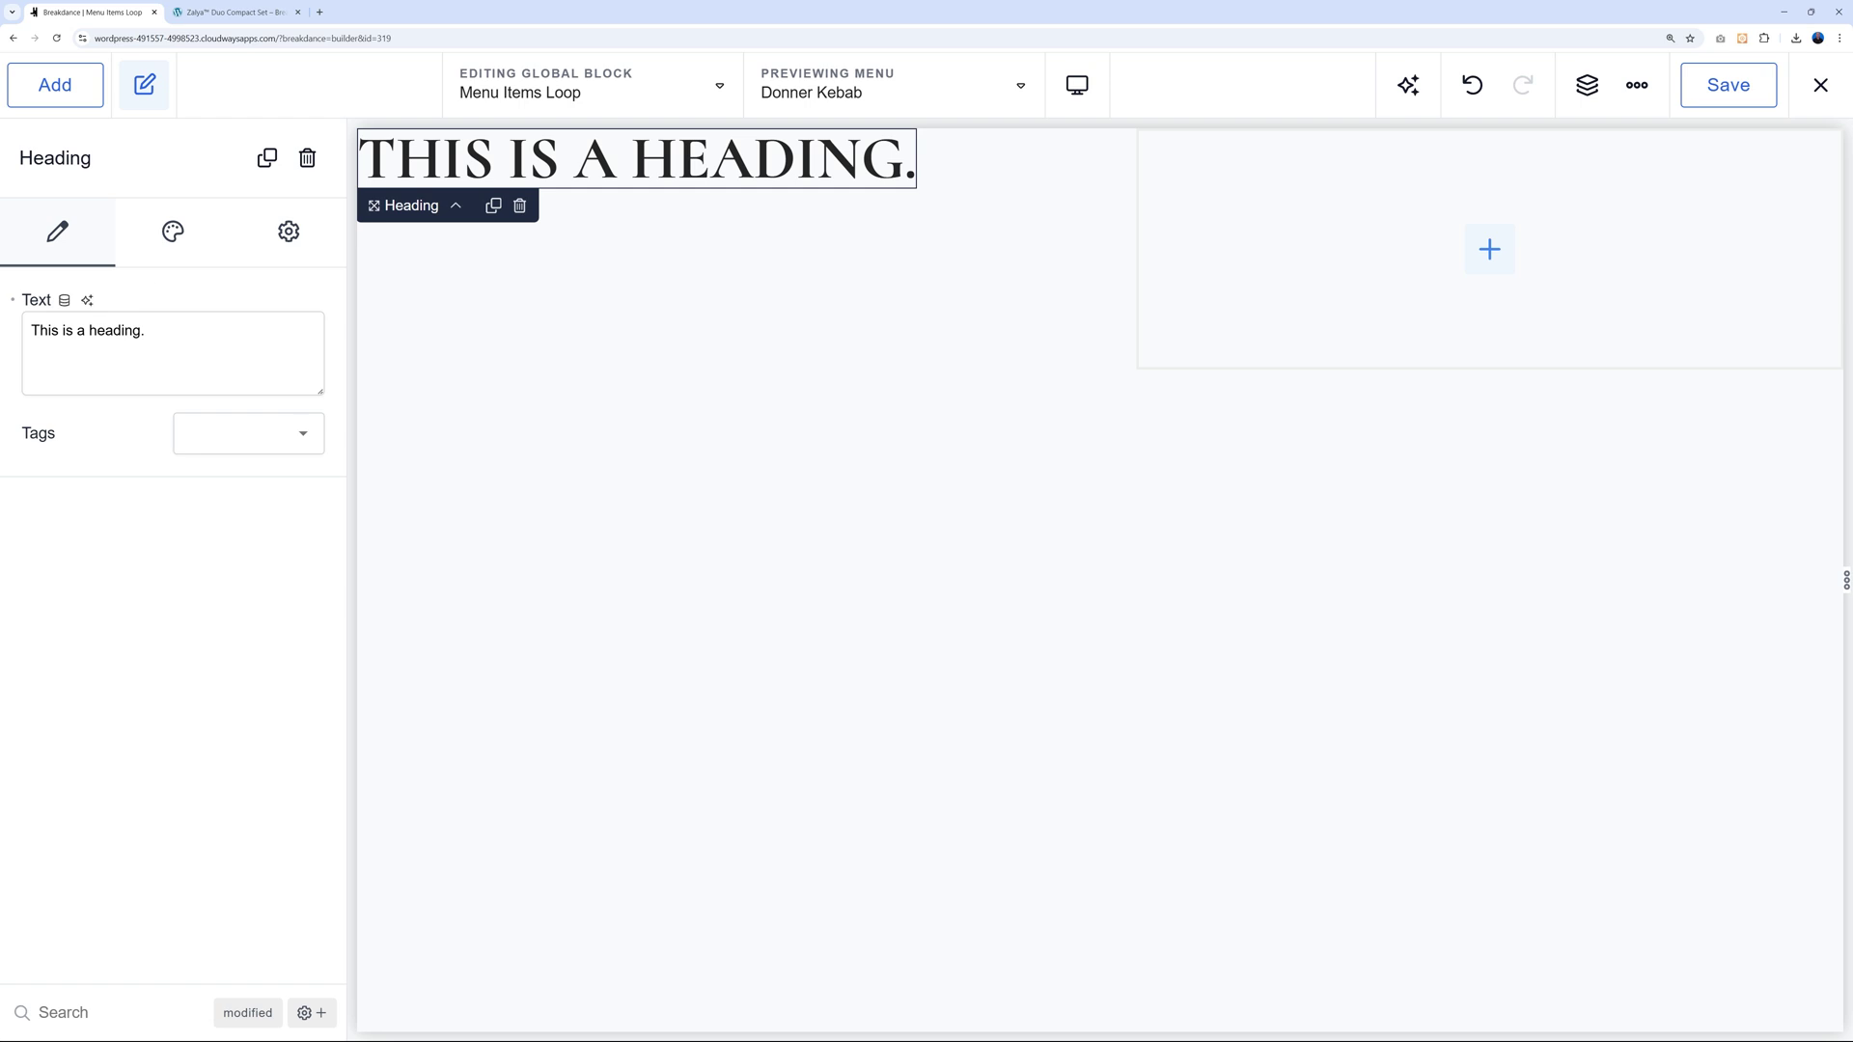
left_click(64, 301)
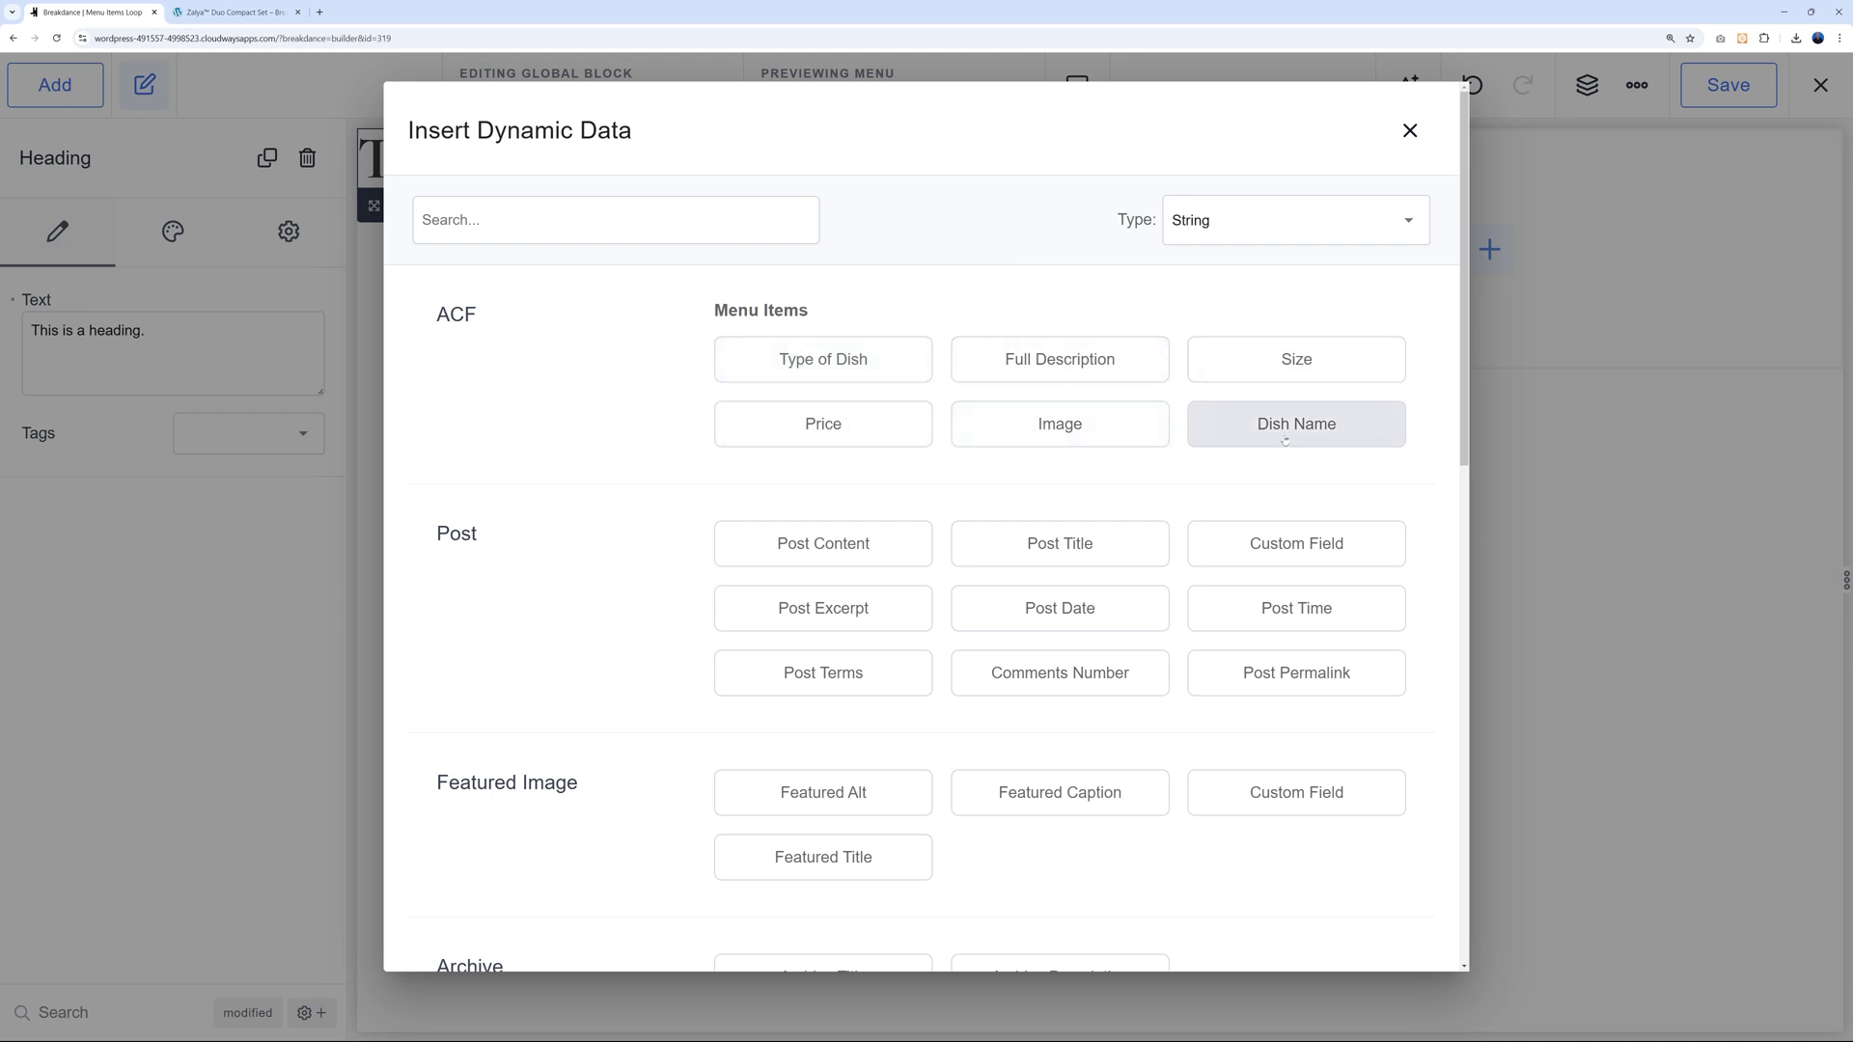
left_click(1297, 425)
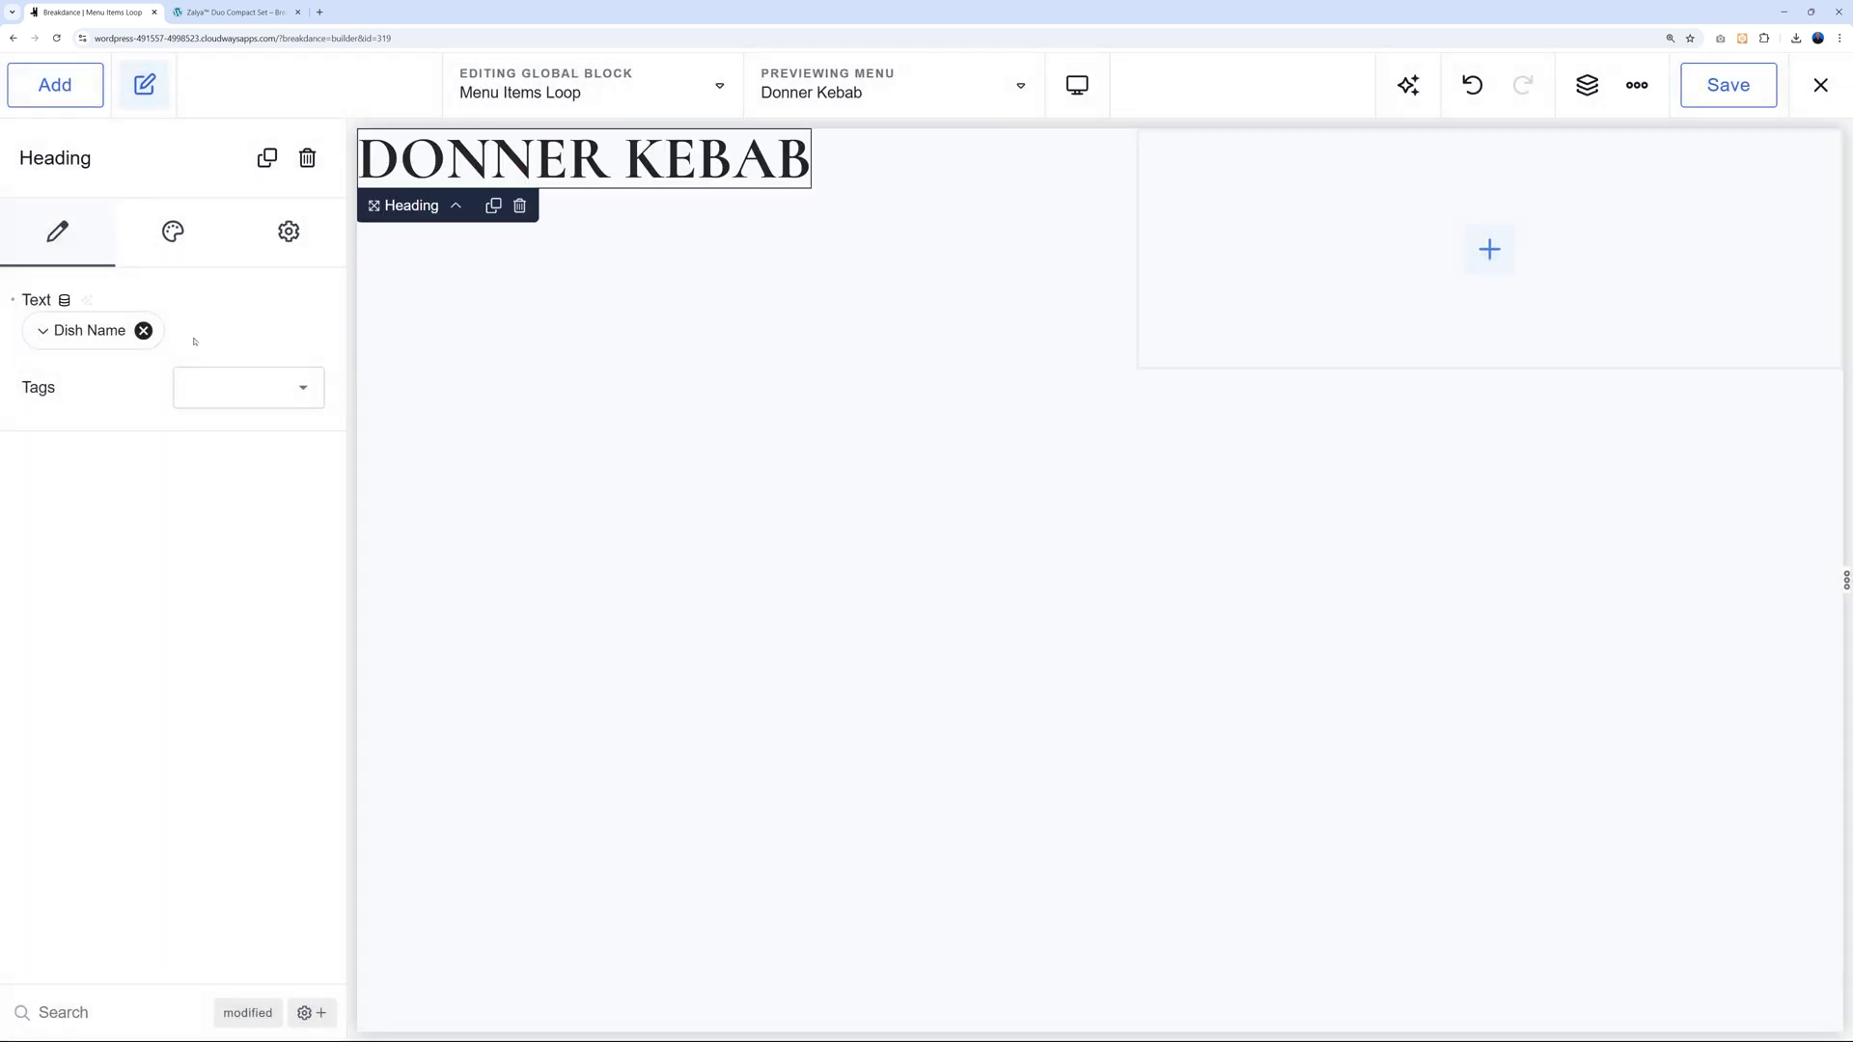
Add a Text element under the dish name bound to the ACF Full Description field.
left_click(605, 310)
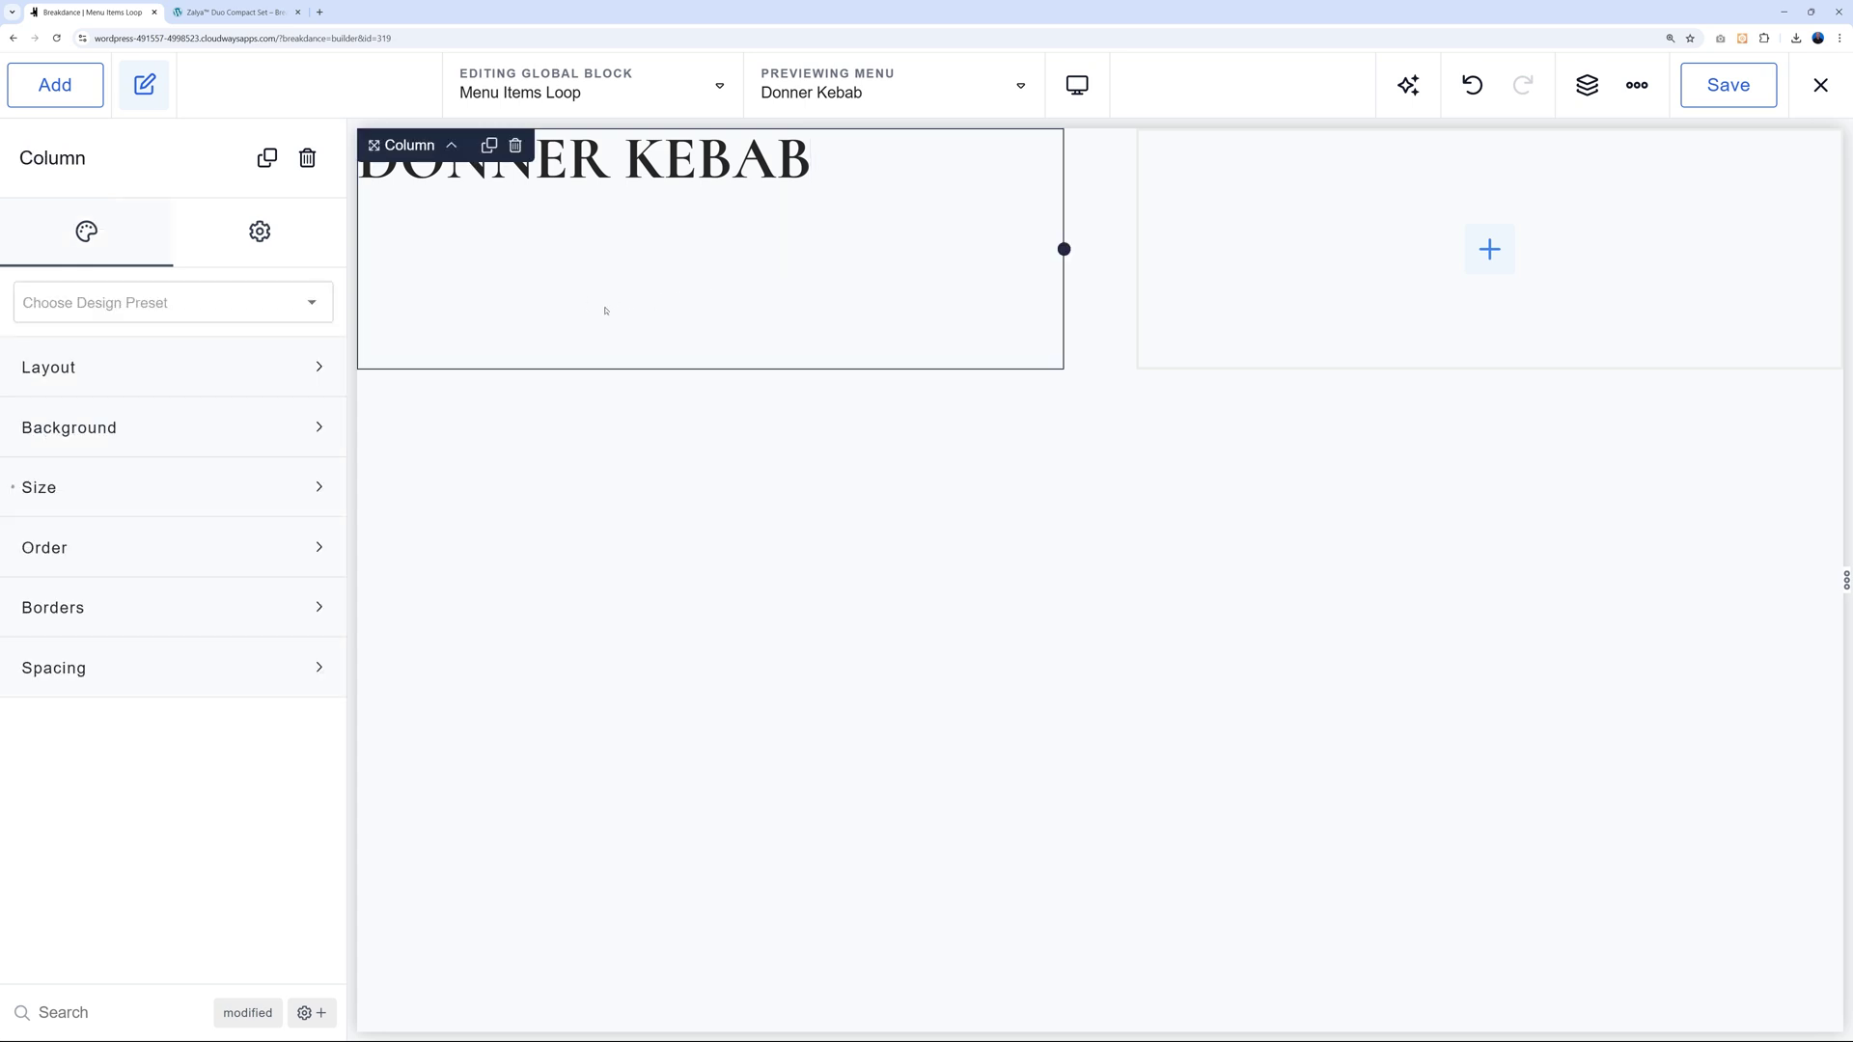
left_click(55, 85)
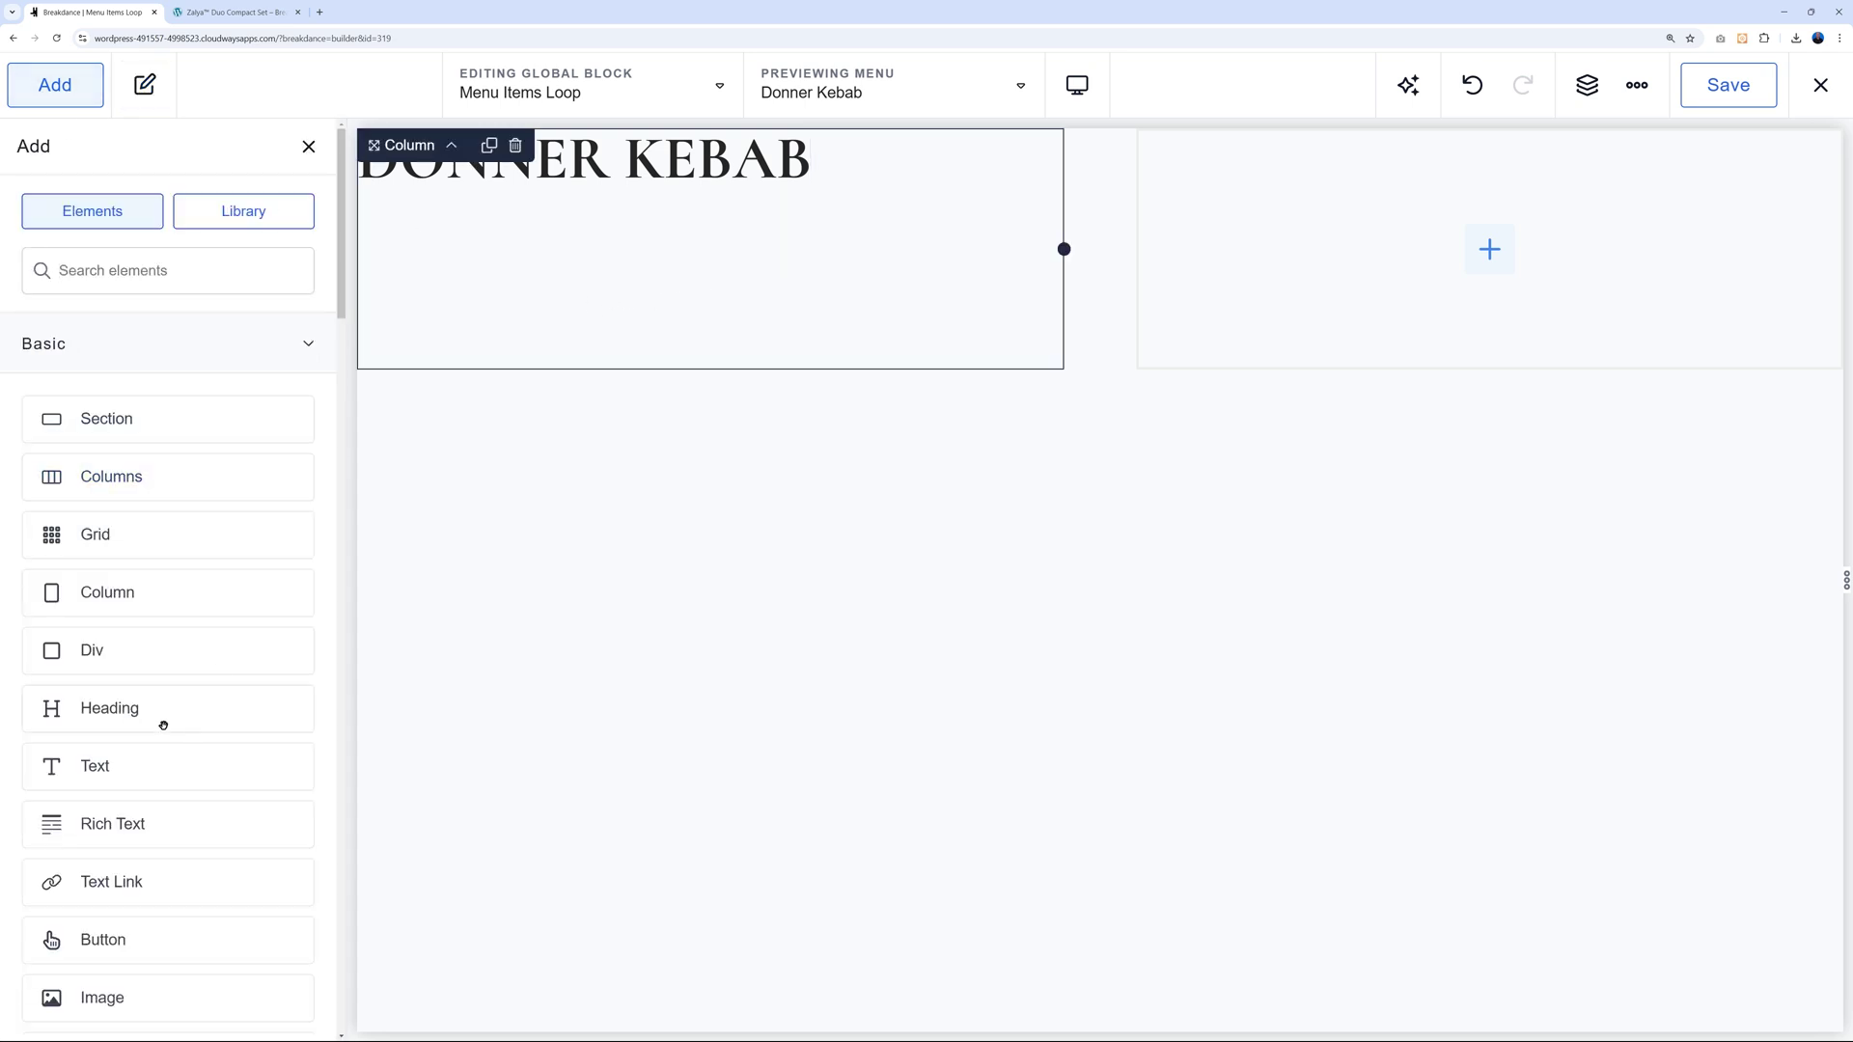
left_click(116, 790)
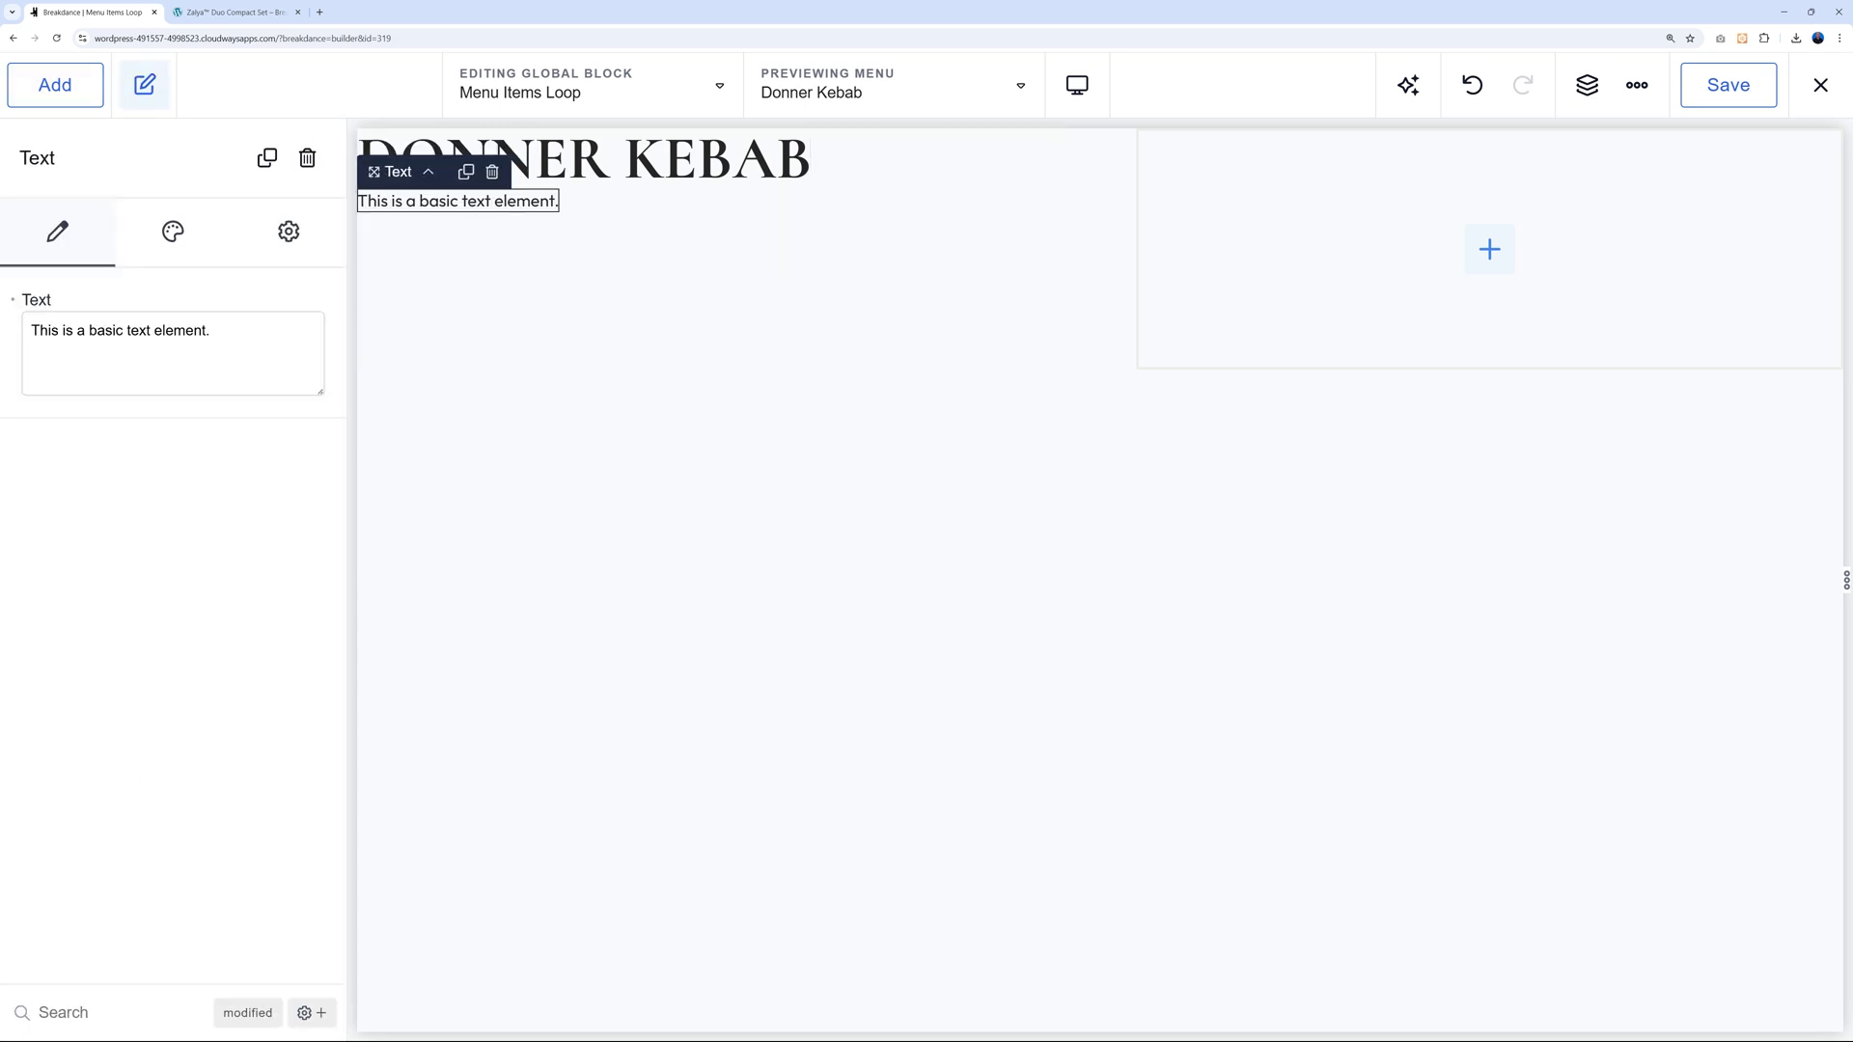
left_click(63, 300)
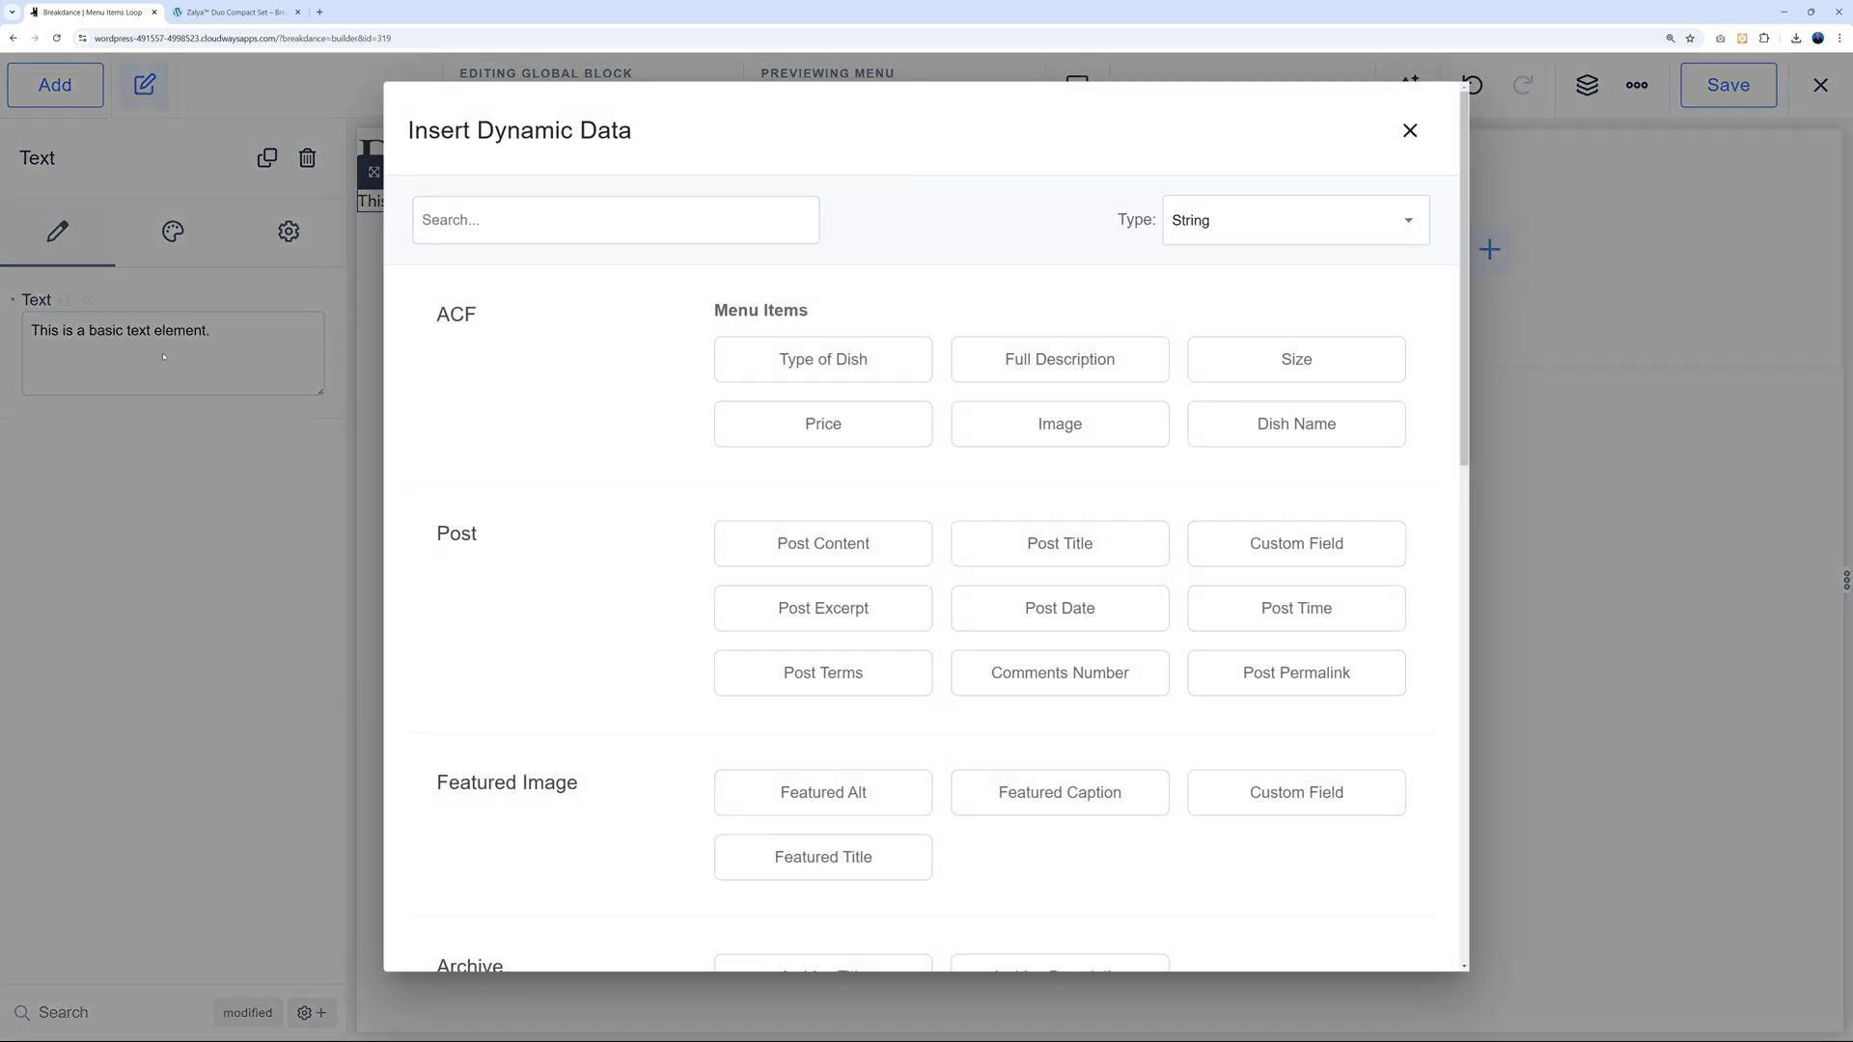
left_click(1060, 359)
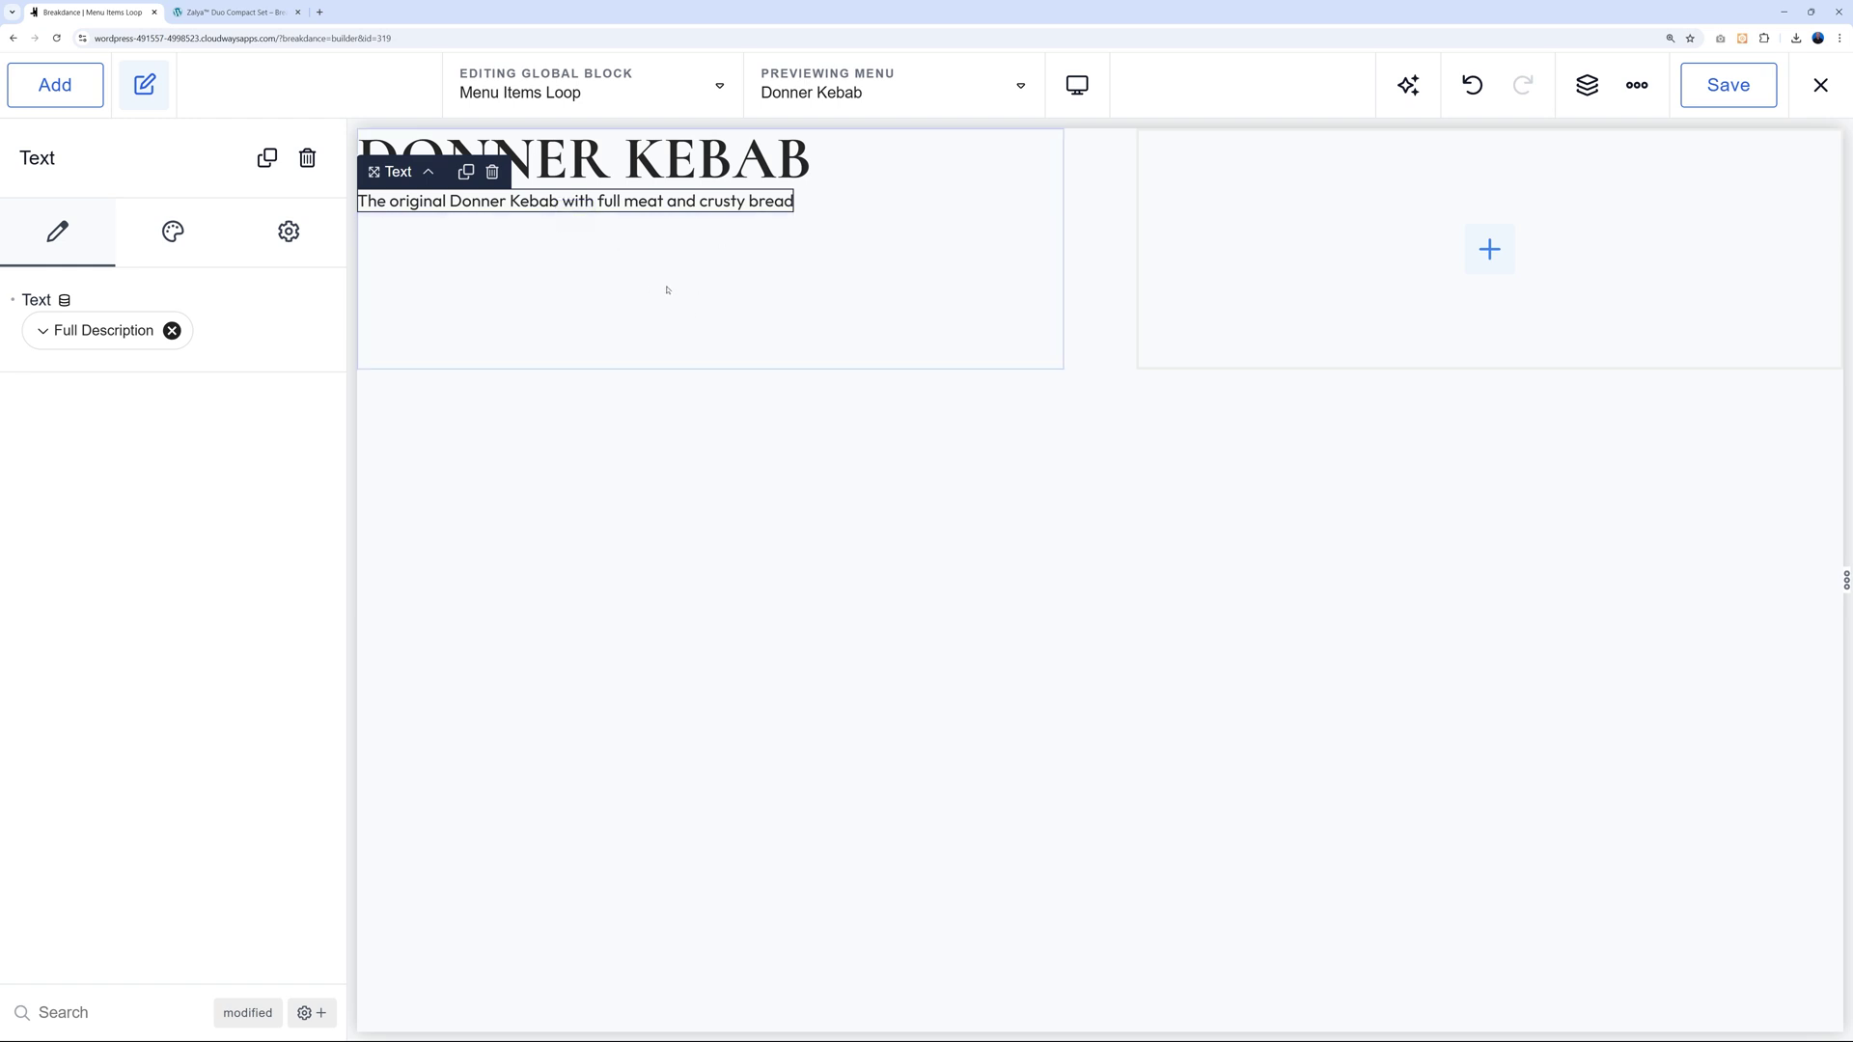
Add a Heading below the description showing the ACF Price field, 10.90.
left_click(55, 85)
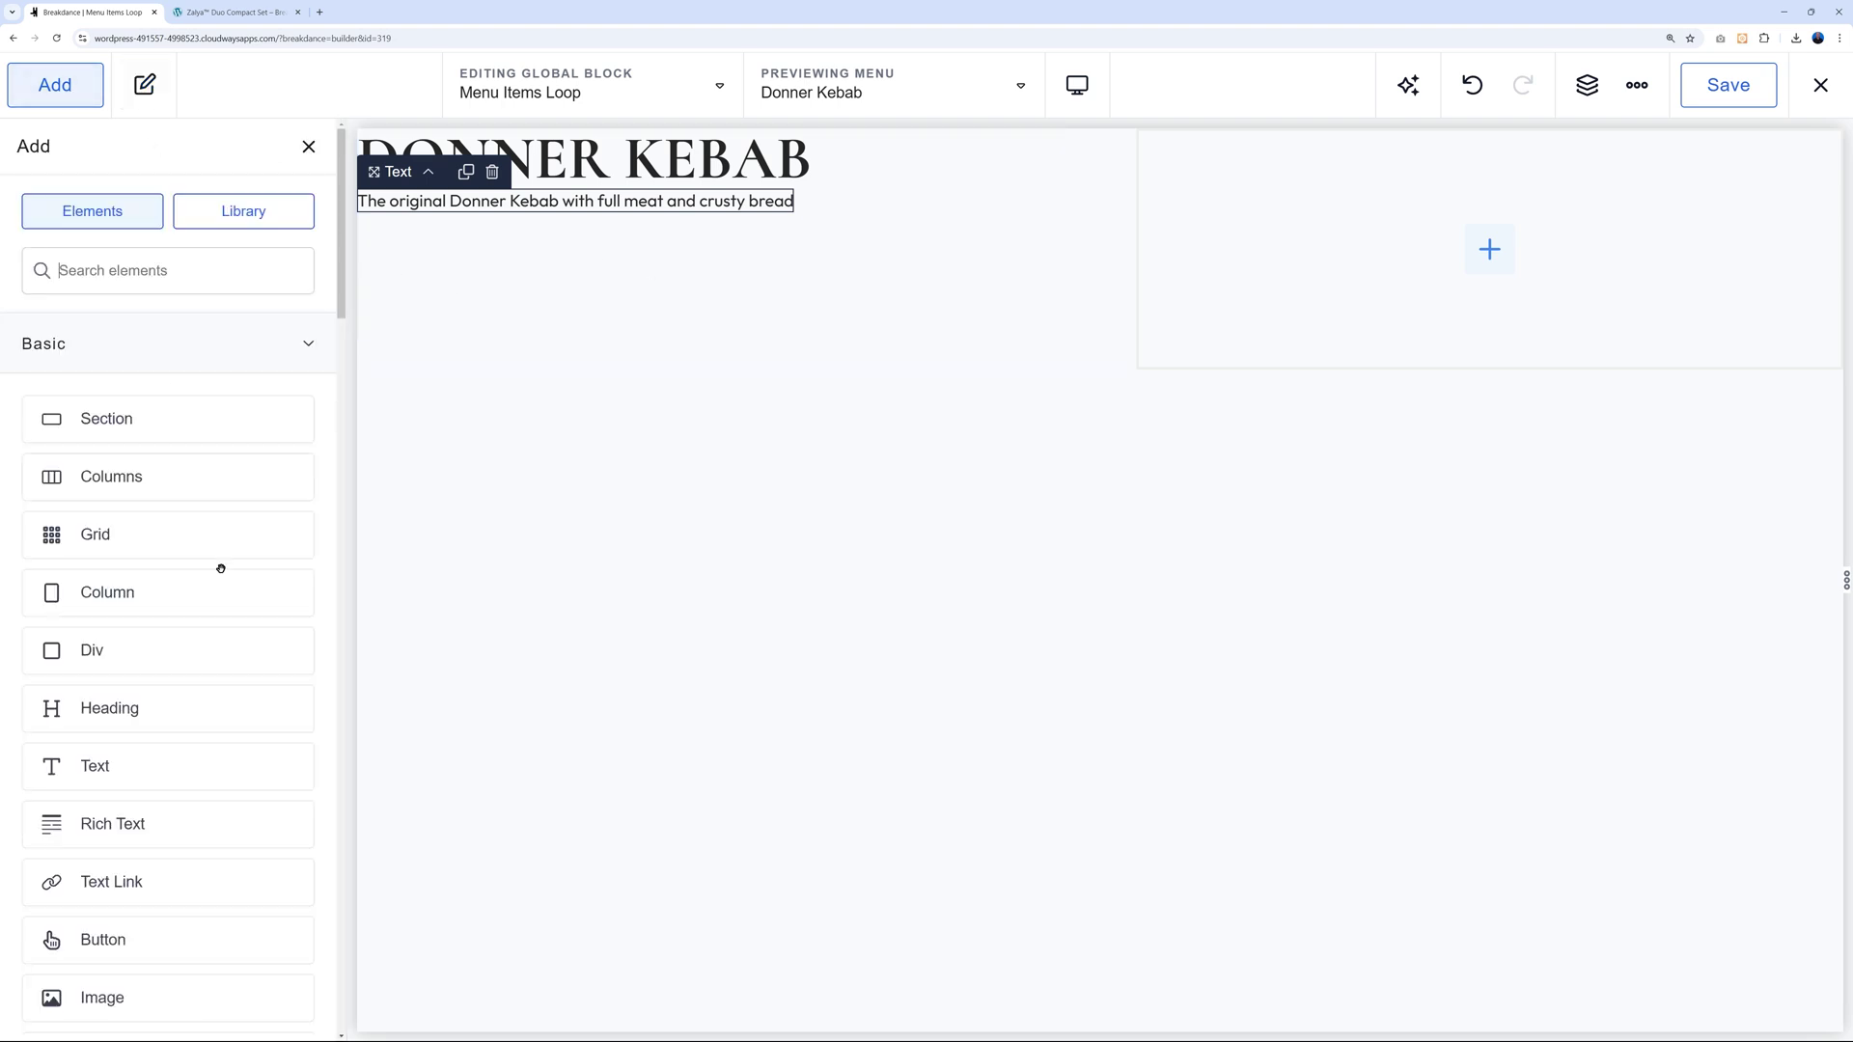
left_click(173, 722)
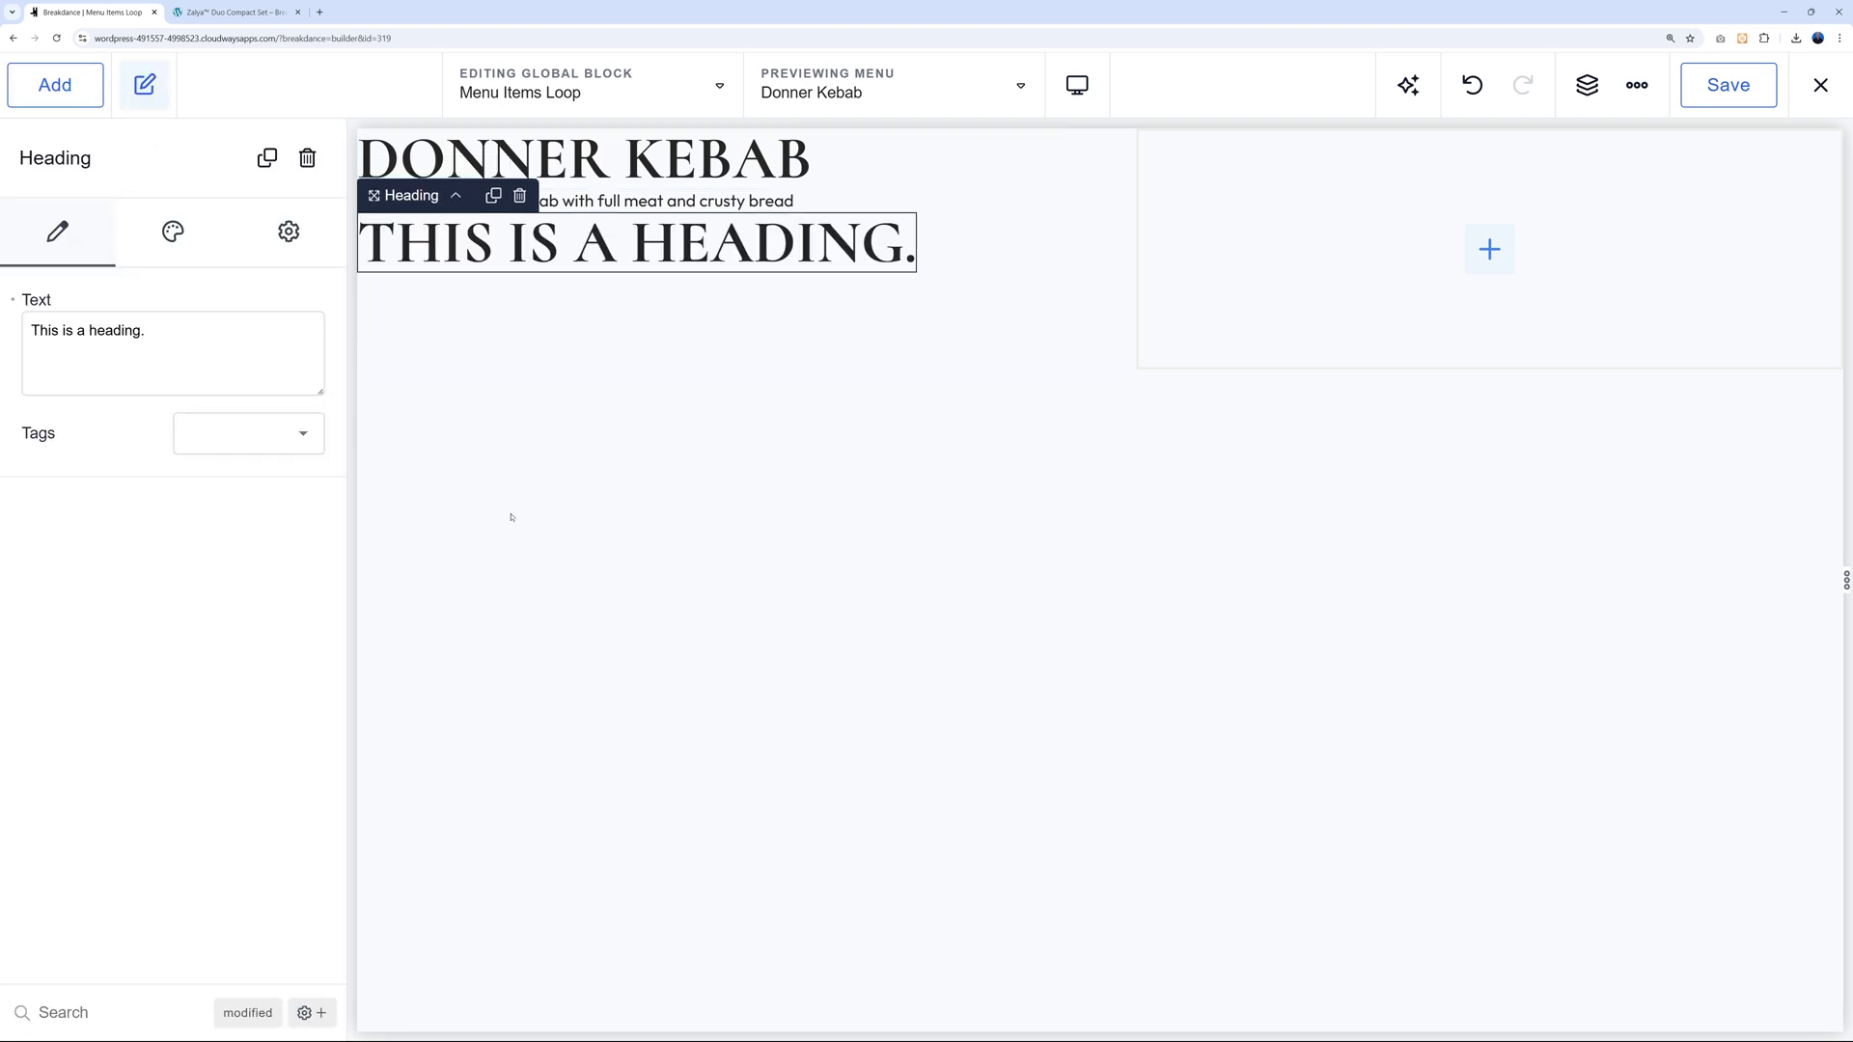
left_click(64, 299)
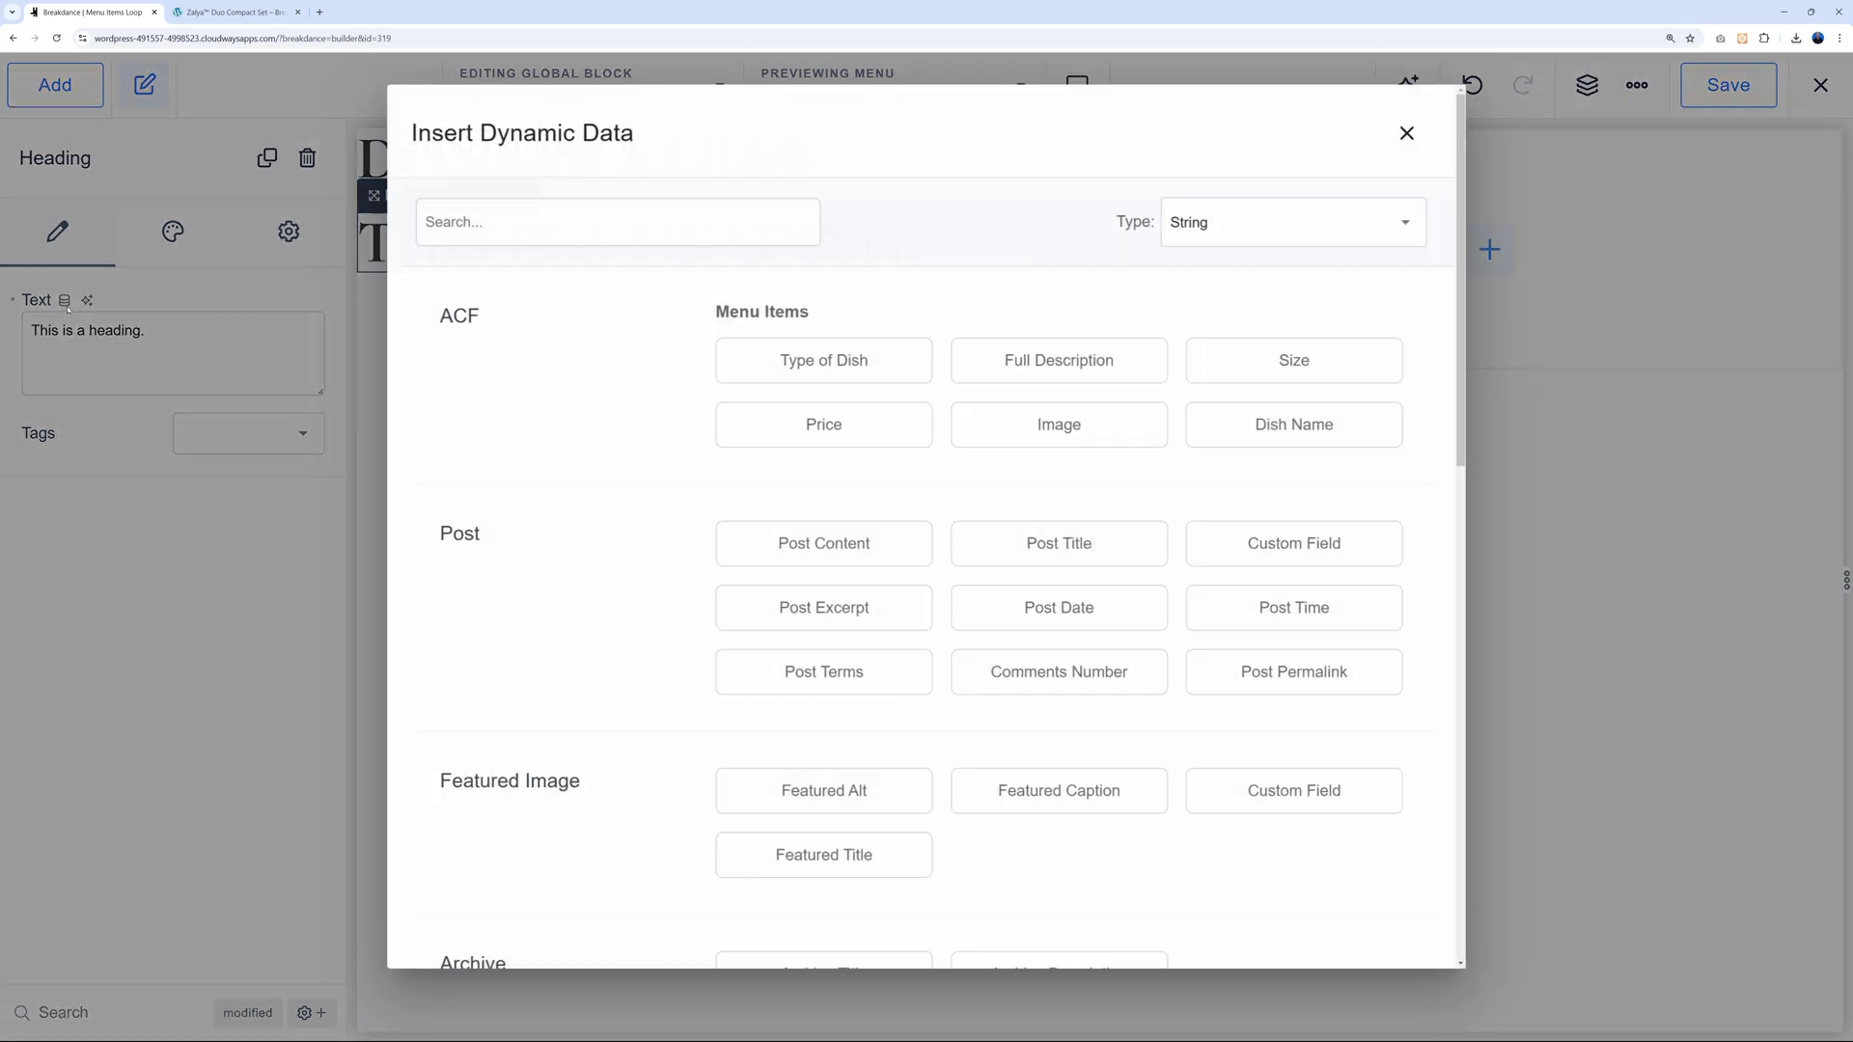
left_click(823, 423)
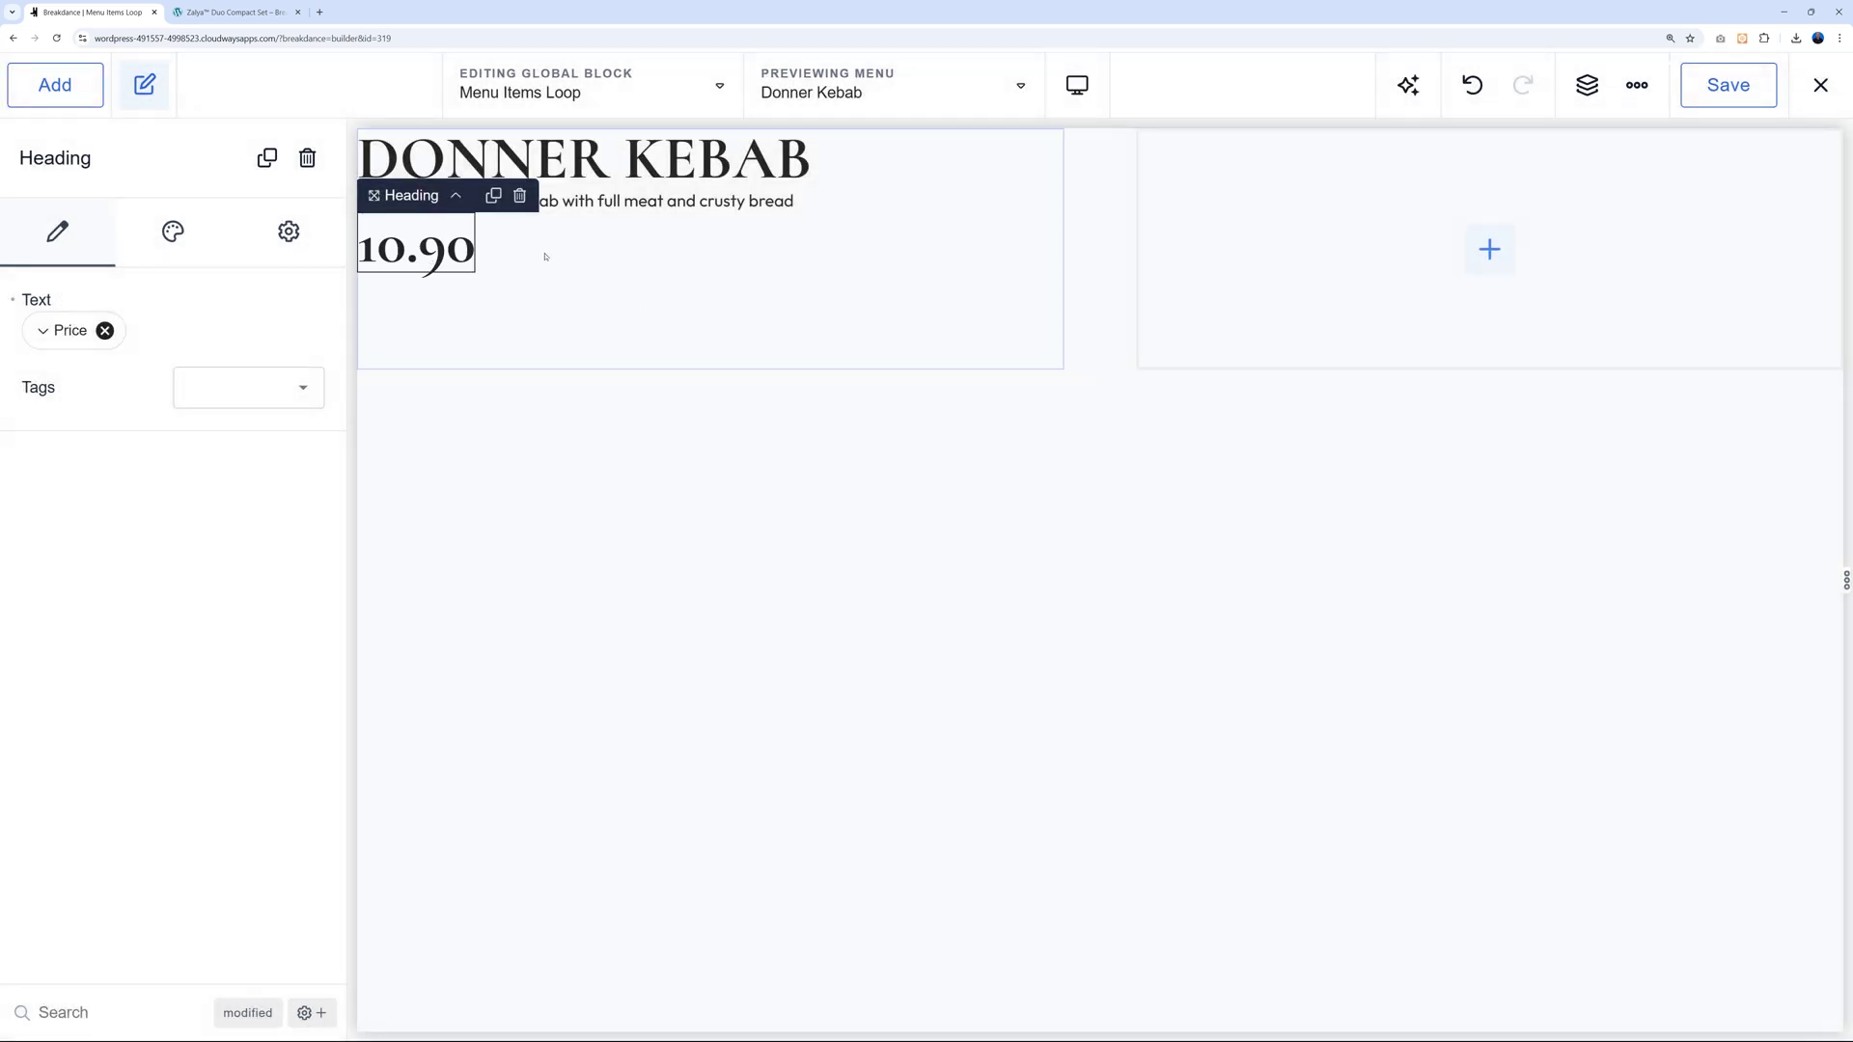
Add a Text element above the 10.90 price bound to the ACF Size field.
left_click(55, 85)
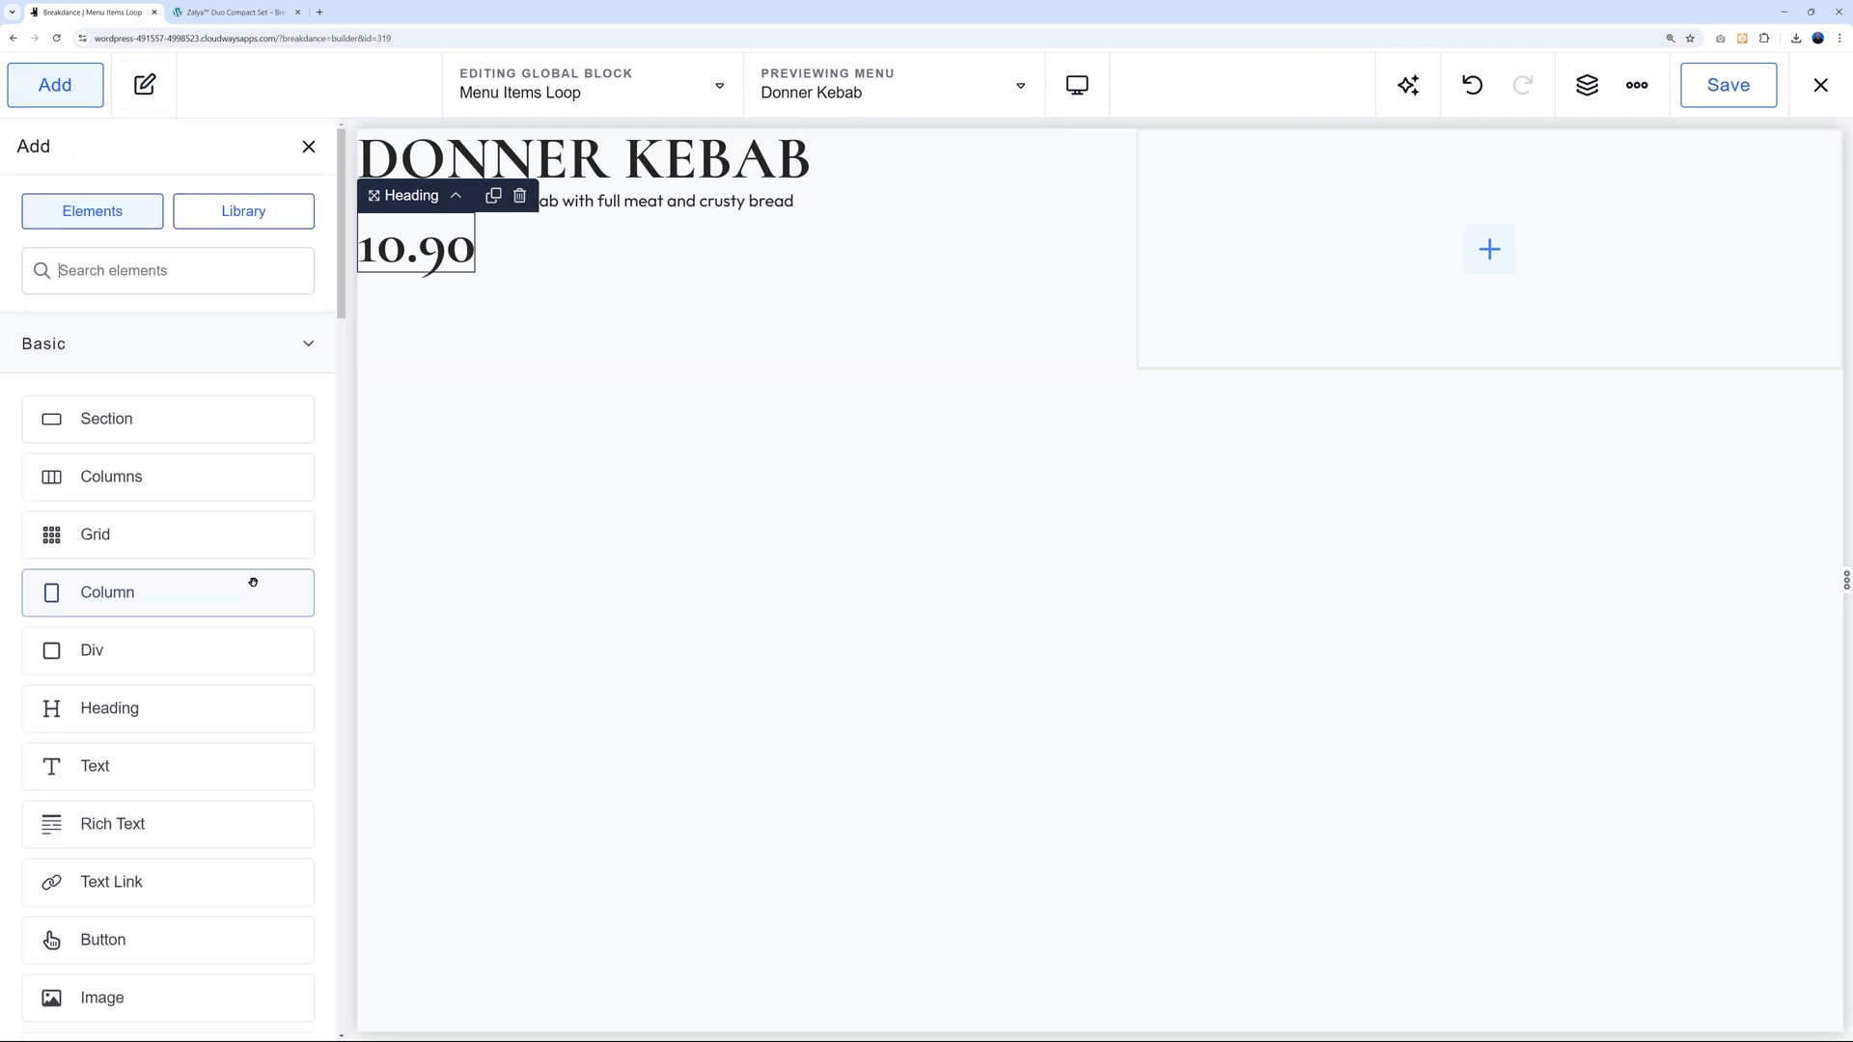
left_click(136, 765)
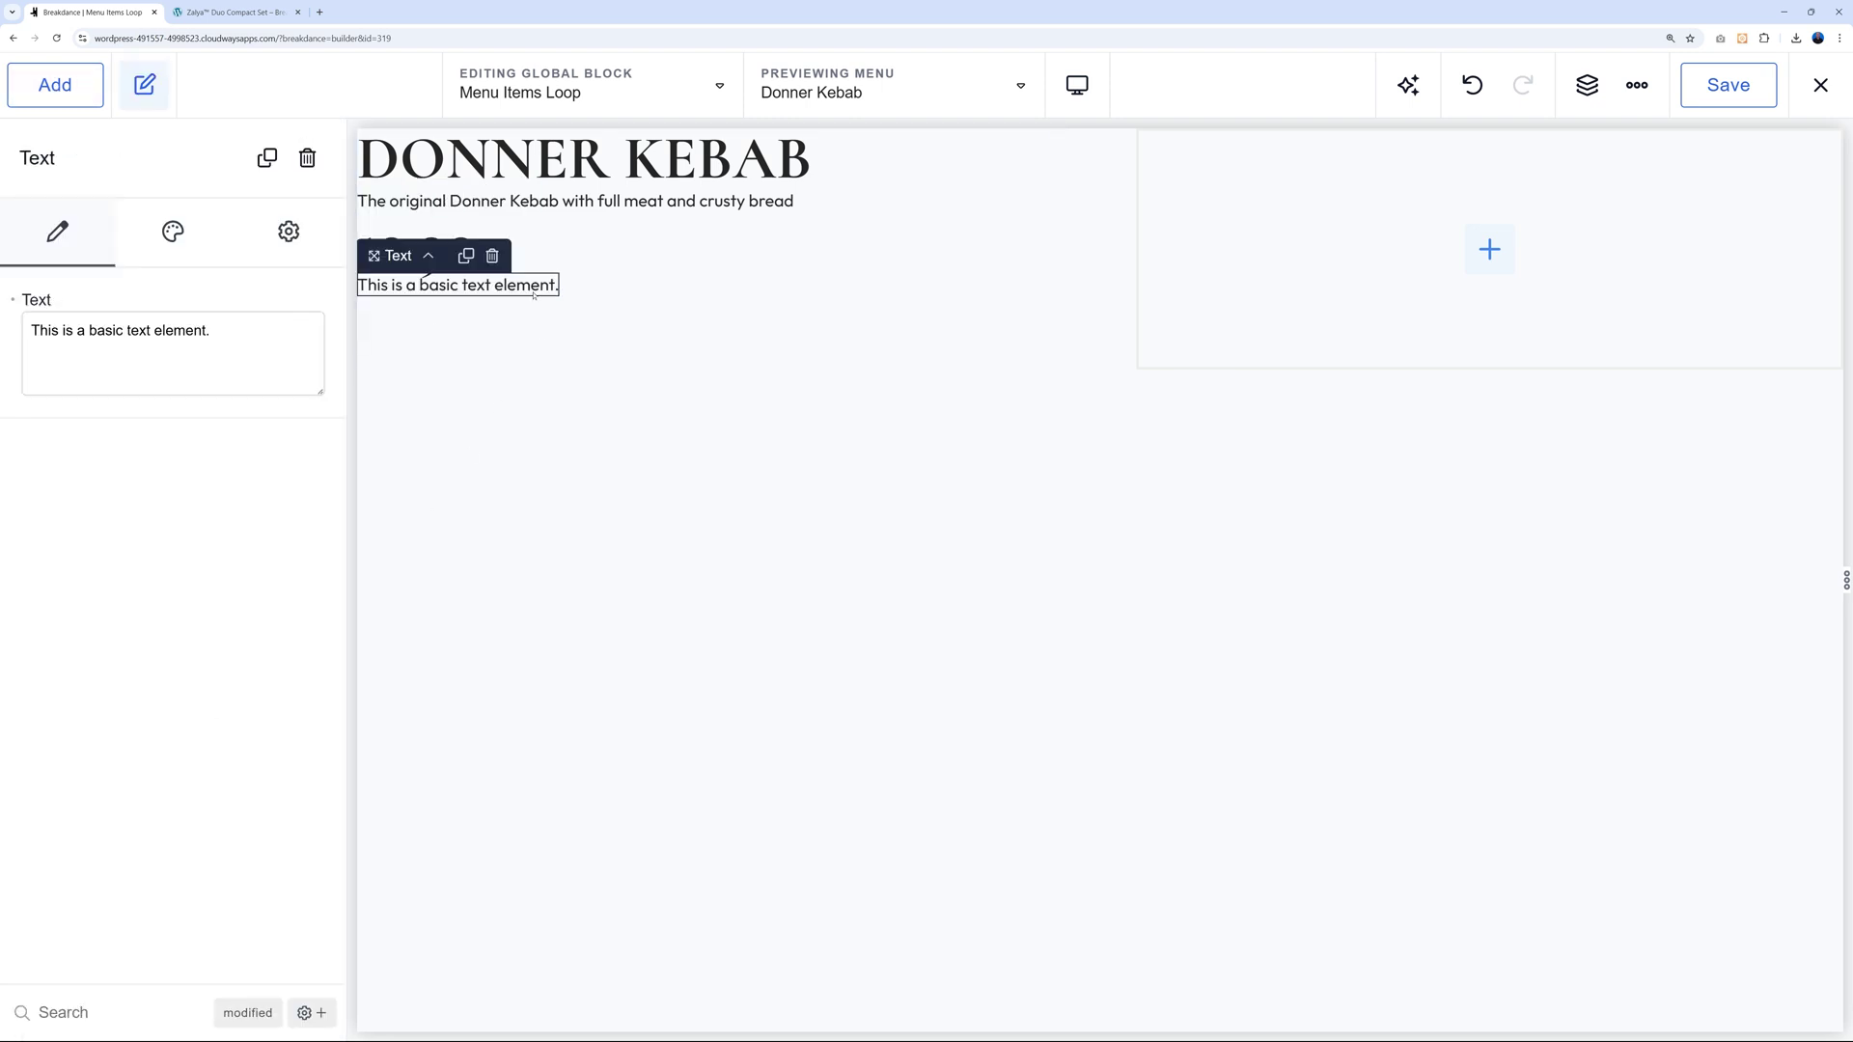
left_click_drag(525, 289, 519, 236)
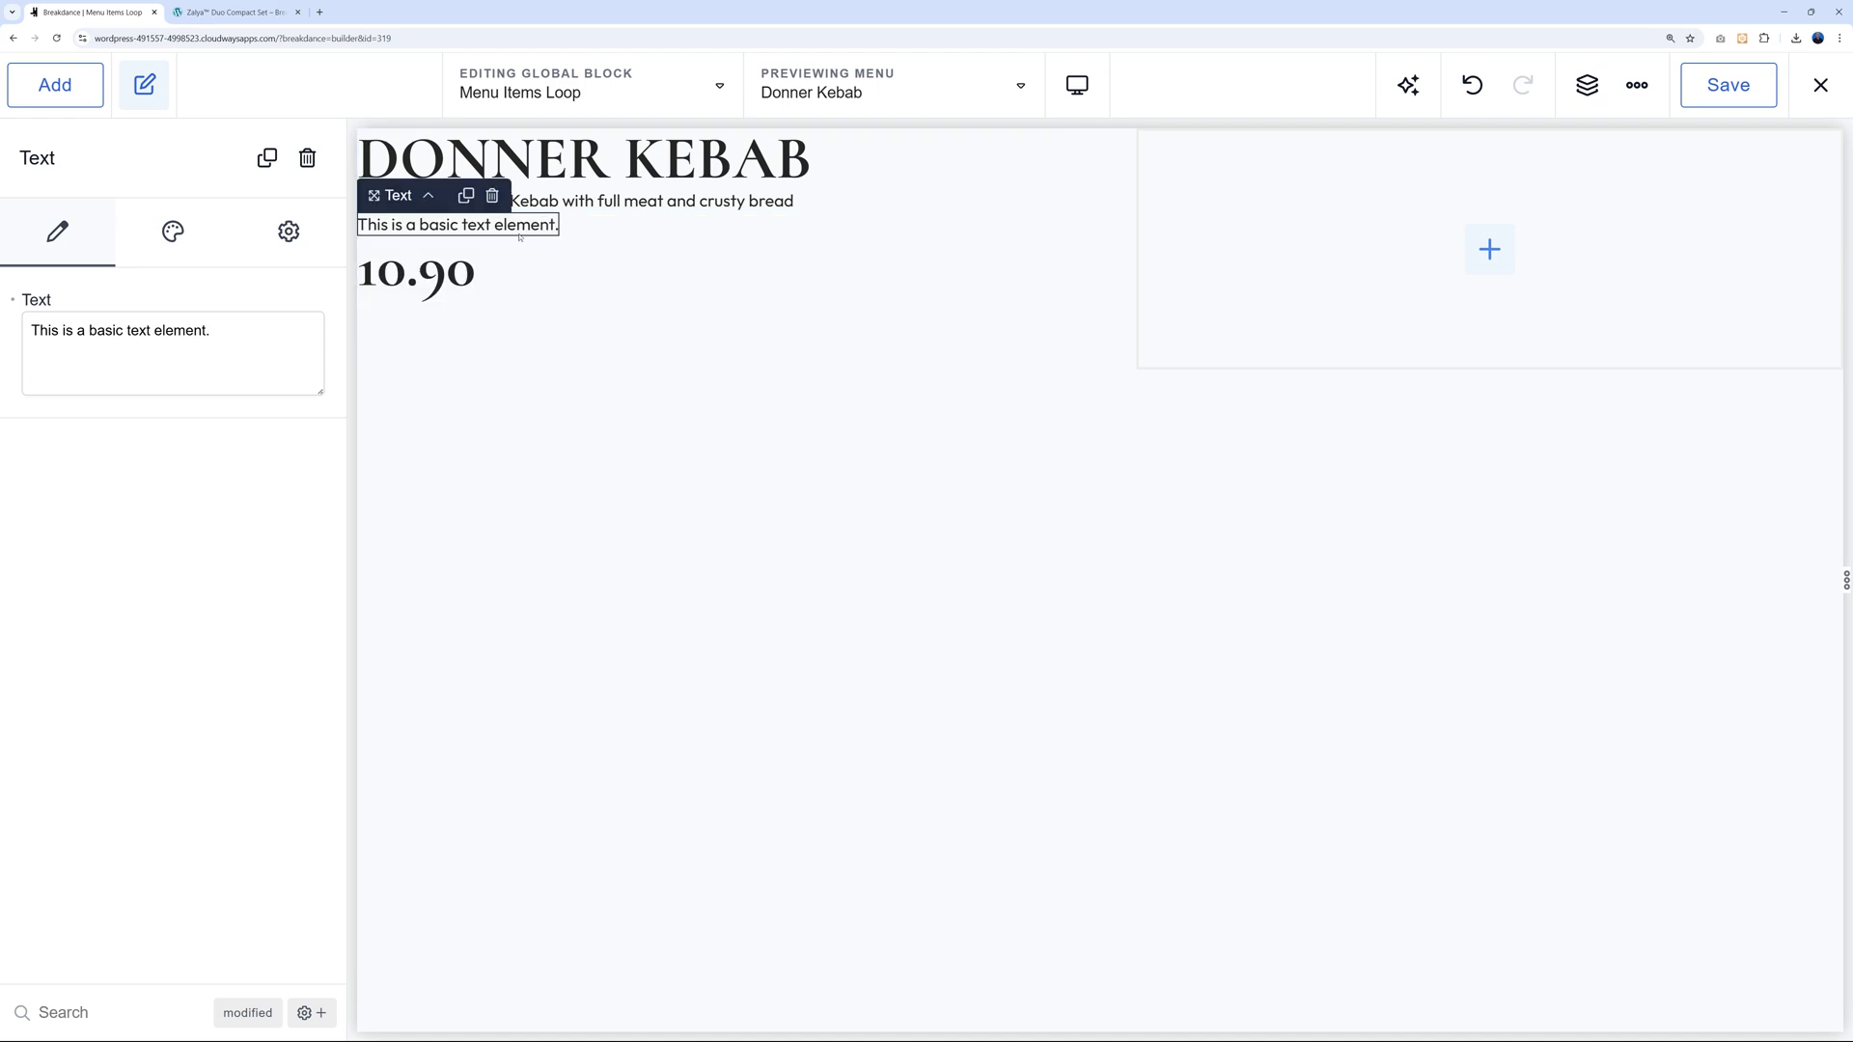
left_click(64, 298)
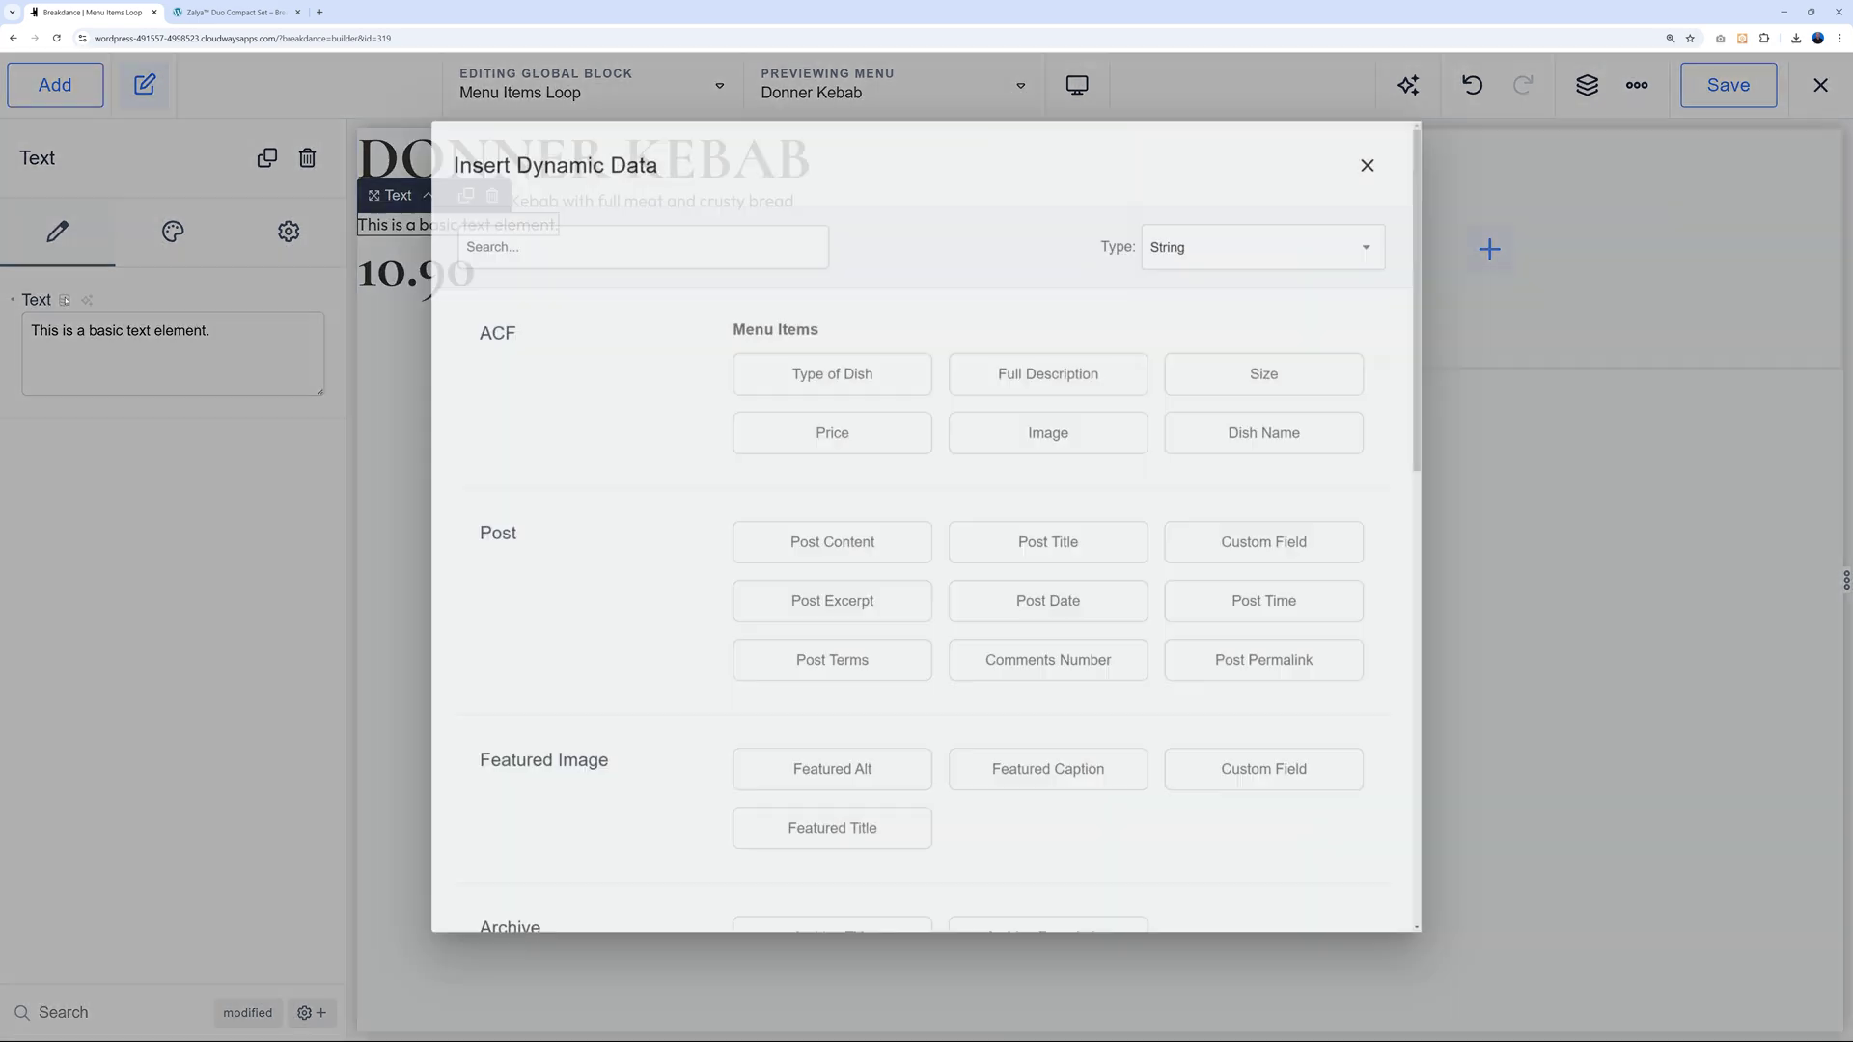
left_click(1246, 365)
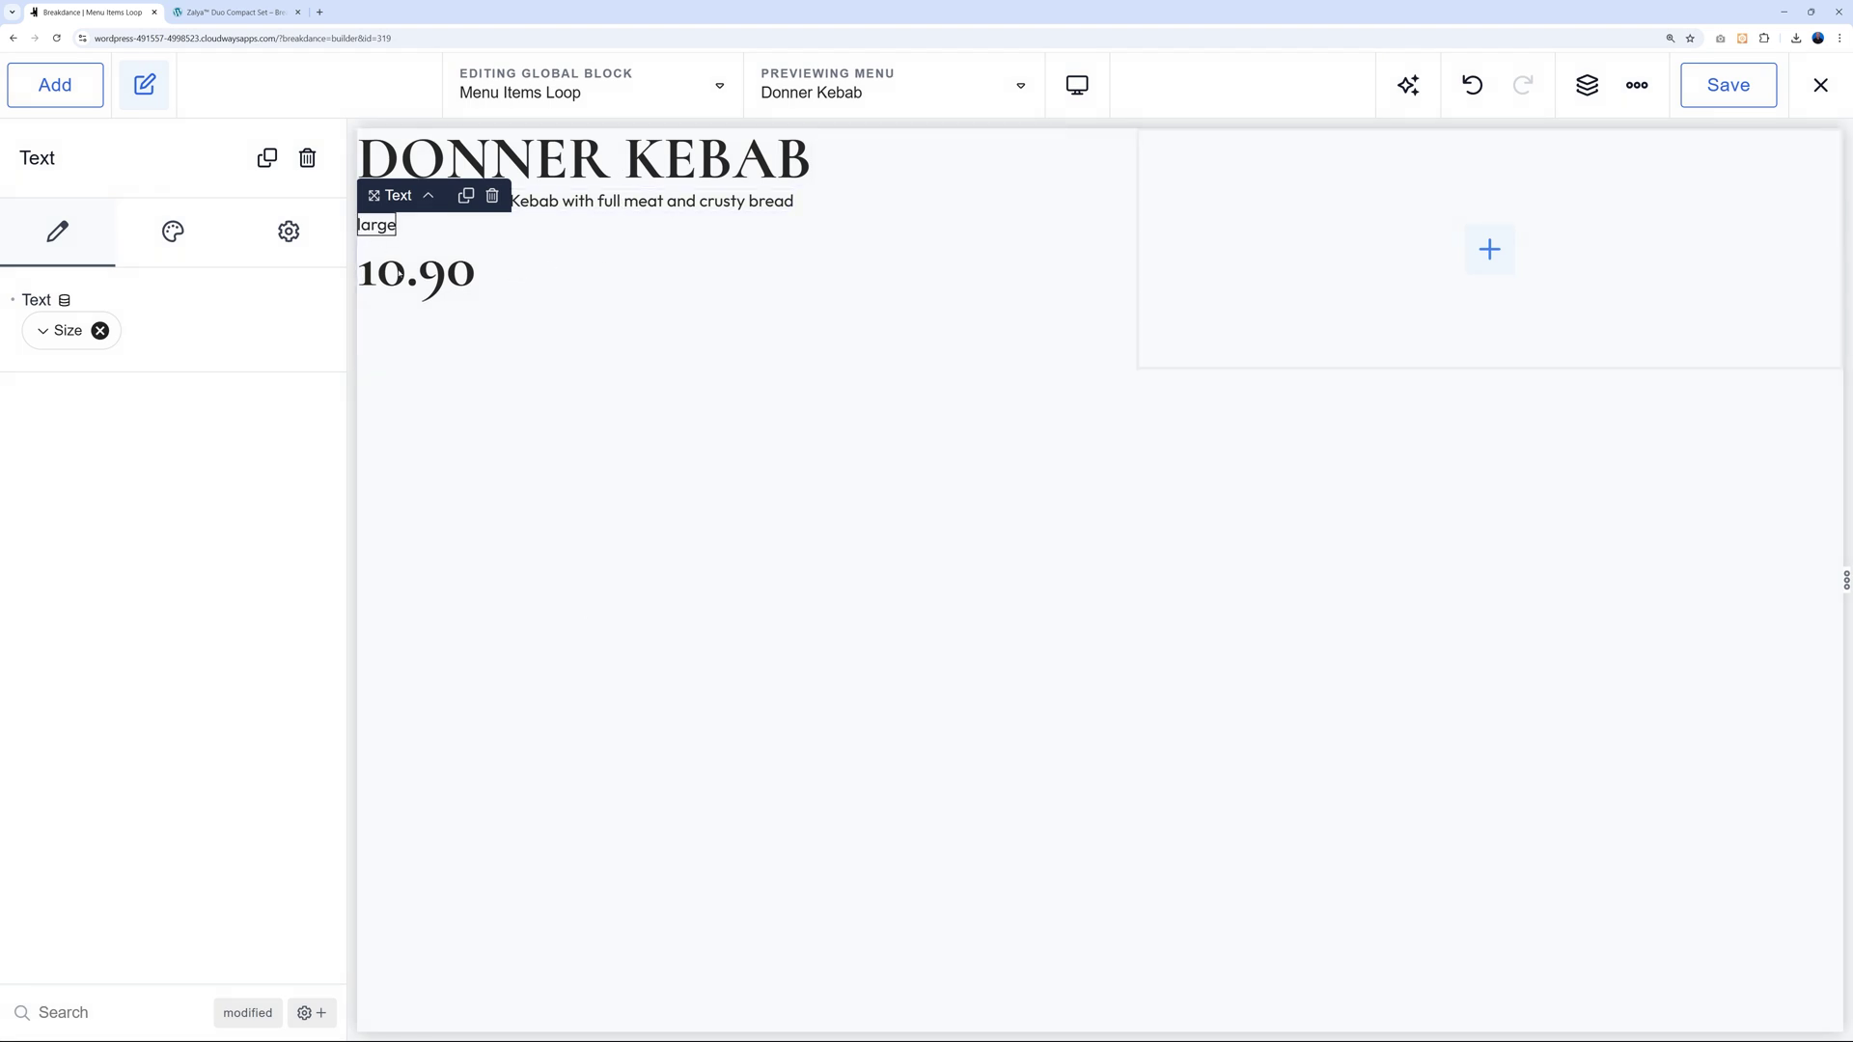
left_click(1486, 265)
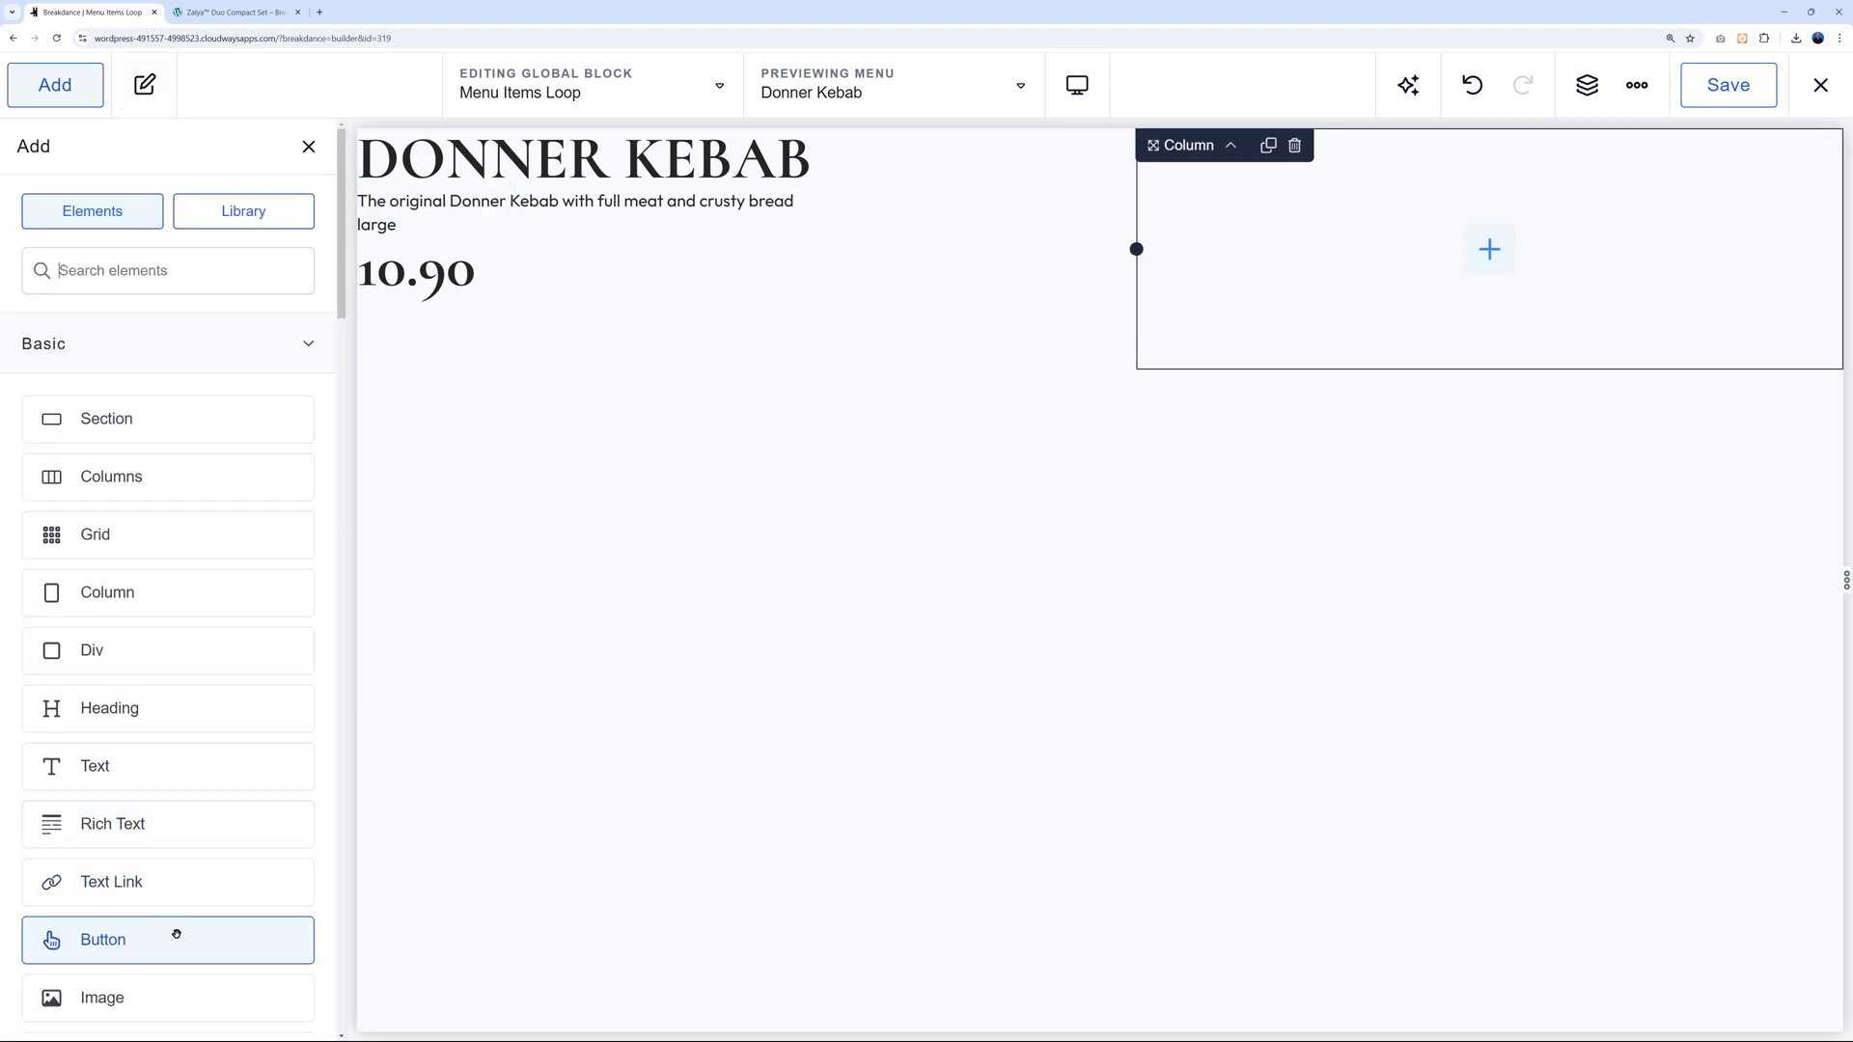
Add an Image to the right column using the ACF Image field as its media.
left_click(158, 997)
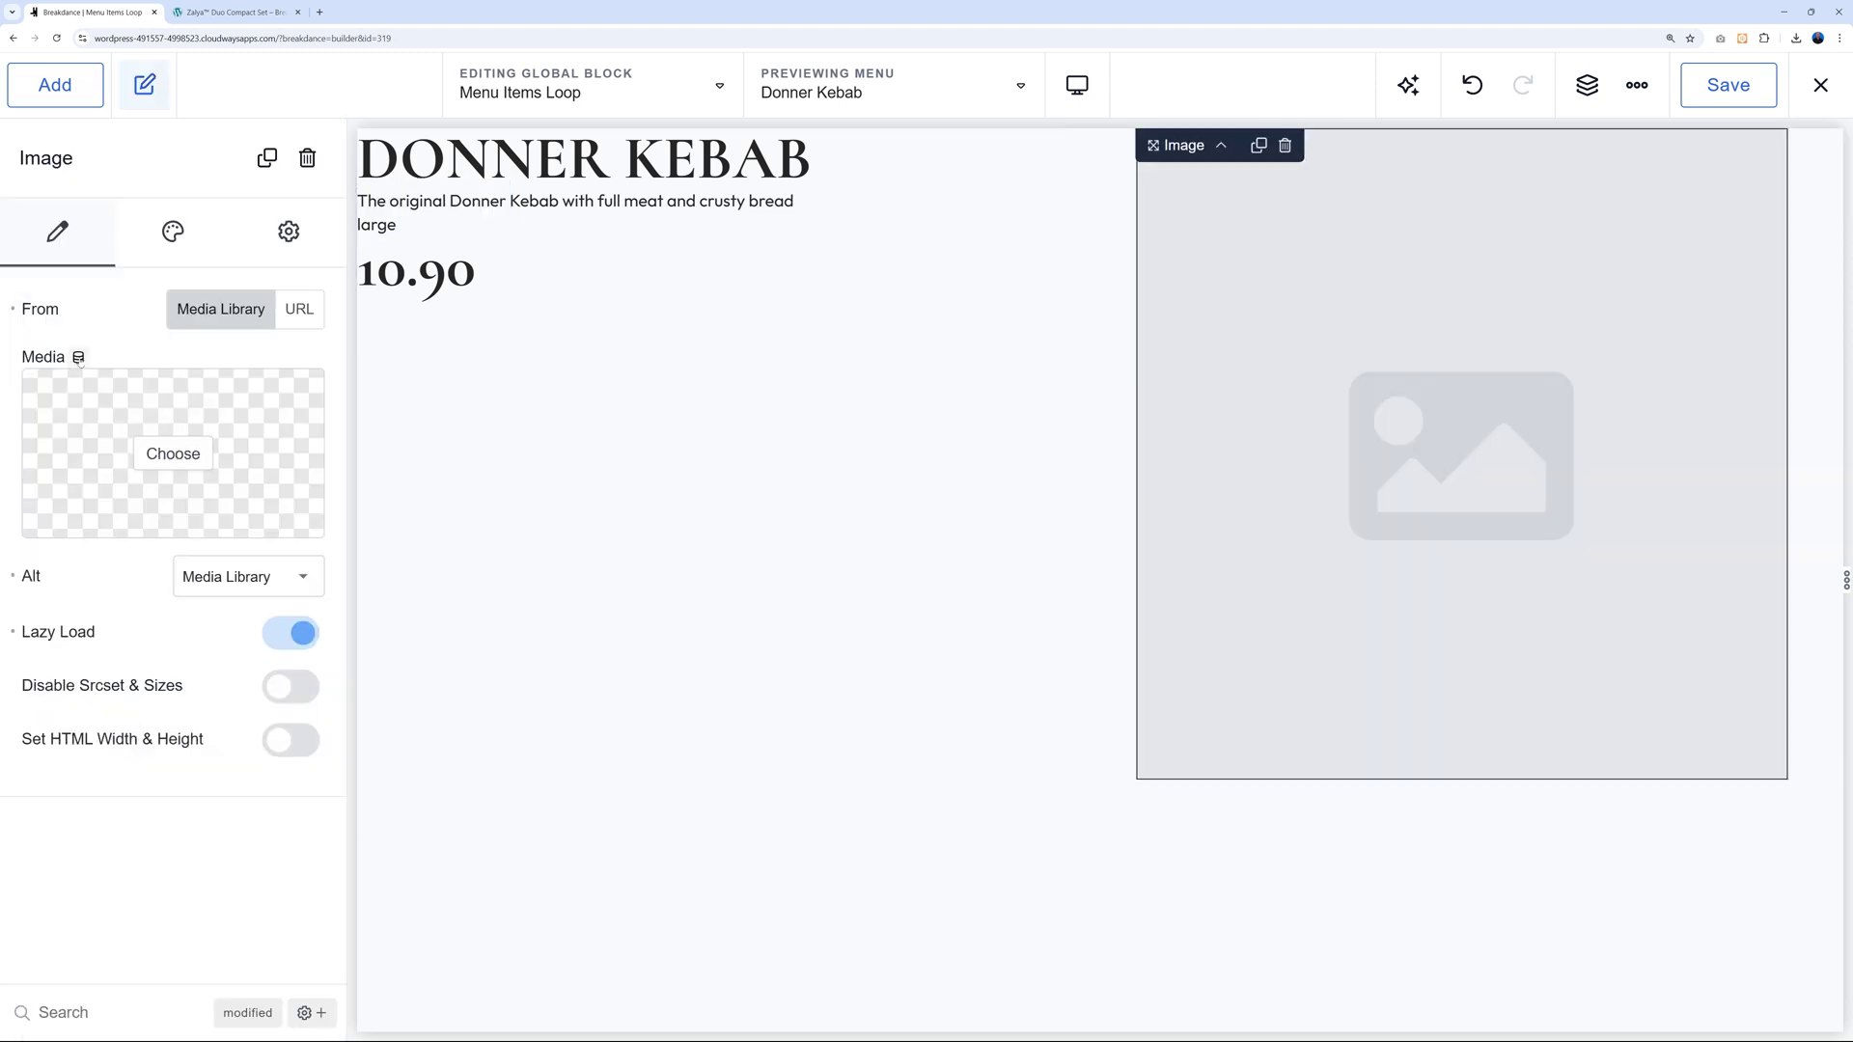
left_click(79, 357)
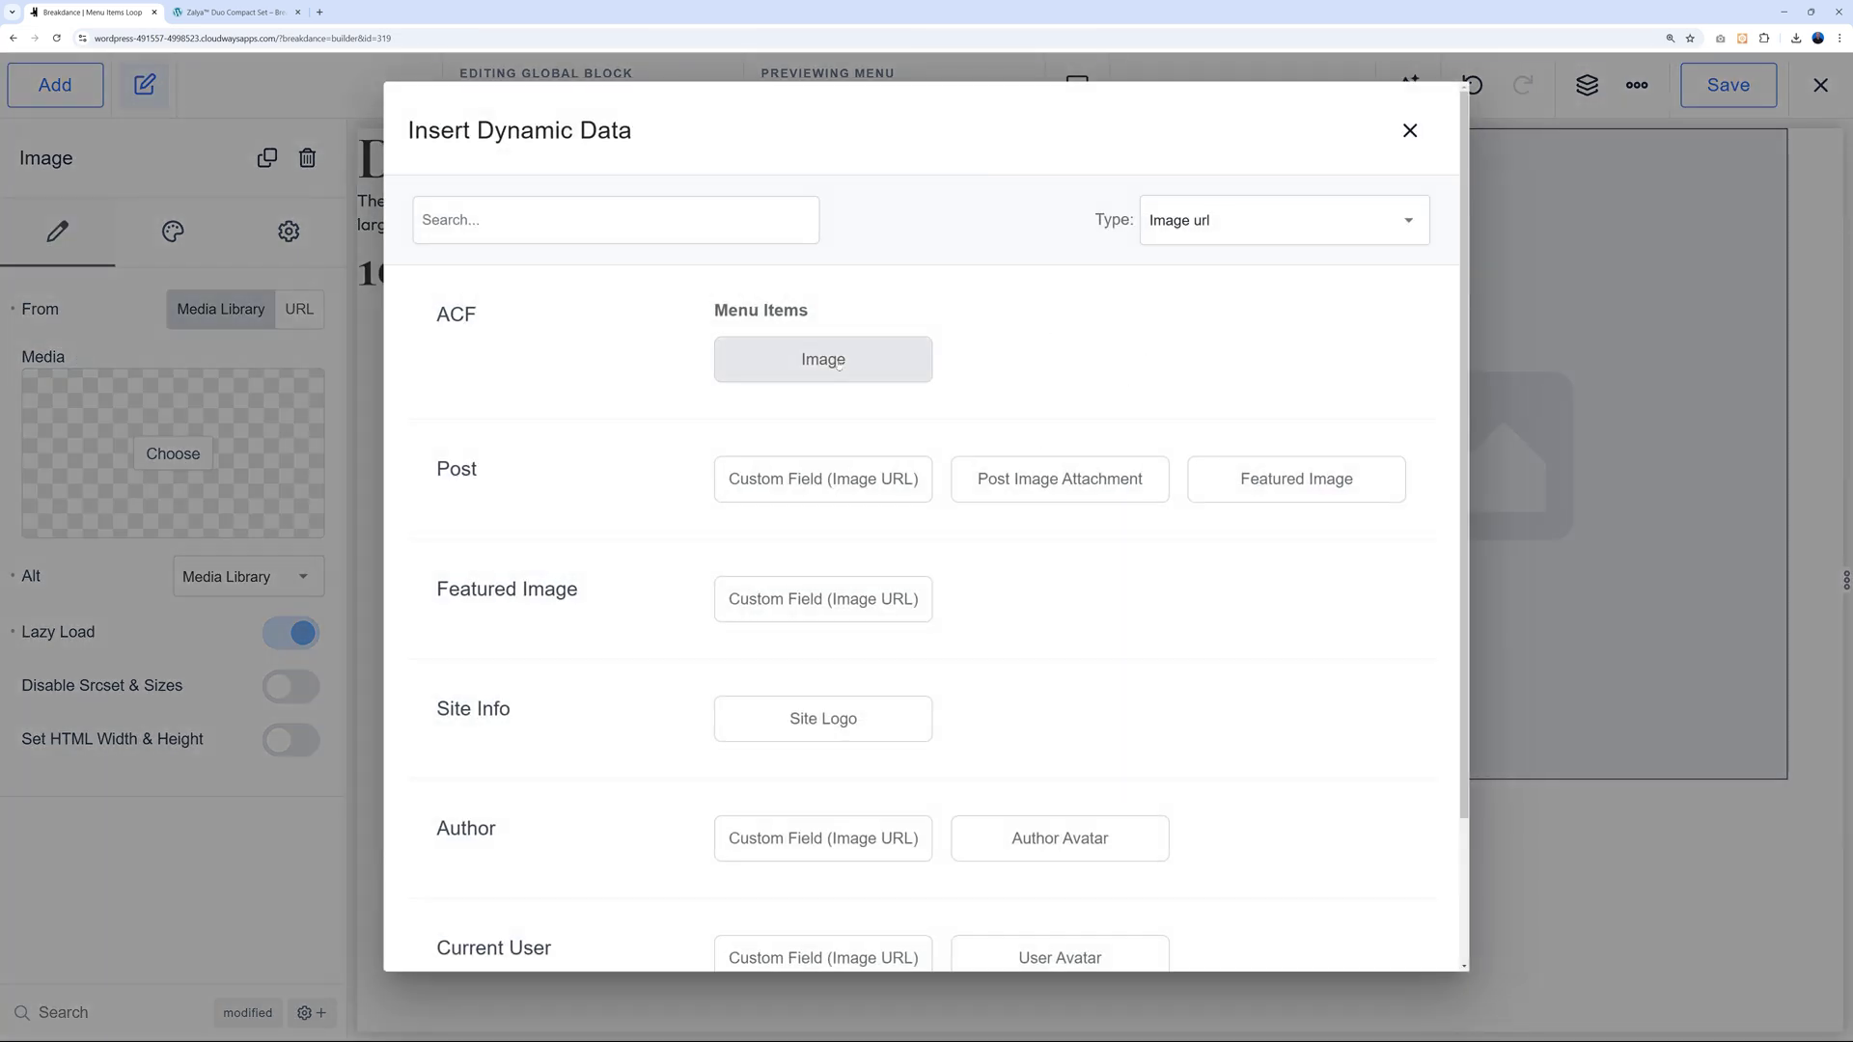
left_click(839, 363)
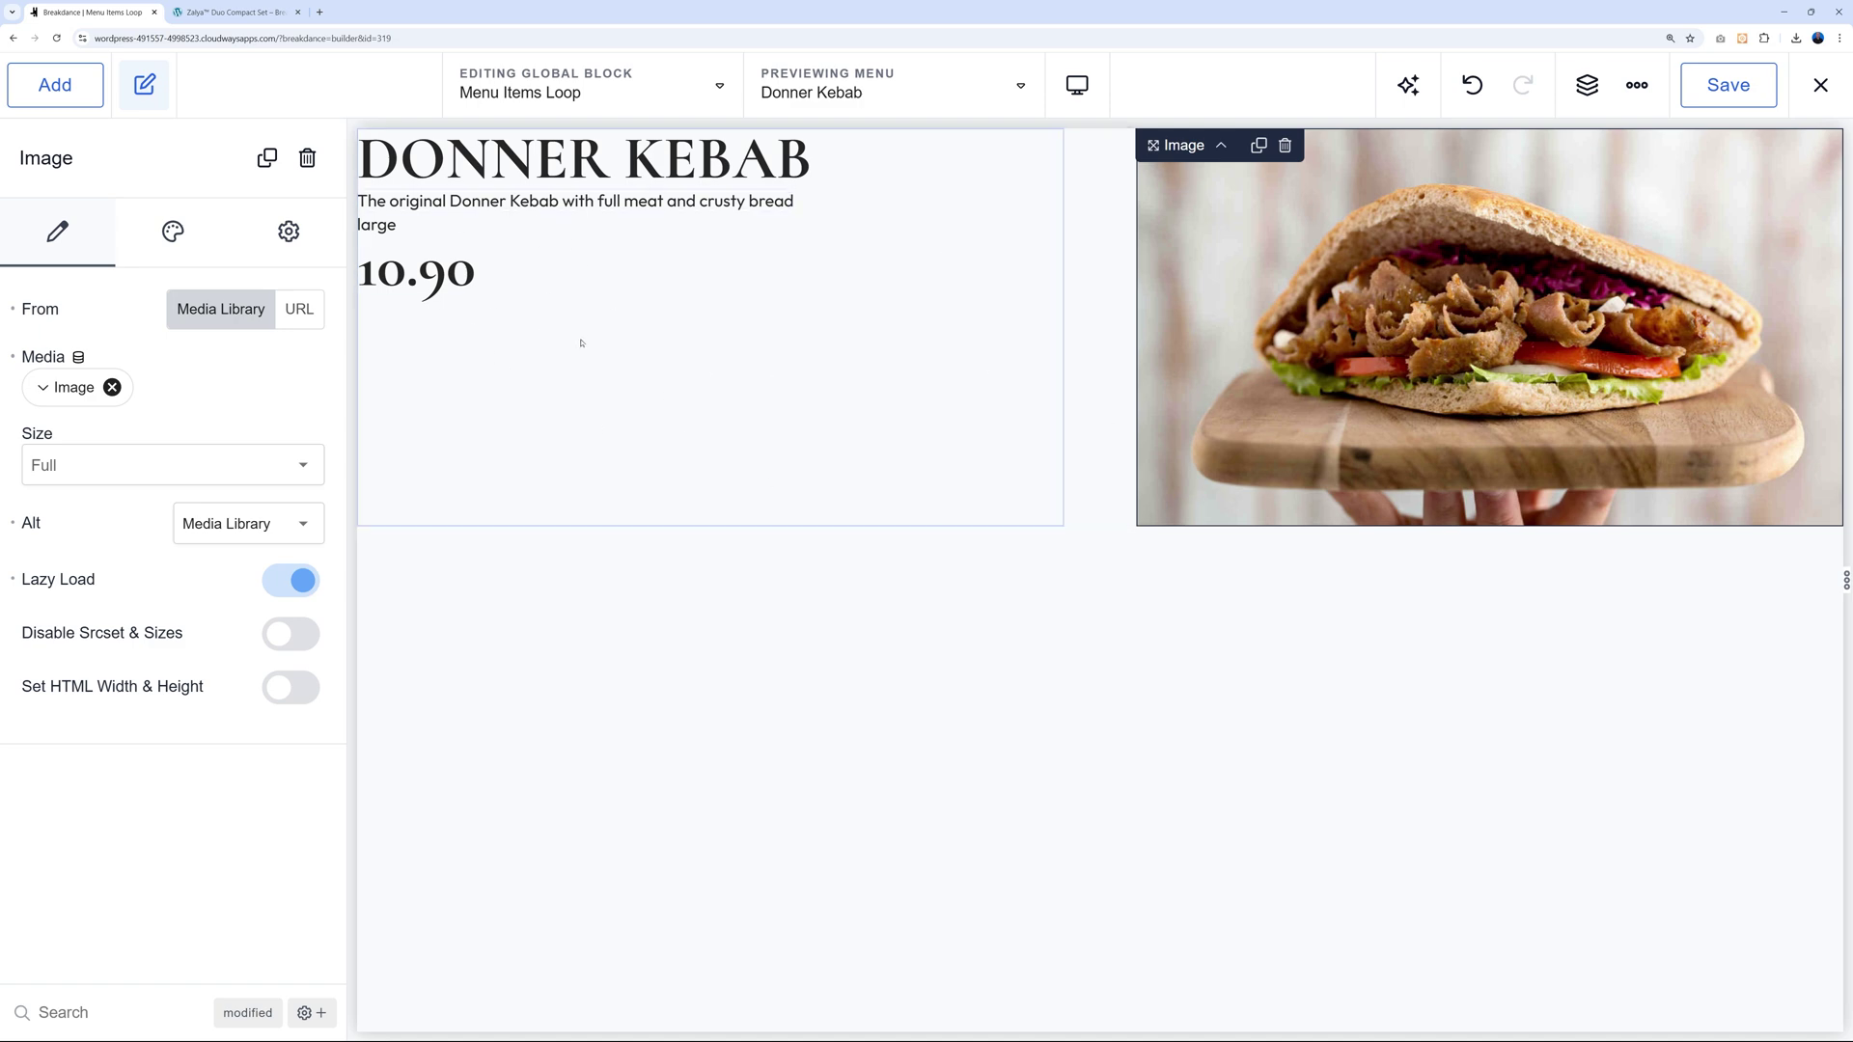
Save the Menu Items Loop block and exit to WordPress.
left_click(1727, 85)
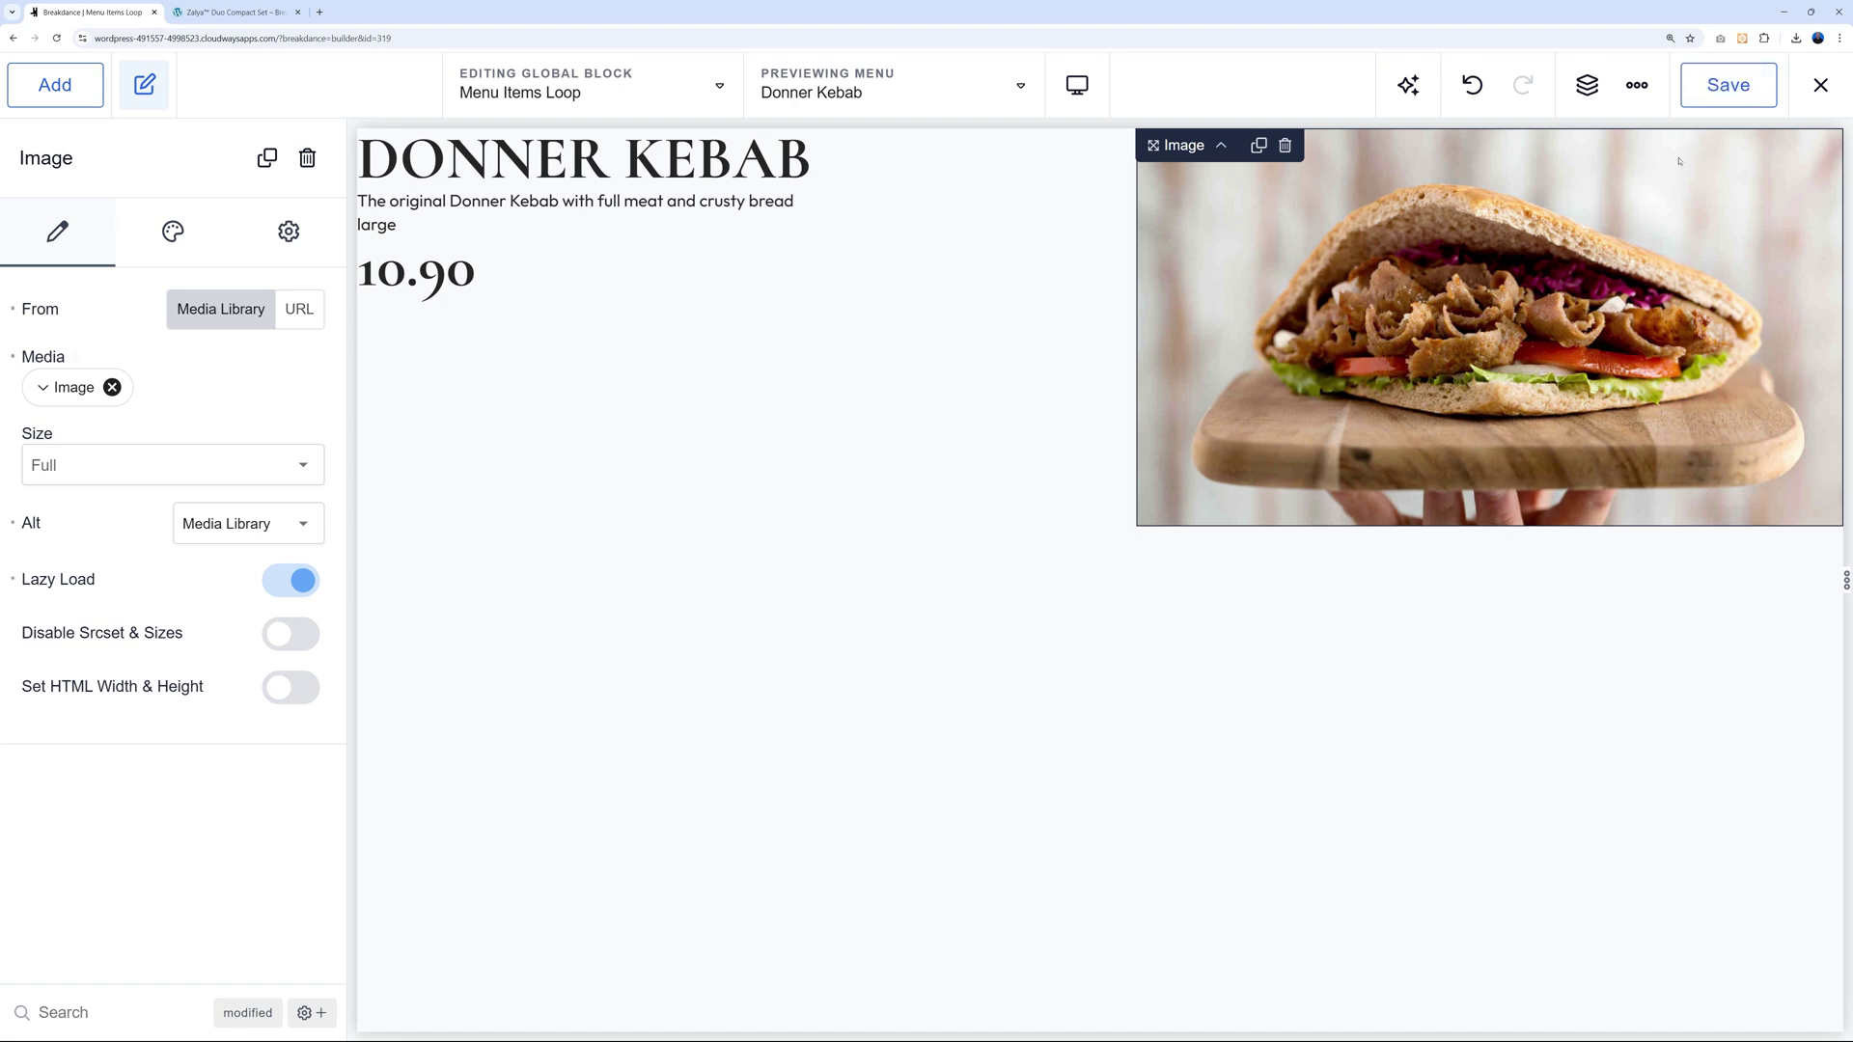
left_click(1820, 85)
left_click(1755, 193)
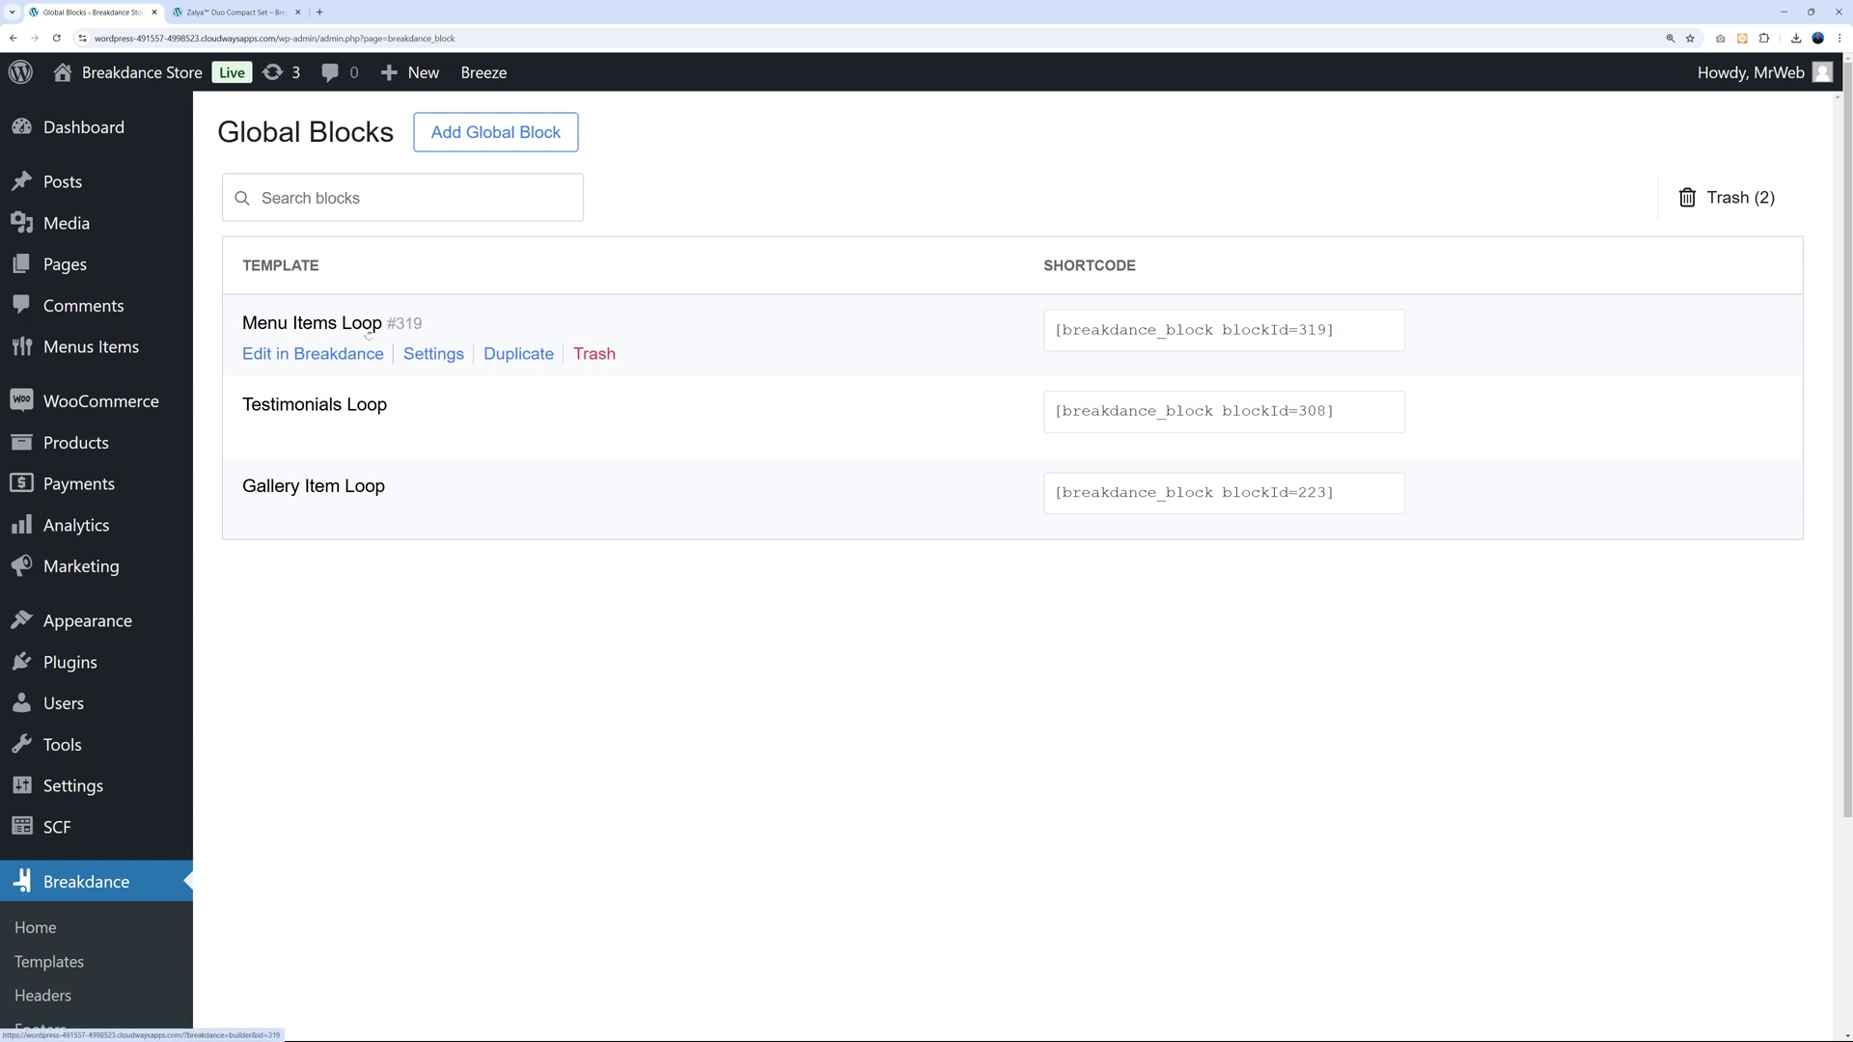
Open Menu Page in Breakdance from the Pages list.
left_click(65, 269)
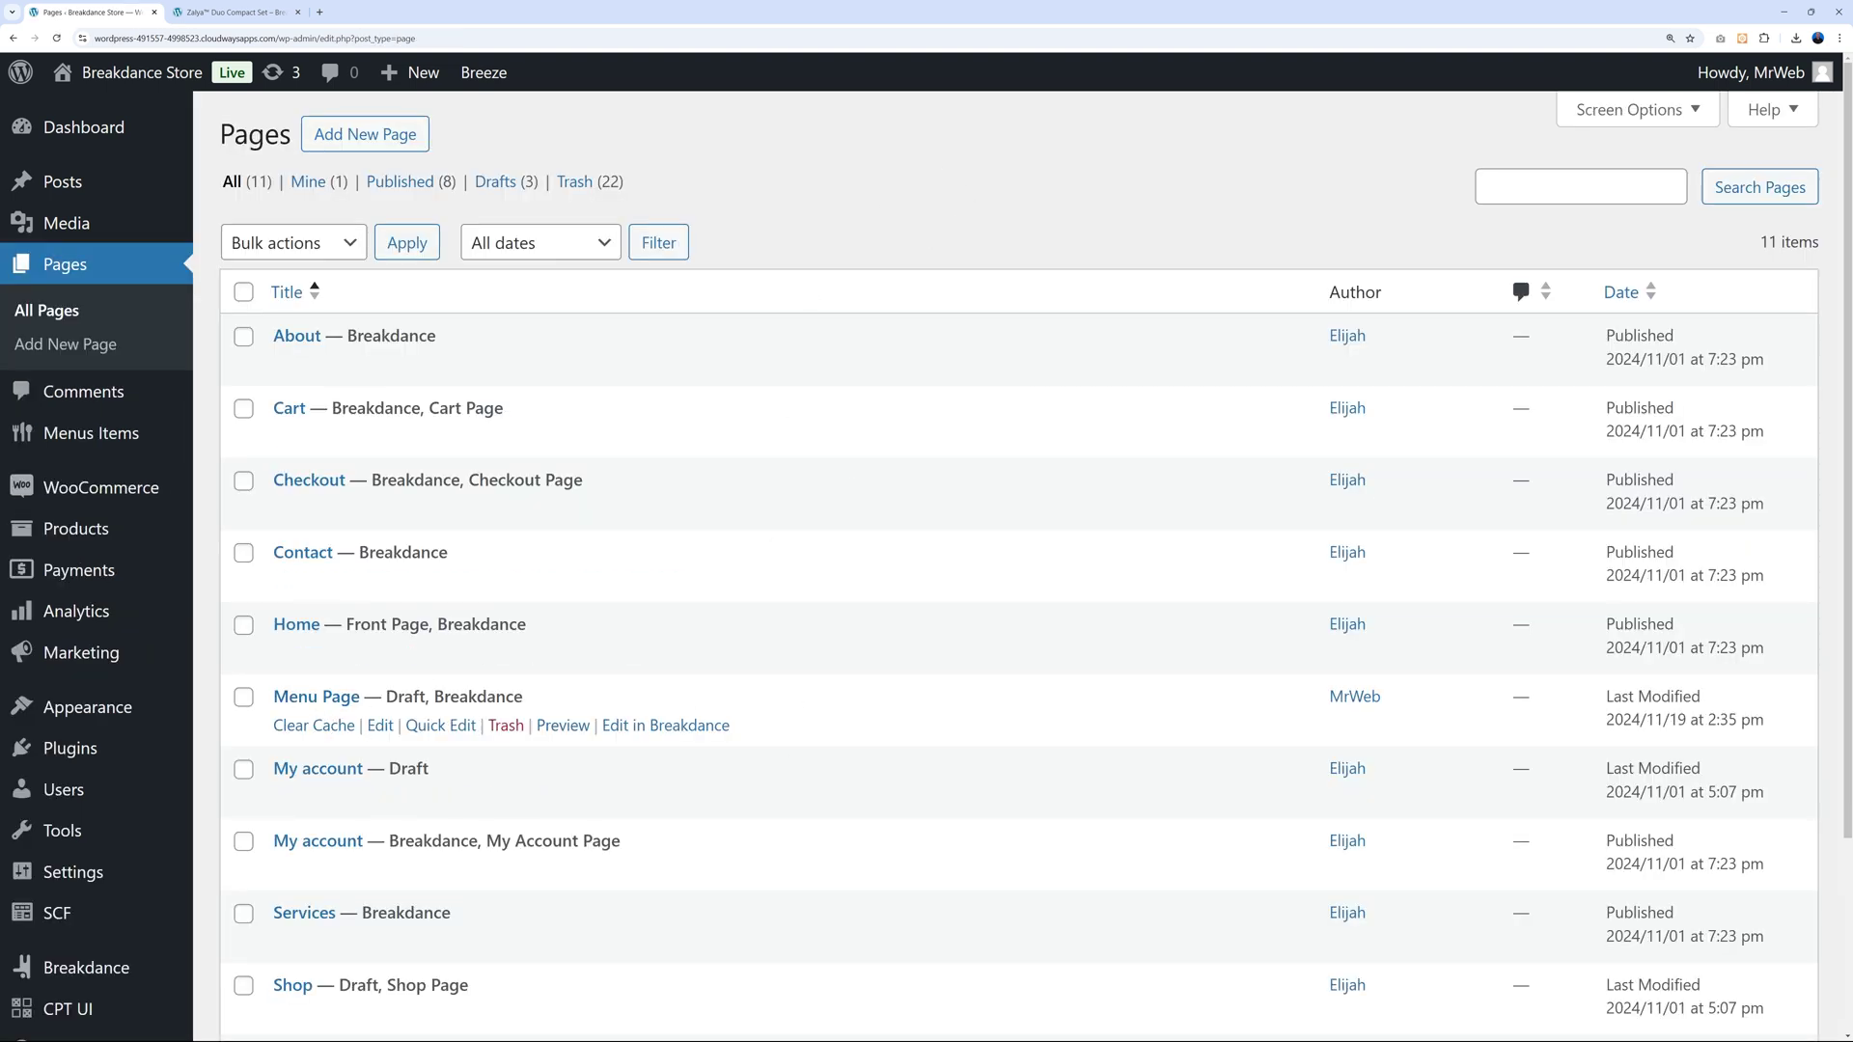
left_click(684, 729)
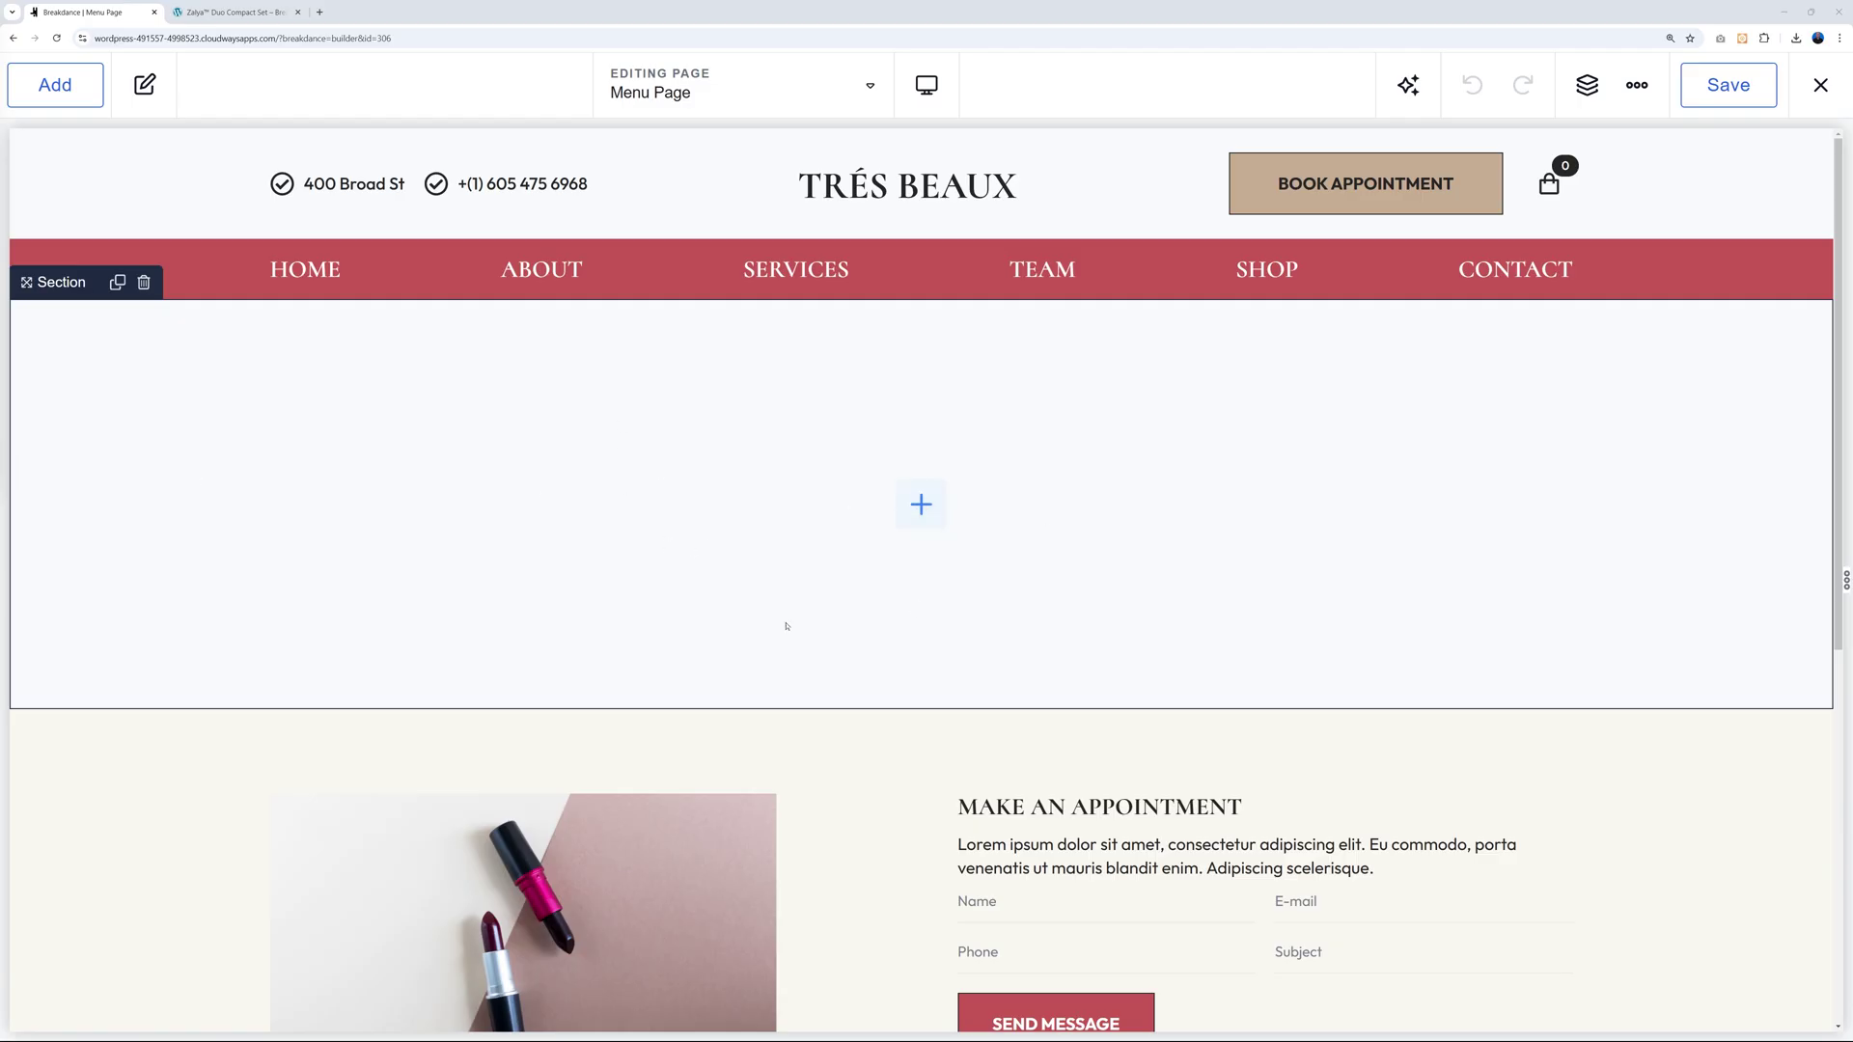
Add a Post Loop Builder that repeats the Menu Items Loop global block.
left_click(55, 84)
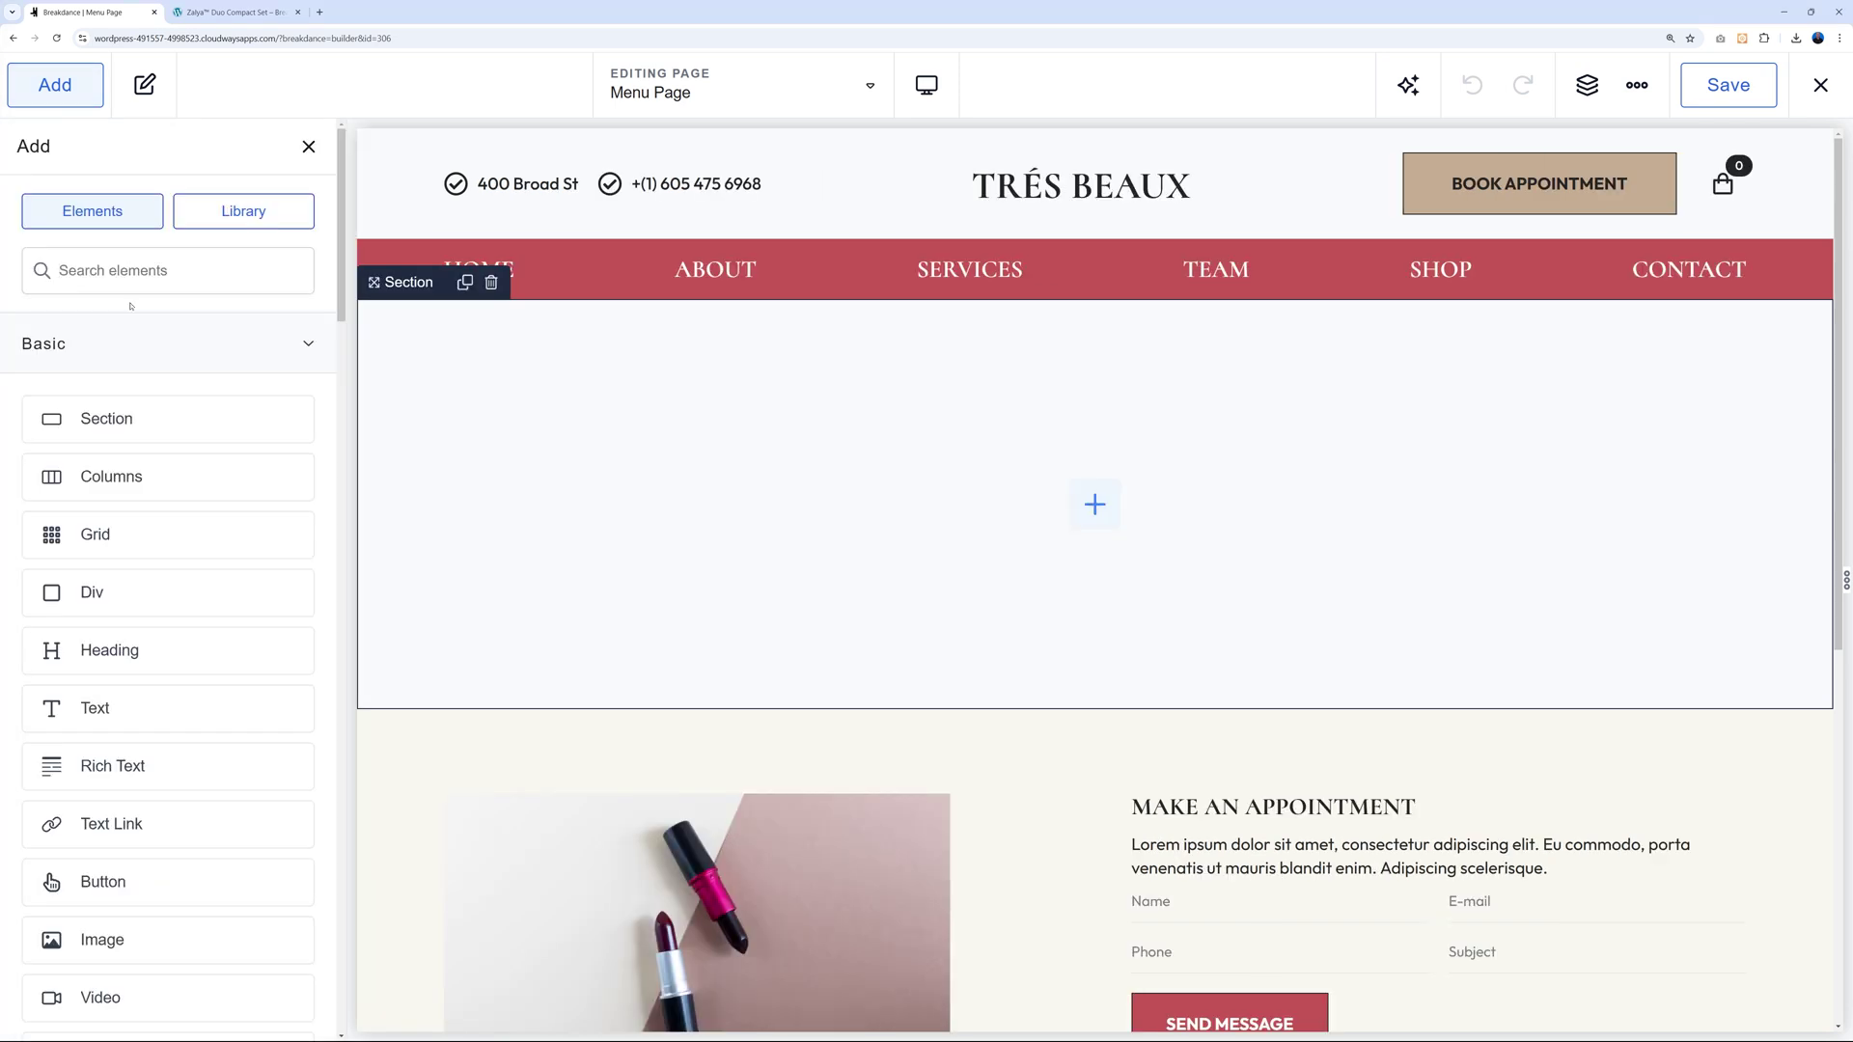
type("loop")
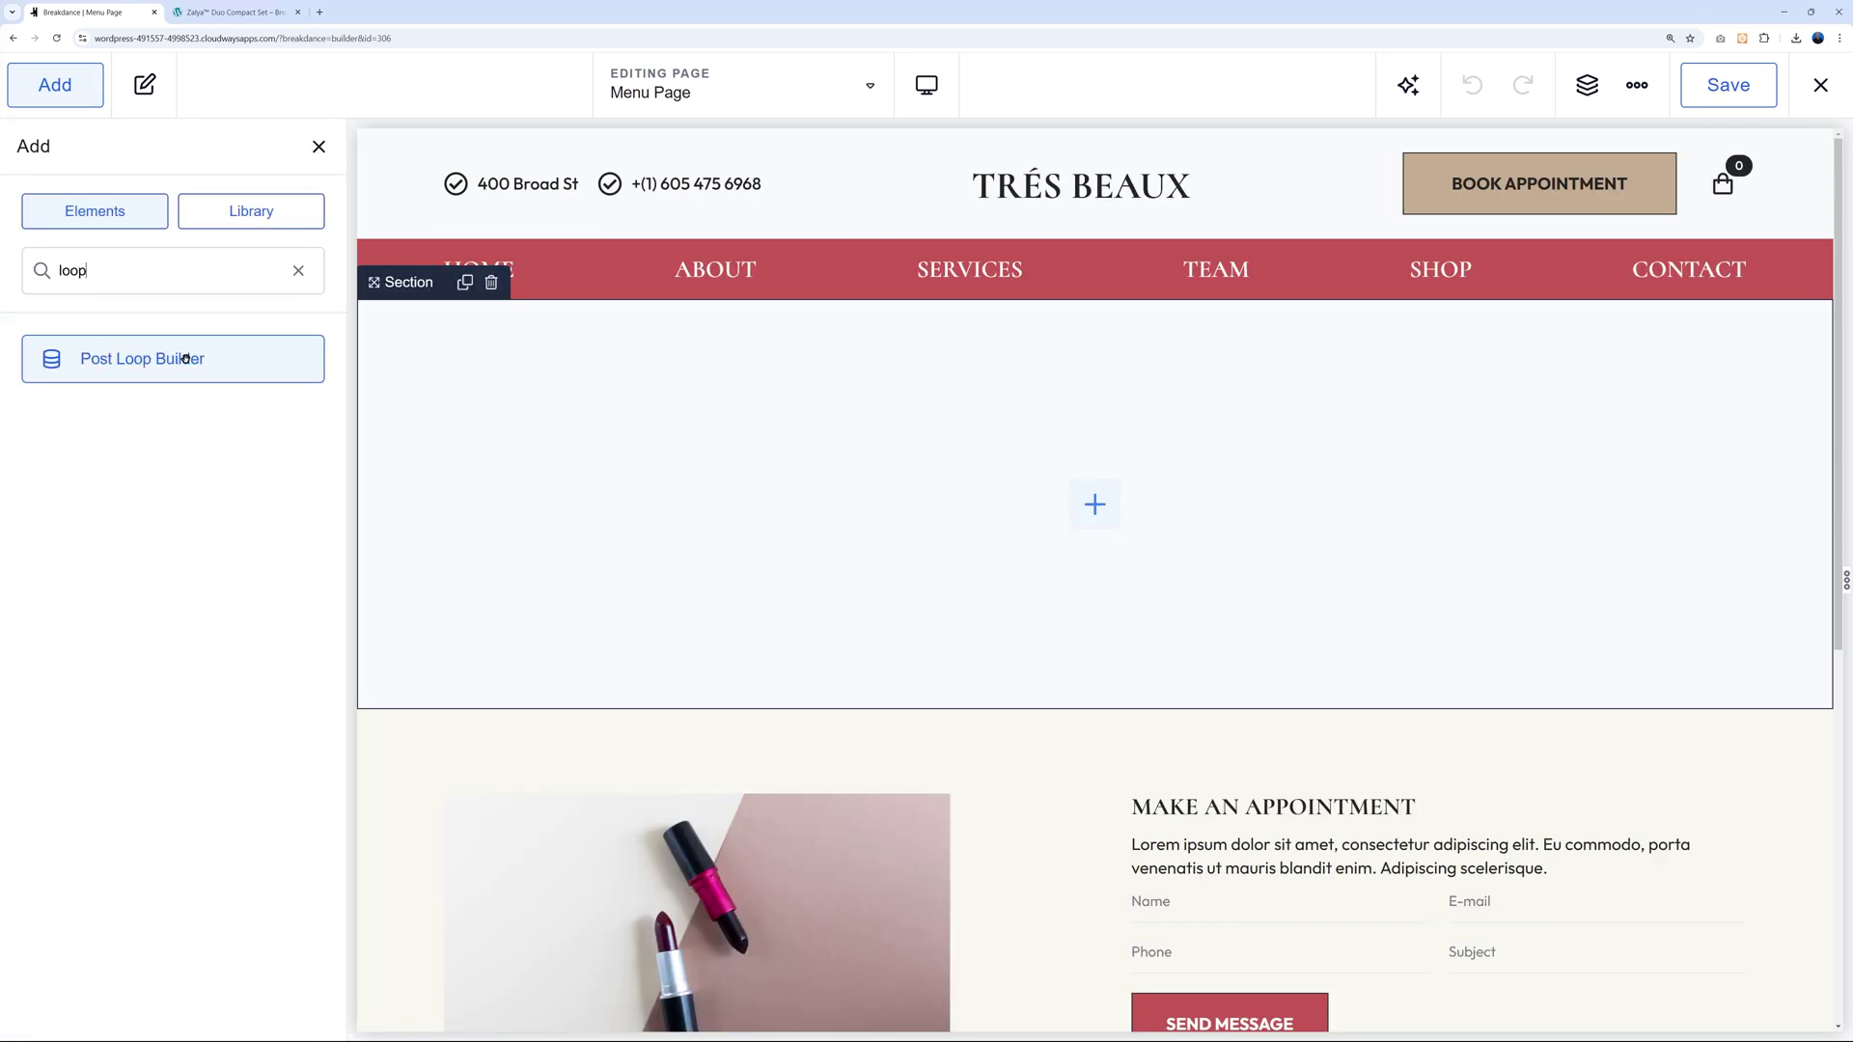
left_click(186, 361)
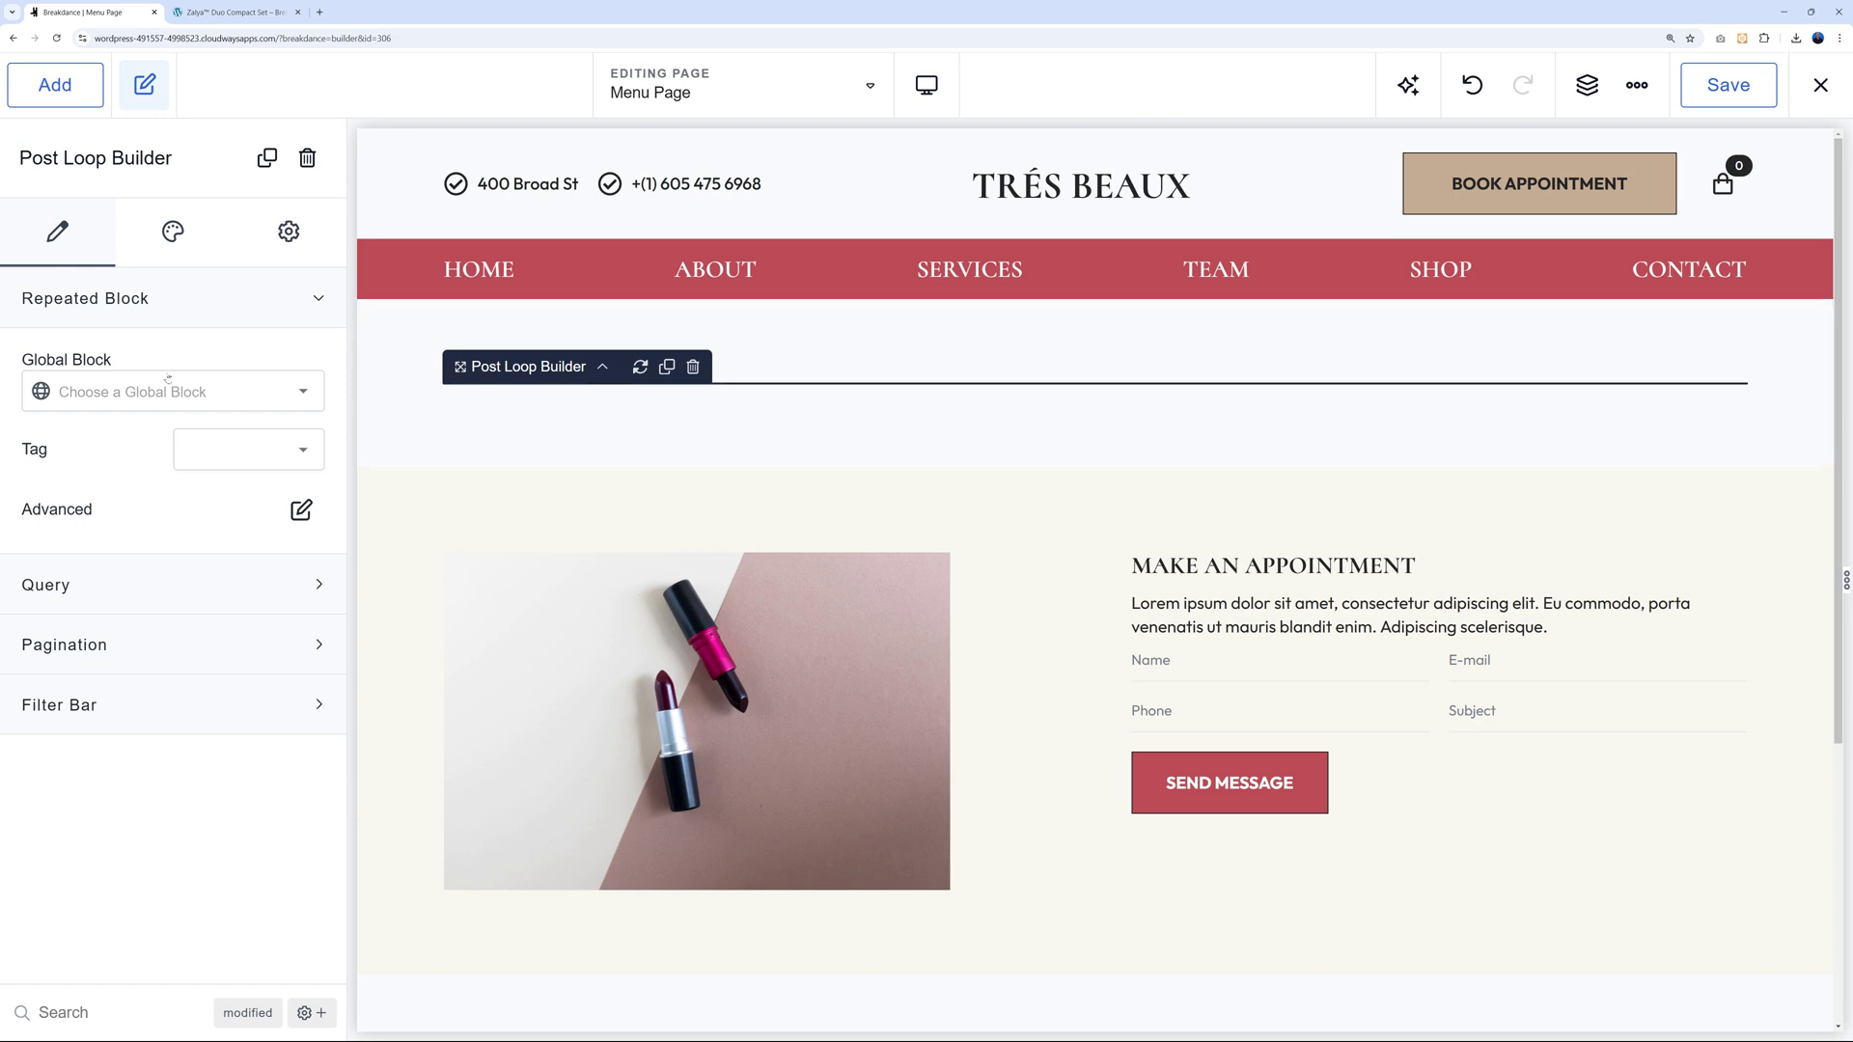
left_click(303, 395)
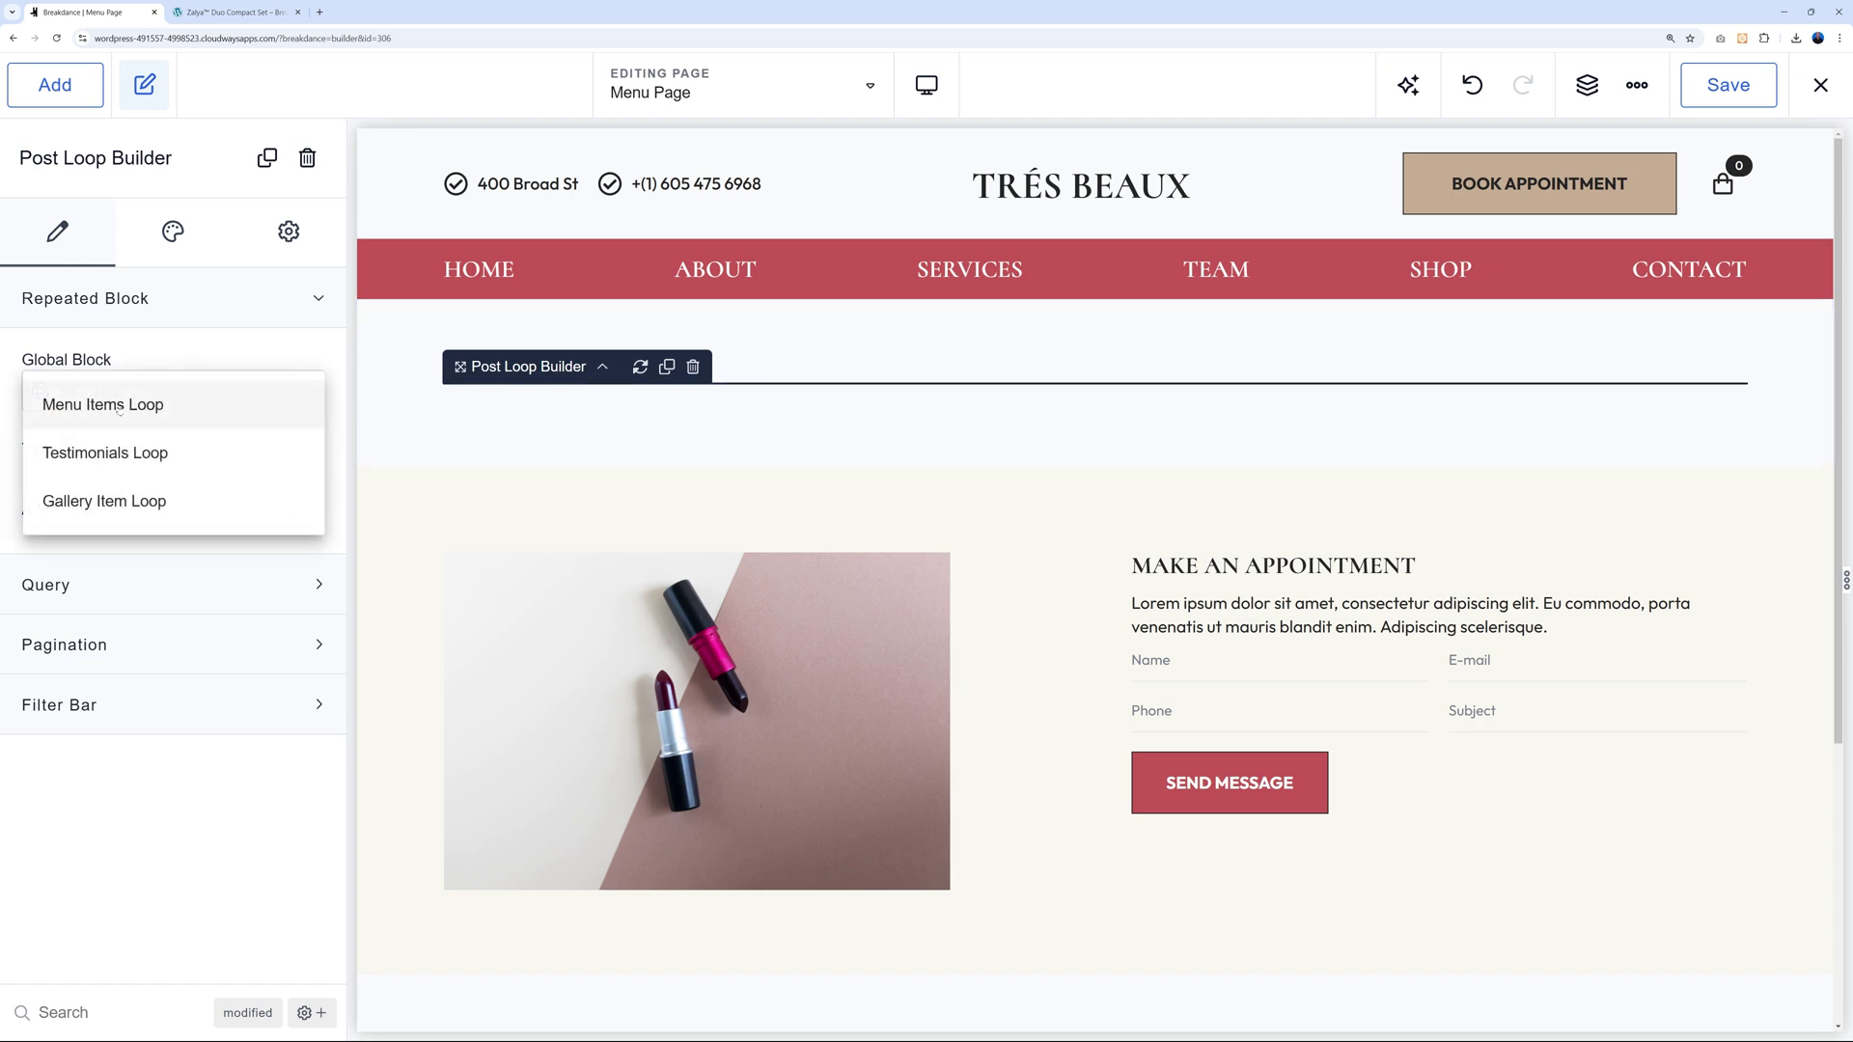
left_click(119, 406)
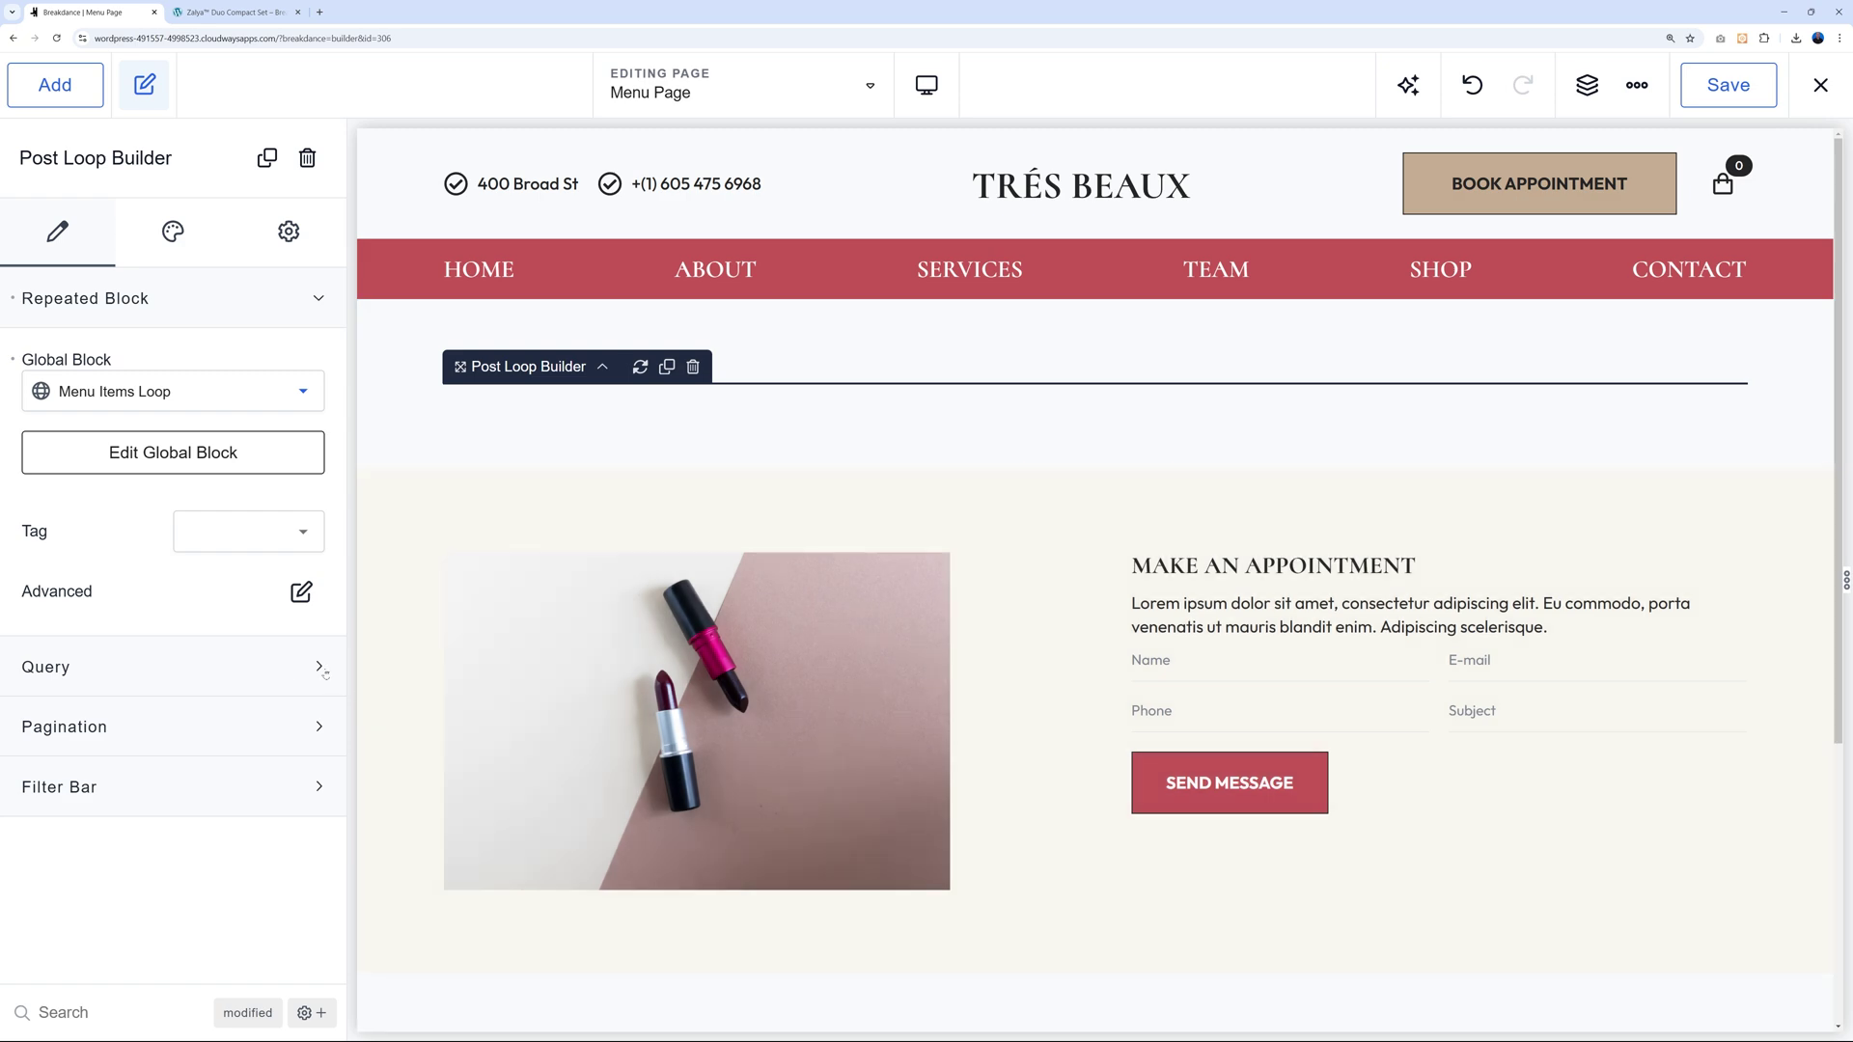
Switch the loop's Query to Custom and open the query editor.
left_click(325, 673)
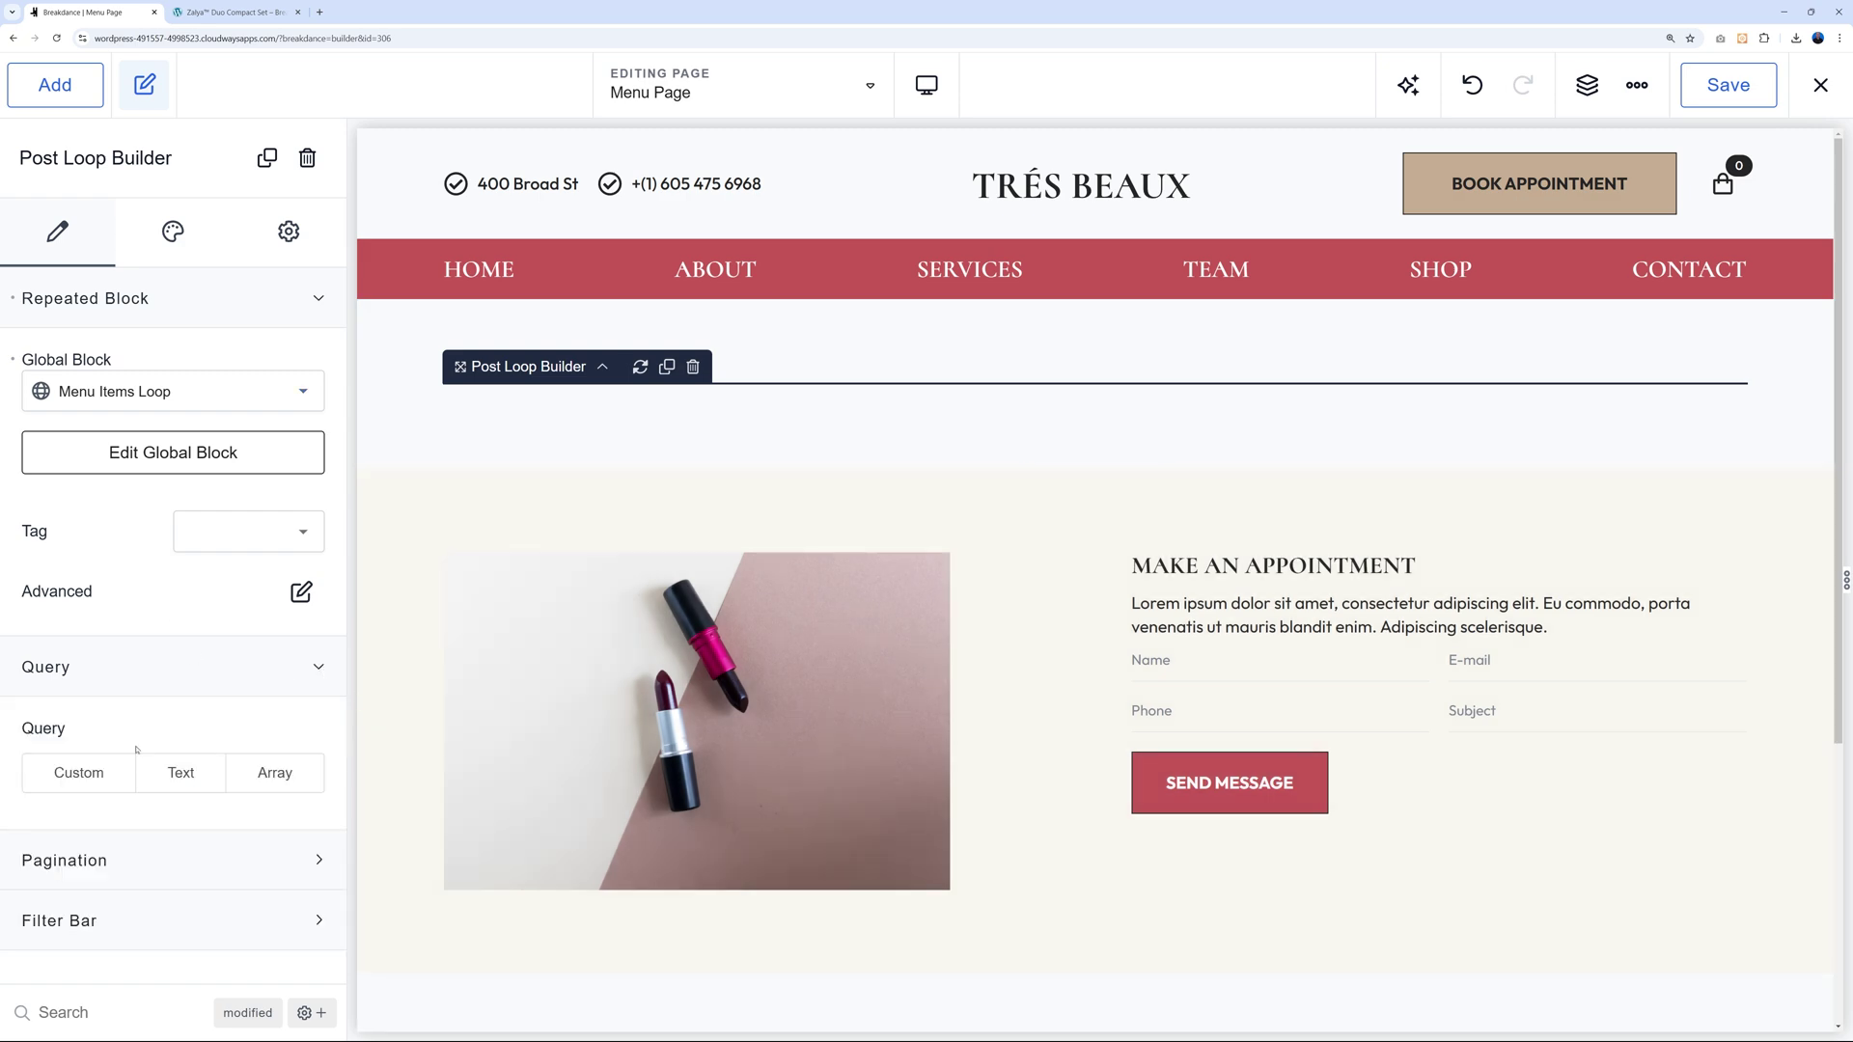
left_click(96, 782)
left_click(193, 830)
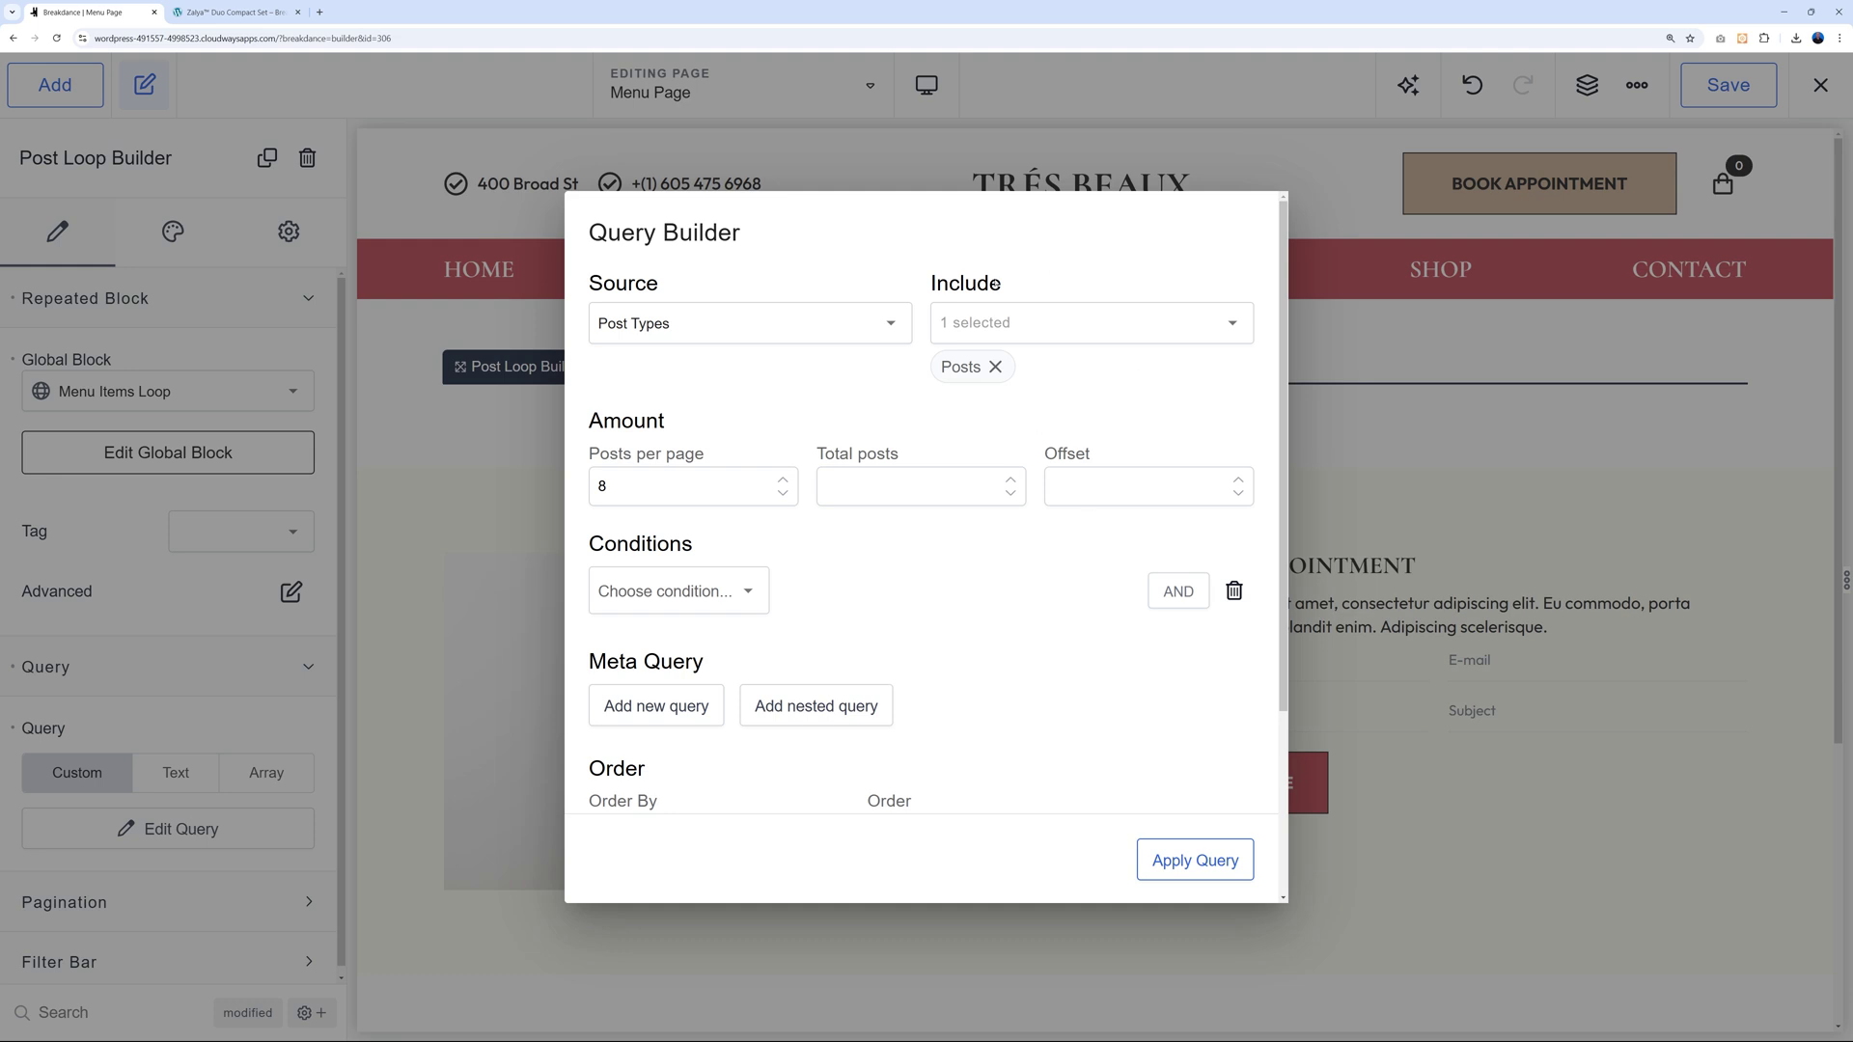
Replace Posts with Menus Items in the Query Builder's included post types and apply the query.
left_click(995, 367)
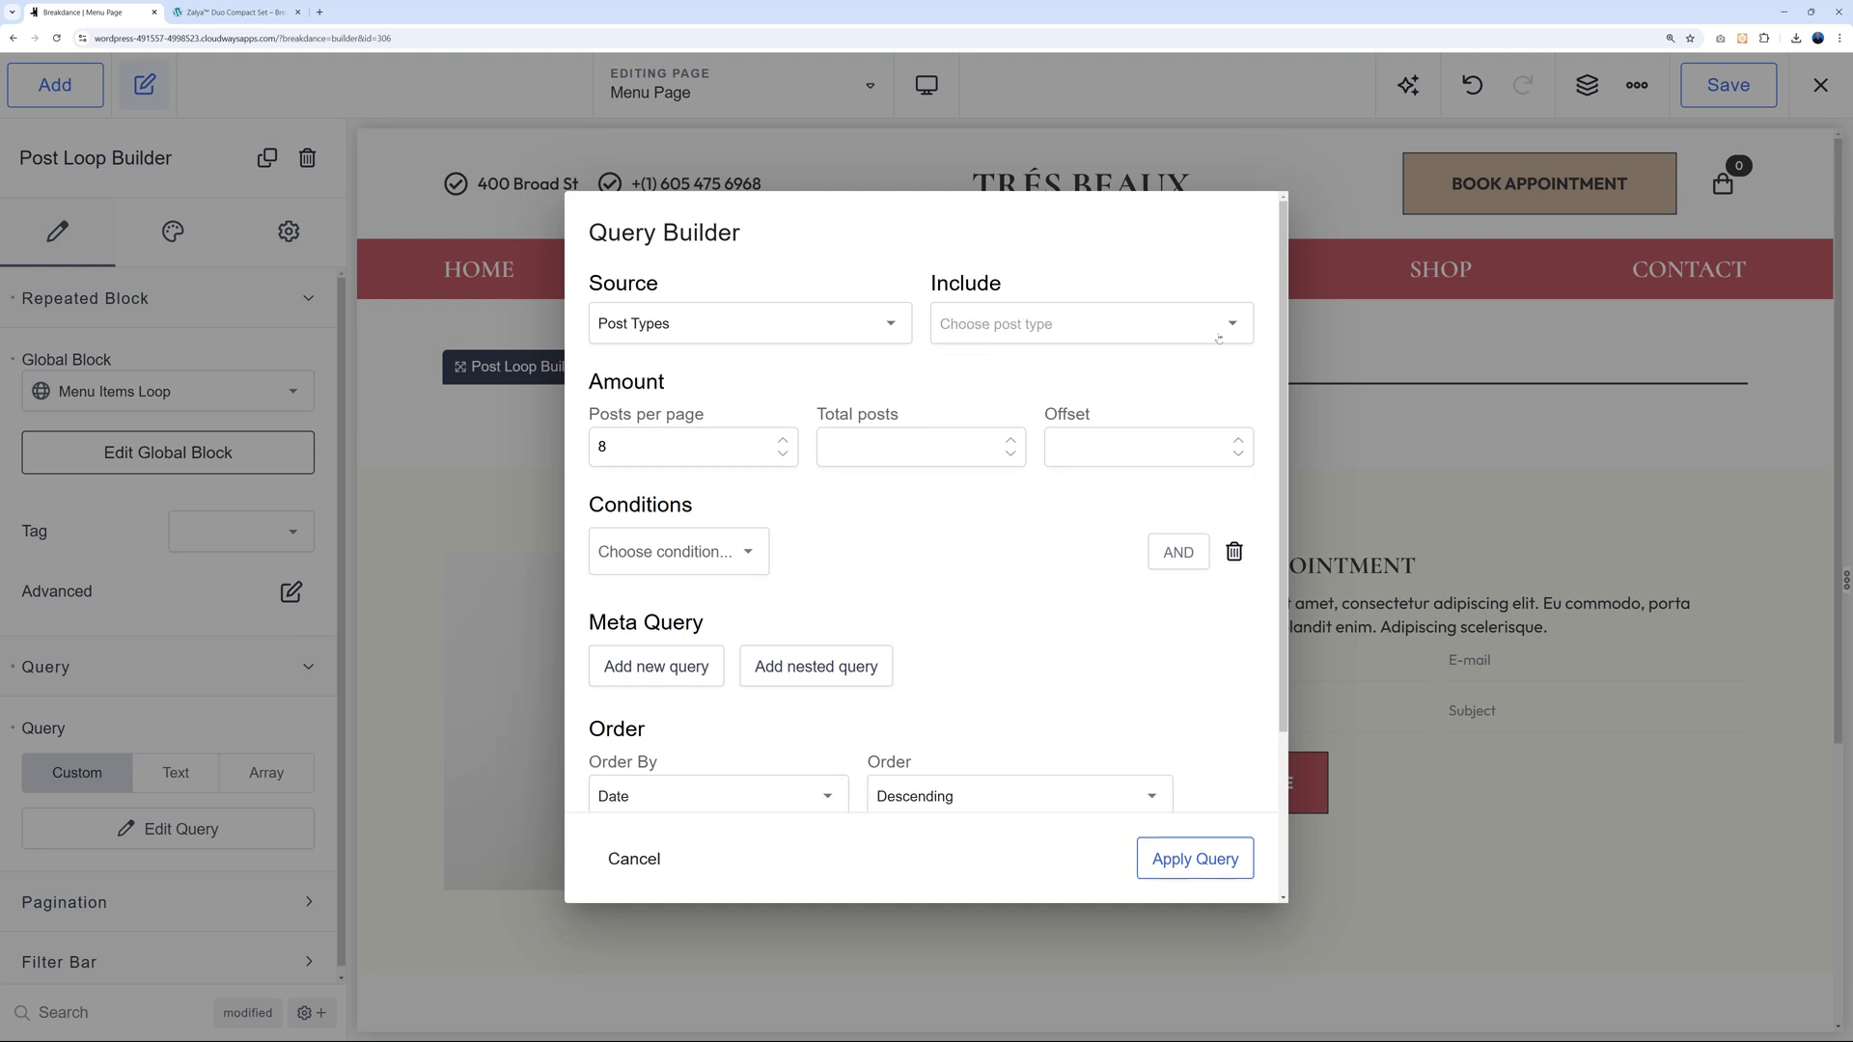
left_click(1215, 339)
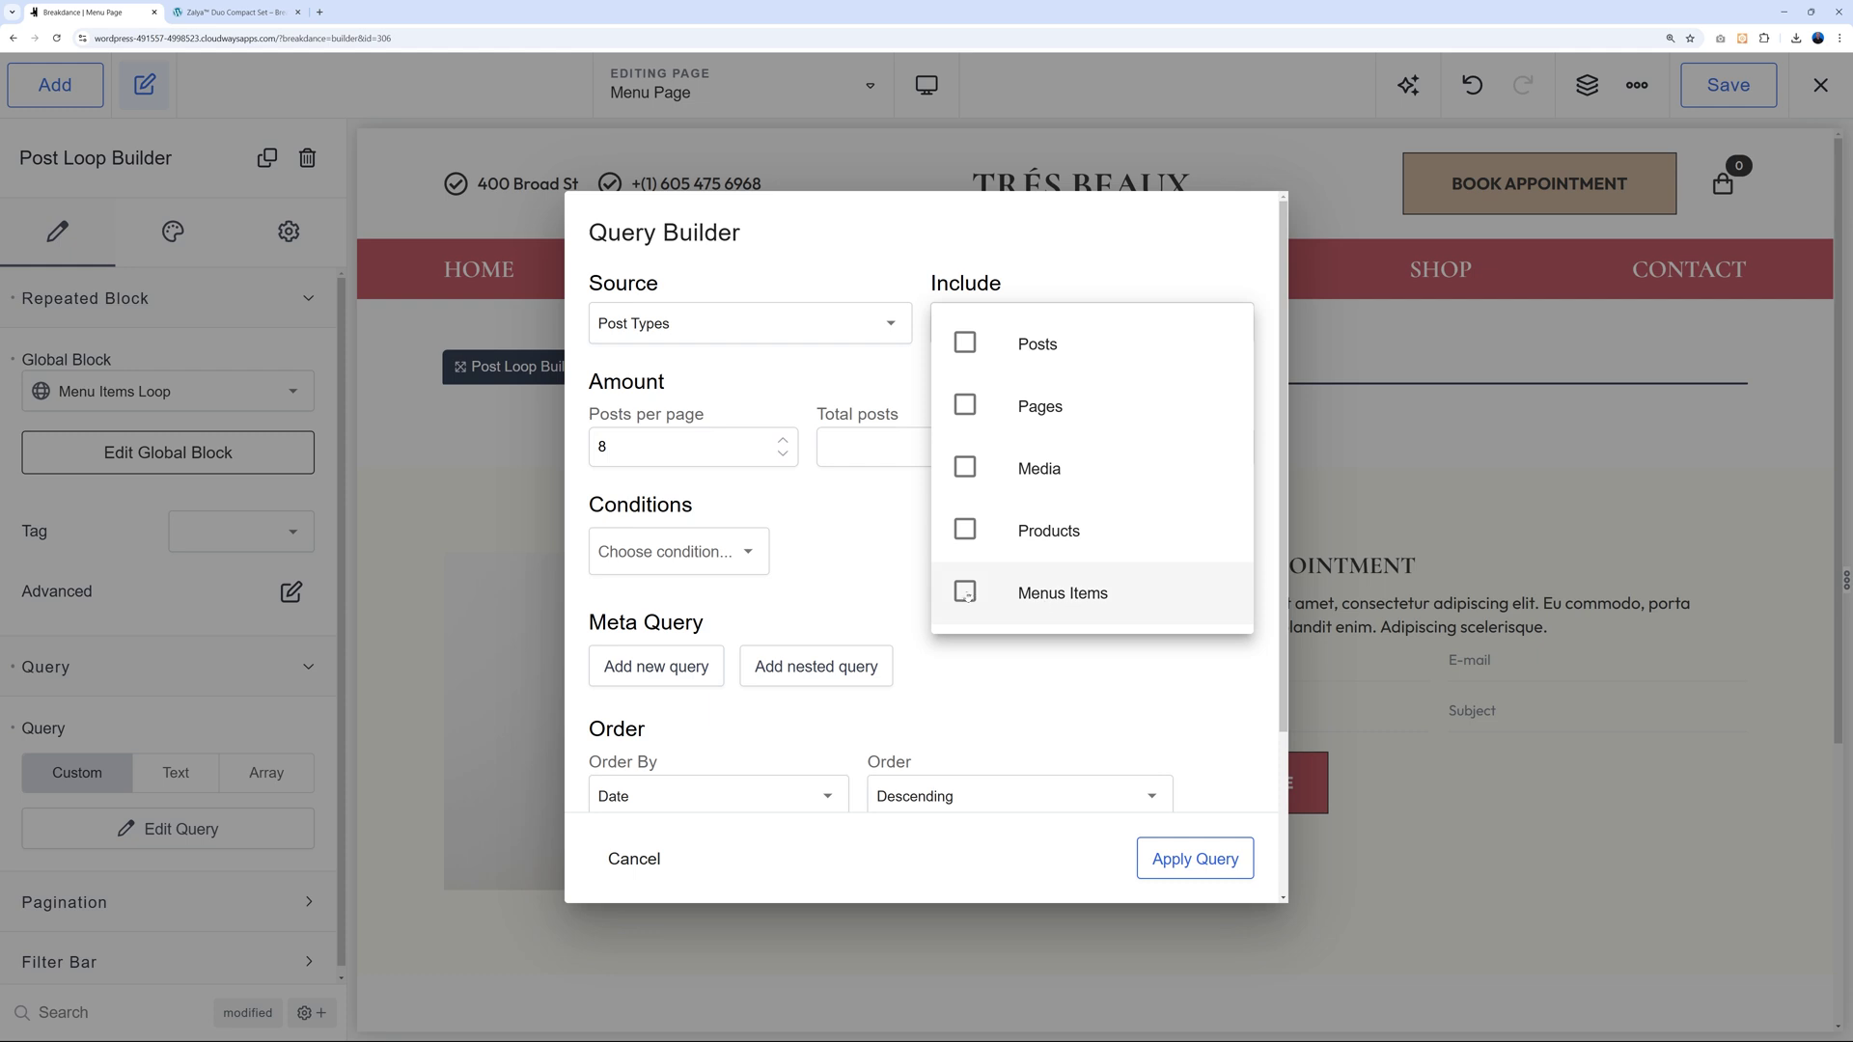
left_click(968, 596)
left_click(863, 374)
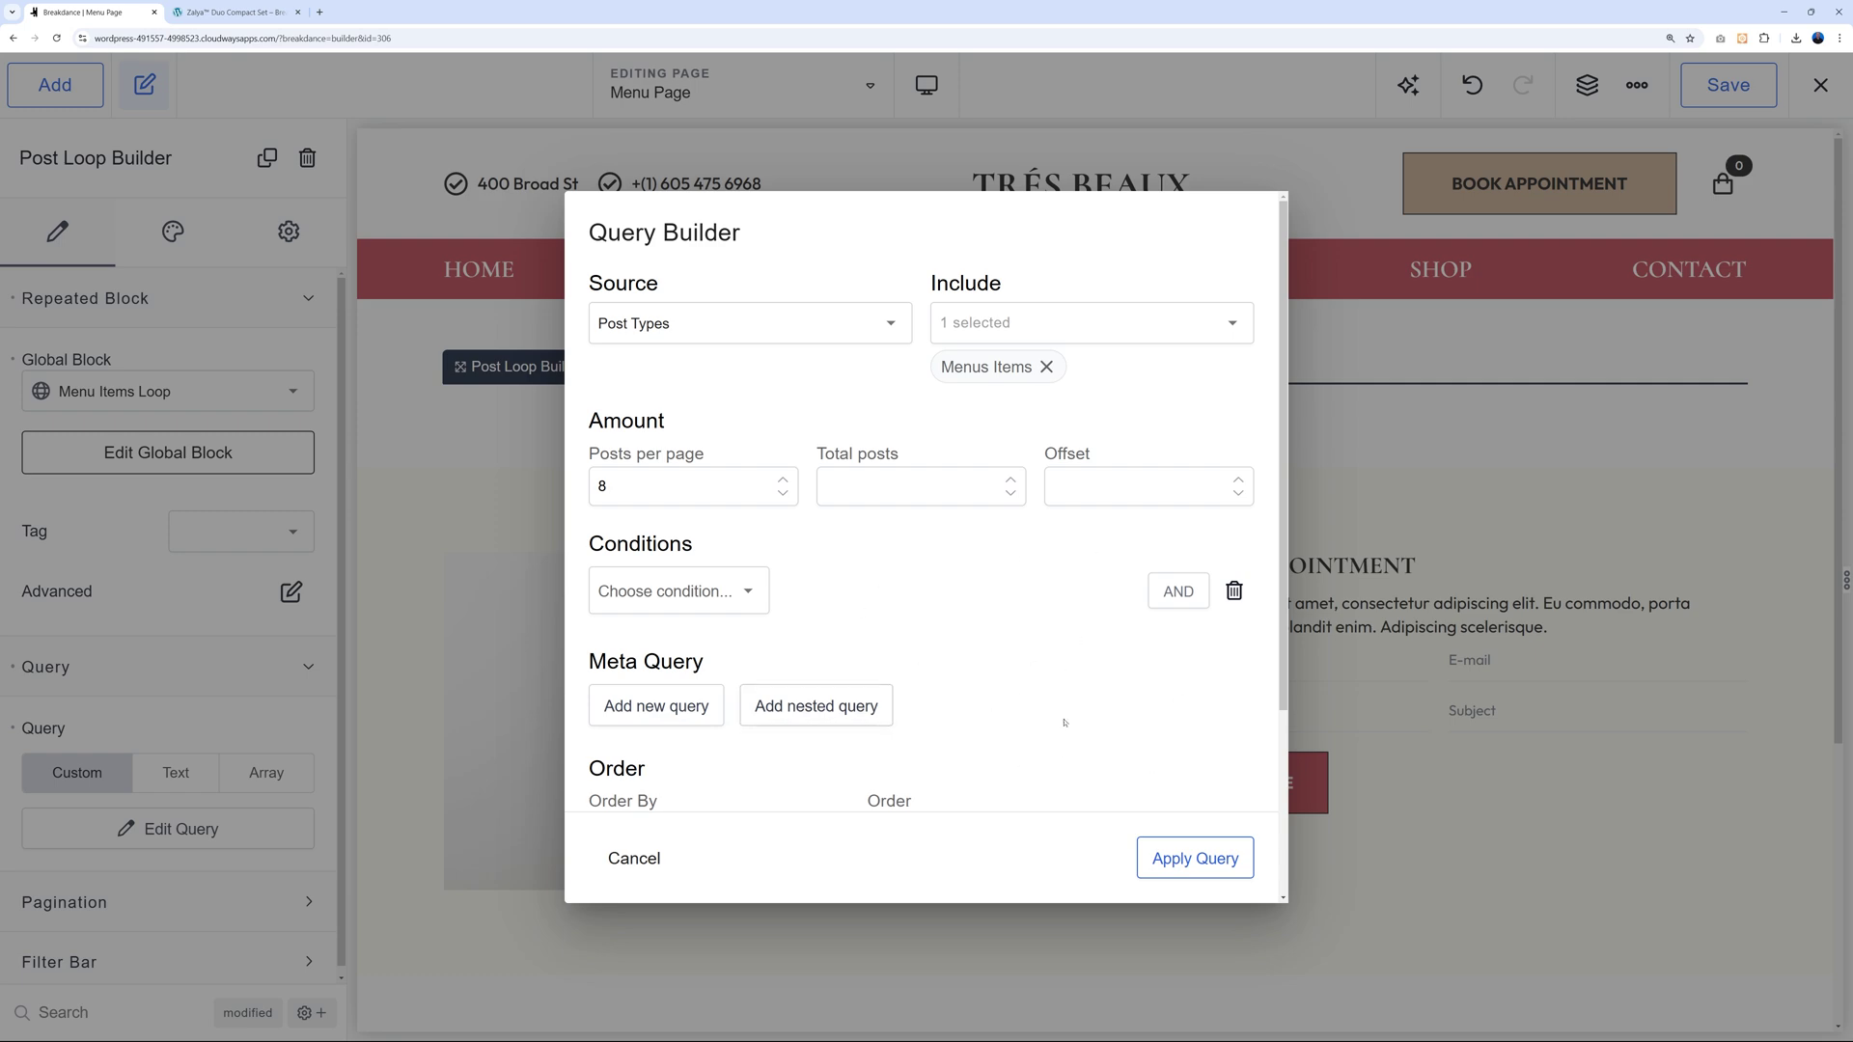
left_click(1187, 860)
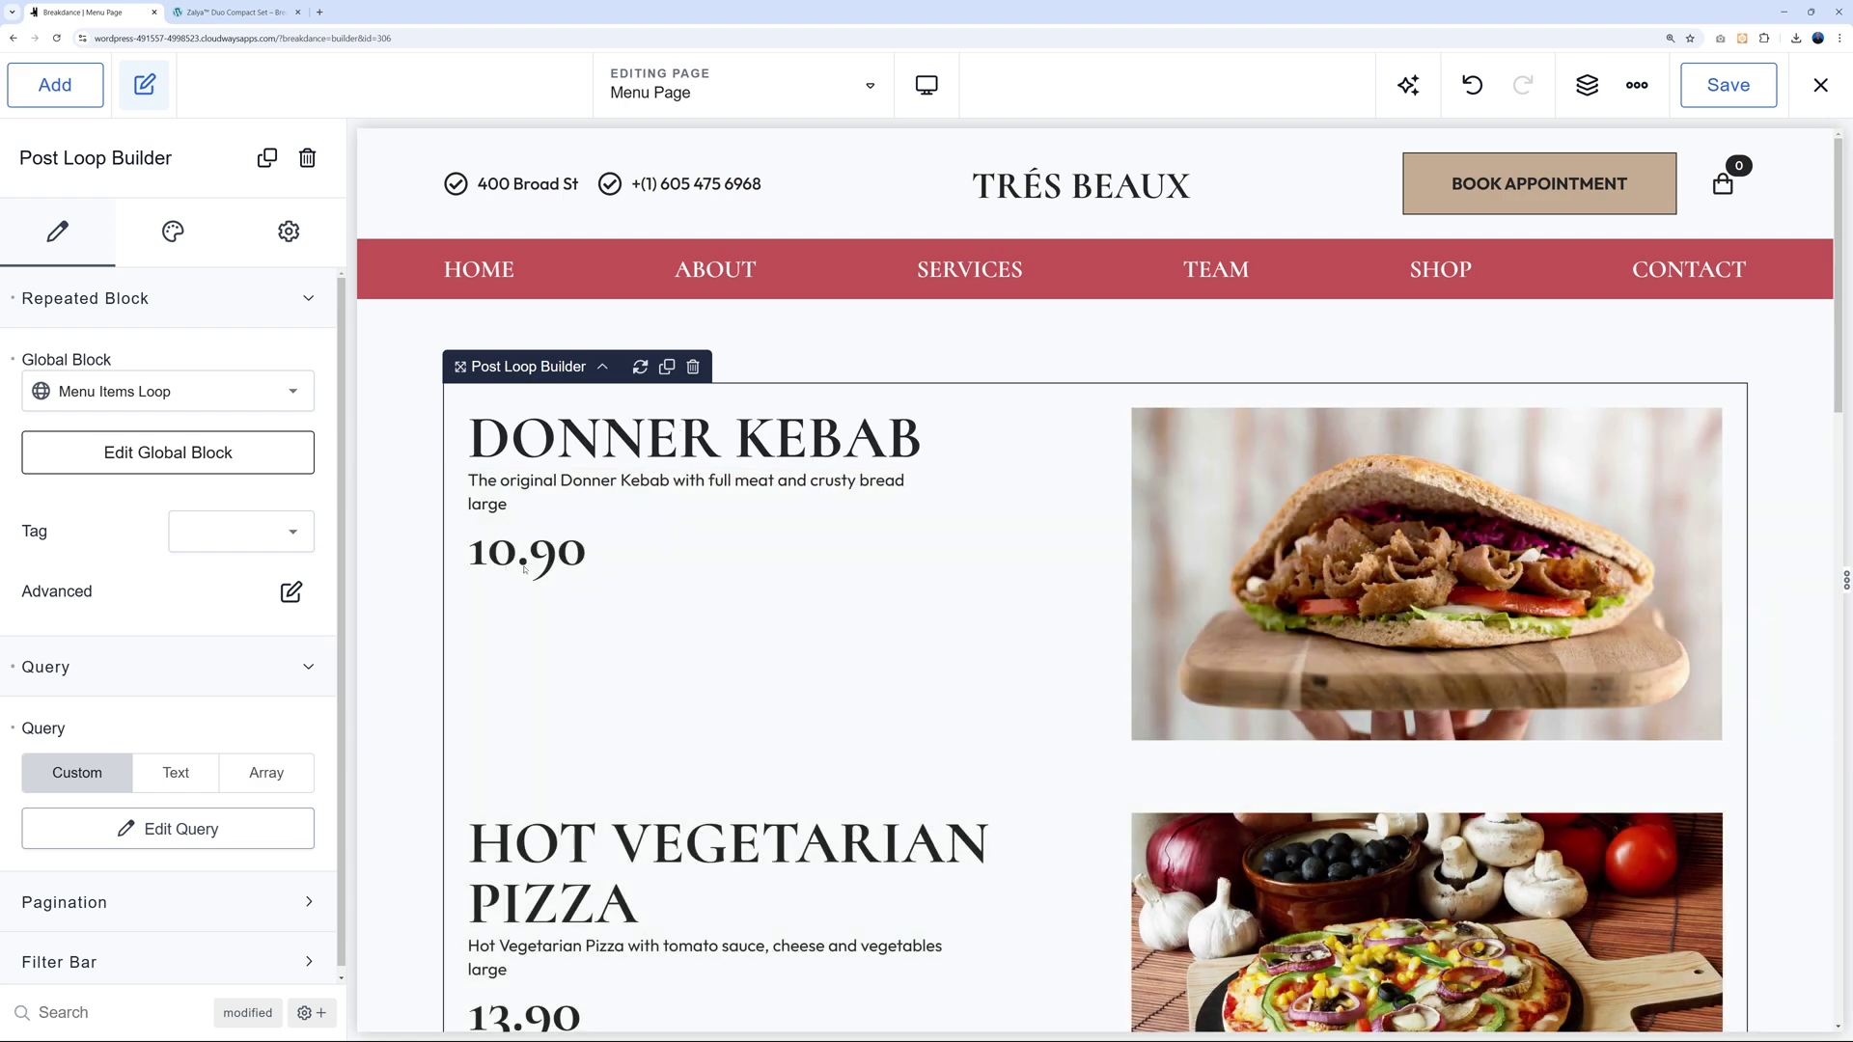
scroll(1033, 635, "down", 10)
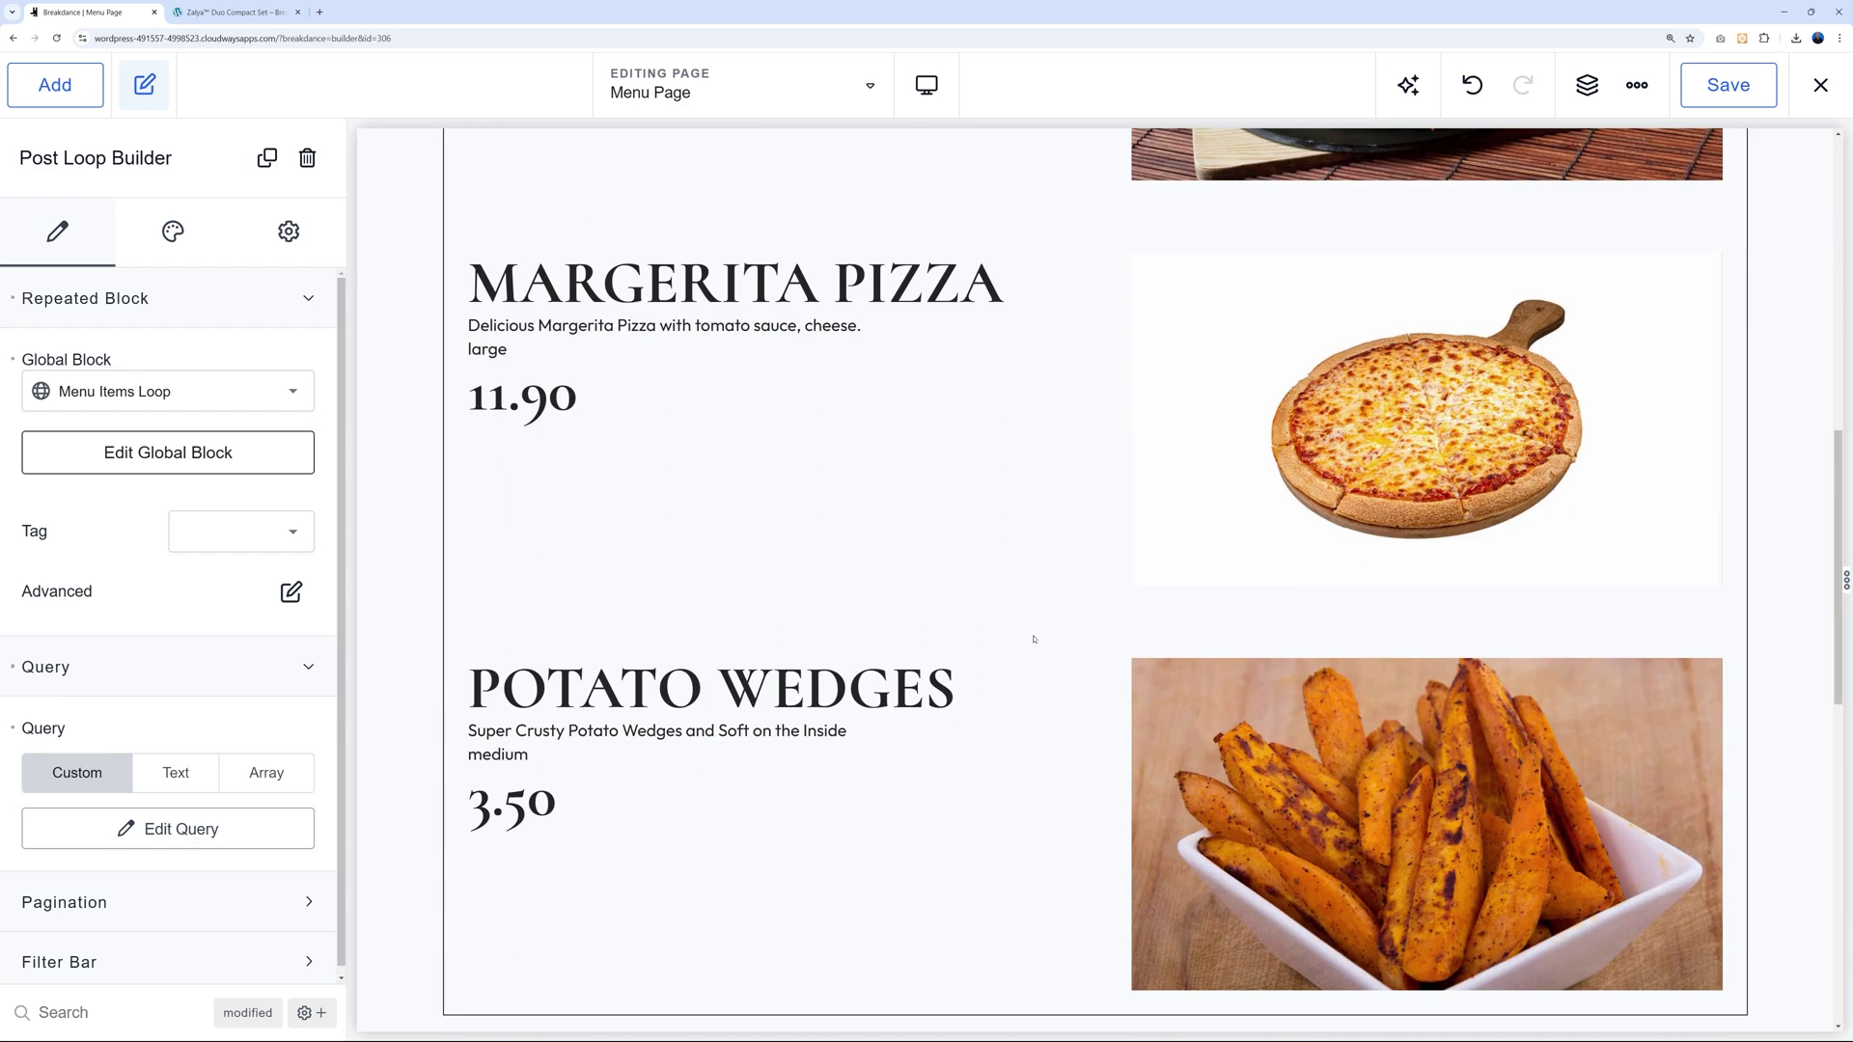
scroll(1034, 638, "up", 10)
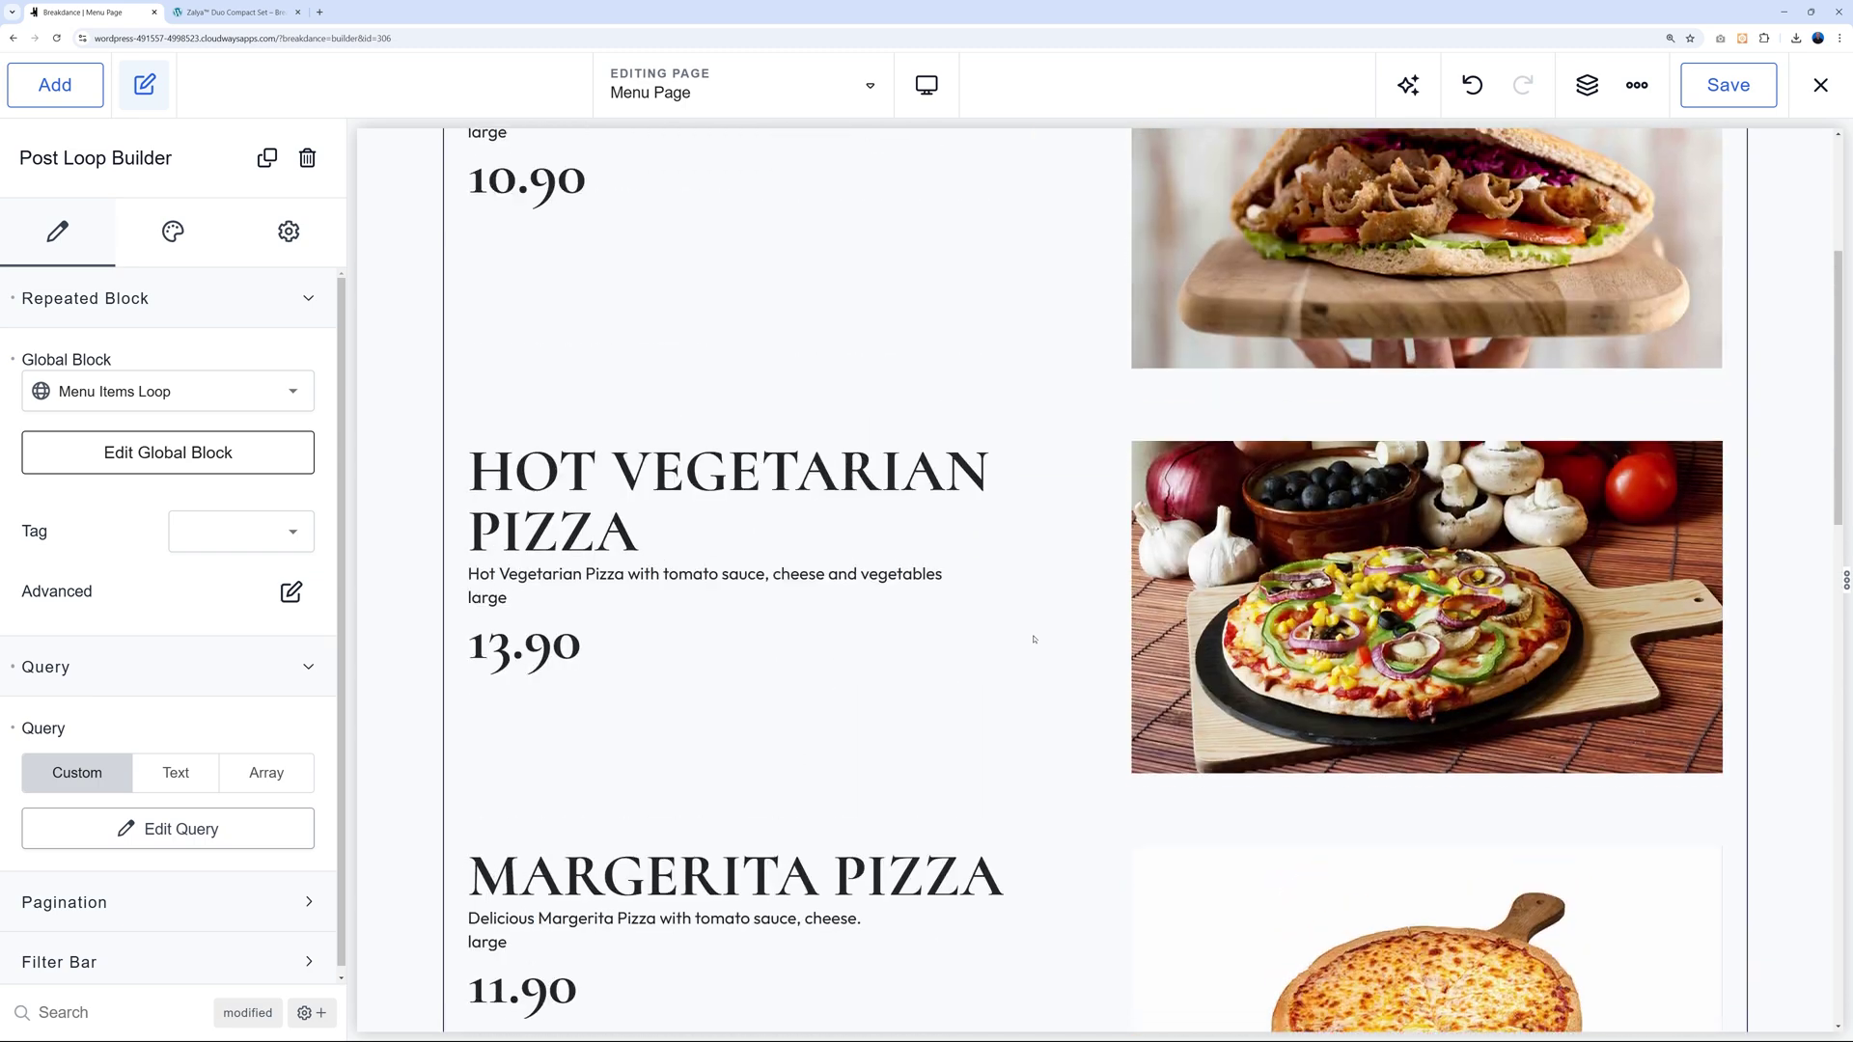
scroll(1034, 640, "up", 1)
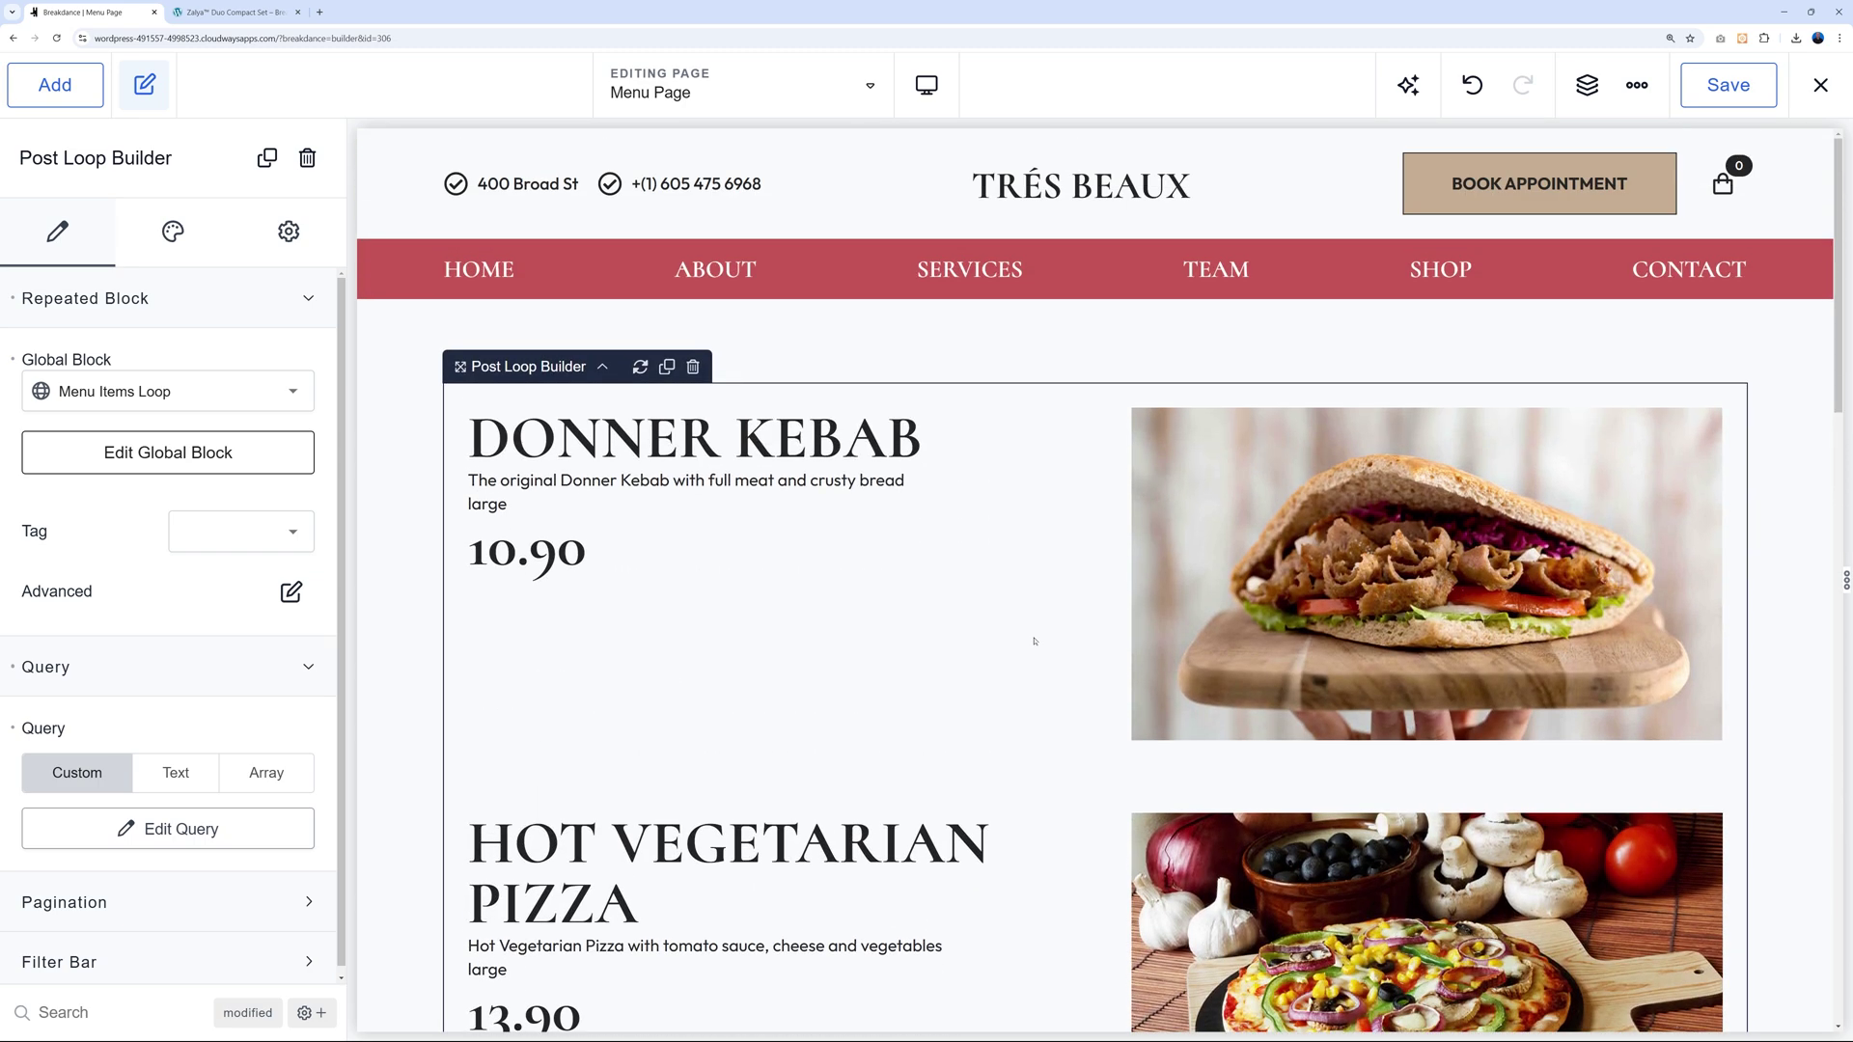